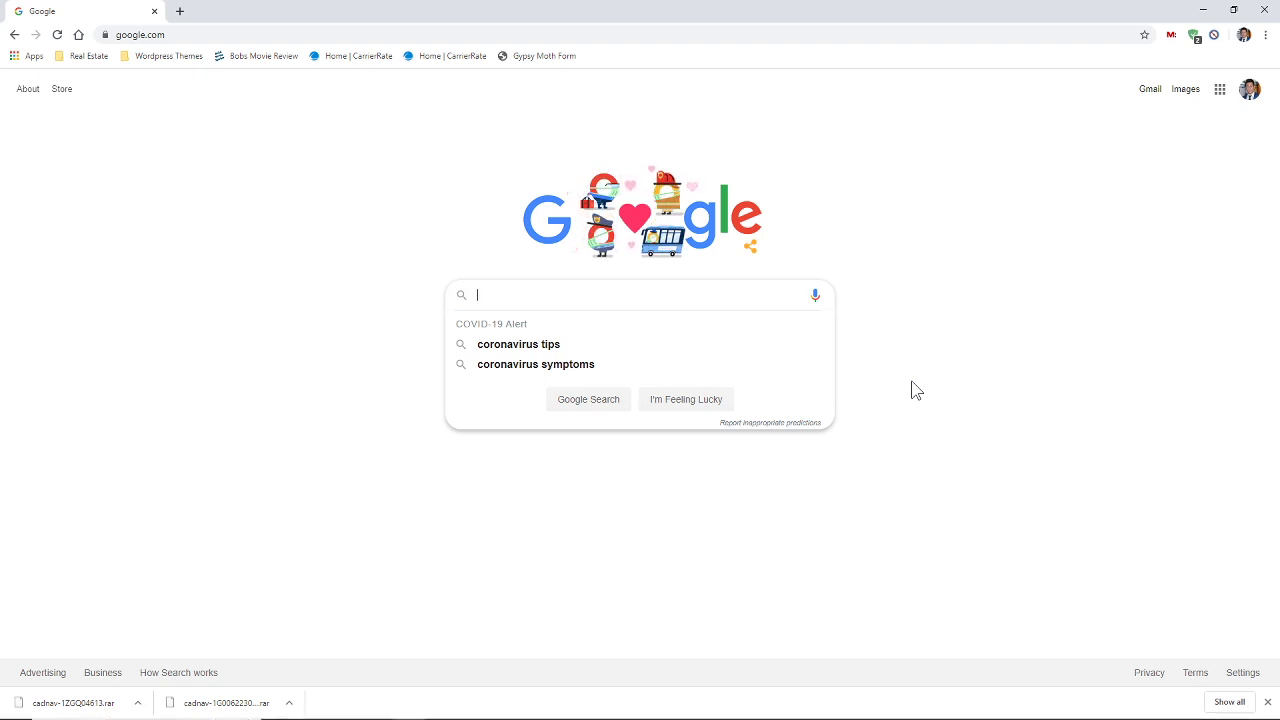
Step: Search Google for "cad nav" and open the CadNav website from the results
type("cav")
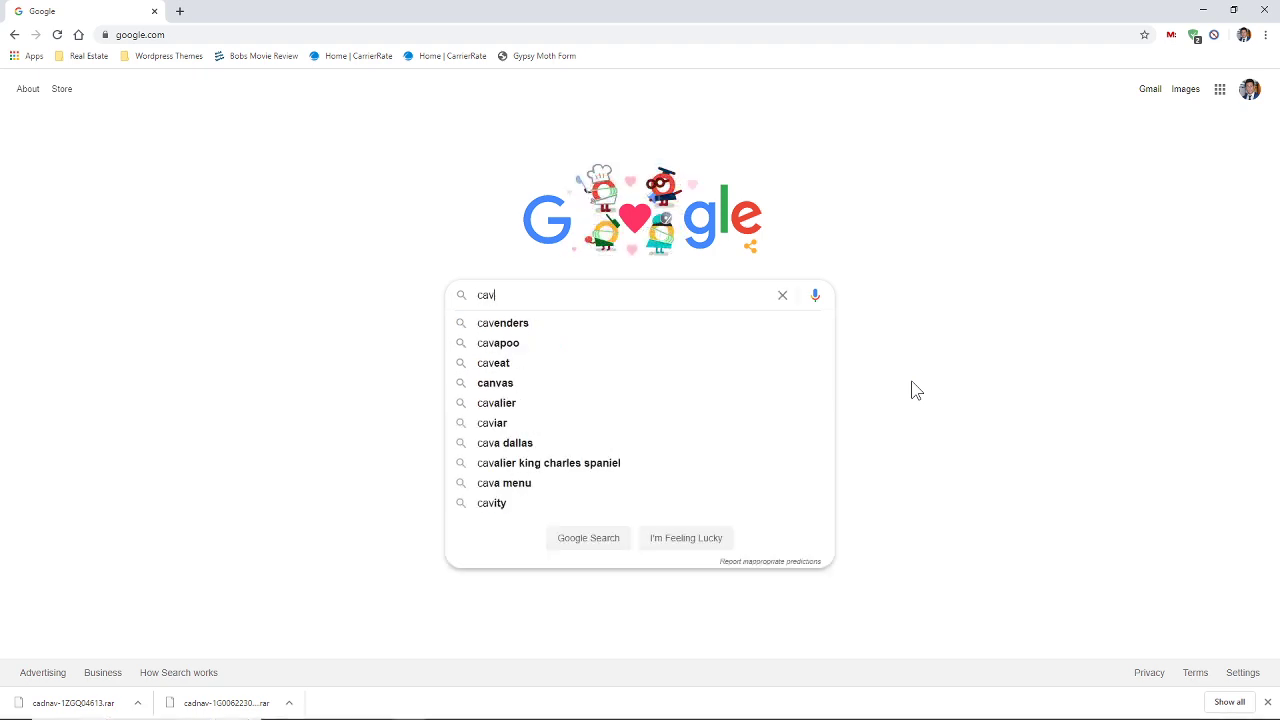
key("BackSpace")
type("d nav")
key("Return")
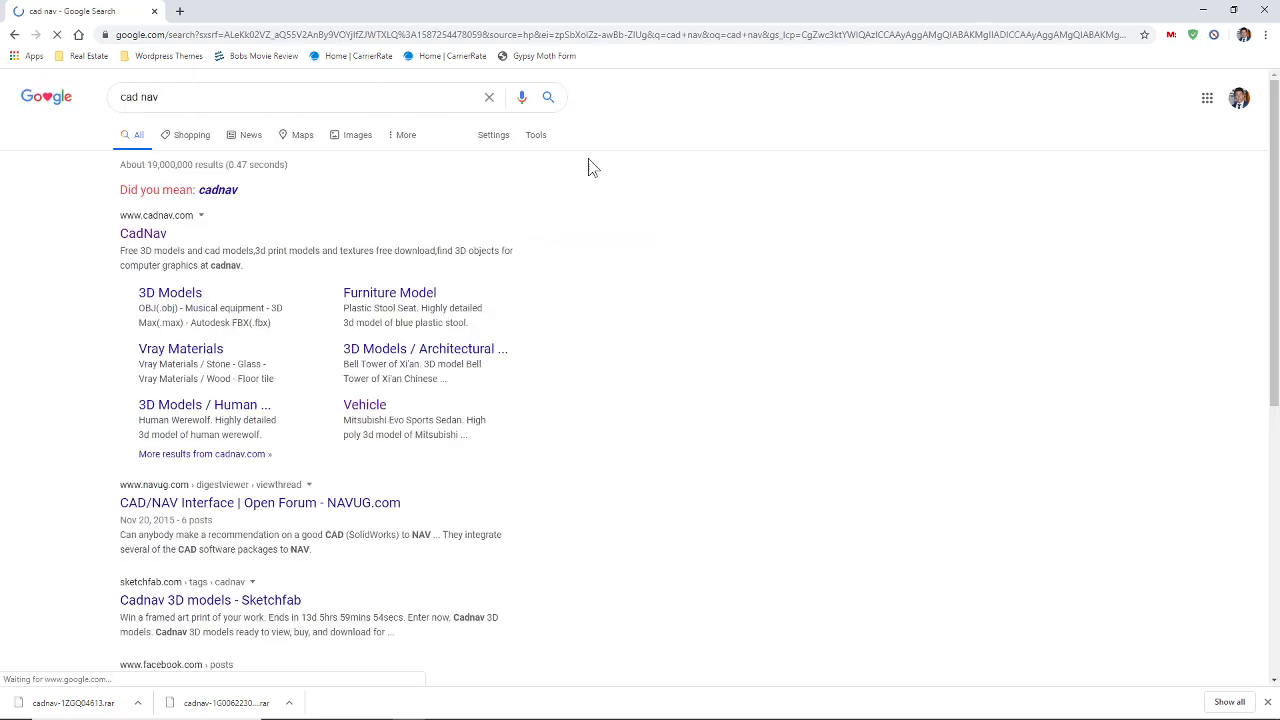
left_click(141, 236)
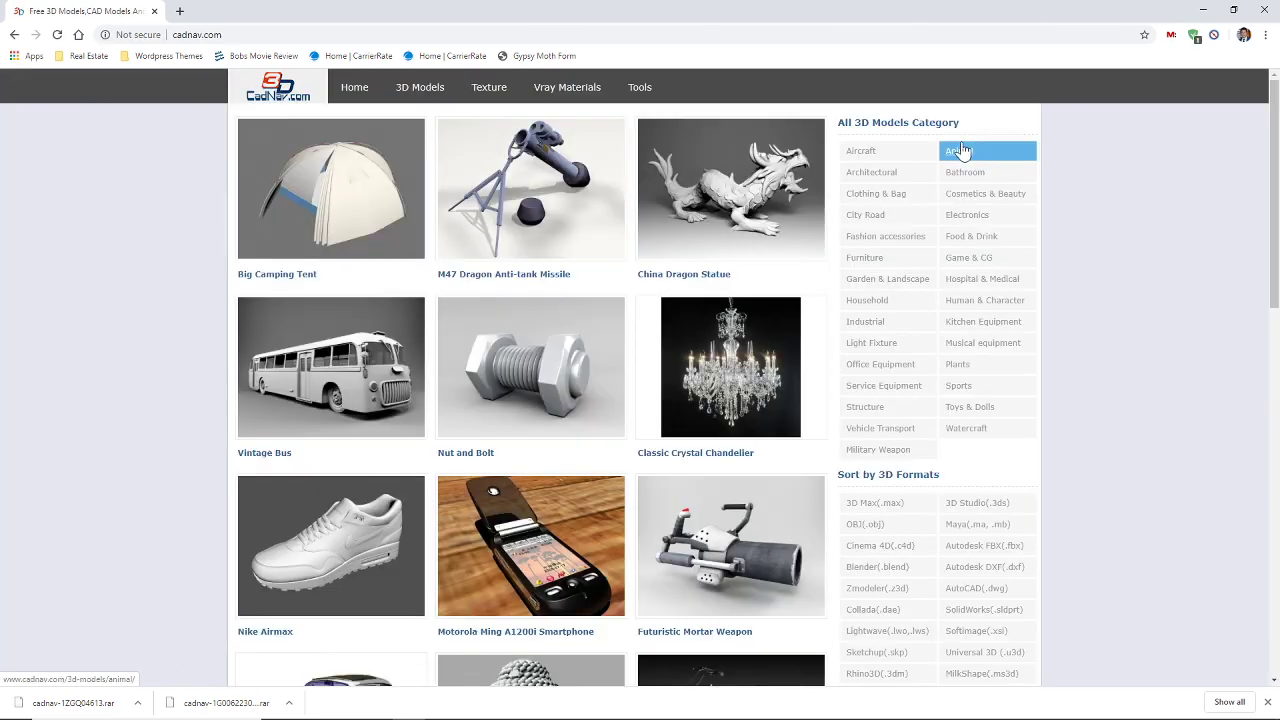
Step: Search CadNav for "Armored Military Truck 3D Model" and open the matching Armored Military Truck model page
left_click(762, 188)
left_click(884, 158)
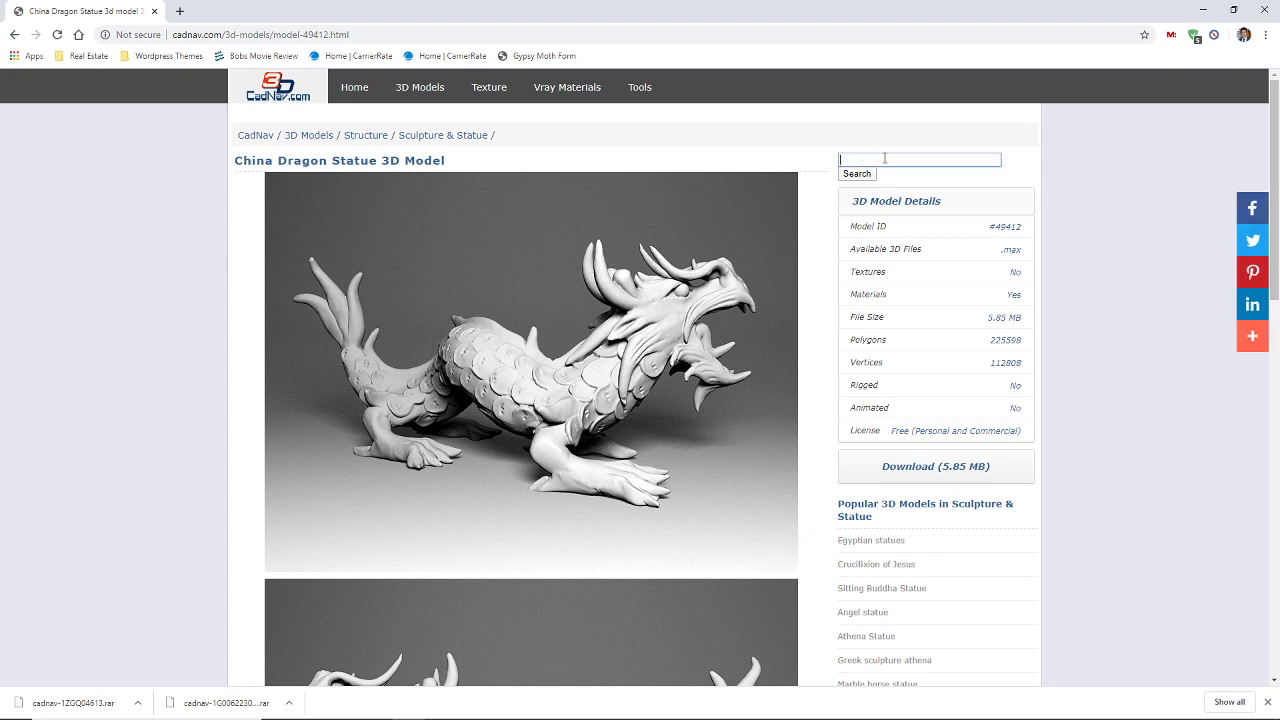
type("Armored Military Truck 3D Model")
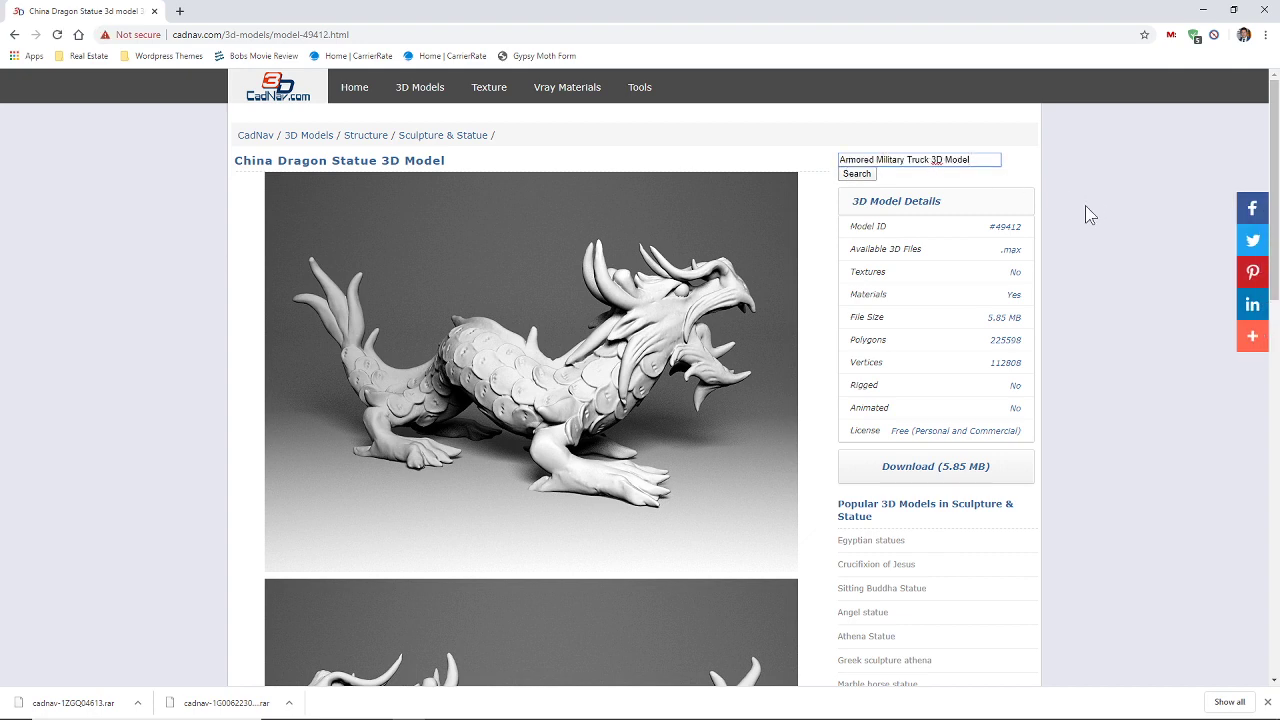
key("Return")
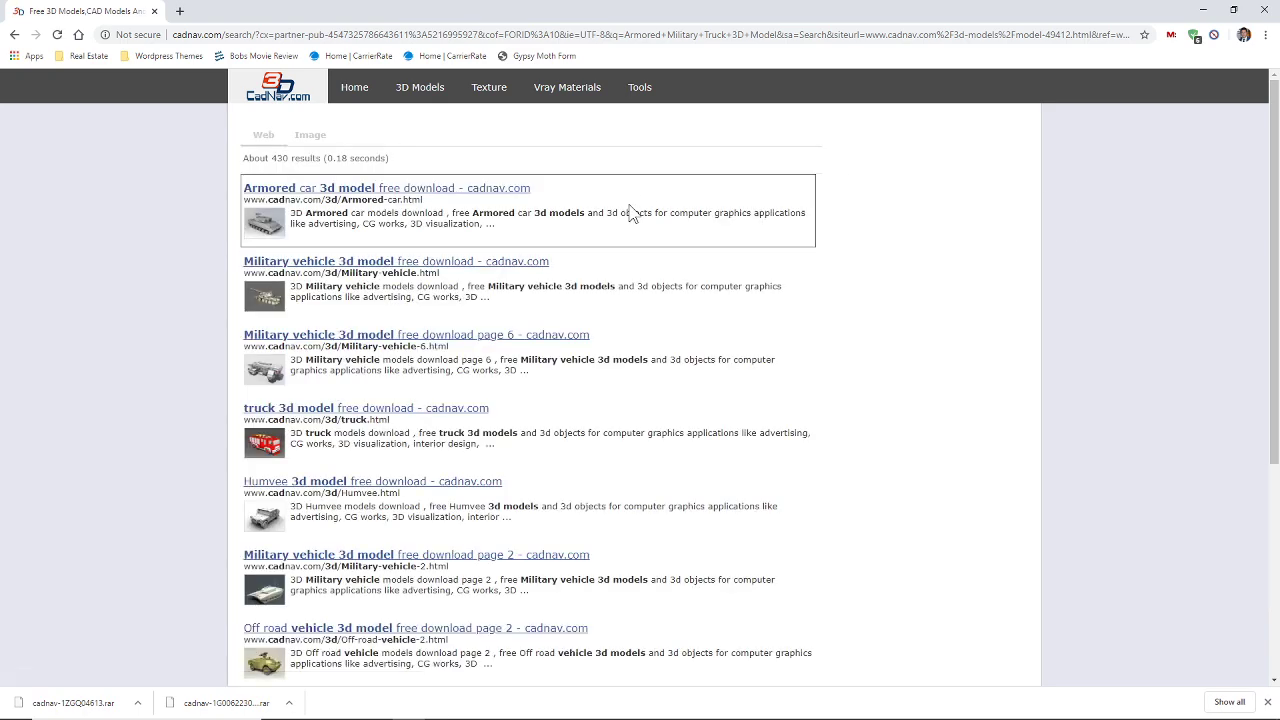
scroll(350, 277, "down", 4)
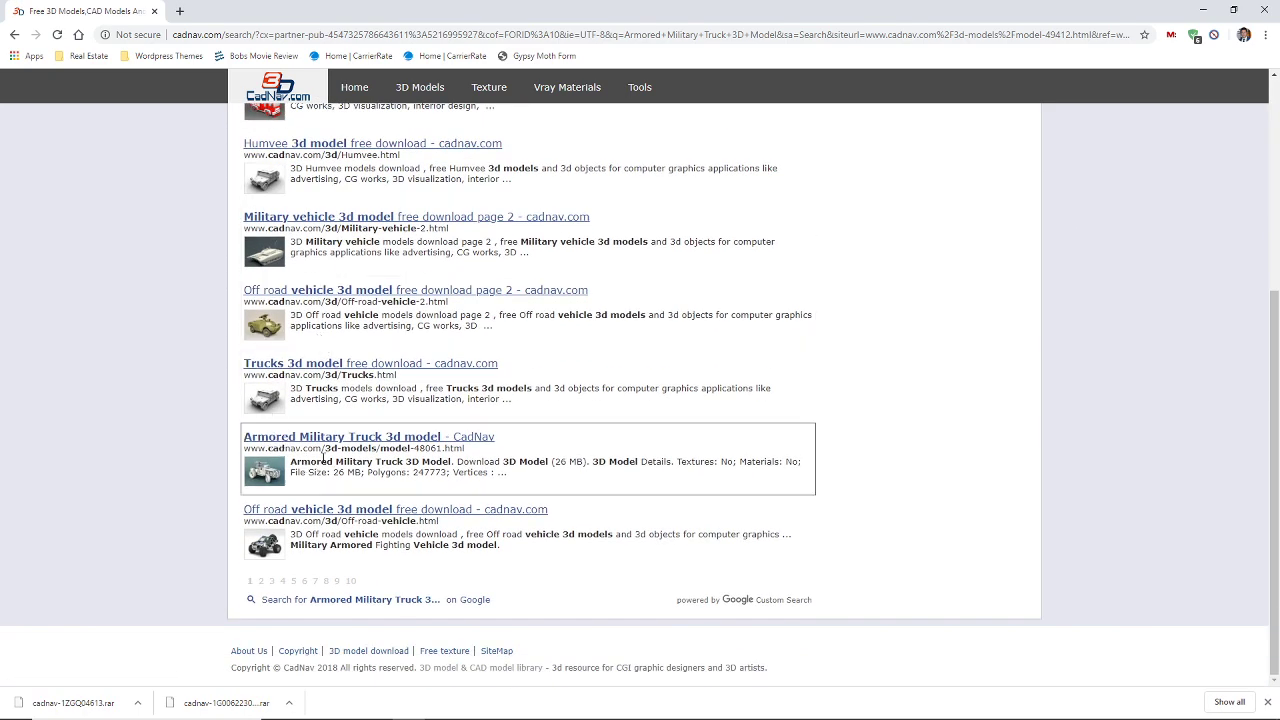
left_click(267, 472)
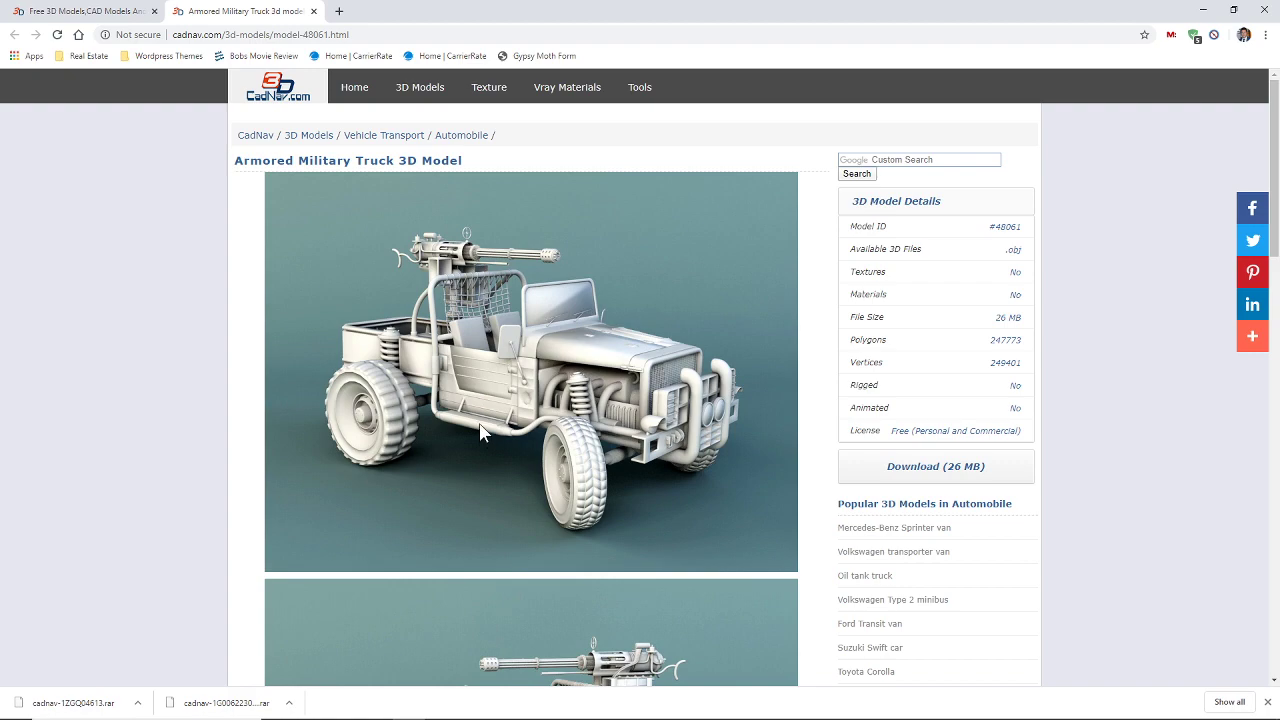
Step: Download the Armored Military Truck model as the RAR file cadnav-1ZGQ04613 to the Desktop and close the browser
scroll(676, 465, "down", 5)
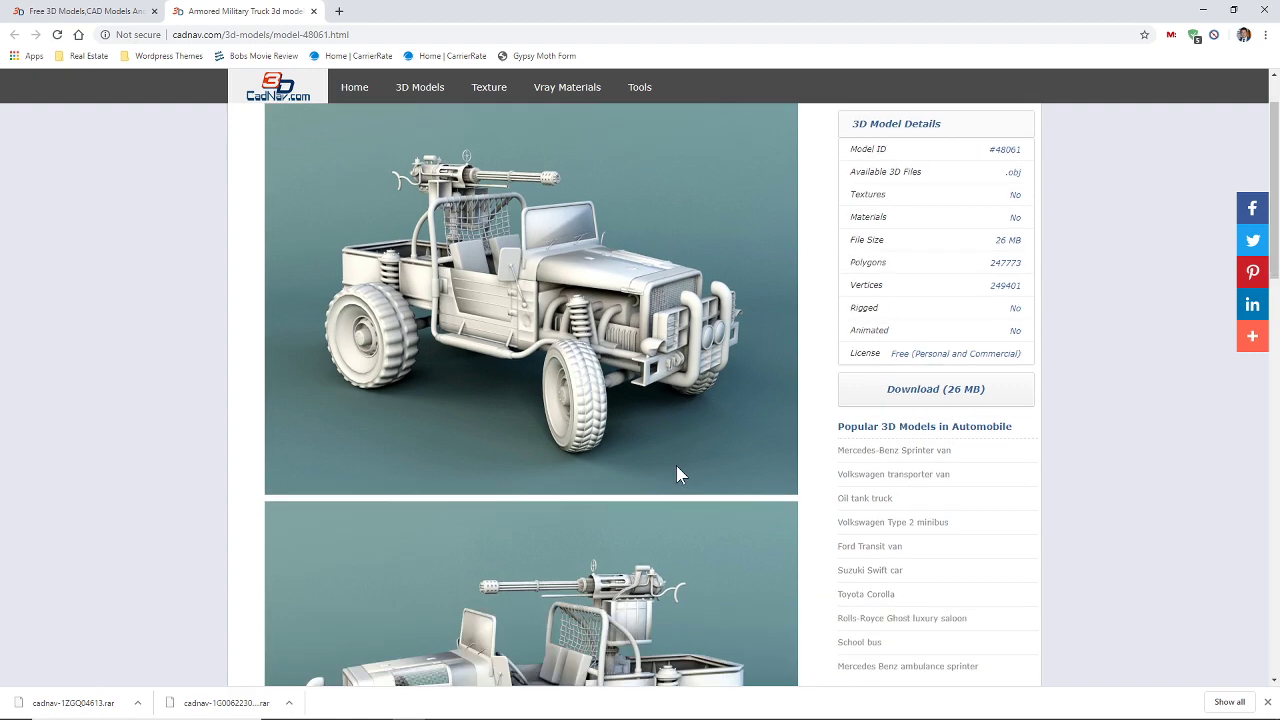
scroll(672, 455, "up", 5)
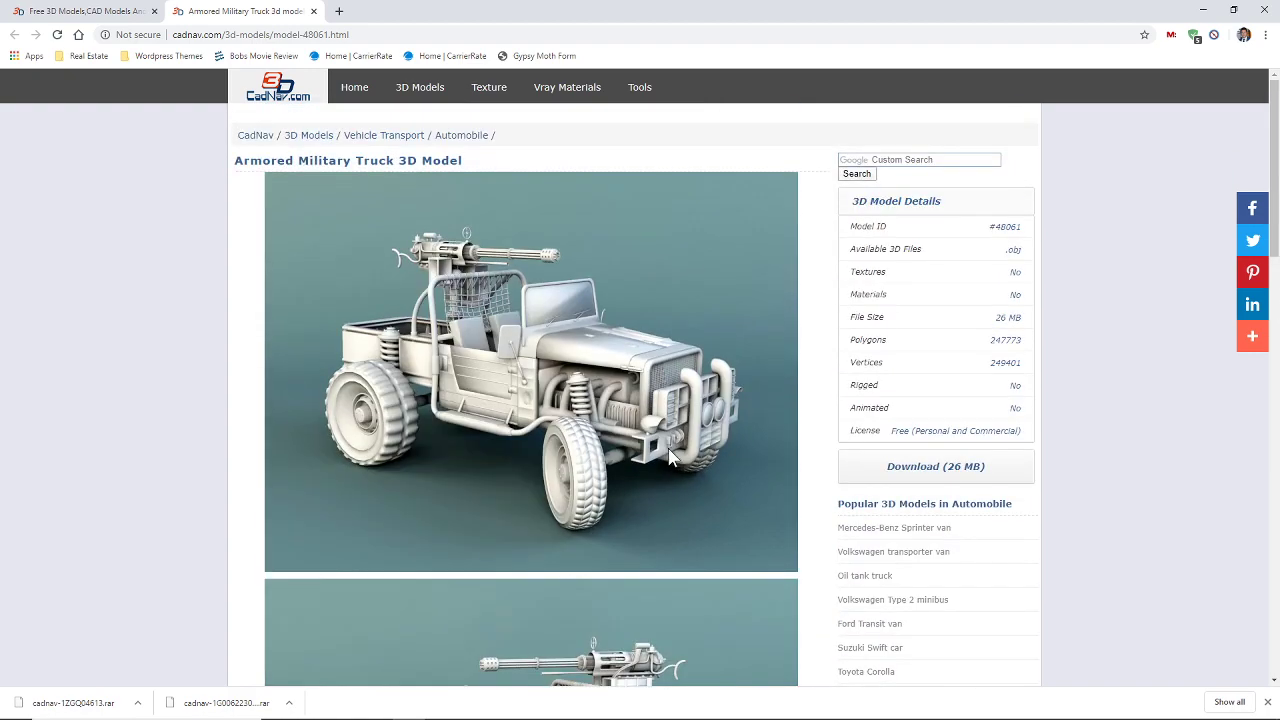
left_click(981, 475)
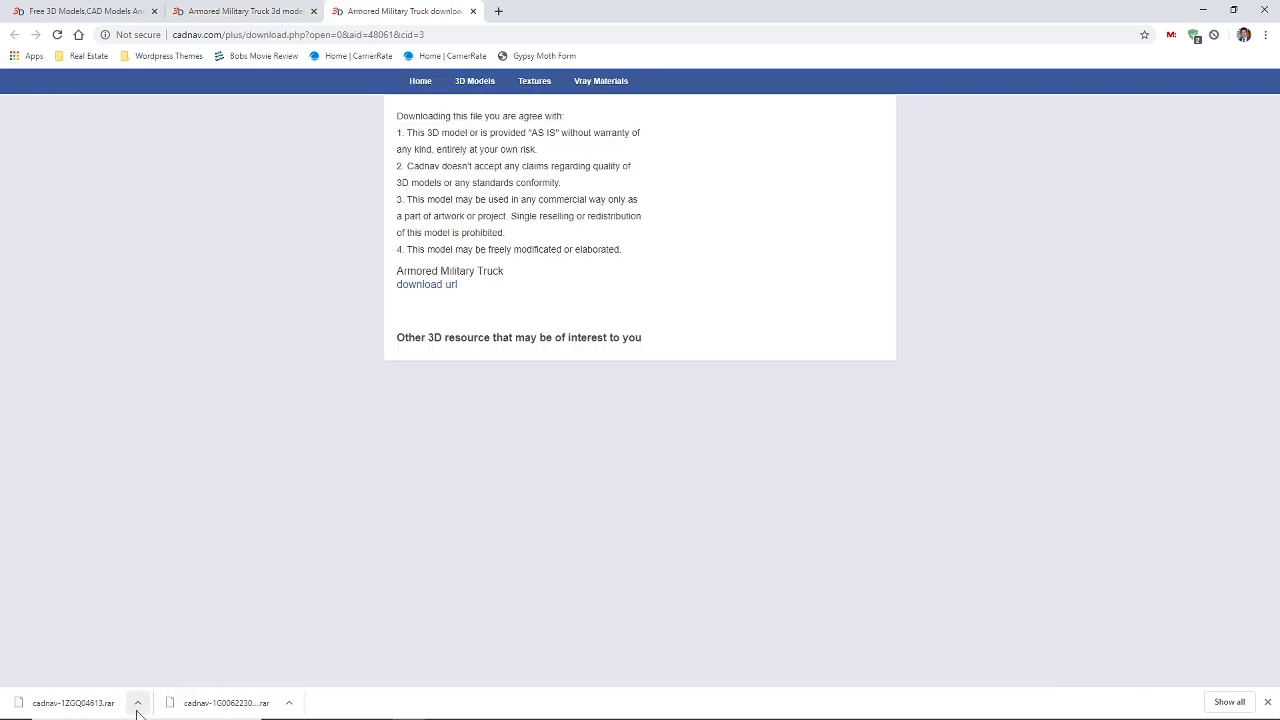
left_click(422, 285)
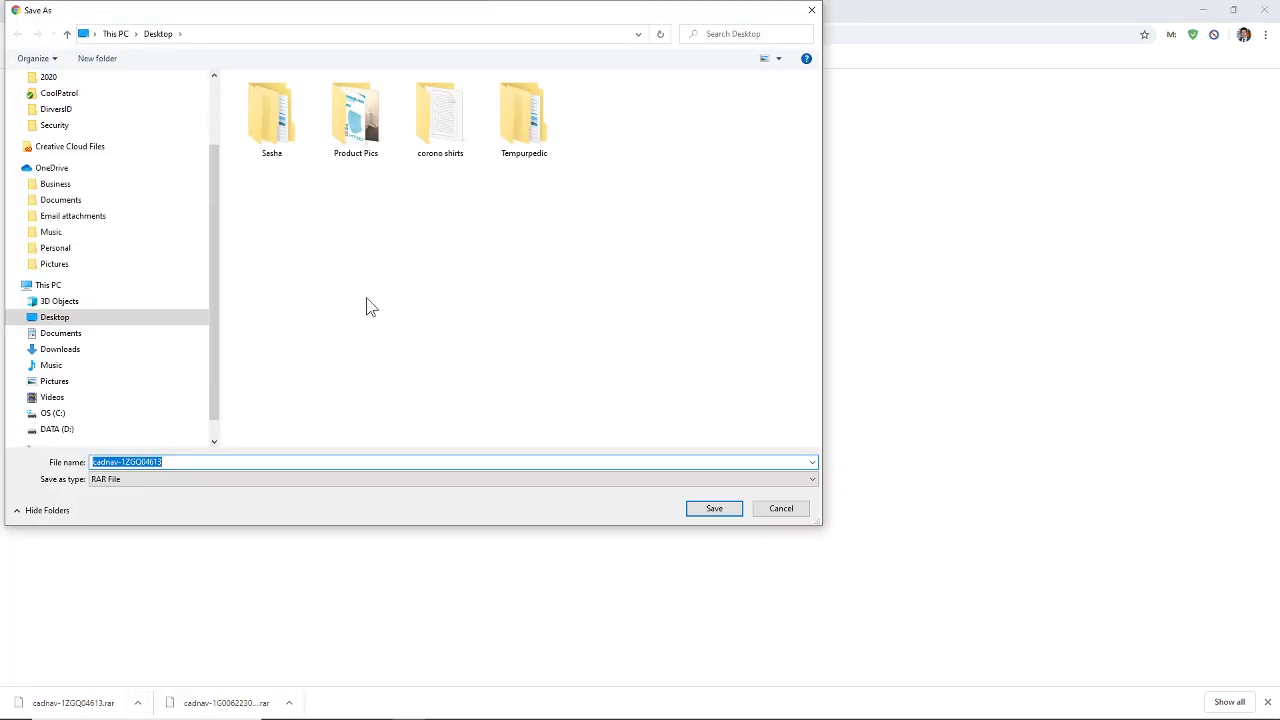
scroll(46, 108, "up", 2)
left_click(55, 104)
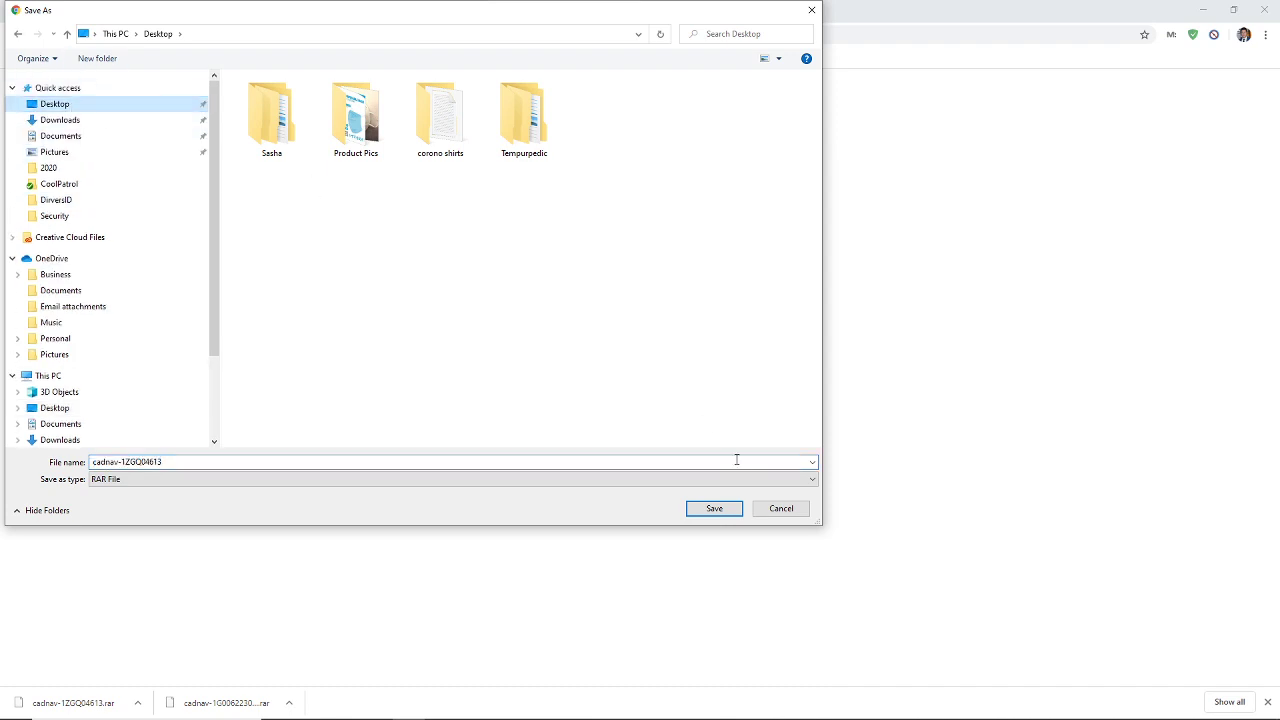
left_click(734, 508)
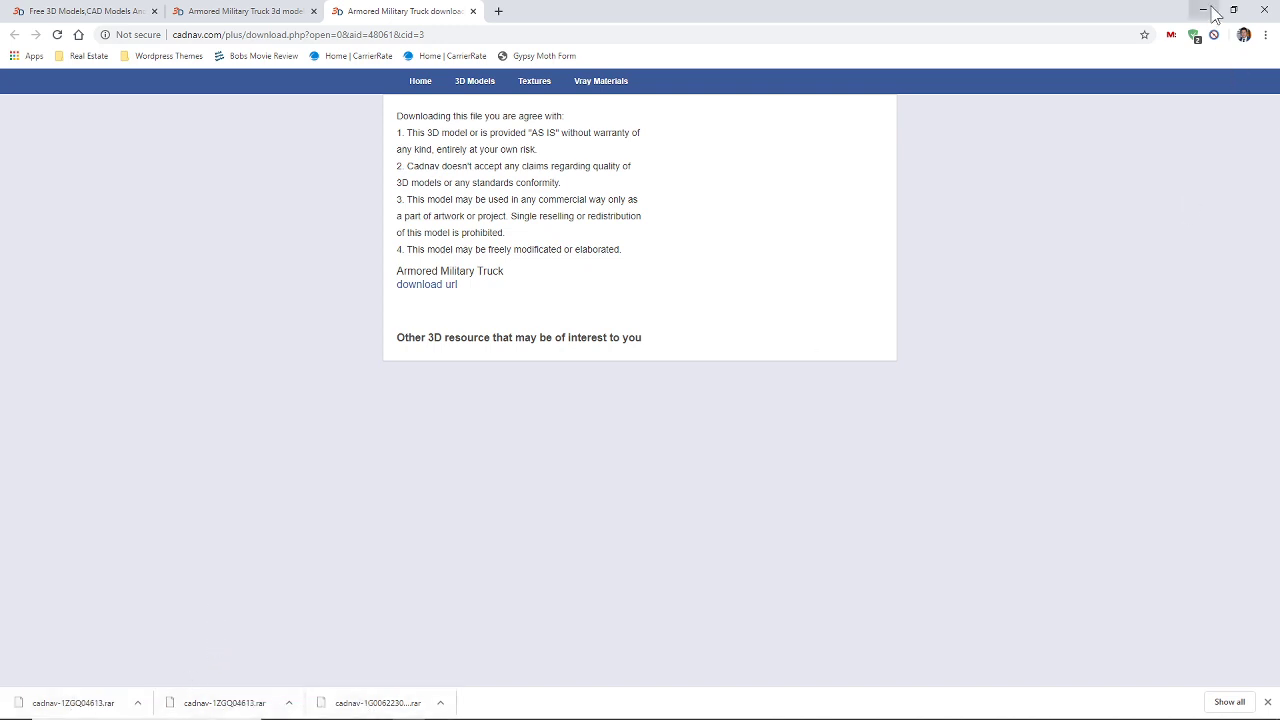
left_click(1265, 12)
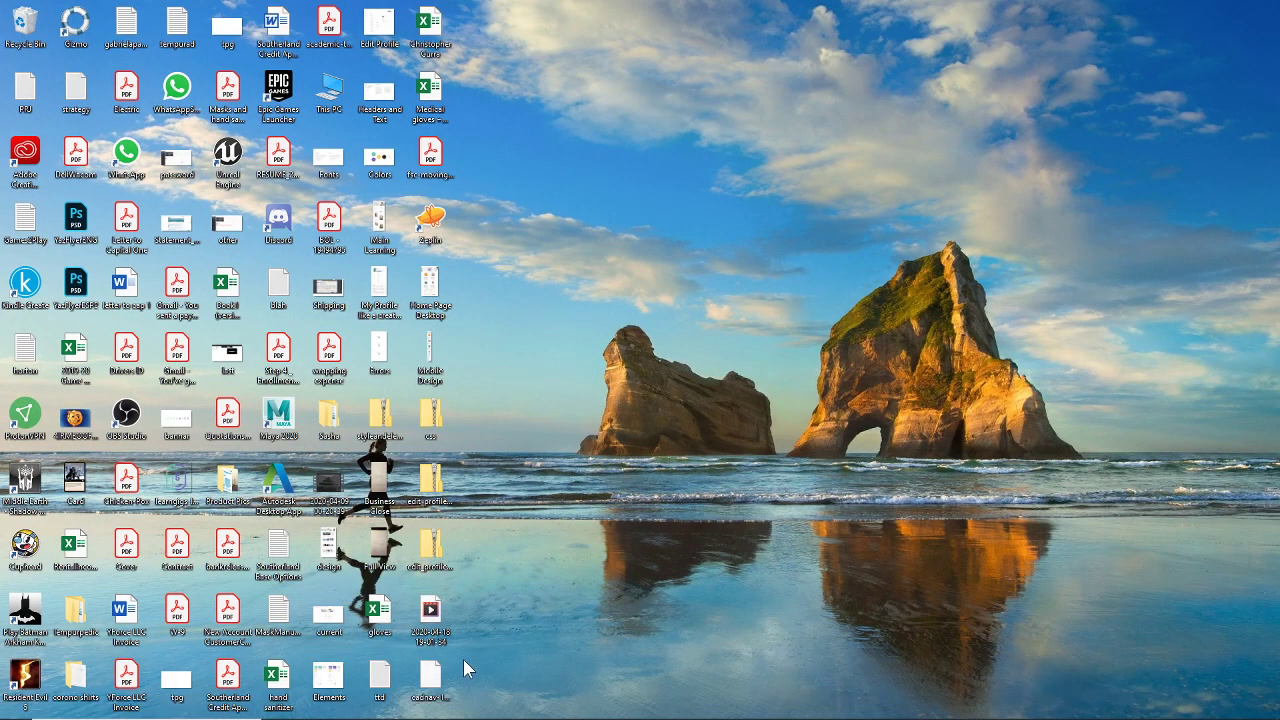
Step: Extract the downloaded cadnav-1ZGQ04613 archive on the desktop into its own folder with 7-Zip
right_click(435, 685)
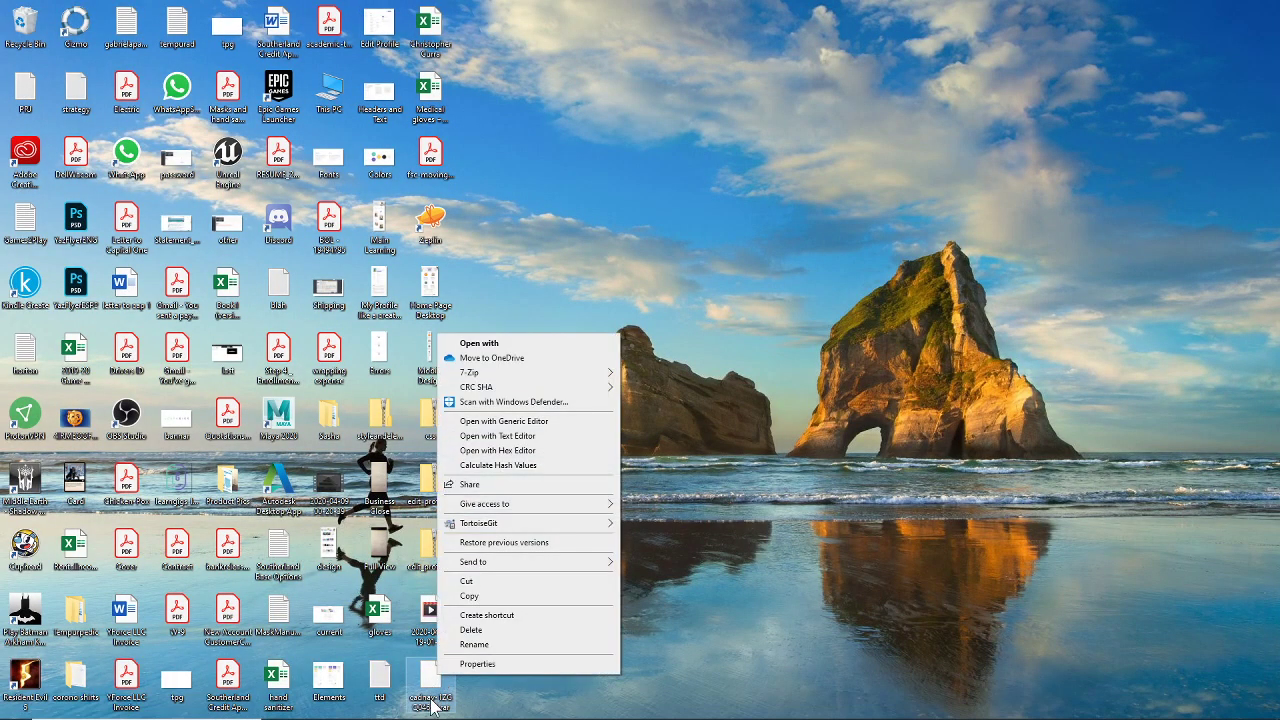
right_click(430, 690)
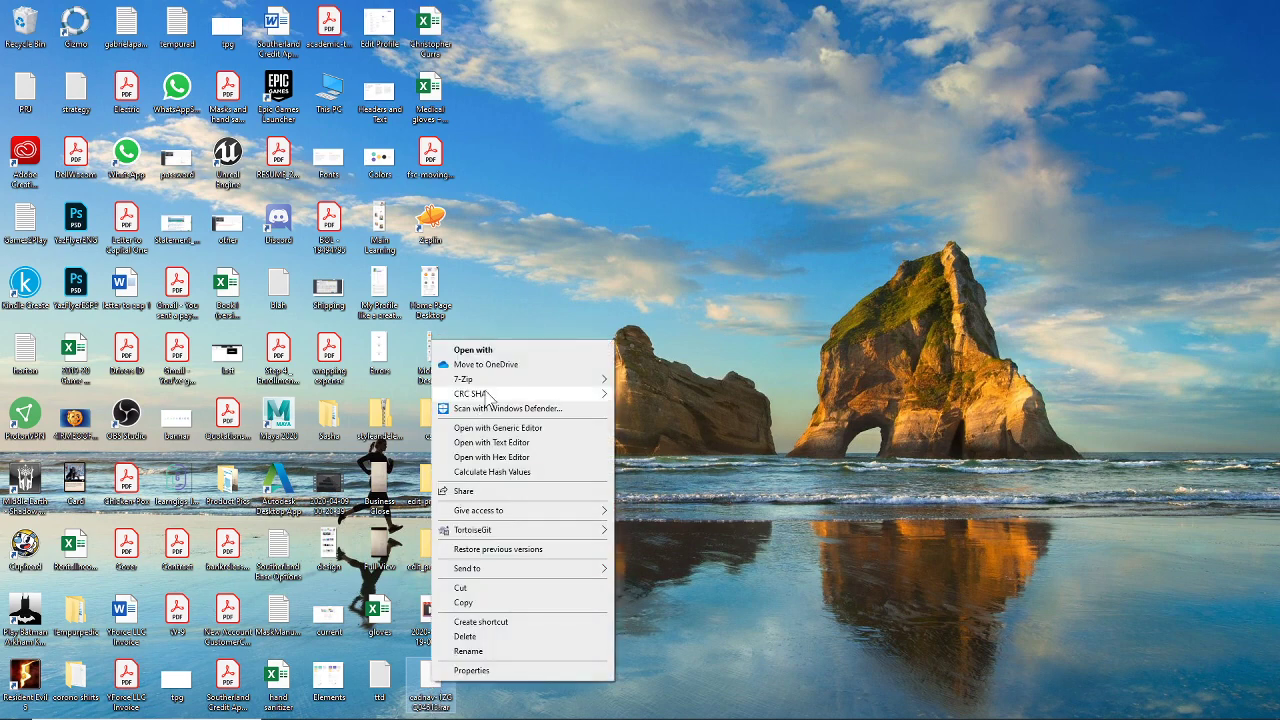
mouse_move(497, 387)
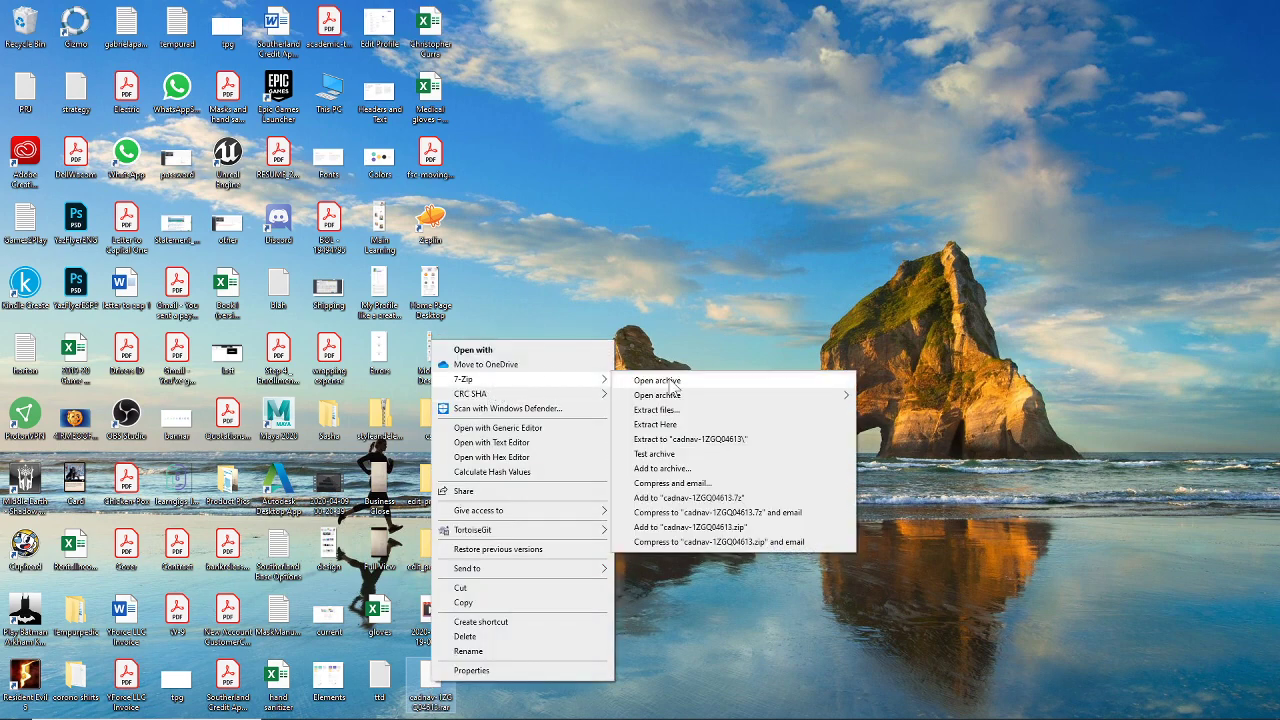
mouse_move(690, 400)
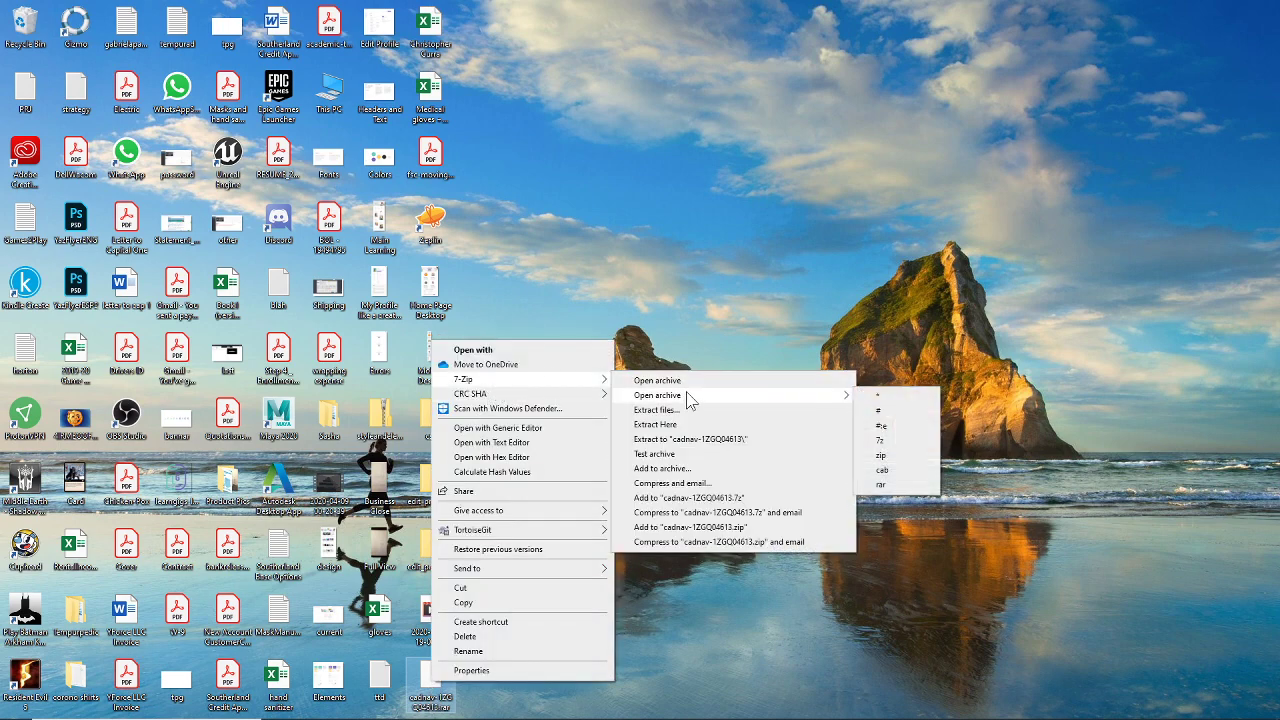
left_click(715, 446)
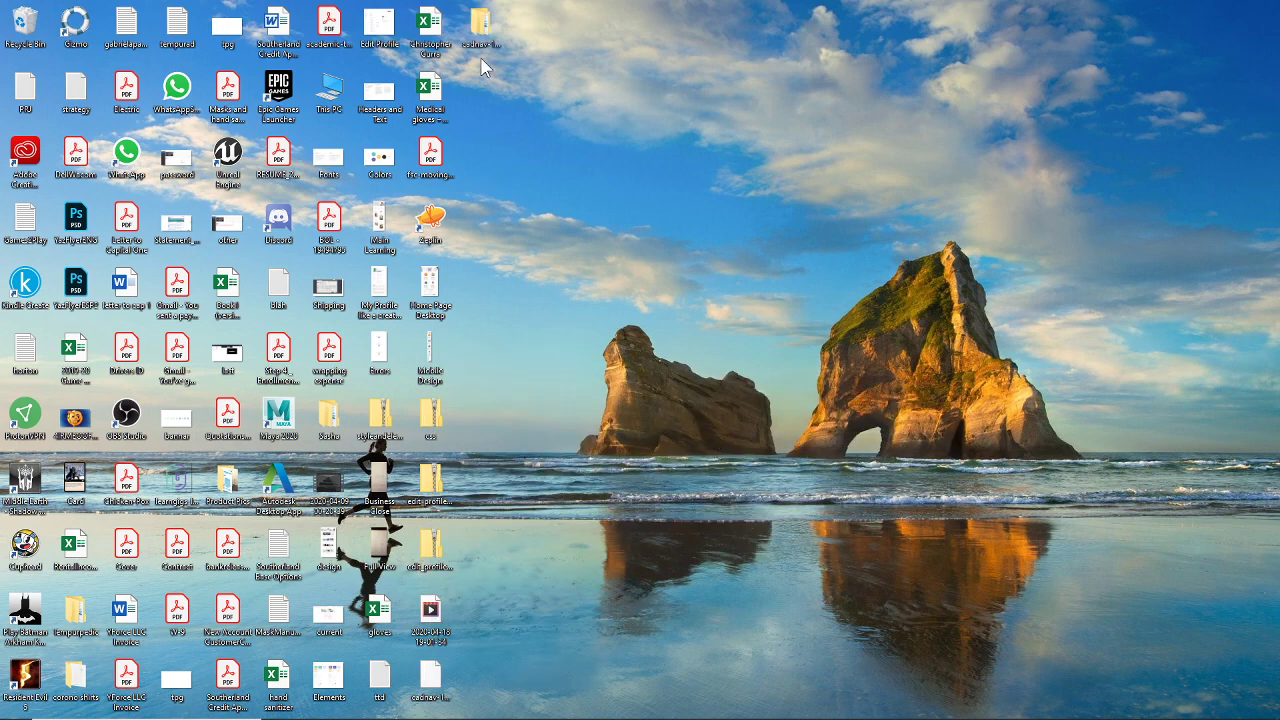
Step: Open the extracted cadnav-1ZGQ04613 folder and go through cadnav.com_model into Models_F0601A092
double_click(482, 22)
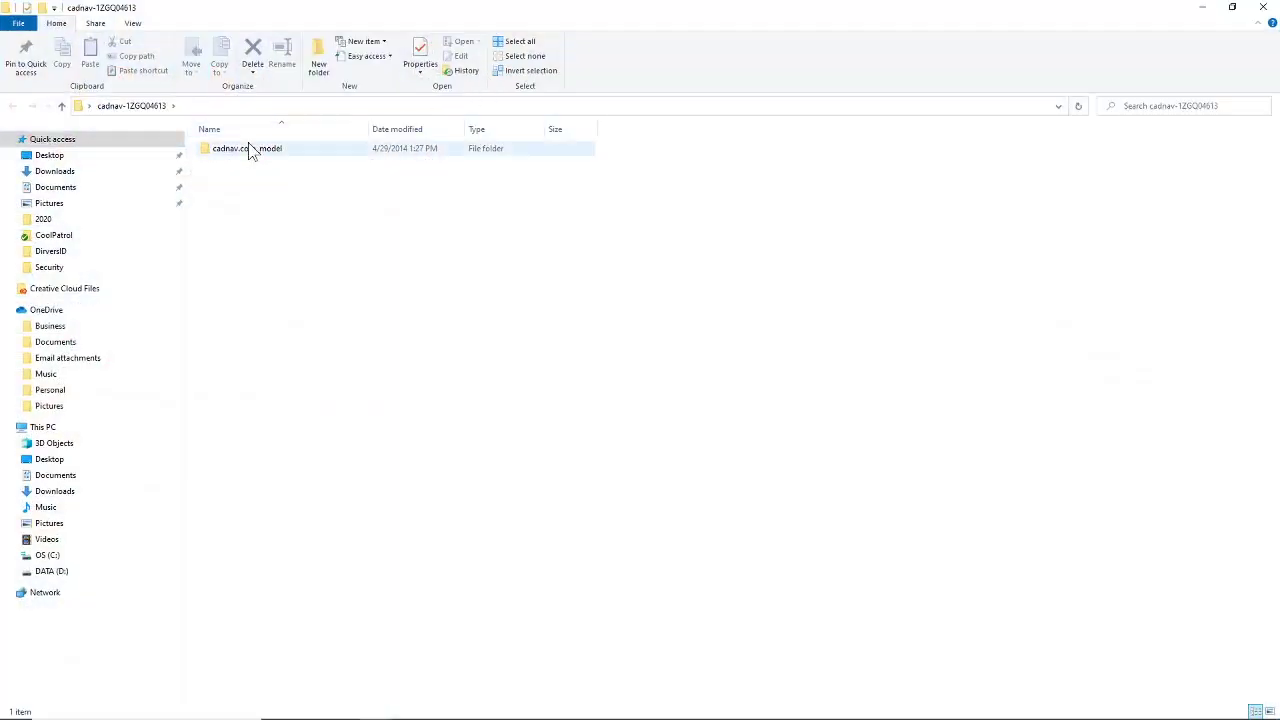
double_click(250, 148)
double_click(262, 149)
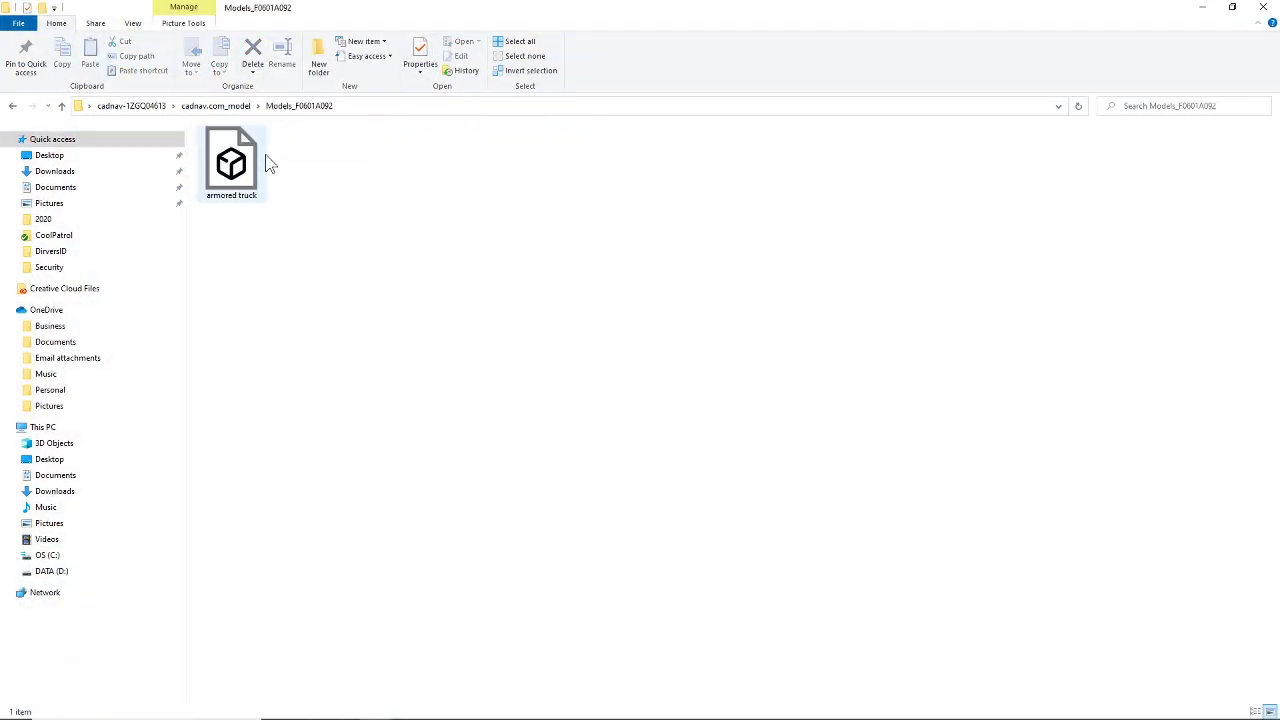
left_click(260, 185)
left_click(374, 177)
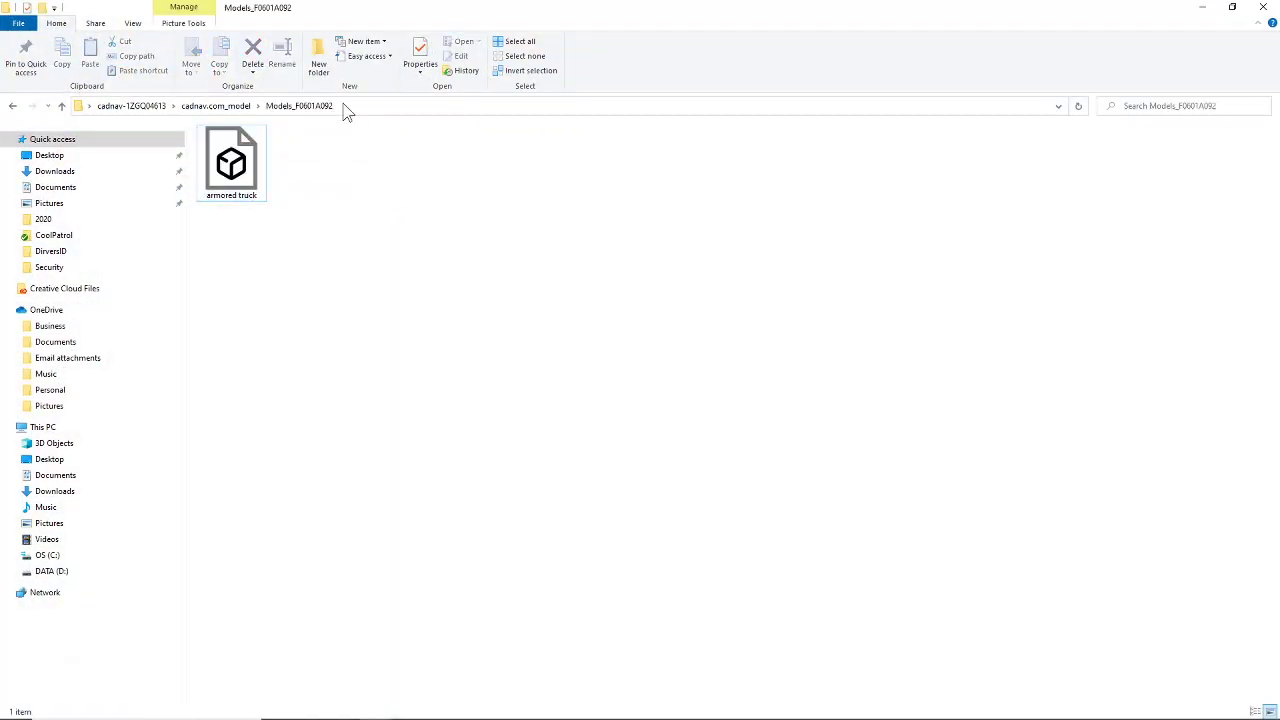
Step: Copy the full path of the Models_F0601A092 folder and switch to Maya
left_click(346, 107)
right_click(353, 107)
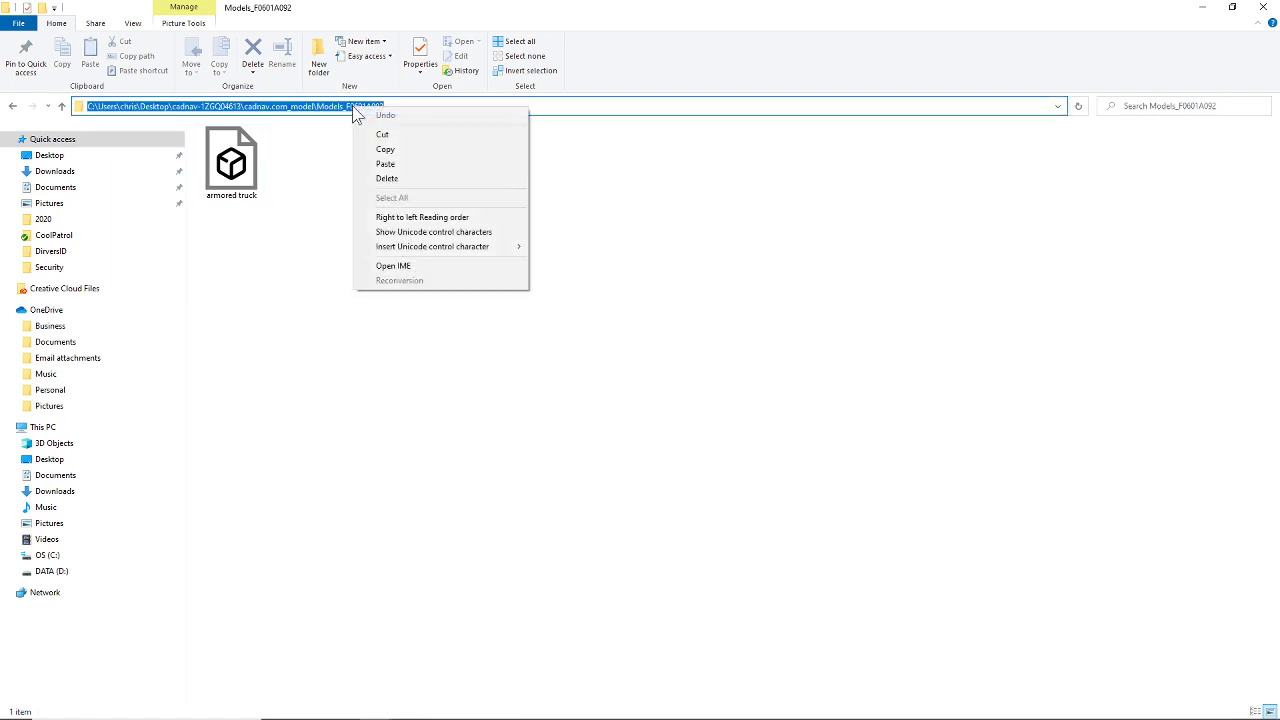
left_click(389, 148)
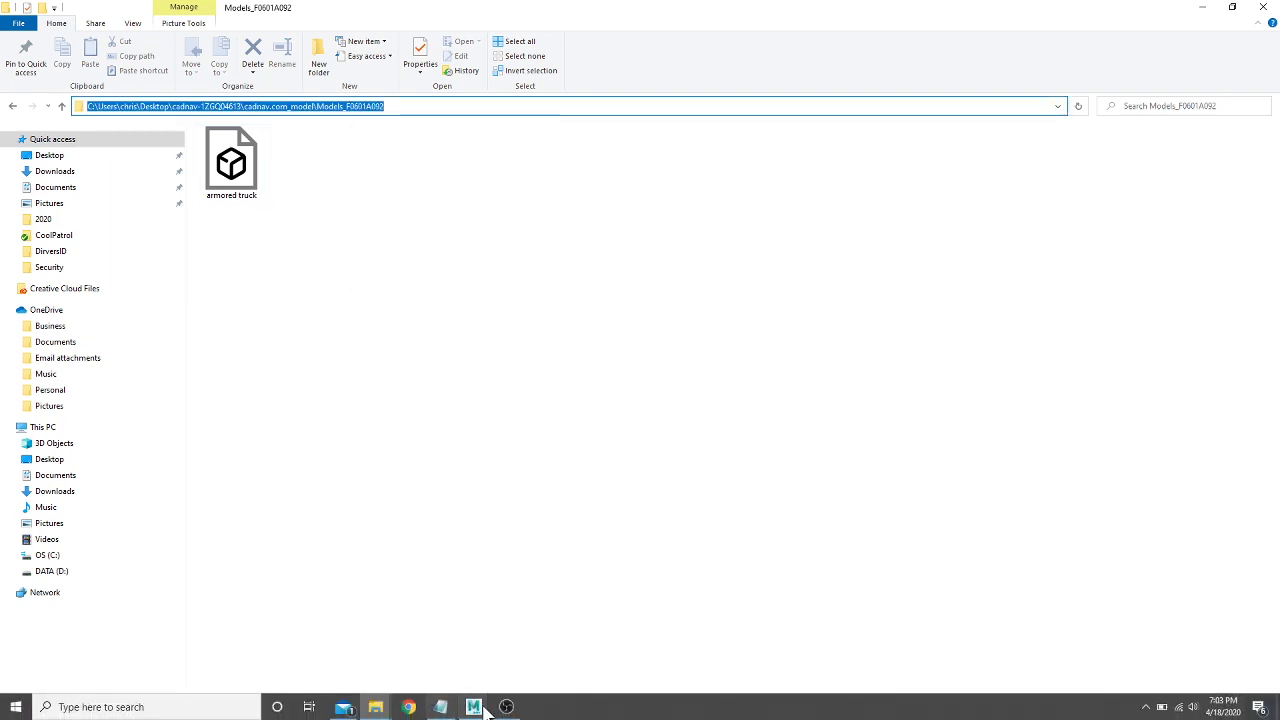
left_click(473, 707)
left_click(458, 672)
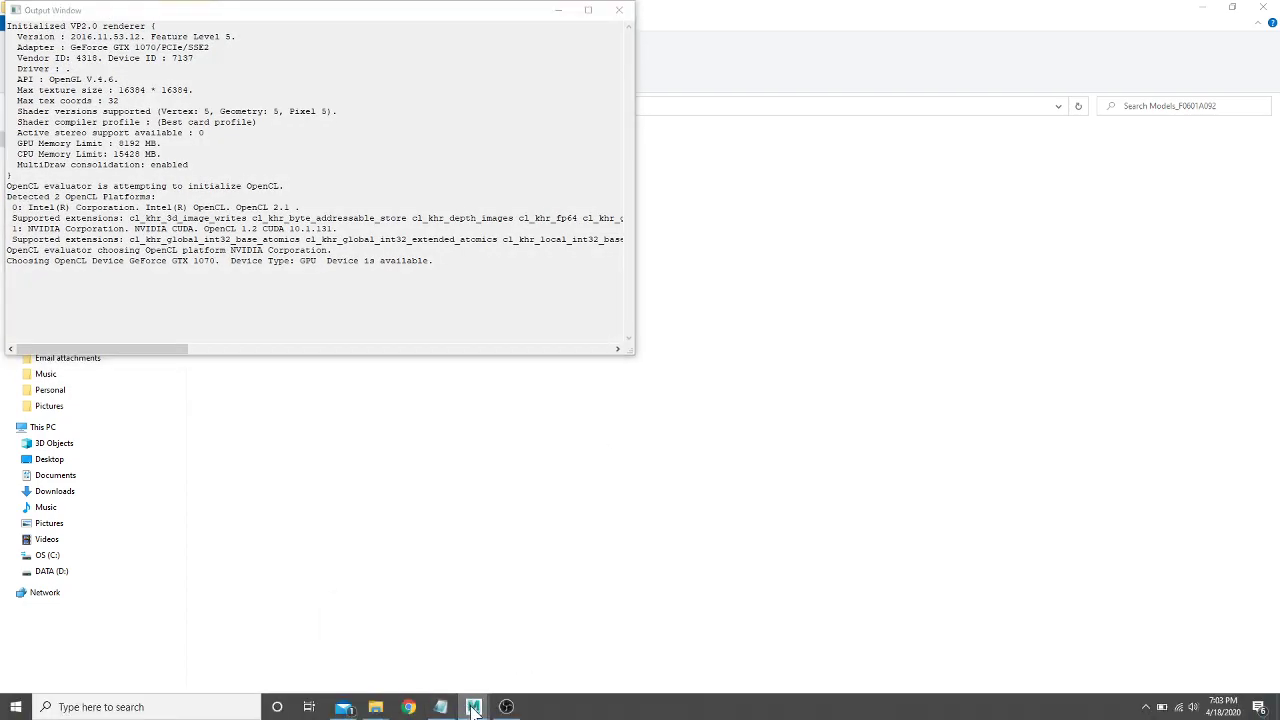
left_click(563, 651)
left_click(16, 21)
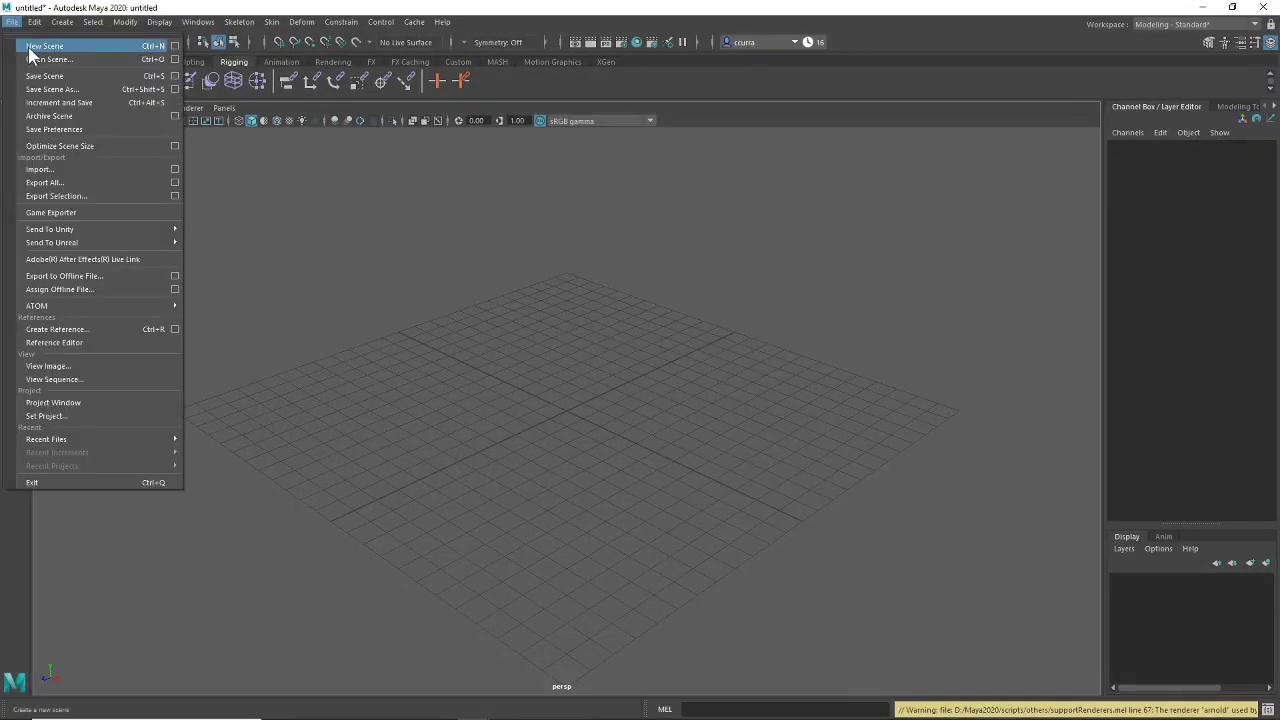
left_click(40, 46)
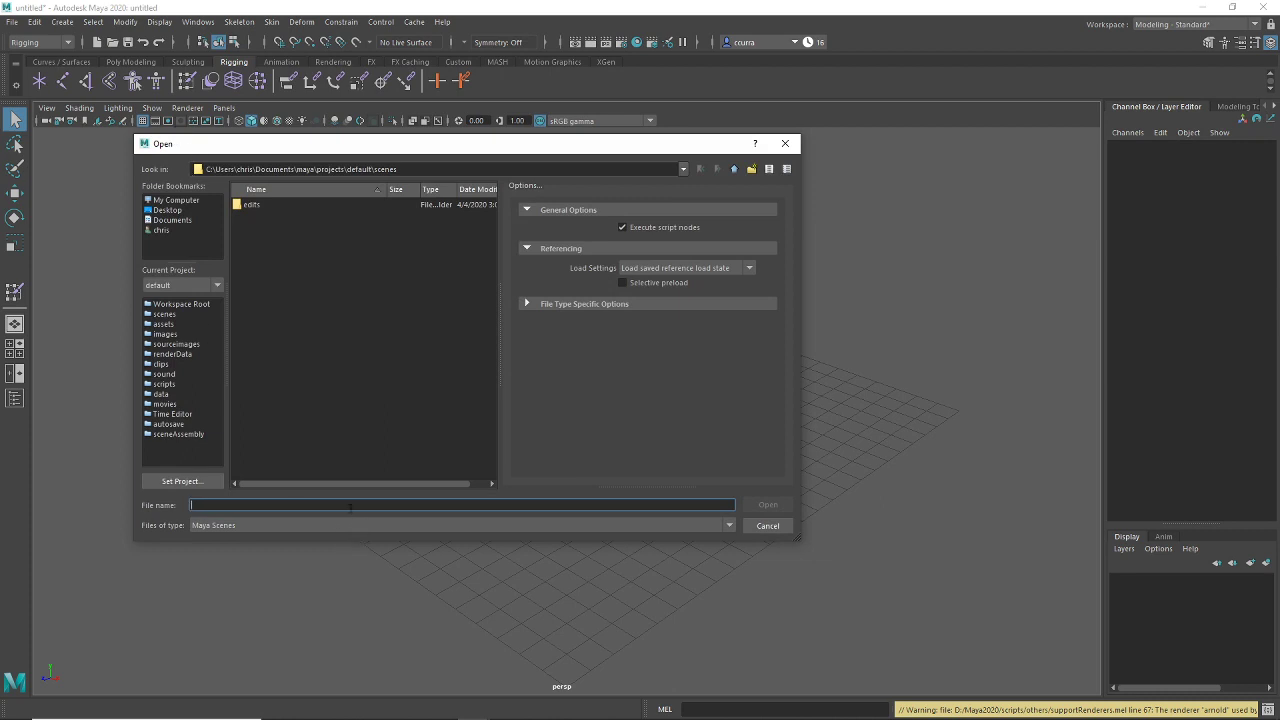
right_click(348, 504)
left_click(389, 576)
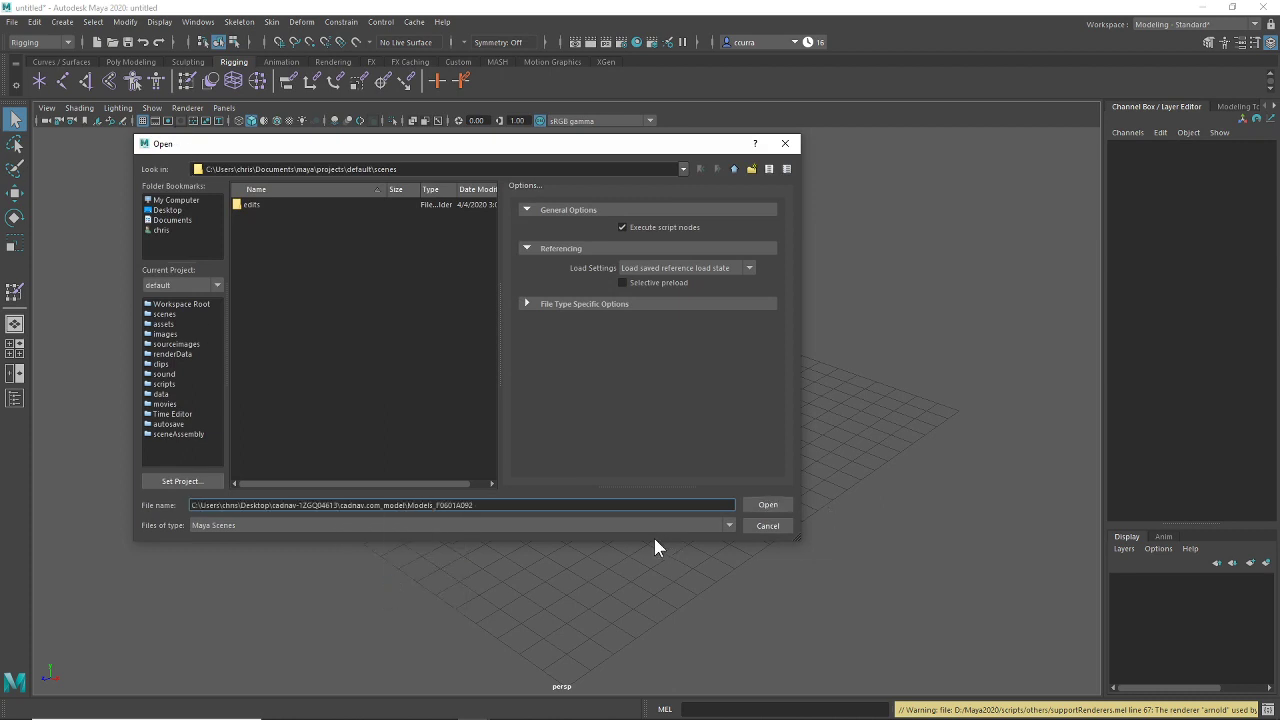
key("Return")
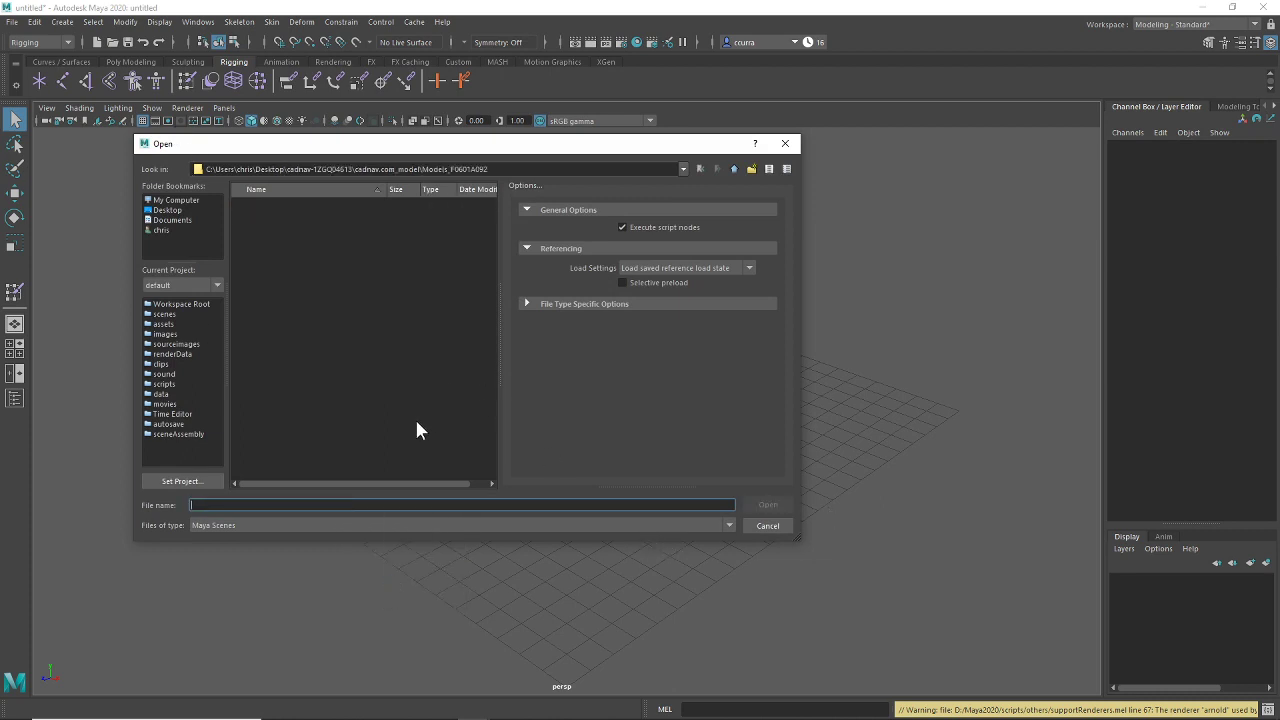
left_click(766, 526)
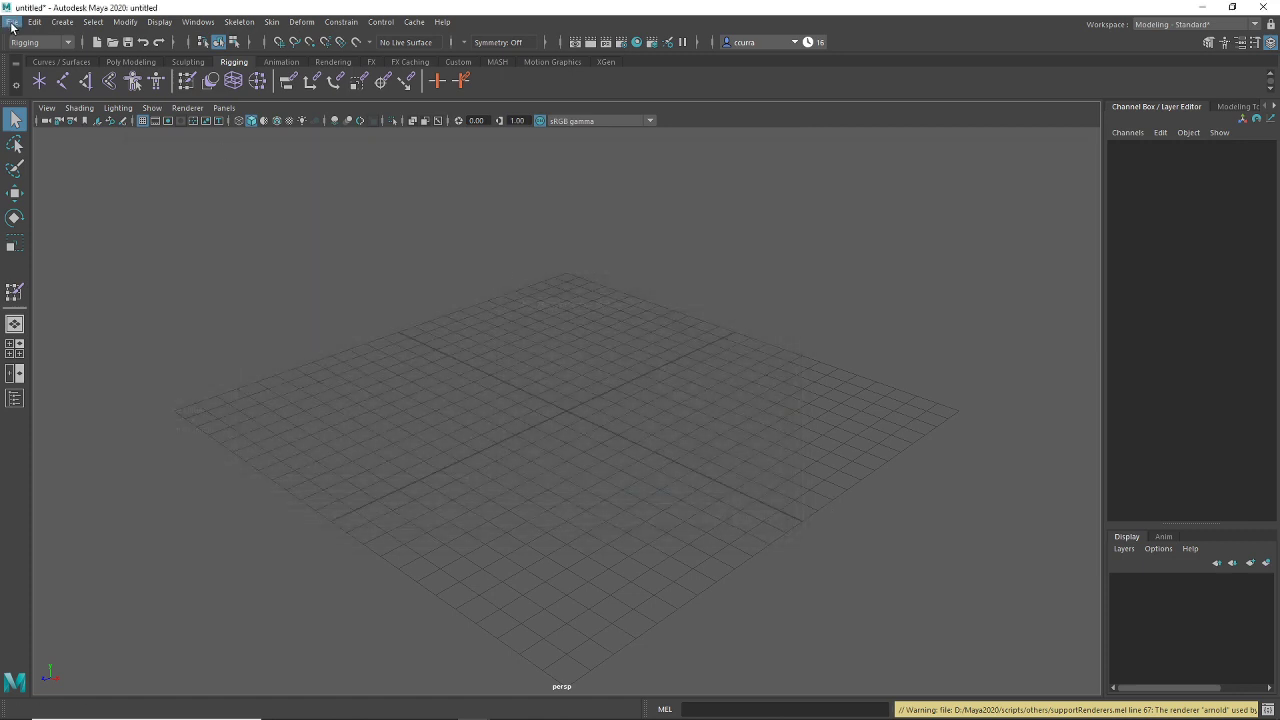
Step: Import armored truck.obj into the scene from the Models_F0601A092 folder, using the copied folder path
left_click(12, 27)
left_click(66, 166)
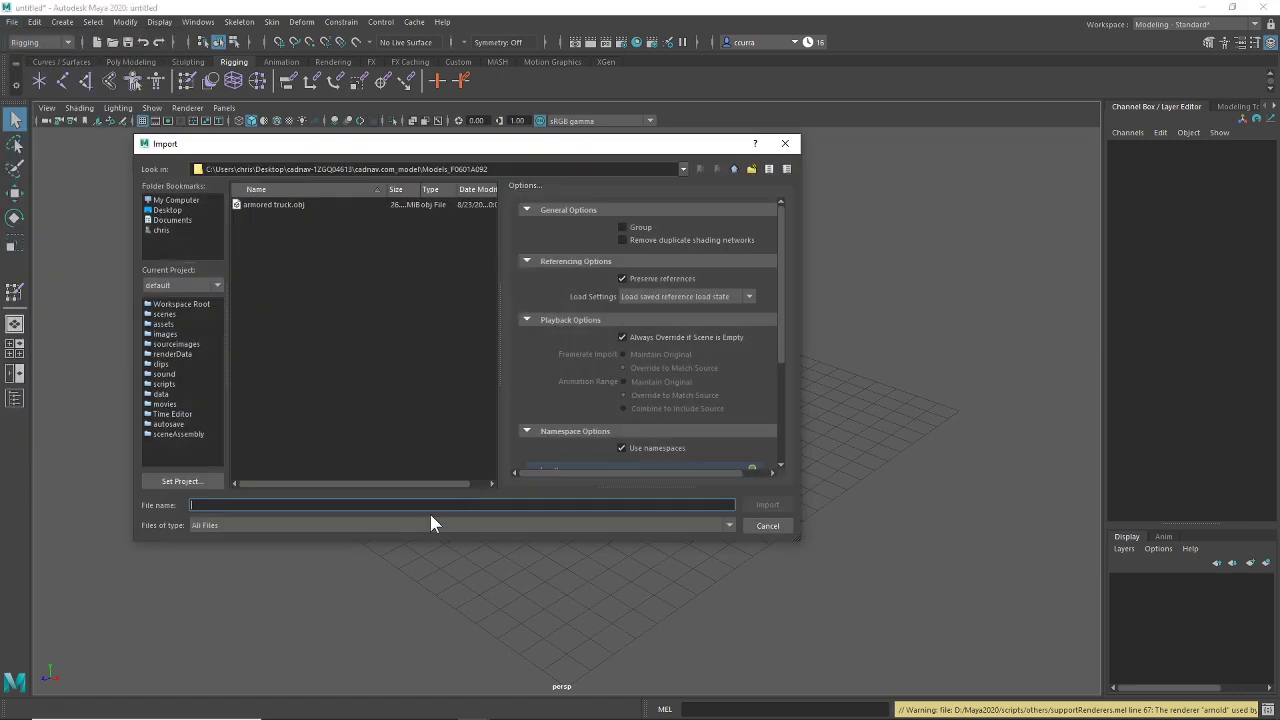
right_click(423, 497)
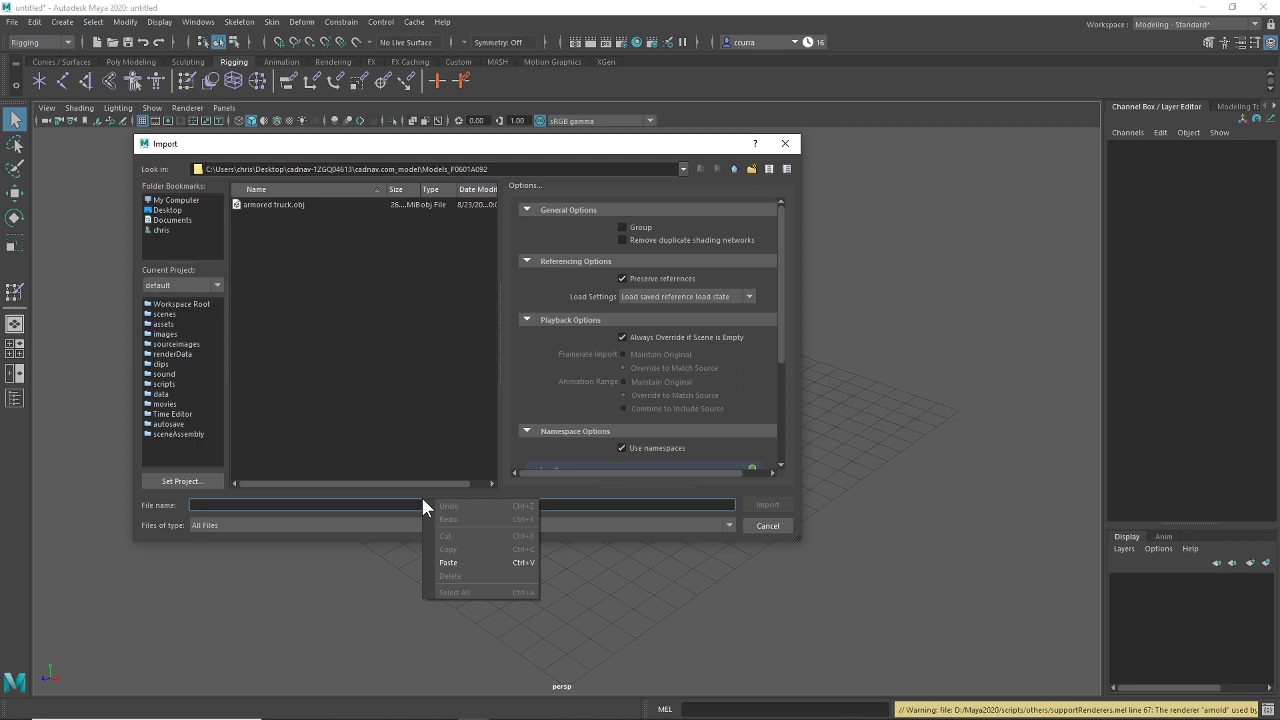
left_click(467, 557)
key("Return")
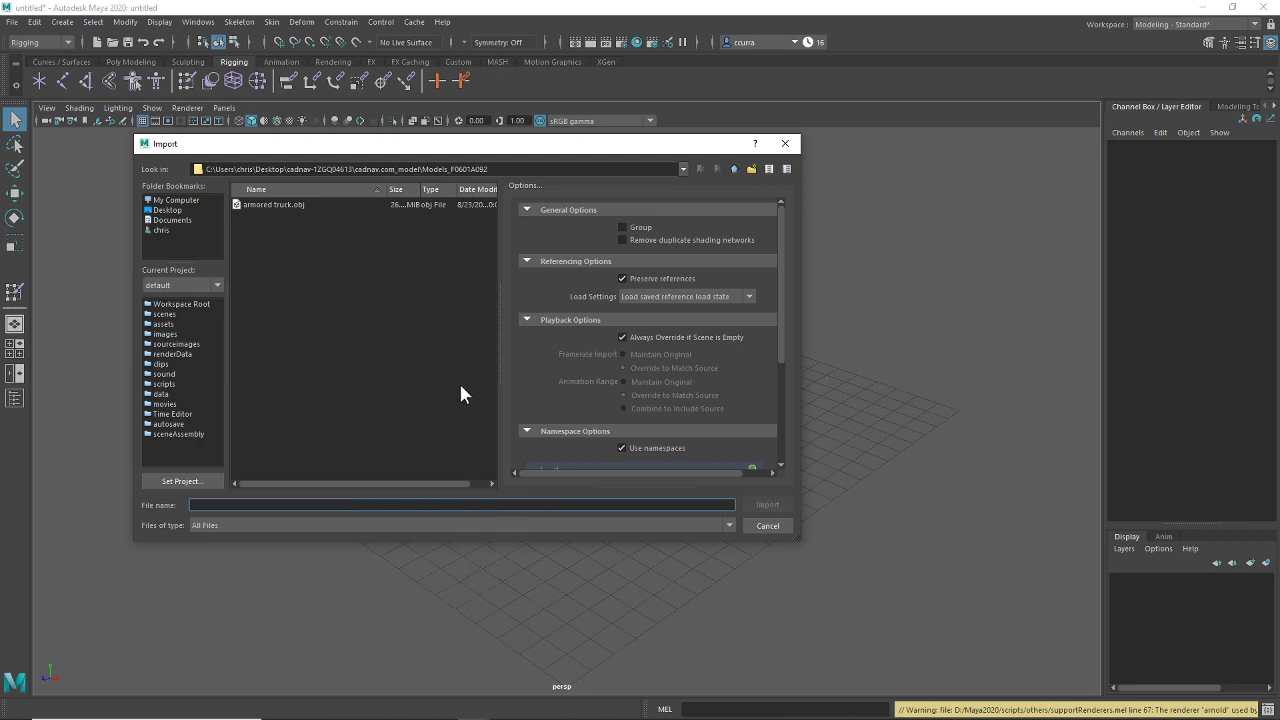
double_click(267, 208)
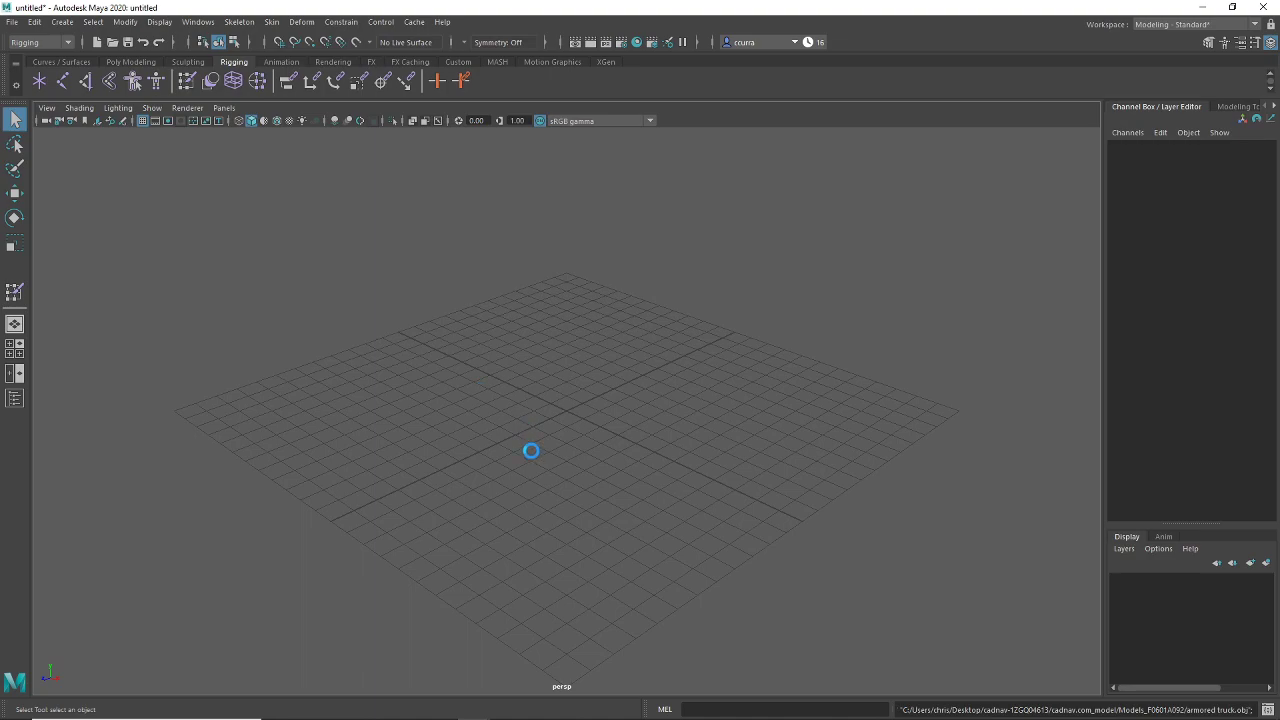
Step: Select the imported armored truck mesh and examine its overall geometry from the side and the front
scroll(556, 460, "up", 6)
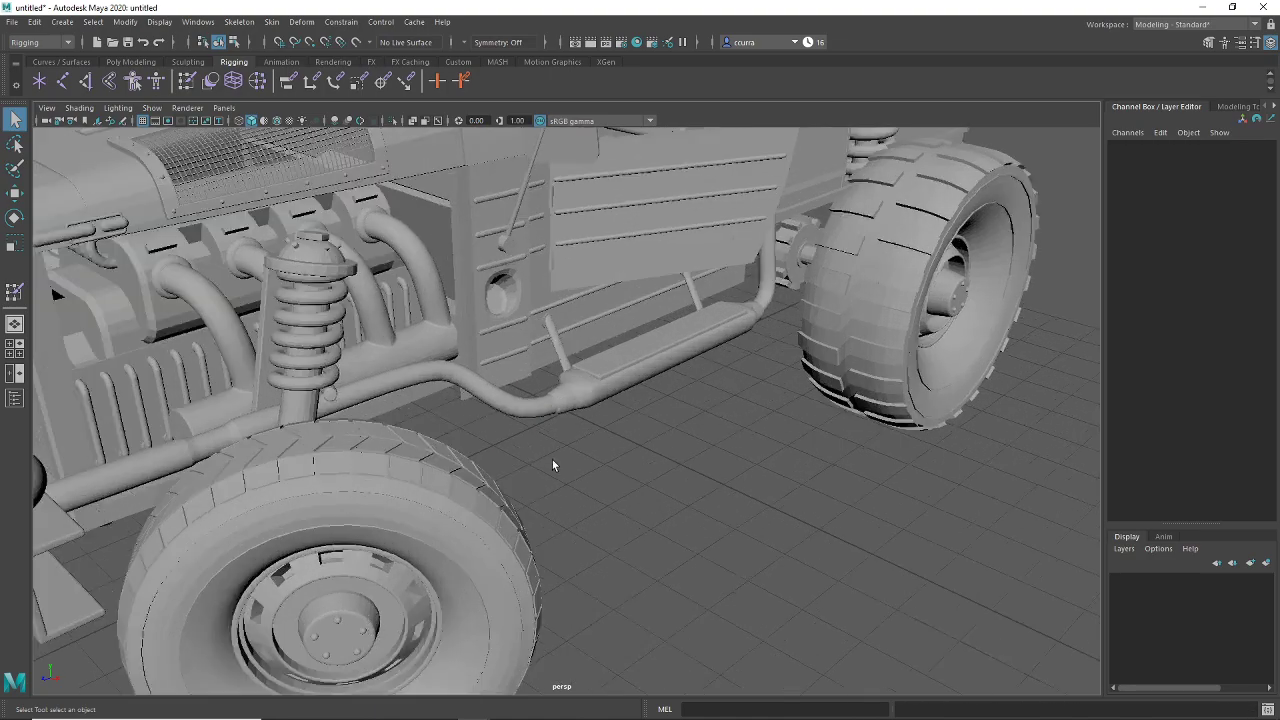
scroll(549, 378, "down", 4)
left_click_drag(520, 395, 616, 378, "alt")
left_click(646, 332)
left_click_drag(646, 332, 326, 405, "alt")
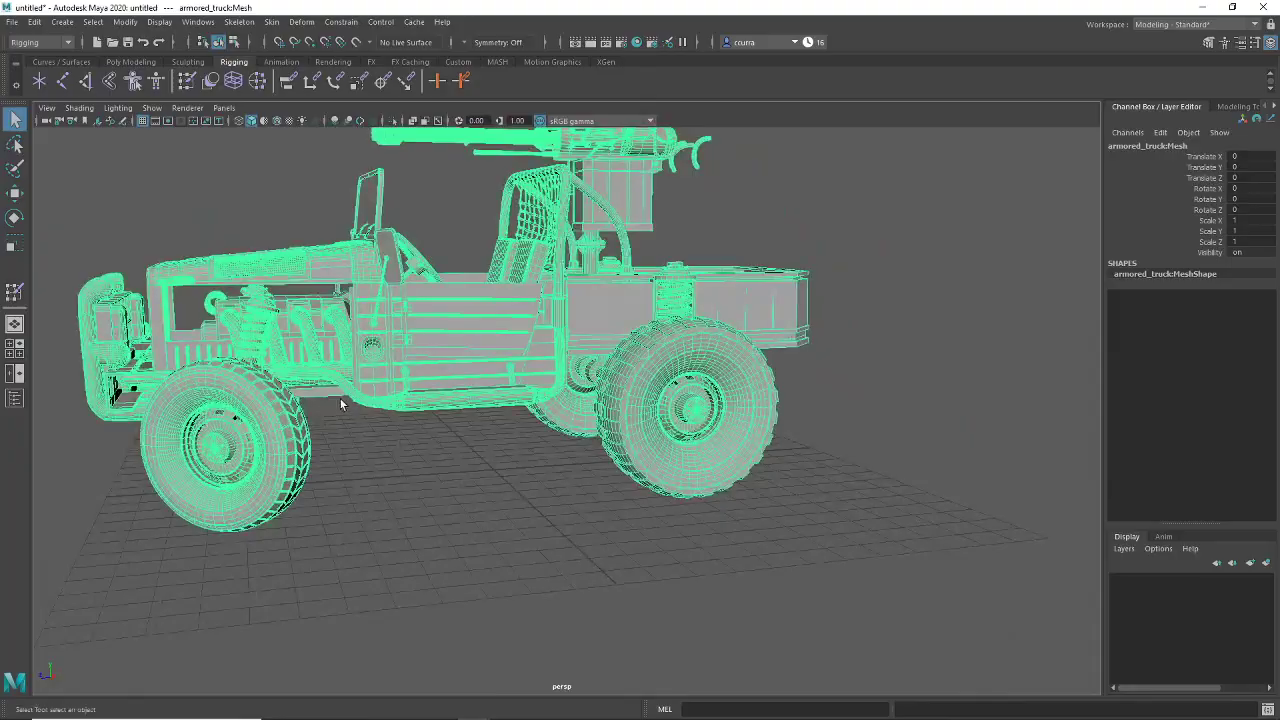
middle_click_drag(341, 404, 440, 424, "alt")
scroll(543, 420, "up", 7)
middle_click_drag(543, 420, 594, 440, "alt")
left_click_drag(594, 440, 701, 475, "alt")
scroll(701, 475, "down", 5)
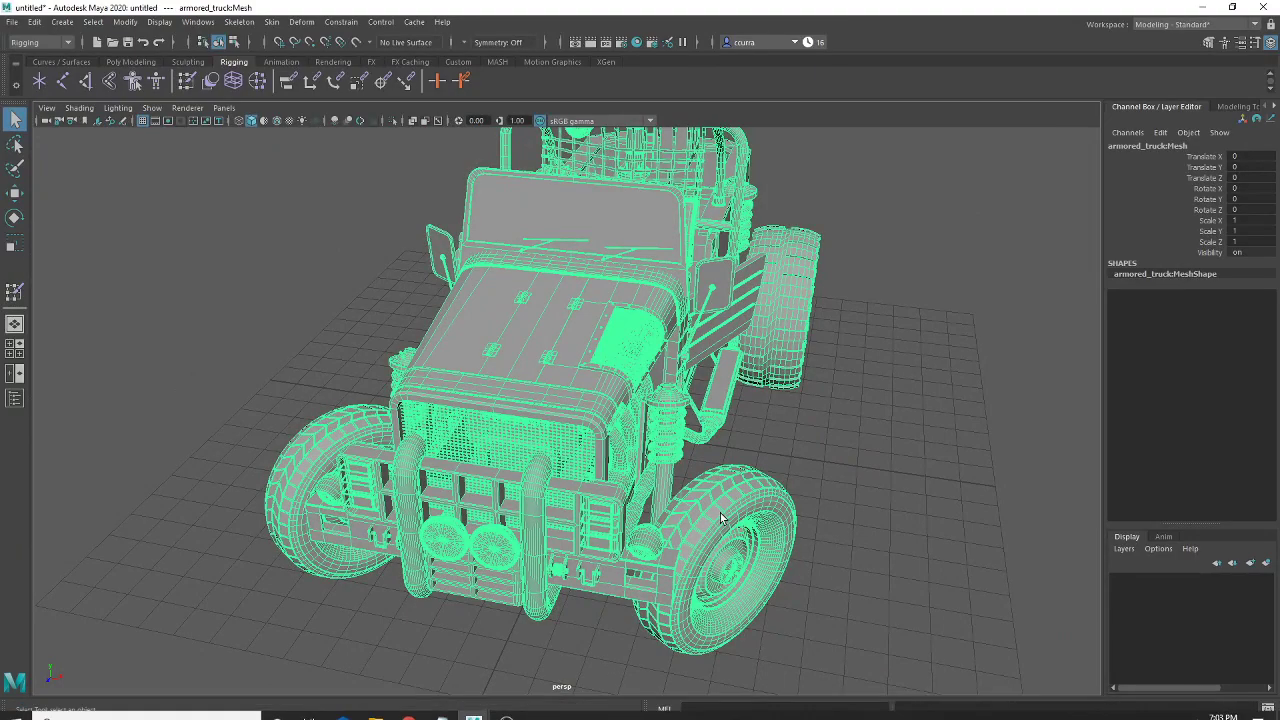
left_click_drag(755, 516, 645, 650, "alt")
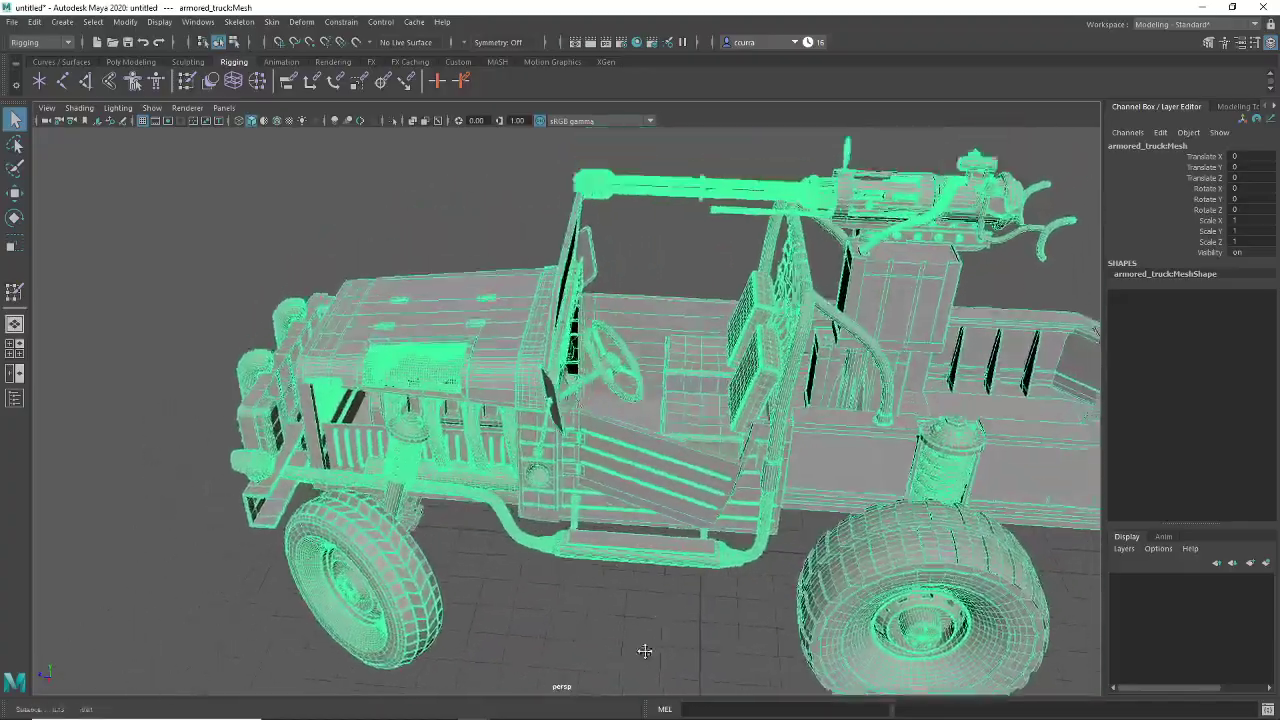
Step: Examine the roof-mounted minigun's barrels and perforated muzzle up close in shaded and wireframe display
scroll(632, 656, "up", 8)
middle_click_drag(631, 657, 560, 719, "alt")
left_click_drag(526, 483, 600, 489, "alt")
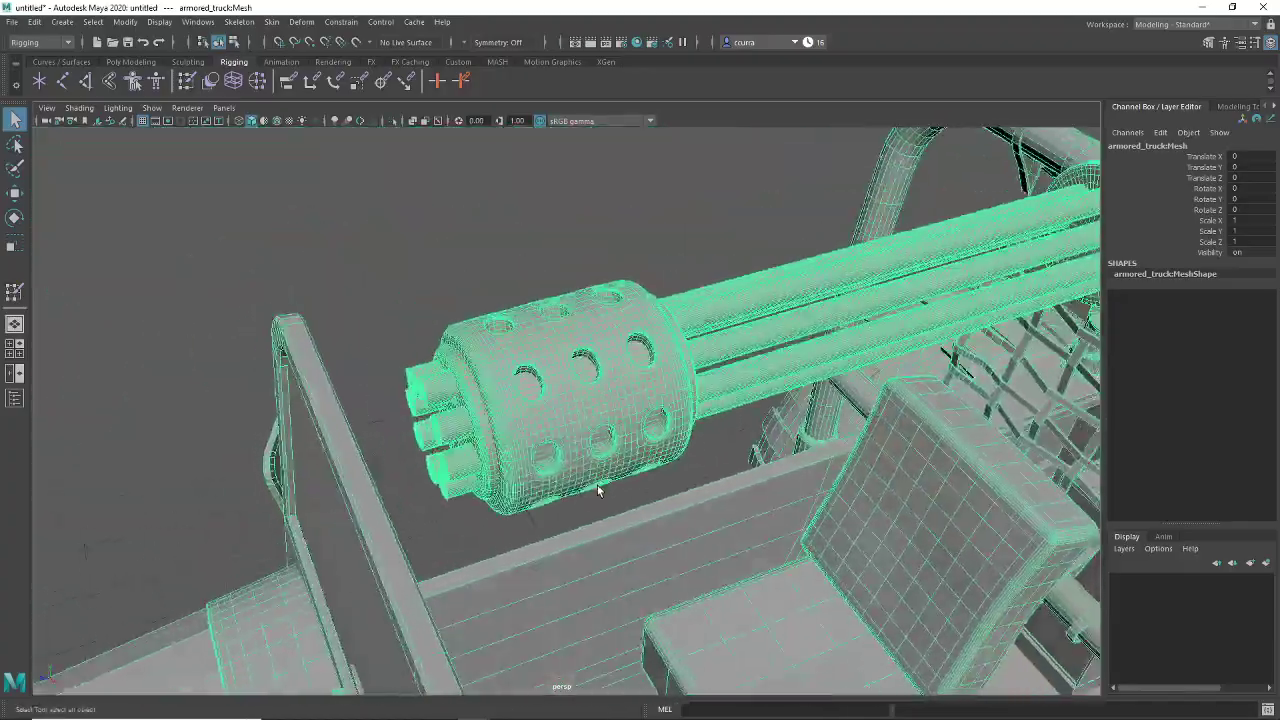
middle_click_drag(600, 489, 494, 566, "alt")
scroll(494, 566, "up", 4)
middle_click_drag(560, 540, 644, 507, "alt")
scroll(660, 500, "down", 6)
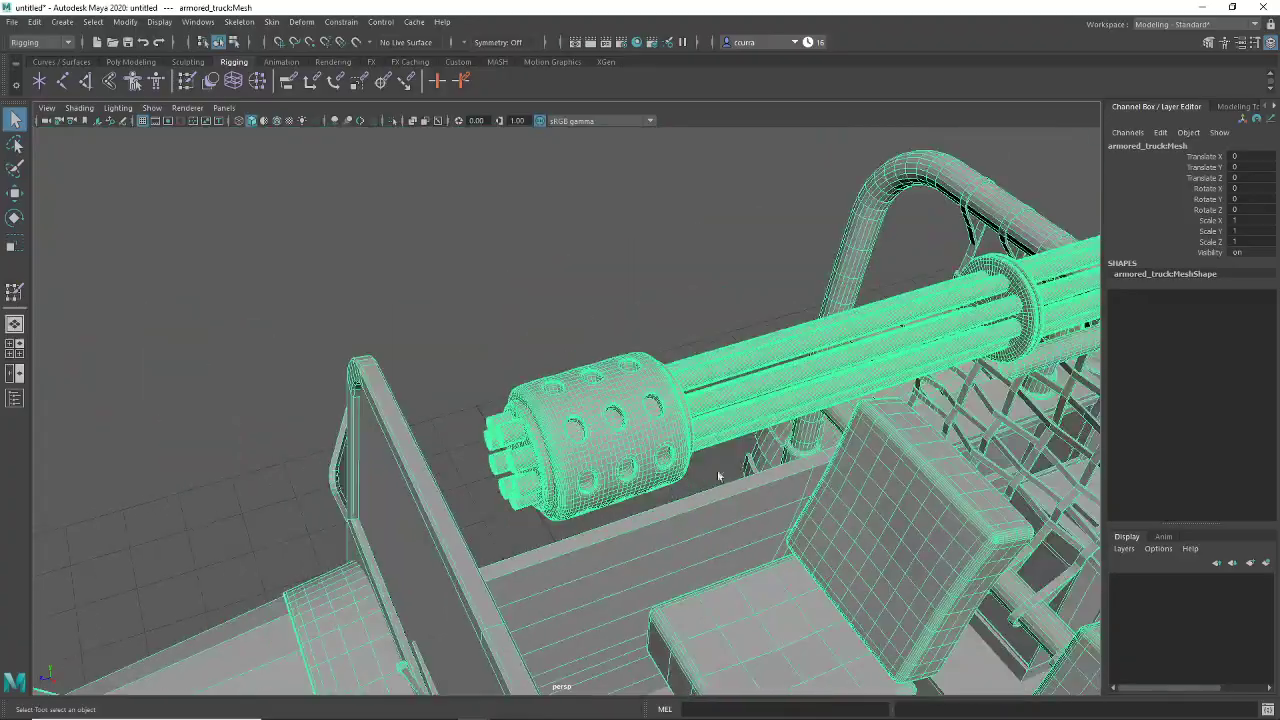
middle_click_drag(720, 477, 411, 483, "alt")
middle_click_drag(803, 405, 1000, 430, "alt")
scroll(660, 455, "up", 5)
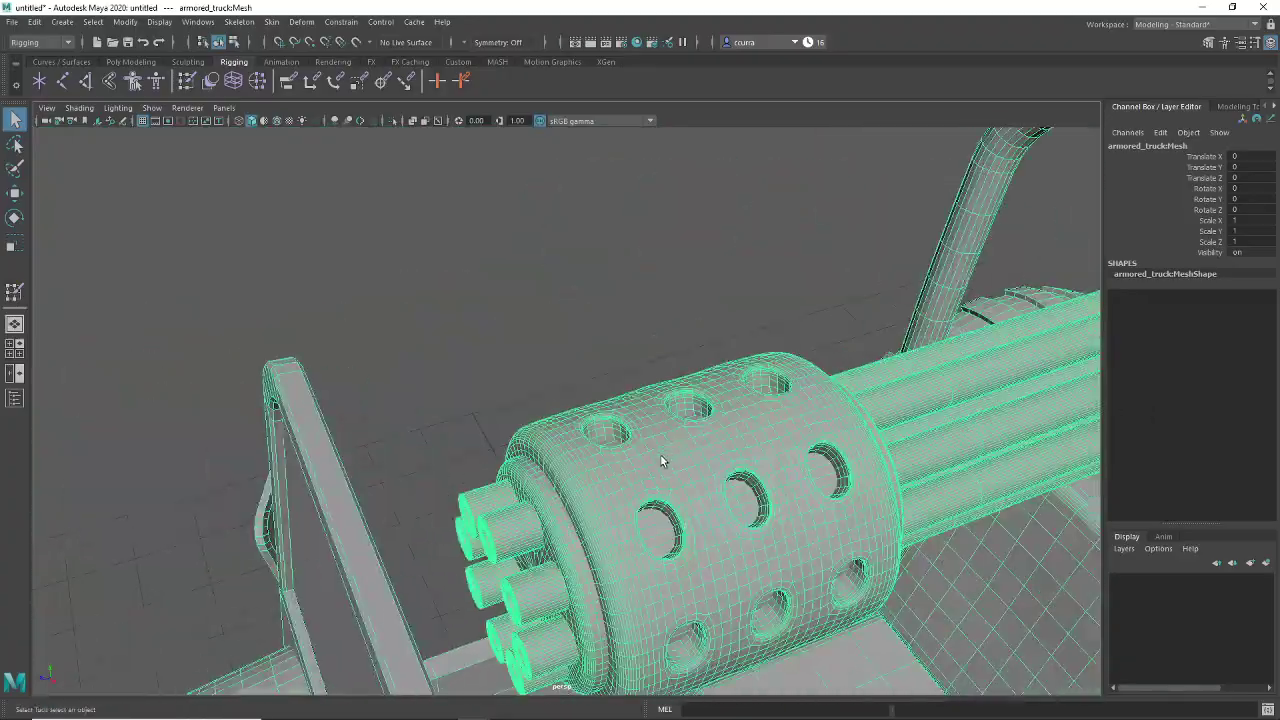
middle_click_drag(660, 455, 600, 368, "alt")
key("4")
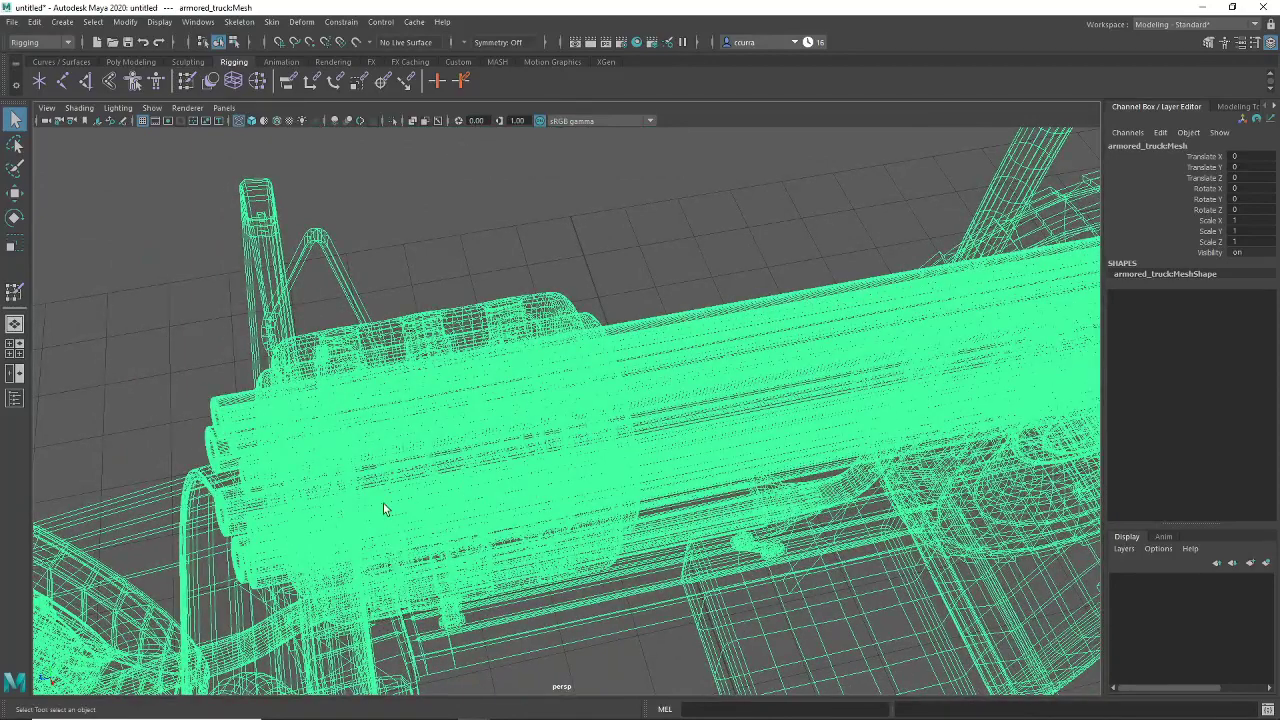
key("5")
Step: Examine the minigun's ammunition belt in shaded display, and return to a view of the whole truck
left_click_drag(474, 443, 209, 420, "alt")
middle_click_drag(418, 350, 140, 445, "alt")
scroll(486, 383, "up", 8)
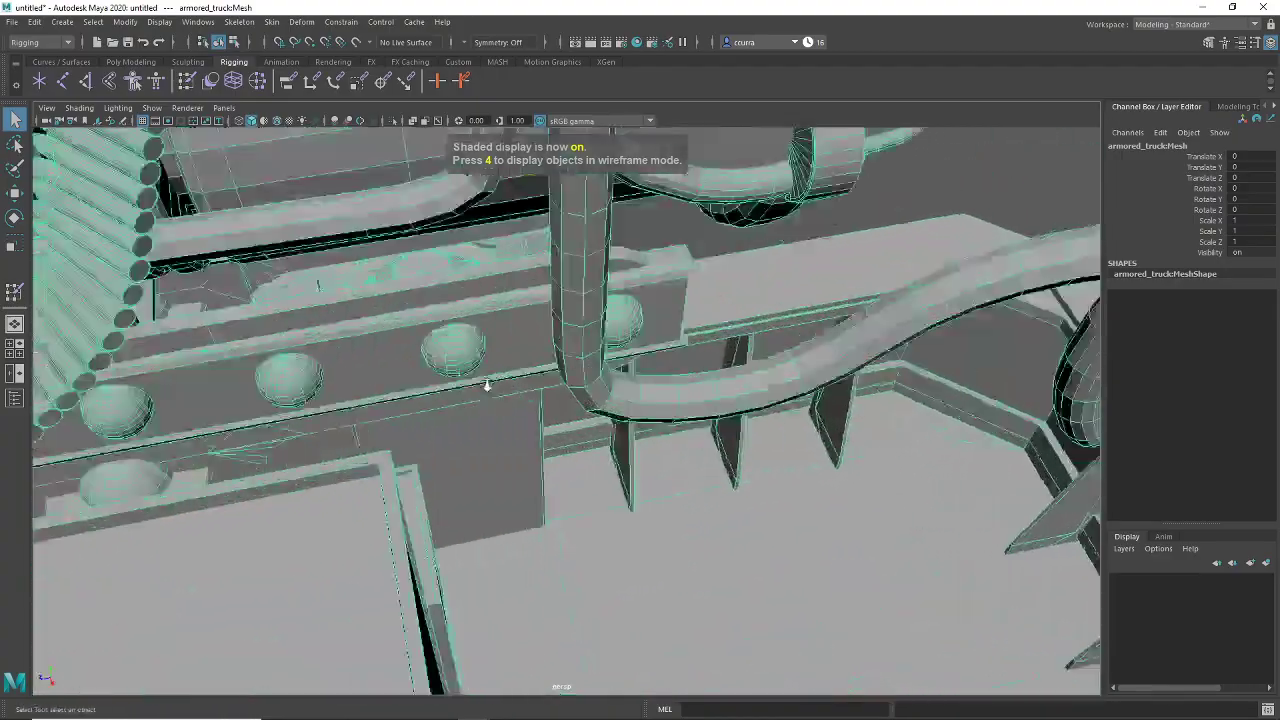
middle_click_drag(470, 385, 611, 407, "alt")
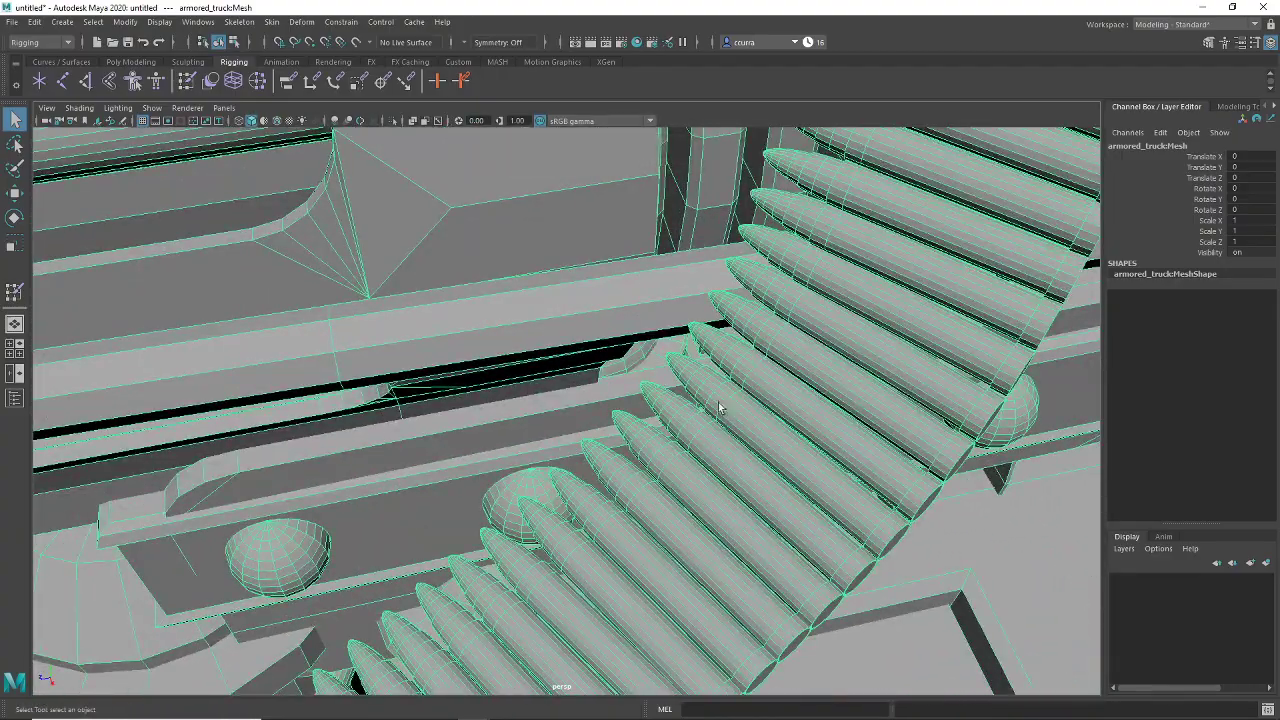
scroll(770, 436, "down", 9)
left_click_drag(724, 446, 658, 443, "alt")
scroll(612, 416, "down", 4)
middle_click_drag(571, 399, 587, 389, "alt")
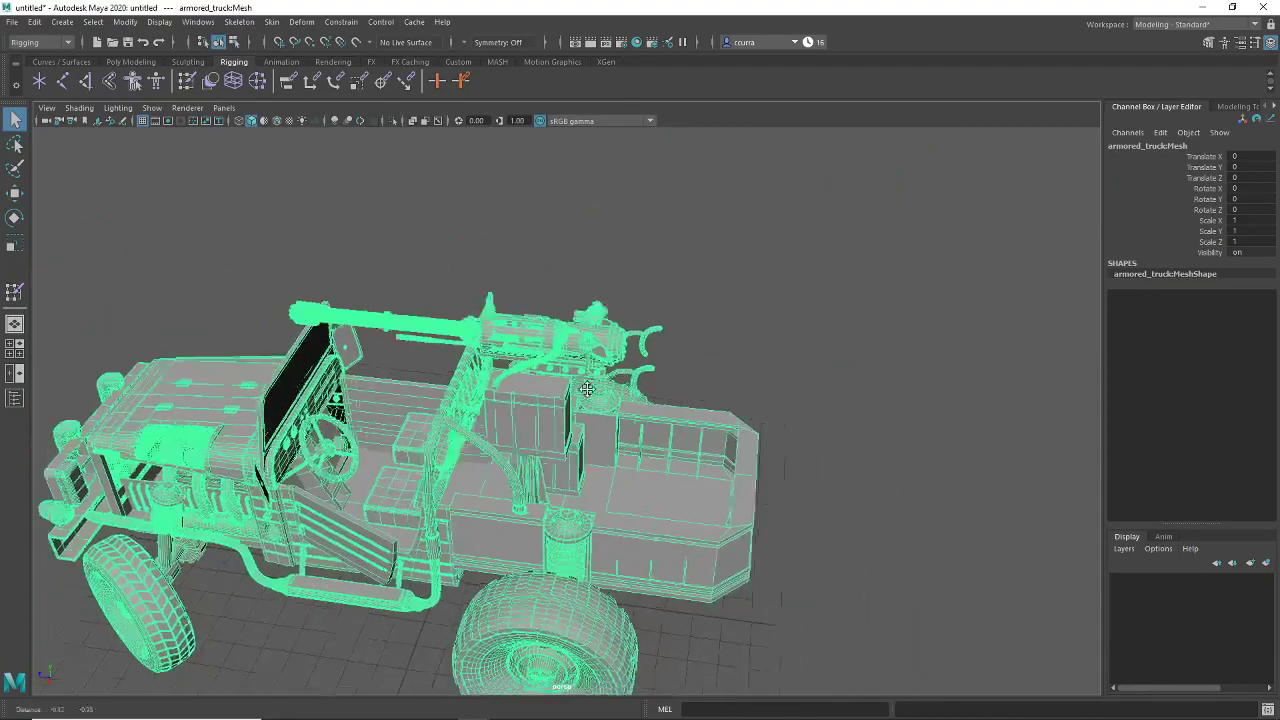
left_click_drag(587, 389, 871, 307, "alt")
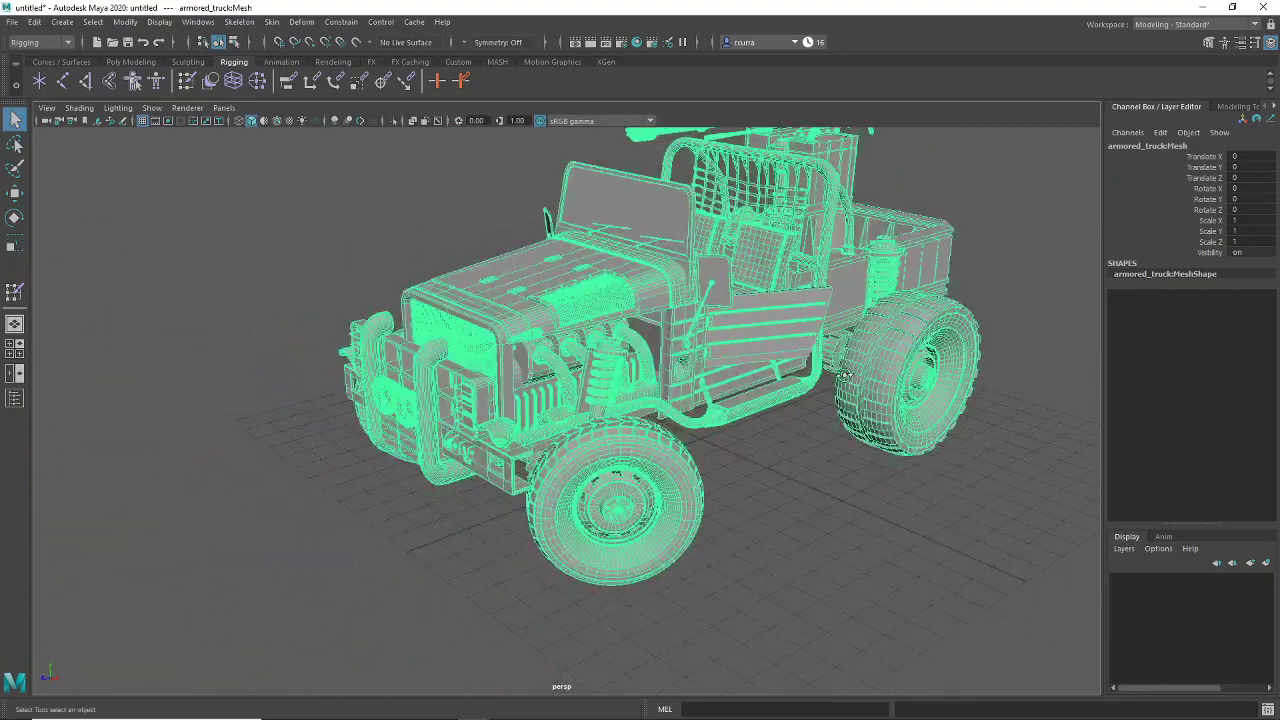
Step: Examine the angled front wheels from above and the place where the wheel's inner hub meets the axle
left_click_drag(845, 373, 730, 425, "alt")
scroll(800, 461, "up", 5)
middle_click_drag(730, 423, 610, 370, "alt")
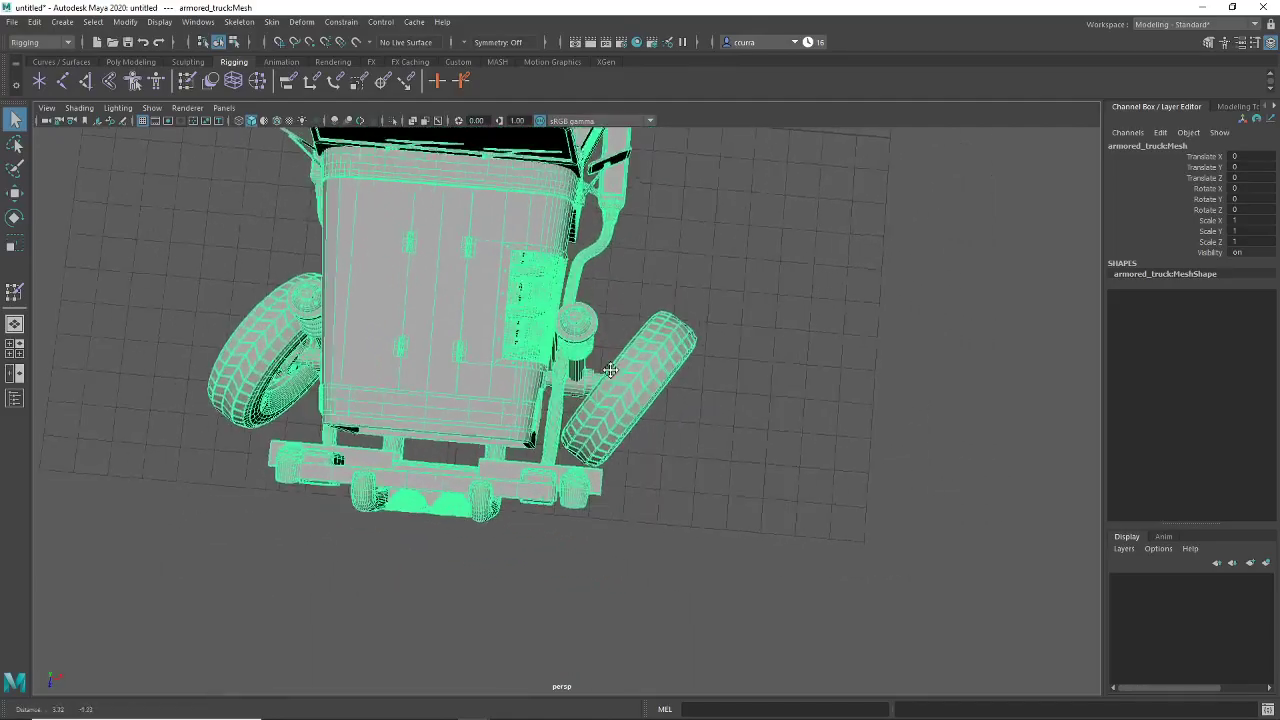
left_click_drag(642, 428, 687, 400, "alt")
scroll(456, 386, "up", 5)
scroll(713, 410, "up", 4)
scroll(683, 402, "up", 5)
scroll(684, 402, "down", 3)
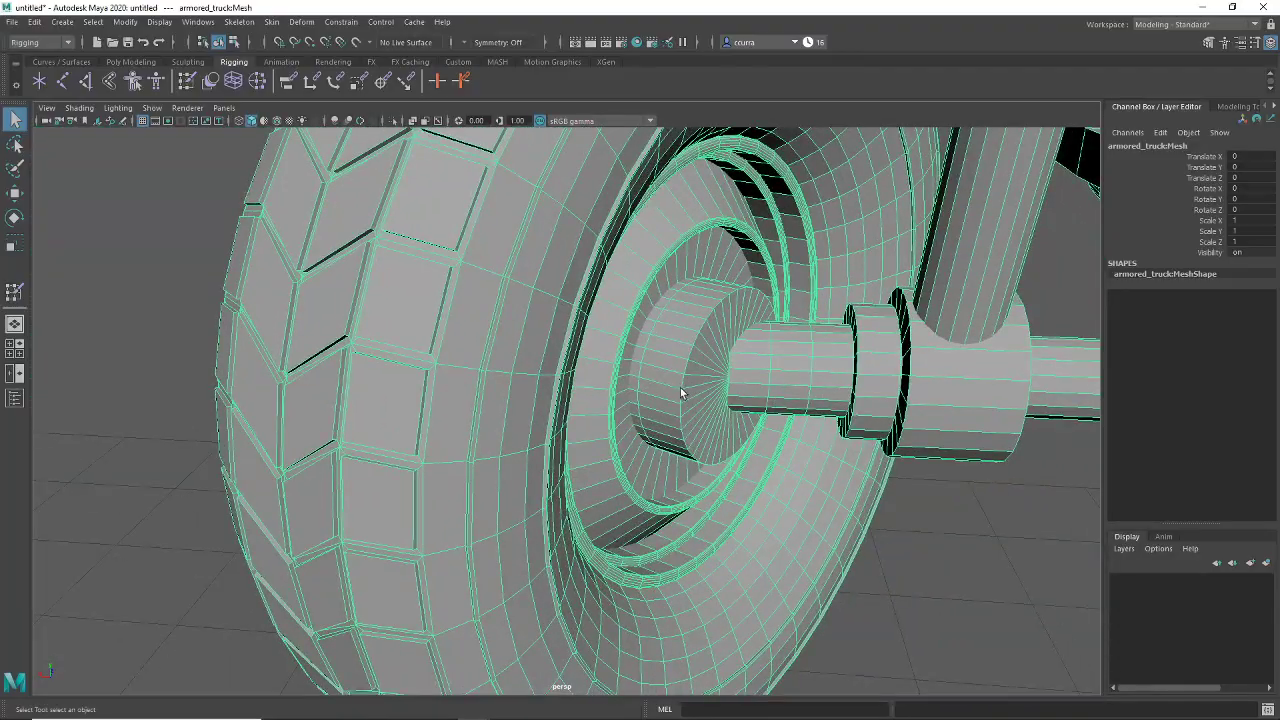
middle_click_drag(687, 400, 668, 417, "alt")
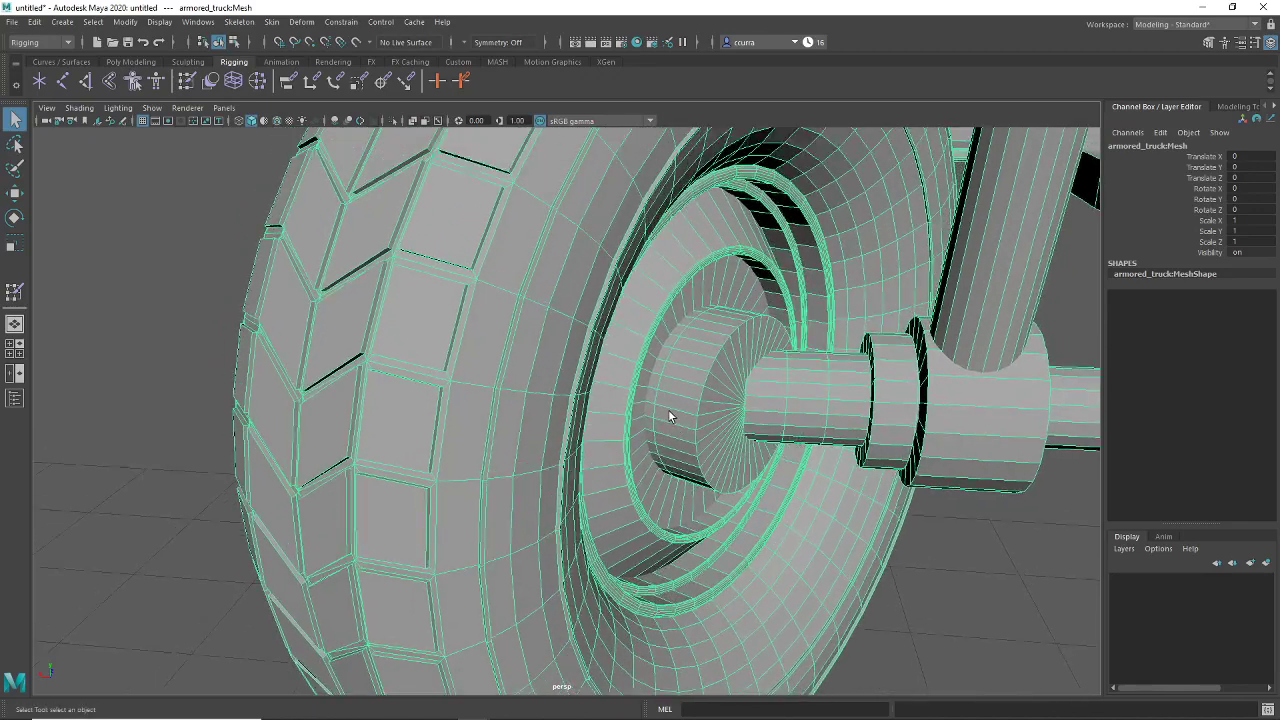
Step: Switch the mesh to vertex selection, select some of the front wheel's vertices and grow the selection to the entire wheel
right_click_drag(552, 271, 500, 270)
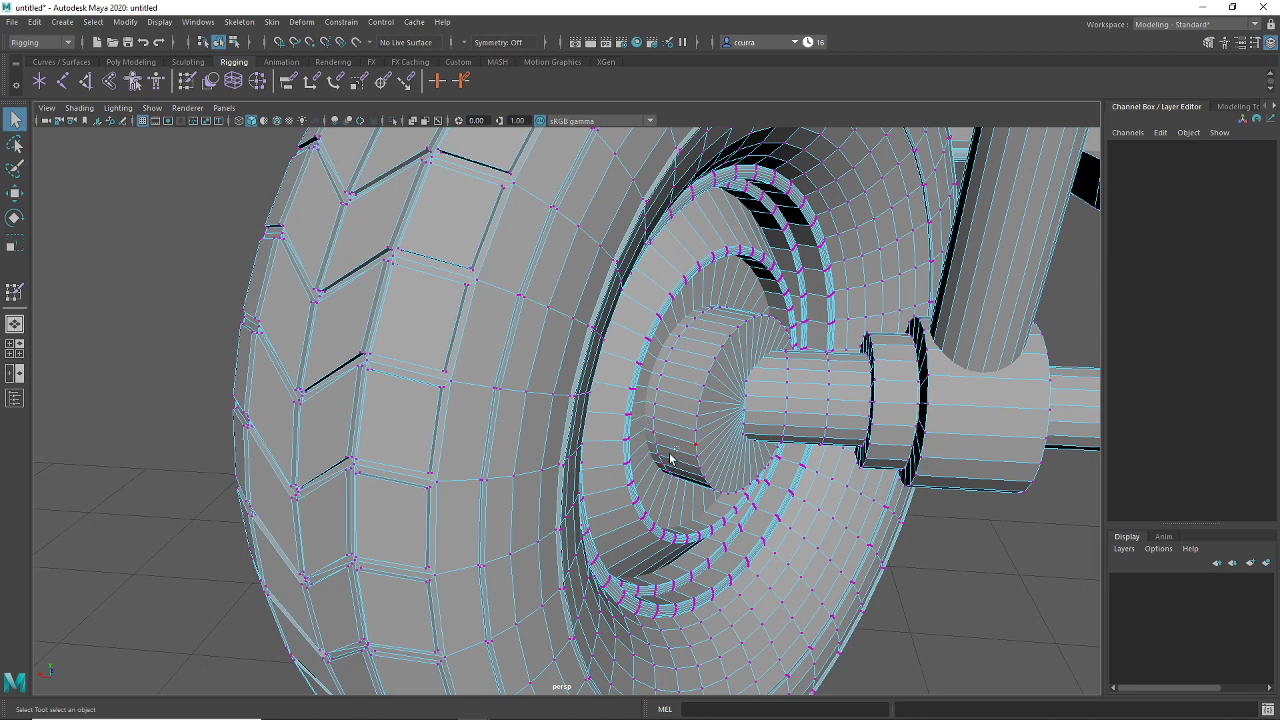
left_click_drag(670, 456, 152, 591)
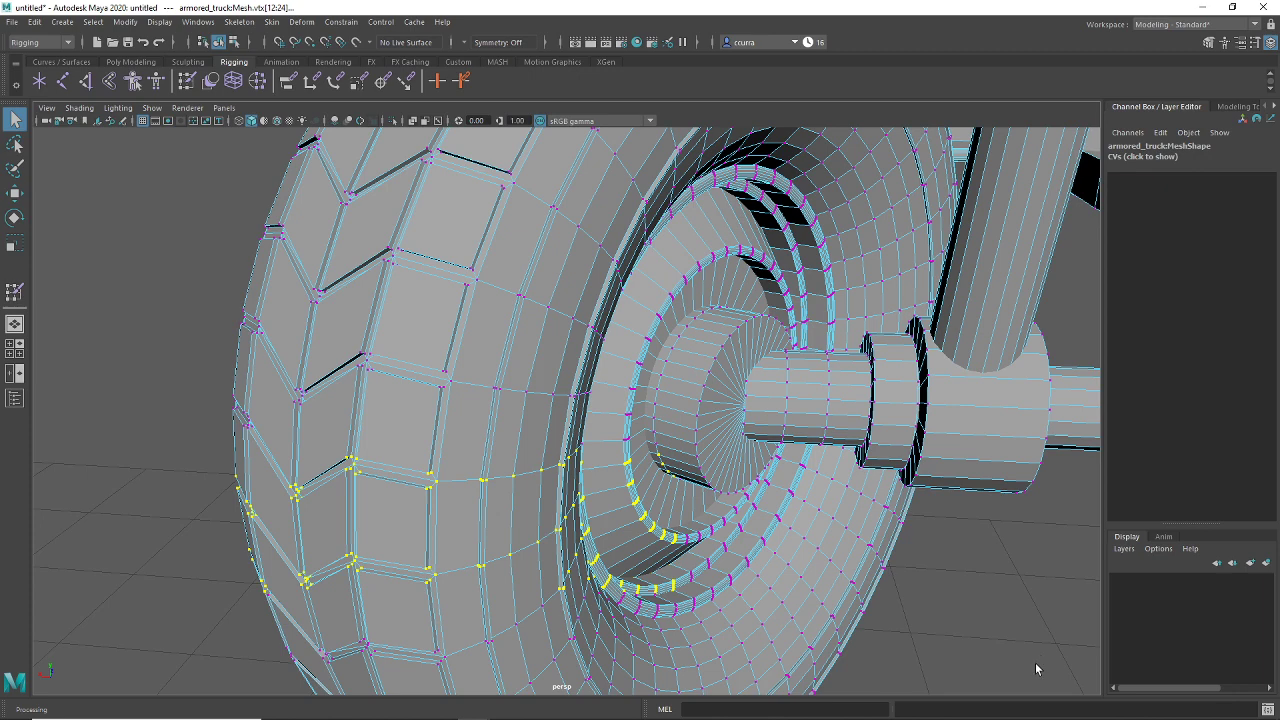
mouse_move(490, 718)
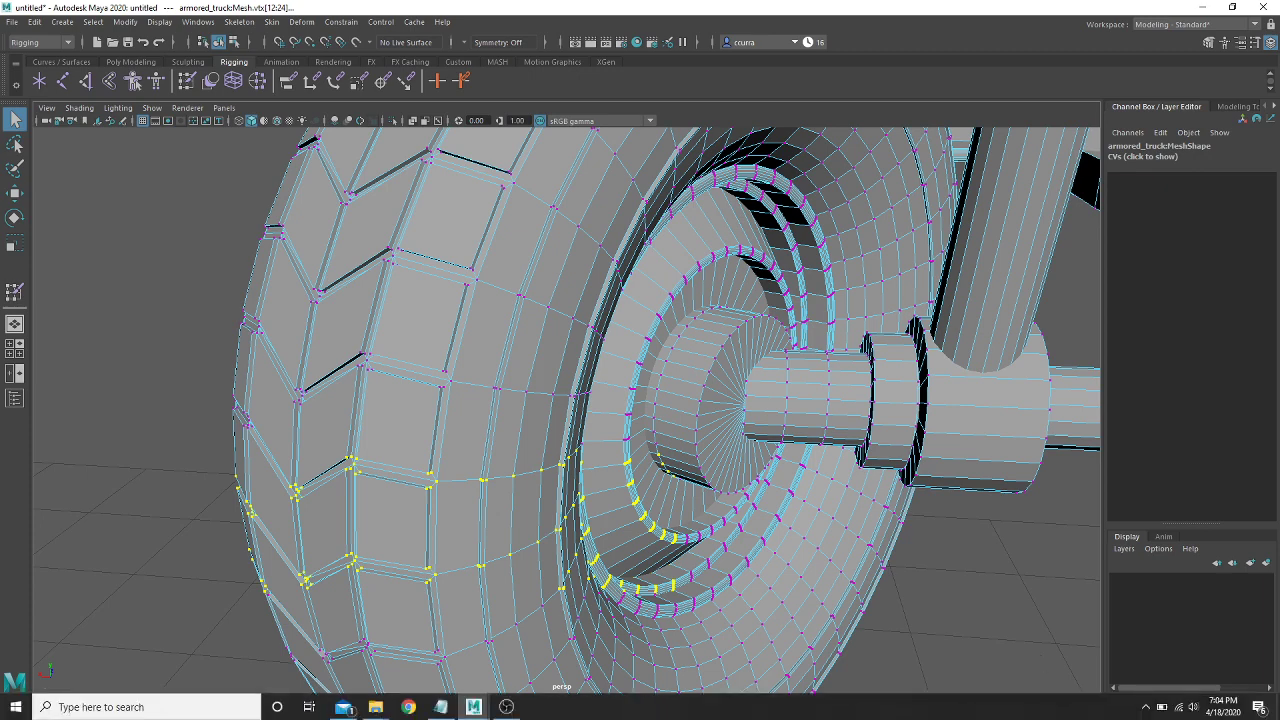
key("shift+period")
key("shift+period")
key("shift+period")
key("shift+period")
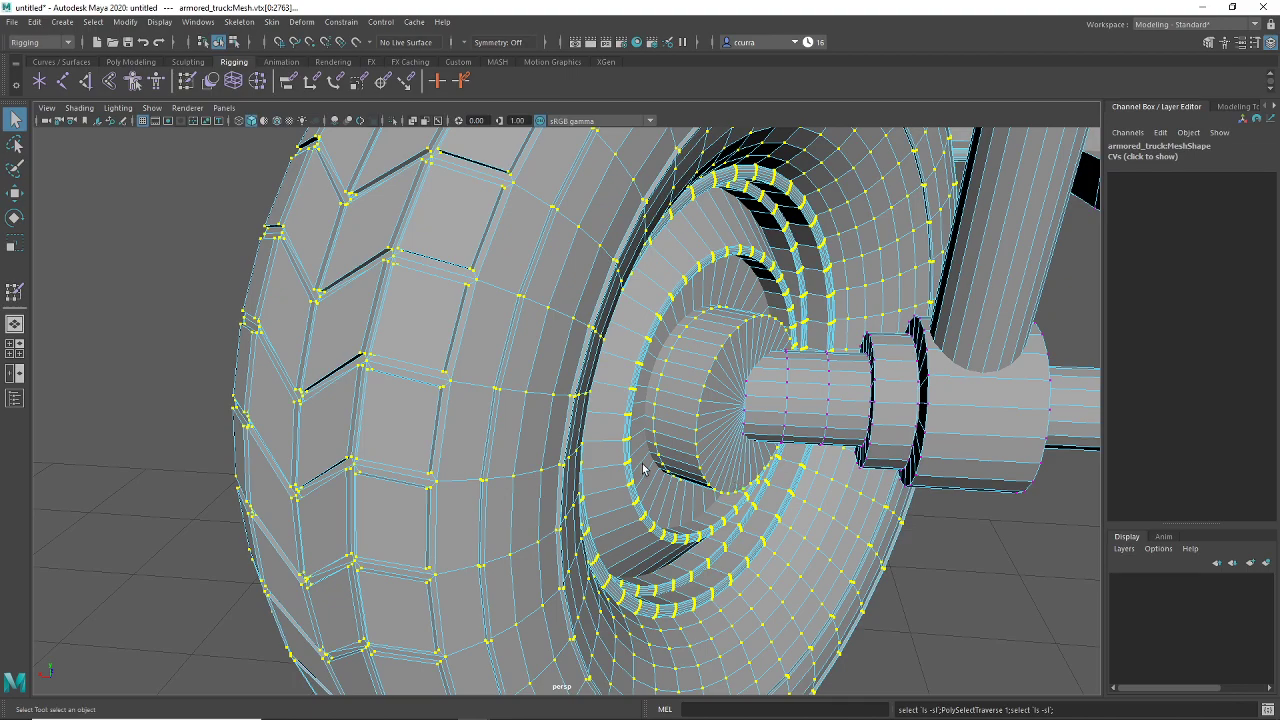
Step: In the top view, rotate the selected front wheel vertices with an enlarged Rotate manipulator until the wheel points straight ahead
key("space")
key("space")
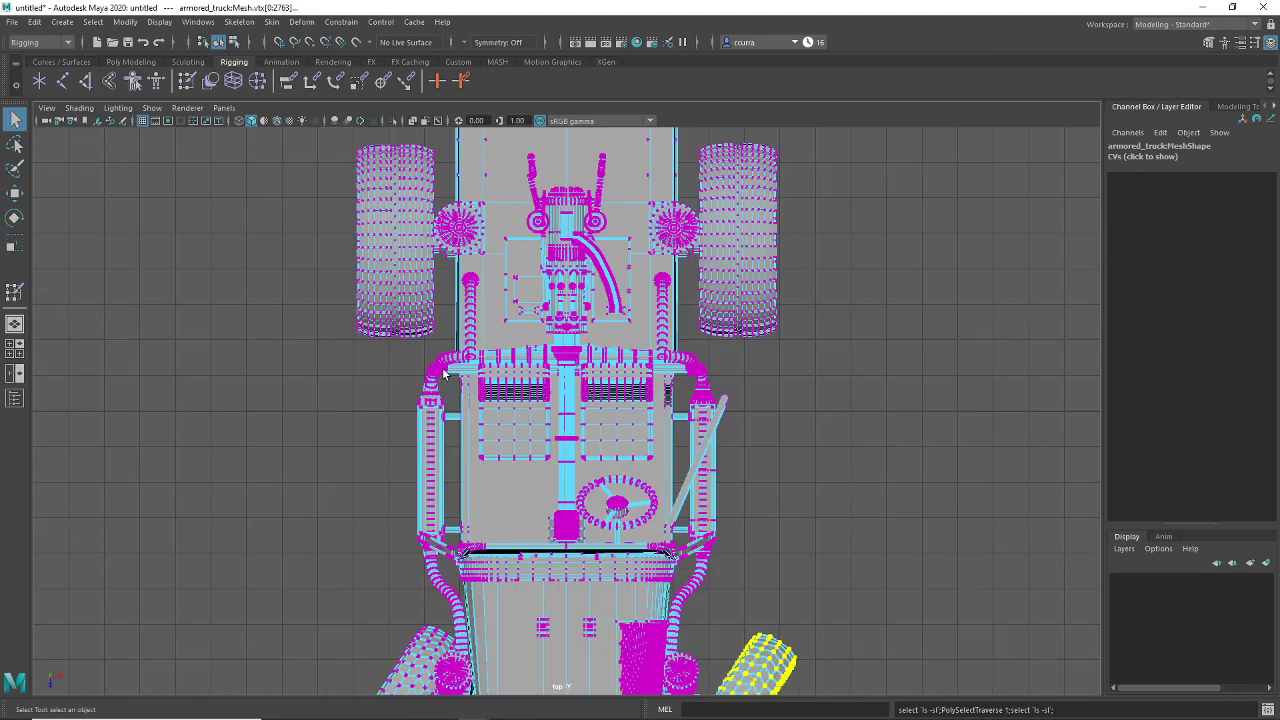
scroll(533, 452, "down", 3)
scroll(545, 452, "up", 5)
middle_click_drag(794, 521, 727, 194, "alt")
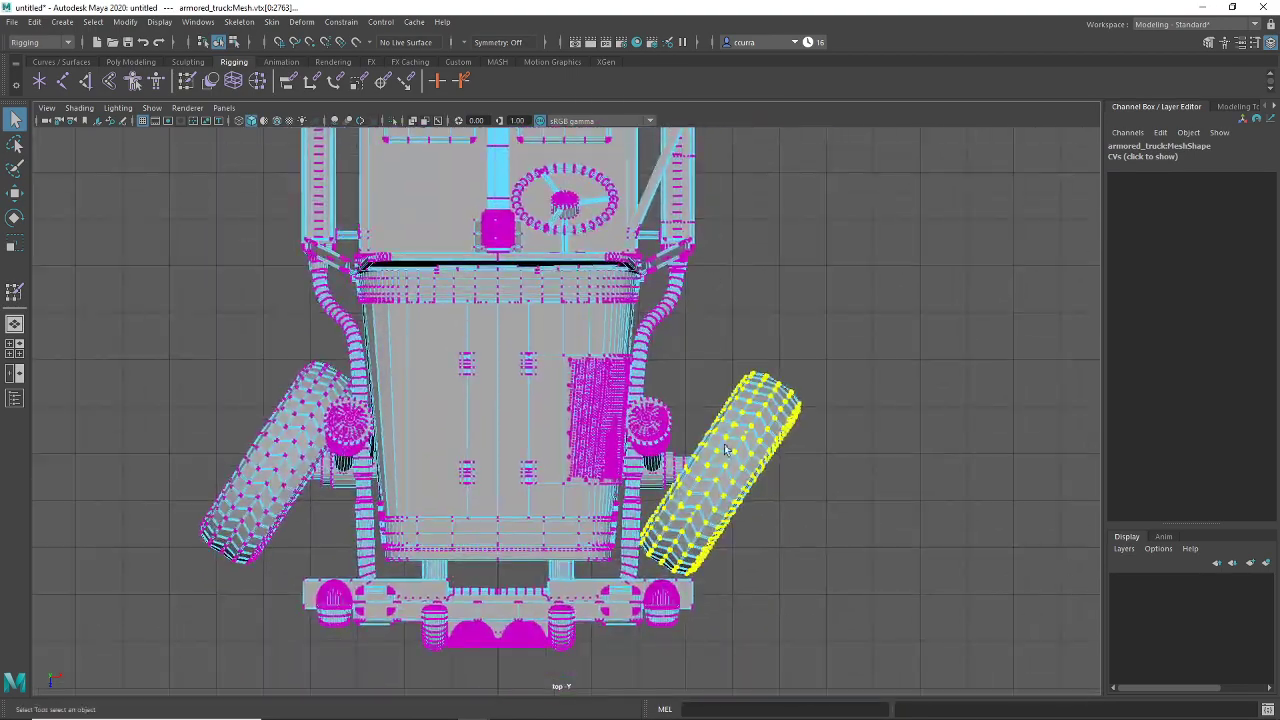
scroll(727, 450, "up", 4)
middle_click_drag(866, 517, 613, 400, "alt")
scroll(625, 396, "up", 4)
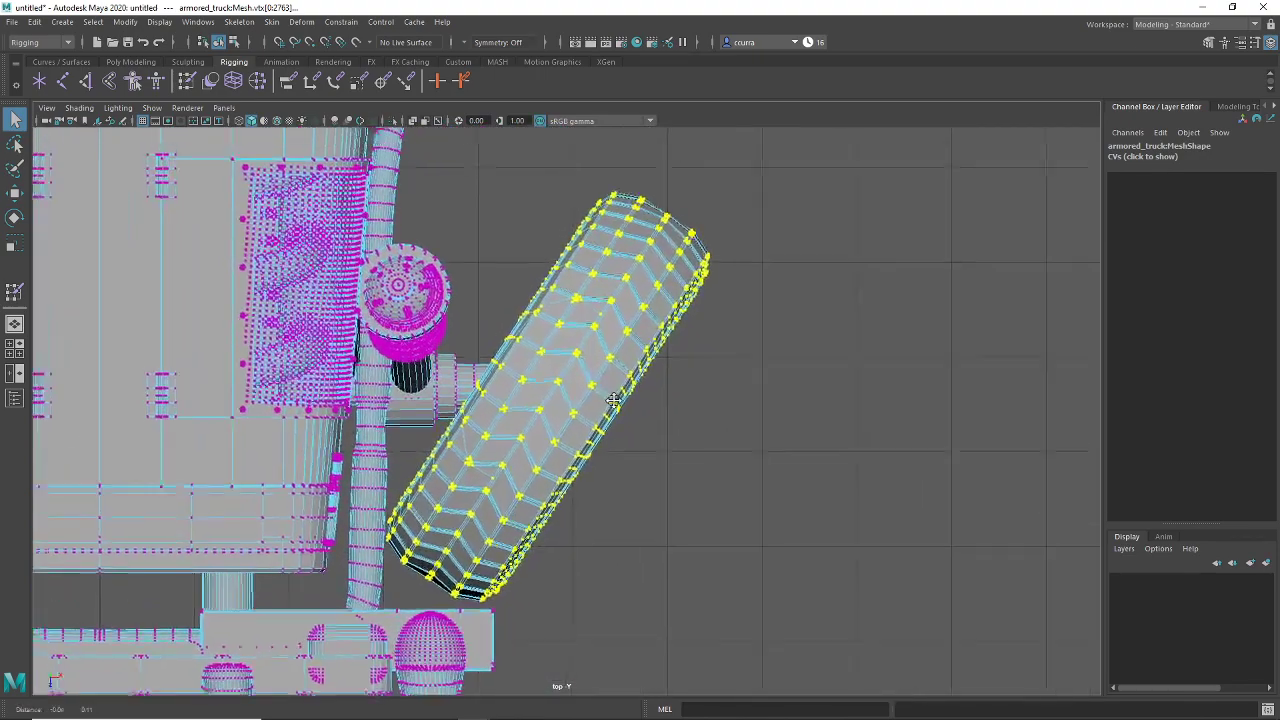
scroll(615, 400, "up", 3)
key("e")
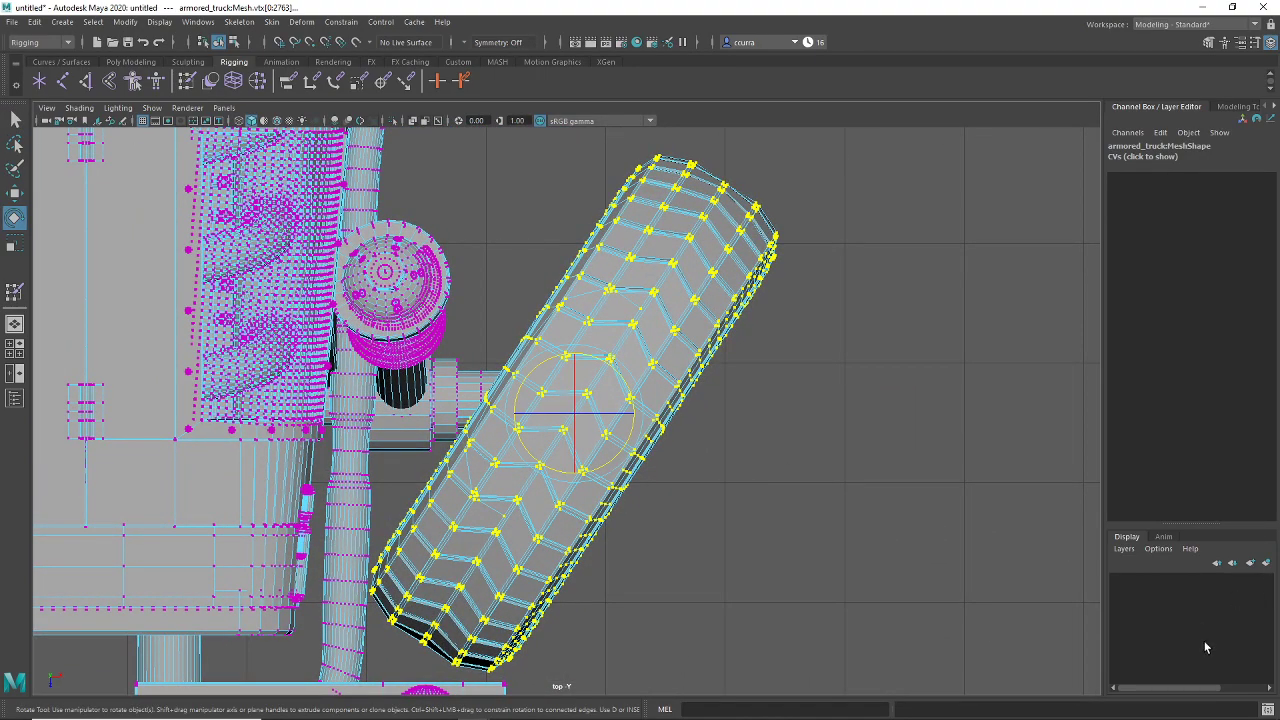
key("equal")
key("equal")
key("equal")
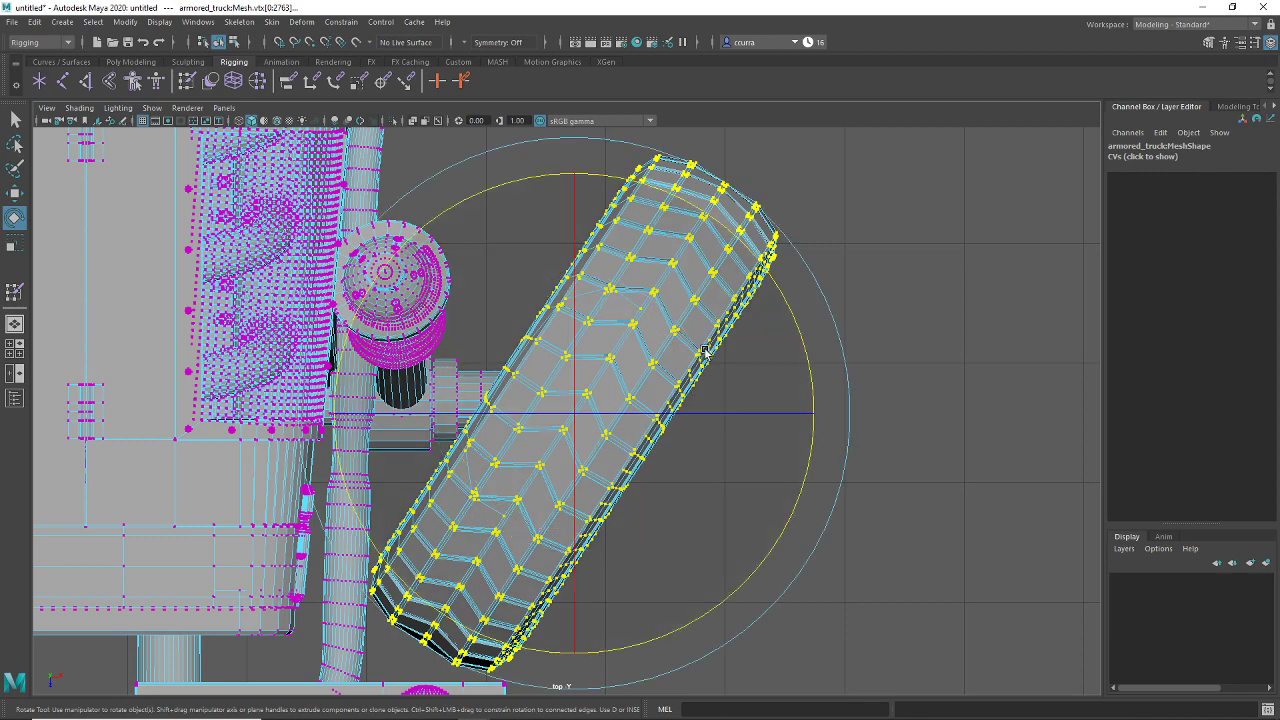
left_click(503, 186)
left_click_drag(505, 186, 388, 259)
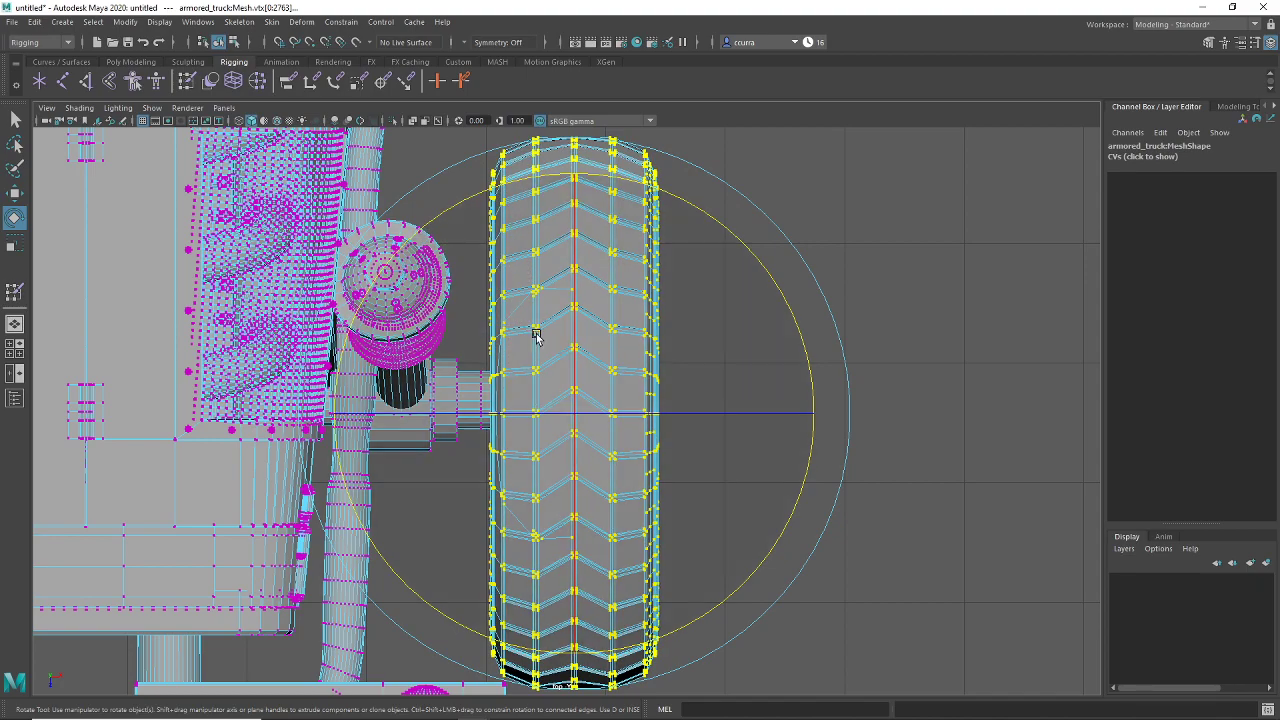
Step: Check the rotated front wheel's alignment in the top view by comparing its inner edge with the grid lines at both ends
scroll(519, 340, "up", 5)
middle_click_drag(511, 303, 614, 543, "alt")
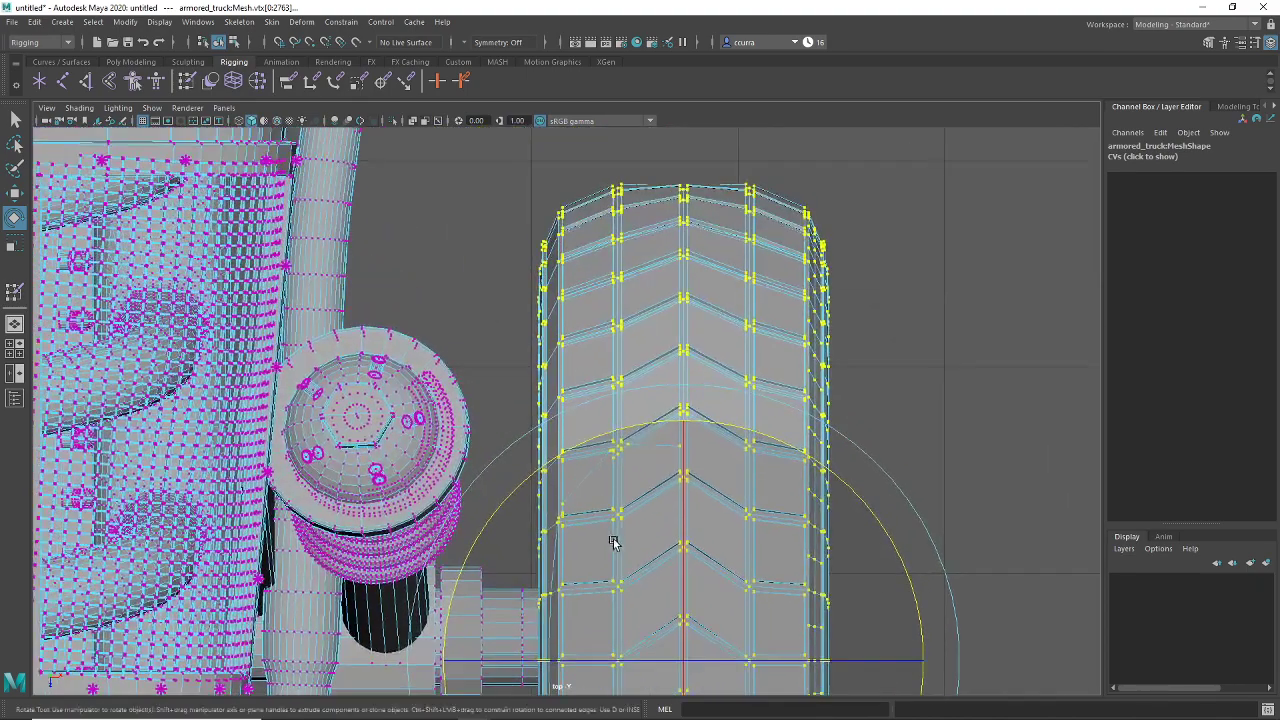
scroll(613, 447, "up", 2)
scroll(613, 447, "up", 2)
scroll(522, 272, "down", 3)
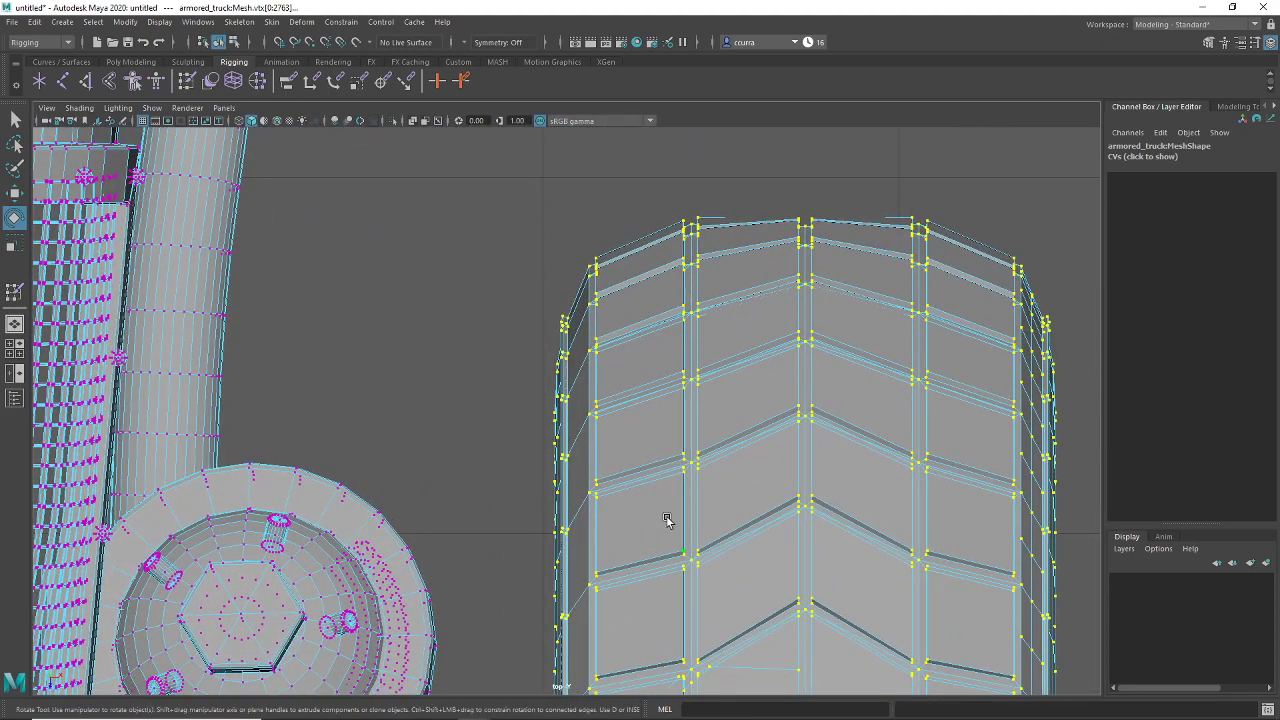
scroll(667, 521, "up", 5)
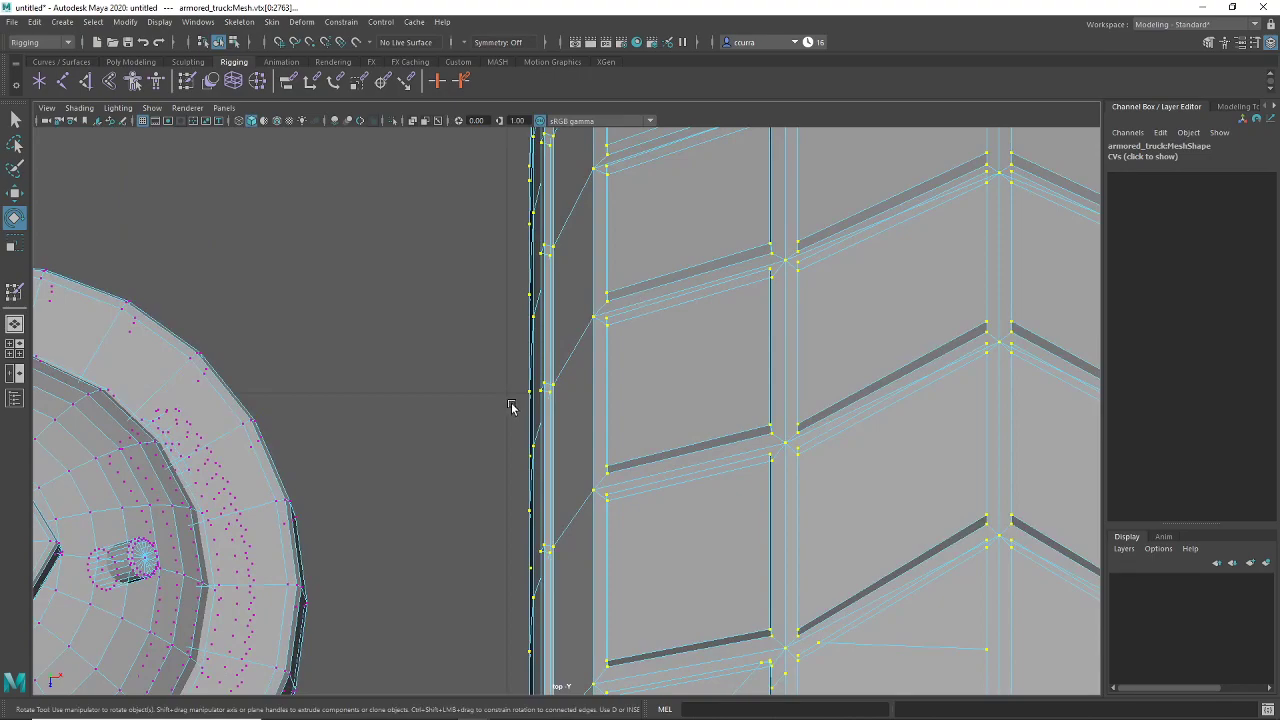
scroll(599, 490, "down", 5)
scroll(600, 471, "up", 8)
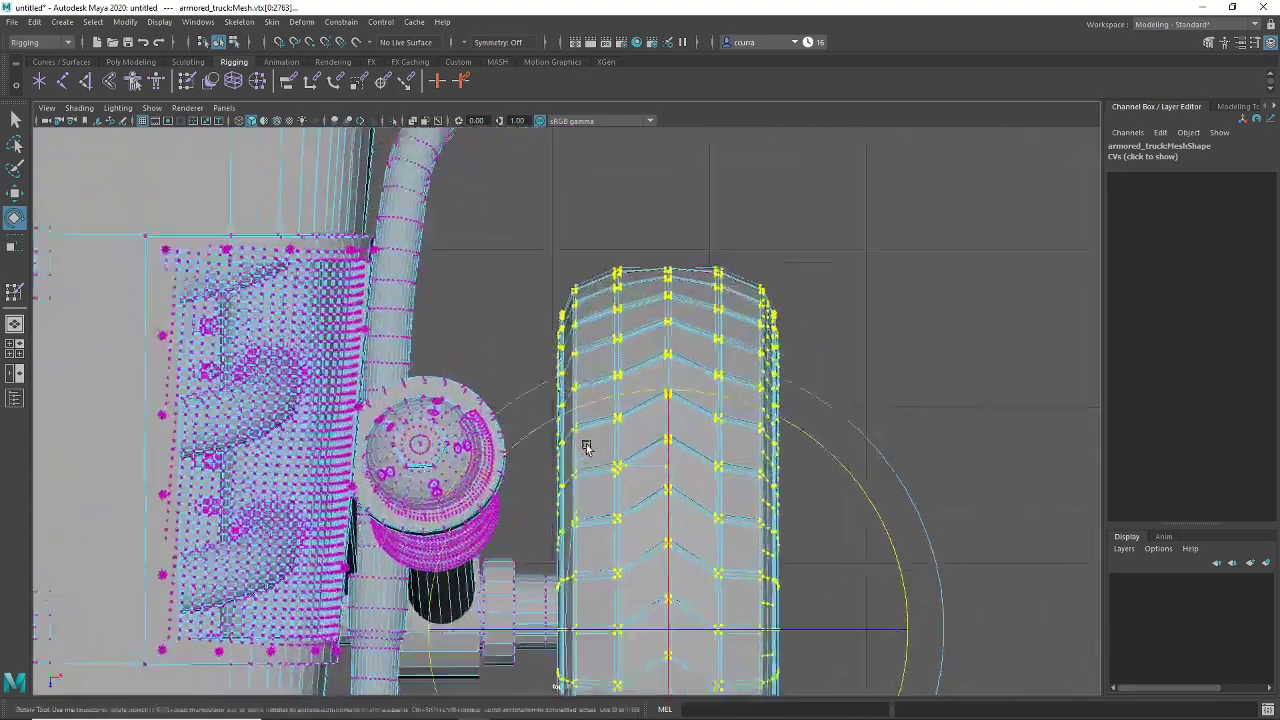
scroll(572, 416, "up", 6)
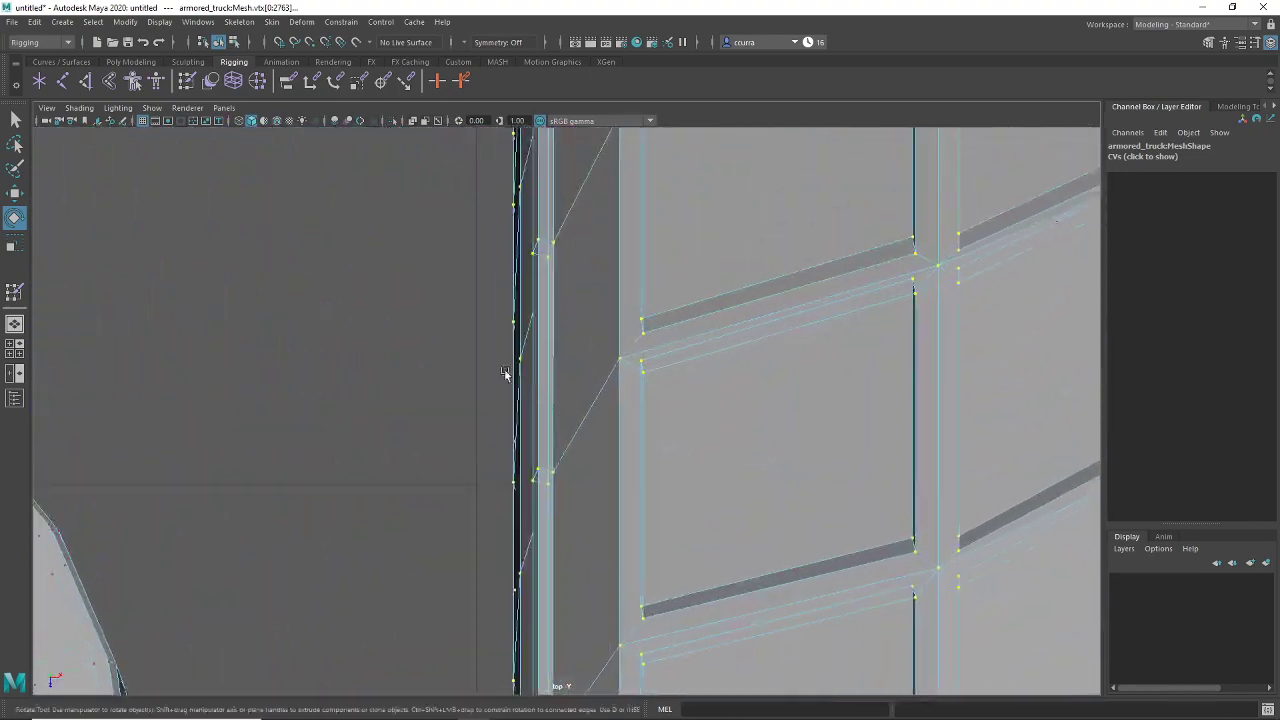
scroll(608, 505, "up", 6)
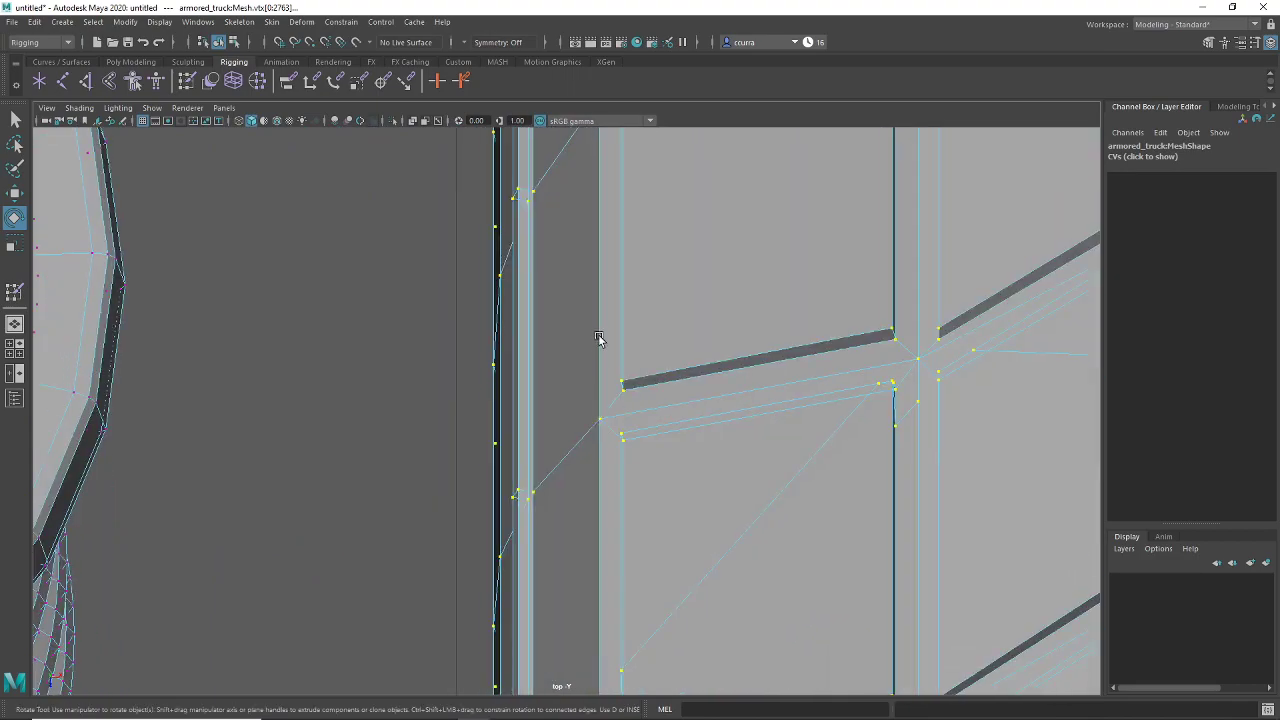
scroll(650, 320, "down", 8)
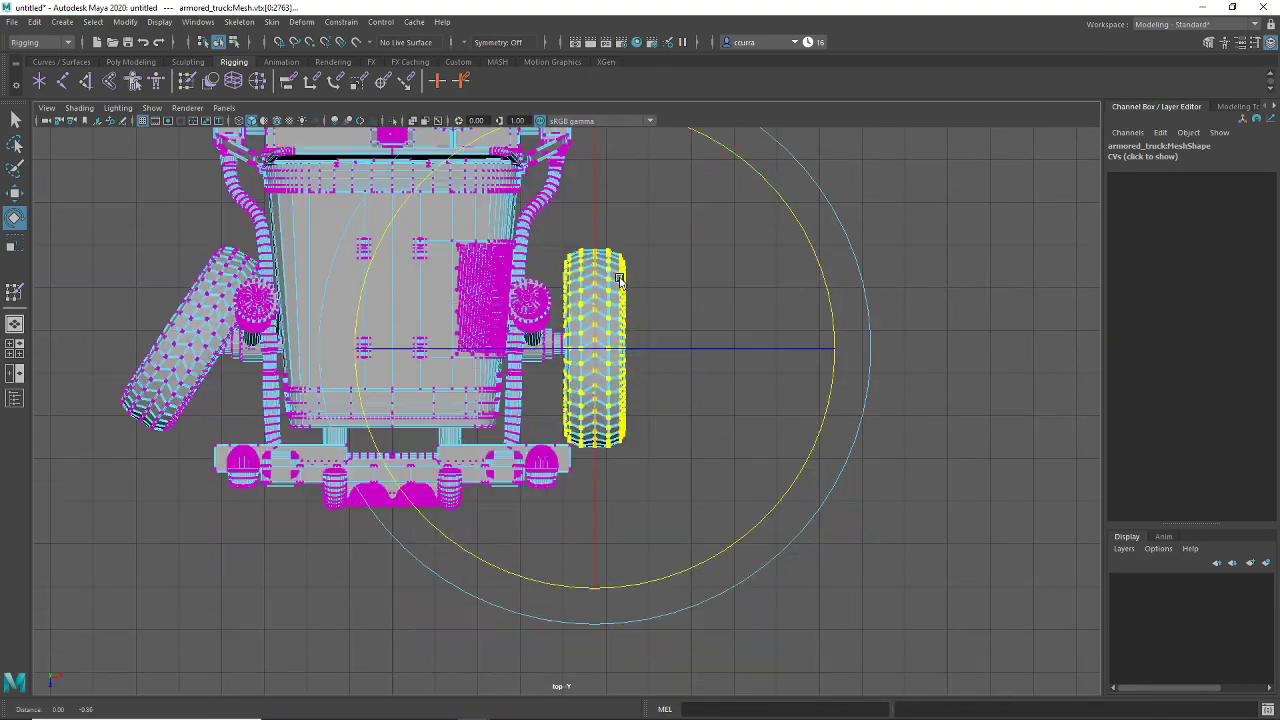
scroll(600, 250, "up", 5)
scroll(600, 350, "up", 8)
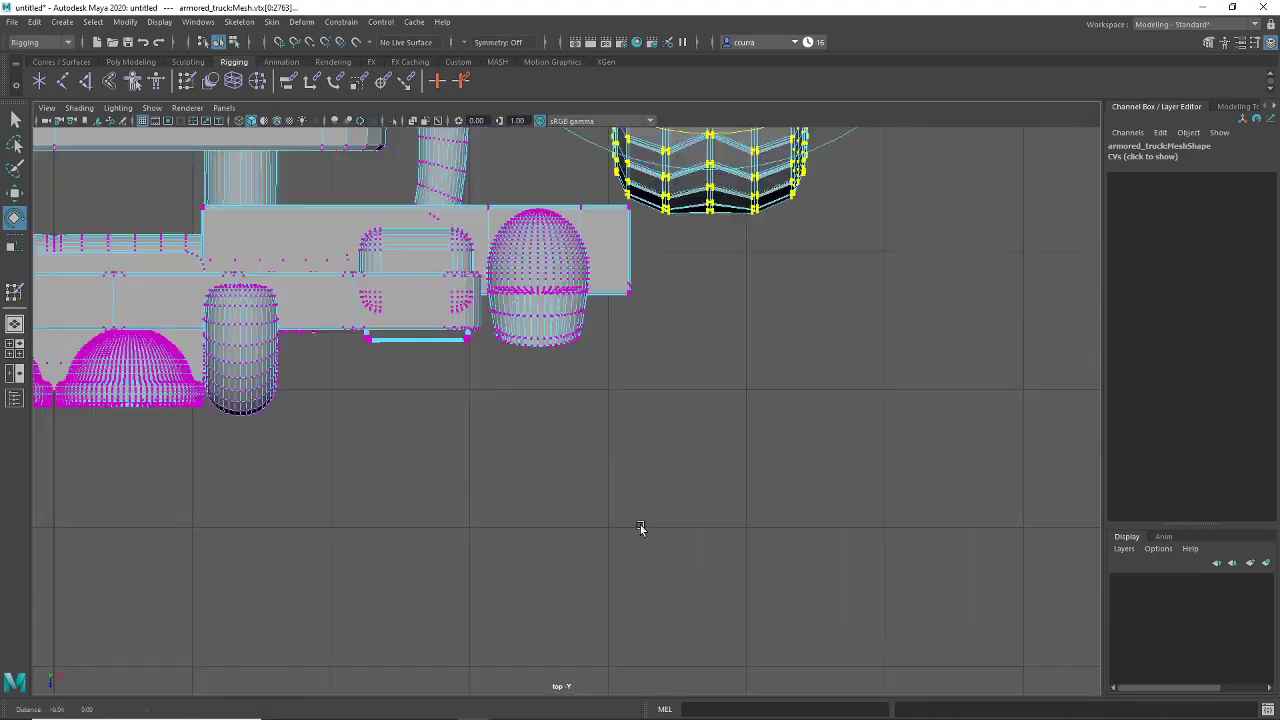
scroll(626, 326, "up", 6)
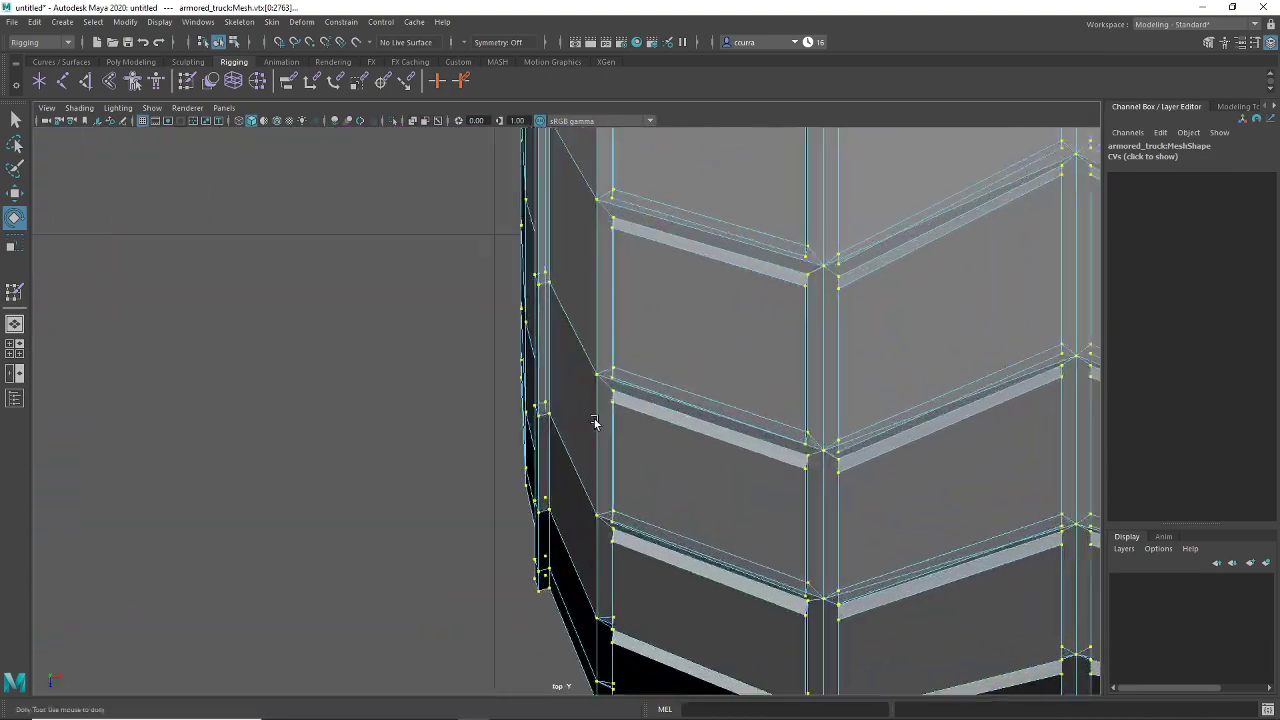
scroll(512, 460, "down", 10)
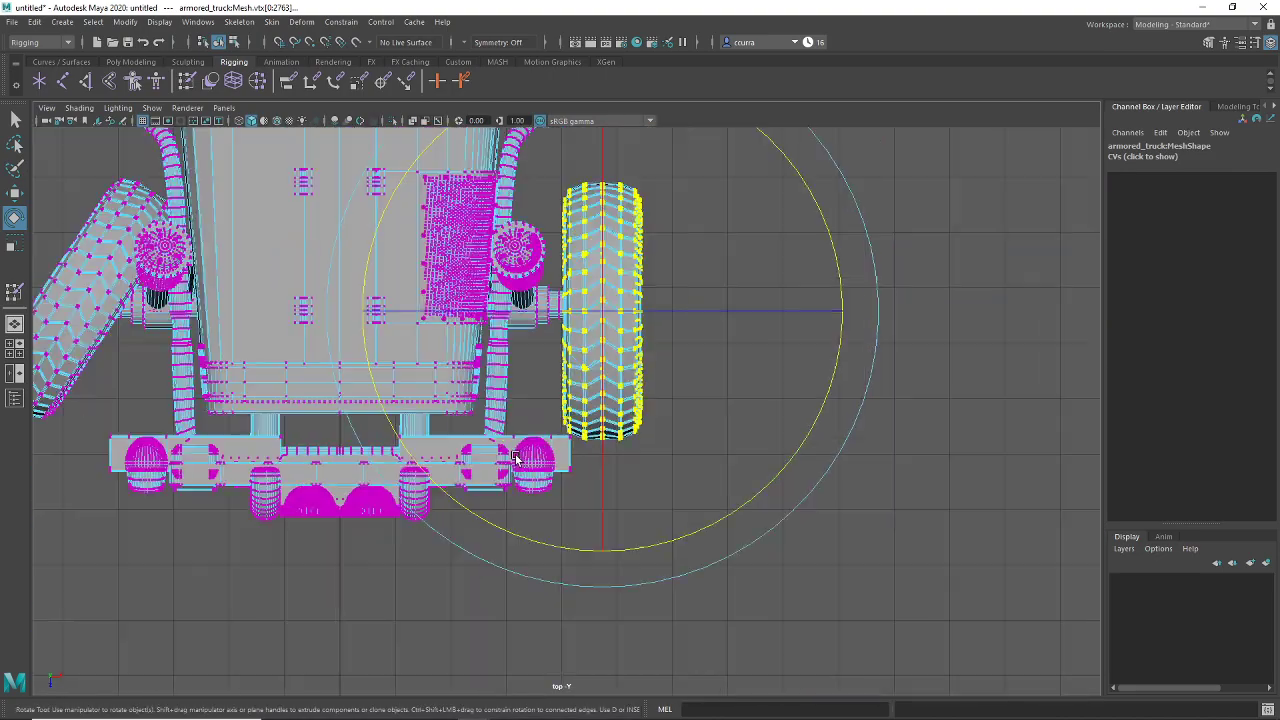
Step: In the perspective view, select some vertices of the opposite, still-turned front wheel and grow the selection to the entire wheel
scroll(588, 157, "up", 4)
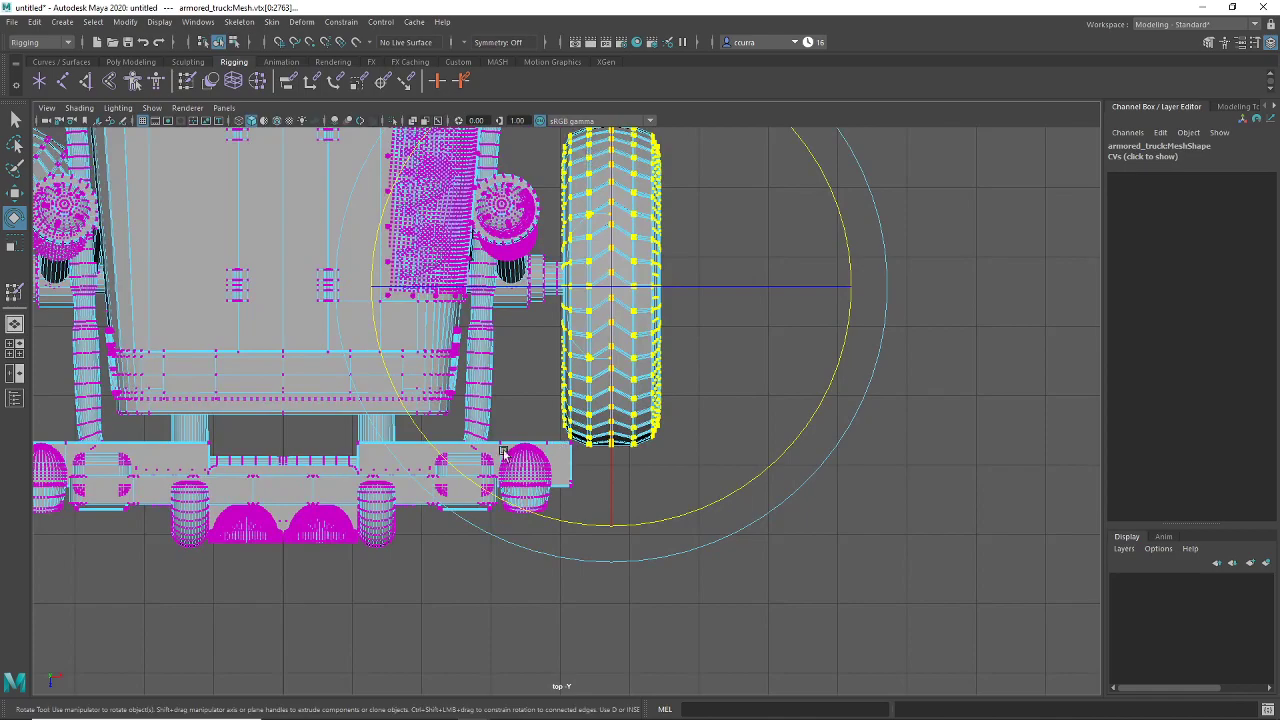
middle_click_drag(316, 403, 601, 505, "alt")
right_click_drag(601, 505, 517, 475, "alt")
middle_click_drag(517, 475, 627, 457, "alt")
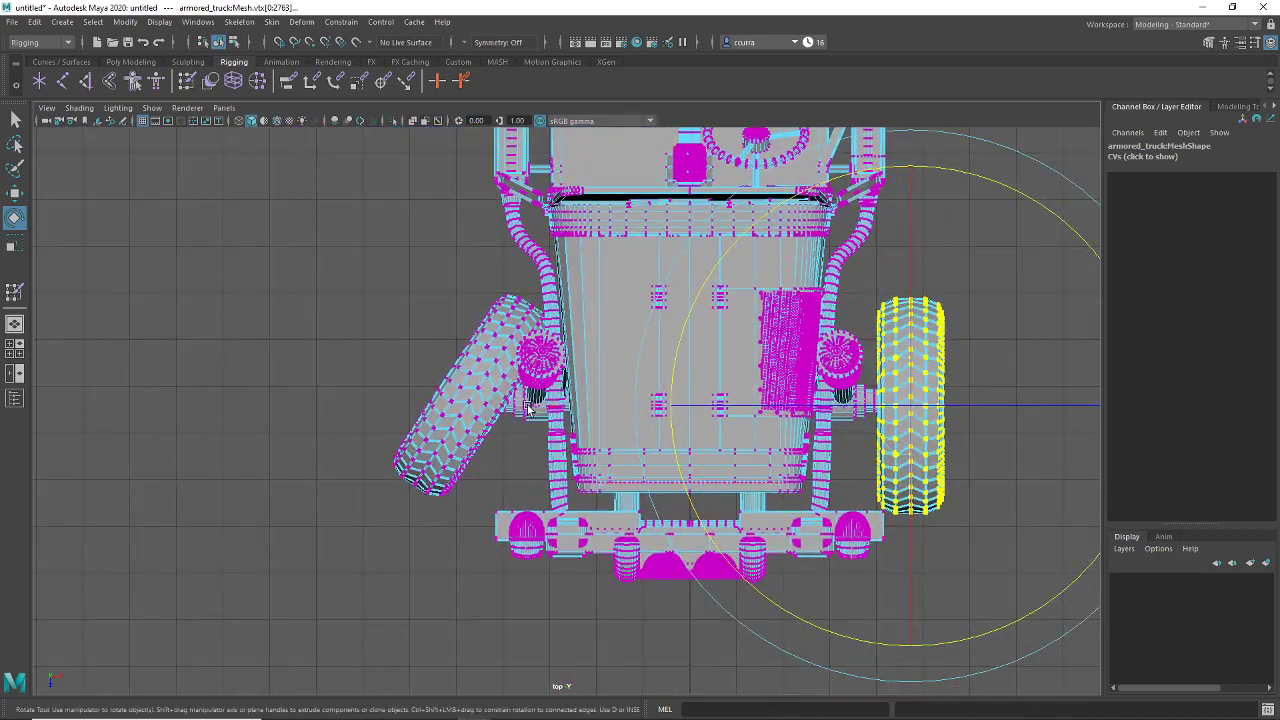
key("space")
key("f")
key("space")
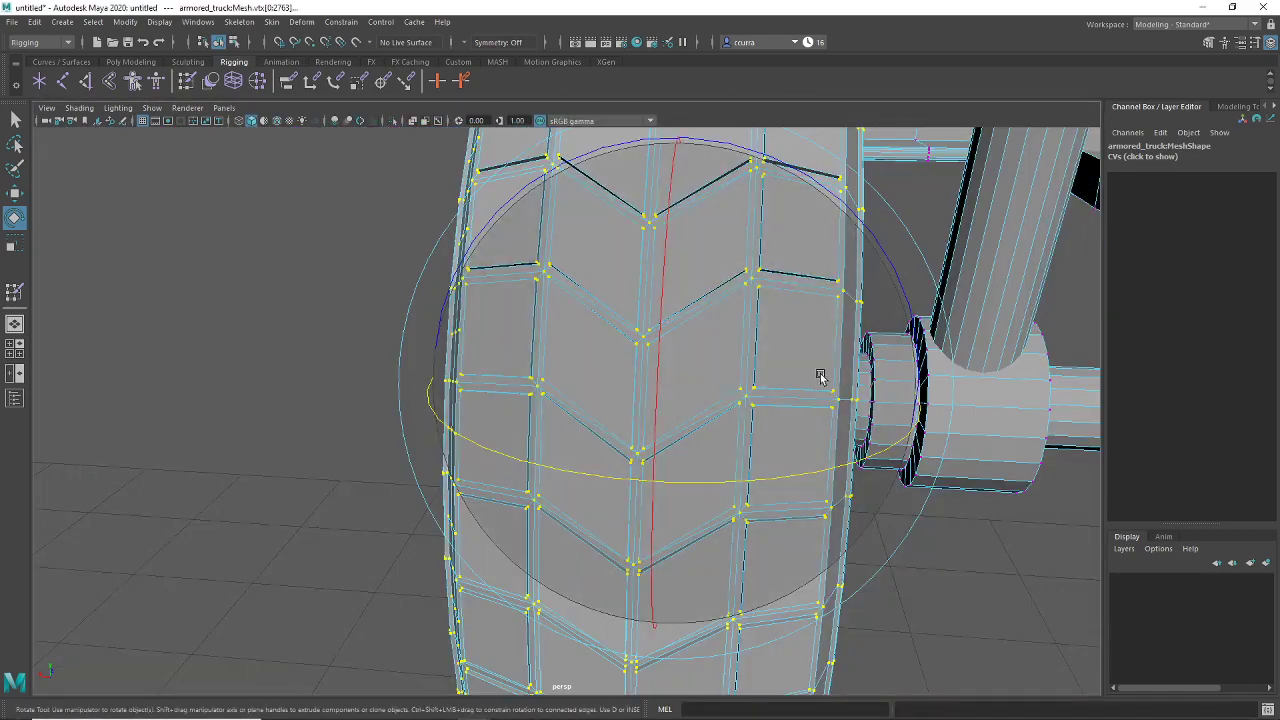
left_click_drag(820, 376, 609, 420, "alt")
right_click_drag(609, 420, 462, 313, "alt")
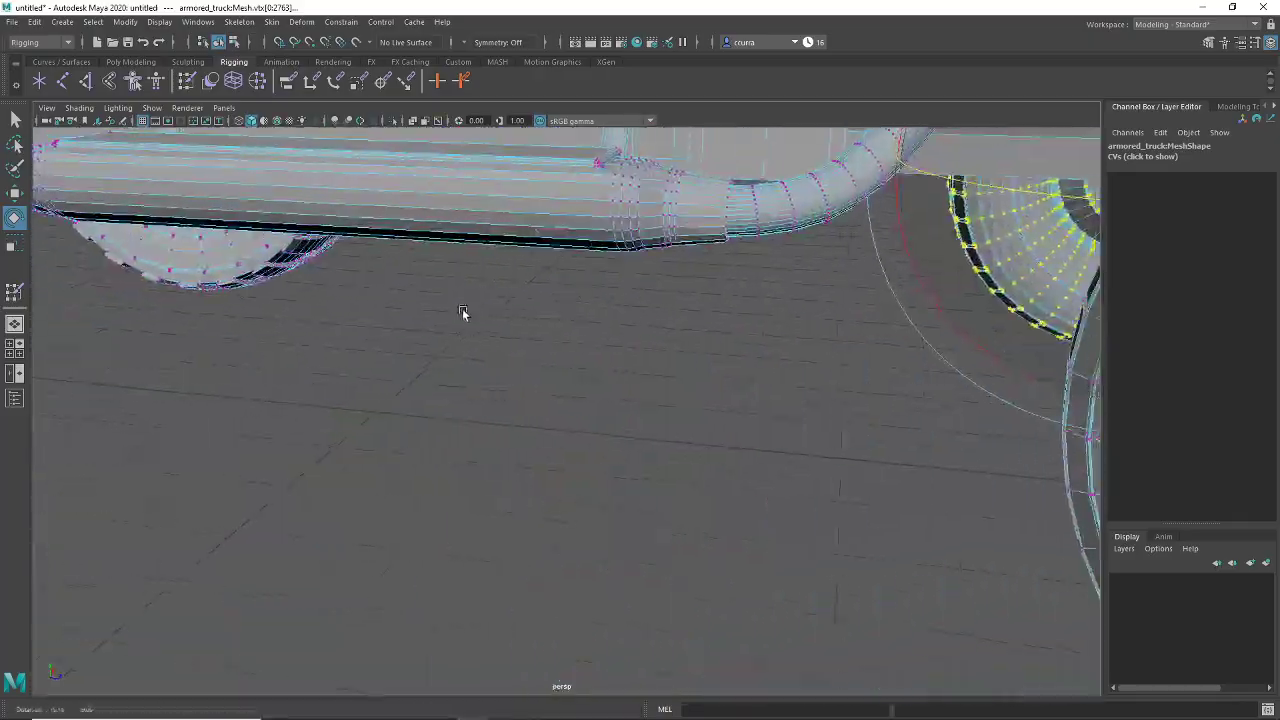
left_click_drag(462, 313, 129, 383, "alt")
middle_click_drag(129, 383, 320, 369, "alt")
scroll(320, 369, "up", 5)
left_click_drag(320, 369, 319, 359, "alt")
scroll(327, 361, "up", 3)
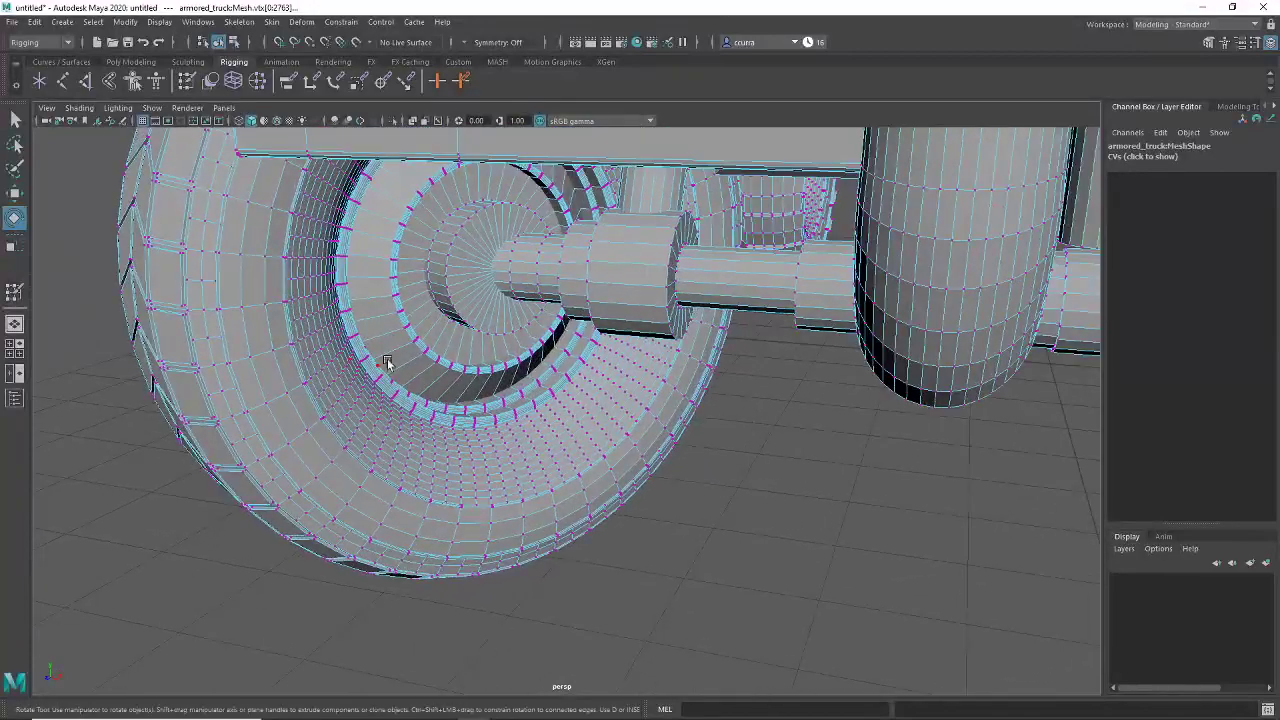
left_click_drag(473, 307, 152, 555)
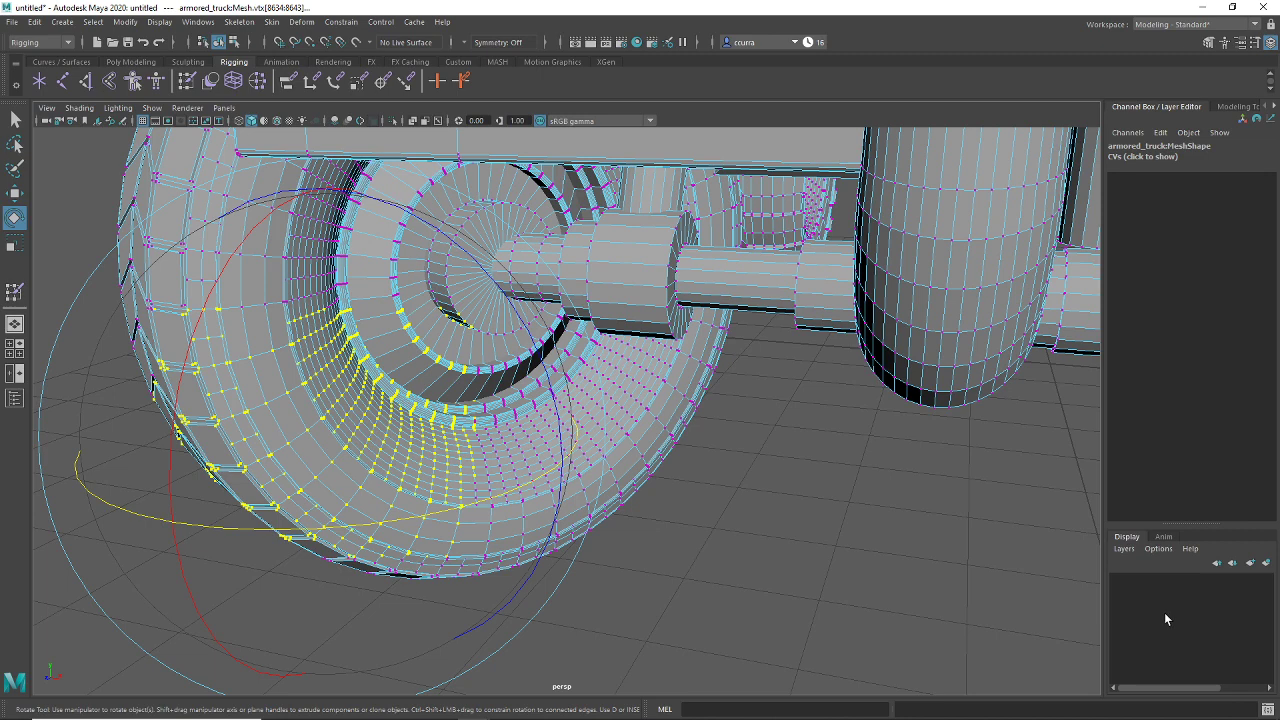
key("shift+period")
key("shift+period")
key("shift+period")
key("shift+period")
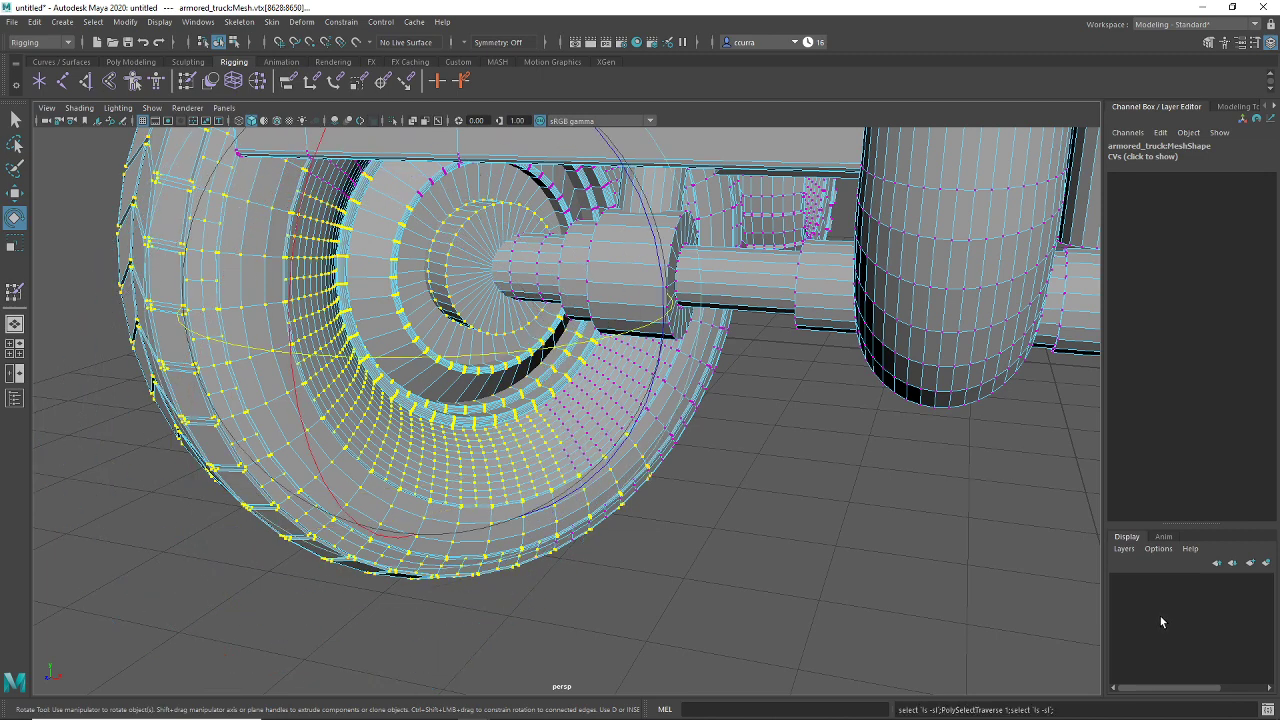
key("shift+period")
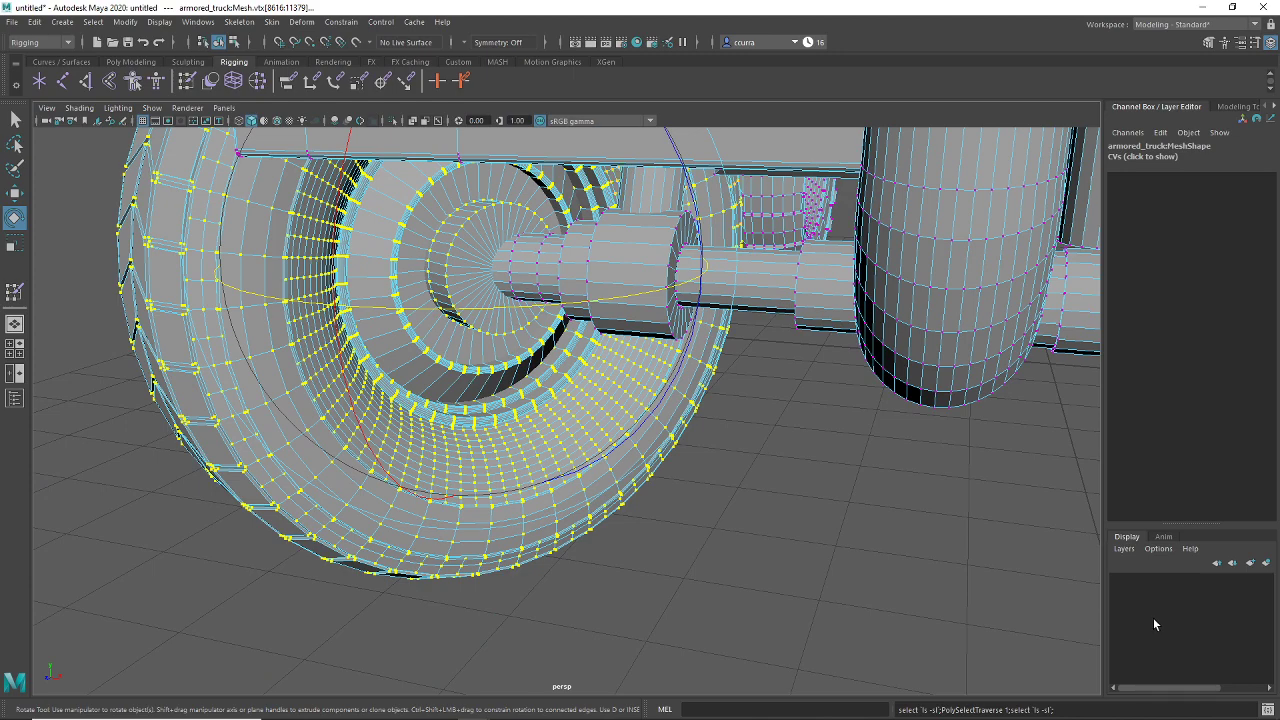
Step: In the top view, rotate the selected second front wheel until it points straight ahead
scroll(561, 414, "down", 8)
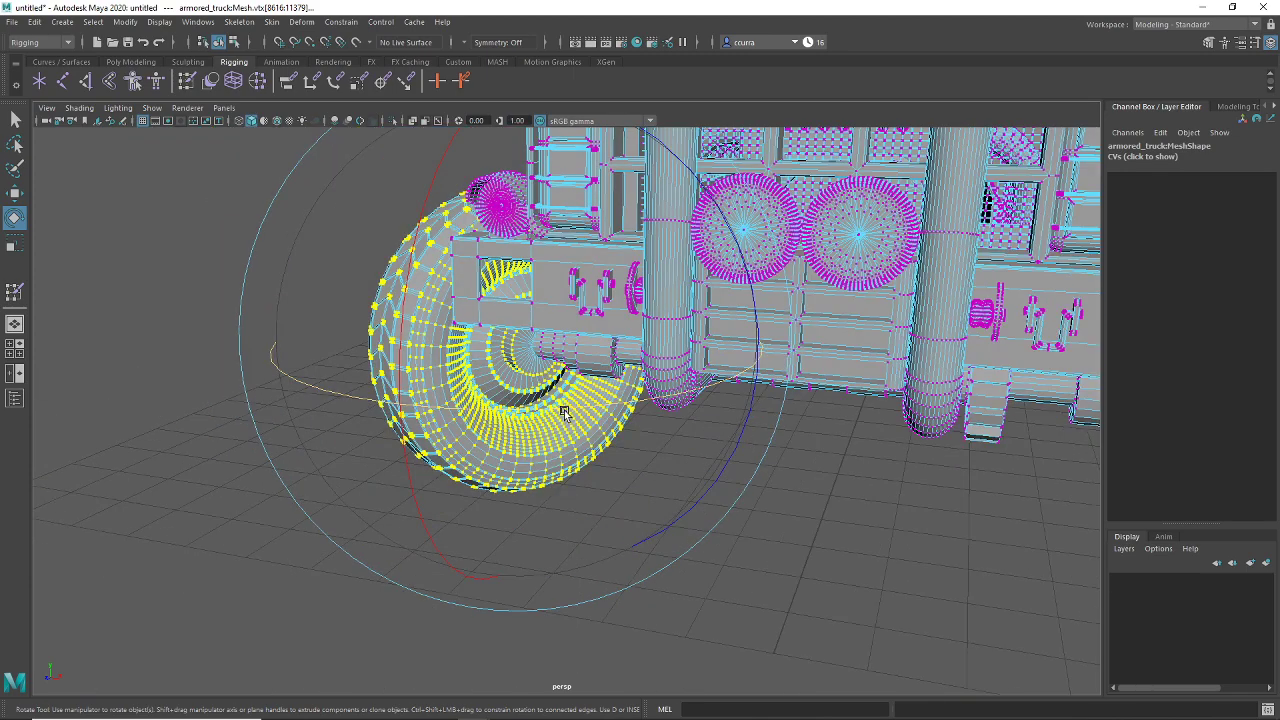
left_click_drag(839, 351, 849, 373, "alt")
key("space")
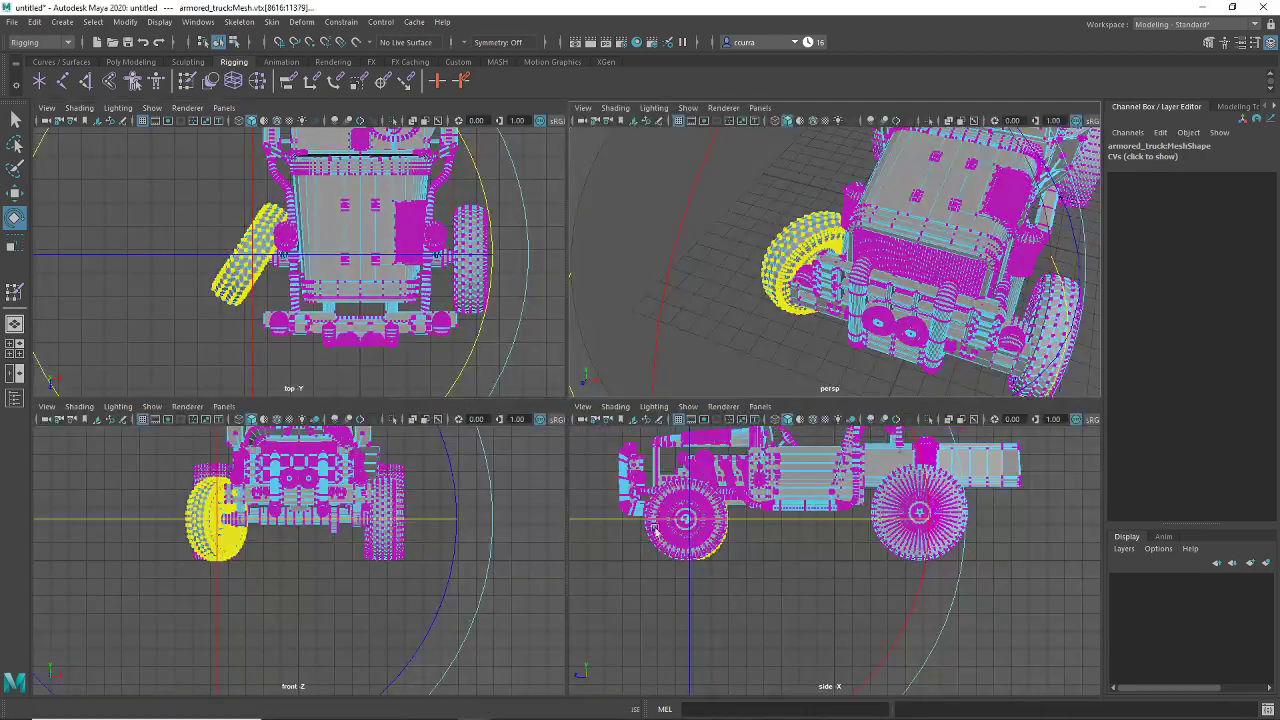
key("space")
scroll(490, 425, "up", 5)
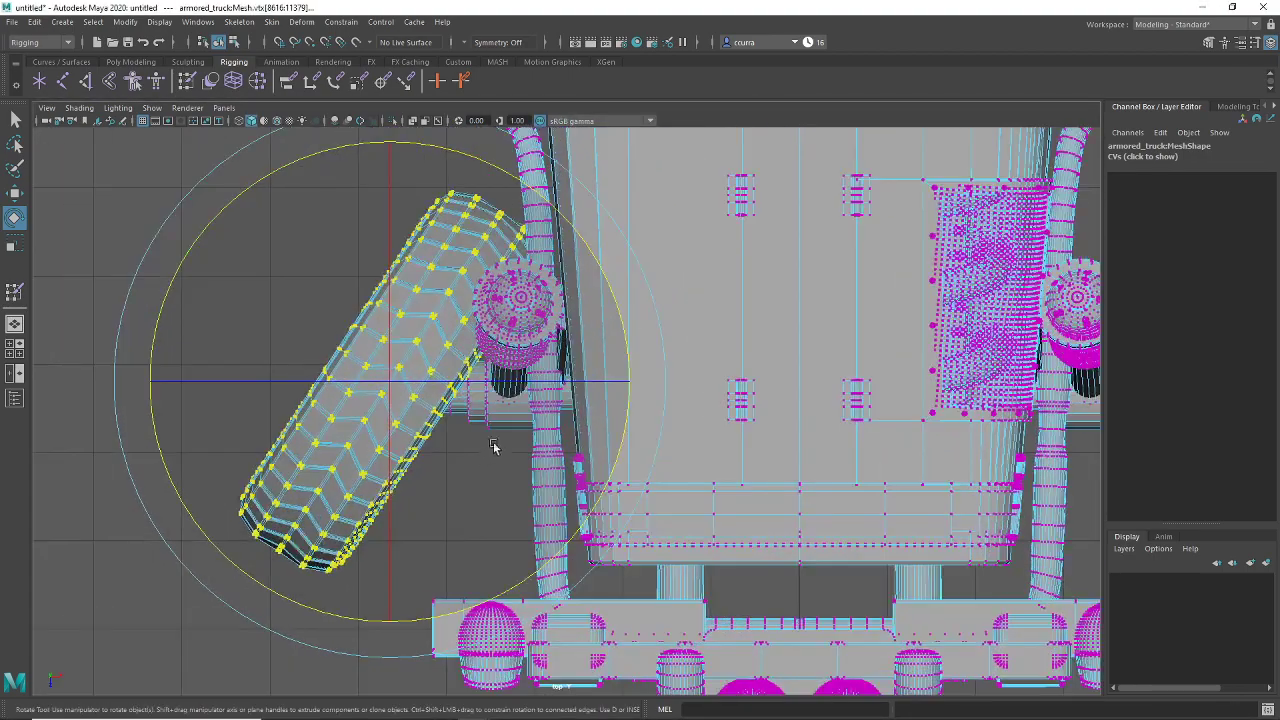
left_click_drag(615, 290, 545, 170)
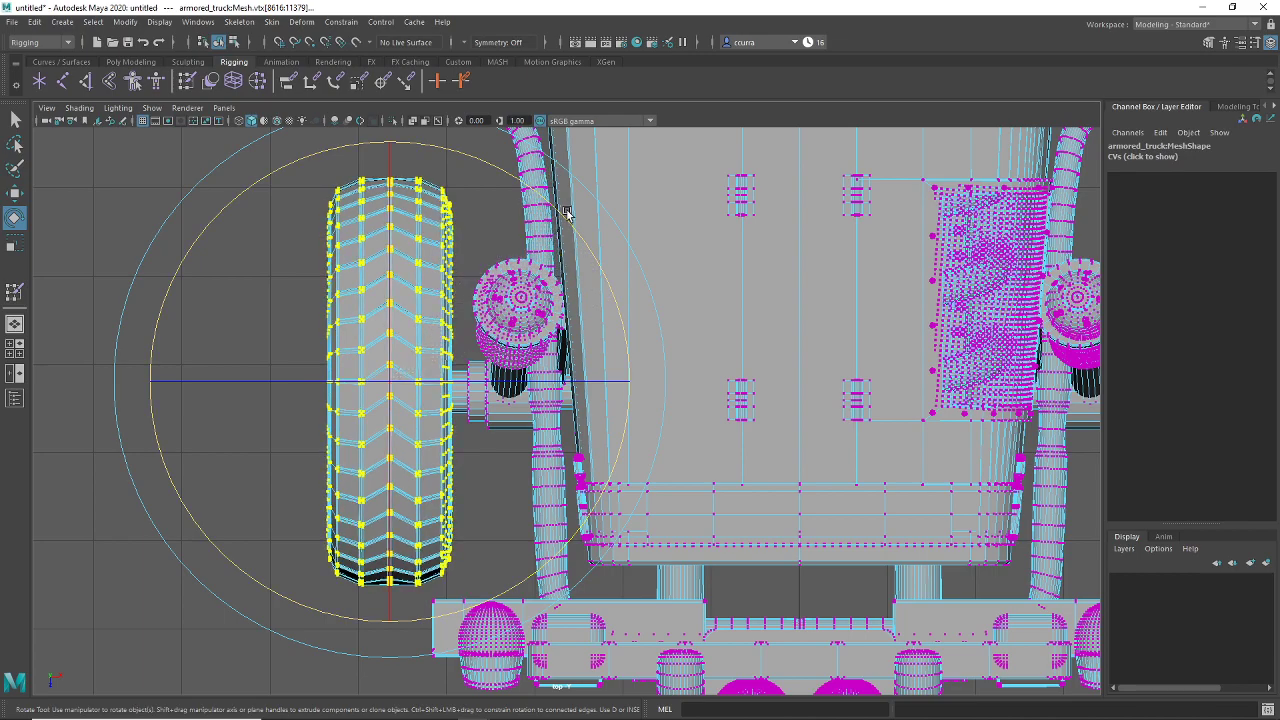
Step: Compare the second front wheel with the opposite one up close and fine-tune its rotation in the top view
middle_click_drag(741, 328, 451, 332, "alt")
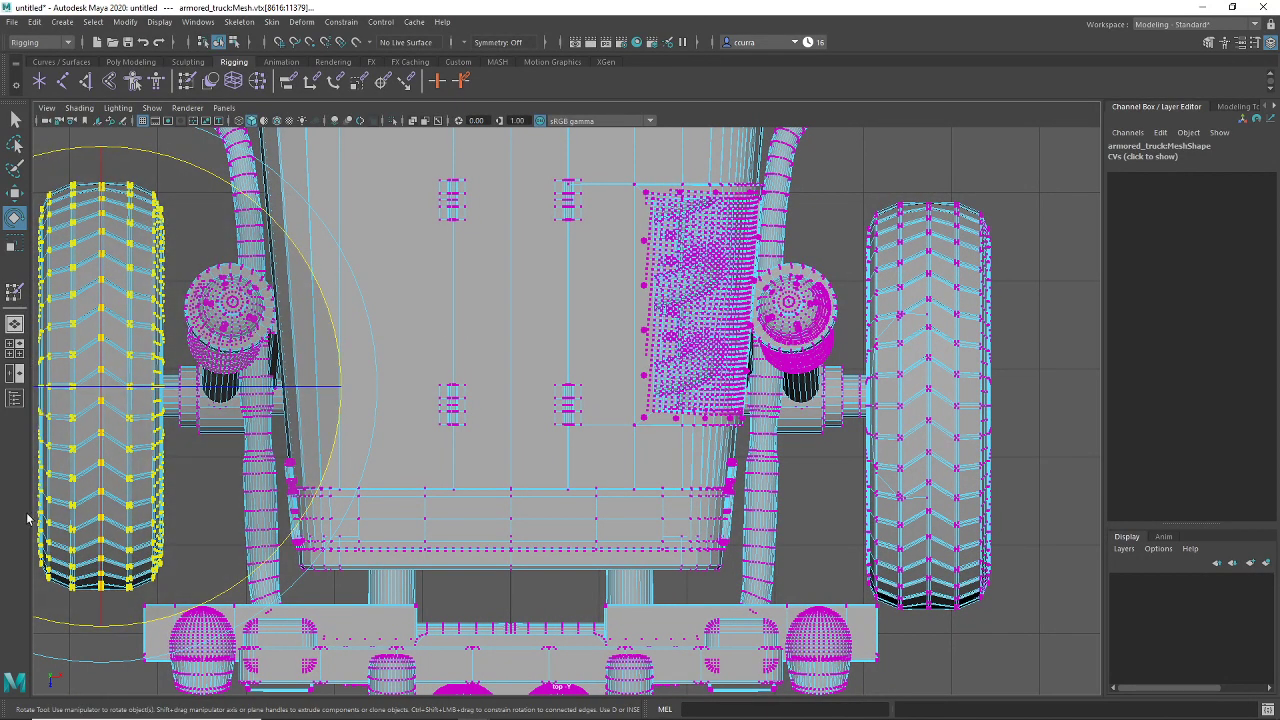
scroll(137, 333, "up", 4)
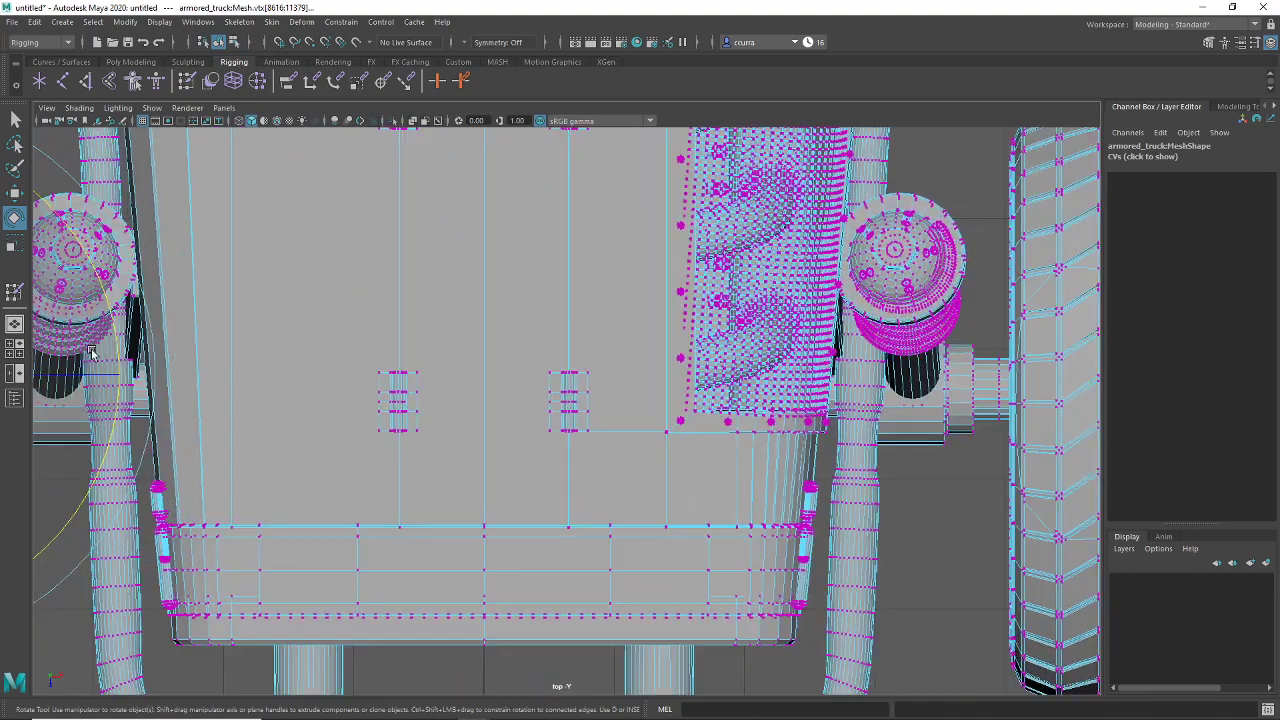
middle_click_drag(260, 352, 933, 428, "alt")
middle_click_drag(591, 408, 369, 366, "alt")
scroll(262, 326, "up", 4)
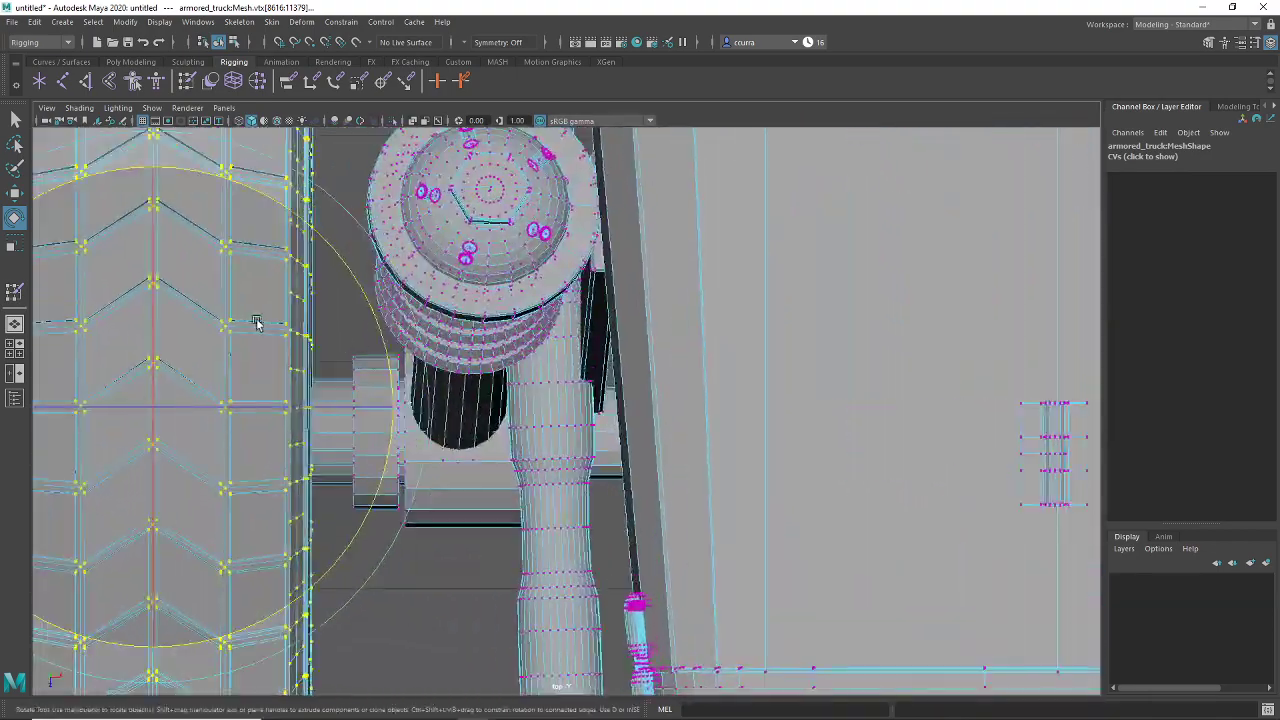
middle_click_drag(257, 323, 485, 377, "alt")
scroll(360, 366, "up", 4)
middle_click_drag(345, 324, 291, 399, "alt")
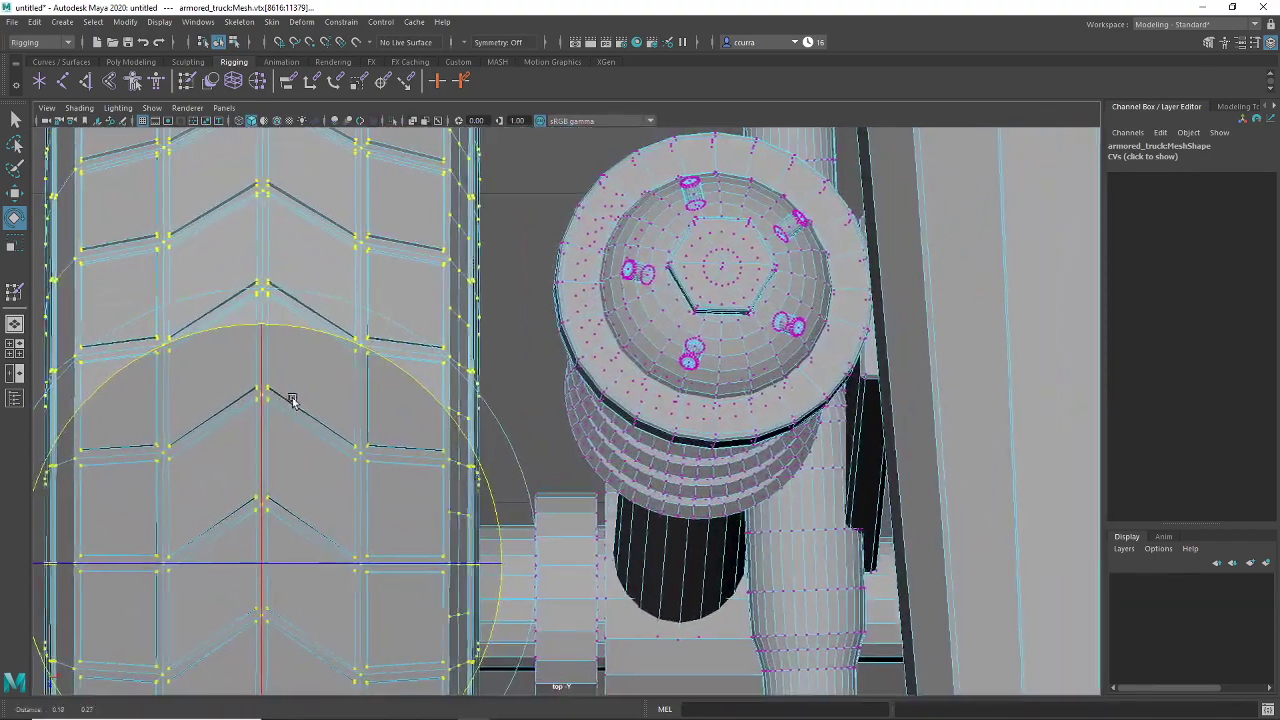
scroll(291, 396, "up", 1)
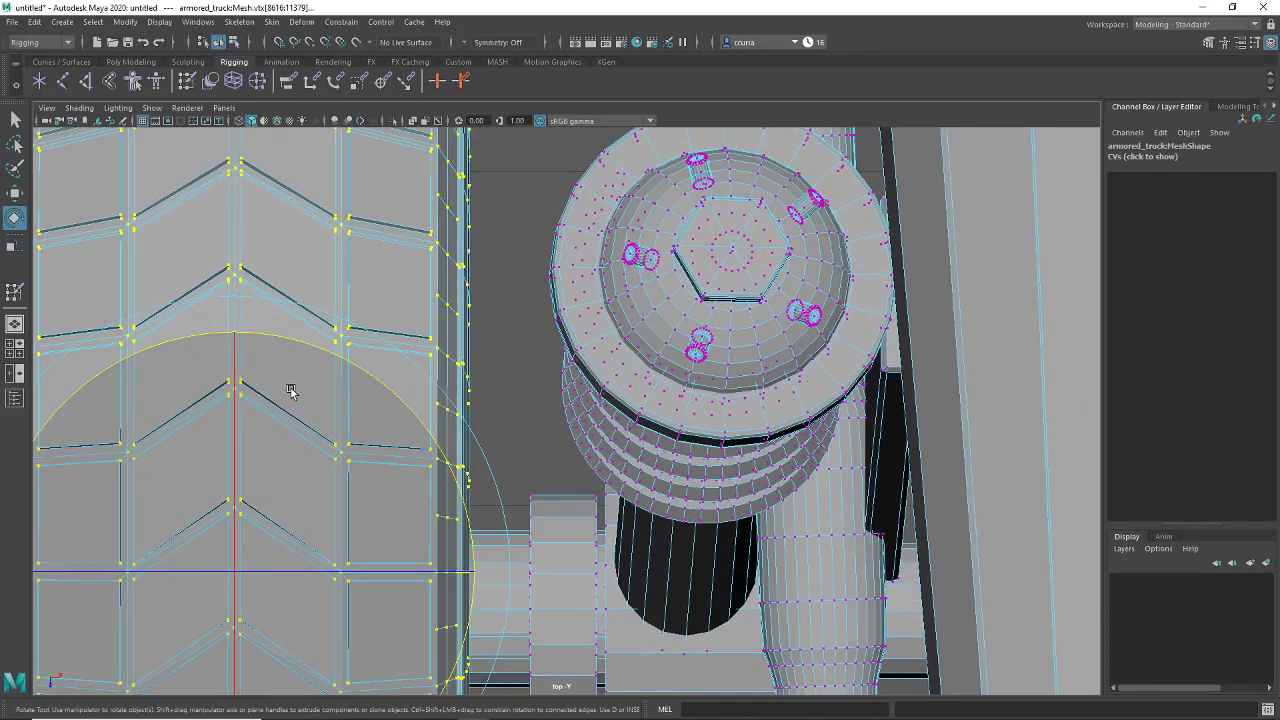
middle_click_drag(227, 431, 269, 423, "alt")
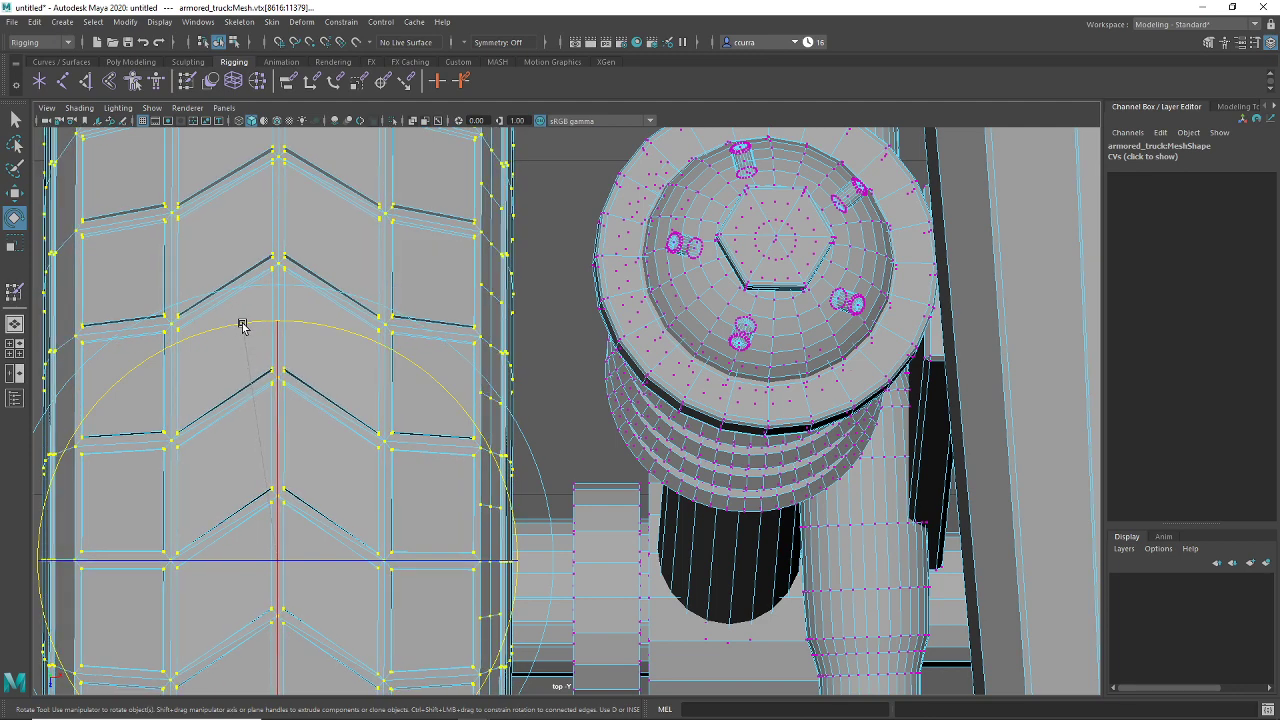
left_click_drag(242, 326, 242, 326)
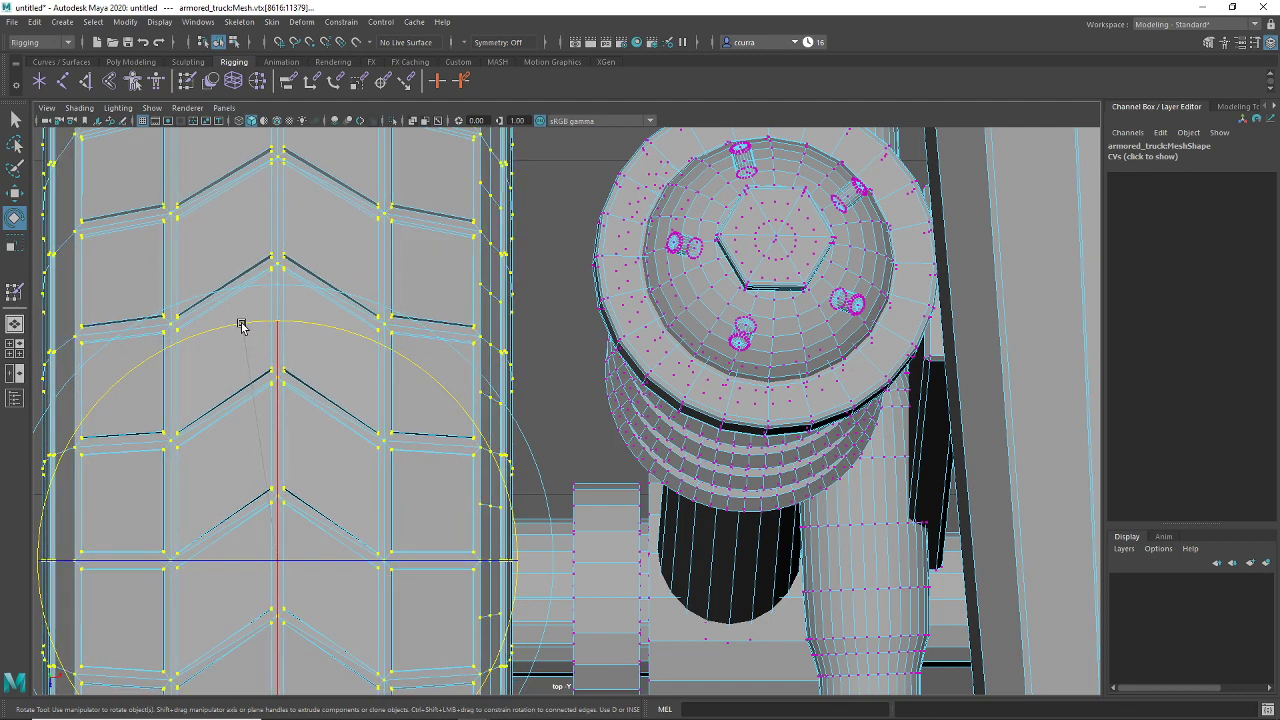
Step: Check the straightened wheel's lower edge, clear the selection and review both front wheels in the top and perspective views
mouse_move(229, 400)
middle_mouse_down("alt")
mouse_move(211, 400)
mouse_move(251, 240)
mouse_move(208, 511)
mouse_move(183, 314)
middle_mouse_up("alt")
mouse_move(223, 509)
middle_mouse_down("alt")
mouse_move(229, 320)
mouse_move(218, 426)
middle_mouse_up("alt")
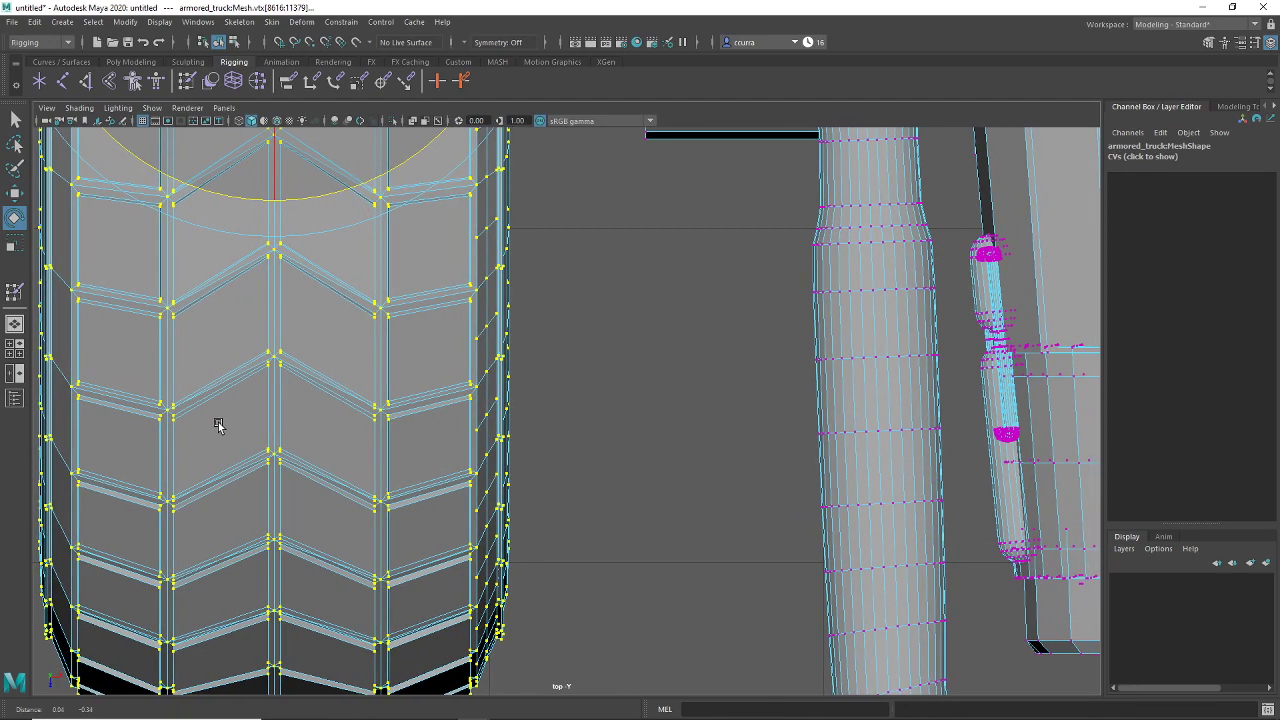
key("a")
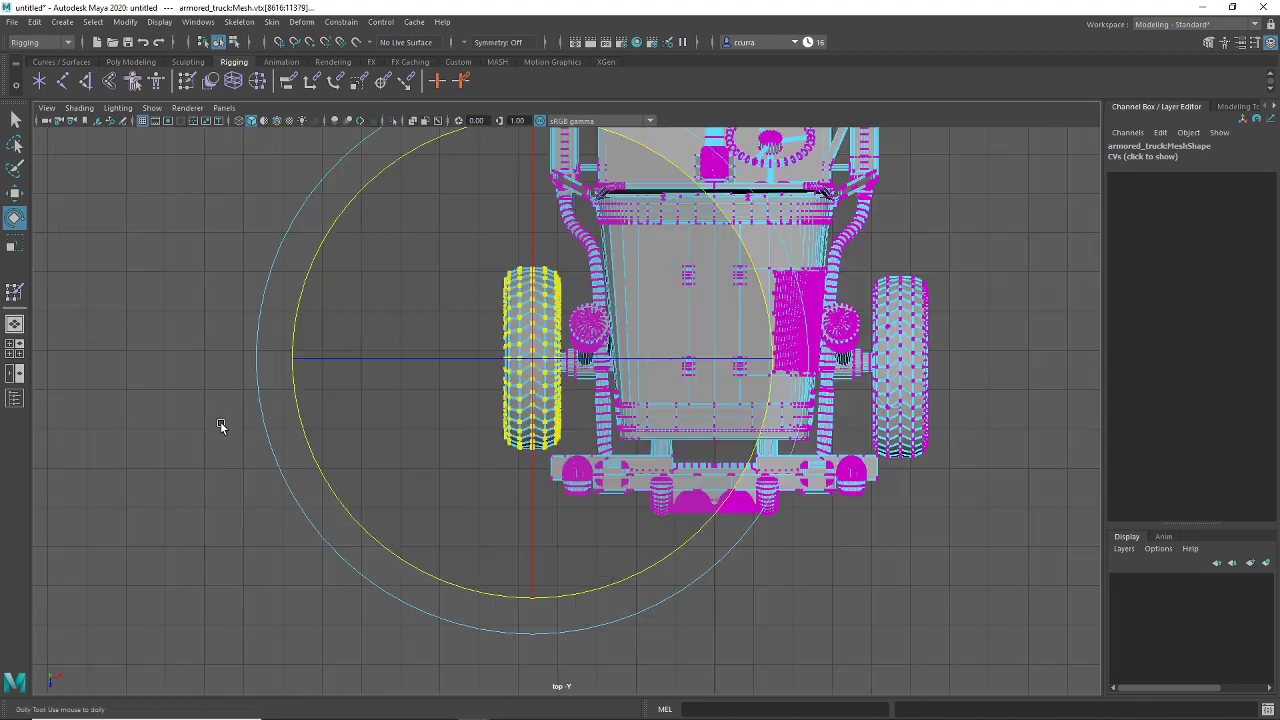
left_click(930, 572)
middle_click_drag(930, 572, 776, 662, "alt")
scroll(709, 537, "down", 4)
scroll(657, 530, "up", 4)
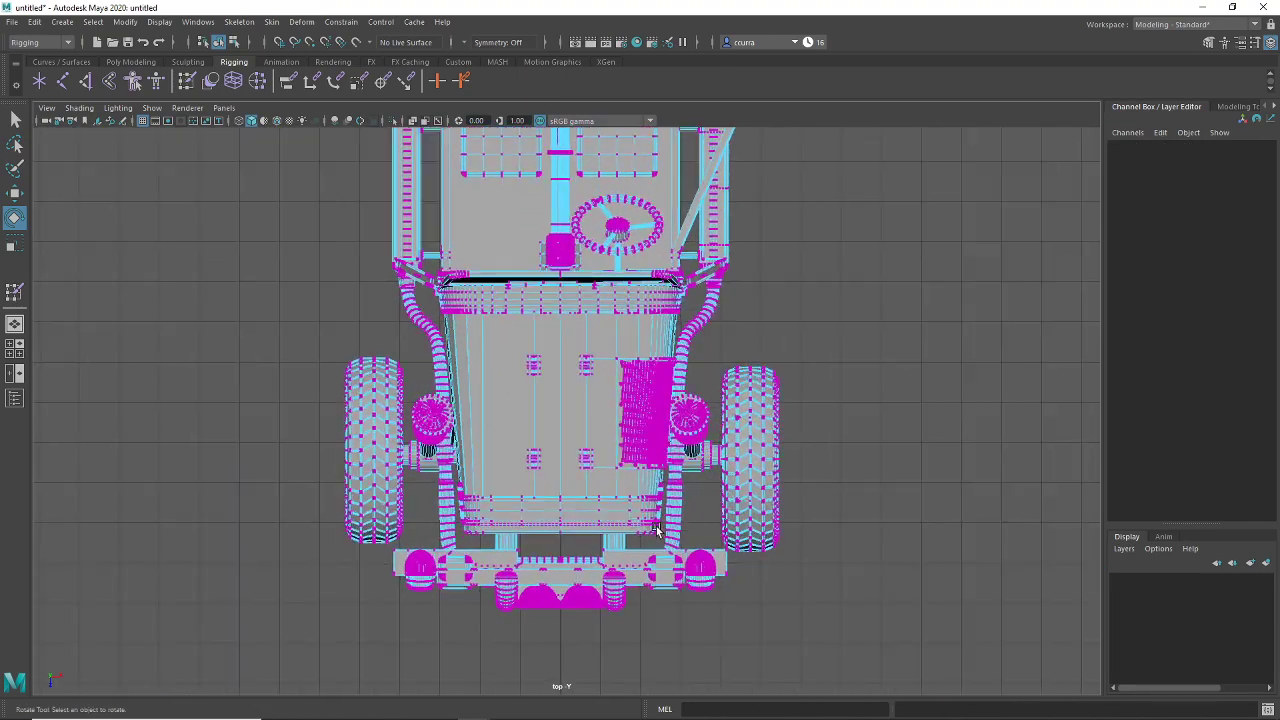
scroll(657, 530, "up", 2)
key("space")
key("space")
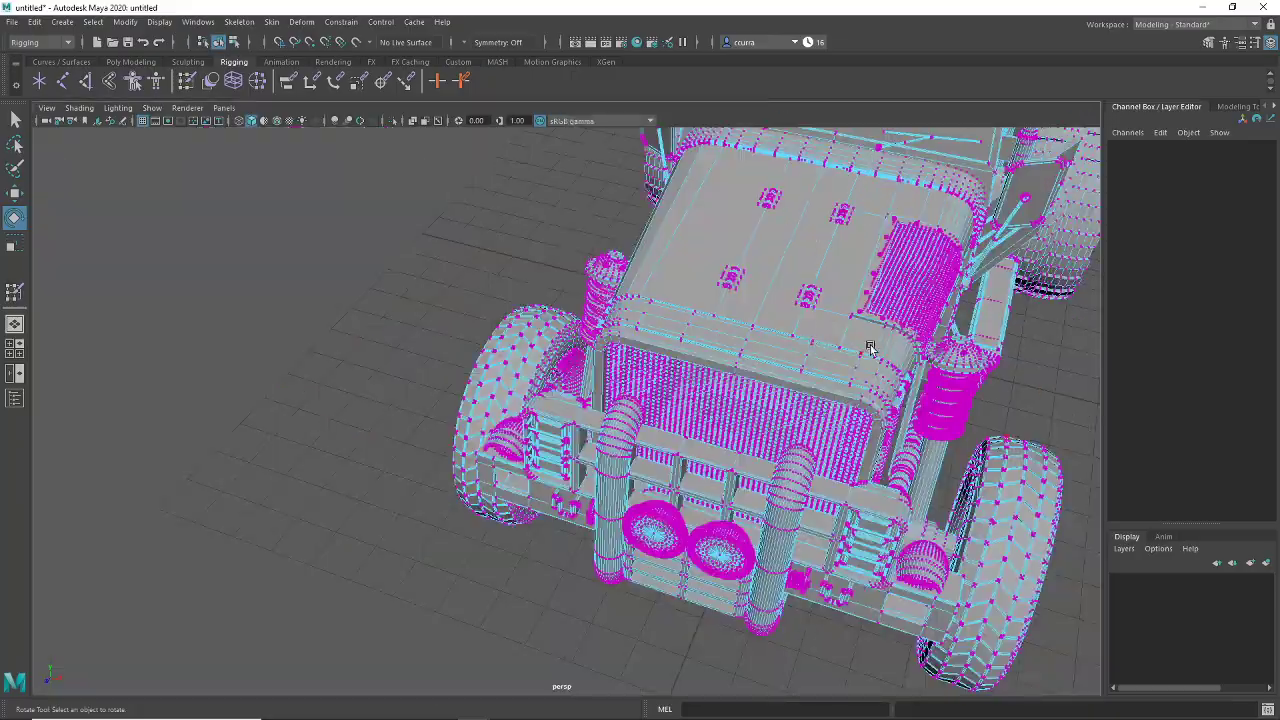
Step: Select the upper rear corner vertex of the open side door and replace the Rotate manipulator with the Show Manipulator tool
left_click_drag(870, 347, 475, 435, "alt")
scroll(509, 466, "up", 8)
middle_click_drag(475, 435, 773, 404, "alt")
scroll(773, 404, "down", 4)
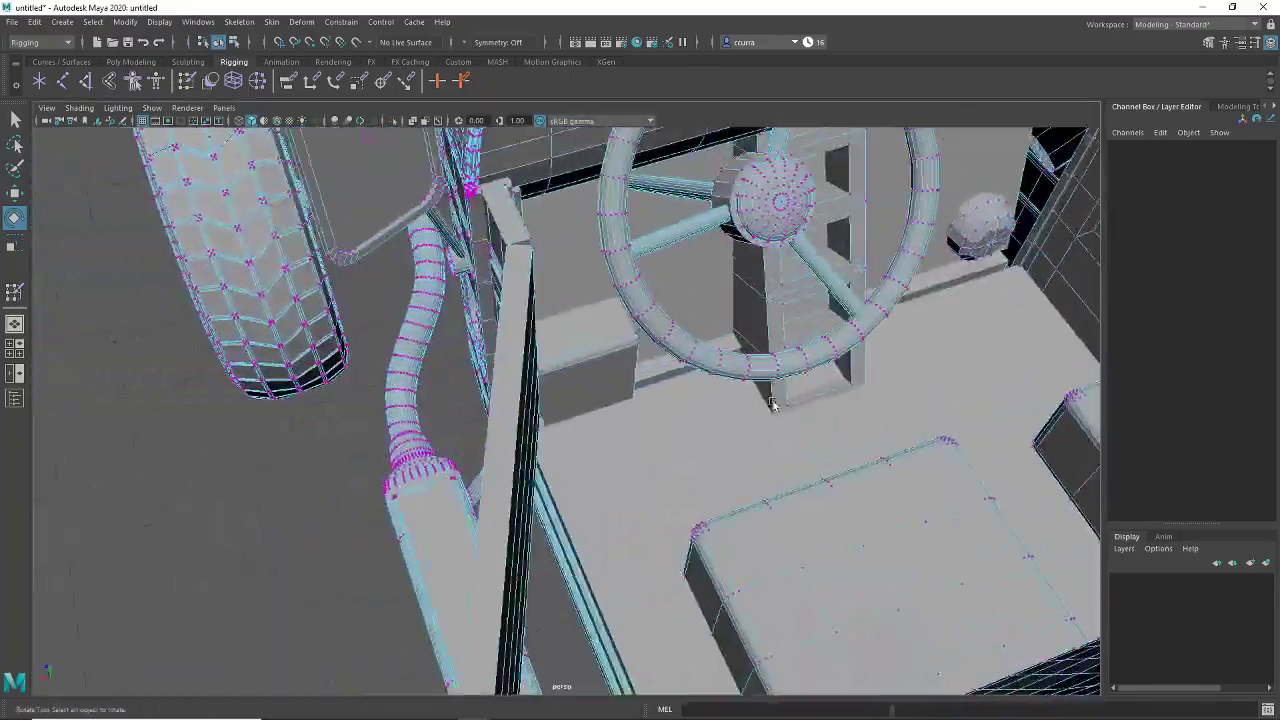
left_click_drag(656, 398, 754, 374, "alt")
middle_click_drag(754, 374, 553, 528, "alt")
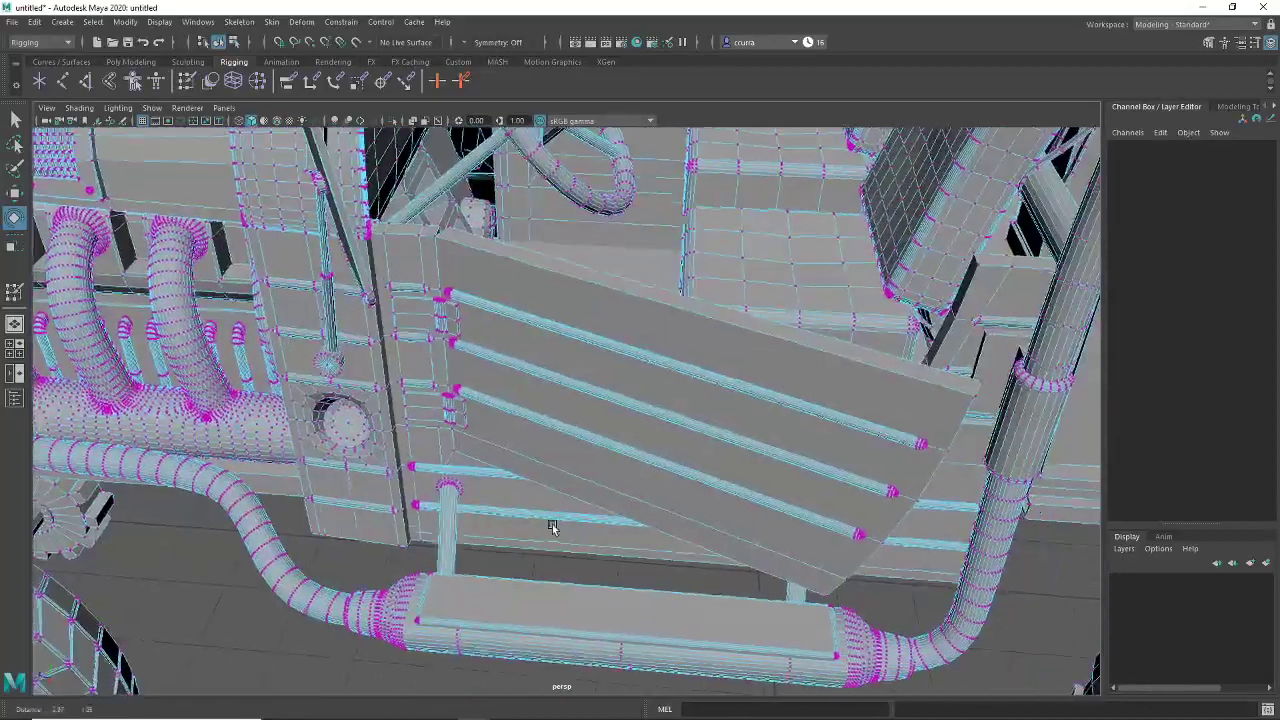
left_click_drag(553, 528, 677, 391, "alt")
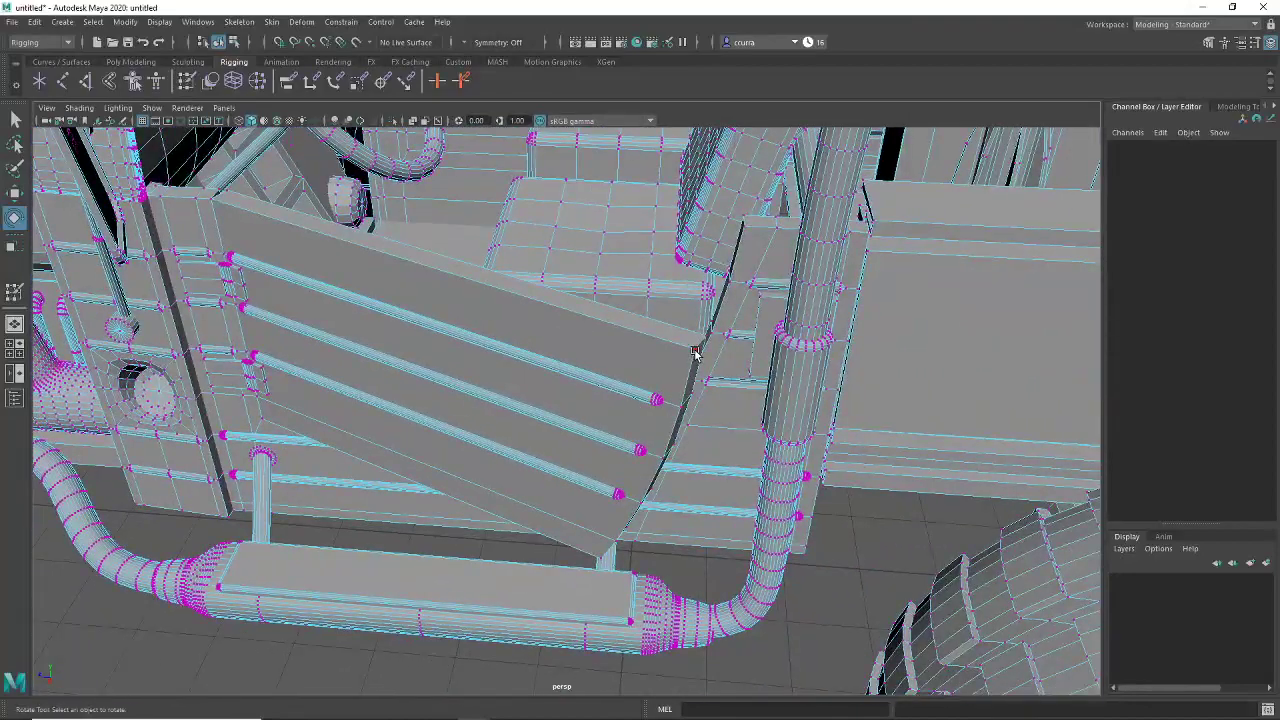
left_click(695, 350)
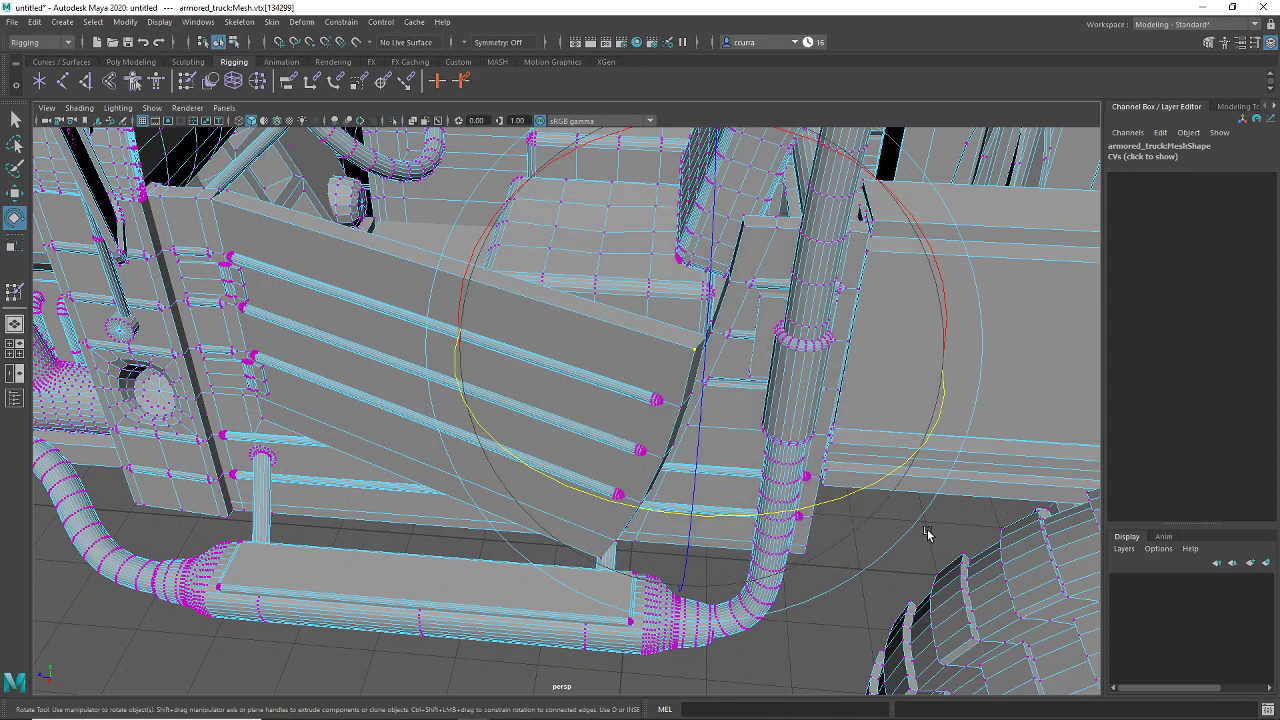
key("minus")
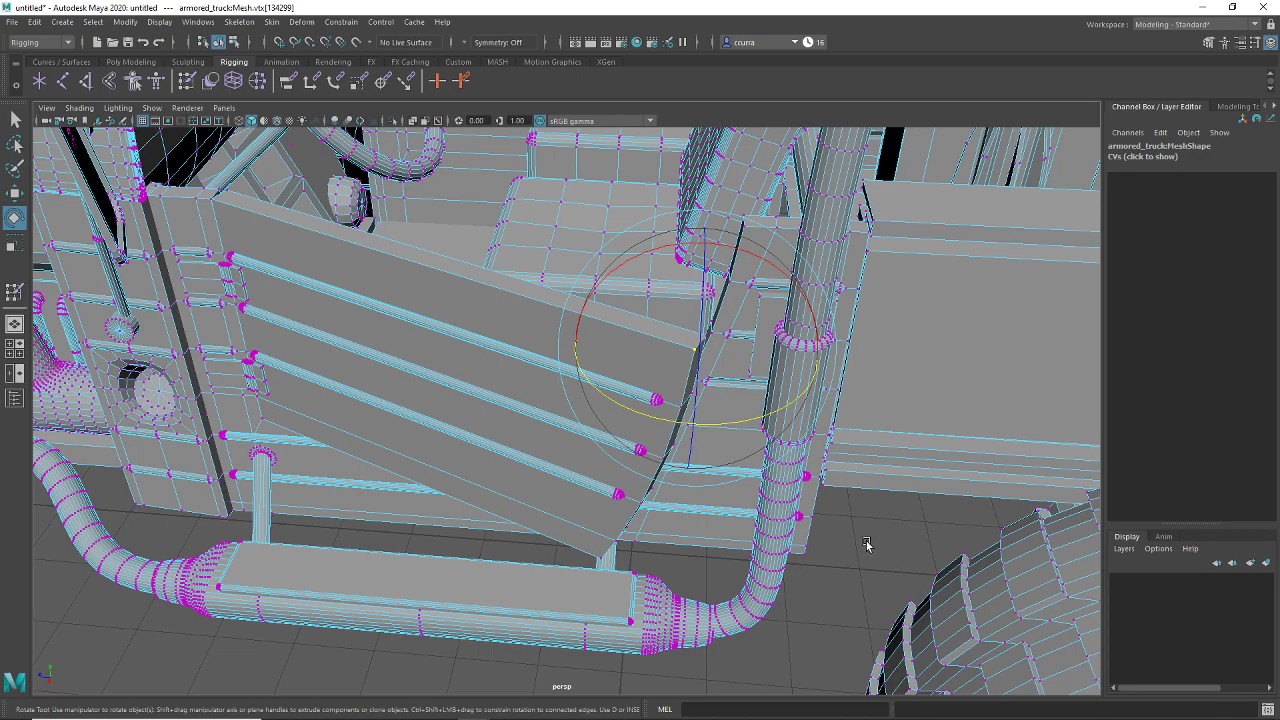
key("t")
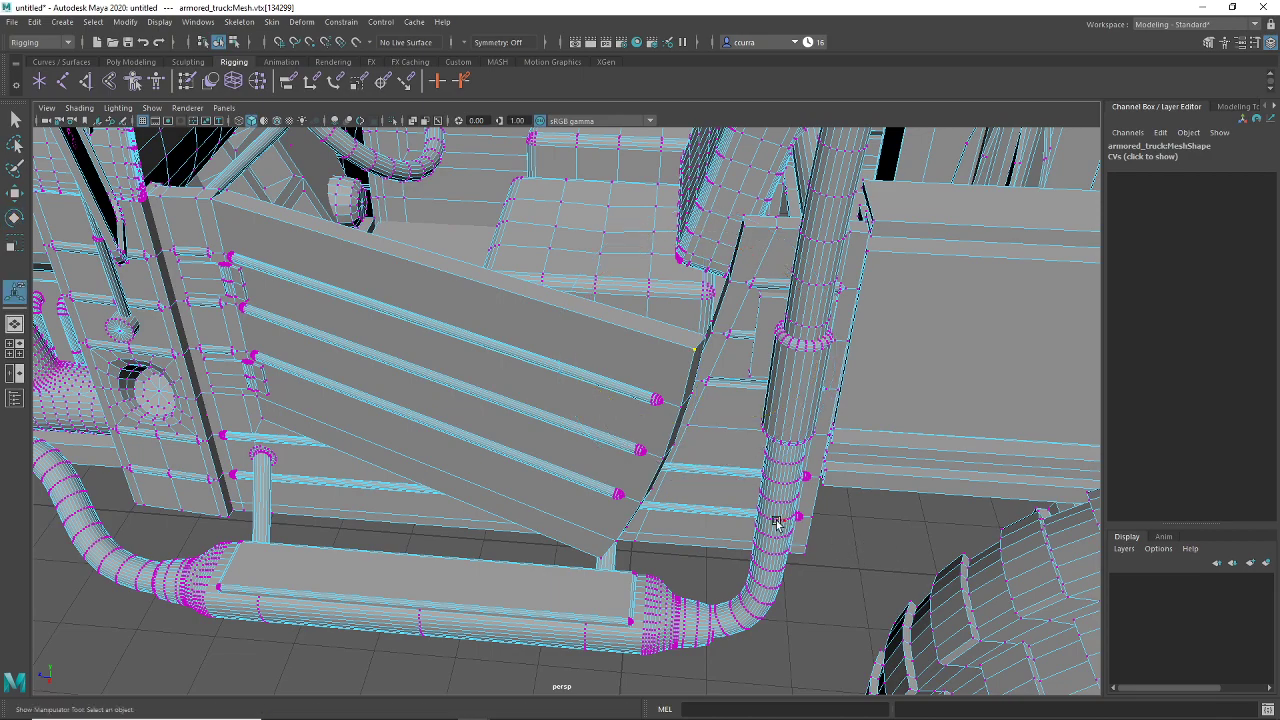
Step: Grow the corner vertex selection repeatedly across the open door panel and its three raised bars
left_click_drag(761, 522, 708, 501, "alt")
scroll(708, 500, "up", 4)
scroll(772, 492, "down", 2)
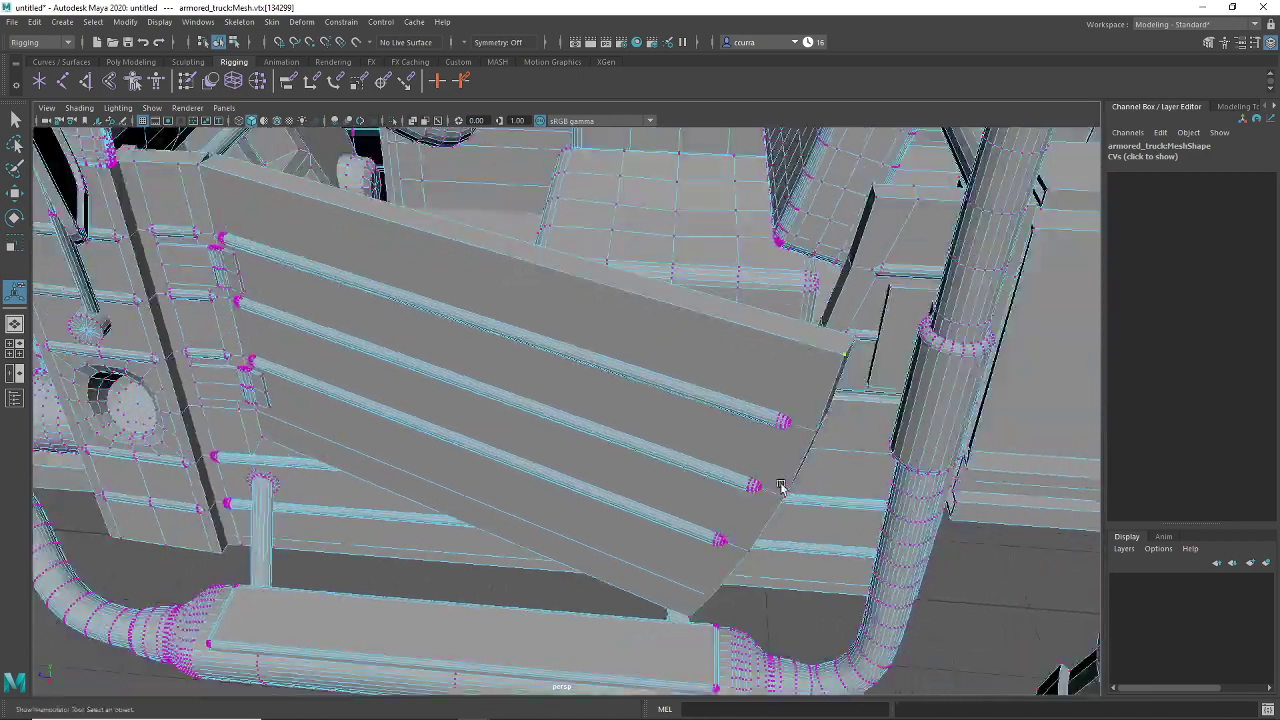
key("shift+period")
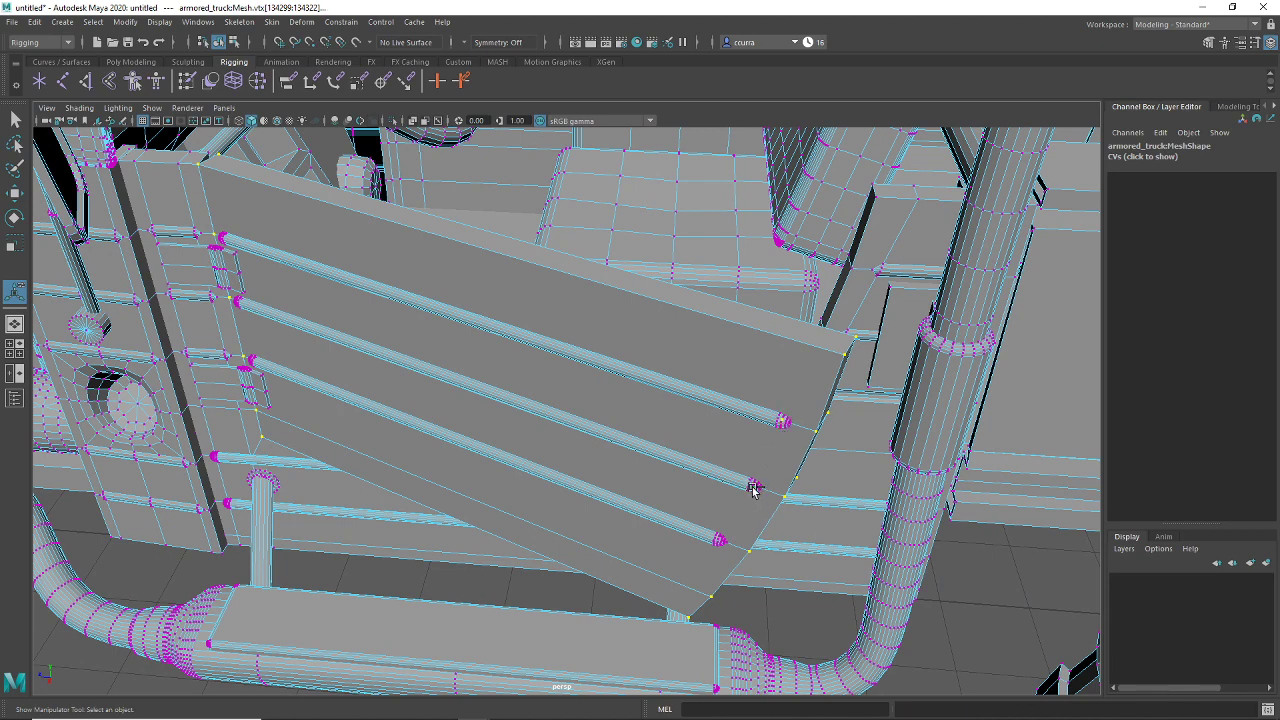
key("shift+period")
key("shift+period")
key("shift+period")
key("shift+period")
key("shift+period")
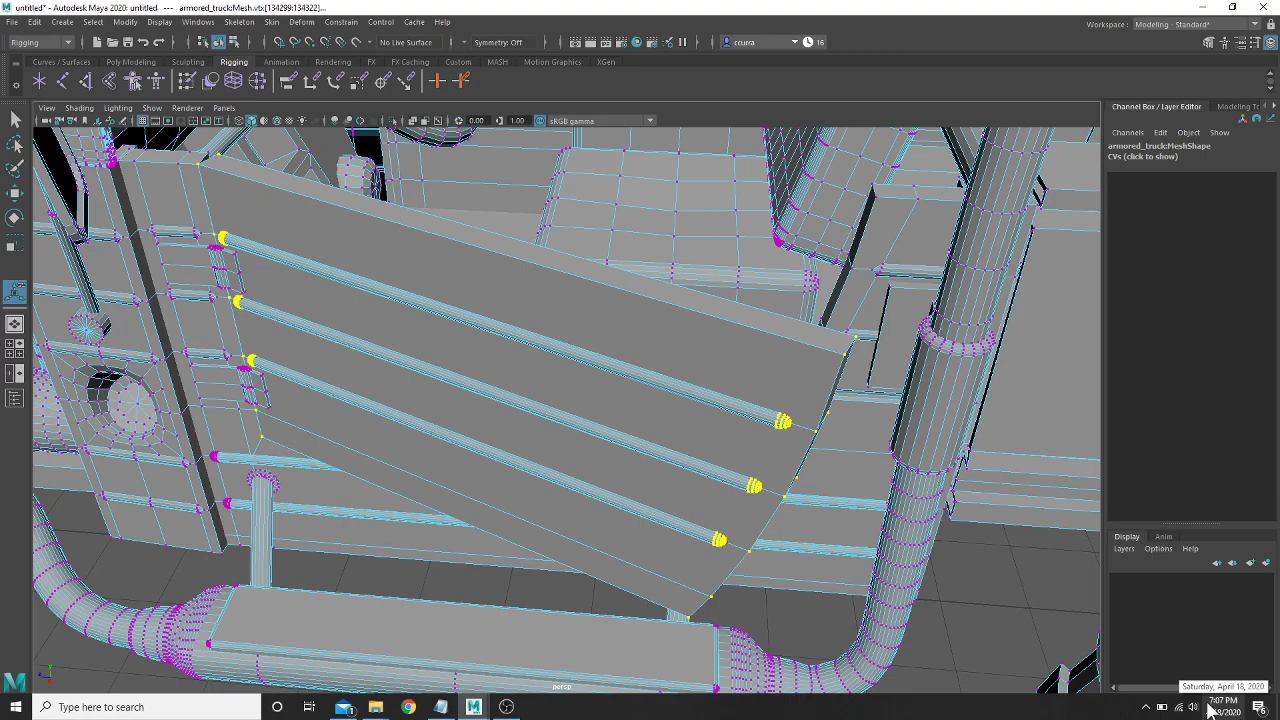
Step: Extend the open door's vertex selection to the flat plate of the lower hinge
middle_click_drag(434, 400, 702, 402, "alt")
scroll(663, 409, "up", 5)
middle_click_drag(795, 393, 678, 417, "alt")
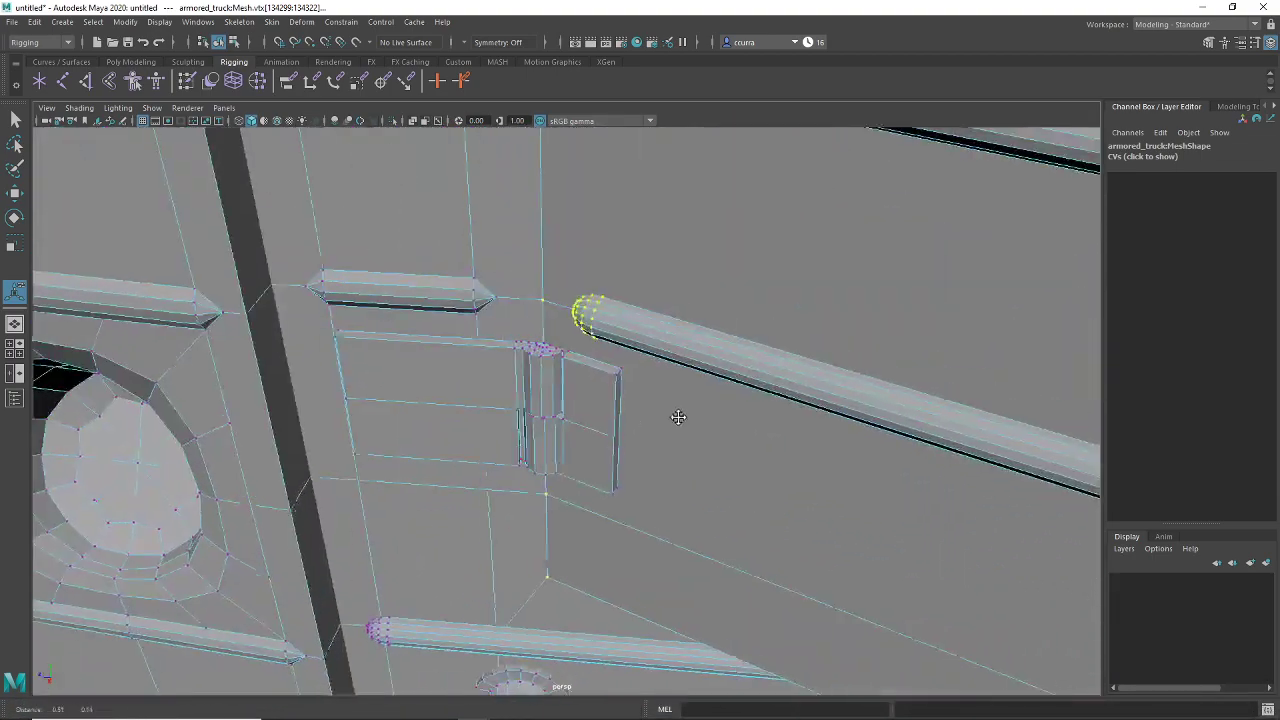
mouse_move(678, 417)
left_mouse_down("alt")
mouse_move(664, 419)
mouse_move(677, 409)
left_mouse_up("alt")
scroll(680, 412, "up", 6)
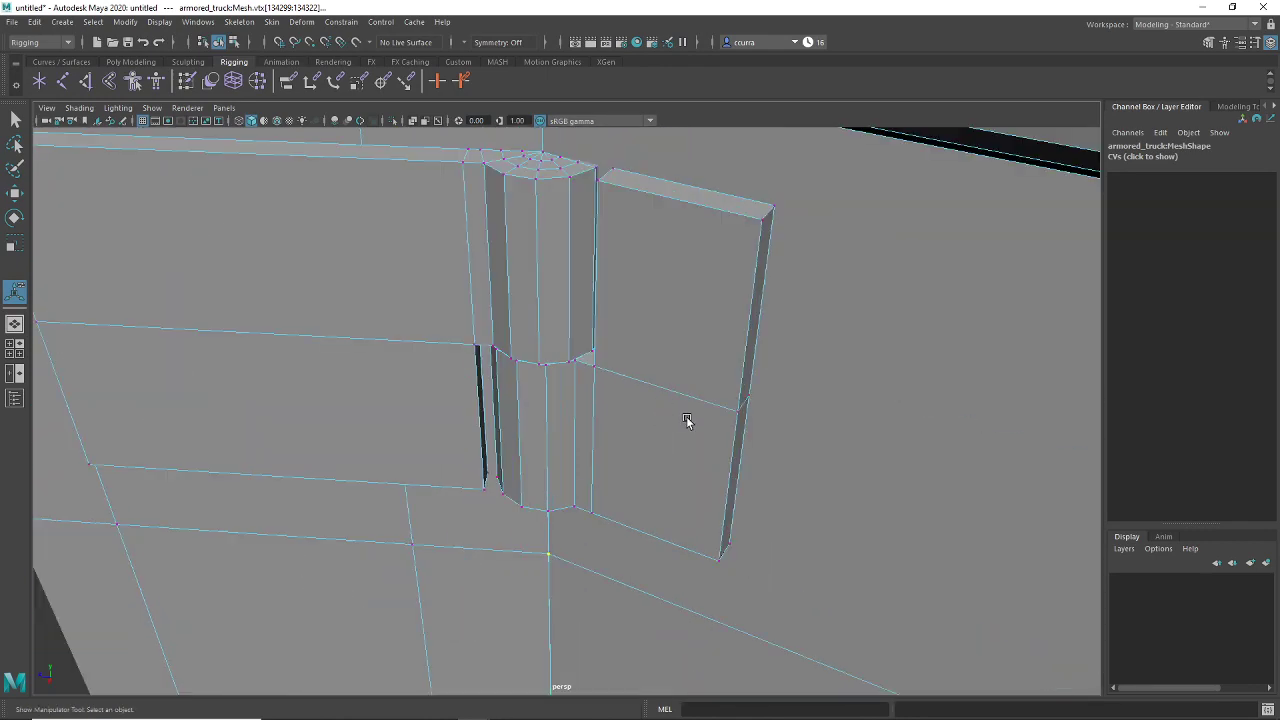
scroll(690, 395, "down", 4)
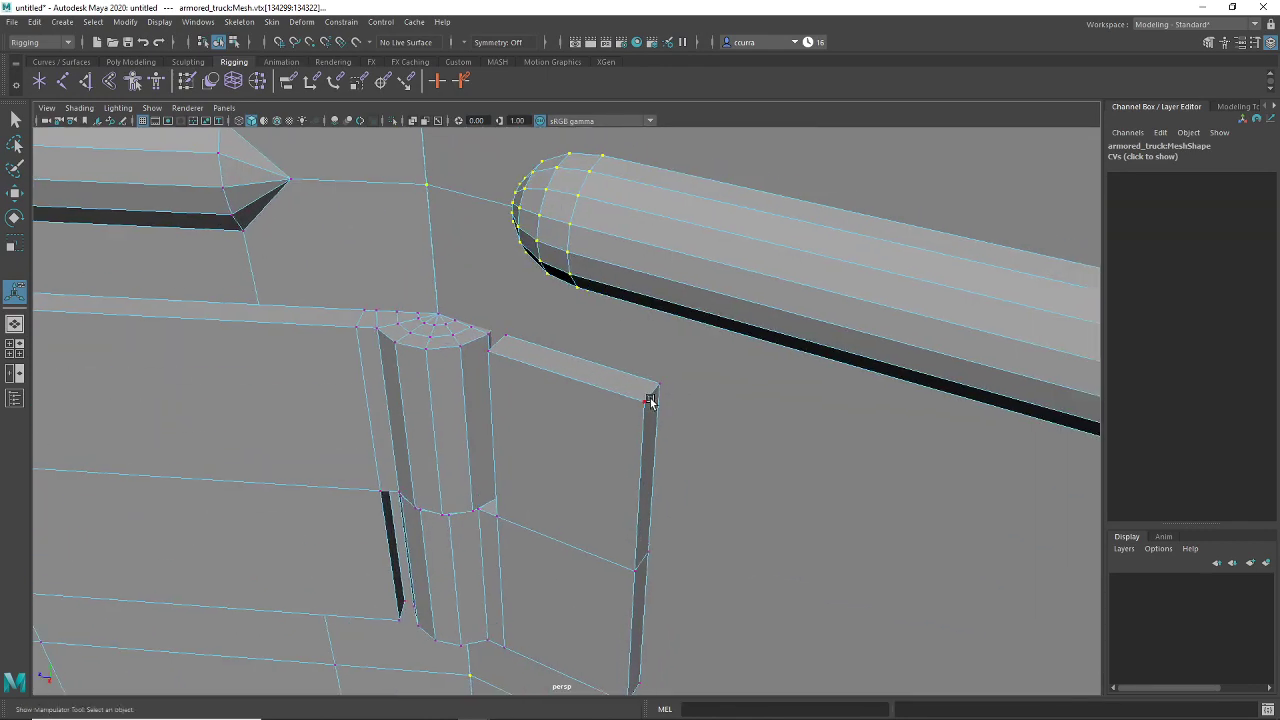
left_click(646, 400)
key("ctrl+z")
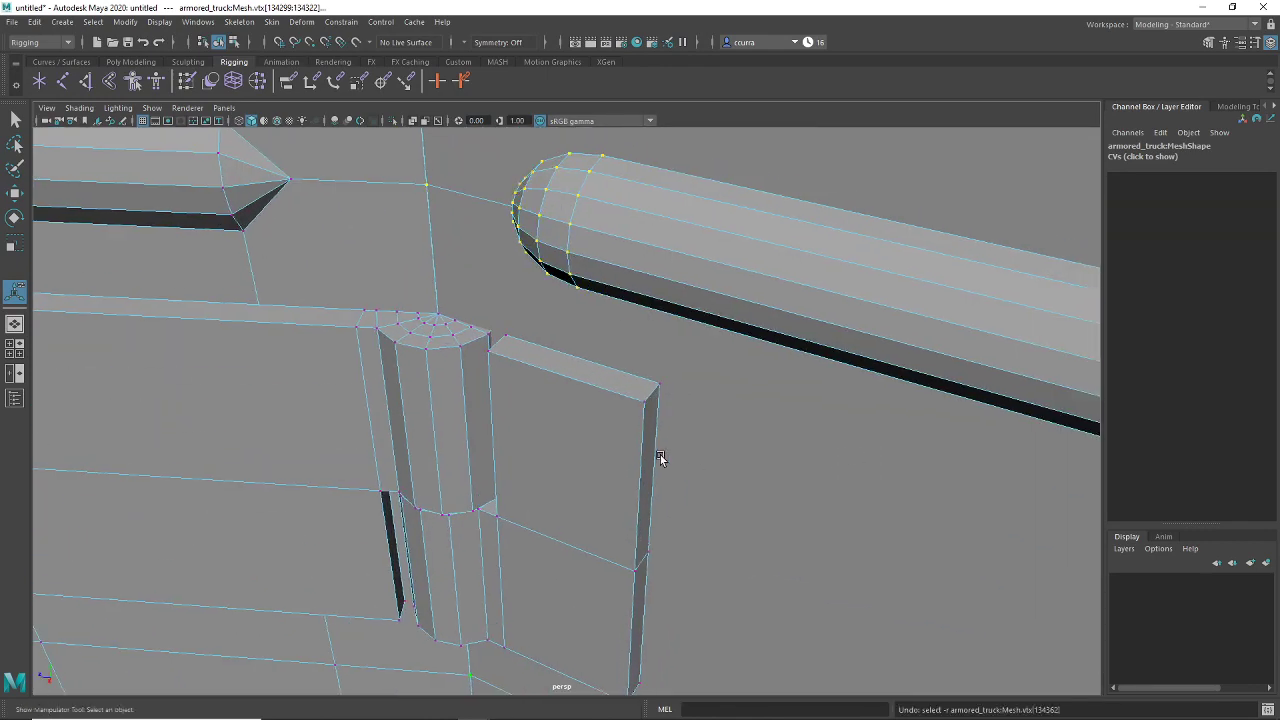
key("shift+period")
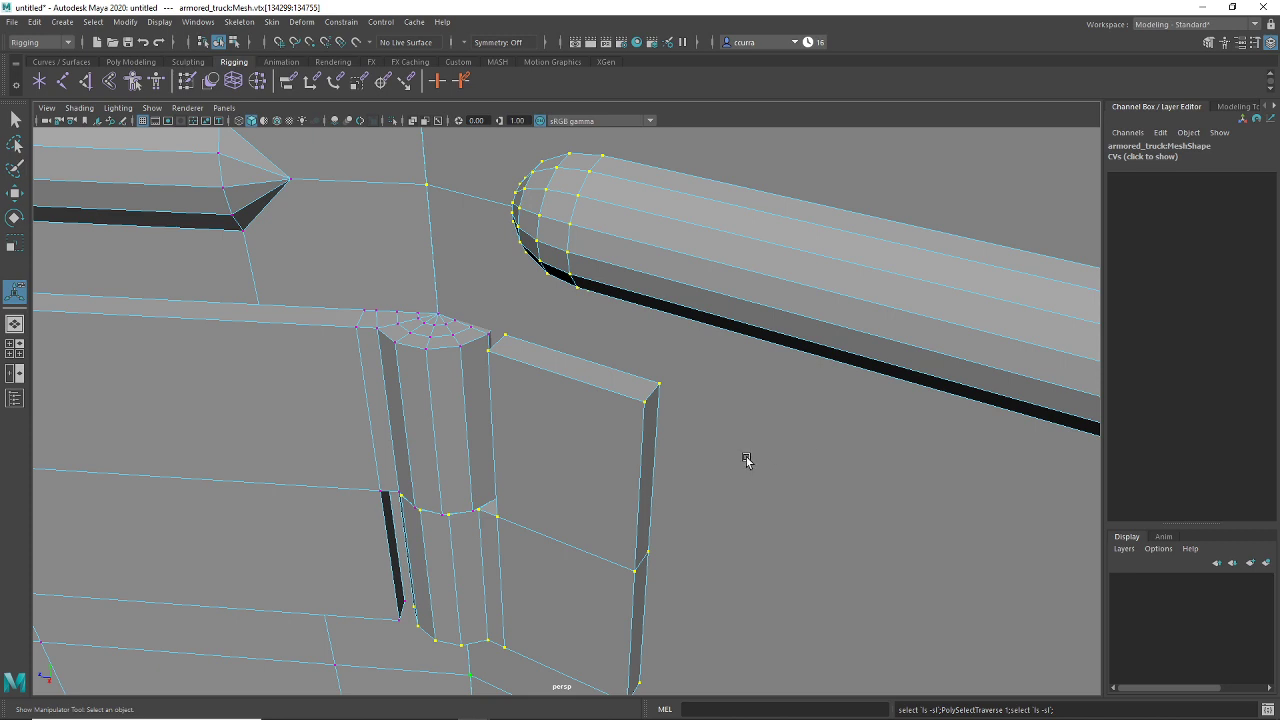
key("shift+period")
key("ctrl+z")
key("shift+period")
mouse_move(636, 484)
left_mouse_down("alt")
mouse_move(651, 463)
mouse_move(643, 472)
left_mouse_up("alt")
key("f")
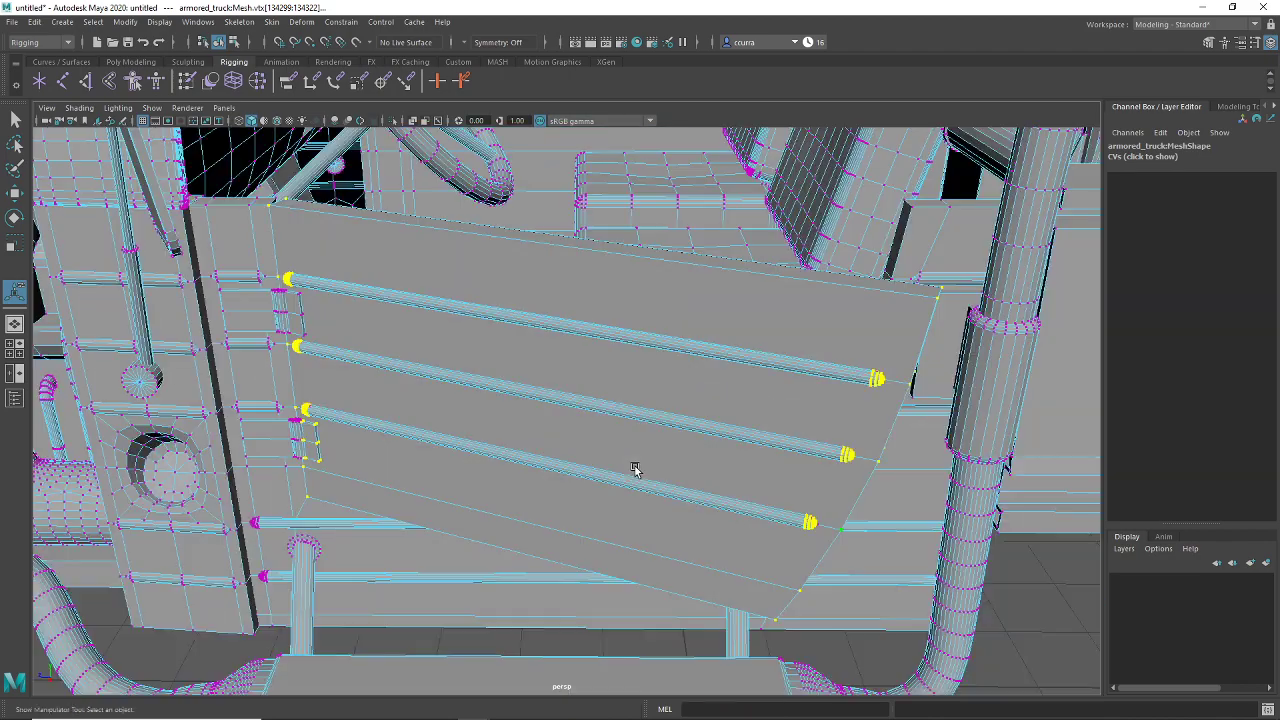
Step: Examine both hinges and the door edge up close to see which hinge vertices belong to the door selection
middle_click_drag(405, 507, 557, 509, "alt")
right_click_drag(430, 502, 483, 497, "alt")
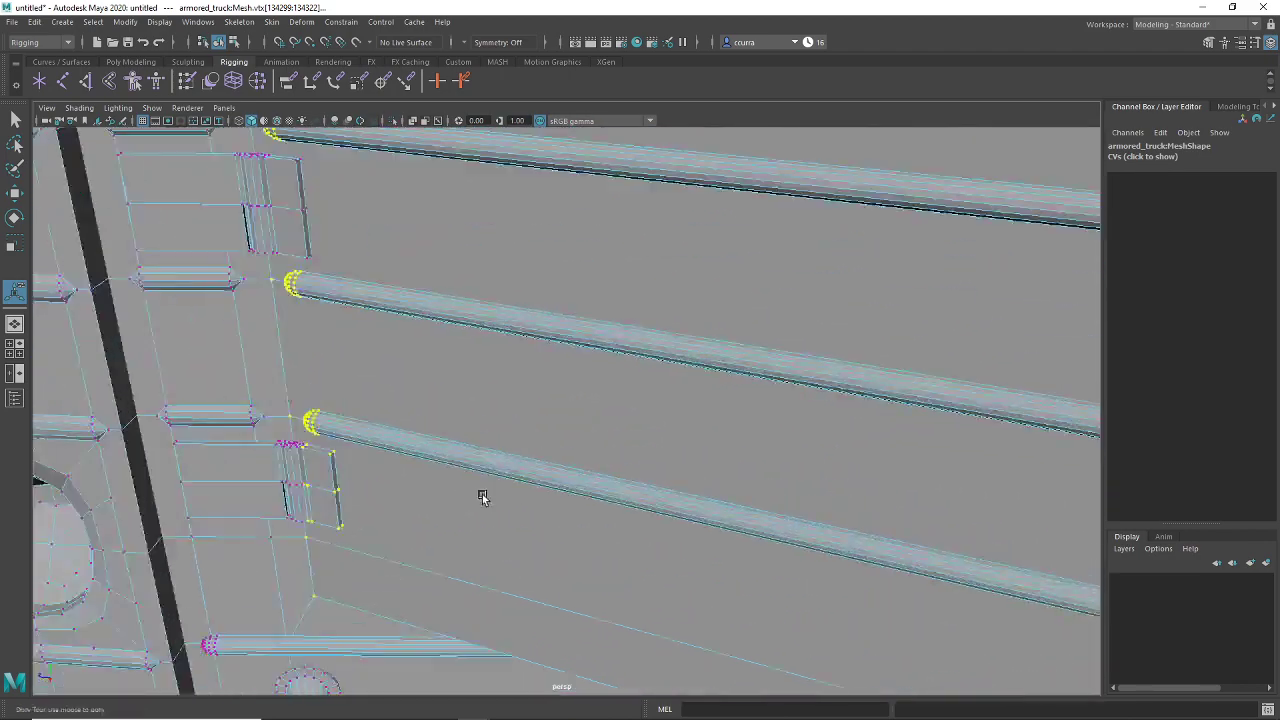
middle_click_drag(483, 497, 617, 403, "alt")
right_click_drag(480, 425, 550, 428, "alt")
middle_click_drag(420, 440, 486, 423, "alt")
scroll(486, 426, "down", 4)
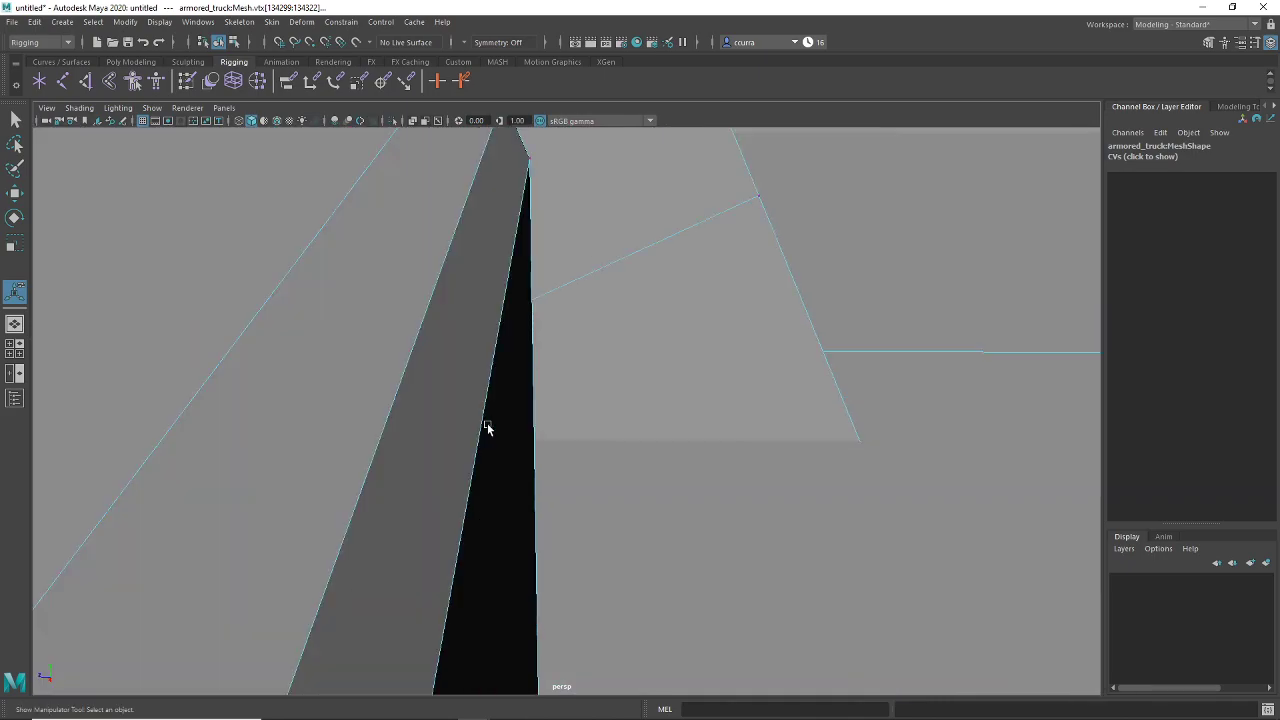
scroll(531, 427, "down", 8)
scroll(536, 425, "up", 10)
middle_click_drag(688, 422, 589, 412, "alt")
left_click_drag(589, 412, 456, 442, "alt")
scroll(550, 467, "up", 8)
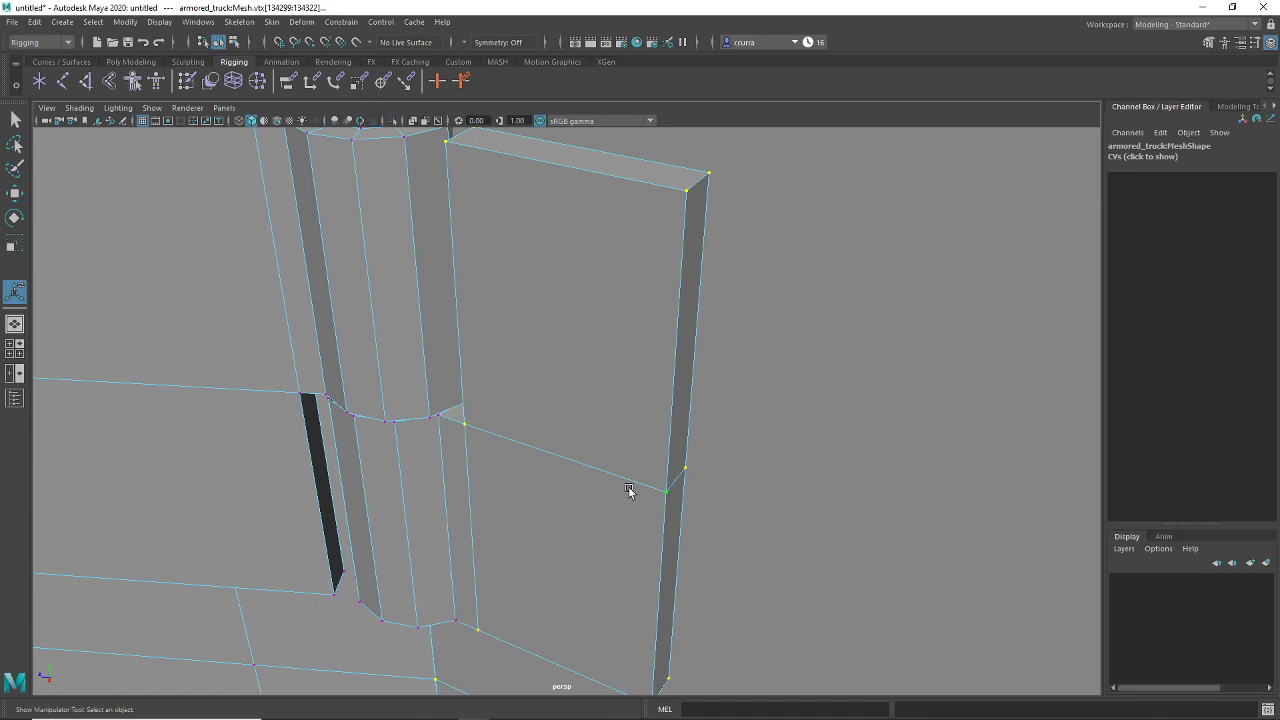
scroll(600, 416, "down", 5)
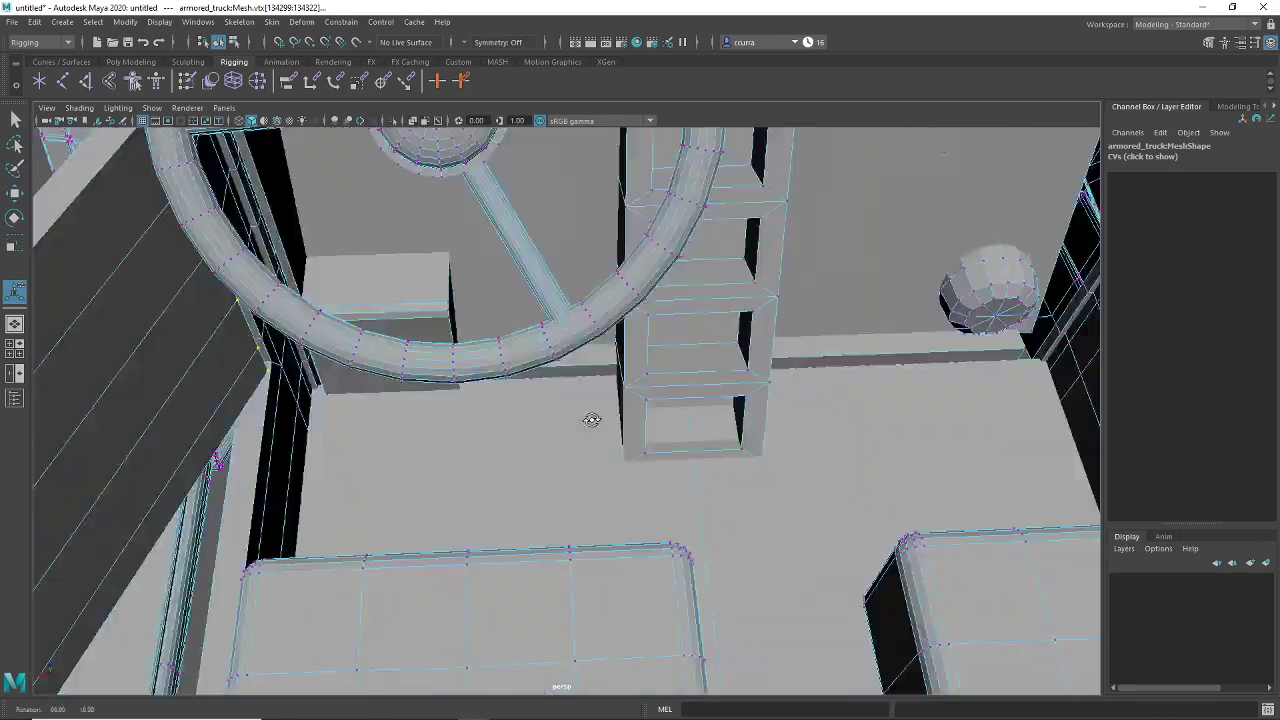
left_click_drag(591, 420, 566, 538, "alt")
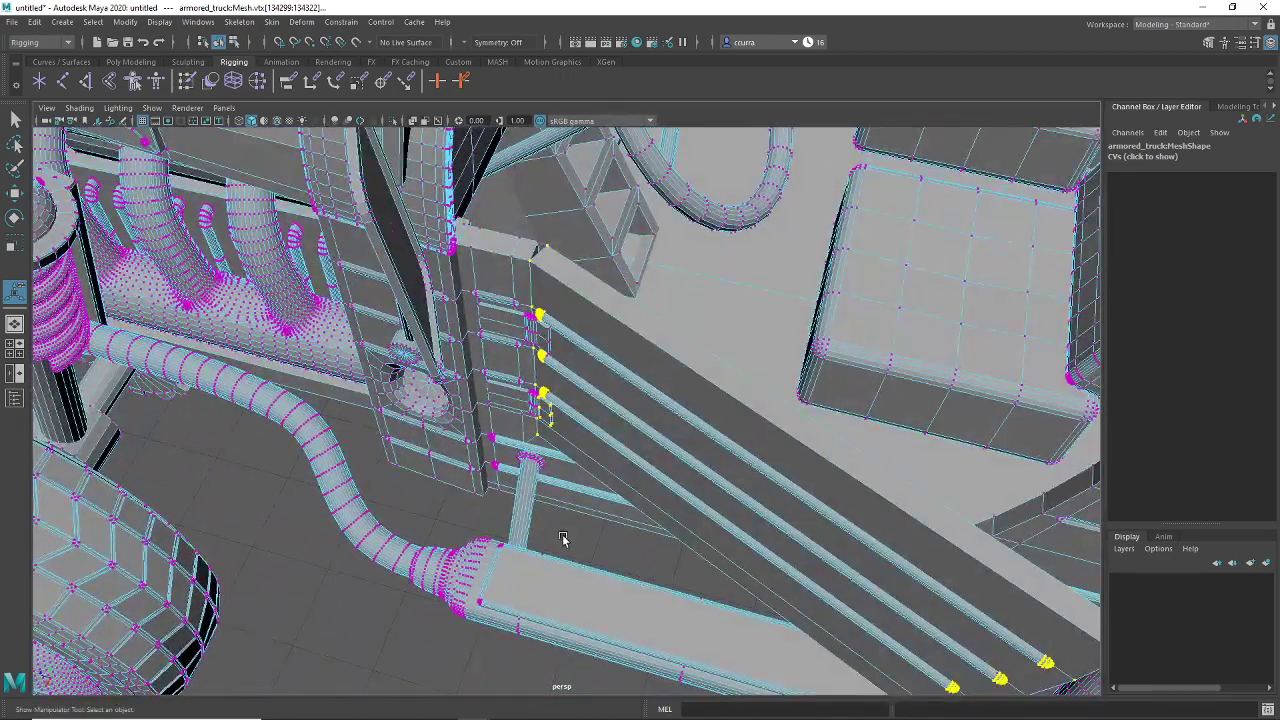
Step: Activate the Rotate tool for the selected door vertices and frame the door in the top view
key("e")
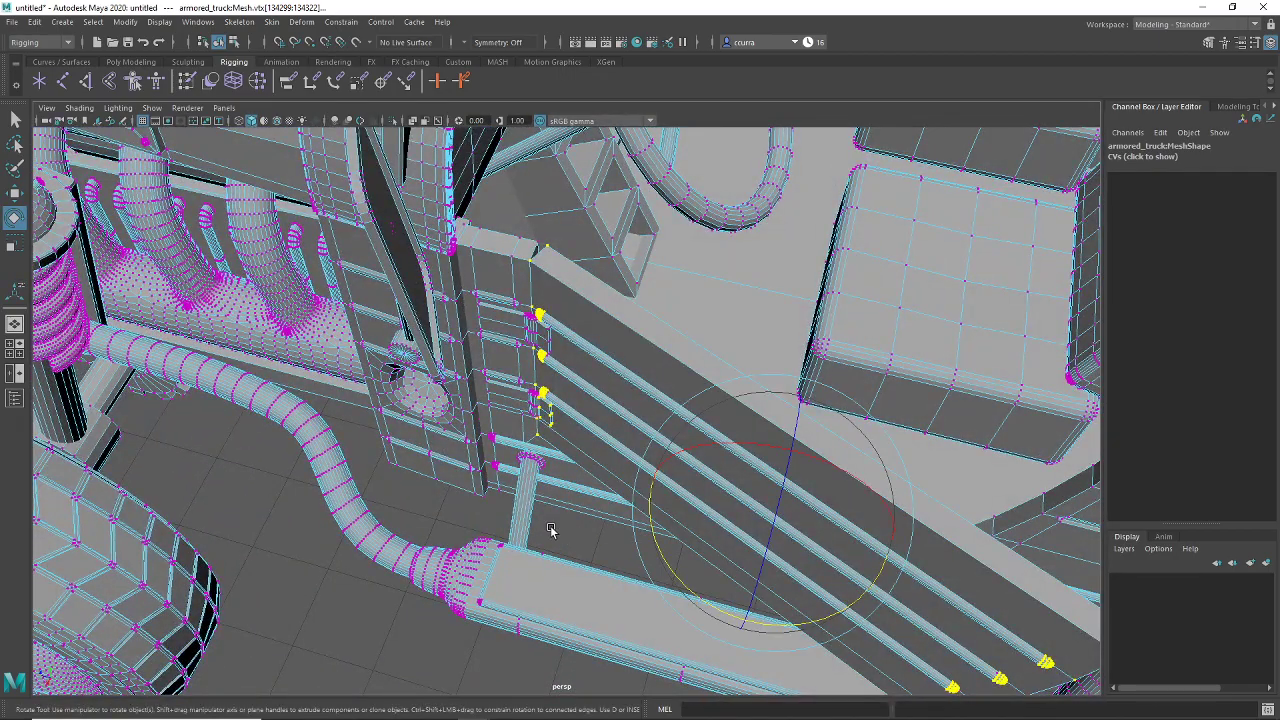
left_click_drag(549, 530, 597, 514, "alt")
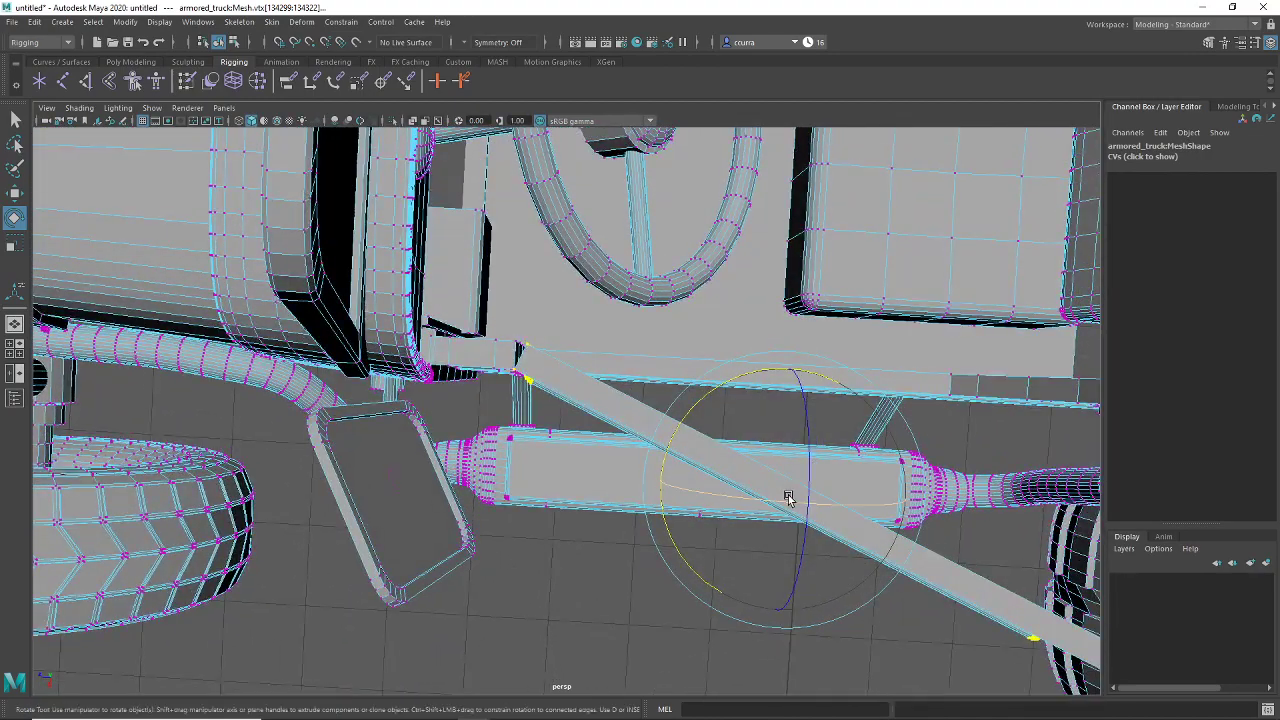
key("space")
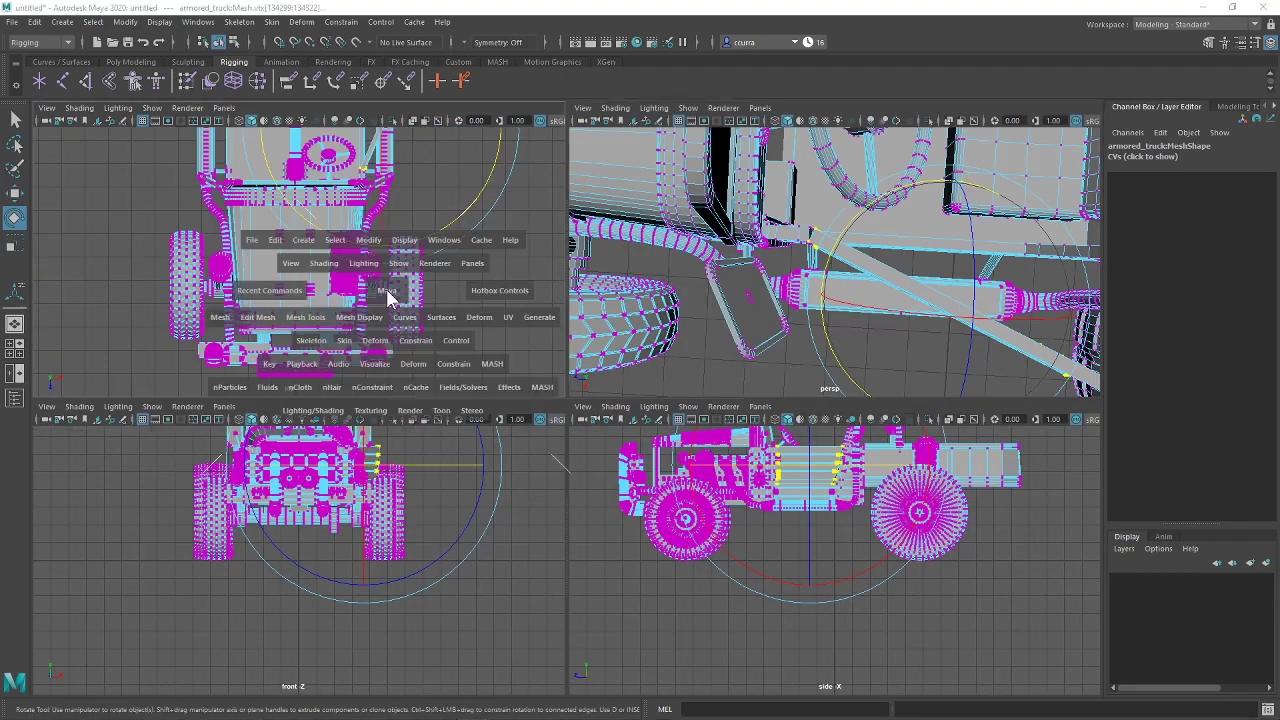
key("space")
middle_click_drag(604, 375, 477, 603, "alt")
right_click_drag(477, 603, 656, 560, "alt")
scroll(656, 560, "up", 4)
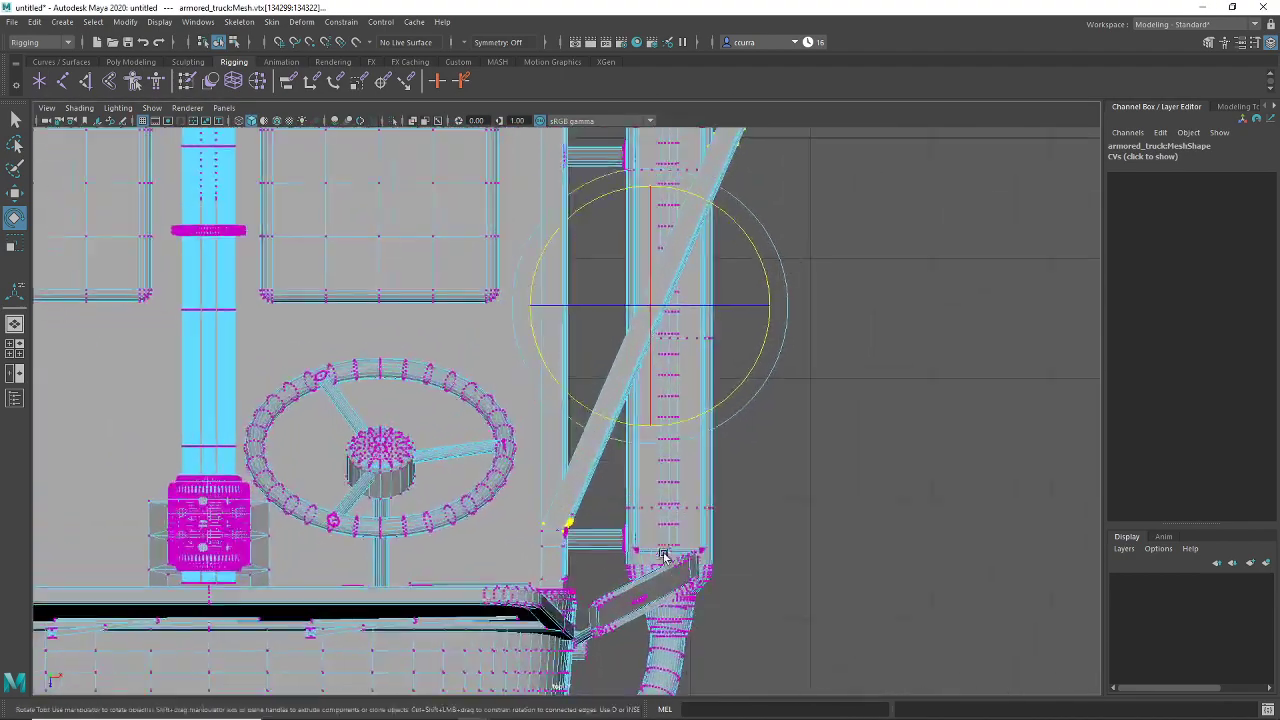
middle_click_drag(822, 473, 732, 545, "alt")
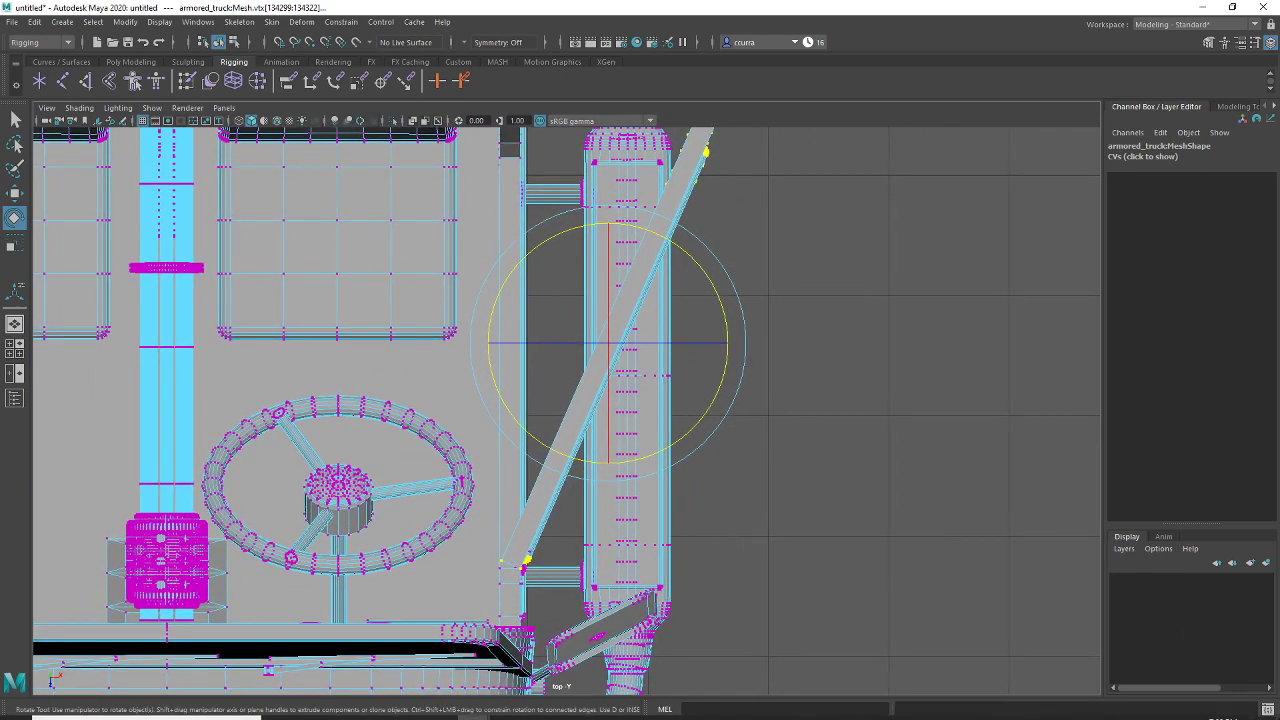
mouse_move(1277, 716)
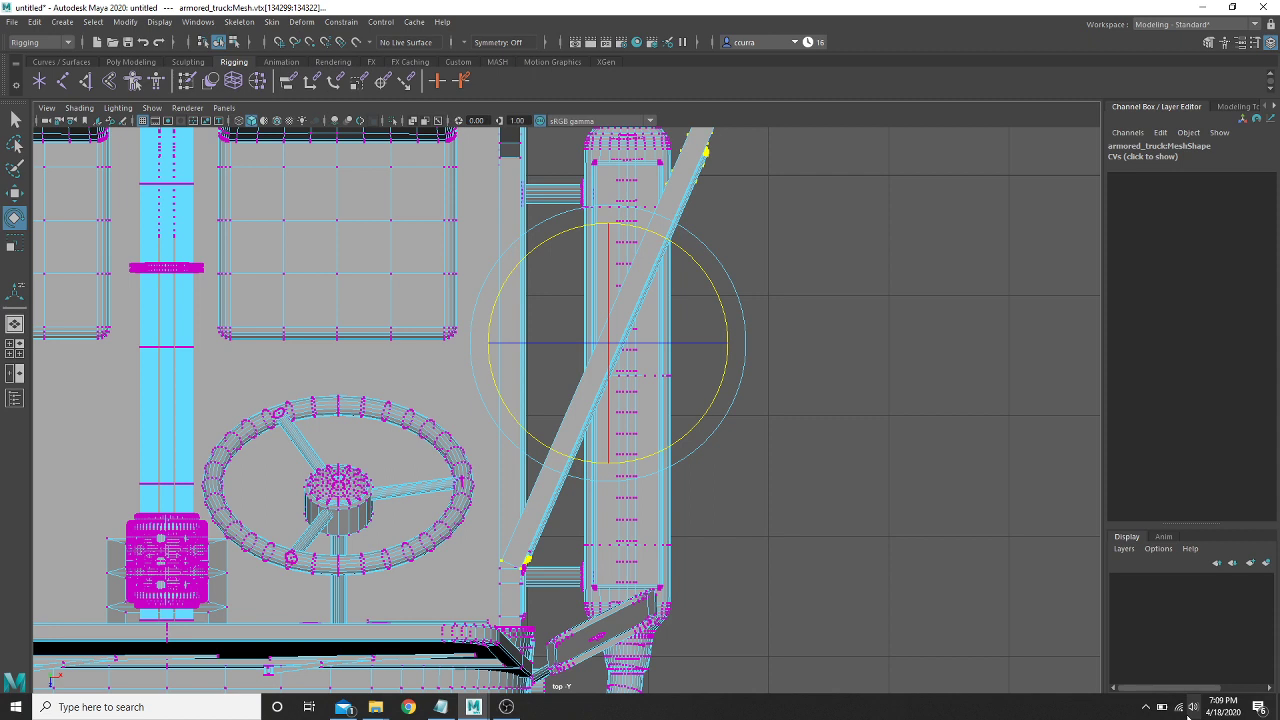
Step: Move the rotation pivot from the middle of the door to the front hinge in the top view
key("d")
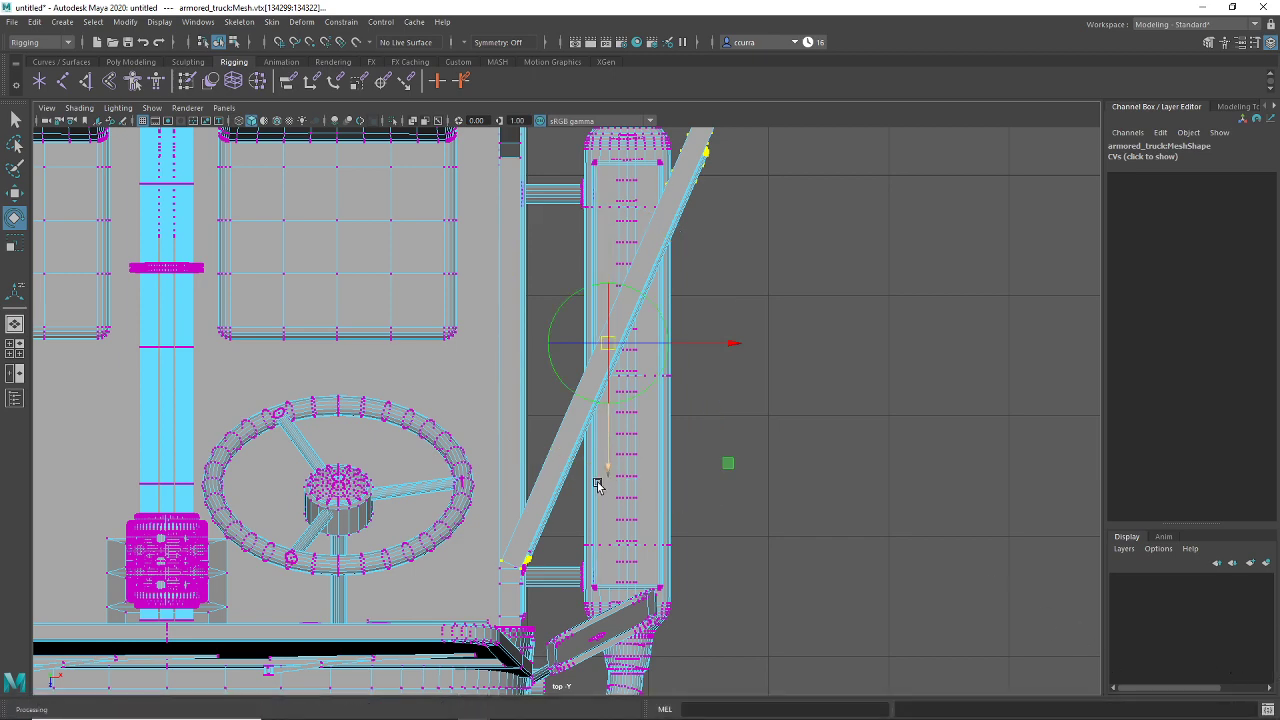
scroll(507, 570, "up", 2)
scroll(507, 570, "up", 1)
left_click(458, 664)
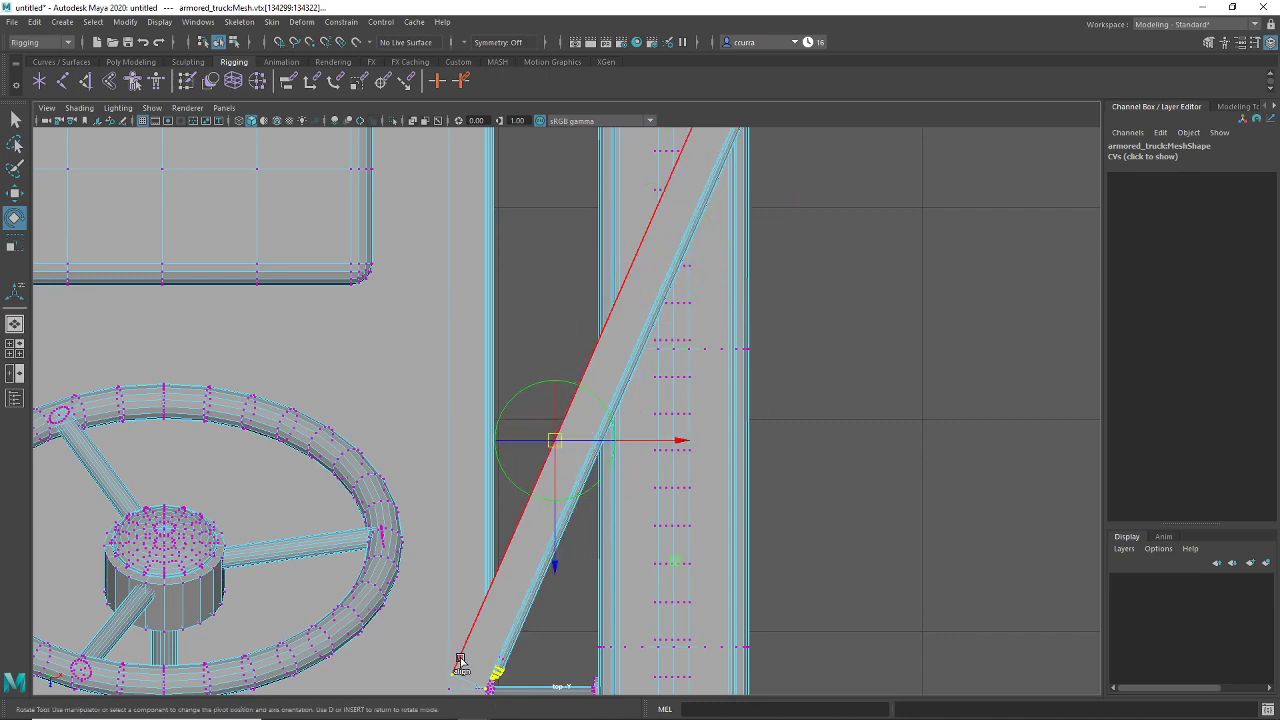
middle_click_drag(458, 664, 497, 423, "alt")
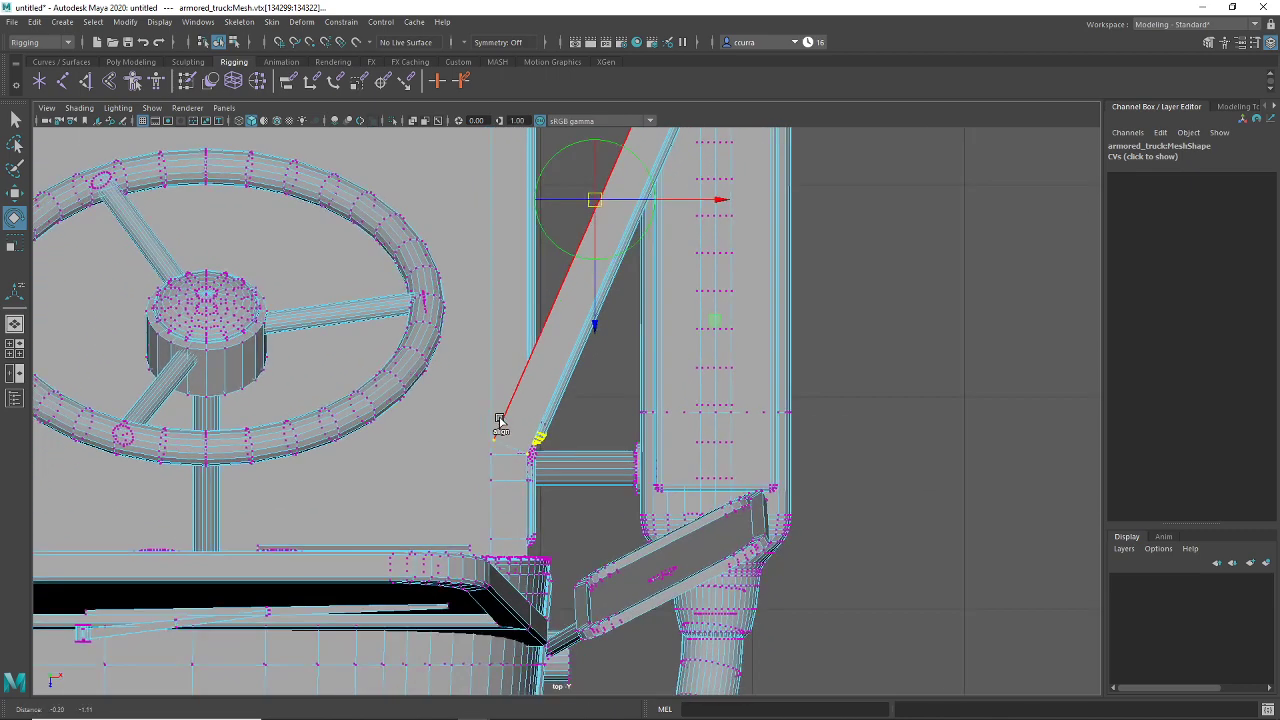
left_click_drag(595, 324, 597, 353)
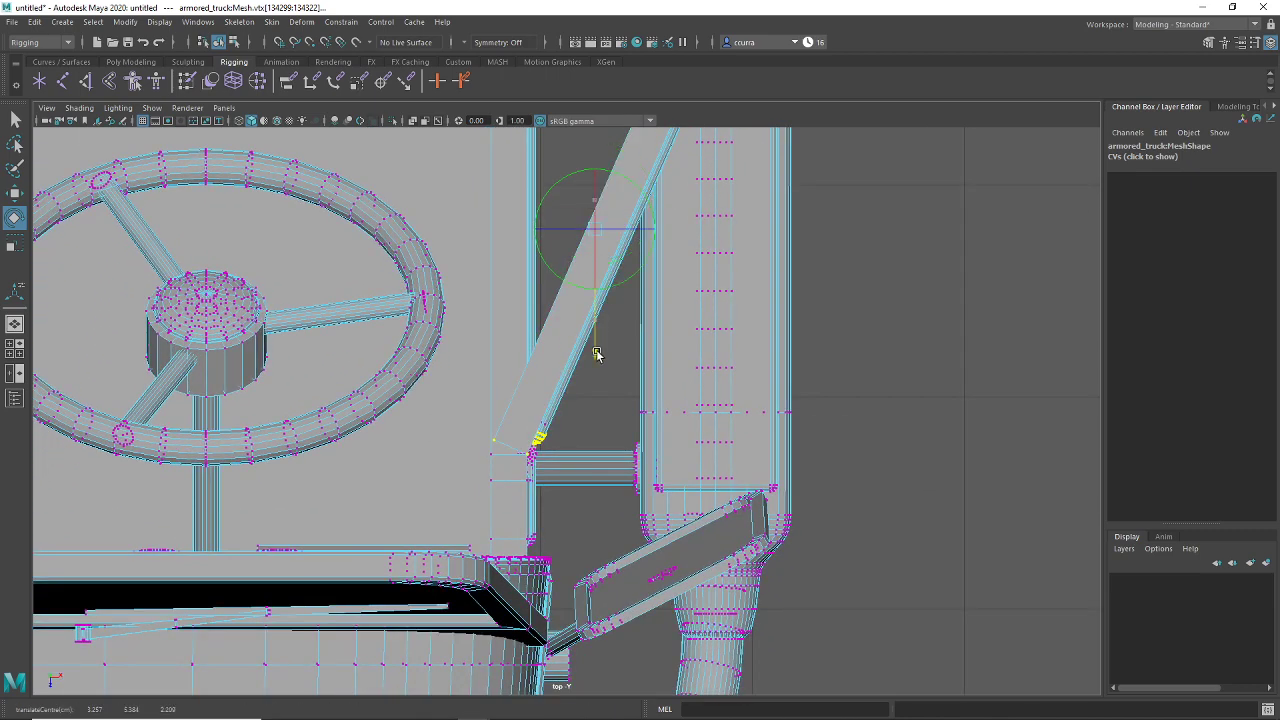
left_click(571, 351)
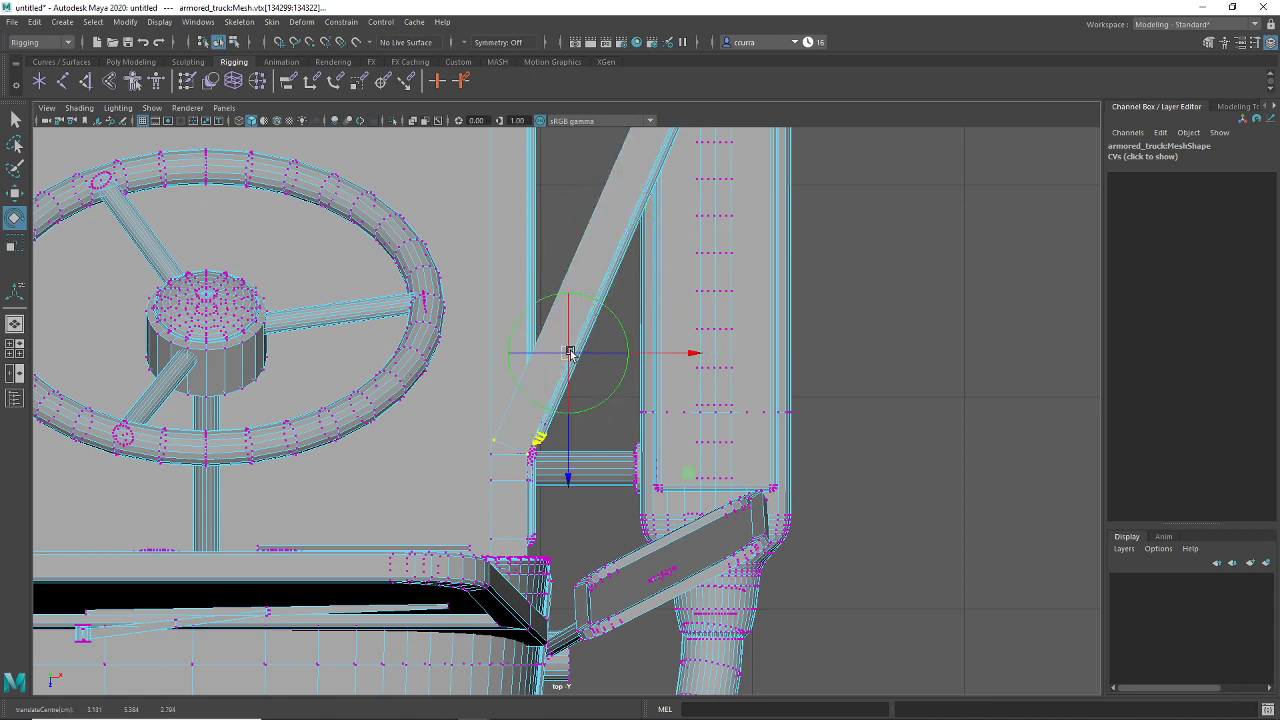
left_click_drag(571, 352, 538, 436)
key("ctrl+z")
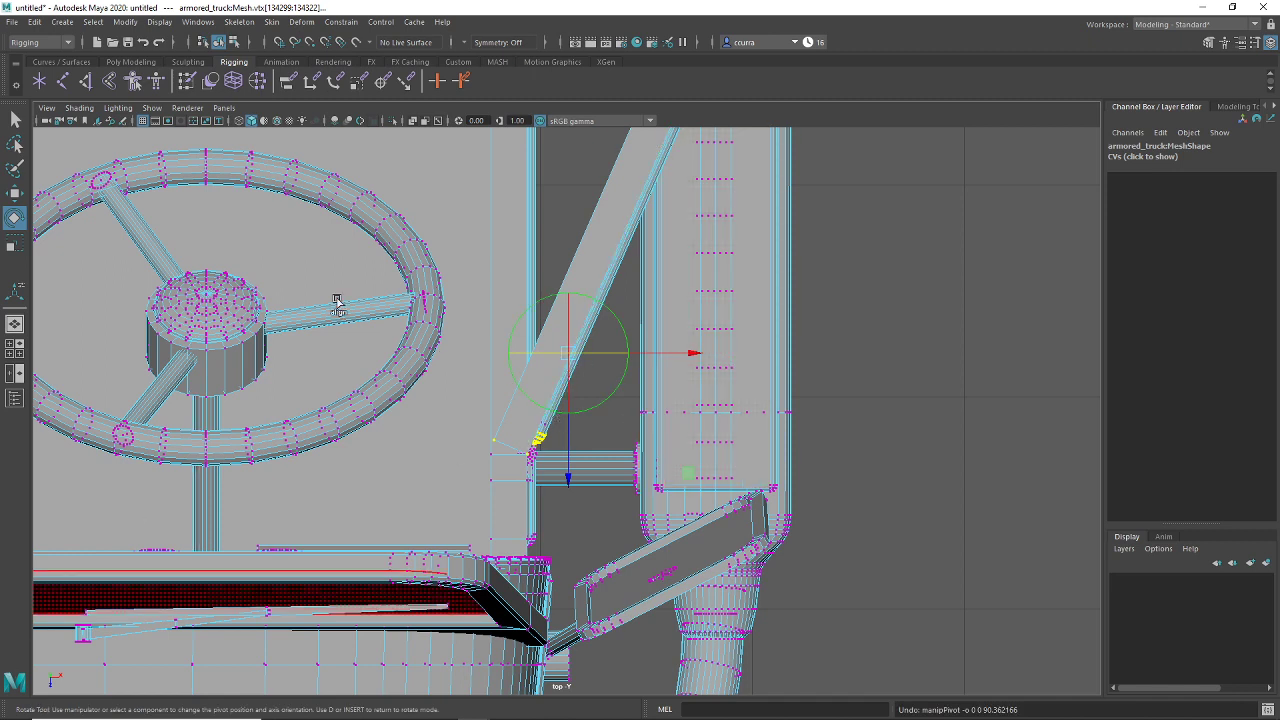
left_click_drag(568, 477, 561, 577)
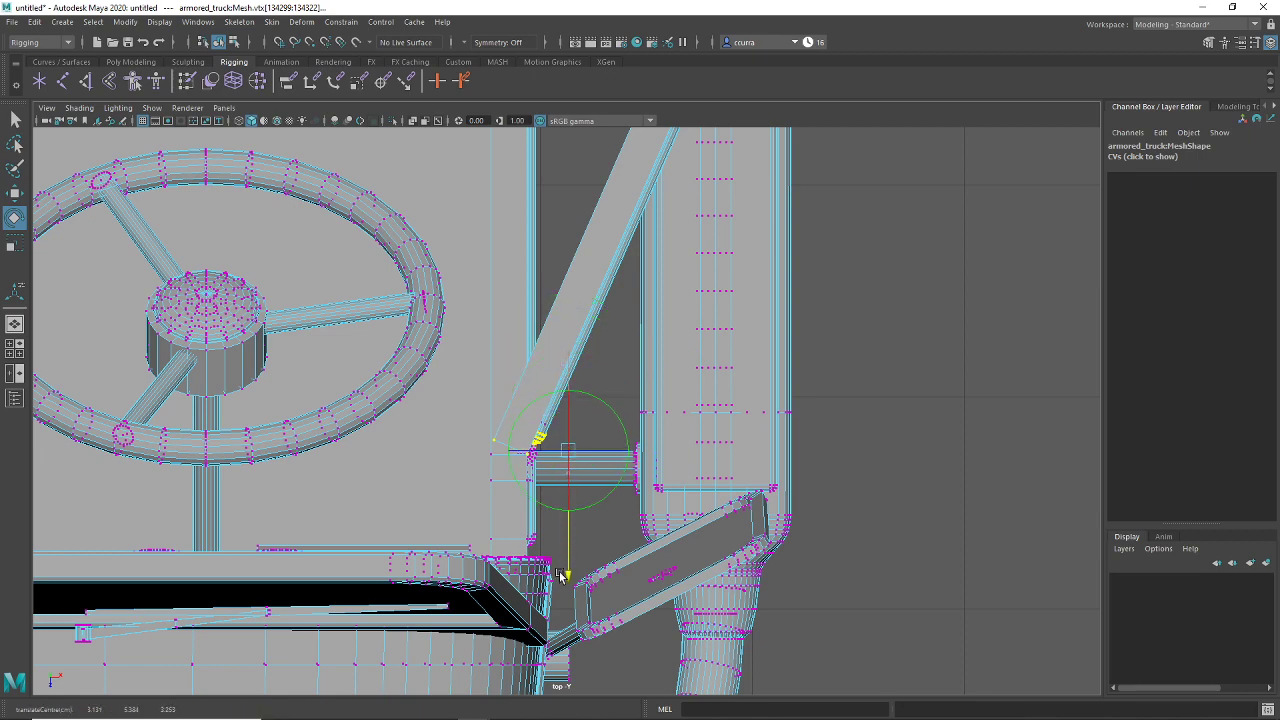
left_click_drag(696, 452, 651, 452)
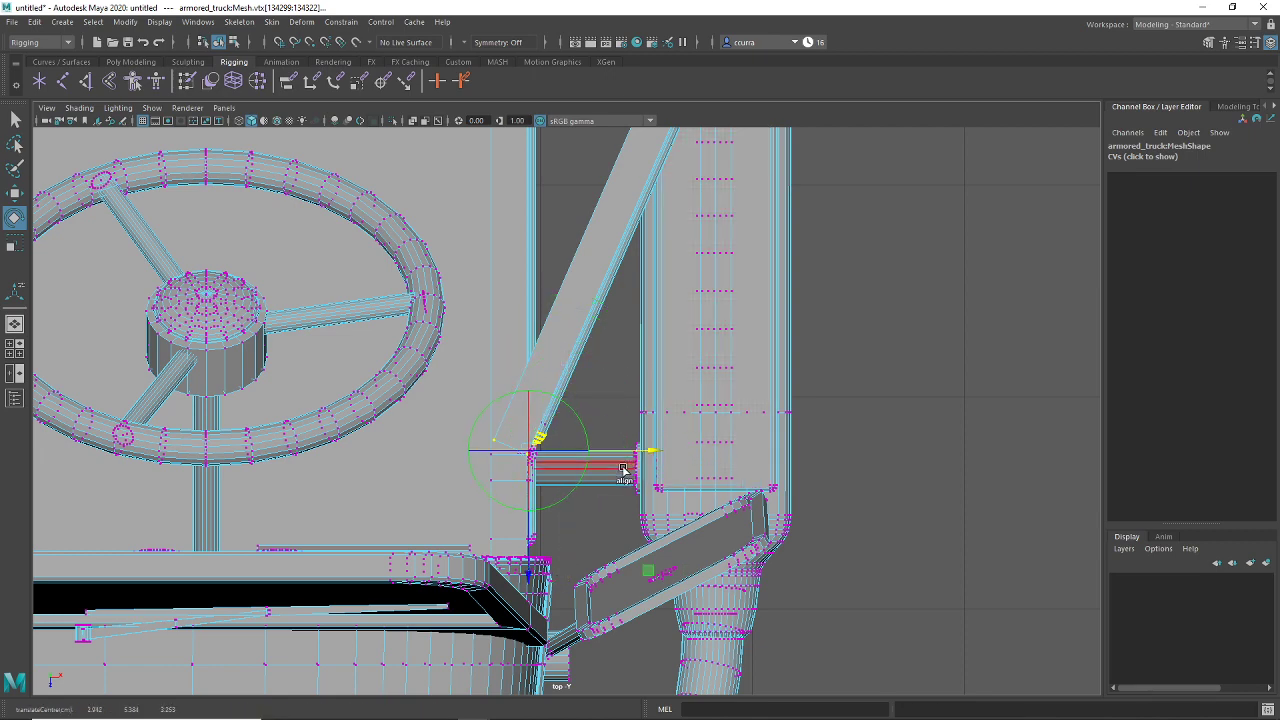
Step: Fine-tune the pivot onto the centre point of the round hinge and return to rotation mode
scroll(619, 477, "up", 5)
scroll(622, 472, "up", 1)
middle_click_drag(598, 485, 700, 268, "alt")
scroll(608, 383, "up", 5)
scroll(607, 383, "up", 3)
middle_click_drag(566, 318, 705, 330, "alt")
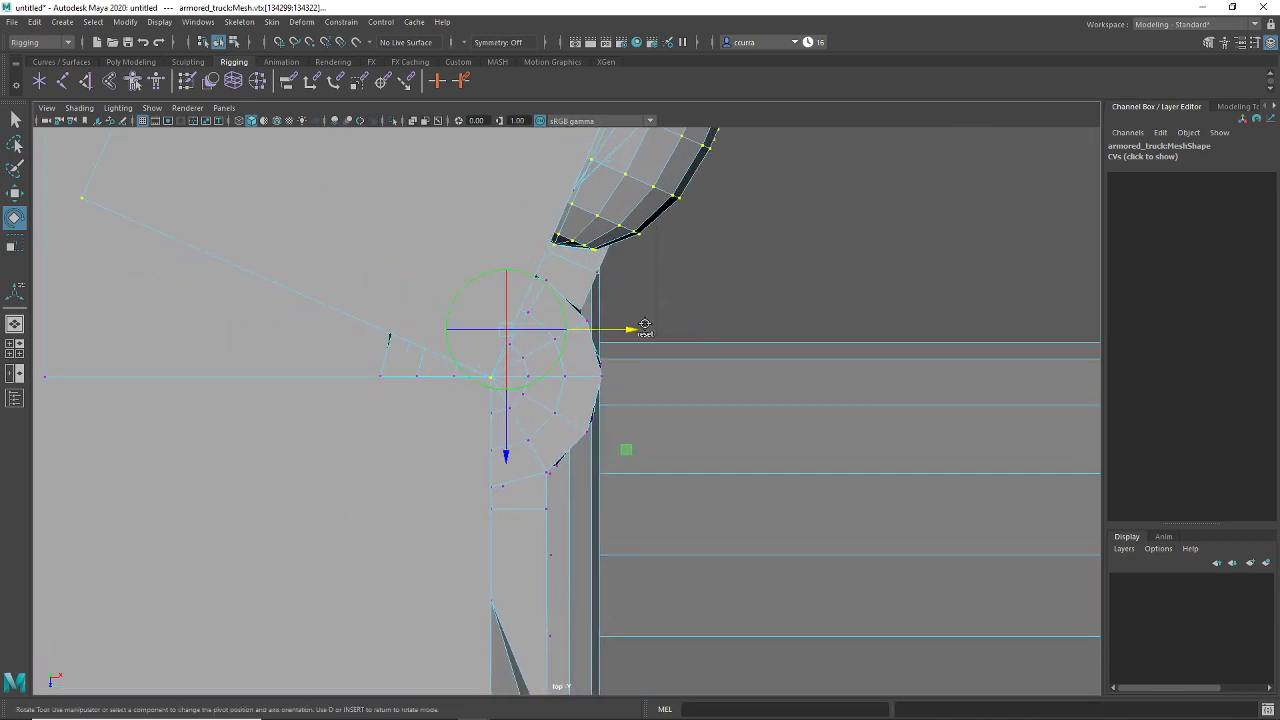
left_click_drag(502, 457, 503, 505)
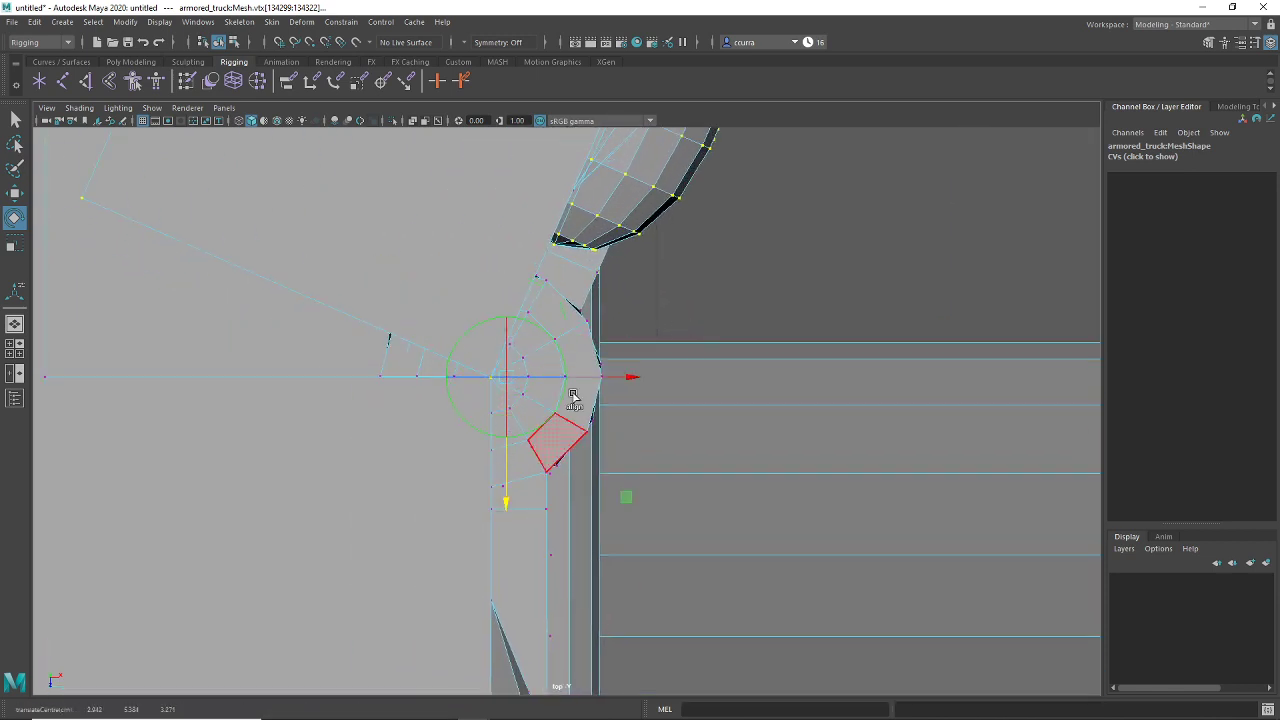
left_click_drag(629, 377, 611, 385)
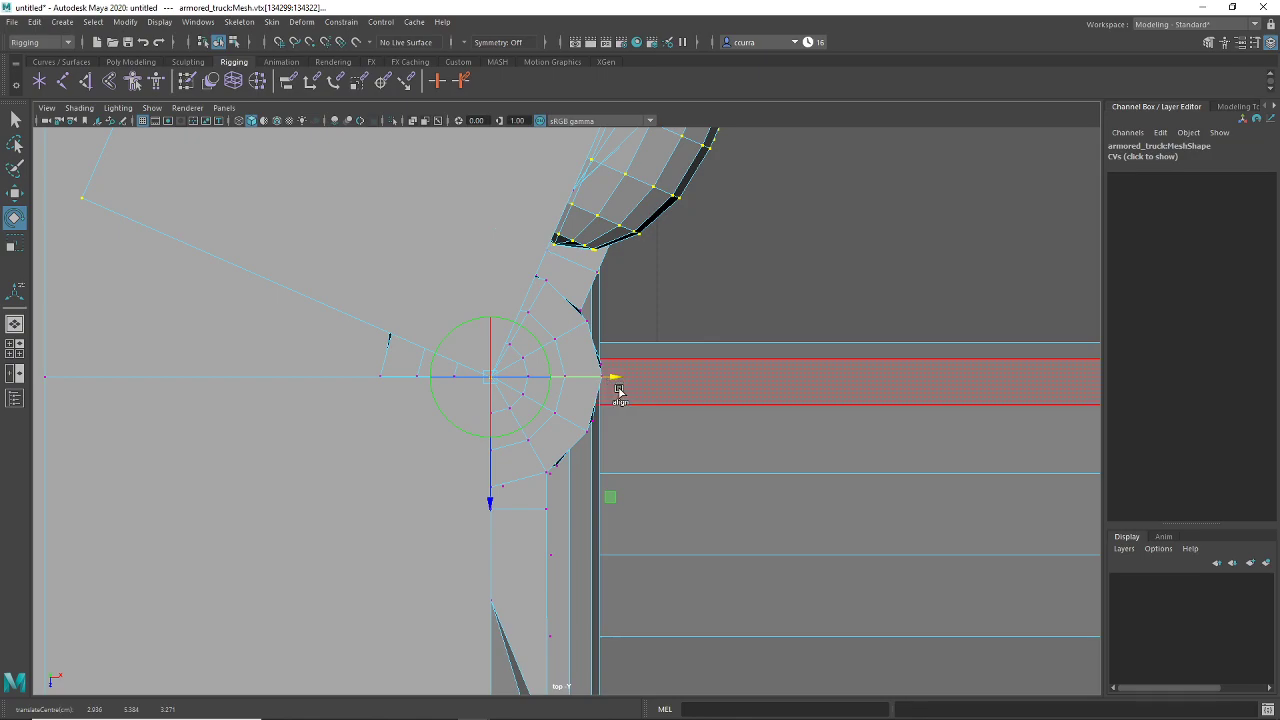
key("e")
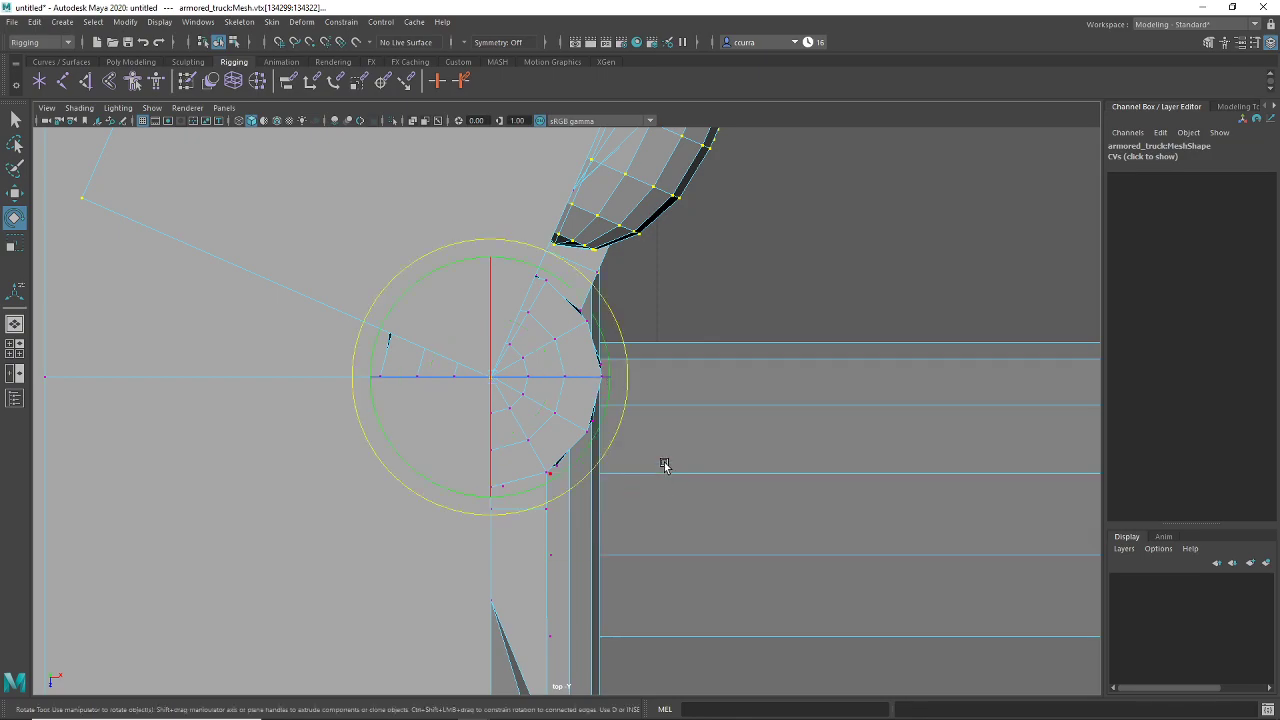
Step: Rotate the selected door vertices about 23.6° around the hinge pivot until the door lies parallel to the truck's side
scroll(665, 465, "down", 5)
scroll(670, 460, "up", 4)
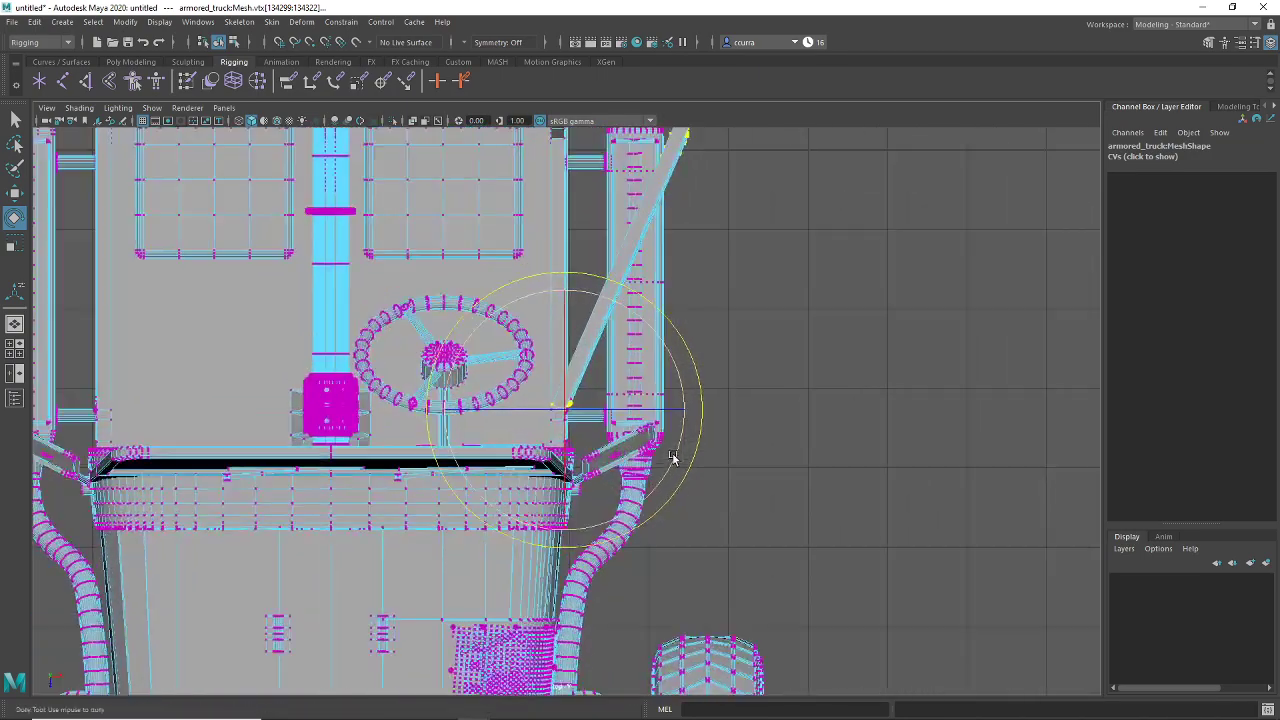
scroll(672, 457, "up", 1)
middle_click_drag(862, 321, 815, 472, "alt")
left_click_drag(617, 493, 588, 450)
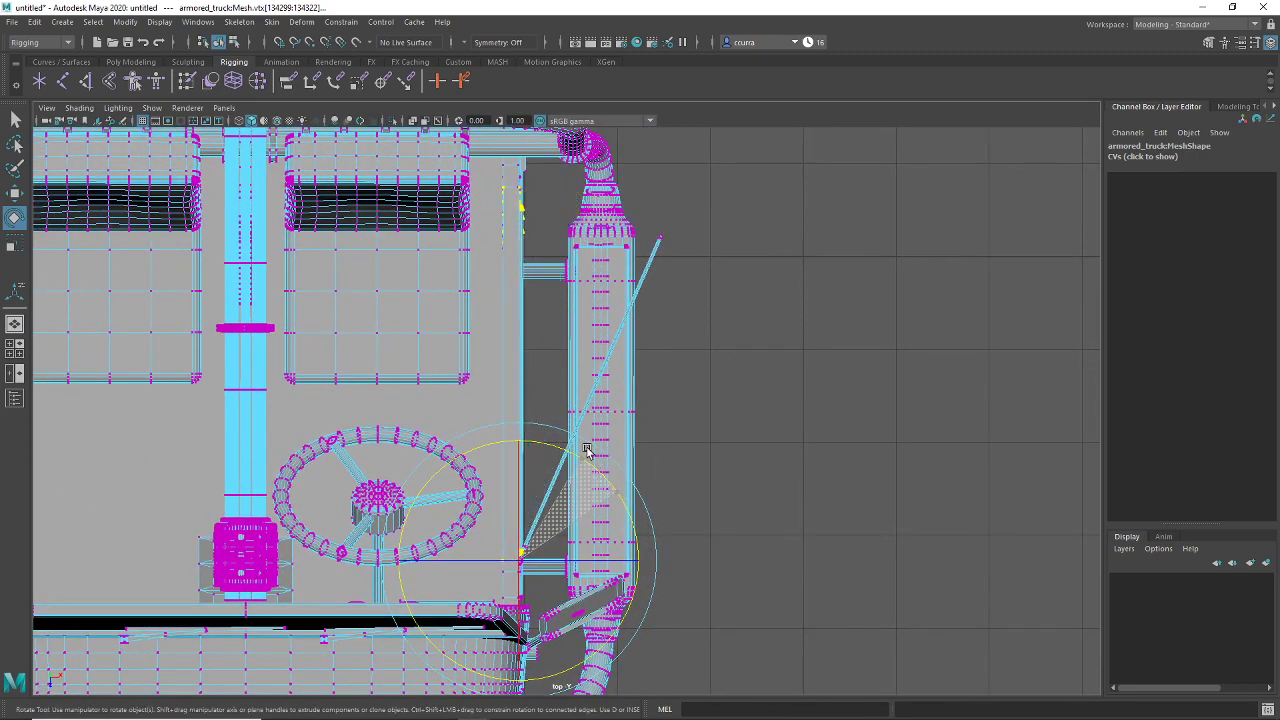
Step: Clear the selection to check the rotated door in the perspective view, and undo the deselection and door rotation
left_click(760, 385)
key("space")
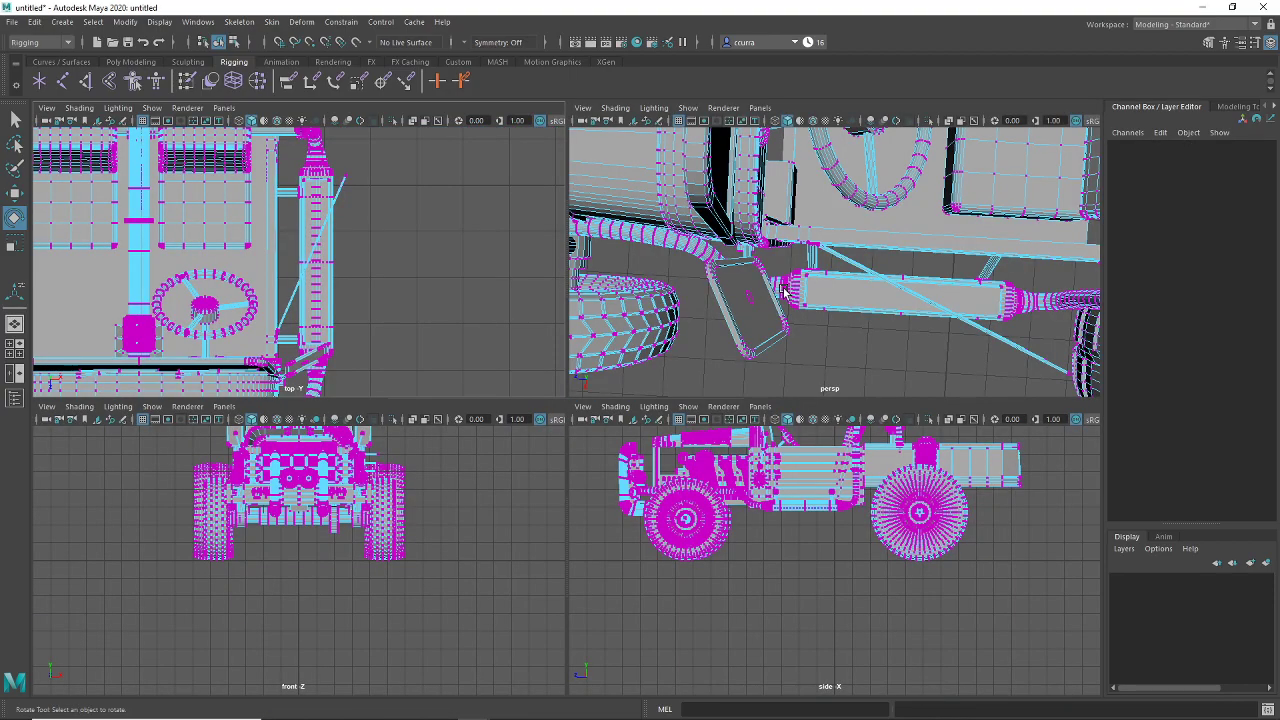
key("space")
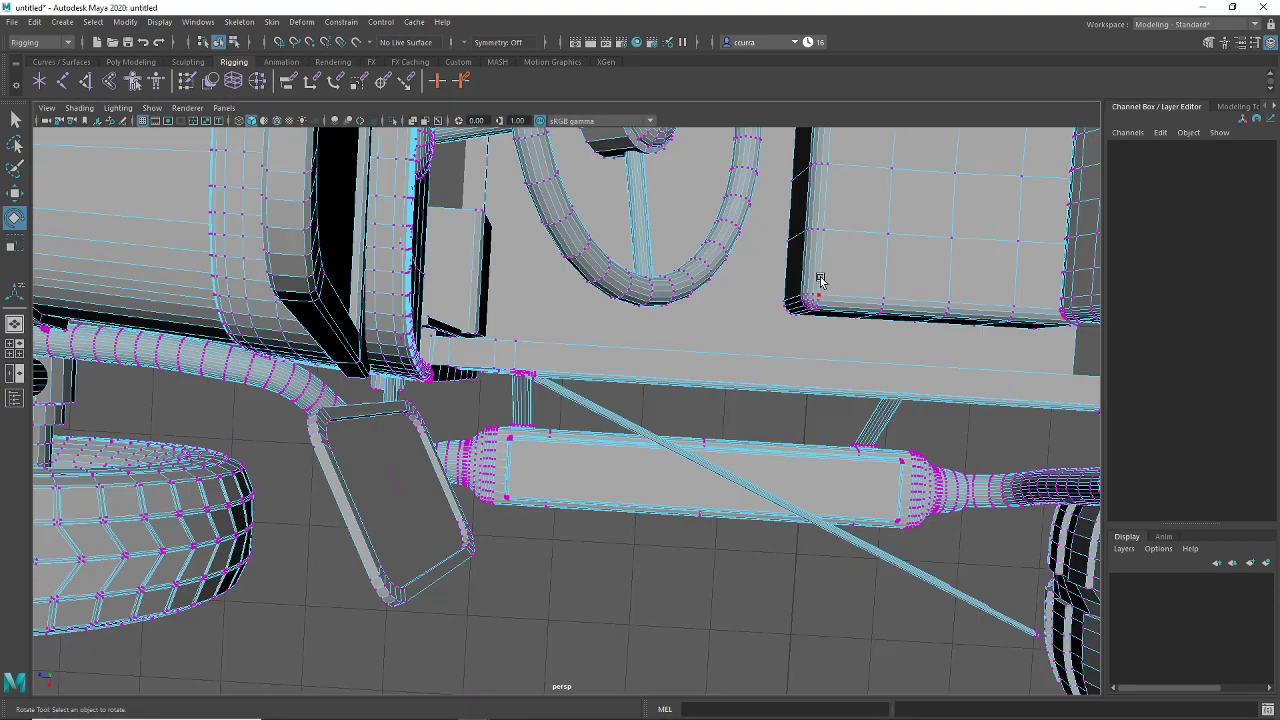
mouse_move(848, 279)
left_mouse_down("alt")
mouse_move(766, 320)
mouse_move(731, 271)
mouse_move(778, 290)
mouse_move(863, 286)
mouse_move(791, 277)
mouse_move(809, 260)
mouse_move(812, 302)
mouse_move(895, 266)
mouse_move(869, 271)
left_mouse_up("alt")
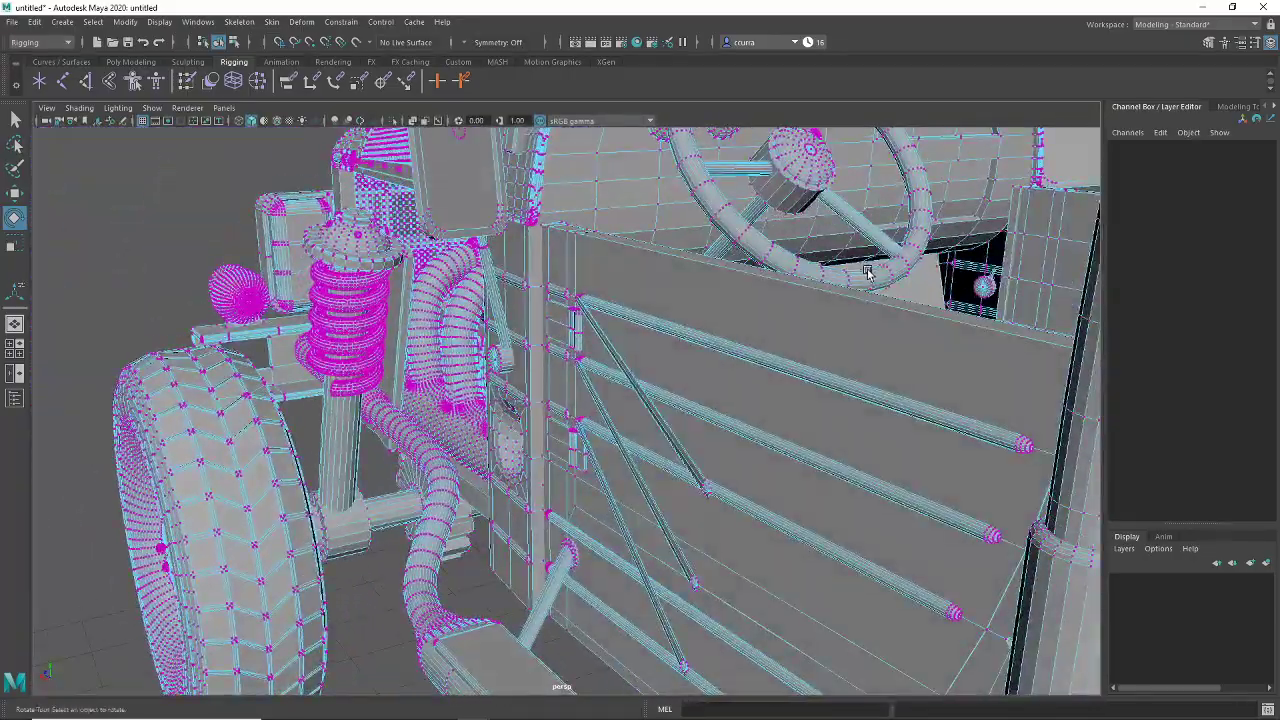
key("ctrl+z")
key("ctrl+z")
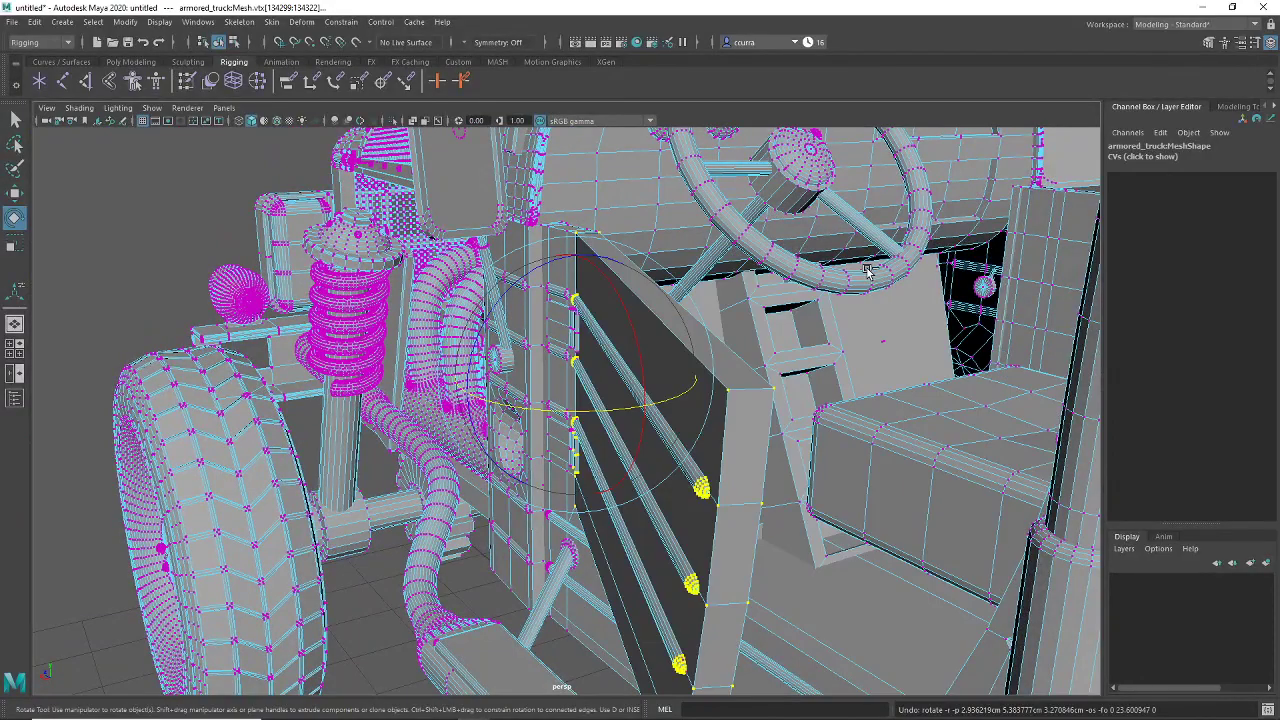
Step: Examine the ends of the open door's bars for vertices missing from the selection
mouse_move(841, 446)
left_mouse_down("alt")
mouse_move(883, 440)
mouse_move(850, 445)
left_mouse_up("alt")
middle_click_drag(843, 445, 767, 441, "alt")
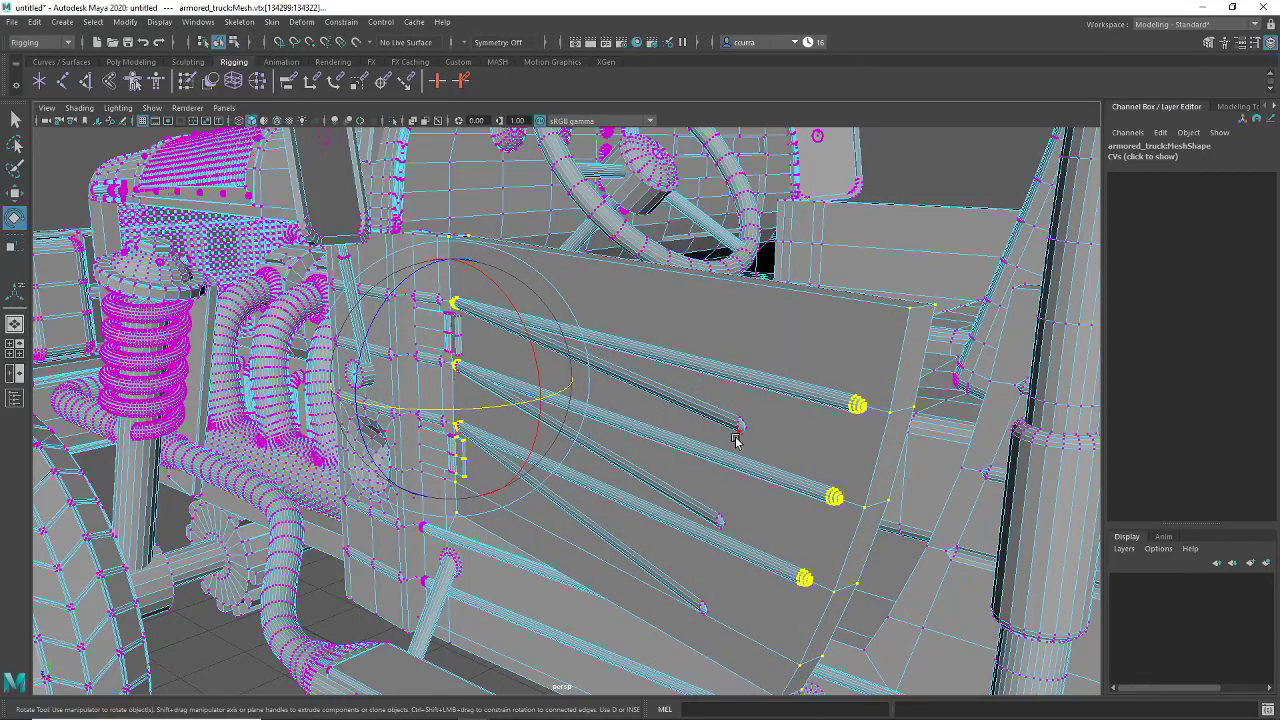
right_click_drag(736, 440, 823, 449, "alt")
middle_click_drag(823, 449, 675, 432, "alt")
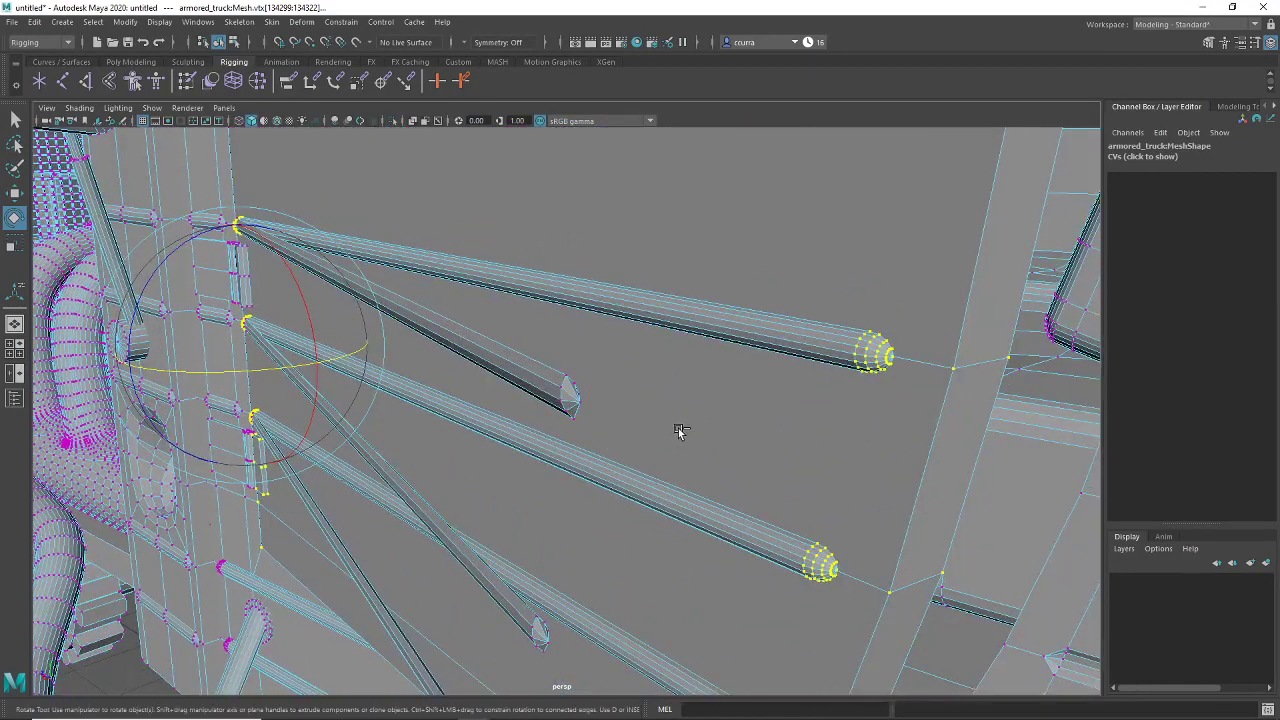
left_click_drag(680, 431, 568, 432, "alt")
scroll(568, 432, "up", 5)
scroll(568, 432, "down", 2)
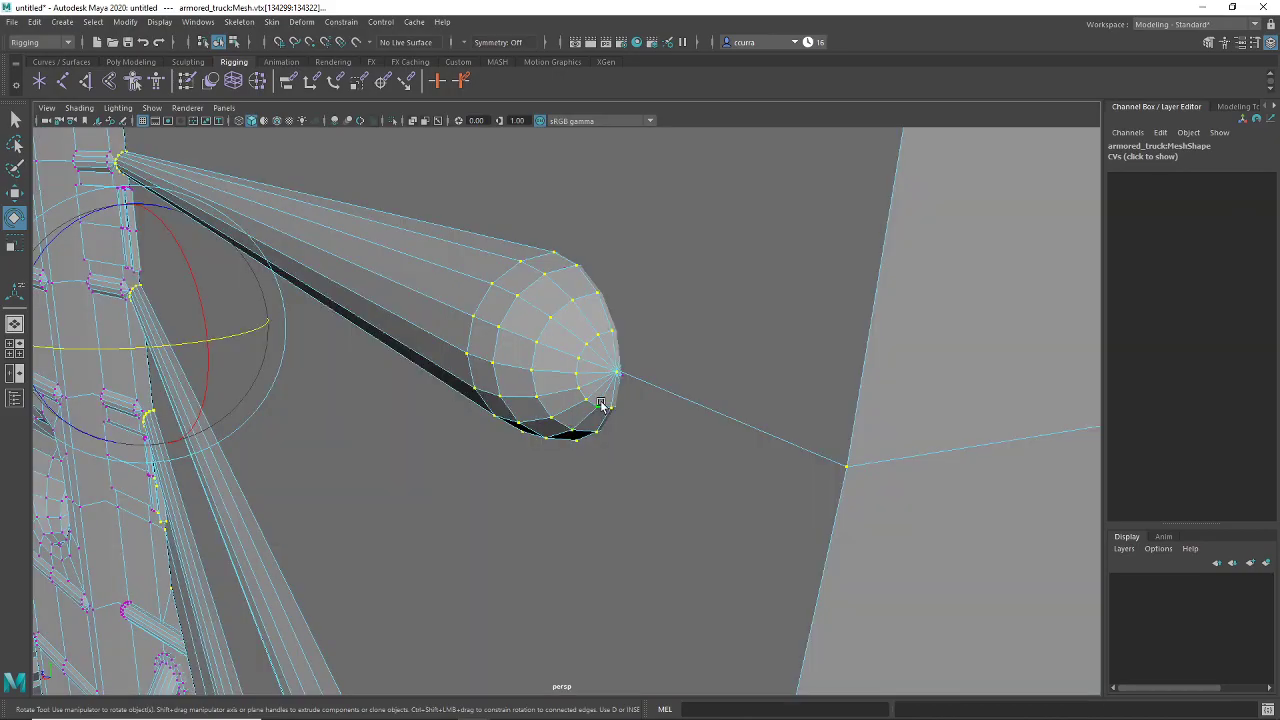
Step: Switch the perspective view to wireframe display and frame the rounded ends of the three door bars
key("4")
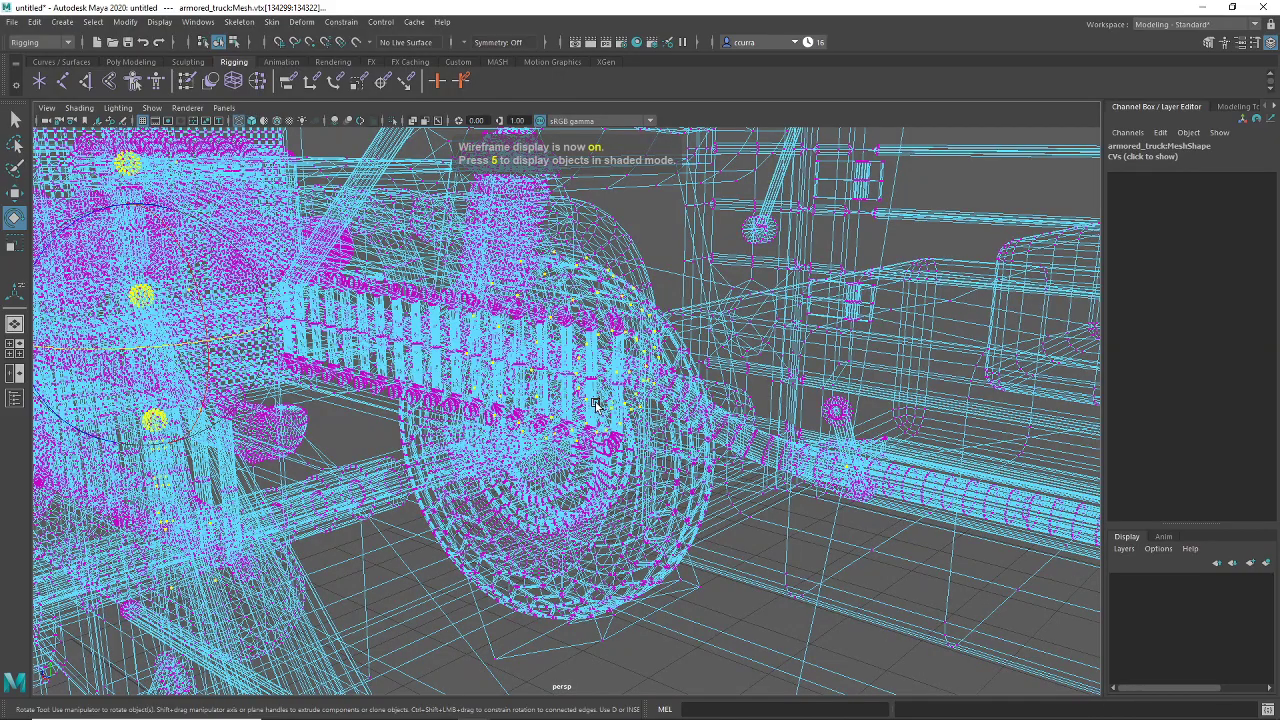
left_click_drag(595, 404, 835, 412, "alt")
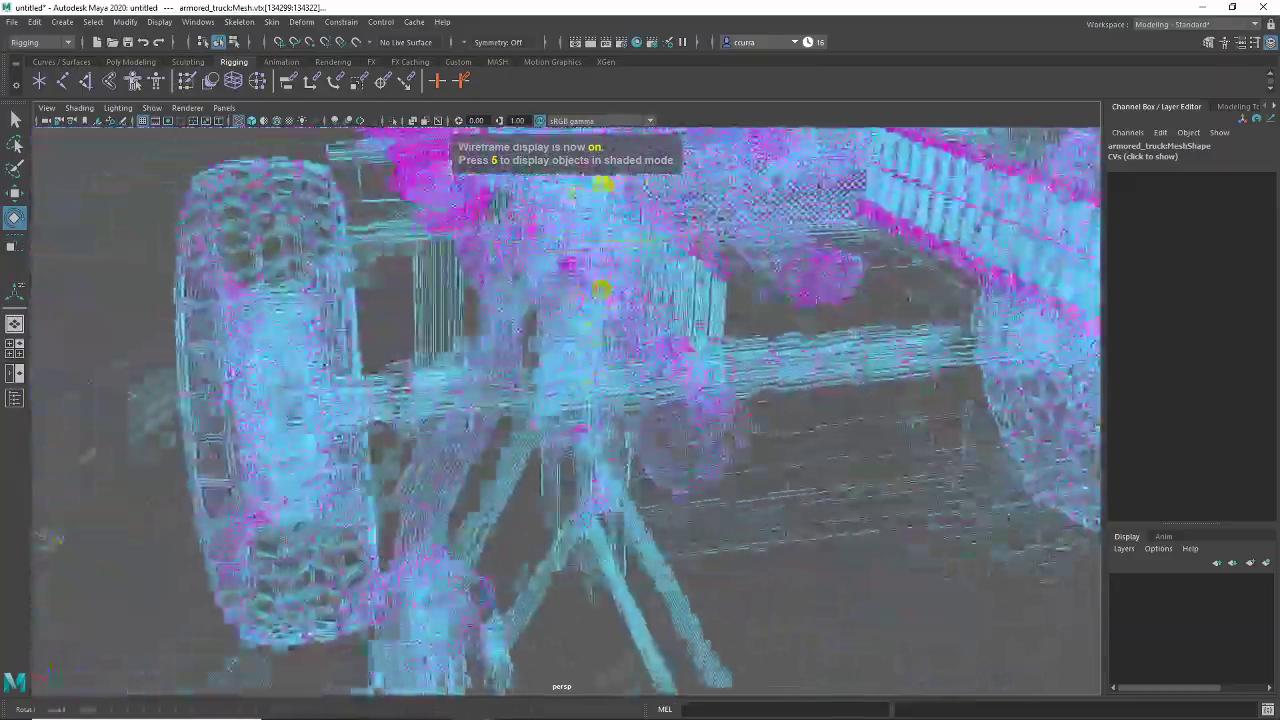
left_click_drag(625, 350, 405, 347, "alt")
scroll(388, 473, "up", 1)
scroll(371, 475, "down", 1)
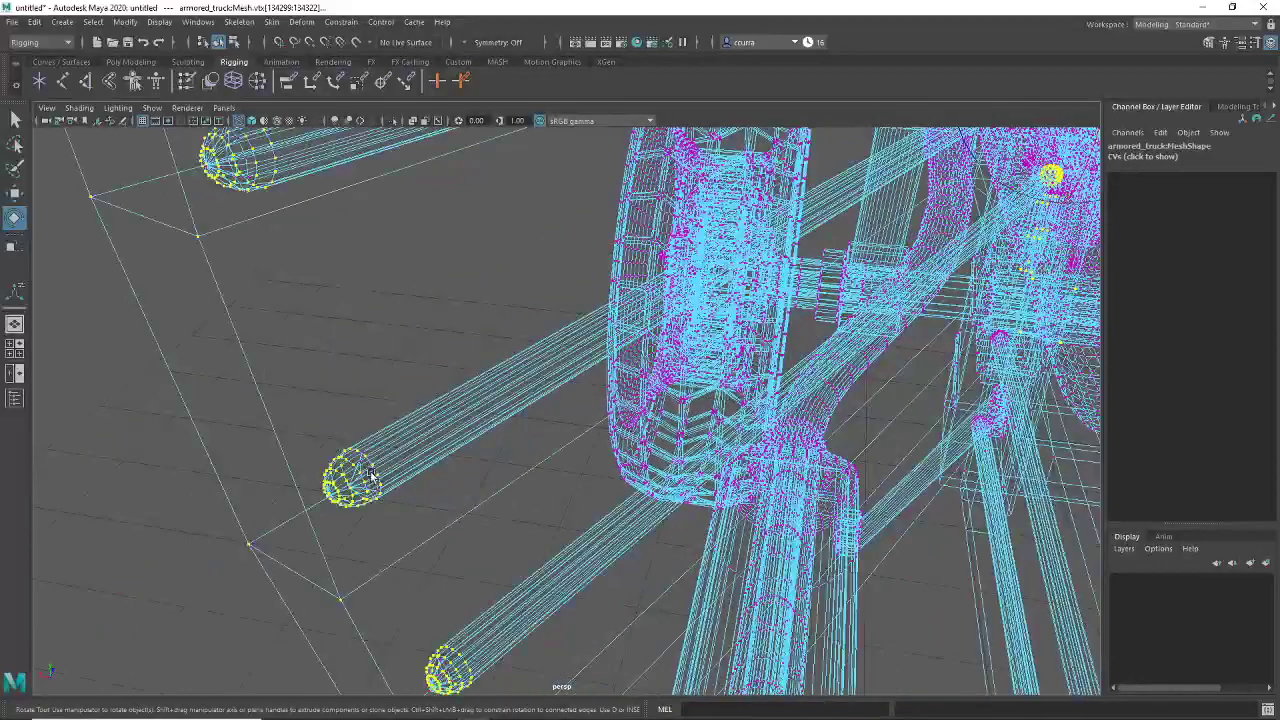
scroll(393, 459, "down", 1)
left_click_drag(400, 443, 405, 376, "alt")
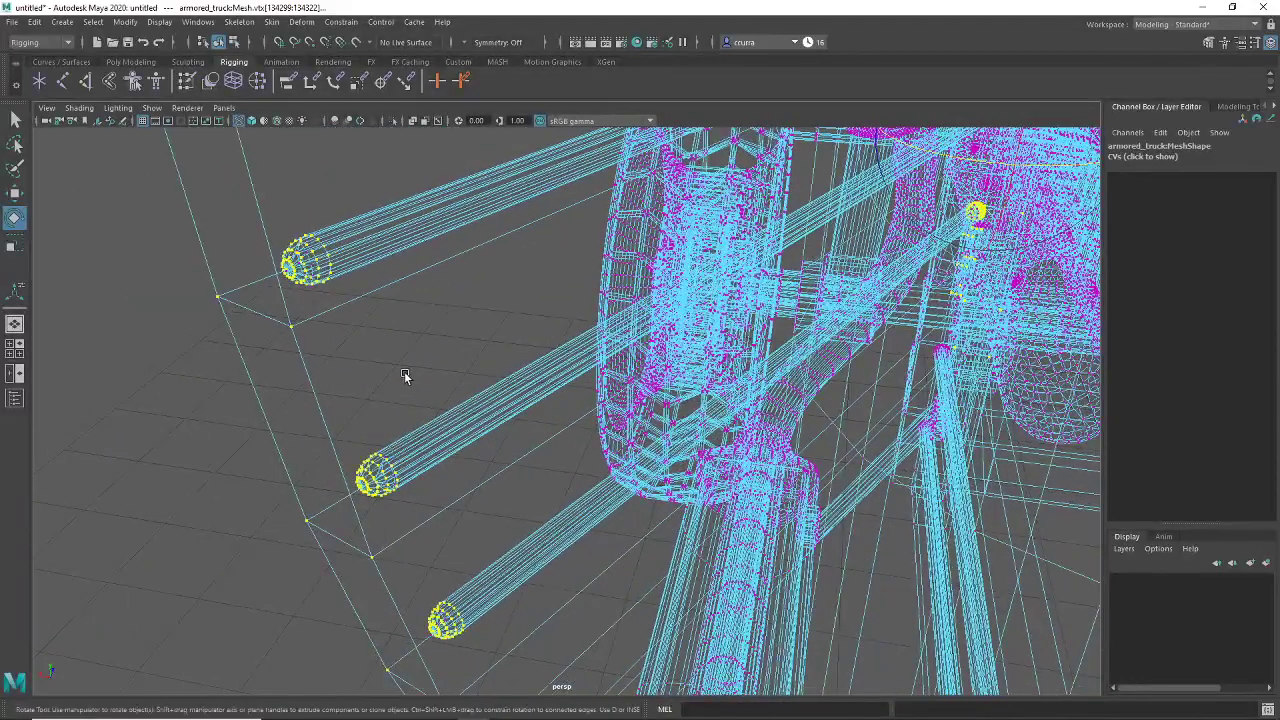
left_click_drag(345, 219, 285, 308, "ctrl")
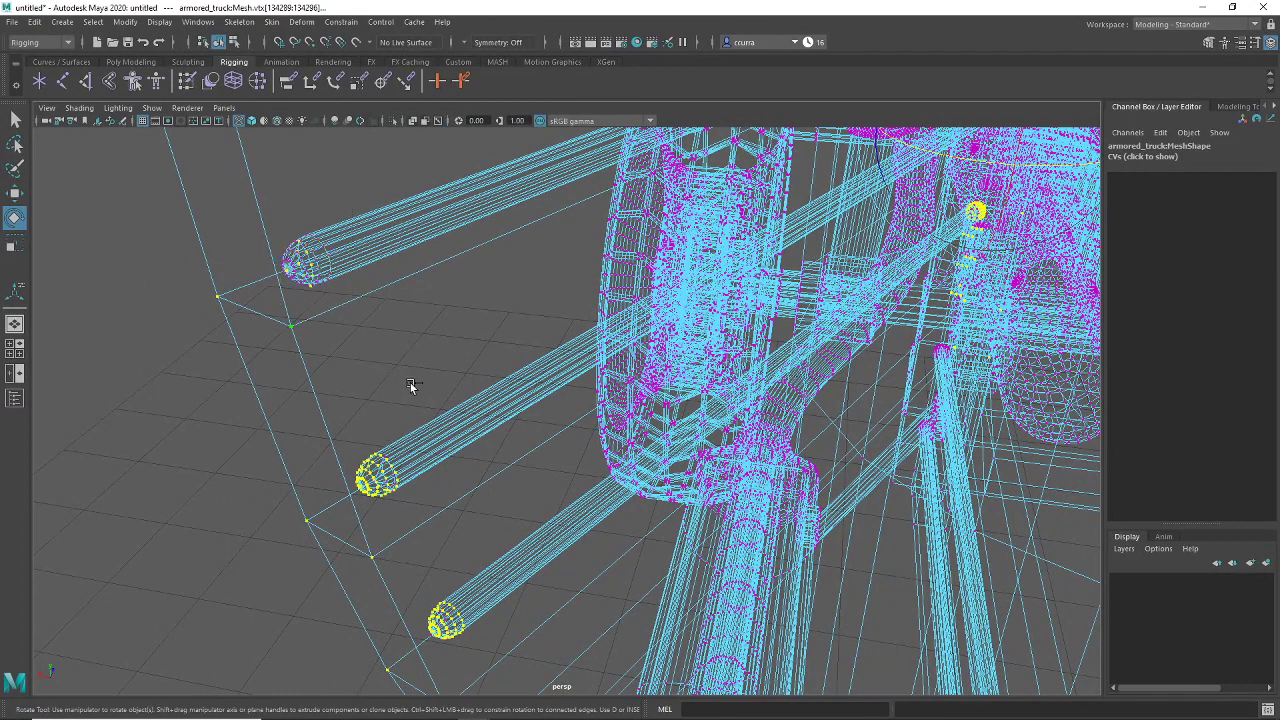
left_click_drag(418, 382, 368, 462, "ctrl")
left_click_drag(493, 580, 395, 648, "ctrl")
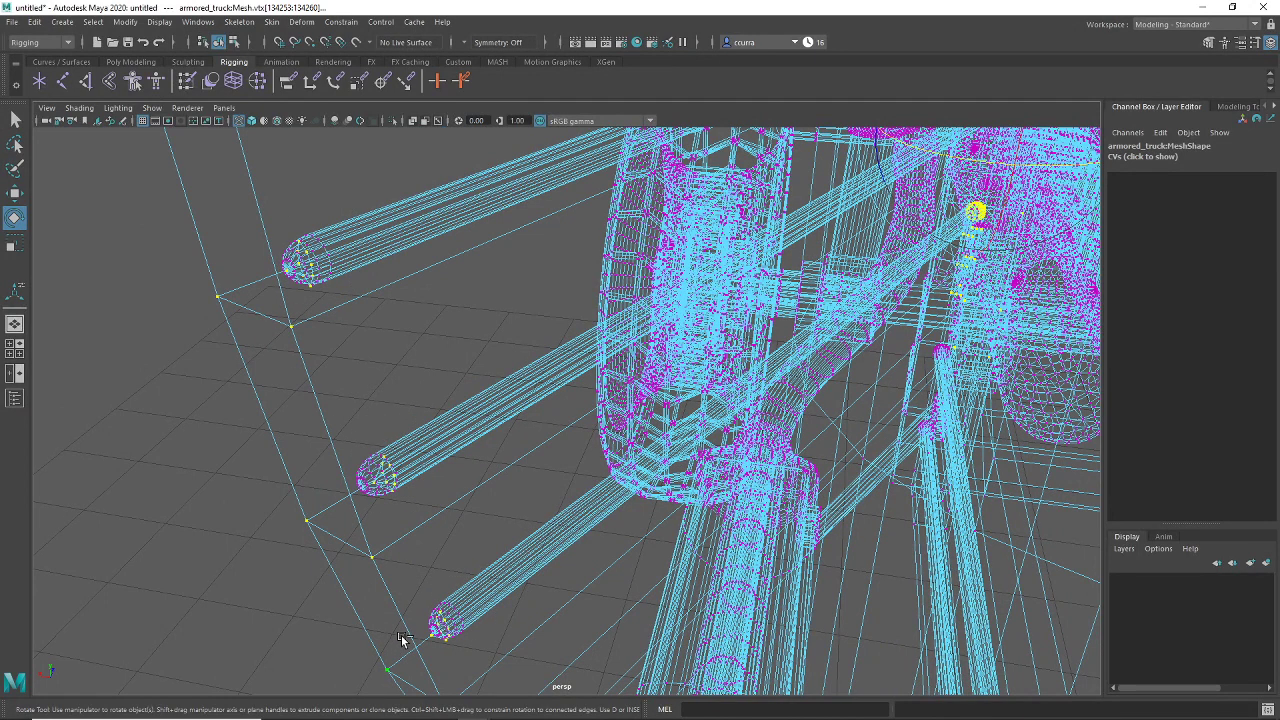
key("ctrl+z")
key("ctrl+z")
key("ctrl+z")
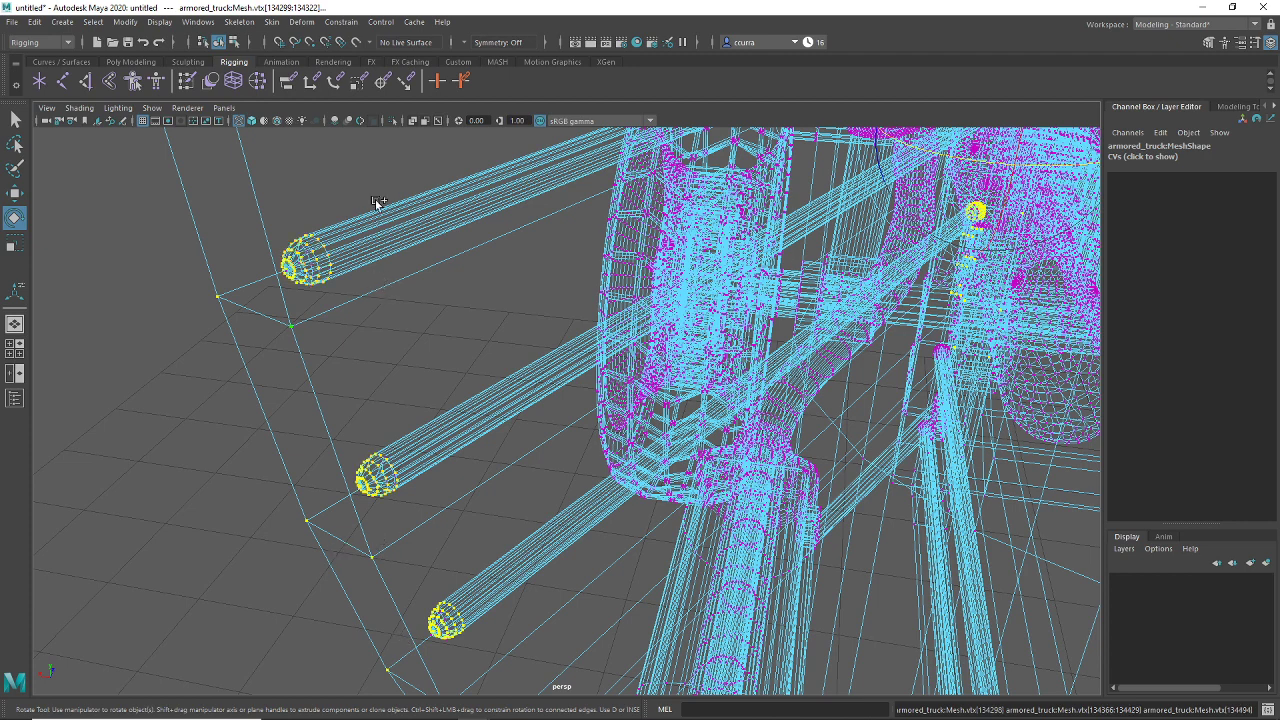
Step: Add the missing vertices at the three door bar ends to the selection and grow it to include the adjoining bar vertices
left_click_drag(375, 202, 187, 370, "ctrl+shift")
left_click_drag(412, 414, 308, 530, "ctrl+shift")
left_click_drag(491, 564, 400, 660, "ctrl+shift")
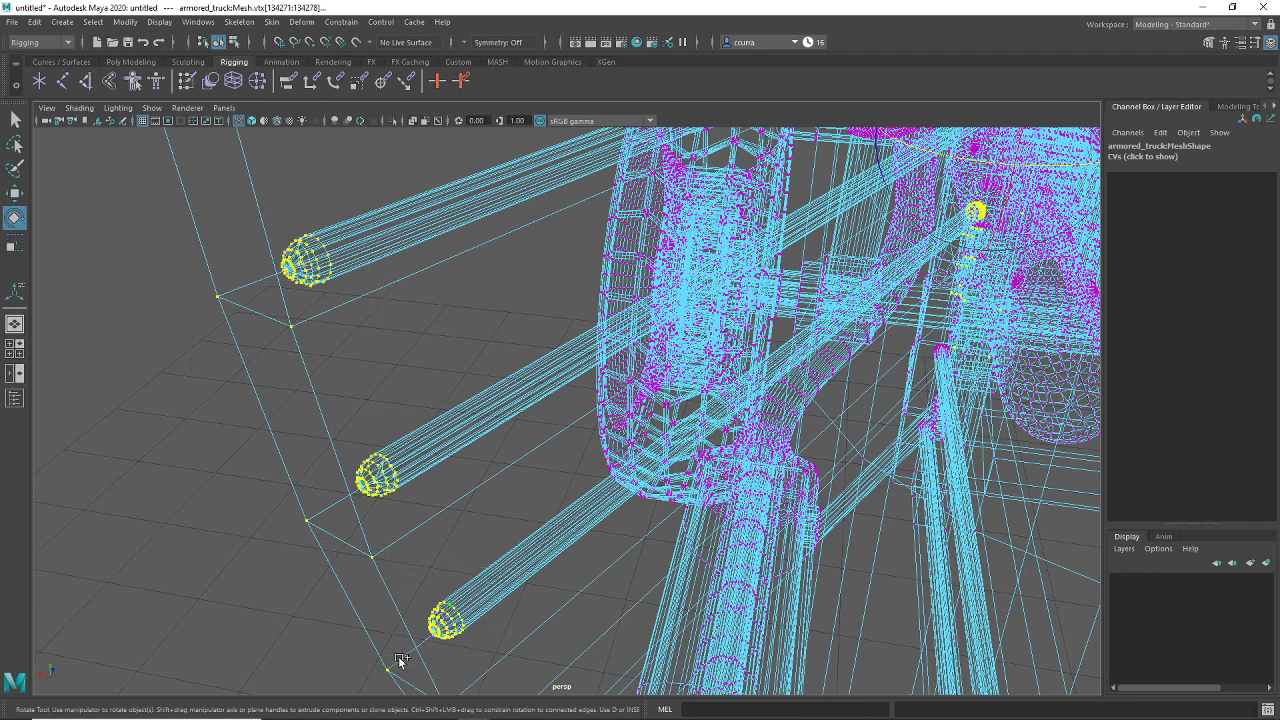
key("shift+period")
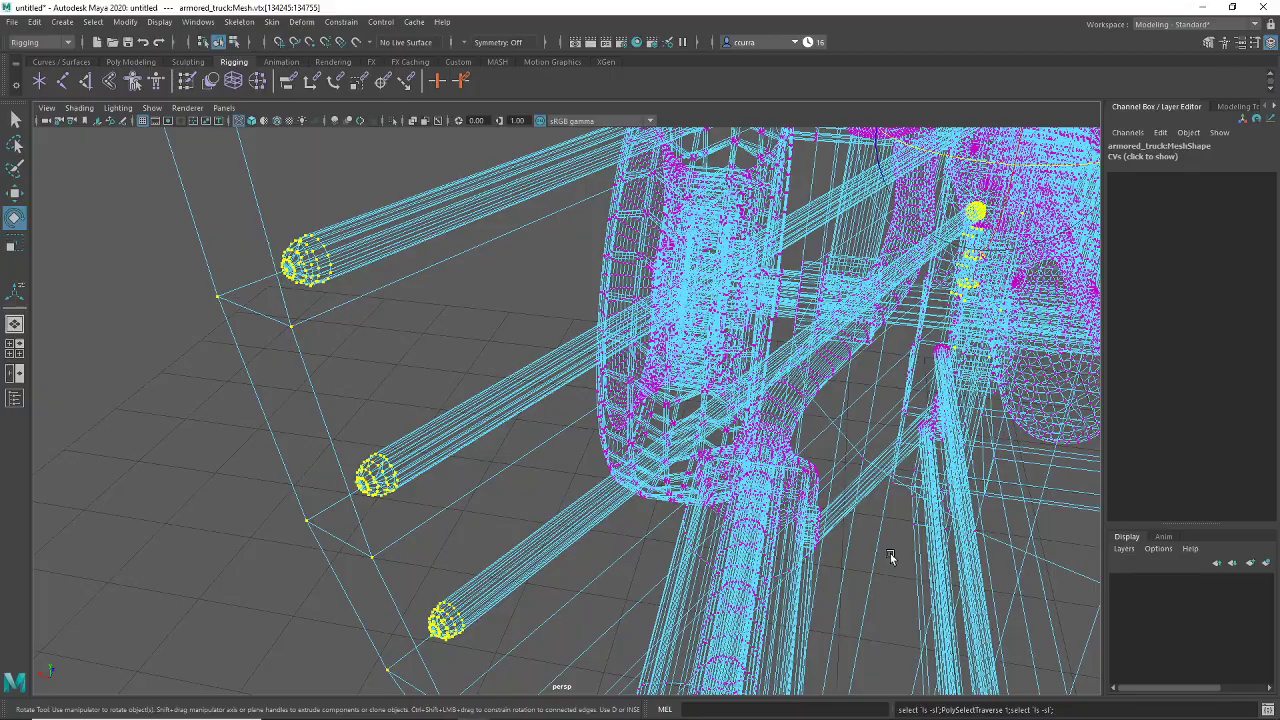
Step: Rotate the completed door selection around the hinge pivot in the top view until the door lies parallel to the truck's side
scroll(524, 420, "down", 5)
left_click_drag(471, 420, 614, 494, "alt")
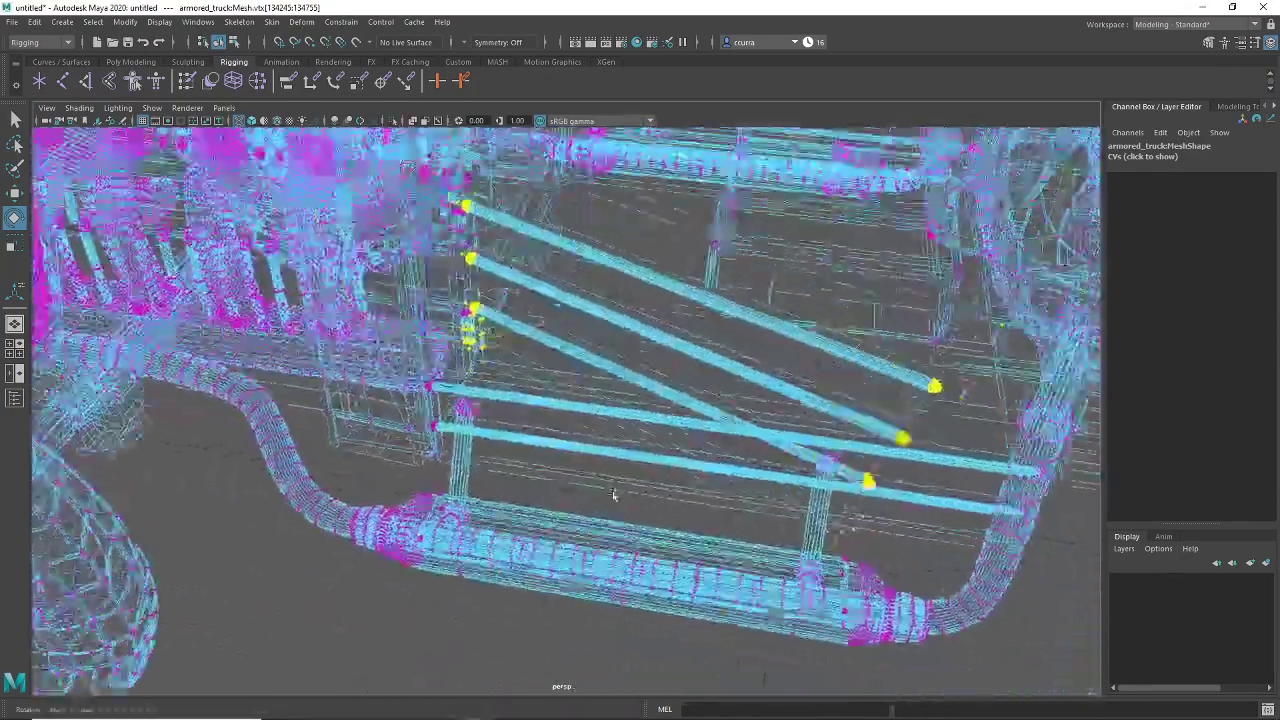
middle_click_drag(614, 494, 668, 532, "alt")
key("space")
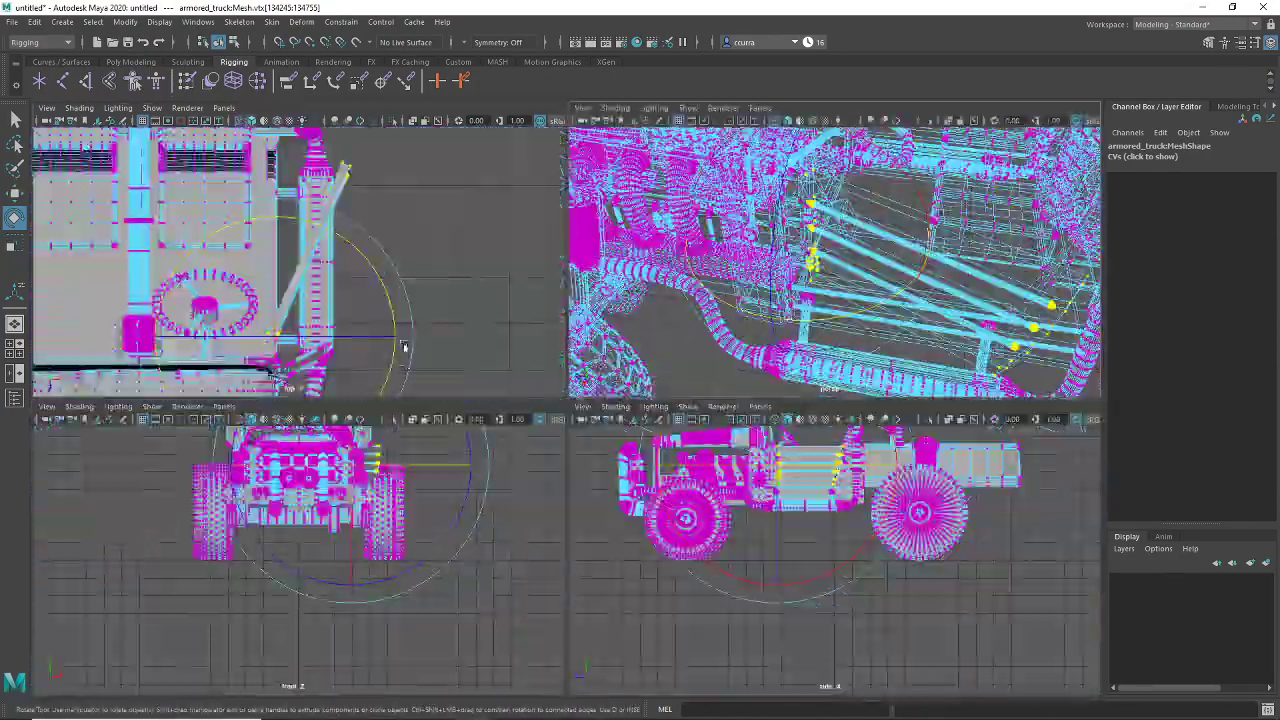
key("space")
scroll(575, 450, "up", 1)
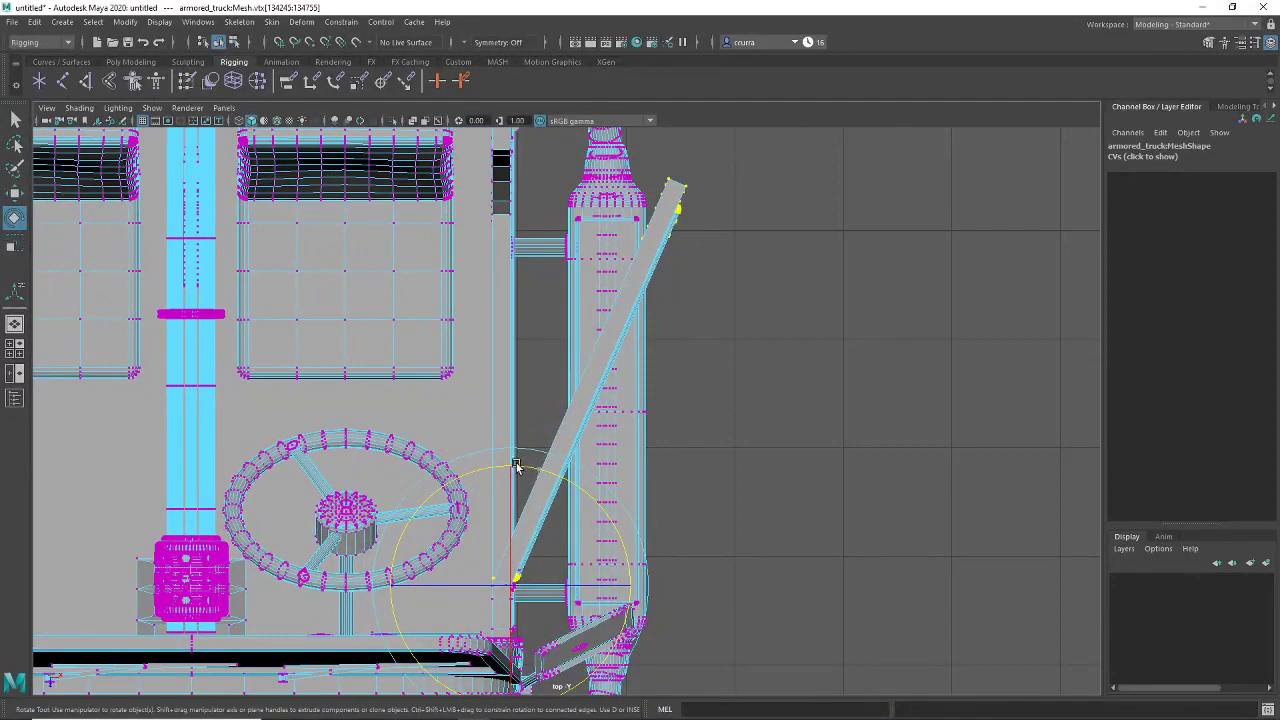
left_click_drag(514, 465, 488, 460)
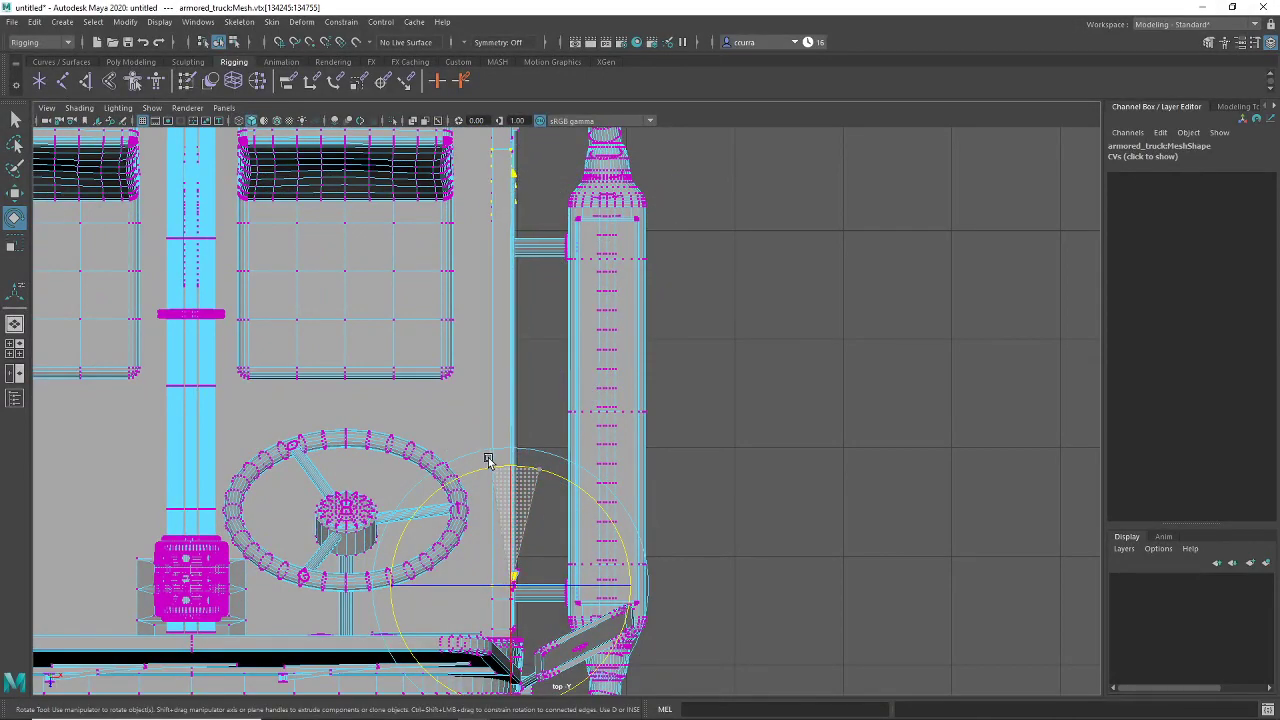
key("space")
key("space")
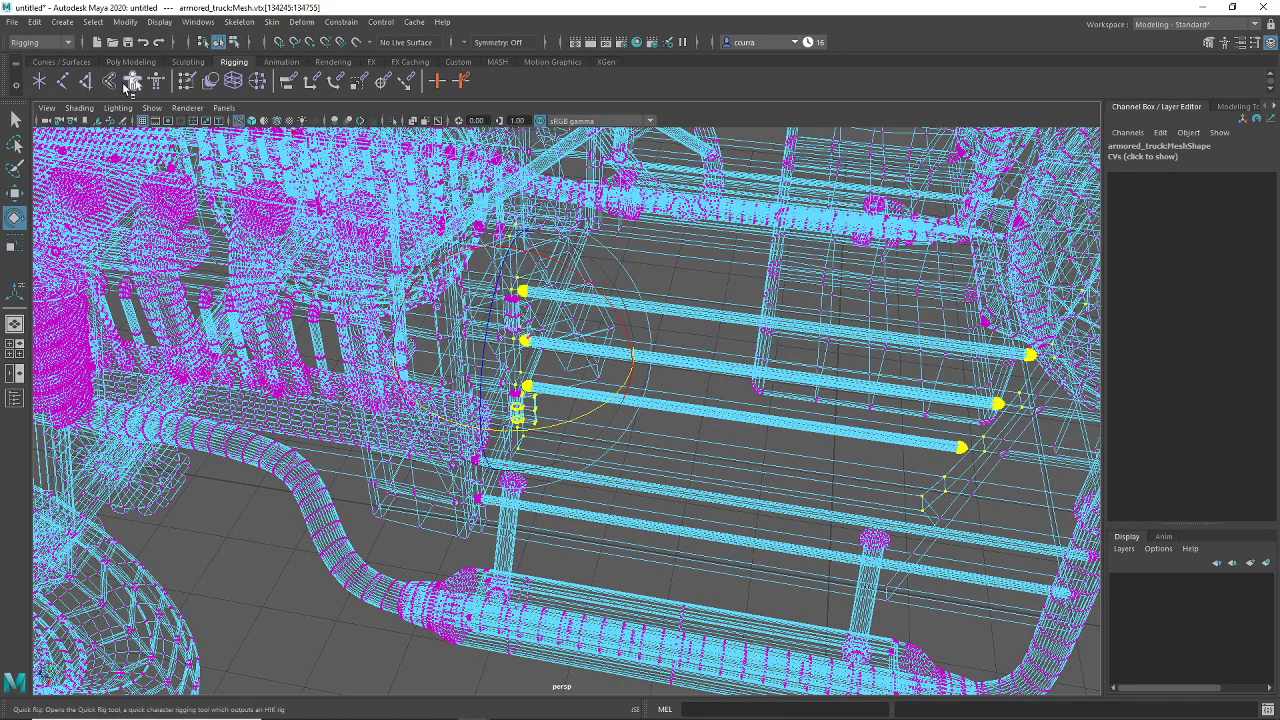
Step: Return the truck to shaded display and object selection mode with nothing selected
scroll(147, 163, "down", 6)
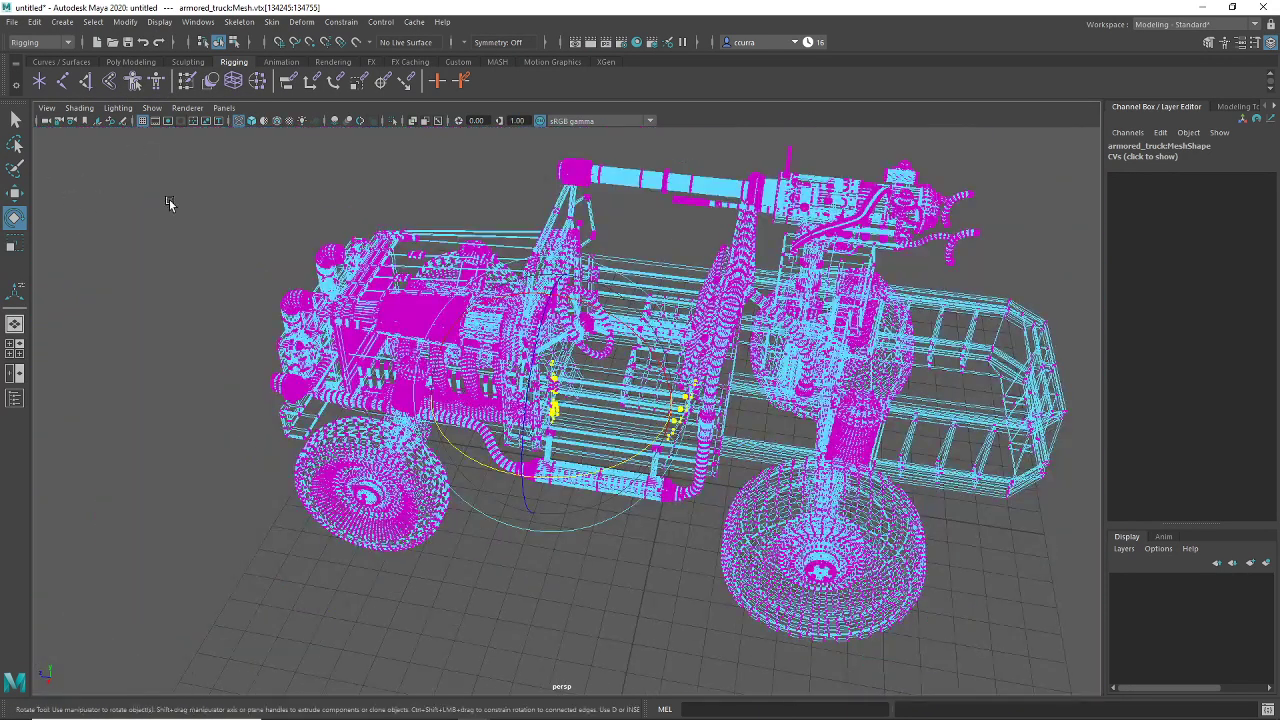
left_click(587, 418)
key("5")
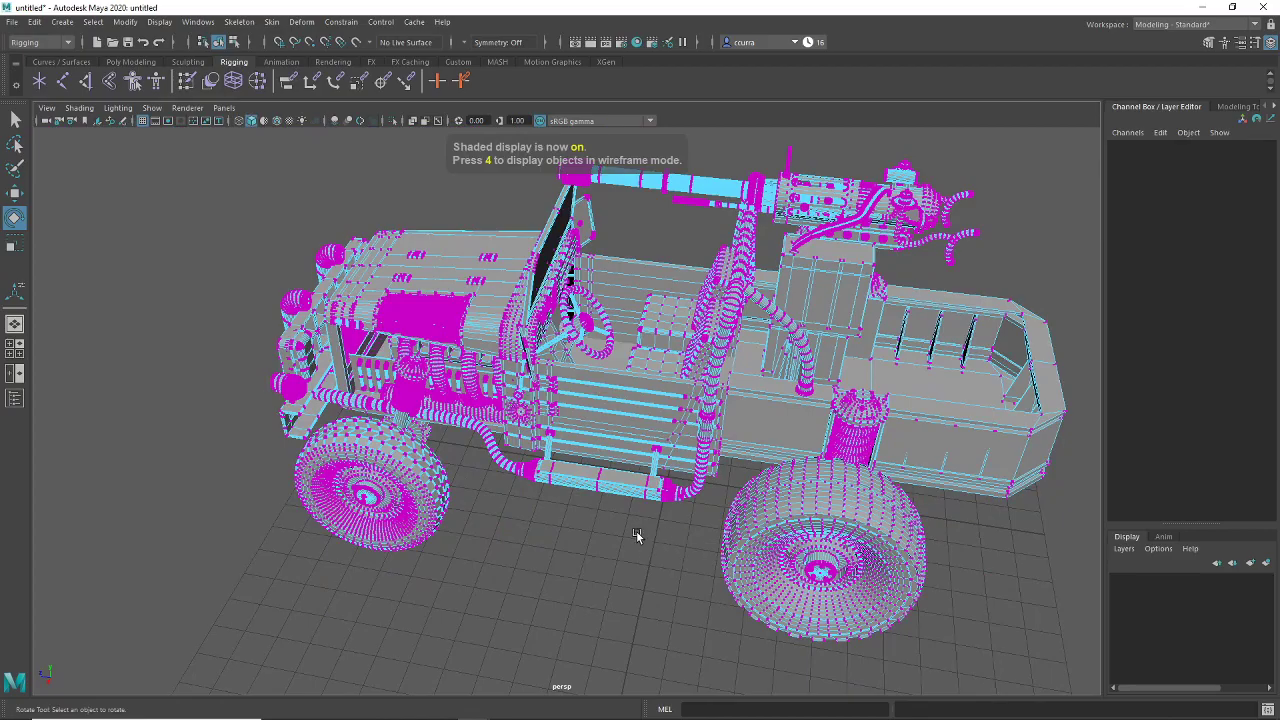
mouse_move(636, 535)
left_mouse_down("alt")
mouse_move(694, 557)
mouse_move(503, 526)
mouse_move(698, 533)
mouse_move(777, 517)
mouse_move(700, 400)
mouse_move(600, 320)
left_mouse_up("alt")
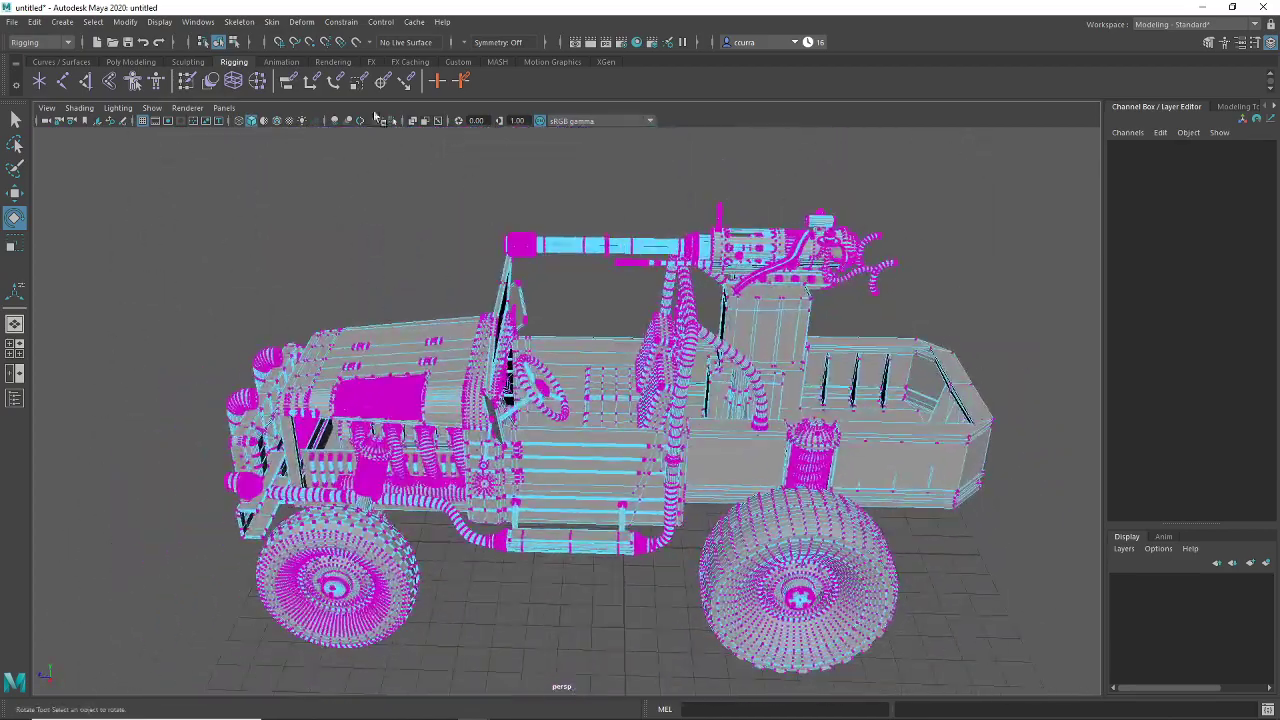
left_click(220, 43)
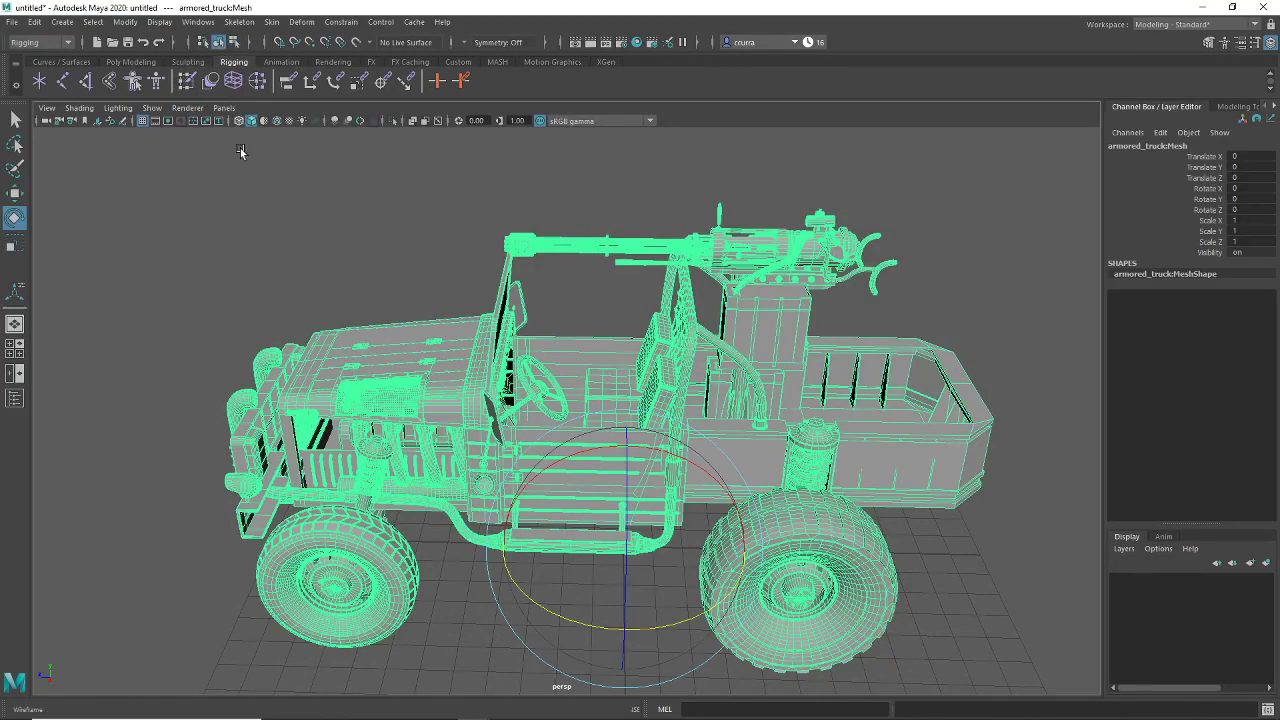
left_click(254, 283)
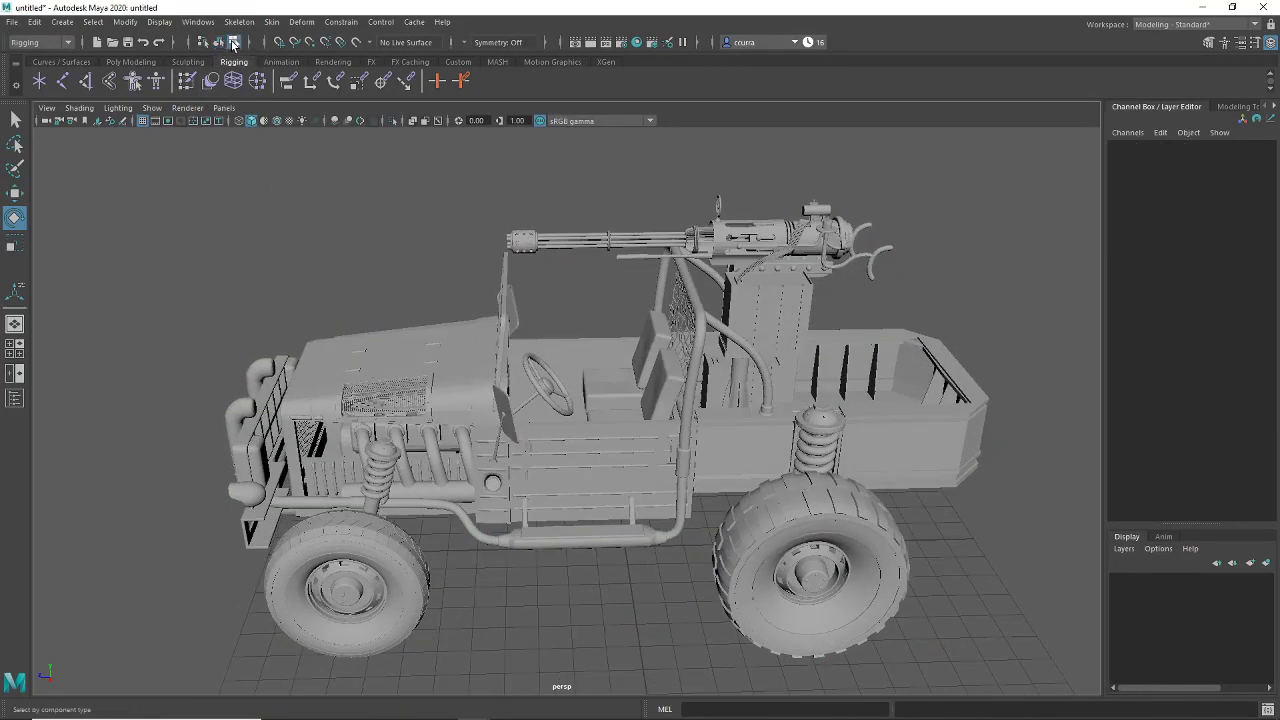
Step: Examine the closed side door and the straightened front wheels from the side, rear and above
left_click_drag(475, 414, 499, 418, "alt")
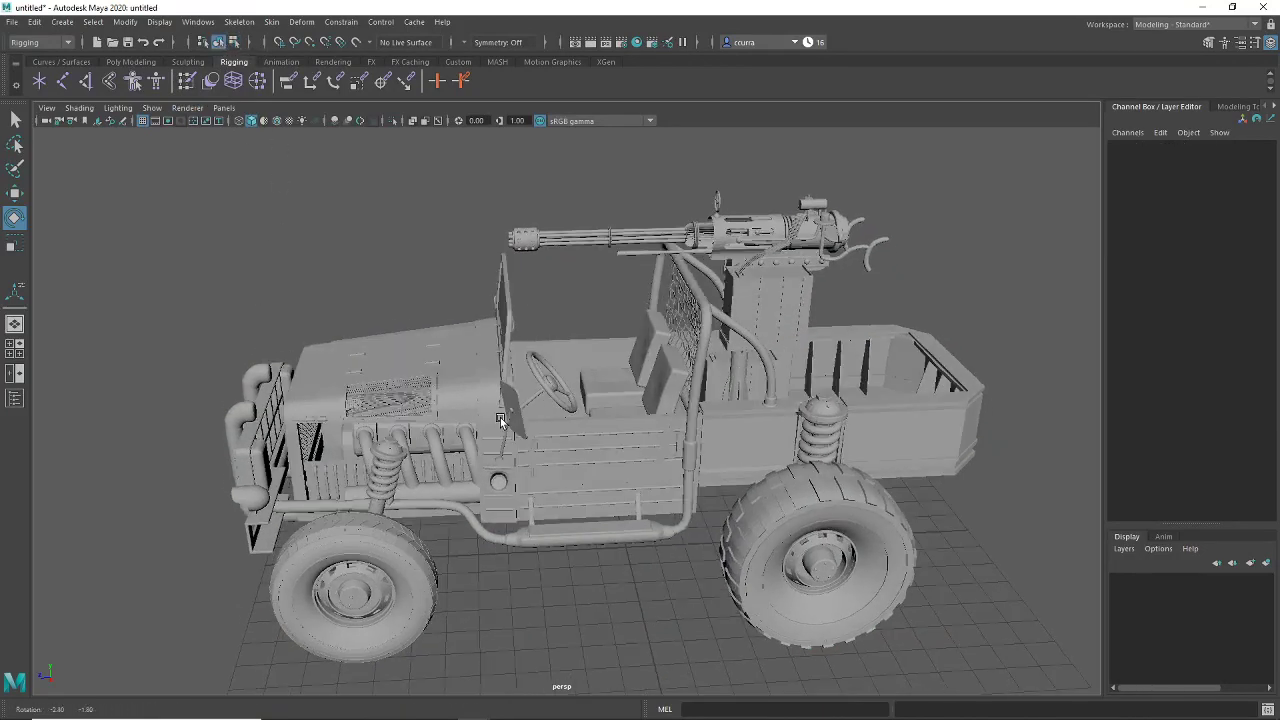
left_click(456, 373)
left_click_drag(456, 374, 485, 424, "alt")
mouse_move(440, 340)
right_mouse_down()
mouse_move(441, 366)
mouse_move(455, 310)
mouse_move(390, 372)
mouse_move(436, 385)
mouse_move(481, 318)
mouse_move(457, 340)
mouse_move(491, 319)
right_mouse_up()
left_click(487, 328)
left_click_drag(668, 442, 734, 409, "alt")
scroll(519, 447, "up", 5)
left_click_drag(519, 447, 437, 467, "alt")
scroll(569, 457, "down", 5)
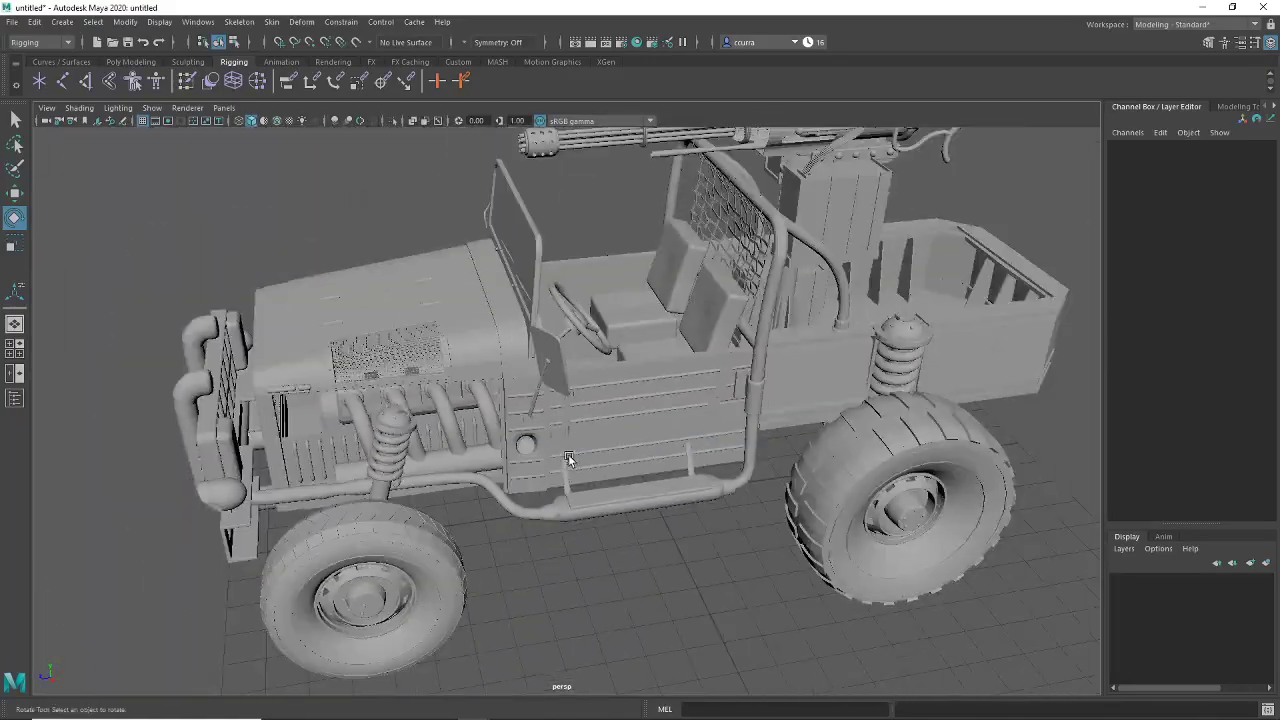
left_click_drag(569, 457, 651, 442, "alt")
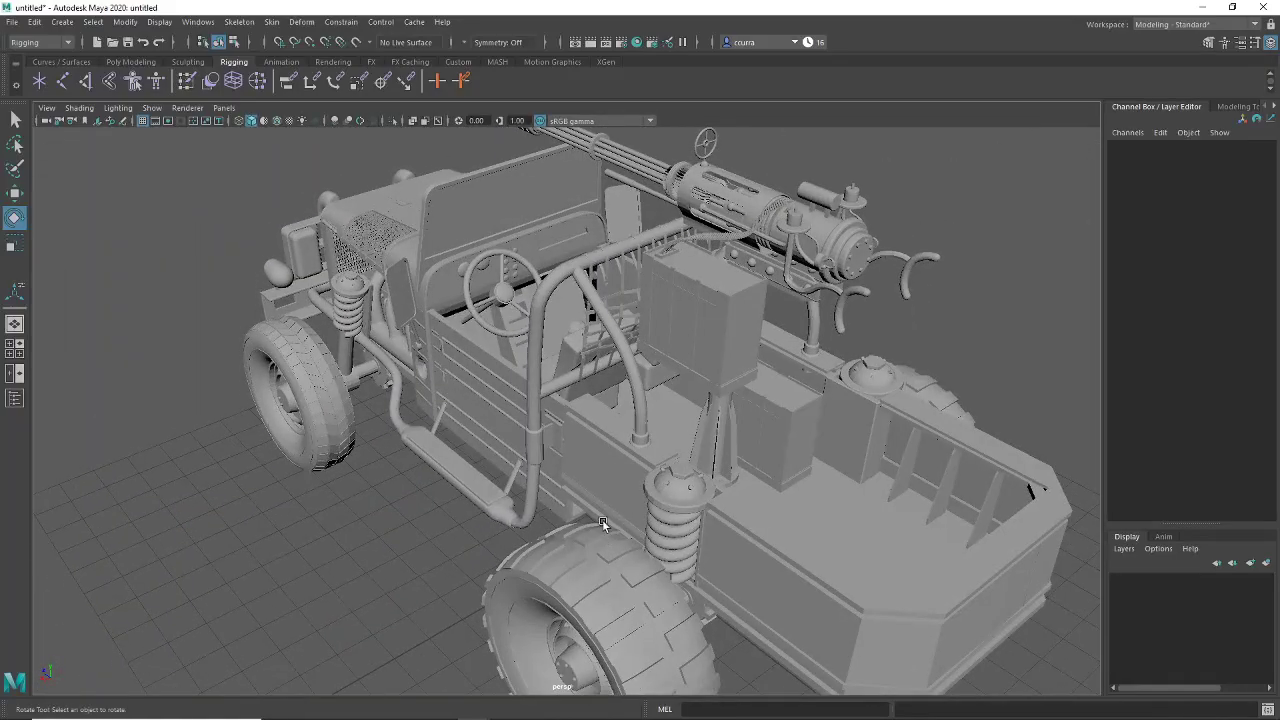
left_click_drag(602, 522, 528, 588, "alt")
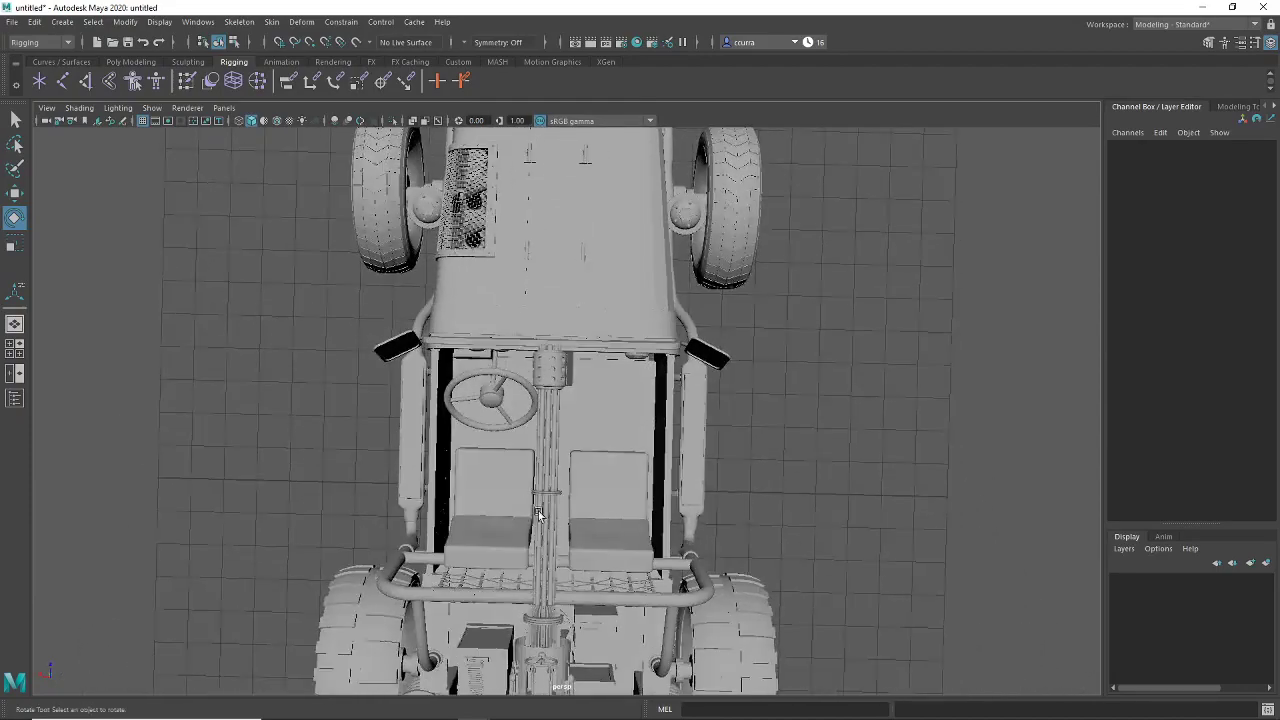
left_click_drag(655, 408, 489, 444, "alt")
scroll(548, 366, "up", 5)
left_click_drag(548, 366, 510, 420, "alt")
Step: Select the truck mesh and inspect the rear-mounted gun, its ammunition belt and the overall topology
left_click(591, 403)
middle_click_drag(728, 398, 643, 378, "alt")
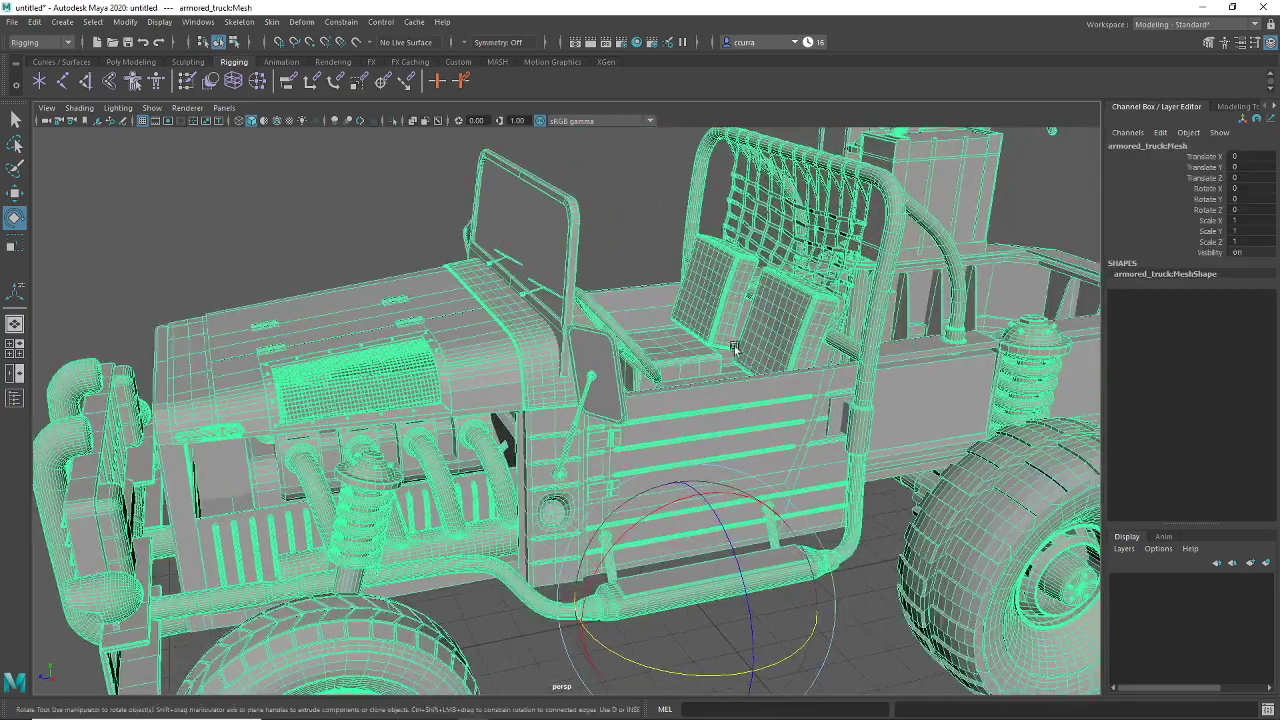
key("t")
middle_click_drag(736, 408, 532, 512, "alt")
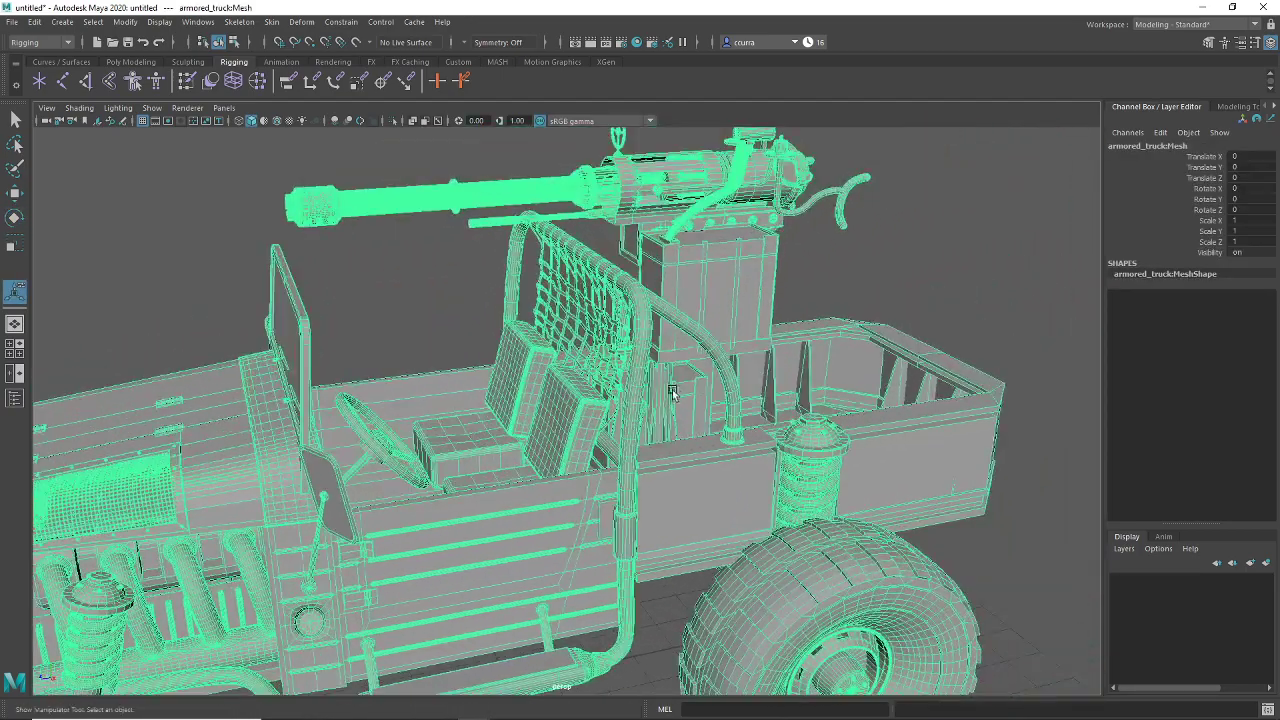
left_click_drag(625, 433, 555, 465, "alt")
scroll(634, 456, "up", 2)
middle_click_drag(690, 345, 568, 590, "alt")
scroll(634, 456, "up", 4)
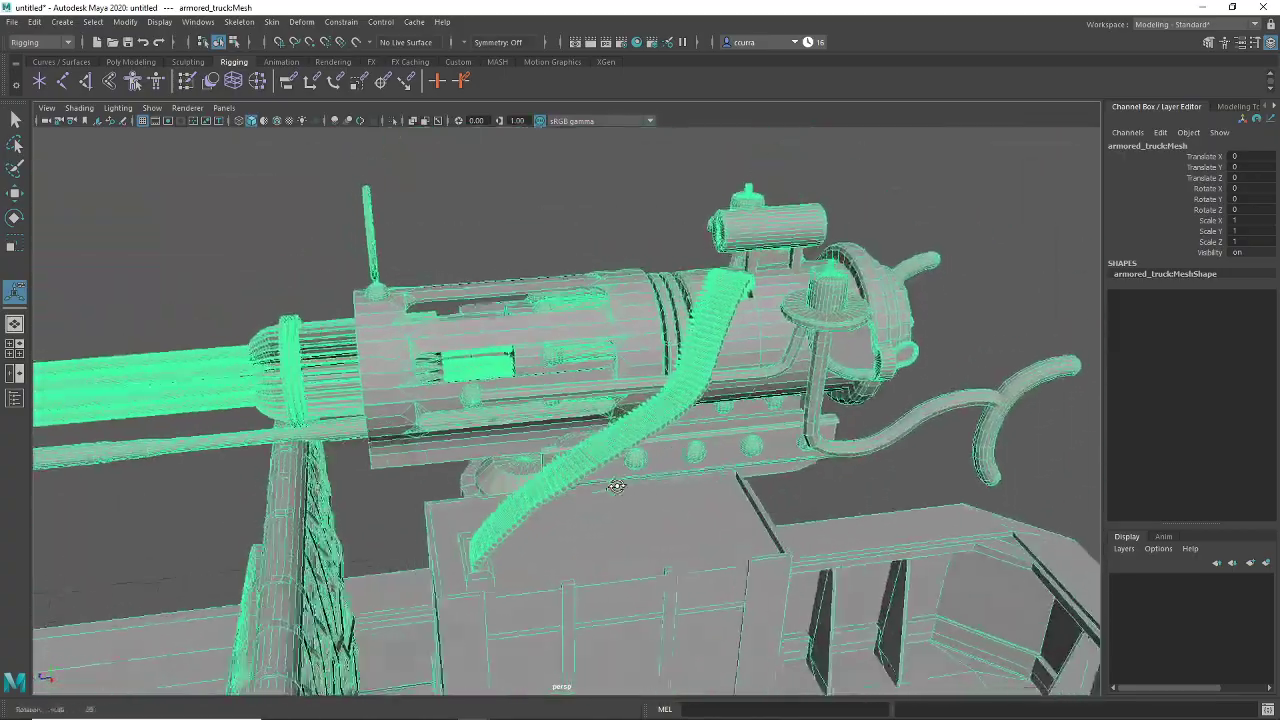
left_click_drag(708, 284, 750, 305, "alt")
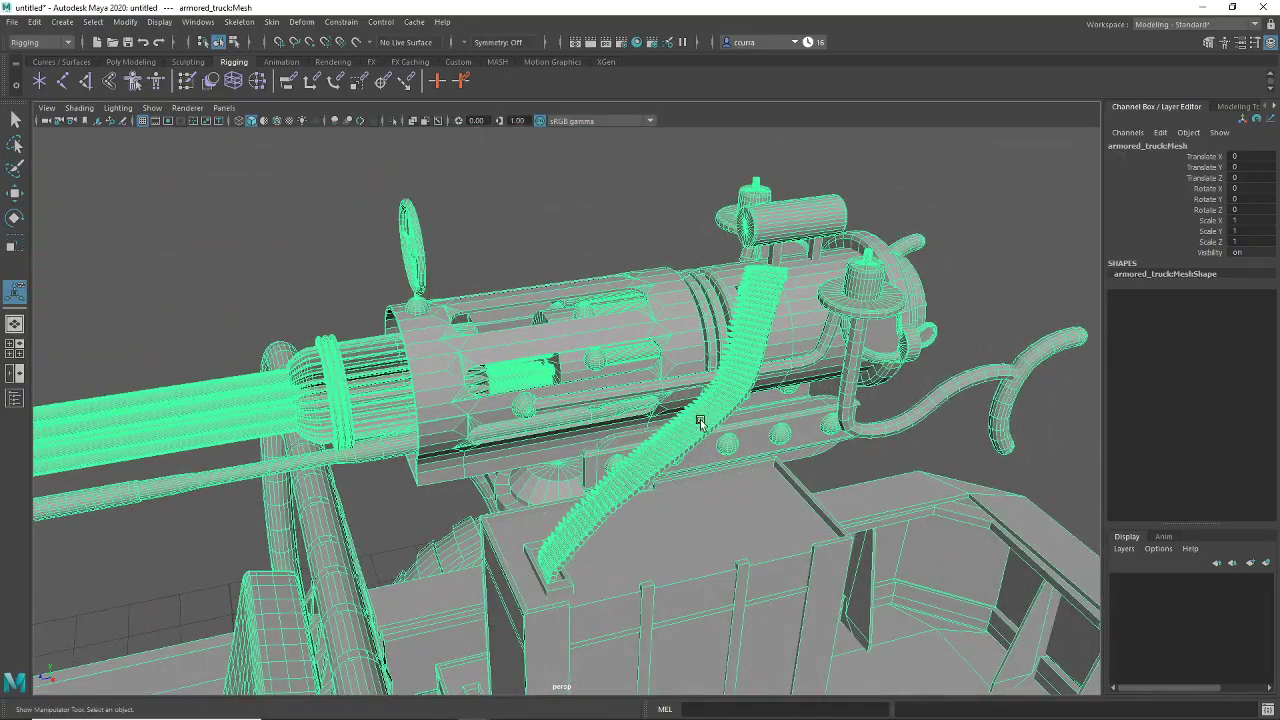
left_click_drag(700, 421, 810, 430, "alt")
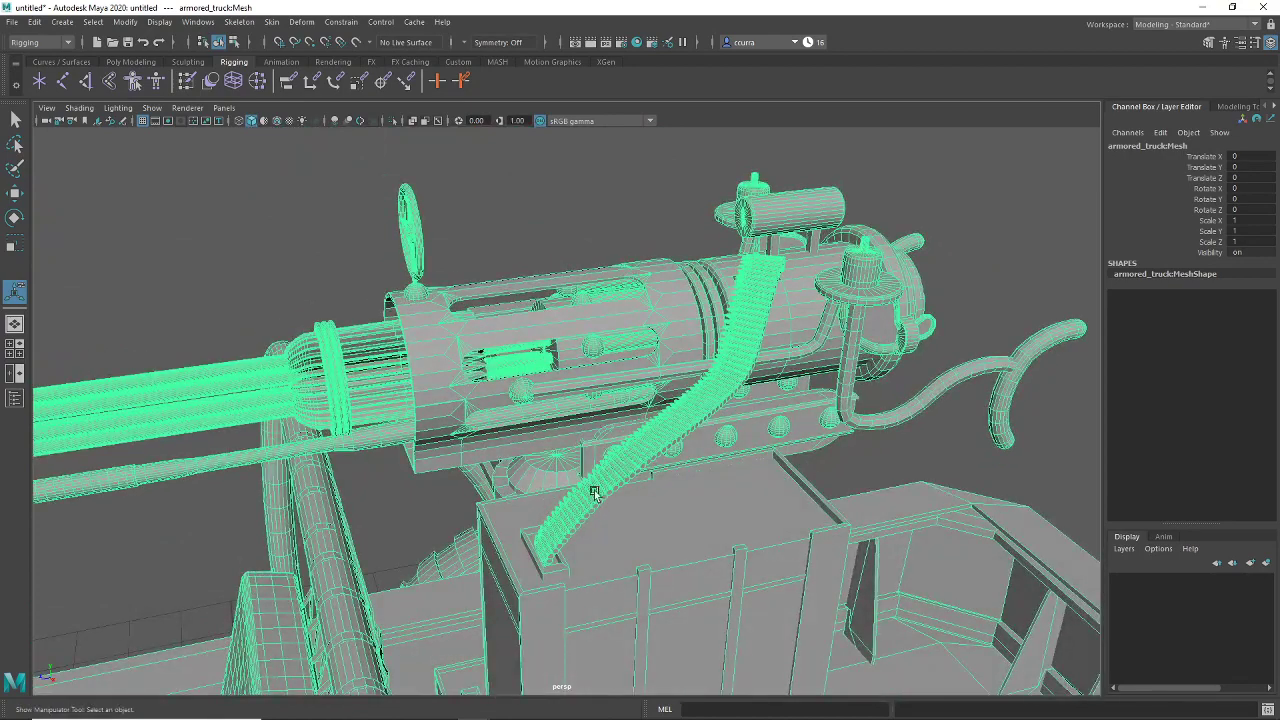
left_click_drag(775, 268, 689, 477, "alt")
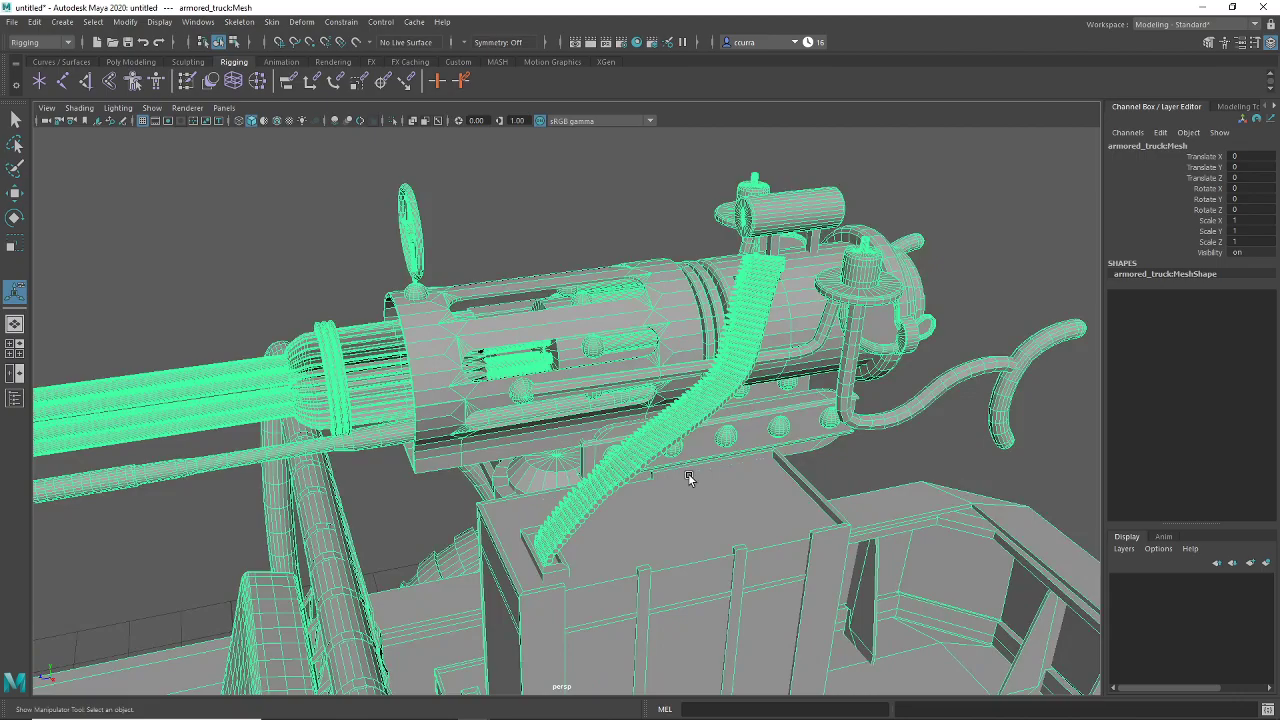
scroll(690, 477, "down", 7)
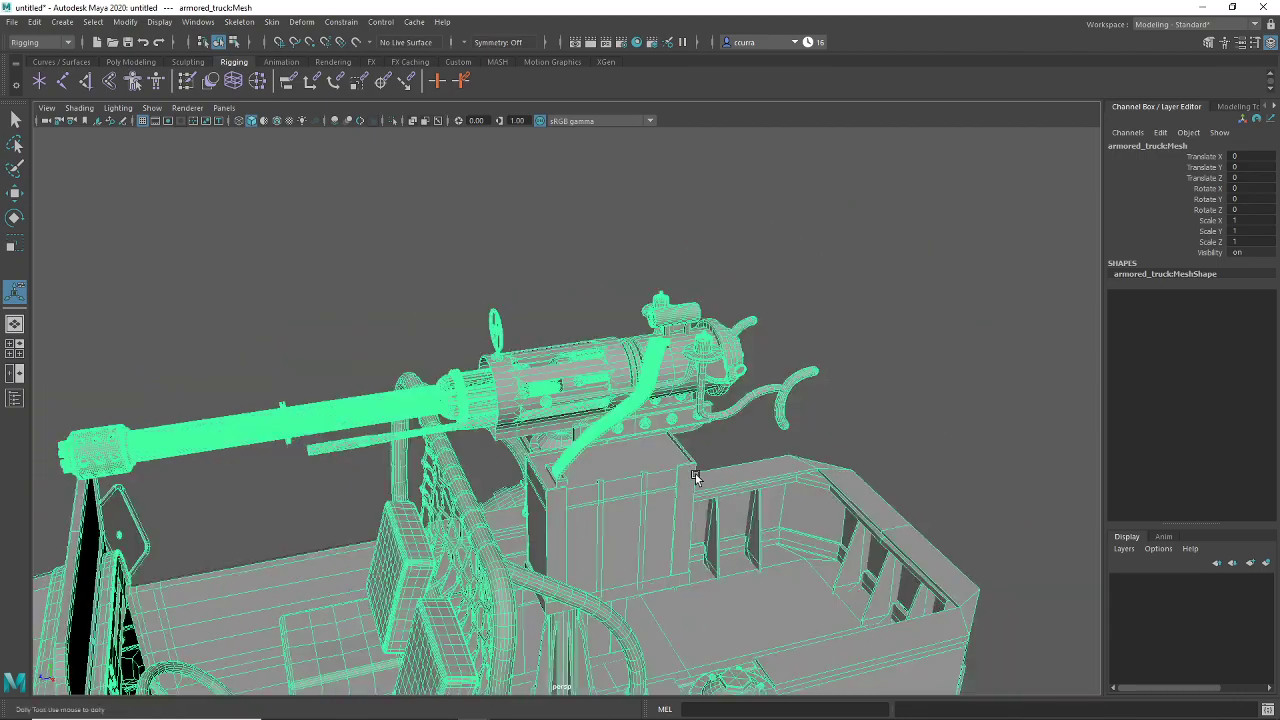
middle_click_drag(673, 438, 725, 312, "alt")
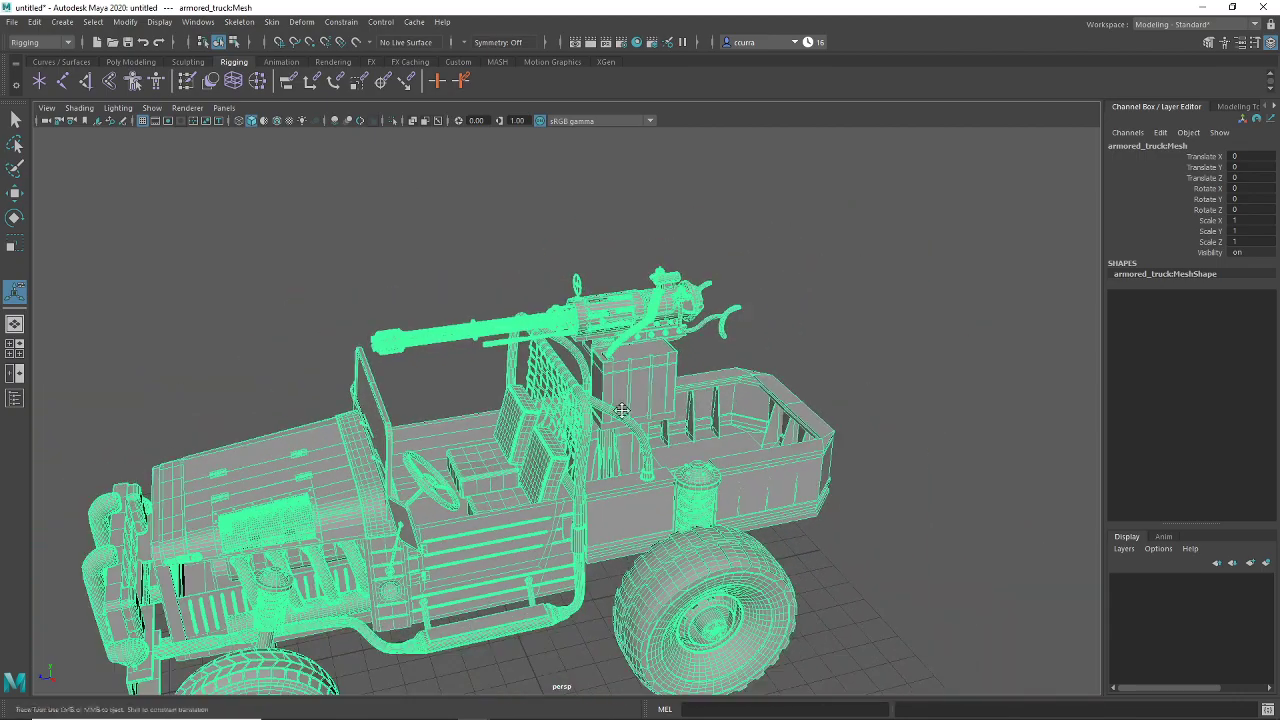
left_click_drag(700, 300, 586, 367, "alt")
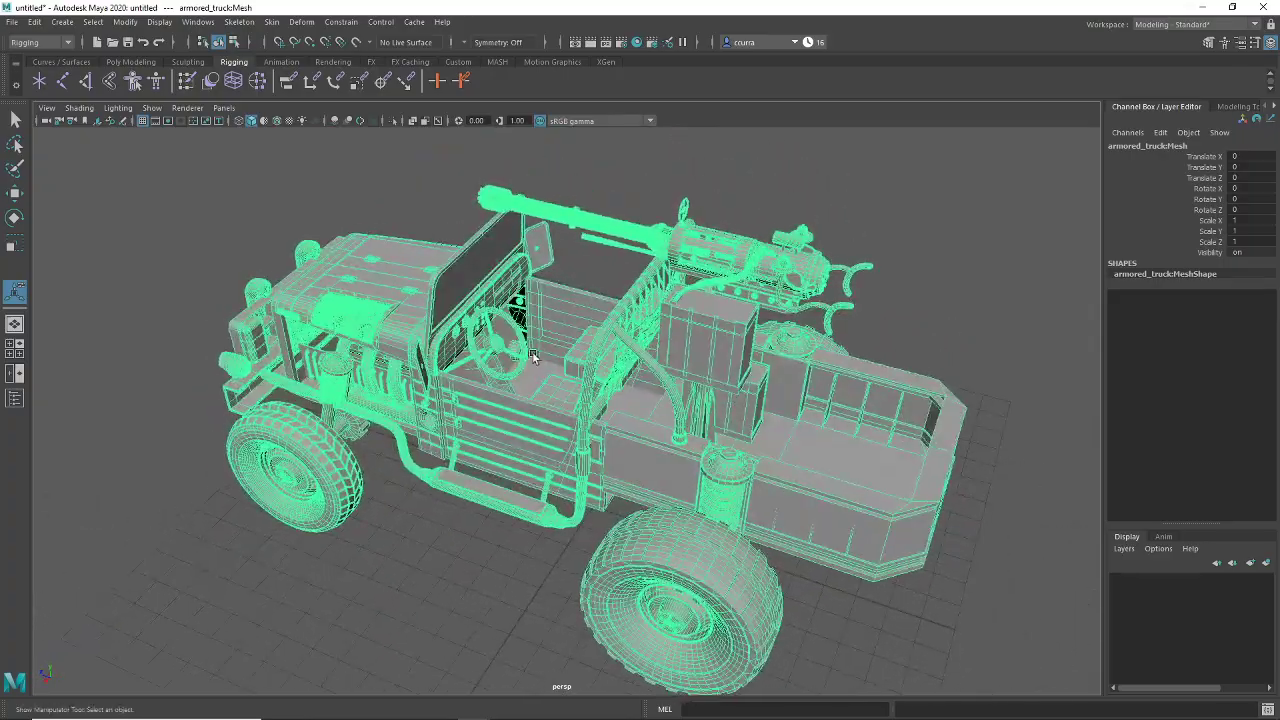
Step: Inspect the steering wheel, the dashboard area and the rear-mounted gun as candidate movable parts
scroll(532, 357, "up", 6)
middle_click_drag(531, 357, 577, 423, "alt")
scroll(538, 384, "down", 4)
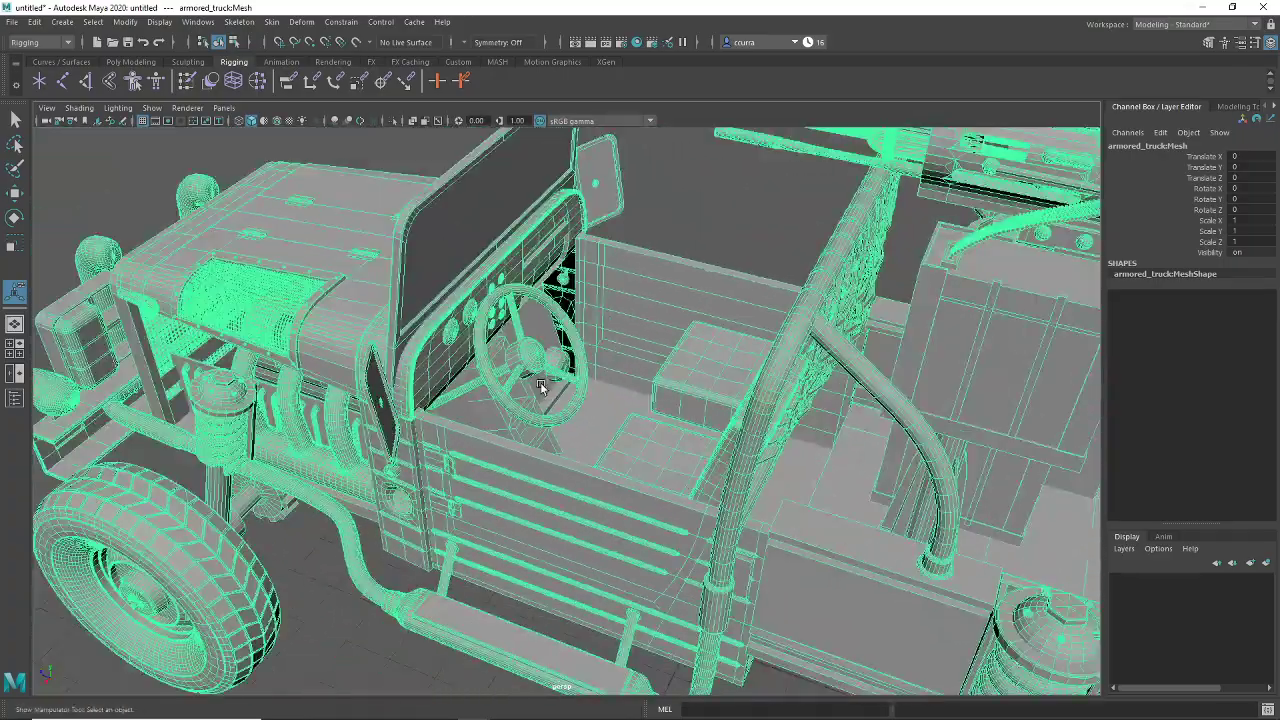
left_click_drag(541, 387, 580, 393, "alt")
scroll(551, 384, "down", 5)
scroll(597, 394, "up", 6)
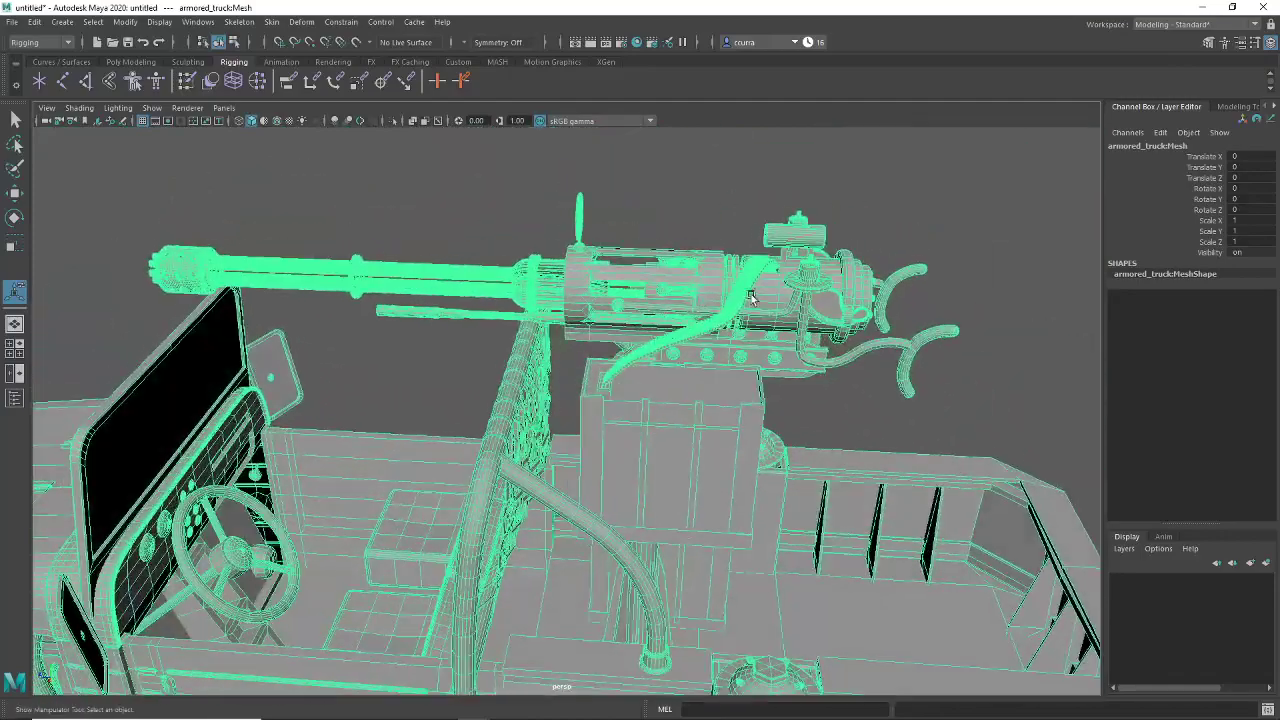
left_click_drag(711, 335, 745, 343, "alt")
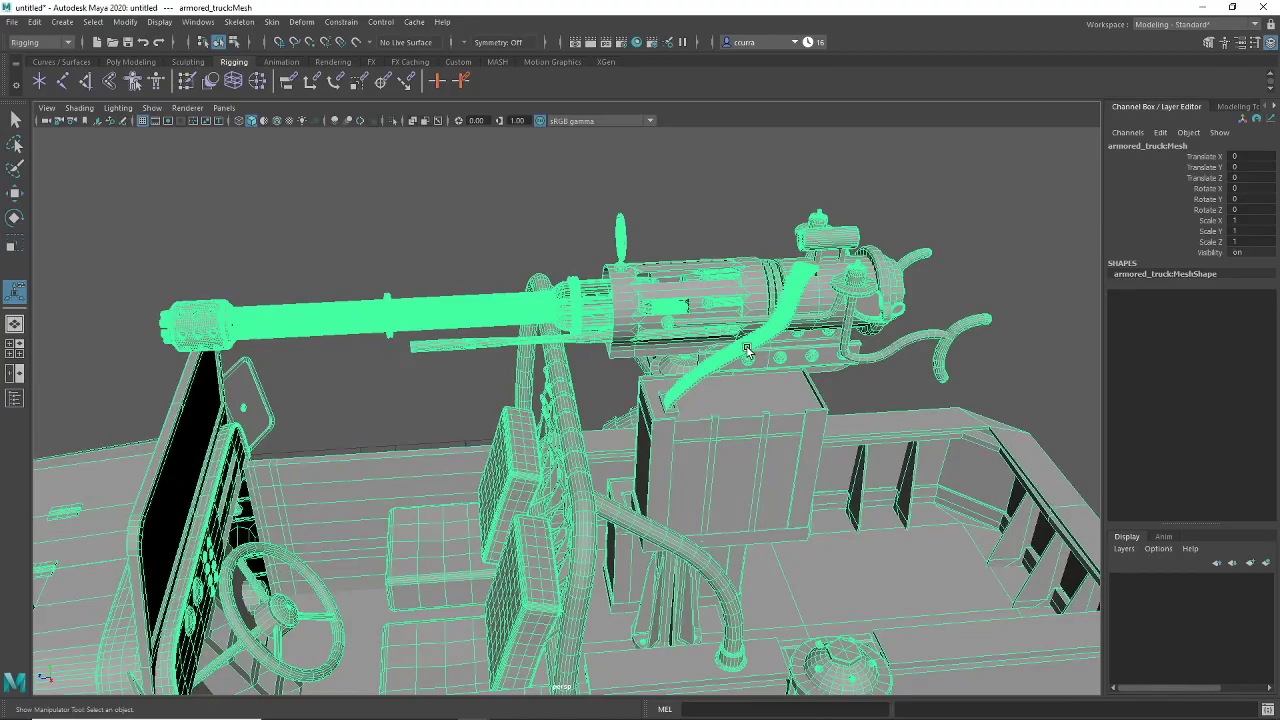
scroll(684, 507, "down", 5)
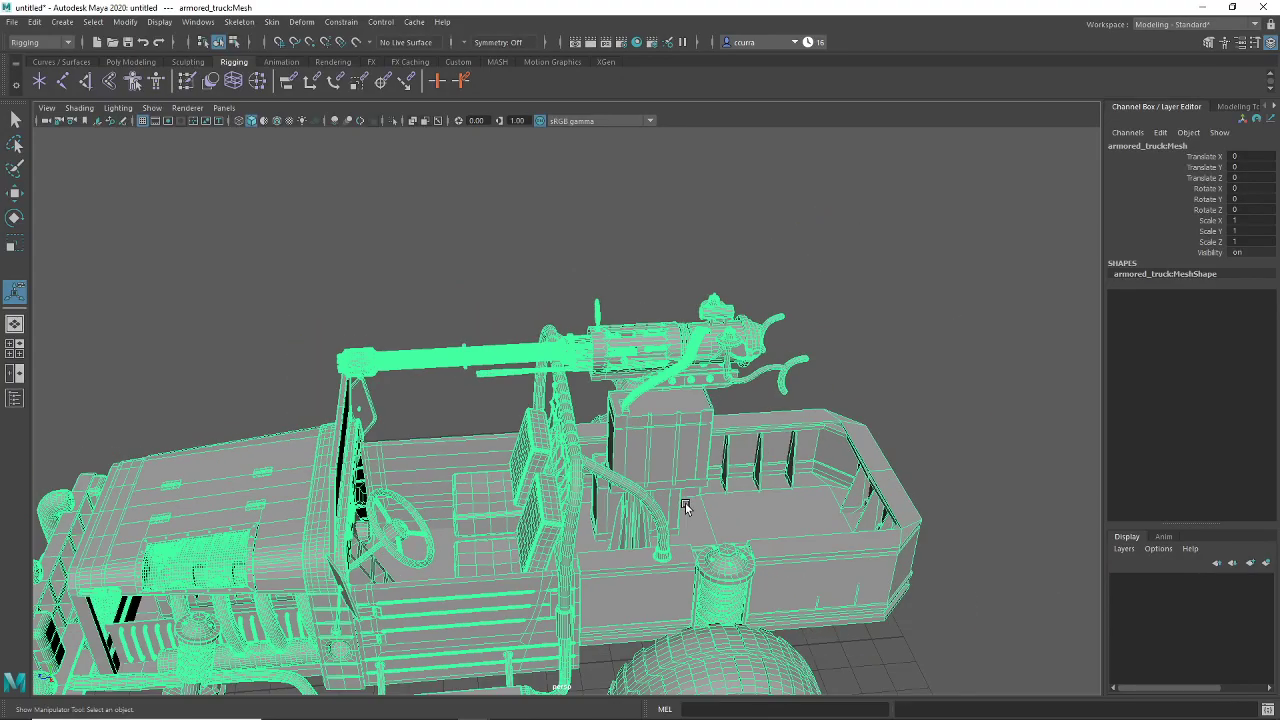
Step: Examine the ammunition belt up close where it runs from the ammunition box into the gun
left_click_drag(684, 507, 607, 480, "alt")
scroll(607, 480, "up", 6)
scroll(607, 478, "up", 5)
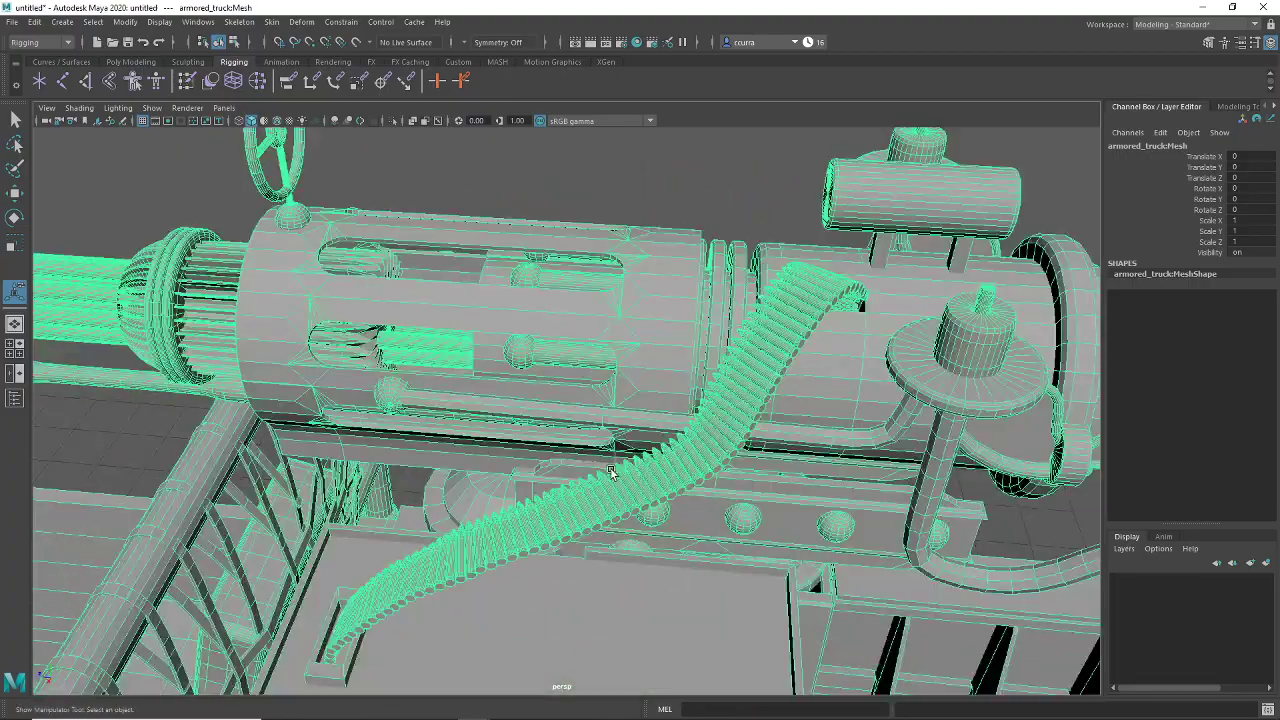
middle_click_drag(608, 470, 660, 449, "alt")
left_click_drag(660, 449, 566, 535, "alt")
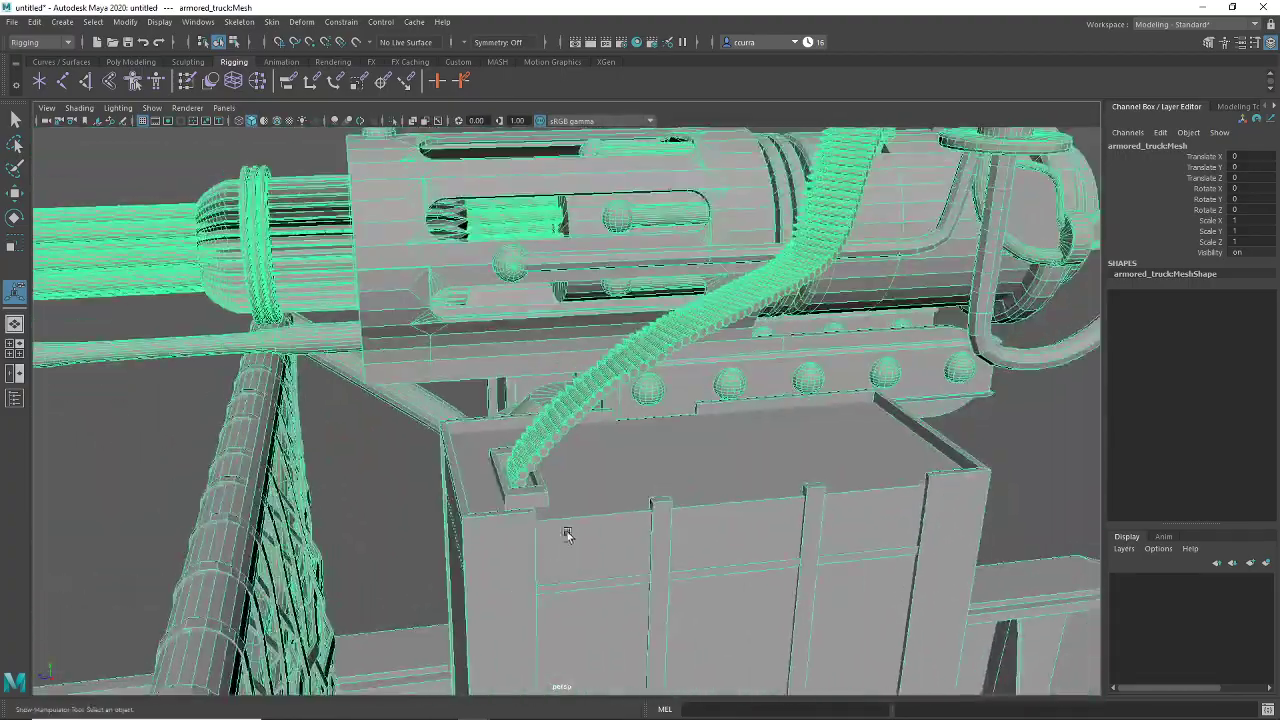
scroll(650, 378, "down", 10)
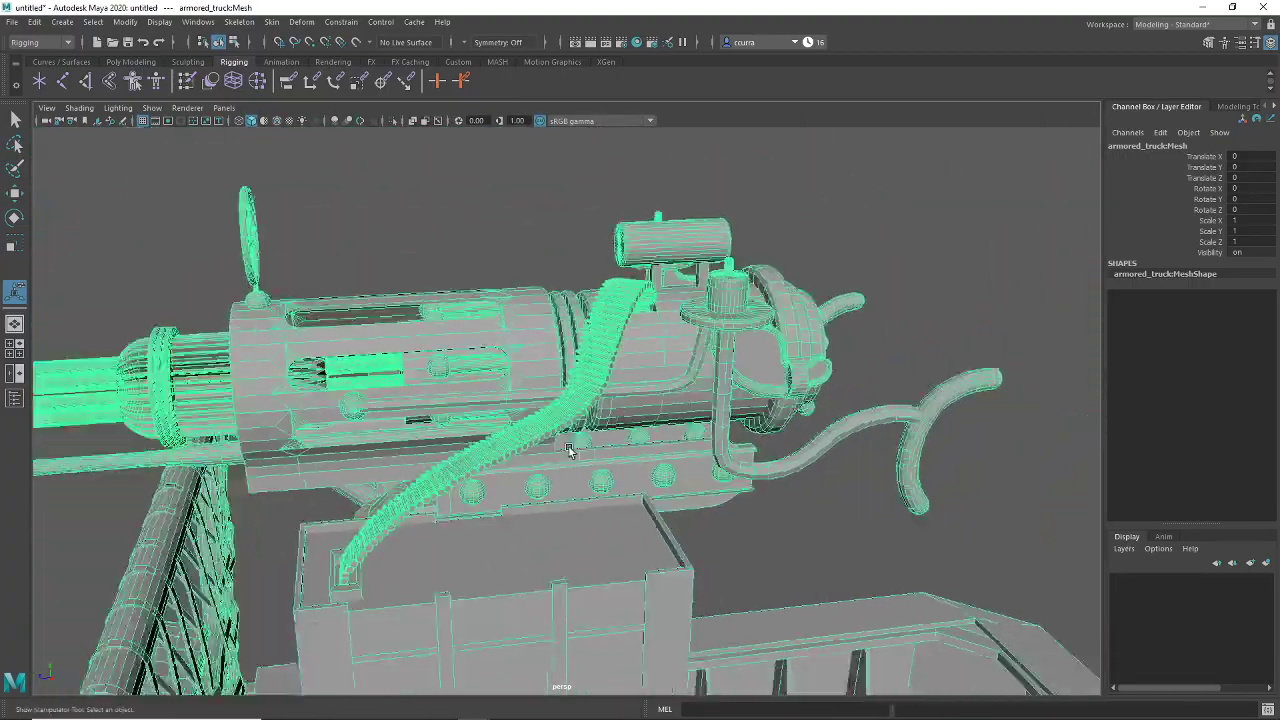
mouse_move(609, 336)
left_mouse_down("alt")
mouse_move(529, 317)
mouse_move(728, 327)
mouse_move(617, 345)
left_mouse_up("alt")
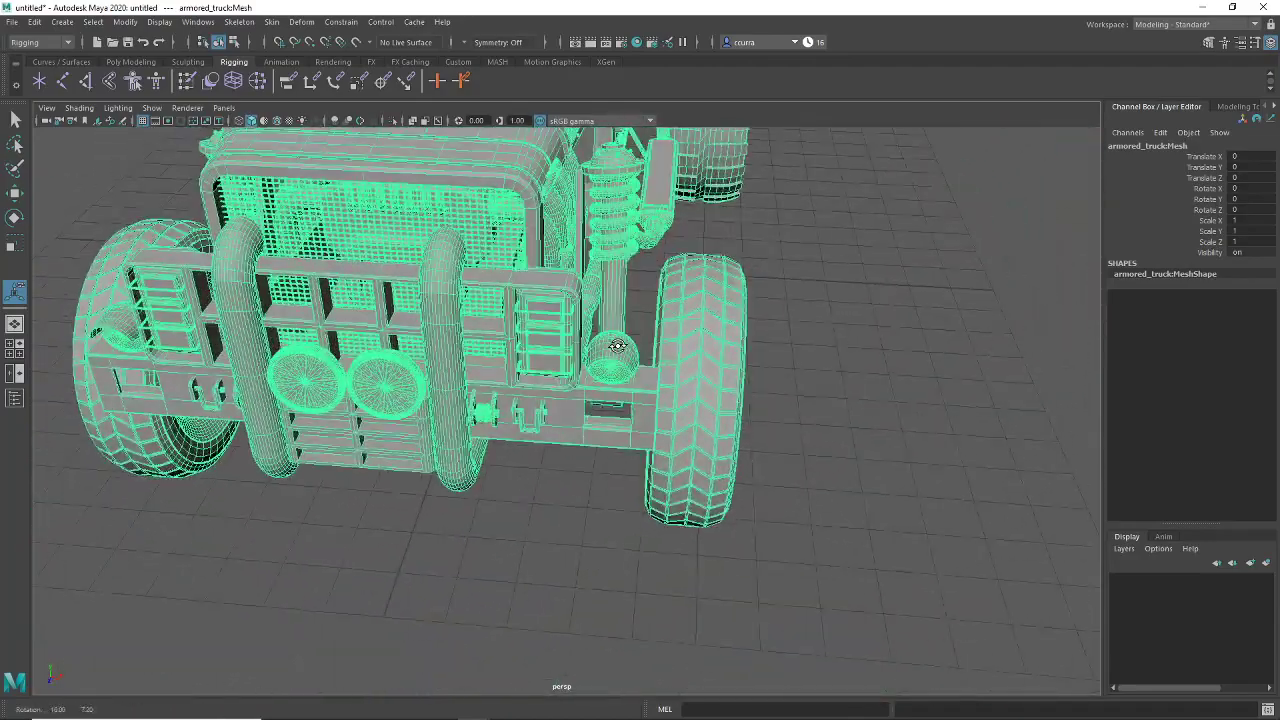
Step: Select vertices on the five small lug spheres in the front wheel hub and grow the selection to cover all the spheres completely
left_click_drag(725, 377, 611, 486, "alt")
right_click_drag(611, 486, 726, 457, "alt")
middle_click_drag(734, 449, 636, 461, "alt")
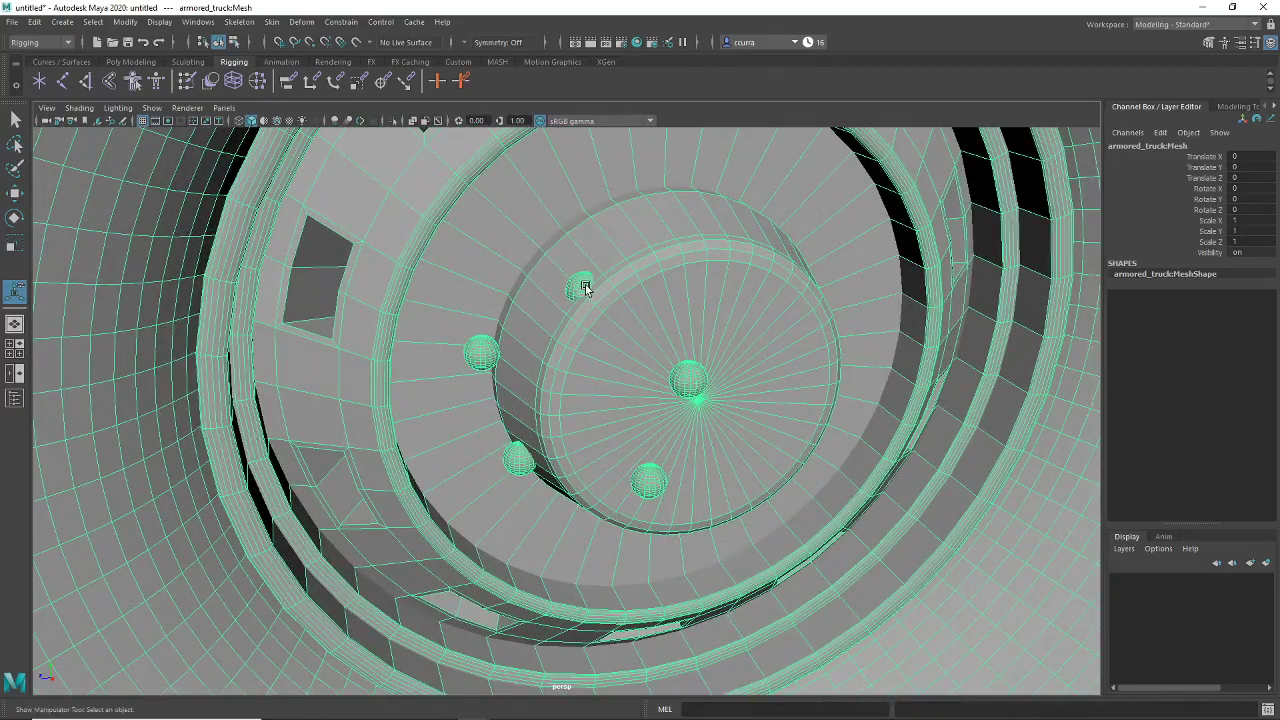
right_click_drag(585, 288, 551, 280)
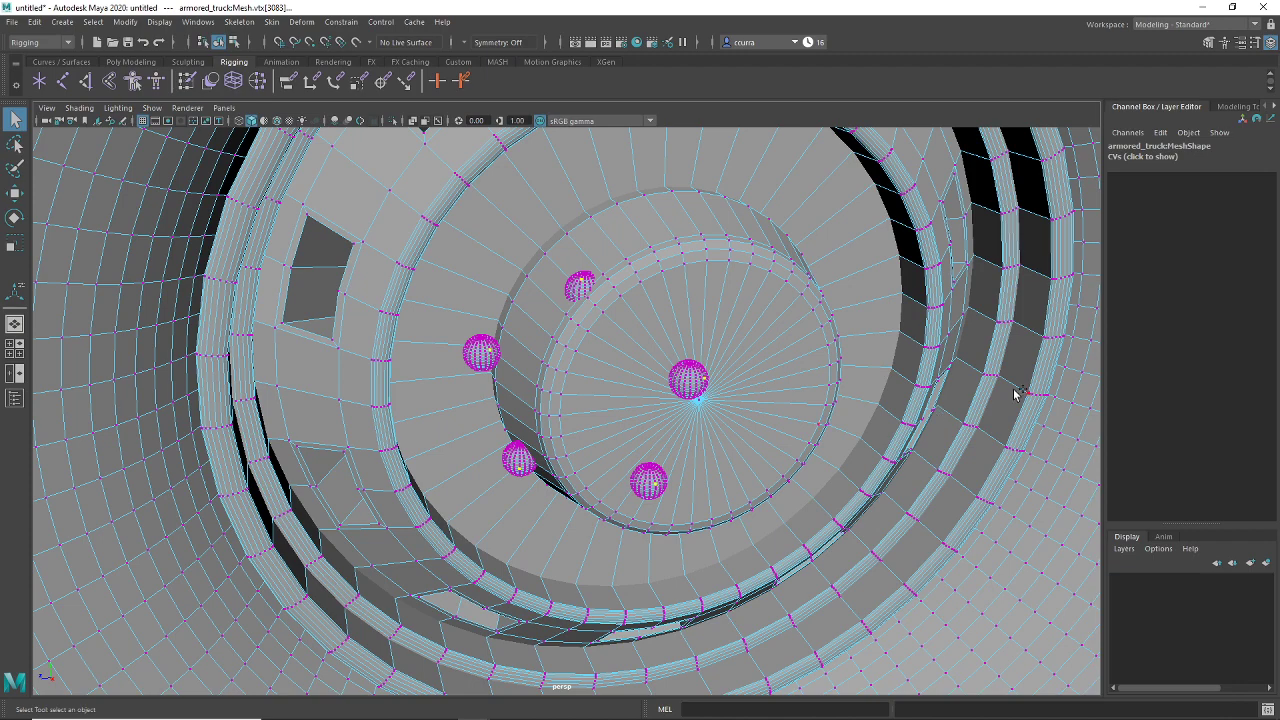
key("shift+period")
key("shift+period")
key("shift+period")
key("shift+period")
key("shift+period")
key("shift+period")
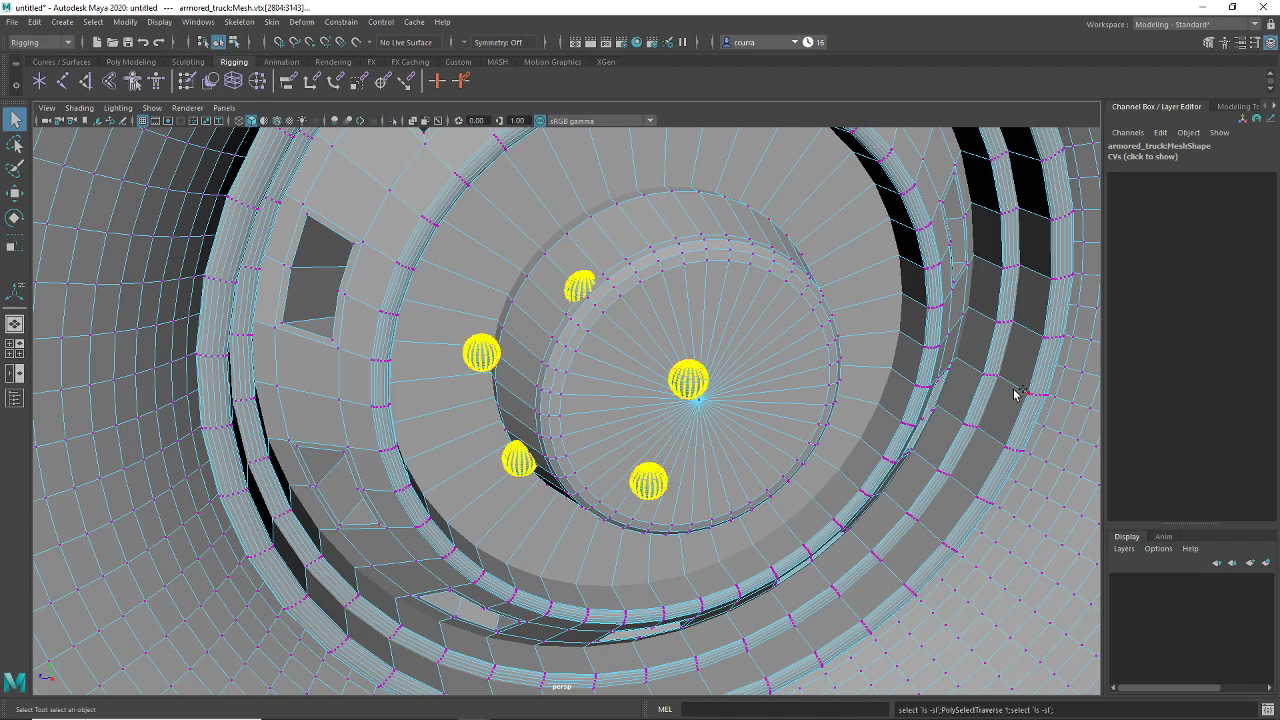
Step: Show the selected wheel lugs in the top view with wireframe display and activate the Rotate tool
key("space")
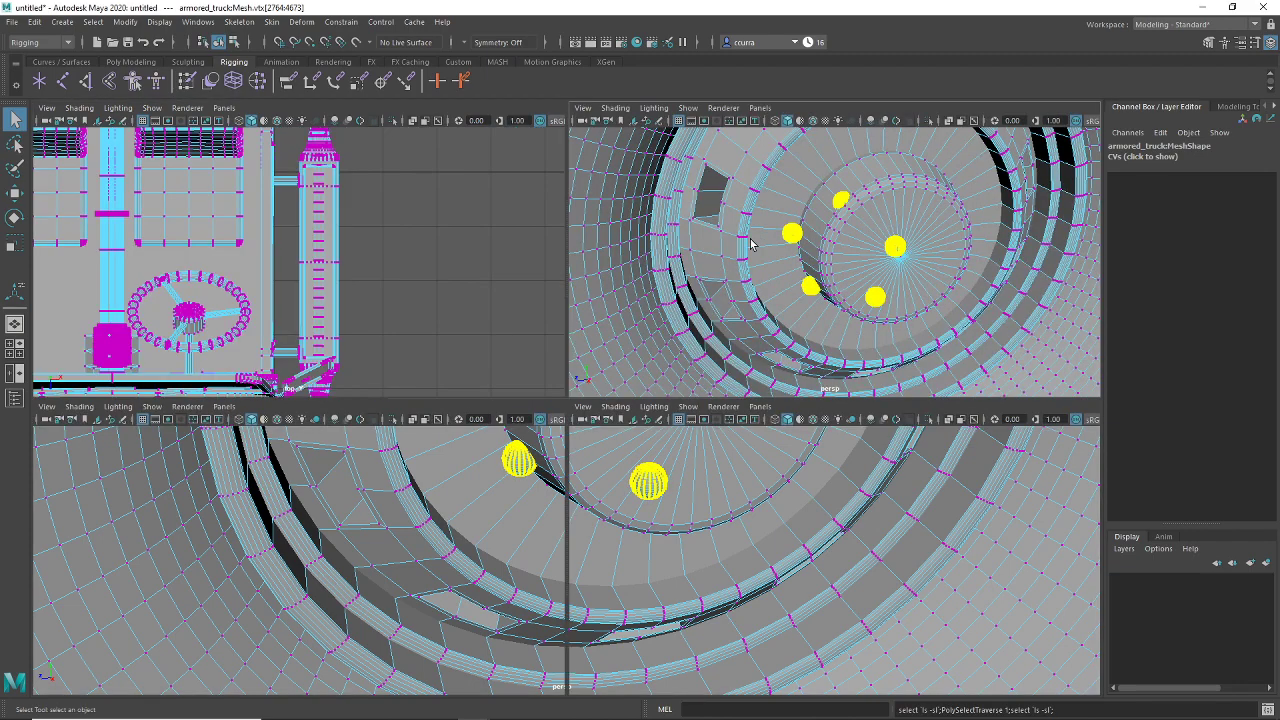
key("space")
middle_click_drag(654, 448, 654, 205, "alt")
middle_click_drag(658, 420, 635, 175, "alt")
mouse_move(680, 530)
middle_mouse_down("alt")
mouse_move(623, 277)
mouse_move(600, 254)
middle_mouse_up("alt")
middle_click_drag(548, 381, 490, 391, "alt")
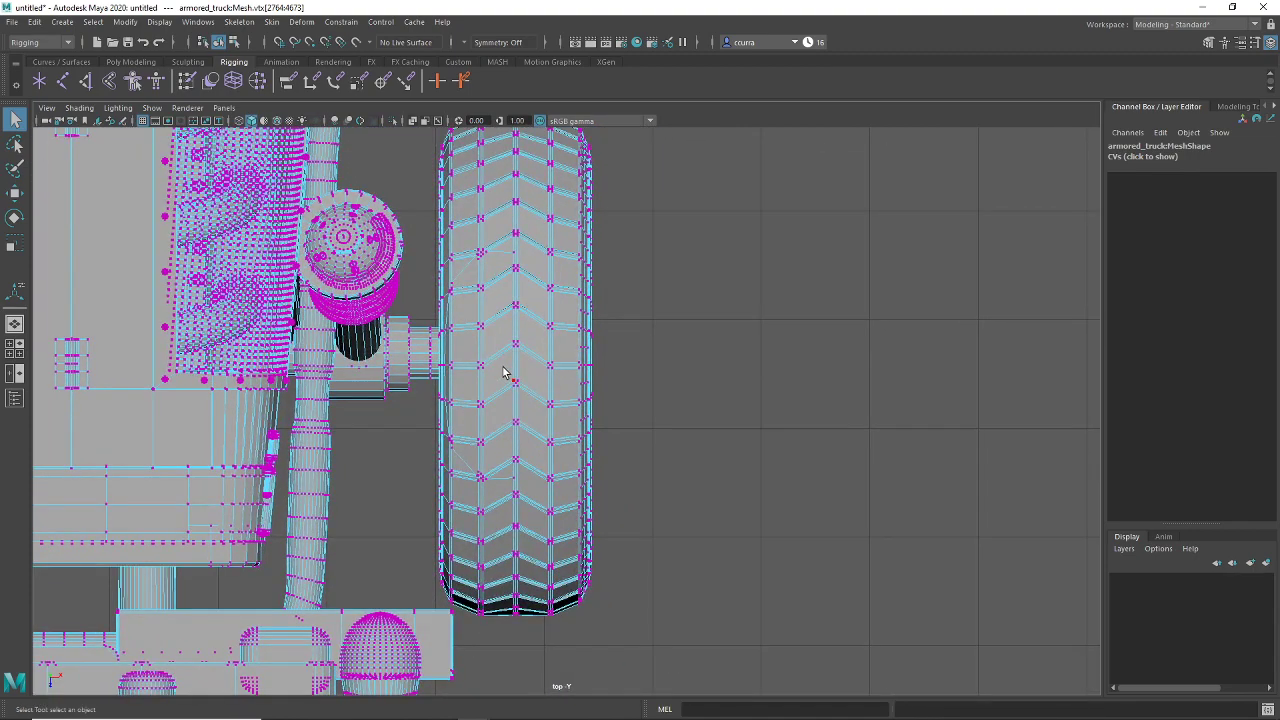
key("4")
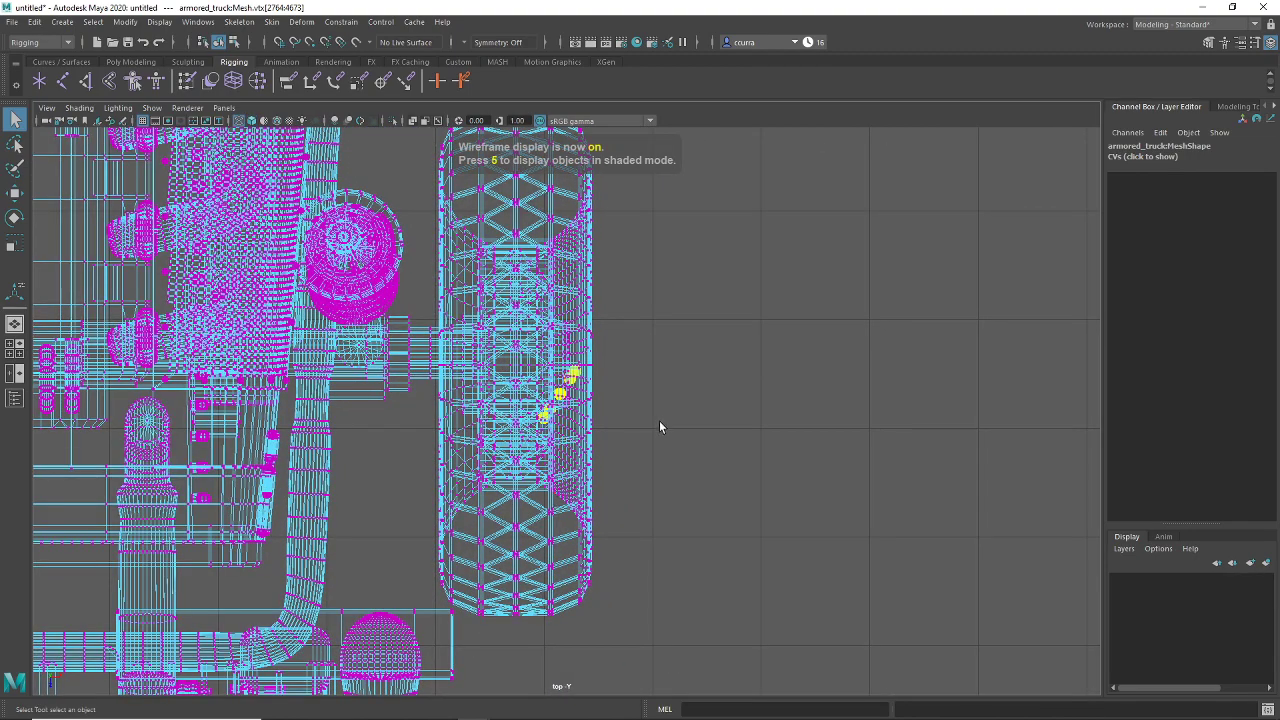
scroll(568, 416, "up", 6)
key("e")
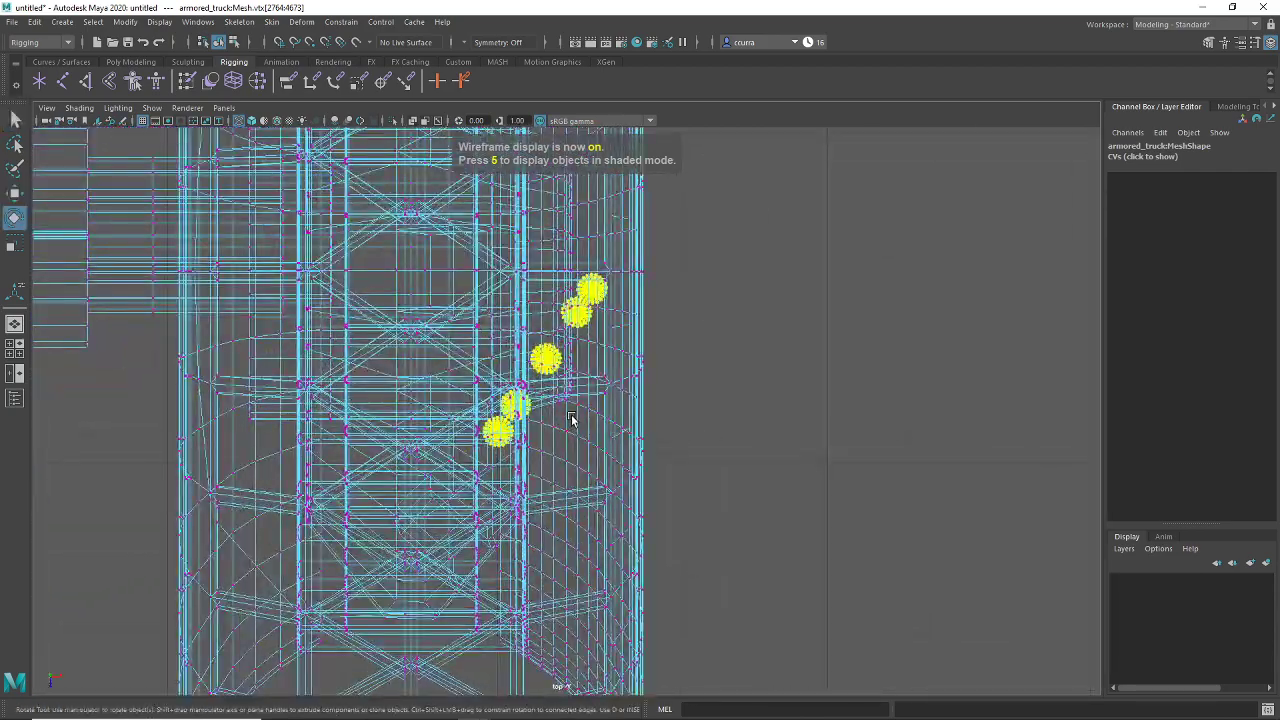
Step: Locate the rotation pivot relative to the selected lugs and the front wheel in the top view
scroll(624, 418, "down", 9)
middle_click_drag(612, 380, 613, 337, "alt")
scroll(625, 456, "up", 8)
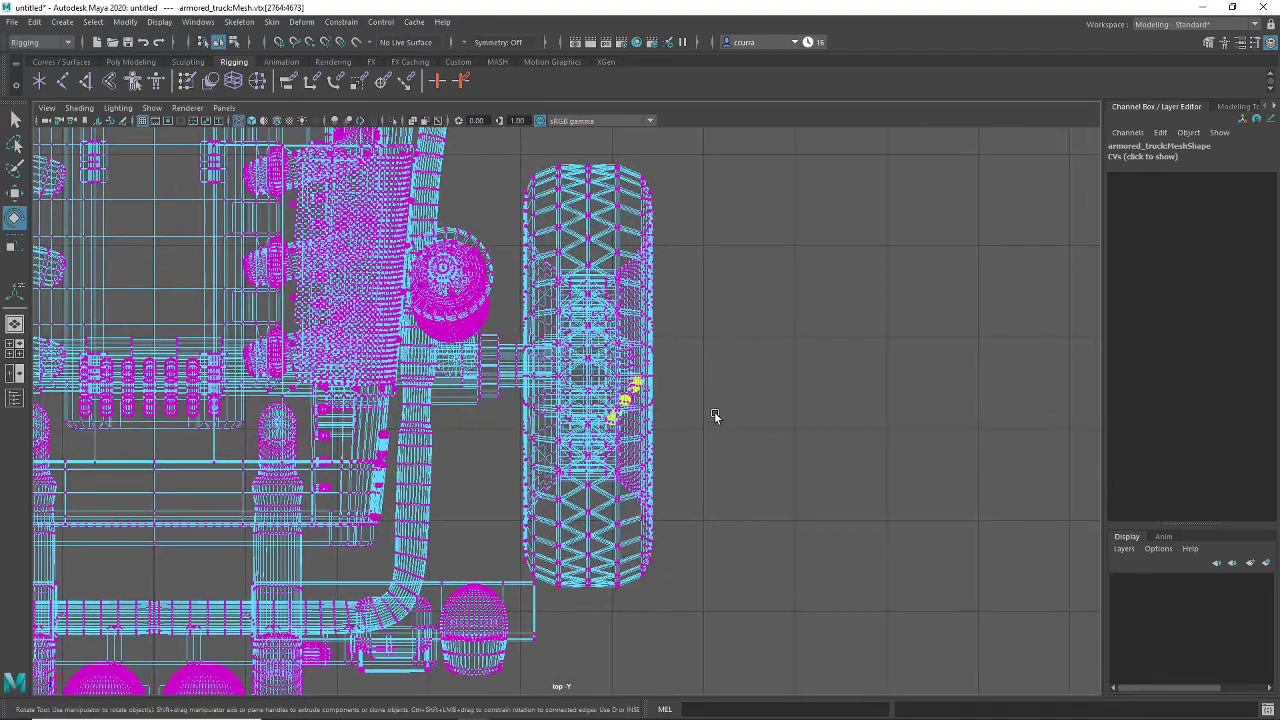
middle_click_drag(714, 415, 697, 395, "alt")
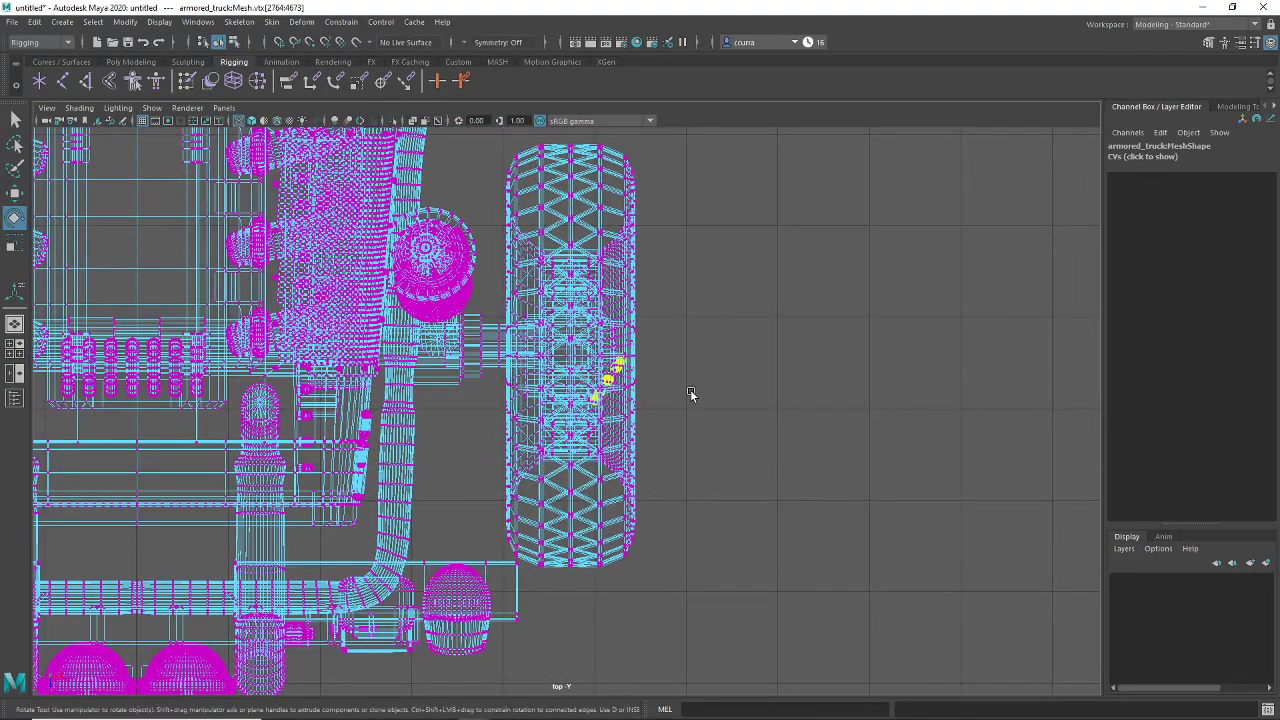
scroll(685, 397, "up", 3)
scroll(685, 397, "up", 2)
scroll(683, 395, "down", 9)
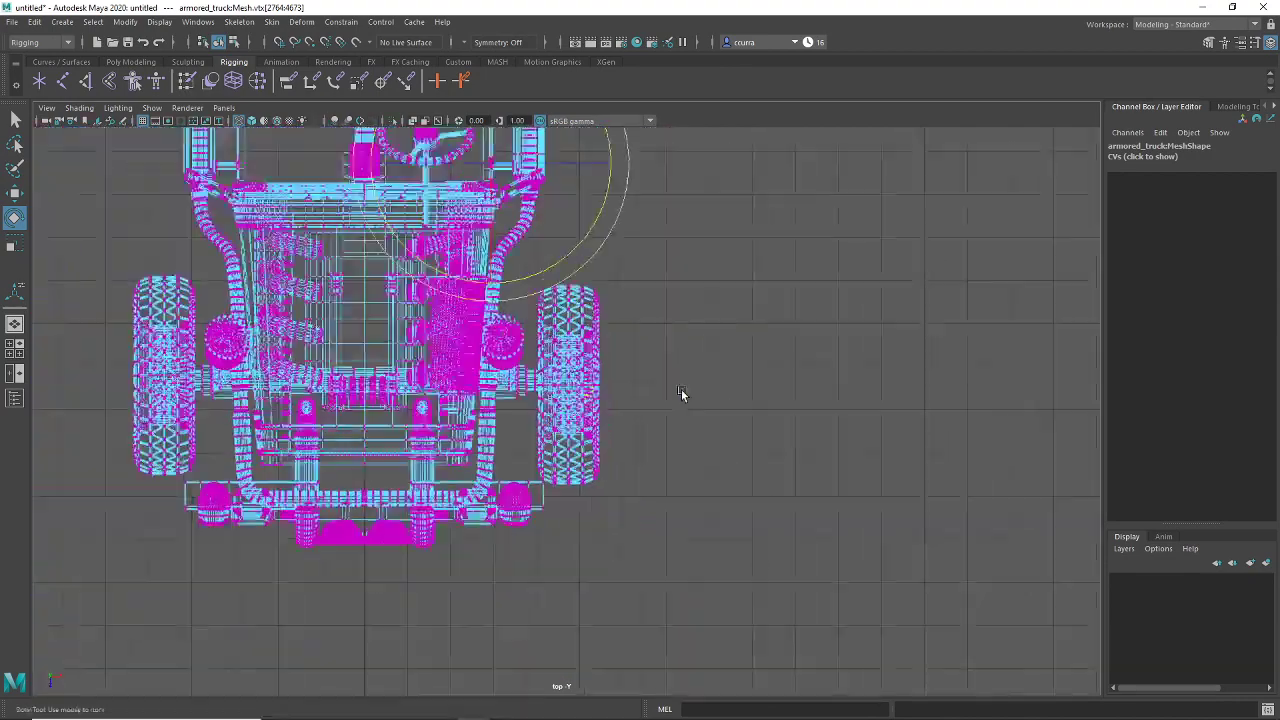
scroll(682, 399, "up", 3)
middle_click_drag(661, 411, 654, 470, "alt")
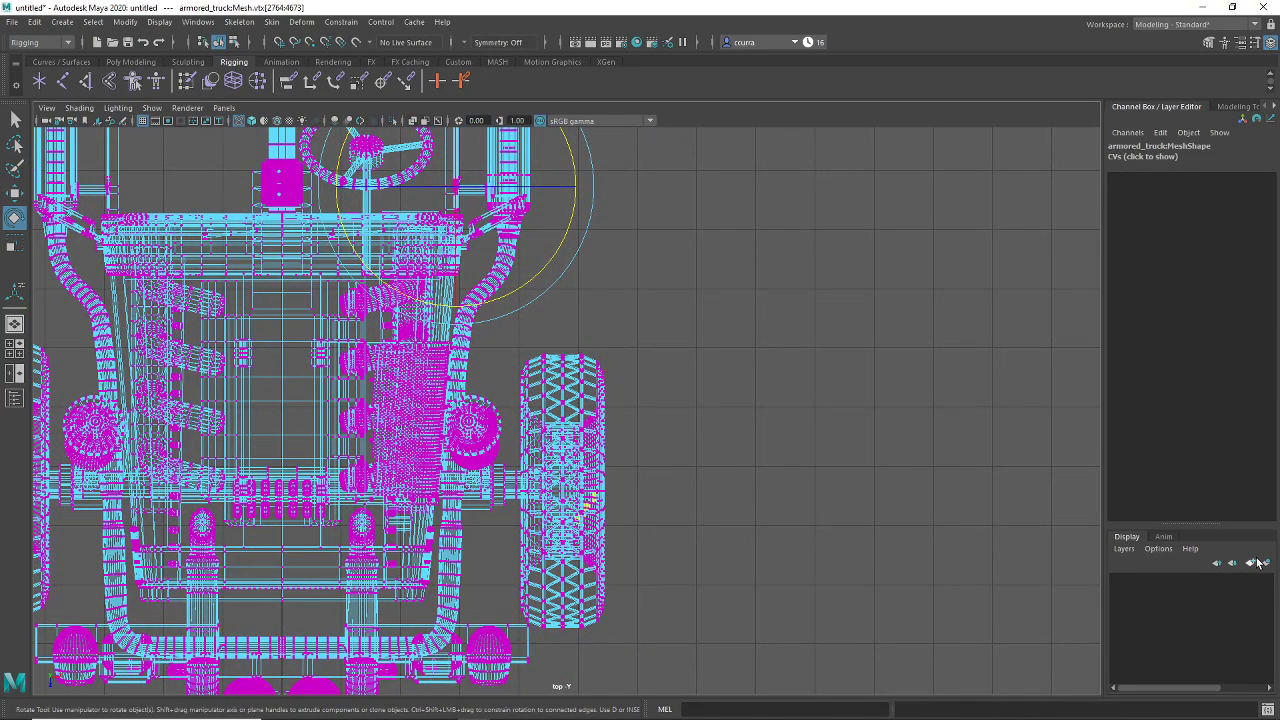
Step: Try to center the pivot on the selected lug vertices
left_click(129, 21)
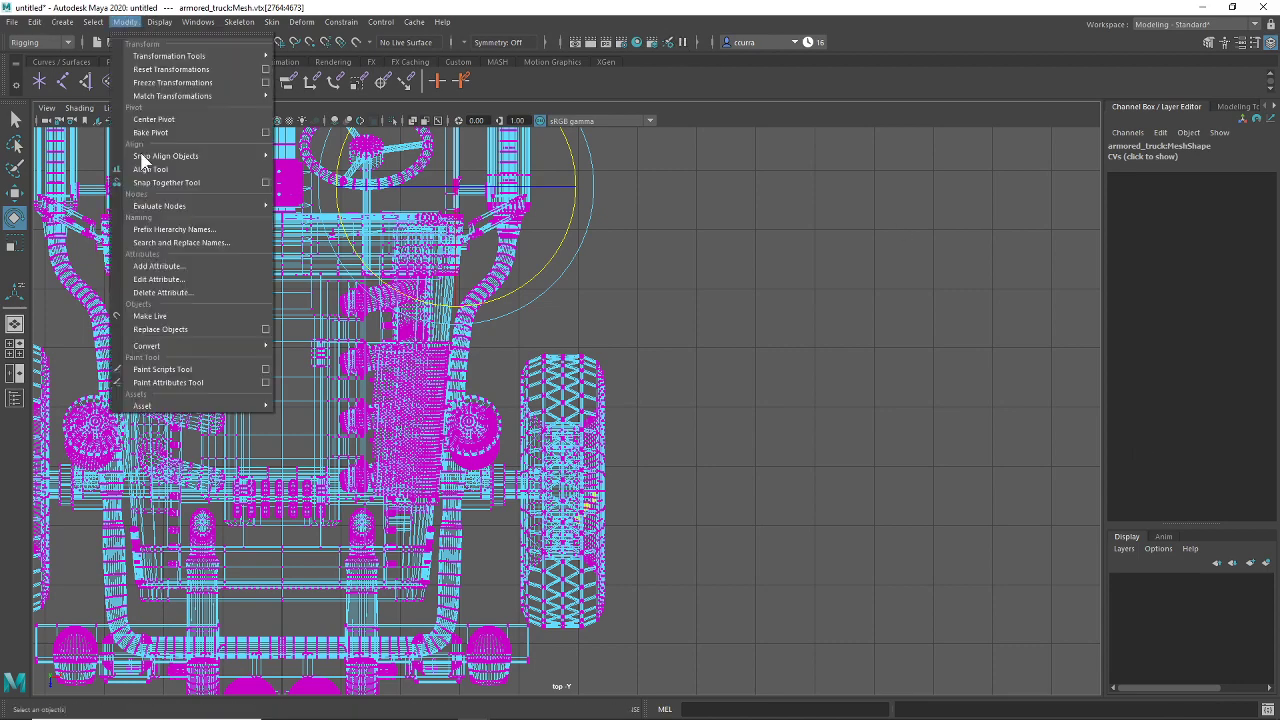
left_click(167, 107)
scroll(868, 530, "up", 1)
middle_click_drag(858, 524, 828, 540, "alt")
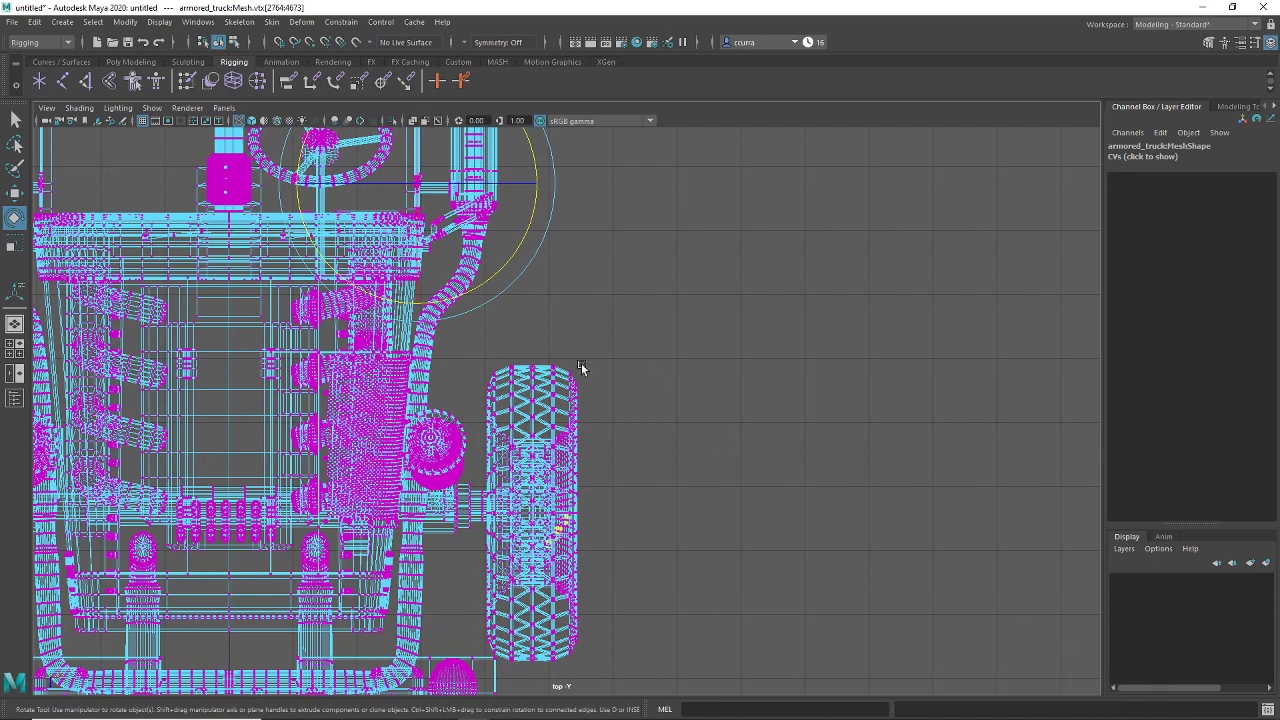
Step: Move the selection's custom pivot from the door hinge area down and across to the front wheel beside the lugs
key("w")
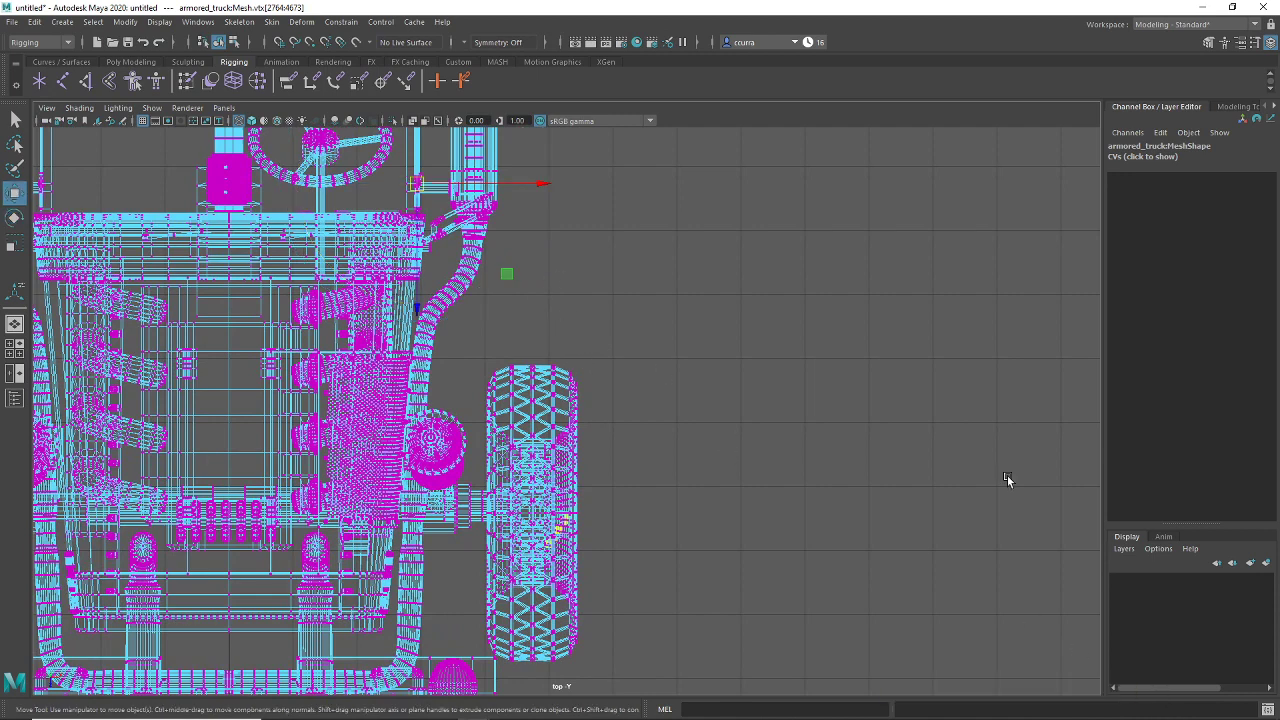
key("d")
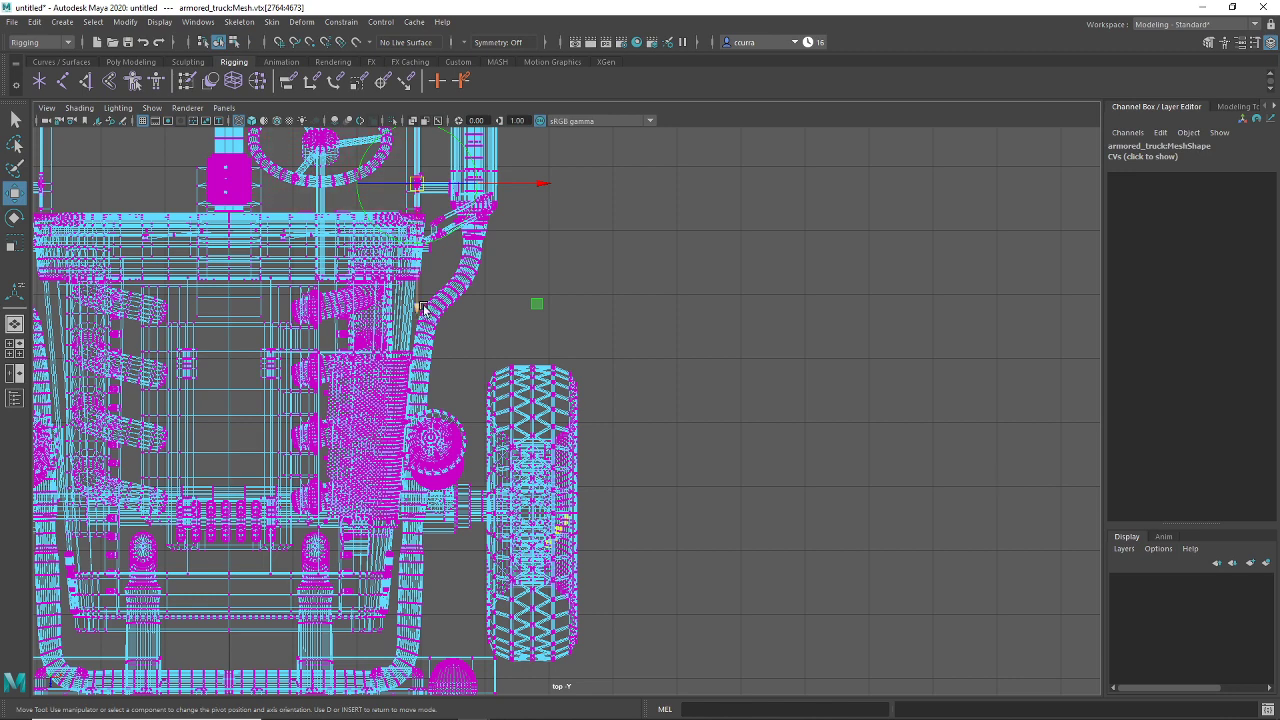
left_click_drag(416, 309, 438, 632)
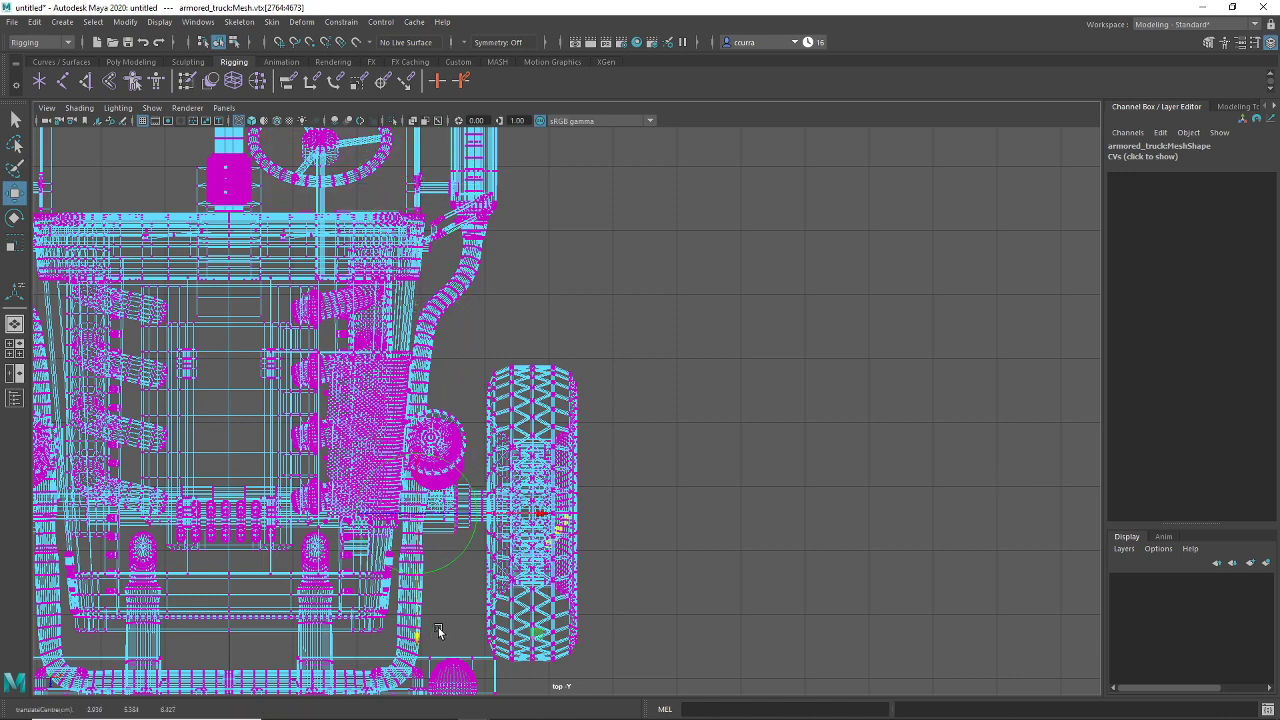
left_click_drag(510, 515, 673, 518)
scroll(667, 570, "up", 4)
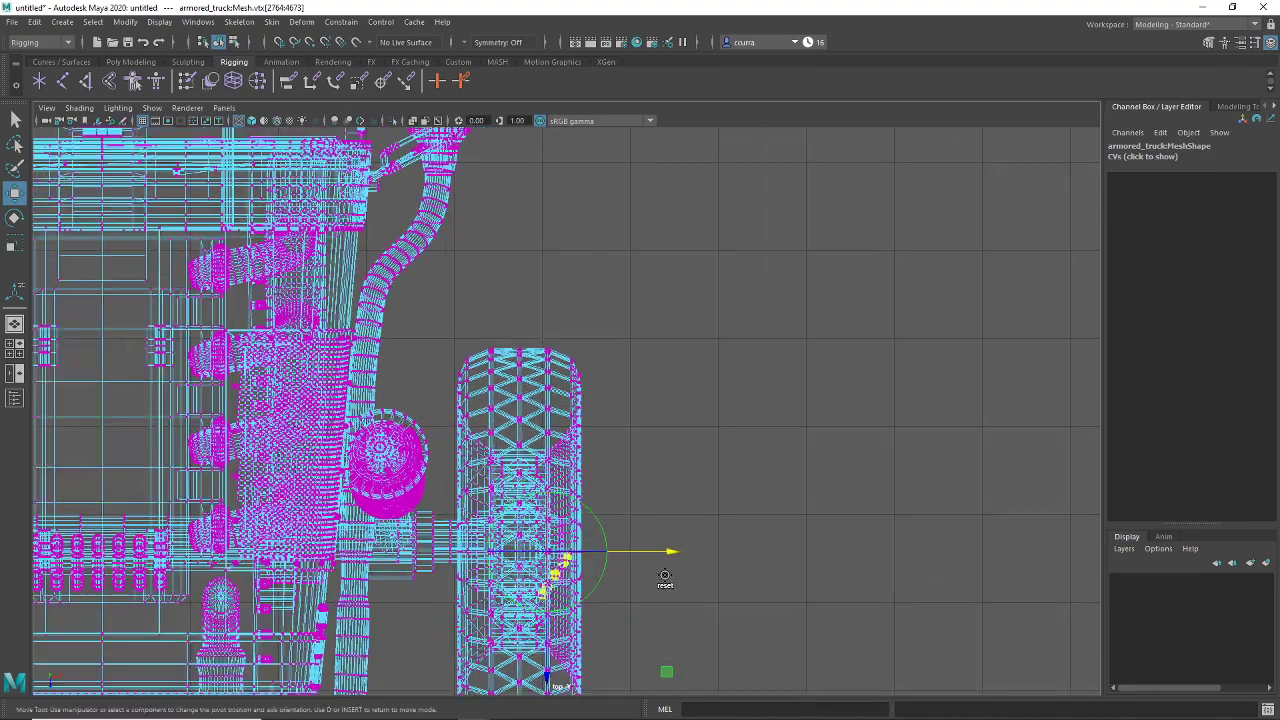
left_click_drag(700, 452, 714, 218)
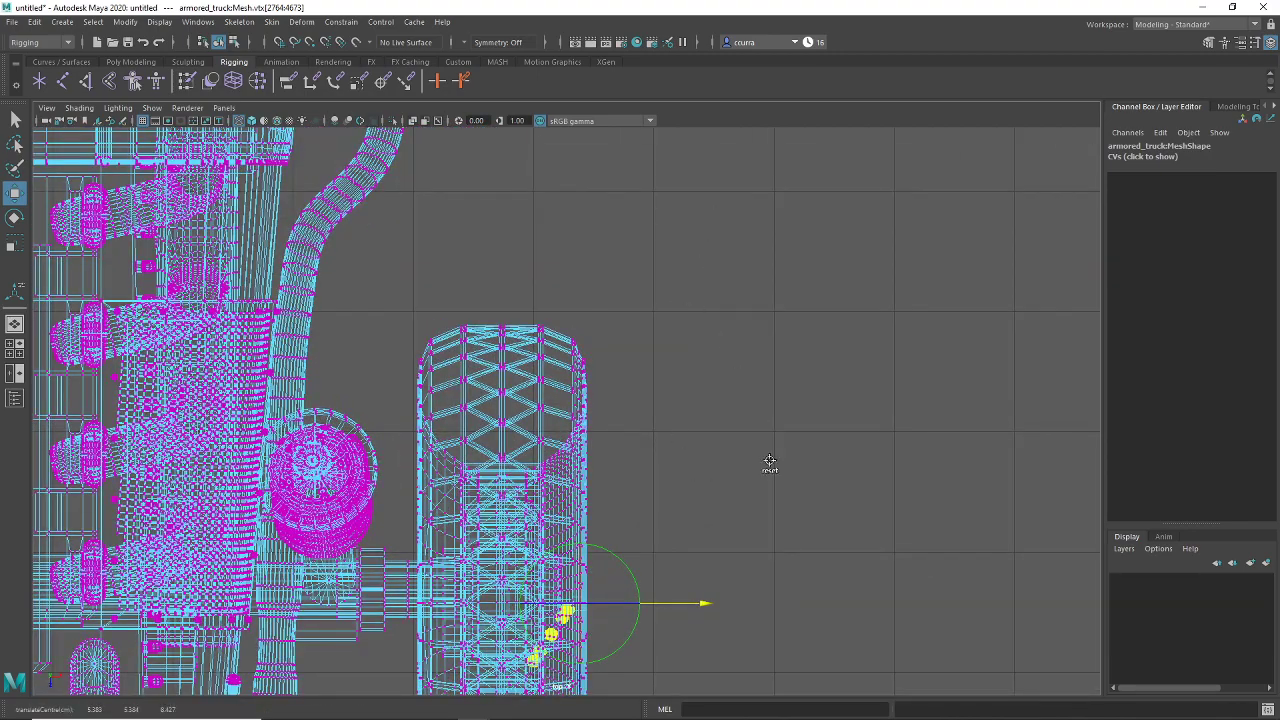
Step: Bring the pivot roughly onto the middle lug sphere of the selection in the top view
middle_click_drag(700, 678, 694, 380, "alt")
scroll(691, 371, "up", 6)
middle_click_drag(676, 303, 644, 445, "alt")
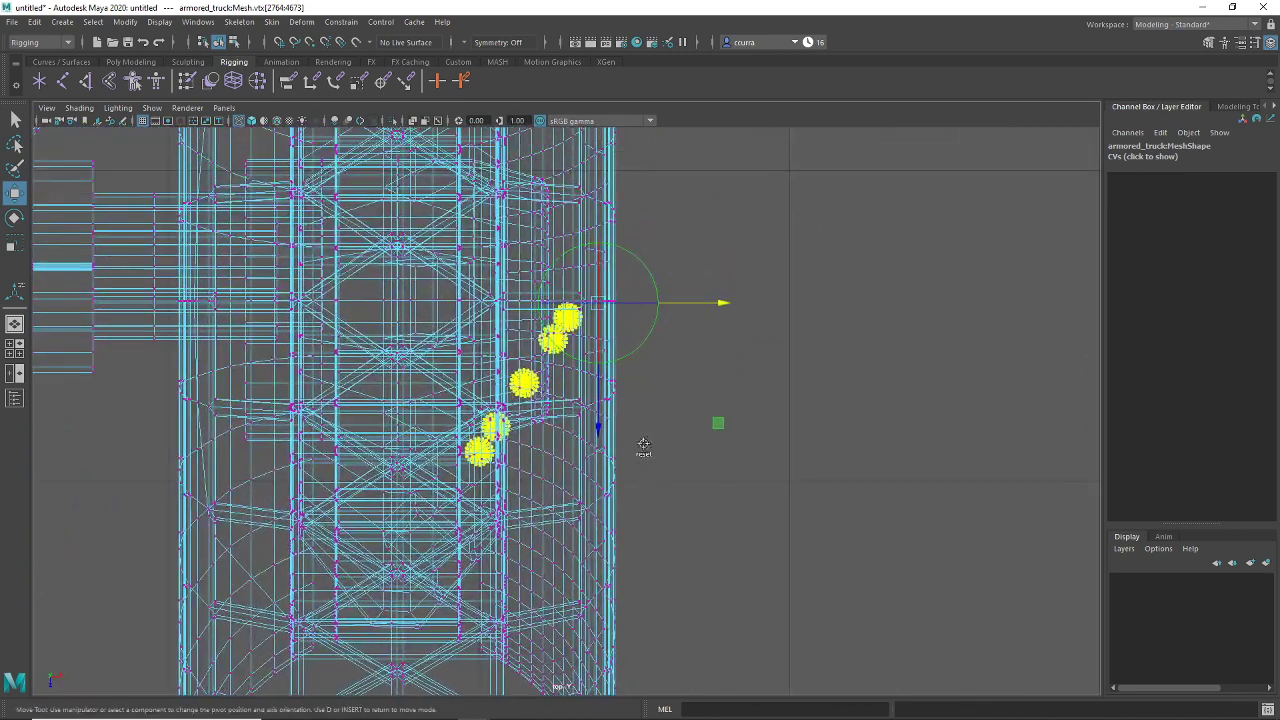
left_click_drag(597, 425, 591, 514)
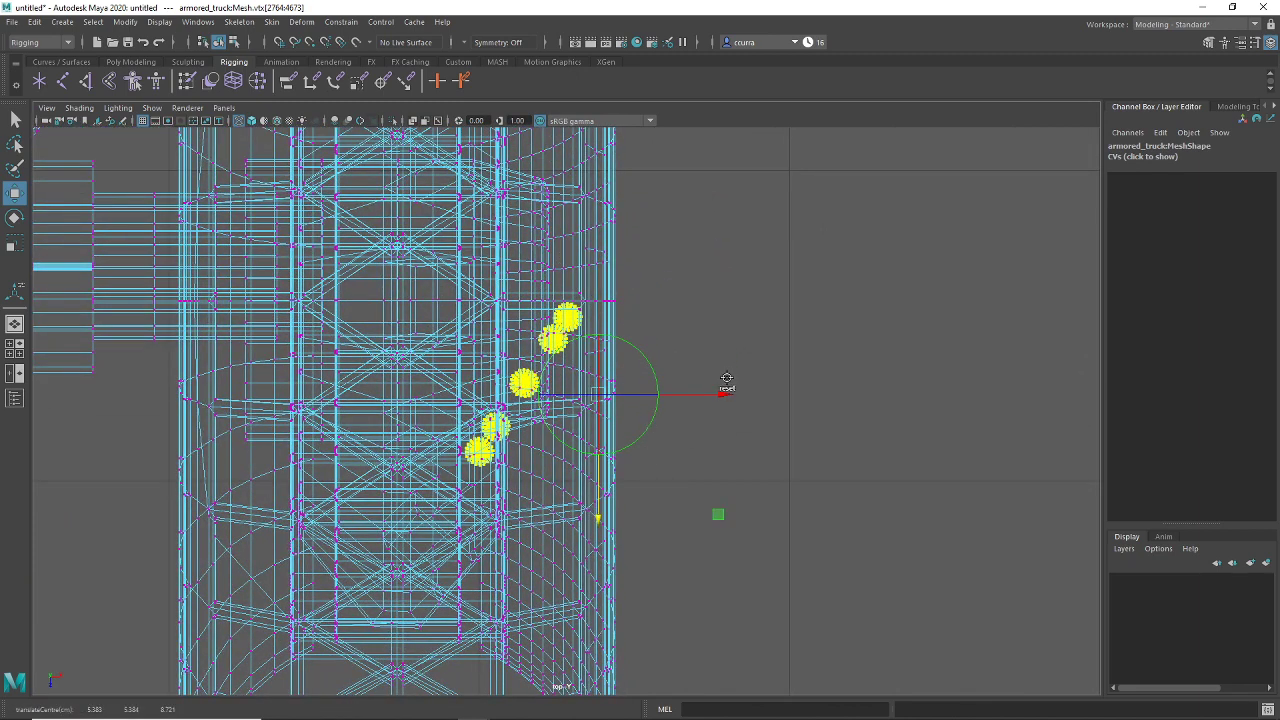
left_click_drag(724, 397, 647, 405)
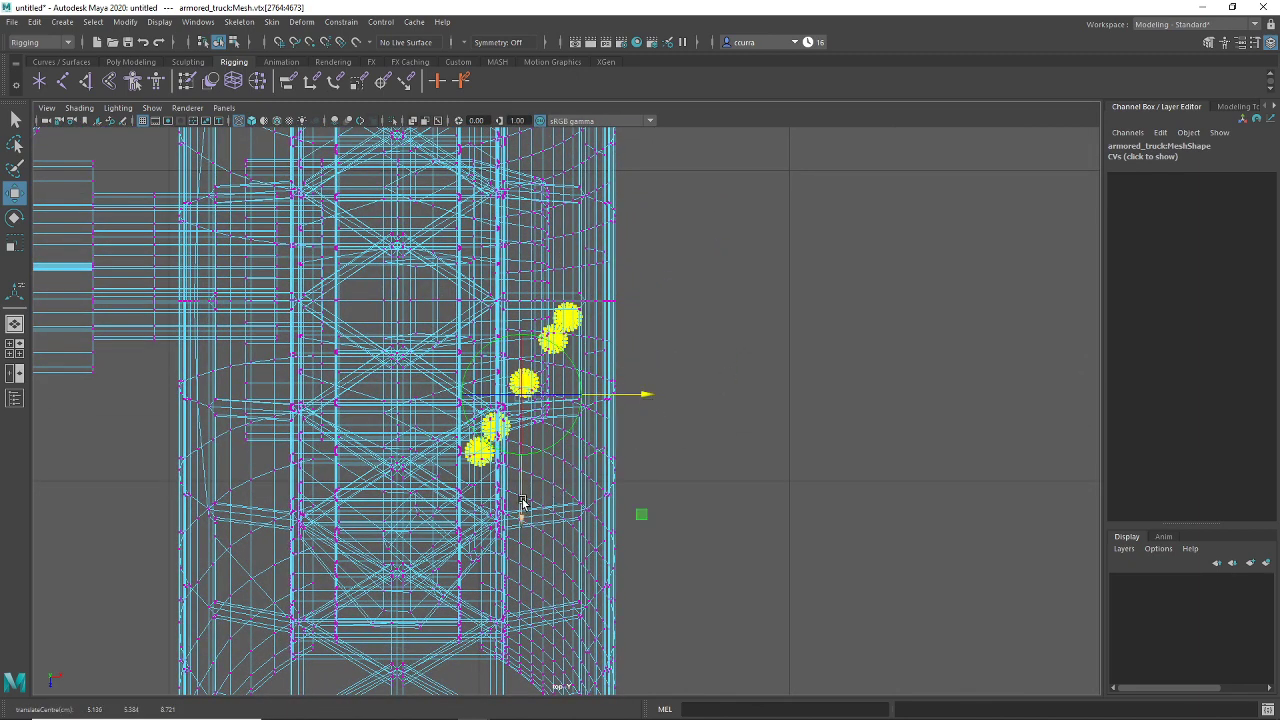
Step: Fine-tune the pivot along both axes so it sits exactly on the centre of the middle lug sphere
scroll(500, 495, "up", 4)
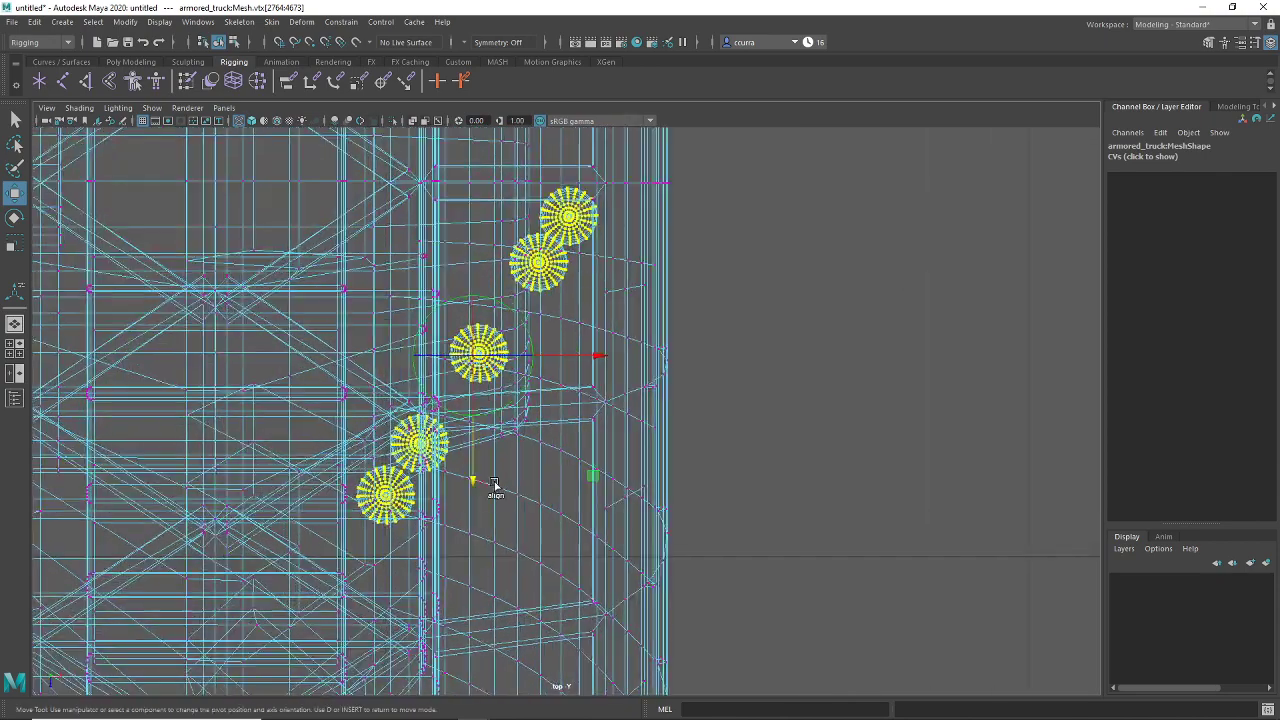
scroll(494, 485, "up", 4)
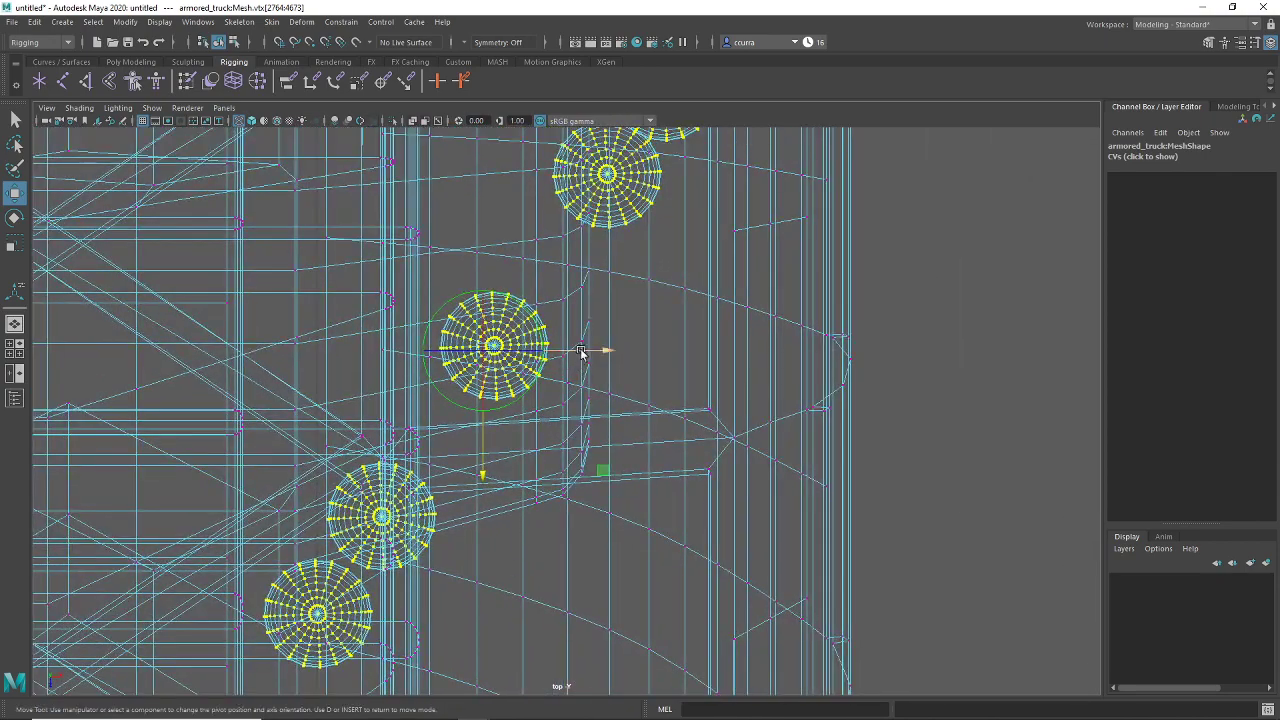
scroll(540, 400, "up", 5)
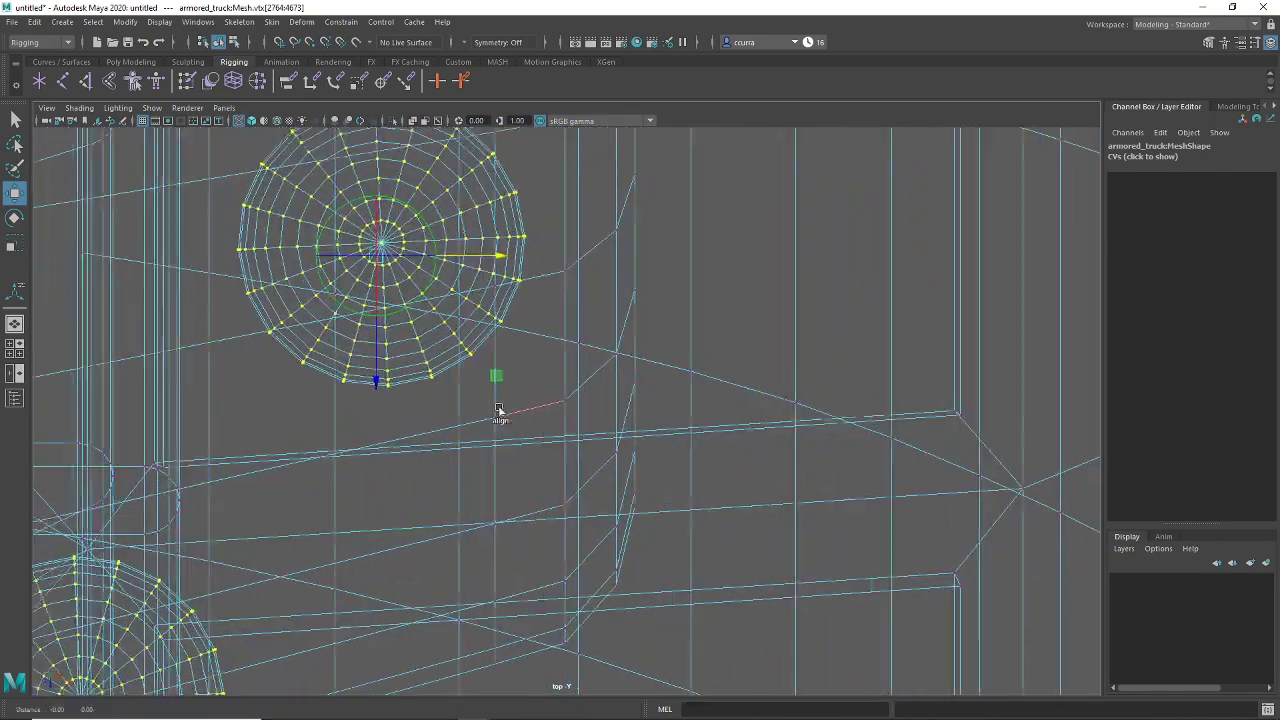
scroll(534, 480, "up", 4)
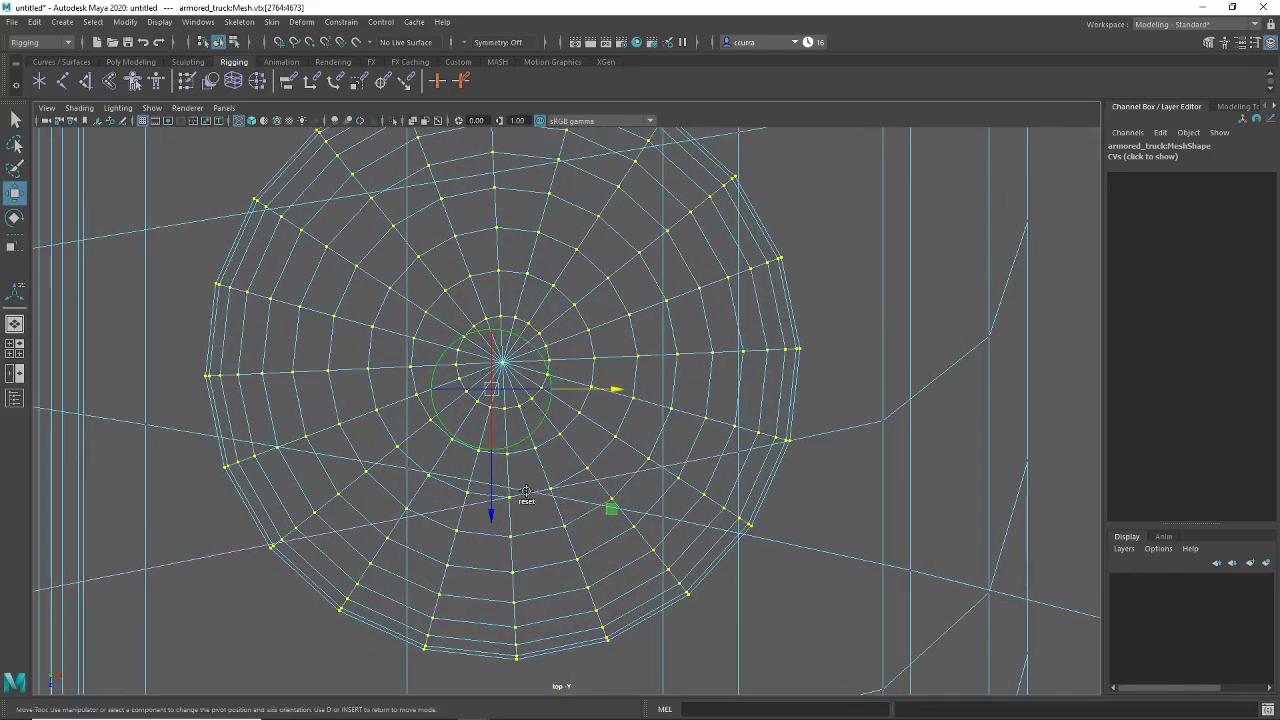
left_click_drag(493, 515, 497, 499)
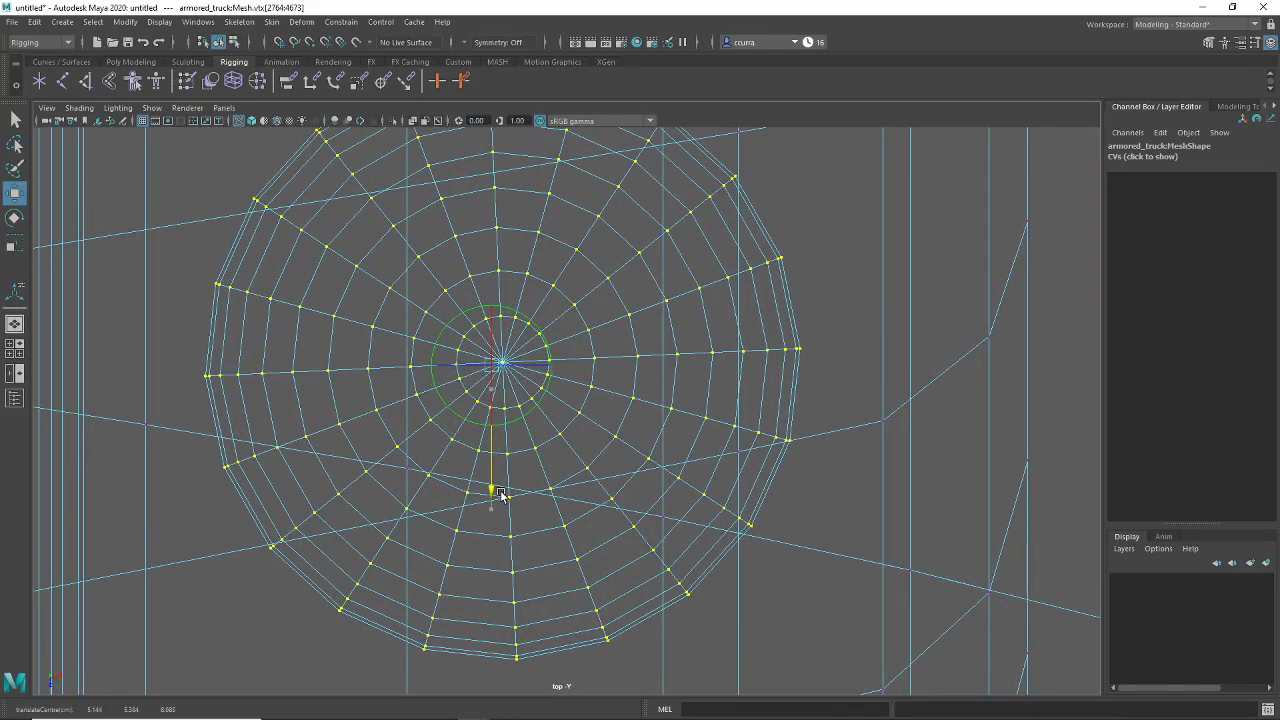
left_click_drag(595, 366, 603, 365)
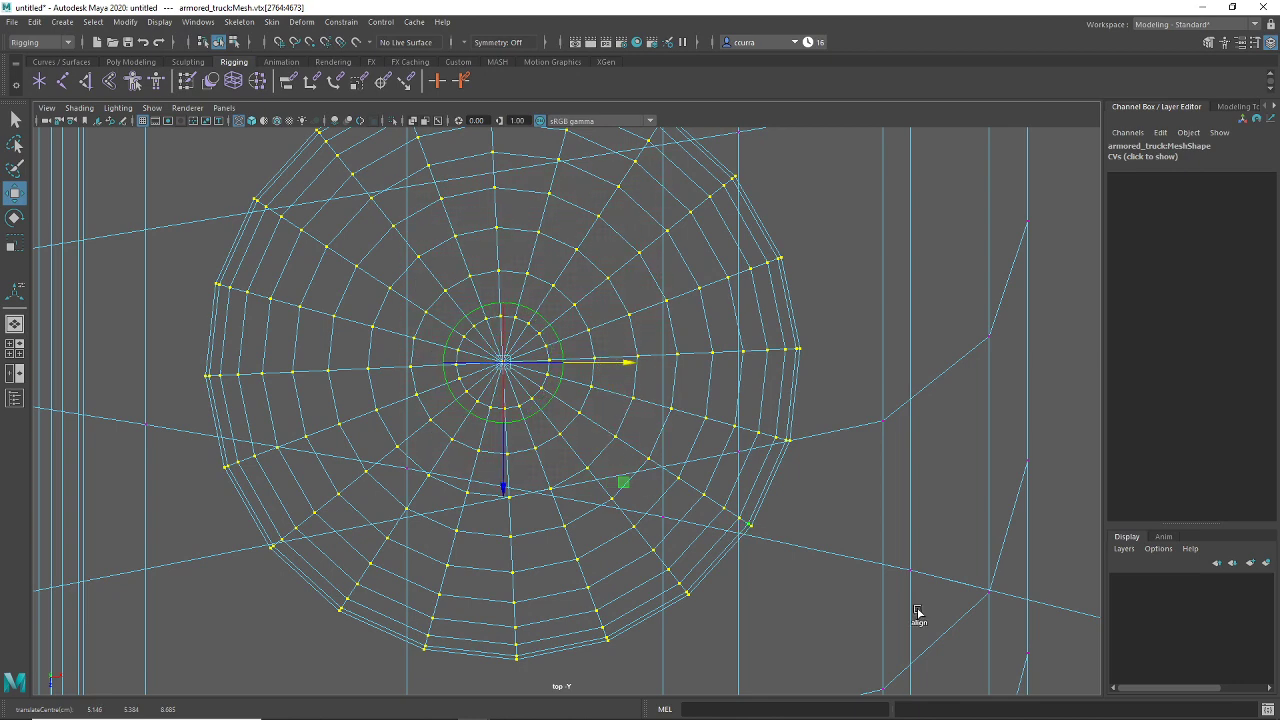
Step: Finish editing the pivot and rotate the selected lugs about the vertical axis until their row runs parallel to the straightened wheel
key("Insert")
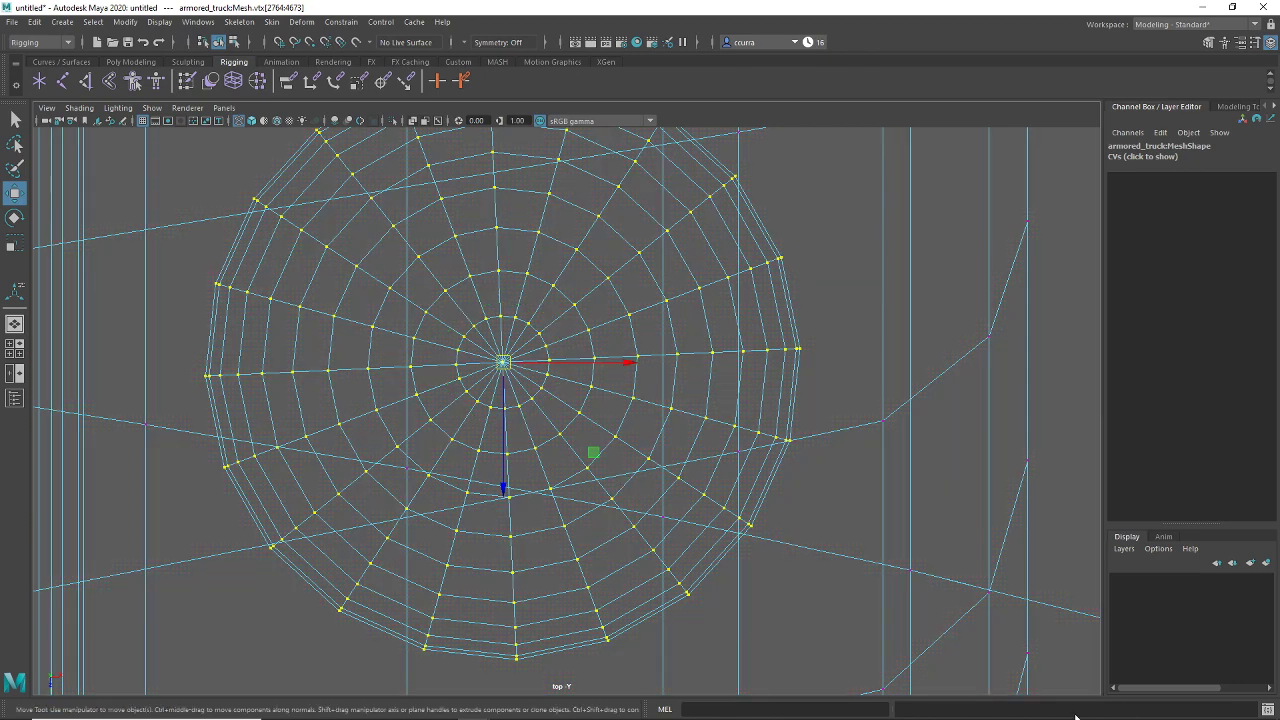
scroll(634, 563, "down", 10)
scroll(630, 548, "up", 10)
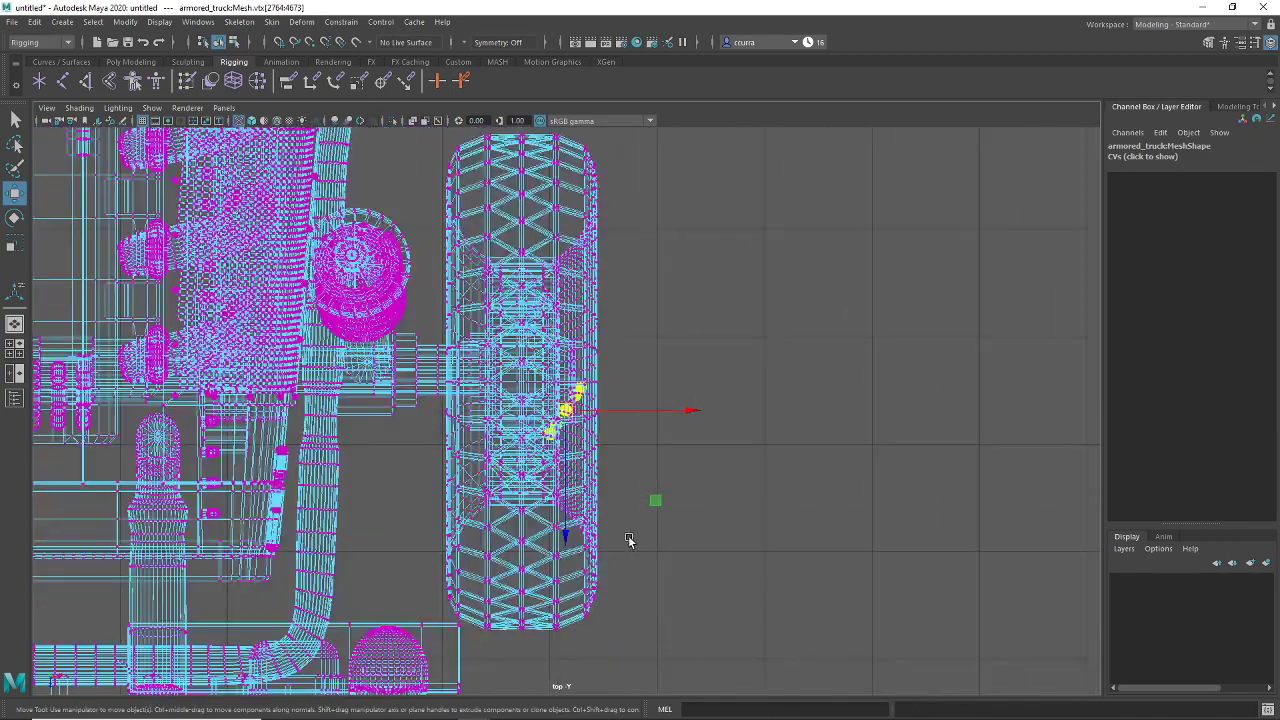
scroll(600, 552, "up", 5)
key("e")
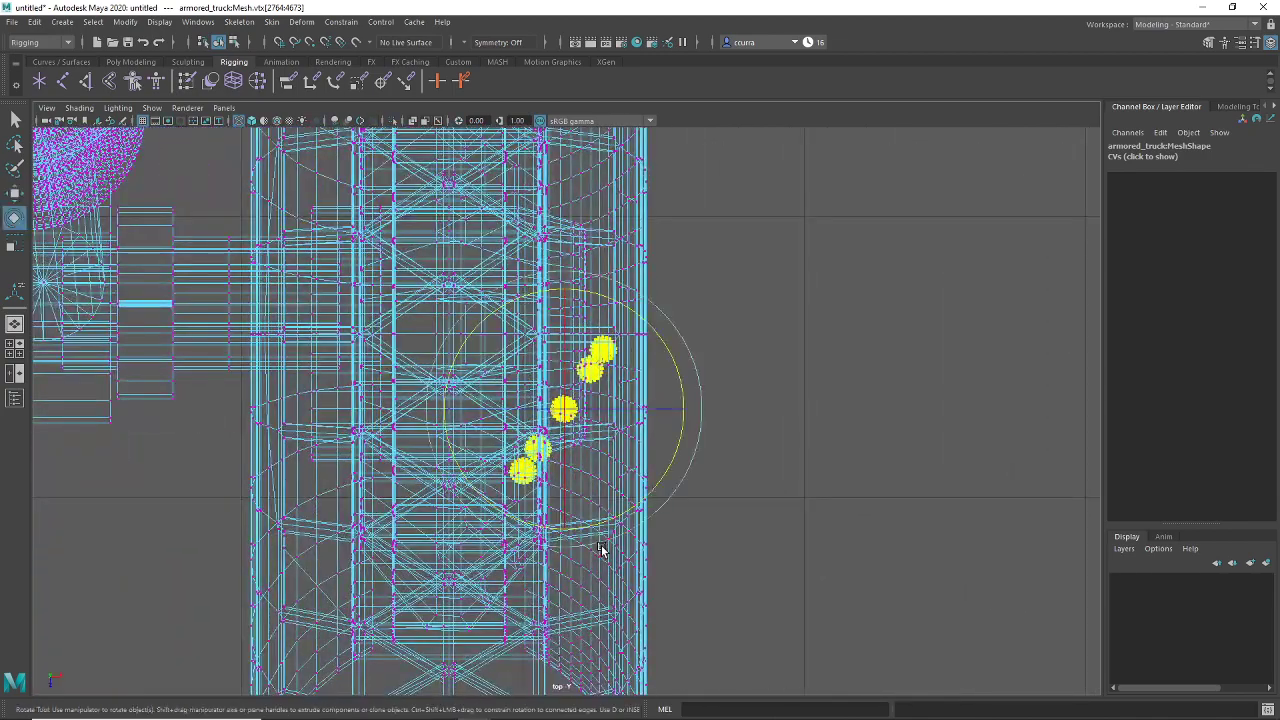
scroll(612, 535, "up", 2)
mouse_move(662, 475)
left_mouse_down()
mouse_move(698, 474)
mouse_move(661, 468)
left_mouse_up()
scroll(698, 474, "up", 2)
scroll(698, 474, "up", 3)
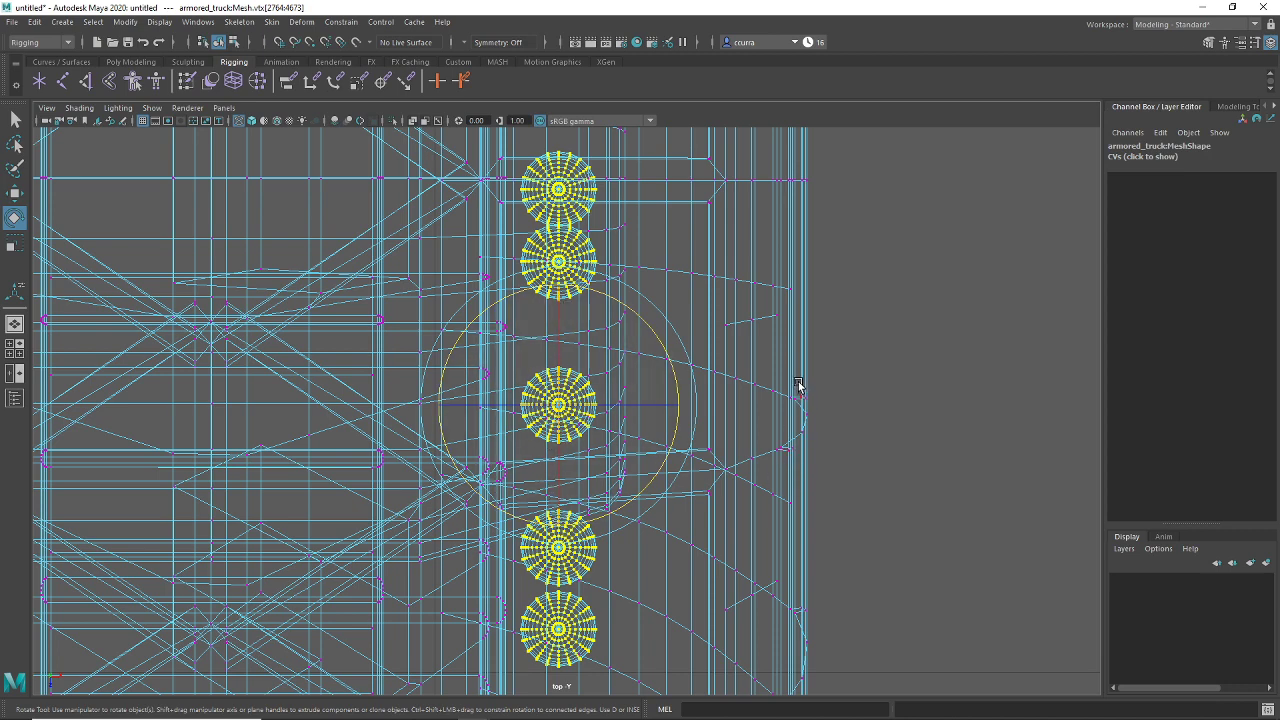
Step: Move the selected lugs along the Z axis until their ring sits in front of the front wheel's round hub cap
key("space")
key("space")
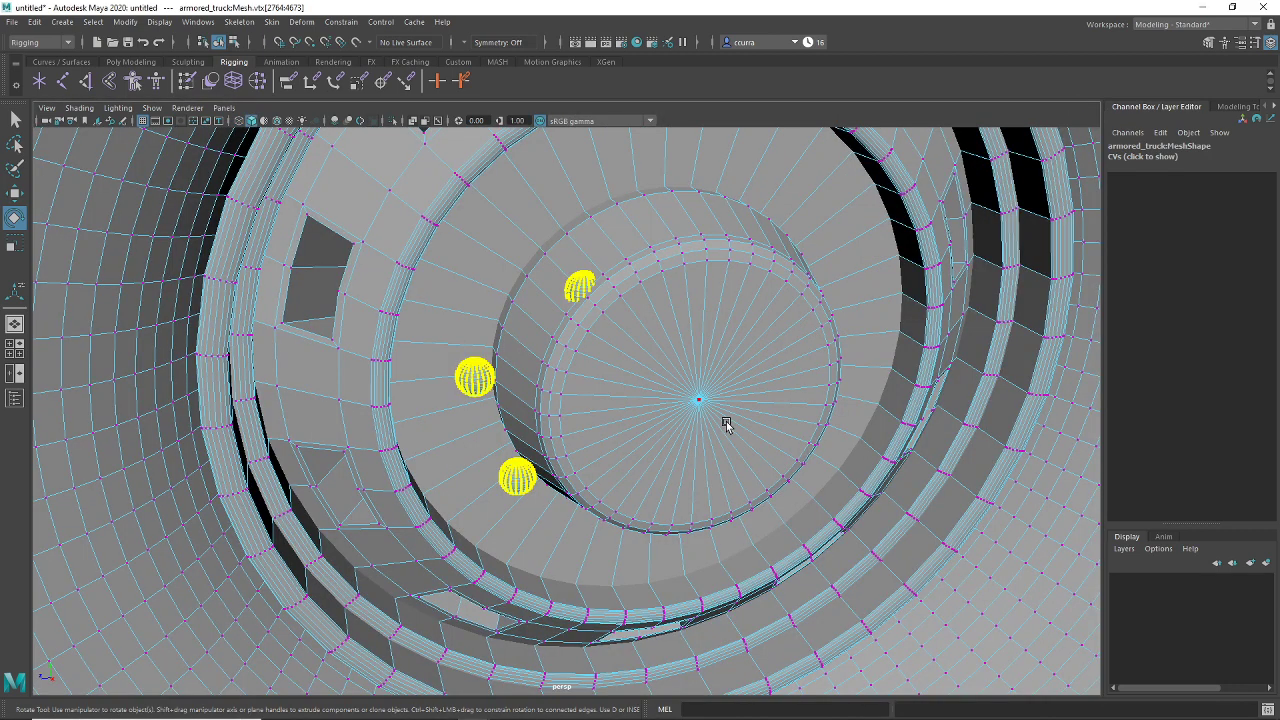
key("w")
scroll(651, 451, "down", 4)
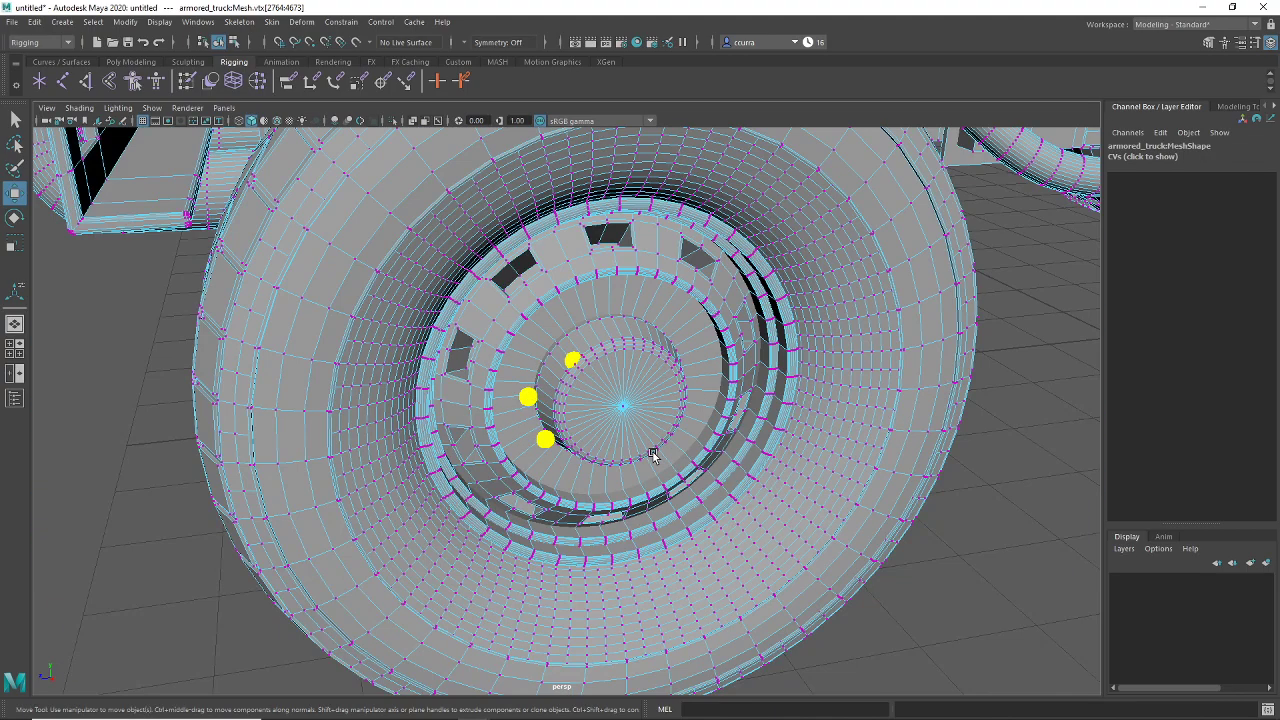
scroll(651, 454, "down", 10)
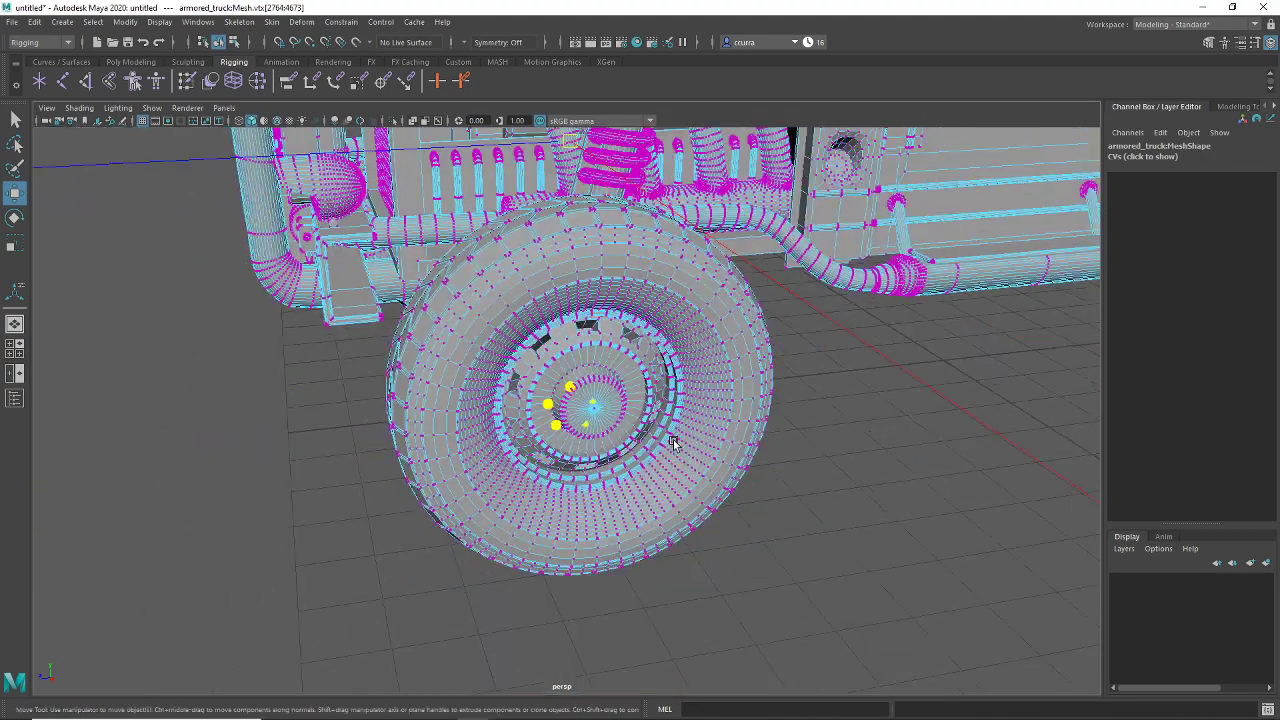
scroll(674, 443, "up", 5)
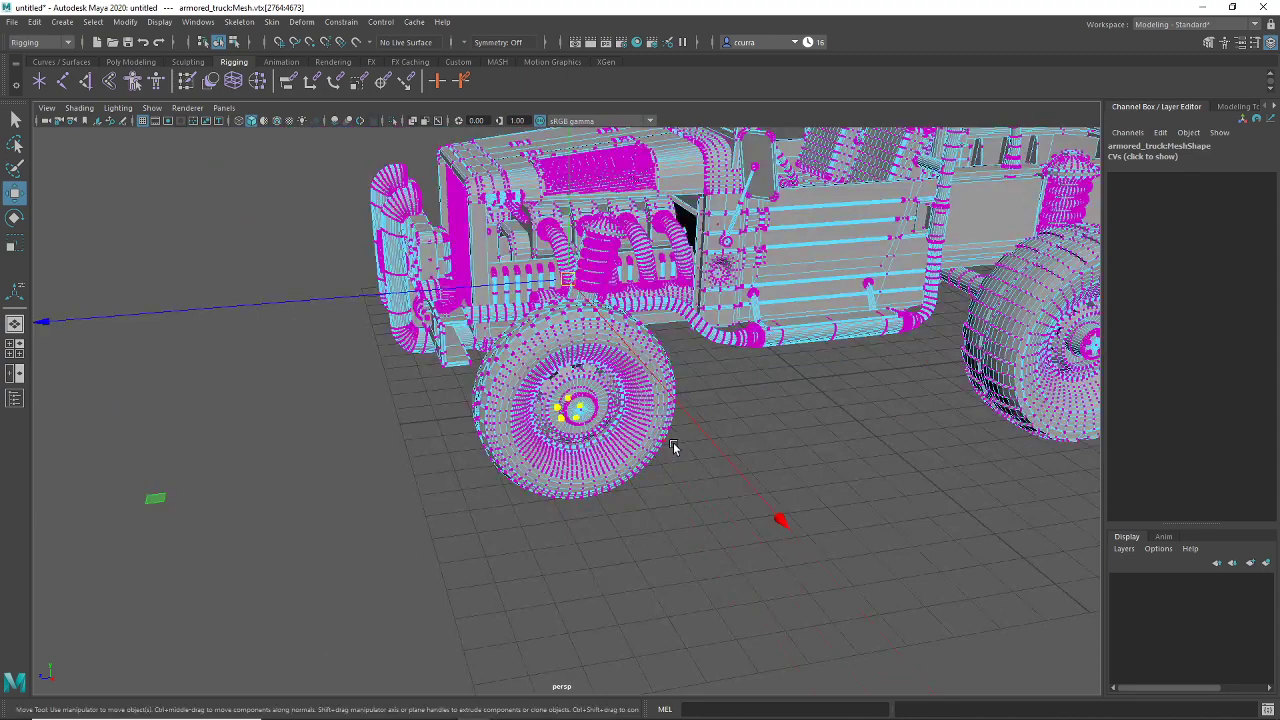
scroll(672, 440, "up", 3)
scroll(668, 378, "down", 3)
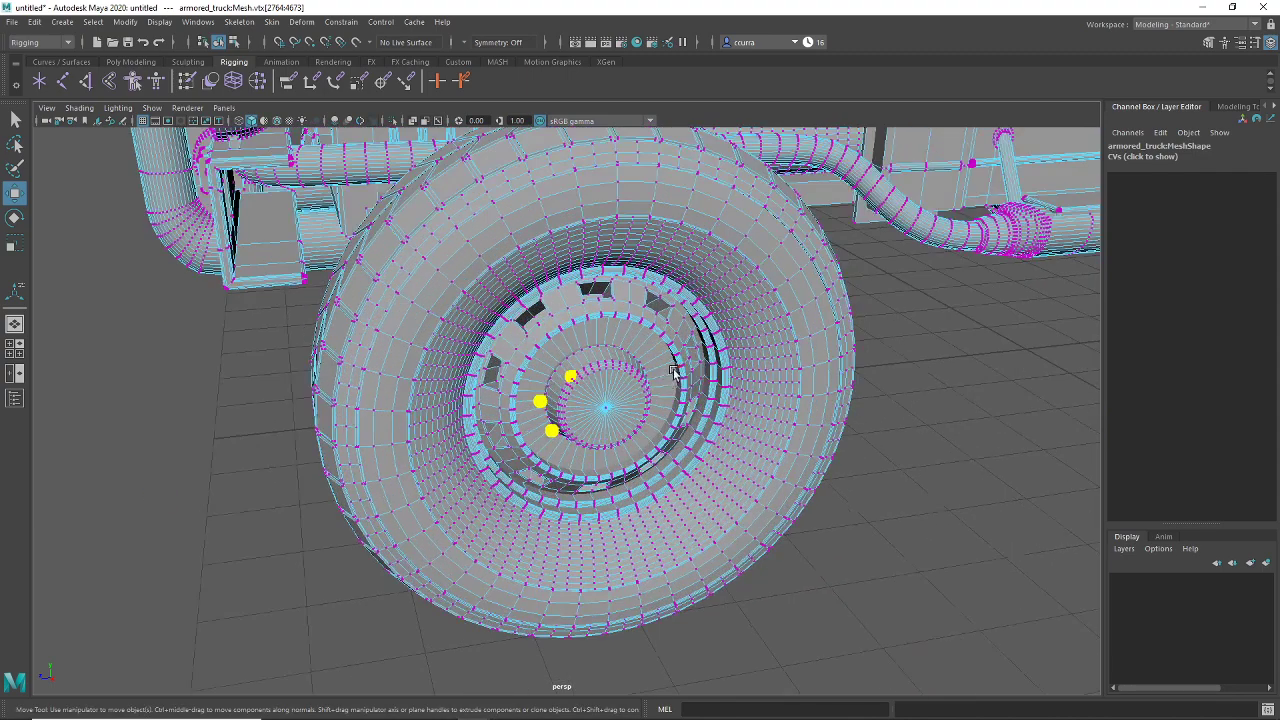
middle_click_drag(604, 258, 607, 260)
key("ctrl+z")
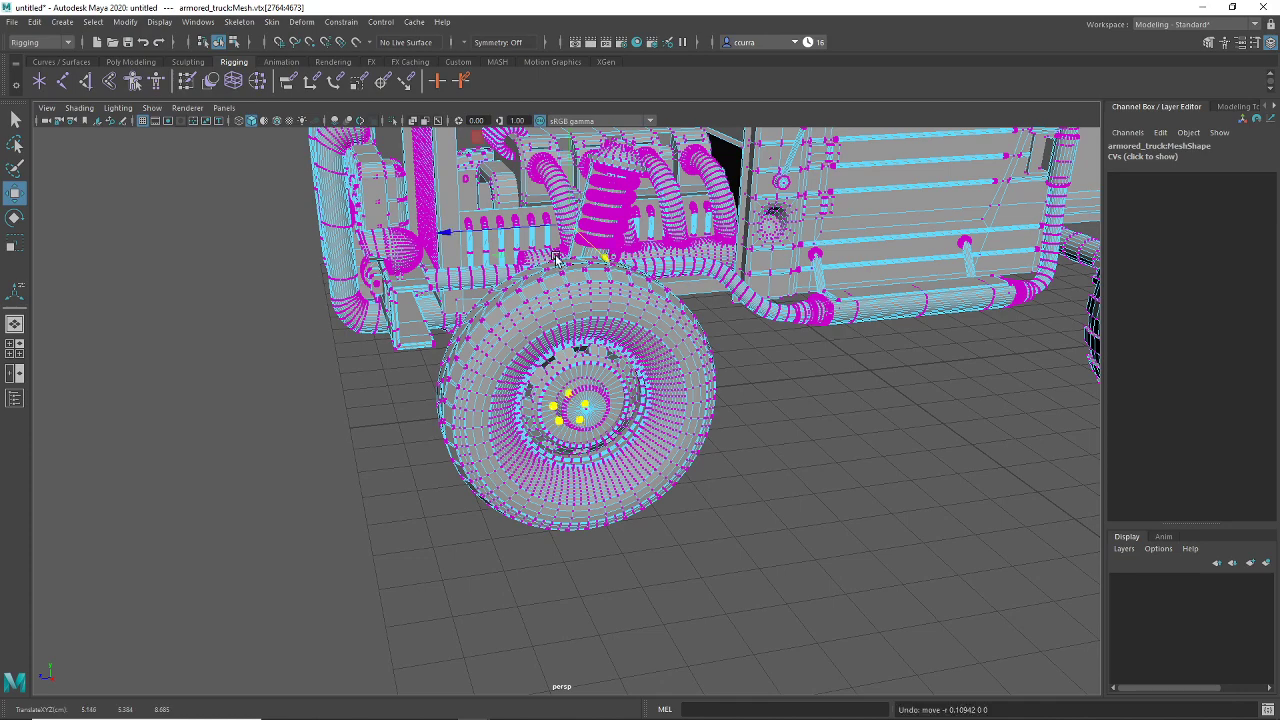
middle_click_drag(545, 228, 553, 226)
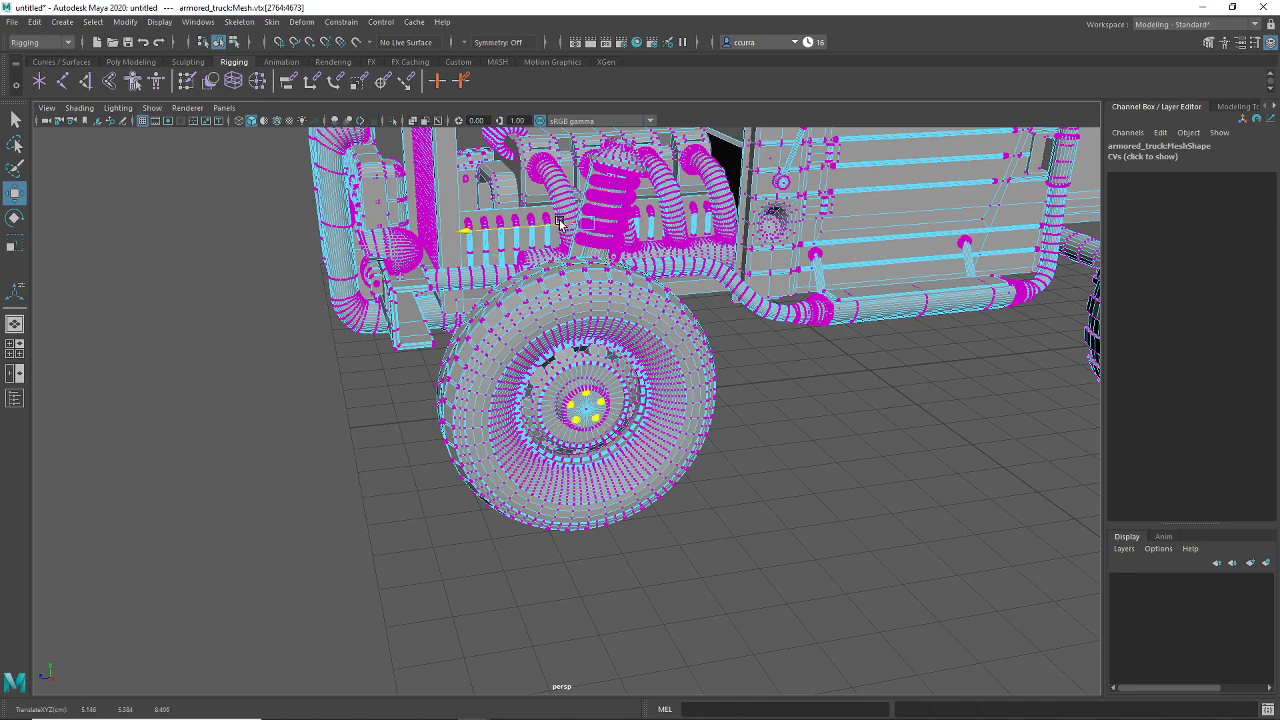
scroll(648, 493, "up", 5)
scroll(650, 494, "down", 4)
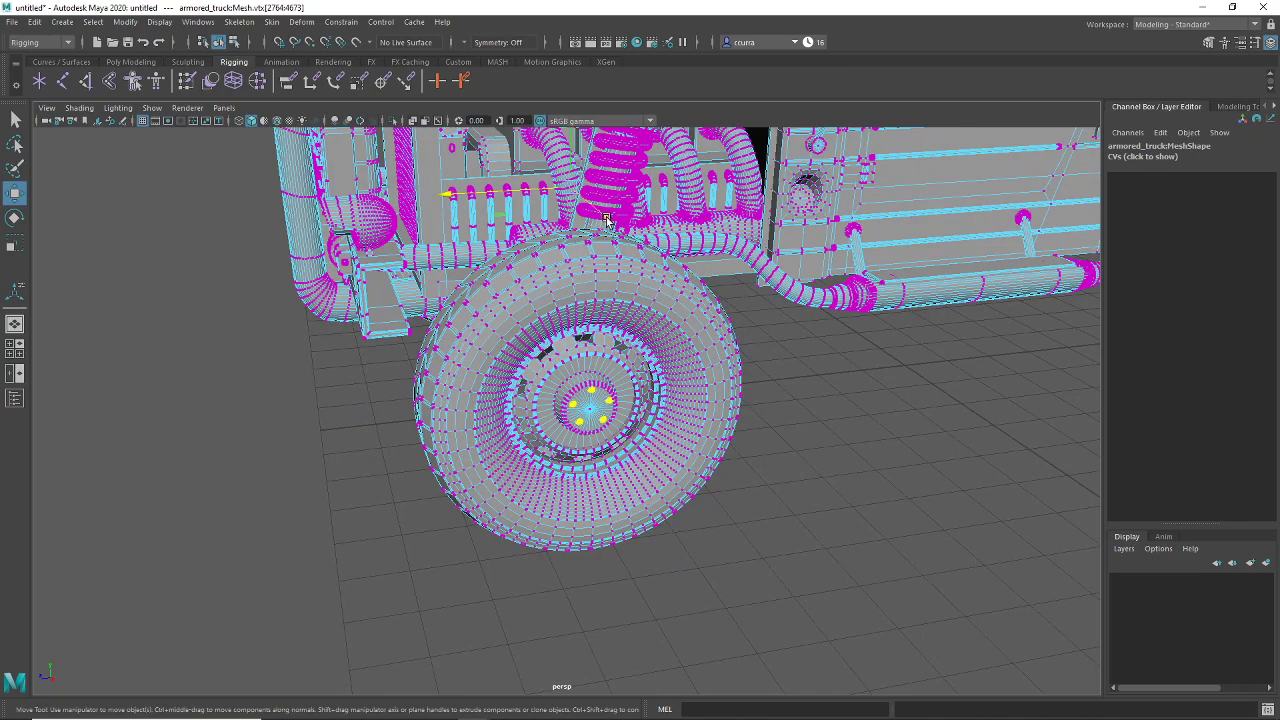
Step: Center the ring of five lugs on the hub cap's midpoint in the side view
scroll(680, 515, "up", 6)
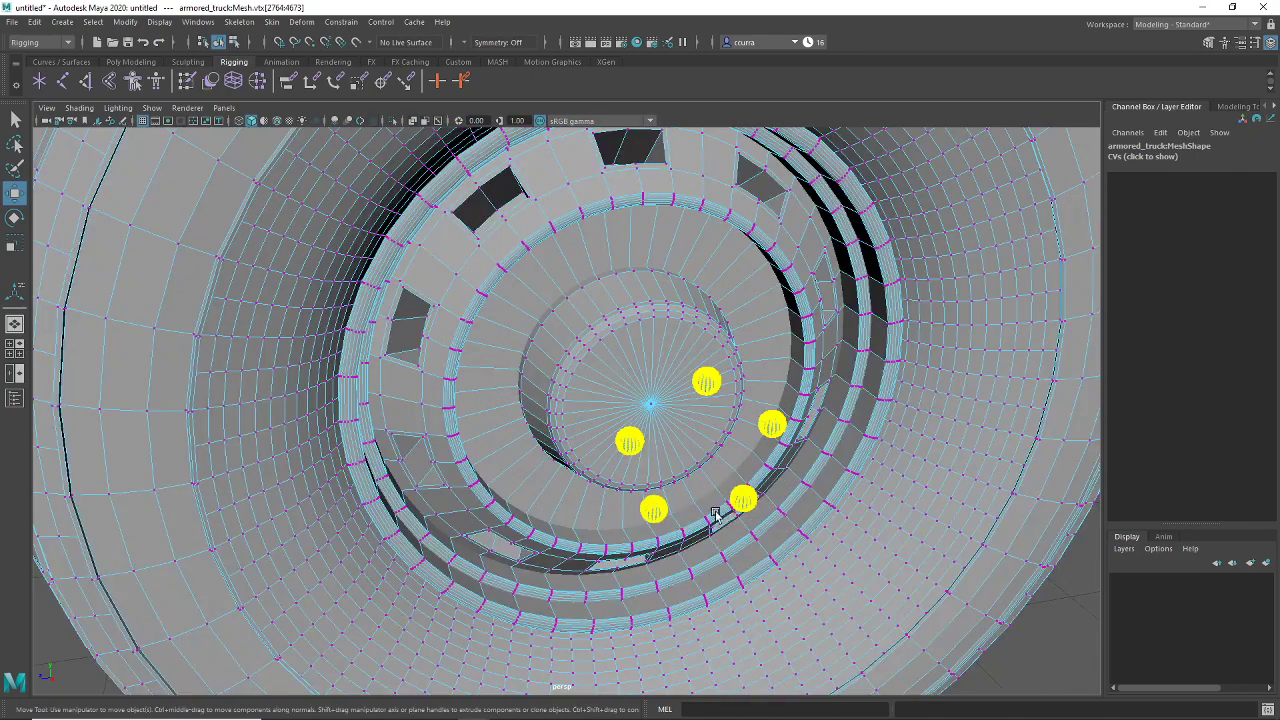
left_click_drag(715, 514, 649, 495, "alt")
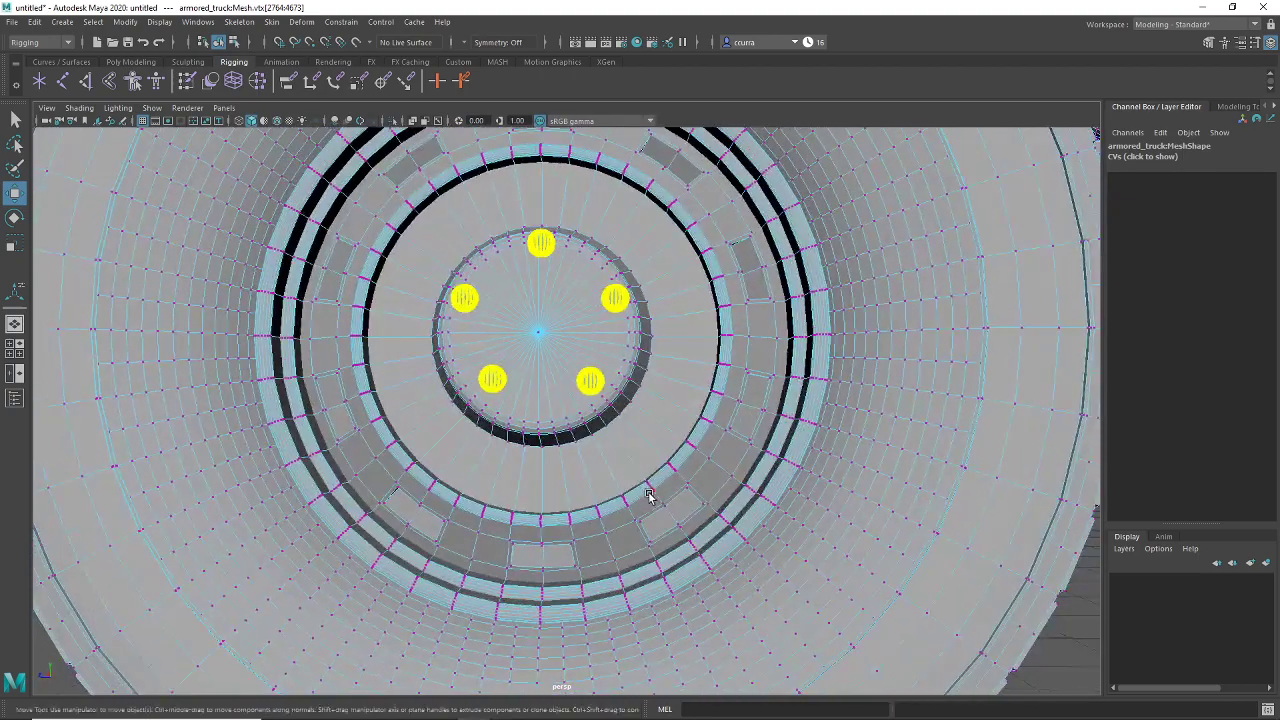
key("space")
key("space")
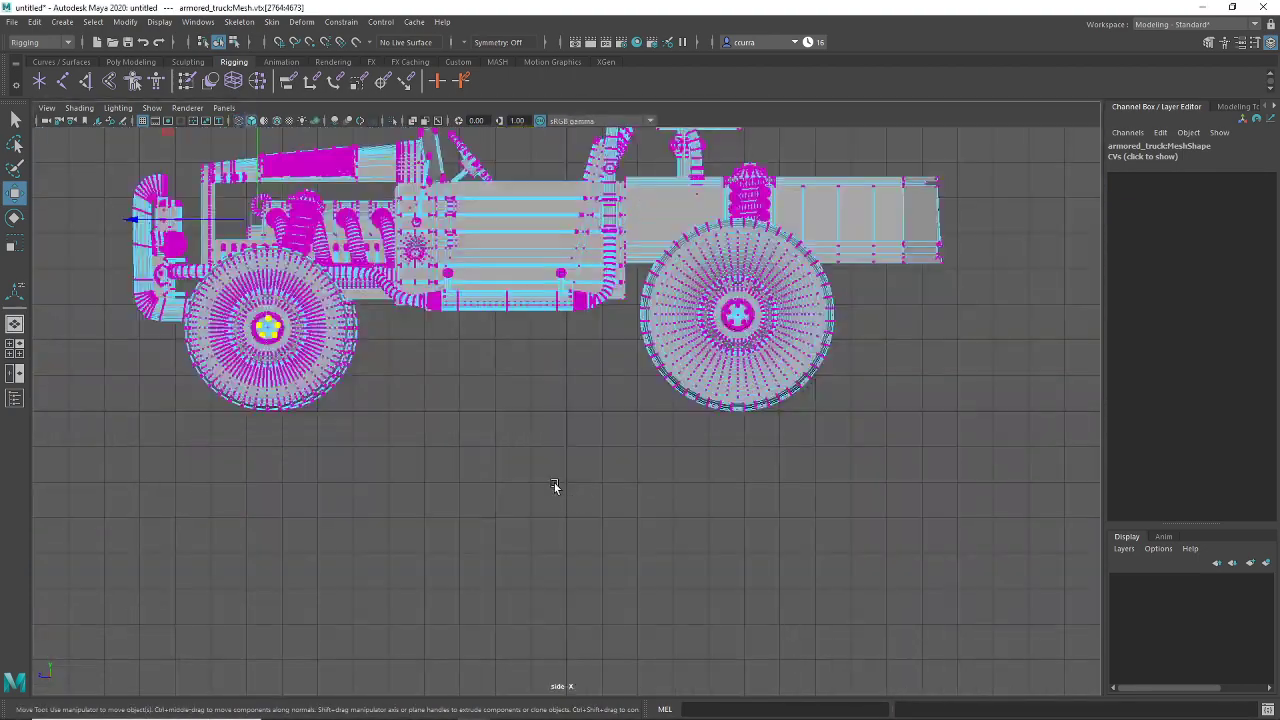
scroll(511, 434, "up", 5)
middle_click_drag(437, 388, 903, 554, "alt")
scroll(557, 516, "up", 10)
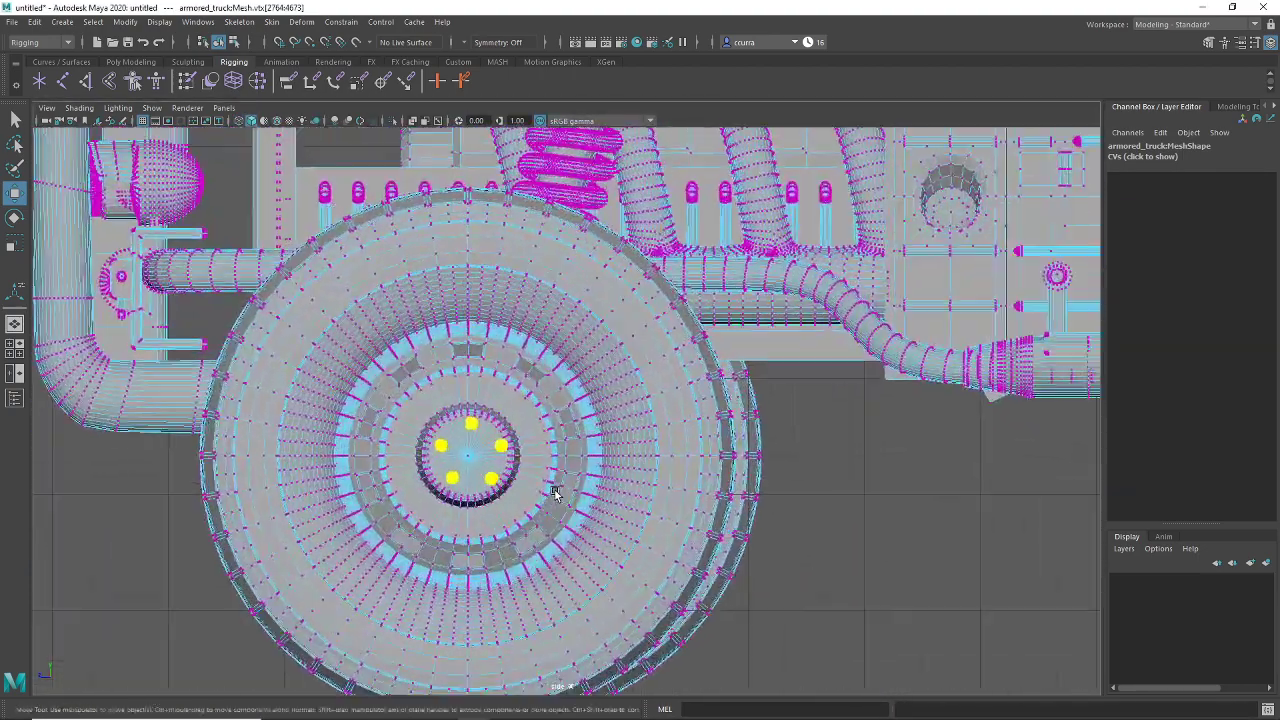
middle_click_drag(498, 512, 697, 437, "alt")
scroll(610, 455, "up", 5)
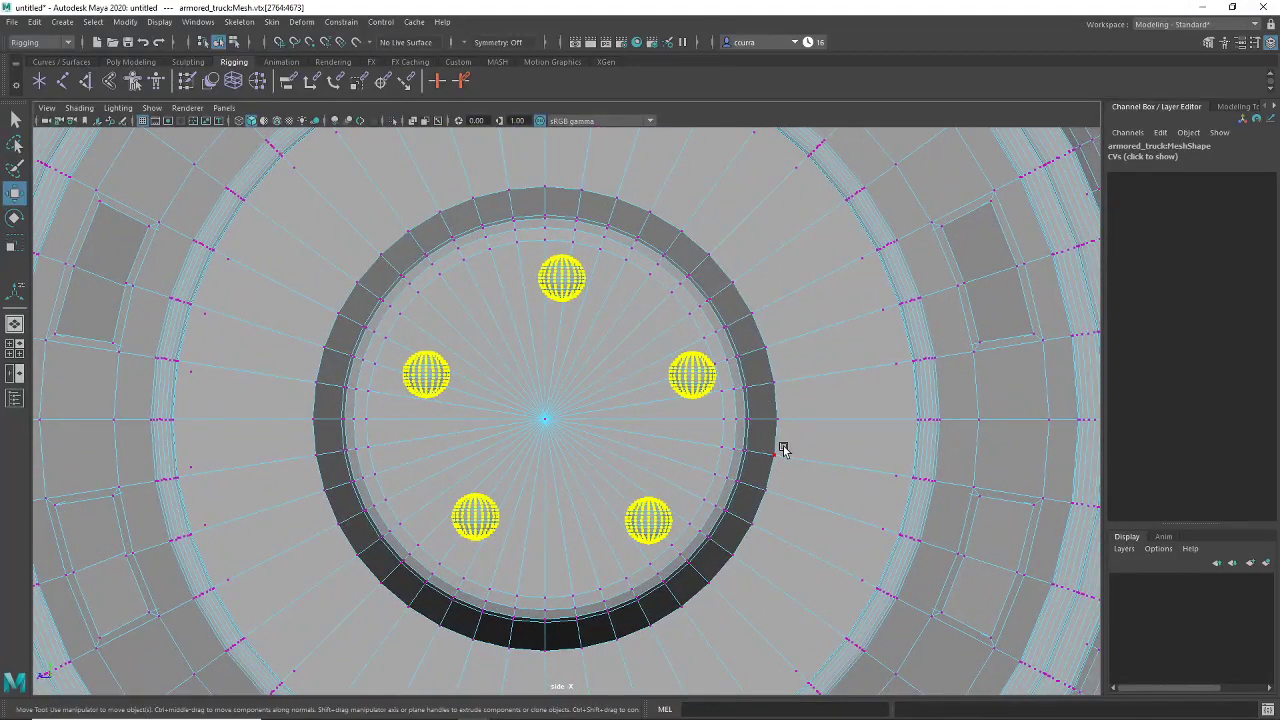
middle_click_drag(793, 455, 817, 494)
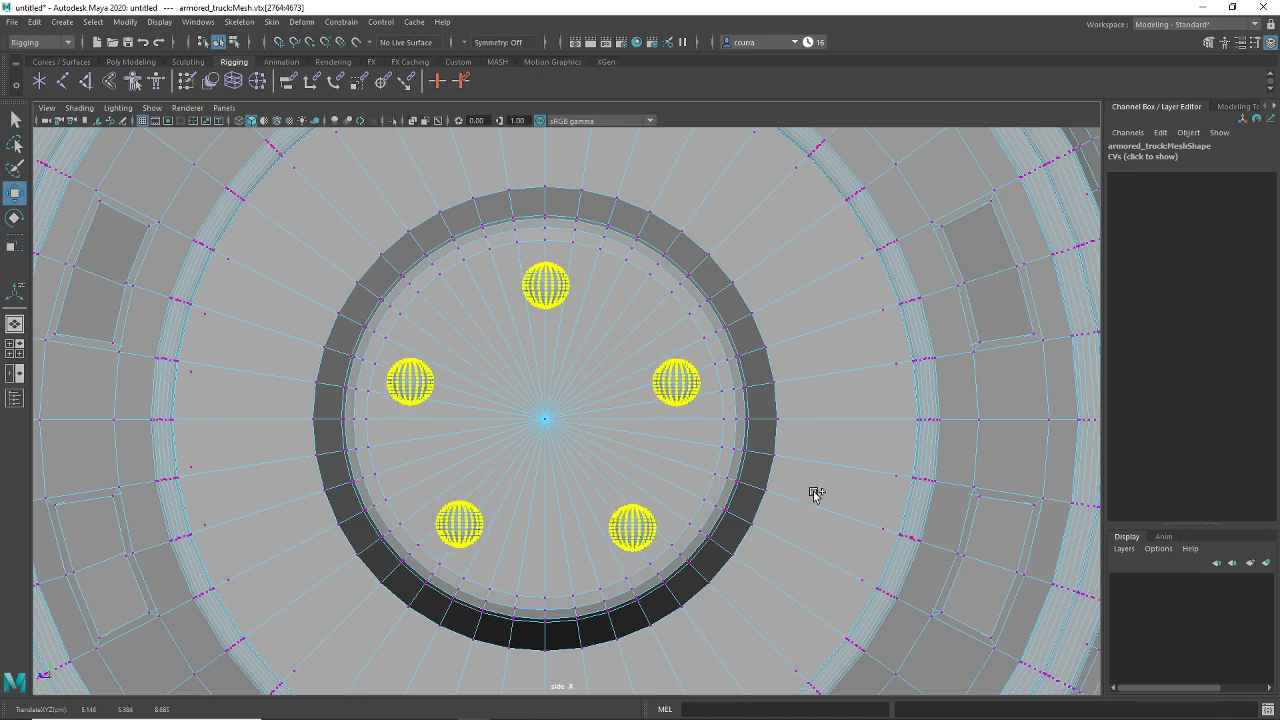
Step: Move the lugs along the X axis in the front wireframe view, inward toward the wheel's hub
key("space")
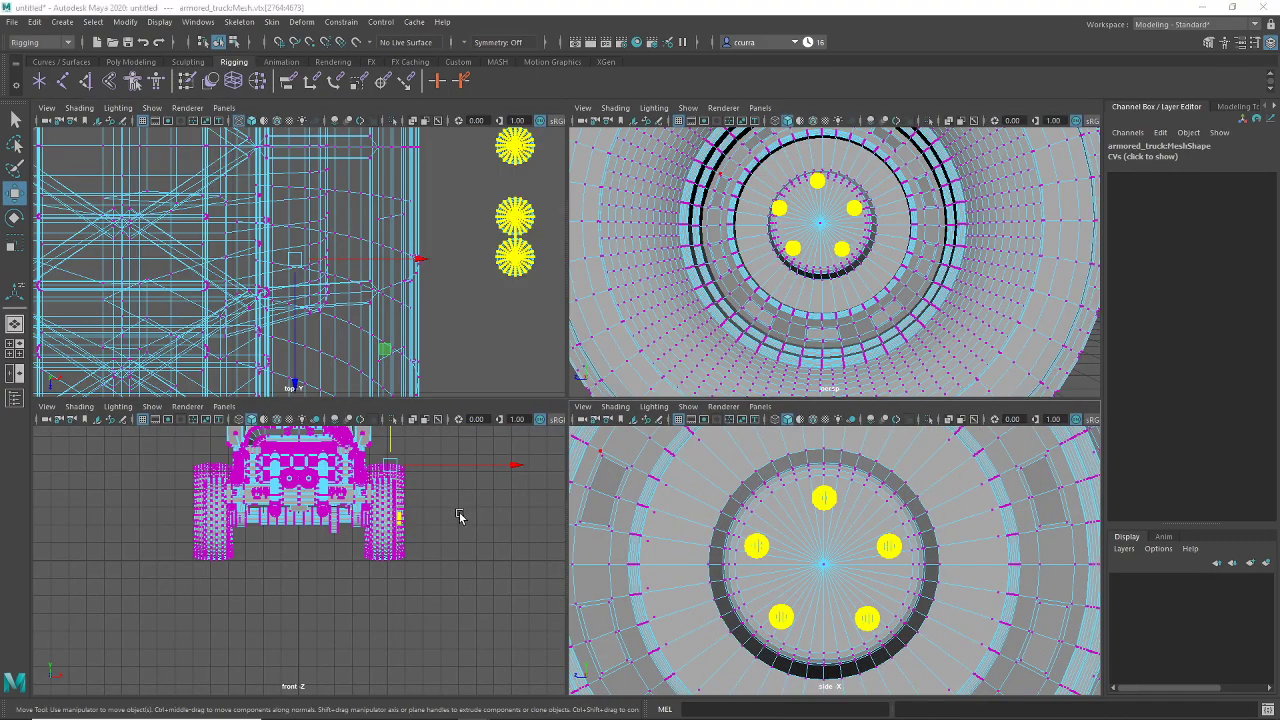
key("space")
scroll(525, 538, "up", 3)
middle_click_drag(786, 397, 500, 566, "alt")
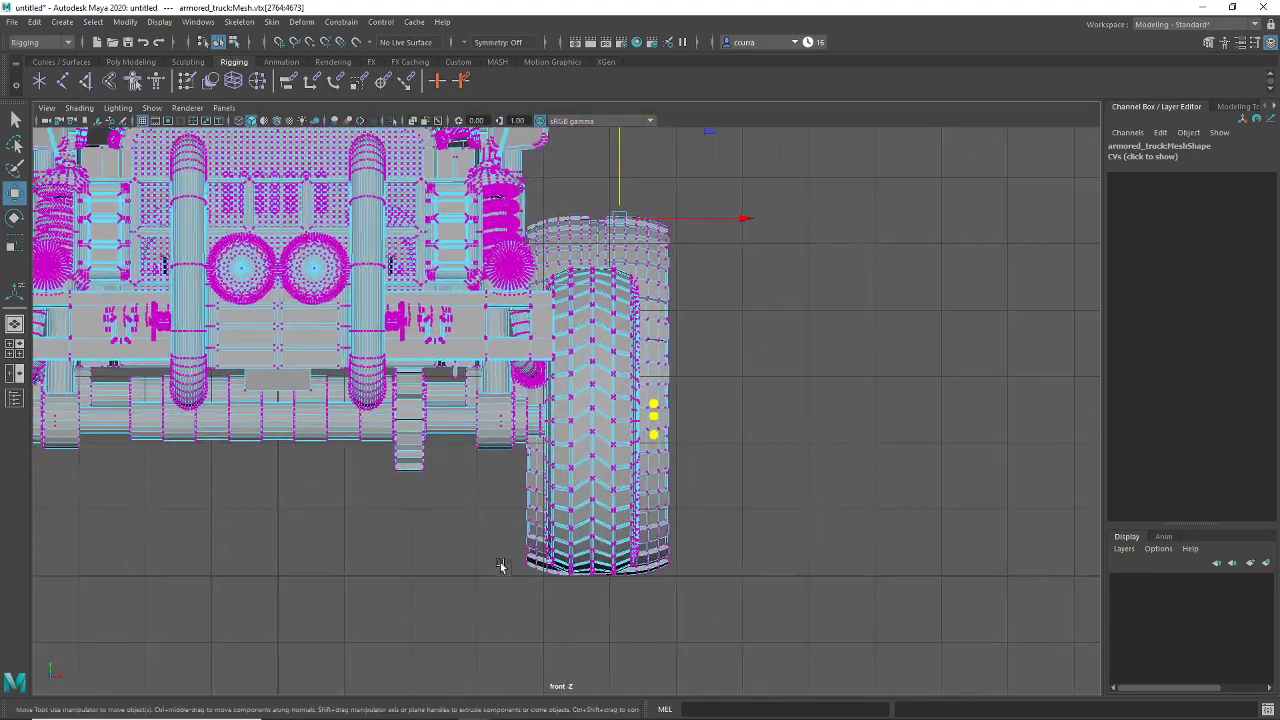
scroll(629, 526, "up", 10)
middle_click_drag(652, 555, 429, 468, "alt")
scroll(429, 468, "up", 5)
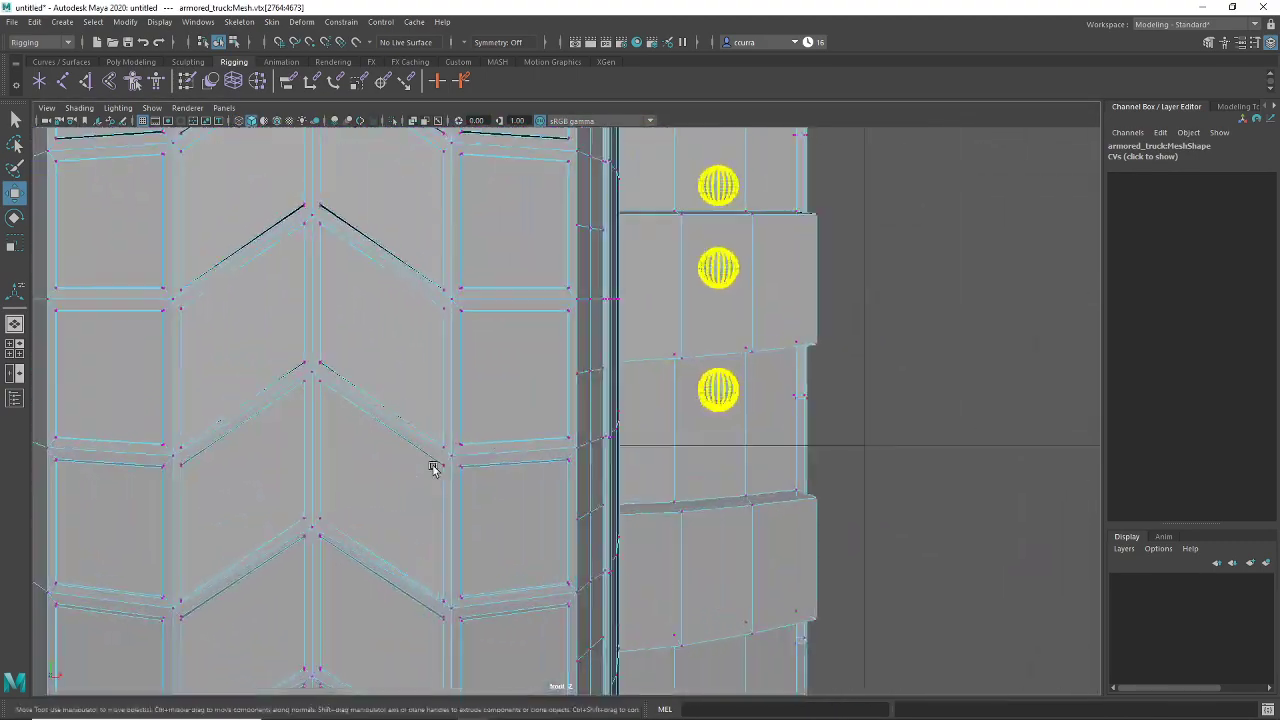
scroll(477, 517, "down", 1)
key("4")
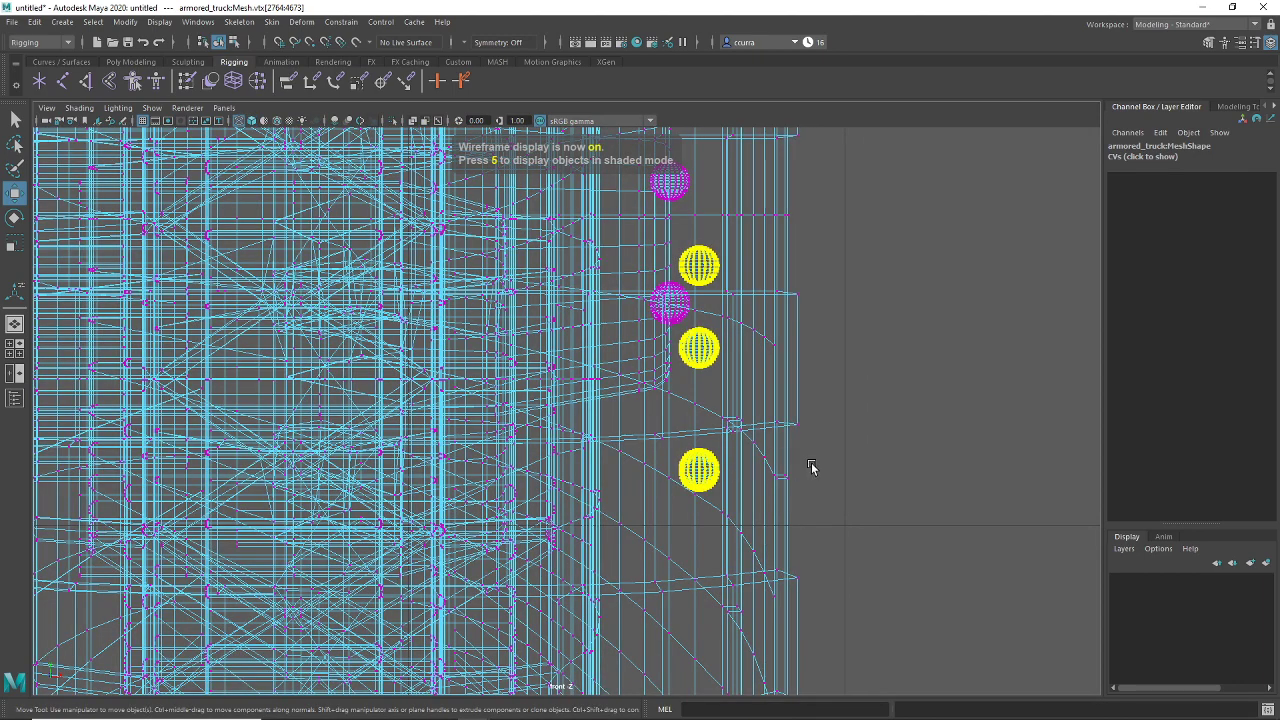
middle_click_drag(921, 473, 852, 475)
middle_click_drag(828, 478, 824, 480)
scroll(567, 405, "up", 3)
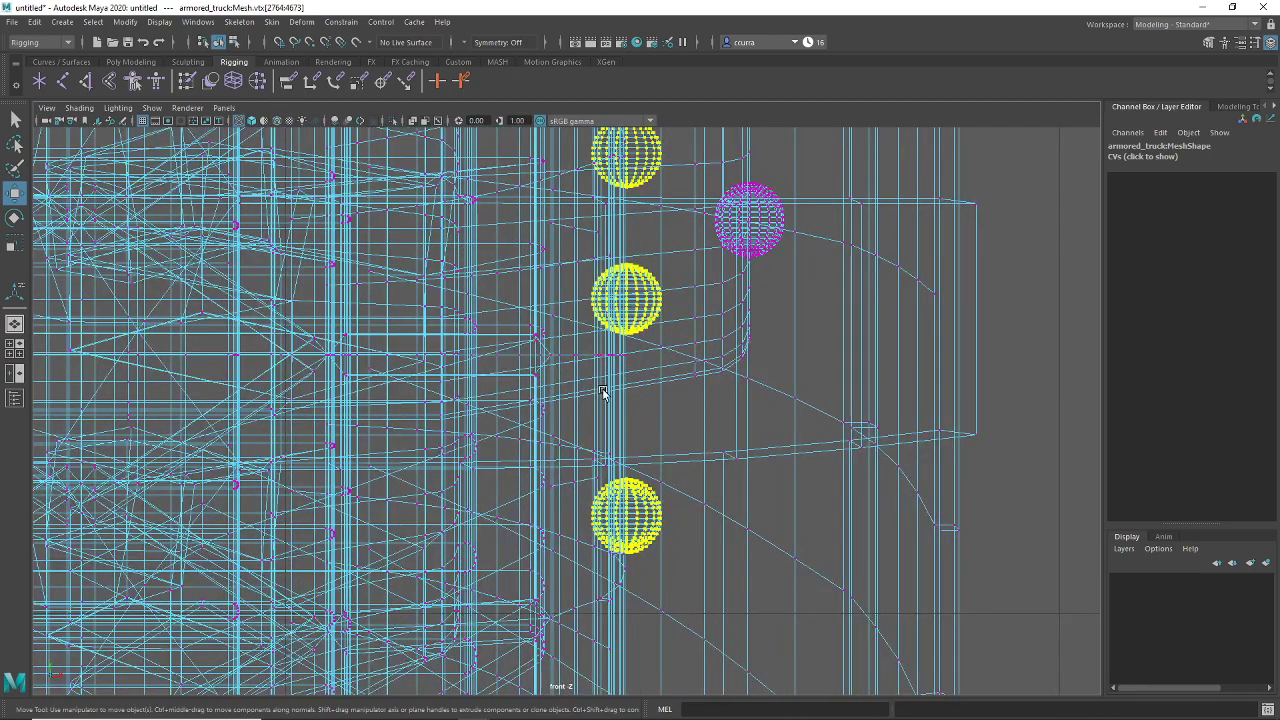
scroll(603, 392, "up", 3)
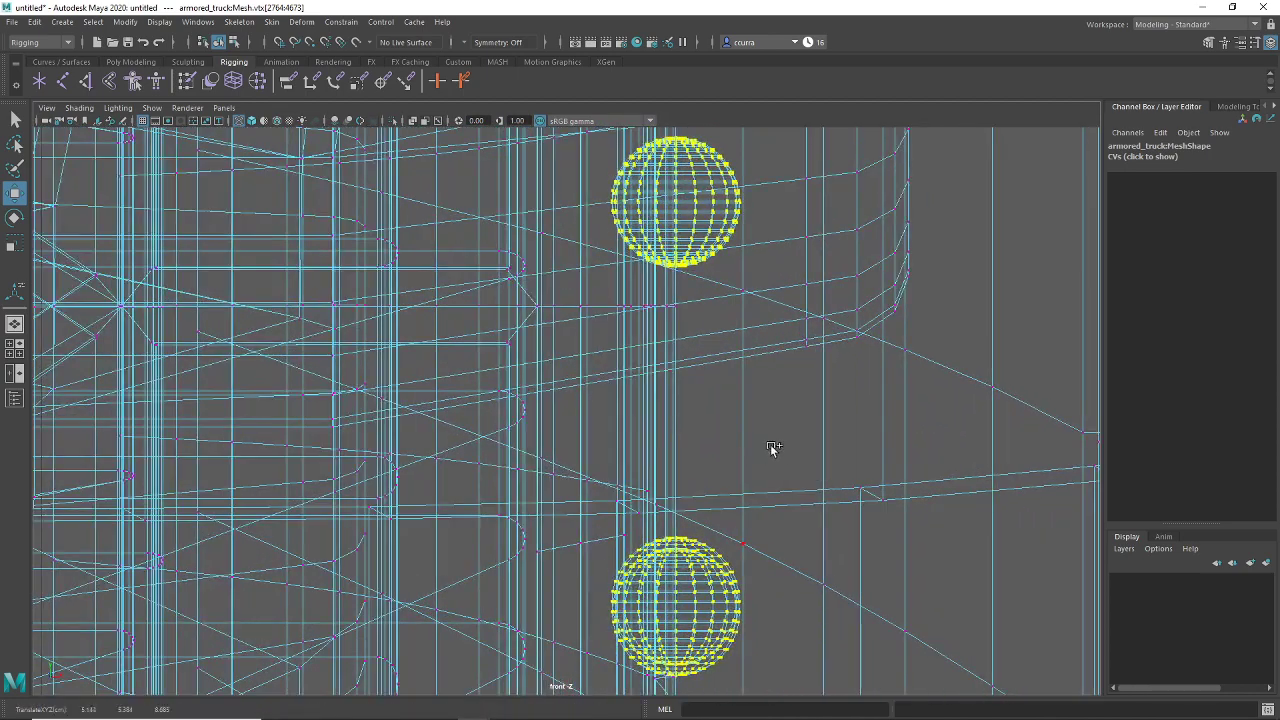
Step: Adjust the lugs' depth in perspective so each sphere sits half embedded in the hub cap's face
key("space")
key("space")
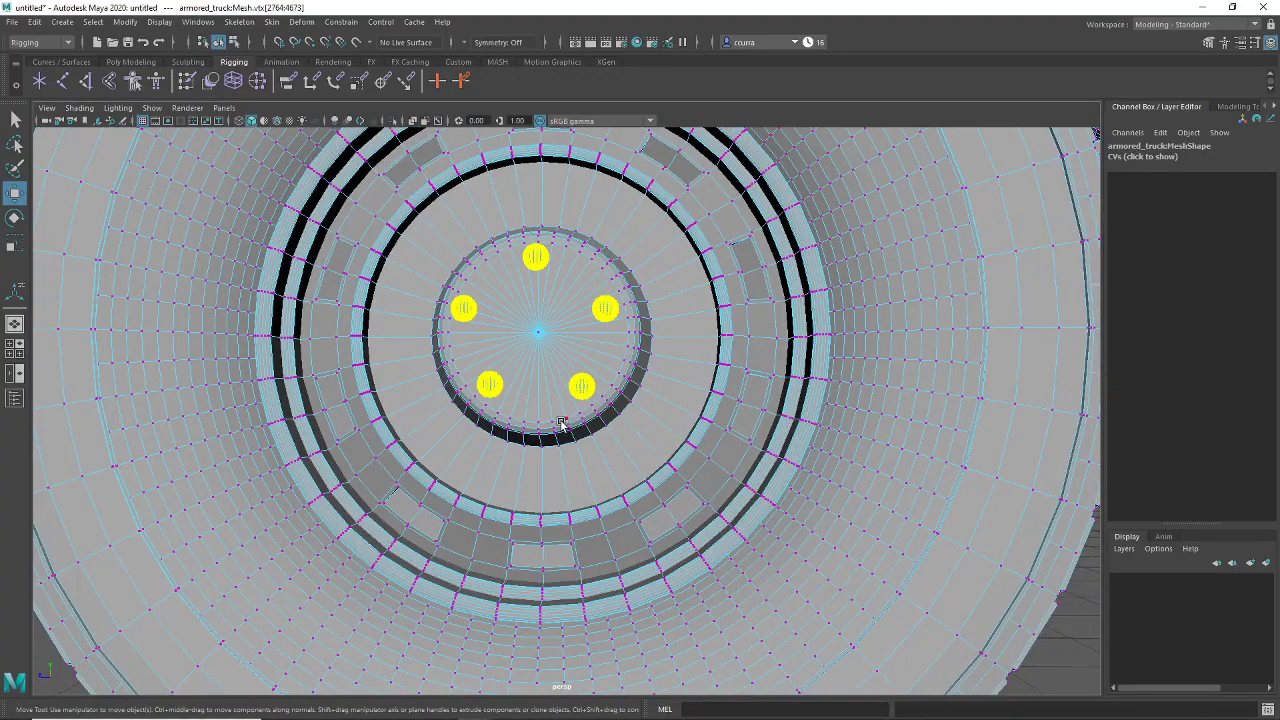
left_click_drag(561, 424, 528, 413, "alt")
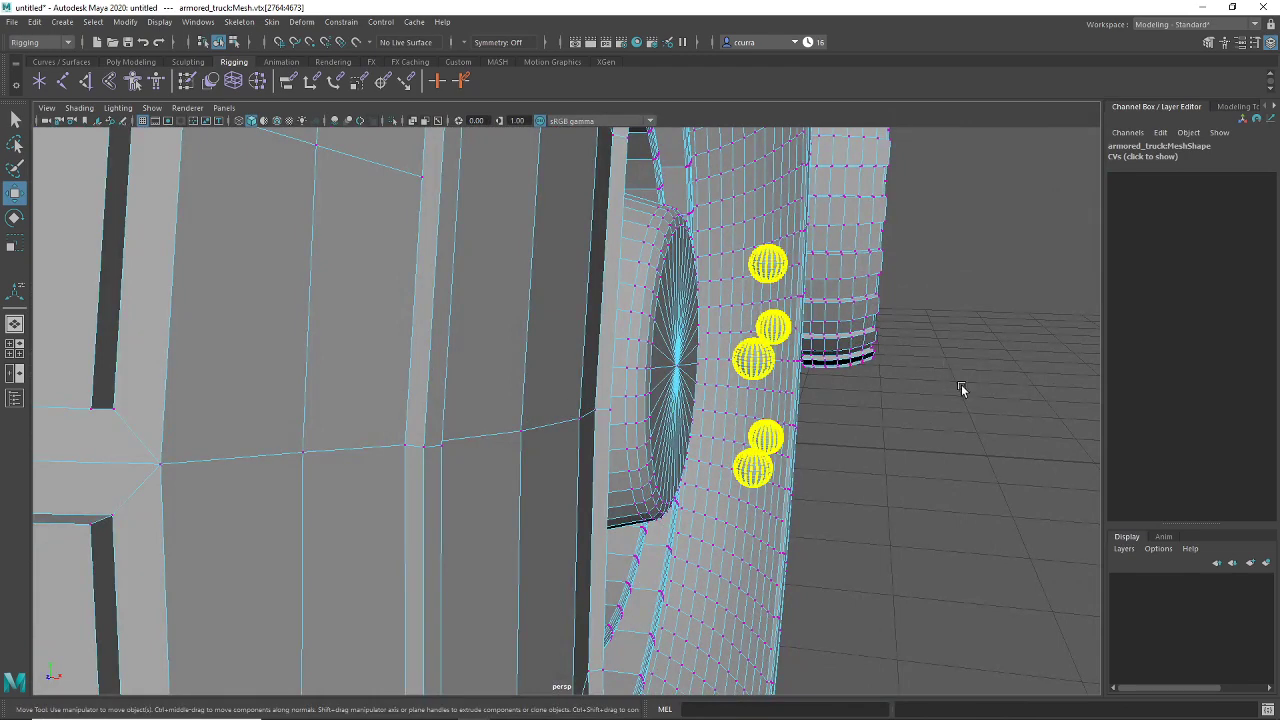
middle_click_drag(969, 388, 840, 397)
scroll(600, 449, "up", 2)
scroll(659, 430, "down", 1)
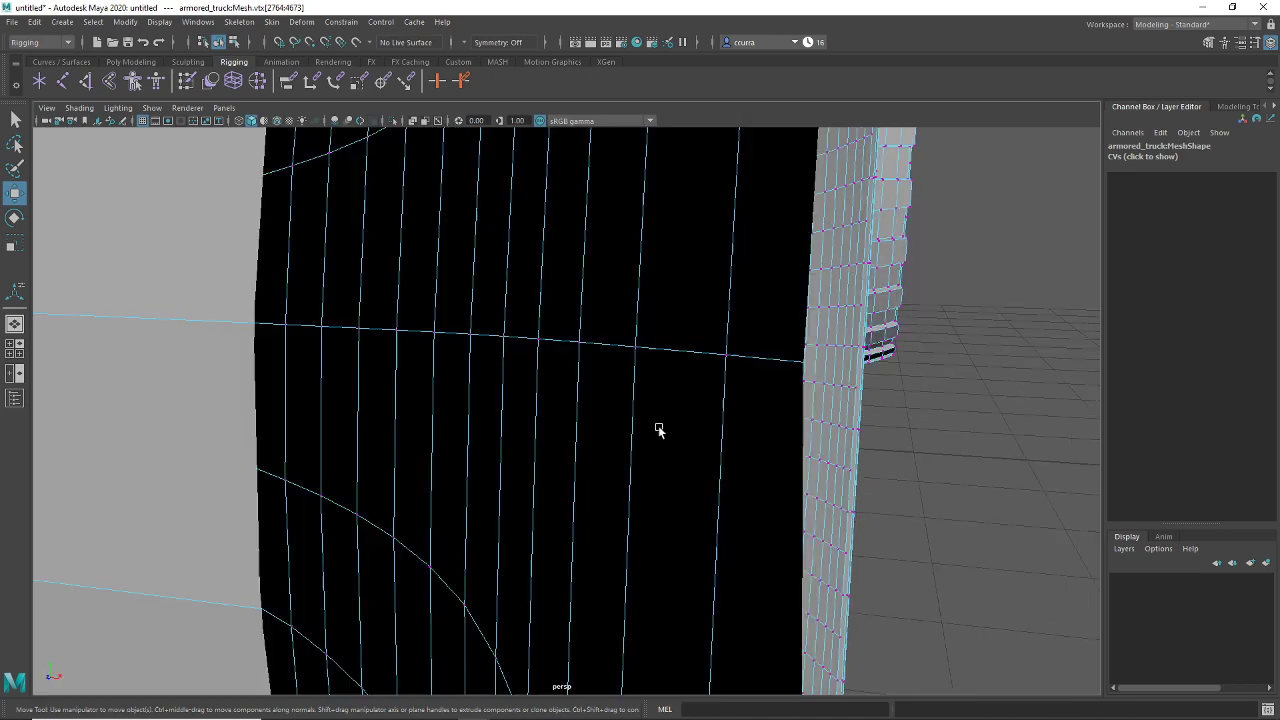
scroll(659, 430, "down", 1)
left_click_drag(875, 400, 800, 466, "alt")
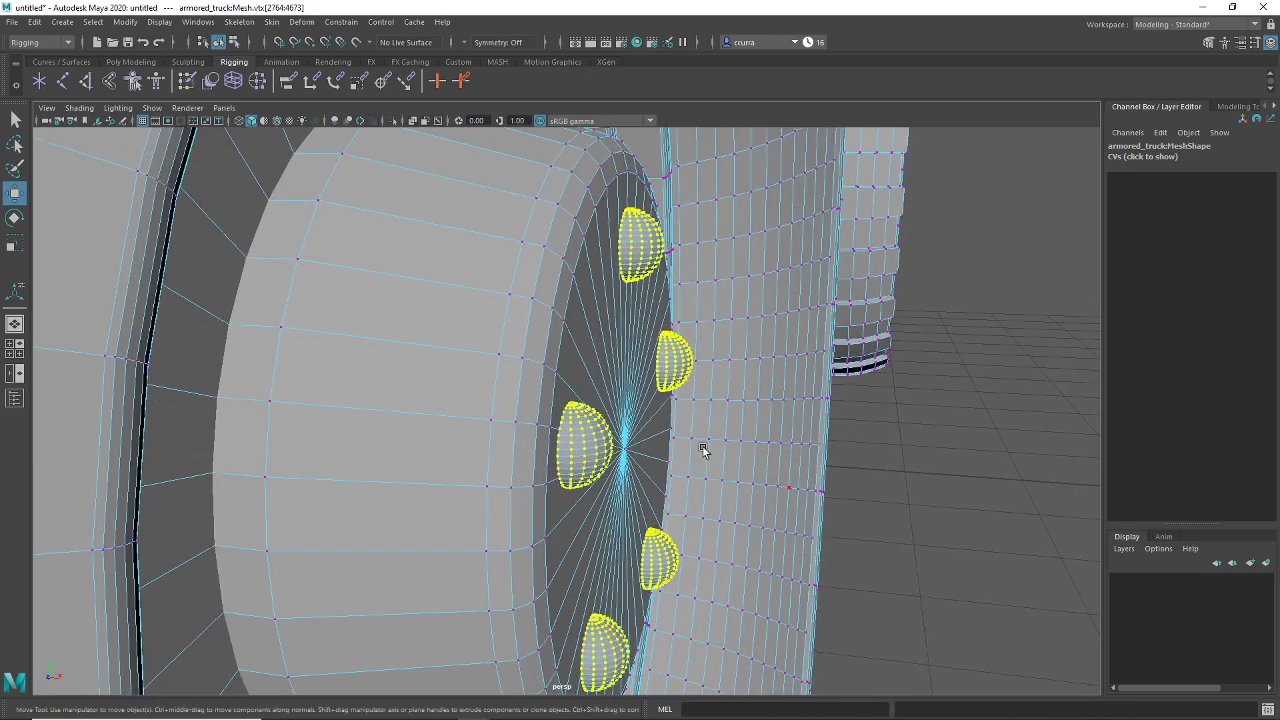
mouse_move(706, 449)
middle_mouse_down()
mouse_move(781, 466)
mouse_move(700, 465)
middle_mouse_up()
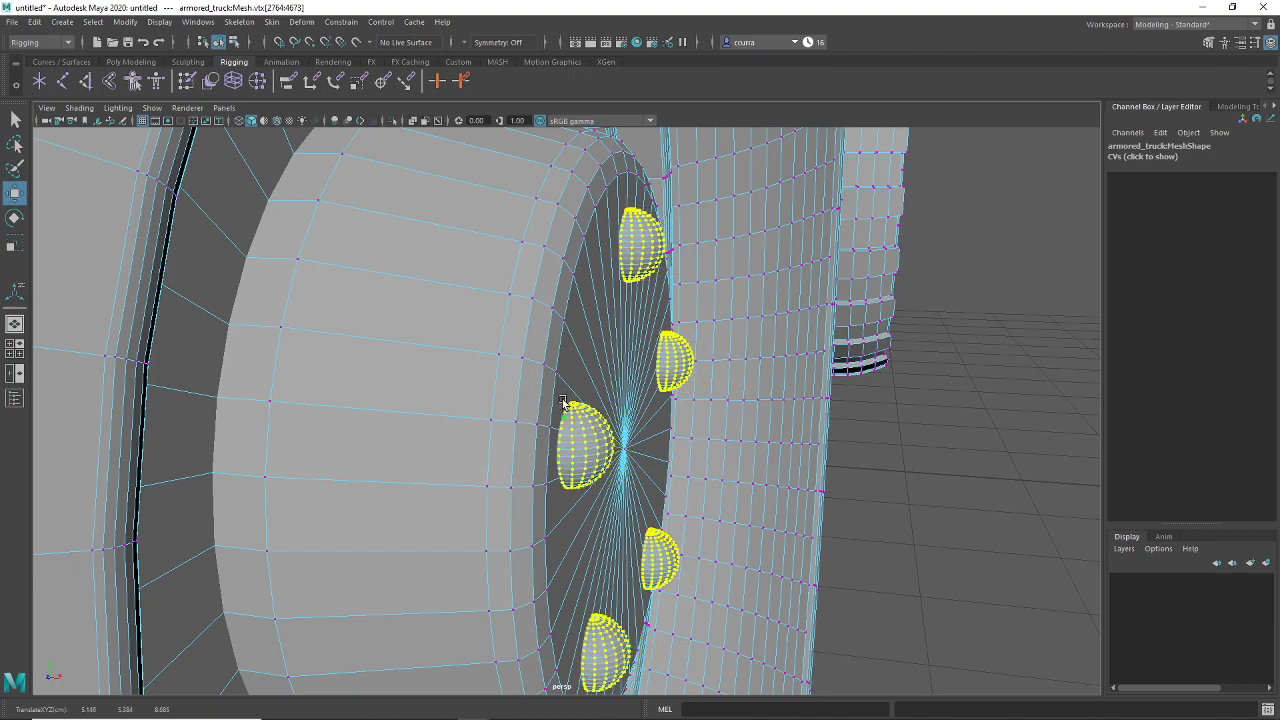
Step: Examine the repositioned lugs and the misplaced lugs beside the opposite front wheel's hub
right_click_drag(740, 538, 721, 514, "alt")
left_click_drag(721, 514, 623, 500, "alt")
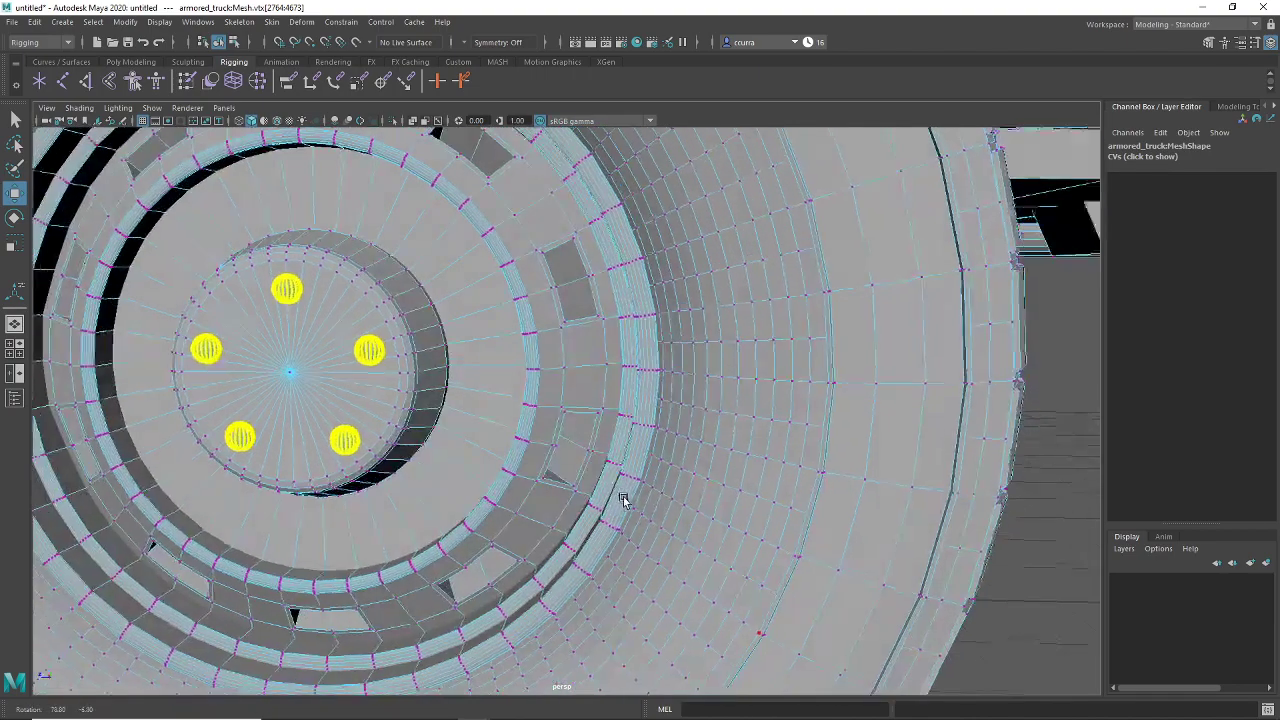
right_click_drag(623, 500, 540, 480, "alt")
middle_click_drag(540, 480, 740, 452, "alt")
right_click_drag(740, 452, 377, 448, "alt")
left_click_drag(377, 448, 571, 446, "alt")
right_click_drag(571, 446, 500, 500, "alt")
middle_click_drag(500, 500, 496, 387, "alt")
right_click_drag(496, 387, 450, 405, "alt")
left_click_drag(610, 395, 496, 405, "alt")
right_click_drag(494, 405, 450, 395, "alt")
left_click_drag(450, 395, 377, 424, "alt")
middle_click_drag(377, 424, 568, 430, "alt")
left_click_drag(568, 430, 712, 405, "alt")
right_click_drag(545, 403, 650, 390, "alt")
middle_click_drag(631, 374, 655, 478, "alt")
left_click_drag(655, 478, 740, 358, "alt")
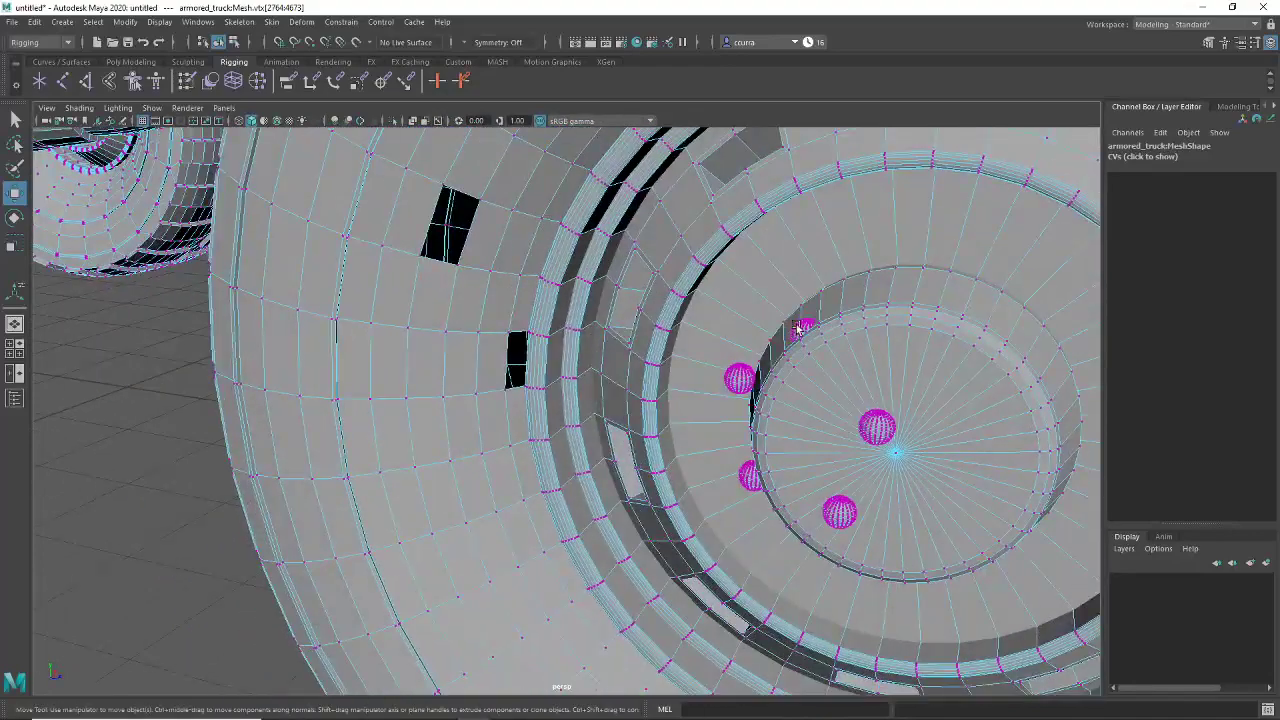
Step: Select the opposite front wheel's five lugs by growing a vertex selection, and clear that selection
left_click(708, 416)
key("shift+period")
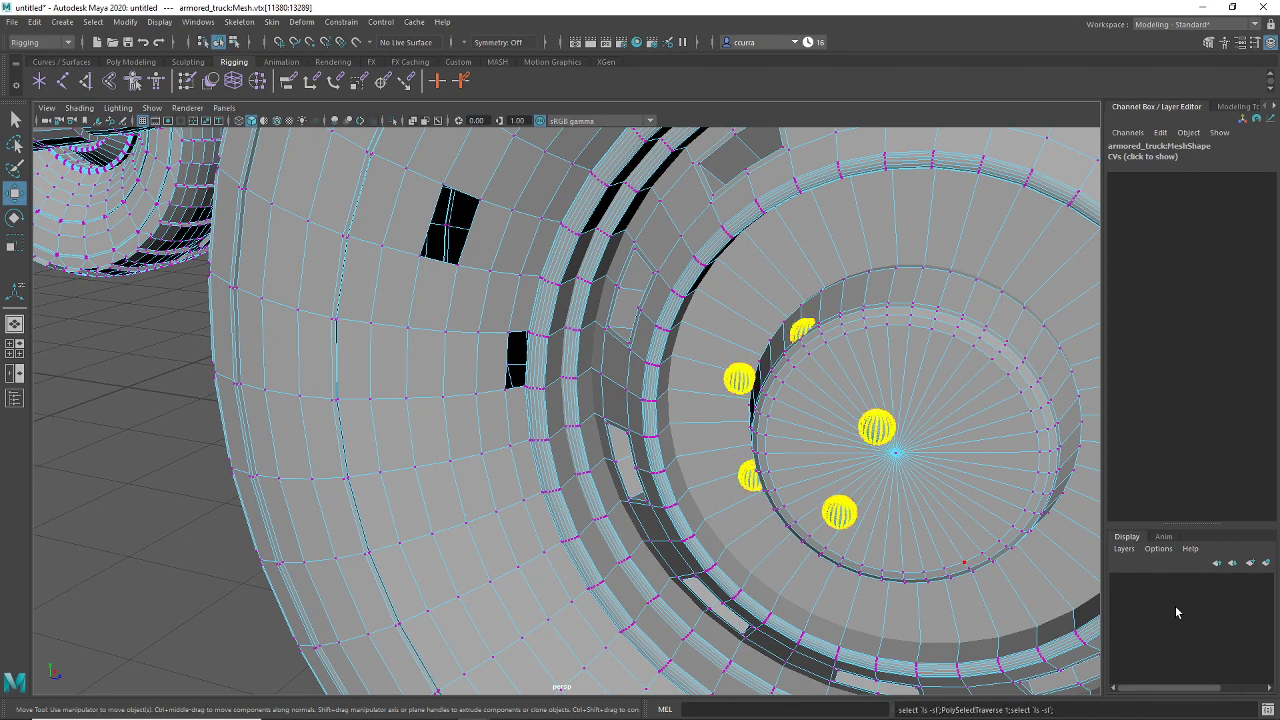
left_click(1174, 608)
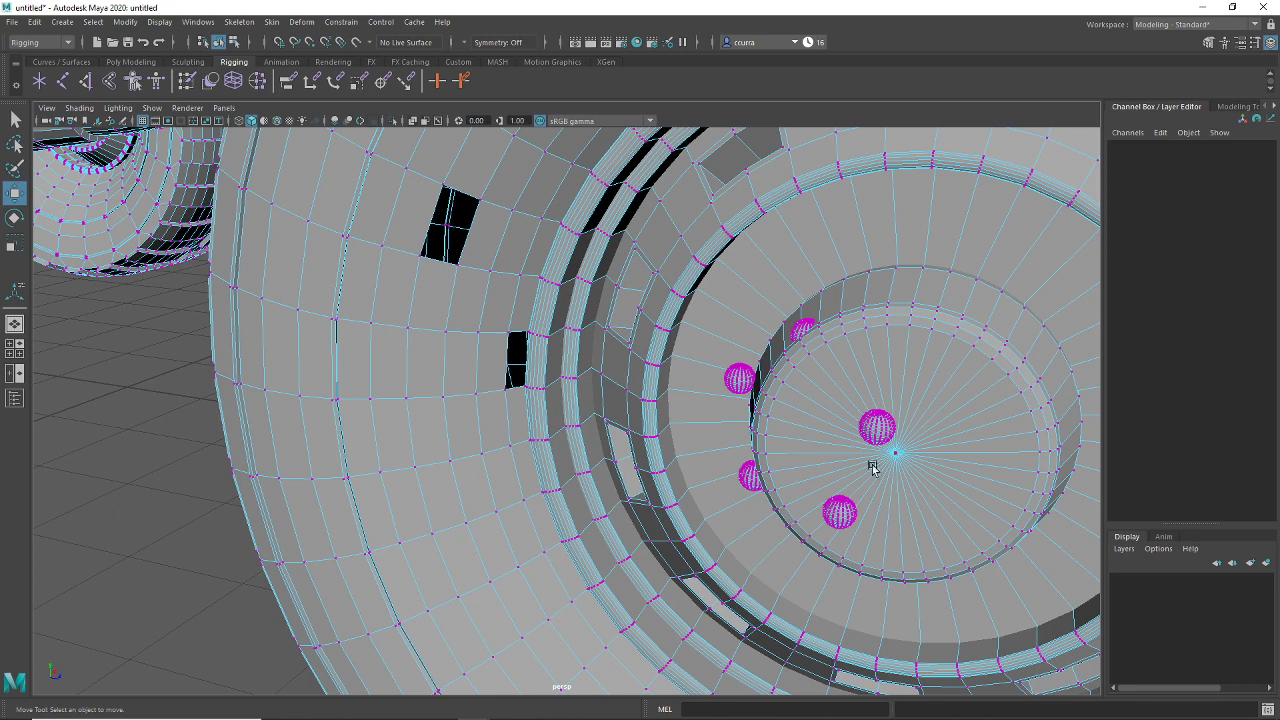
Step: Pick single vertices on the opposite wheel's lugs, and return the truck mesh to object mode
left_click(743, 499)
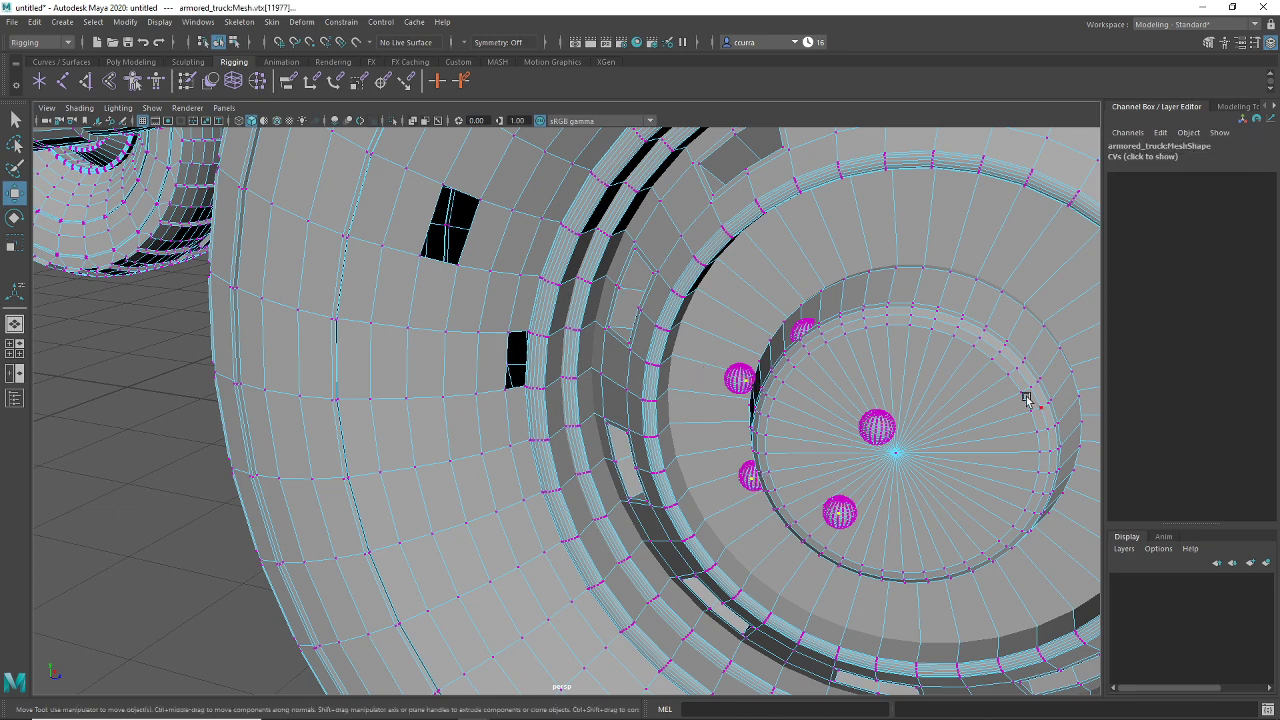
right_click_drag(910, 345, 955, 322)
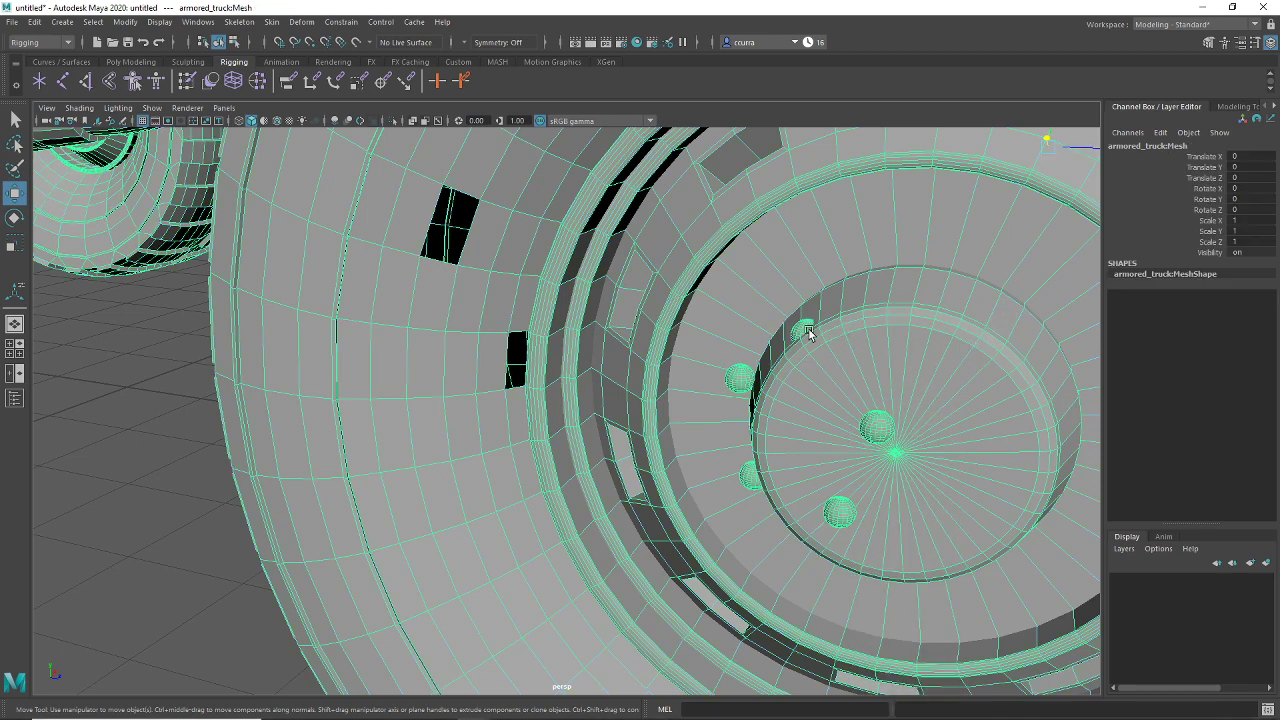
Step: Switch the truck mesh to face selection and grow a selection over the misplaced lug spheres at the opposite front wheel
mouse_move(806, 329)
right_mouse_down()
mouse_move(806, 350)
mouse_move(802, 325)
right_mouse_up()
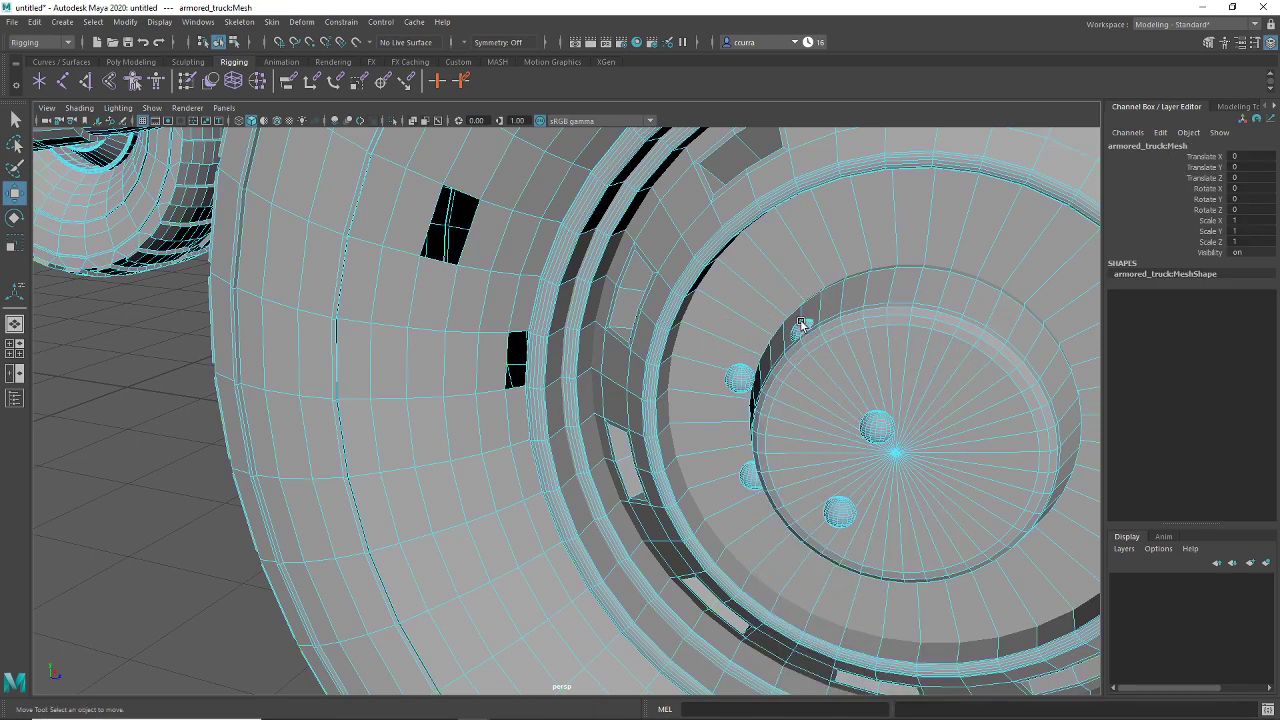
left_click(755, 372)
scroll(807, 420, "up", 3)
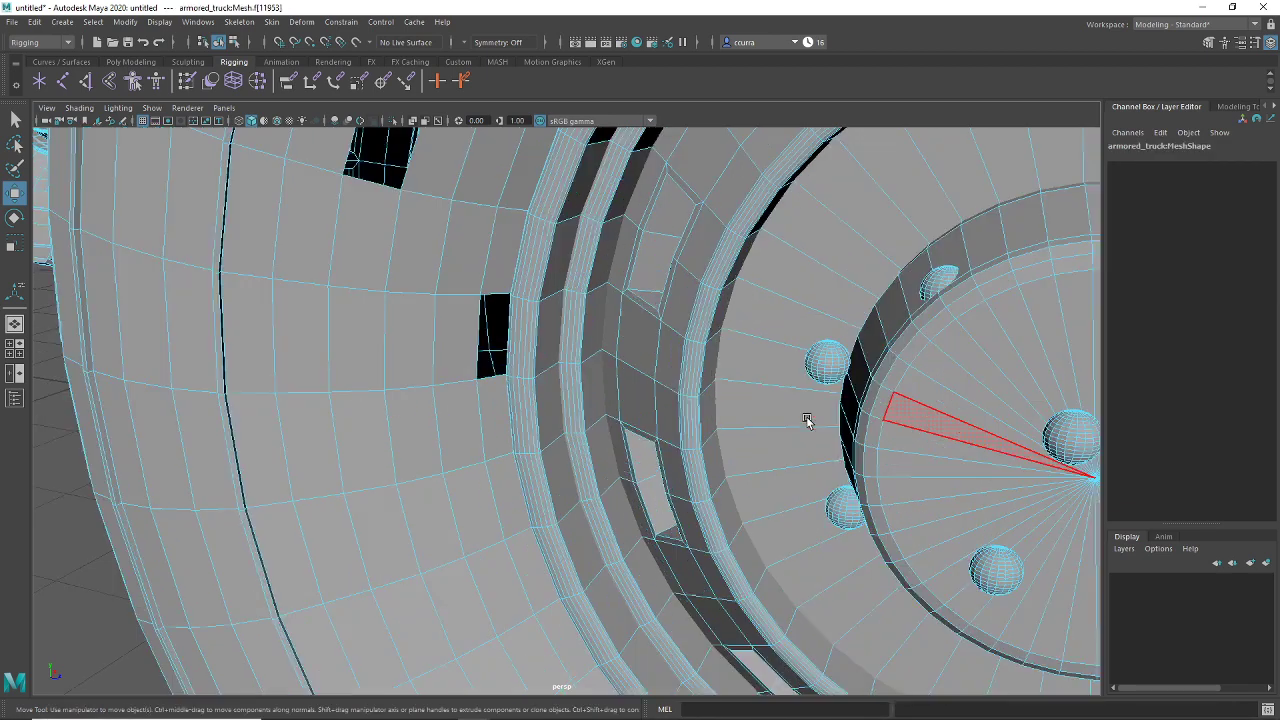
scroll(807, 420, "up", 3)
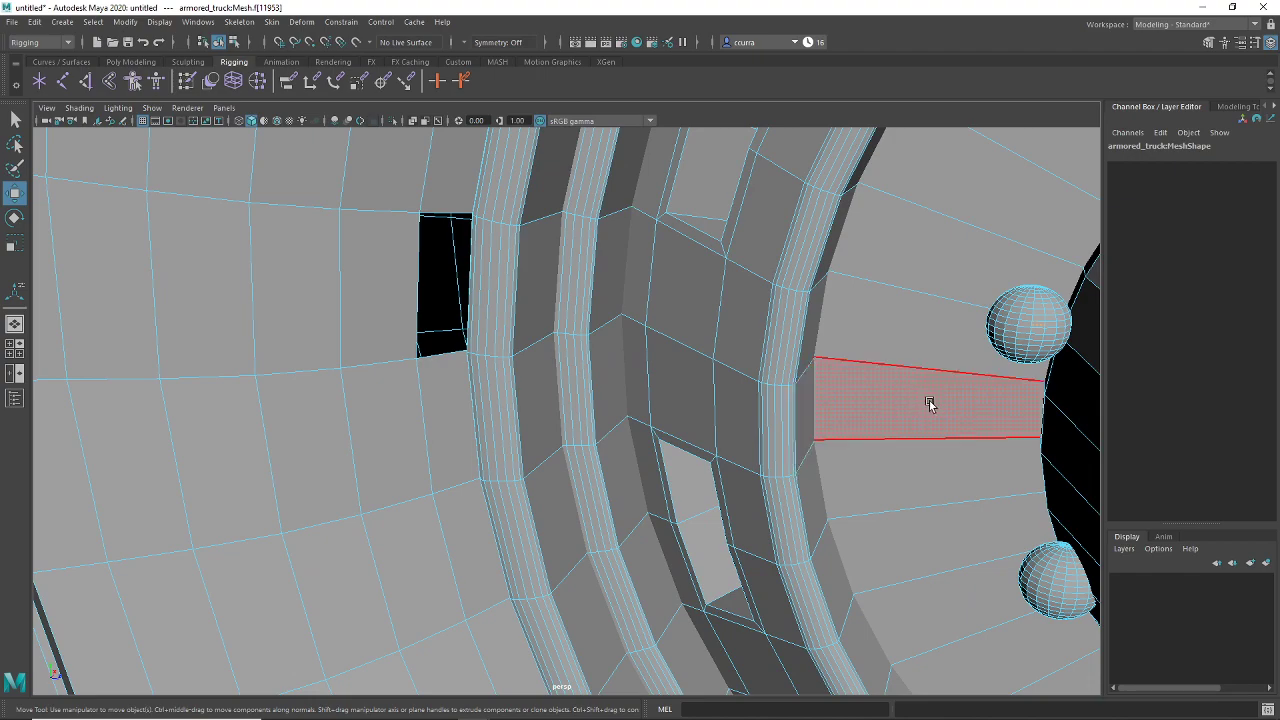
scroll(800, 423, "down", 10)
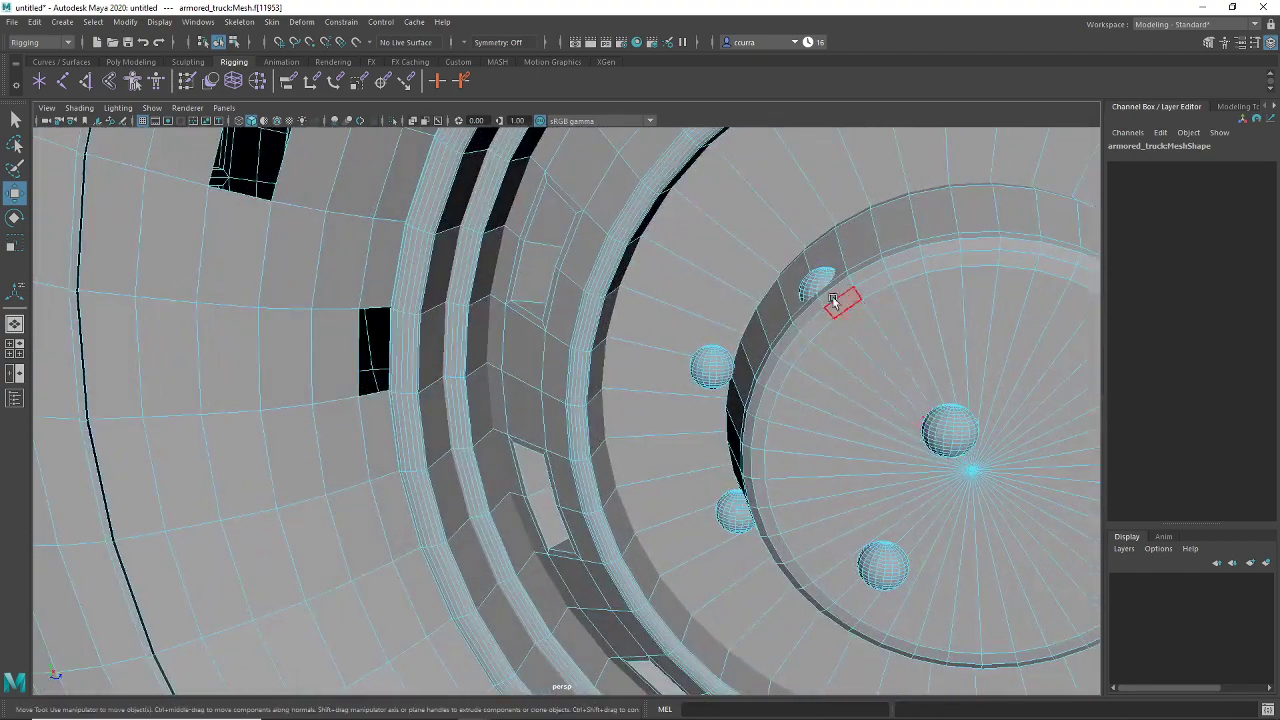
left_click(812, 287)
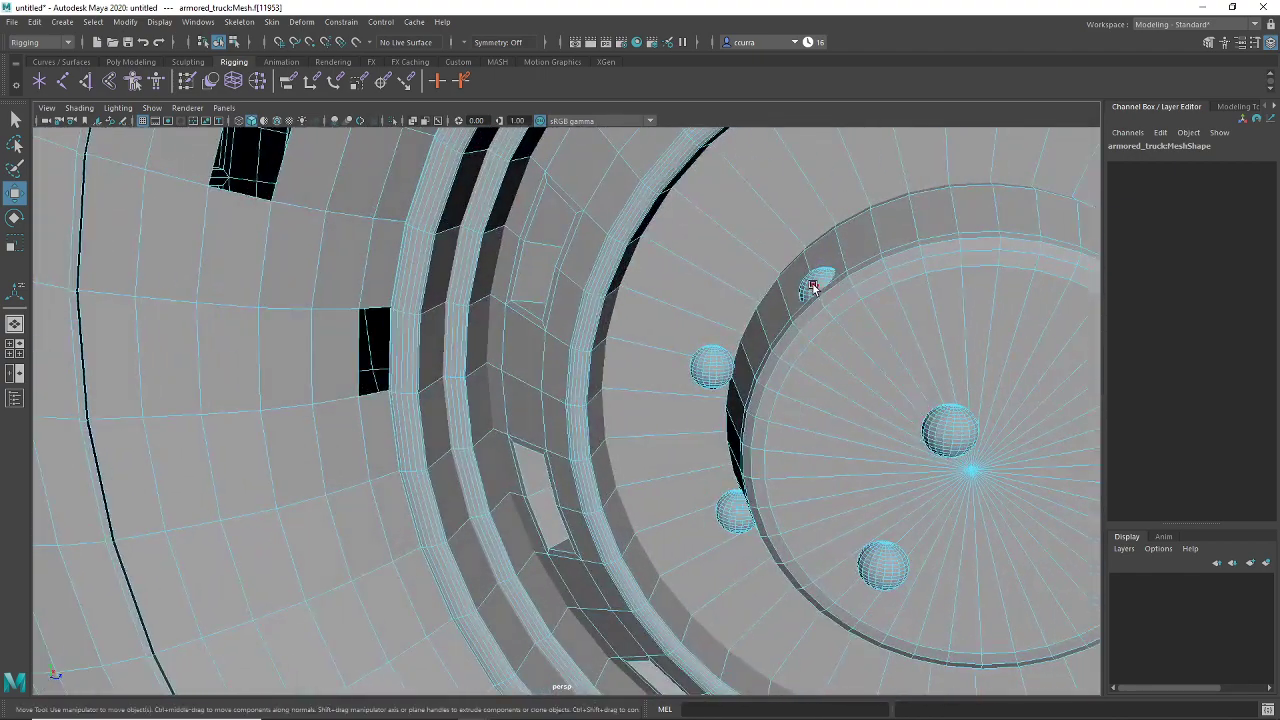
left_click(721, 372, "shift")
key("shift+period")
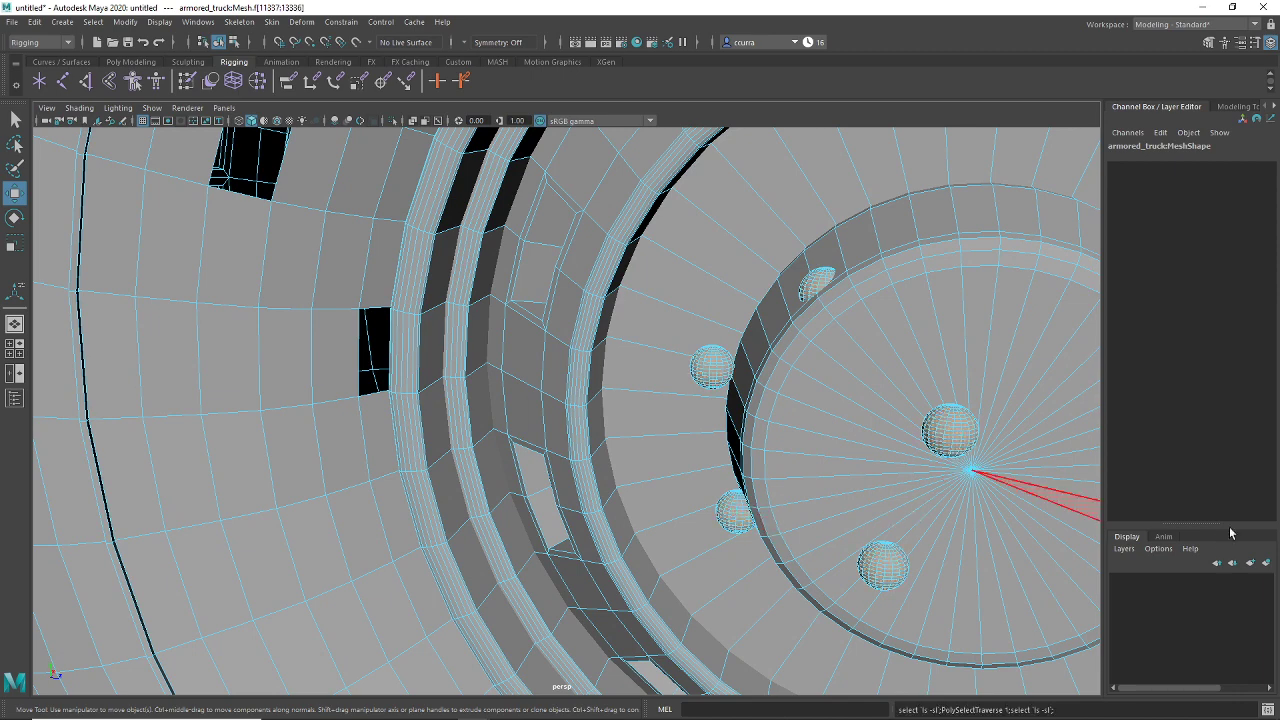
Step: Select all faces of the five misplaced lug spheres at the opposite front wheel and delete them
left_click(758, 351)
double_click(710, 371)
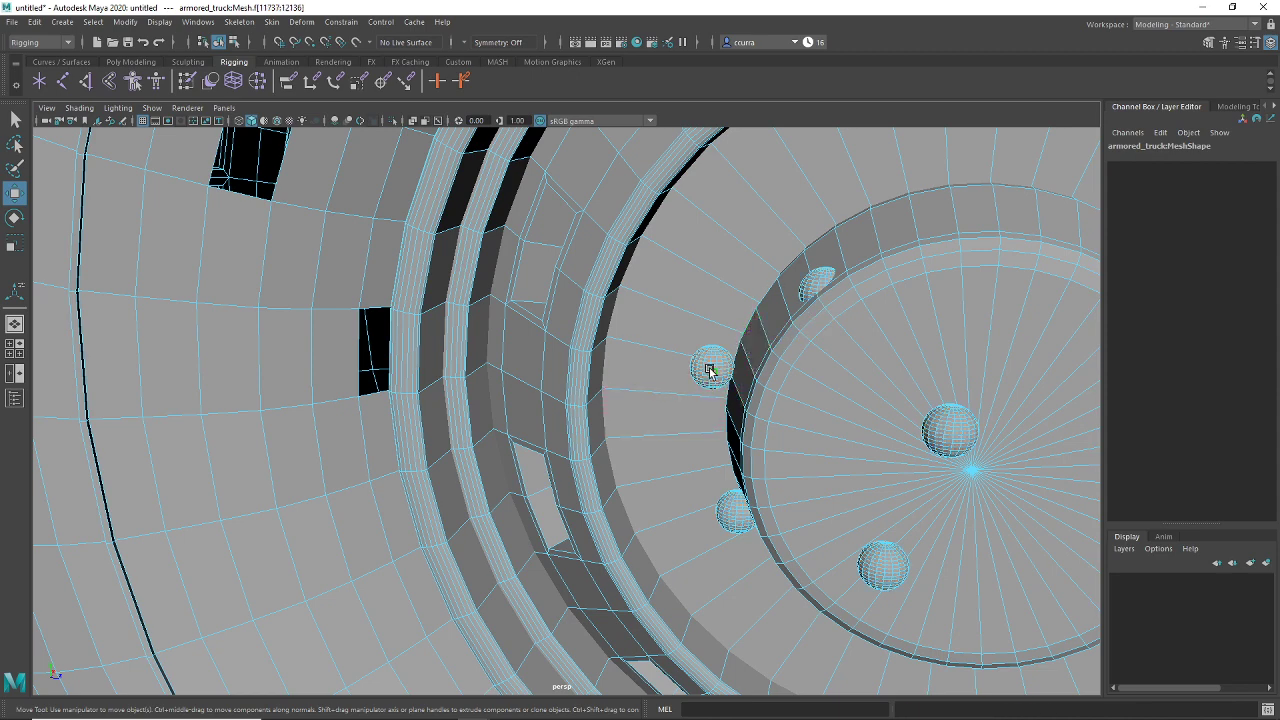
double_click(734, 515, "shift")
double_click(895, 566, "shift")
double_click(956, 420, "shift")
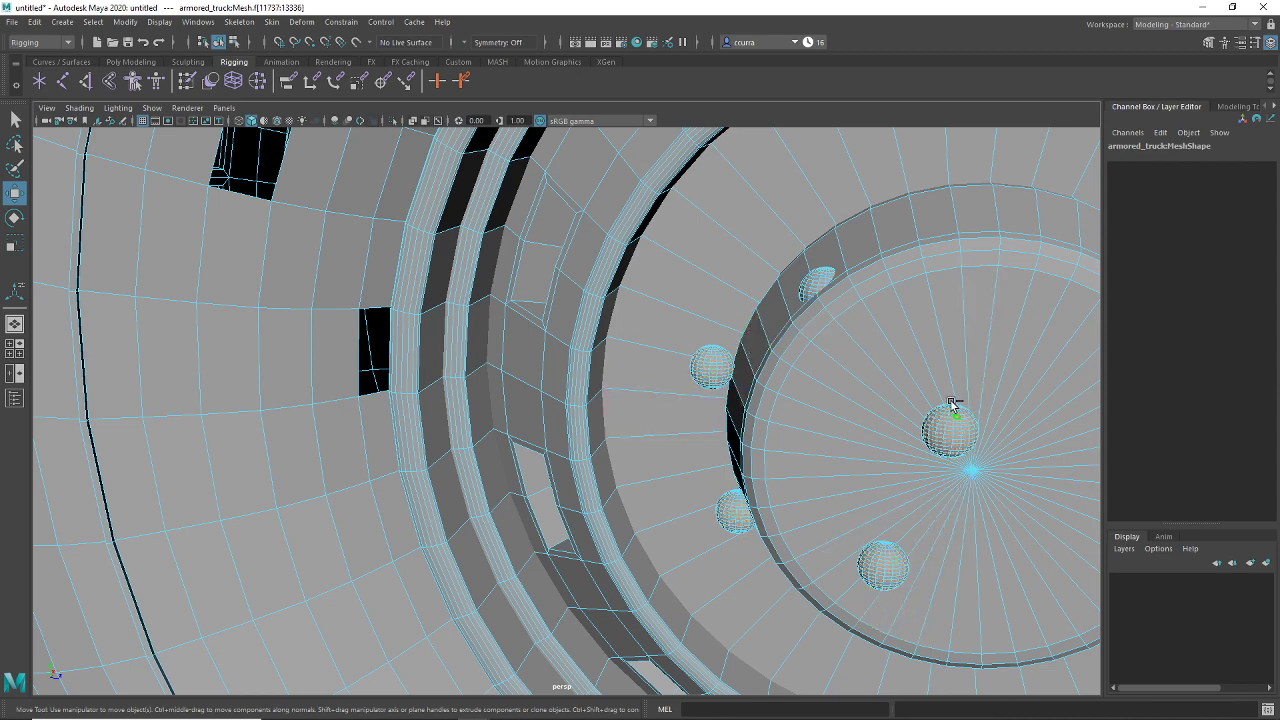
double_click(813, 283, "shift")
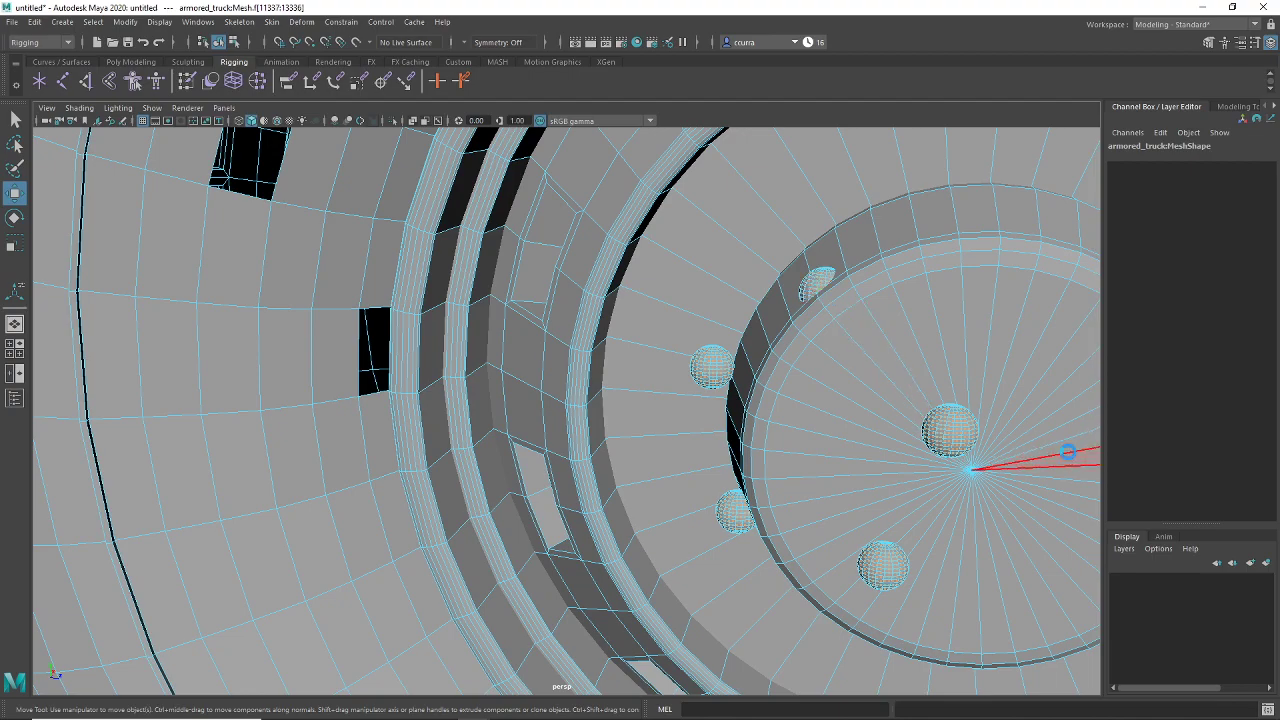
key("Delete")
Step: Select all faces of the five correctly placed lug spheres on the other front wheel's hub cap
scroll(1068, 455, "down", 10)
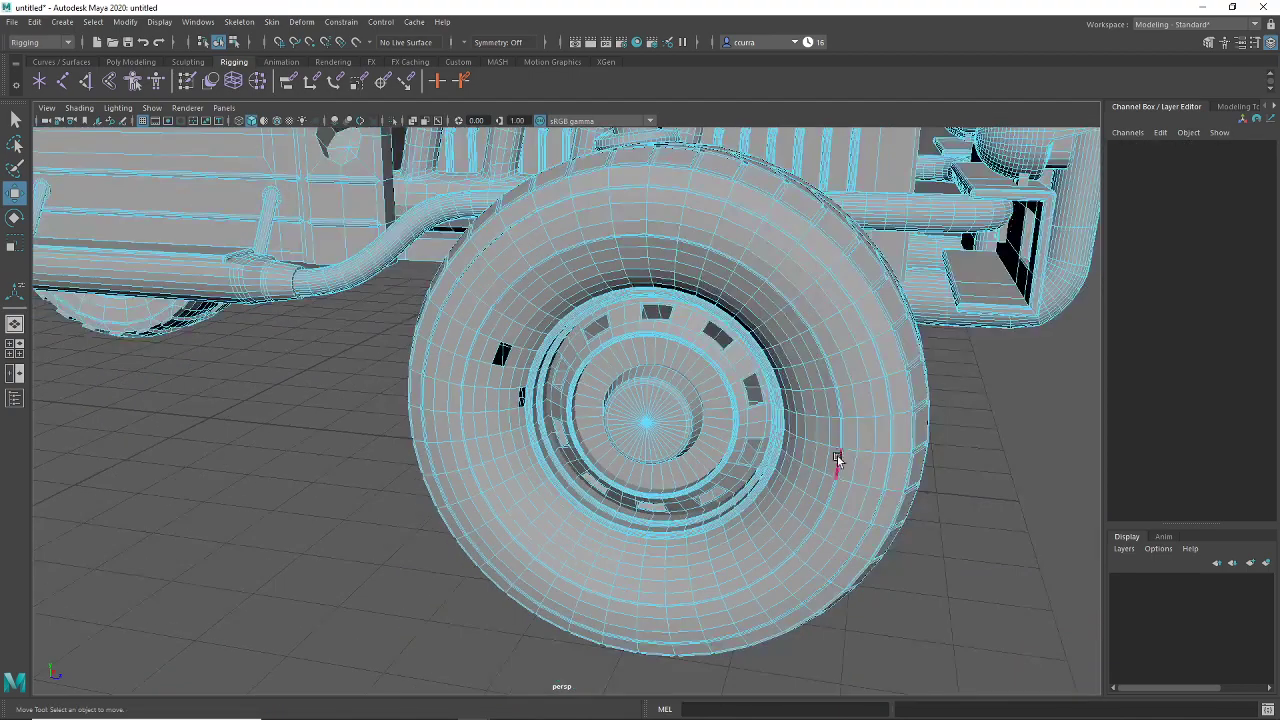
left_click_drag(863, 429, 541, 447, "alt")
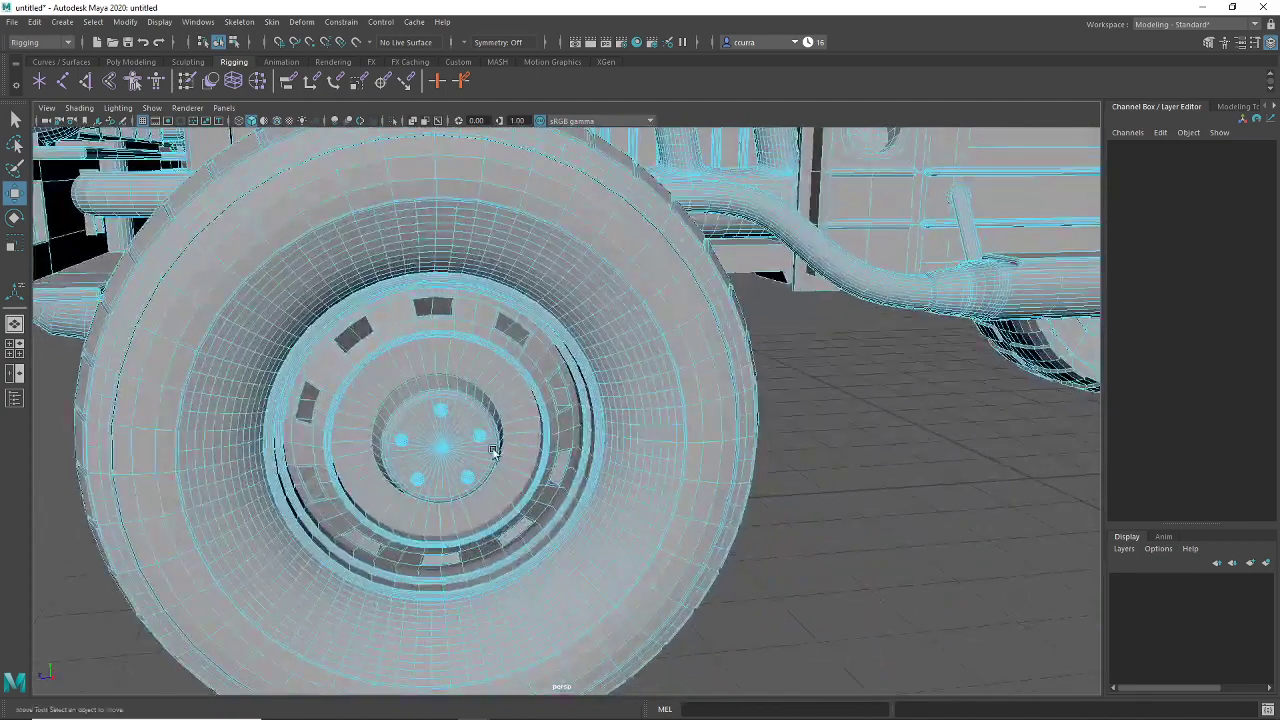
scroll(523, 426, "up", 6)
middle_click_drag(492, 450, 516, 461, "alt")
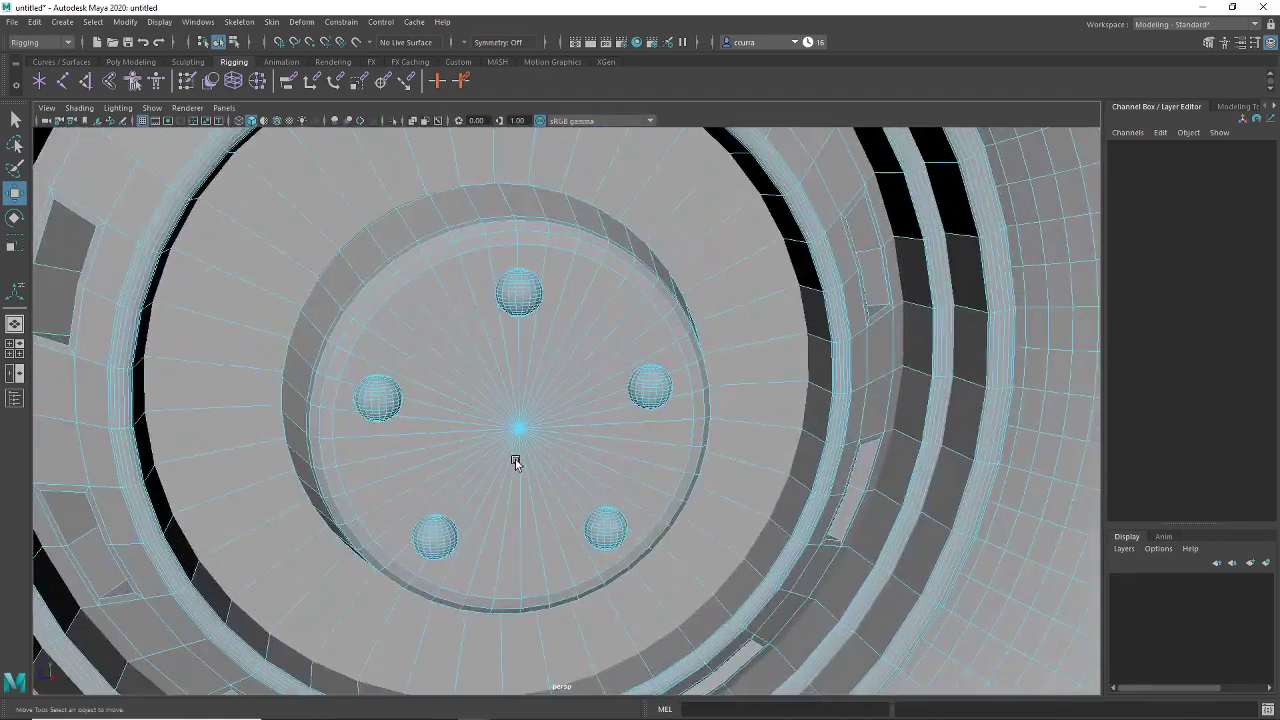
double_click(522, 298)
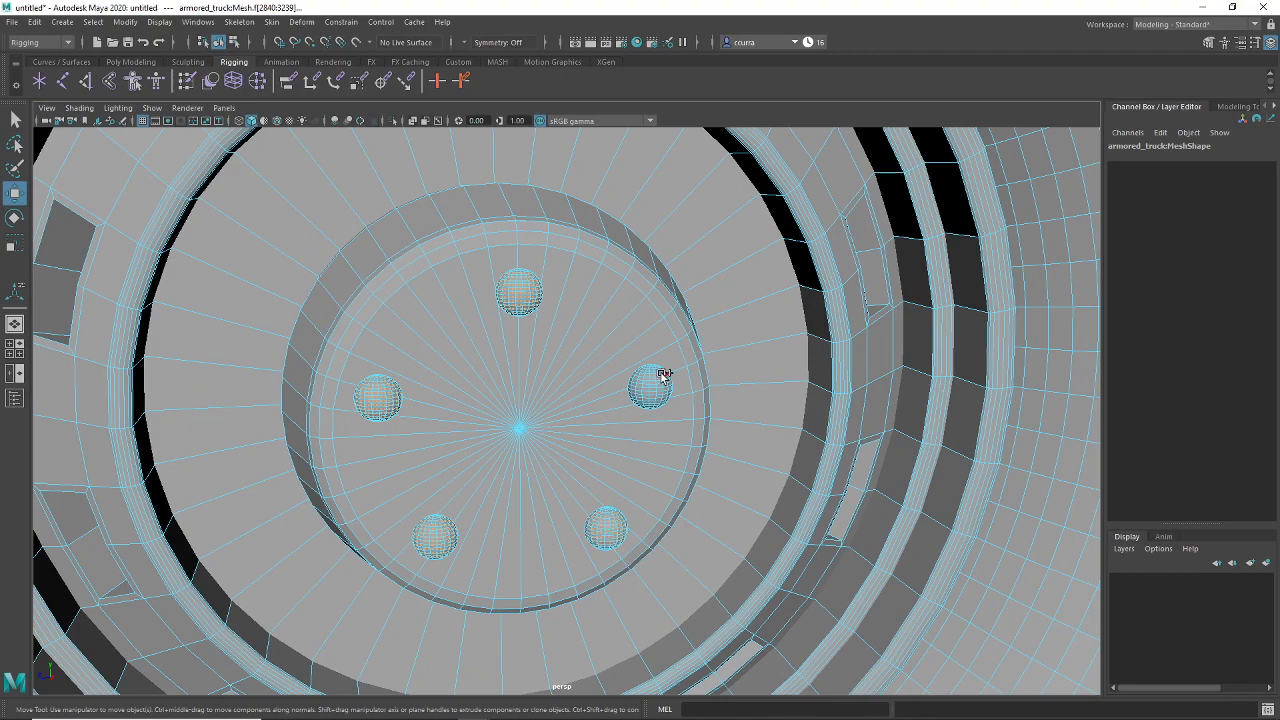
Step: Move the selected lugs' pivot straight down to the centre of the front wheel's hub
scroll(657, 472, "down", 6)
left_click_drag(575, 523, 619, 514, "alt")
scroll(630, 520, "down", 8)
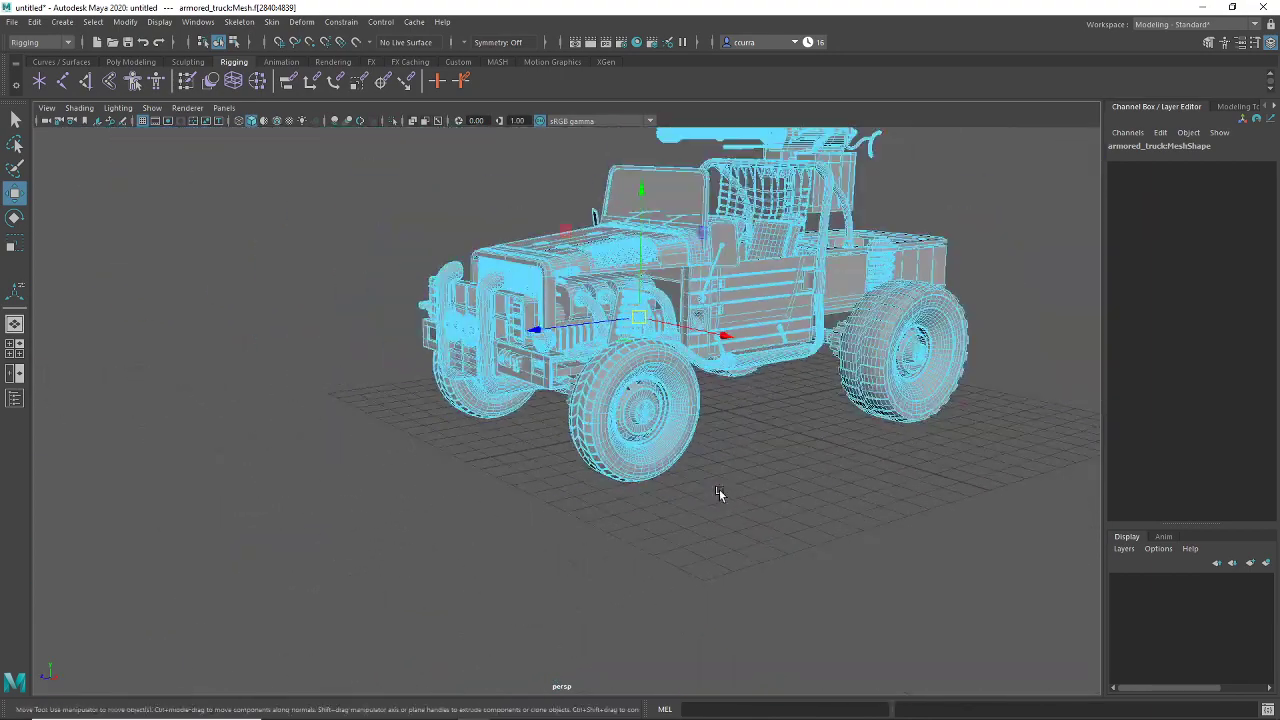
scroll(719, 488, "up", 2)
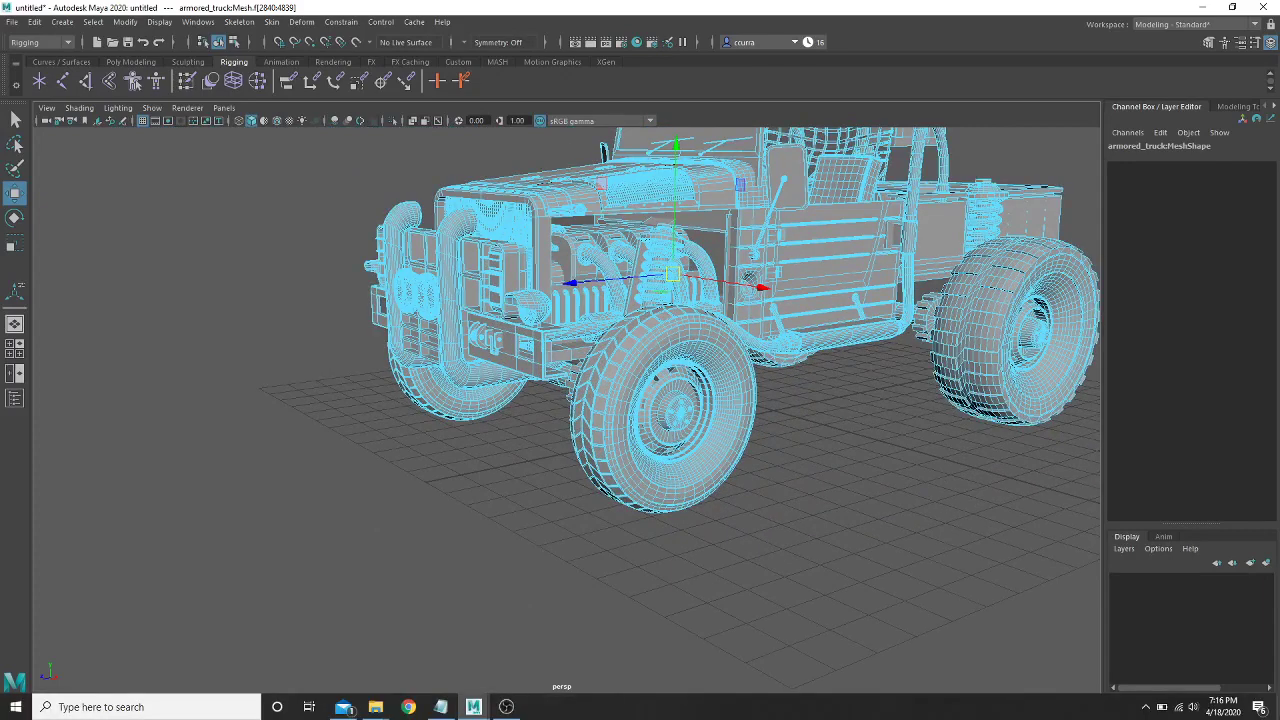
key("d")
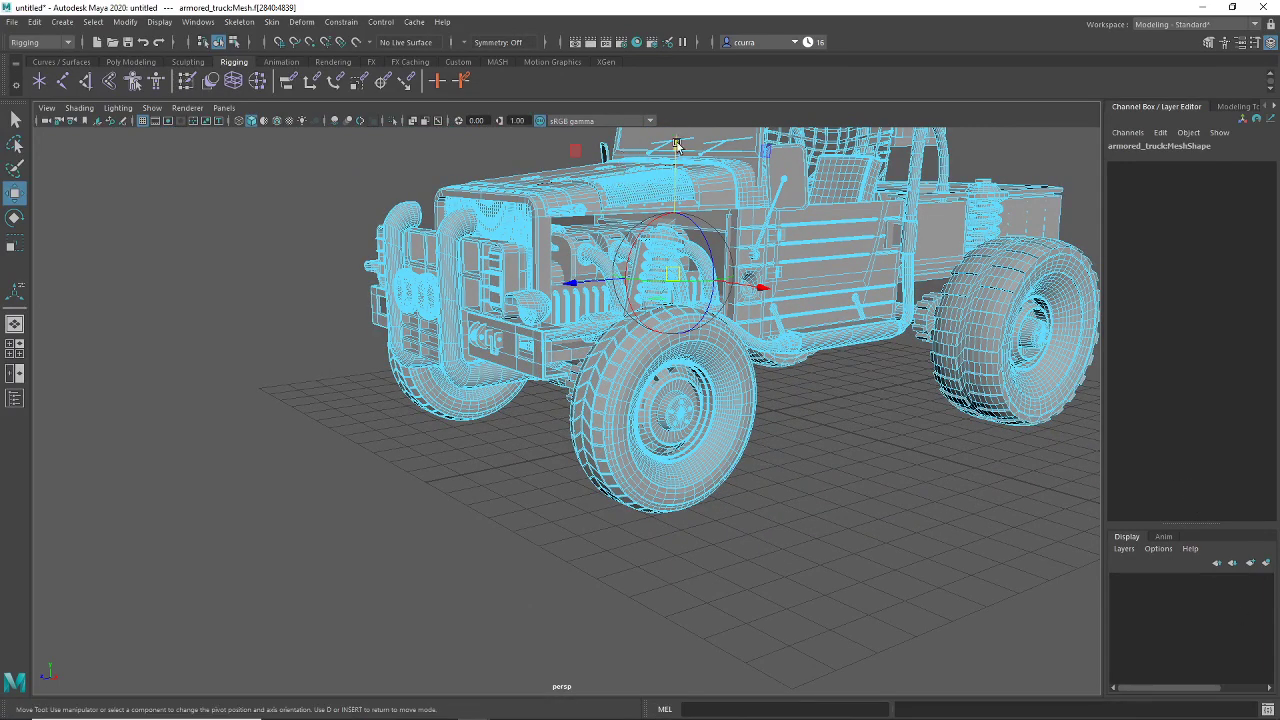
left_click_drag(676, 148, 663, 303)
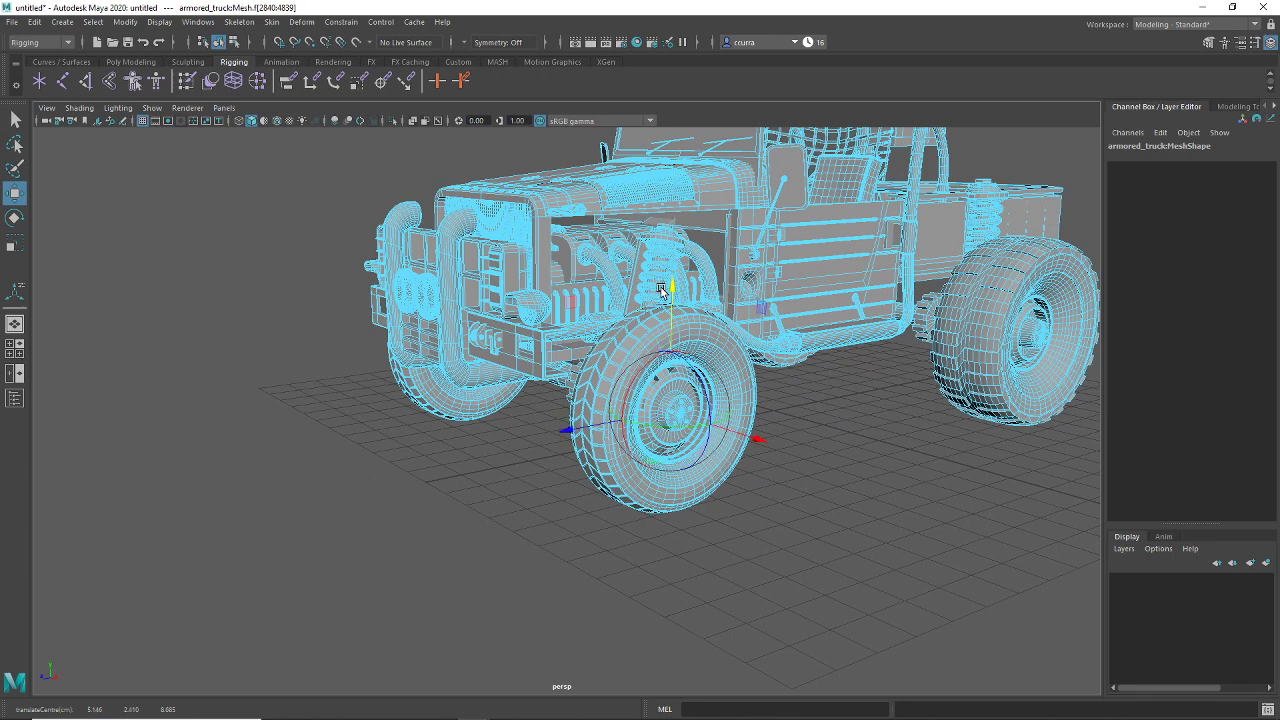
scroll(713, 500, "up", 5)
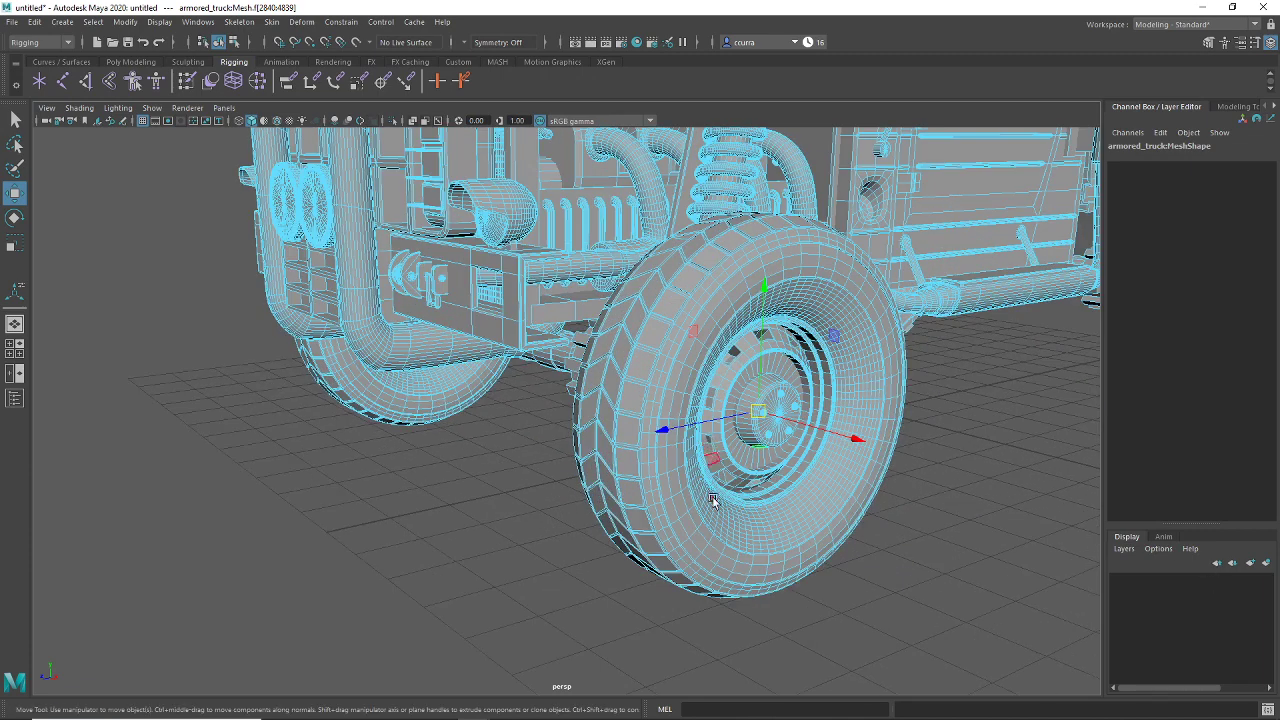
Step: Try to duplicate the five selected lugs and move the copy along the X axis toward the opposite wheel
left_click(34, 22)
mouse_move(75, 196)
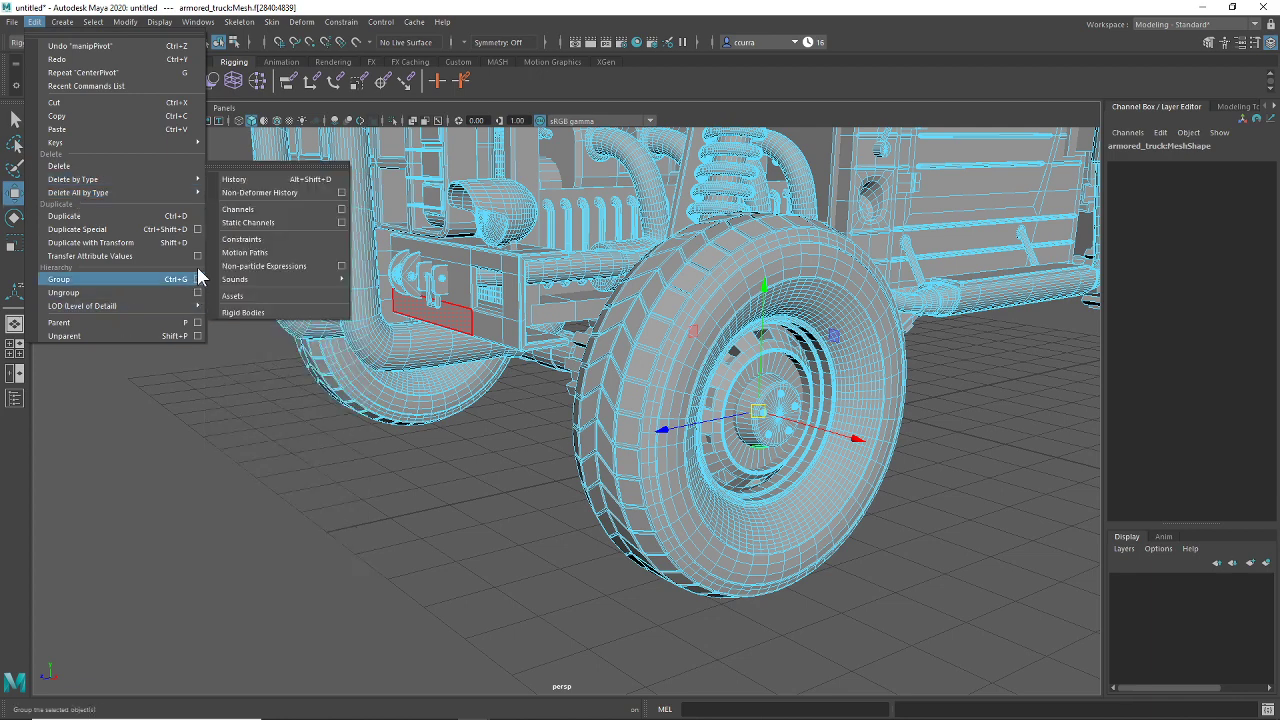
left_click(137, 217)
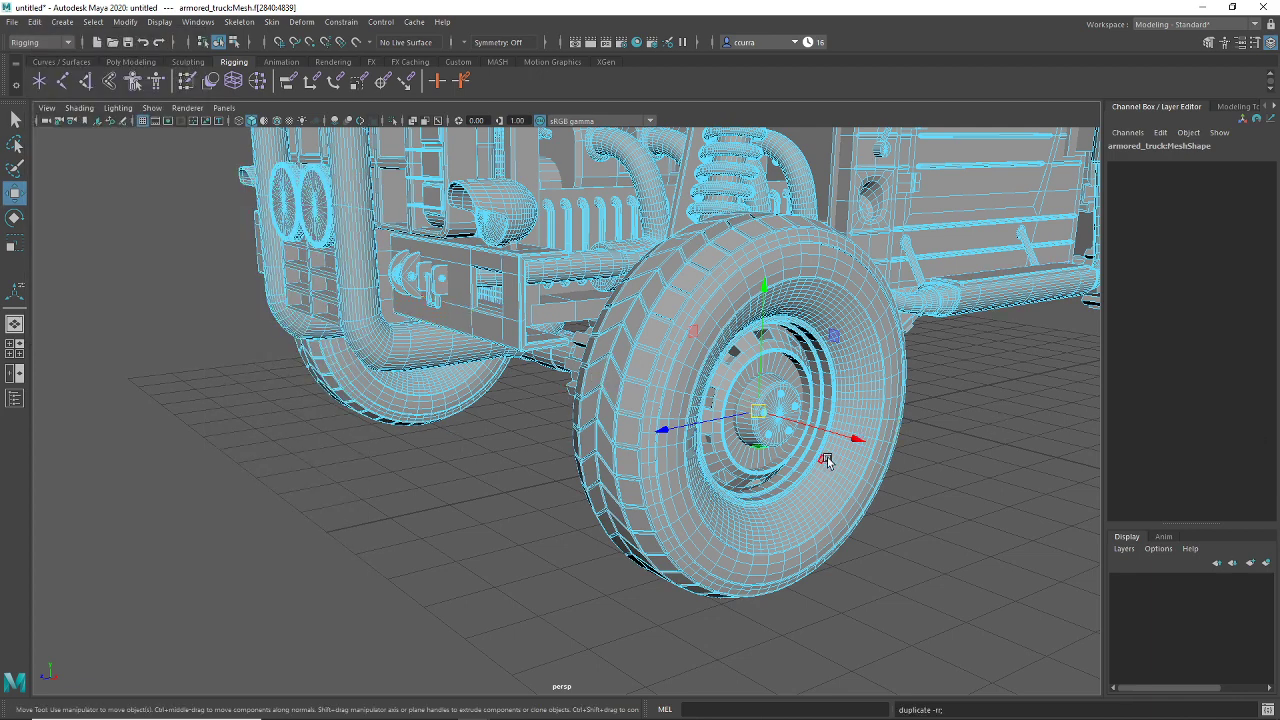
left_click_drag(851, 437, 585, 407)
left_click_drag(373, 379, 664, 392)
left_click_drag(980, 364, 956, 359)
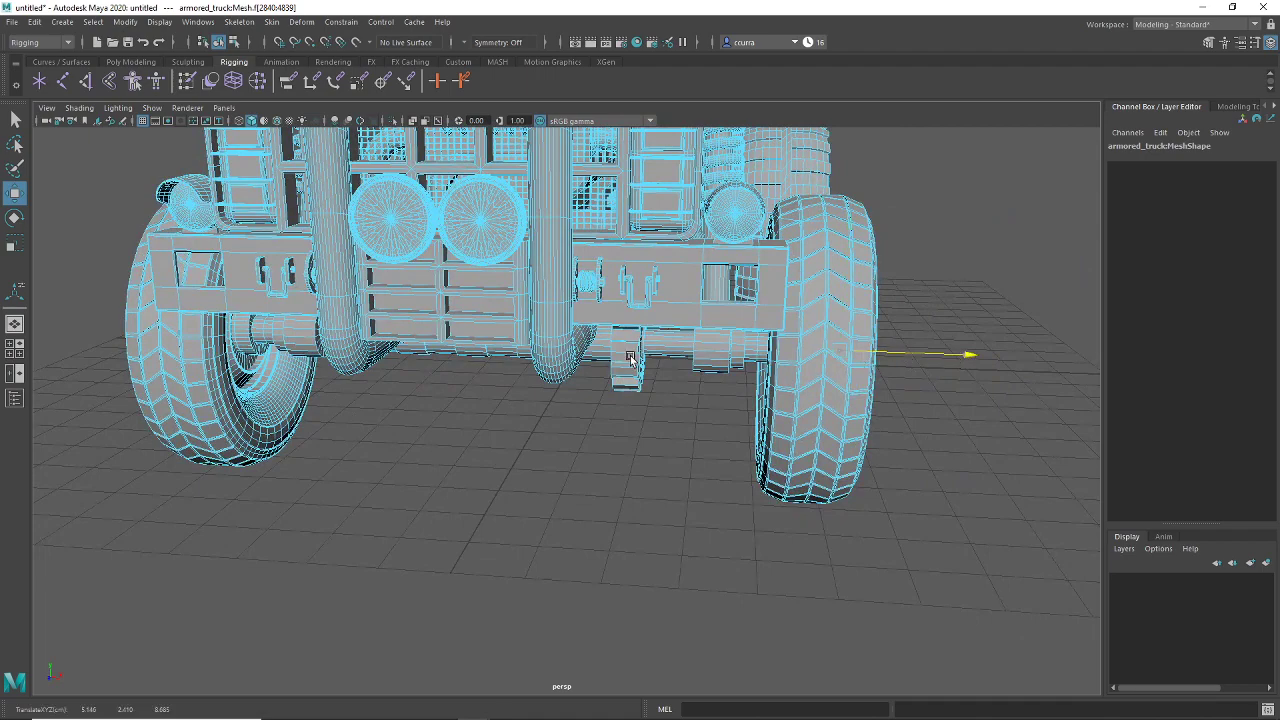
Step: Adjust the lugs' position along the X axis beside the hub and inspect them in wireframe
left_click_drag(1096, 359, 817, 422)
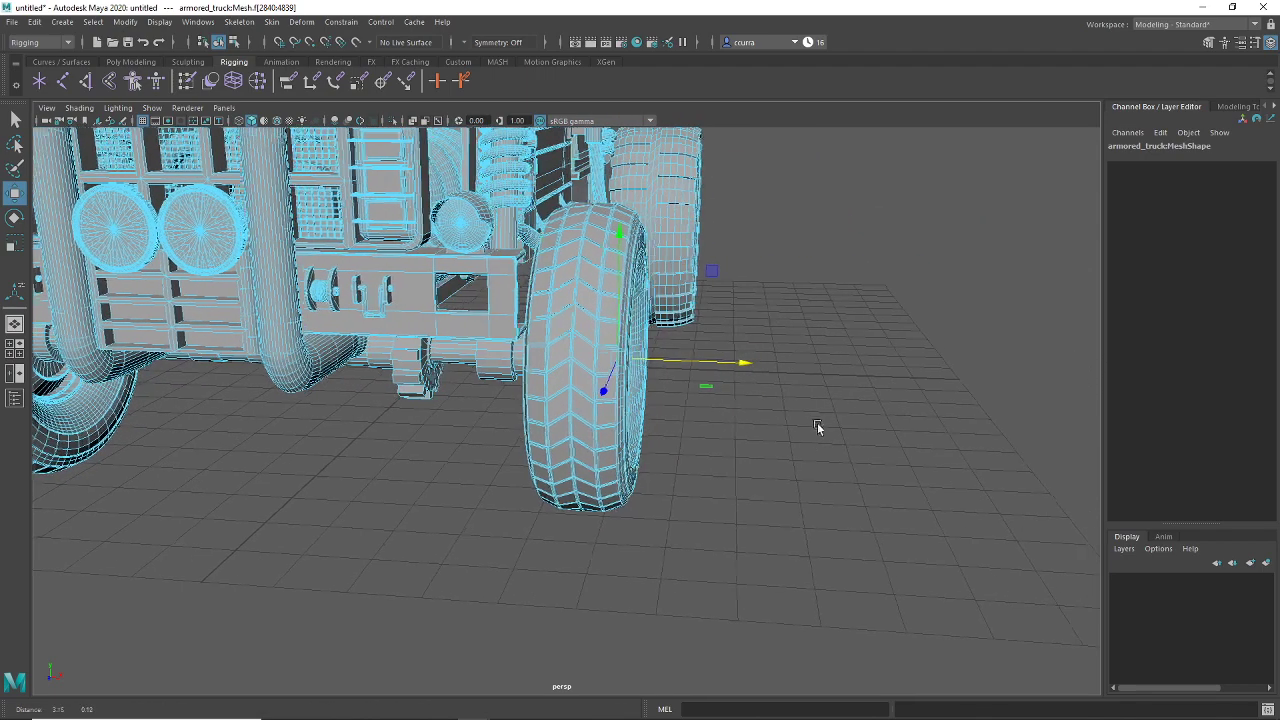
left_click_drag(743, 361, 846, 350)
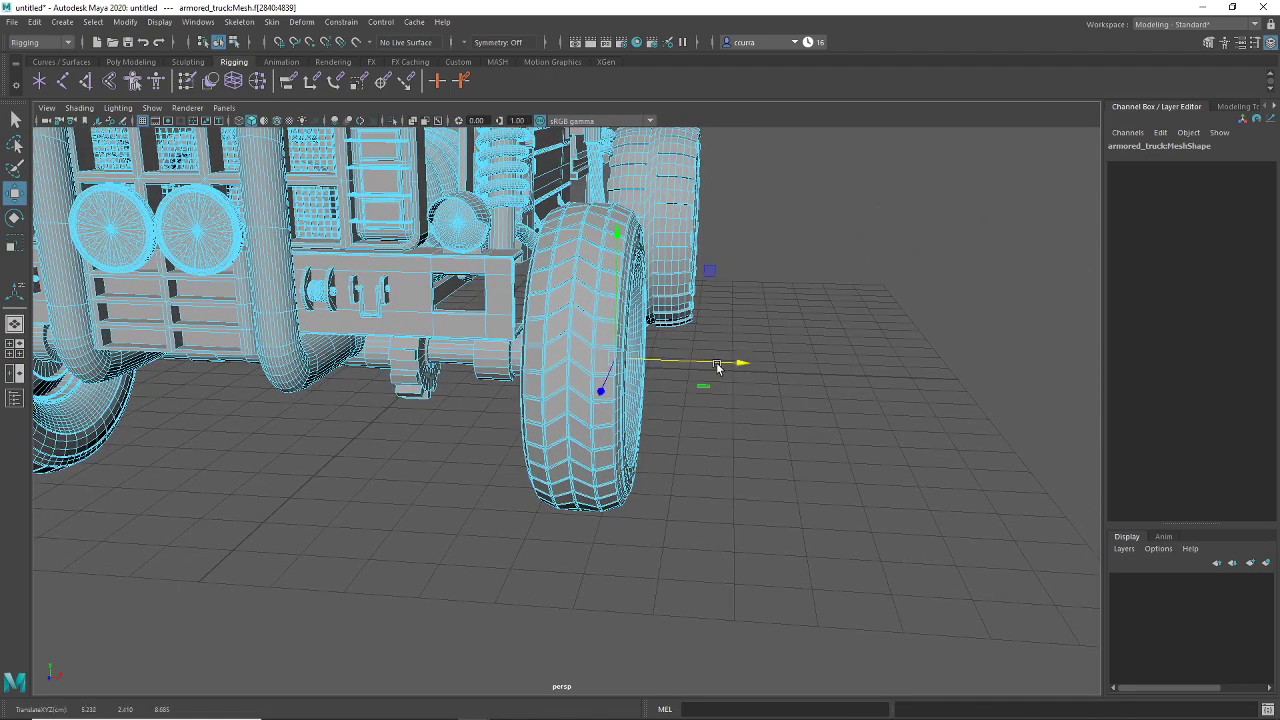
left_click_drag(717, 367, 788, 364)
left_click_drag(731, 408, 540, 415, "alt")
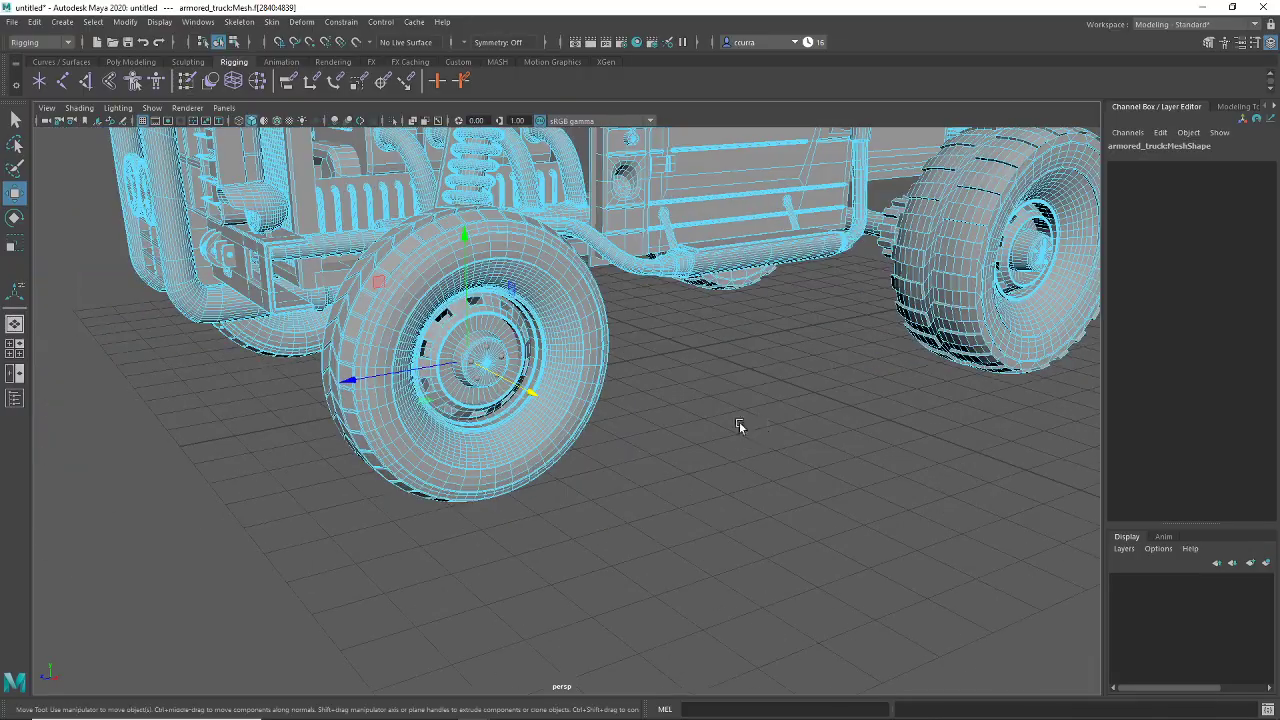
scroll(700, 412, "up", 4)
middle_click_drag(612, 390, 690, 423, "alt")
scroll(660, 402, "up", 6)
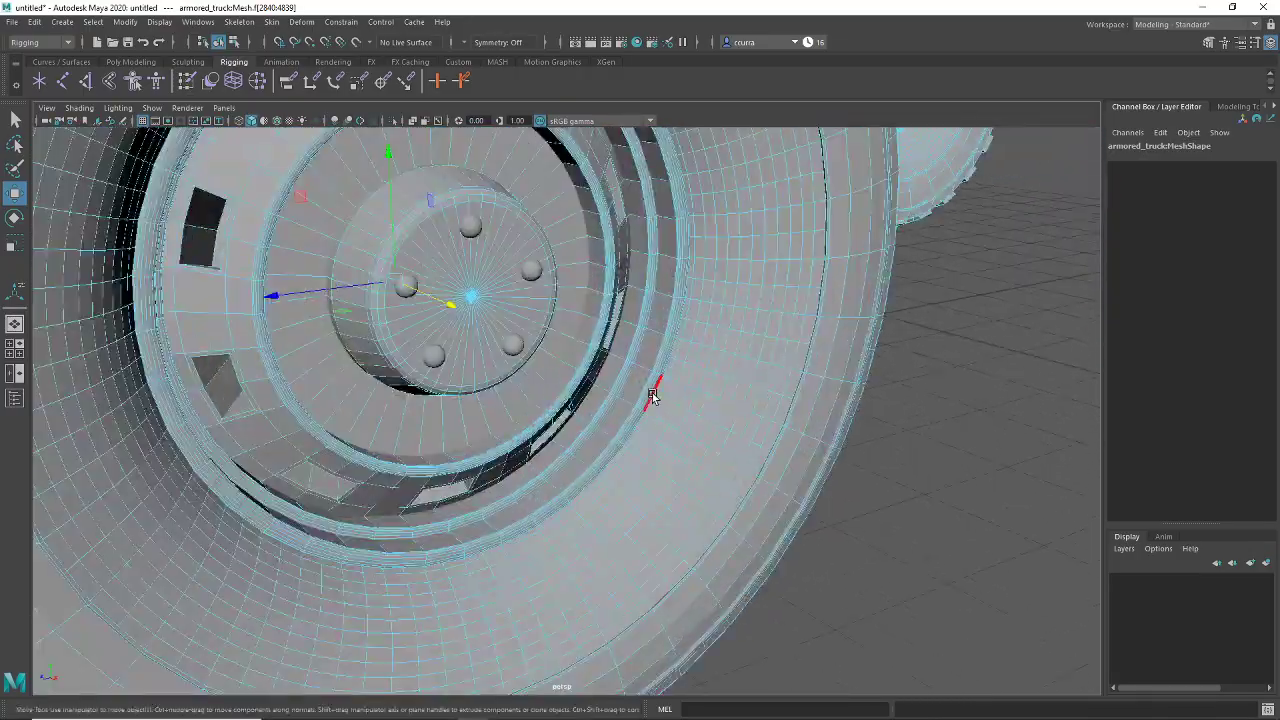
key("4")
left_click_drag(535, 372, 595, 394, "alt")
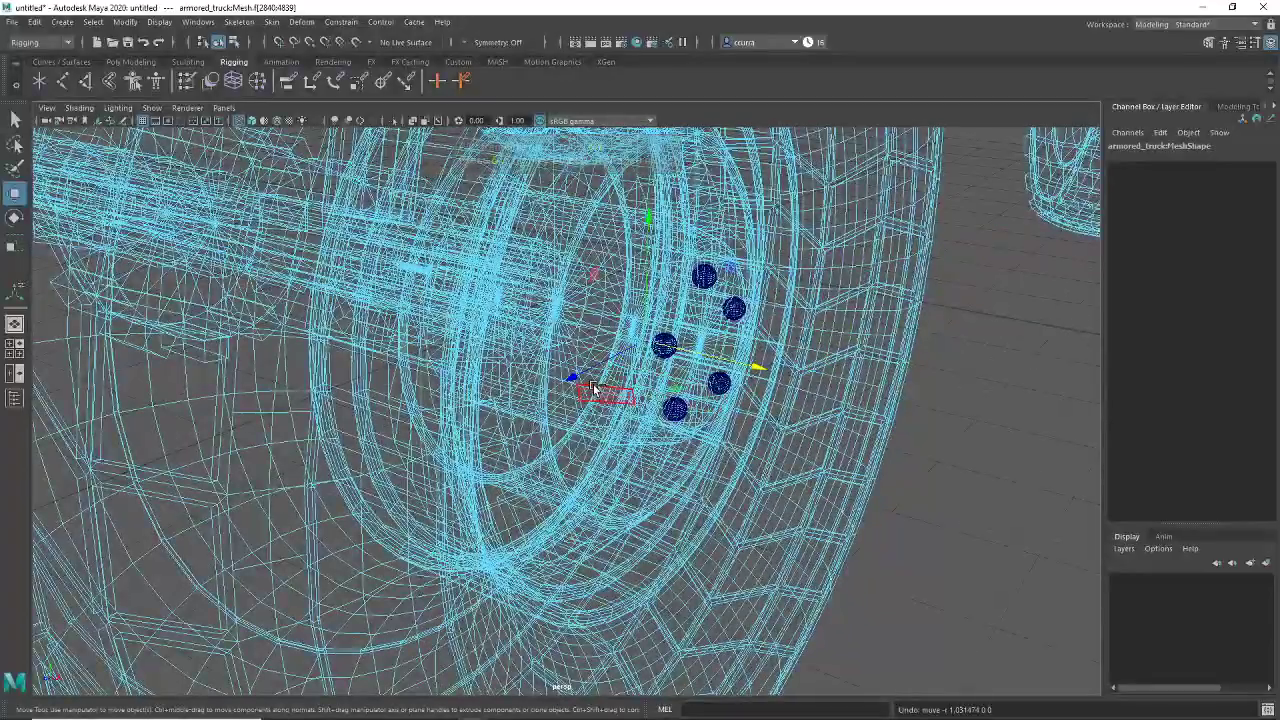
Step: Undo the lug moves and the pivot adjustment
key("ctrl+z")
key("ctrl+z")
key("ctrl+z")
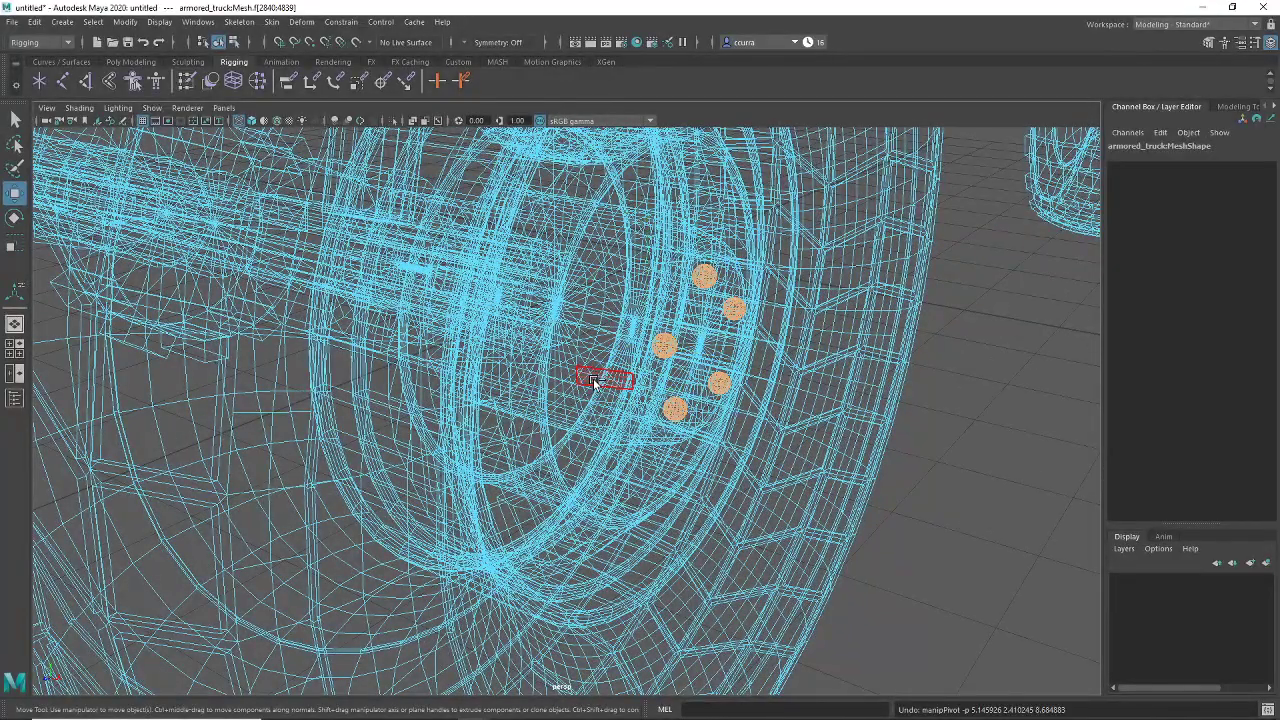
scroll(610, 400, "down", 8)
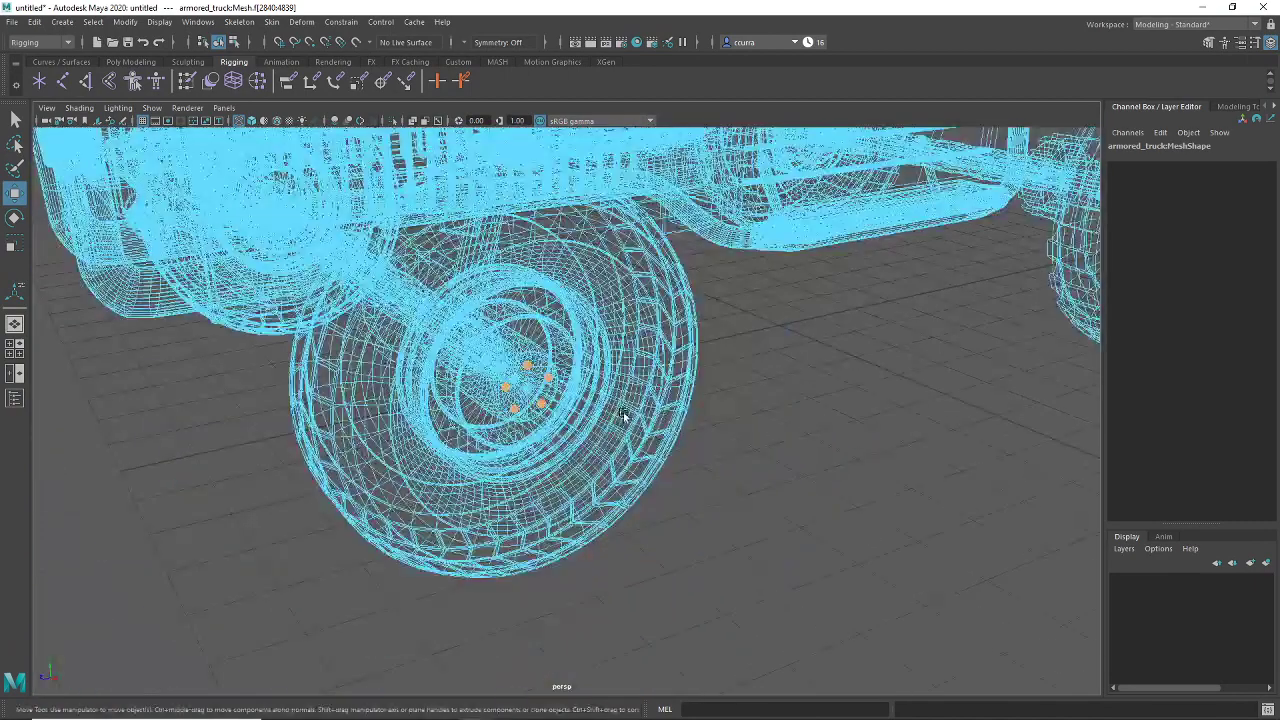
Step: Return the truck mesh to object mode and restore its shaded display
left_click(218, 42)
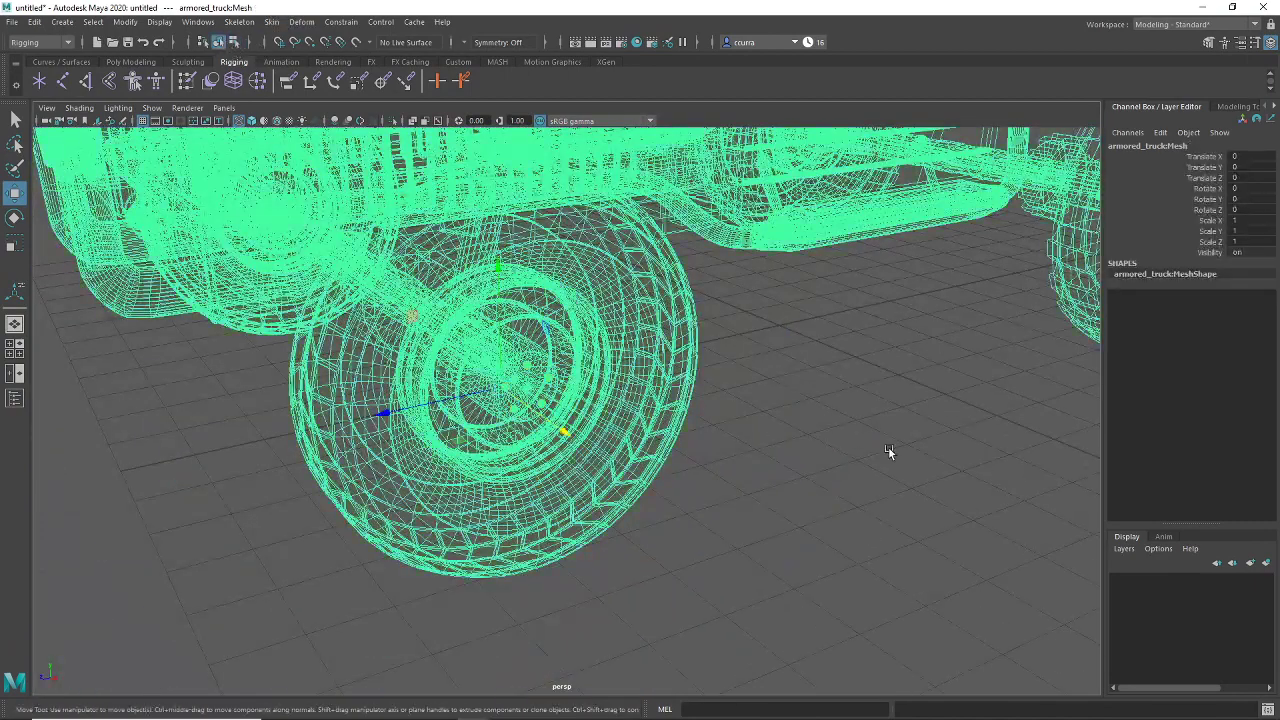
left_click(888, 450)
mouse_move(634, 423)
left_mouse_down("alt")
mouse_move(660, 418)
mouse_move(648, 423)
left_mouse_up("alt")
left_click(660, 418)
key("5")
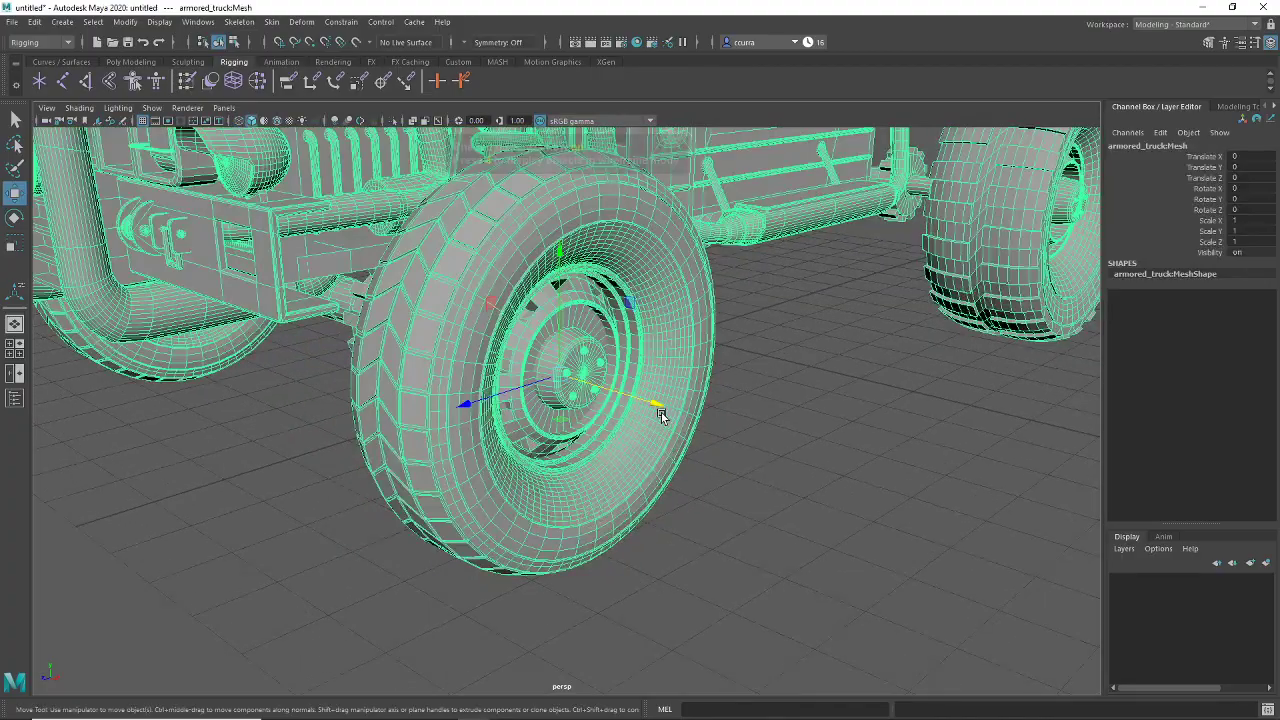
left_click_drag(646, 484, 515, 505, "alt")
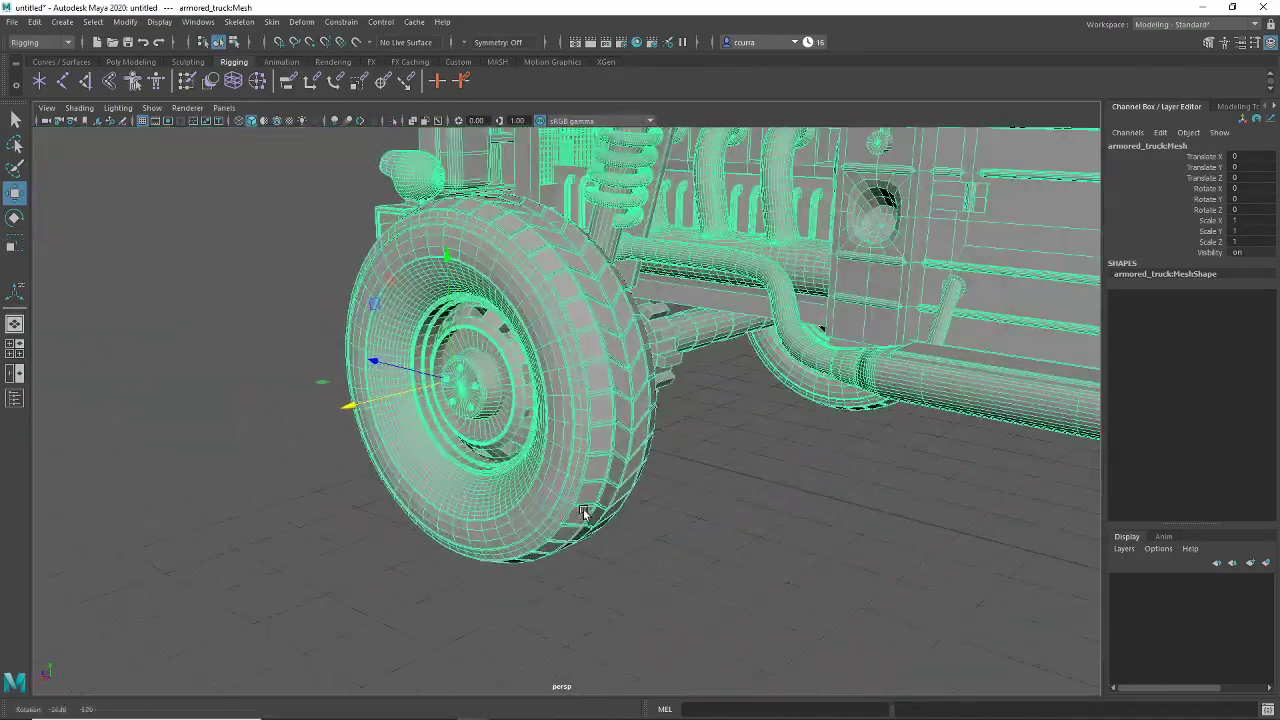
Step: Make the truck mesh a live surface
right_click(520, 502)
left_click(521, 505)
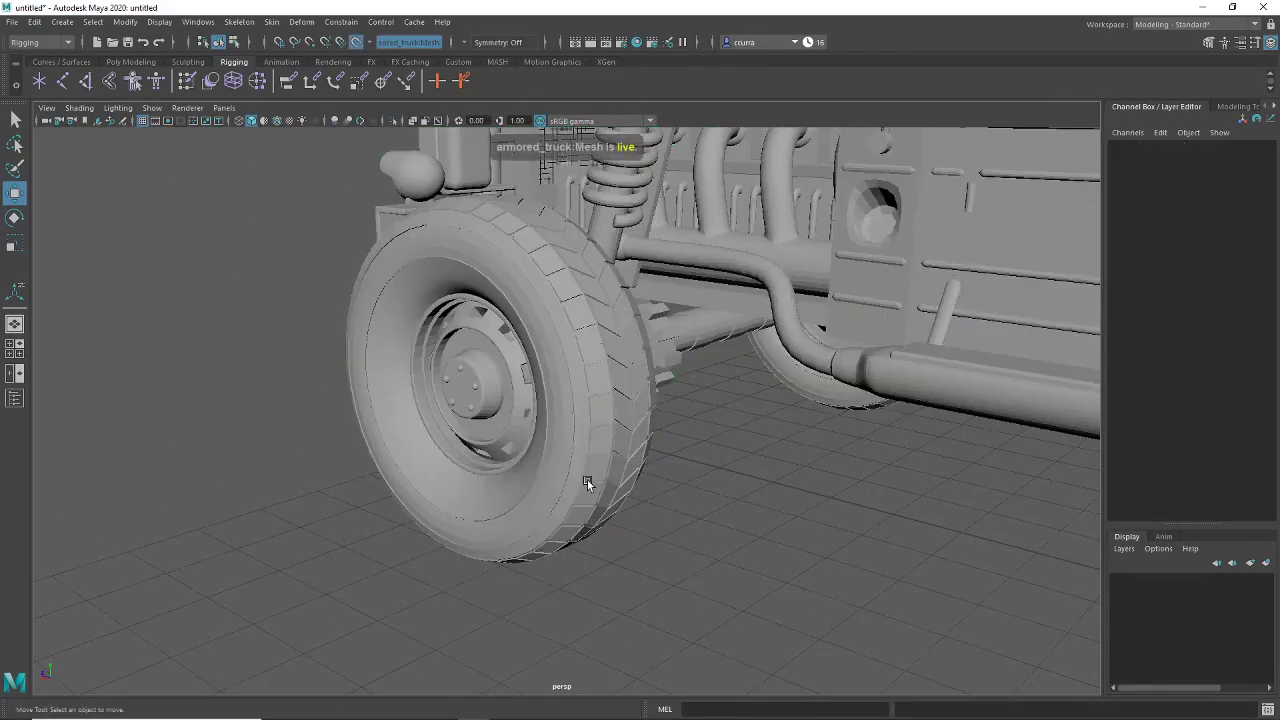
right_click(580, 486)
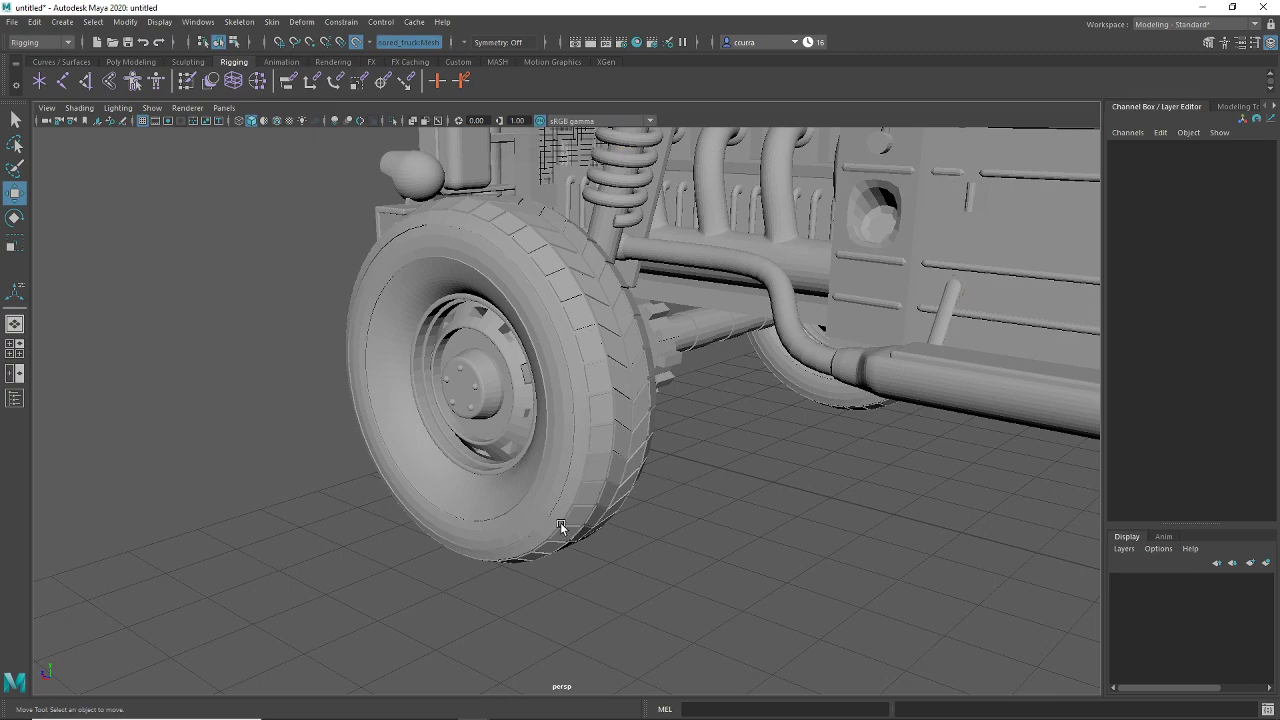
left_click_drag(576, 493, 625, 413, "alt")
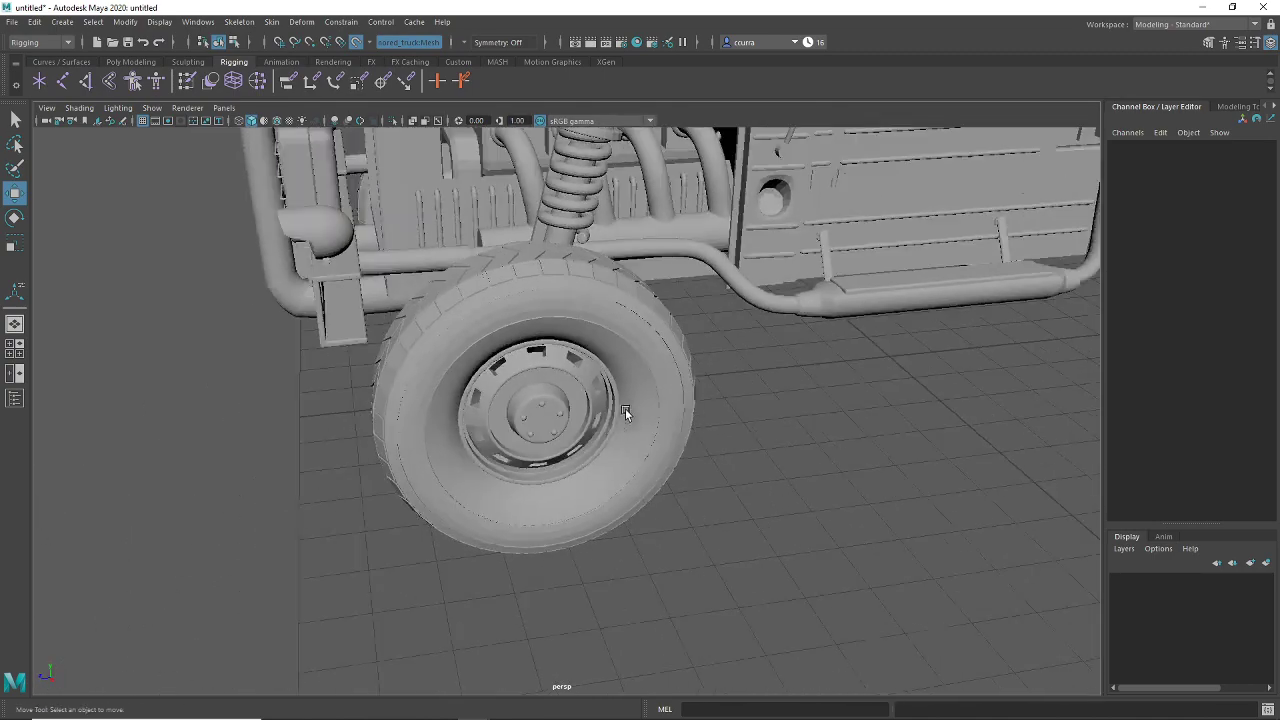
Step: Switch the selection mode to components and bring the whole truck into view
left_click(235, 42)
right_click_drag(567, 399, 543, 360, "alt")
middle_click_drag(543, 360, 530, 452, "alt")
left_click_drag(530, 452, 544, 450, "alt")
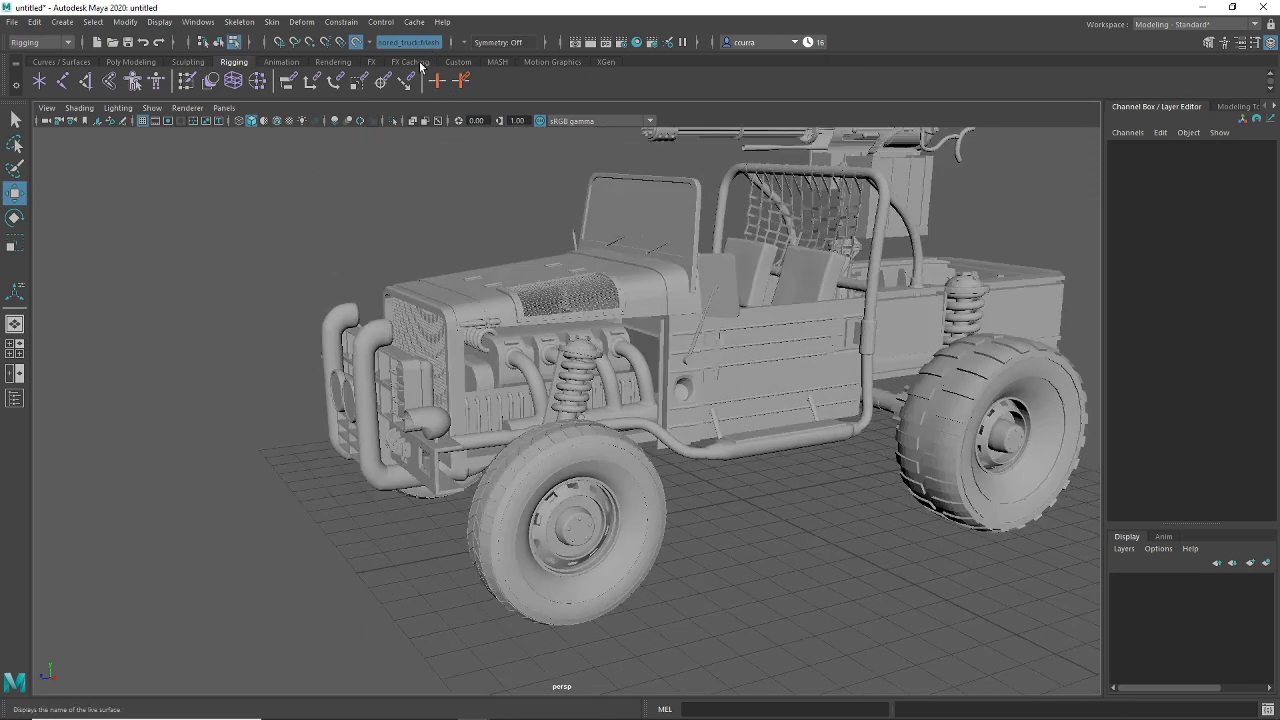
Step: Switch the selection mode to objects with the Select tool and check the truck from the front and both sides
left_click(219, 43)
left_click_drag(493, 342, 592, 358, "alt")
left_click_drag(374, 536, 368, 308, "alt")
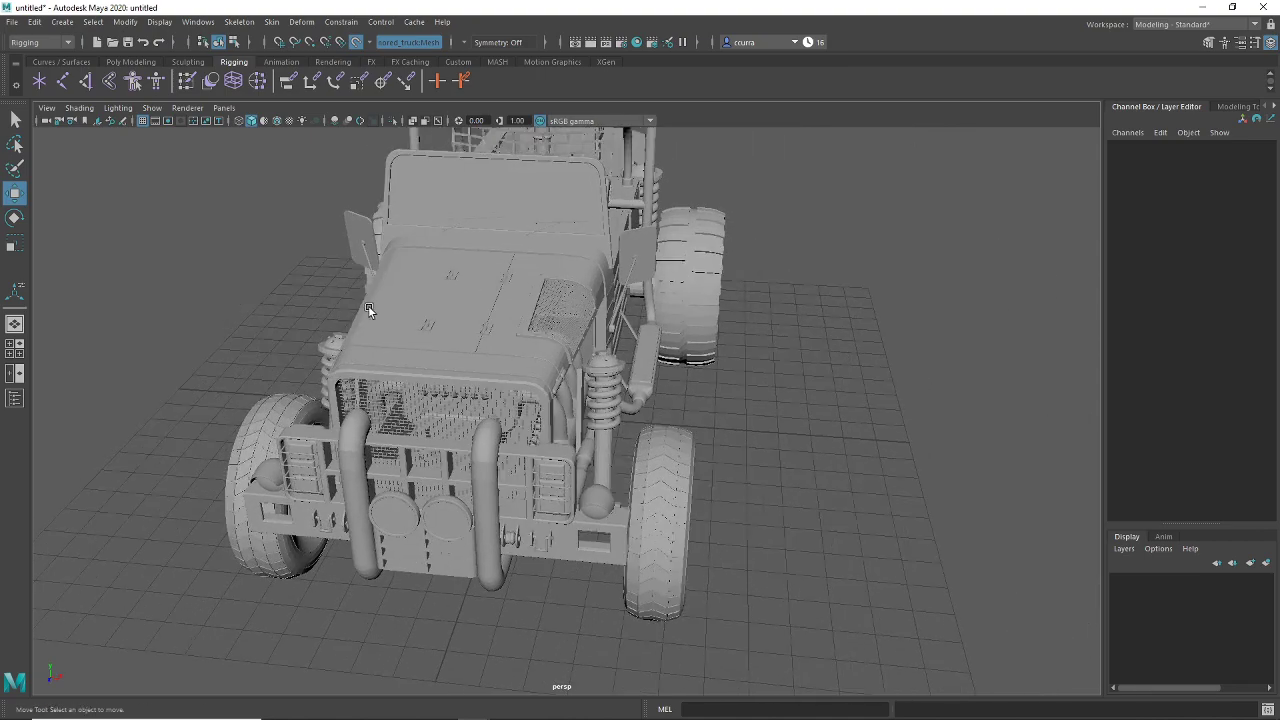
left_click(15, 119)
left_click_drag(493, 373, 547, 411, "alt")
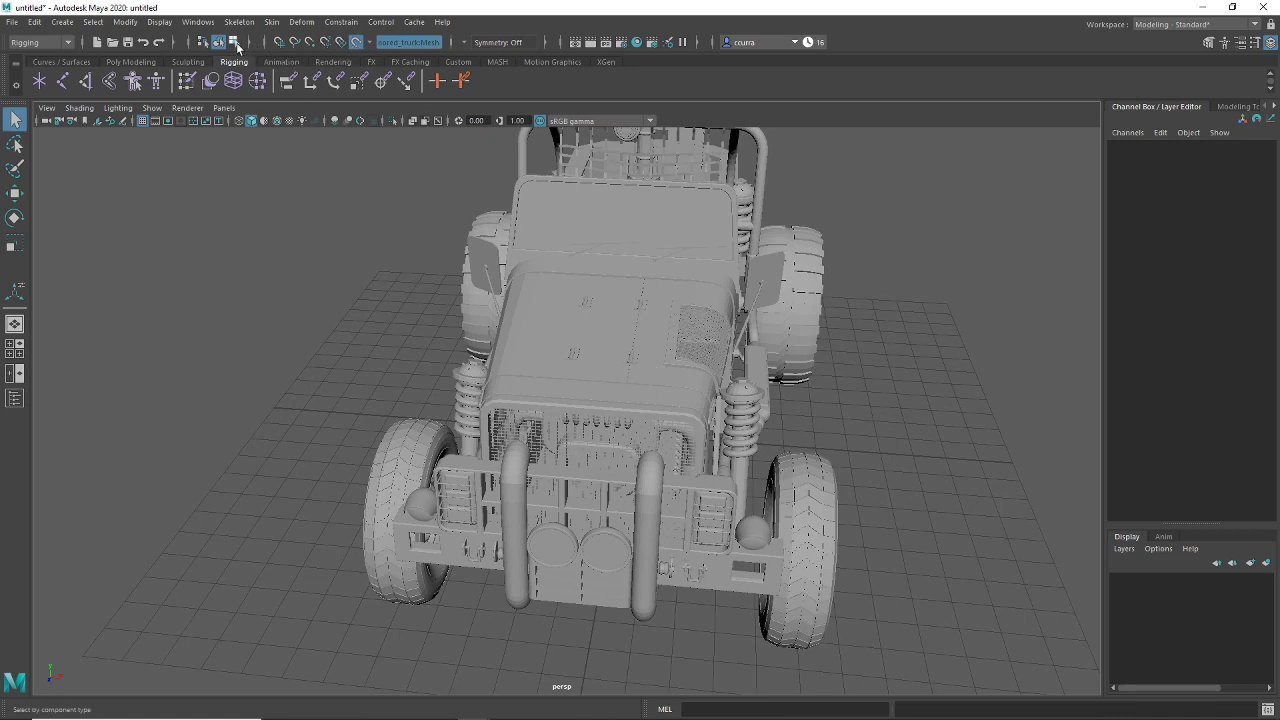
left_click_drag(475, 330, 548, 434, "alt")
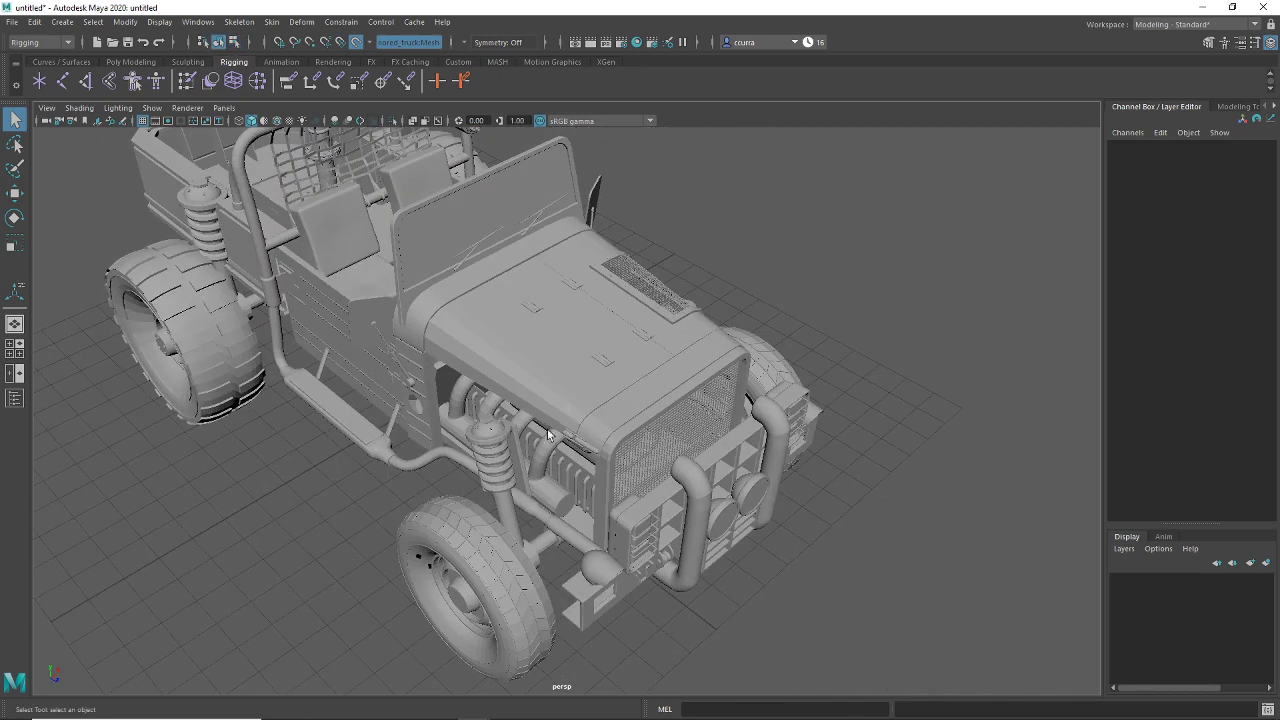
middle_click_drag(480, 482, 530, 420, "alt")
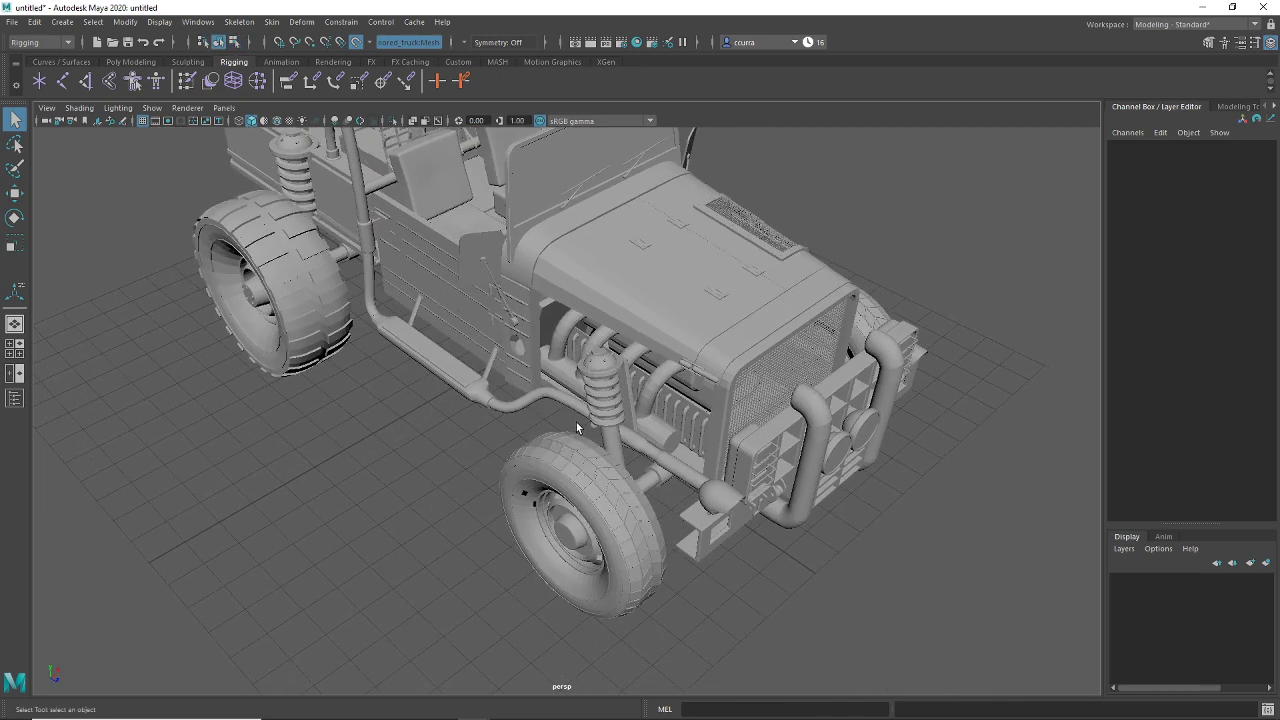
scroll(586, 385, "down", 2)
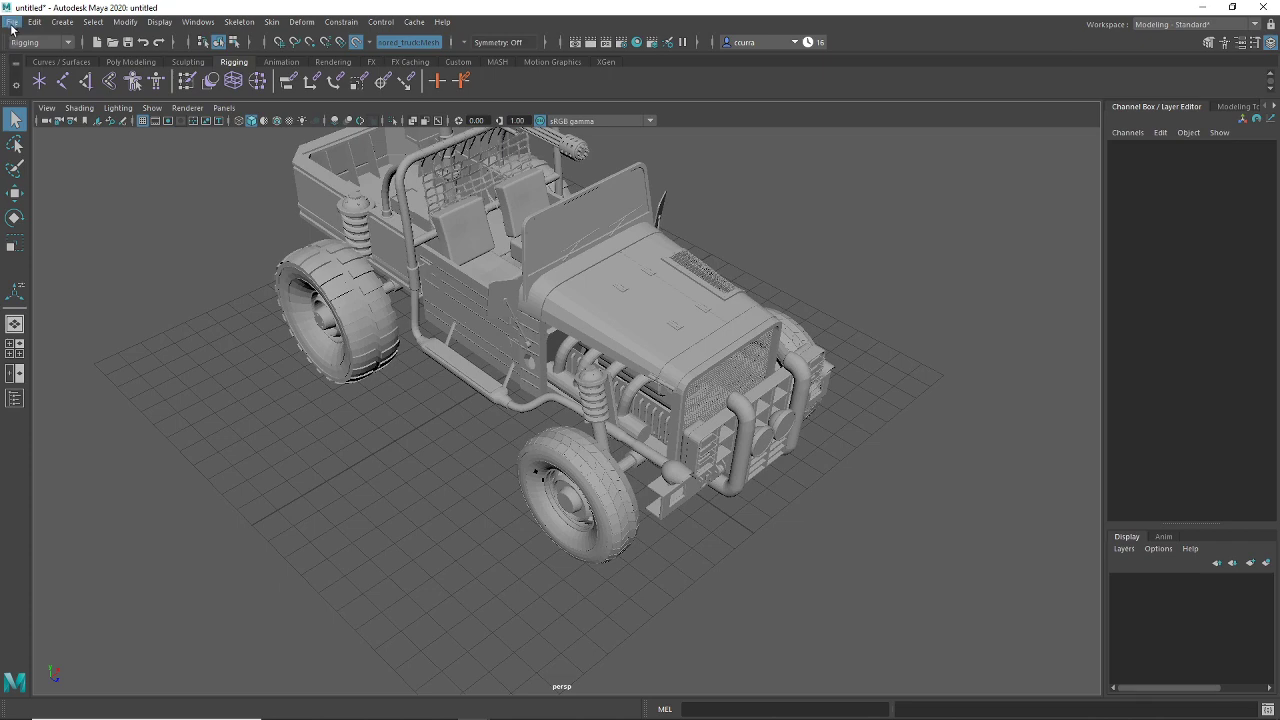
Step: Start saving the scene under a new name and create a folder named Jeep in D:\Rigging
left_click(12, 23)
left_click(62, 91)
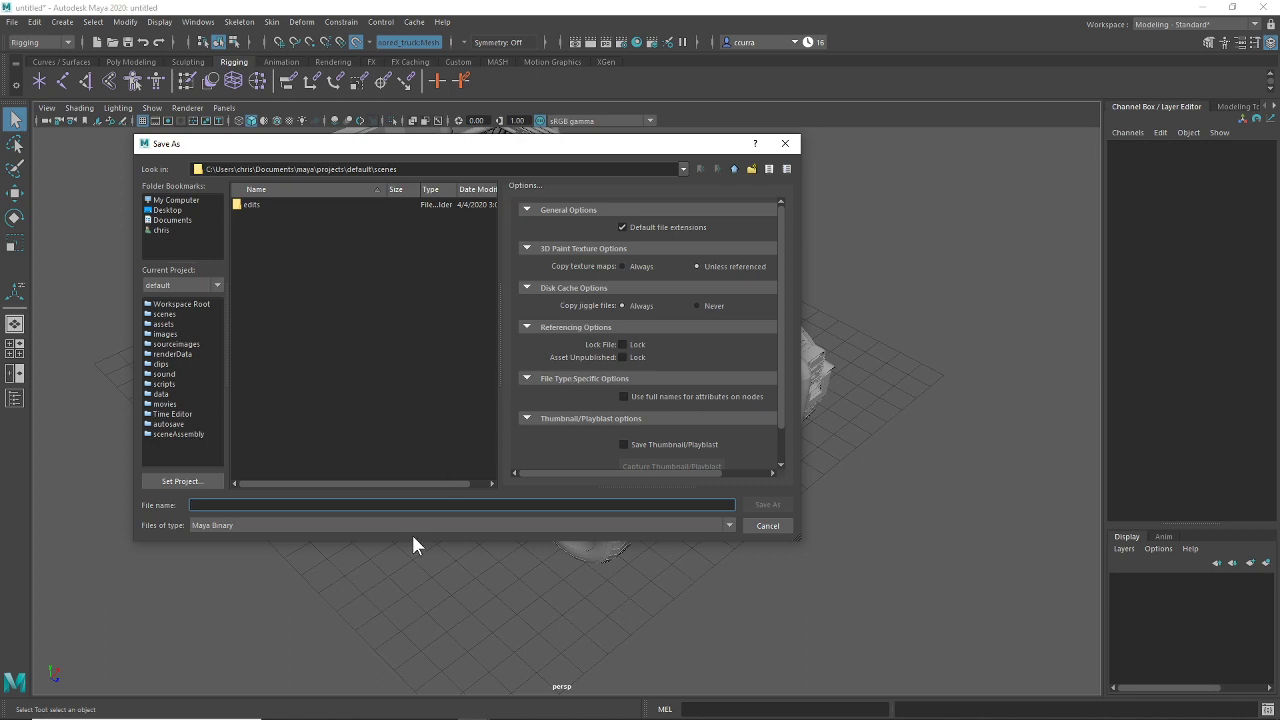
left_click(178, 201)
double_click(267, 204)
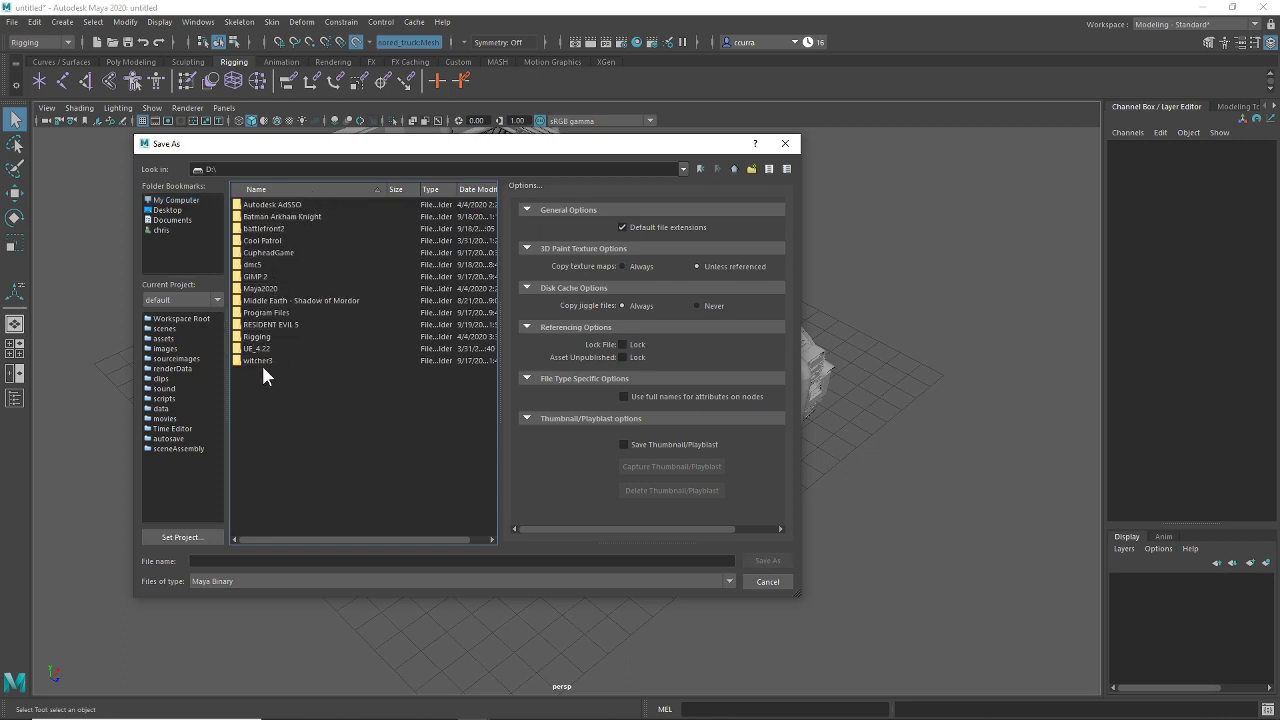
double_click(259, 339)
right_click(300, 238)
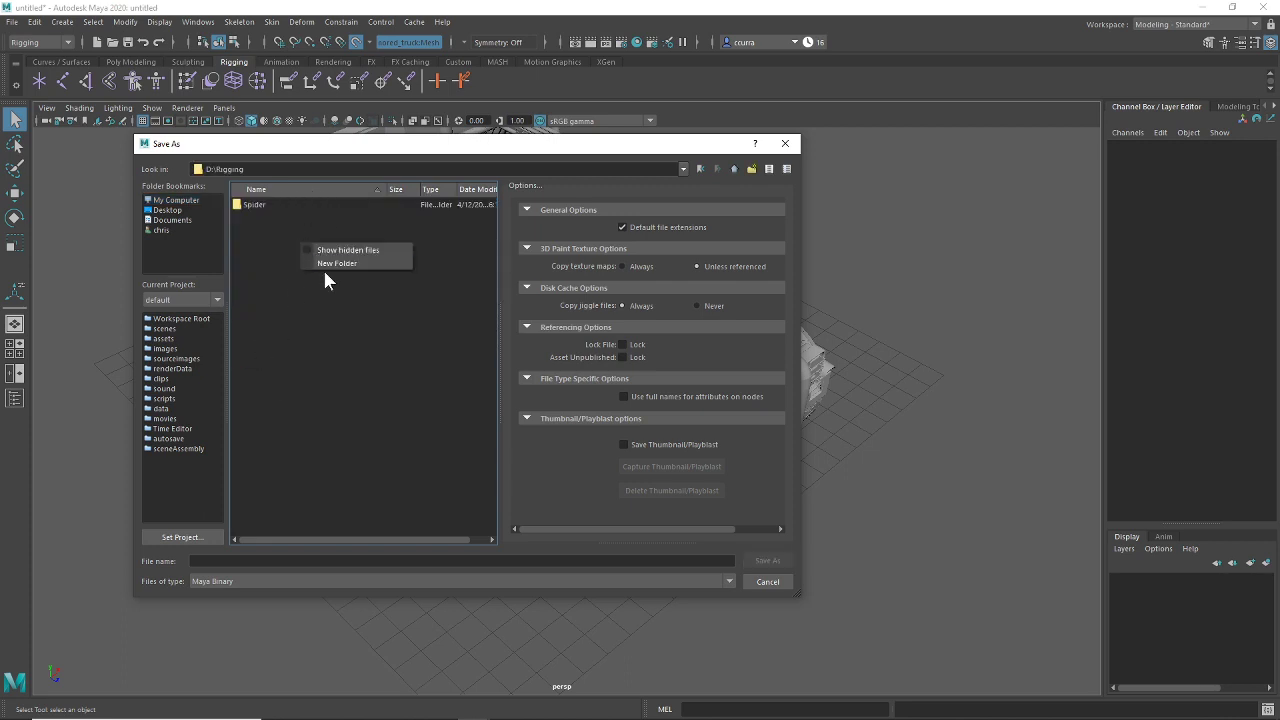
left_click(323, 266)
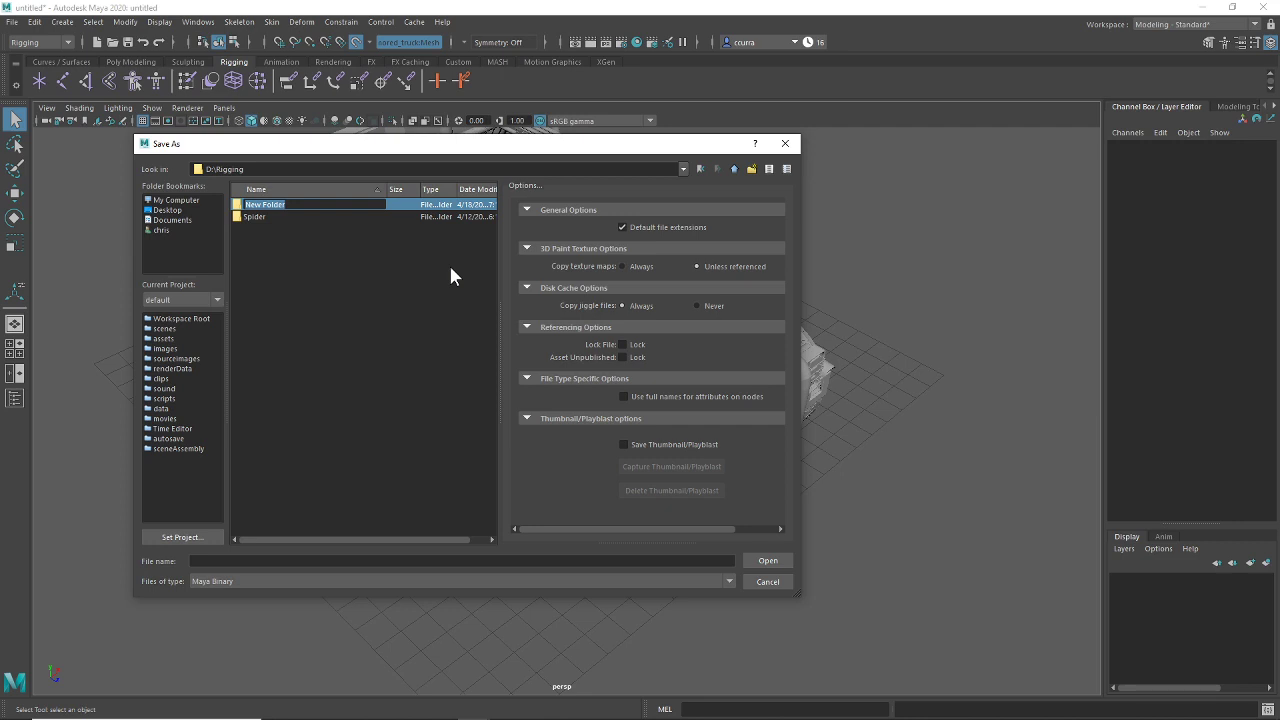
type("Jeep")
key("Return")
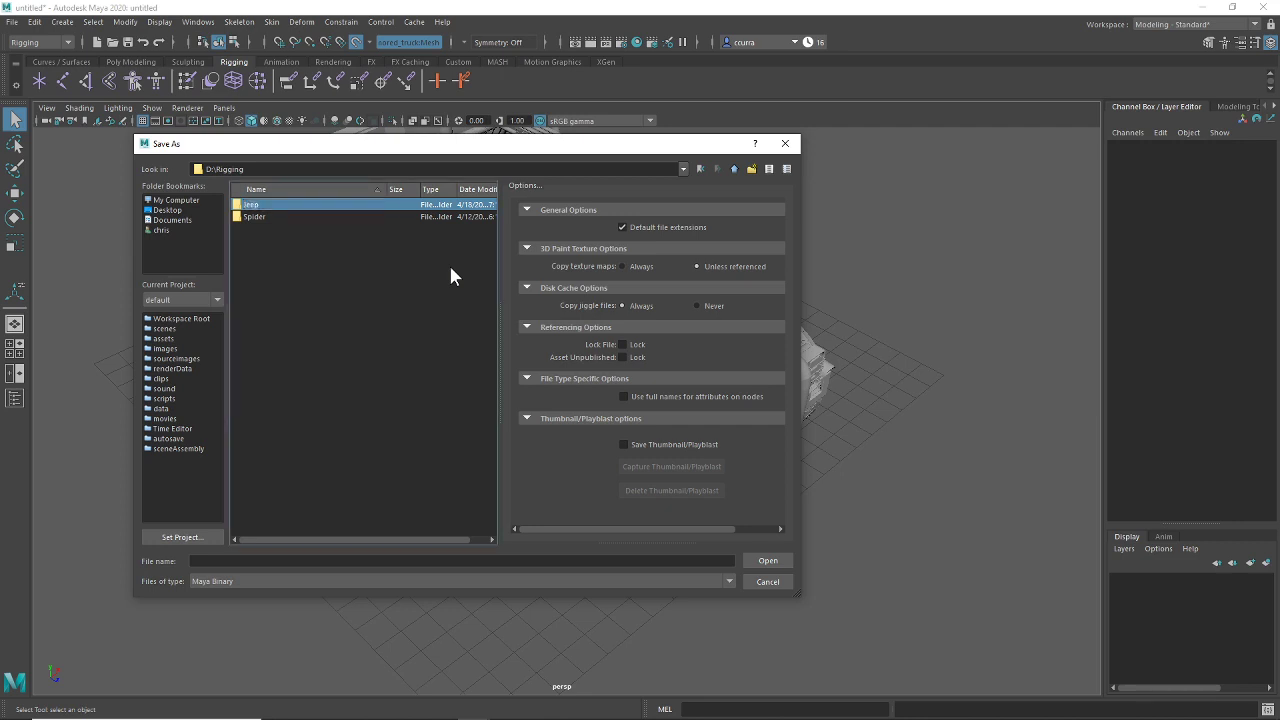
Step: Save the scene as Jeep in Maya Binary format inside the new Jeep folder
key("Return")
left_click(507, 562)
type("j")
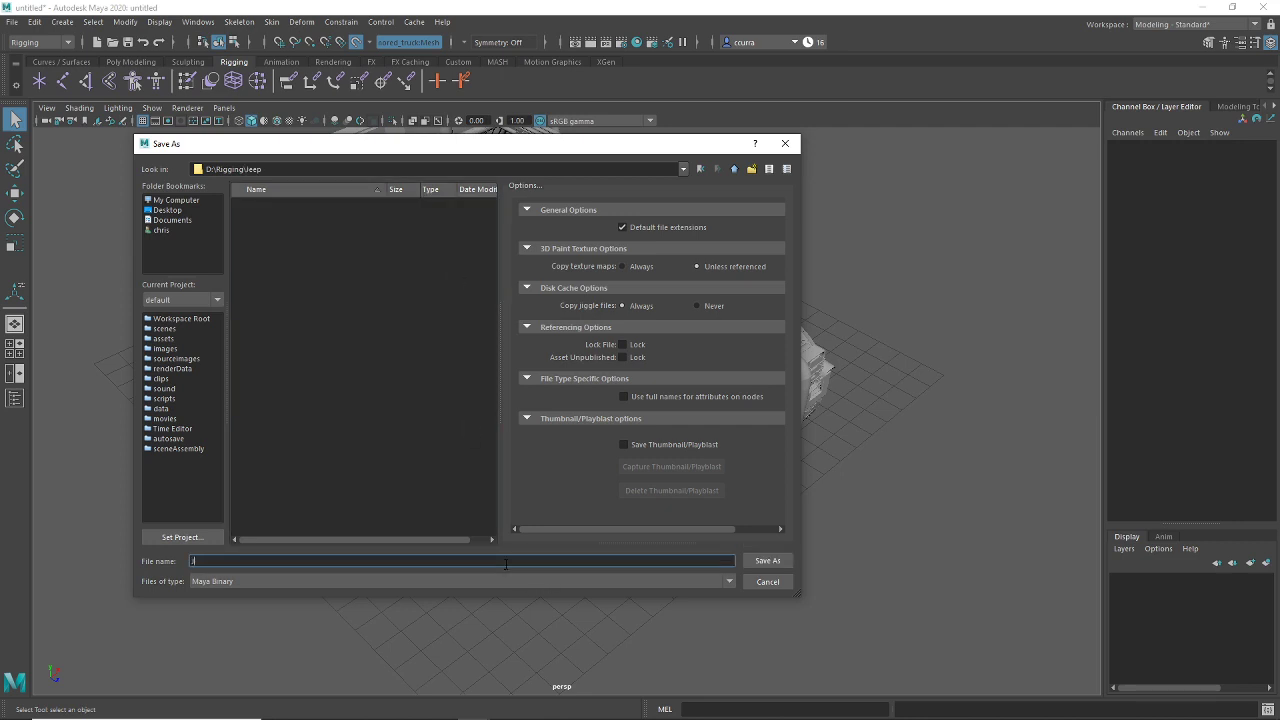
key("Return")
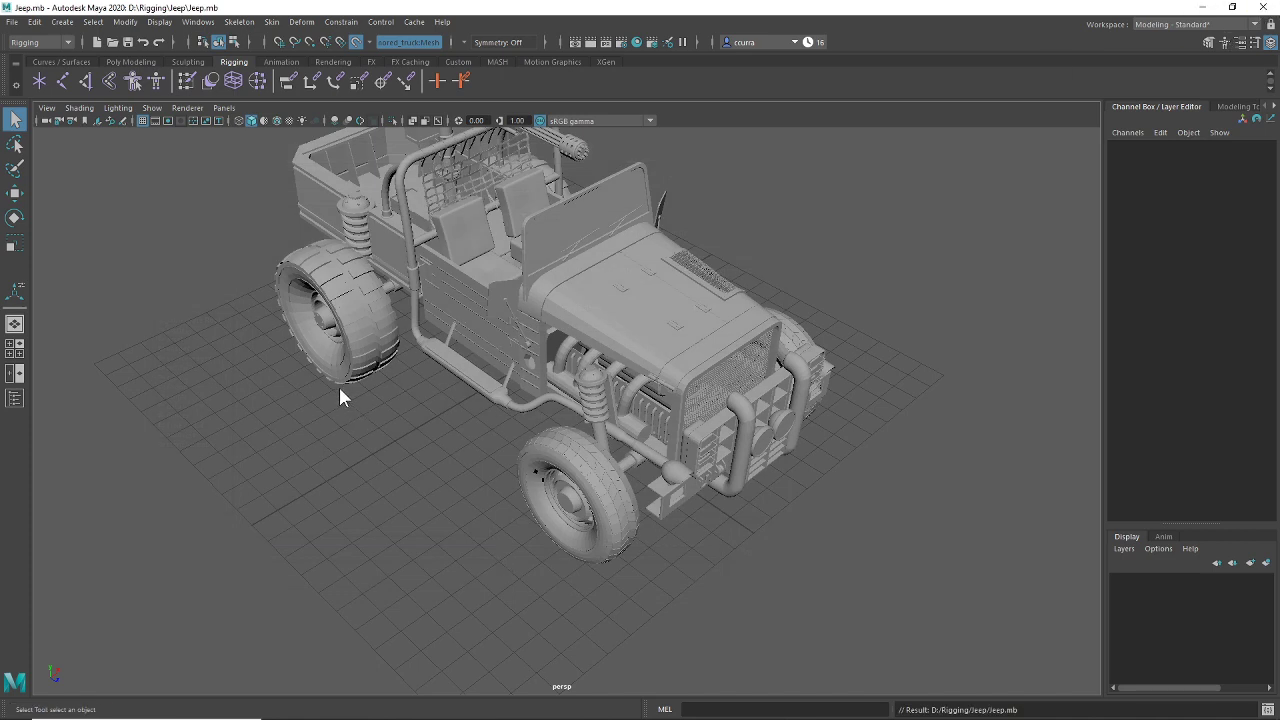
Step: Close Maya, relaunch Maya 2020 and dismiss the What's New highlight settings
left_click(1264, 8)
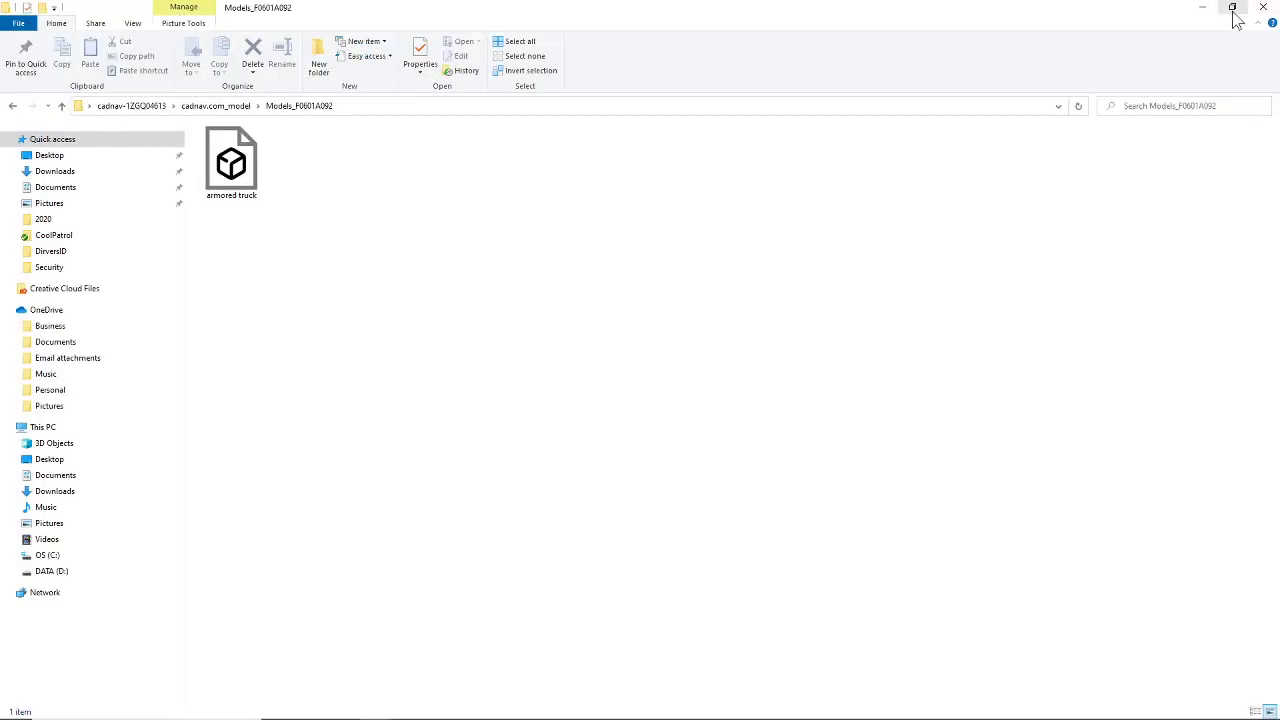
key("super")
type("maya")
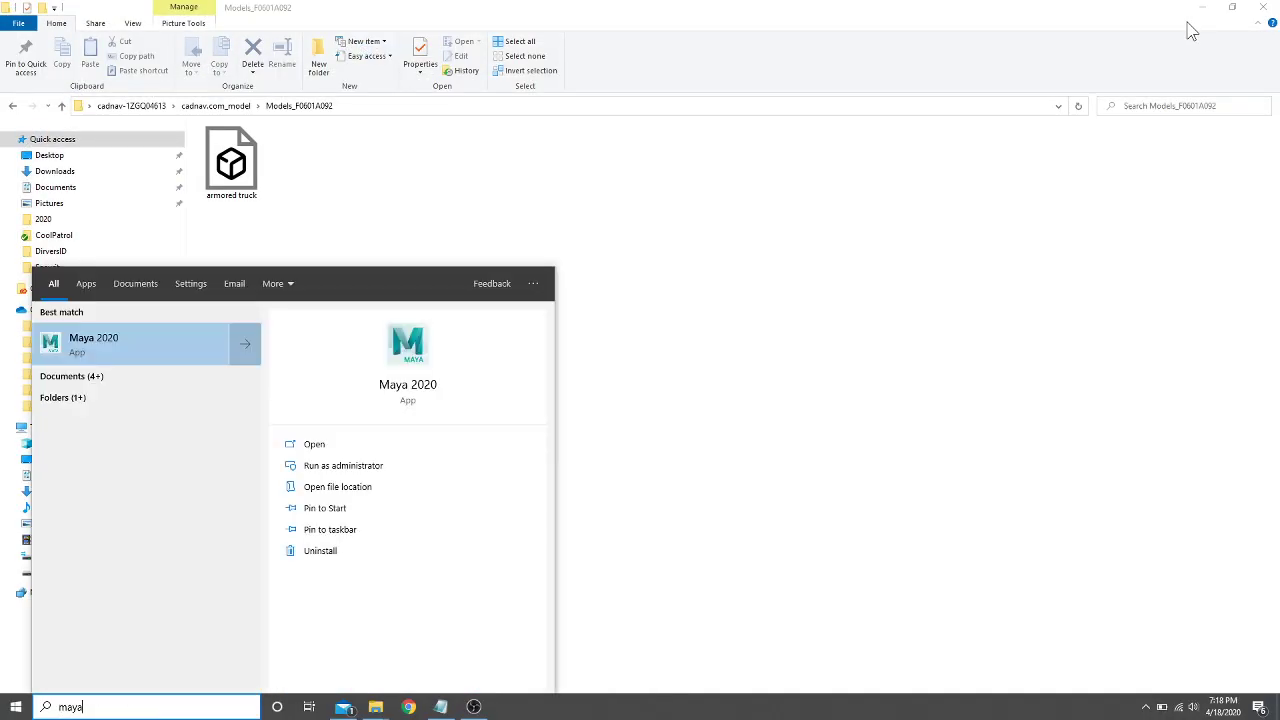
left_click(126, 352)
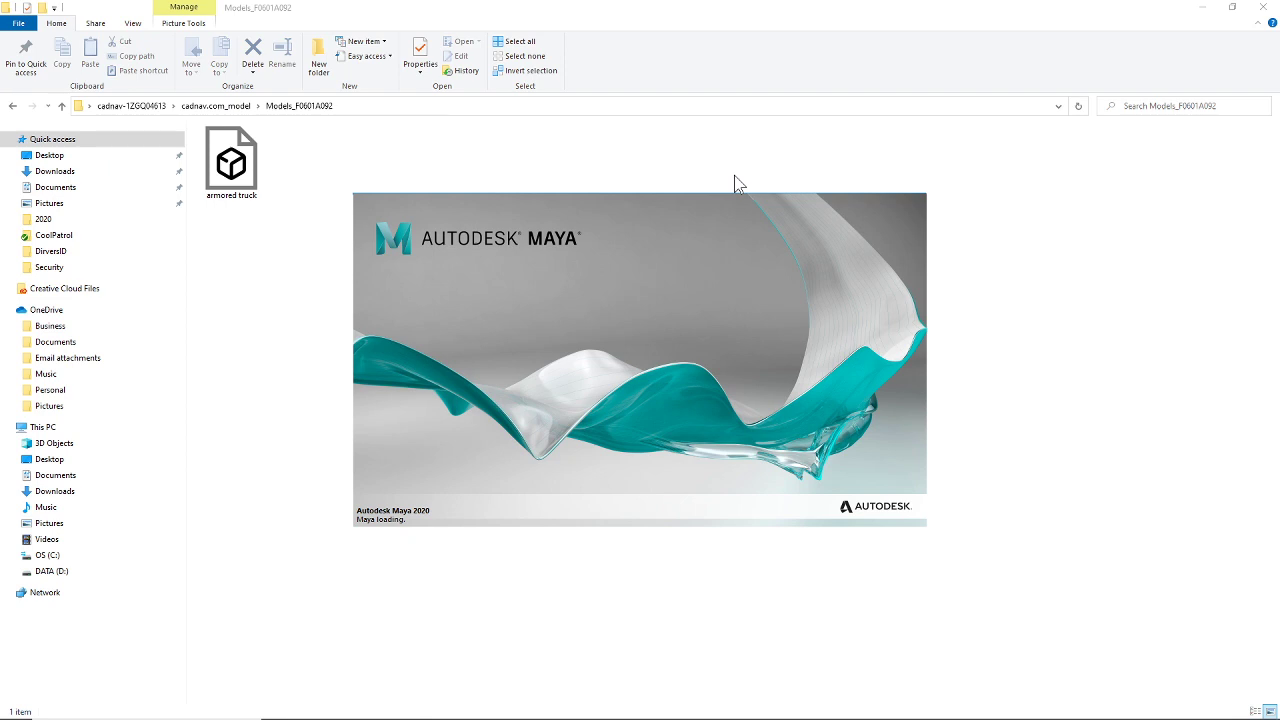
mouse_move(1000, 717)
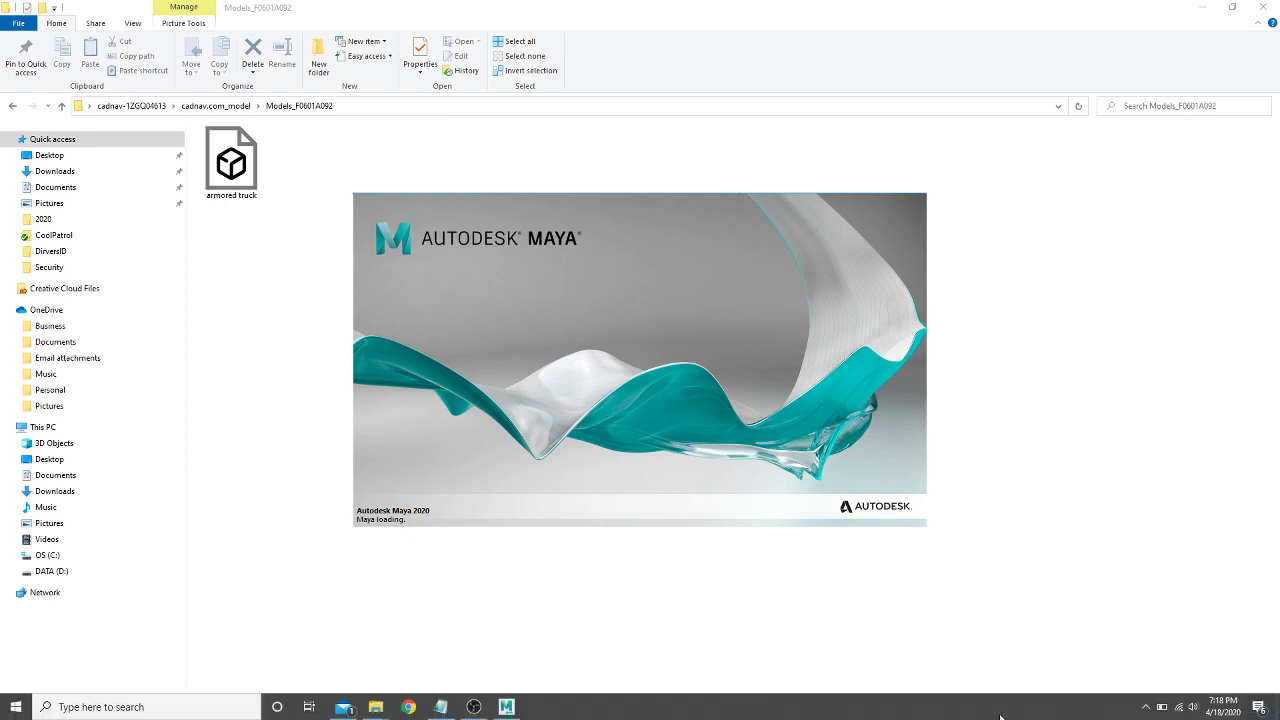
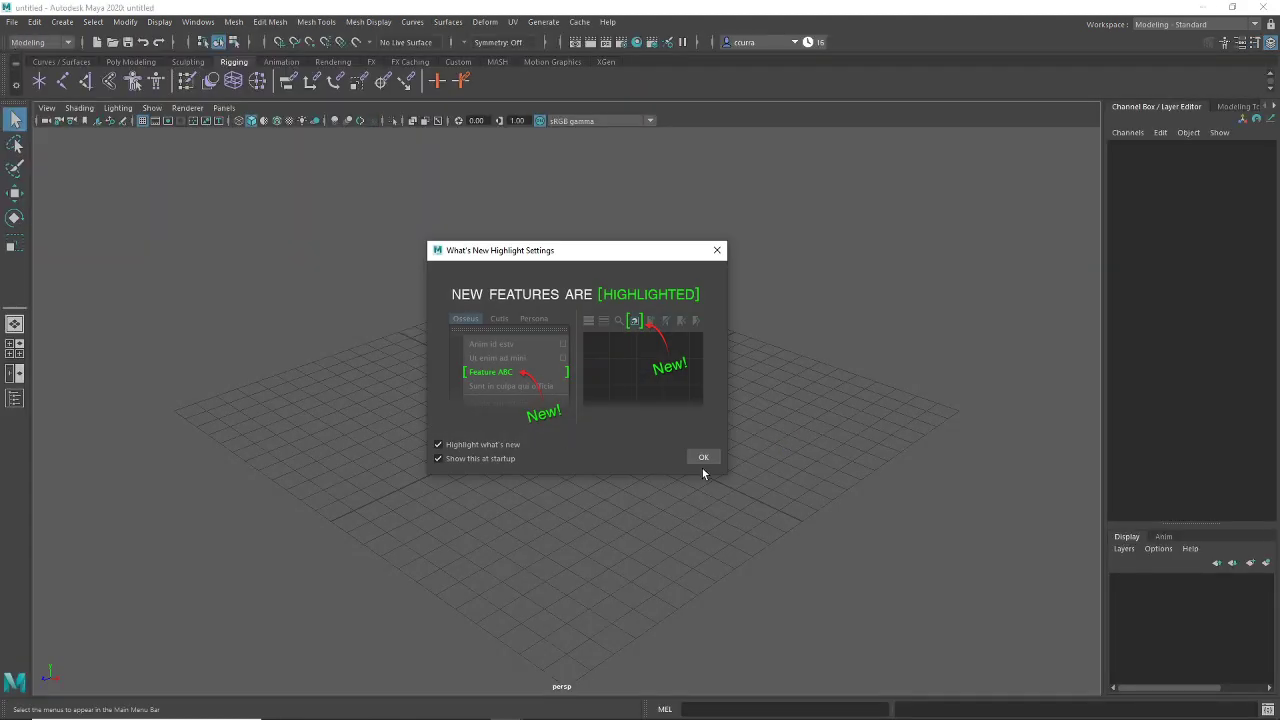
left_click(699, 458)
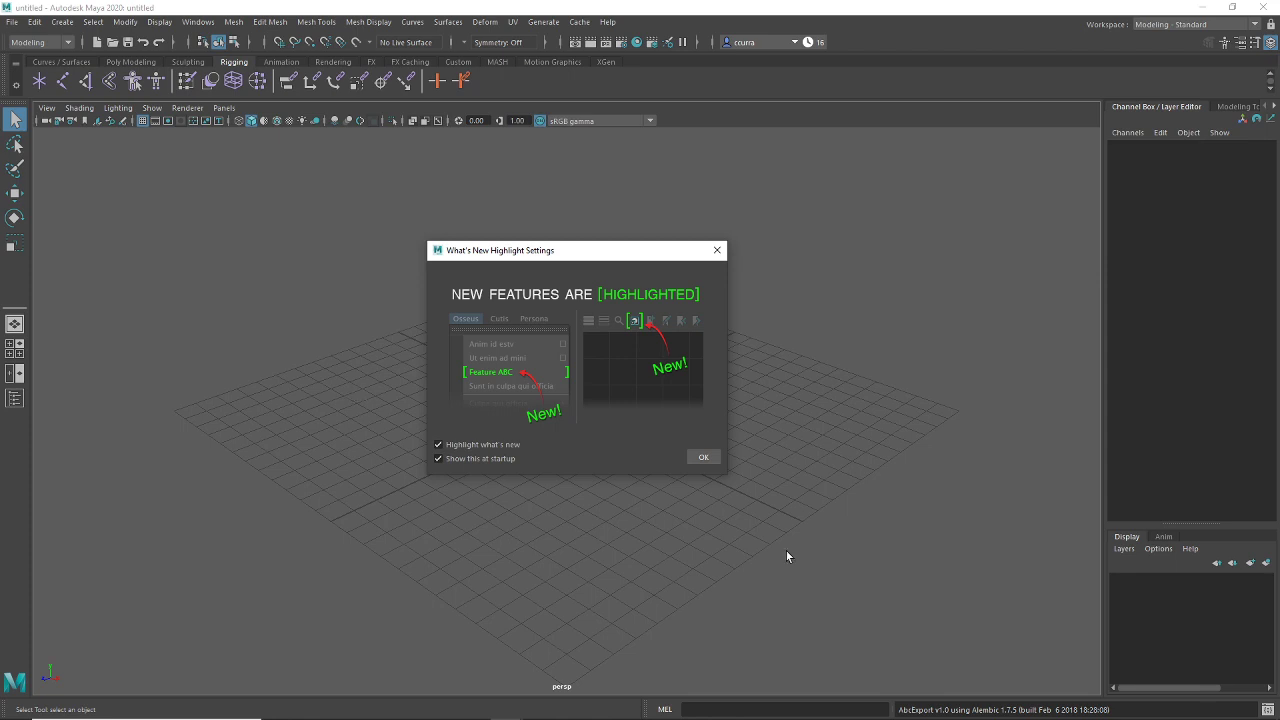
left_click(702, 457)
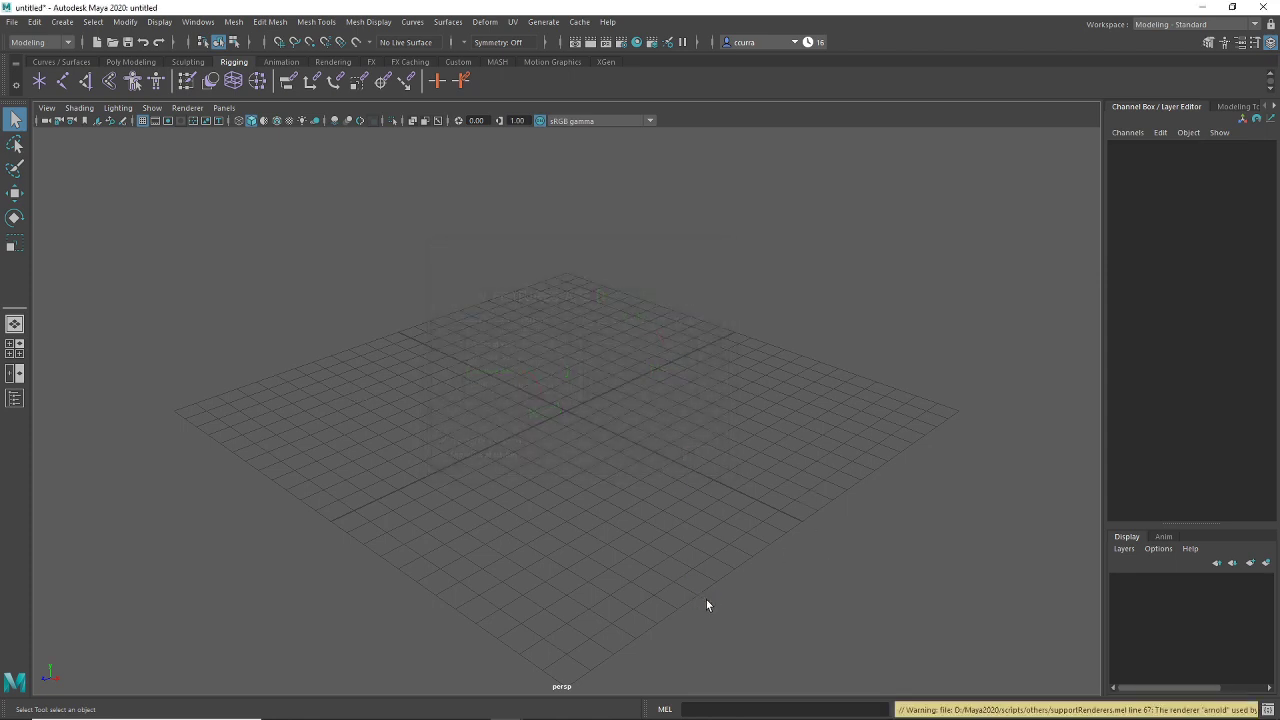
Step: Reopen the recent scene D:\Rigging\Jeep\Jeep.mb without saving the untitled scene
left_click(10, 22)
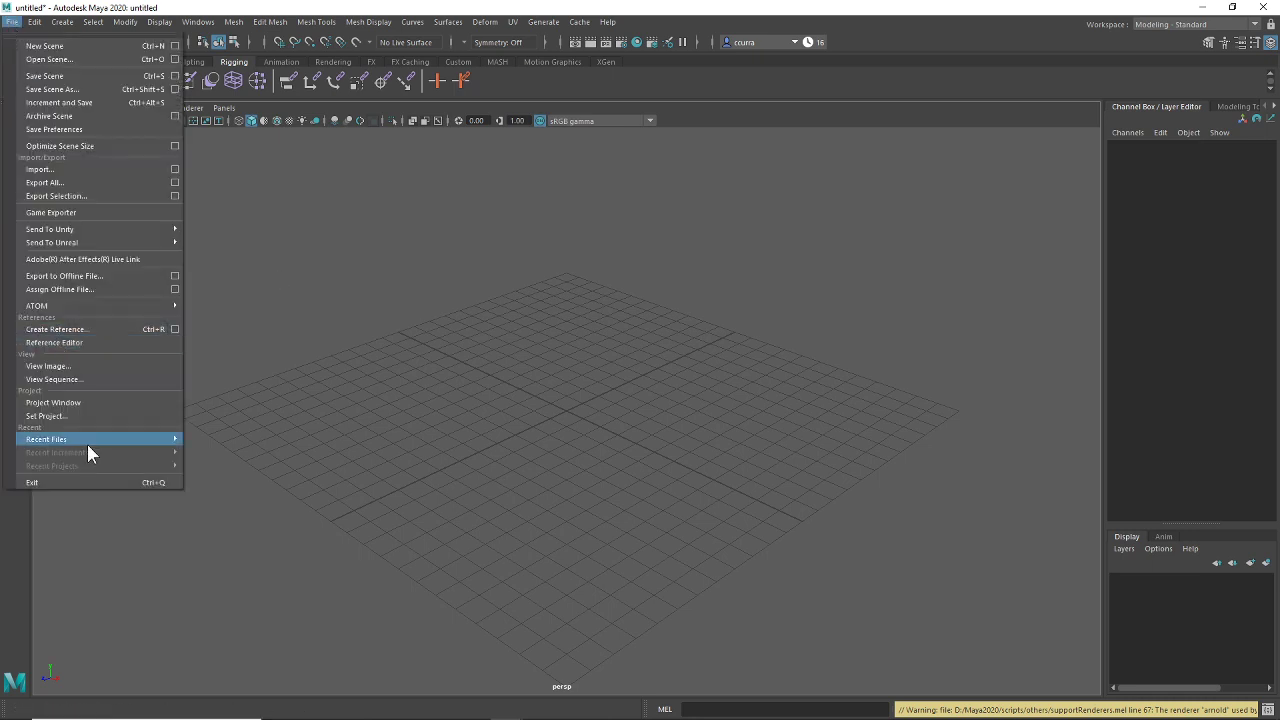
mouse_move(87, 439)
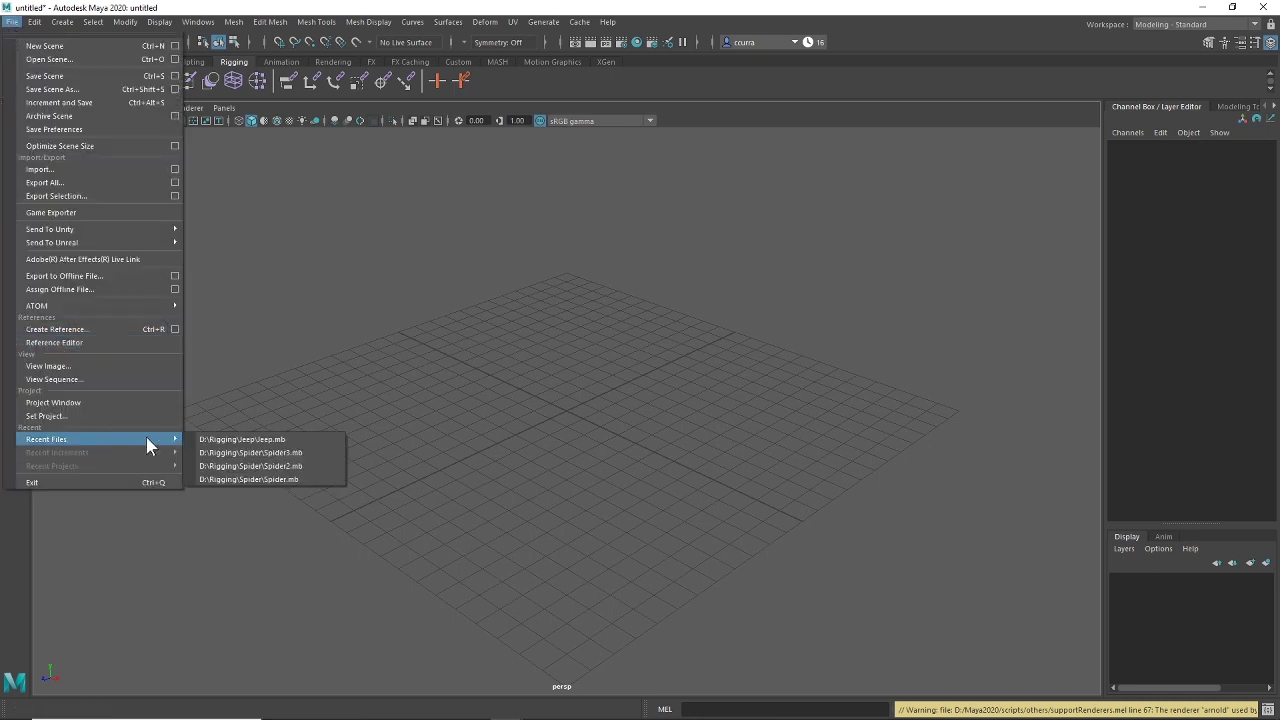
left_click(224, 440)
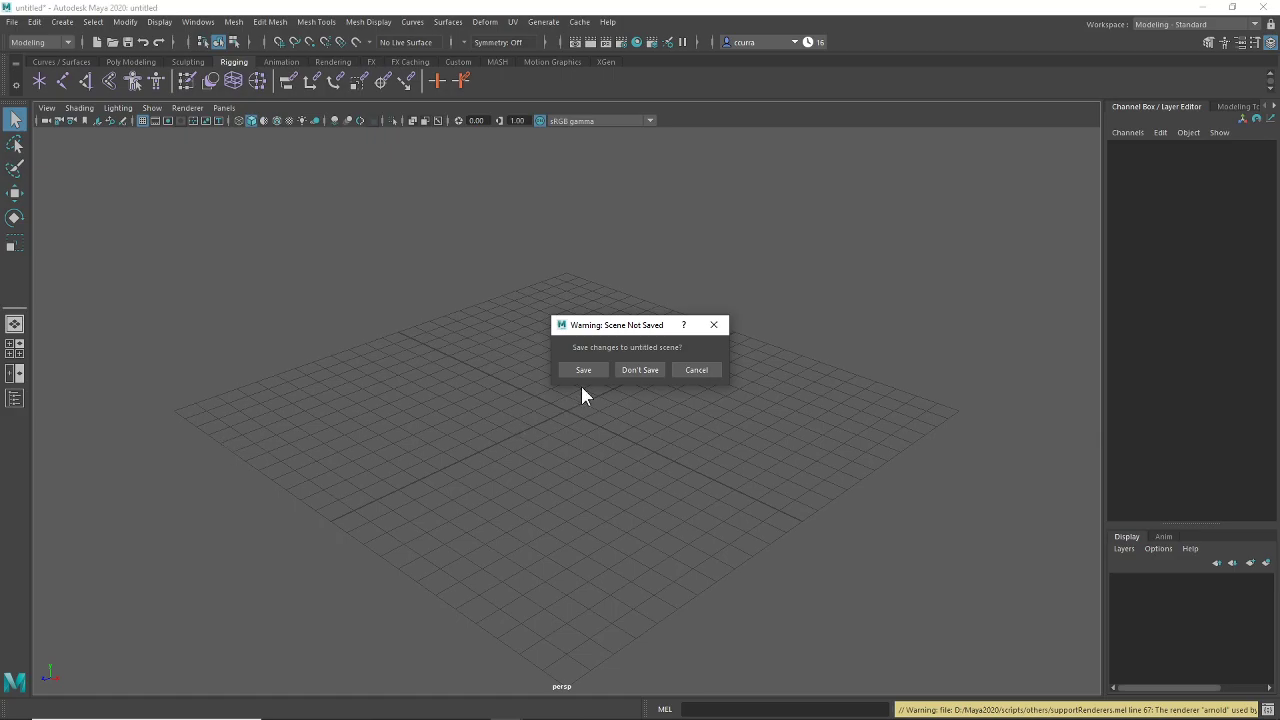
left_click(640, 370)
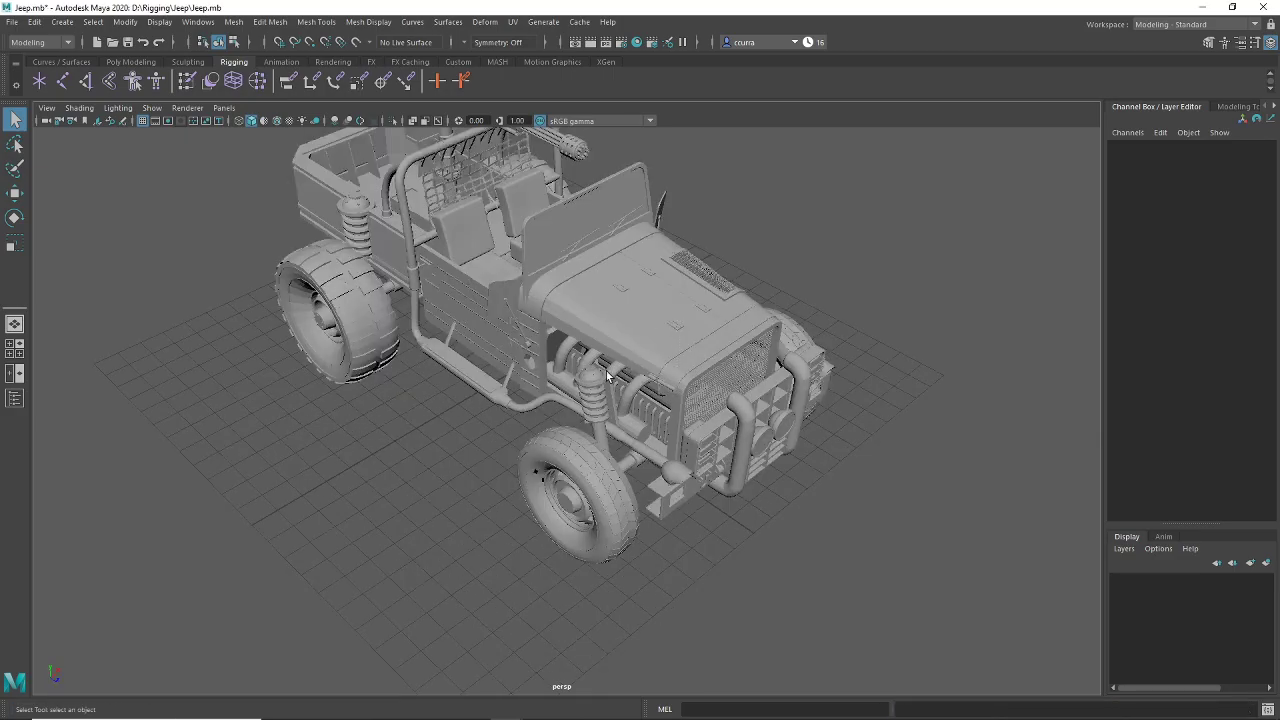
Step: Select the whole truck mesh and bring its front wheel into a side-on view
left_click(606, 371)
left_click_drag(724, 383, 616, 367, "alt")
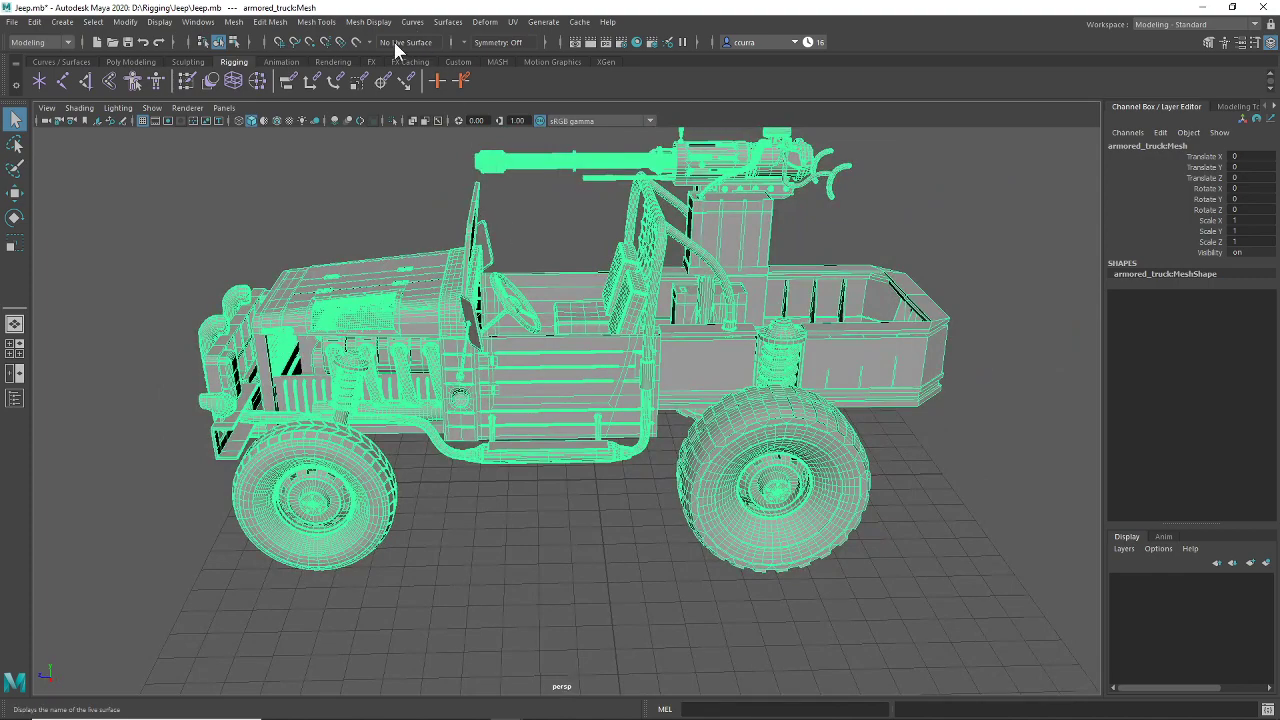
left_click_drag(517, 288, 520, 292, "alt")
middle_click_drag(454, 368, 592, 318, "alt")
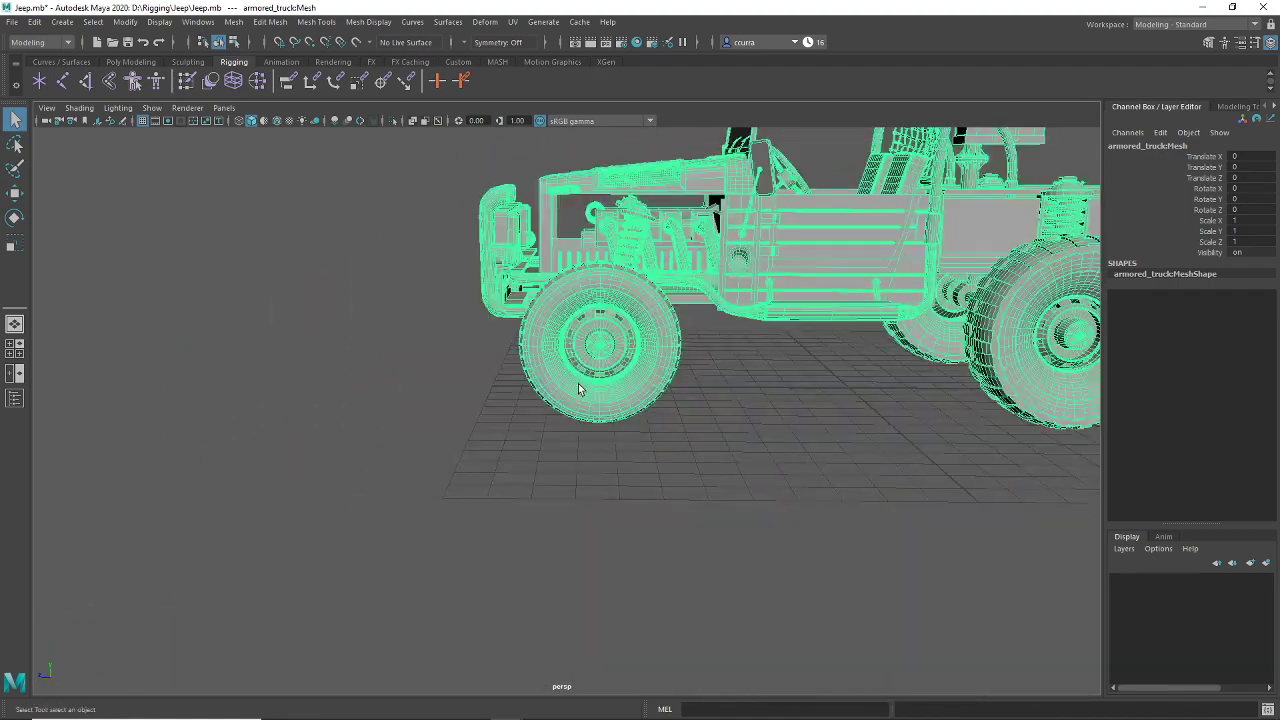
Step: Examine the truck's wheels from several angles for missing faces in the mesh
scroll(580, 388, "up", 5)
left_click_drag(588, 380, 668, 329, "alt")
middle_click_drag(668, 329, 863, 420, "alt")
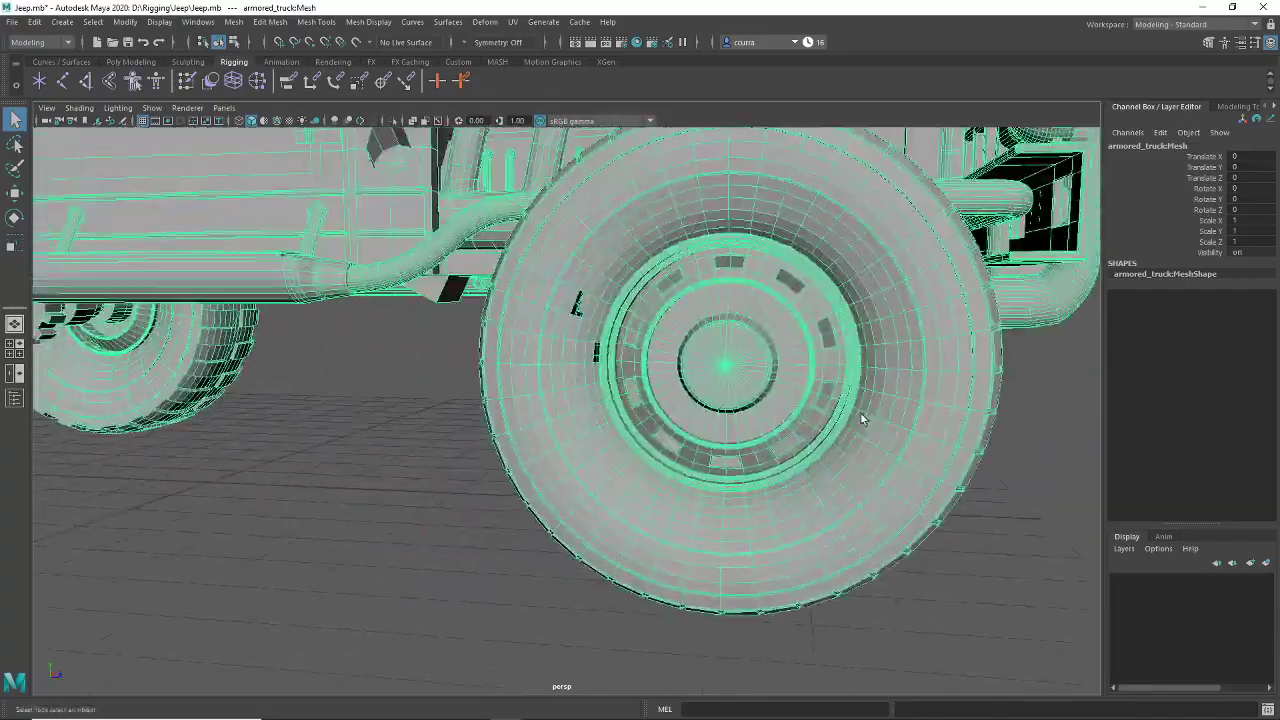
scroll(863, 420, "down", 5)
left_click_drag(863, 418, 800, 405, "alt")
scroll(634, 415, "up", 8)
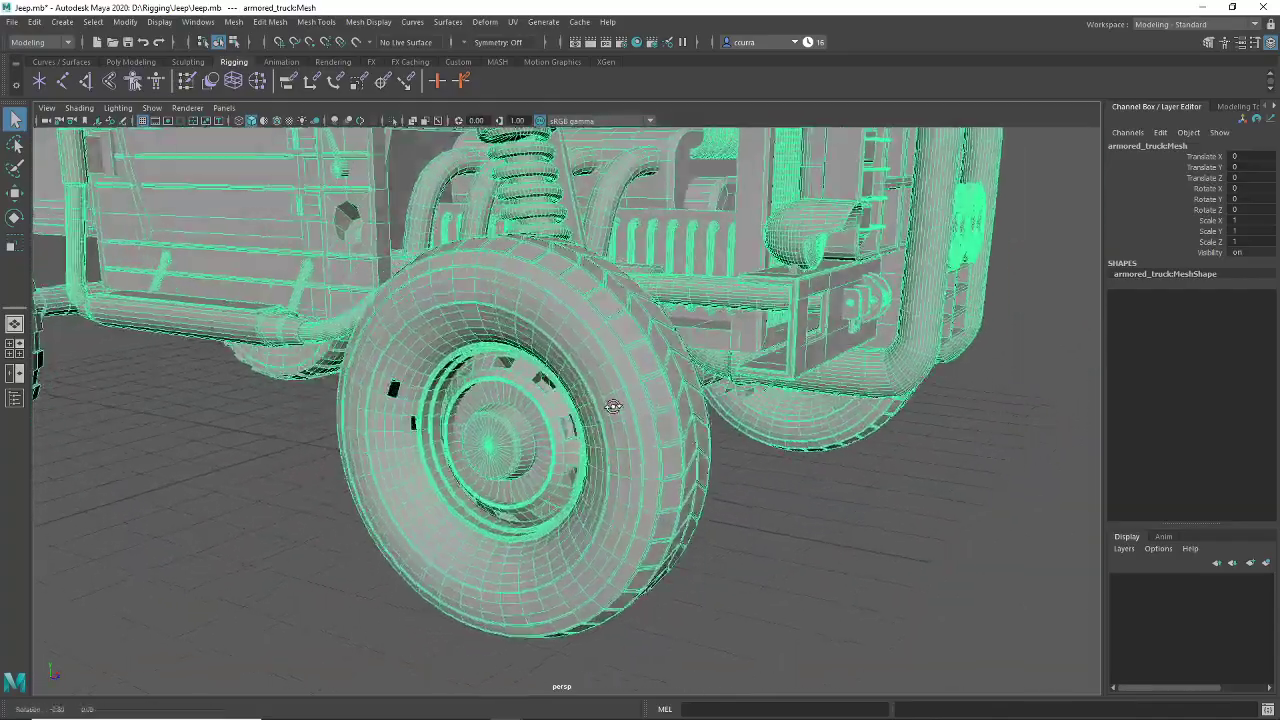
scroll(633, 397, "up", 3)
left_click_drag(646, 397, 583, 387, "alt")
scroll(502, 343, "down", 8)
middle_click_drag(549, 383, 705, 368, "alt")
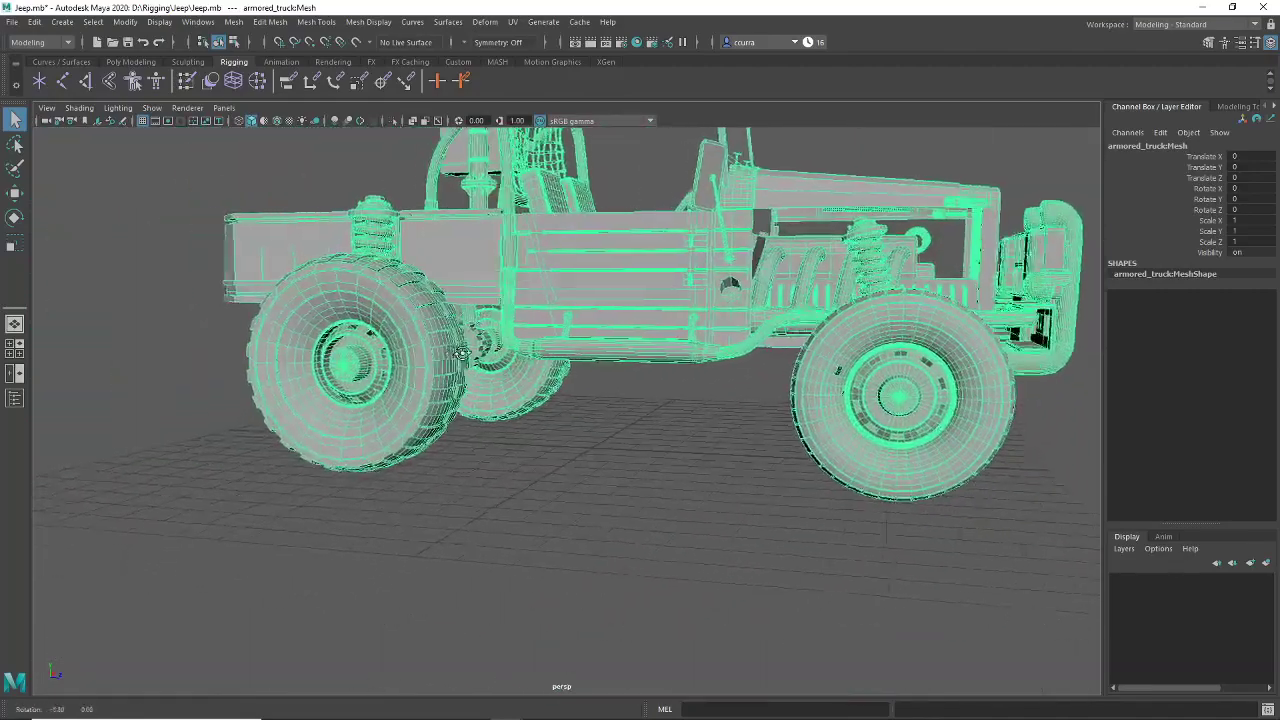
left_click_drag(410, 347, 606, 363, "alt")
scroll(560, 355, "up", 10)
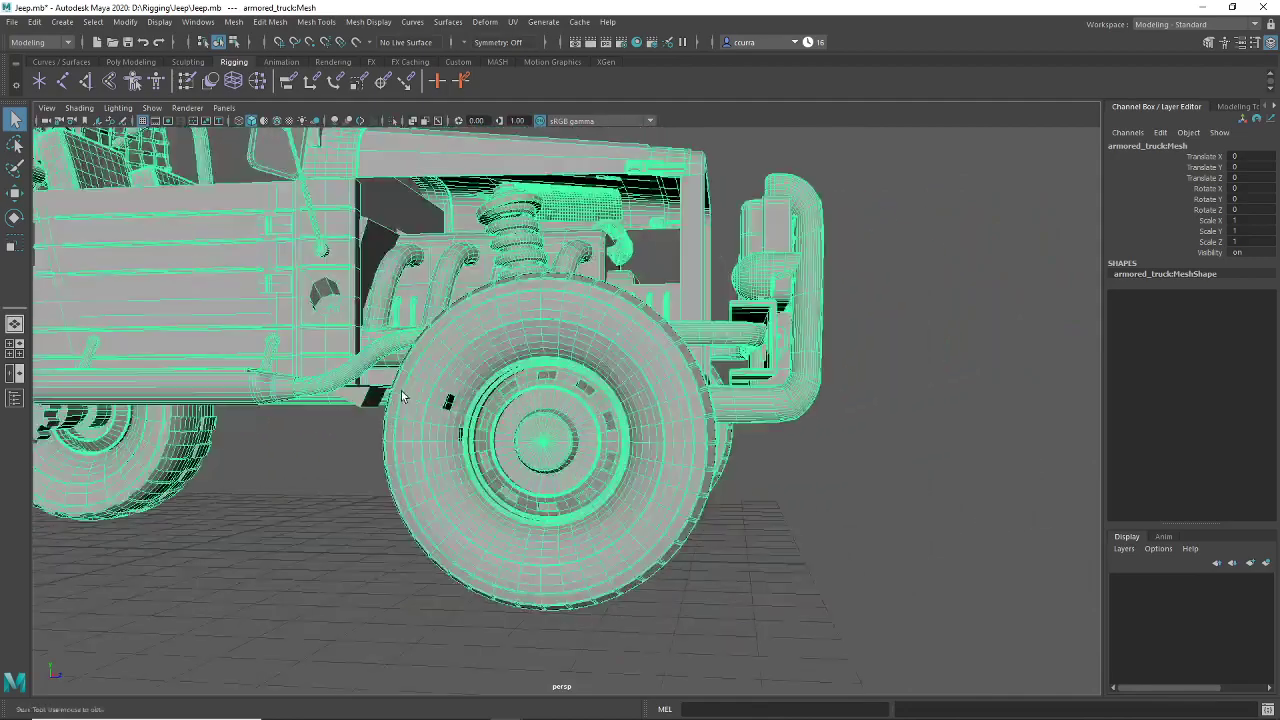
Step: Fill the larger open hole in the front tire's sidewall by selecting its border edge and applying Fill Hole
scroll(542, 351, "up", 8)
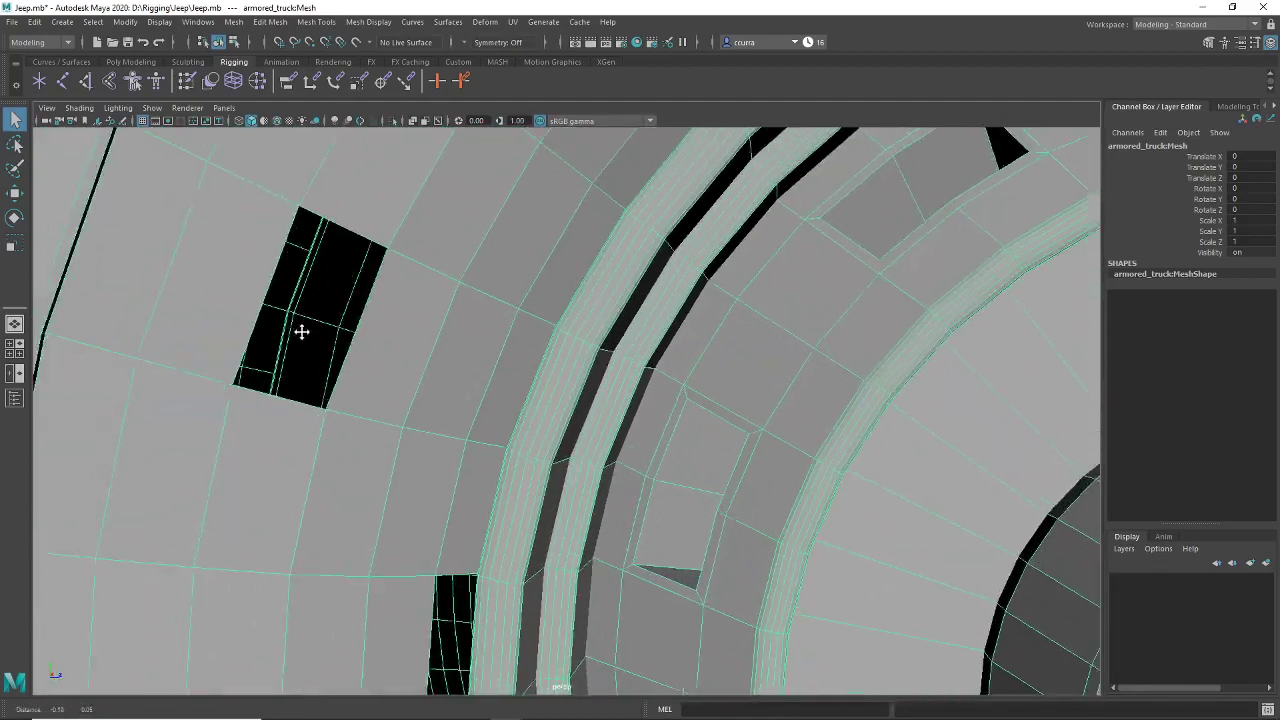
left_click_drag(302, 331, 325, 349, "alt")
right_click_drag(361, 193, 355, 153)
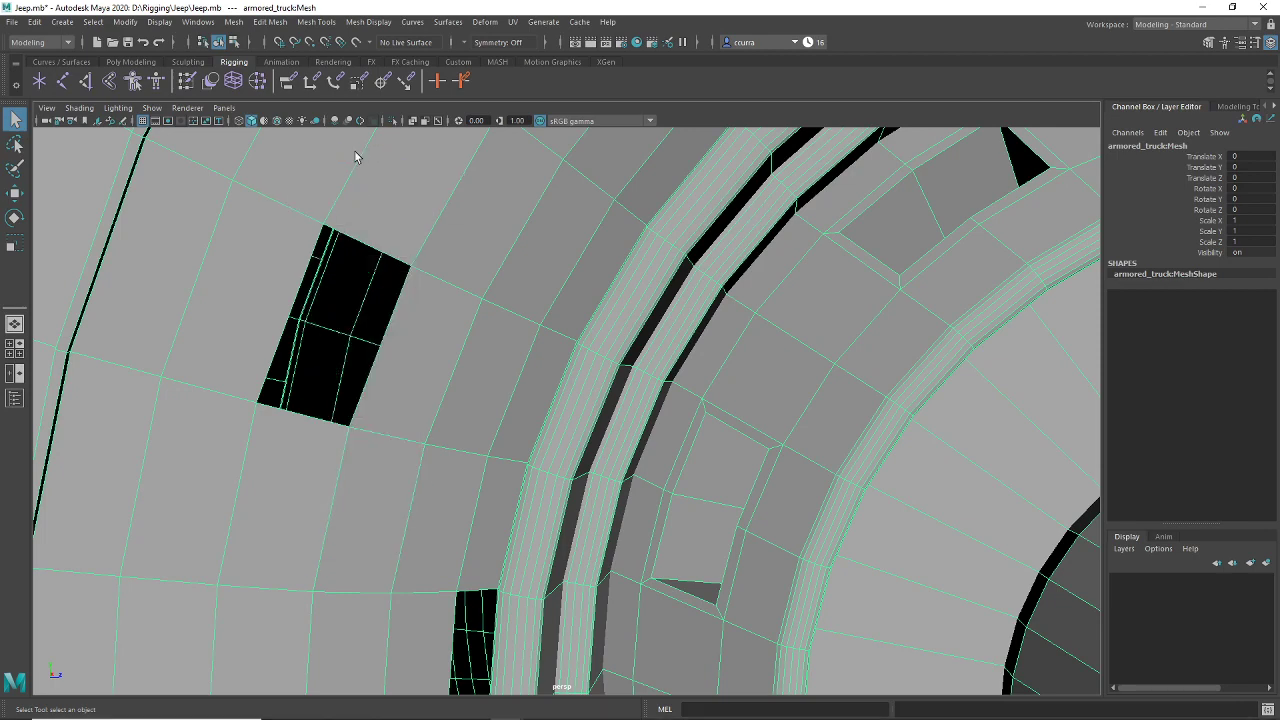
left_click(356, 239)
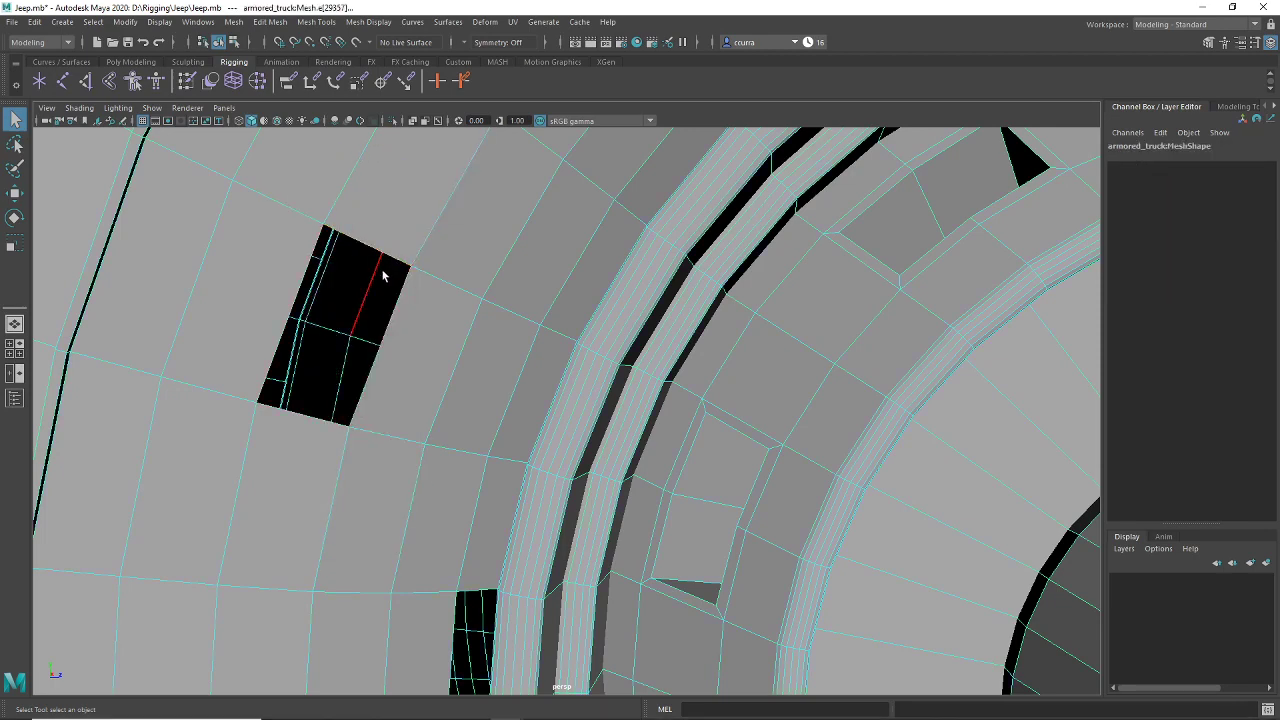
left_click(234, 22)
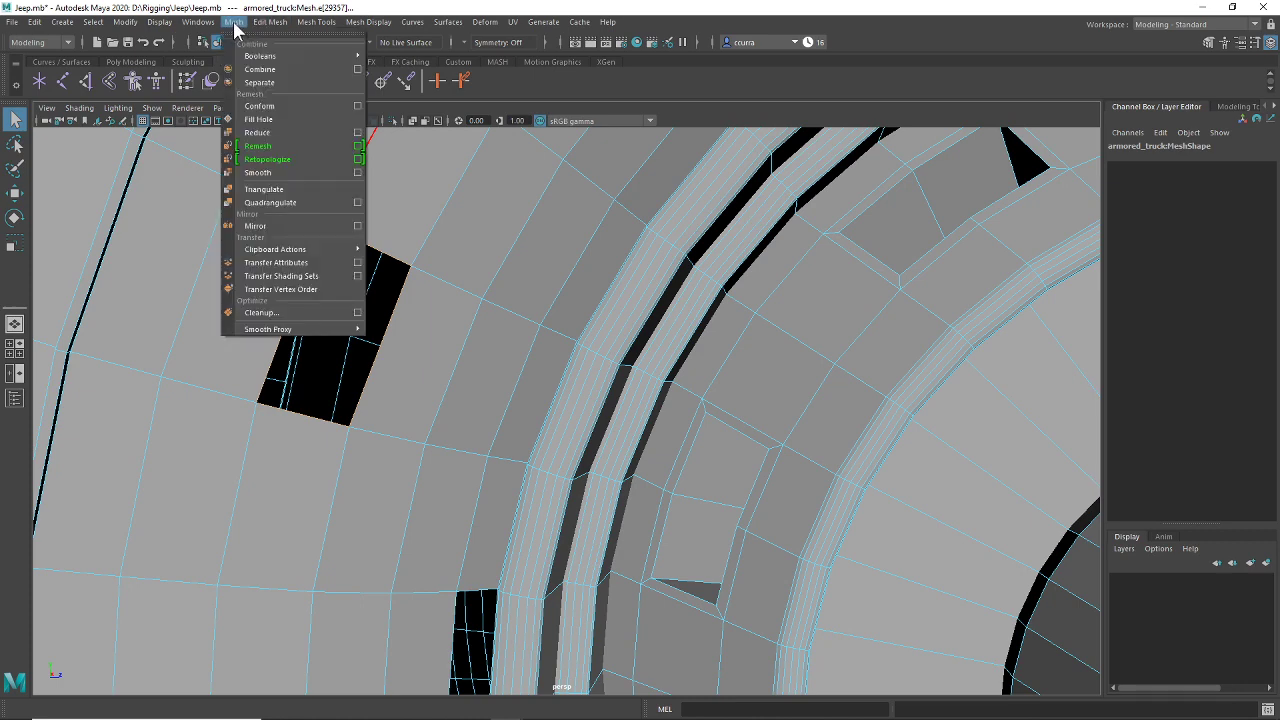
left_click(258, 119)
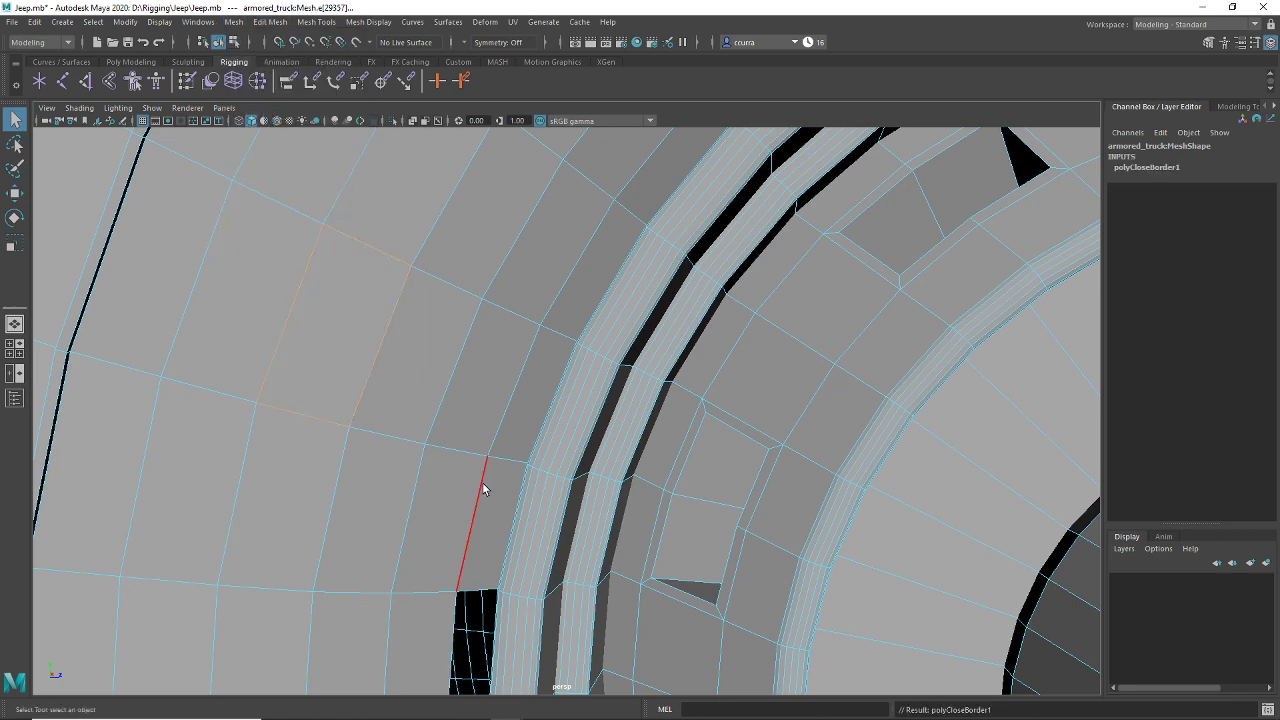
Step: Fill the smaller open hole beside the rim of the same front wheel
middle_click_drag(481, 489, 474, 391, "alt")
mouse_move(474, 391)
left_mouse_down("alt")
mouse_move(431, 420)
mouse_move(437, 395)
mouse_move(462, 386)
left_mouse_up("alt")
middle_click_drag(462, 386, 490, 375, "alt")
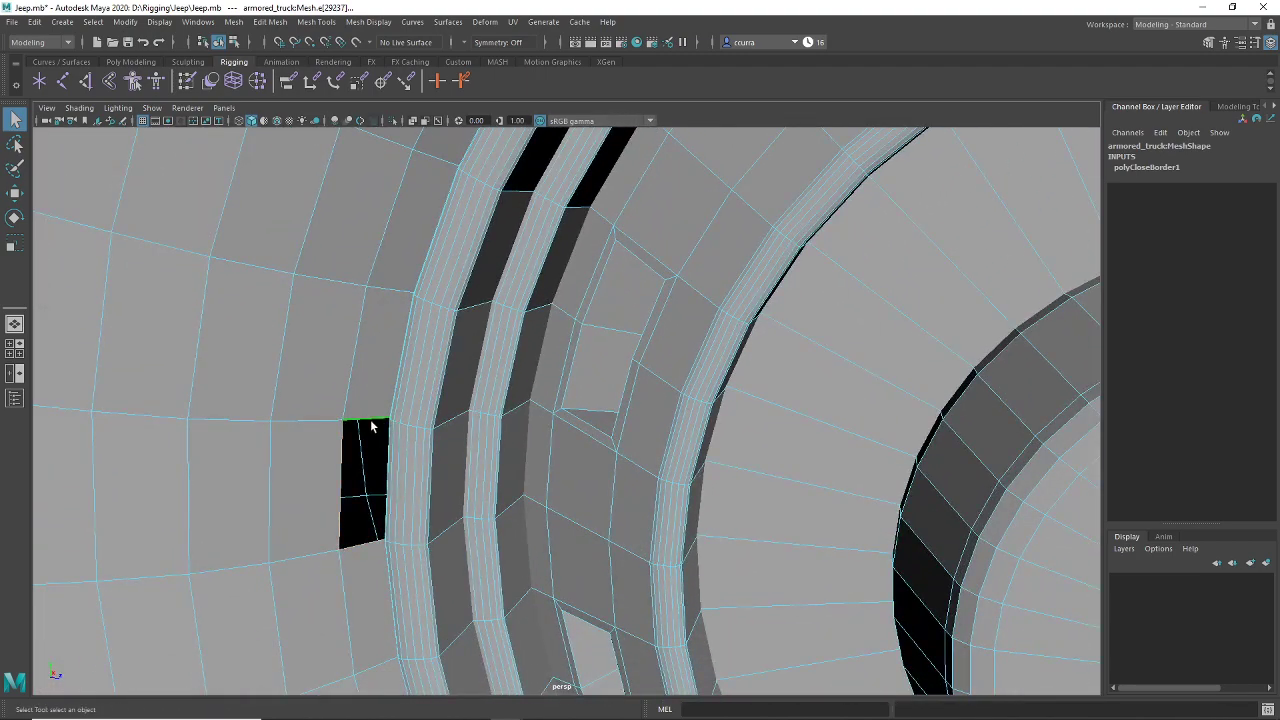
left_click(126, 22)
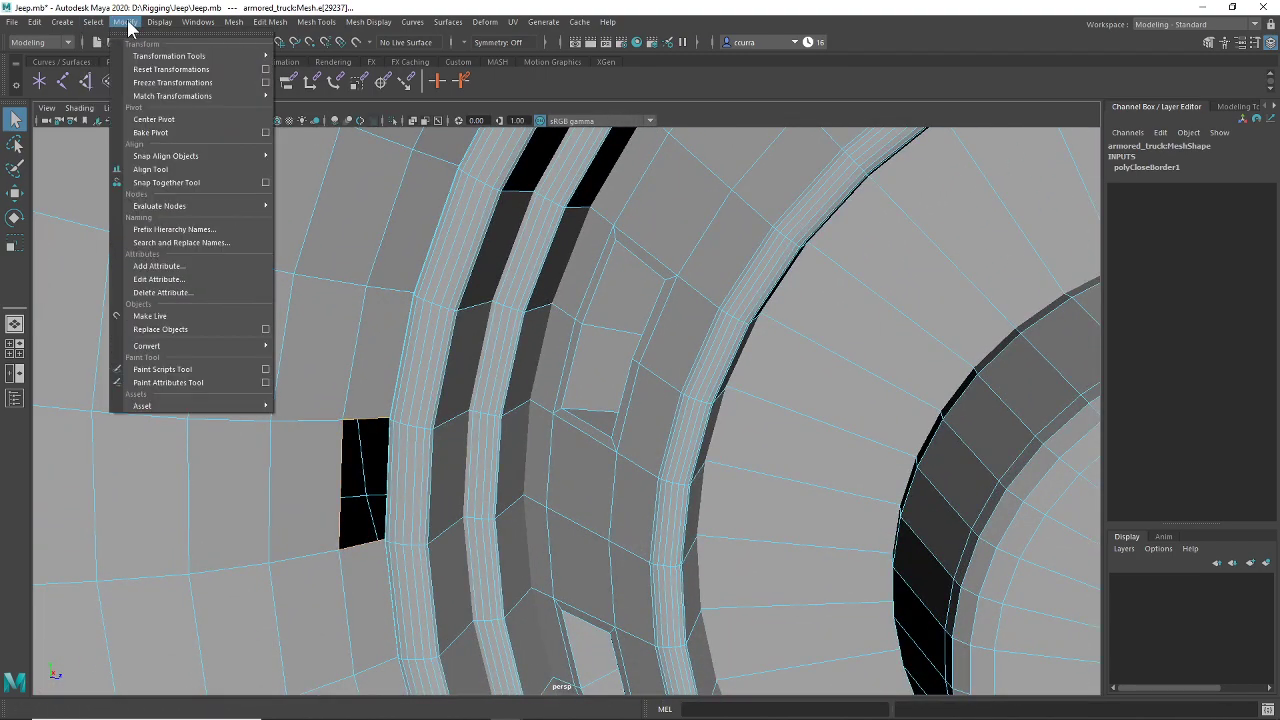
mouse_move(236, 30)
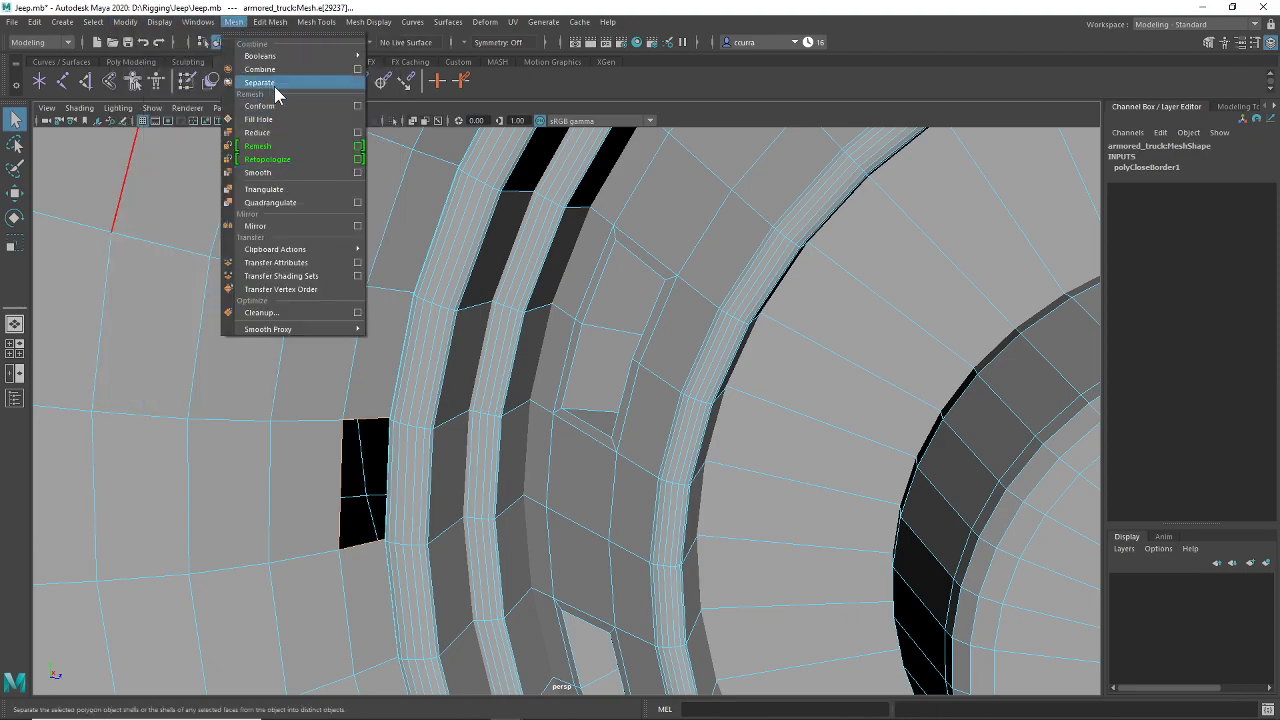
left_click(275, 121)
Step: Select faces on the opposite front wheel and grow the selection until it covers the tire and rim
scroll(530, 430, "down", 8)
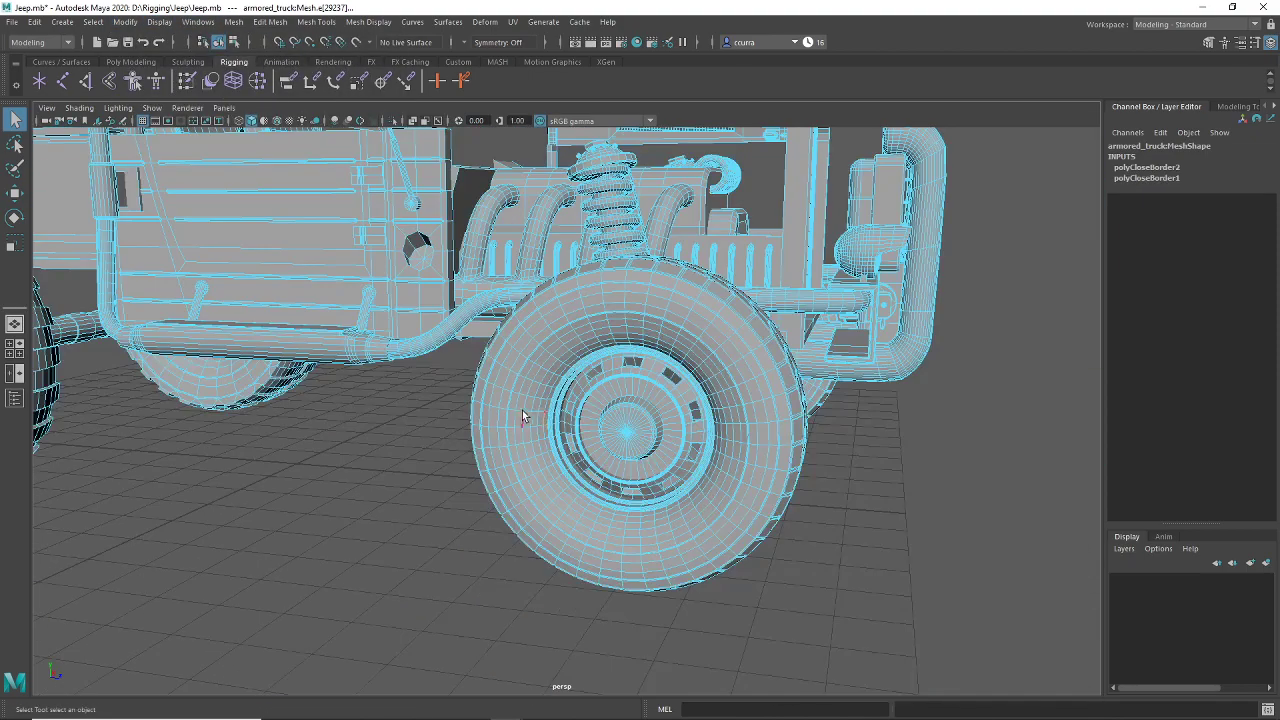
left_click_drag(600, 418, 371, 436, "alt")
middle_click_drag(543, 468, 423, 361, "alt")
left_click_drag(430, 366, 240, 352, "alt")
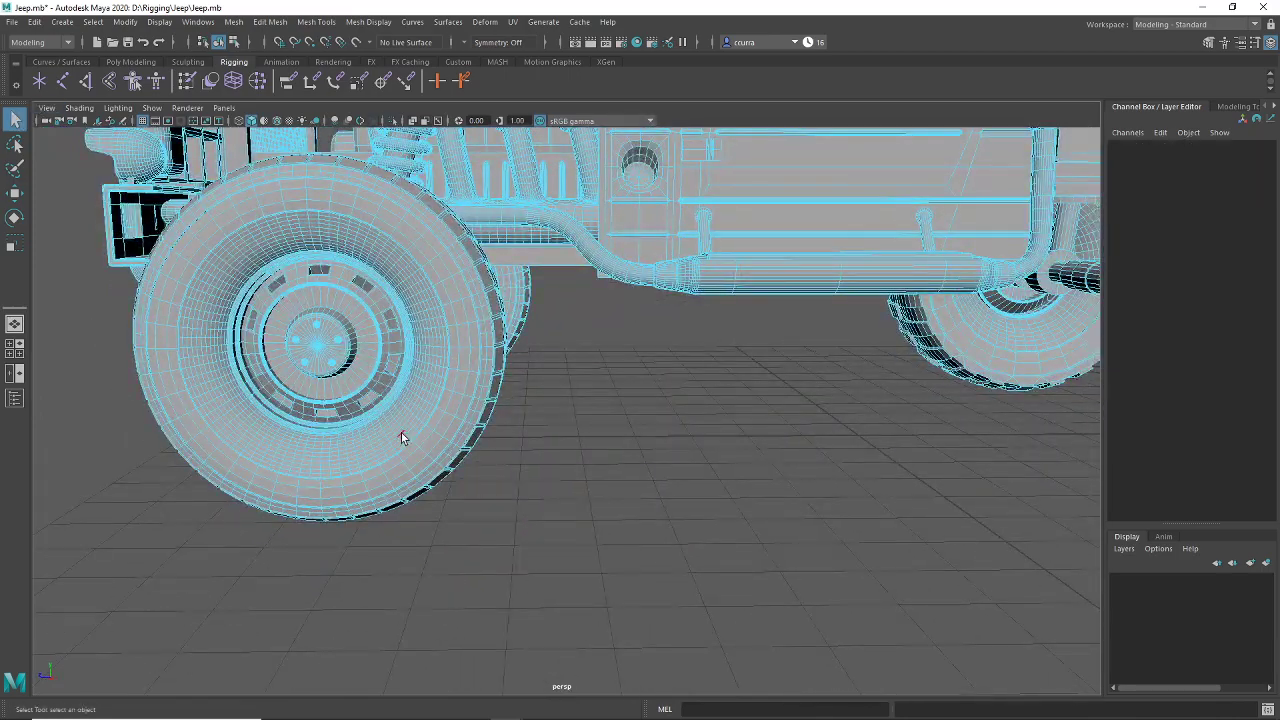
left_click_drag(494, 443, 428, 455, "alt")
right_click(473, 438)
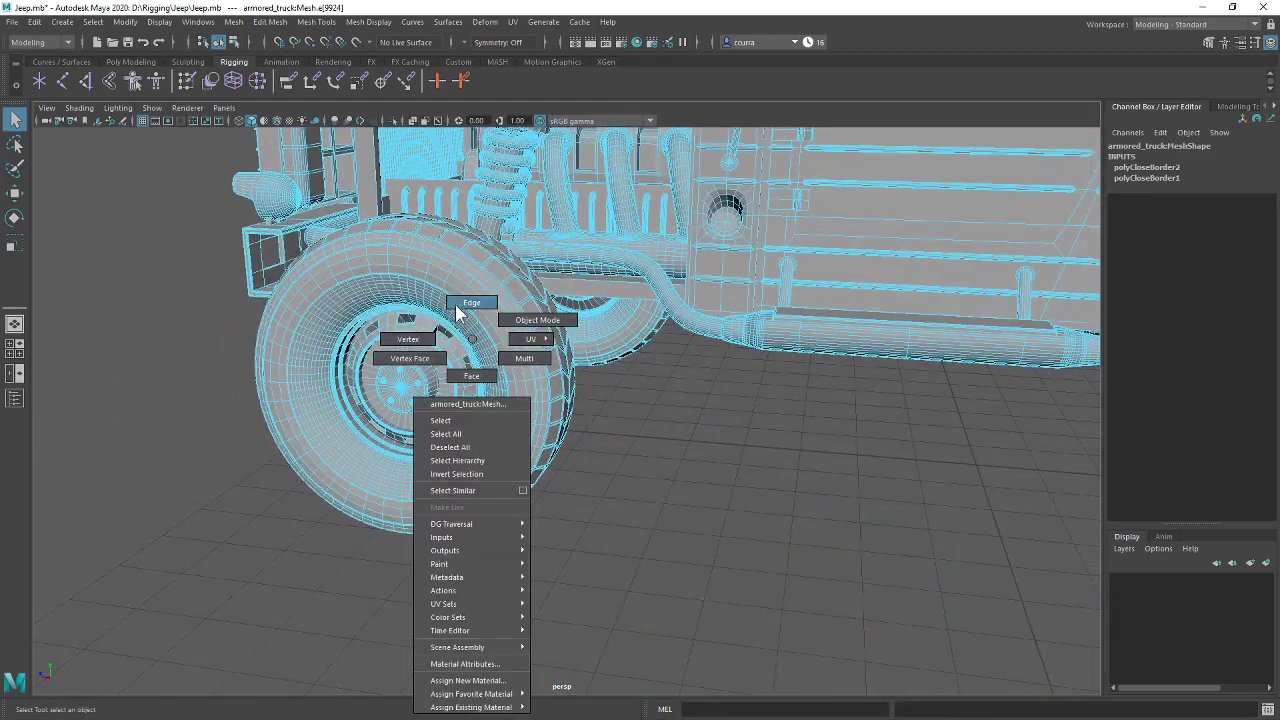
left_click(483, 374)
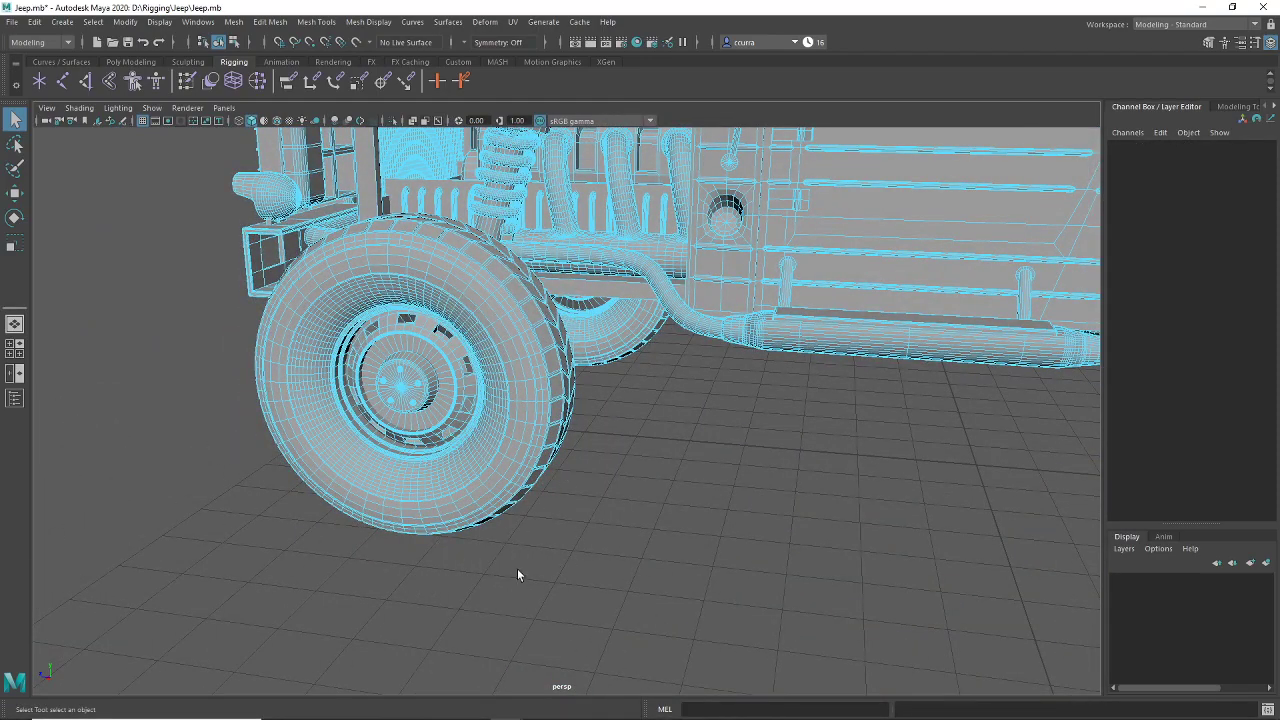
left_click_drag(516, 569, 410, 404)
key("shift+period")
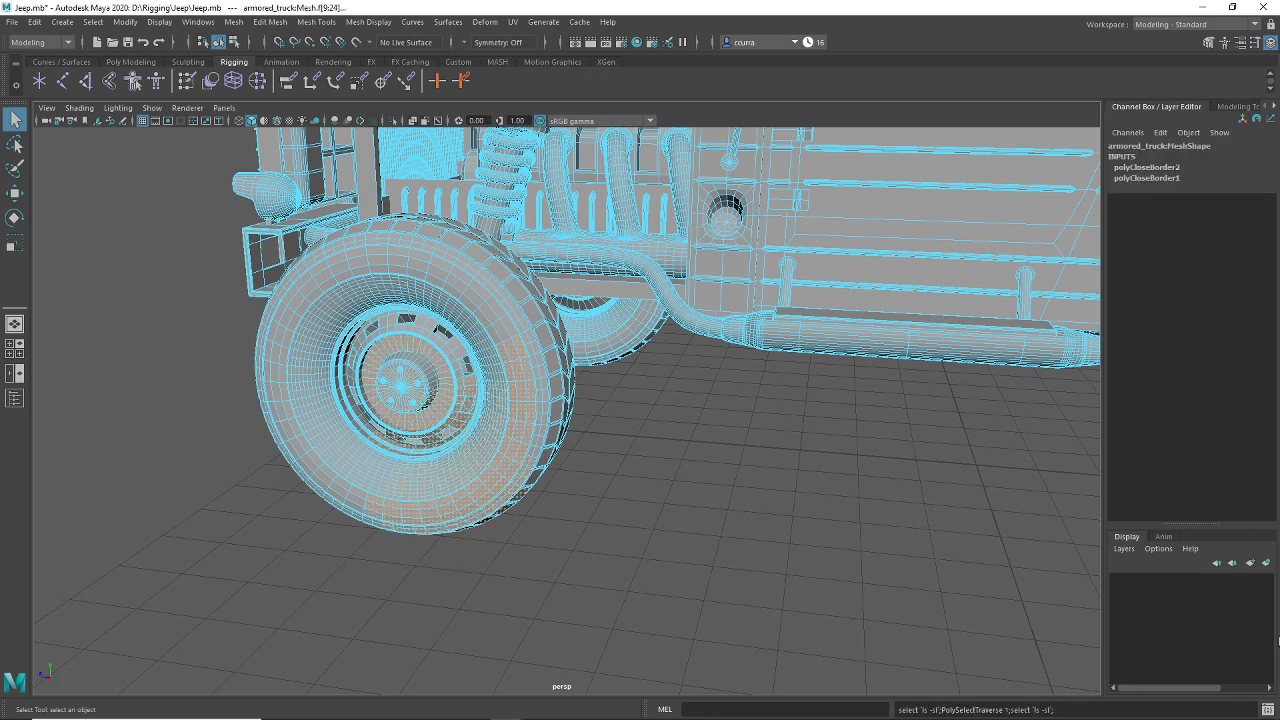
key("shift+period")
key("shift+period")
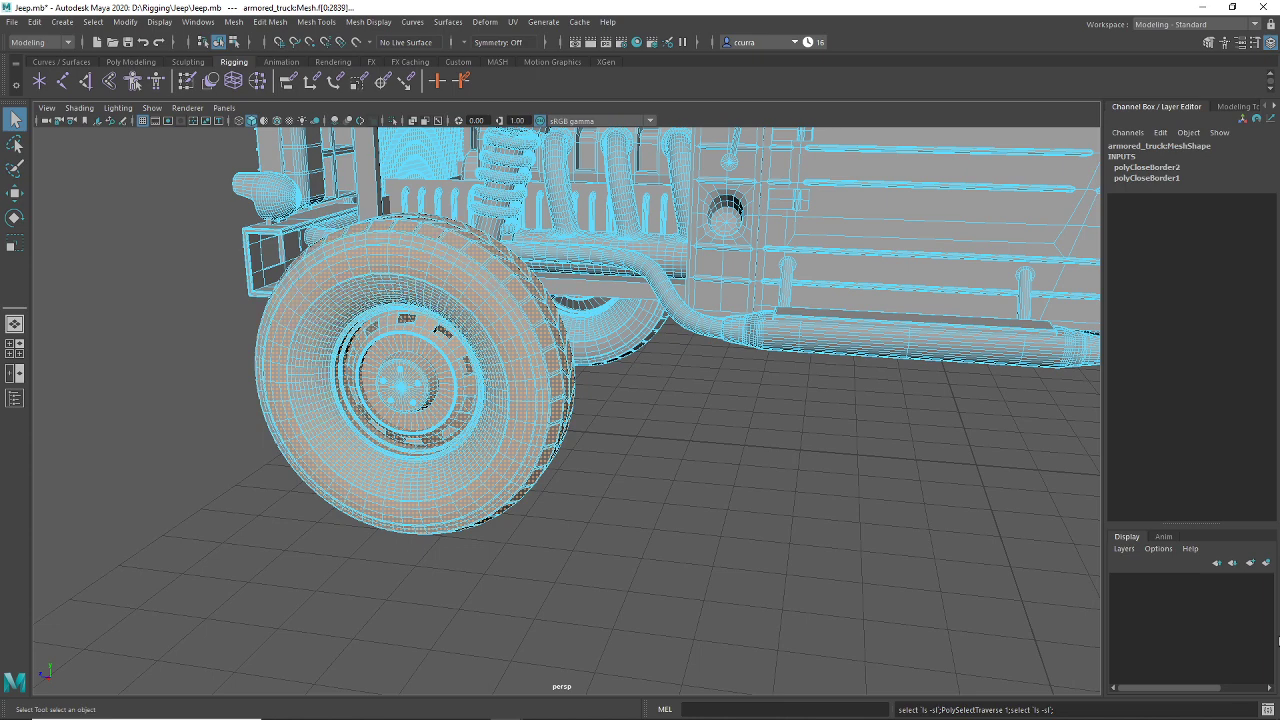
Step: Add the lug nuts on the wheel's hub to the face selection
left_click_drag(411, 425, 715, 363, "alt")
scroll(682, 440, "up", 10)
middle_click_drag(715, 363, 657, 557, "alt")
left_click_drag(650, 545, 692, 534, "alt")
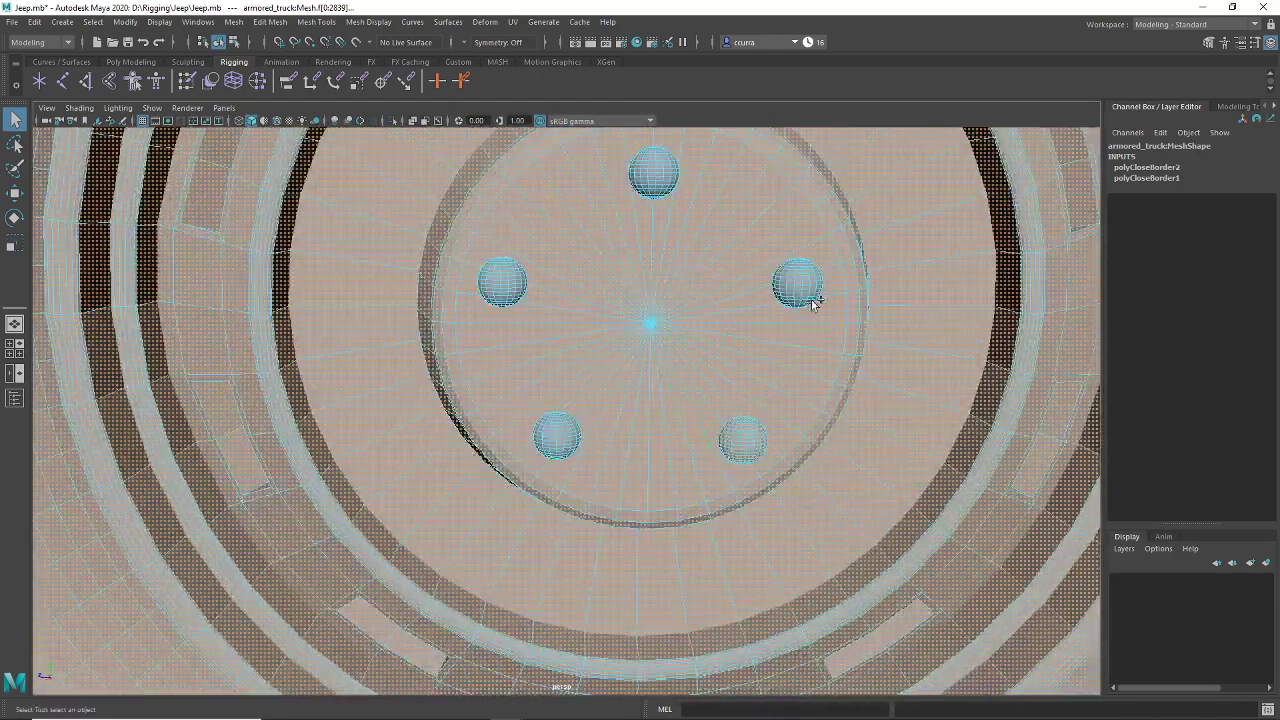
double_click(656, 169, "shift")
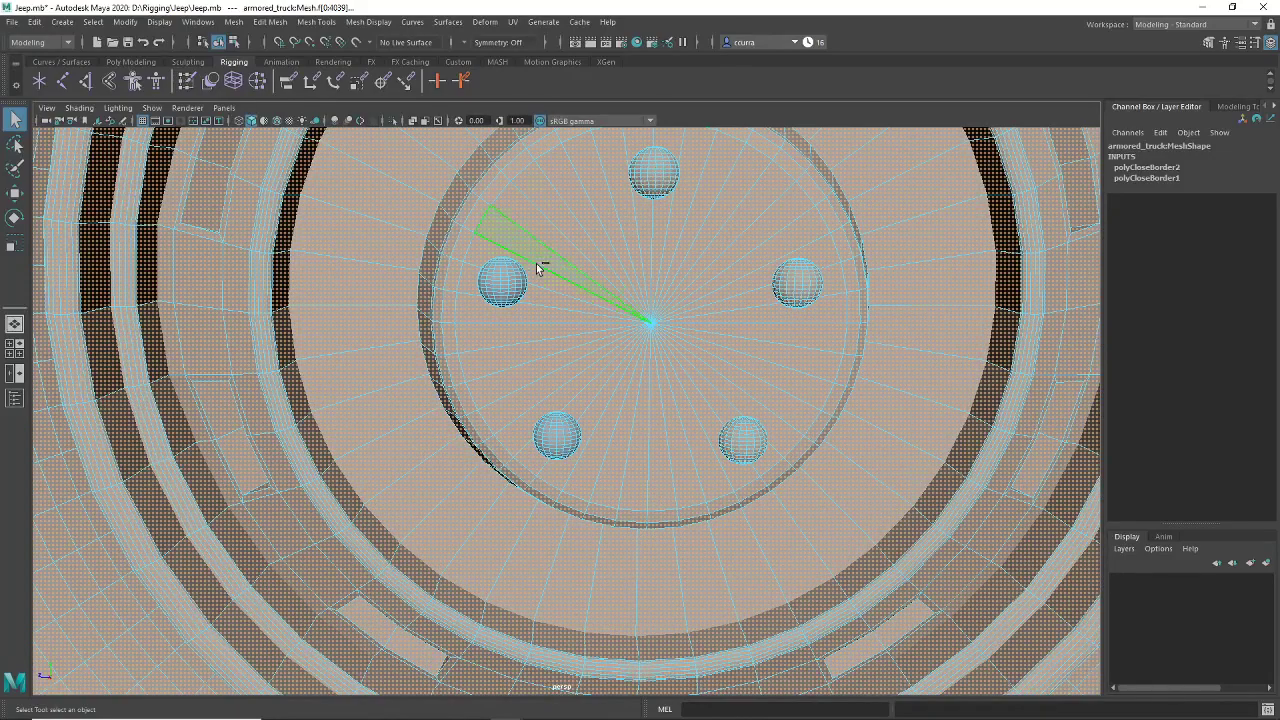
double_click(501, 280, "shift")
double_click(552, 440, "shift")
scroll(535, 480, "down", 8)
scroll(535, 472, "down", 5)
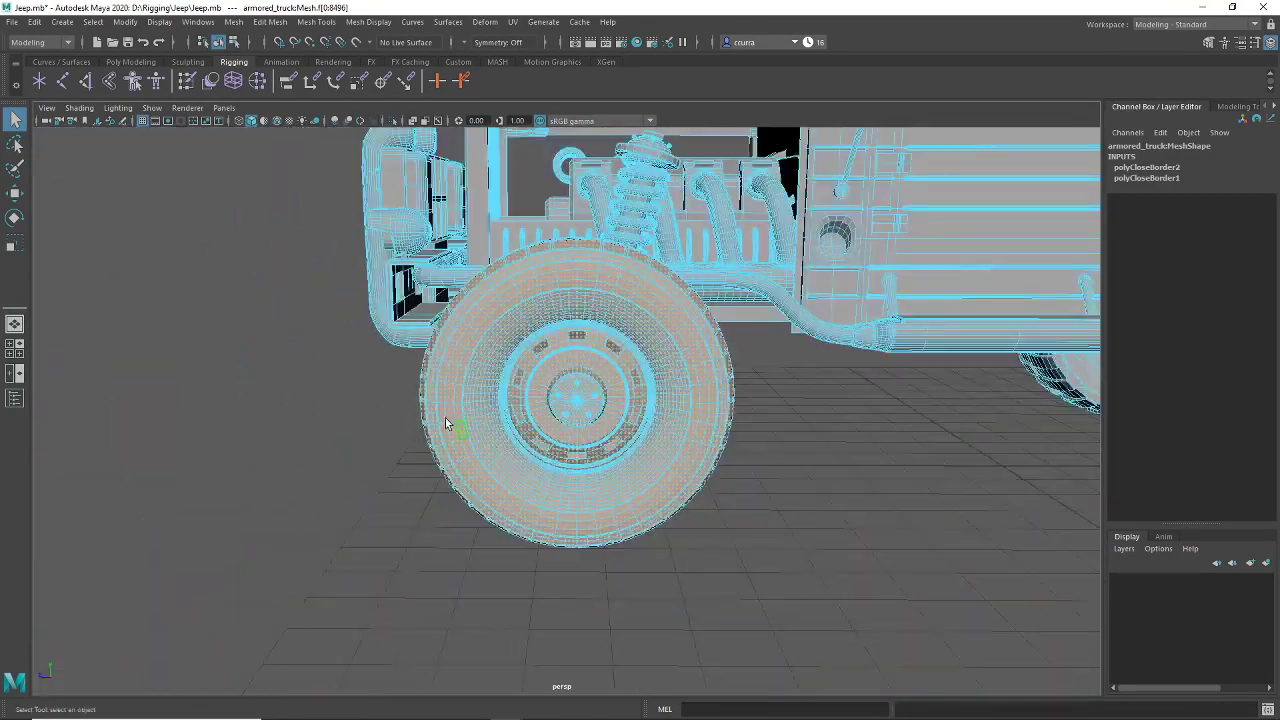
Step: Separate the selected wheel and lug nut faces from the truck mesh
left_click_drag(447, 424, 585, 430, "alt")
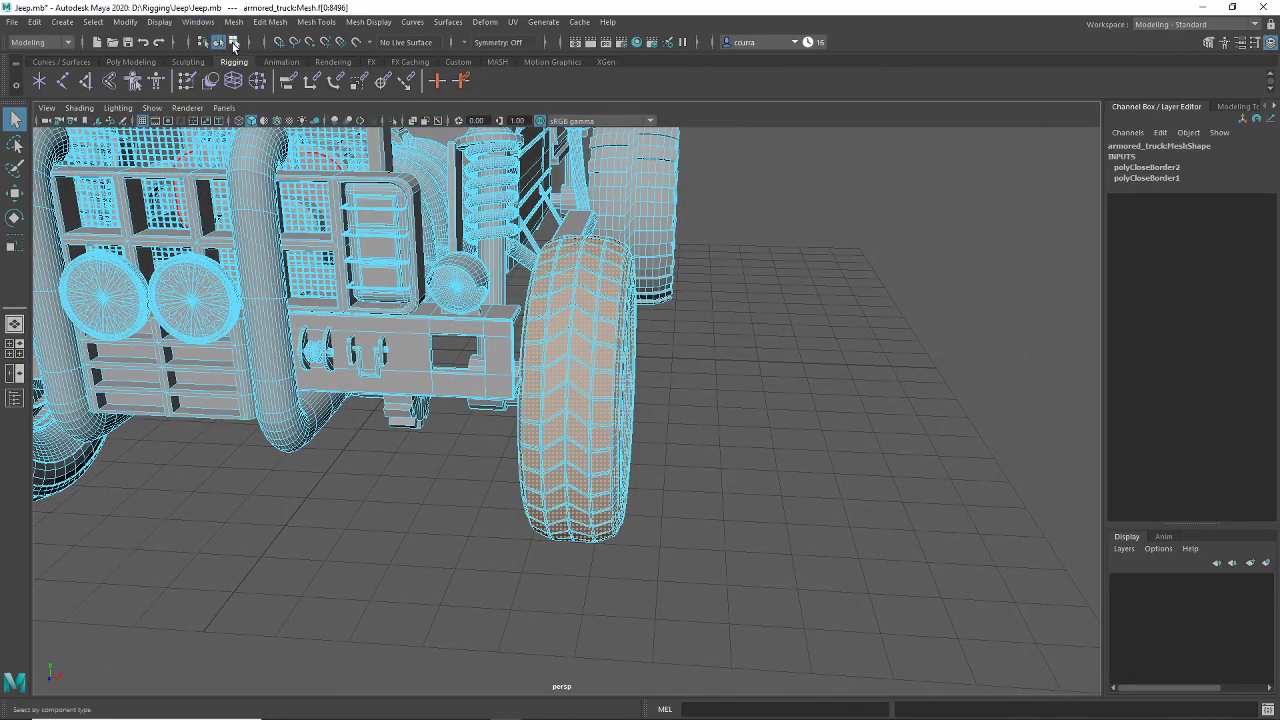
left_click(46, 41)
left_click(30, 60)
left_click(234, 22)
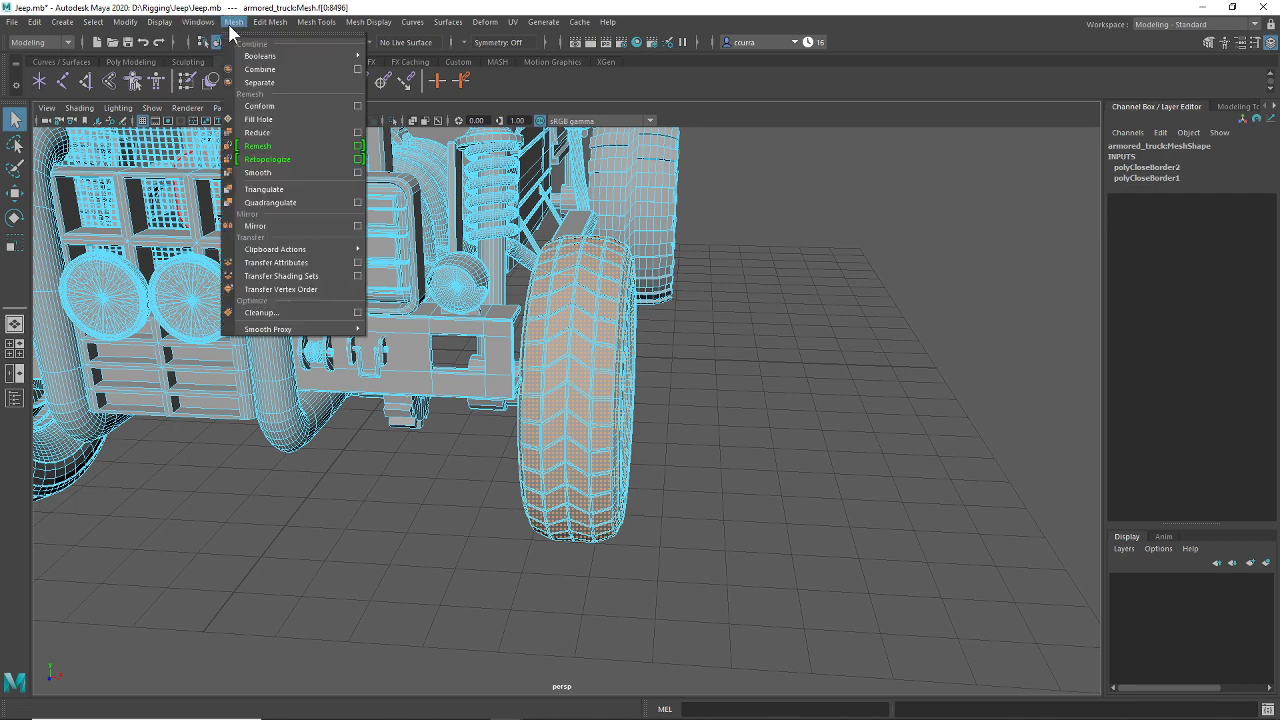
mouse_move(272, 22)
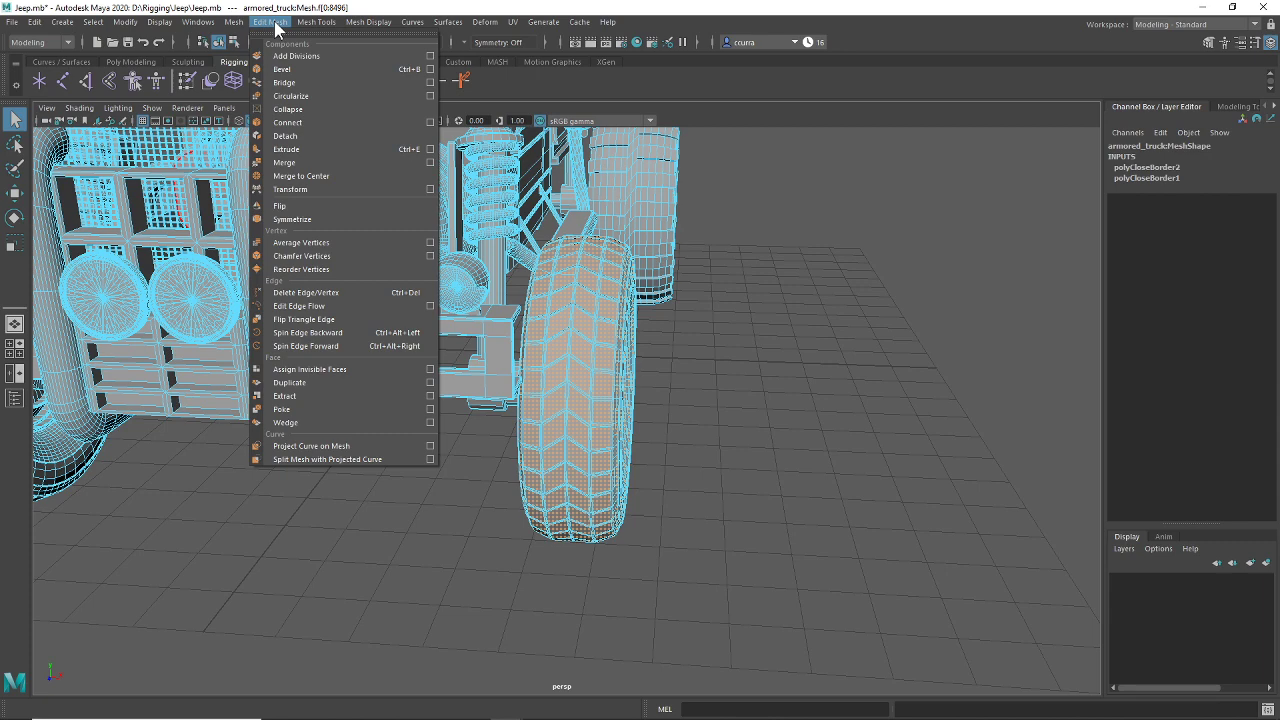
left_click(272, 22)
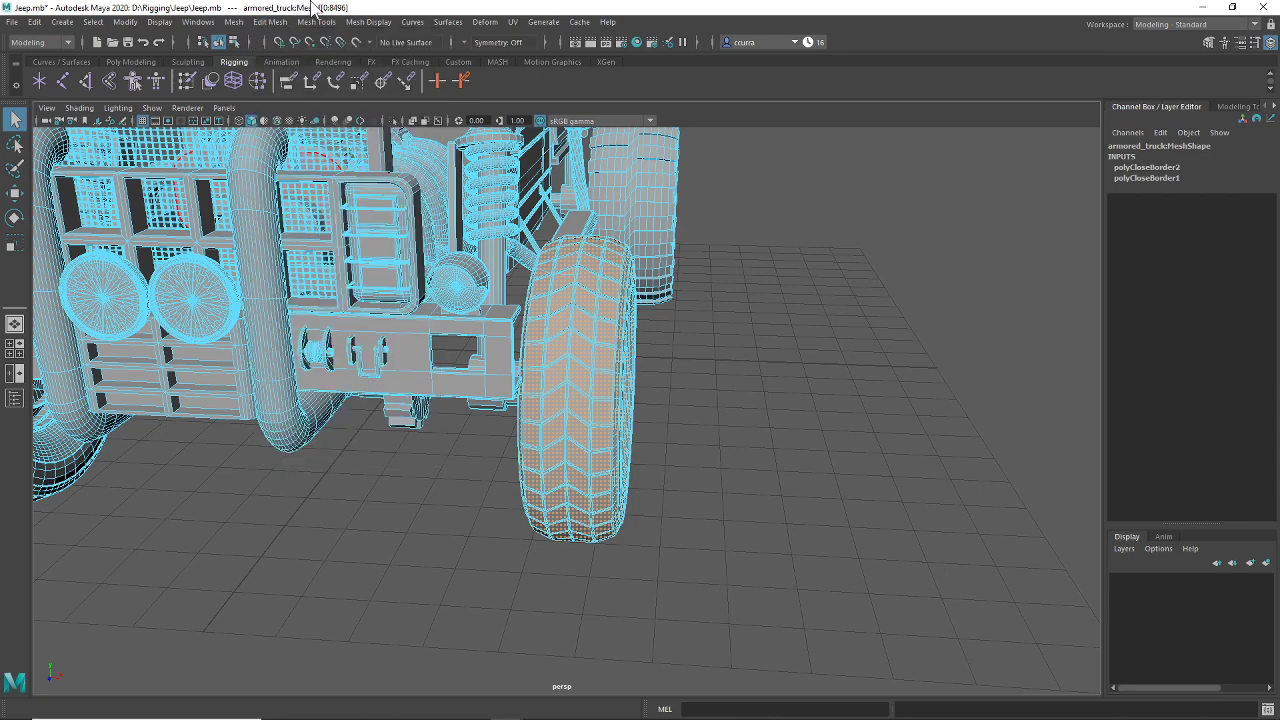
left_click(143, 62)
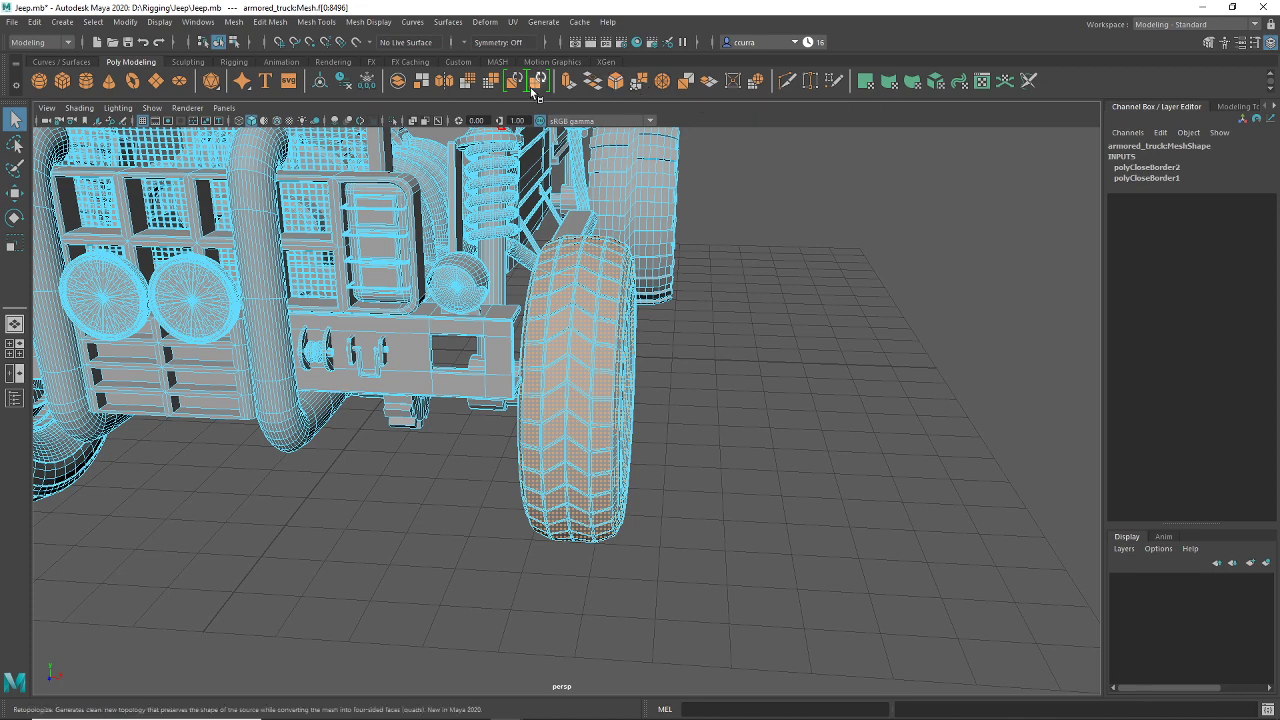
left_click(421, 84)
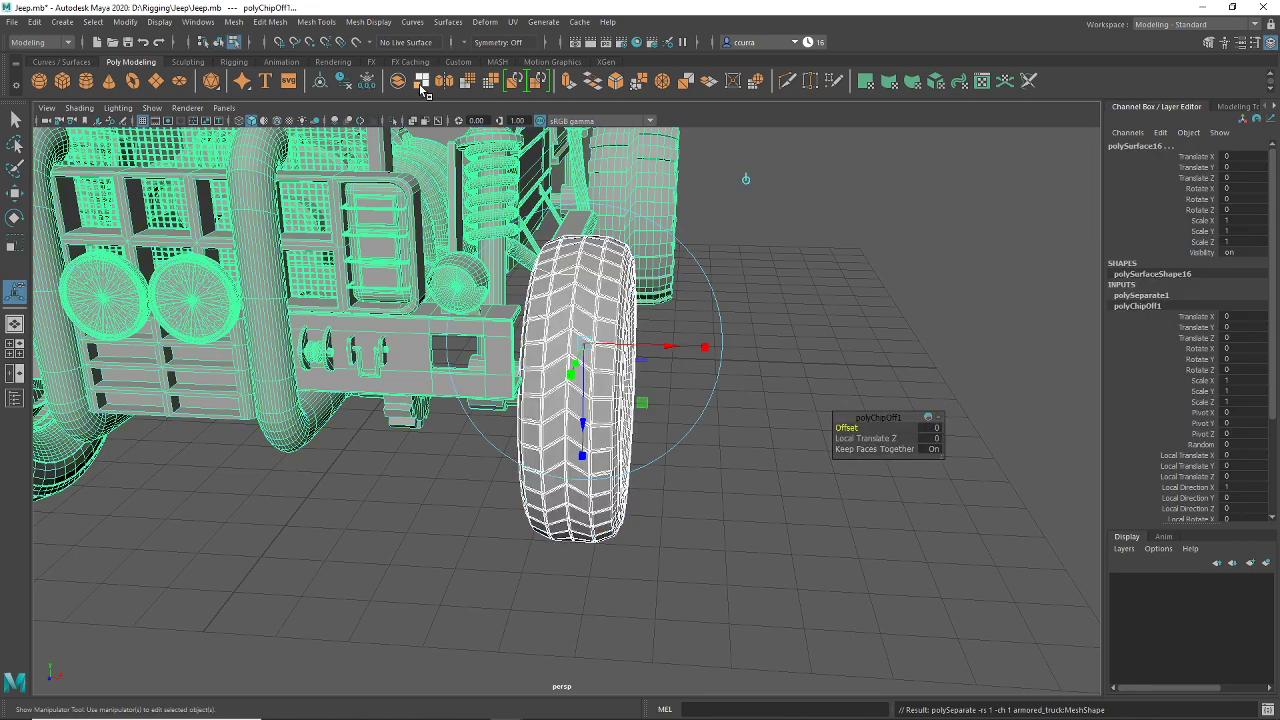
Step: Return to object selection, pick the separated wheel's outer sidewall ring and inspect it from the side
left_click(219, 43)
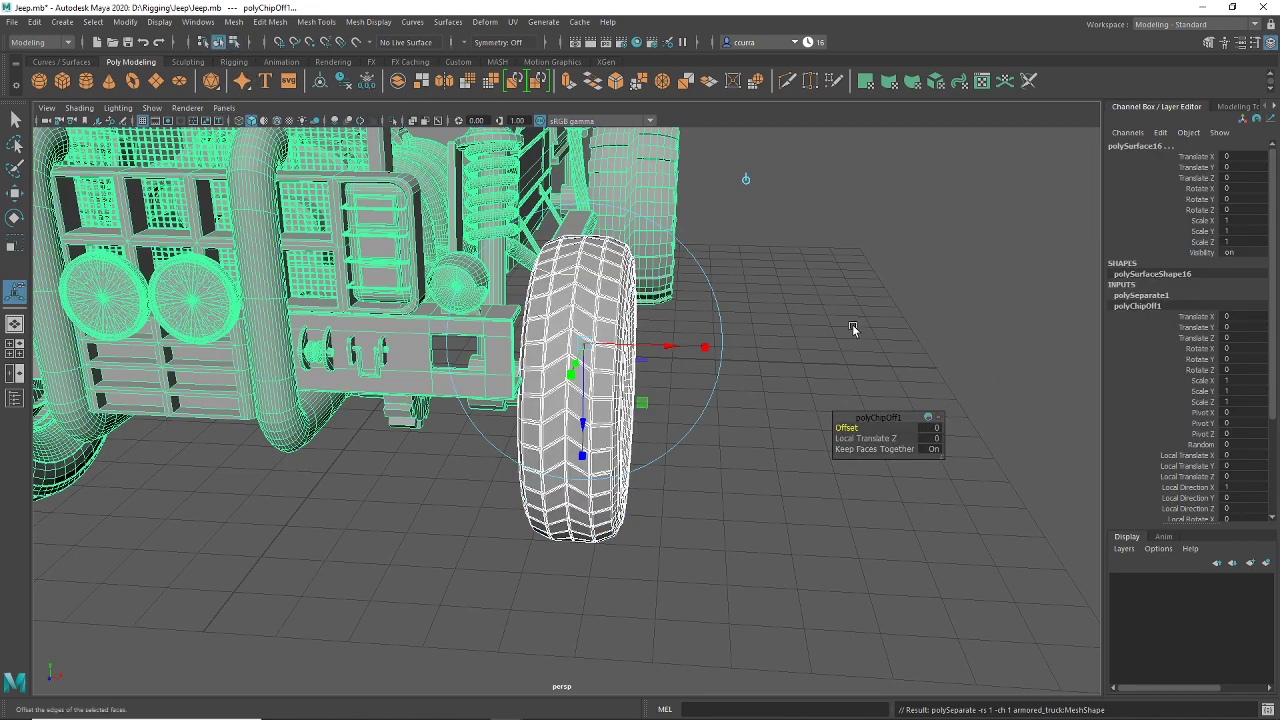
left_click(234, 43)
left_click(219, 43)
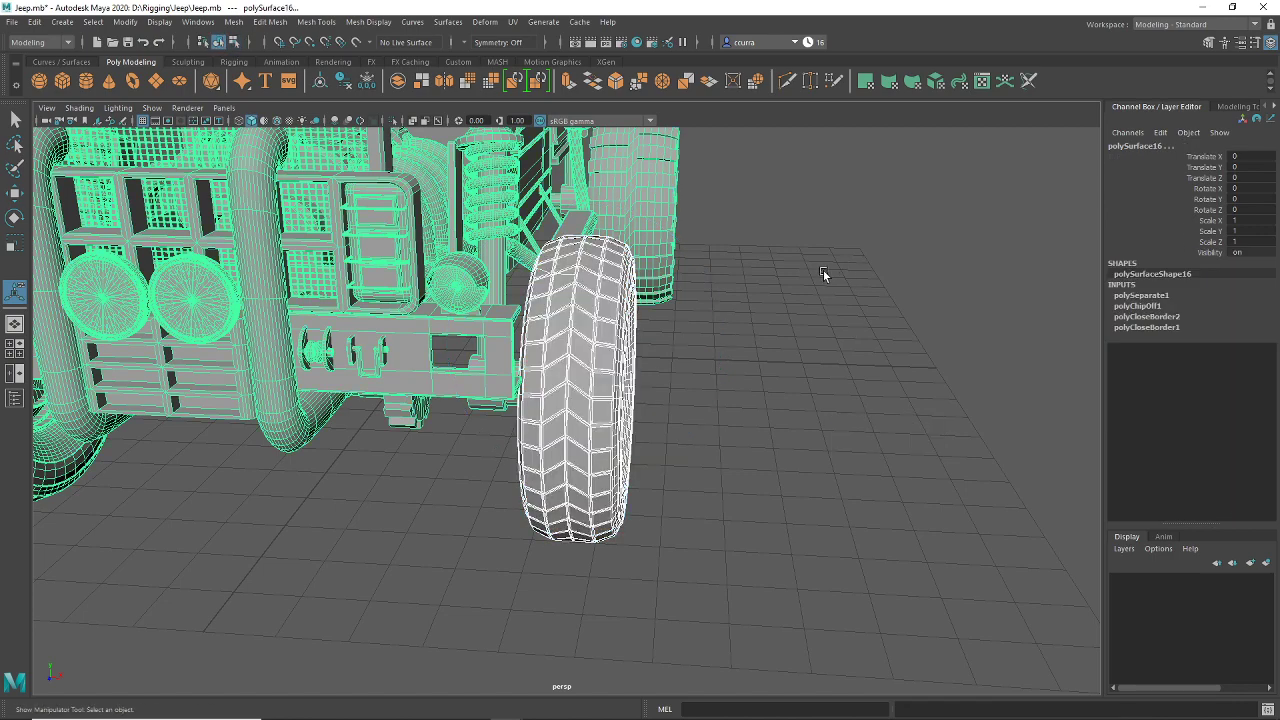
left_click(647, 329)
left_click(622, 355)
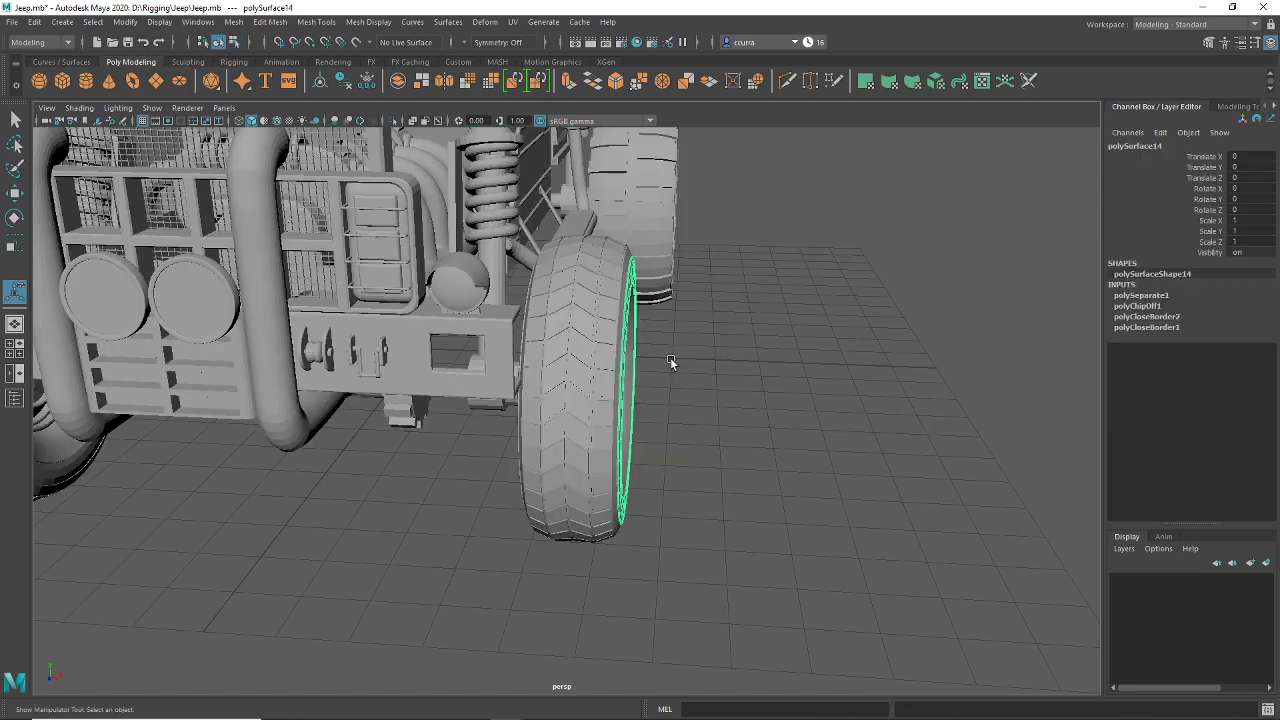
left_click_drag(674, 363, 546, 388, "alt")
left_click_drag(543, 391, 536, 366, "alt")
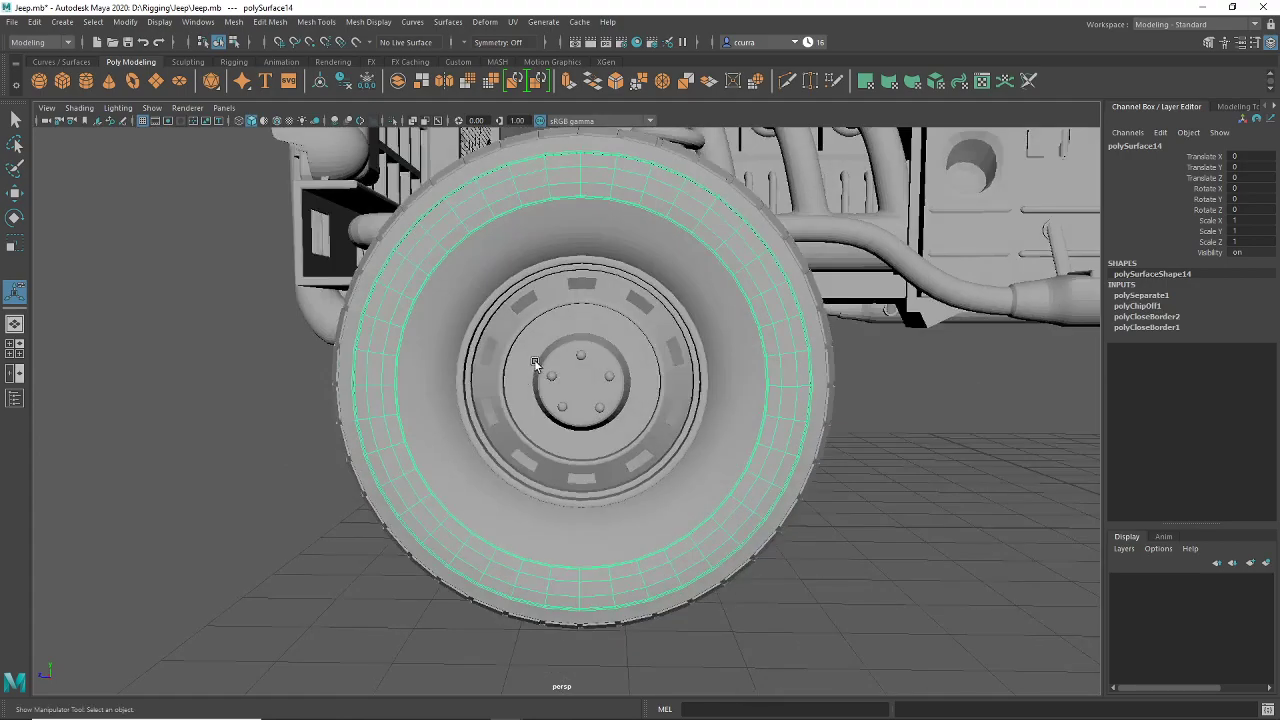
Step: Select the five lug nuts on the separated wheel's hub
left_click(543, 372)
mouse_move(484, 402)
left_mouse_down("alt")
mouse_move(686, 400)
mouse_move(502, 403)
left_mouse_up("alt")
scroll(591, 415, "up", 5)
left_click_drag(650, 401, 646, 374, "alt")
scroll(640, 390, "up", 3)
left_click(618, 258)
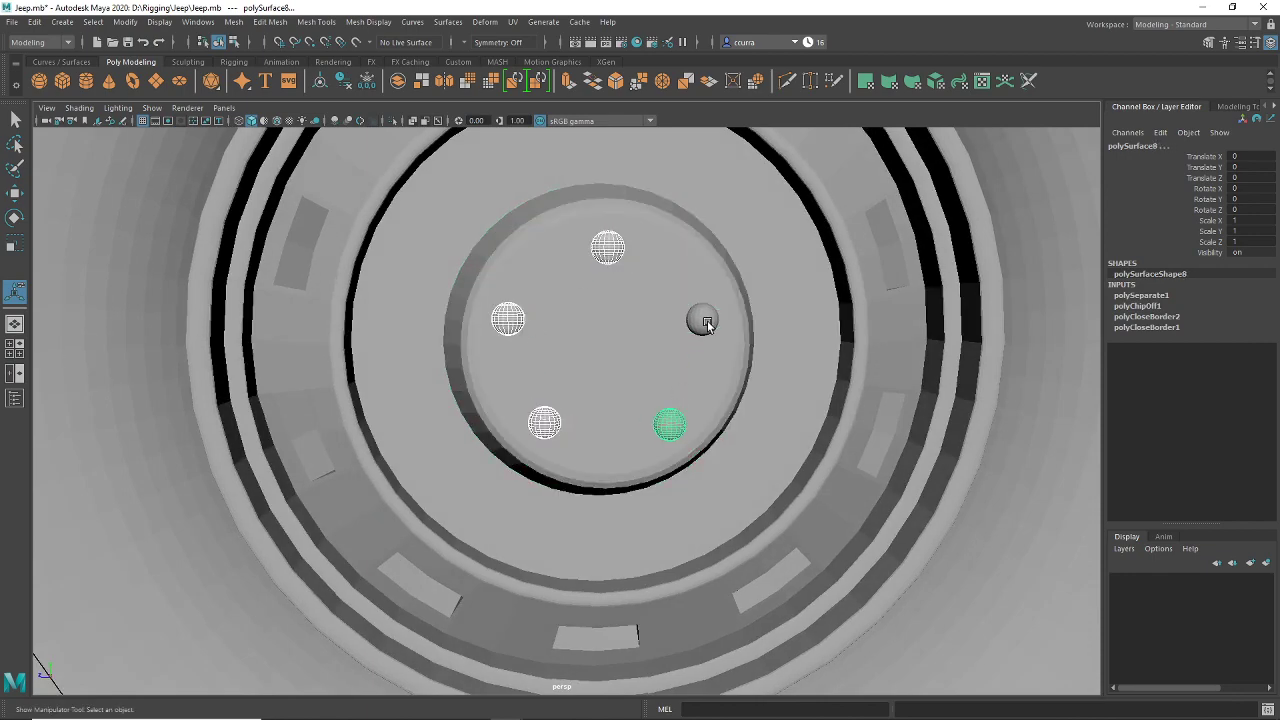
Step: Center the pivots of the five selected lug nuts
scroll(656, 436, "down", 5)
left_click_drag(584, 440, 598, 427, "alt")
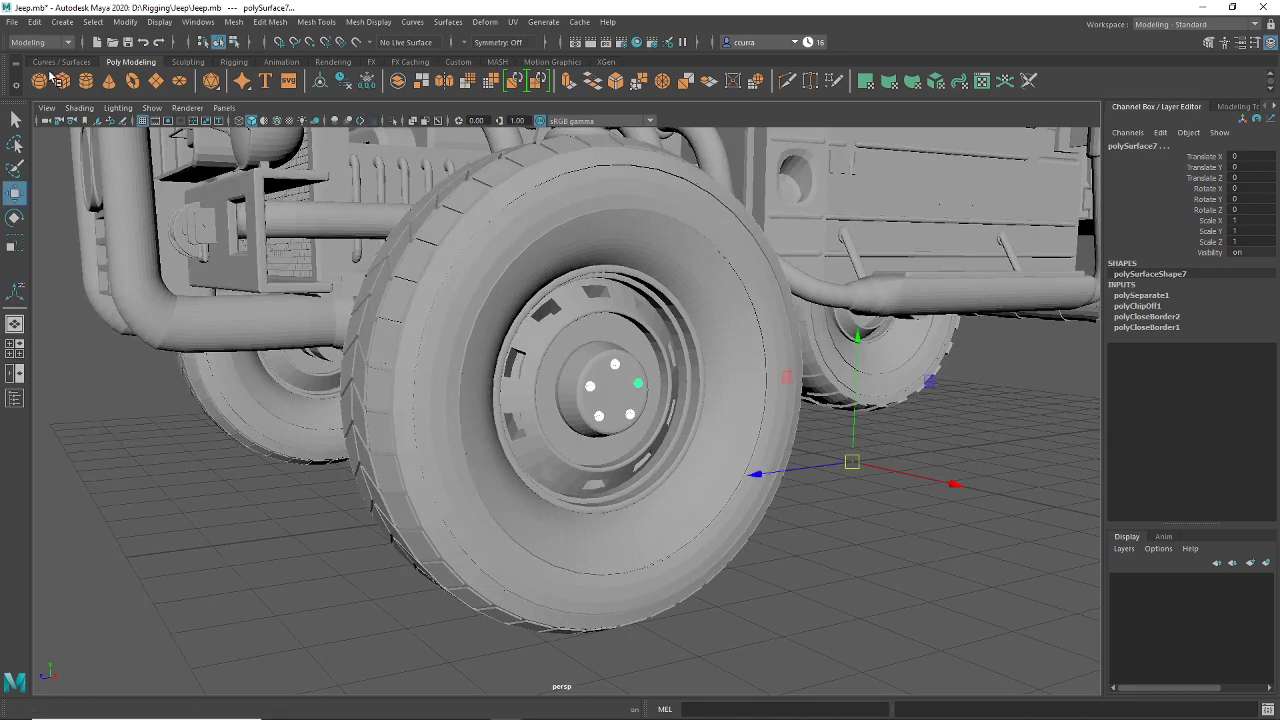
left_click(88, 22)
left_click(125, 22)
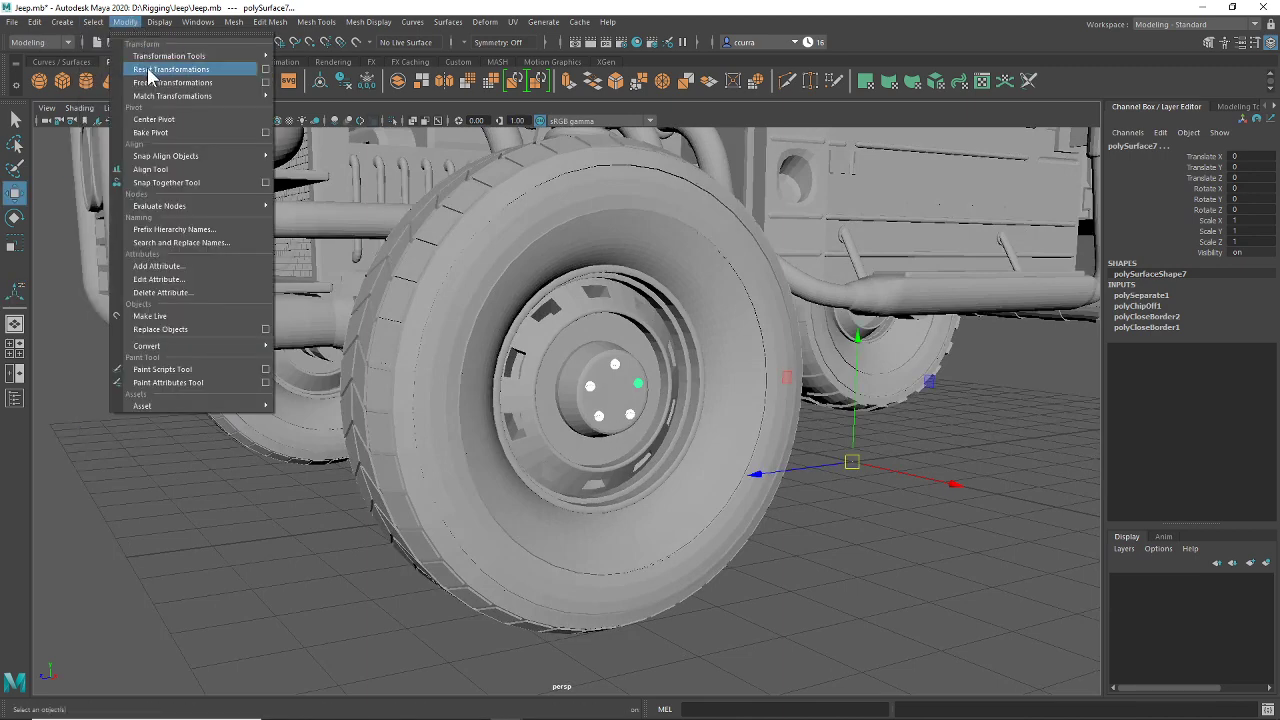
left_click(153, 120)
left_click_drag(680, 435, 701, 428, "alt")
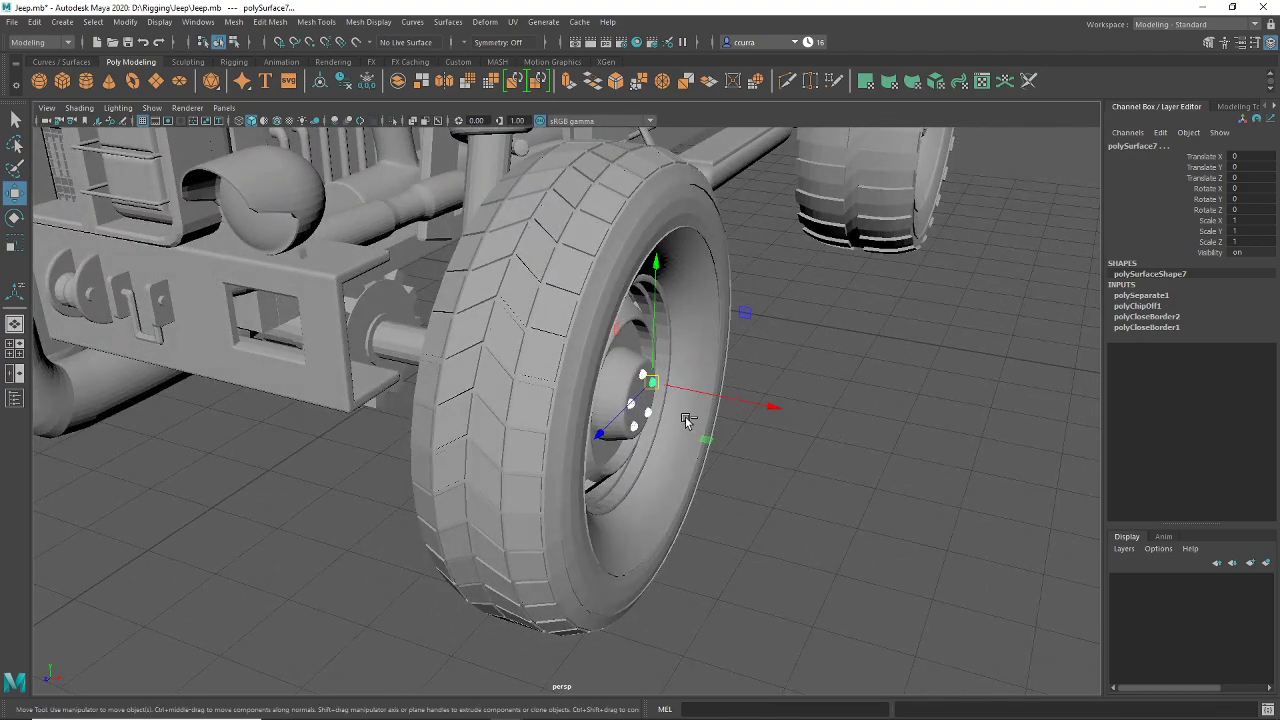
Step: Duplicate the five selected lug nuts and move the copies along X to the opposite front wheel, at Translate X -11.06
key("ctrl+d")
scroll(703, 410, "down", 5)
left_click_drag(698, 452, 732, 415, "alt")
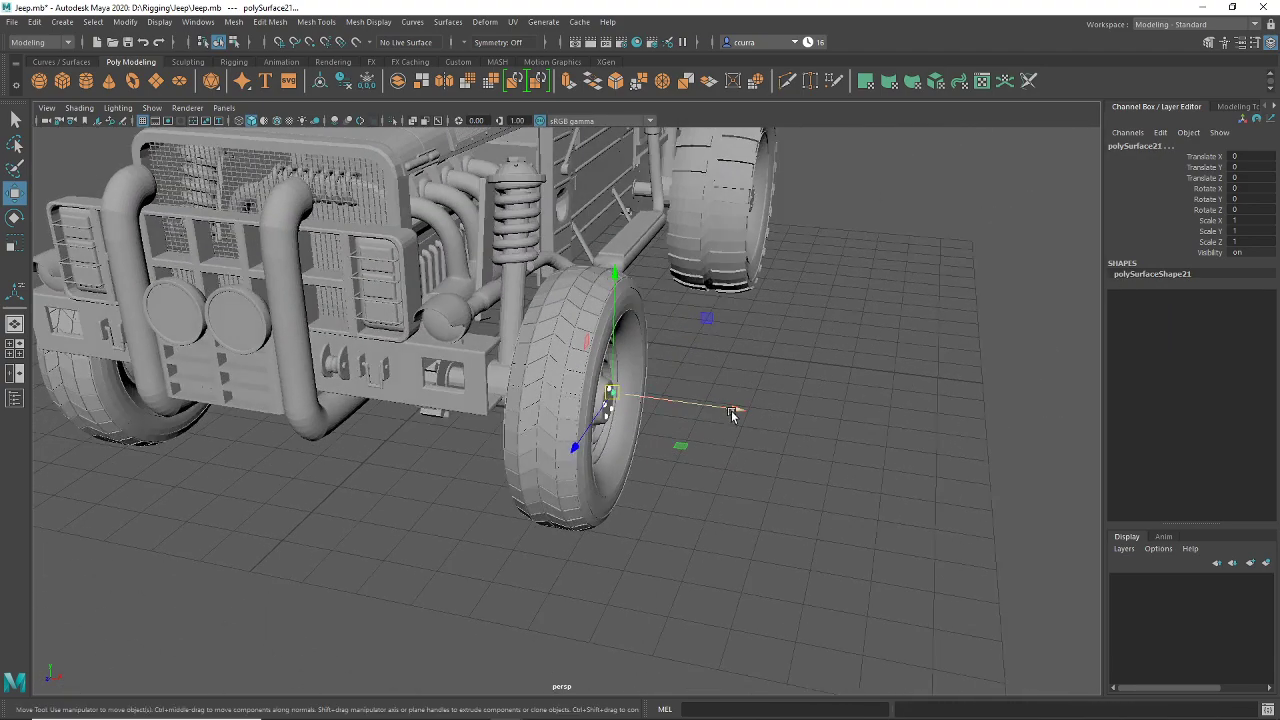
left_click_drag(488, 398, 302, 380)
middle_click_drag(334, 402, 777, 386, "alt")
left_click_drag(672, 370, 715, 370, "alt")
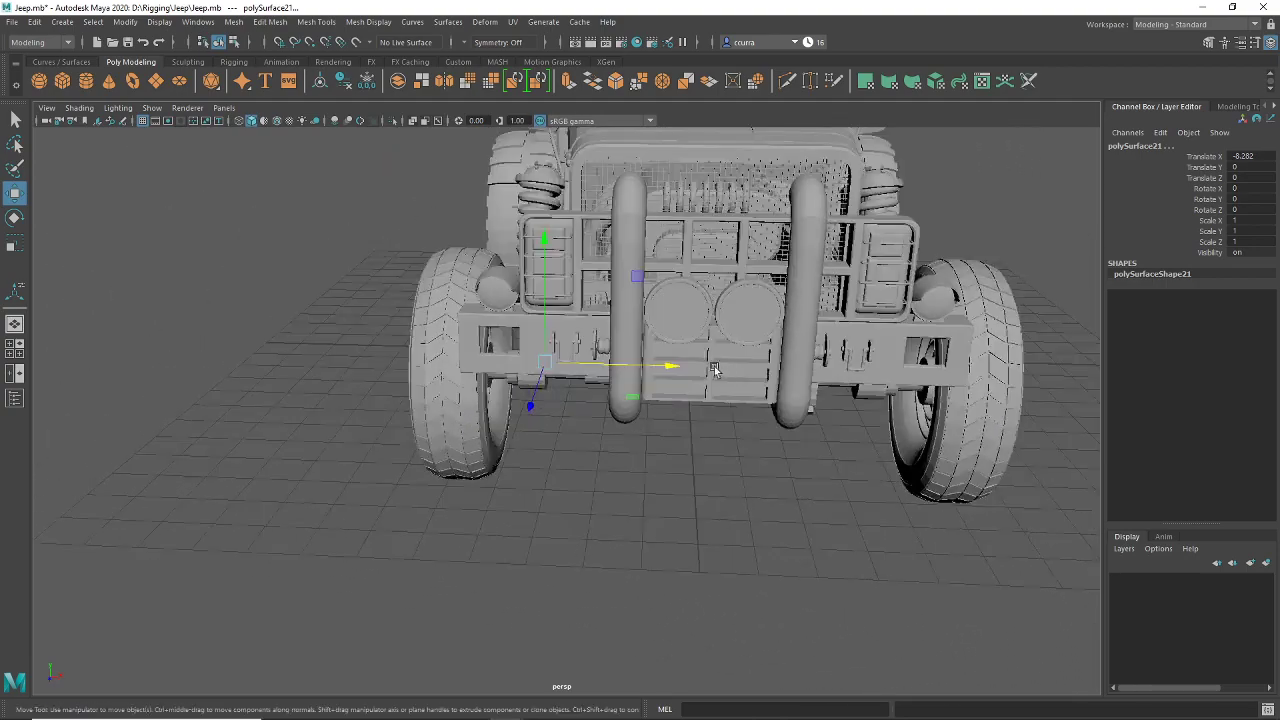
left_click_drag(316, 401, 408, 414, "alt")
scroll(592, 416, "up", 4)
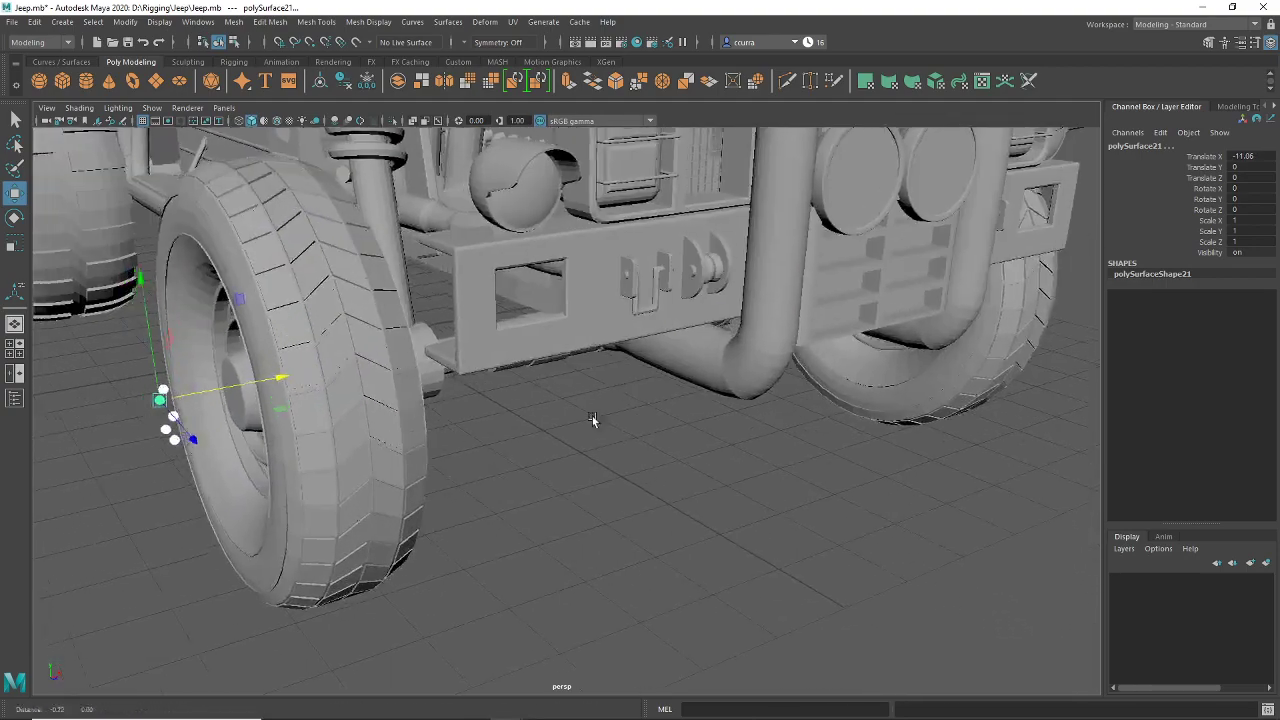
Step: Adjust the copied lug nuts to sit on the opposite wheel's hub face, at Translate X -10.391
left_click_drag(592, 418, 691, 416, "alt")
scroll(646, 399, "up", 4)
scroll(640, 398, "up", 4)
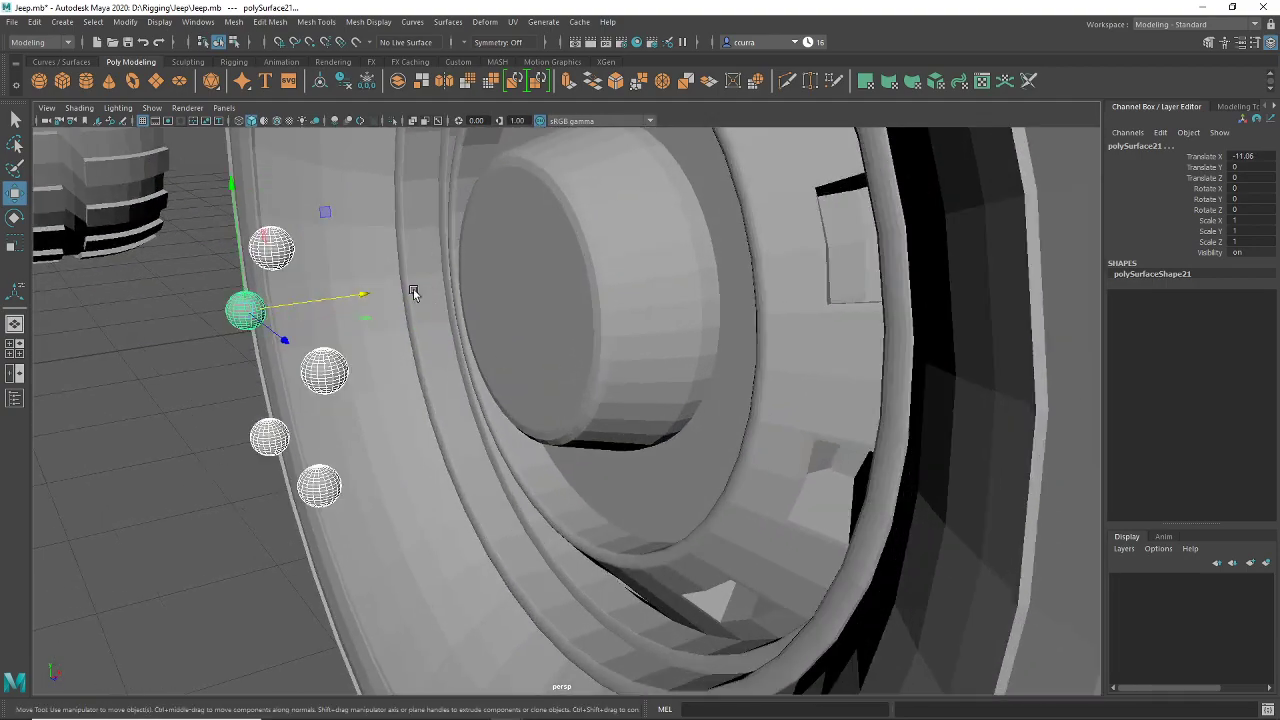
left_click_drag(518, 273, 666, 309, "alt")
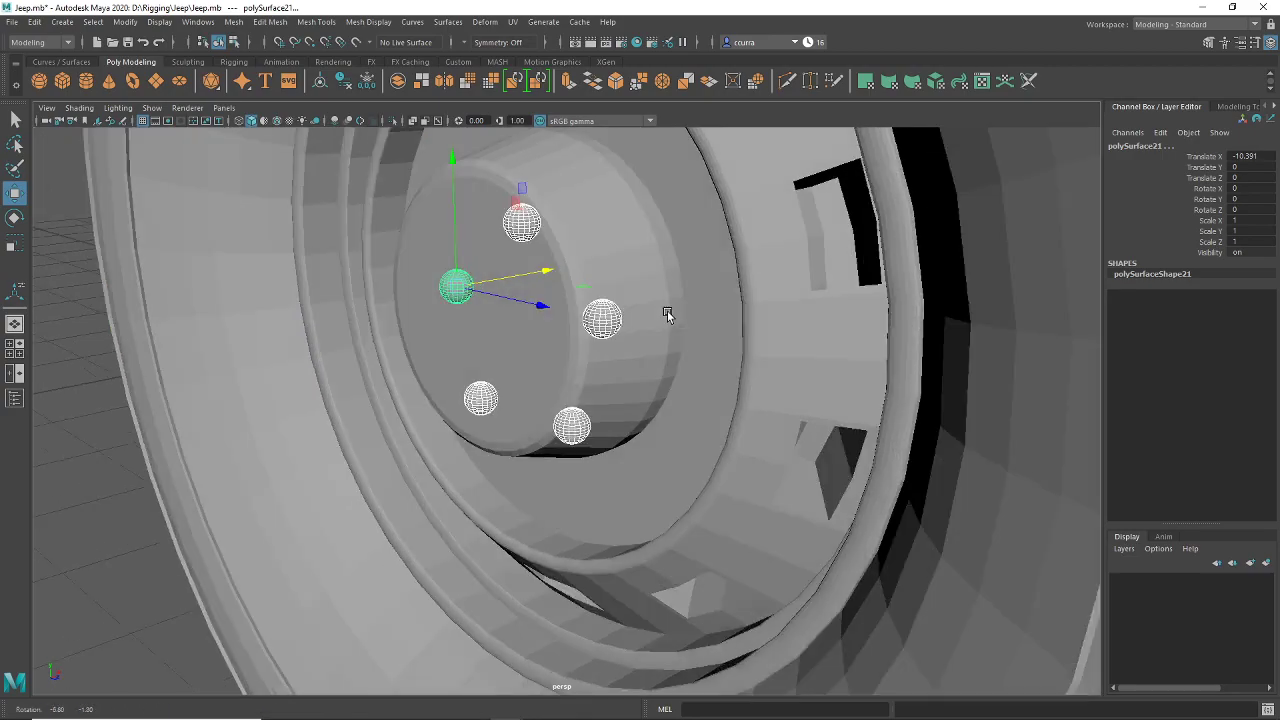
scroll(627, 305, "up", 3)
scroll(700, 330, "down", 10)
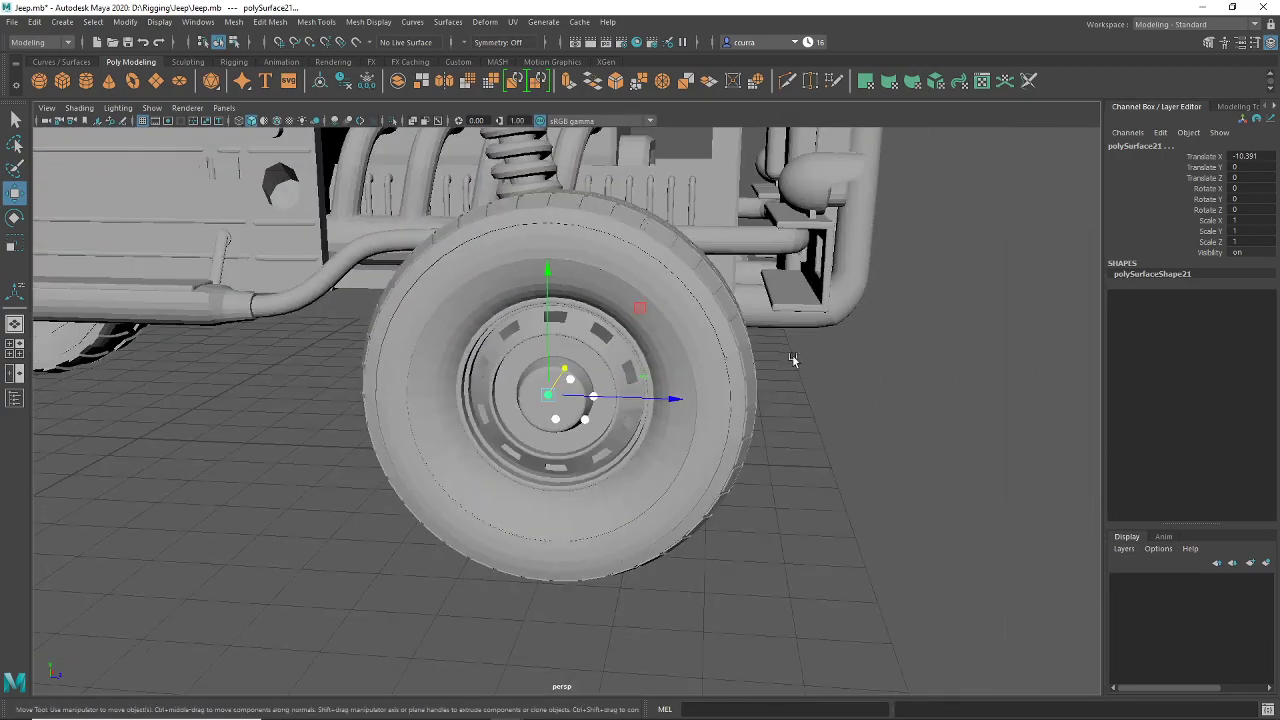
Step: Examine how the copied lug nuts line up with the front wheel hub, using the perspective view and the wireframe side view
left_click_drag(794, 360, 942, 406, "alt")
scroll(859, 327, "down", 6)
middle_click_drag(942, 406, 686, 358, "alt")
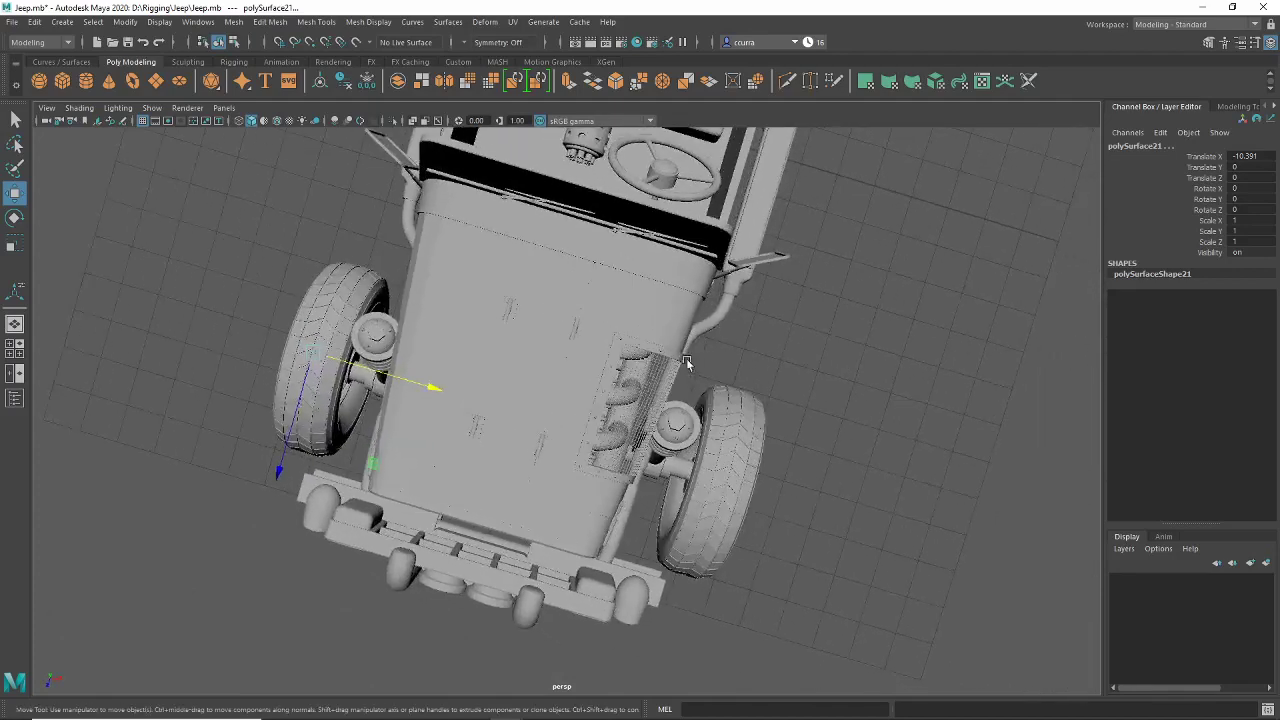
mouse_move(686, 358)
left_mouse_down("alt")
mouse_move(701, 362)
mouse_move(686, 356)
left_mouse_up("alt")
key("space")
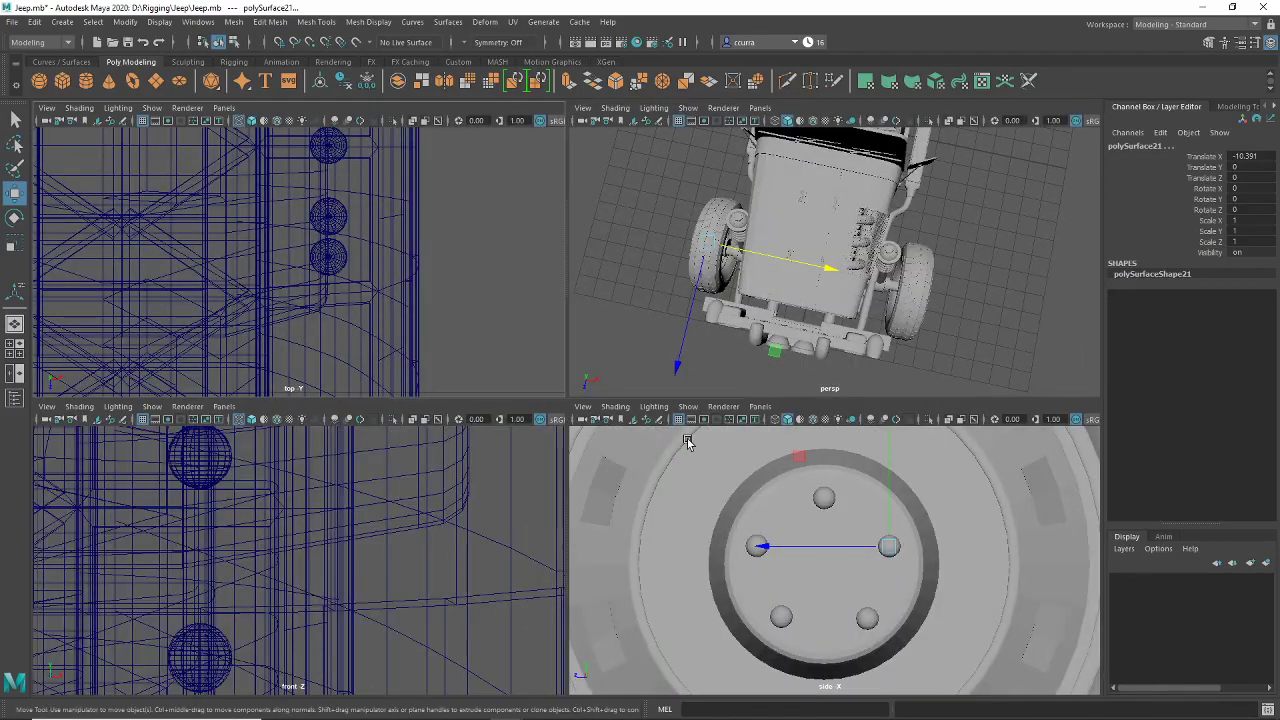
scroll(650, 460, "down", 8)
scroll(732, 492, "up", 5)
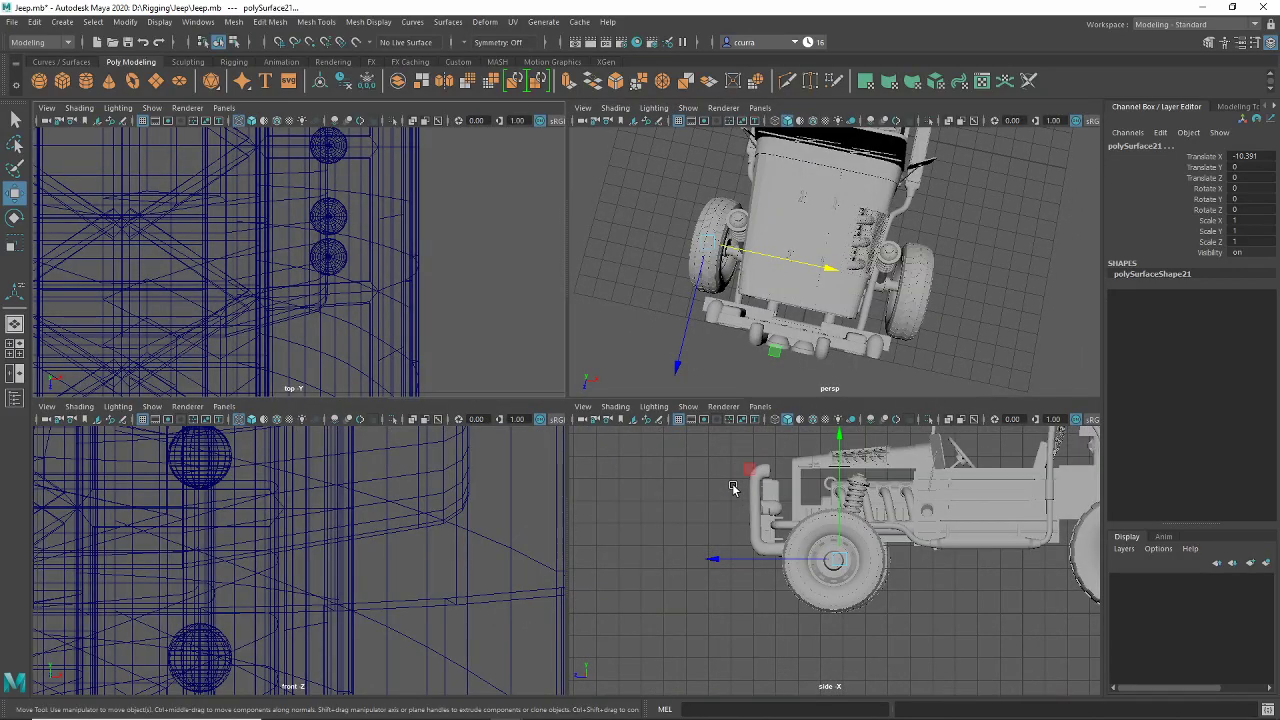
key("4")
scroll(960, 555, "up", 5)
key("space")
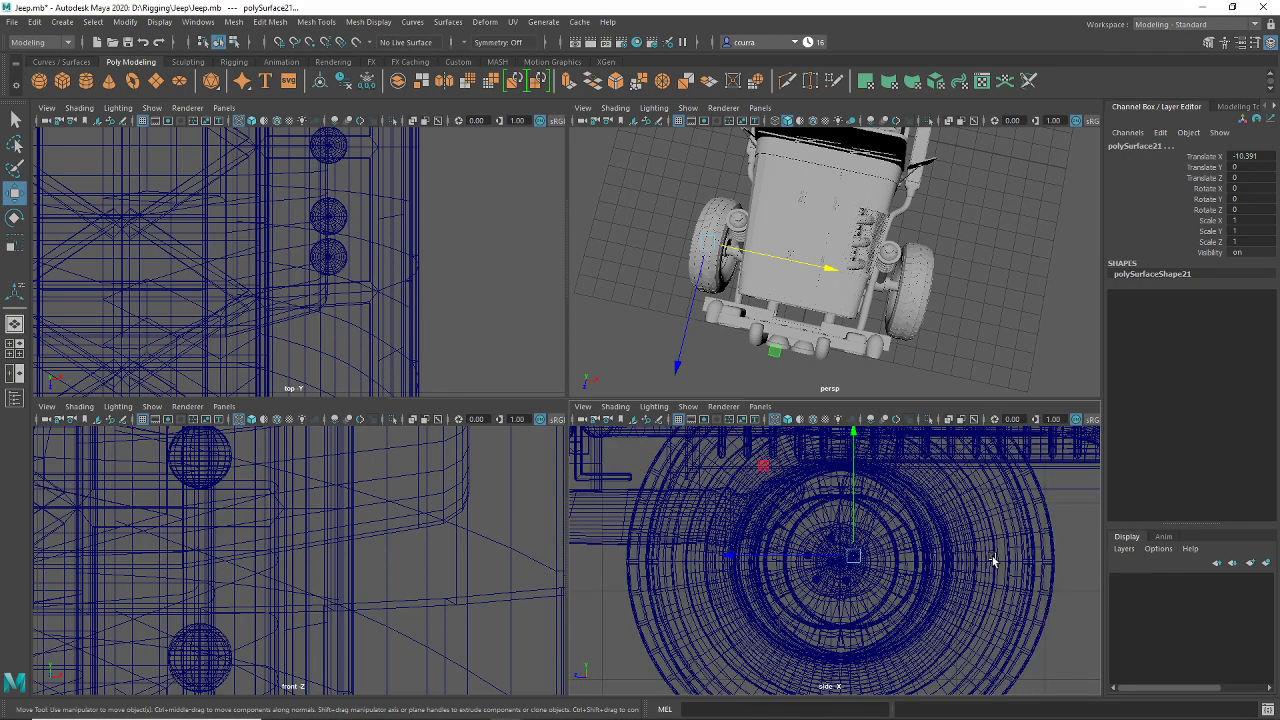
key("space")
scroll(919, 524, "down", 5)
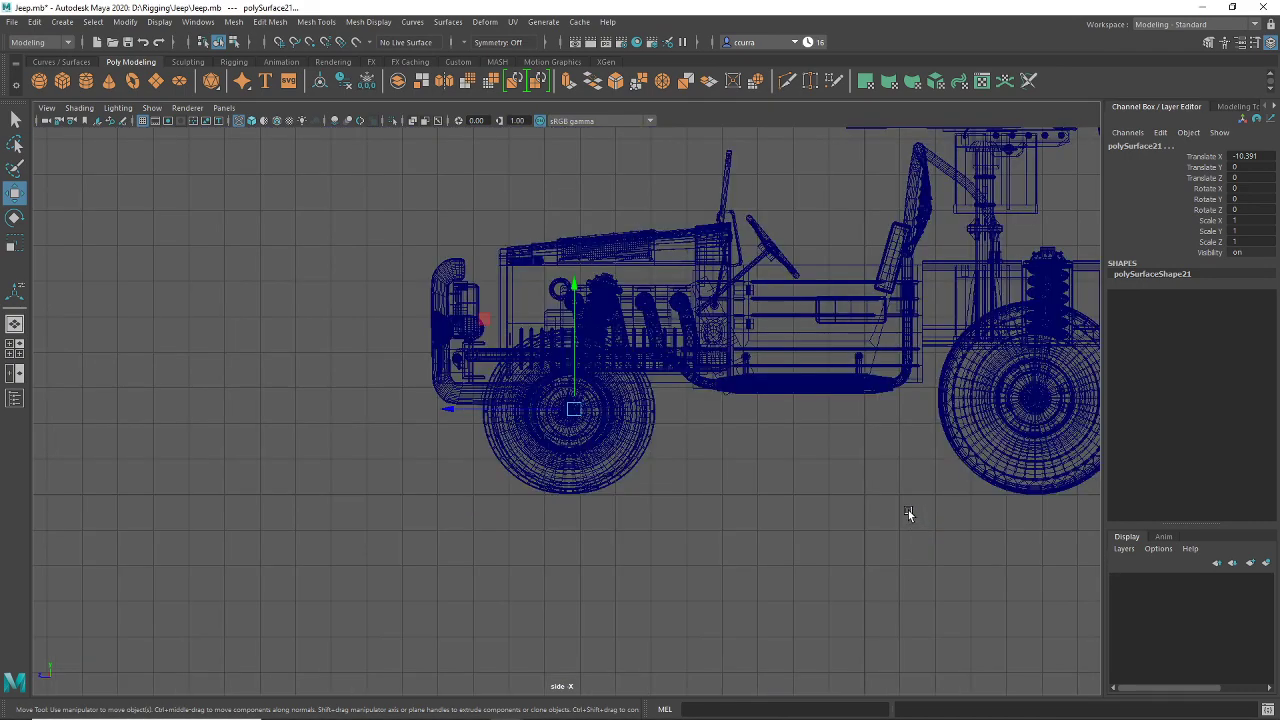
key("space")
scroll(724, 460, "up", 6)
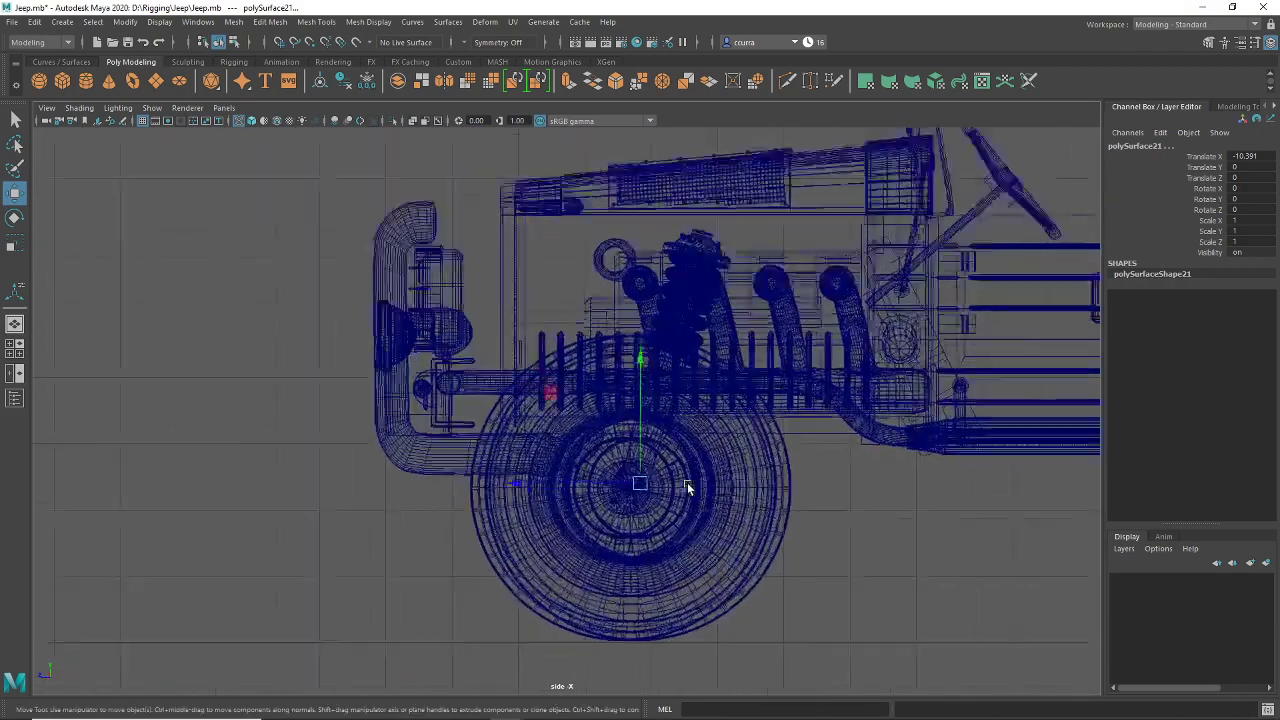
middle_click_drag(826, 496, 812, 483, "alt")
scroll(787, 507, "up", 5)
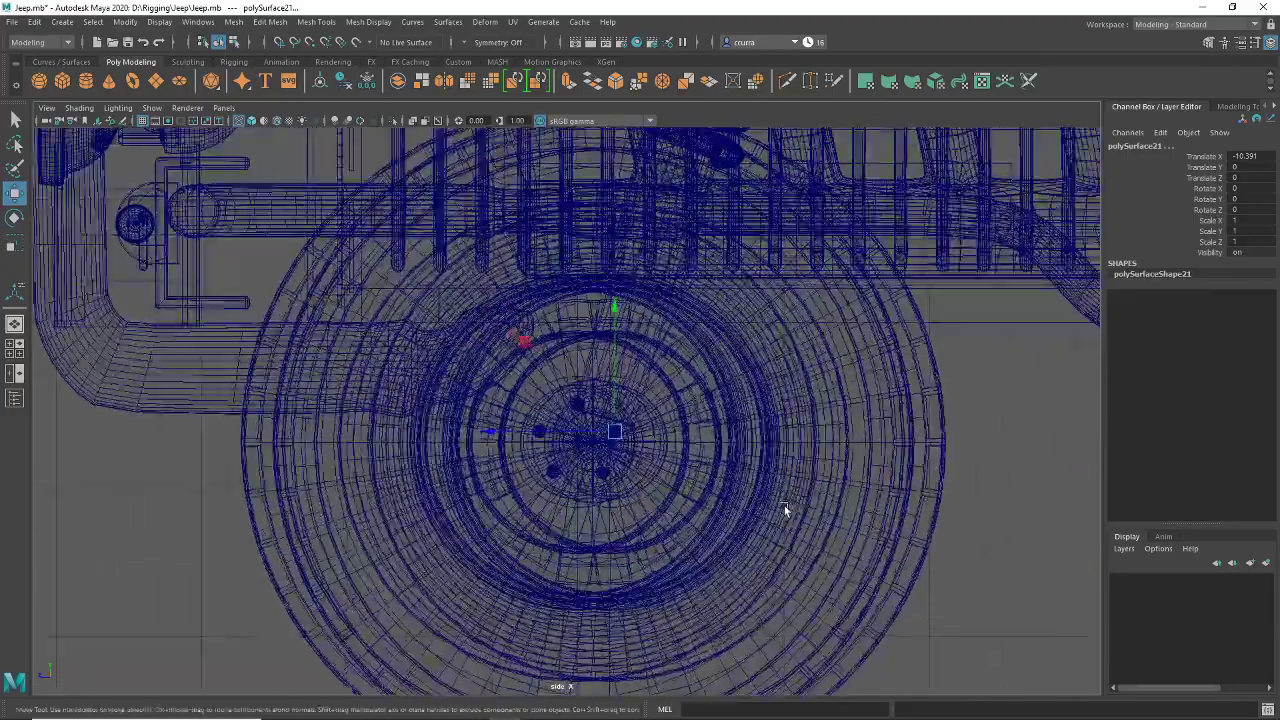
scroll(812, 523, "down", 10)
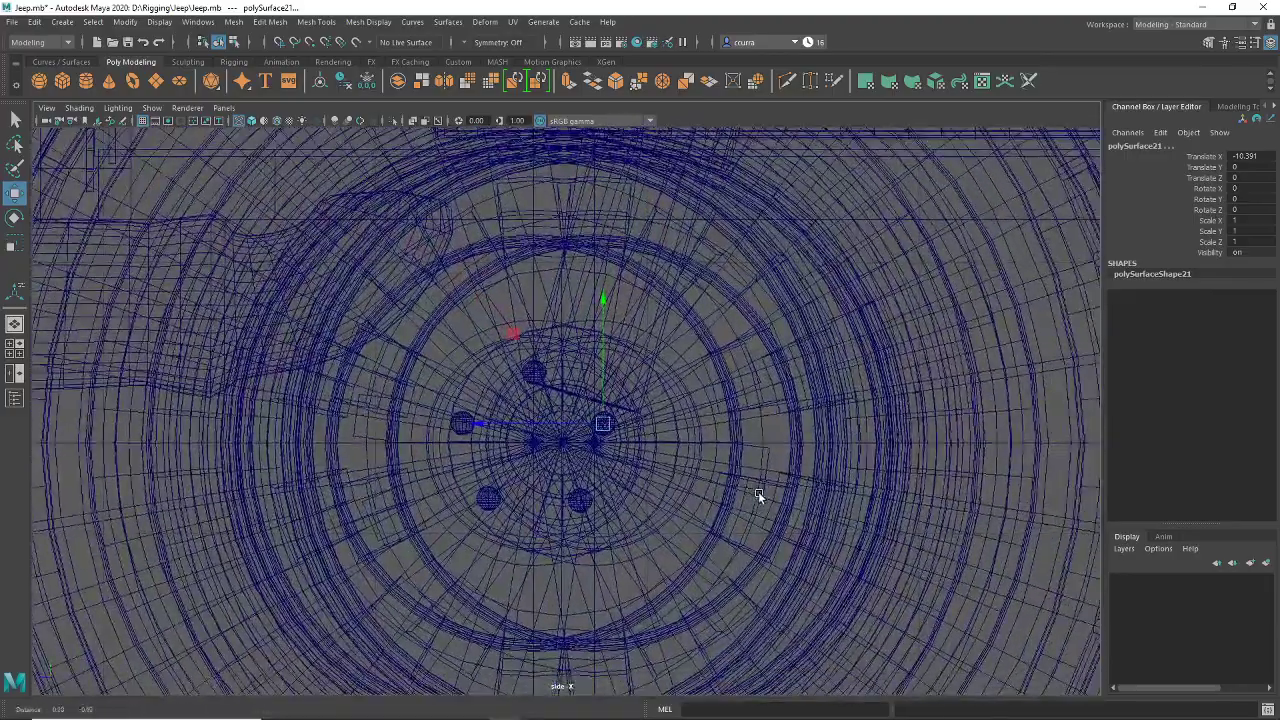
scroll(733, 472, "up", 8)
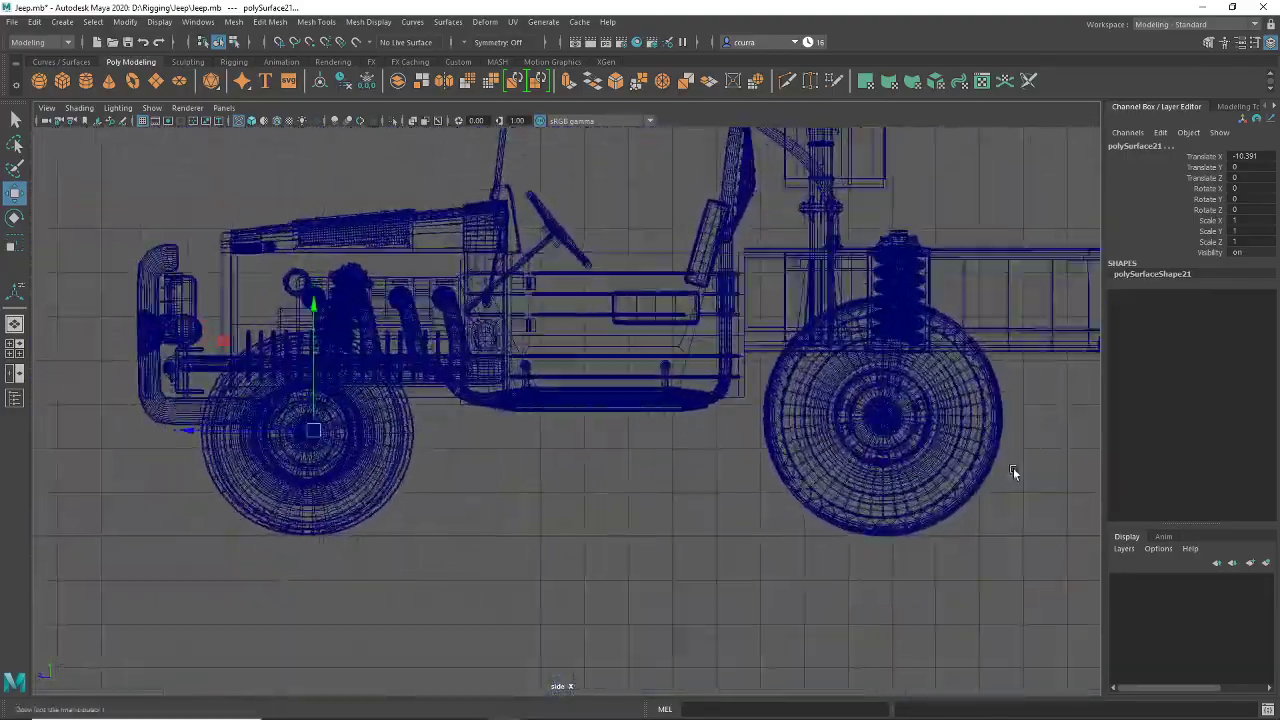
middle_click_drag(416, 423, 1273, 405, "alt")
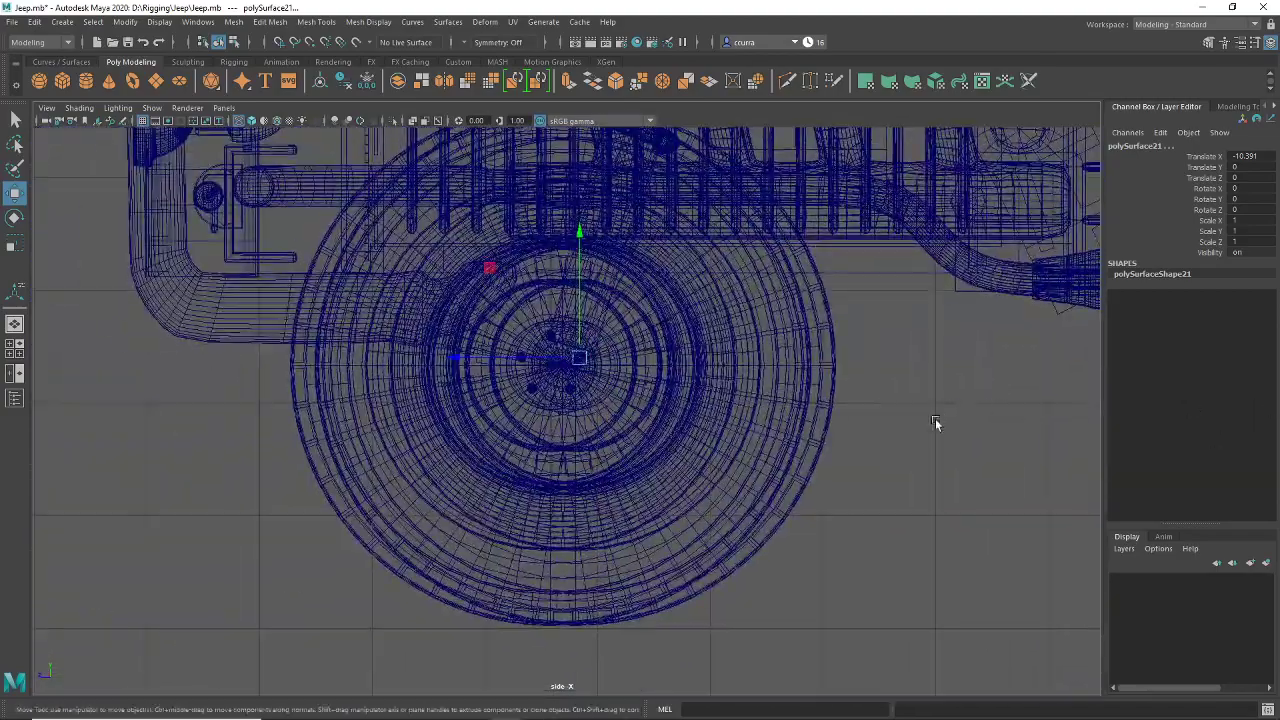
scroll(921, 418, "down", 6)
middle_click_drag(909, 414, 769, 372, "alt")
key("space")
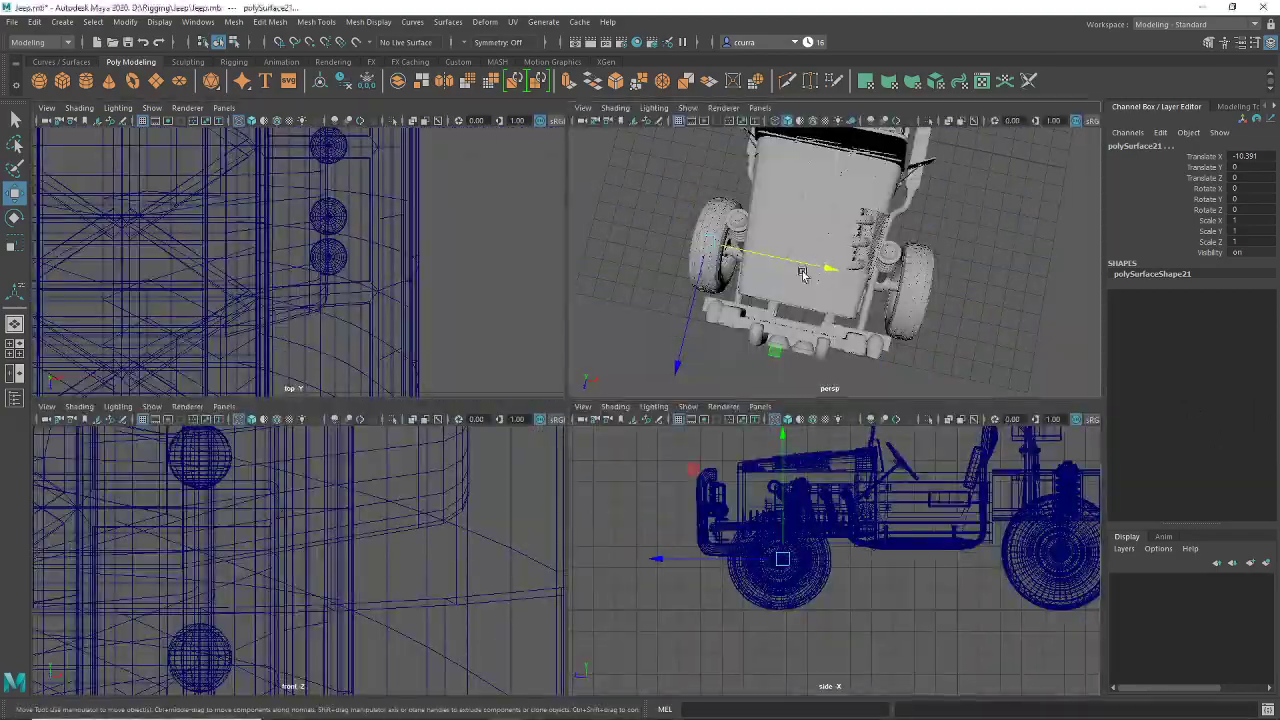
key("space")
Step: Select the opposite front wheel's faces on the truck mesh and delete them, including the stray leftover faces beside the axle
left_click_drag(818, 268, 694, 370, "alt")
scroll(548, 423, "up", 5)
left_click(828, 491)
left_click(694, 370)
right_click_drag(691, 343, 684, 373)
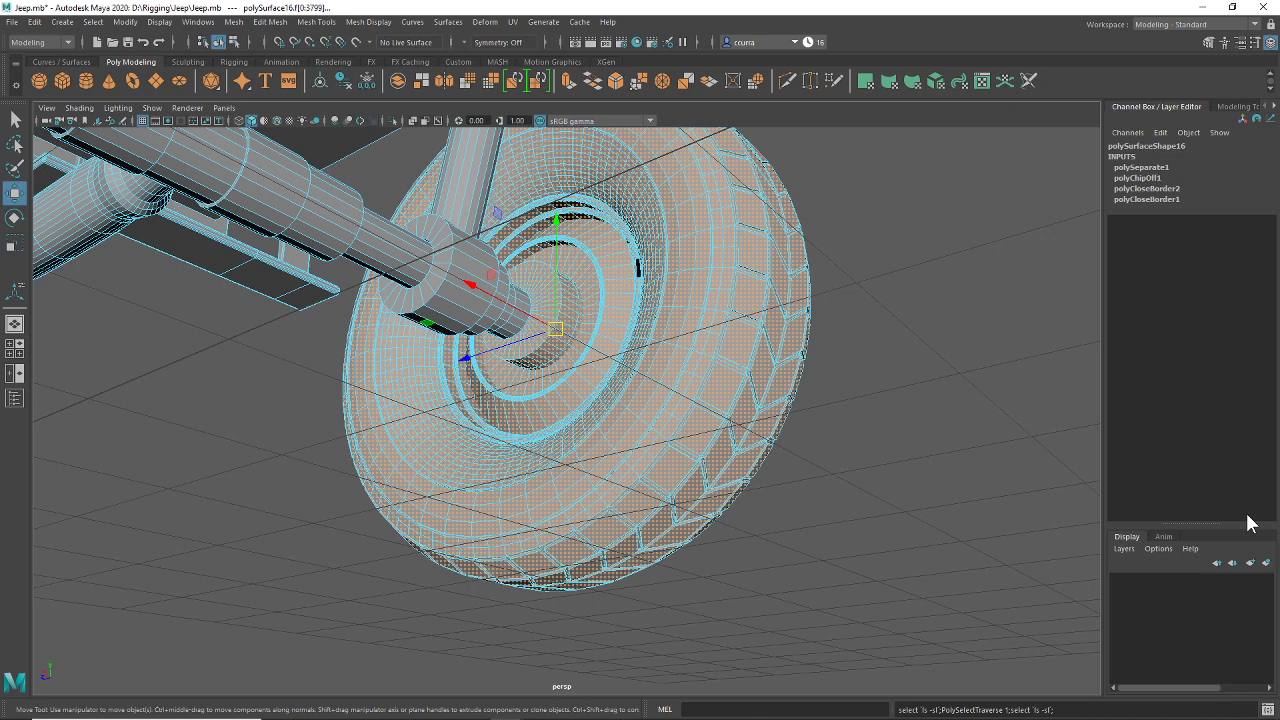
key("Delete")
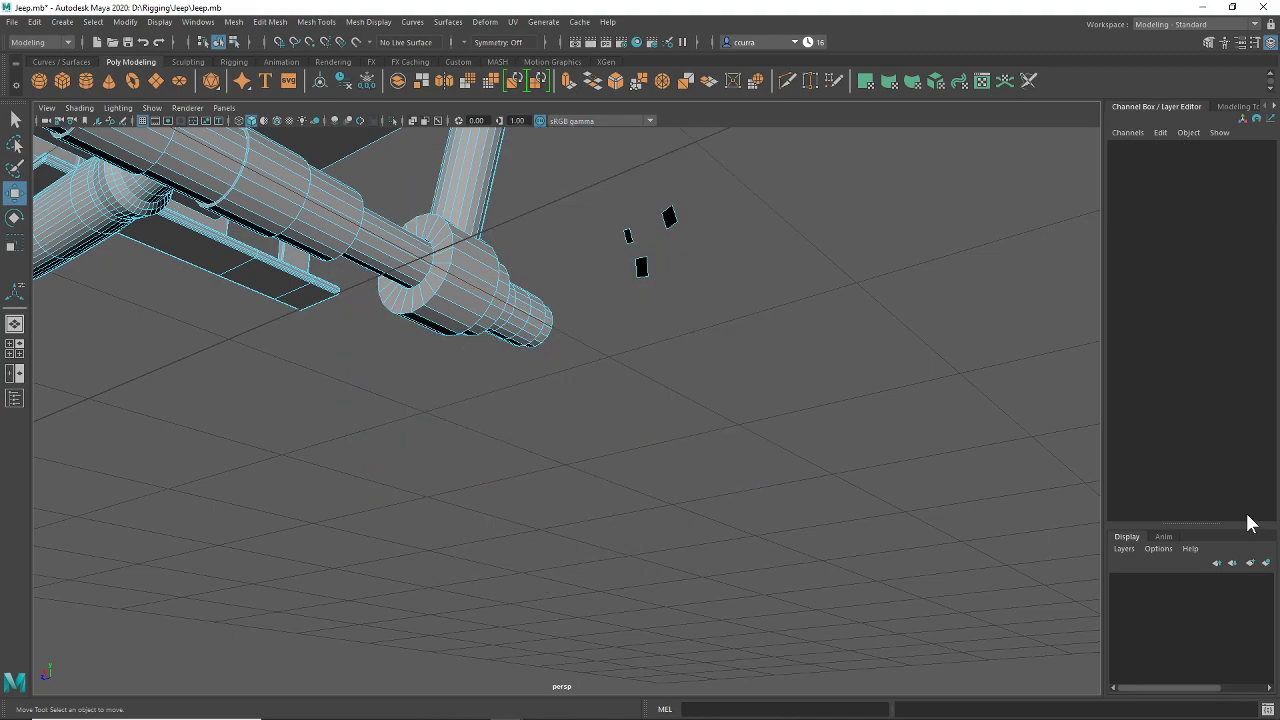
mouse_move(685, 328)
left_mouse_down("alt")
mouse_move(609, 354)
mouse_move(474, 369)
mouse_move(609, 366)
mouse_move(690, 345)
mouse_move(693, 330)
left_mouse_up("alt")
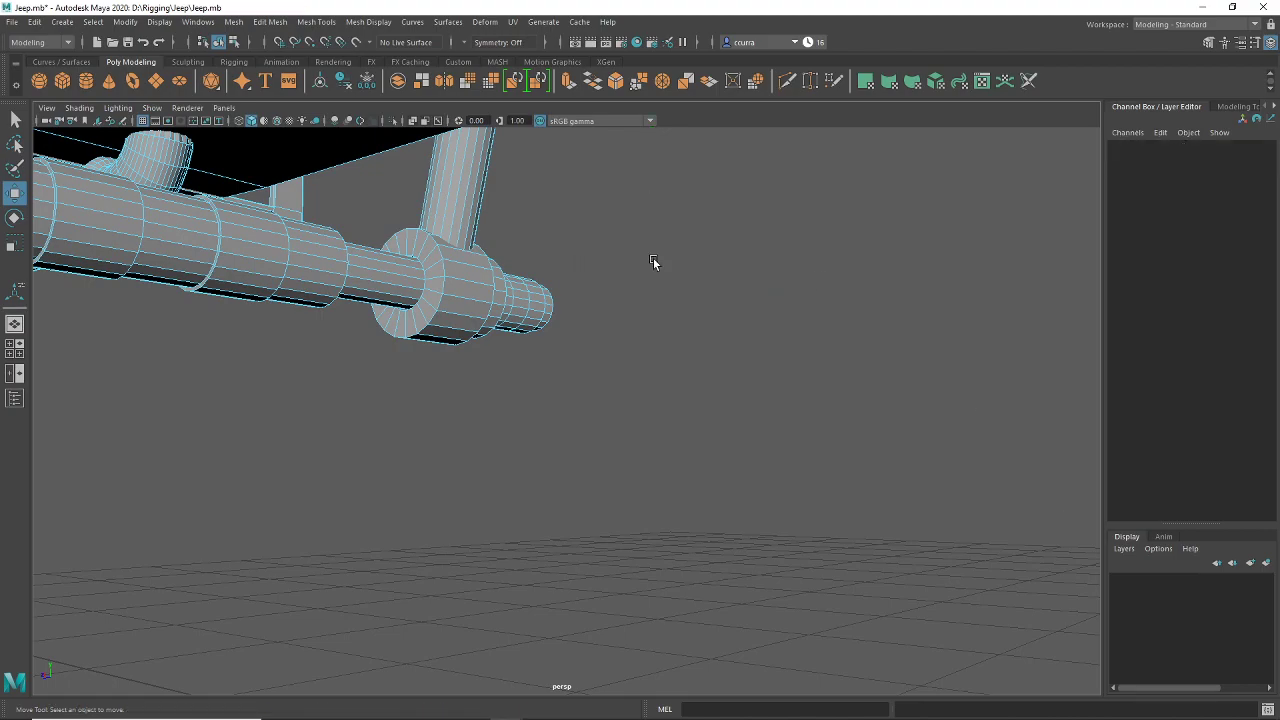
Step: Return to object selection and select the tire parts of the separated front wheel
scroll(664, 367, "down", 12)
left_click_drag(526, 377, 770, 388, "alt")
middle_click_drag(770, 388, 443, 386, "alt")
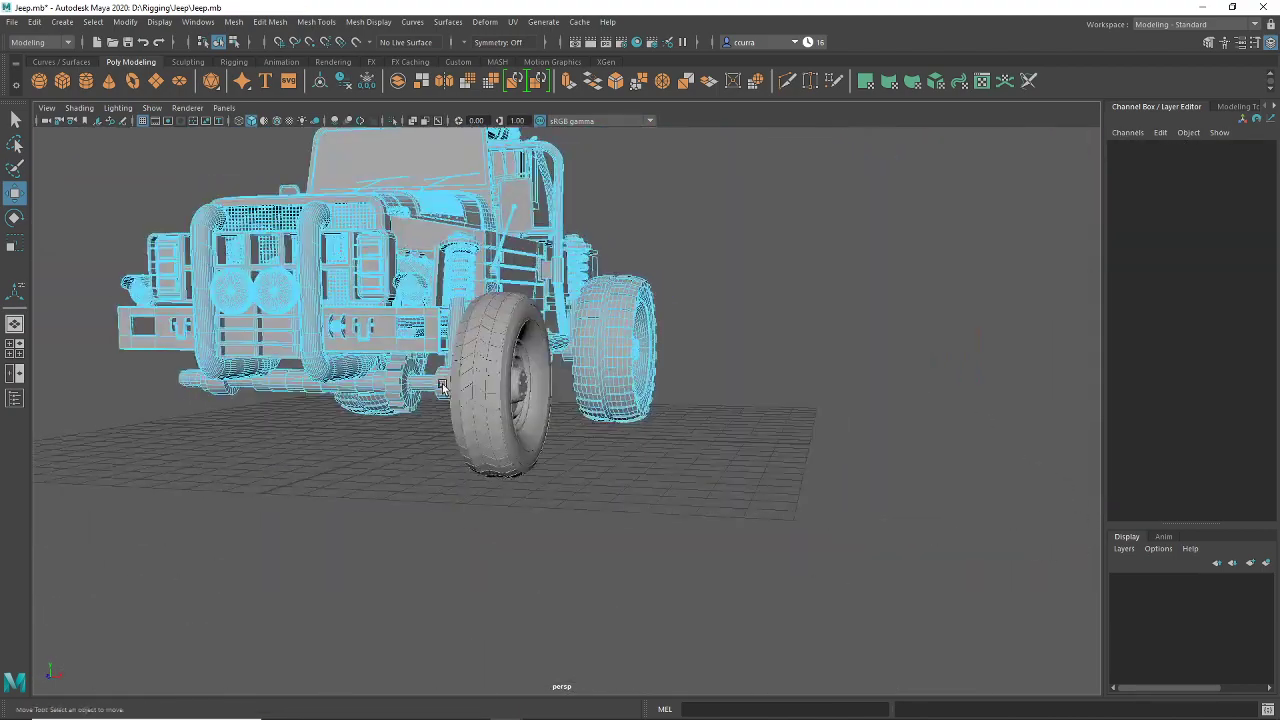
left_click_drag(443, 386, 522, 323, "alt")
middle_click_drag(522, 323, 509, 371, "alt")
scroll(509, 371, "up", 5)
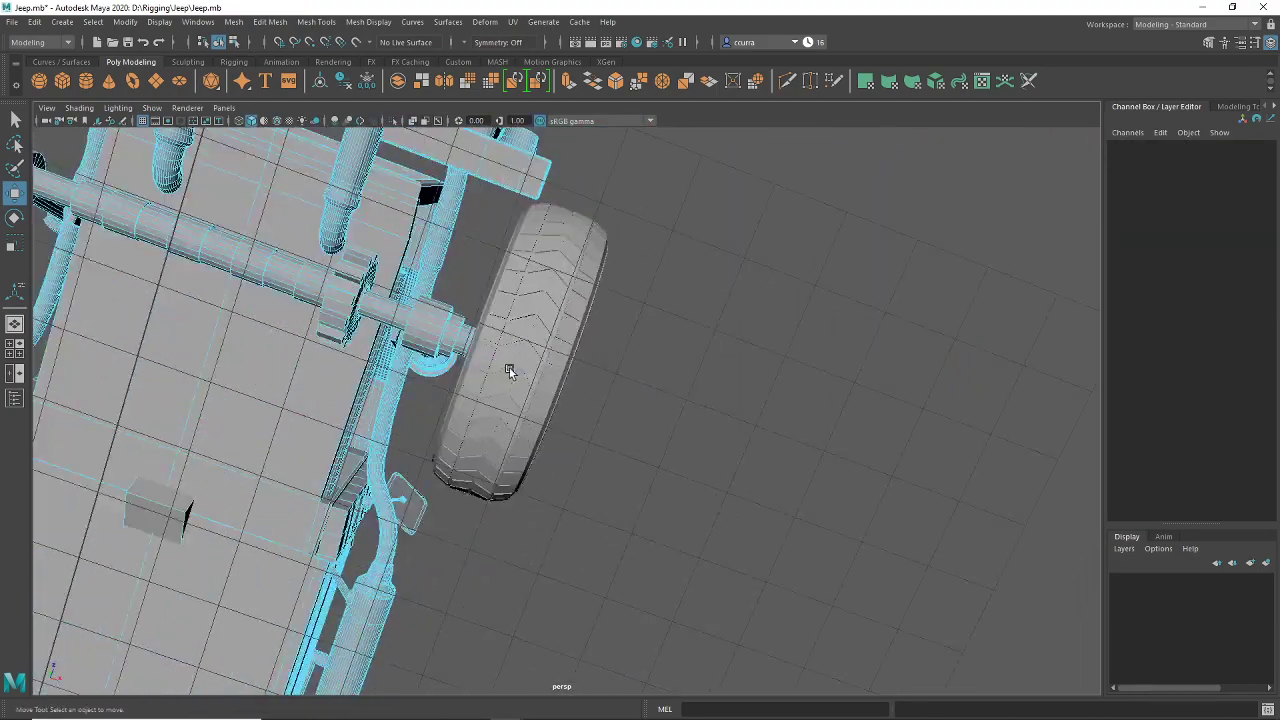
left_click_drag(509, 371, 569, 434, "alt")
scroll(589, 418, "up", 3)
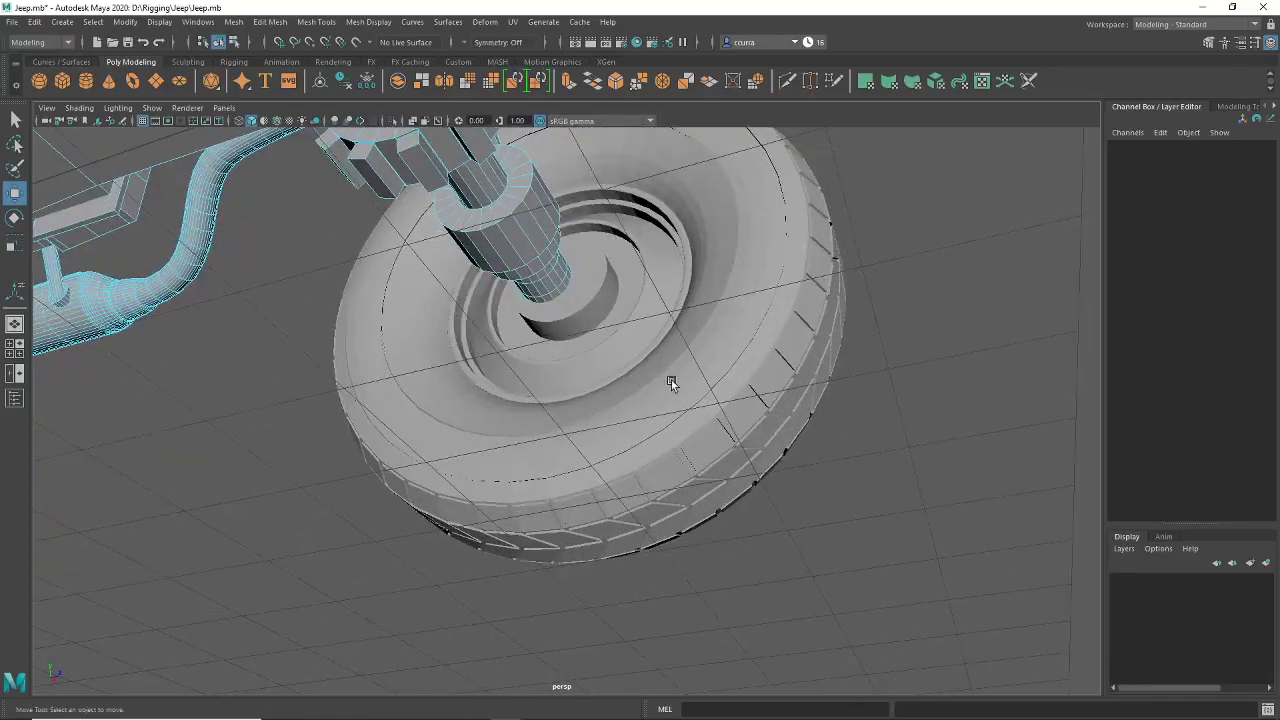
right_click_drag(671, 379, 737, 322)
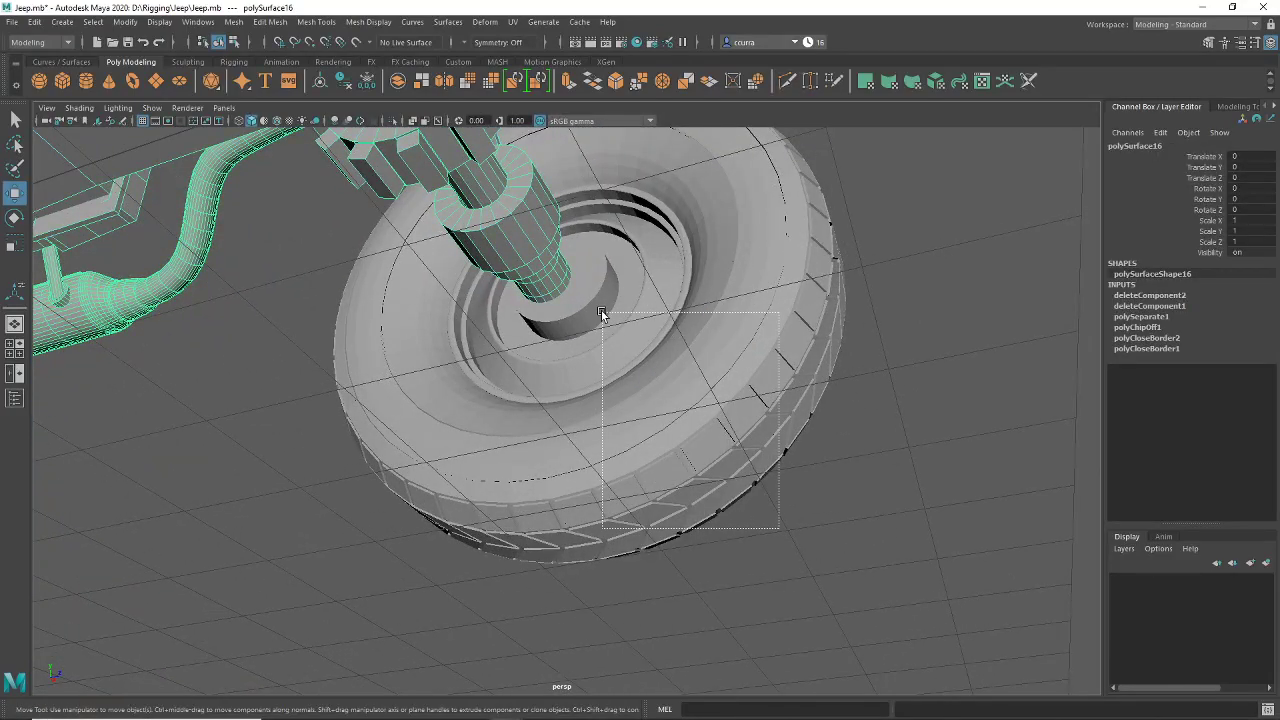
left_click_drag(703, 445, 702, 444)
left_click_drag(702, 444, 471, 380, "alt")
middle_click_drag(626, 292, 560, 360, "alt")
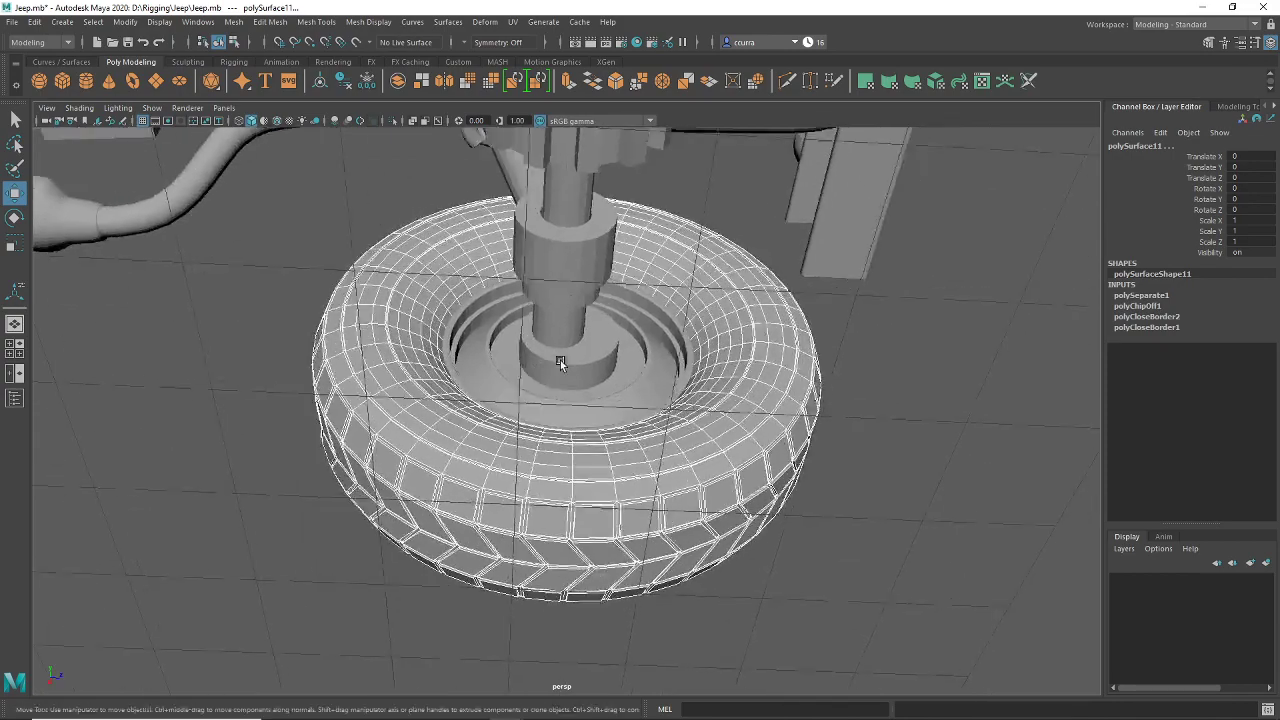
Step: Examine the selected wheel's position relative to the front axle in the front, side and top views
scroll(560, 360, "up", 5)
scroll(613, 402, "down", 10)
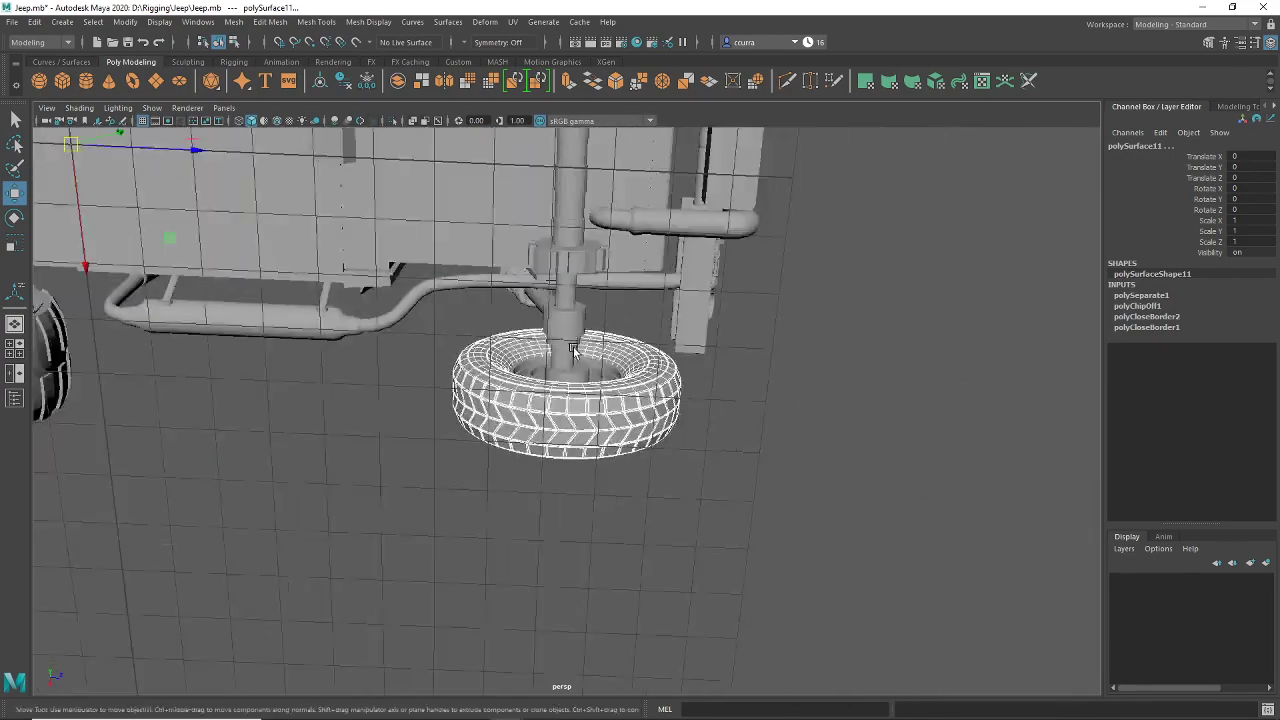
key("space")
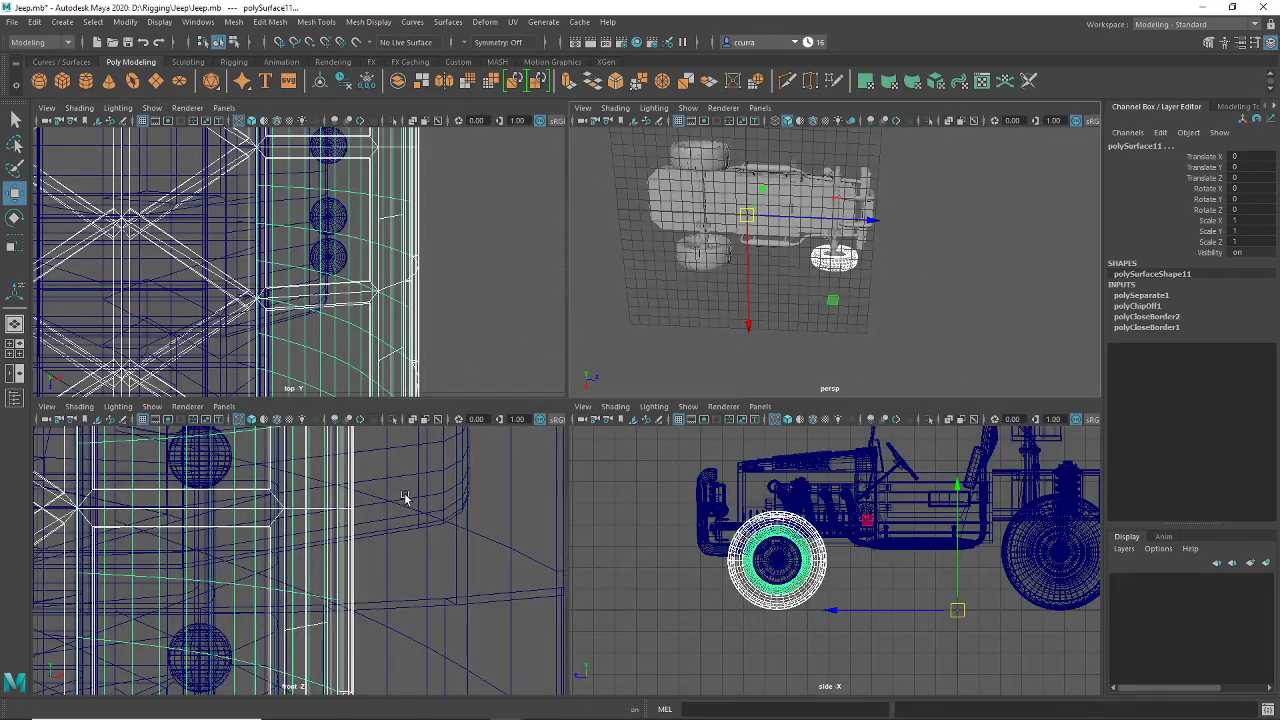
key("space")
scroll(440, 500, "up", 2)
key("space")
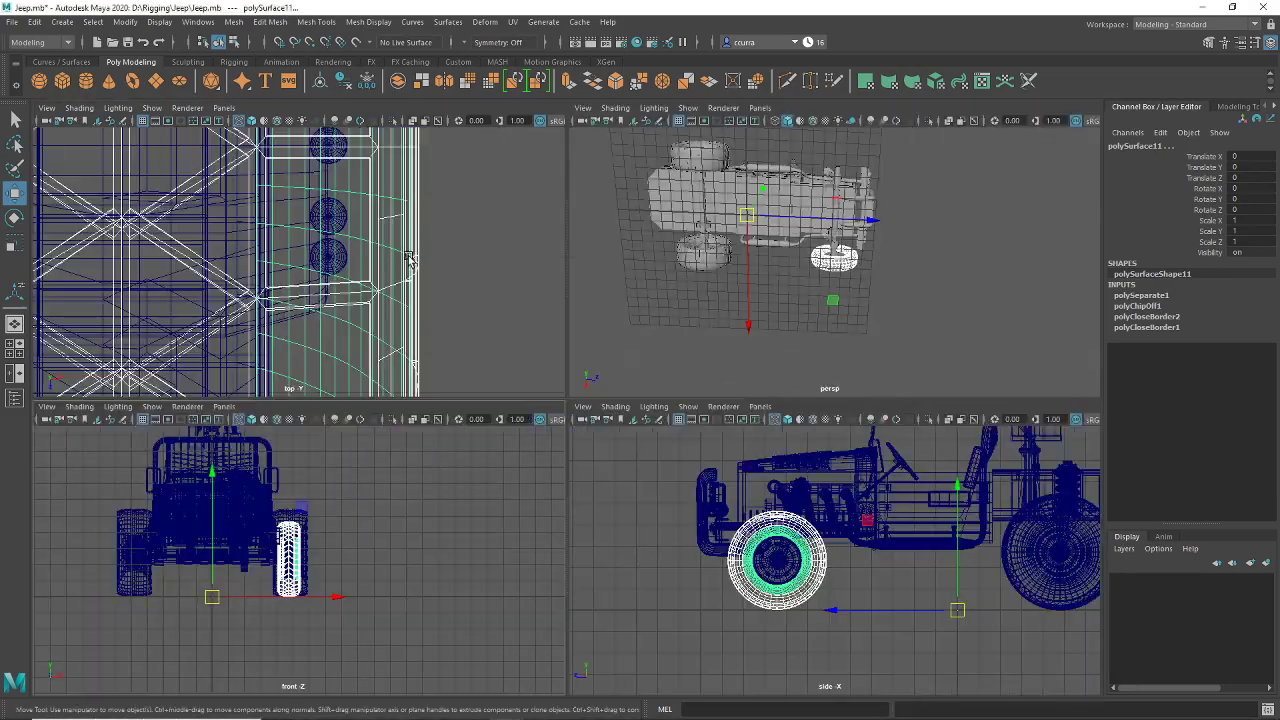
key("space")
scroll(414, 334, "up", 6)
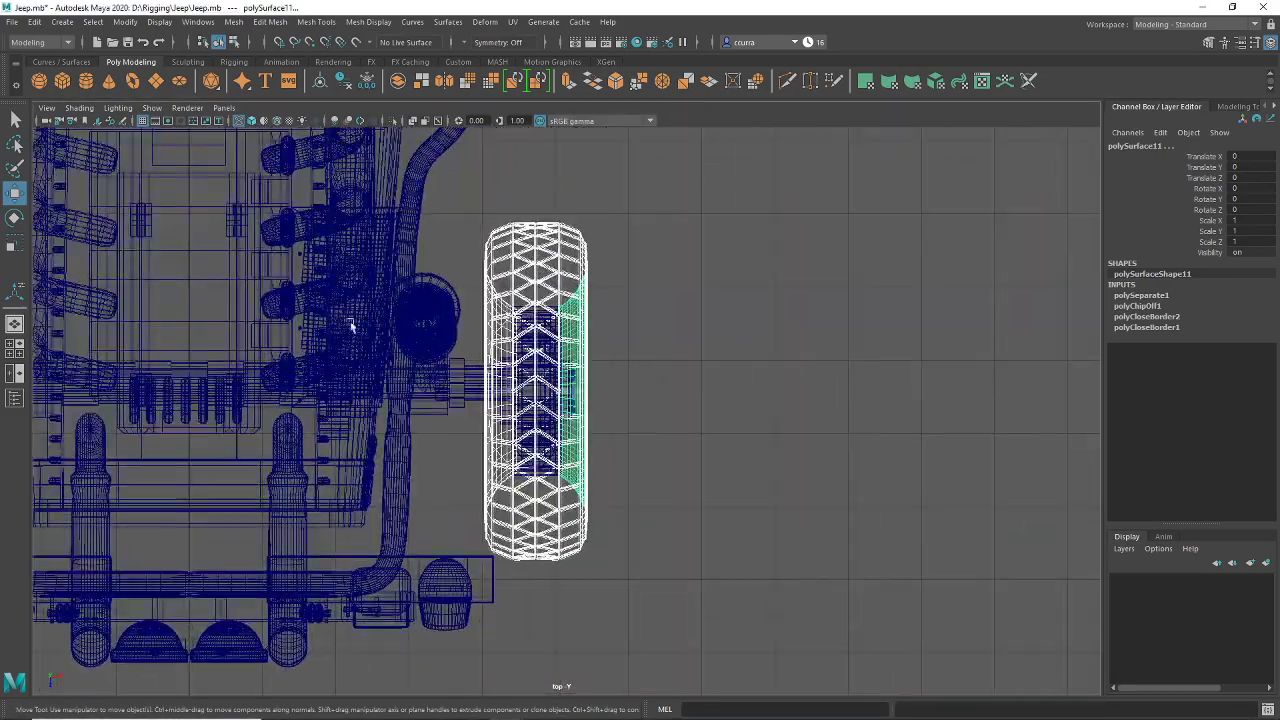
scroll(631, 360, "up", 3)
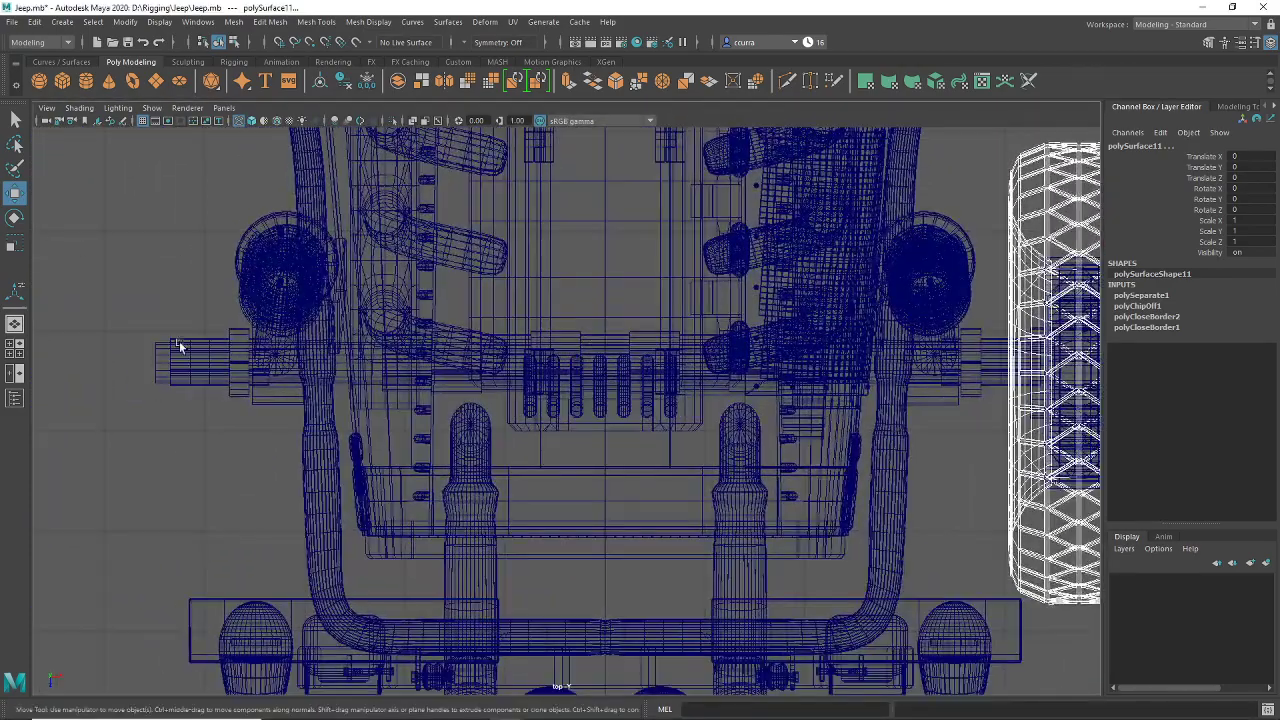
middle_click_drag(855, 365, 650, 402, "alt")
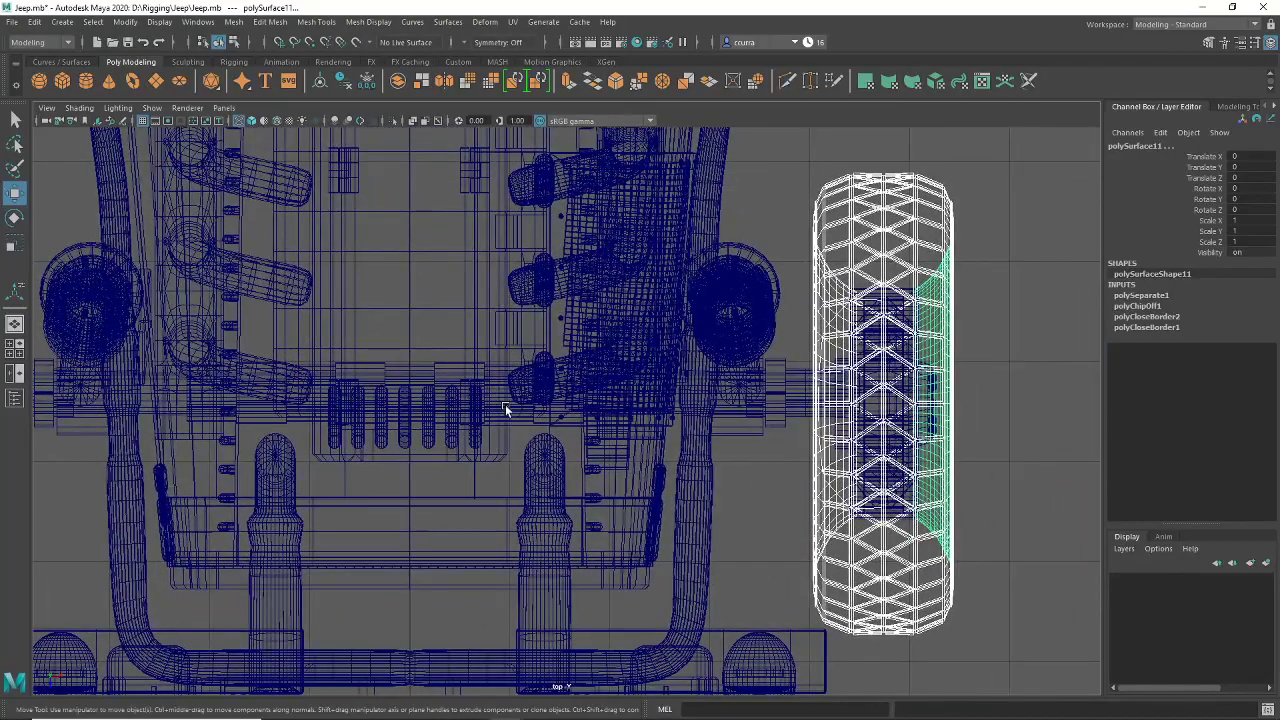
middle_click_drag(505, 408, 538, 377, "alt")
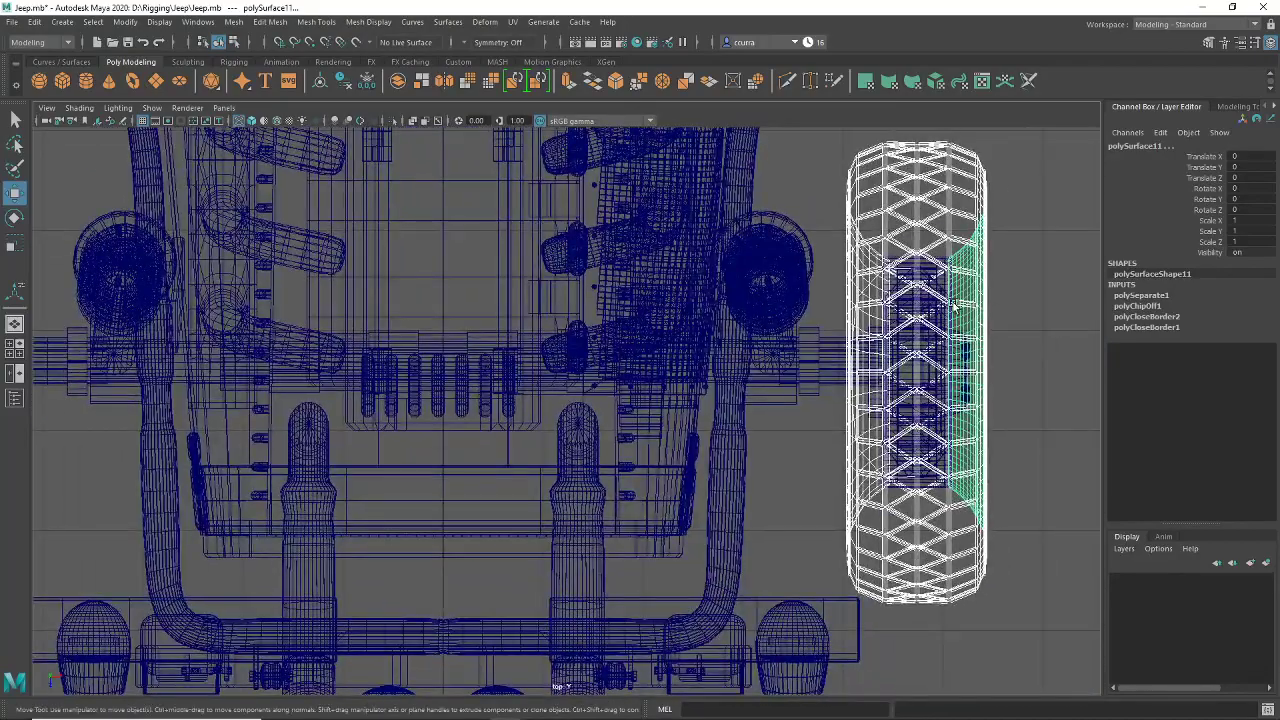
key("space")
key("space")
Step: Select all parts of the separated front wheel, including hub and lug nuts, and move them outward off the axle to Translate X 3.852
left_click_drag(602, 428, 577, 480, "alt")
scroll(604, 420, "up", 6)
scroll(606, 440, "up", 6)
middle_click_drag(606, 437, 603, 377, "alt")
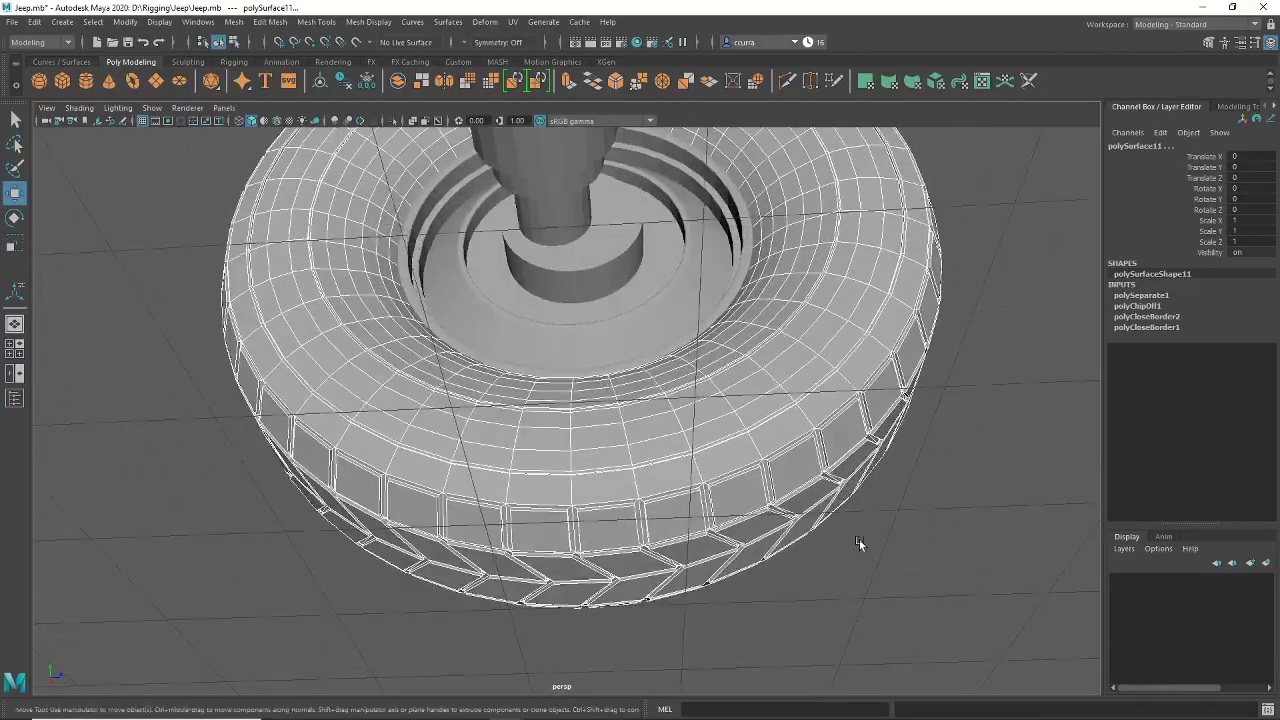
left_click_drag(615, 232, 454, 337)
scroll(454, 337, "up", 3)
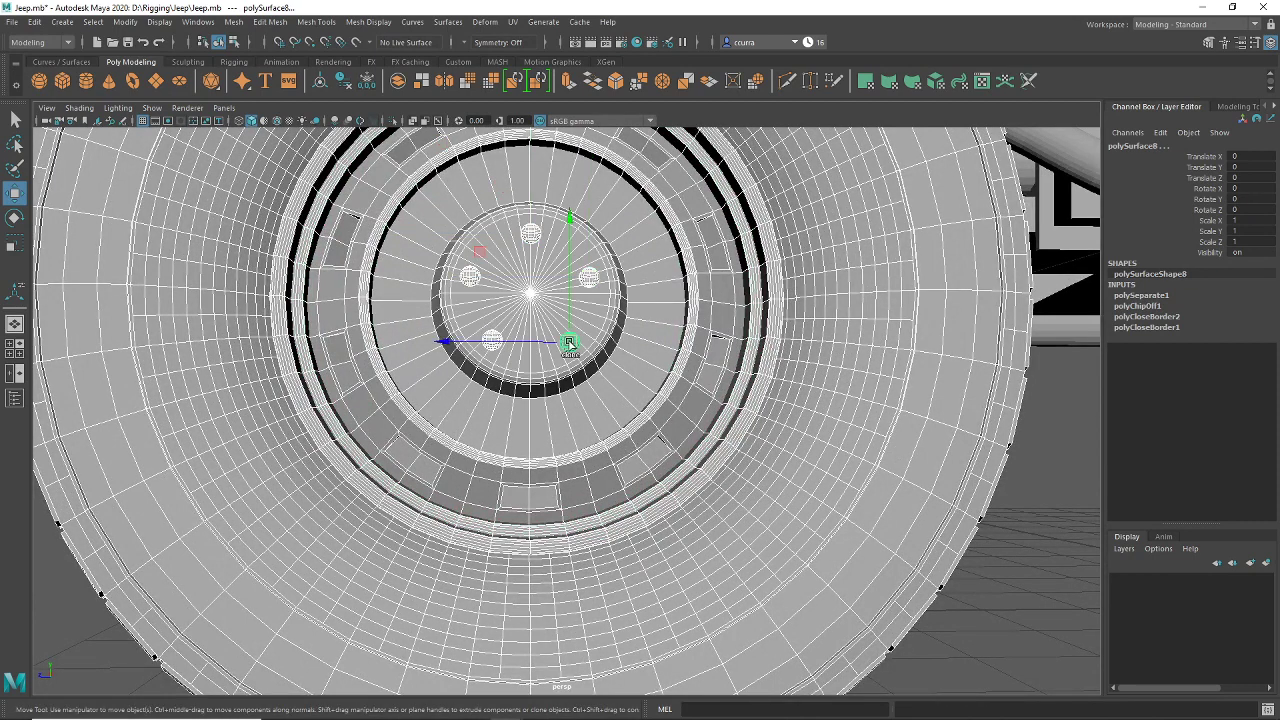
scroll(627, 449, "down", 4)
left_click_drag(620, 437, 646, 433, "alt")
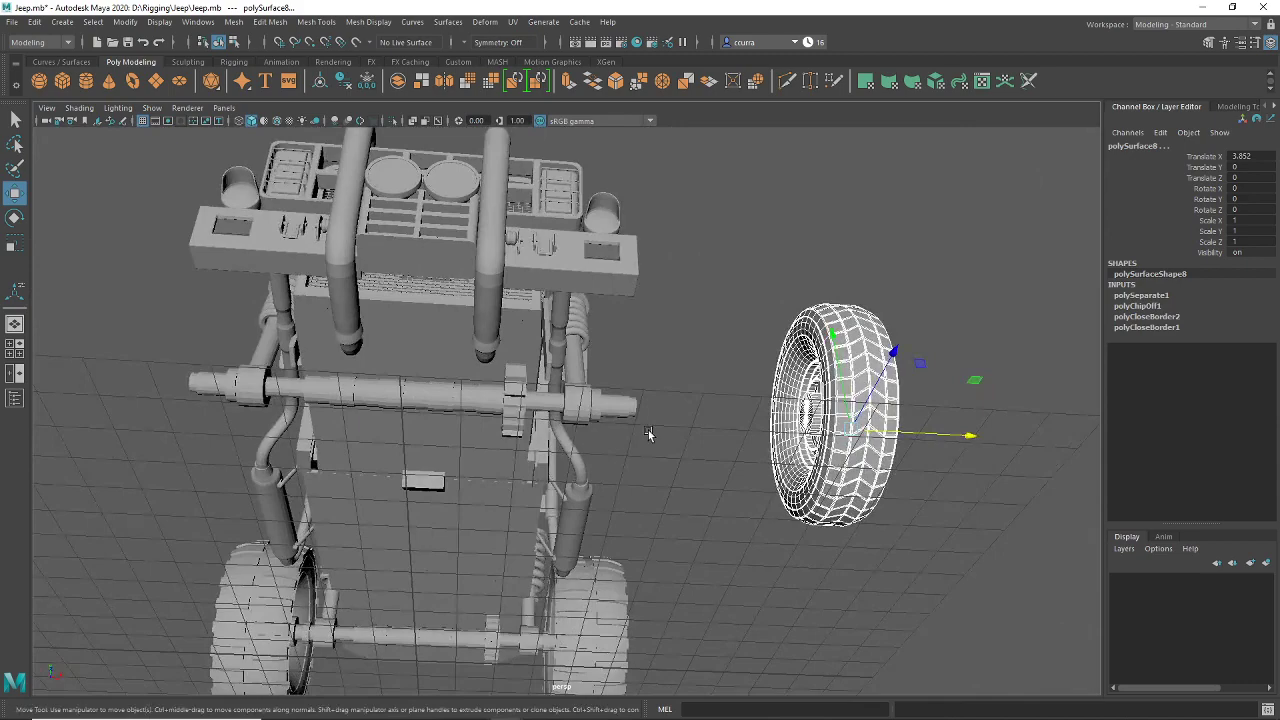
Step: Undo the front wheel's outward move and combine all of its selected parts into a single mesh
key("ctrl+z")
left_click_drag(778, 555, 640, 590, "alt")
left_click(235, 21)
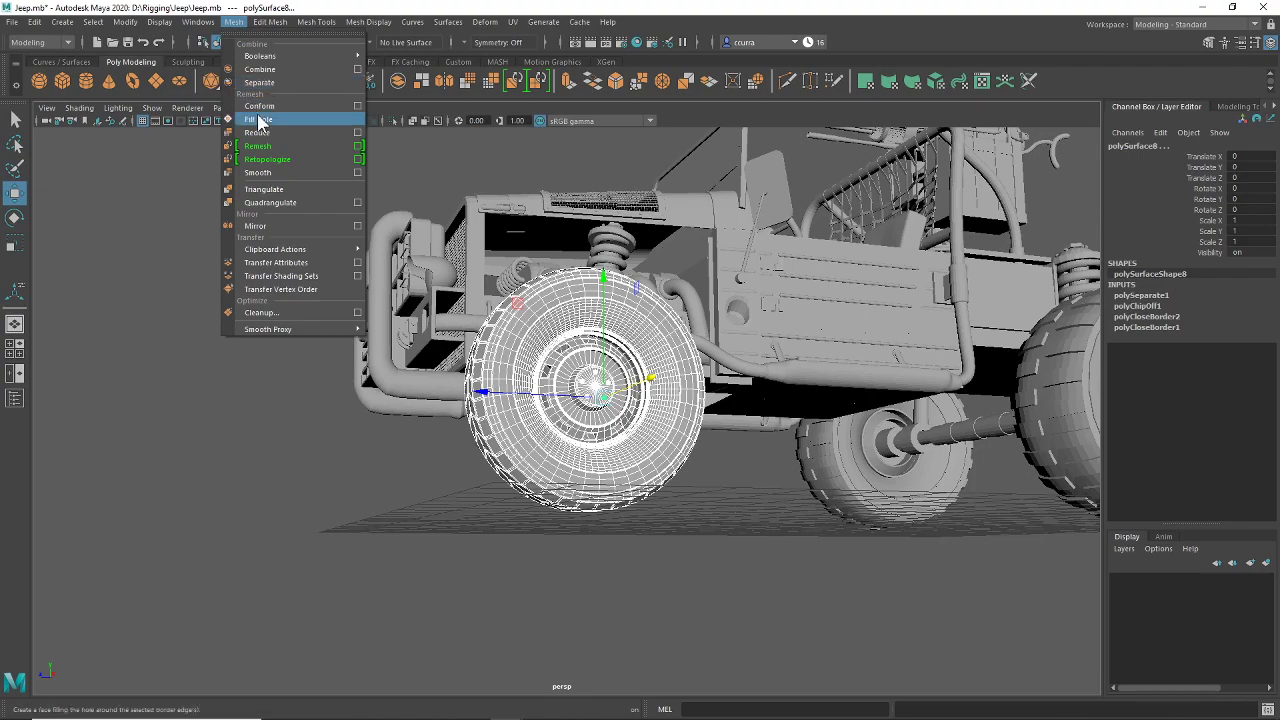
left_click(286, 74)
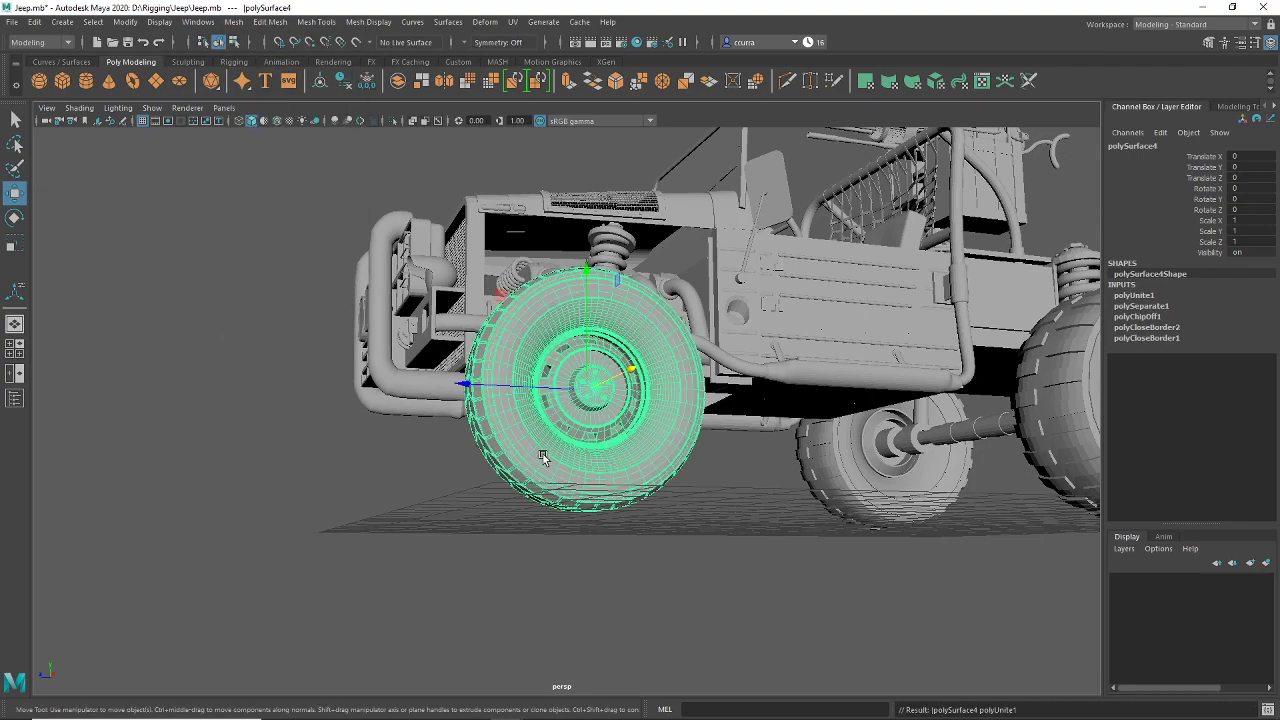
Step: In the side view, move the combined wheel to Translate Z -0.102 to bring its hub centre onto the axle centre
left_click_drag(543, 454, 585, 498, "alt")
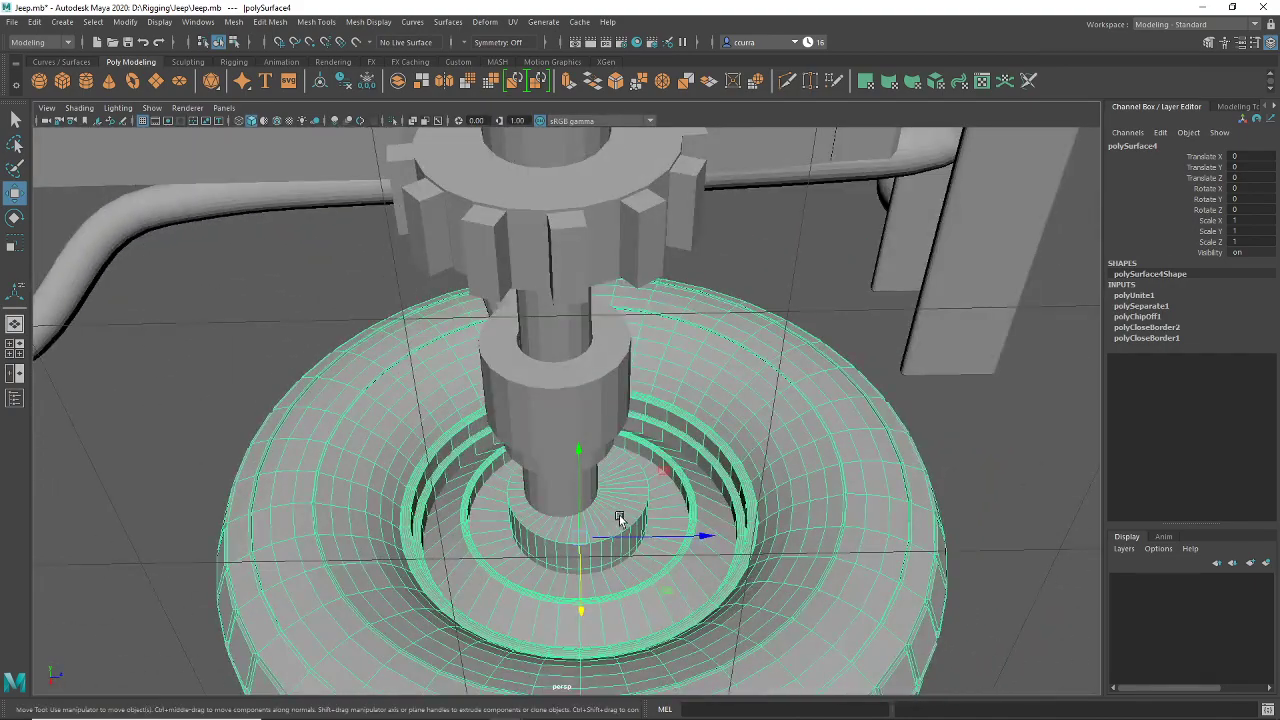
scroll(697, 590, "up", 5)
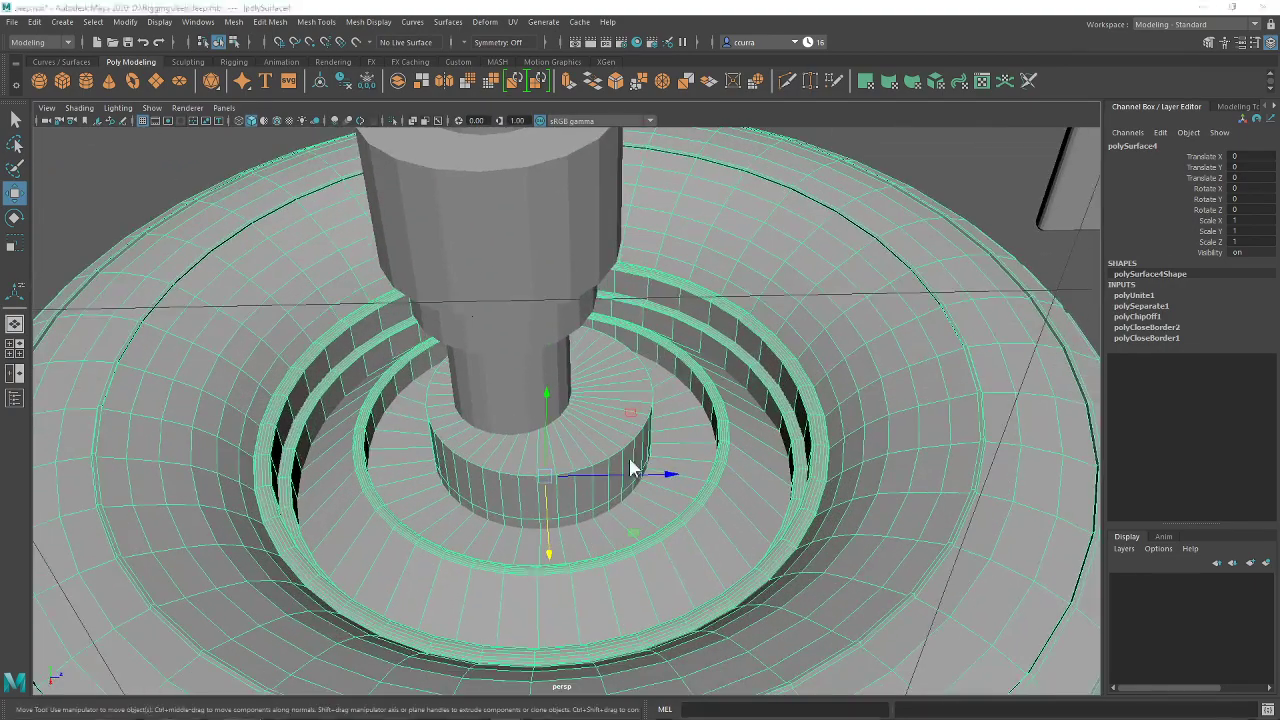
key("space")
key("space")
scroll(620, 602, "up", 6)
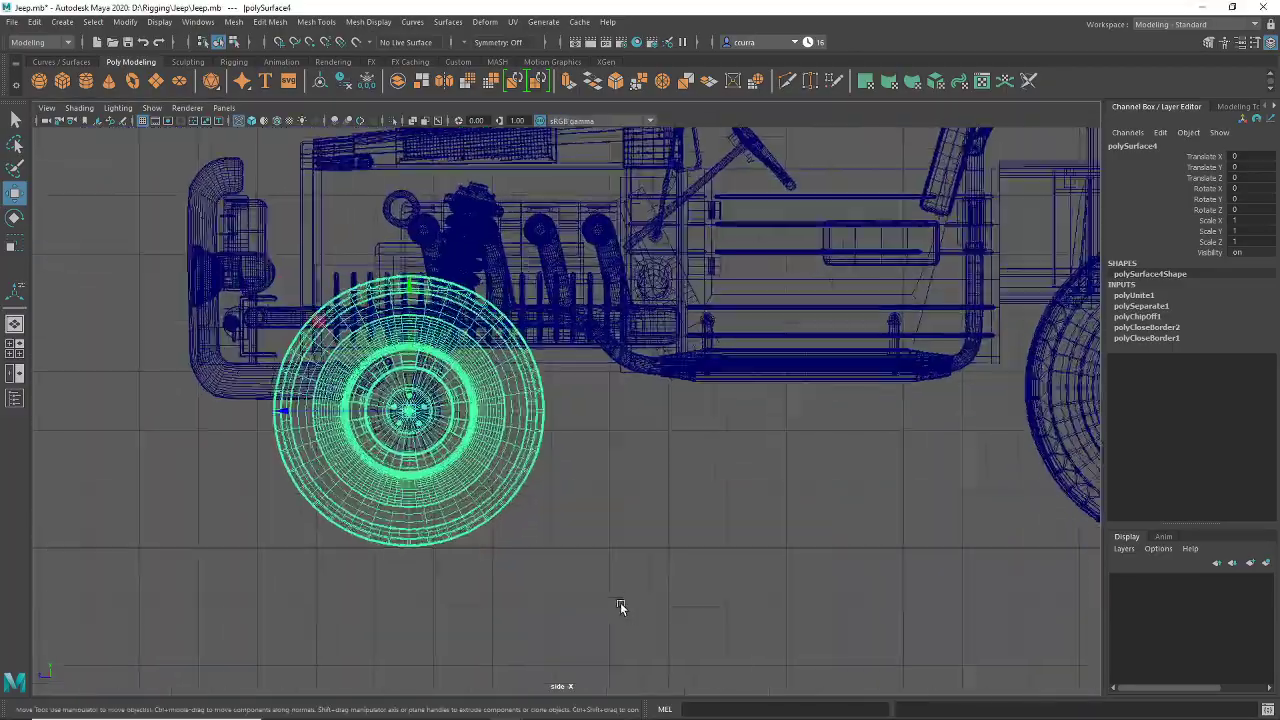
middle_click_drag(328, 570, 457, 549, "alt")
scroll(619, 539, "up", 6)
scroll(618, 530, "up", 6)
scroll(505, 505, "up", 5)
middle_click_drag(505, 505, 448, 557, "alt")
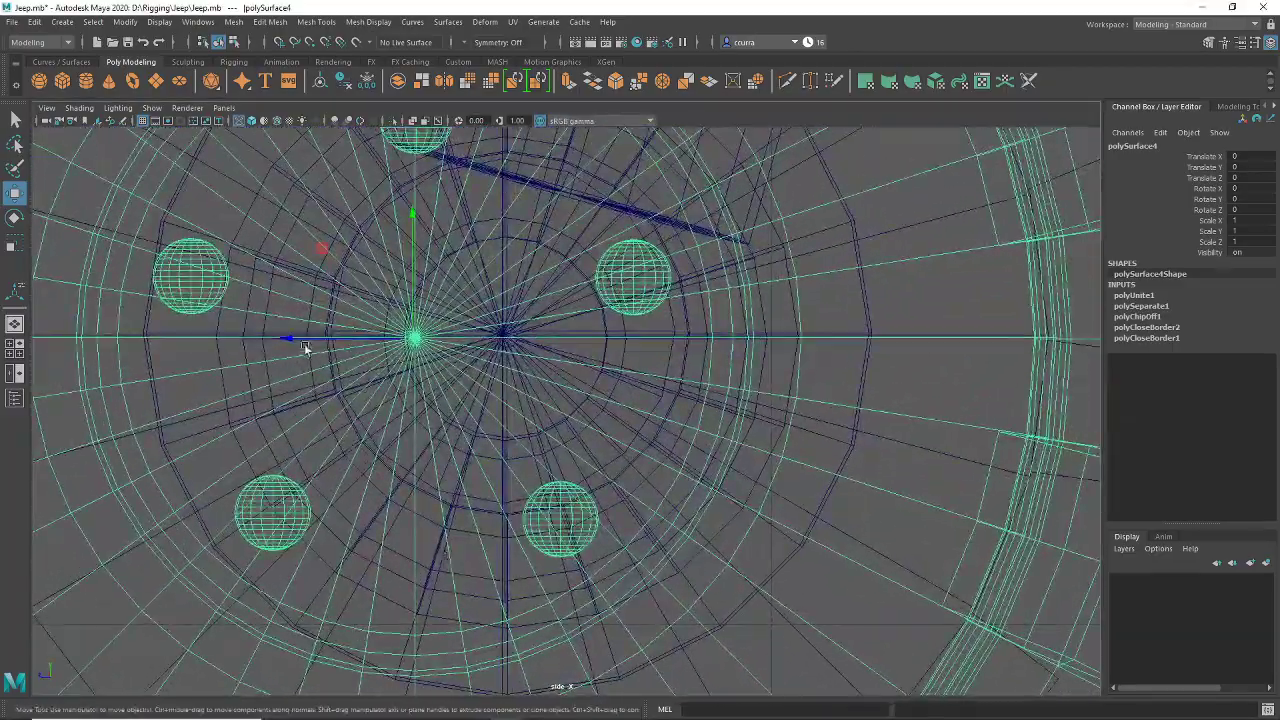
left_click_drag(290, 338, 377, 340)
scroll(488, 379, "up", 6)
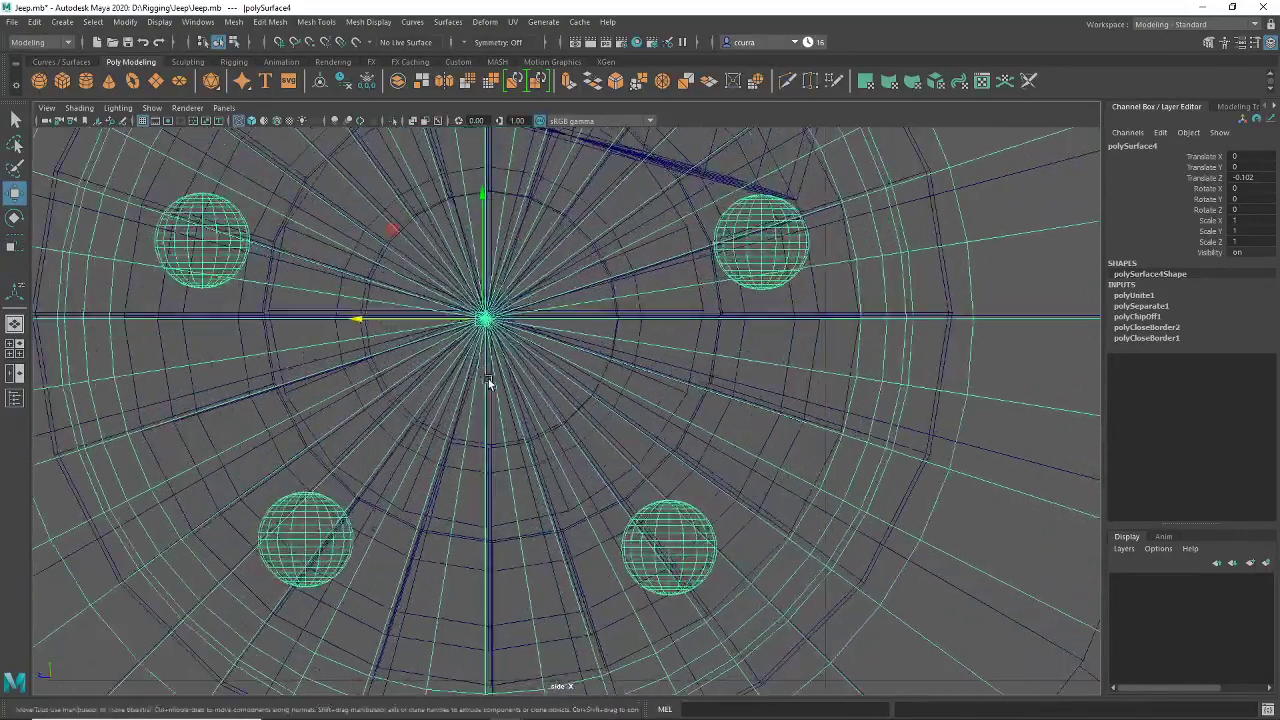
Step: Try shifting the wheel along the Z axis away from the axle centre to Translate Z 0.049
middle_click_drag(500, 470, 592, 642, "alt")
scroll(550, 557, "up", 2)
scroll(543, 549, "up", 2)
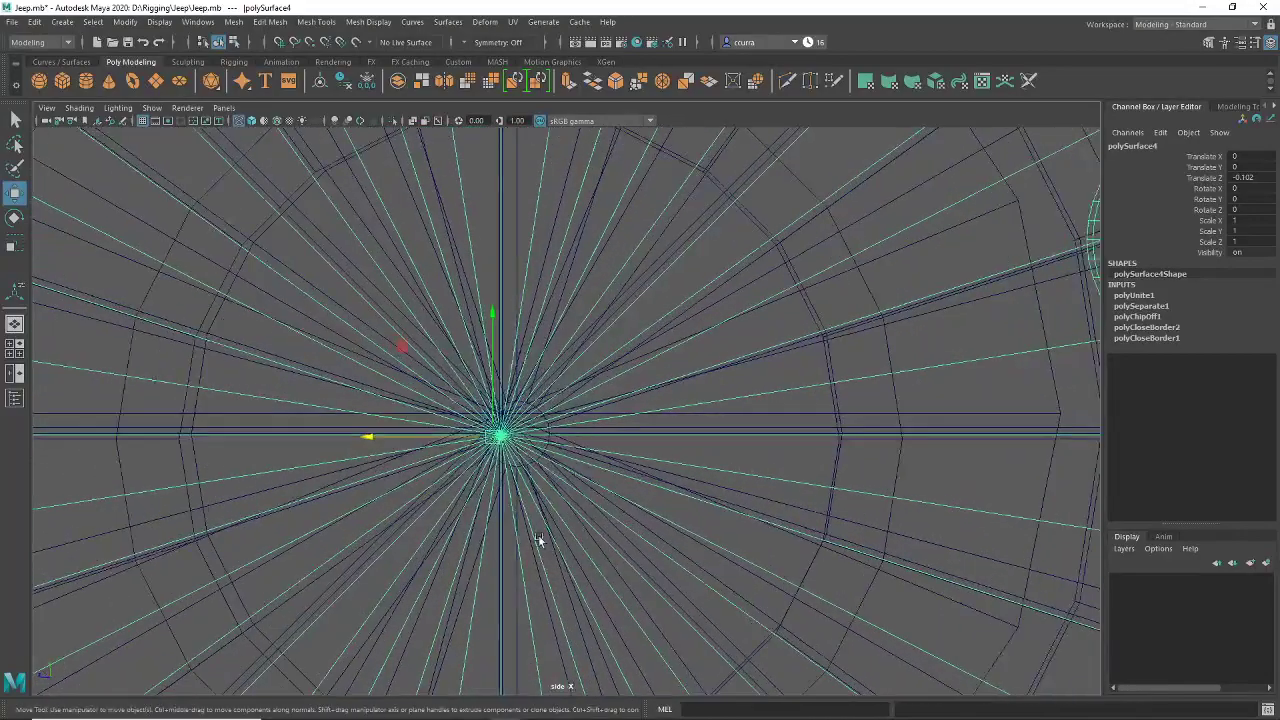
left_click_drag(424, 436, 5, 385)
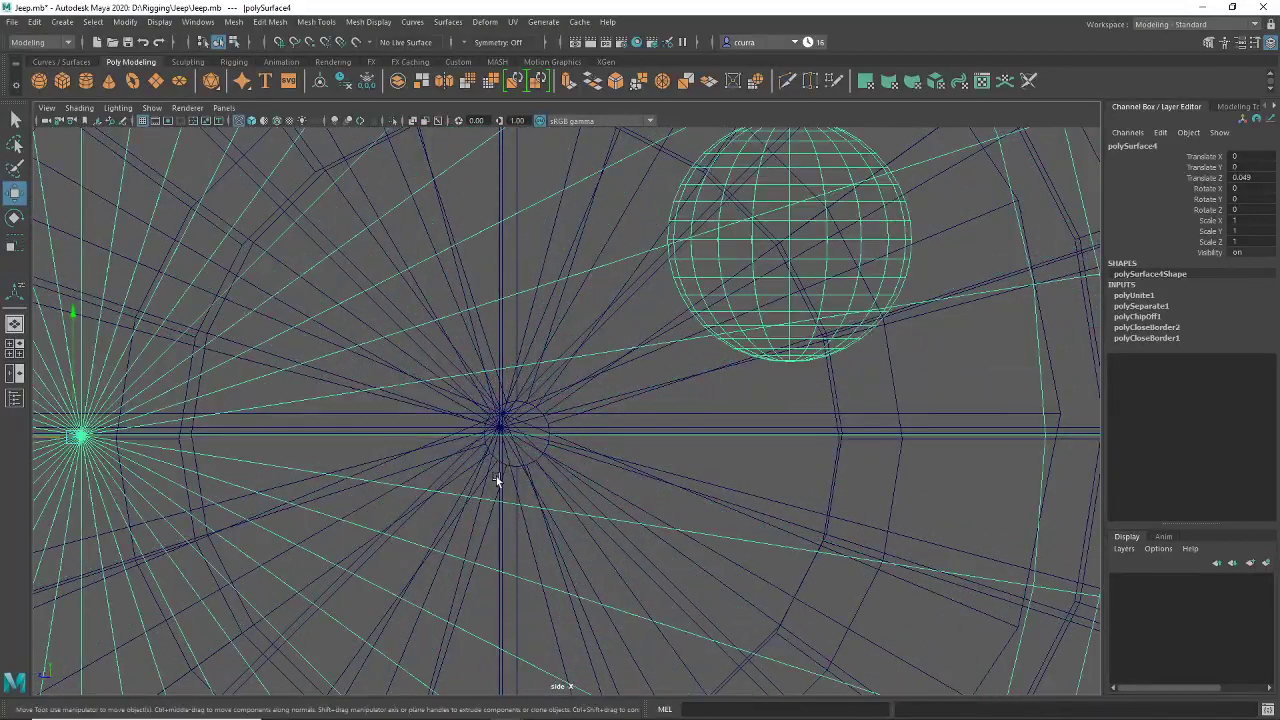
Step: Align the wheel's hub precisely with the axle centre in the side view, at Translate Z -0.108 and Translate Y 0.001
scroll(488, 472, "down", 15)
scroll(490, 471, "up", 9)
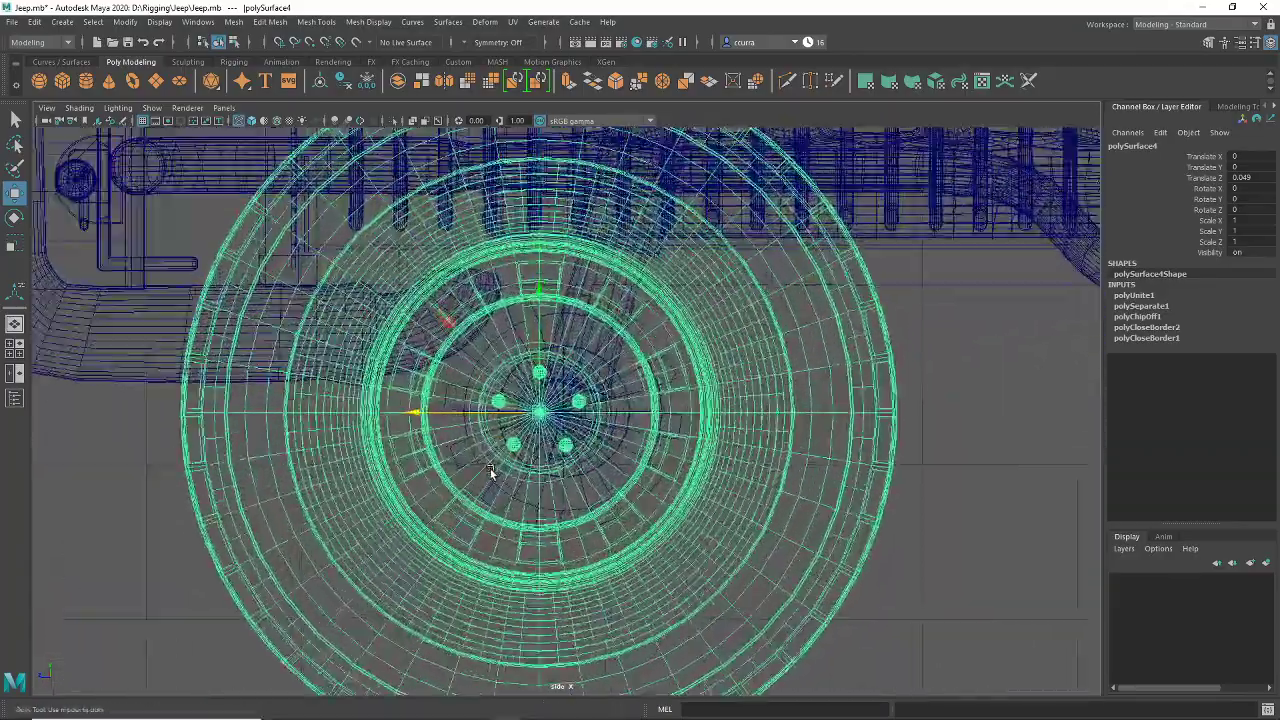
scroll(493, 467, "up", 6)
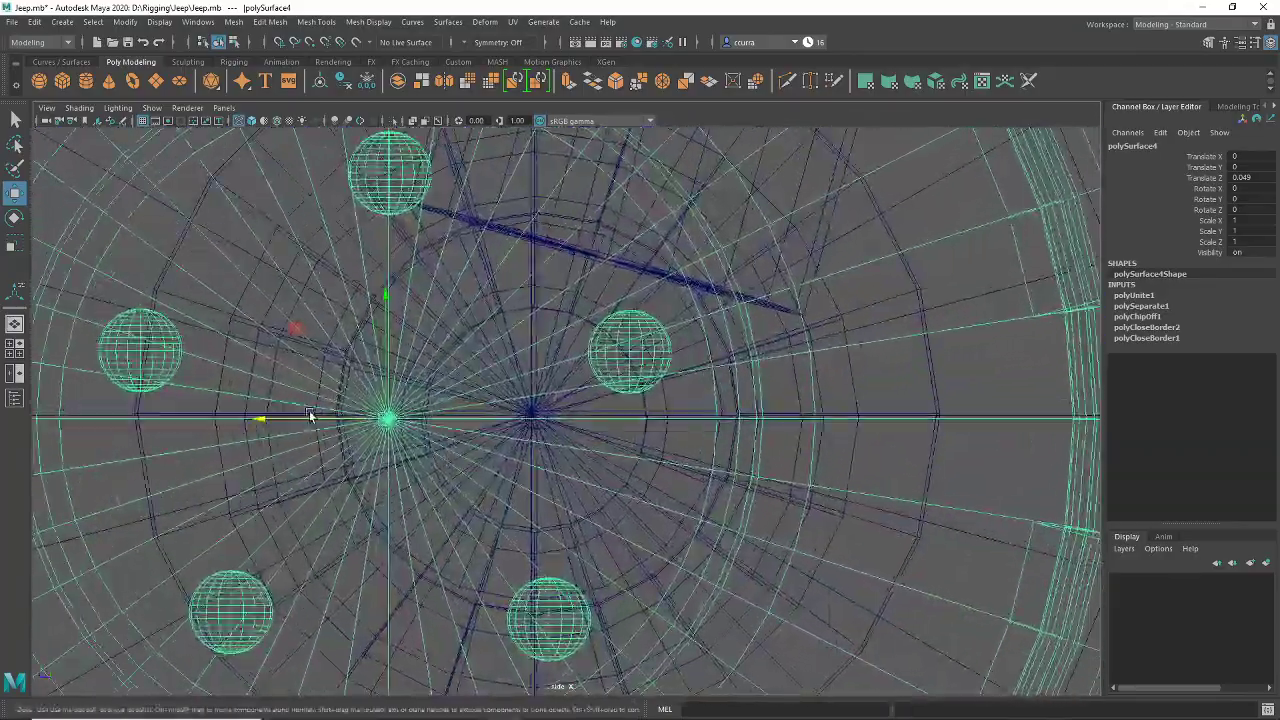
middle_click_drag(356, 424, 407, 424, "alt")
left_click_drag(407, 424, 500, 425)
scroll(500, 465, "up", 6)
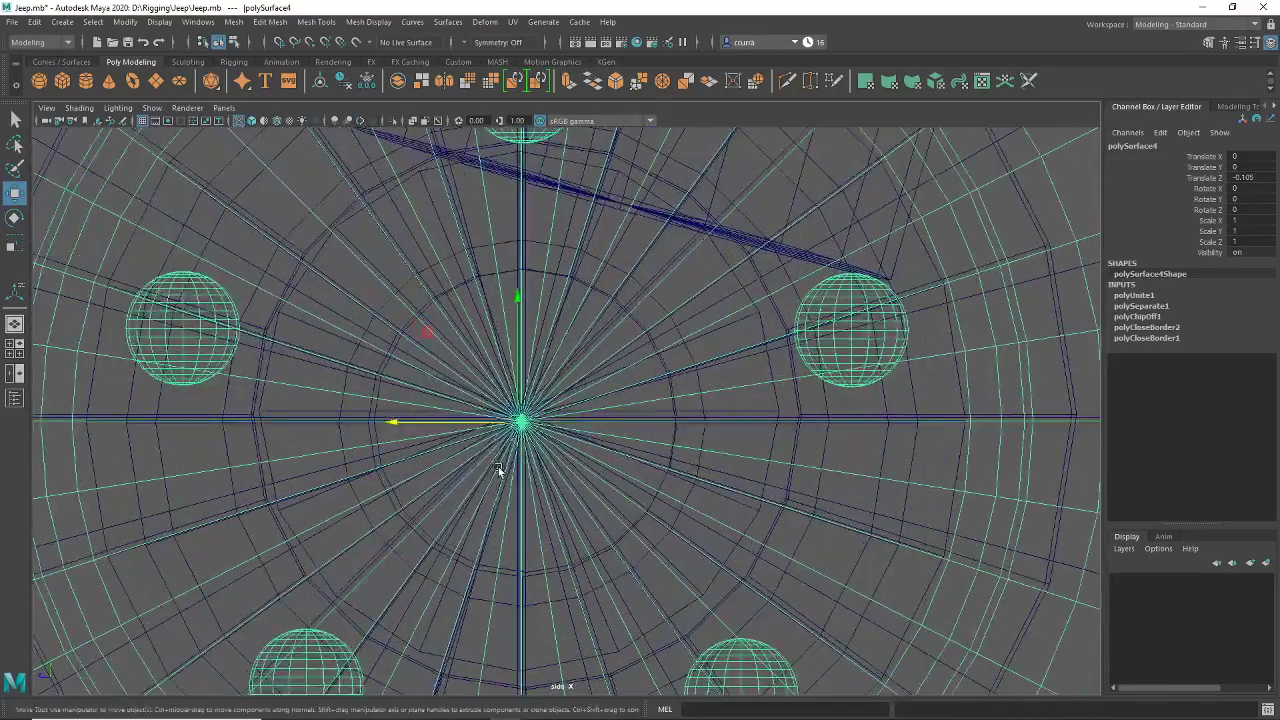
scroll(499, 462, "up", 3)
middle_click_drag(516, 466, 659, 445, "alt")
scroll(603, 471, "up", 3)
left_click_drag(499, 511, 824, 476)
left_click_drag(703, 473, 530, 474)
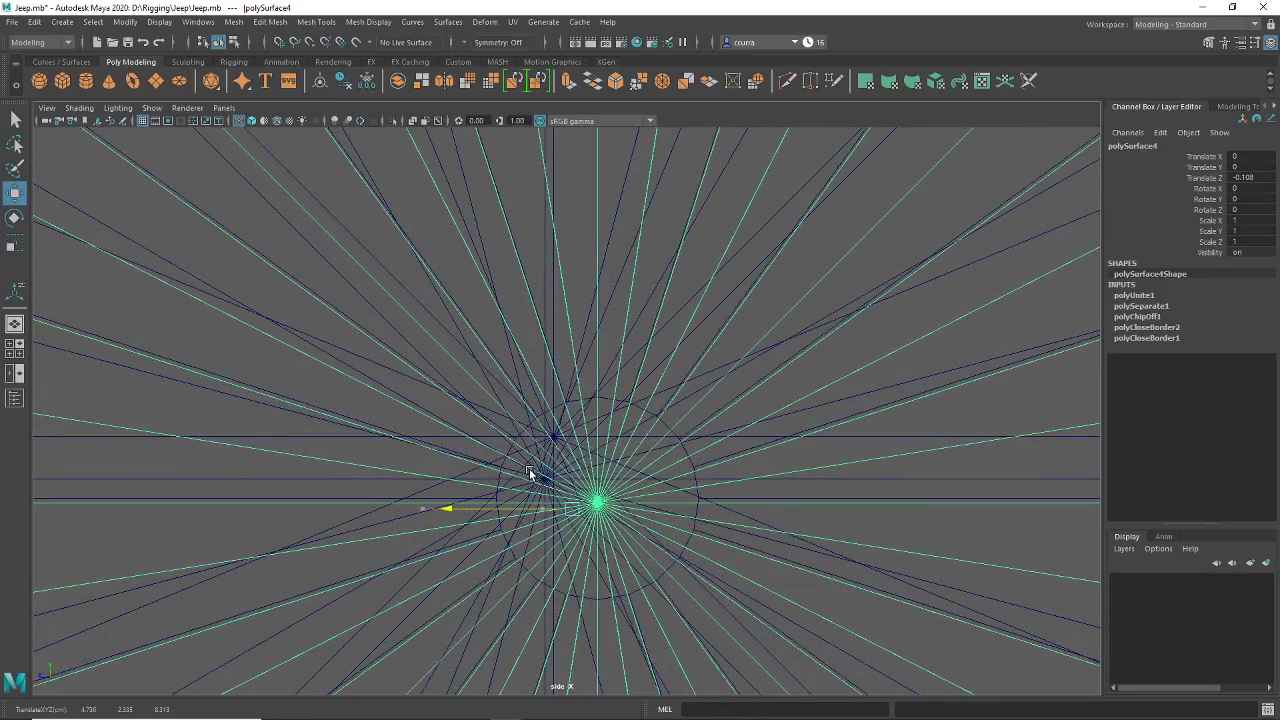
left_click_drag(573, 404, 573, 400)
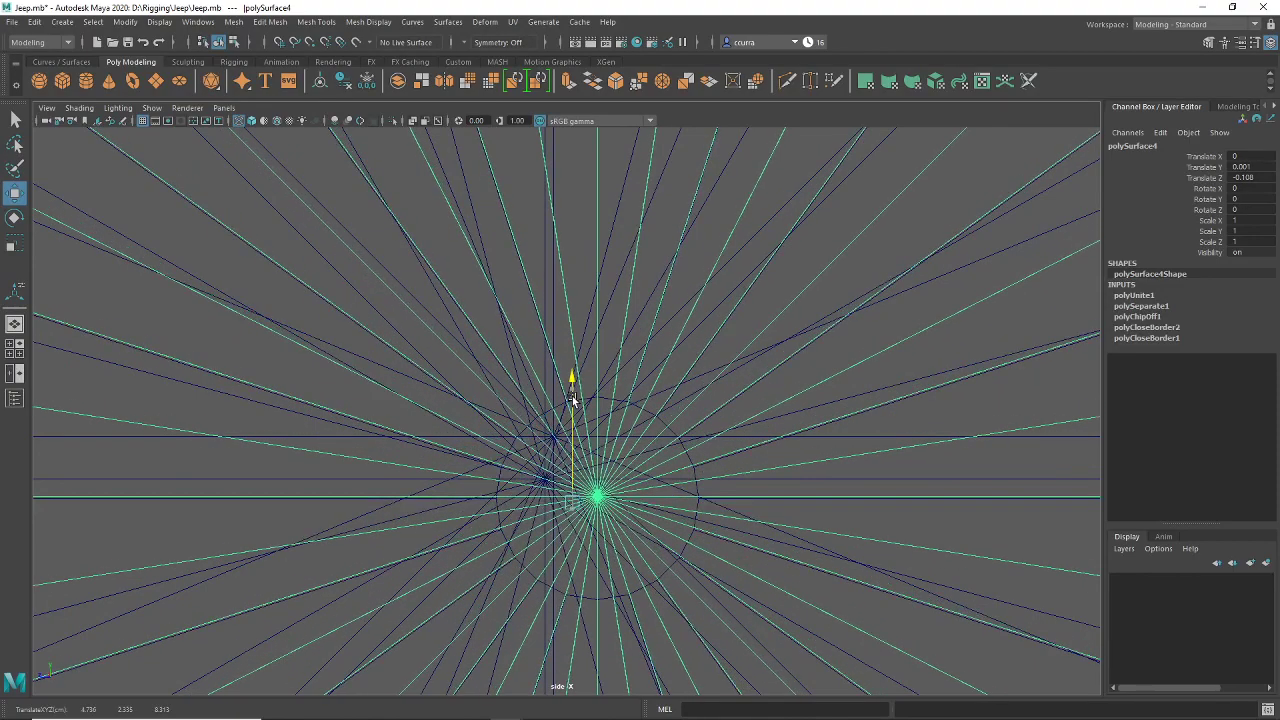
Step: In the perspective view, duplicate the aligned wheel and move the copy to the bare end of the front axle at Translate X -10.022
scroll(573, 400, "down", 10)
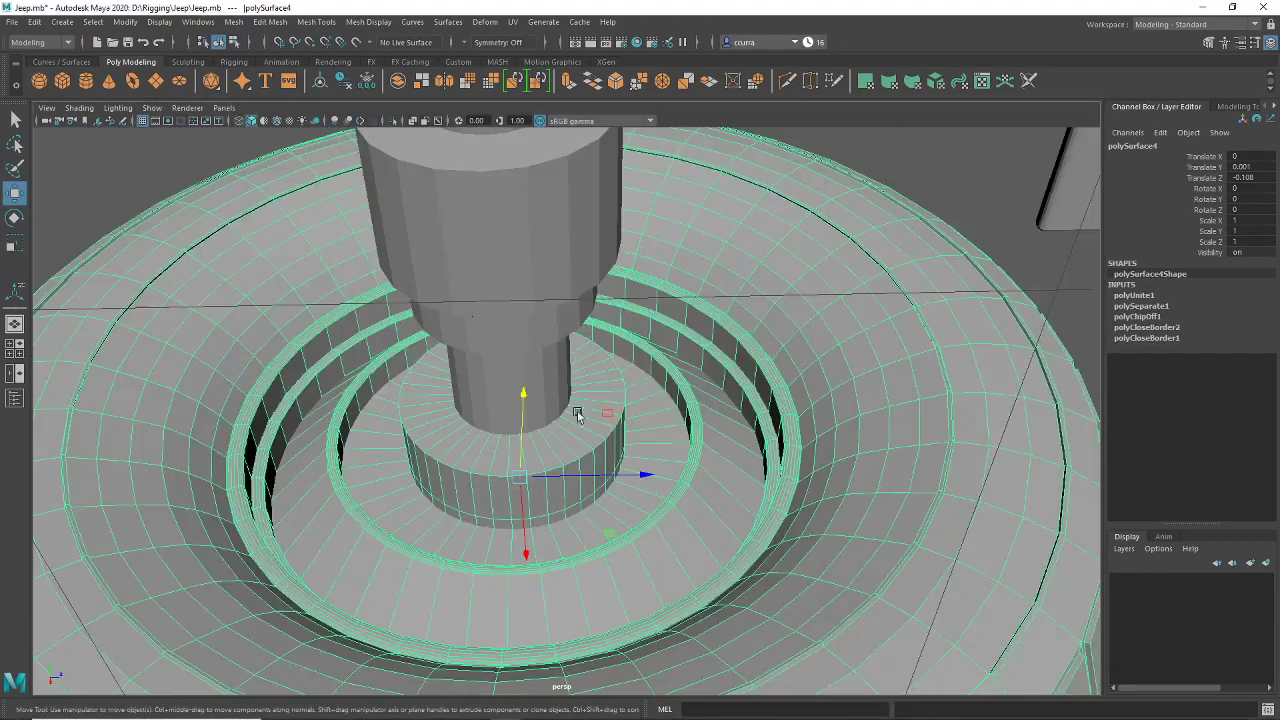
mouse_move(580, 409)
left_mouse_down("alt")
mouse_move(560, 480)
mouse_move(521, 479)
left_mouse_up("alt")
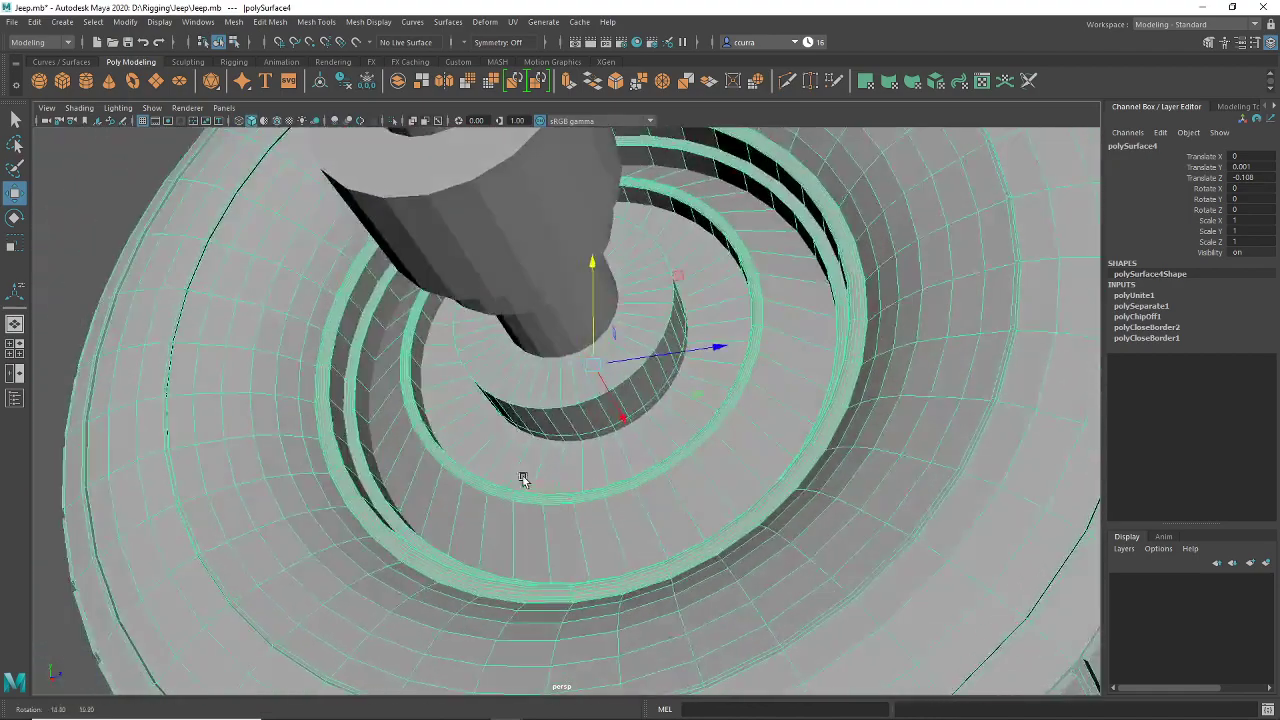
scroll(550, 478, "down", 8)
left_click_drag(700, 440, 590, 574, "alt")
scroll(459, 497, "down", 4)
left_click_drag(565, 490, 630, 455, "alt")
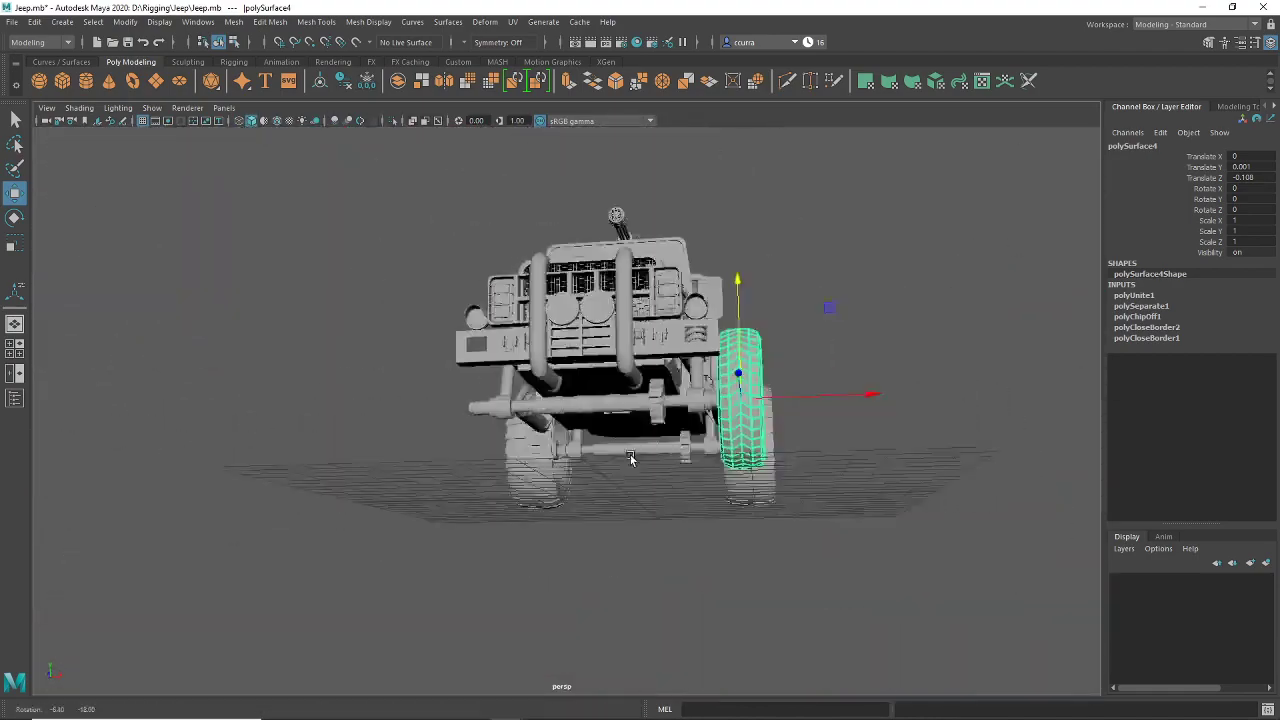
scroll(635, 462, "up", 8)
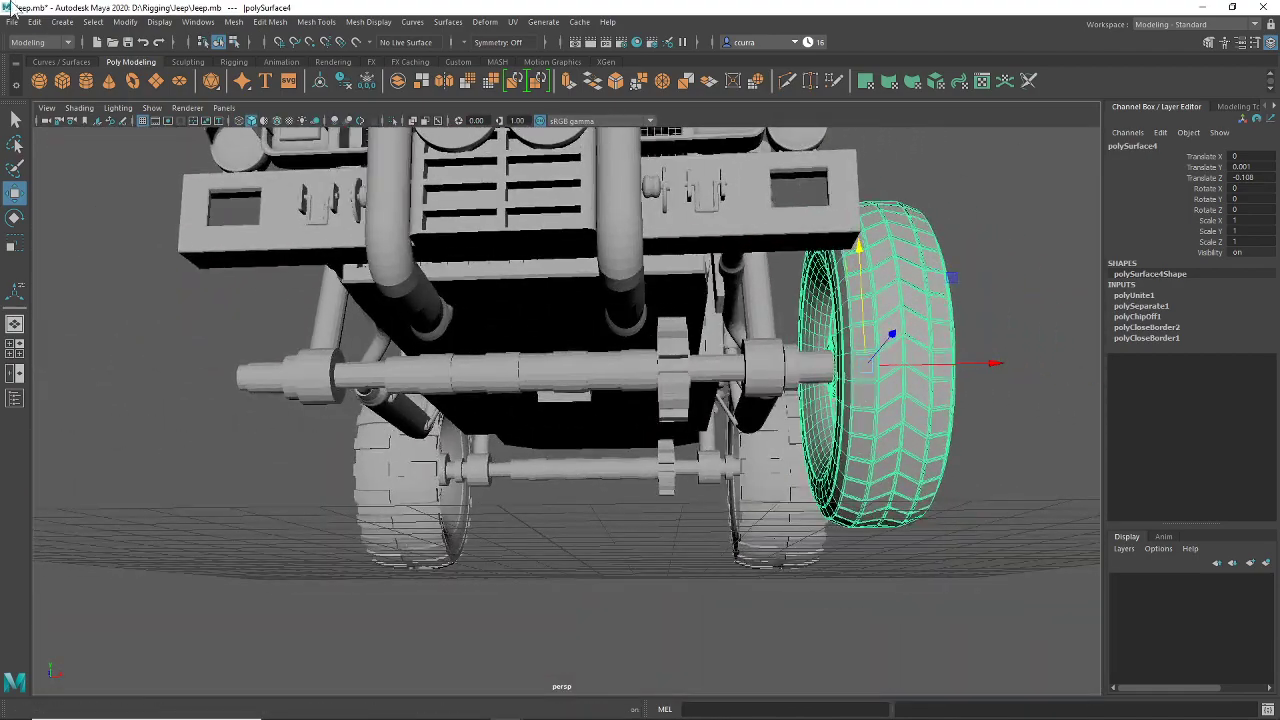
left_click(35, 22)
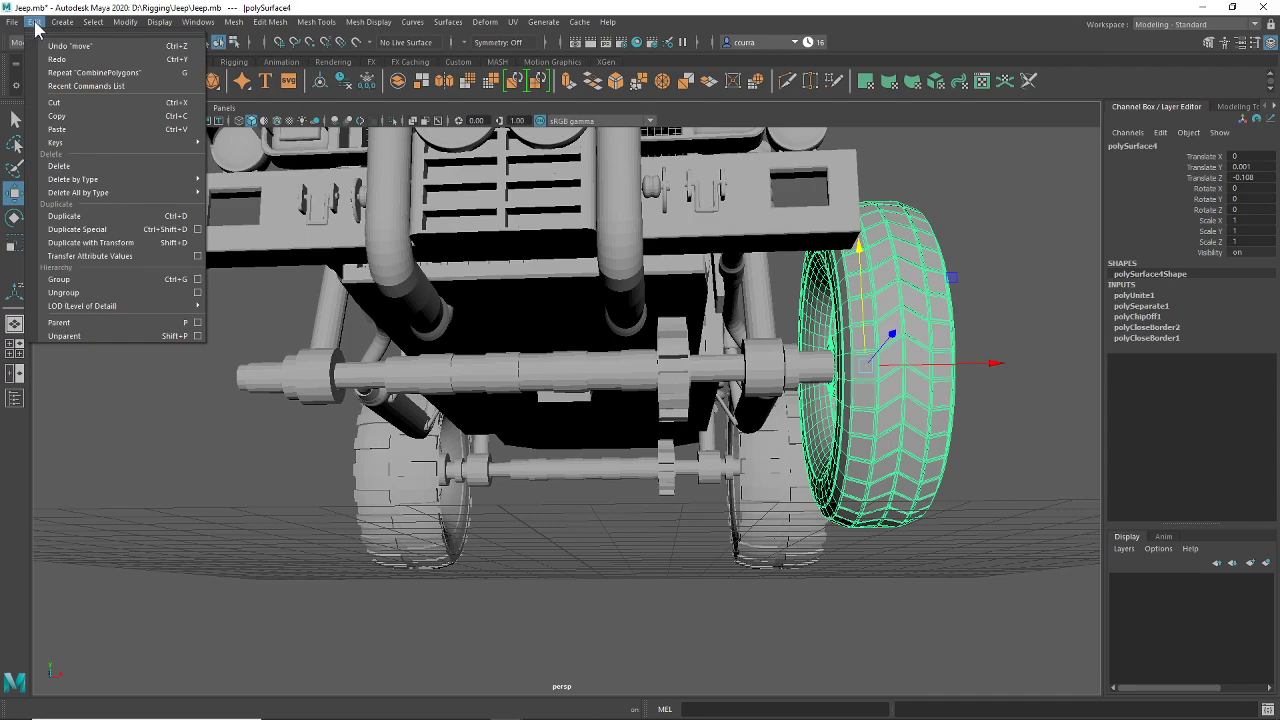
left_click(66, 216)
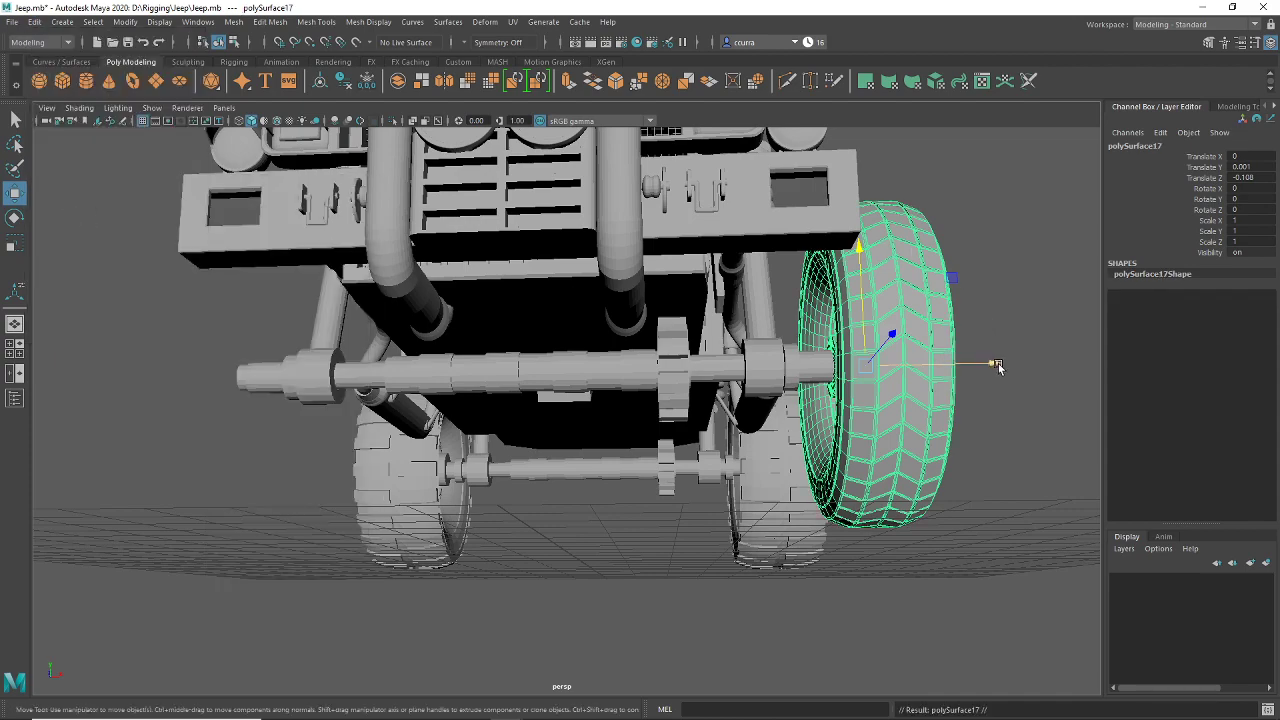
left_click_drag(998, 368, 372, 361)
Step: Select the original front wheel and examine in wireframe and top view how far the axle reaches into it compared with the copy
left_click_drag(575, 352, 462, 349, "alt")
left_click_drag(530, 356, 347, 378, "alt")
left_click(659, 412)
left_click_drag(665, 415, 557, 414, "alt")
key("4")
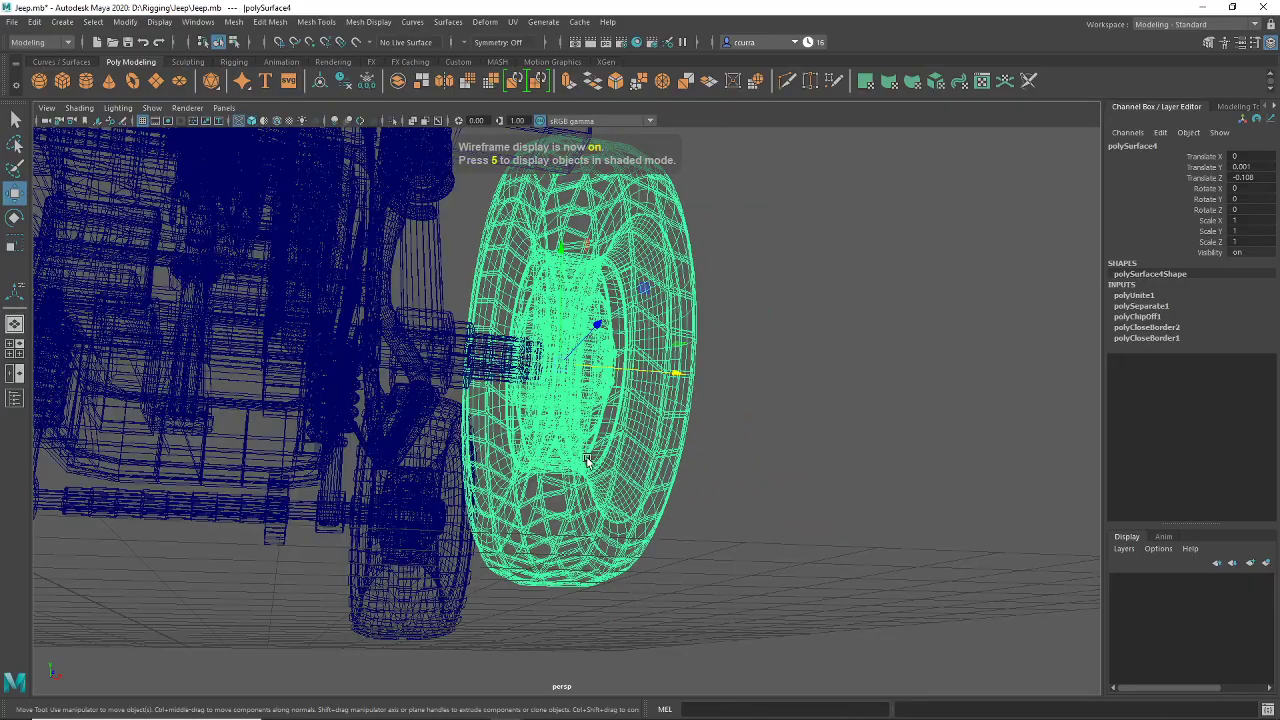
left_click_drag(588, 460, 593, 399, "alt")
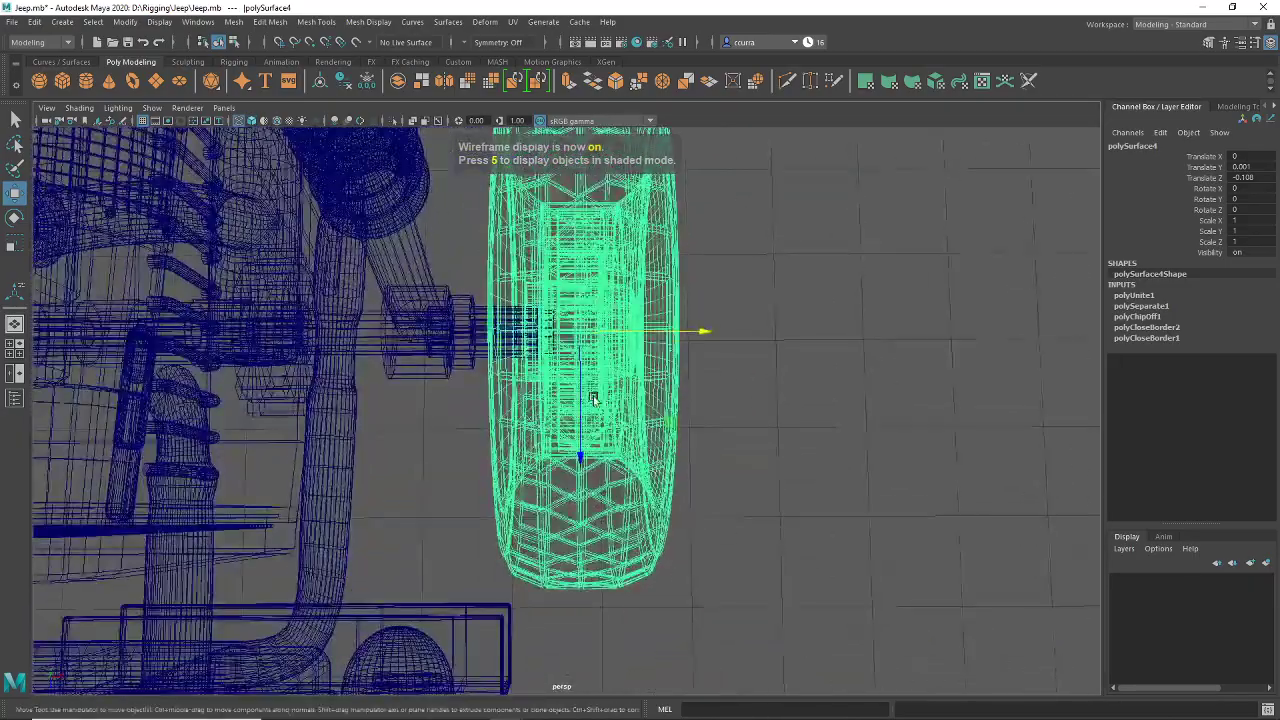
key("space")
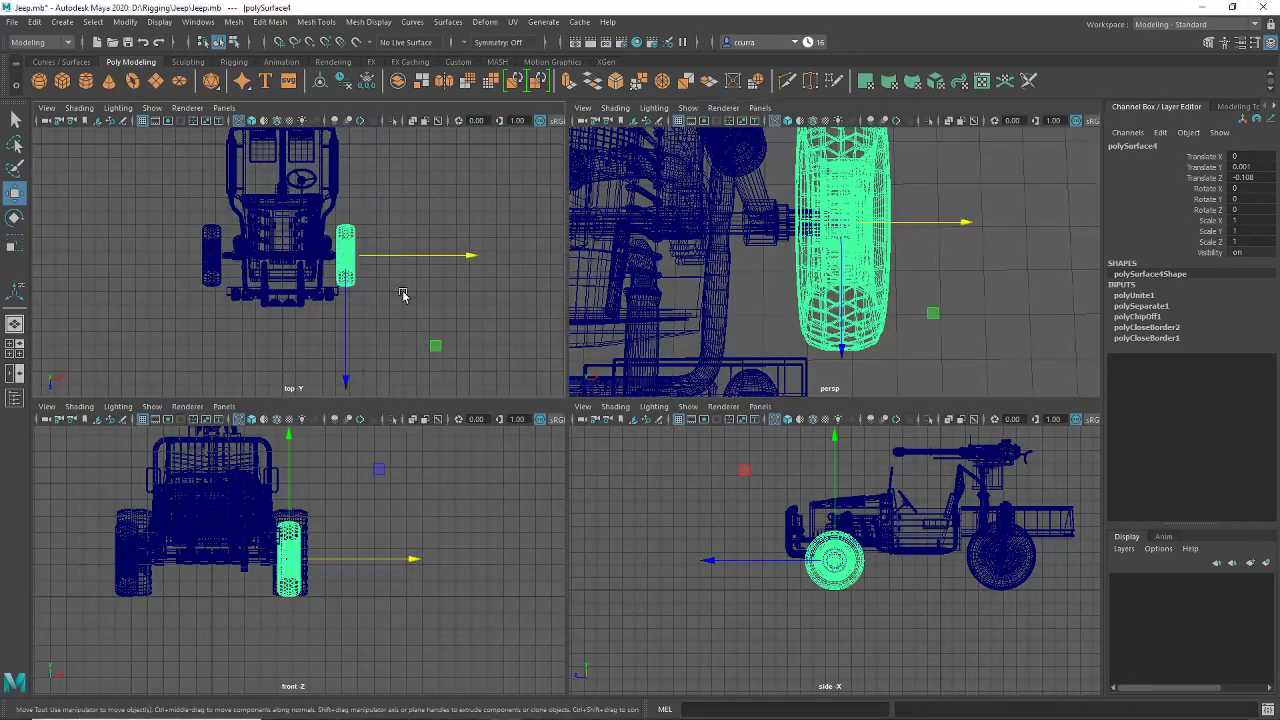
key("space")
middle_click_drag(531, 246, 468, 448, "alt")
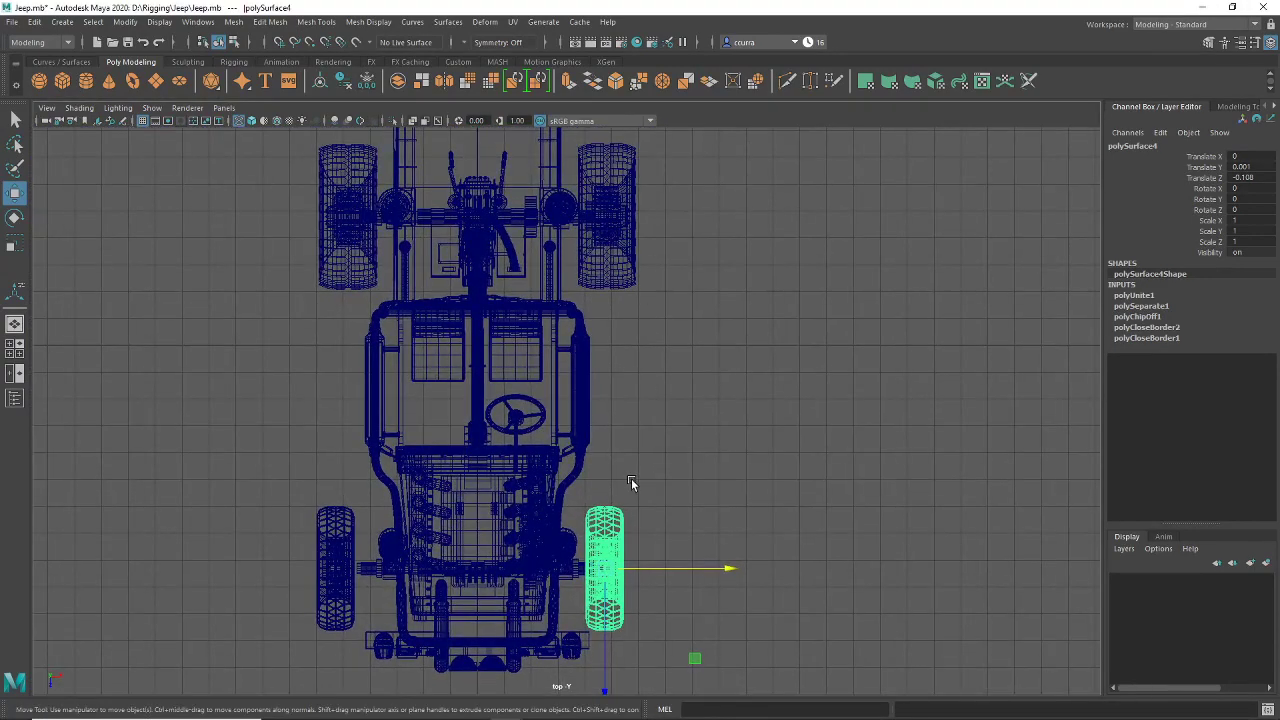
middle_click_drag(632, 480, 900, 380, "alt")
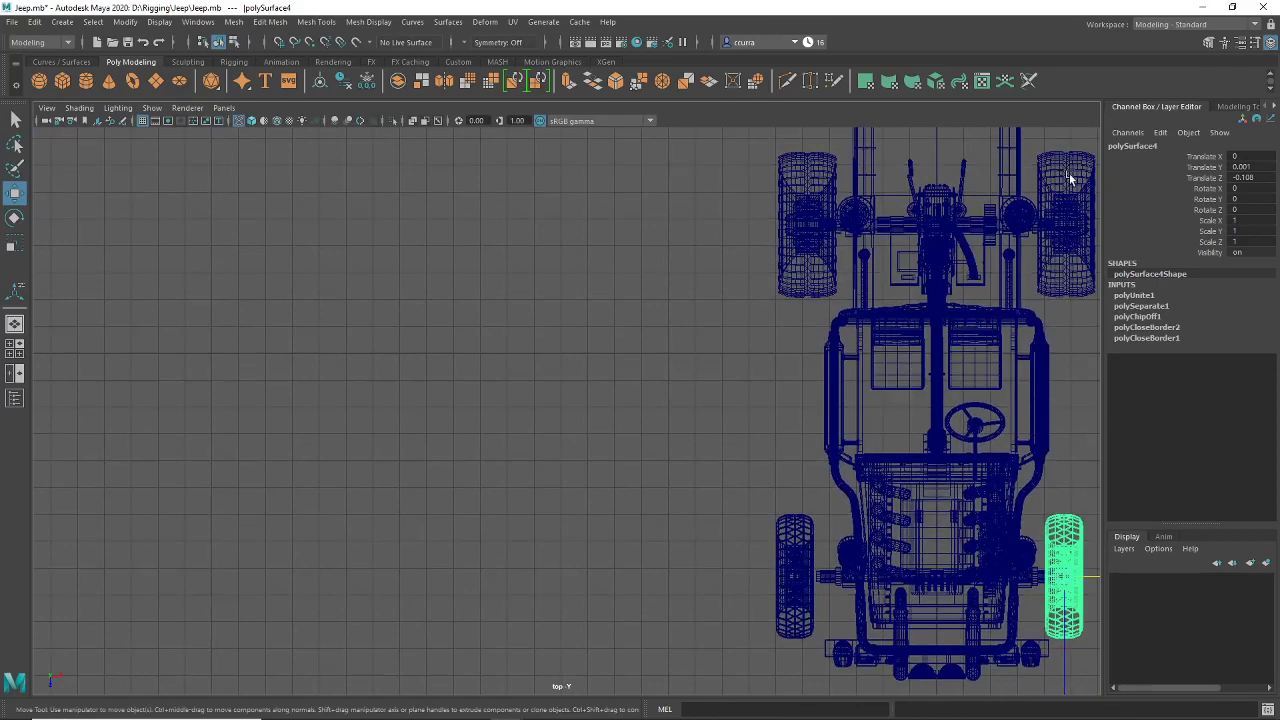
middle_click_drag(957, 339, 962, 341, "alt")
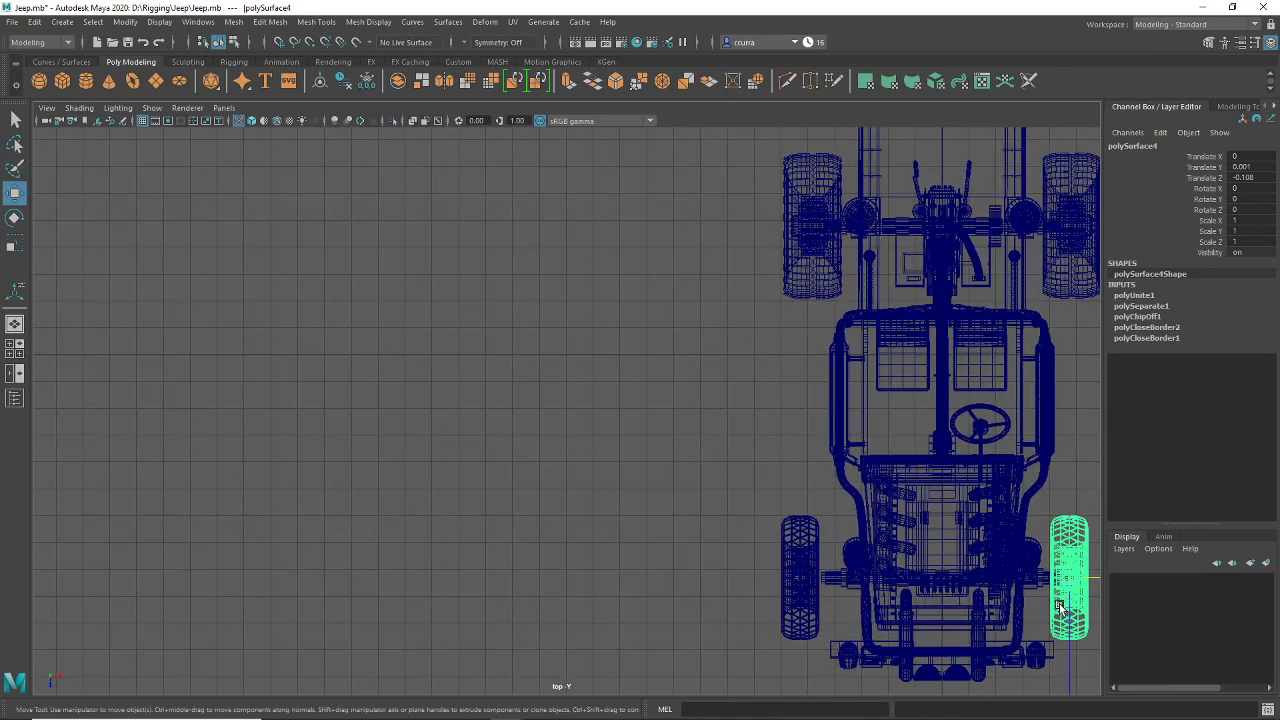
Step: Select the duplicated wheel in the top view and set its Rotate Y to 180 so its outer face points outward
left_click(790, 596)
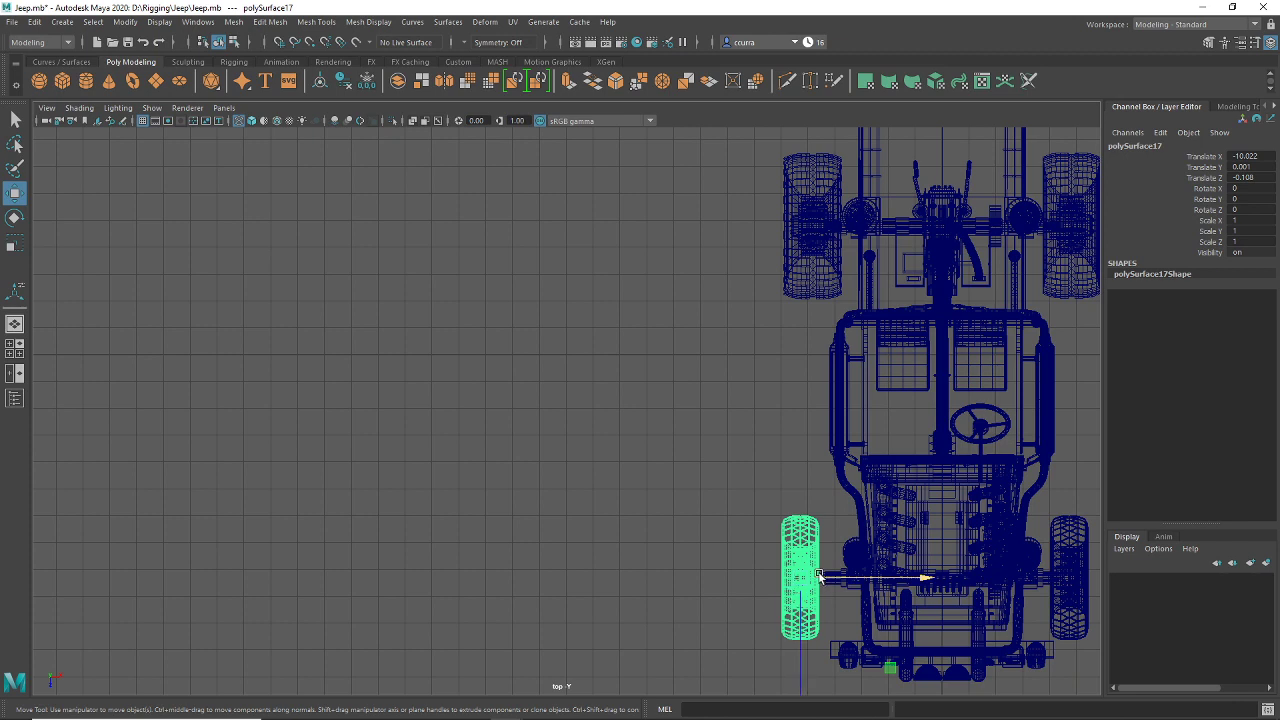
key("e")
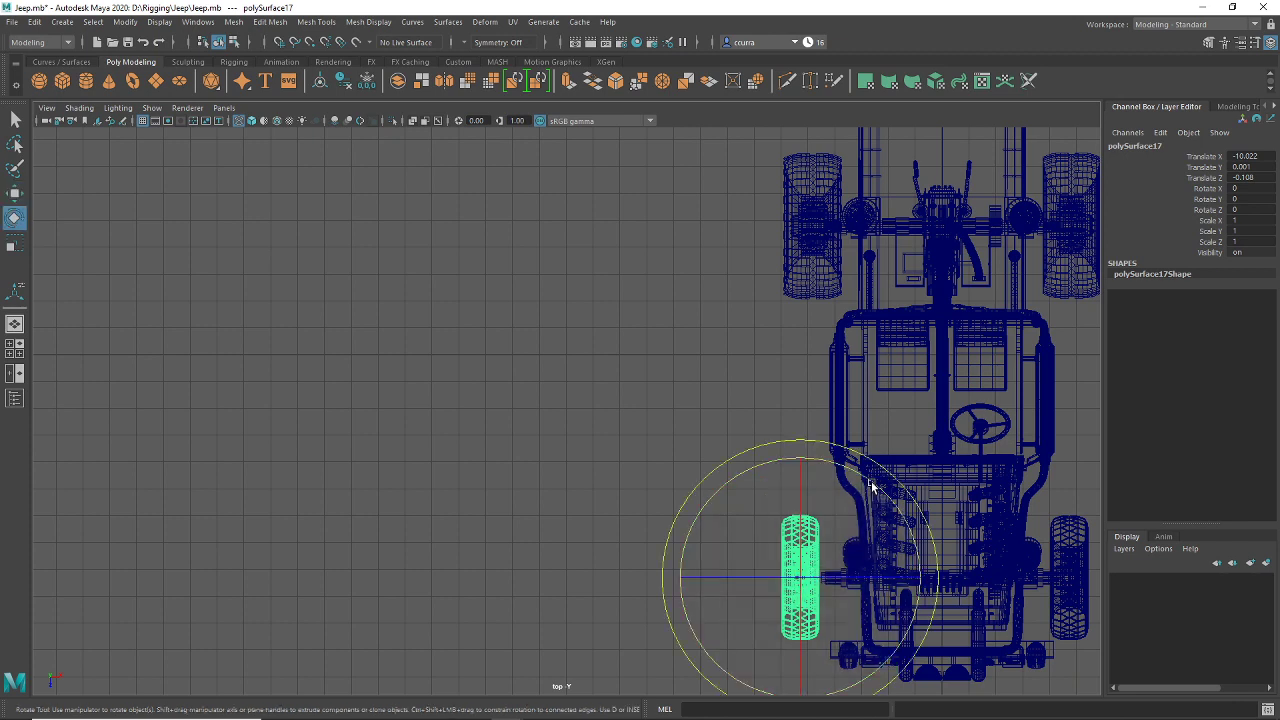
left_click_drag(876, 490, 1278, 202)
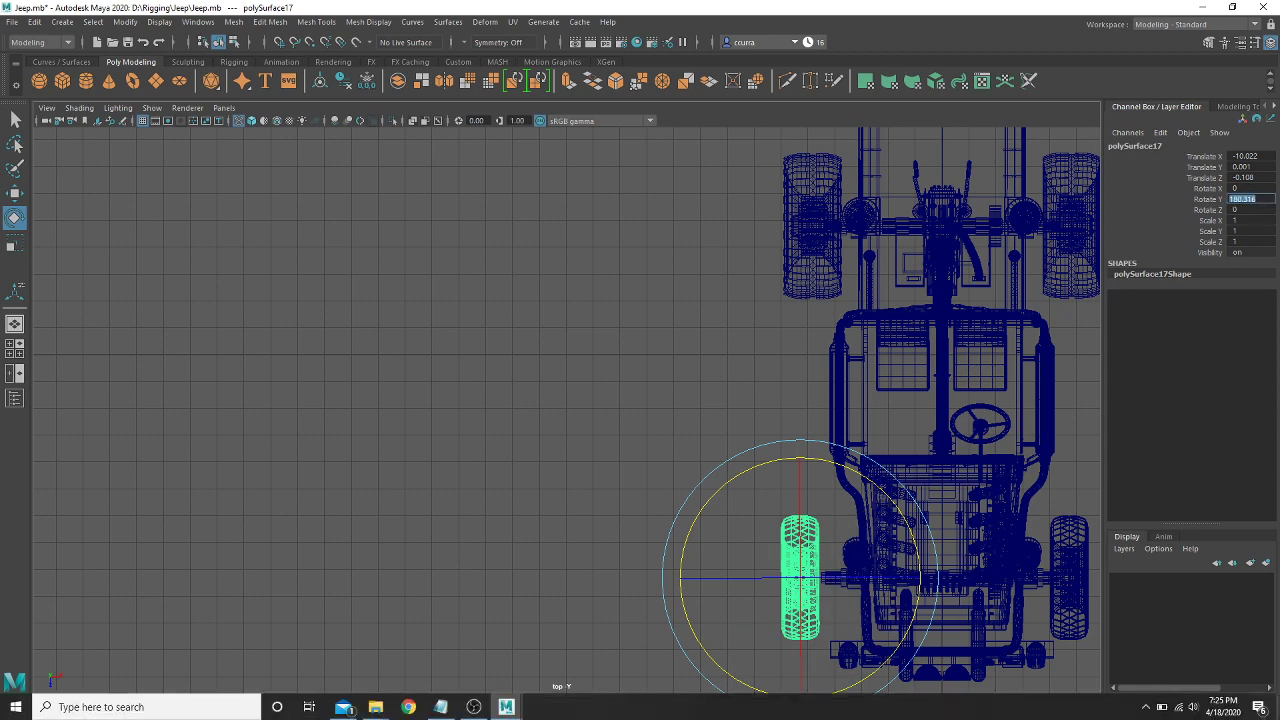
left_click(1250, 188)
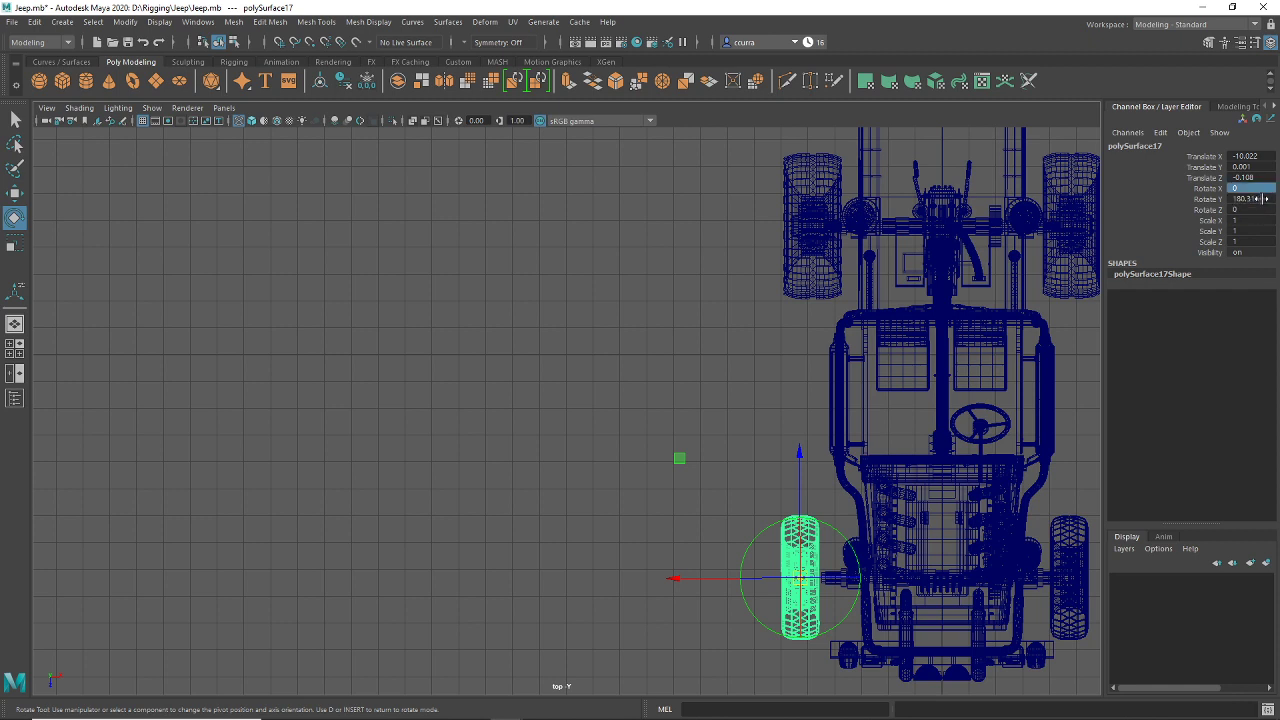
key("d")
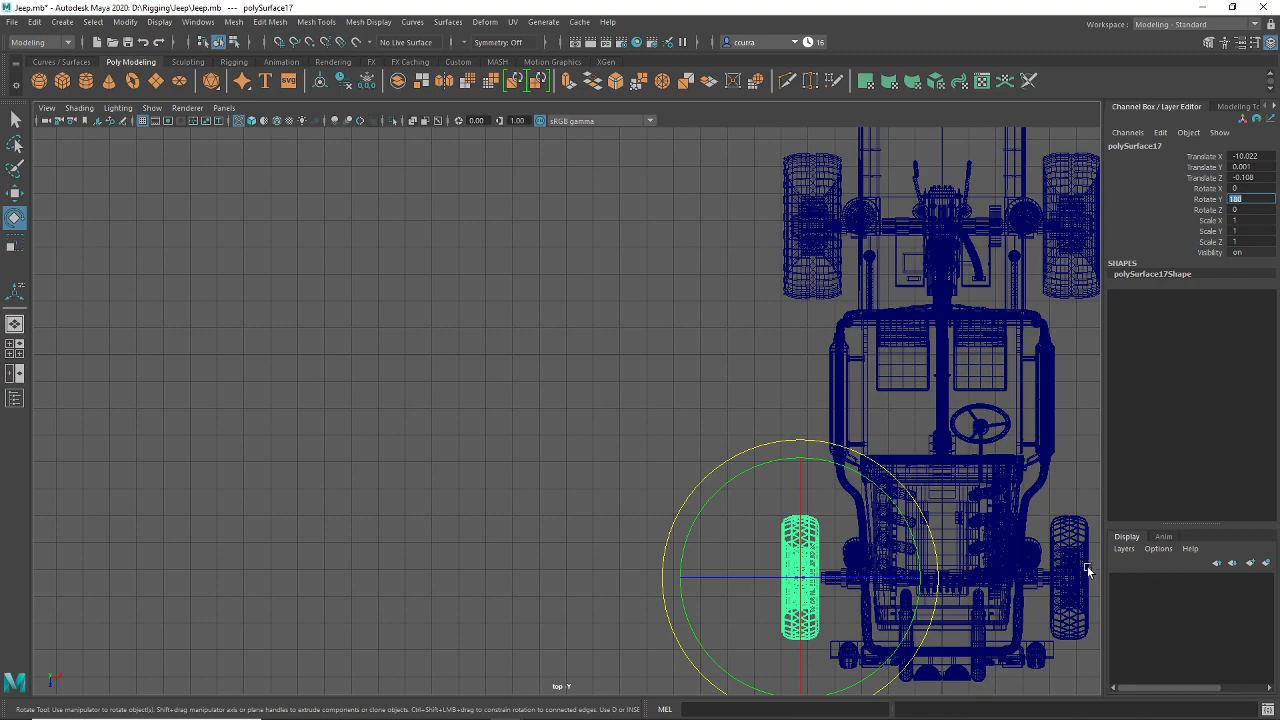
Step: Move the duplicated wheel inward along the front axle to Translate X -9.625
middle_click_drag(1087, 570, 333, 577, "alt")
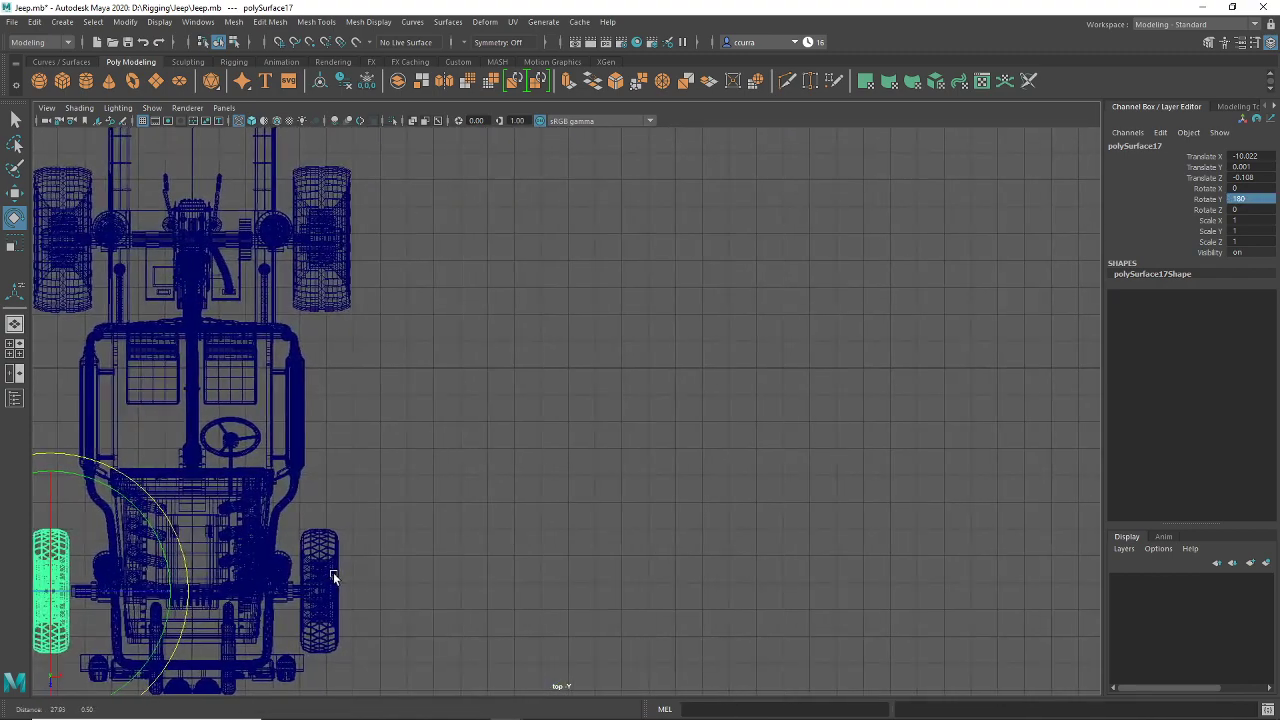
key("w")
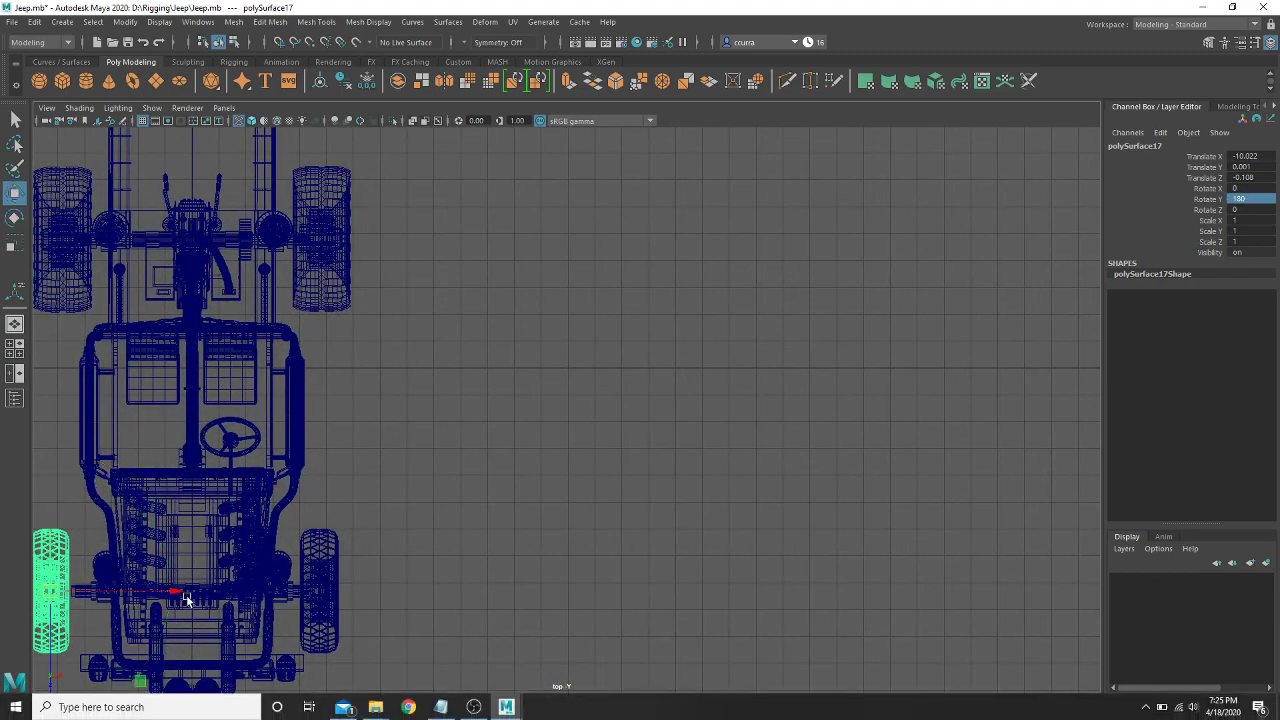
left_click_drag(183, 597, 192, 594)
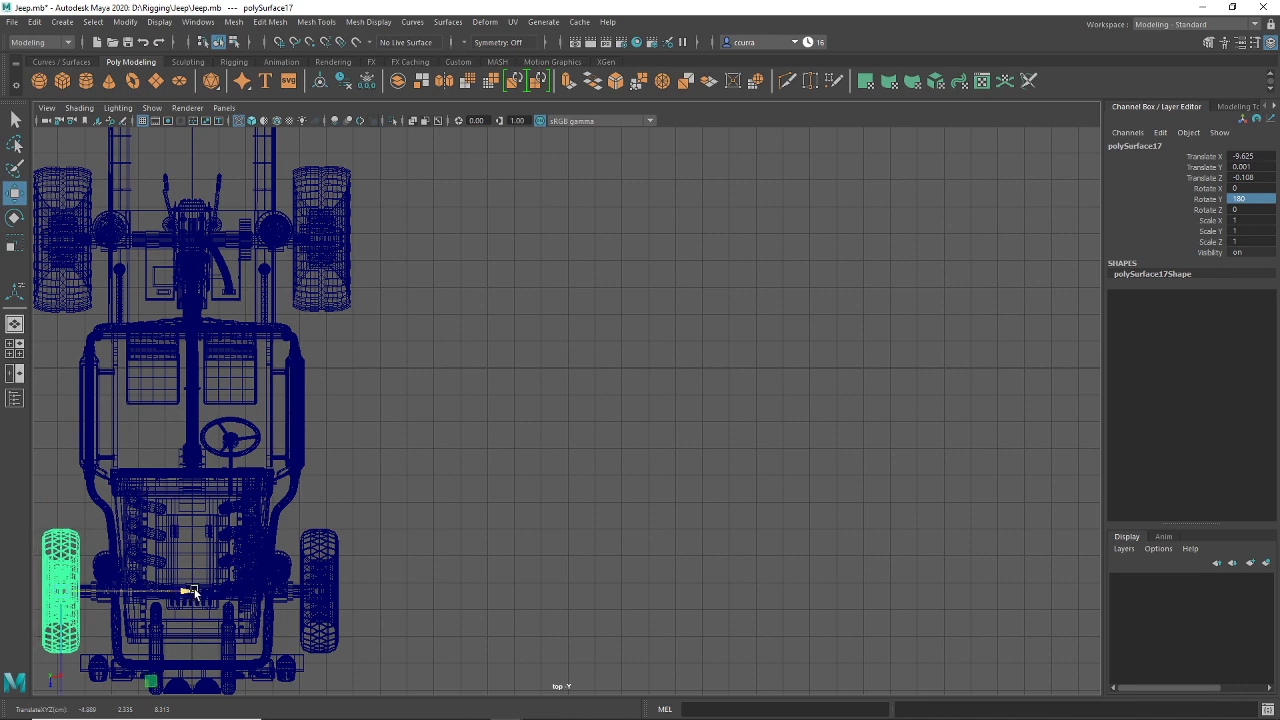
middle_click_drag(491, 490, 455, 504, "alt")
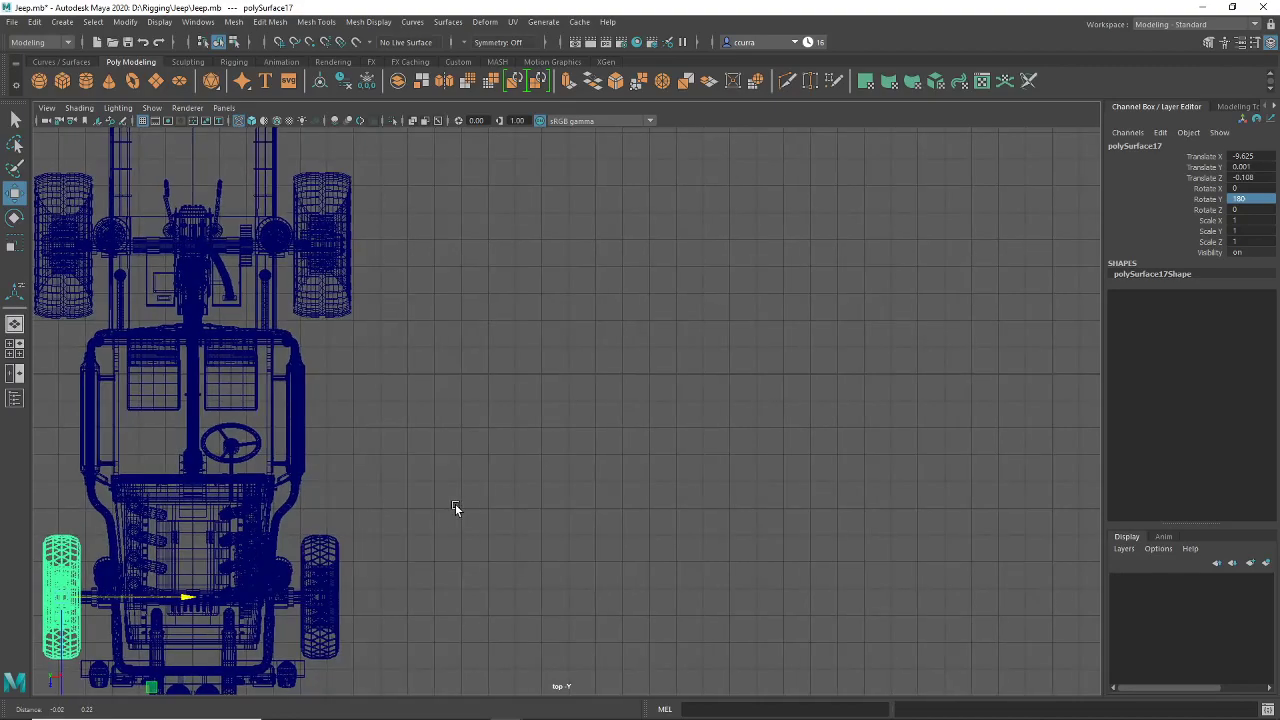
Step: Nudge the duplicated wheel slightly further inward to Translate X -9.576, and show the Jeep shaded in the perspective view
left_click_drag(193, 601, 194, 601)
middle_click_drag(523, 502, 603, 484, "alt")
scroll(603, 484, "down", 2)
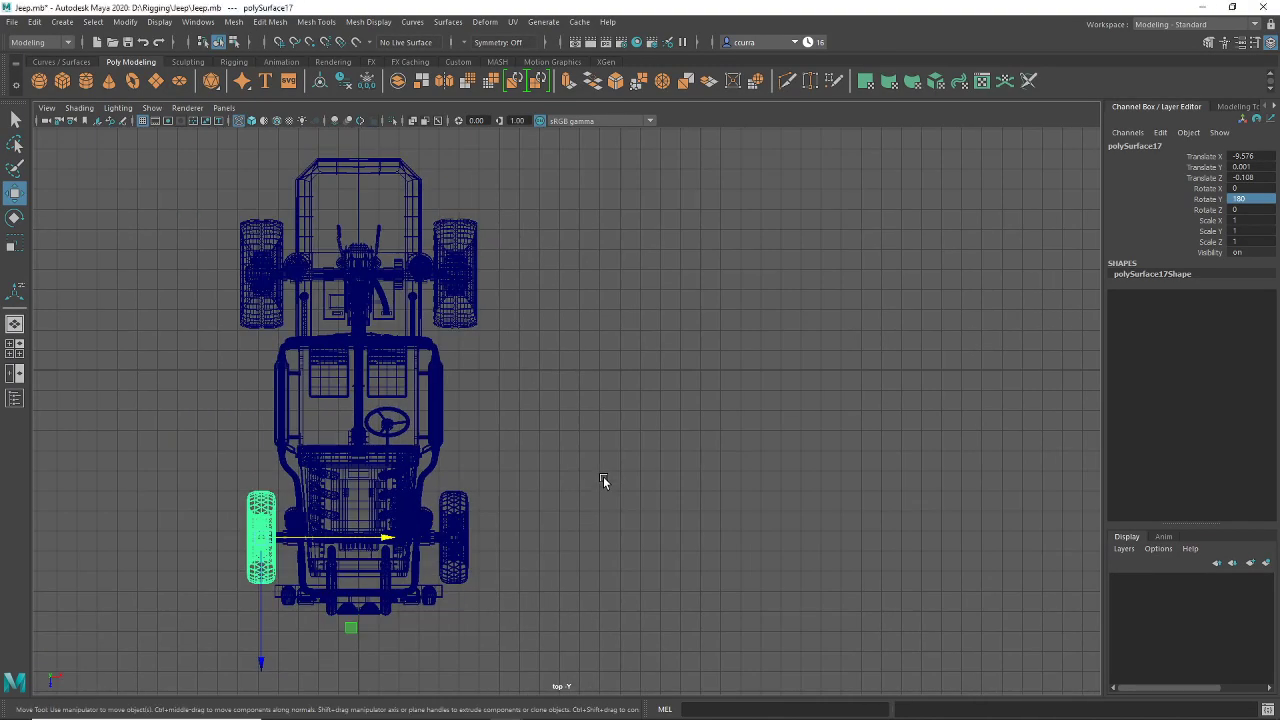
key("space")
key("space")
scroll(681, 366, "down", 6)
left_click_drag(680, 366, 762, 322, "alt")
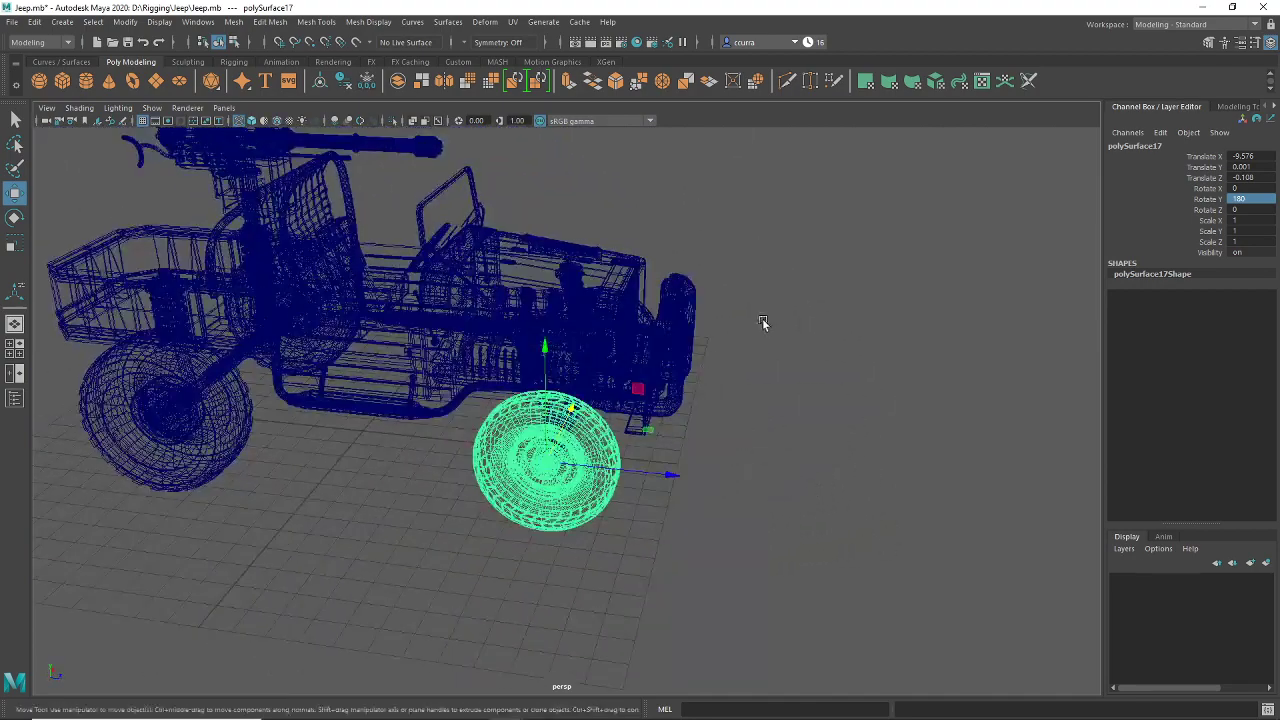
key("e")
key("5")
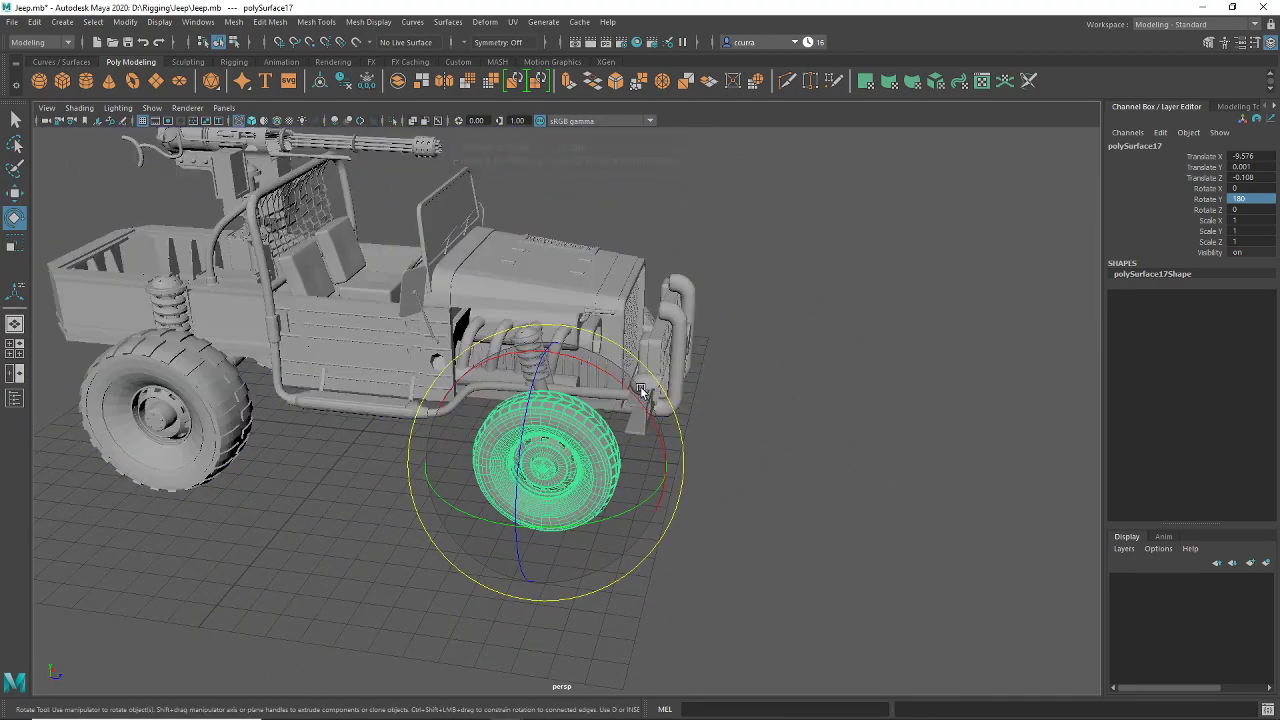
Step: Try spinning the duplicated front wheel around its axle direction, and undo the rotation
scroll(728, 485, "up", 3)
left_click_drag(788, 505, 788, 463, "alt")
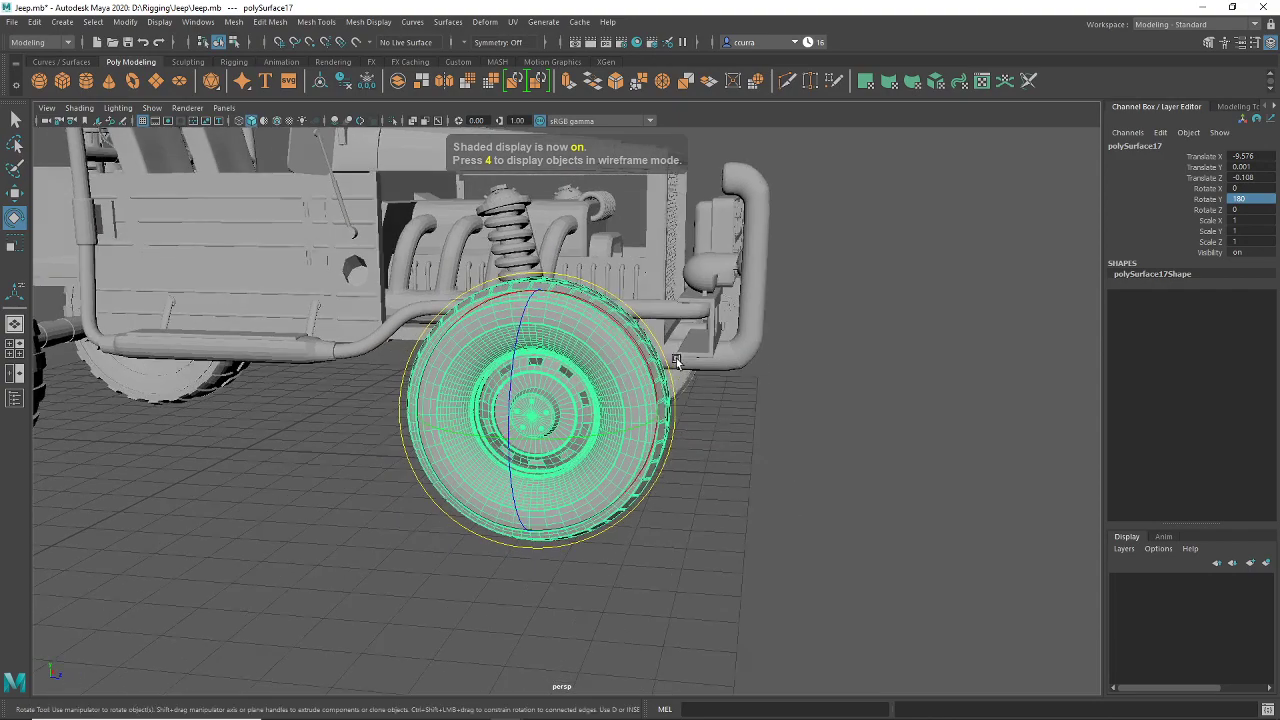
left_click_drag(640, 353, 705, 328)
key("ctrl+z")
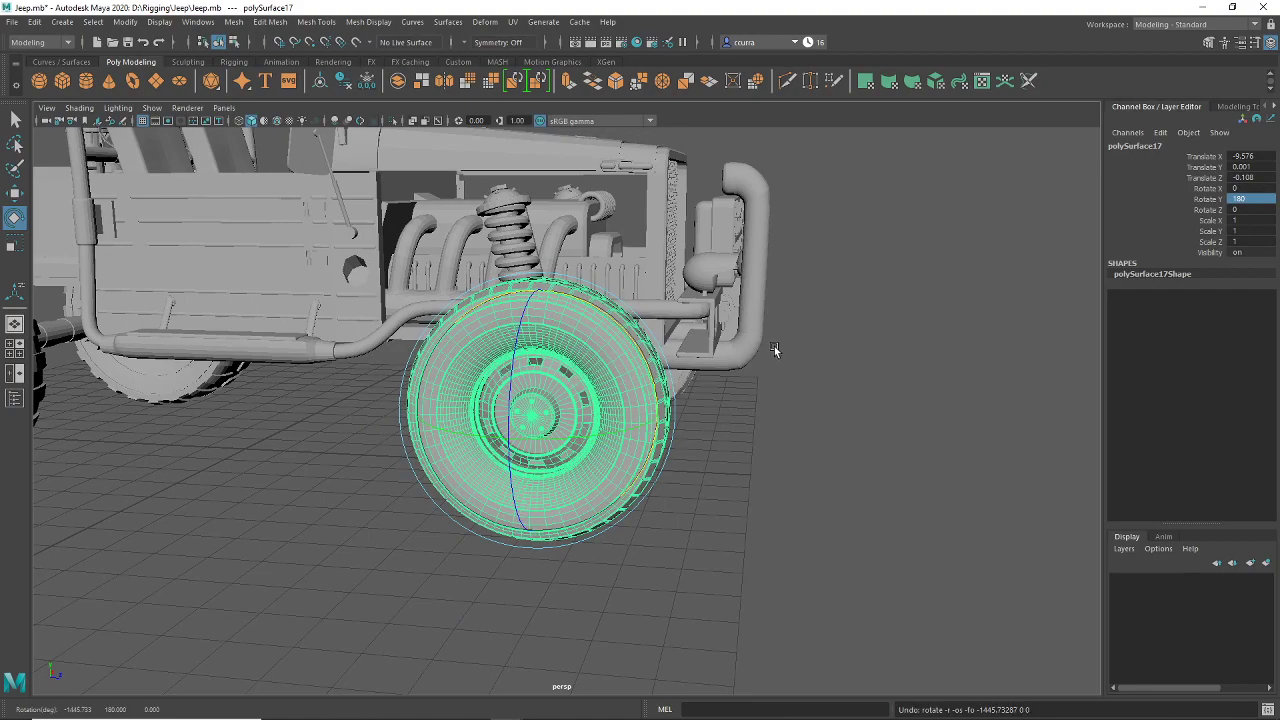
Step: Examine the Jeep's wheels from the side and from underneath, including how both front wheels sit on the front axle
left_click(786, 371)
scroll(620, 315, "down", 5)
left_click_drag(619, 316, 748, 251, "alt")
key("space")
key("space")
left_click_drag(718, 318, 699, 349, "alt")
middle_click_drag(755, 358, 621, 410, "alt")
left_click_drag(621, 410, 508, 386, "alt")
left_click(757, 357)
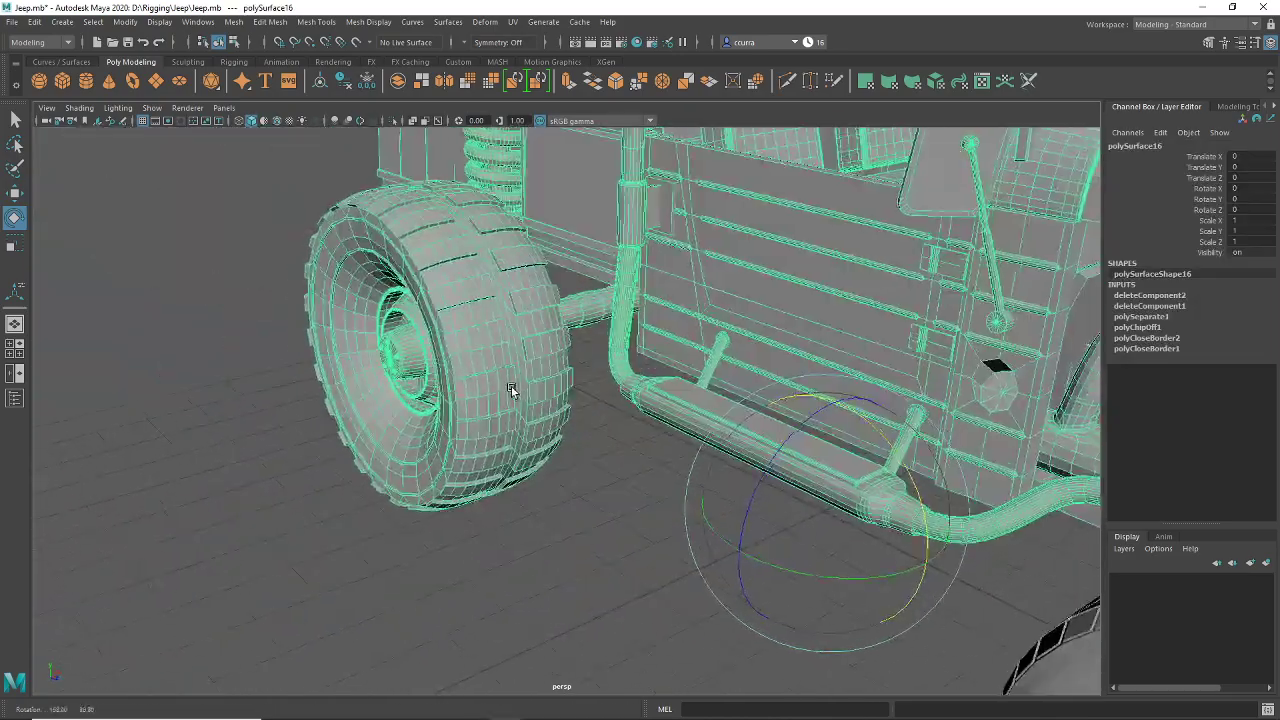
left_click(486, 515)
left_click_drag(486, 515, 699, 401, "alt")
left_click(518, 412)
left_click(703, 492)
scroll(703, 492, "up", 8)
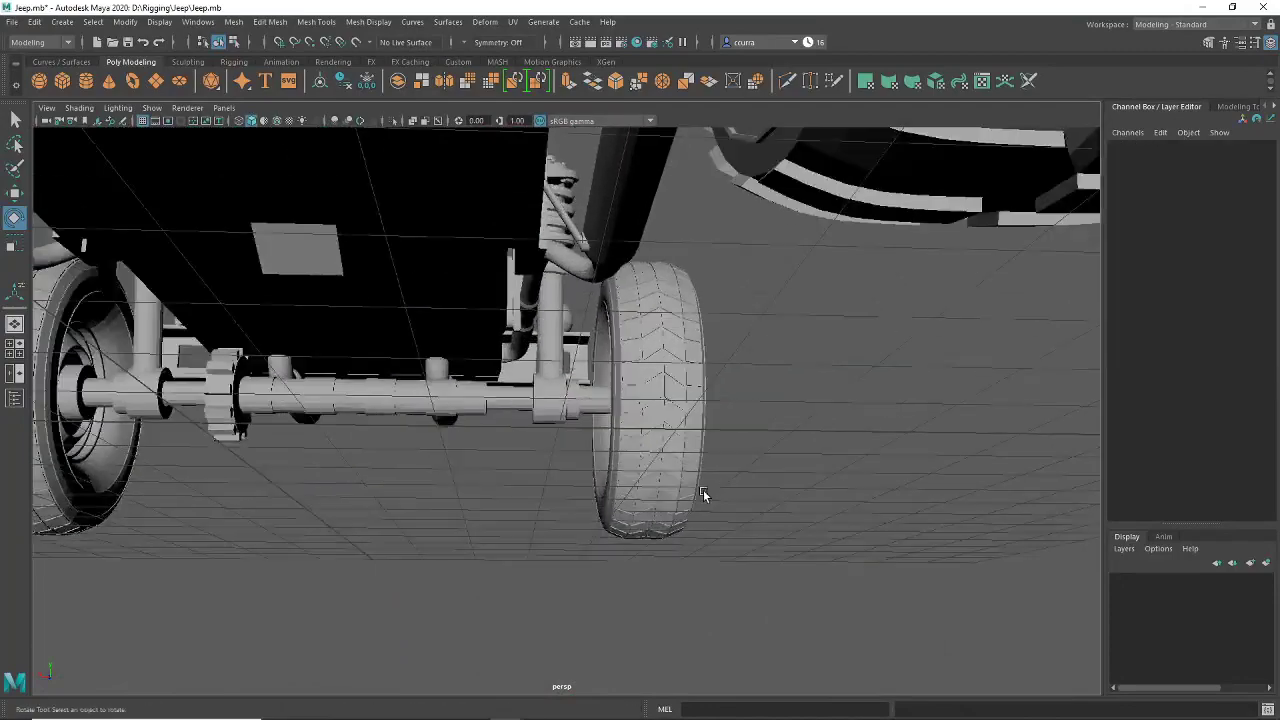
middle_click_drag(323, 435, 928, 341, "alt")
left_click_drag(928, 343, 480, 346, "alt")
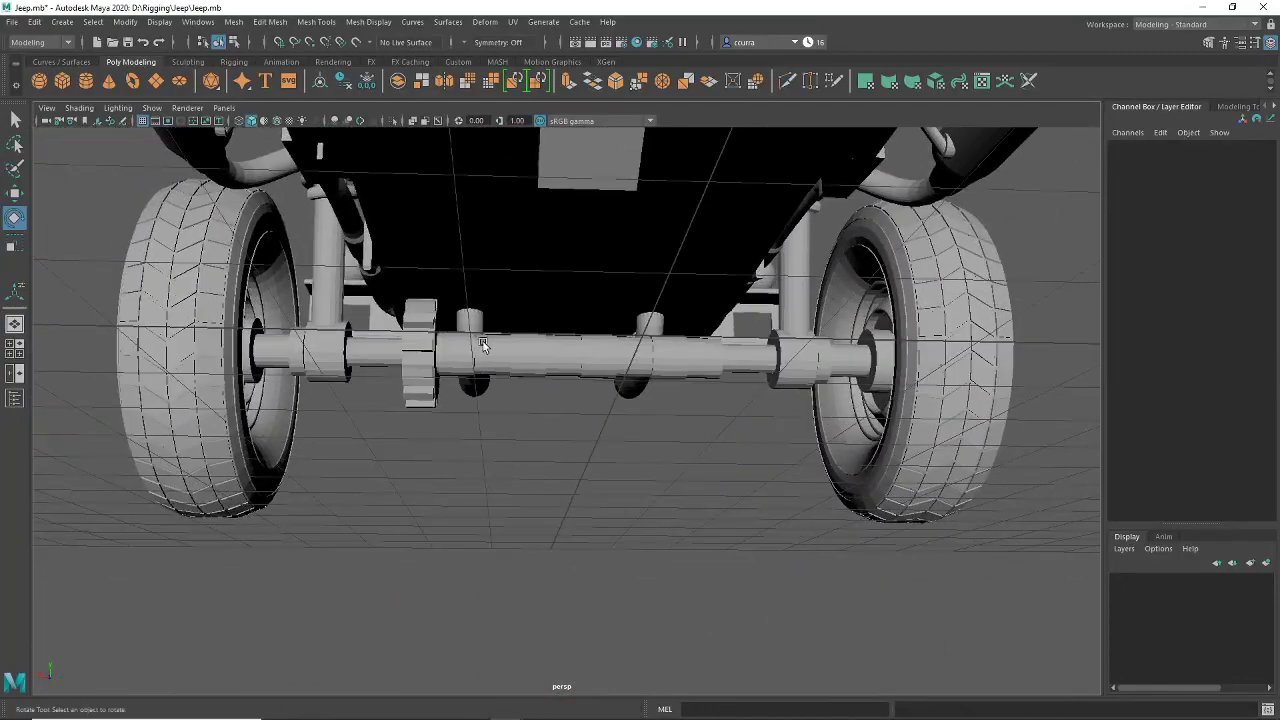
Step: Select the Jeep body mesh and examine the front axle's shaft, gear and collars from underneath
left_click(444, 346)
scroll(444, 346, "down", 10)
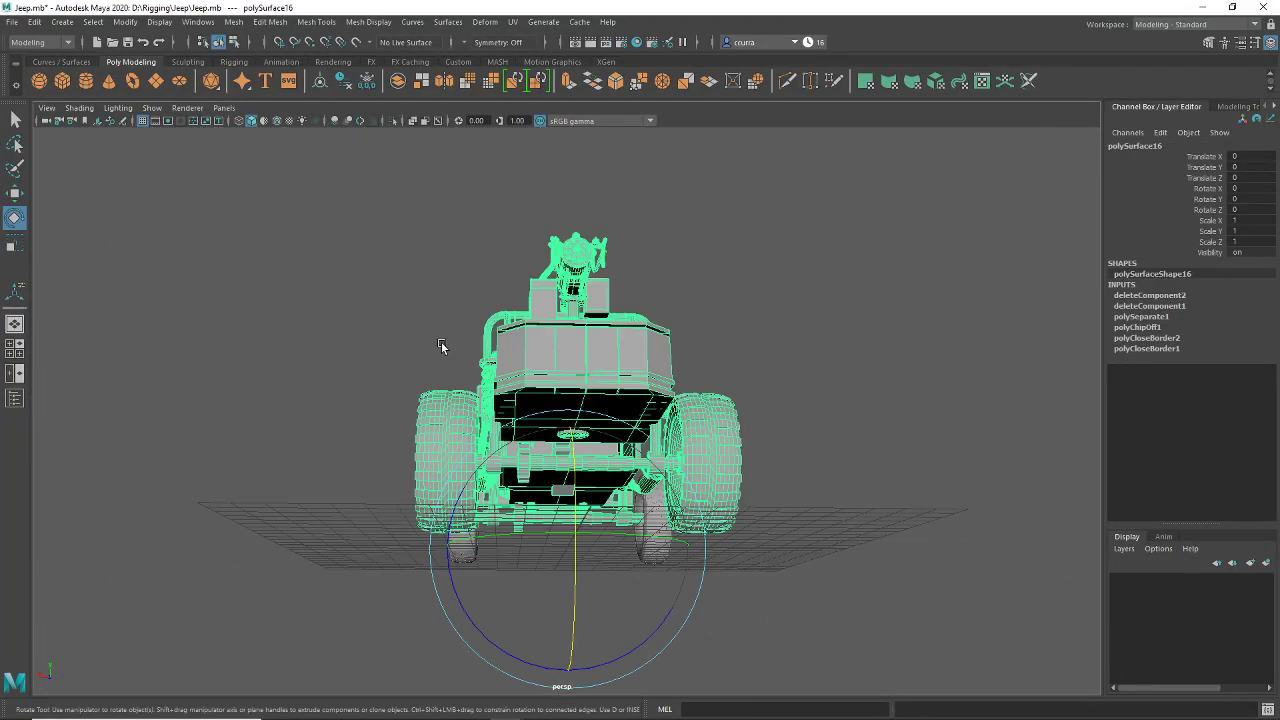
scroll(822, 512, "up", 5)
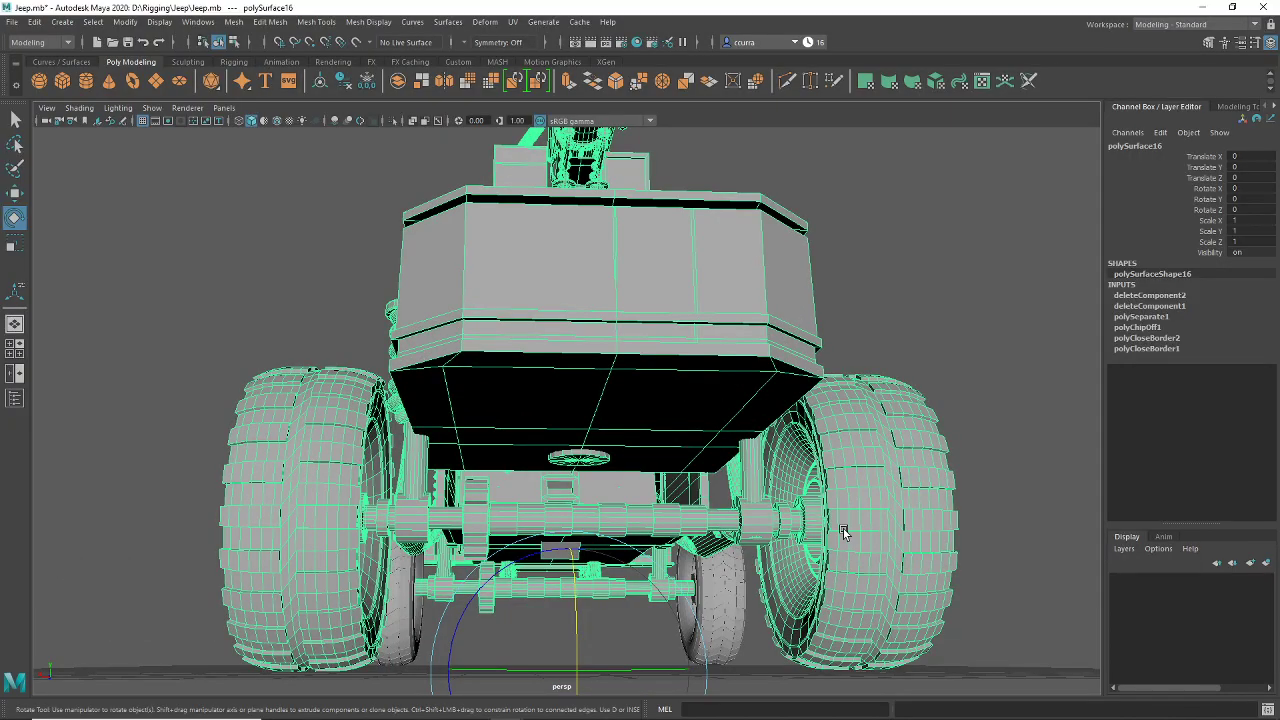
left_click_drag(843, 513, 798, 485, "alt")
middle_click_drag(798, 485, 663, 309, "alt")
scroll(692, 425, "up", 8)
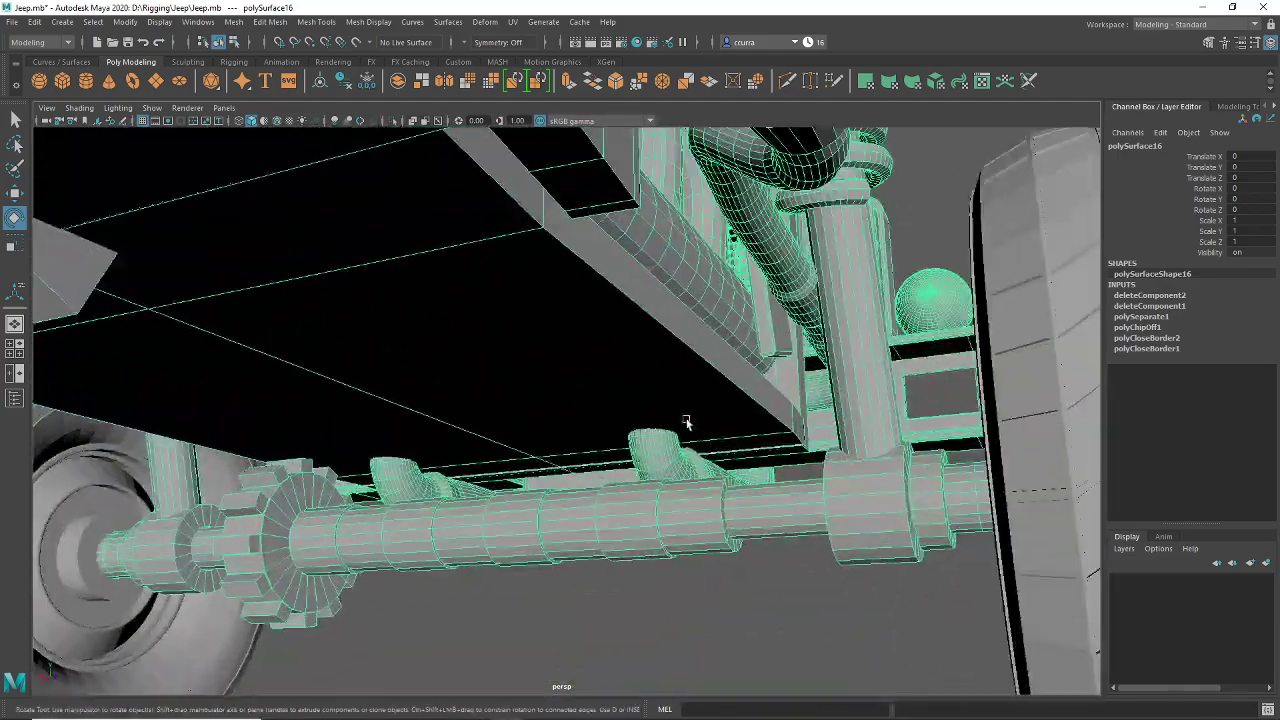
middle_click_drag(602, 398, 580, 357, "alt")
left_click_drag(580, 357, 567, 437, "alt")
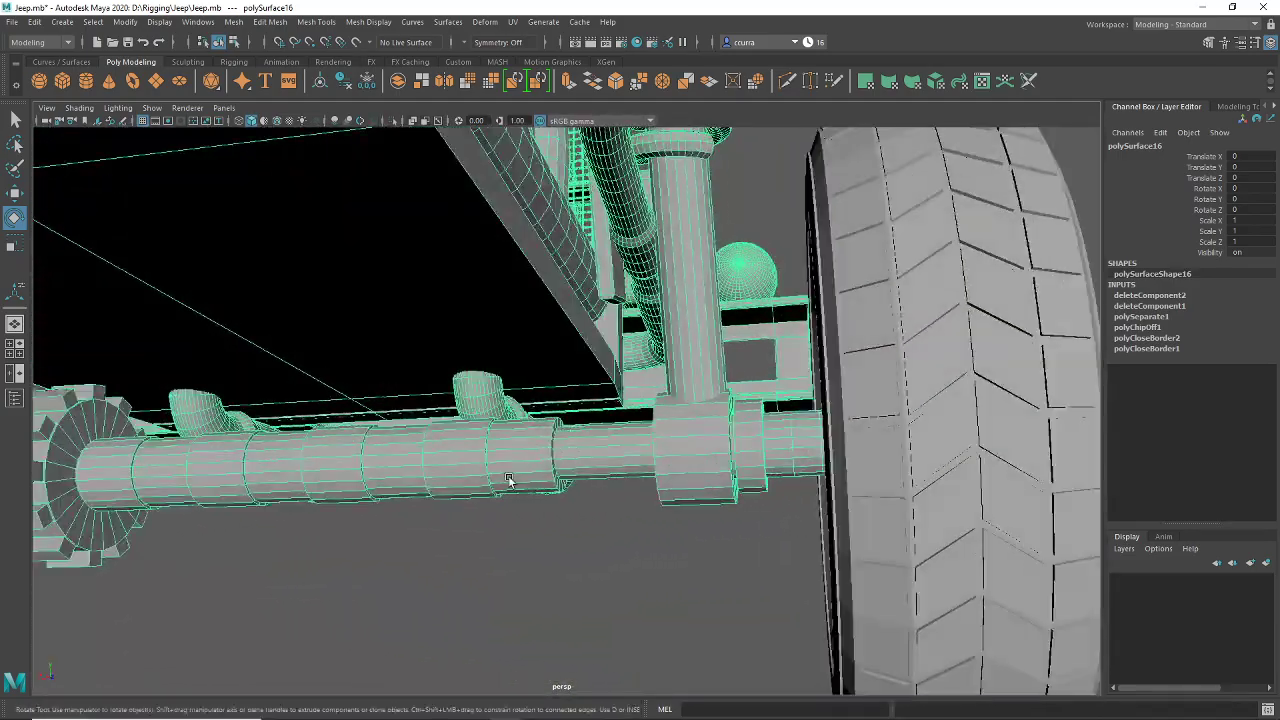
left_click_drag(508, 480, 634, 423, "alt")
right_click(639, 428)
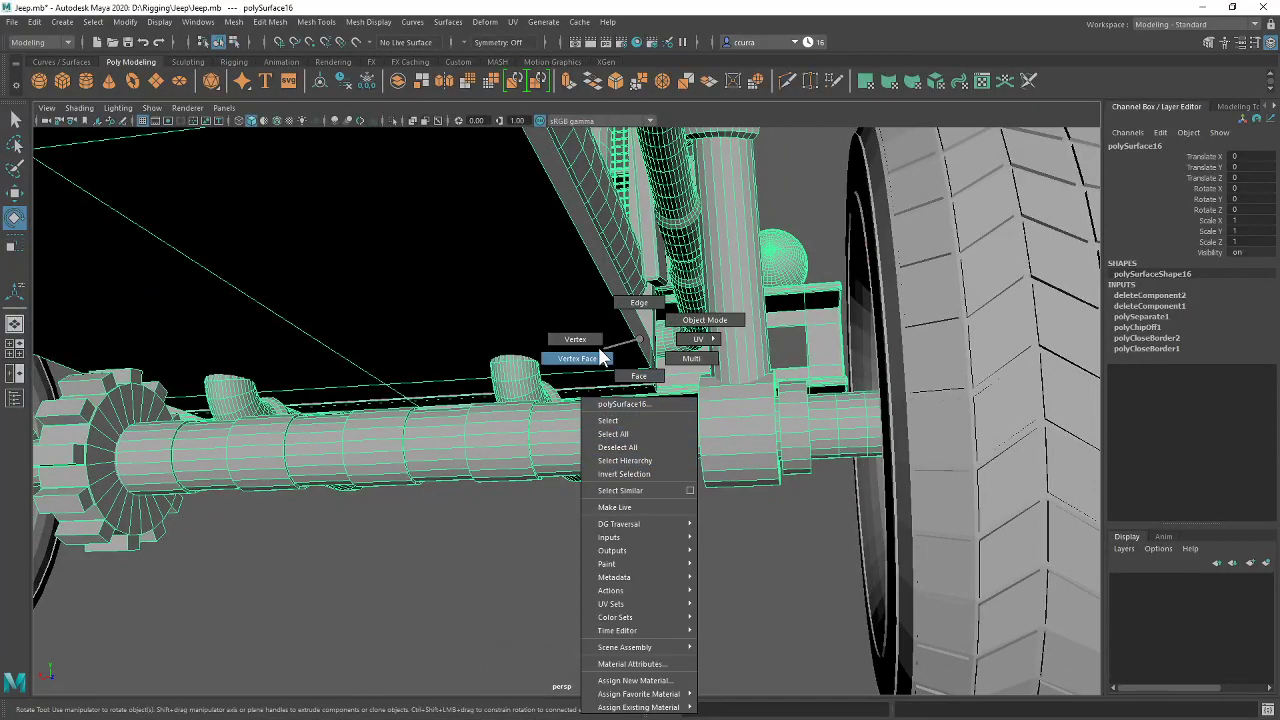
left_click(631, 306)
left_click(646, 435)
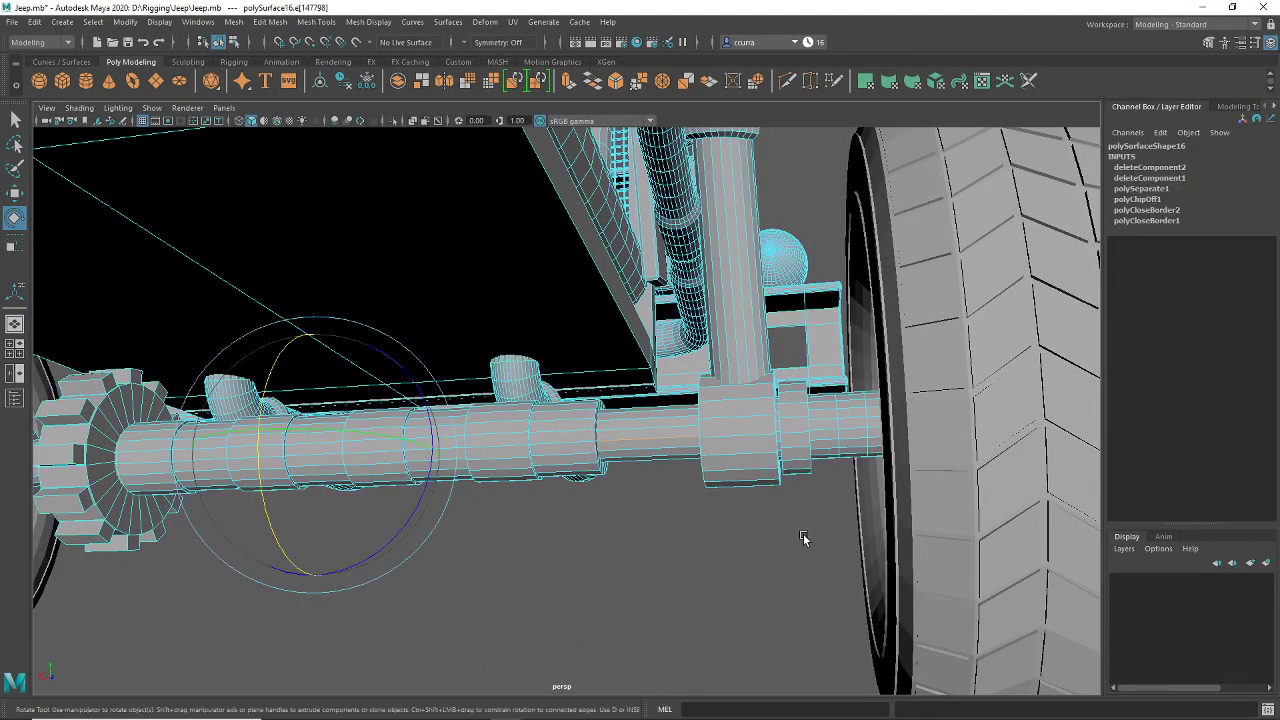
right_click(650, 429)
mouse_move(694, 339)
right_mouse_down()
mouse_move(658, 374)
mouse_move(686, 344)
right_mouse_up()
Step: Switch the Jeep body to face selection and select all faces of the front axle's thin inner shaft
right_click(640, 436)
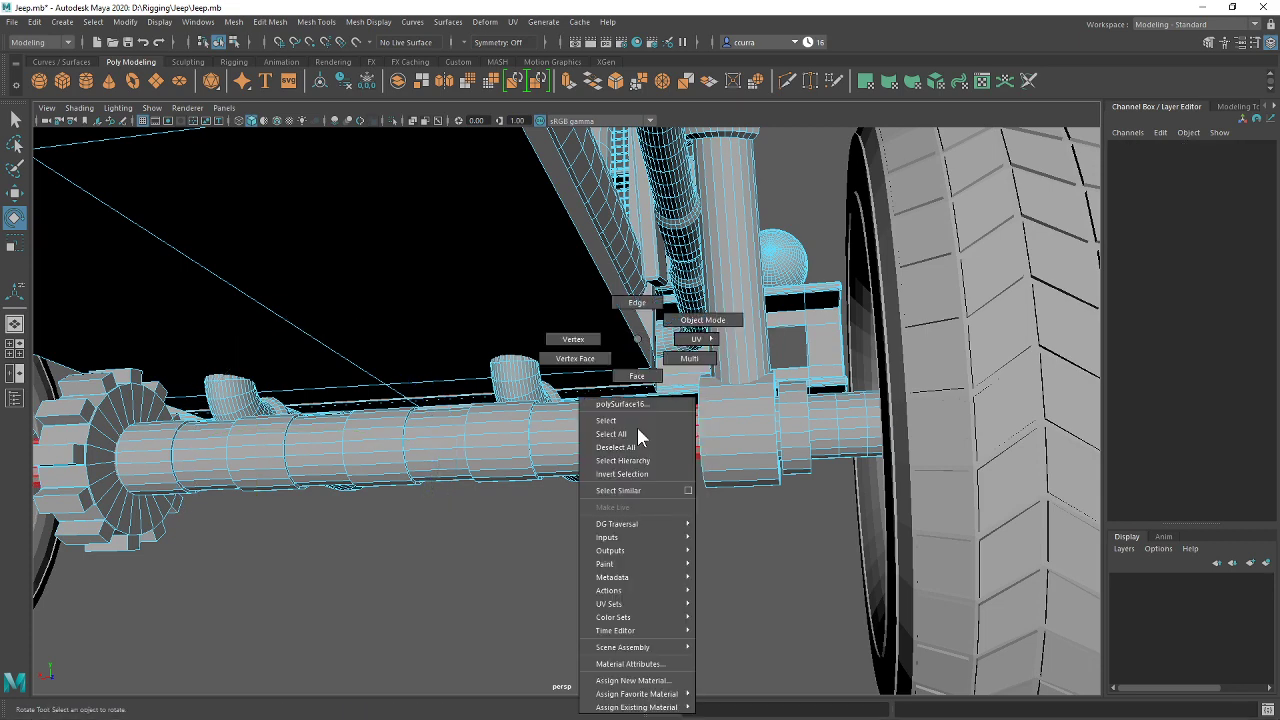
left_click(638, 378)
double_click(648, 440)
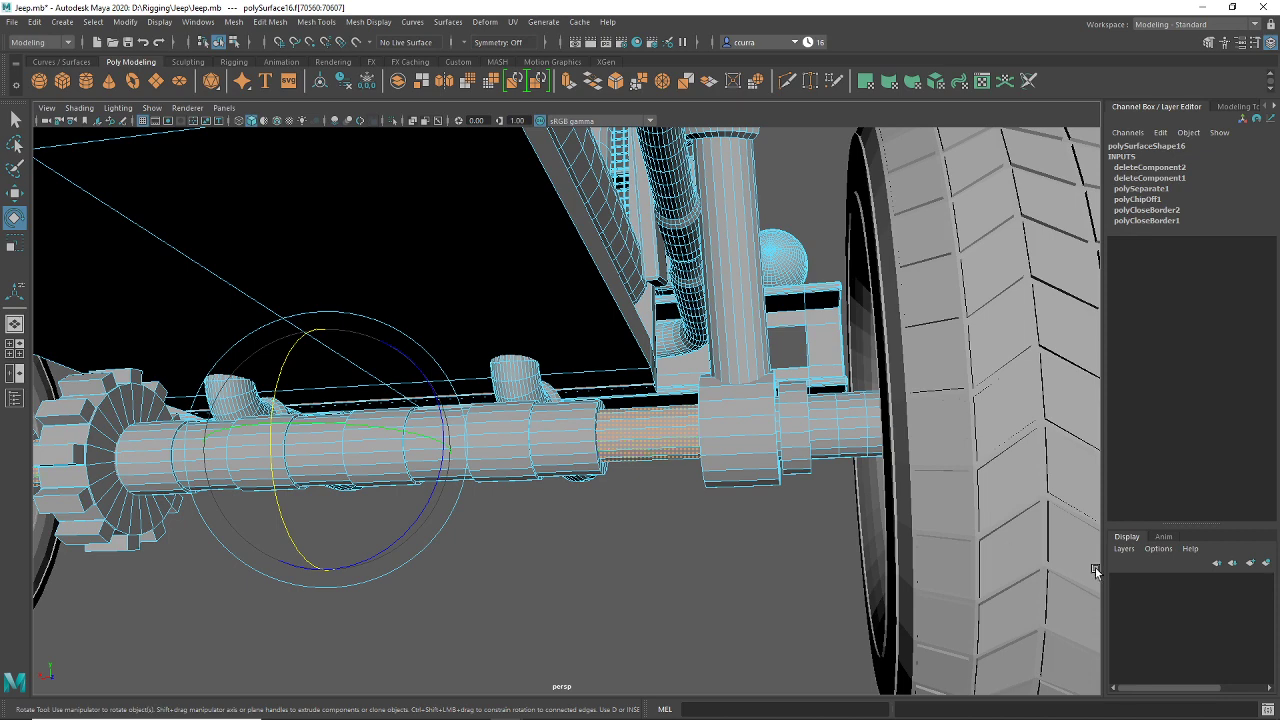
Step: Try moving the selected inner shaft faces straight down out of the axle, and undo the move
scroll(641, 481, "down", 2)
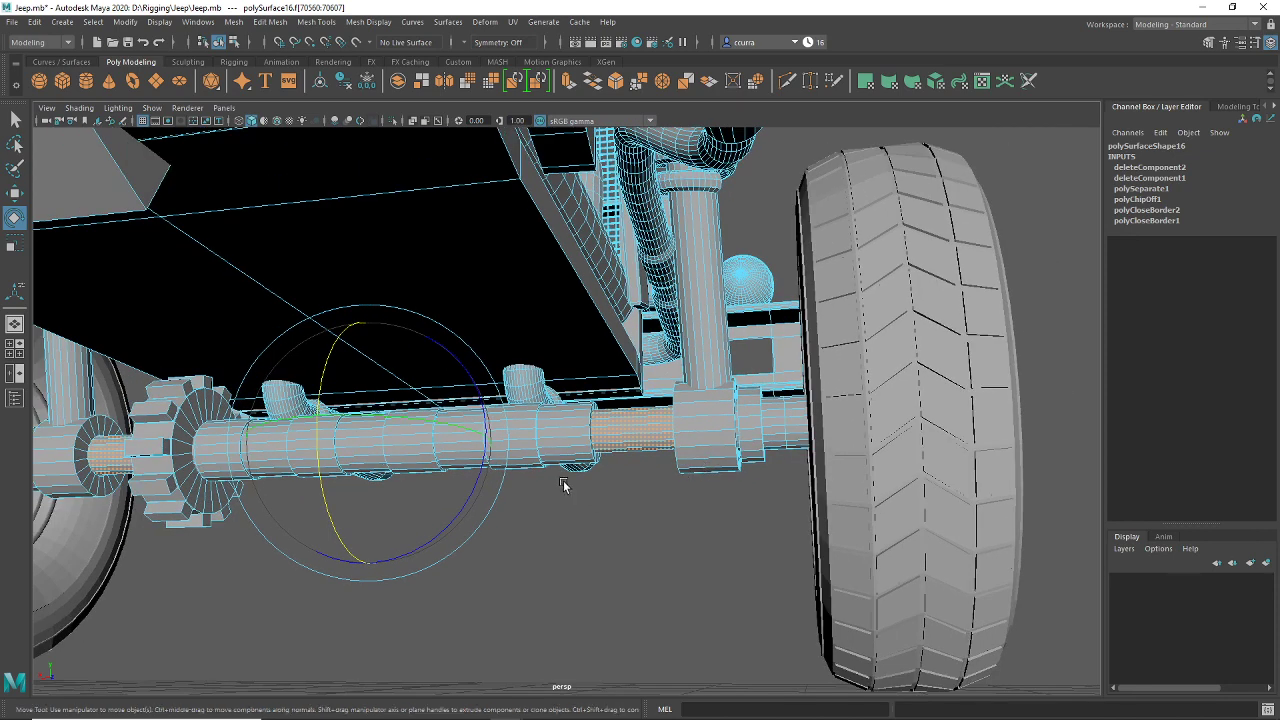
key("w")
left_click_drag(376, 330, 372, 452)
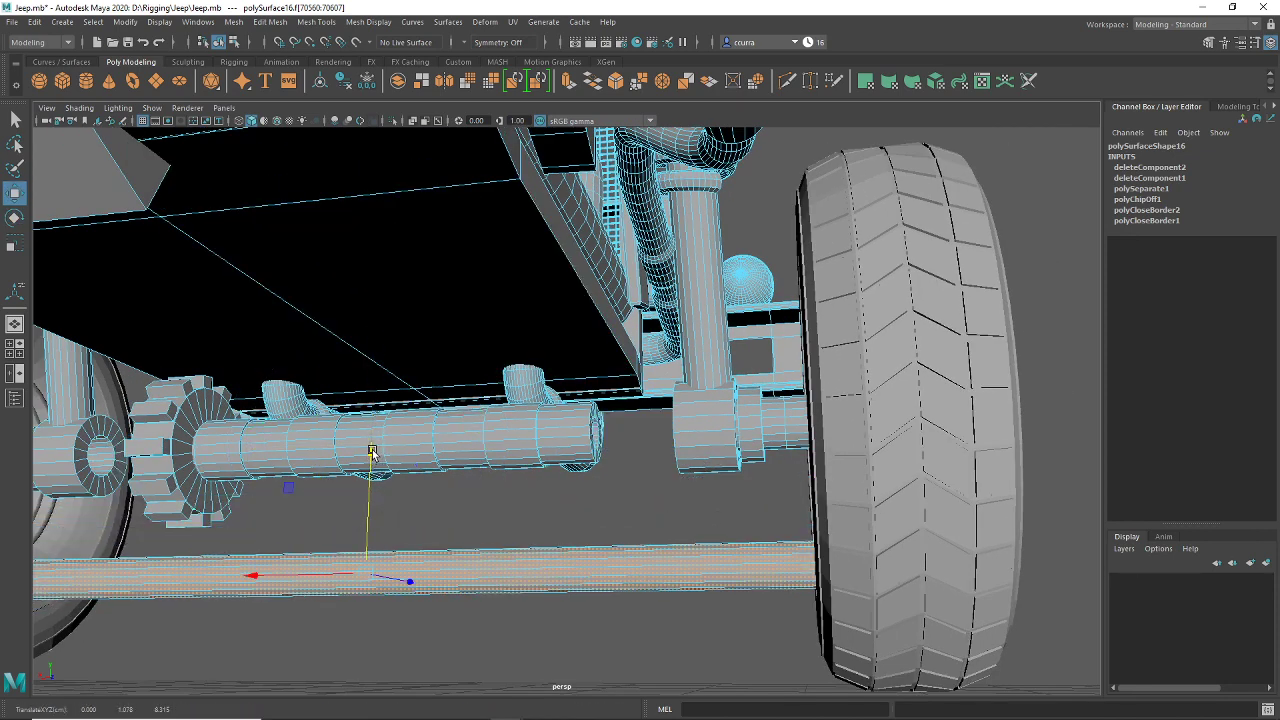
key("ctrl+z")
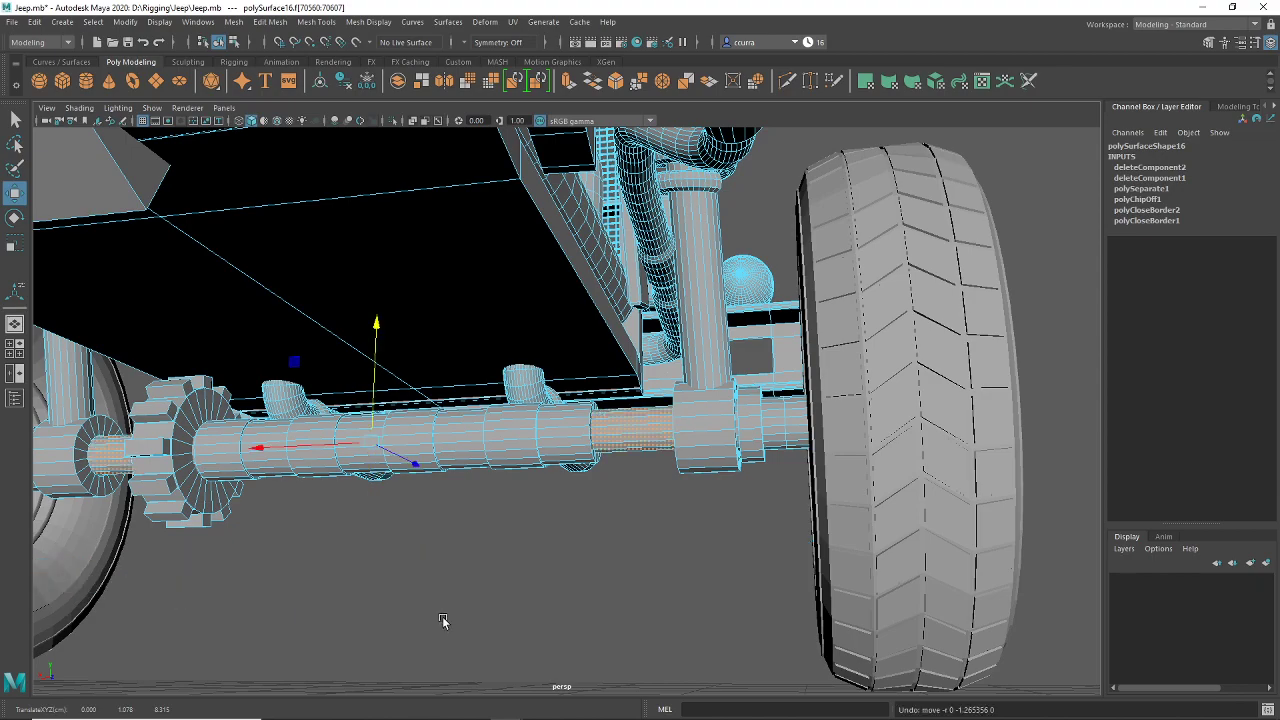
Step: Add the front axle's gear, central sleeve sections, and the collar and outer stub at the gear end to the face selection
left_click_drag(417, 618, 528, 560, "alt")
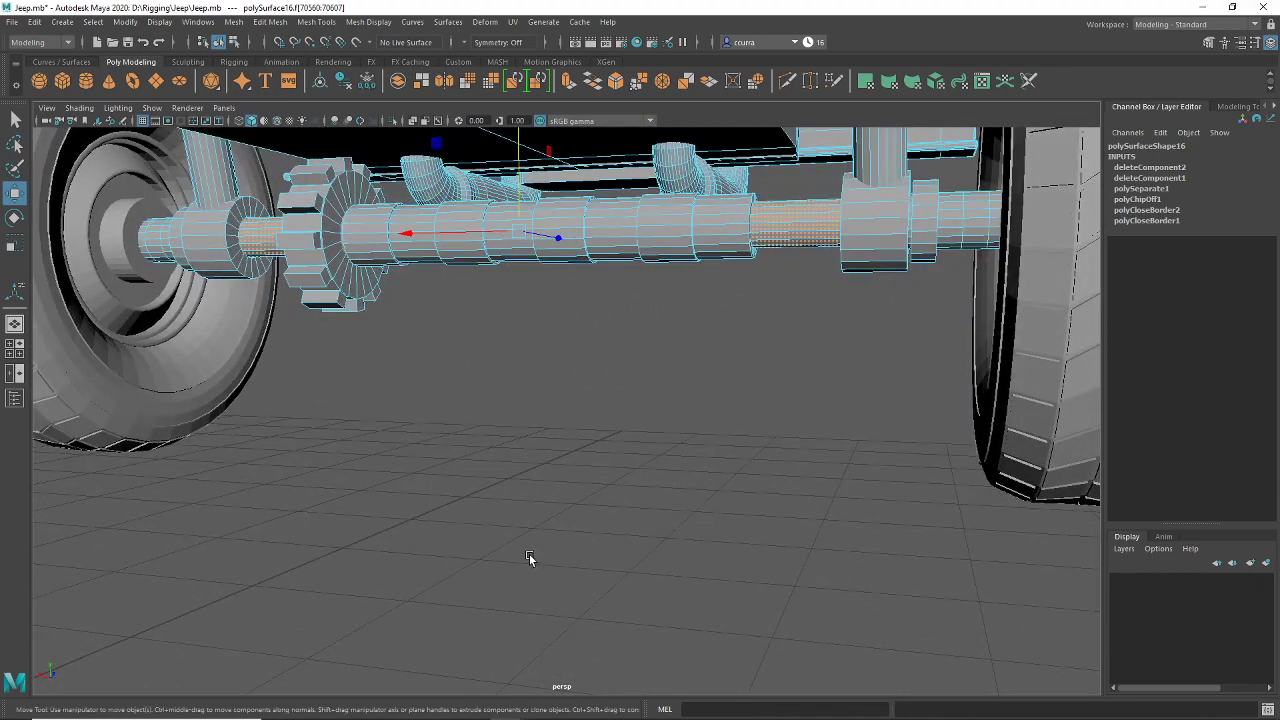
left_click_drag(537, 403, 505, 500, "alt")
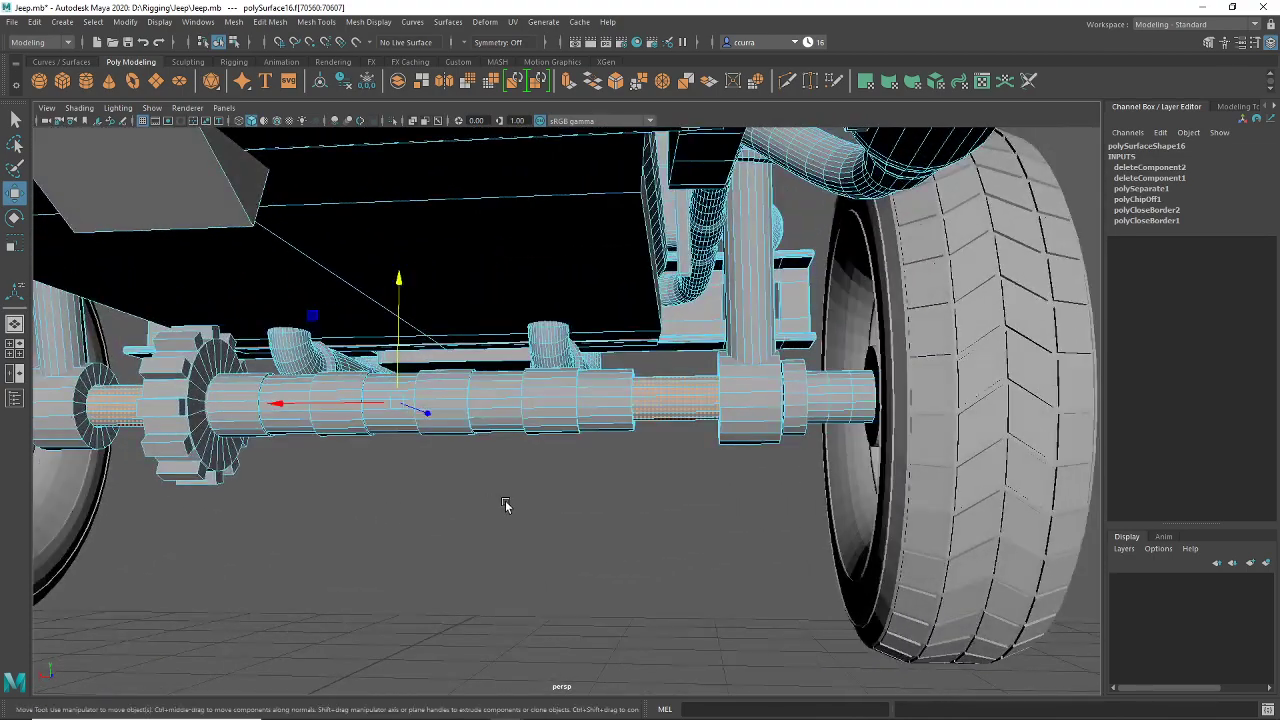
key("f")
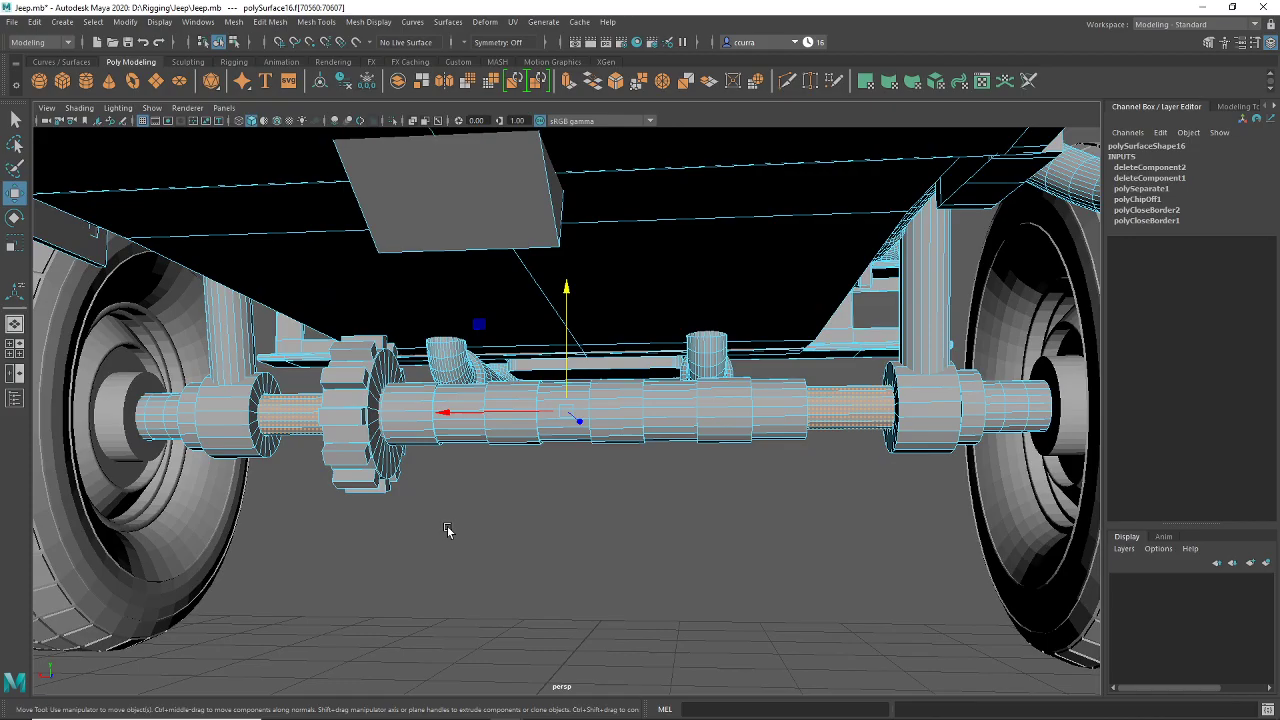
left_click_drag(447, 530, 590, 515, "alt")
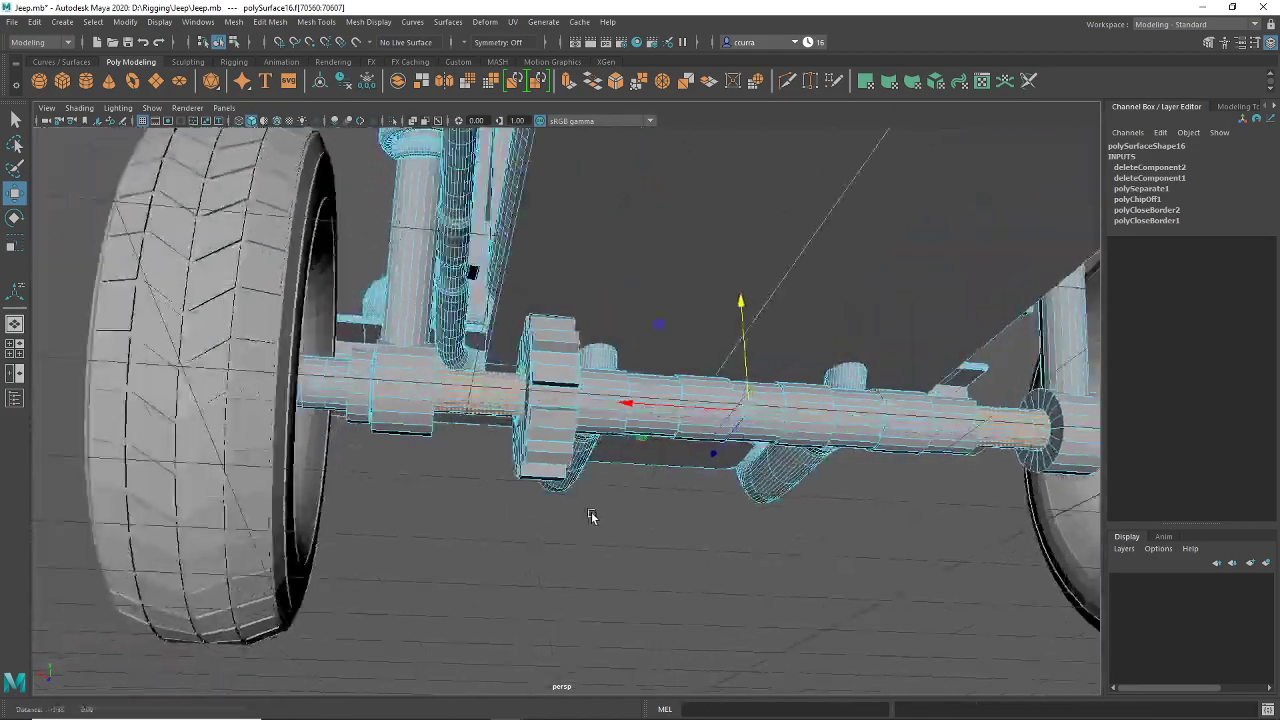
right_click_drag(591, 514, 650, 516, "alt")
middle_click_drag(370, 516, 488, 517, "alt")
left_click_drag(488, 517, 451, 531, "alt")
right_click_drag(451, 531, 518, 510, "alt")
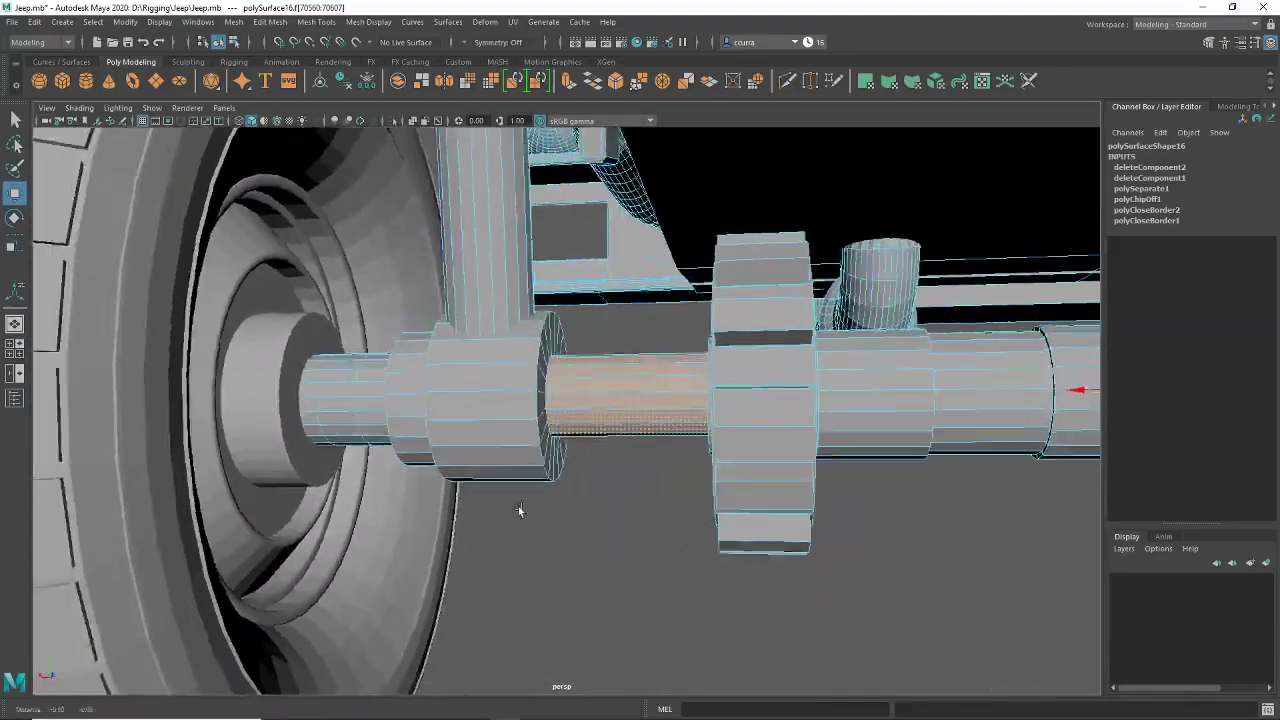
left_click_drag(518, 510, 451, 491, "alt")
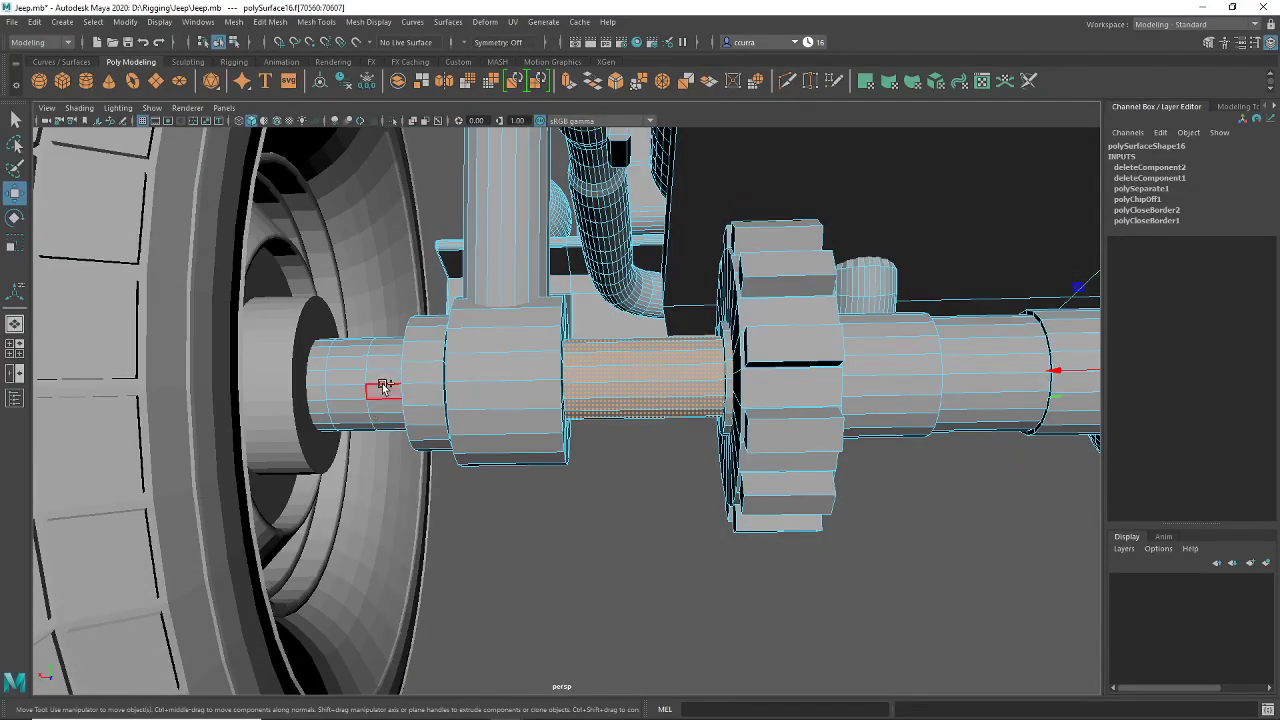
left_click_drag(401, 420, 516, 492, "alt")
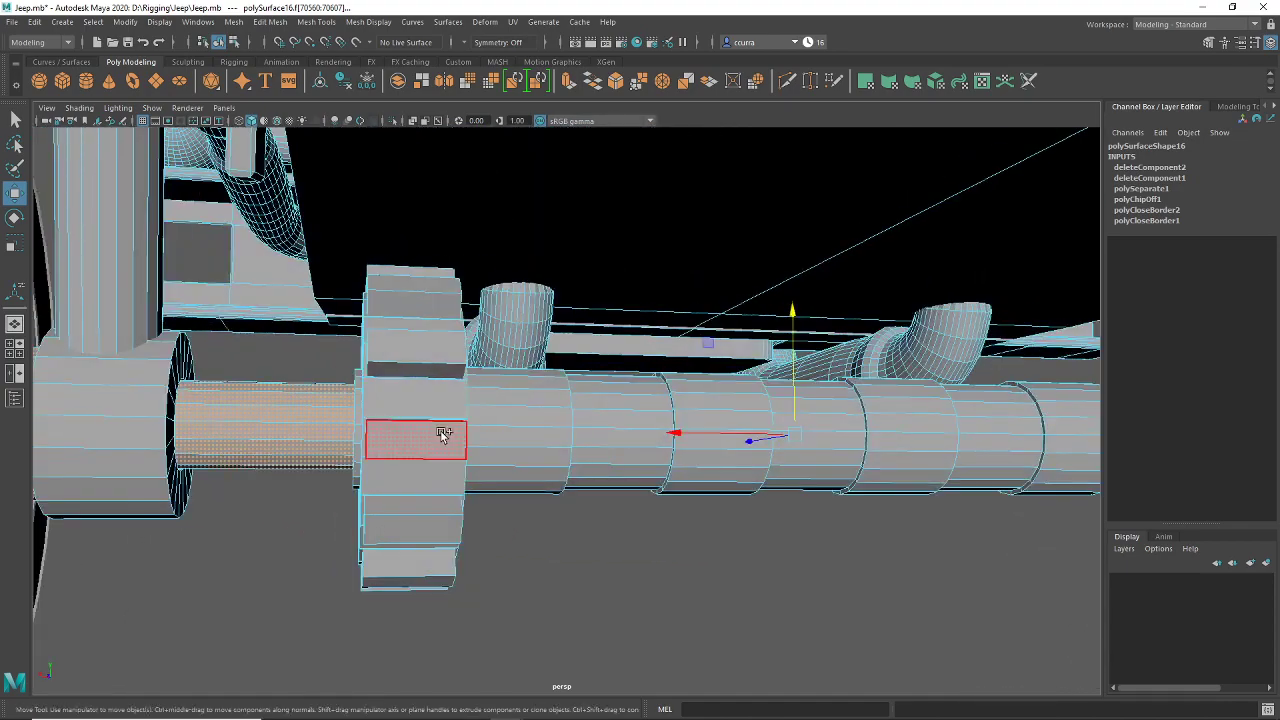
double_click(444, 434, "shift")
double_click(545, 444, "shift")
scroll(640, 543, "down", 4)
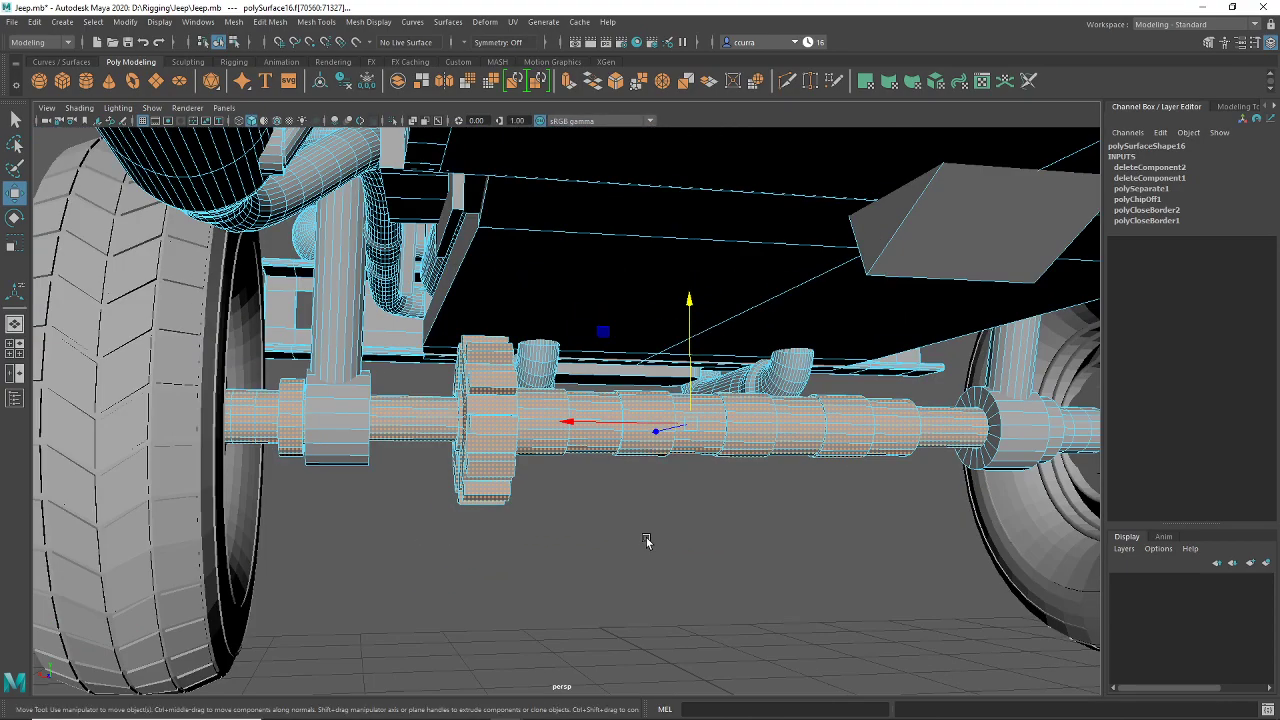
Step: Add the small collar and outer stub at the axle end opposite the gear to the face selection
middle_click_drag(649, 543, 474, 491, "alt")
left_click_drag(474, 491, 471, 497, "alt")
scroll(476, 502, "up", 2)
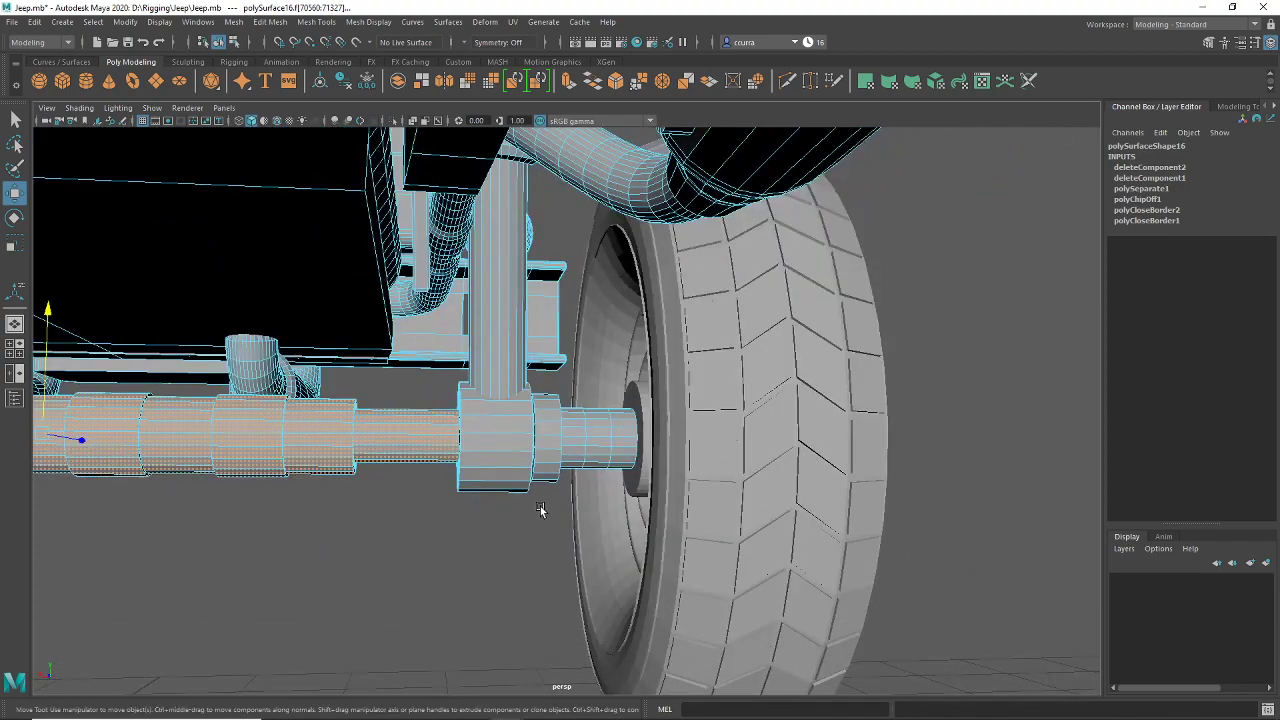
scroll(537, 510, "up", 2)
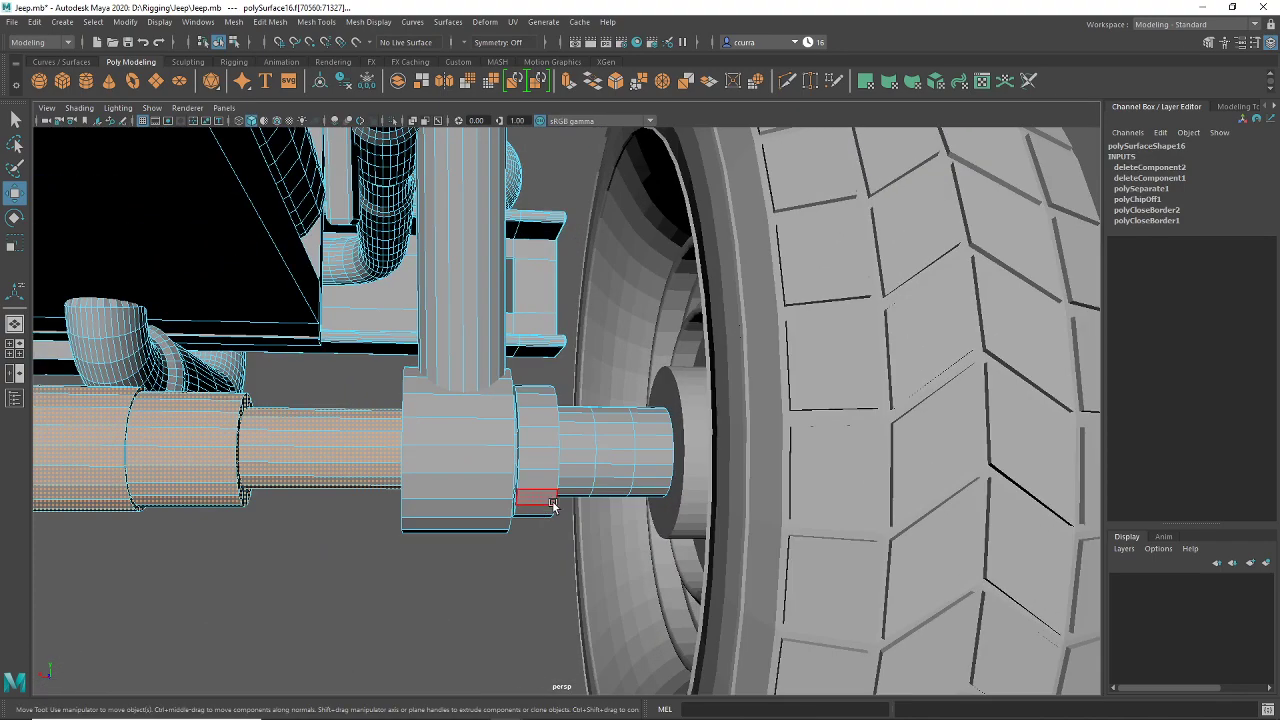
double_click(641, 459, "shift")
Step: Try lowering the selected axle parts and rotating them around the axle, undoing each change
scroll(534, 557, "down", 4)
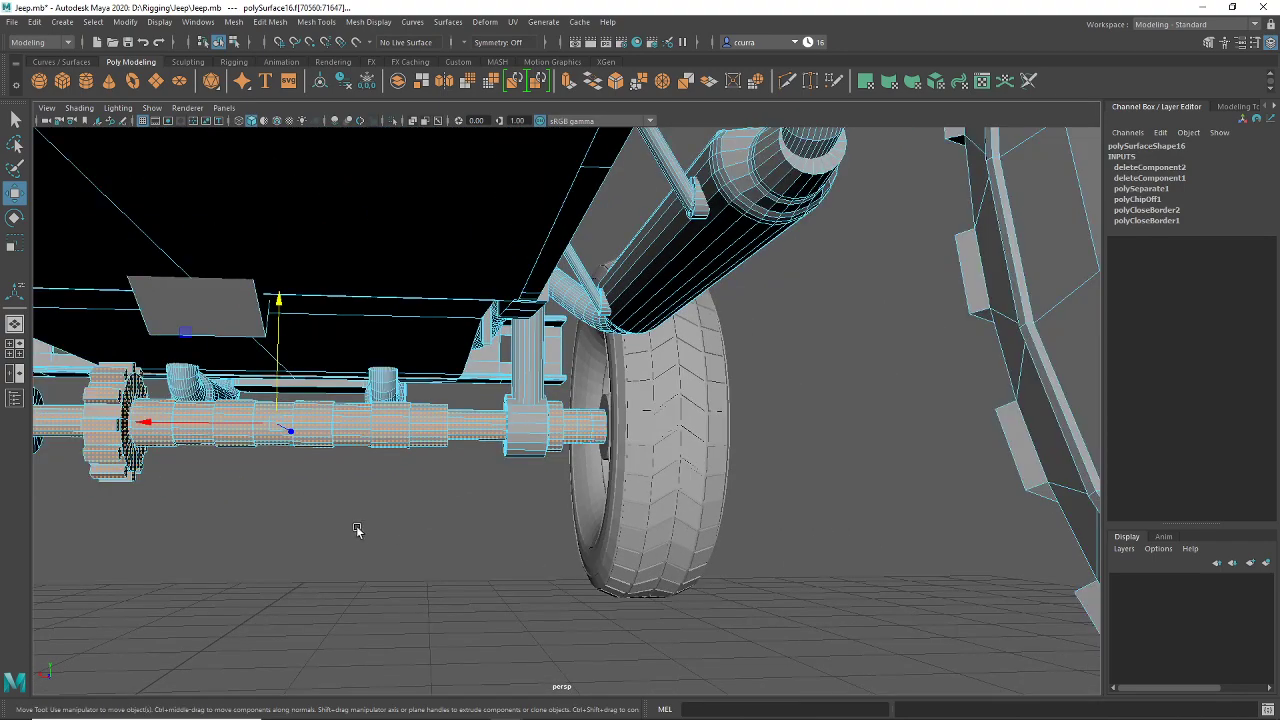
middle_click_drag(357, 530, 453, 537, "alt")
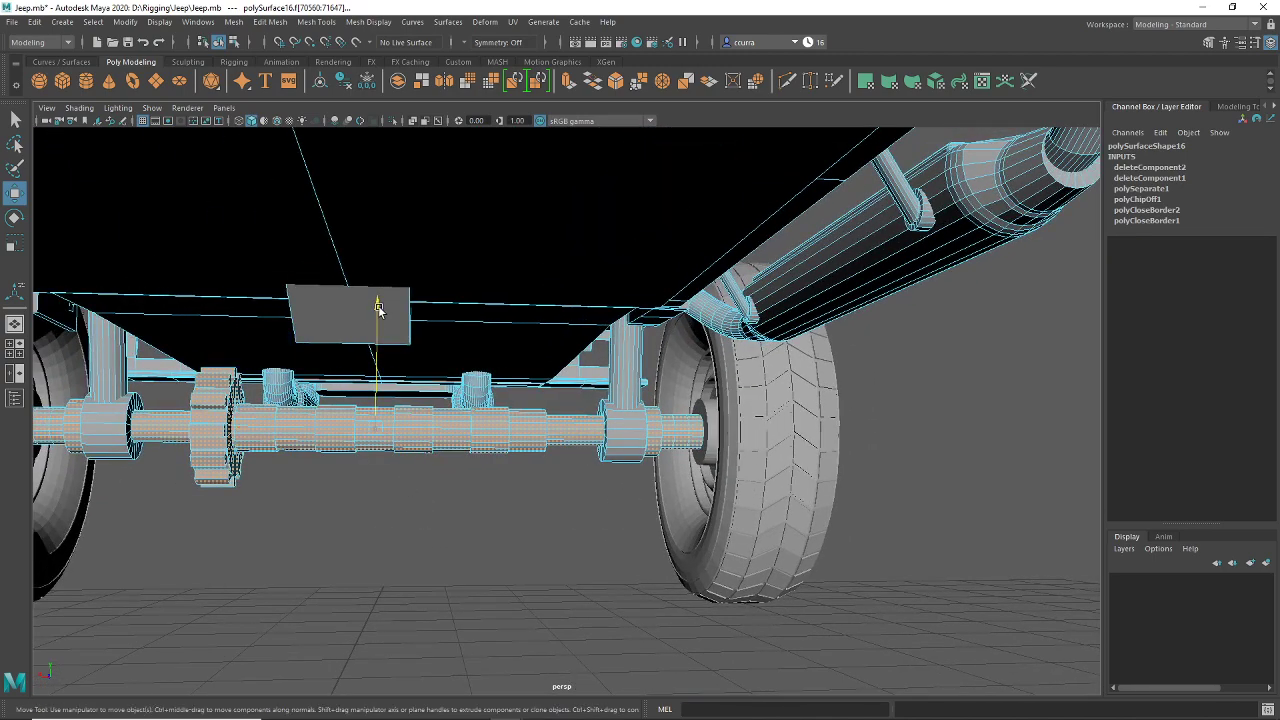
left_click_drag(378, 307, 367, 486)
key("ctrl+z")
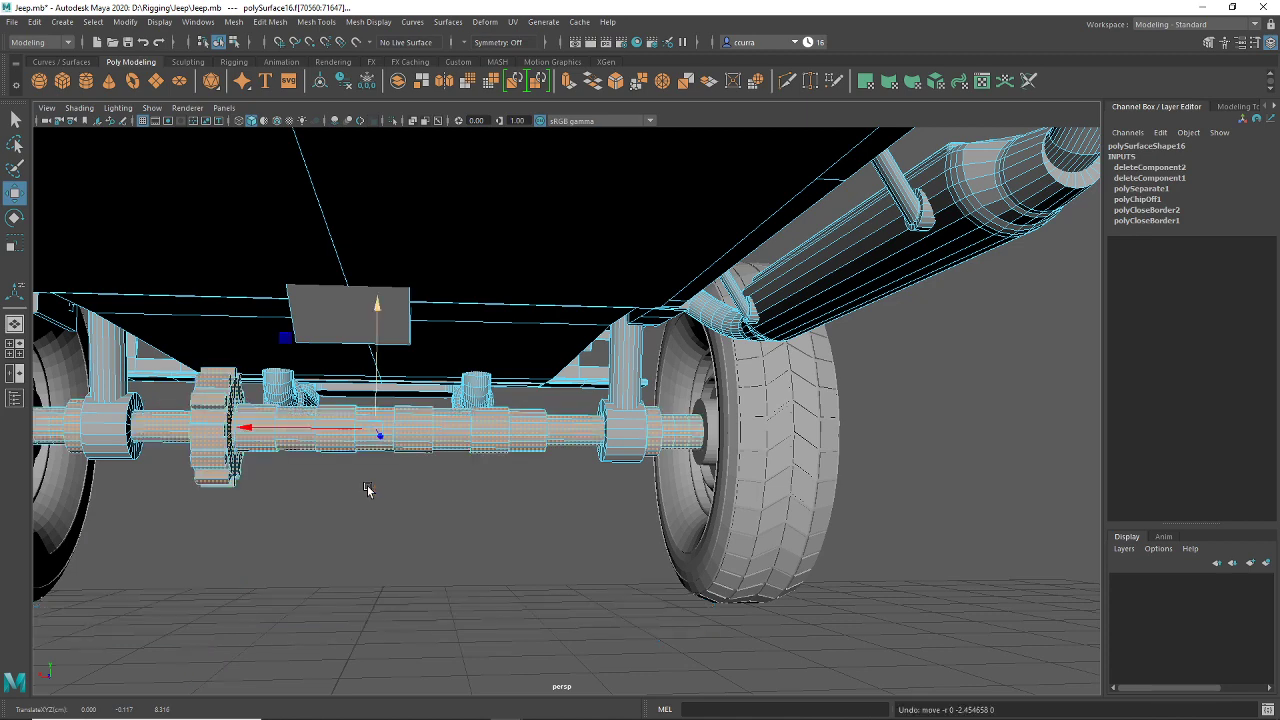
key("e")
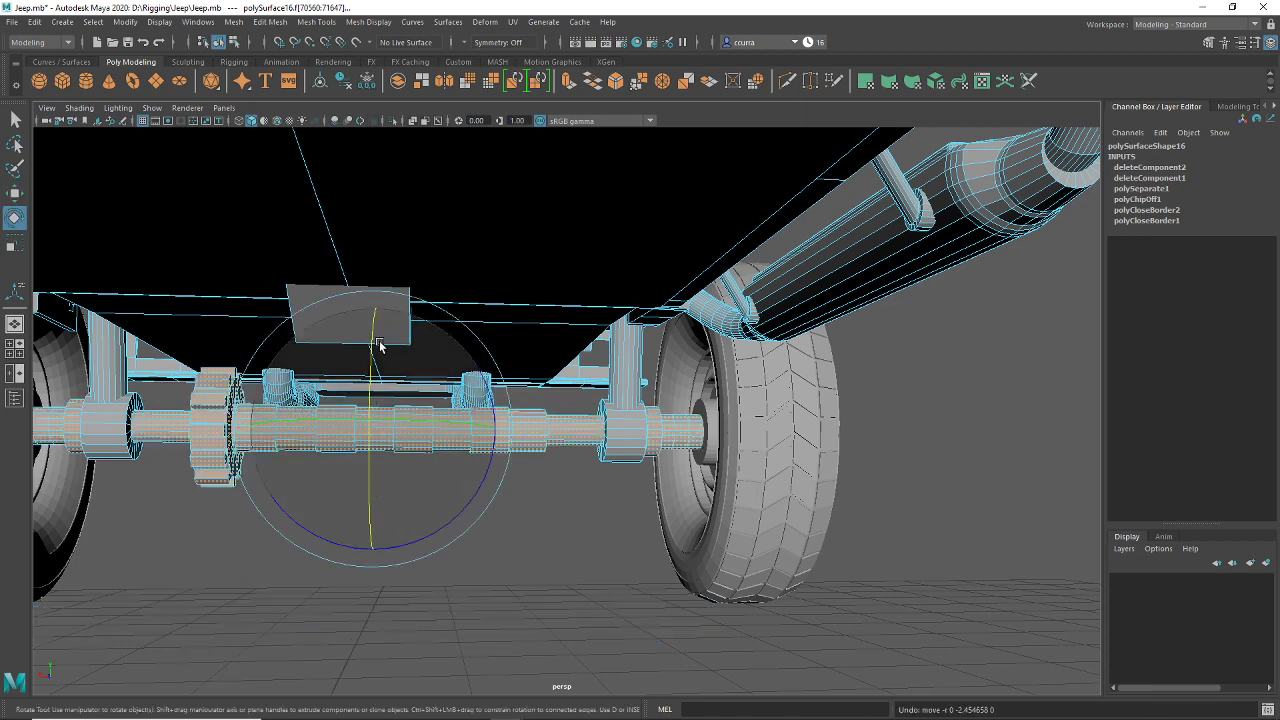
left_click_drag(359, 329, 377, 531)
key("ctrl+z")
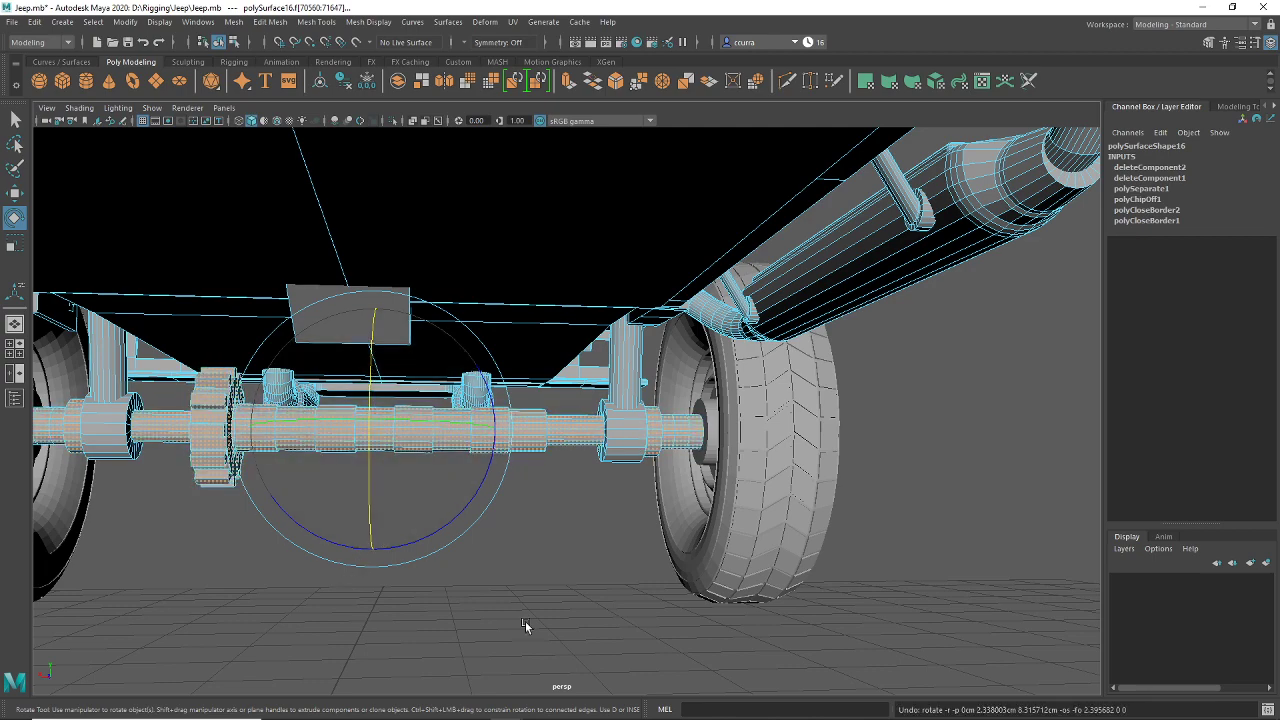
Step: Extract the selected front axle faces from the Jeep body as a separate piece
left_click_drag(509, 612, 583, 592, "alt")
middle_click_drag(583, 592, 521, 590, "alt")
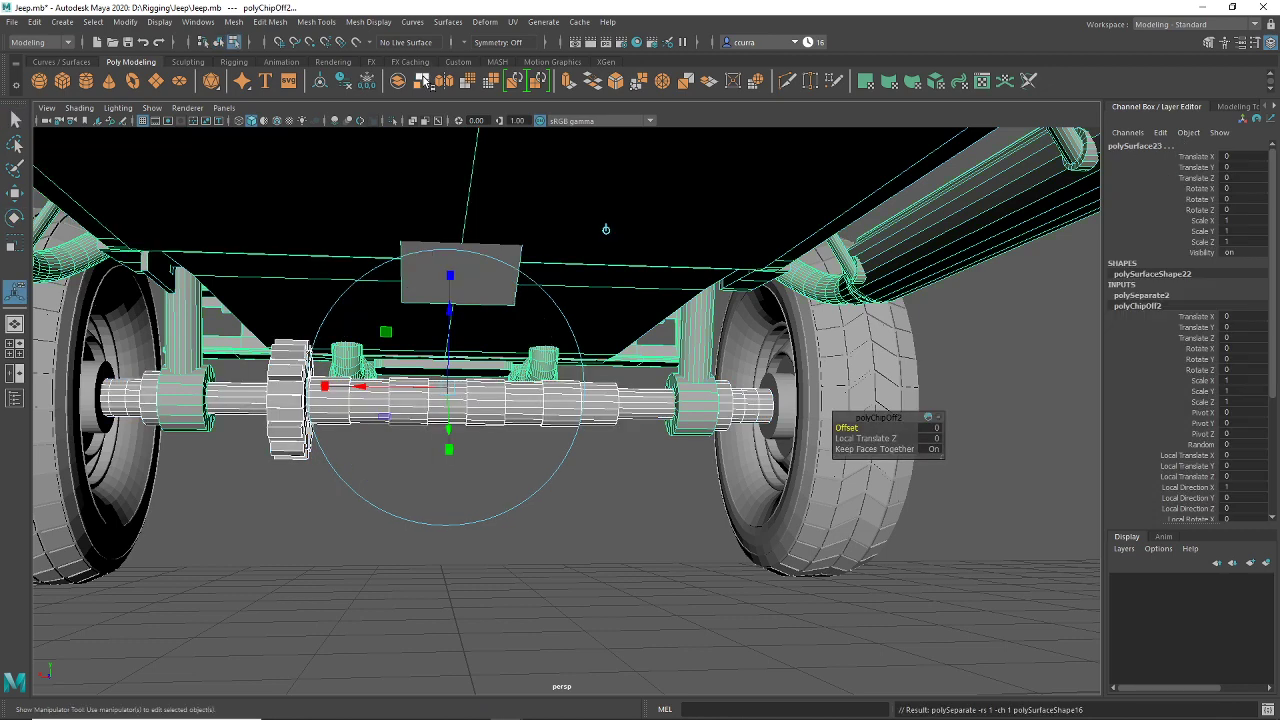
Step: Return to object mode and remove the Jeep body from the selection, keeping only the extracted front axle pieces selected
key("w")
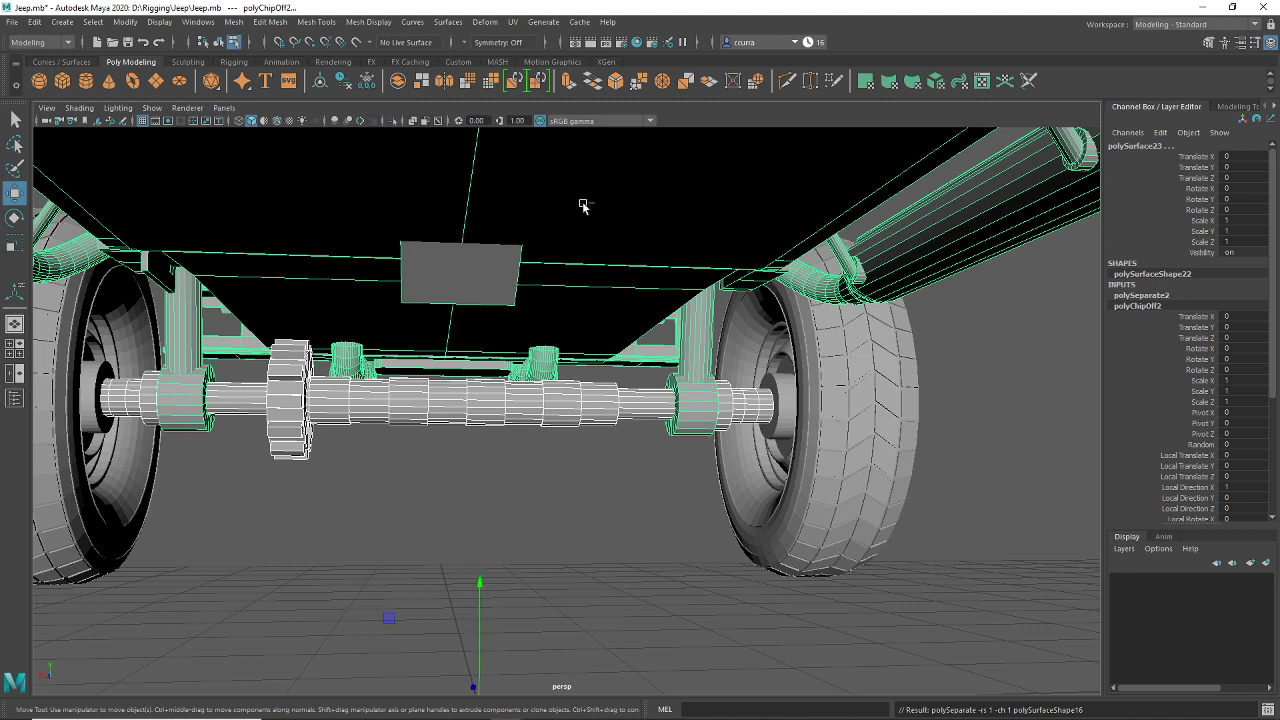
right_click(573, 262)
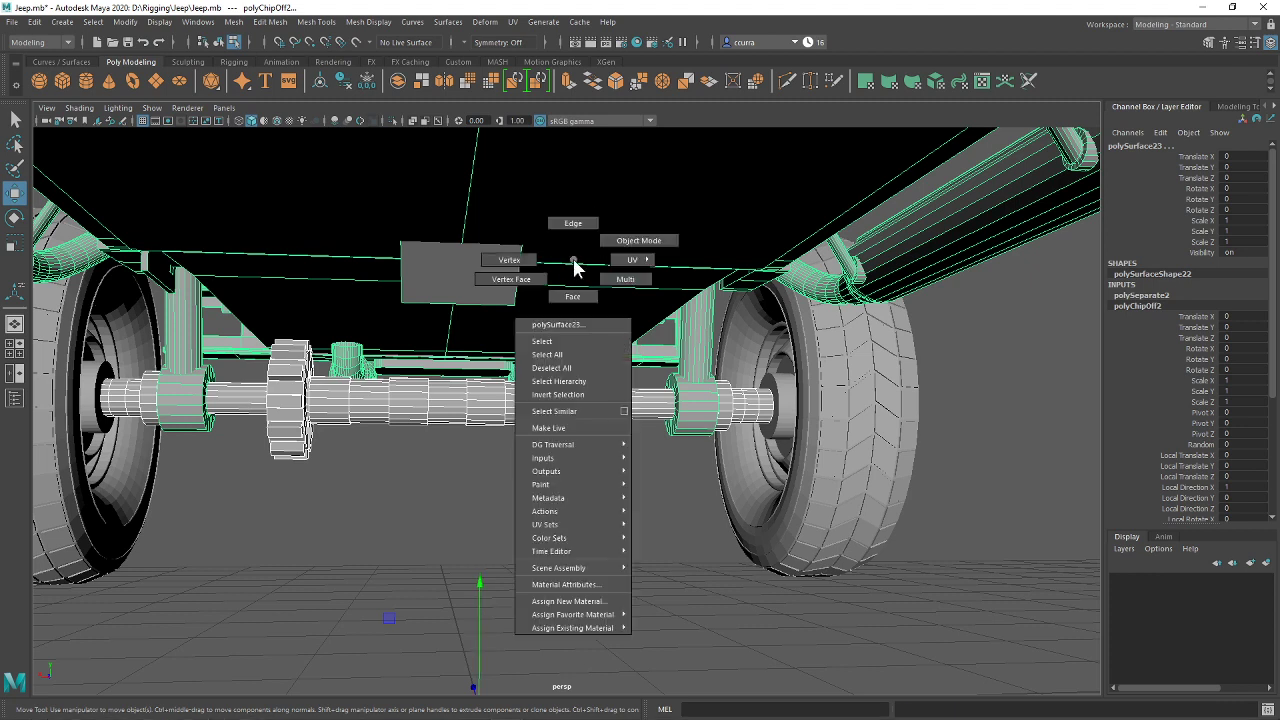
left_click(622, 242)
left_click(611, 218, "ctrl")
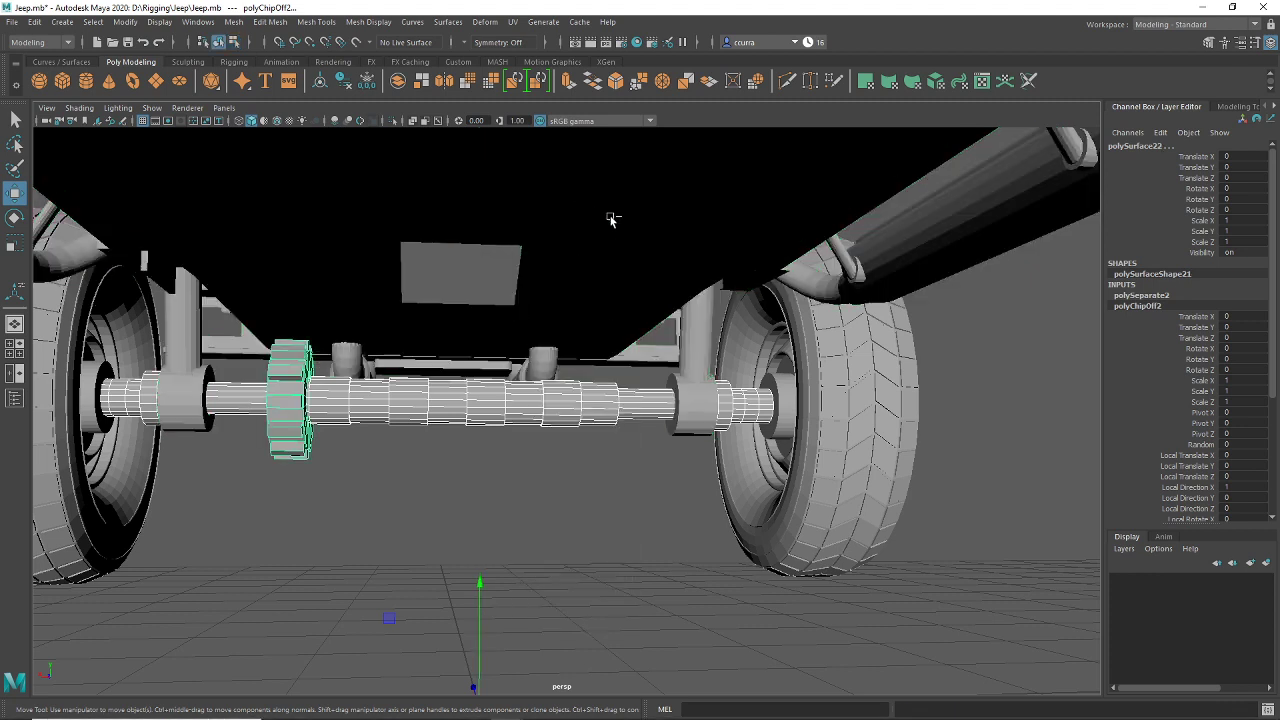
Step: Try raising the selected front axle pieces, and undo the move
left_click_drag(482, 592, 487, 510)
key("ctrl+z")
key("ctrl+z")
key("ctrl+z")
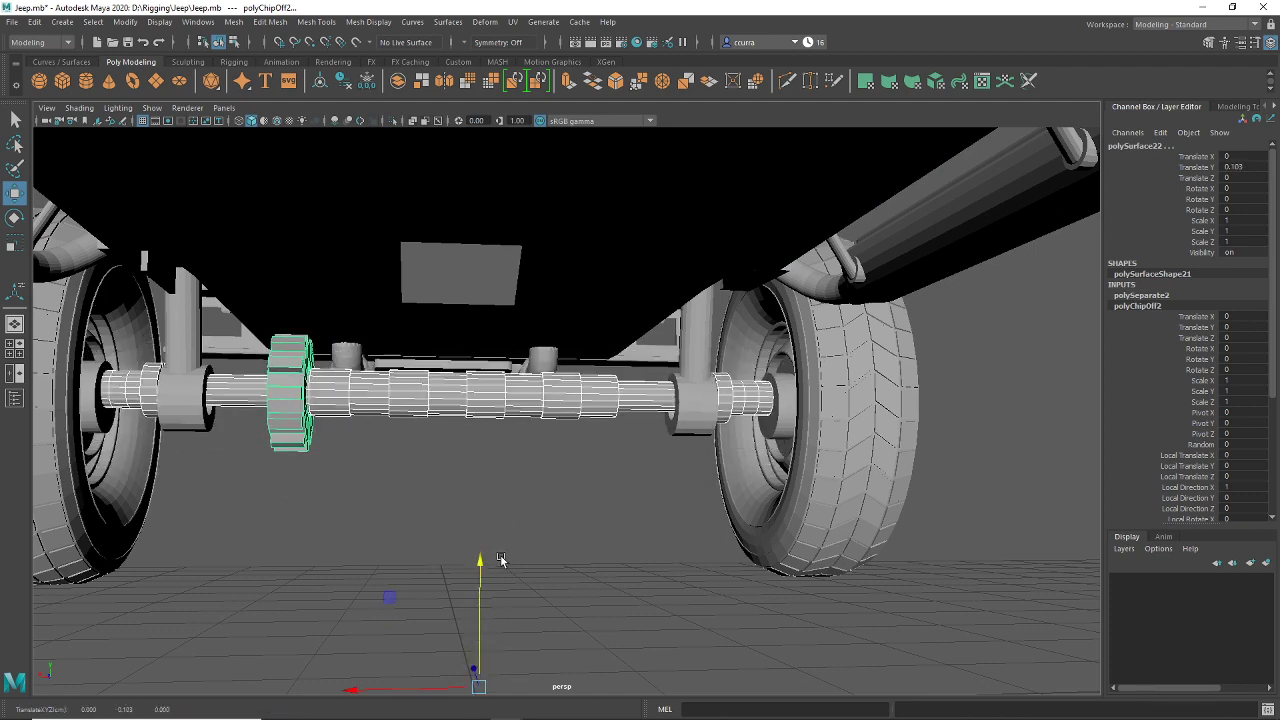
Step: Combine the selected front axle pieces into a single mesh
scroll(343, 363, "down", 3)
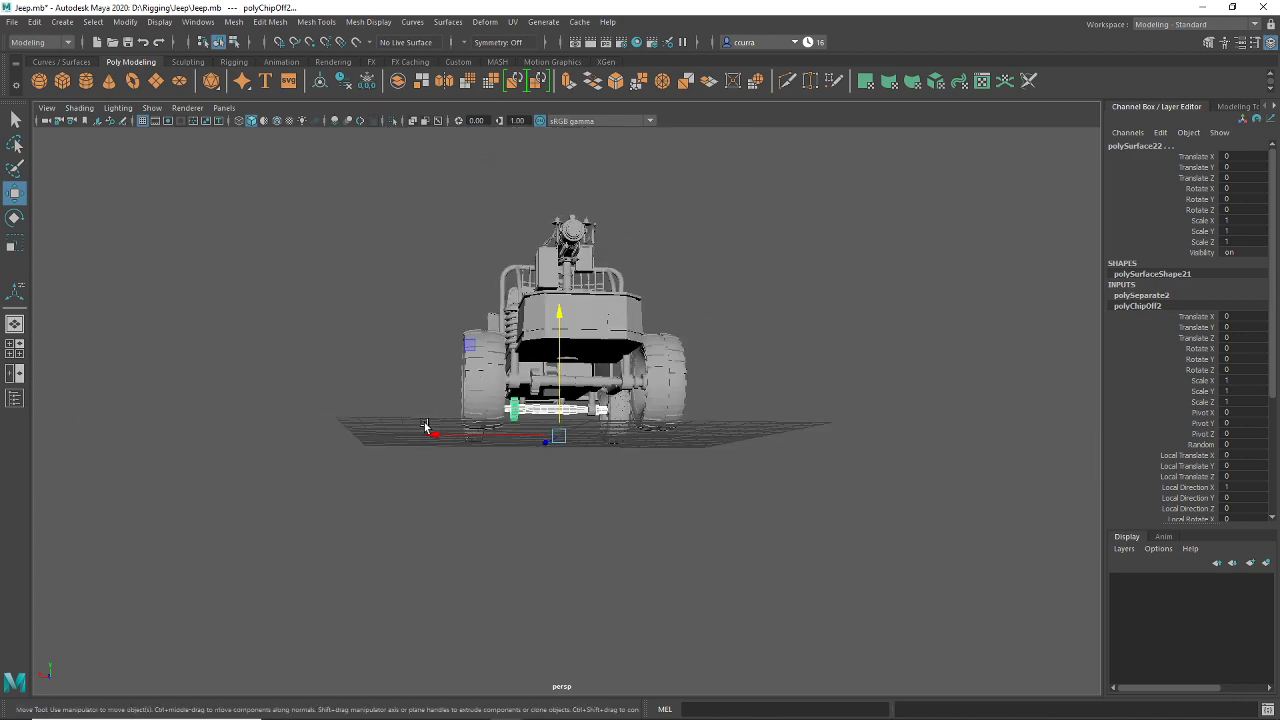
scroll(426, 424, "up", 6)
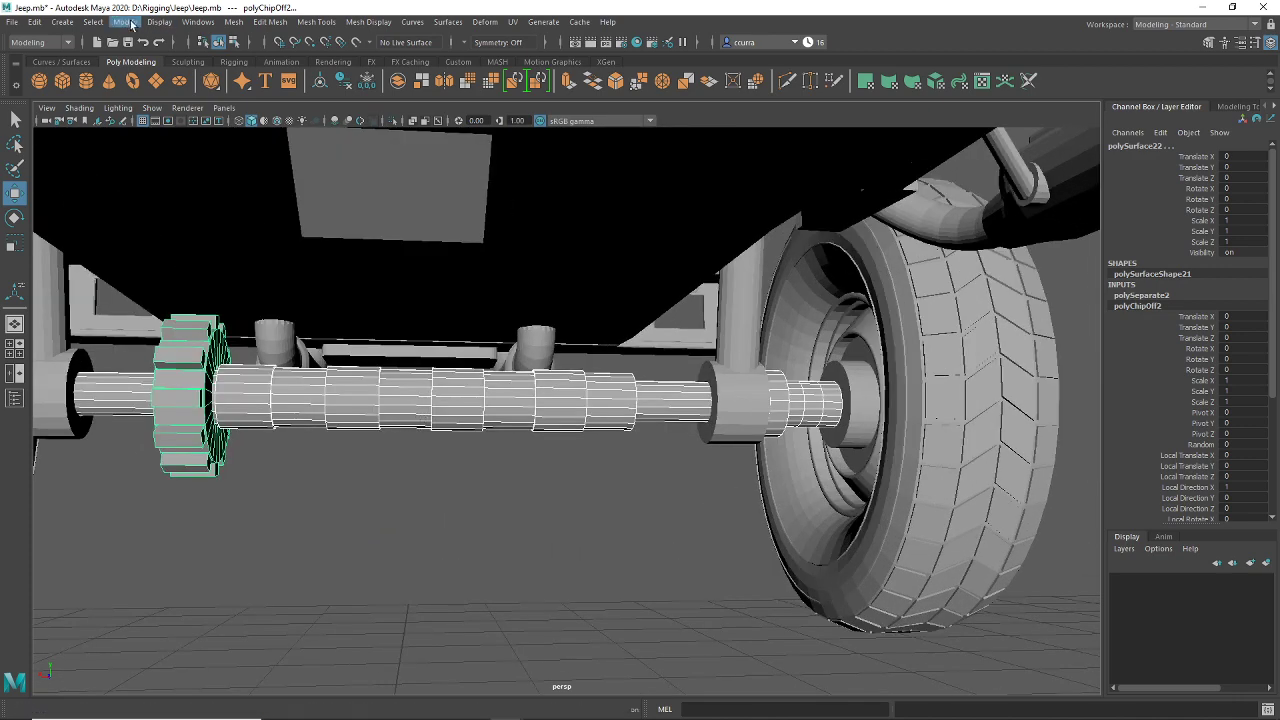
mouse_move(232, 30)
left_click(259, 69)
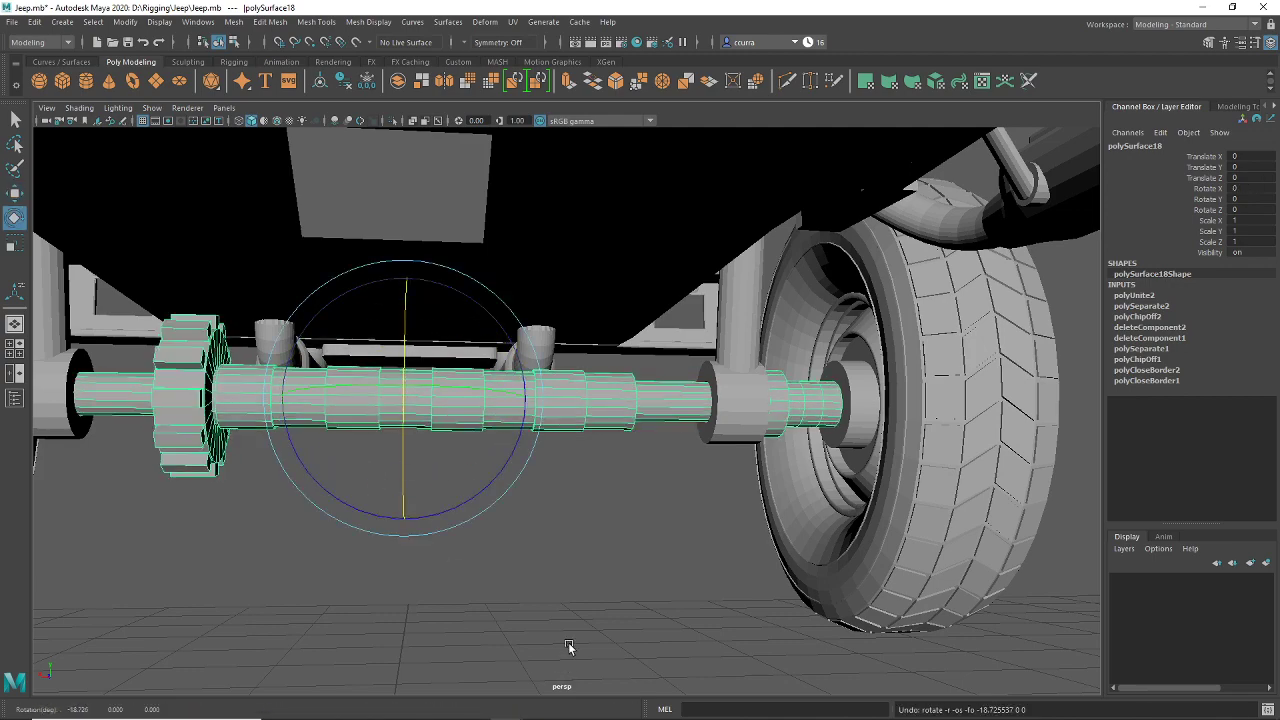
Step: Try steering both front wheels together about their vertical axis, and undo the rotations
left_click_drag(568, 648, 537, 571, "alt")
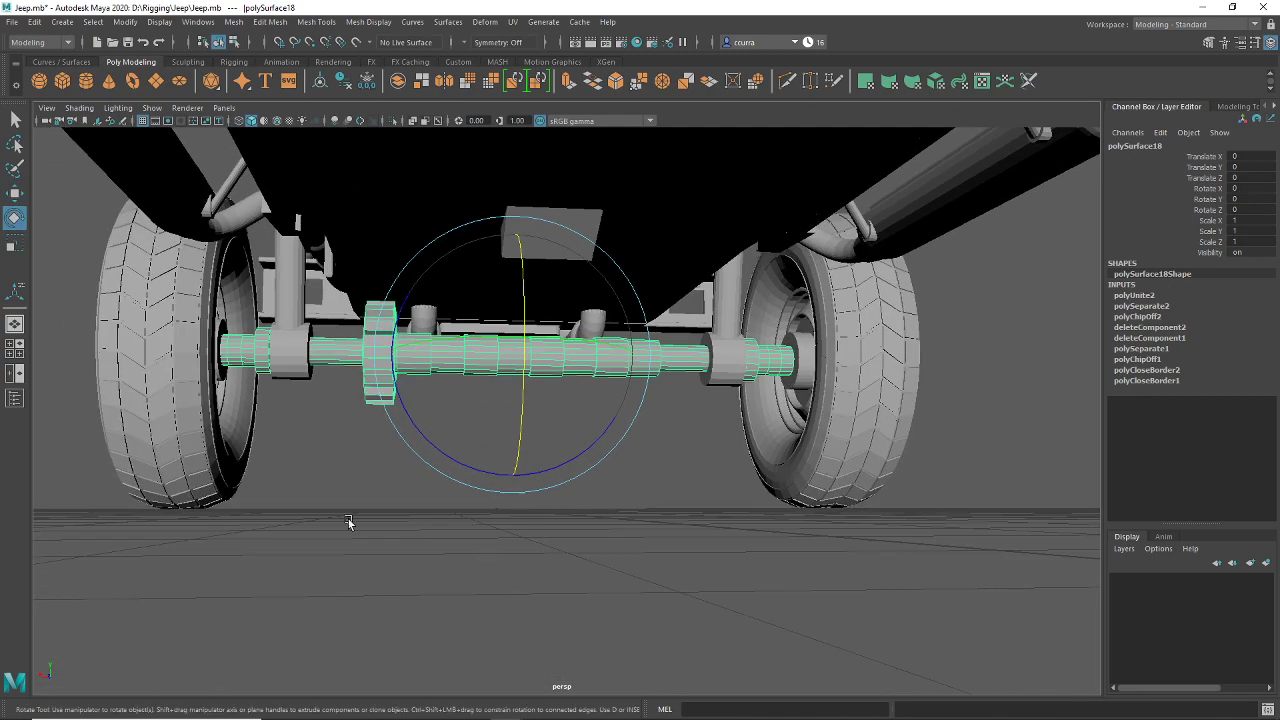
left_click_drag(348, 519, 630, 500, "alt")
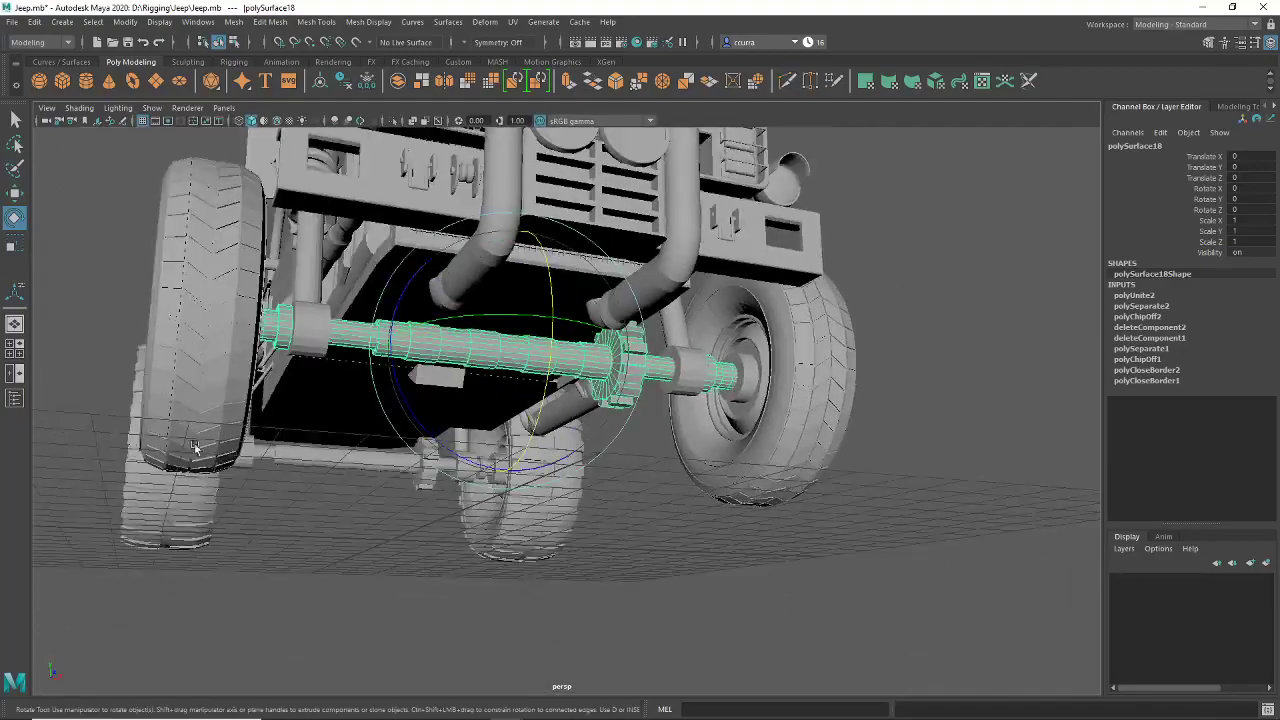
mouse_move(195, 447)
left_mouse_down("alt")
mouse_move(314, 493)
mouse_move(380, 476)
mouse_move(240, 486)
mouse_move(271, 500)
mouse_move(250, 496)
mouse_move(258, 503)
mouse_move(280, 499)
mouse_move(209, 486)
mouse_move(207, 518)
mouse_move(53, 501)
mouse_move(109, 505)
mouse_move(172, 443)
left_mouse_up("alt")
left_click(185, 445)
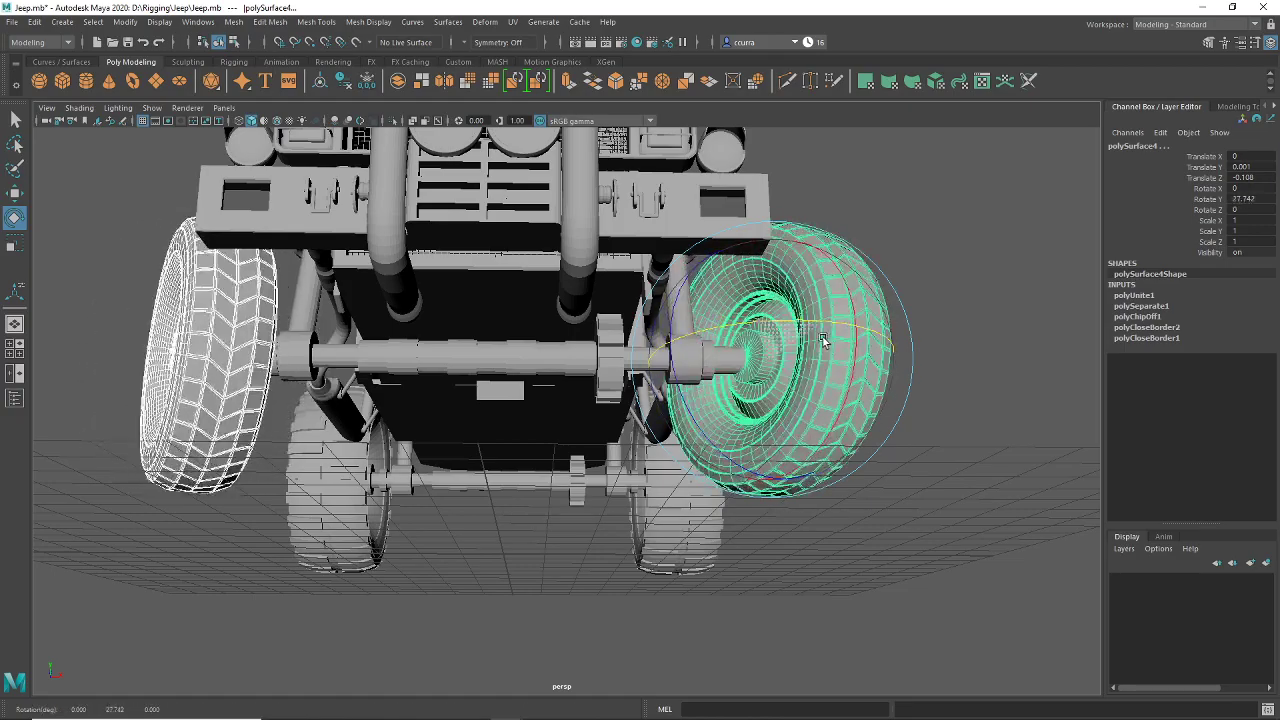
key("ctrl+z")
key("ctrl+z")
key("ctrl+z")
key("ctrl+z")
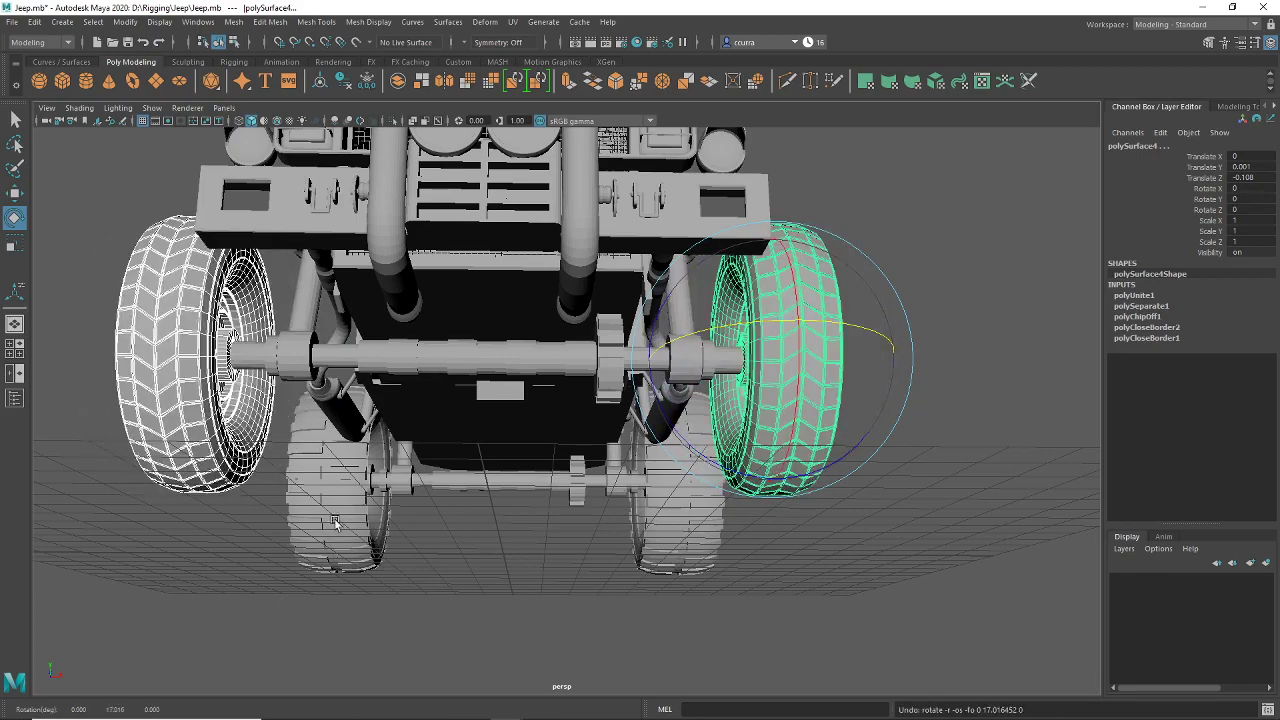
Step: Select the Jeep body at the rear wheels, switch it to component editing, and save the scene
left_click_drag(402, 452, 533, 470, "alt")
left_click(423, 466)
right_click_drag(533, 470, 575, 475, "alt")
left_click_drag(575, 475, 711, 469, "alt")
left_click(742, 478)
right_click_drag(725, 434, 736, 373)
left_click_drag(700, 586, 485, 577, "alt")
left_click(11, 22)
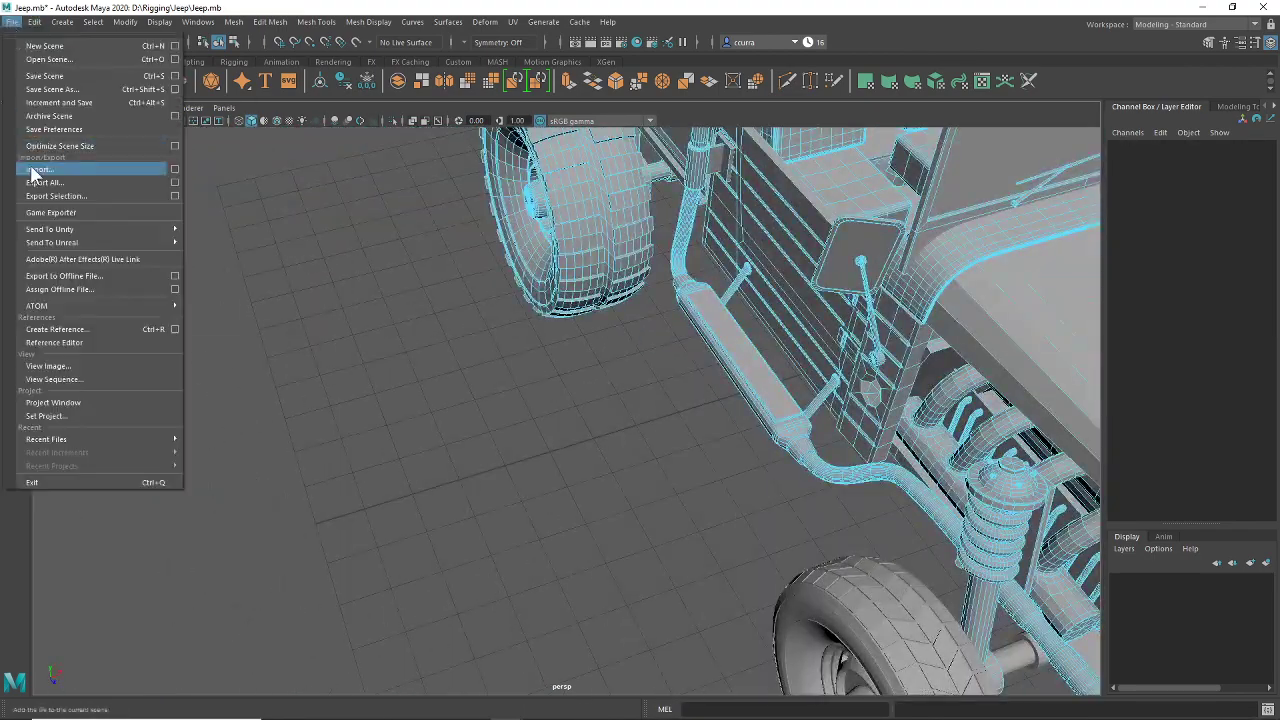
left_click(45, 76)
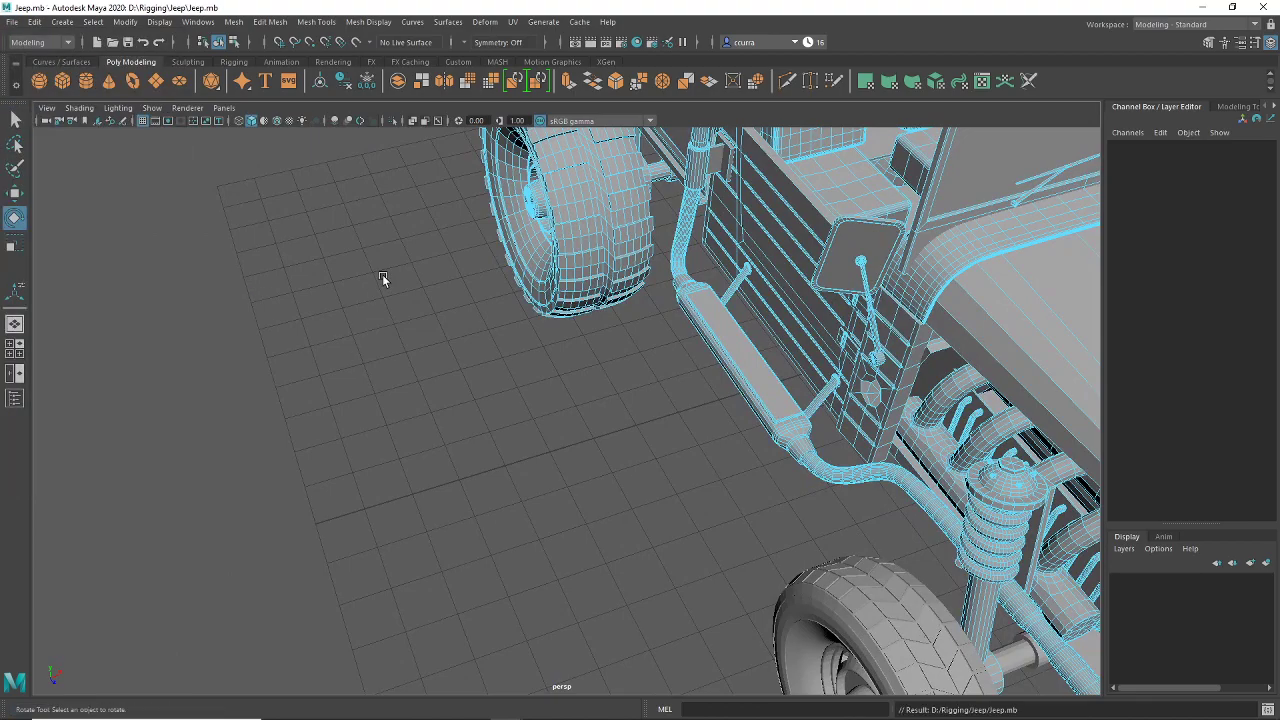
Step: Try rolling the duplicated front wheel around its axle, undoing each rotation
left_click_drag(382, 278, 614, 400, "alt")
scroll(530, 370, "down", 5)
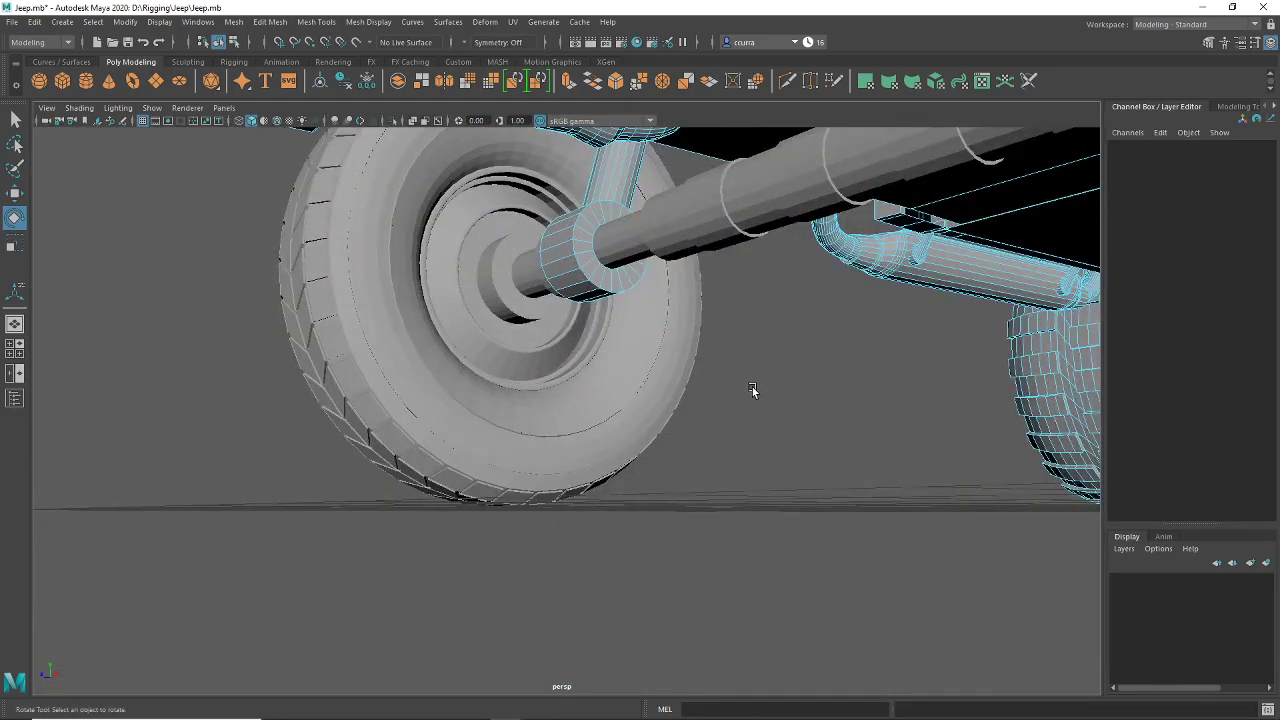
left_click_drag(752, 390, 586, 364, "alt")
scroll(676, 392, "down", 5)
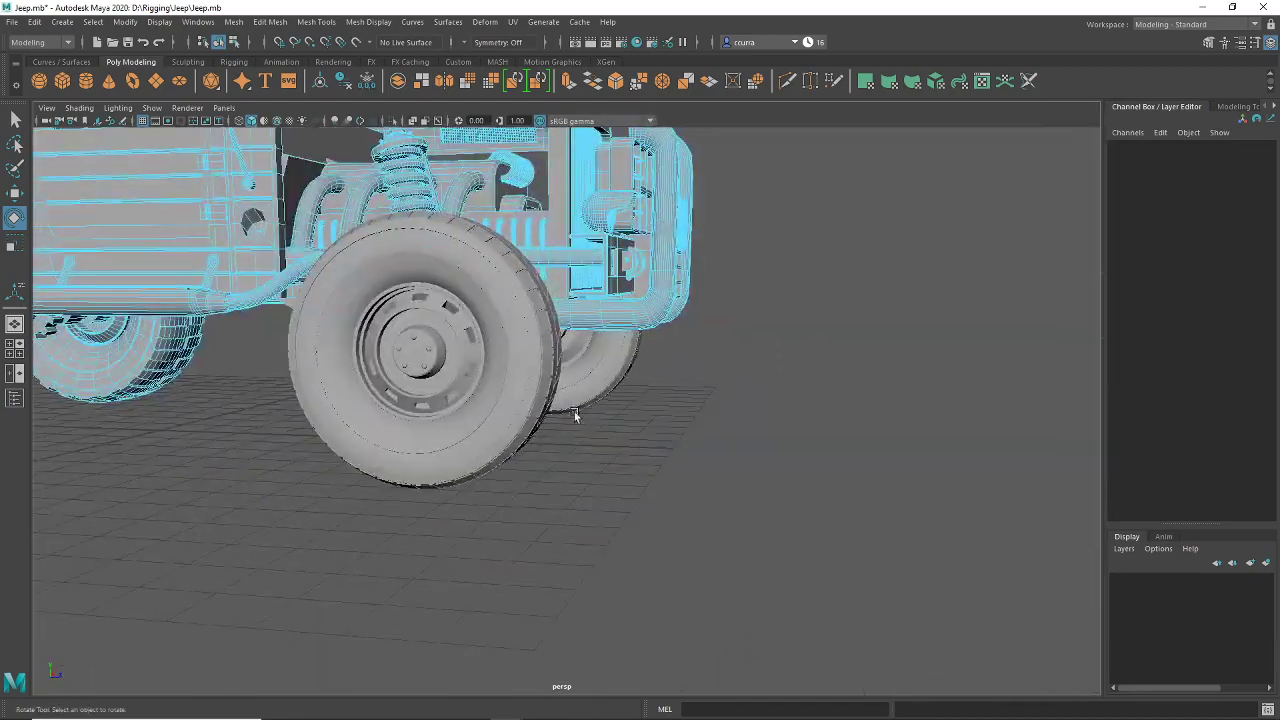
mouse_move(574, 411)
left_mouse_down("alt")
mouse_move(385, 394)
mouse_move(589, 389)
mouse_move(566, 397)
left_mouse_up("alt")
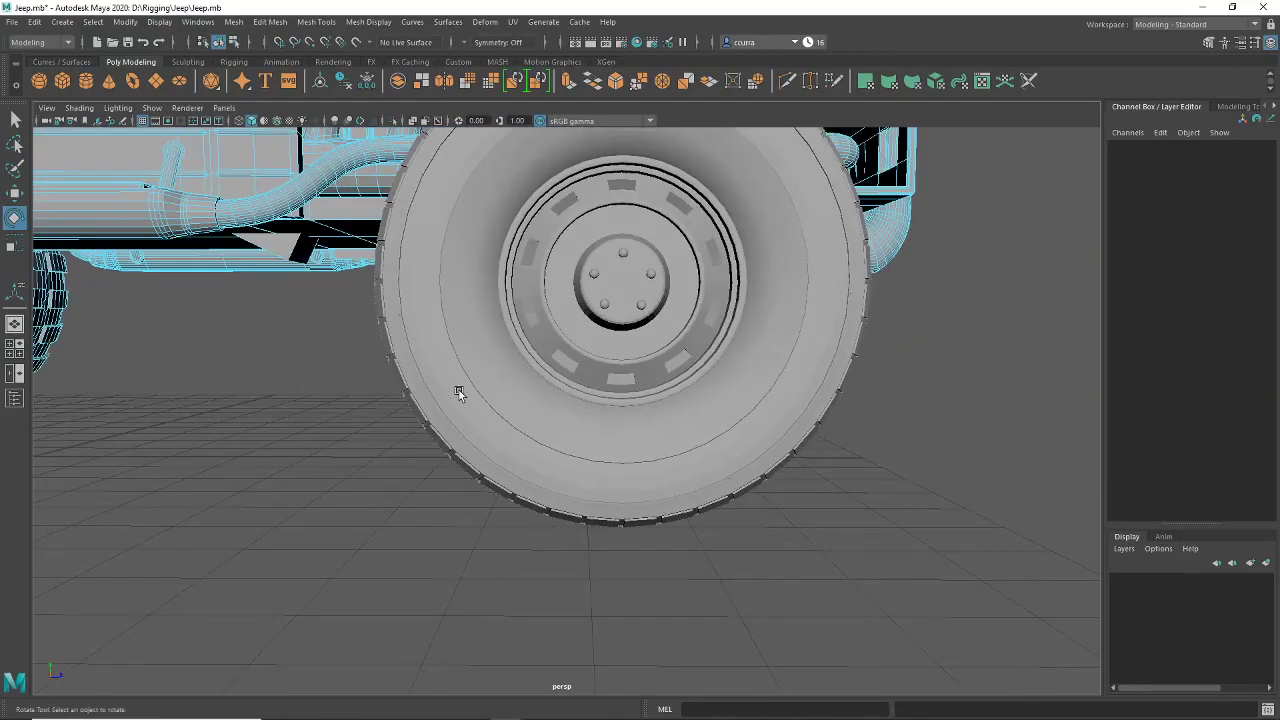
left_click(744, 344)
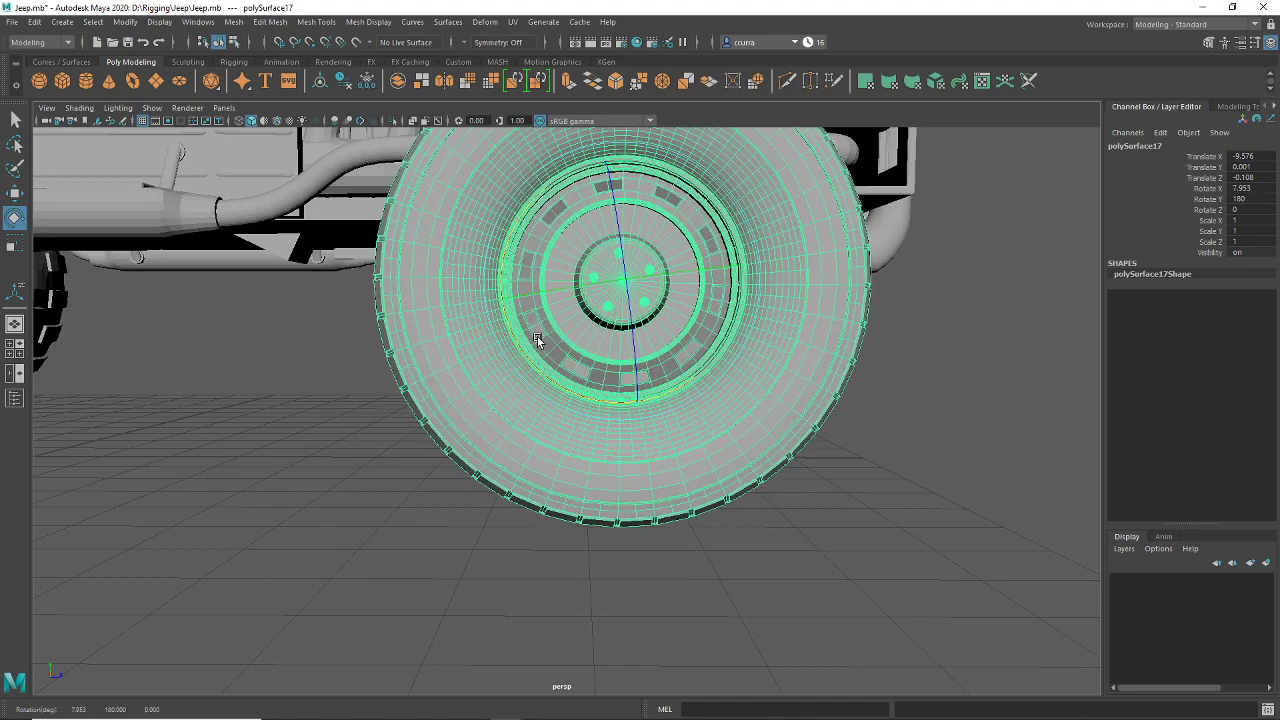
key("ctrl+z")
left_click_drag(450, 397, 543, 440, "alt")
left_click_drag(522, 366, 443, 381)
key("ctrl+z")
Step: Examine the front wheel's hub and the inner side of the rear wheel where it meets the axle
scroll(547, 368, "up", 4)
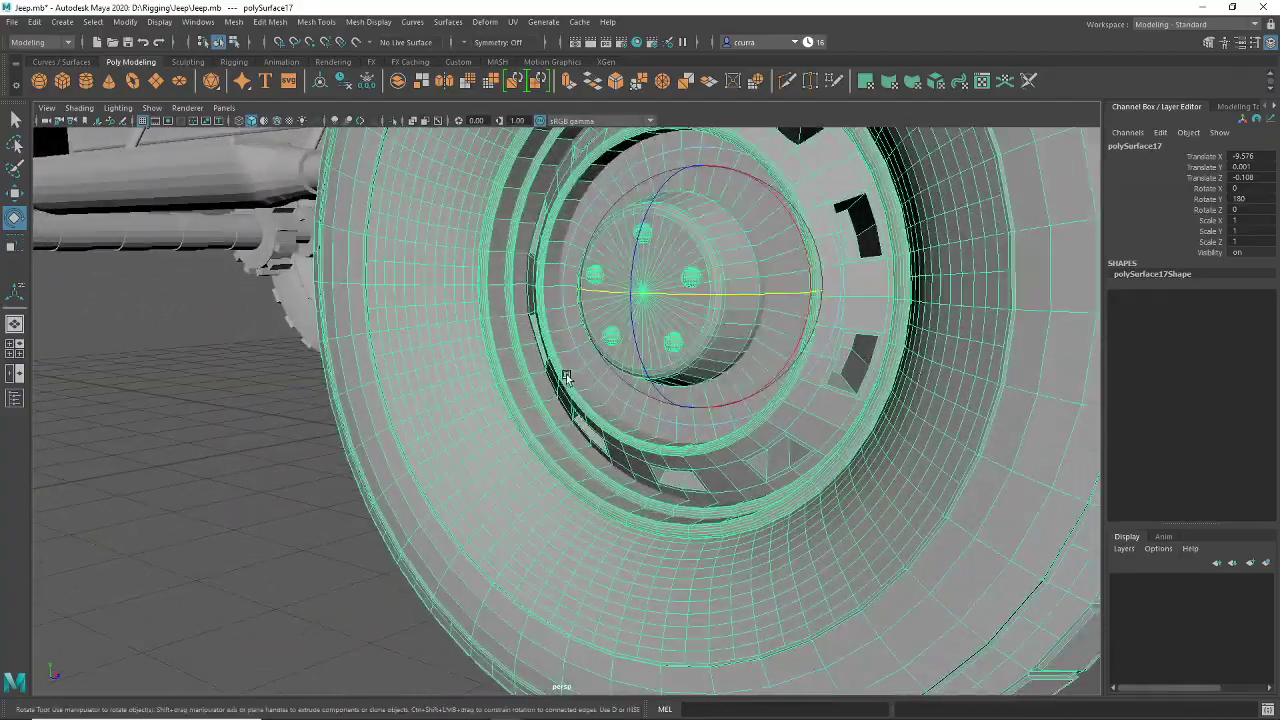
scroll(568, 372, "down", 6)
scroll(591, 380, "up", 4)
scroll(565, 365, "up", 3)
middle_click_drag(443, 381, 558, 393, "alt")
scroll(489, 452, "up", 1)
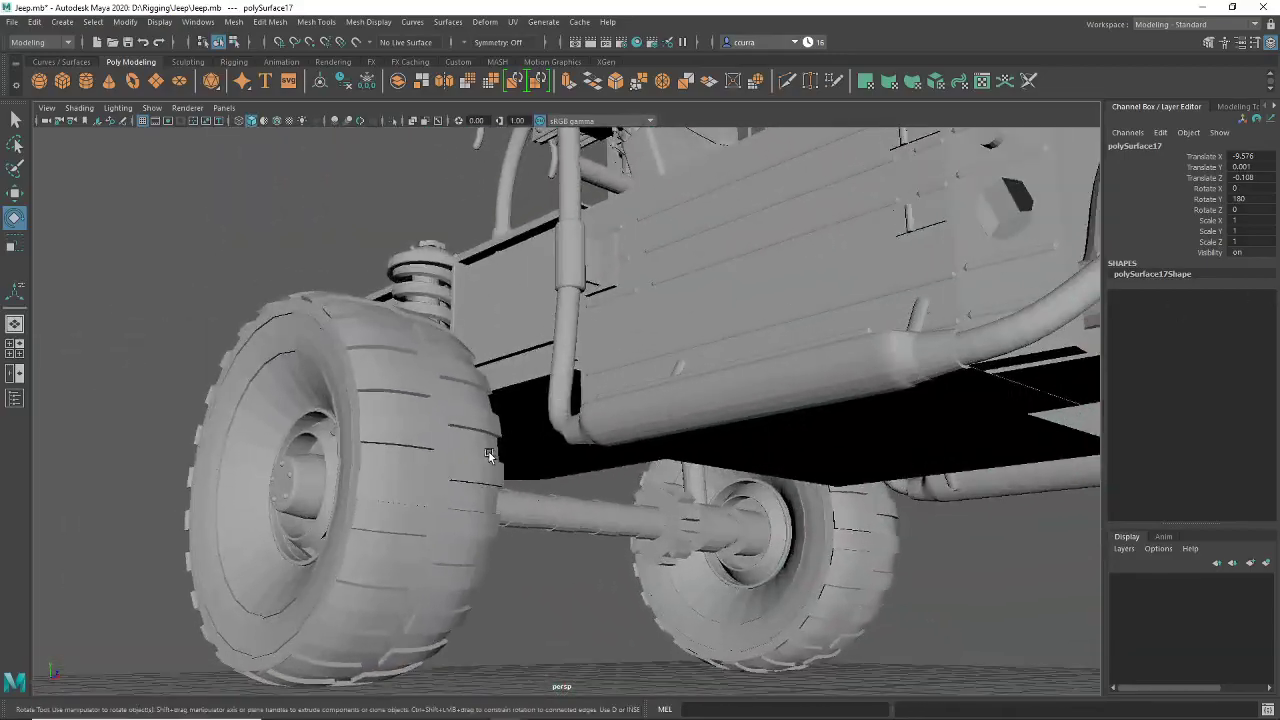
middle_click_drag(489, 452, 752, 384, "alt")
left_click_drag(781, 446, 627, 457, "alt")
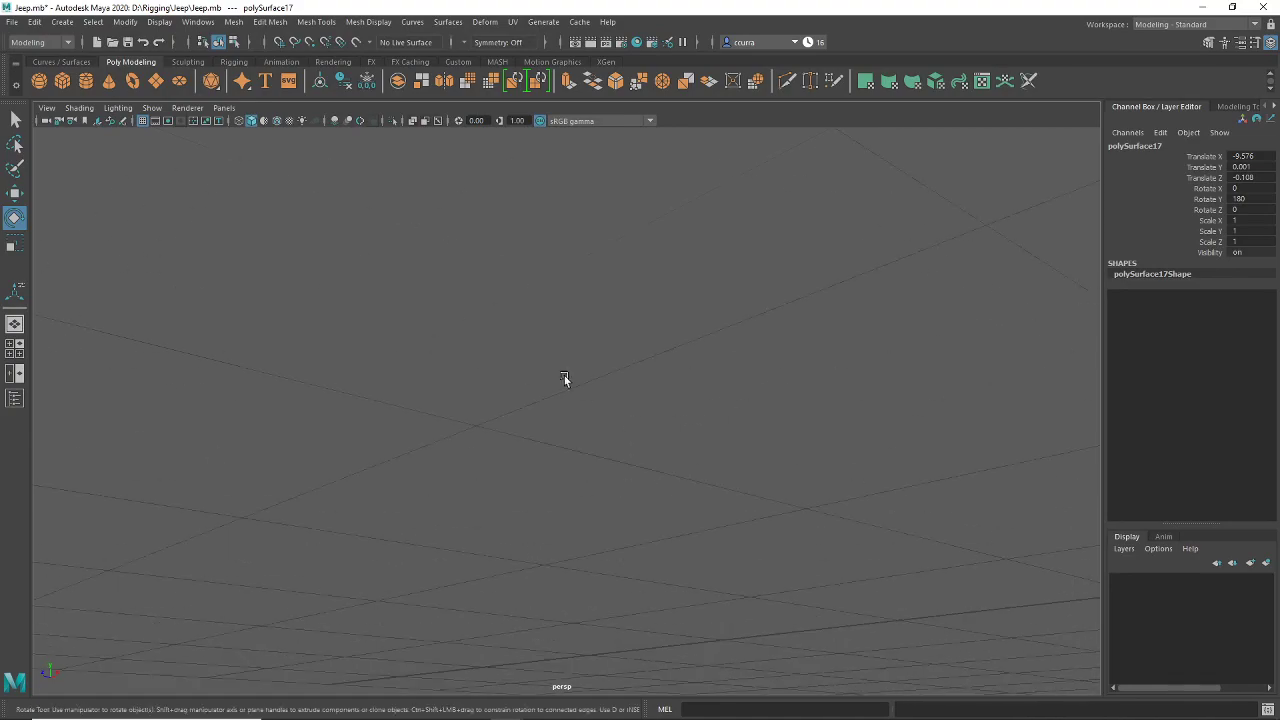
left_click_drag(564, 377, 697, 250, "alt")
scroll(543, 429, "down", 3)
scroll(643, 407, "up", 3)
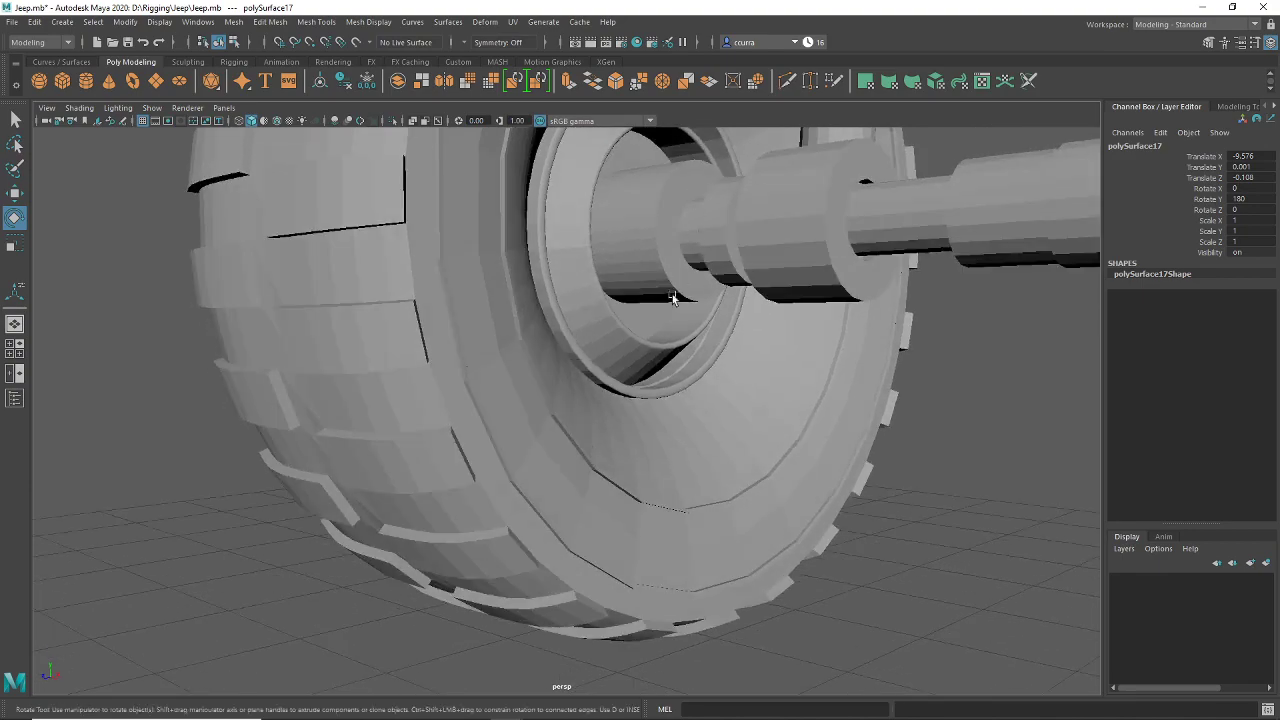
left_click_drag(668, 368, 447, 350, "alt")
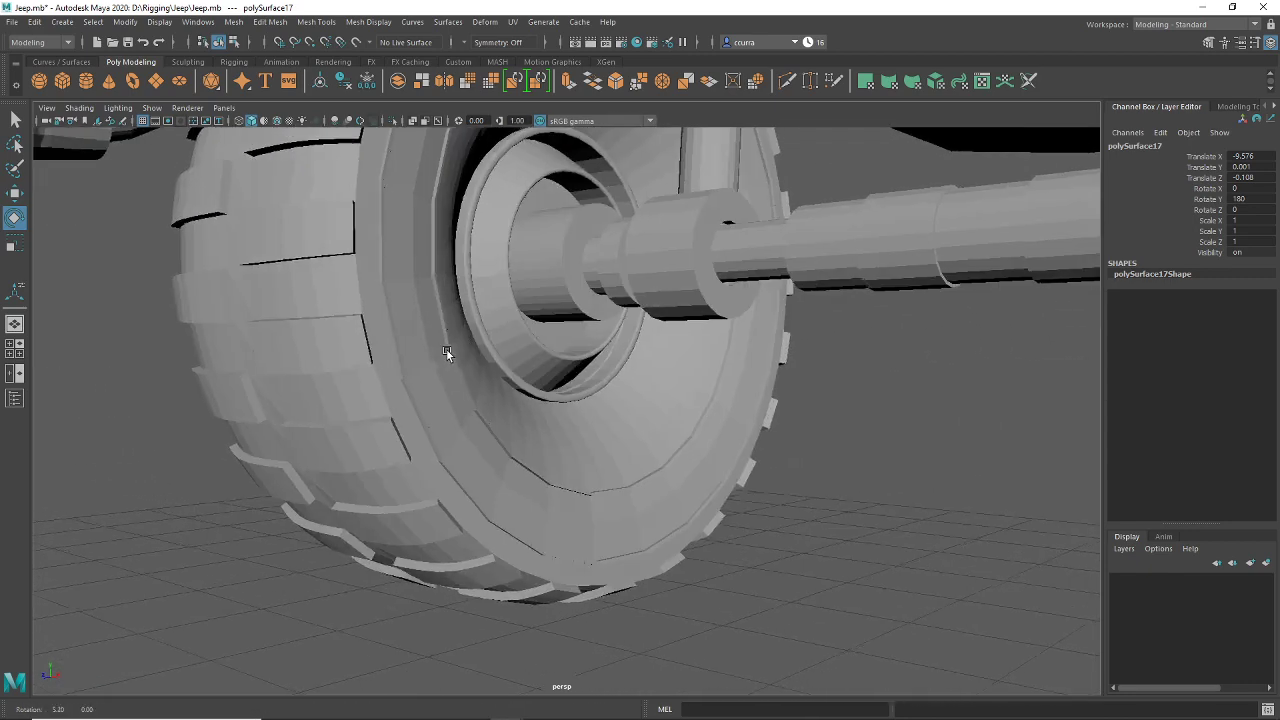
left_click_drag(356, 348, 494, 320, "alt")
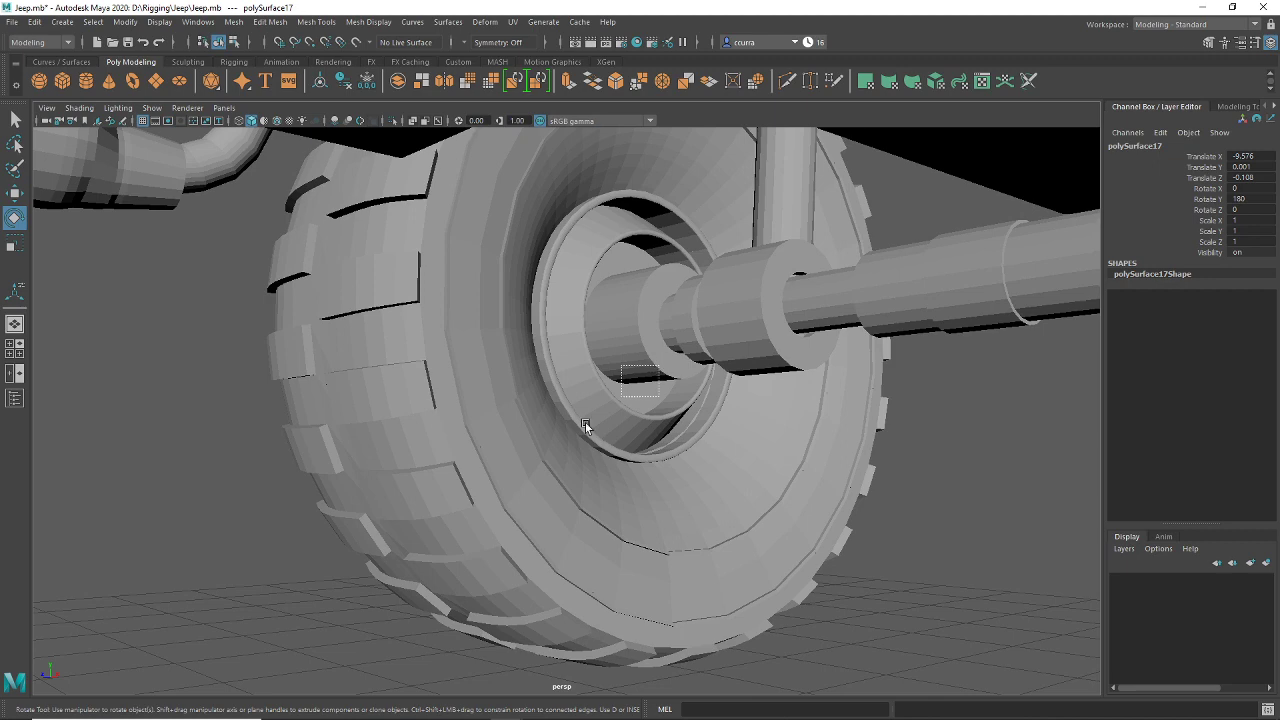
Step: Switch the Jeep body to face mode and select the rear wheel's tire and rim faces, growing the selection across them
left_click(376, 560)
right_click_drag(591, 490, 588, 448)
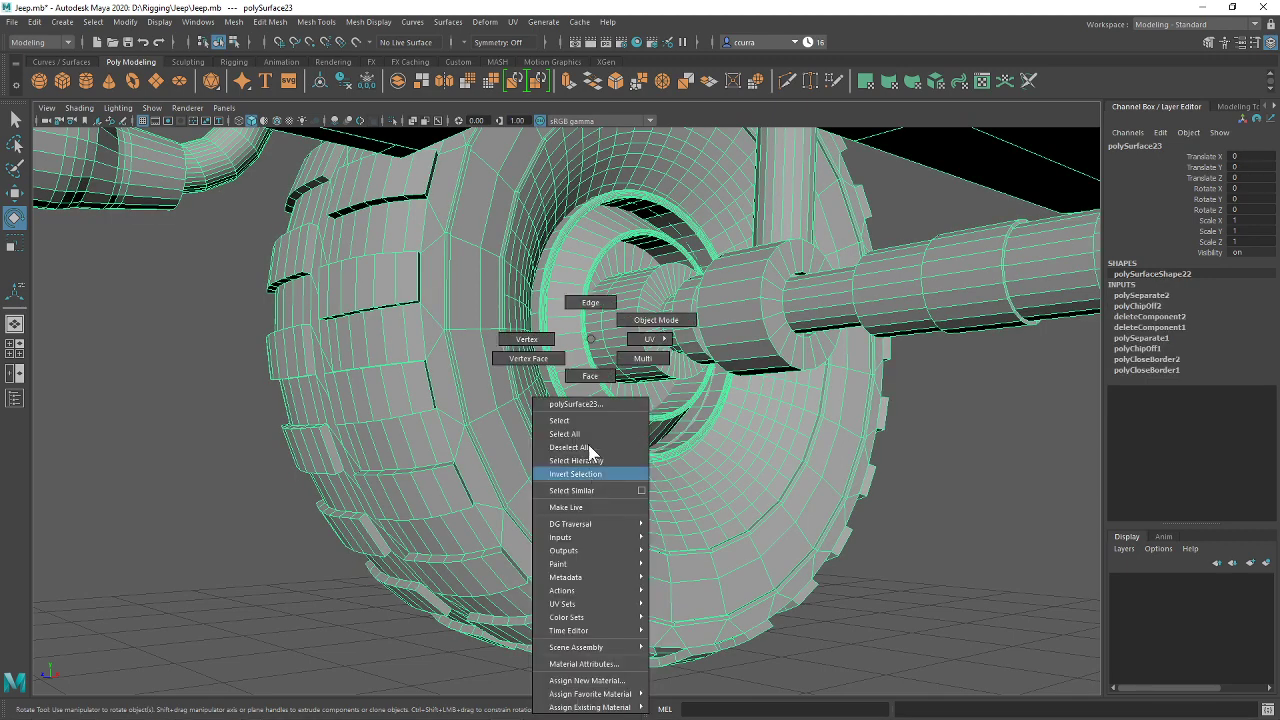
right_click_drag(631, 375, 633, 376)
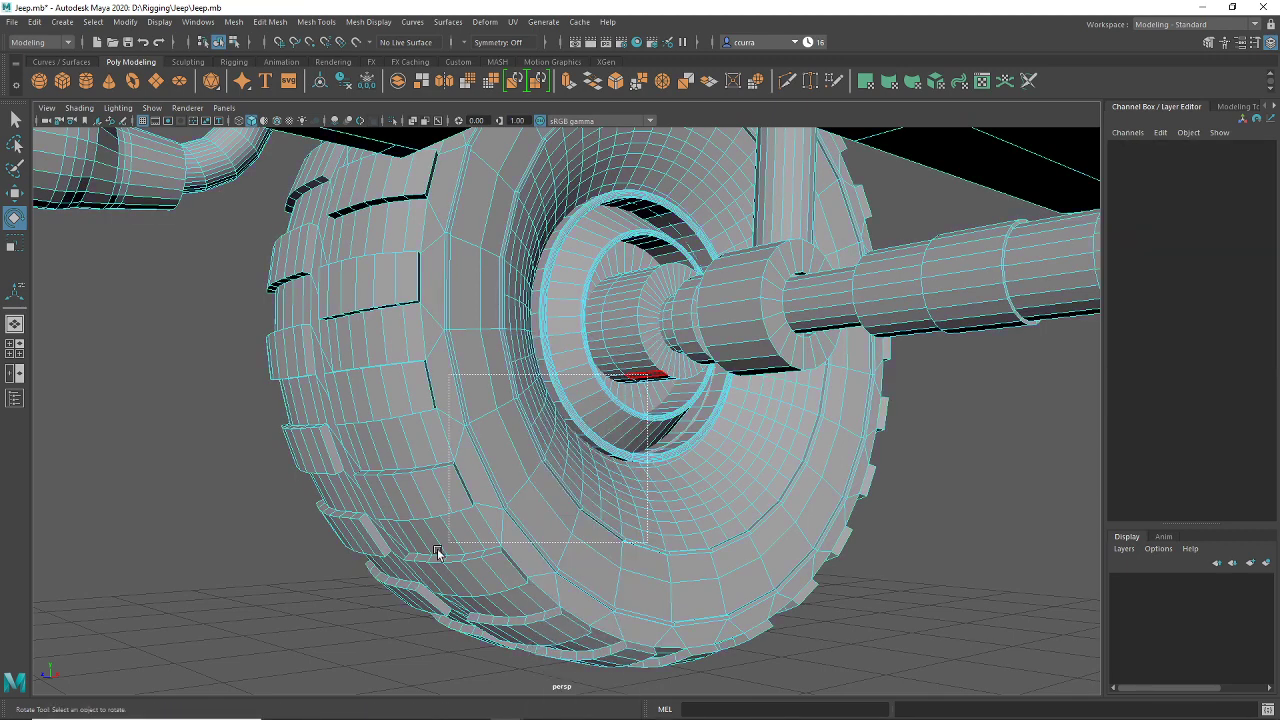
left_click_drag(437, 552, 374, 523)
key("shift+period")
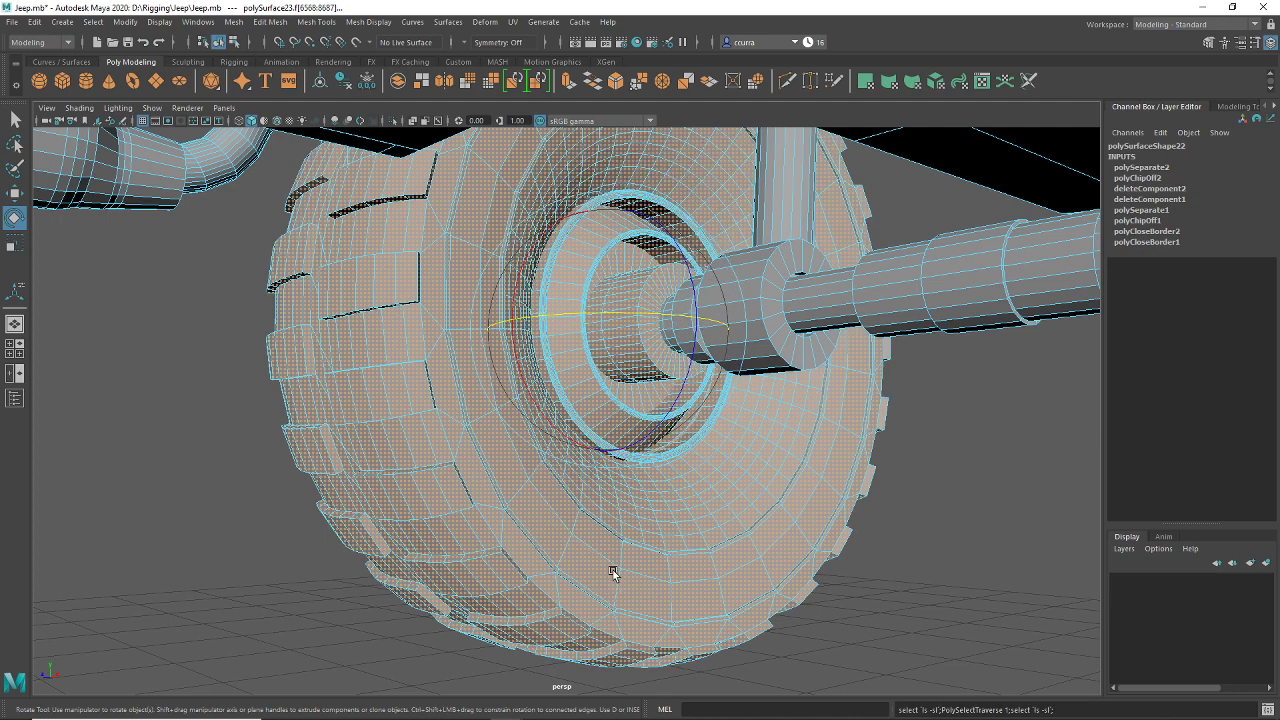
Step: Complete the rear wheel's face selection with the remaining hub parts and the lug bolts
left_click_drag(378, 437, 623, 585, "alt")
scroll(623, 585, "up", 5)
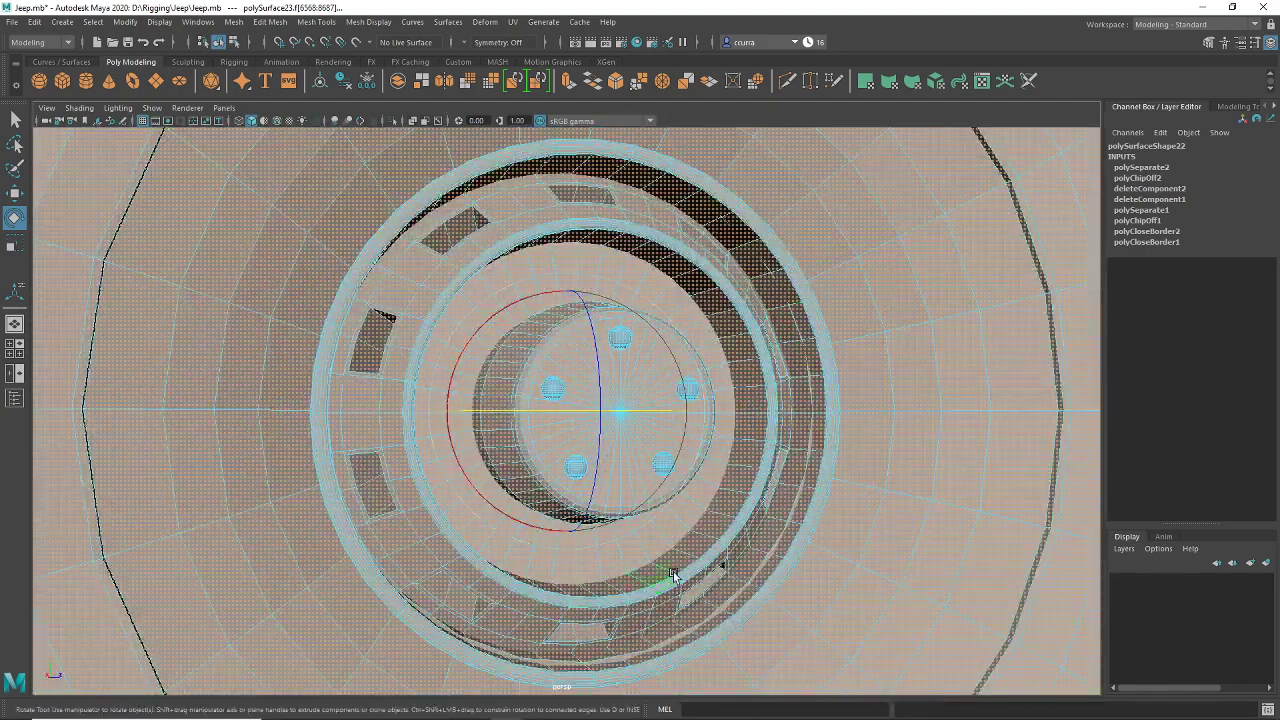
key("t")
scroll(674, 471, "up", 4)
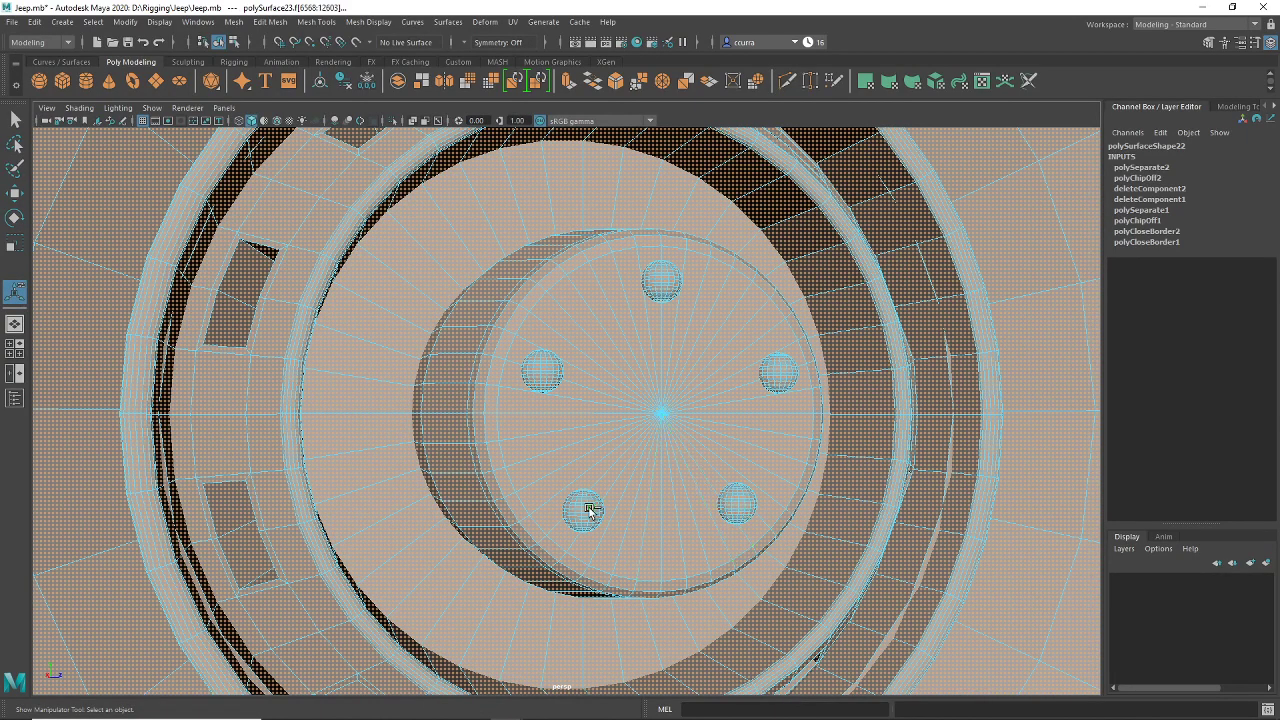
scroll(590, 510, "down", 6)
left_click_drag(609, 529, 728, 549, "alt")
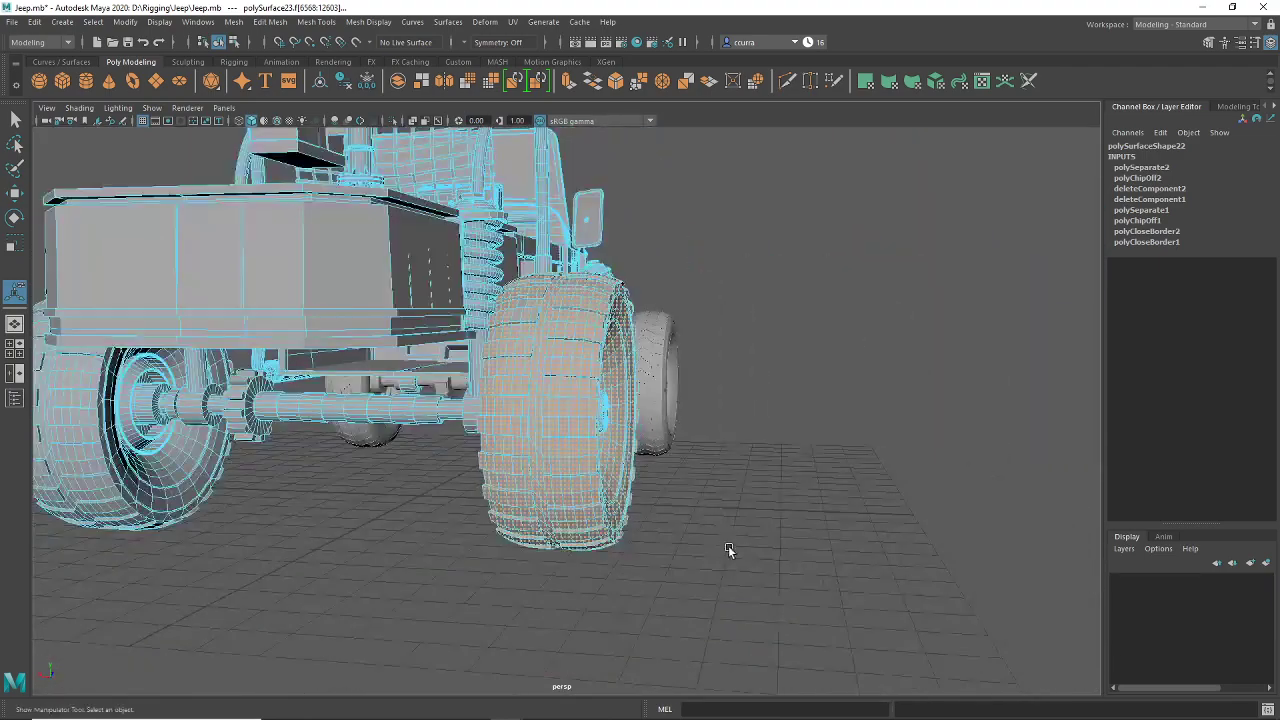
Step: Extract the selected rear wheel faces from the Jeep body
left_click(420, 88)
left_click_drag(757, 377, 723, 417, "alt")
scroll(720, 412, "up", 5)
scroll(720, 412, "down", 5)
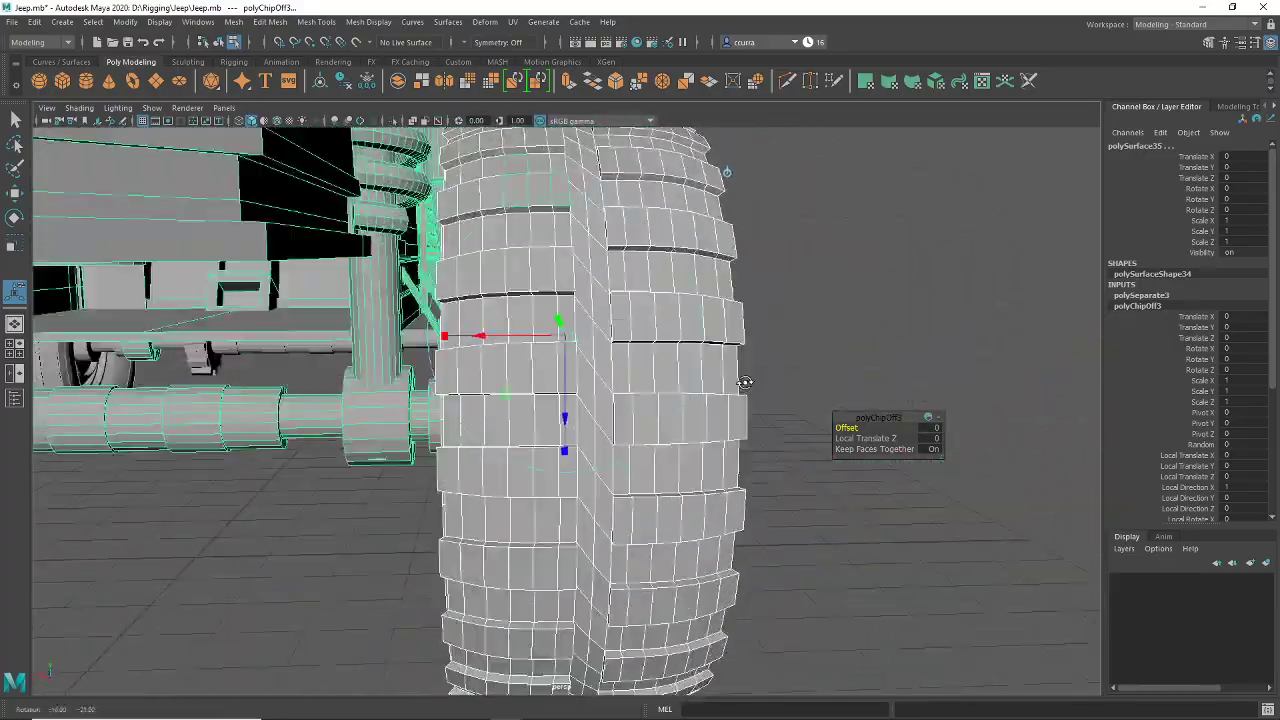
scroll(749, 377, "down", 3)
left_click_drag(735, 380, 716, 378, "alt")
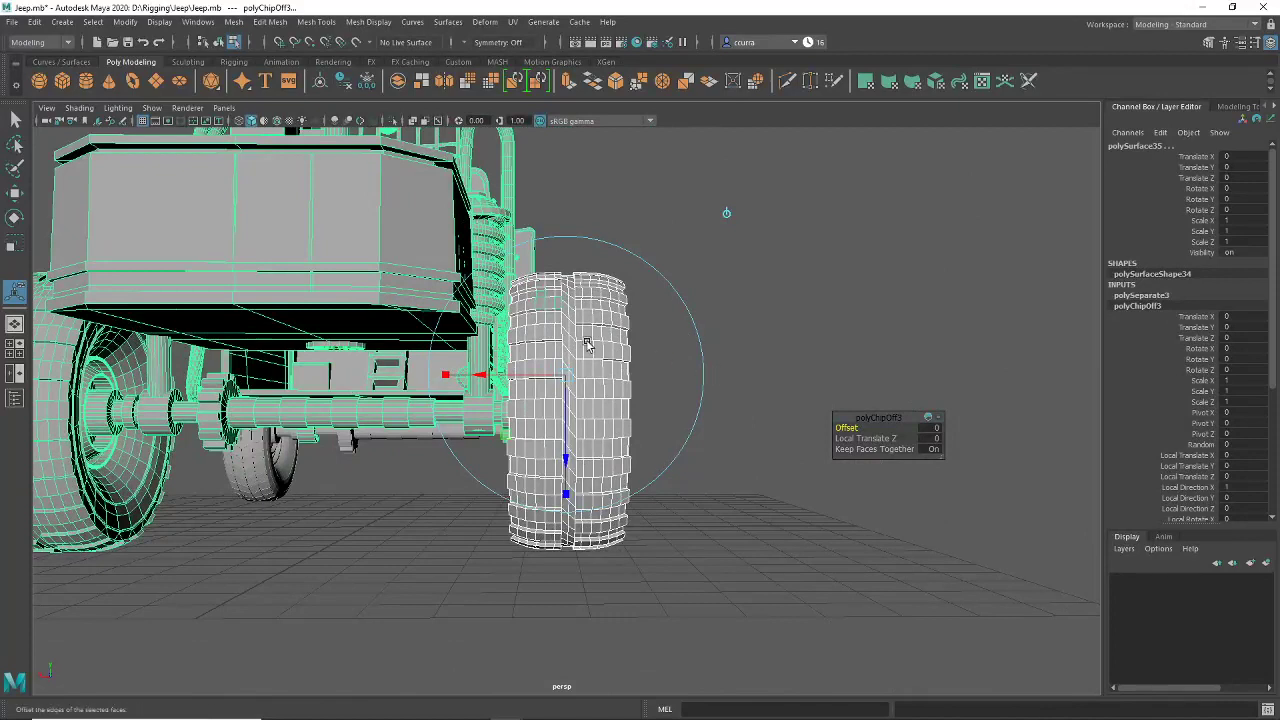
Step: Return to object mode and deselect the Jeep body, keeping only the extracted rear wheel pieces selected
right_click(340, 210)
left_click(390, 195)
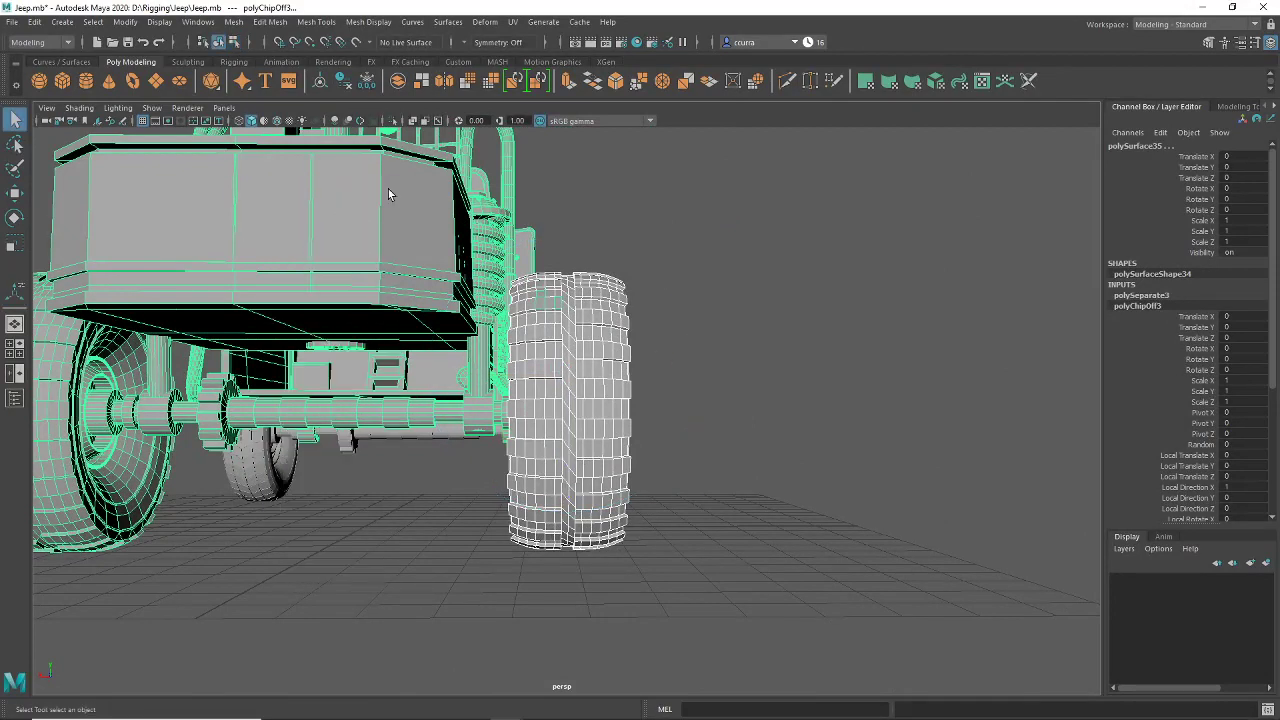
left_click(340, 226)
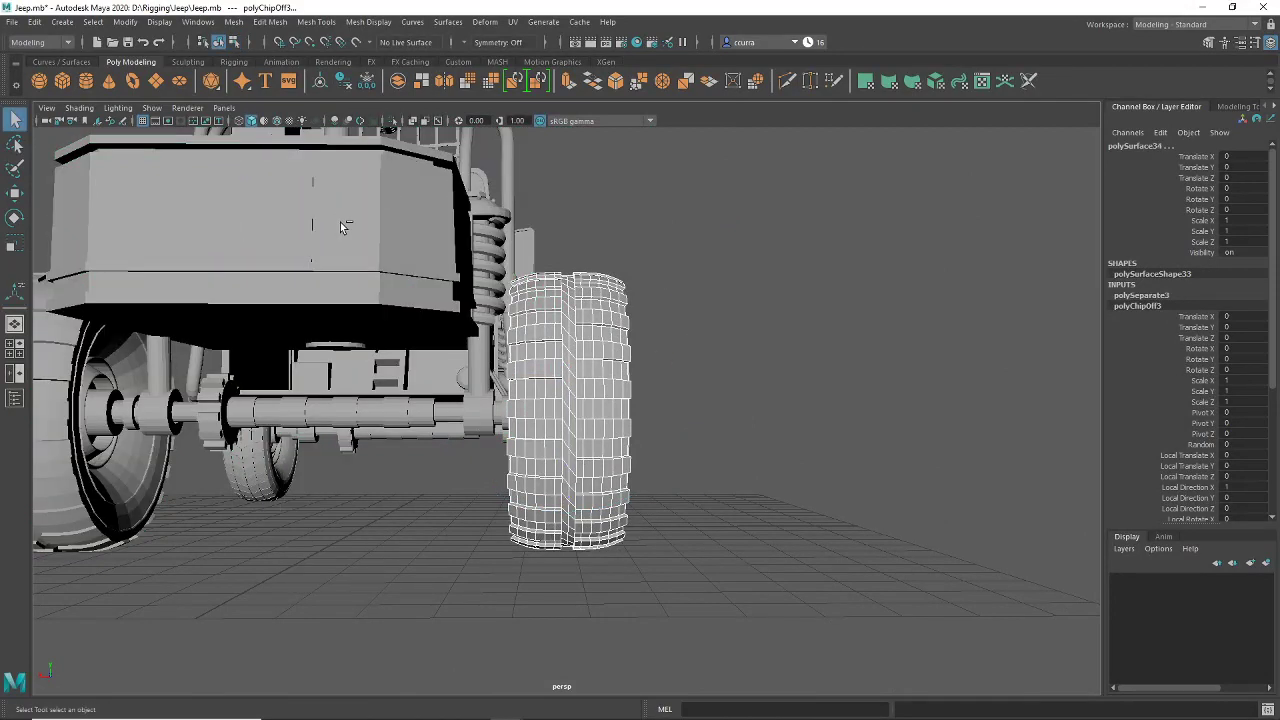
left_click_drag(670, 447, 435, 460, "alt")
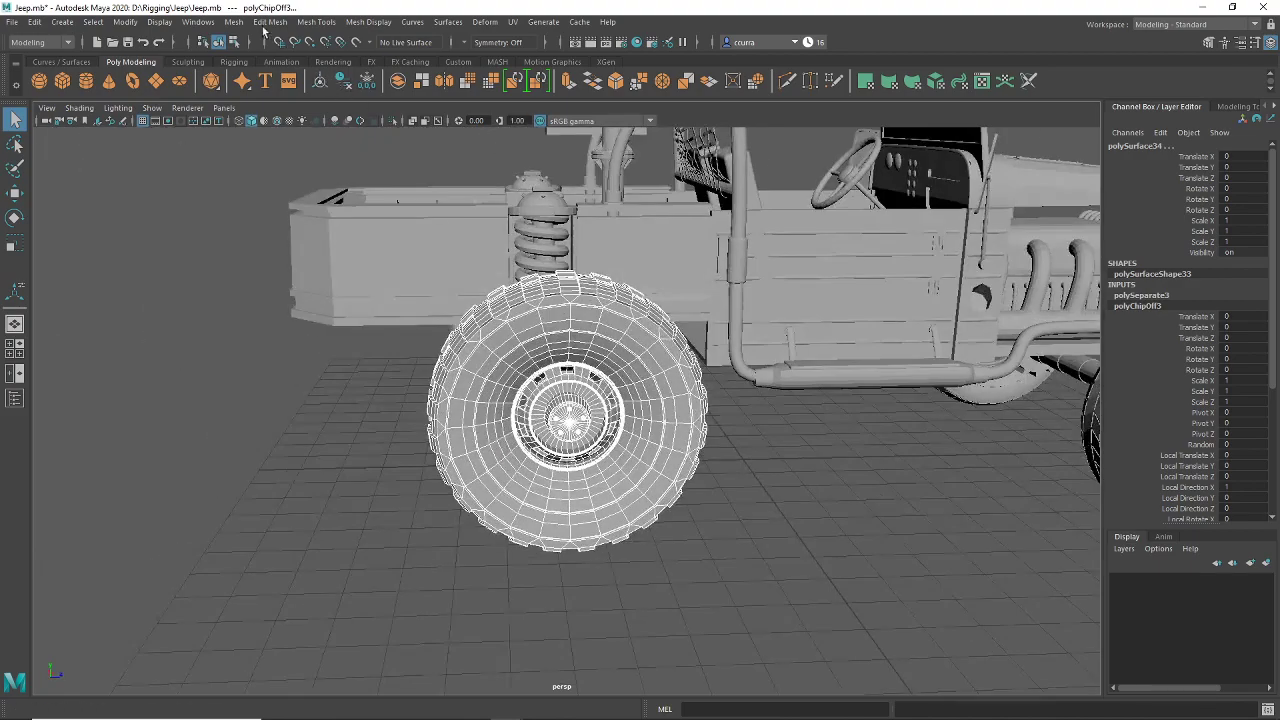
left_click_drag(462, 383, 487, 373, "alt")
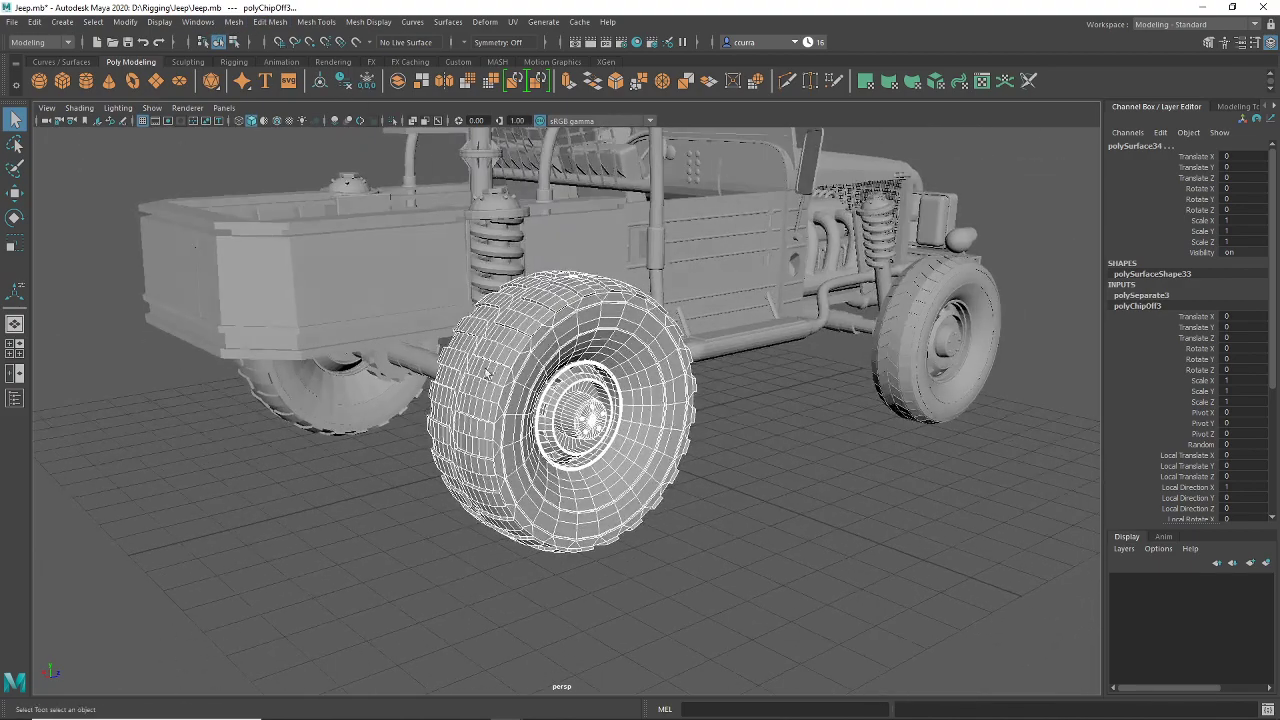
Step: Combine the extracted rear wheel pieces into one object and try rotating the wheel, undoing each test rotation
left_click(231, 22)
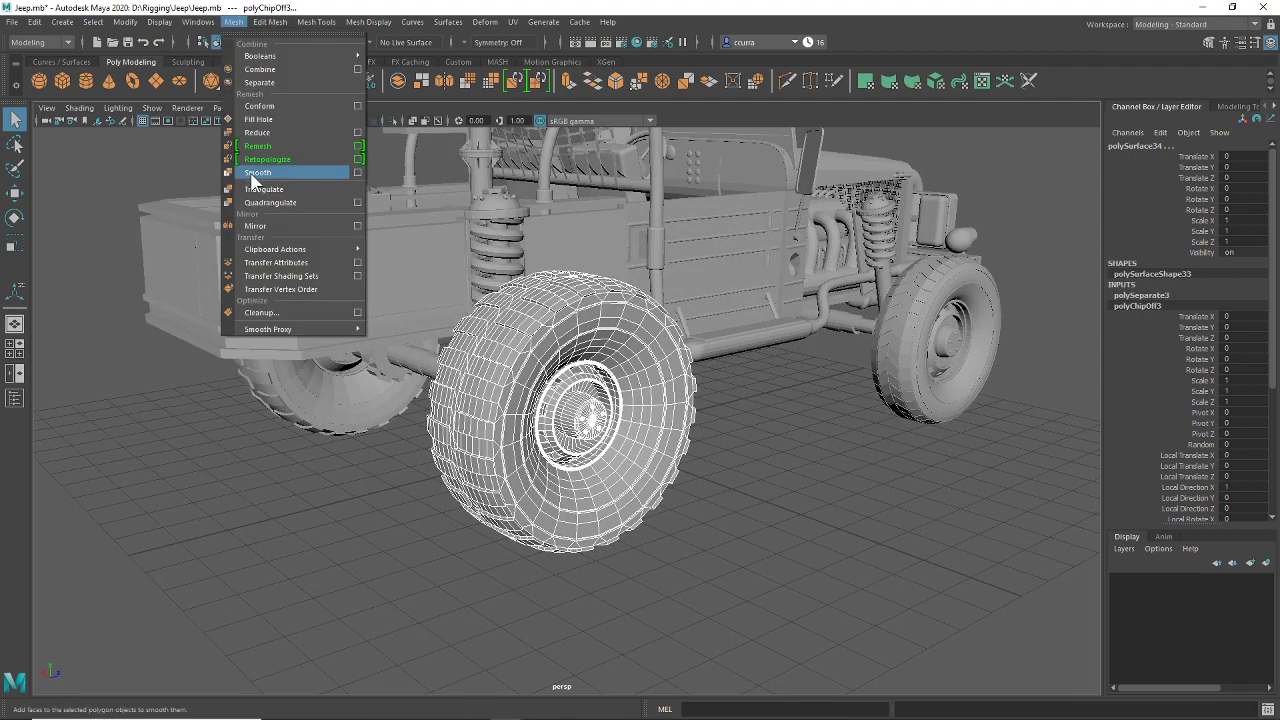
left_click(266, 70)
left_click_drag(600, 430, 537, 482, "alt")
key("e")
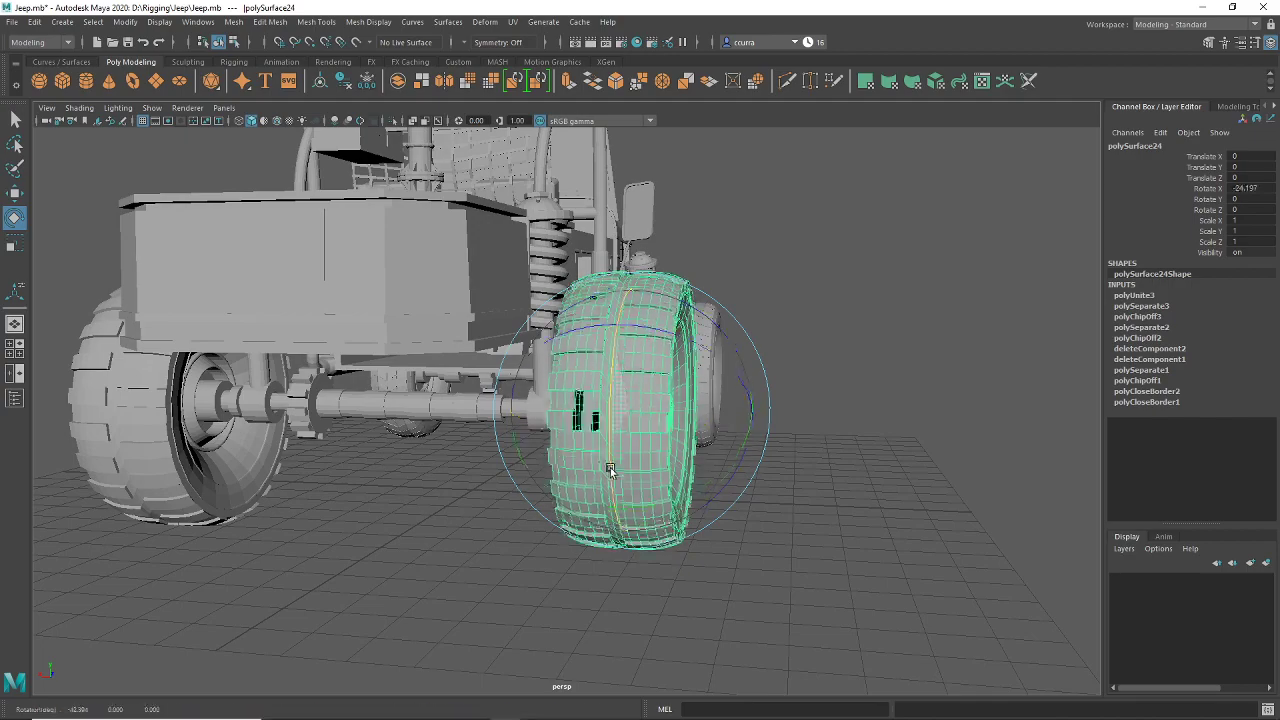
left_click_drag(607, 448, 661, 530)
key("ctrl+z")
right_click_drag(604, 545, 728, 482, "alt")
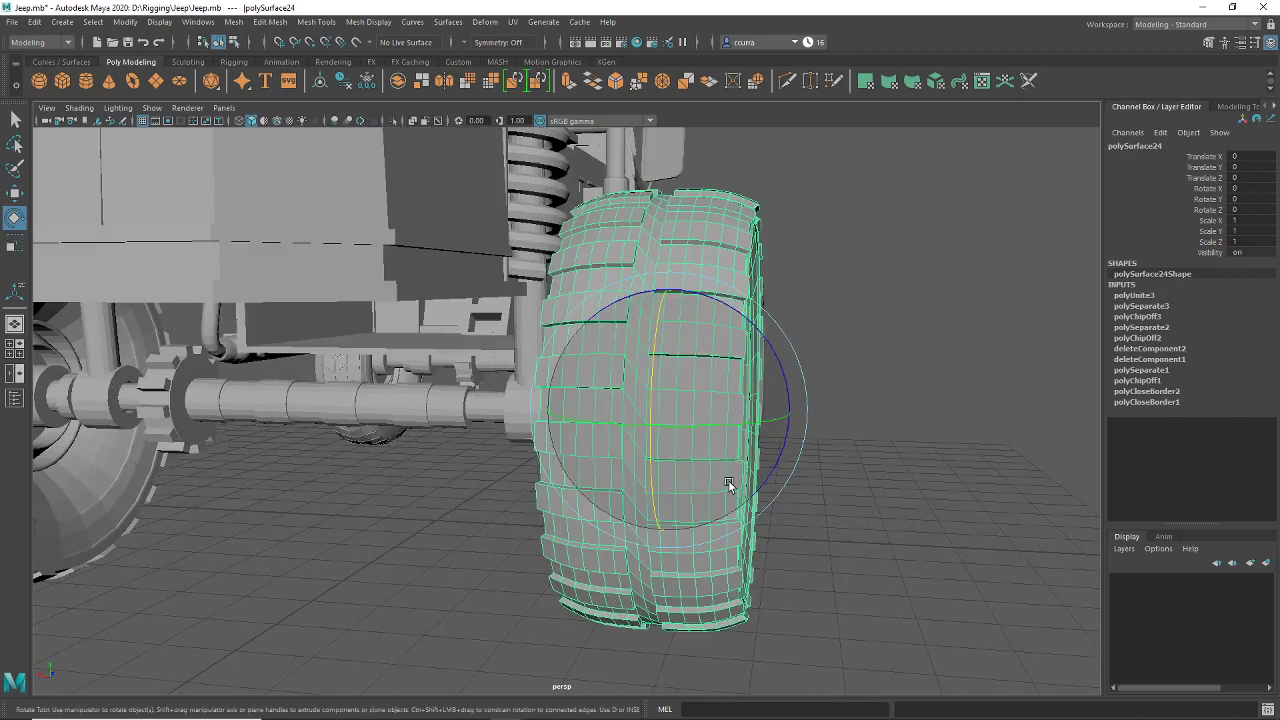
left_click_drag(691, 464, 766, 374)
key("ctrl+z")
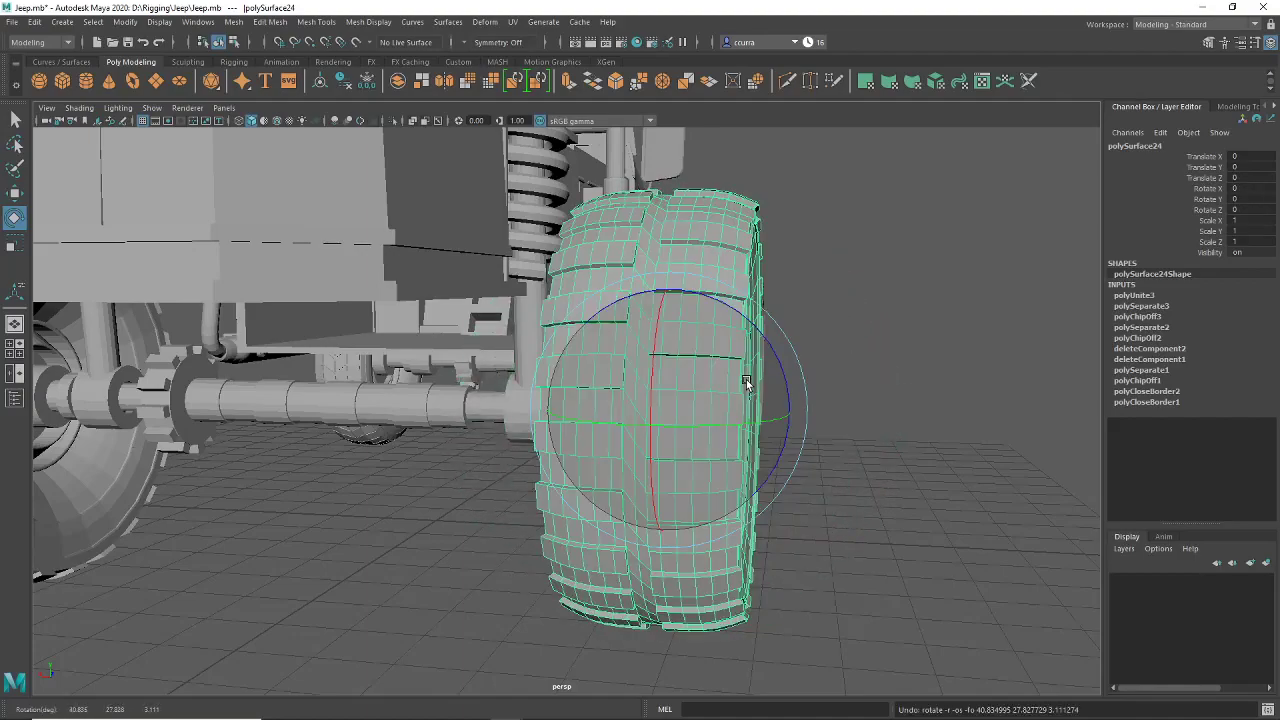
Step: Try moving the combined rear wheel outward along X to check its tread for missing faces
key("w")
left_click_drag(603, 412, 848, 412)
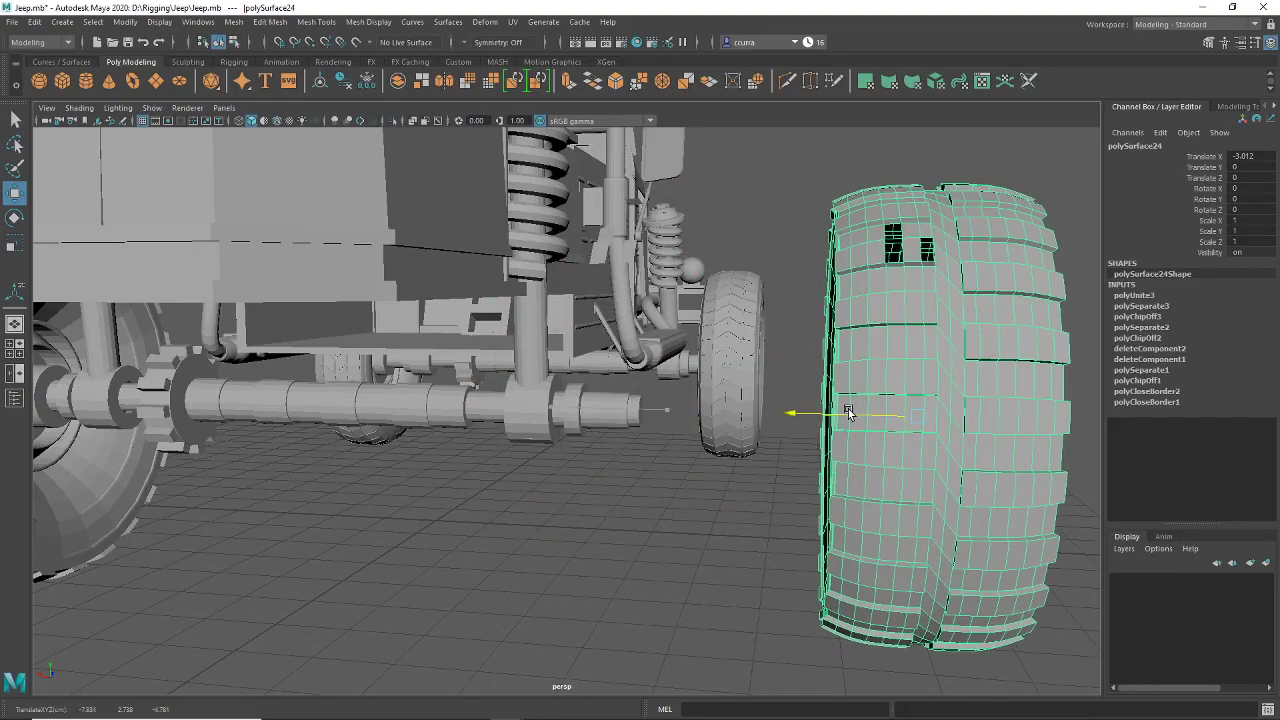
left_click_drag(630, 430, 643, 454, "alt")
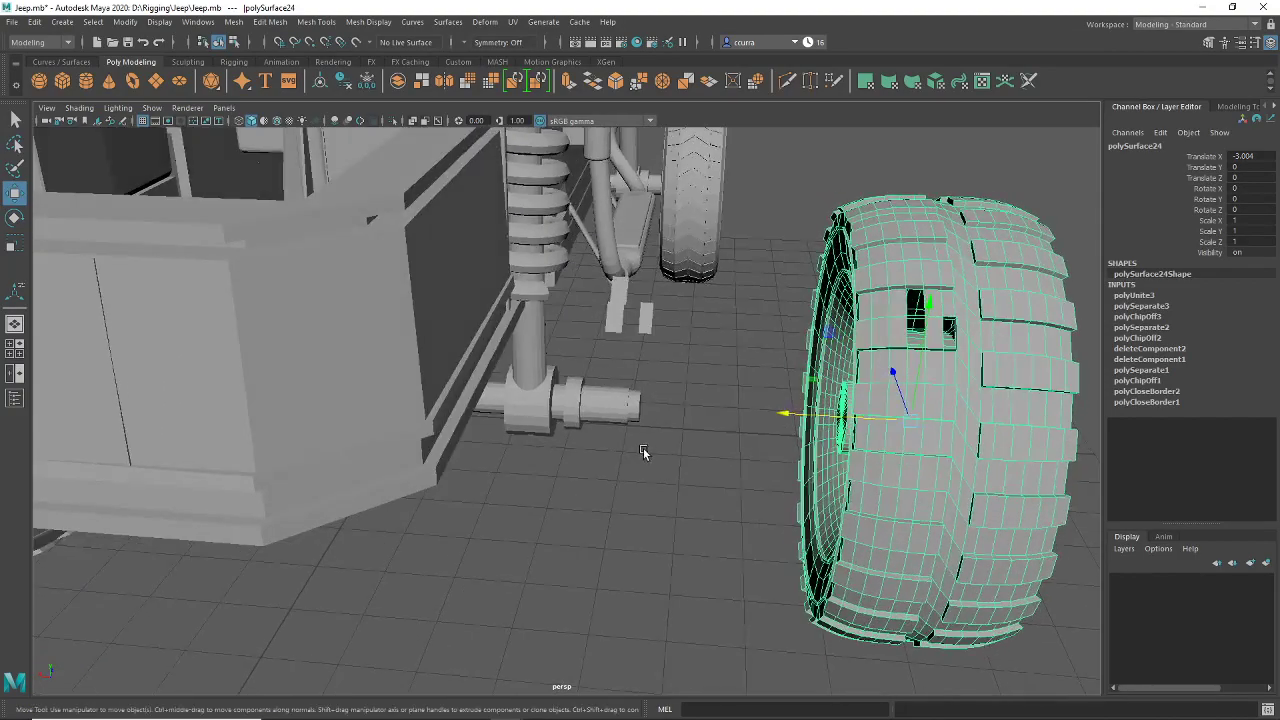
key("ctrl+z")
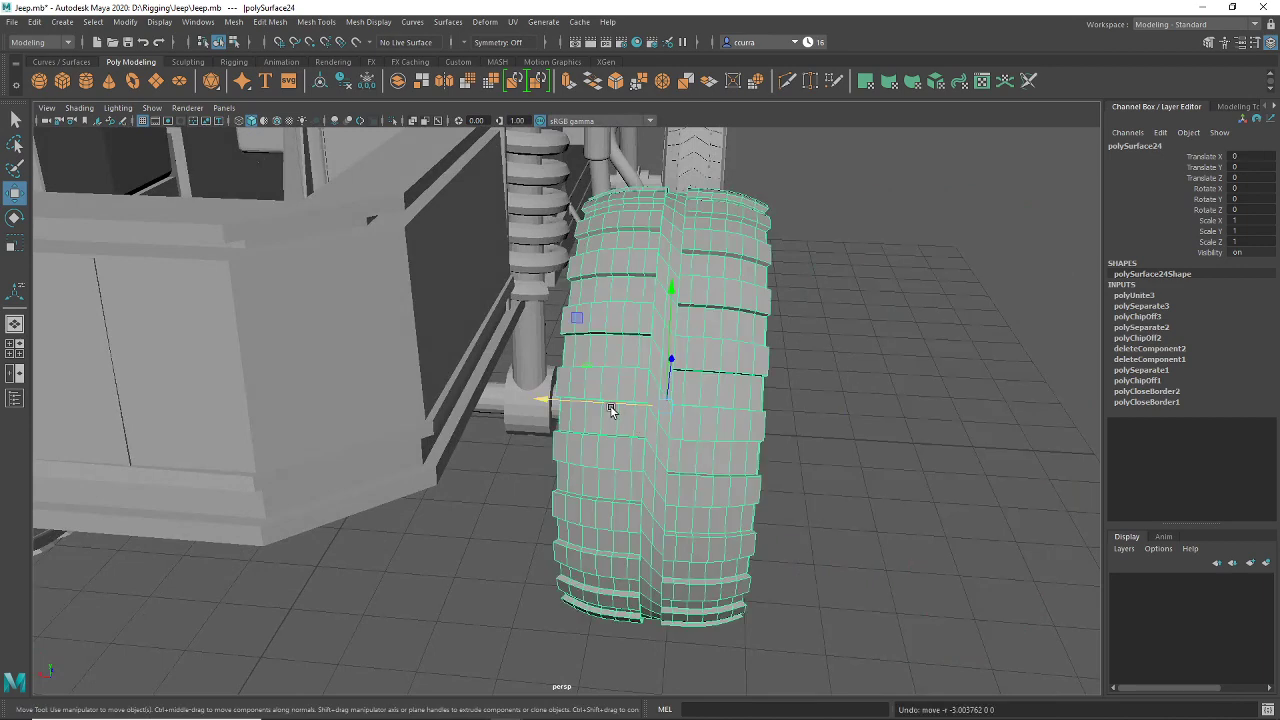
left_click_drag(611, 410, 748, 408)
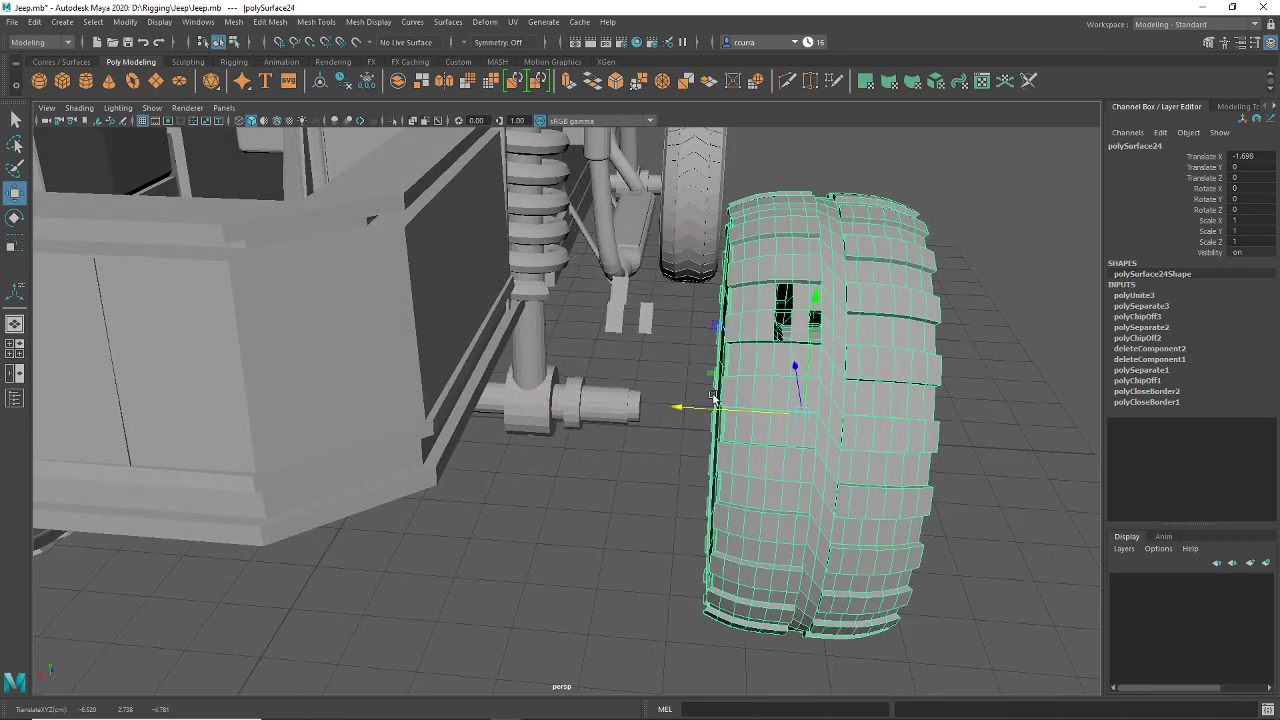
key("ctrl+z")
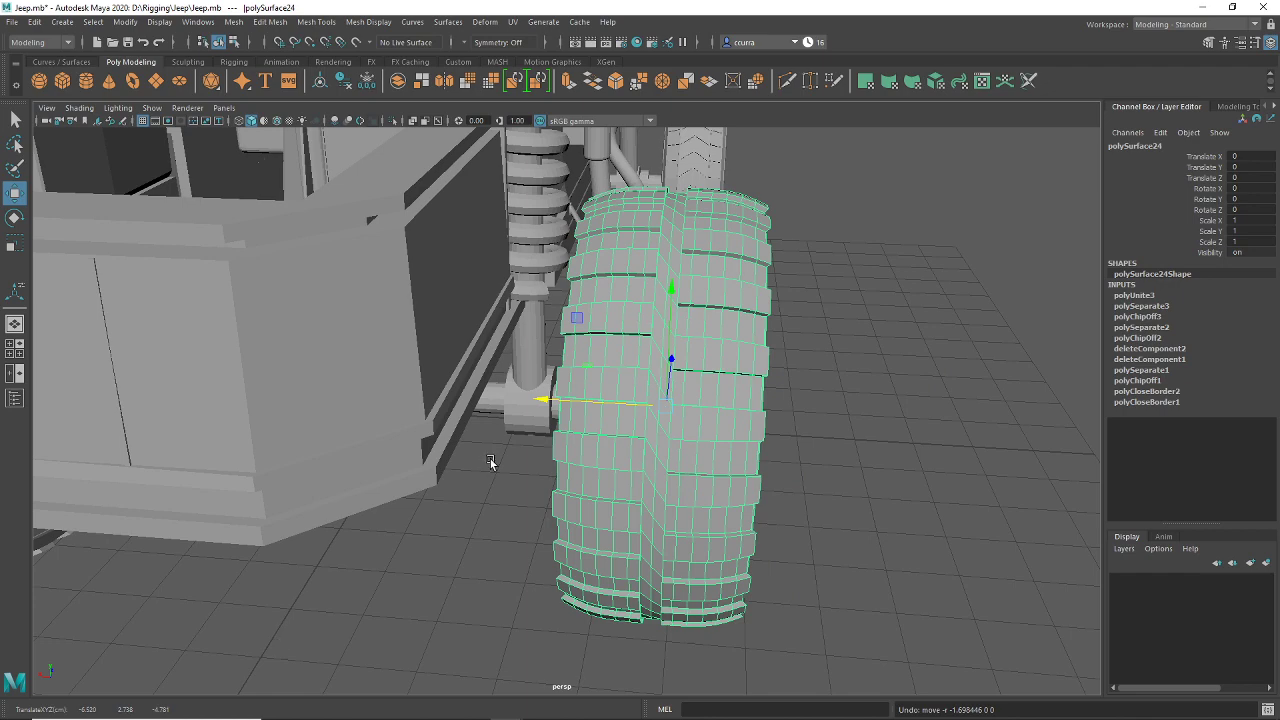
left_click_drag(574, 401, 655, 404)
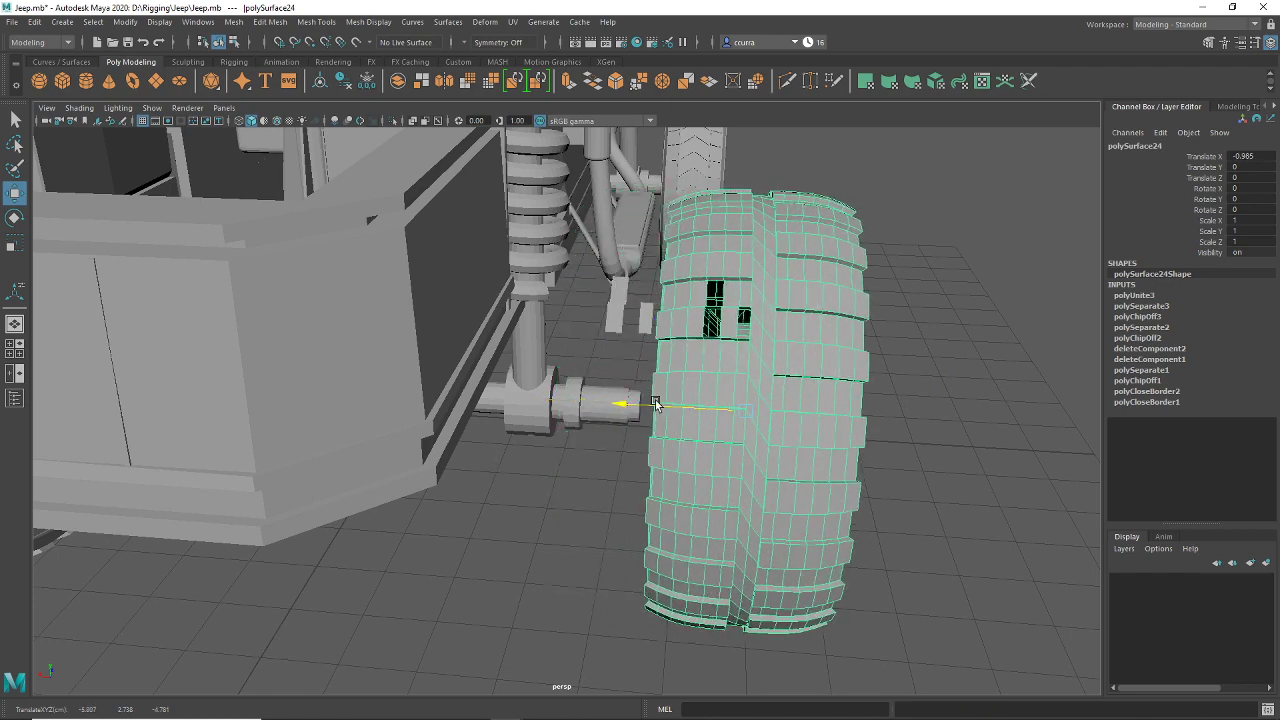
Step: Undo the wheel's move, combine and extraction, going back to the face selection on the Jeep body
left_click(622, 318)
key("ctrl+z")
key("ctrl+z")
key("ctrl+z")
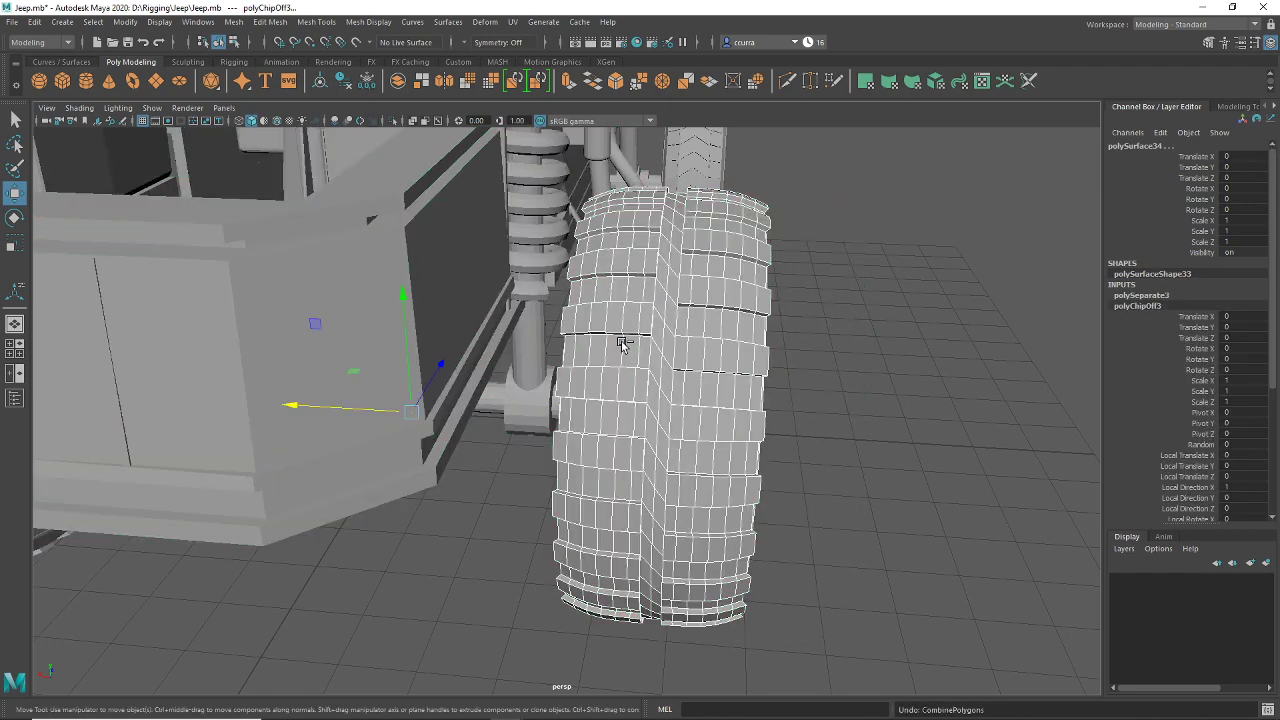
key("ctrl+z")
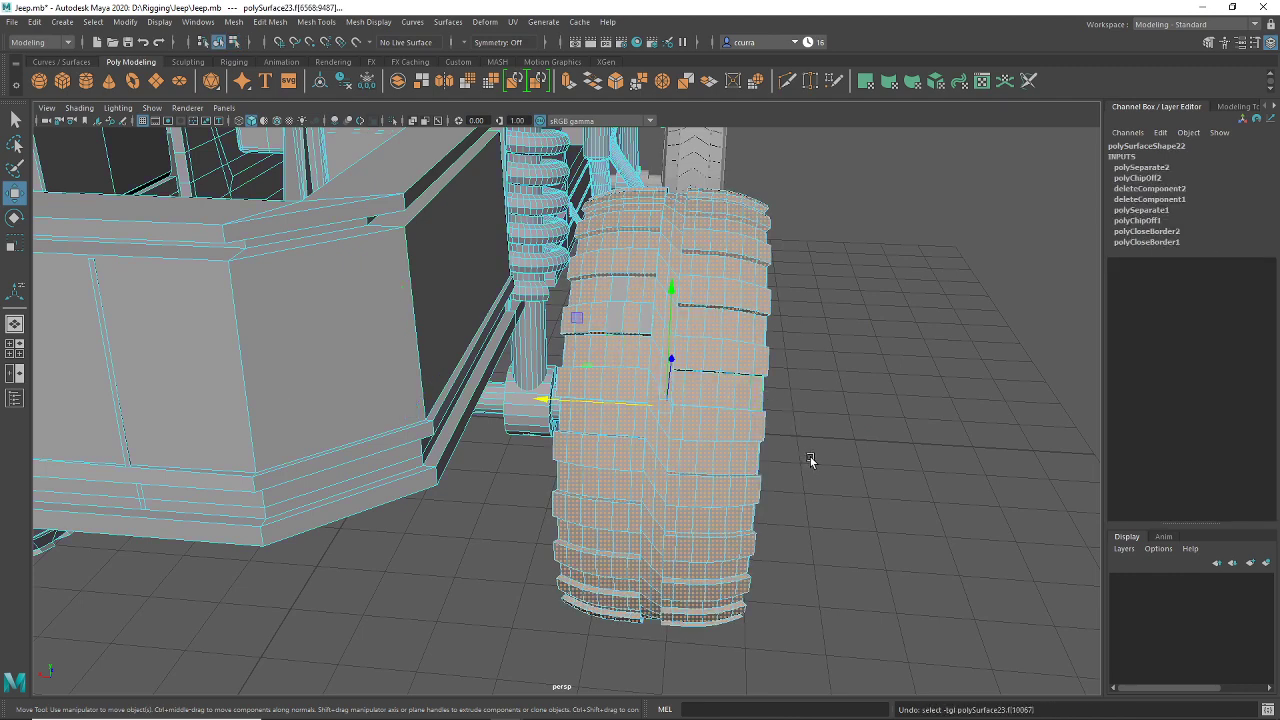
Step: Add the hub's lug bolts and the missed tread faces of the tire to the rear wheel's face selection
left_click_drag(875, 508, 718, 475, "alt")
scroll(660, 493, "up", 10)
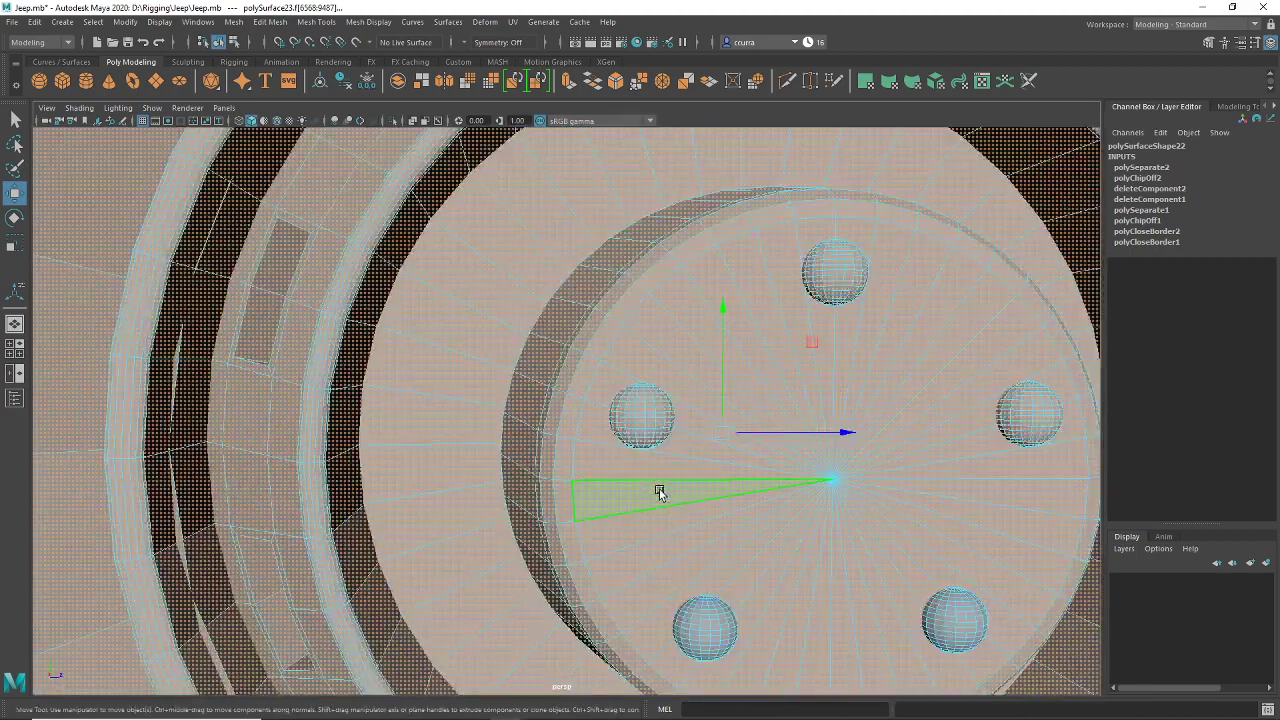
key("ctrl+z")
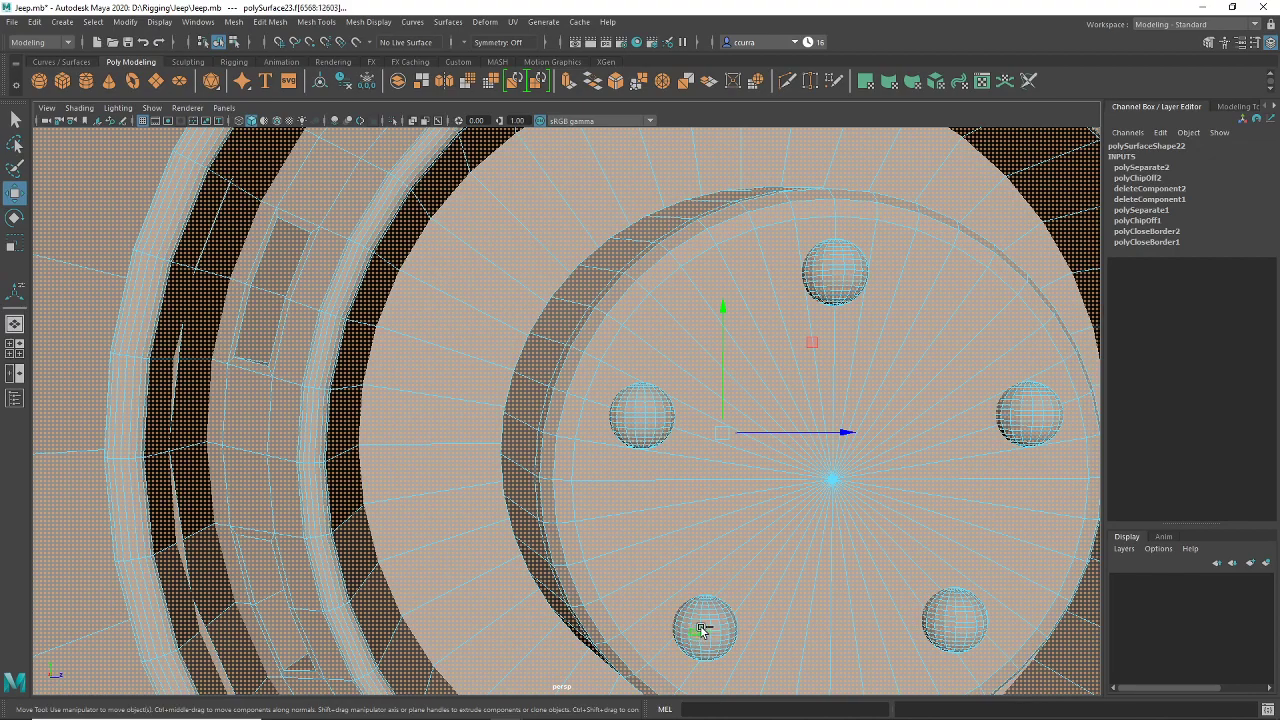
scroll(840, 533, "down", 10)
left_click_drag(626, 598, 815, 530, "alt")
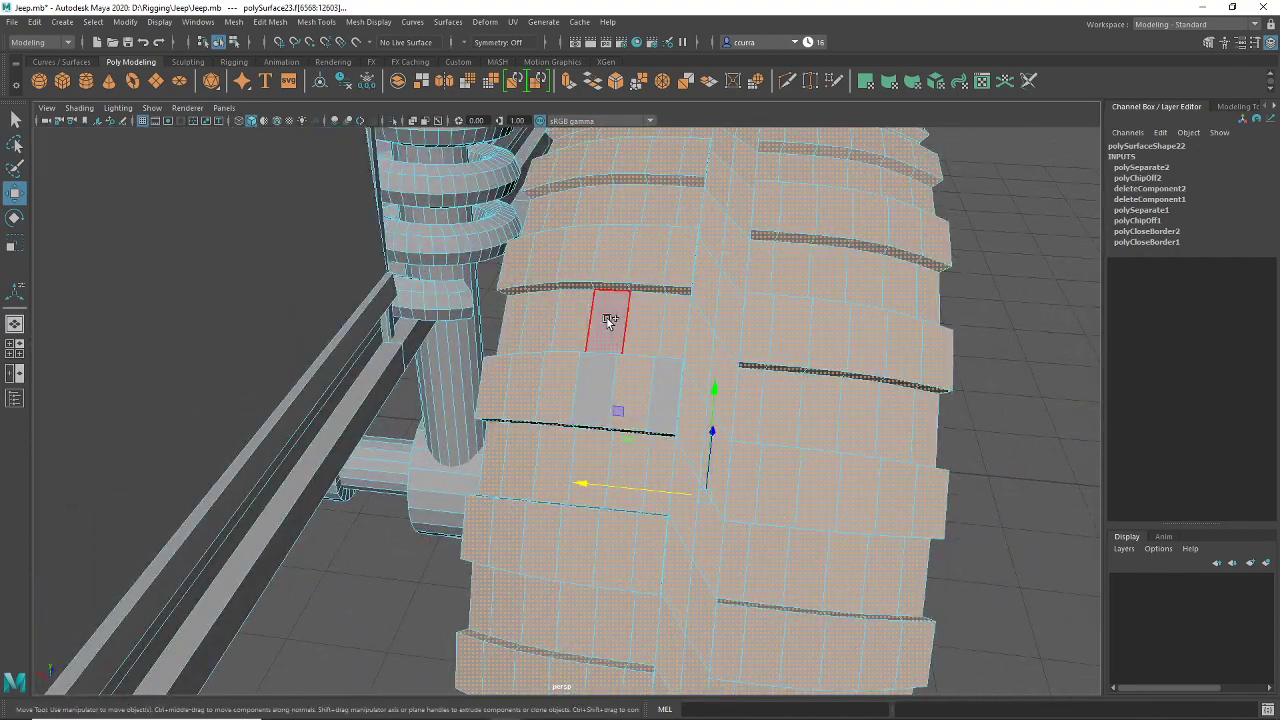
left_click_drag(666, 366, 867, 463, "alt")
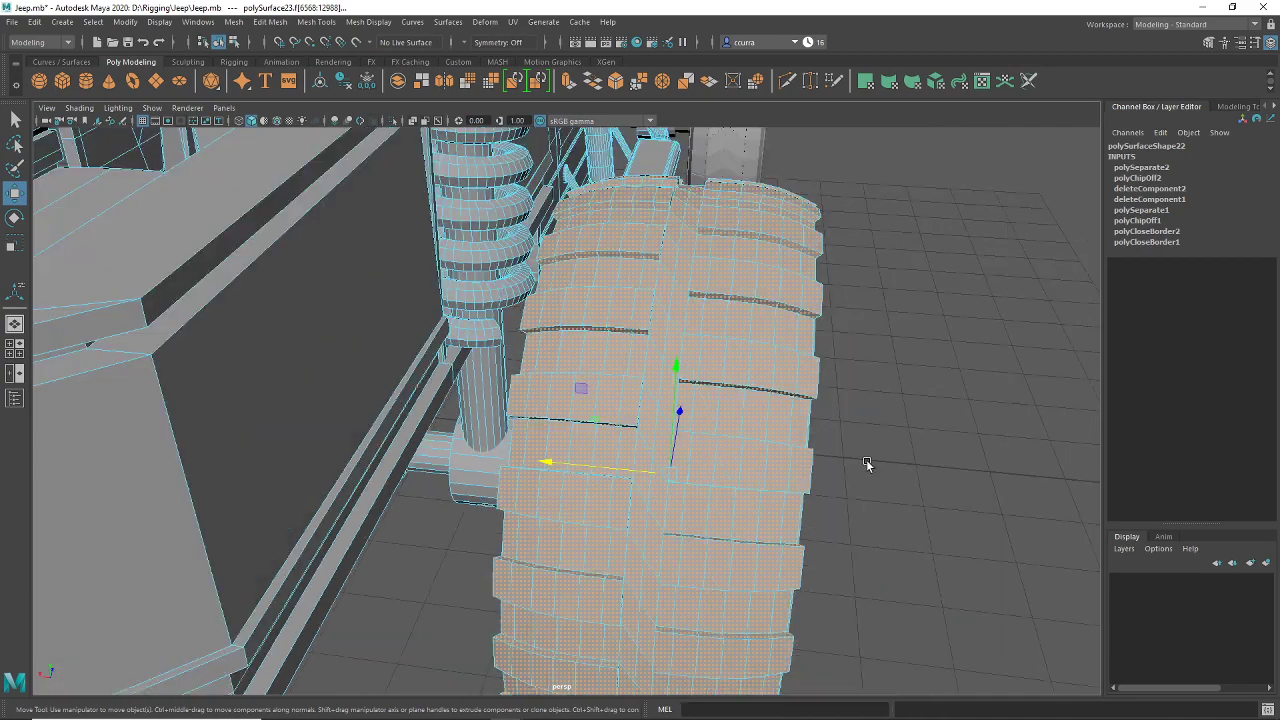
Step: Try pulling the selected wheel faces away from the axle to check for missed parts, and undo the move
scroll(867, 463, "down", 3)
left_click_drag(570, 448, 856, 474)
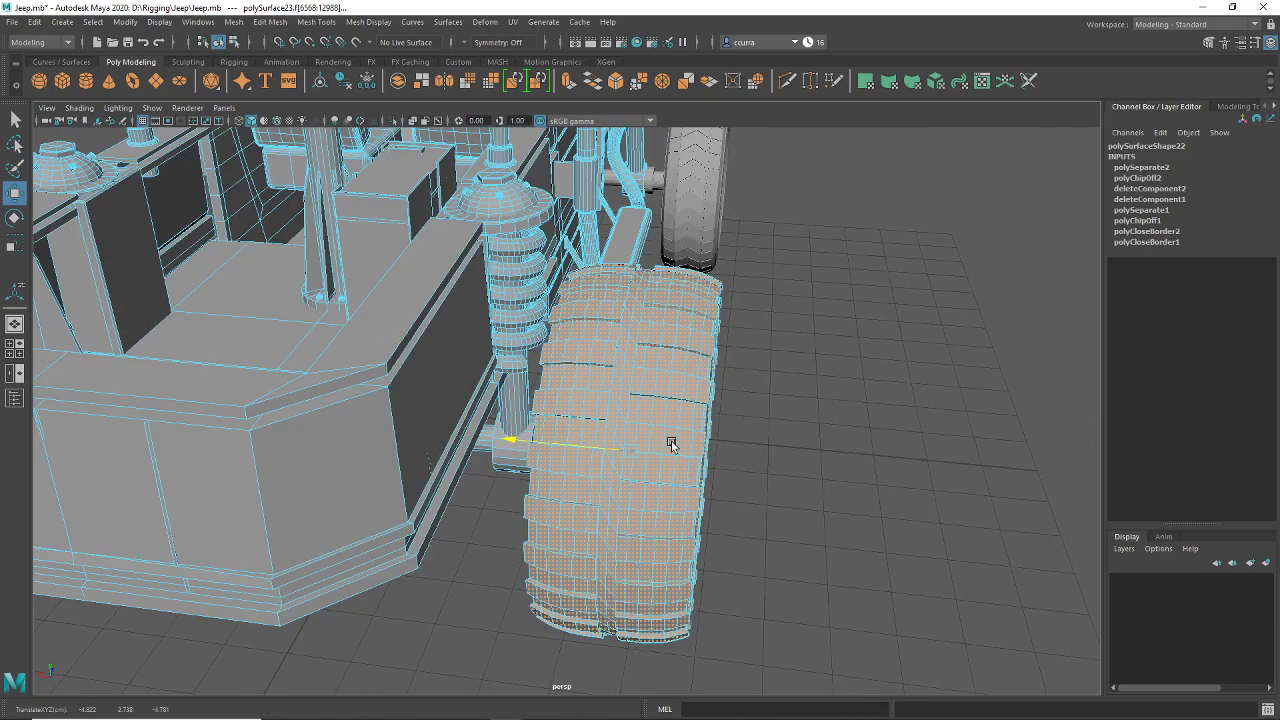
left_click_drag(857, 443, 771, 465)
key("ctrl+z")
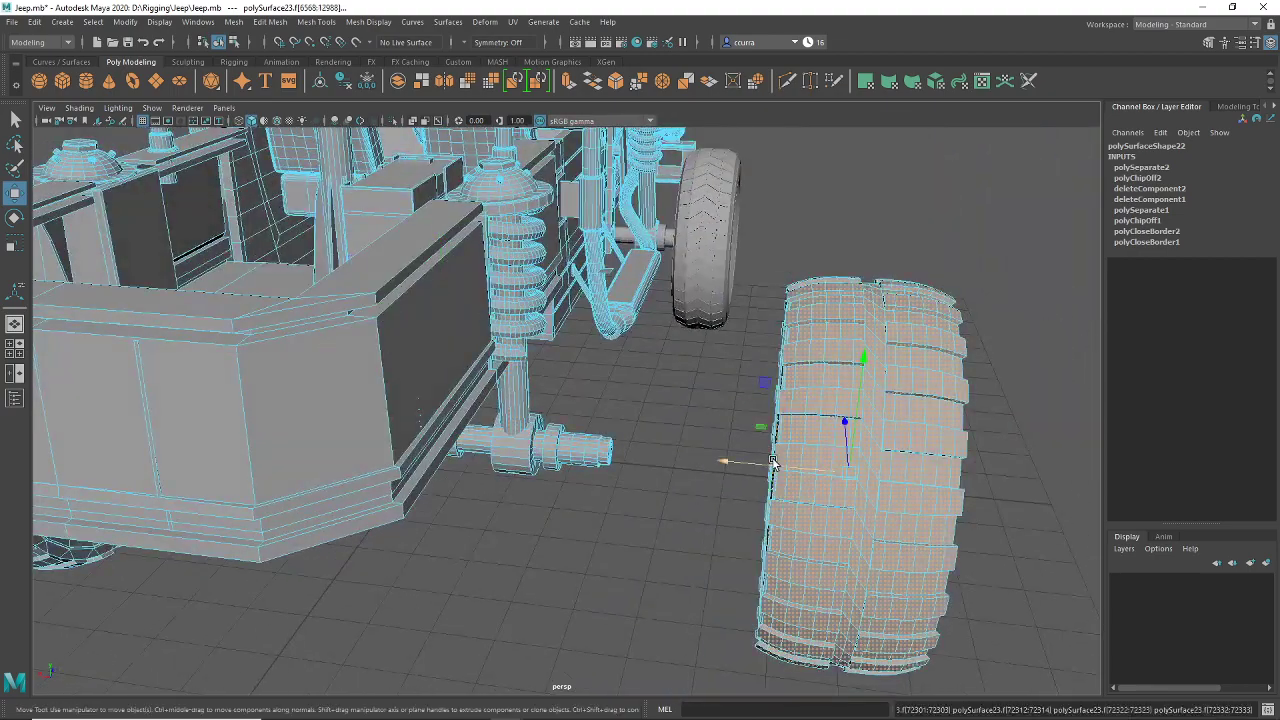
key("ctrl+z")
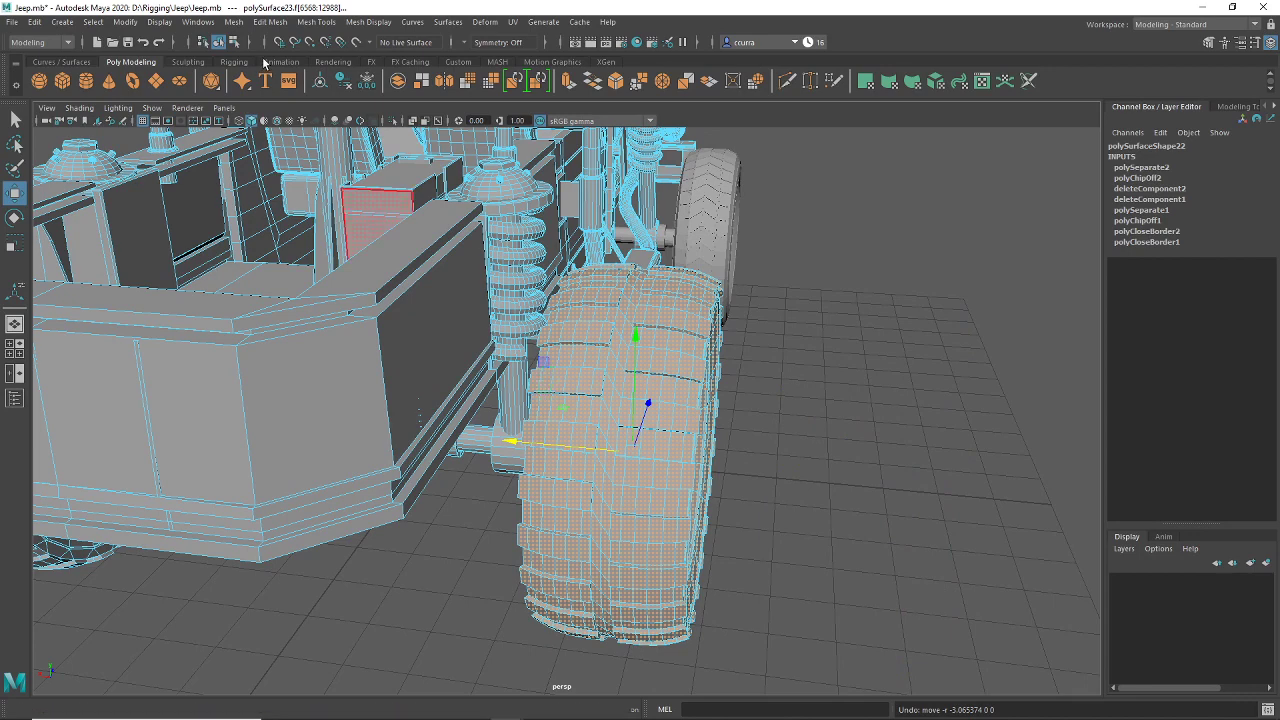
Step: Extract the selected rear wheel faces from the Jeep body and deselect the body in object mode
left_click(421, 82)
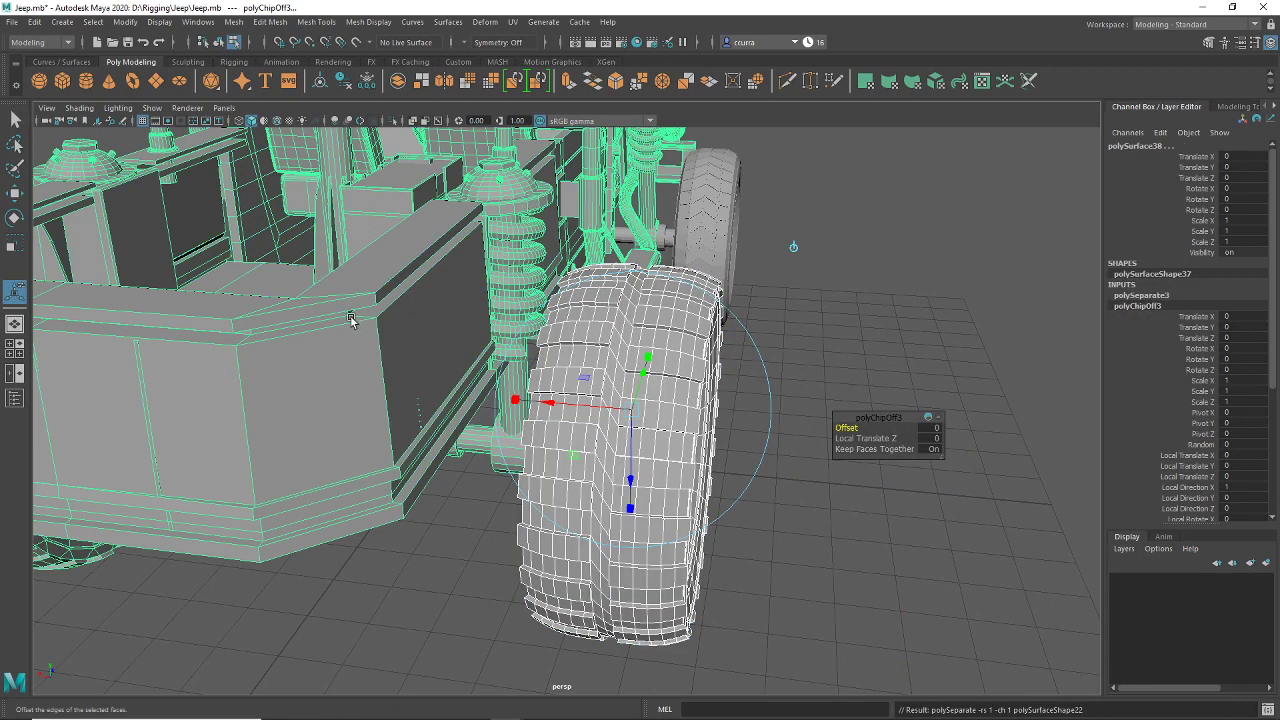
right_click_drag(350, 319, 382, 292)
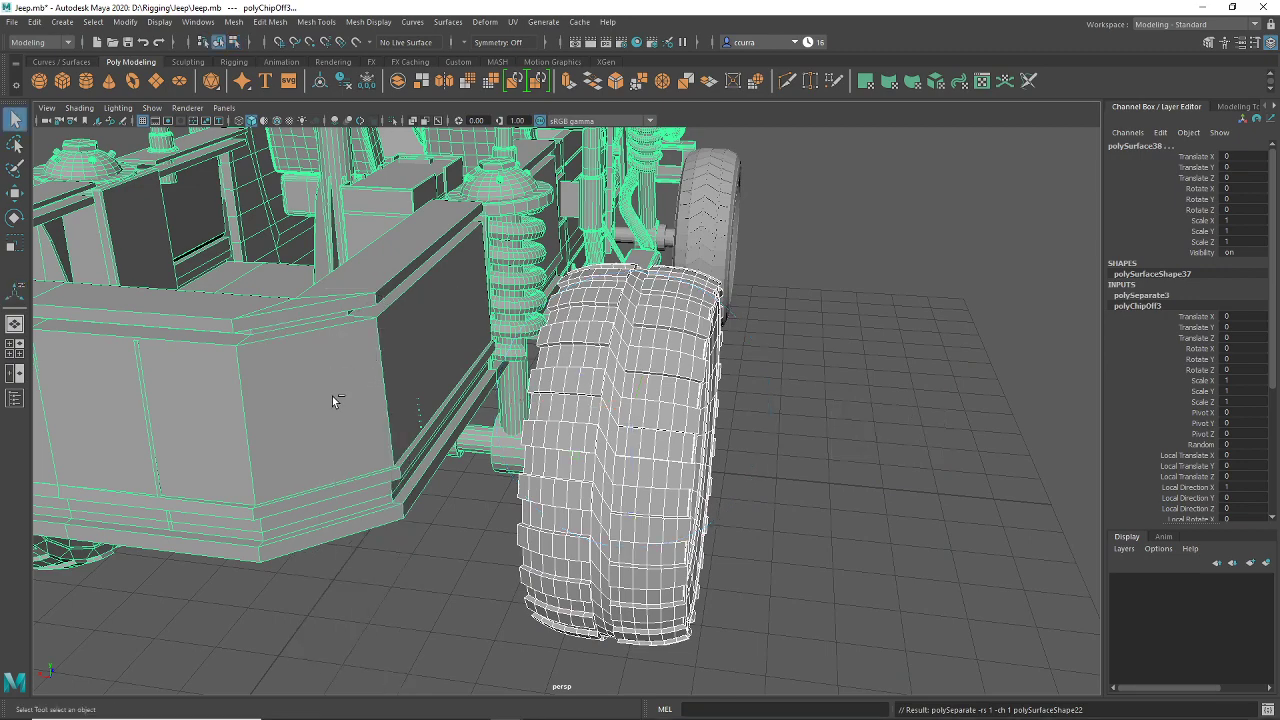
left_click(334, 397, "shift")
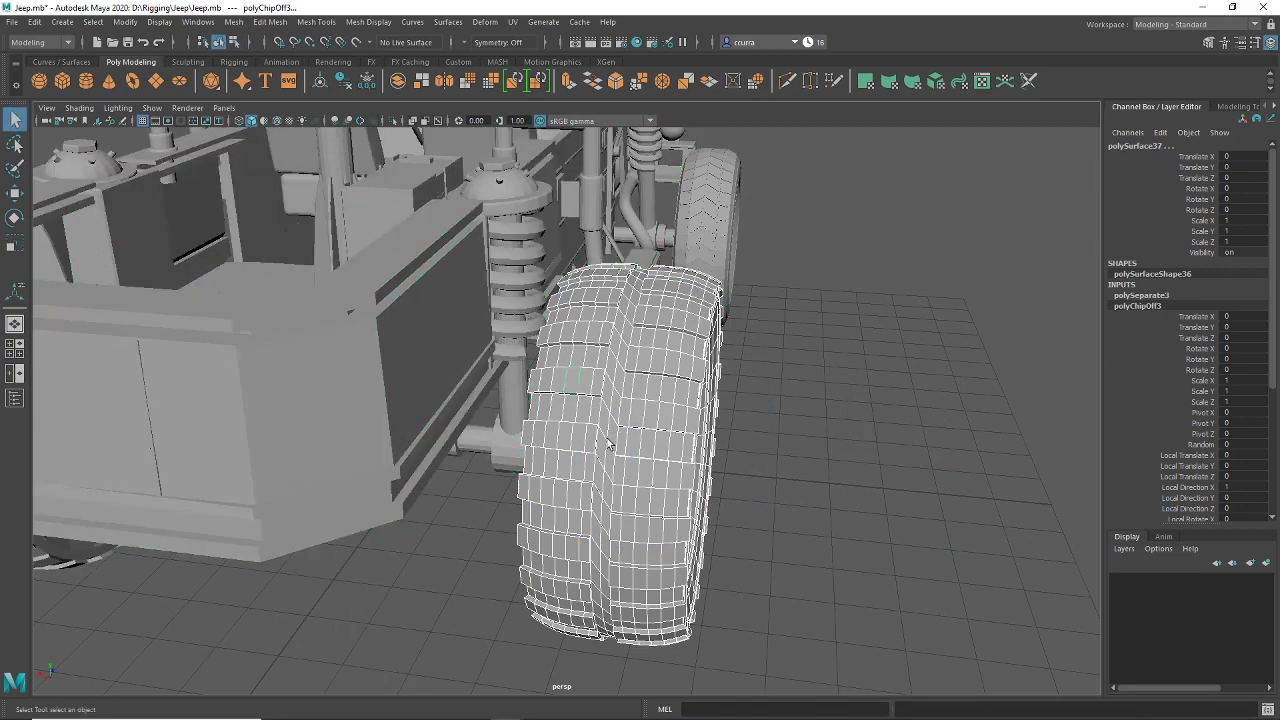
Step: Combine the extracted rear wheel pieces into one object
left_click_drag(609, 444, 616, 413, "alt")
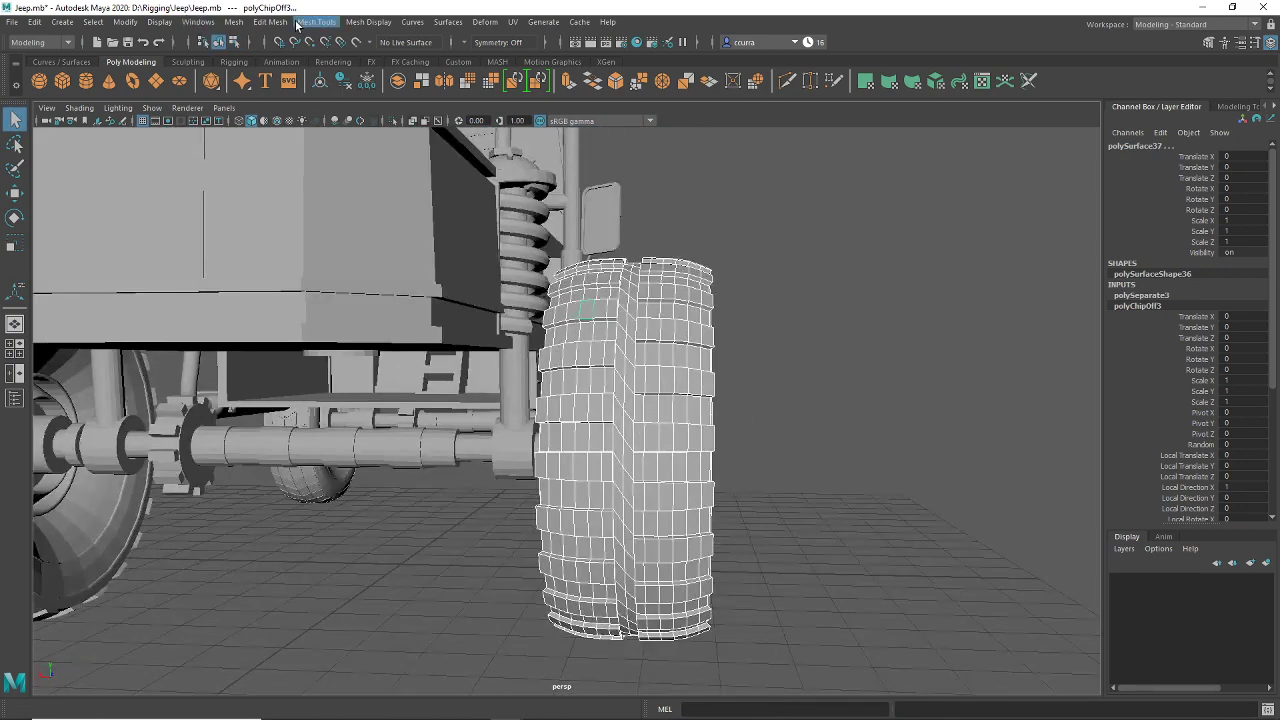
left_click(233, 22)
left_click(280, 52)
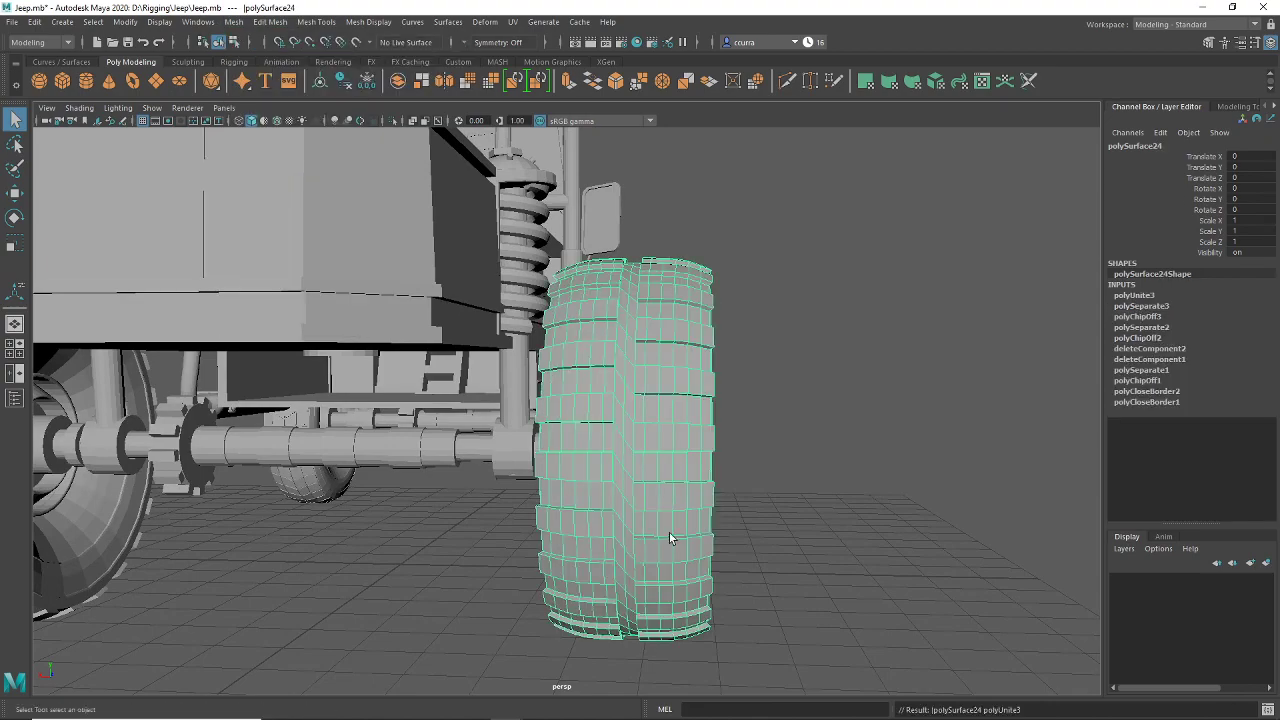
Step: Switch the Jeep body to face mode and select the opposite rear wheel's tire and rim faces, growing the selection across them
left_click_drag(670, 538, 766, 403, "alt")
scroll(766, 403, "up", 4)
middle_click_drag(766, 403, 675, 385, "alt")
right_click_drag(578, 453, 578, 386)
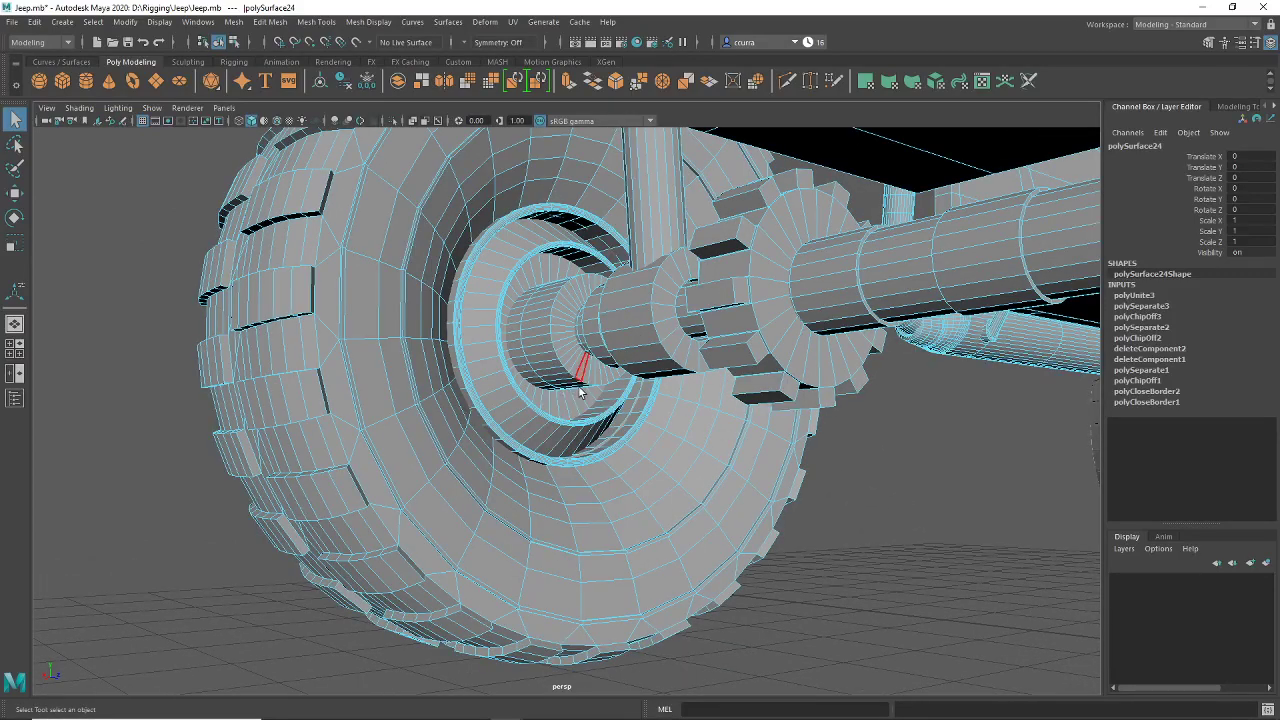
left_click_drag(576, 376, 295, 637)
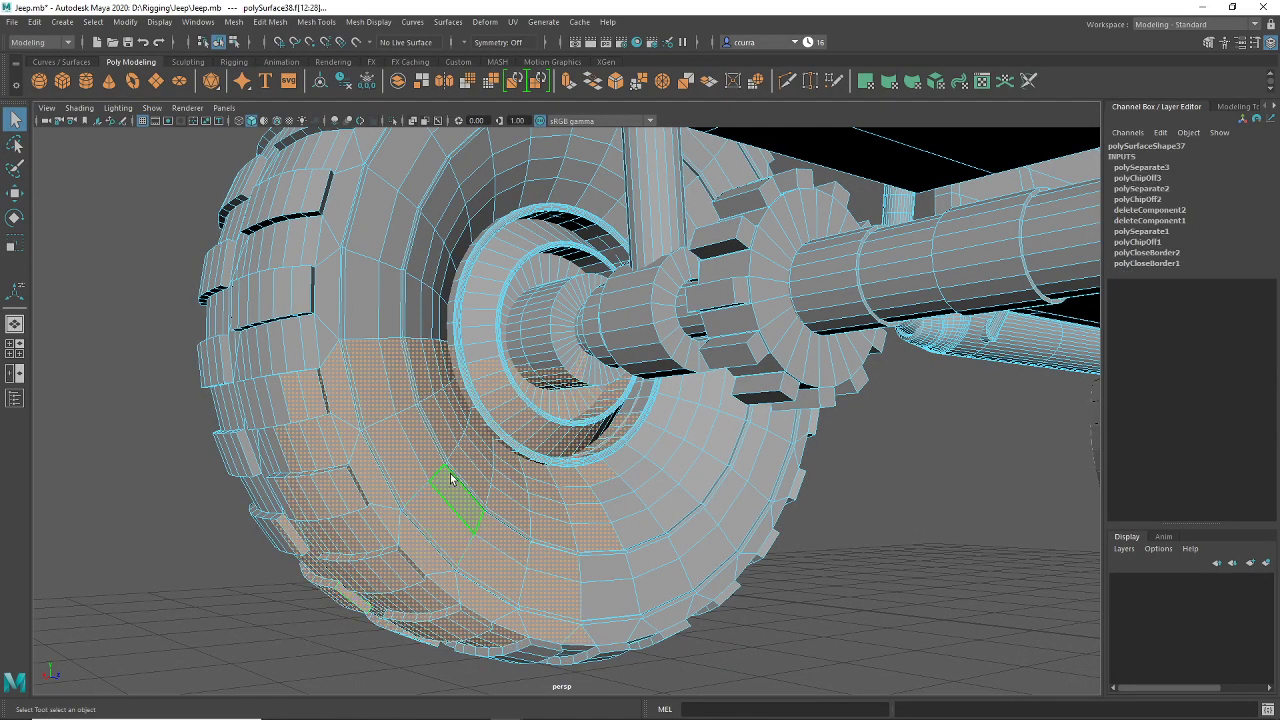
key("shift+period")
key("shift+period")
key("shift+period")
key("shift+period")
key("shift+period")
key("shift+period")
key("shift+period")
key("shift+period")
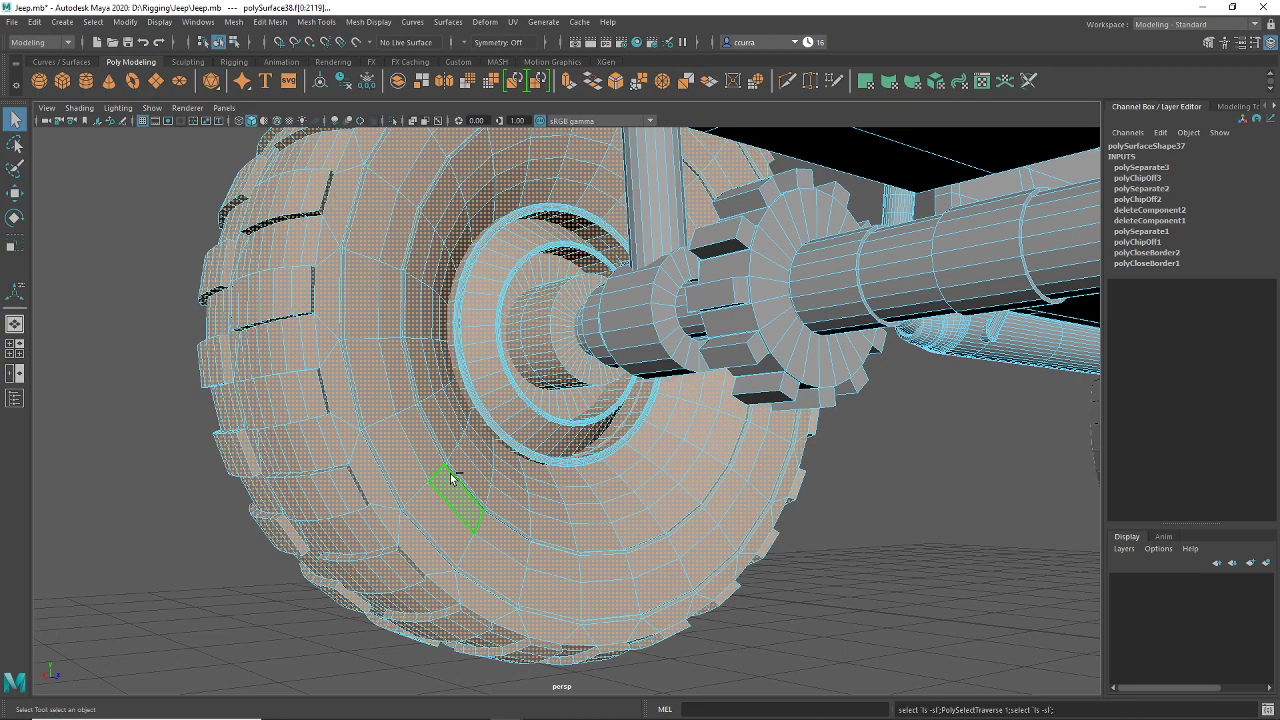
Step: Try moving the opposite rear wheel's selected faces away from the axle to check for unselected parts
scroll(355, 375, "down", 3)
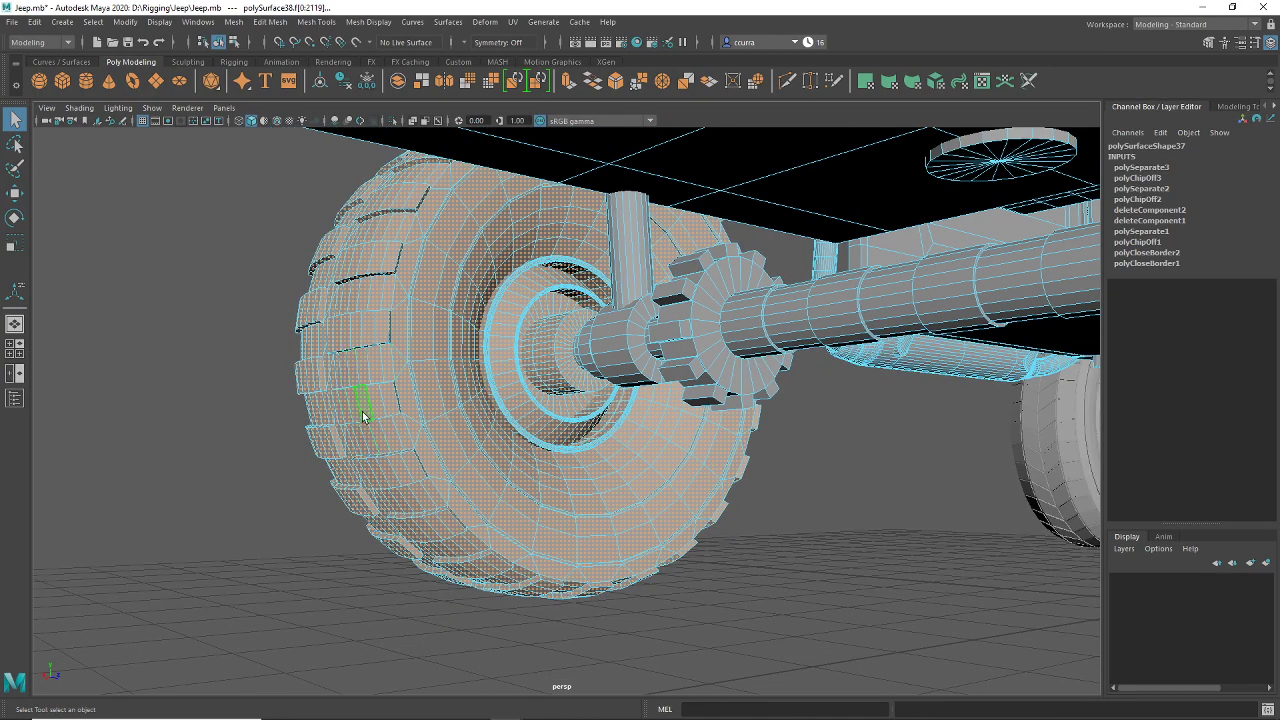
left_click_drag(363, 416, 466, 460, "alt")
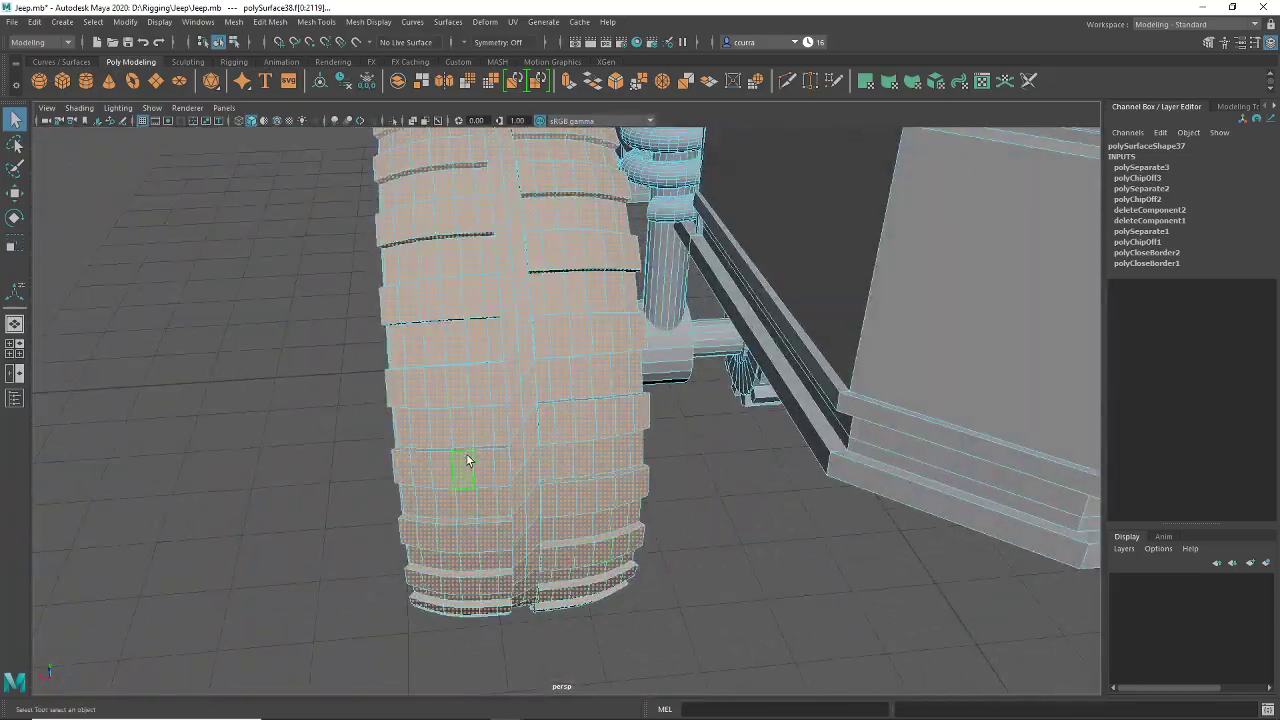
key("w")
scroll(466, 460, "down", 4)
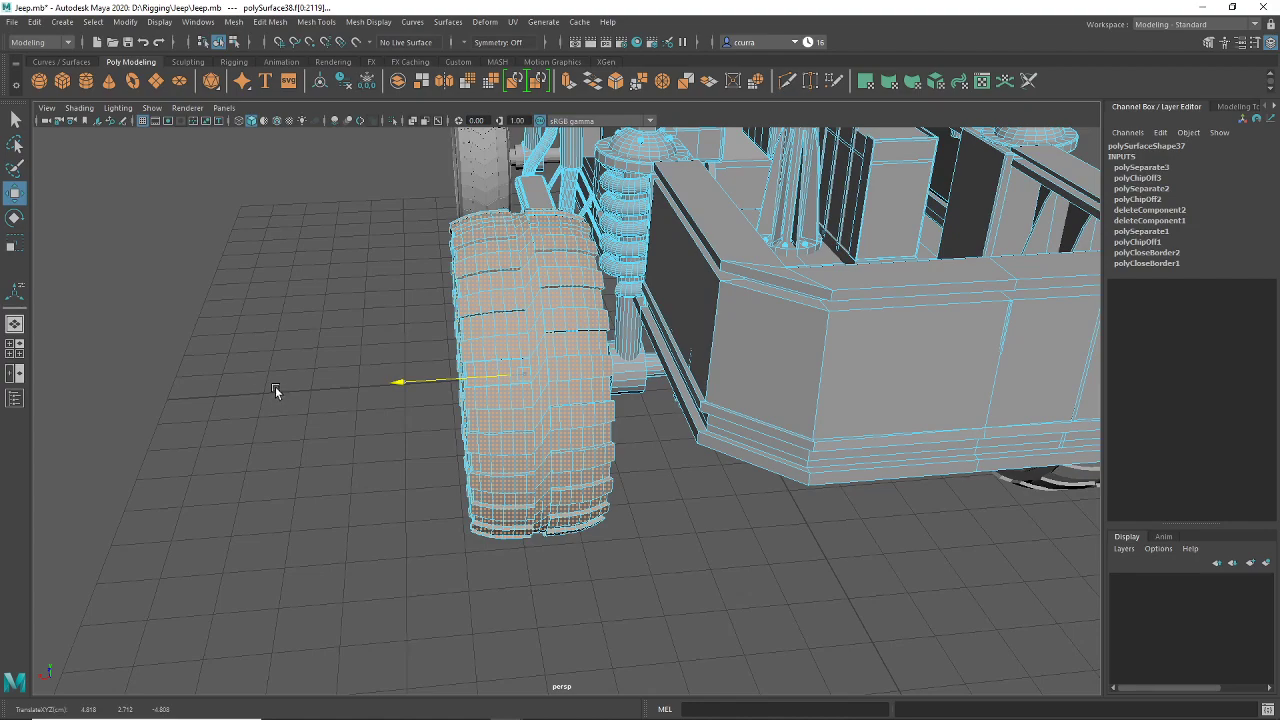
middle_click(275, 388)
scroll(450, 410, "up", 3)
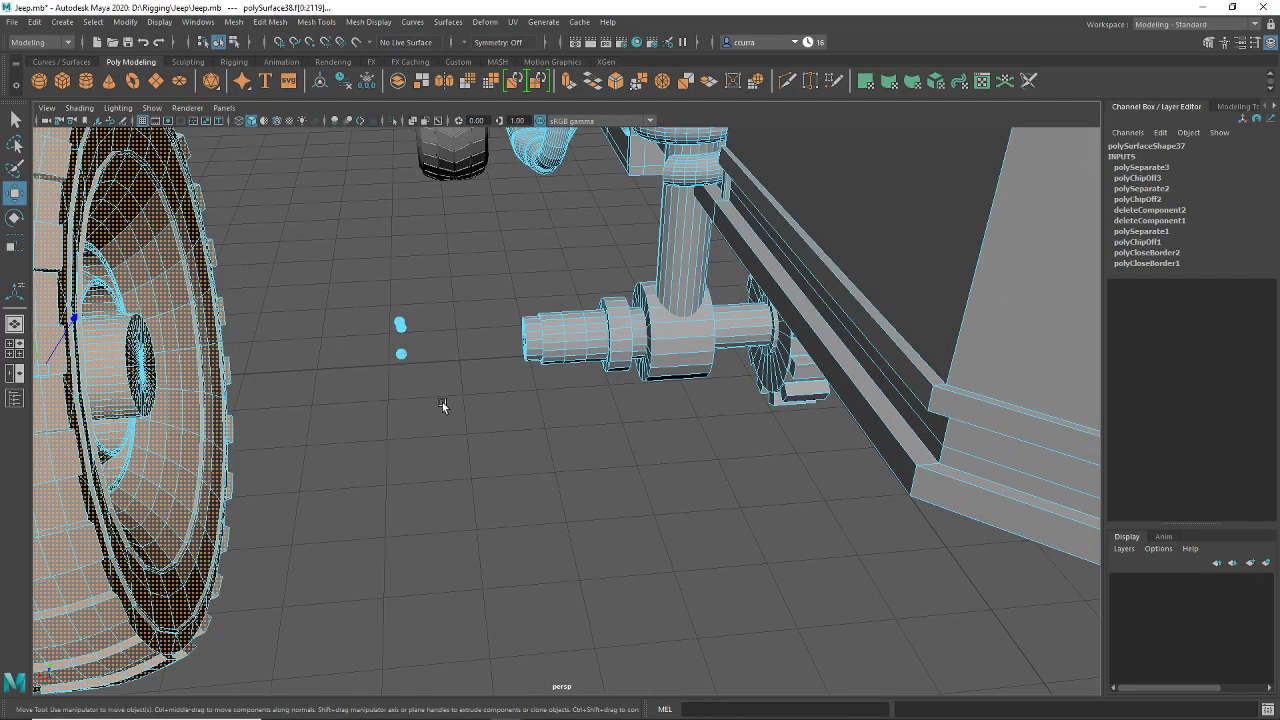
middle_click(442, 402)
Step: Add the hub's lug bolts to the opposite rear wheel's face selection and extract the selected faces from the Jeep body
left_click_drag(458, 440, 557, 425, "alt")
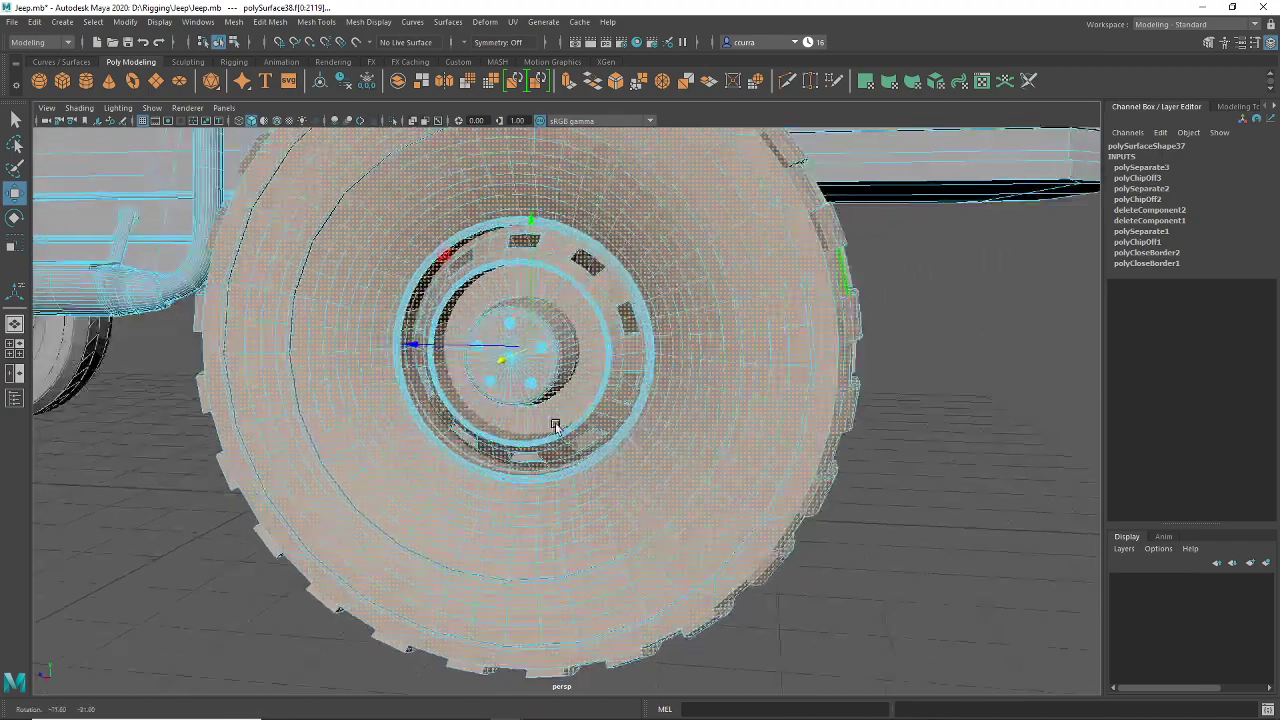
scroll(557, 424, "up", 5)
middle_click_drag(557, 424, 657, 491, "alt")
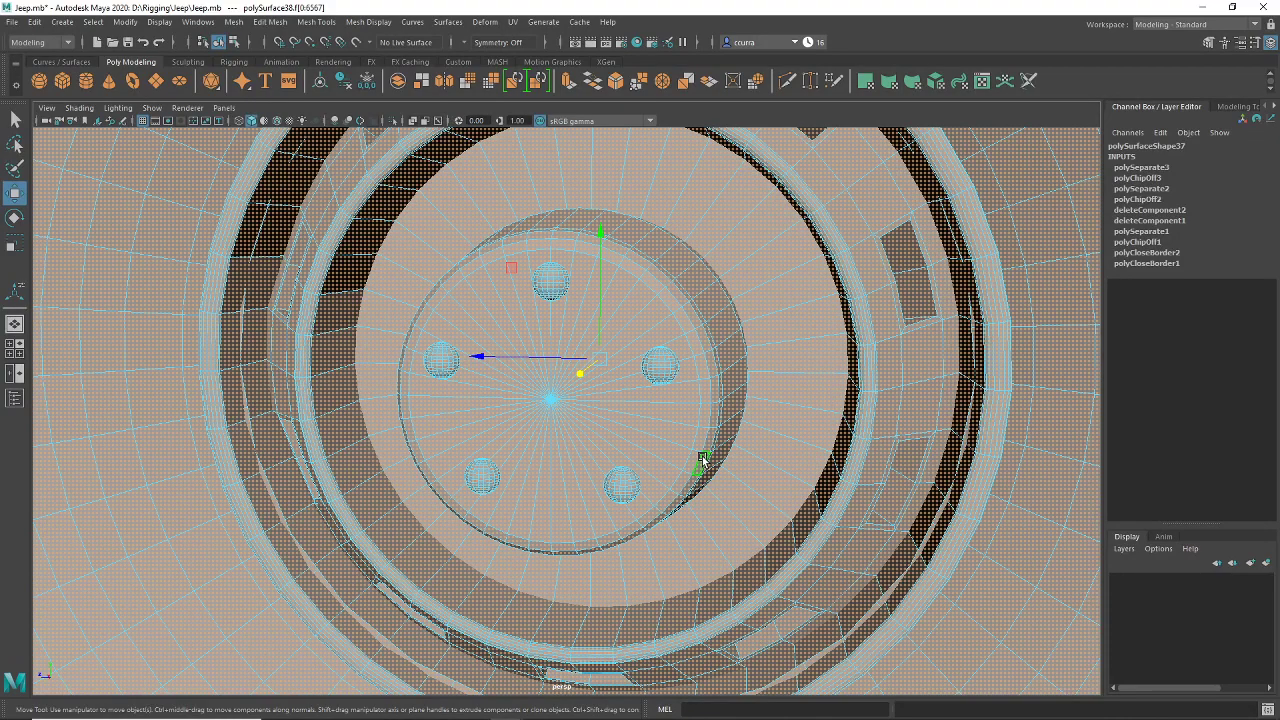
scroll(580, 370, "down", 5)
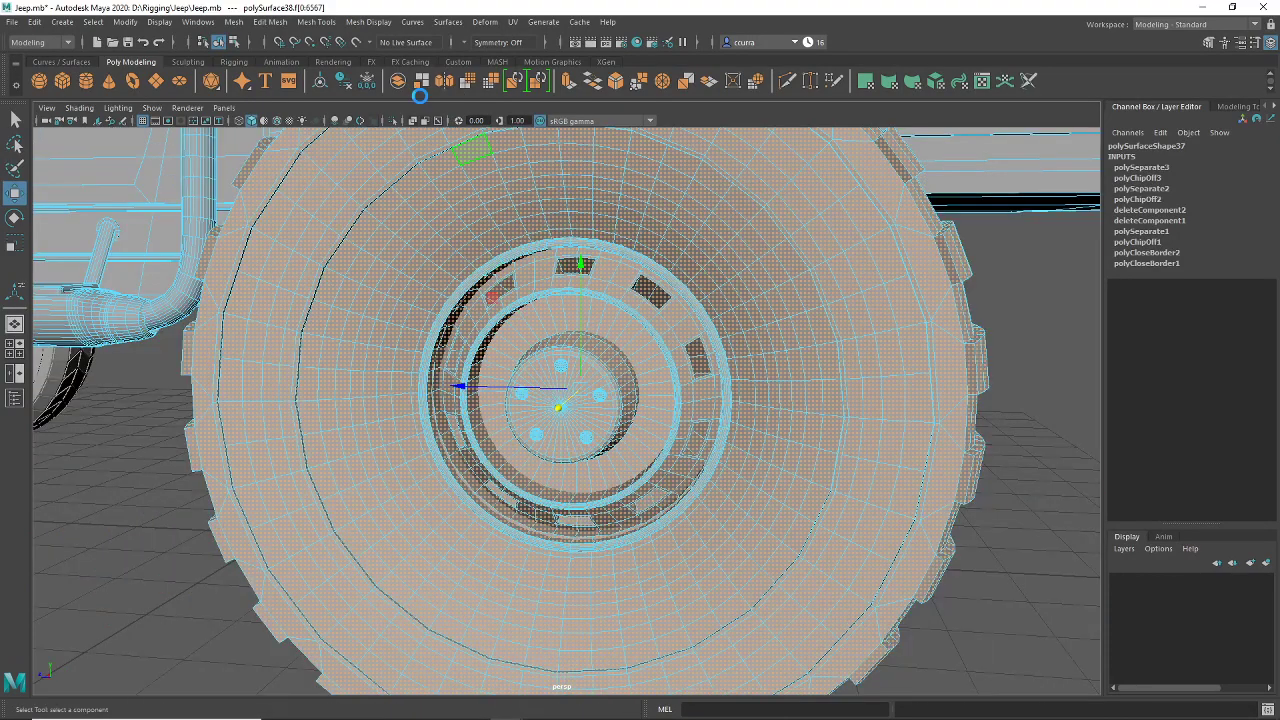
scroll(508, 385, "down", 4)
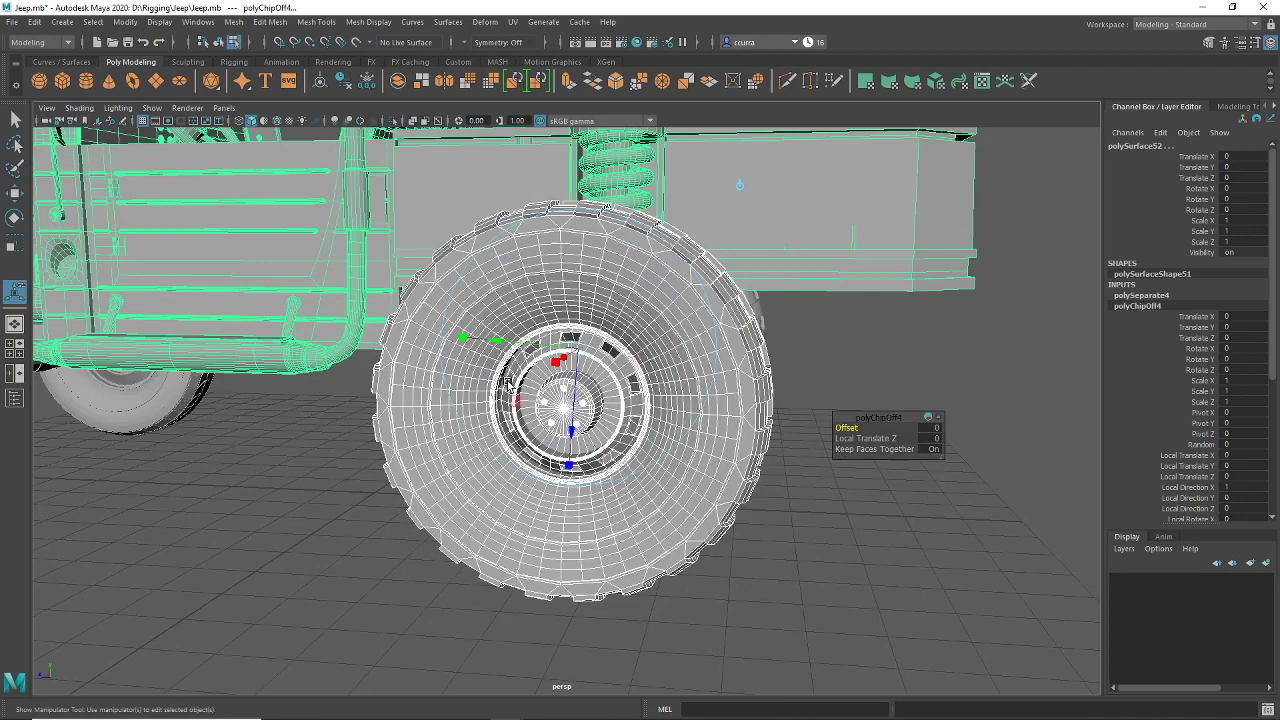
Step: Return to object mode, exclude the Jeep body from the selection, and combine the opposite rear wheel's extracted pieces into one object
right_click(740, 175)
left_click(768, 160)
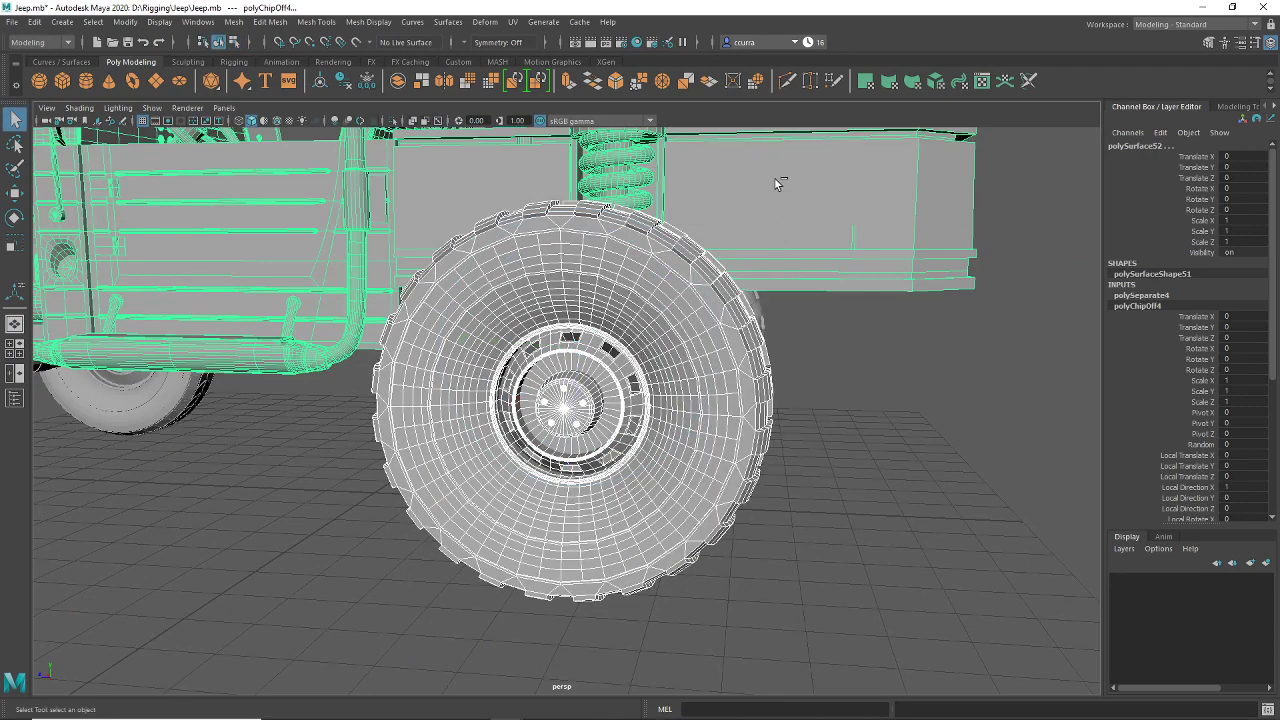
left_click_drag(774, 376, 703, 442, "alt")
left_click(229, 23)
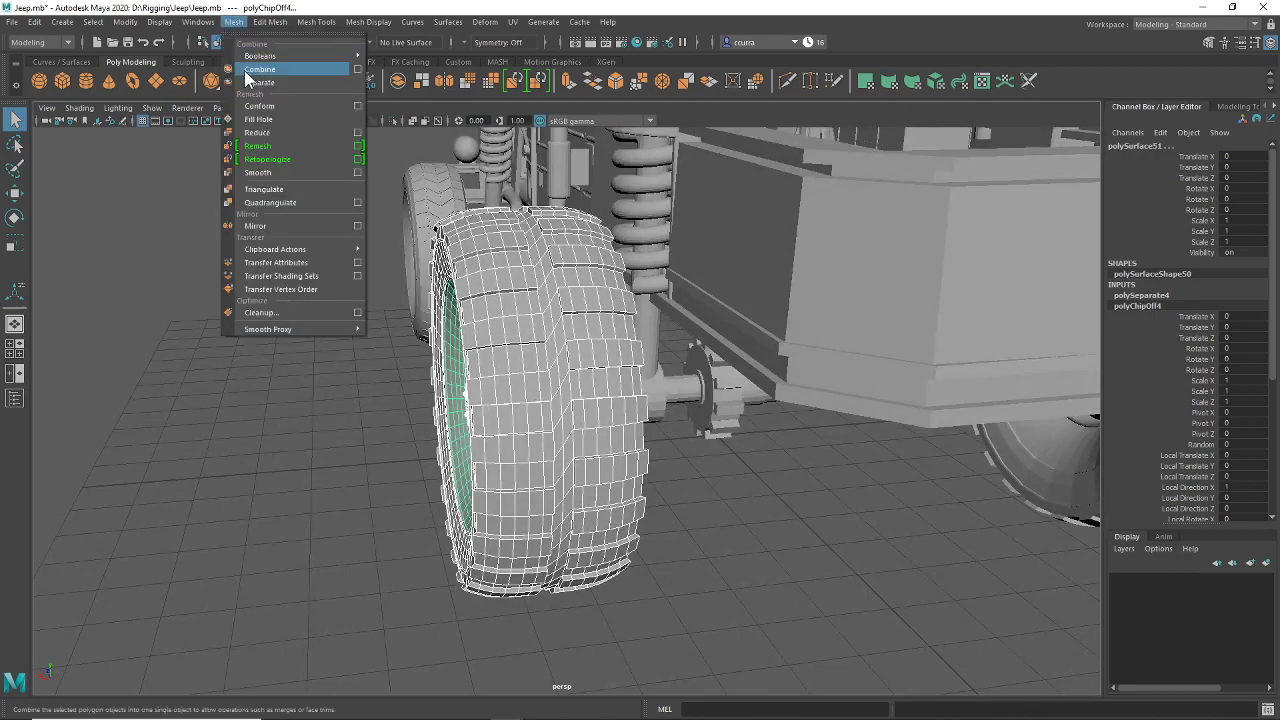
left_click(246, 72)
Step: Switch the Jeep body to face mode and select the rear axle's near end piece, inner shaft, gear, and central shaft sections
left_click_drag(432, 268, 338, 332, "alt")
scroll(539, 381, "up", 5)
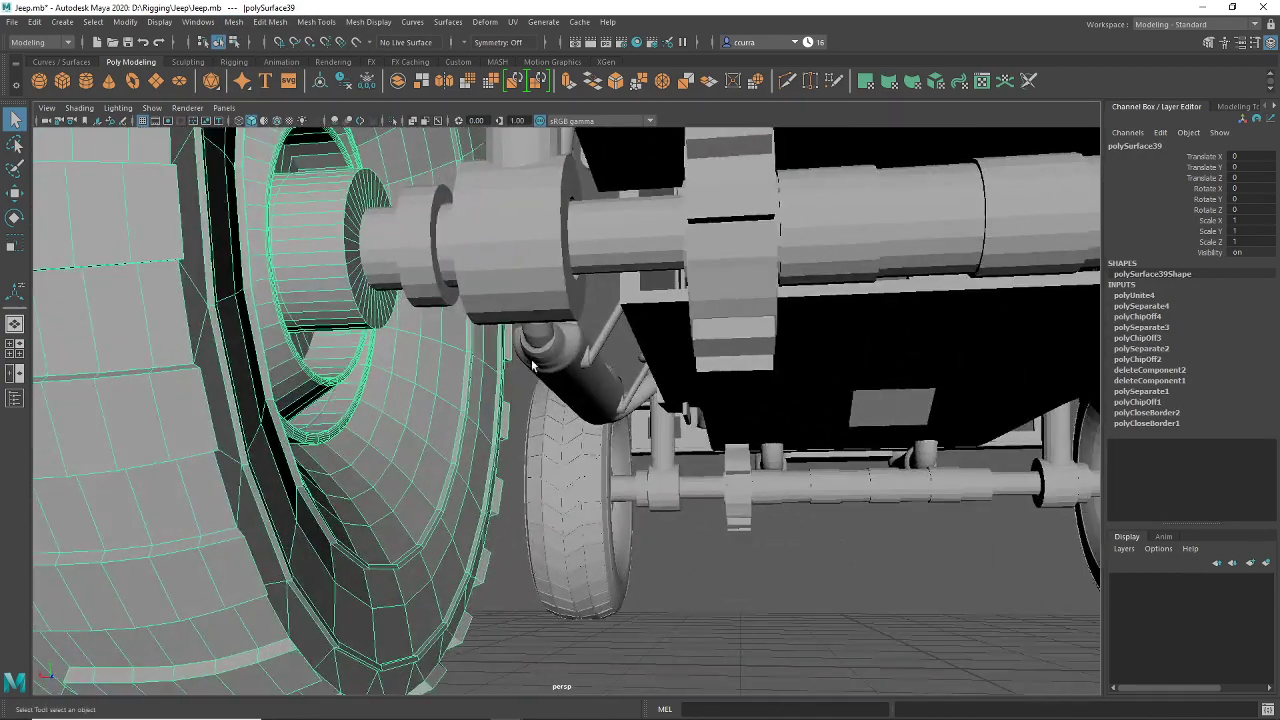
left_click(431, 287)
right_click(431, 243)
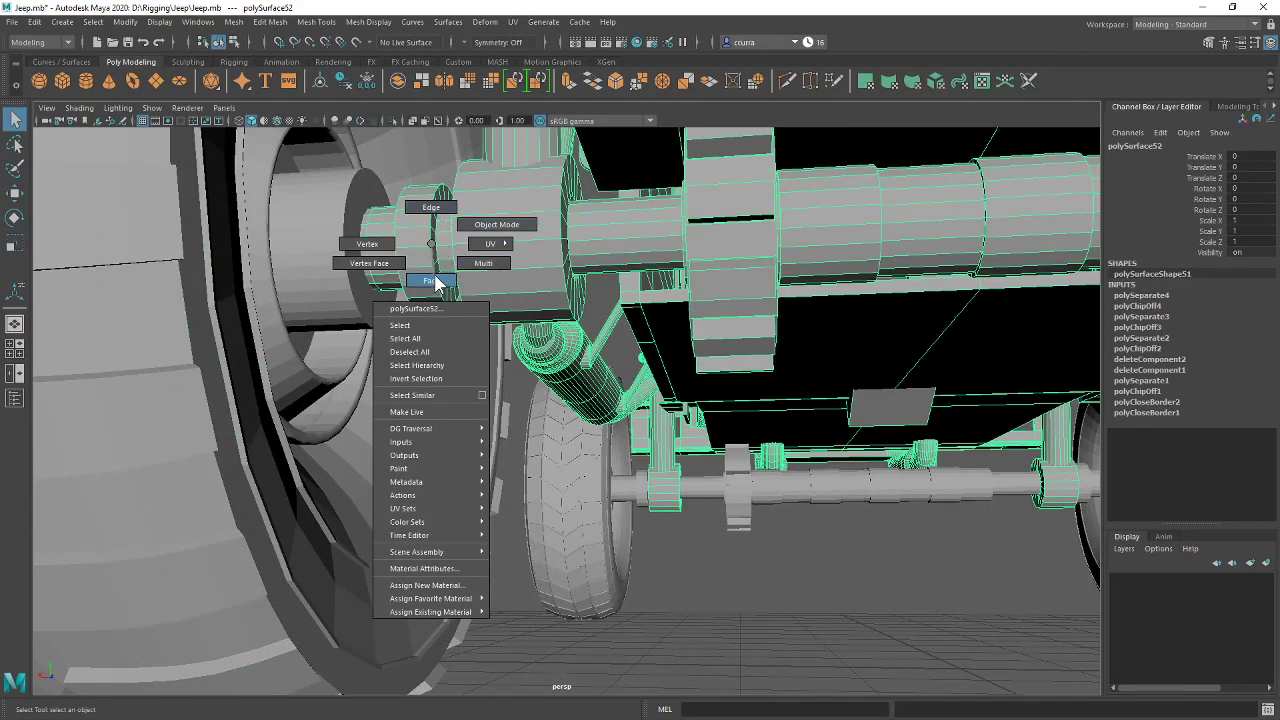
left_click(432, 281)
double_click(387, 260)
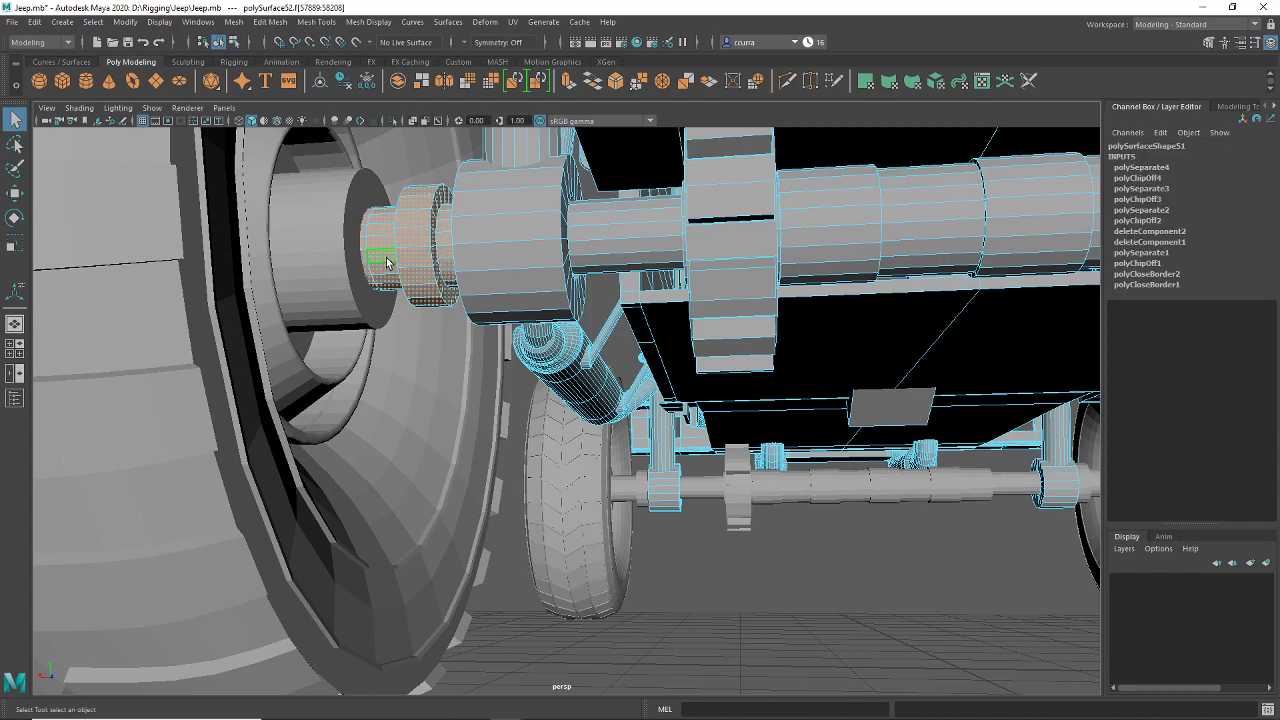
double_click(614, 245, "shift")
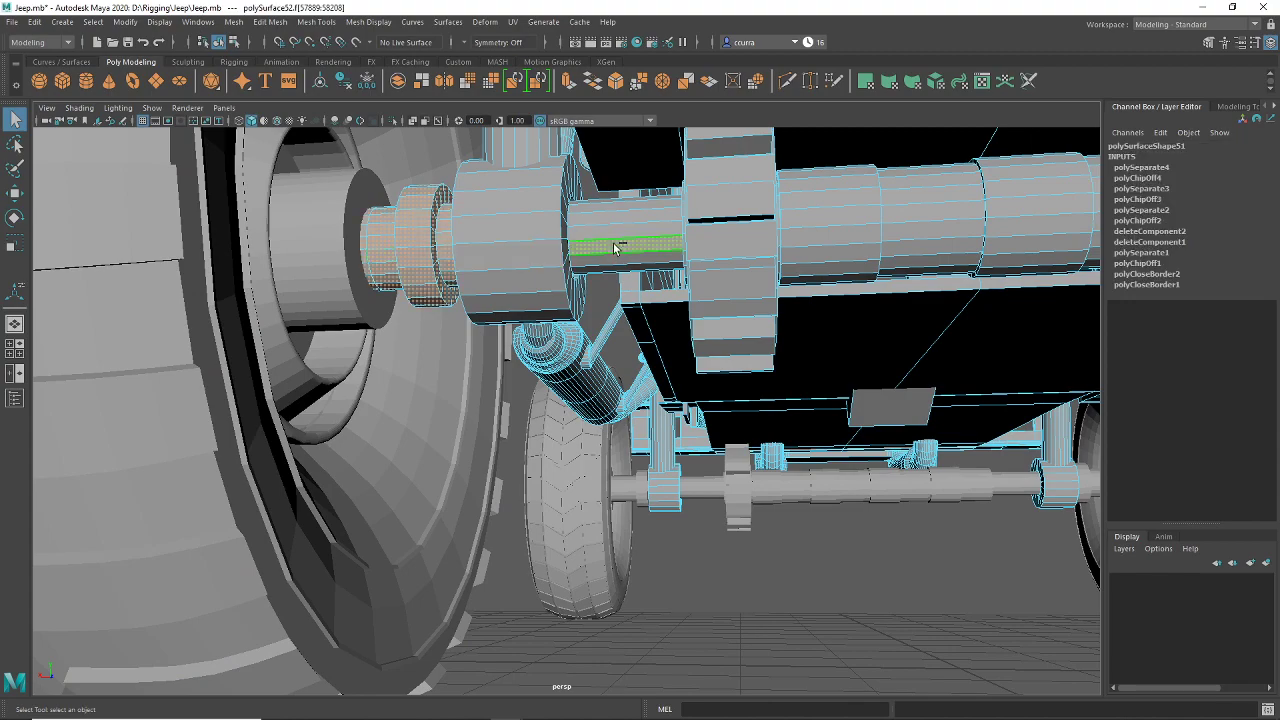
double_click(748, 251, "shift")
double_click(857, 240, "shift")
double_click(870, 385, "shift")
Step: Add the rear axle's far end piece to the face selection and extract the selected axle faces from the Jeep body
middle_click_drag(650, 402, 270, 445, "alt")
right_click_drag(980, 400, 895, 395, "alt")
middle_click_drag(895, 395, 793, 392, "alt")
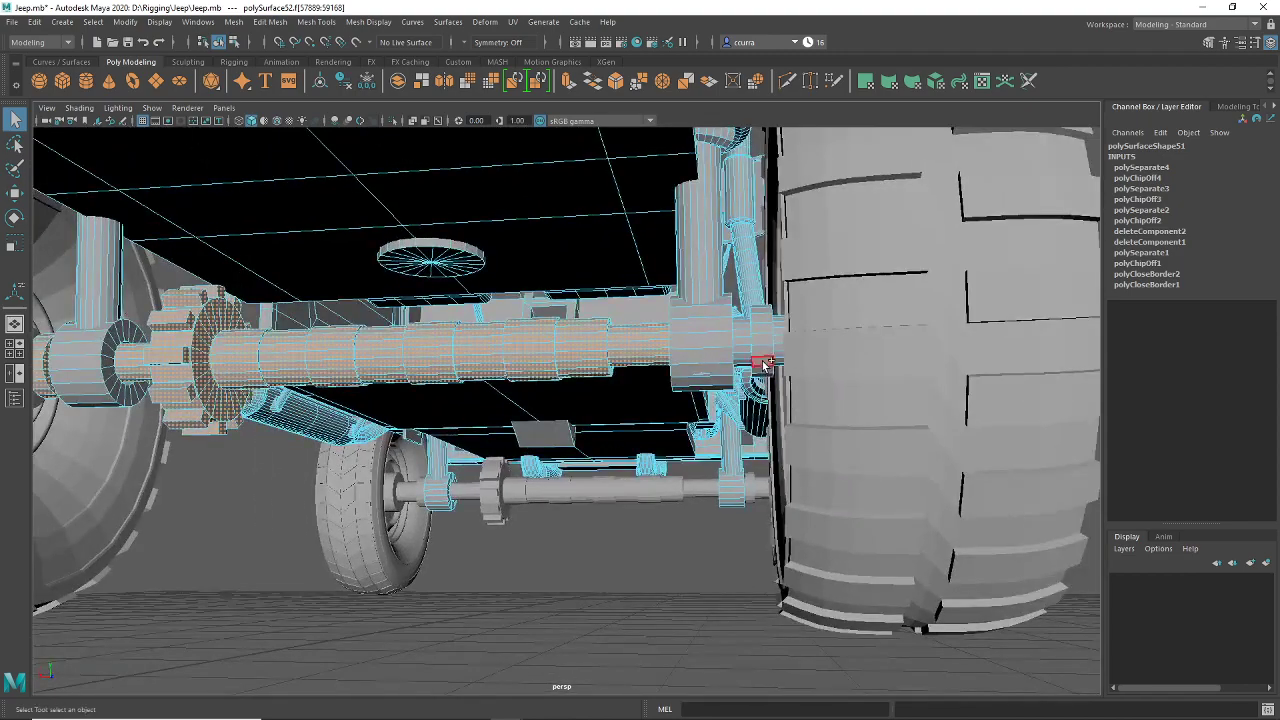
left_click_drag(707, 507, 666, 480, "alt")
middle_click_drag(666, 480, 703, 479, "alt")
scroll(703, 485, "down", 2)
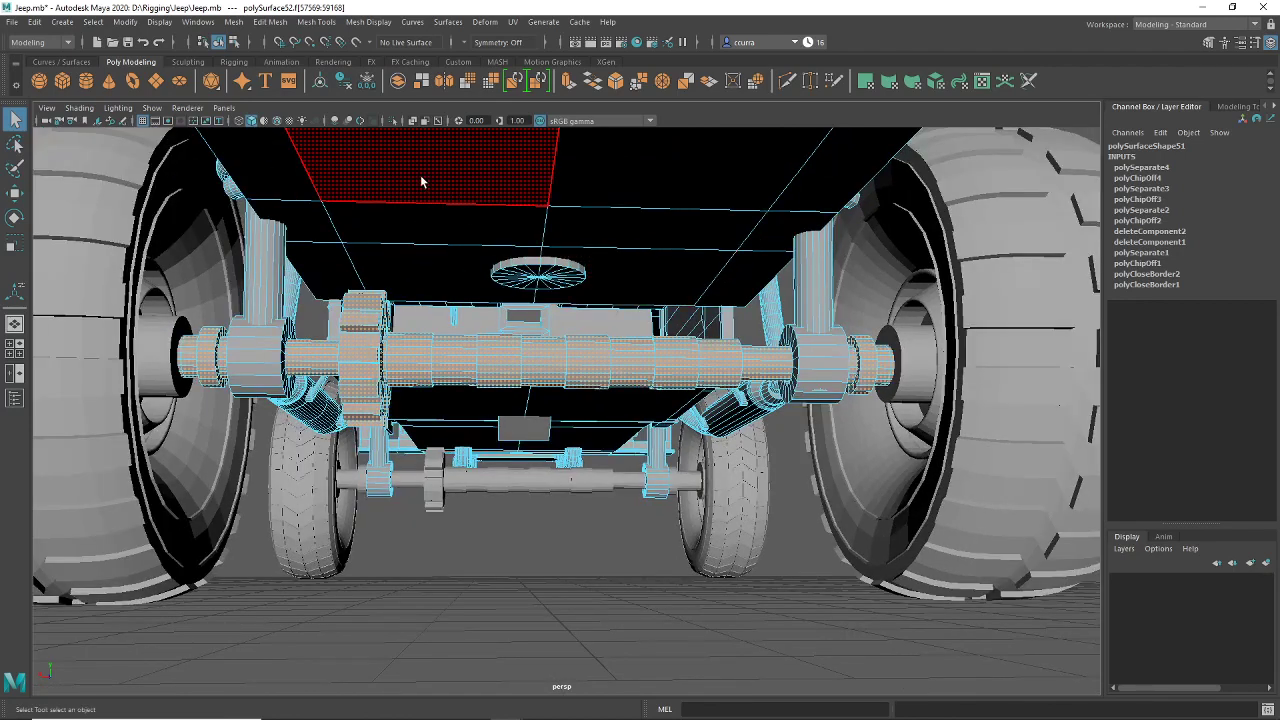
left_click(417, 82)
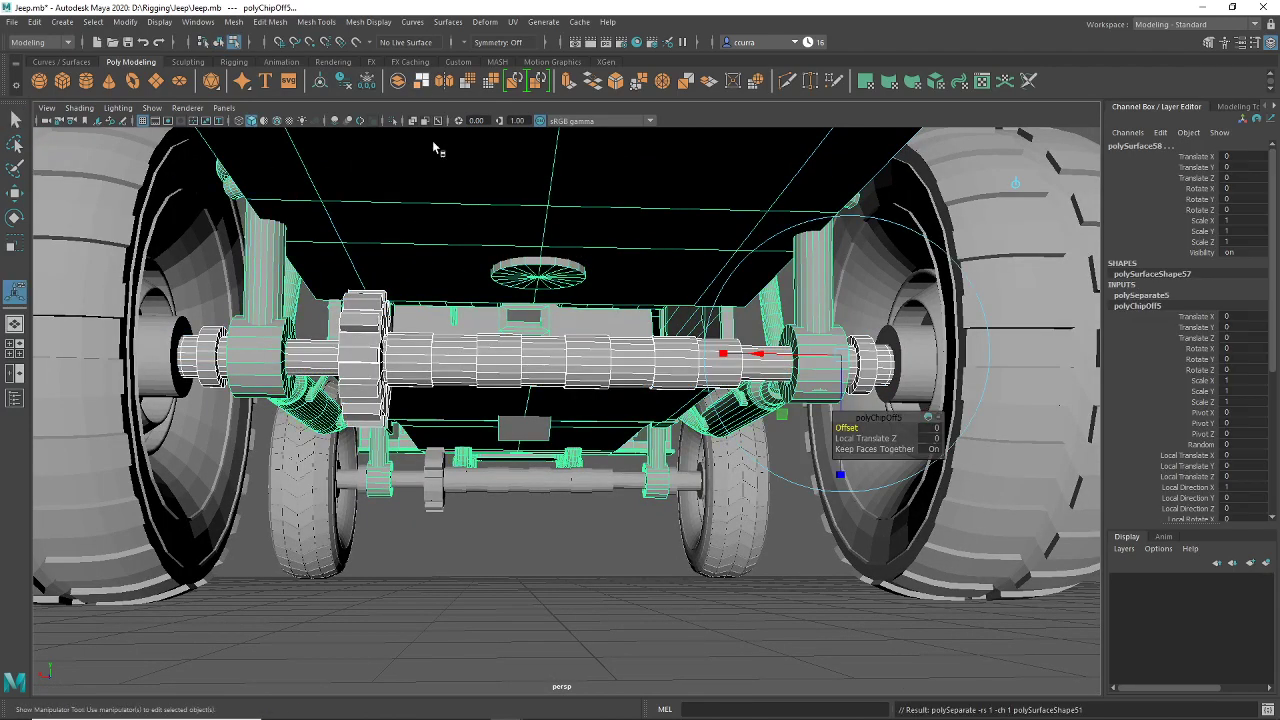
Step: Return to object mode, remove the Jeep body from the selection, and combine the extracted rear axle pieces into one object
right_click_drag(541, 189, 564, 175)
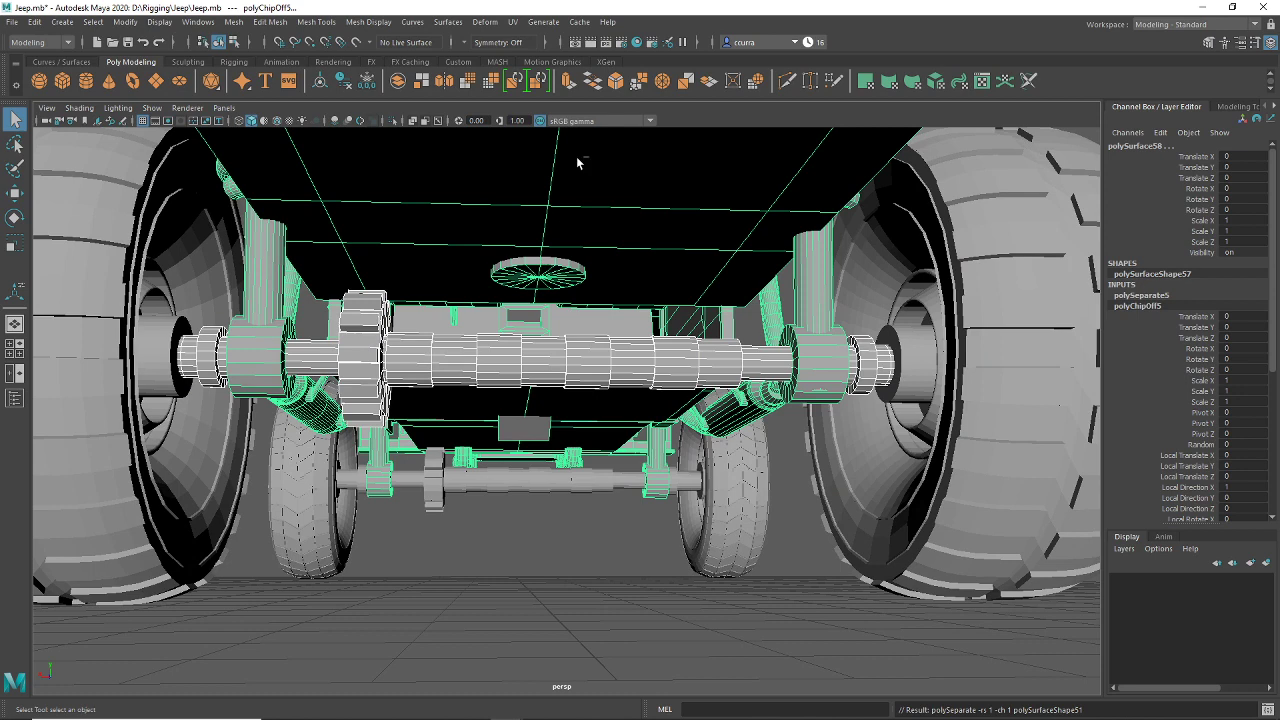
left_click(577, 158, "ctrl")
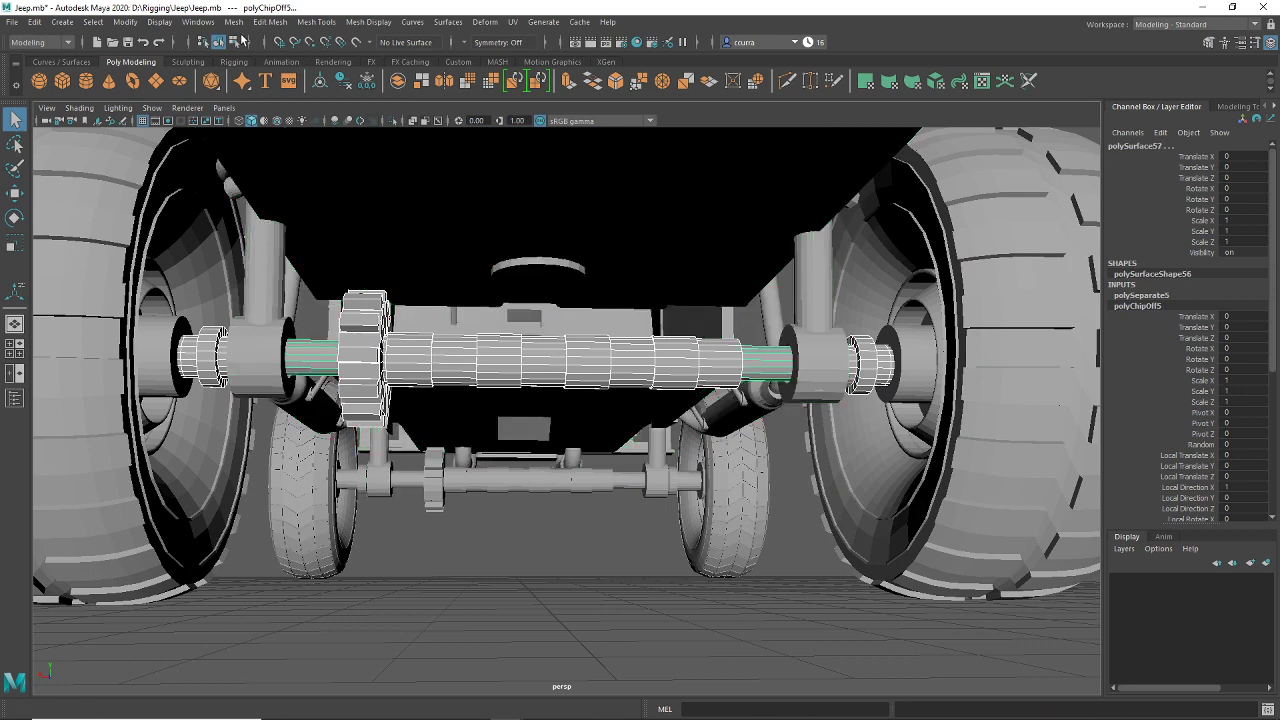
left_click(233, 21)
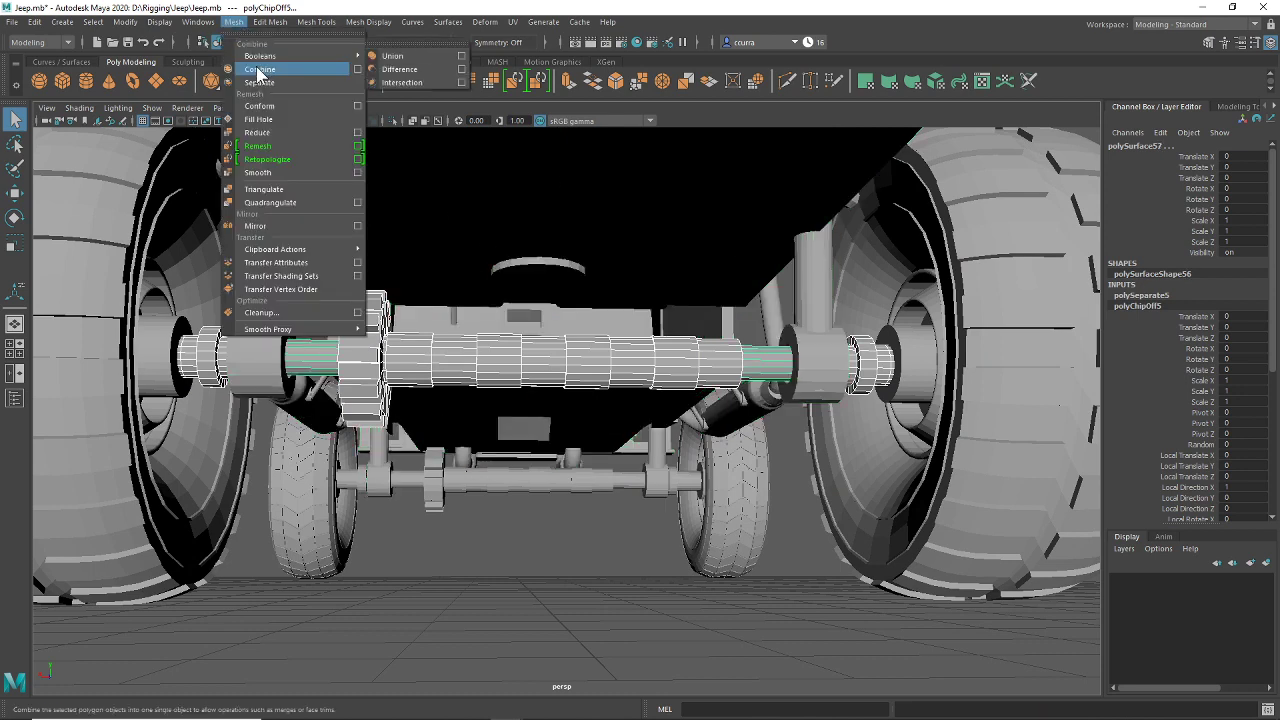
left_click(258, 60)
Step: Try rotating the combined rear axle about its X axis to test its separation, and undo the rotation
scroll(593, 370, "down", 3)
scroll(593, 370, "down", 3)
key("e")
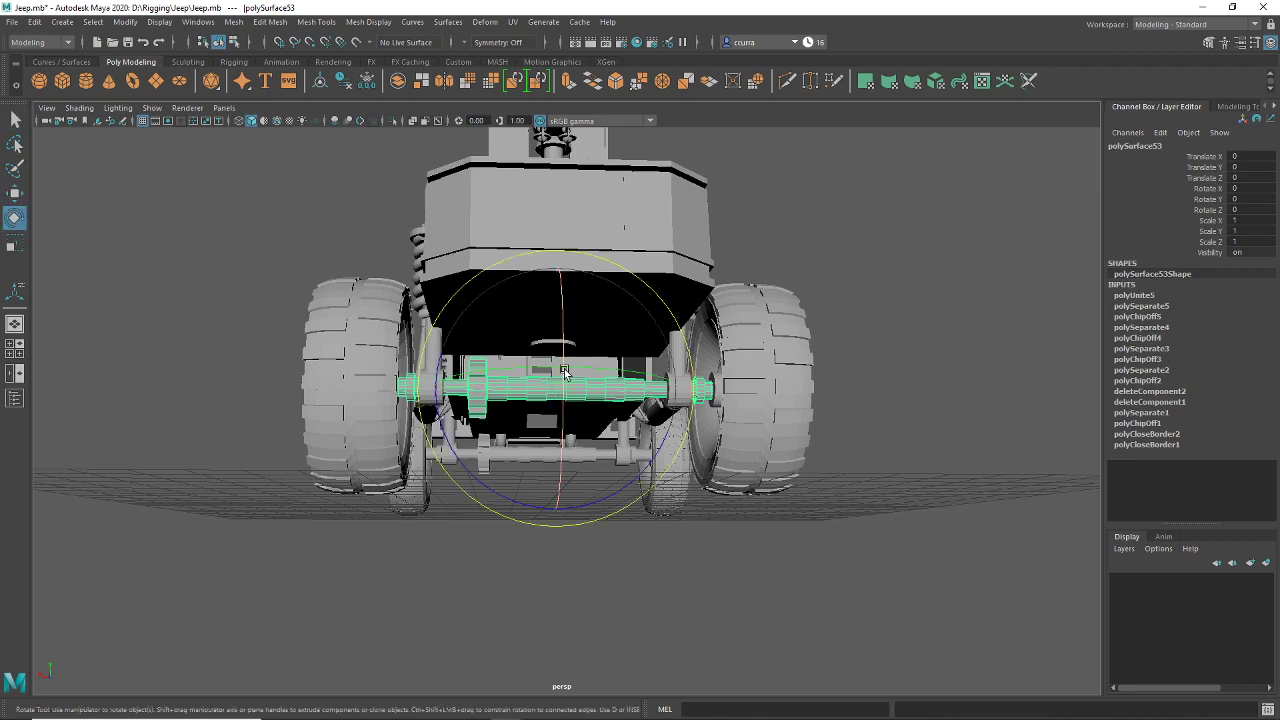
left_click_drag(563, 398, 565, 410)
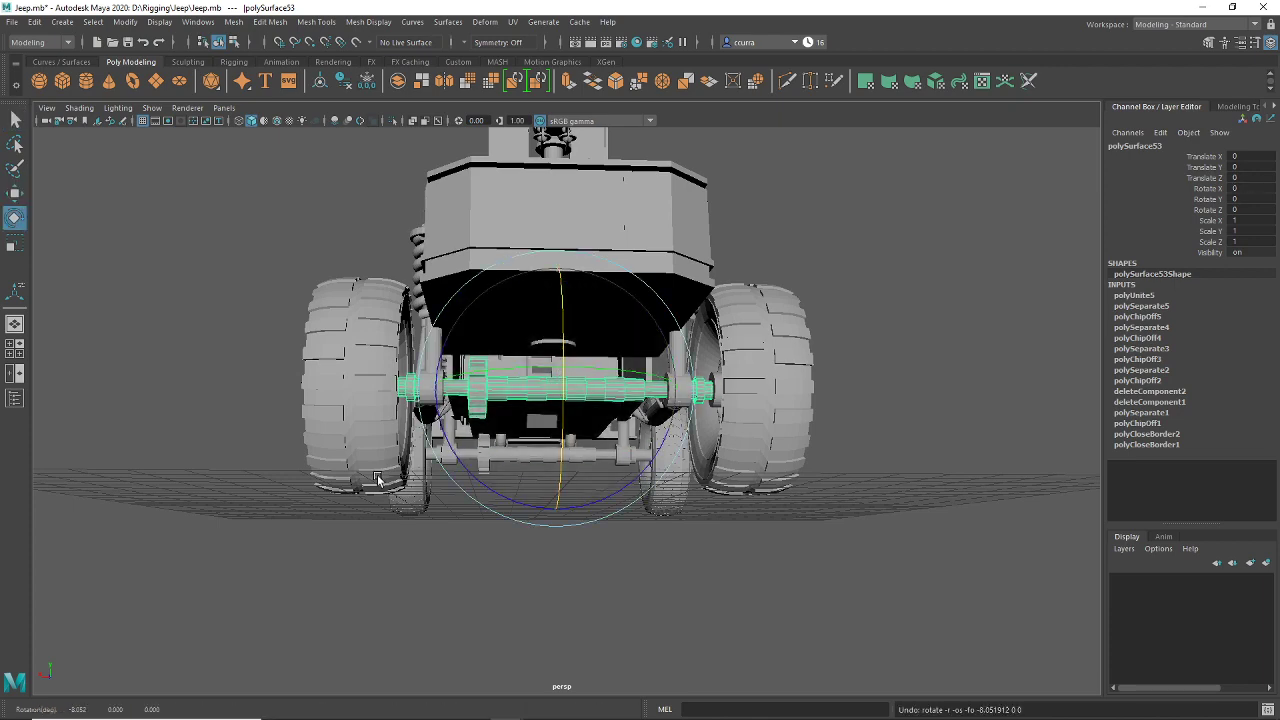
Step: Try rotating all four wheels and both axles together about the X axis, then undo the rotation and clear the selection
left_click(734, 416)
left_click(750, 395)
scroll(666, 553, "up", 4)
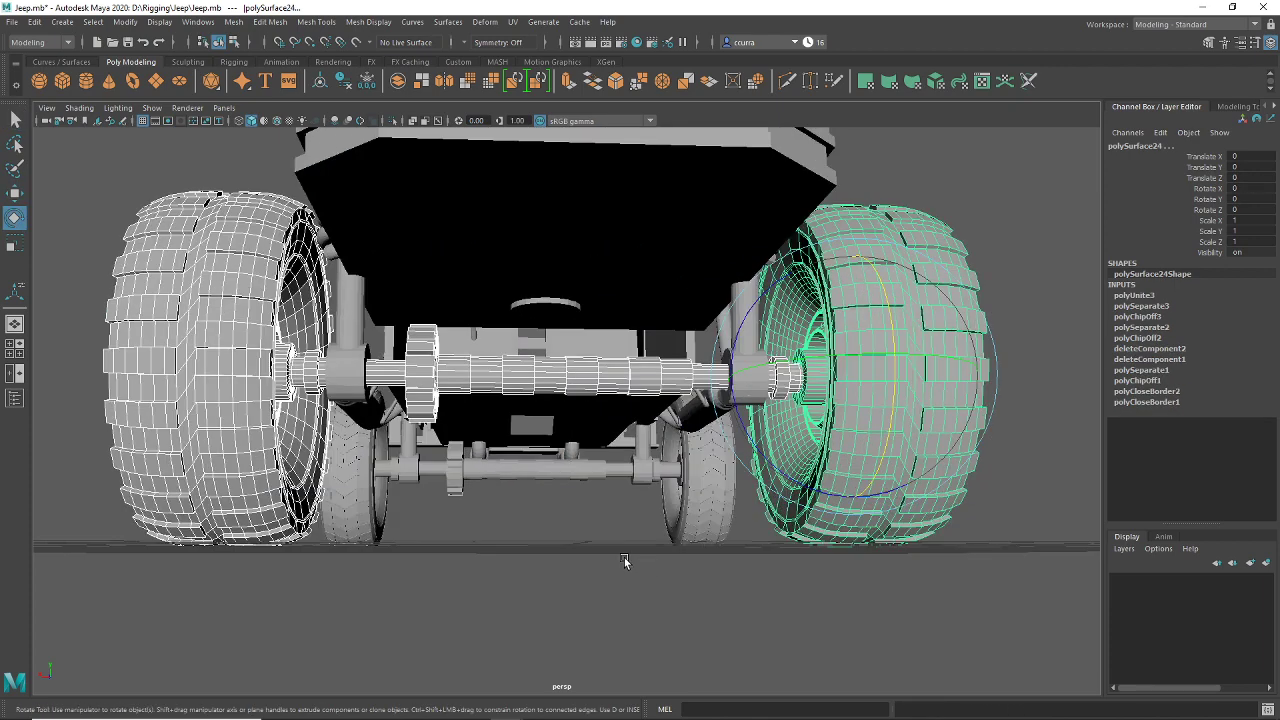
left_click(541, 474)
left_click(358, 520)
left_click(690, 515)
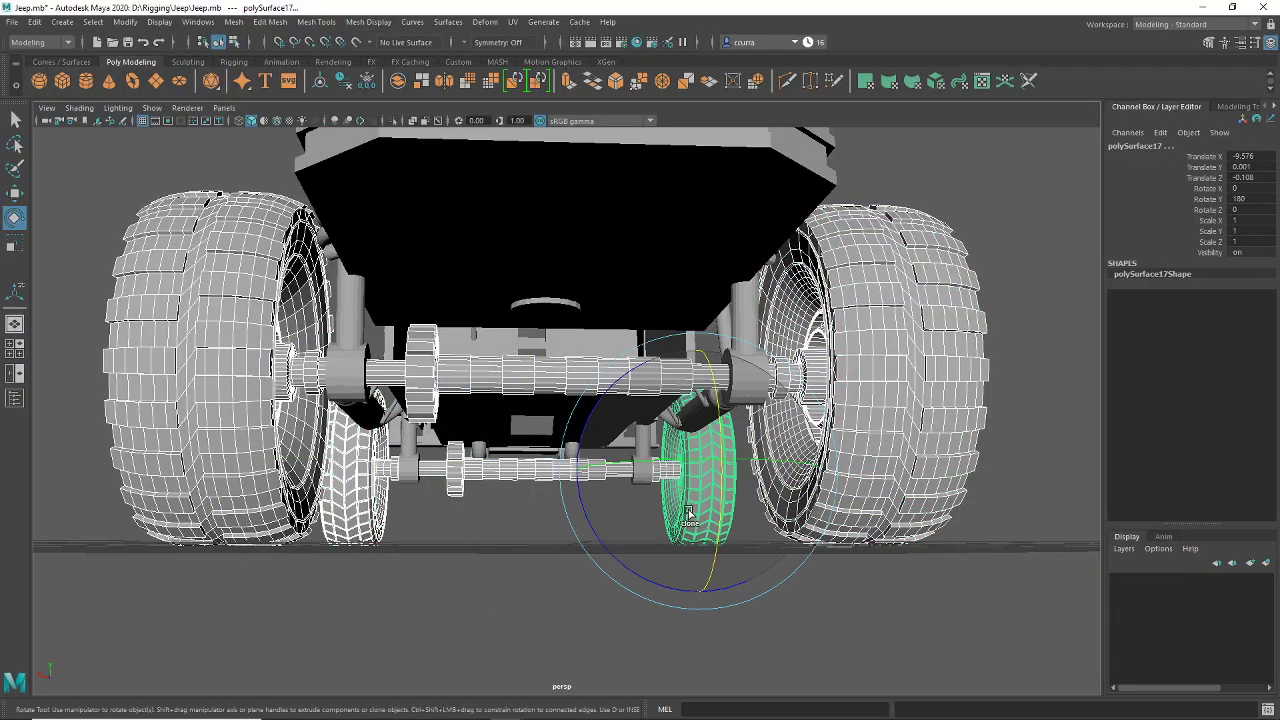
left_click_drag(705, 383, 744, 503)
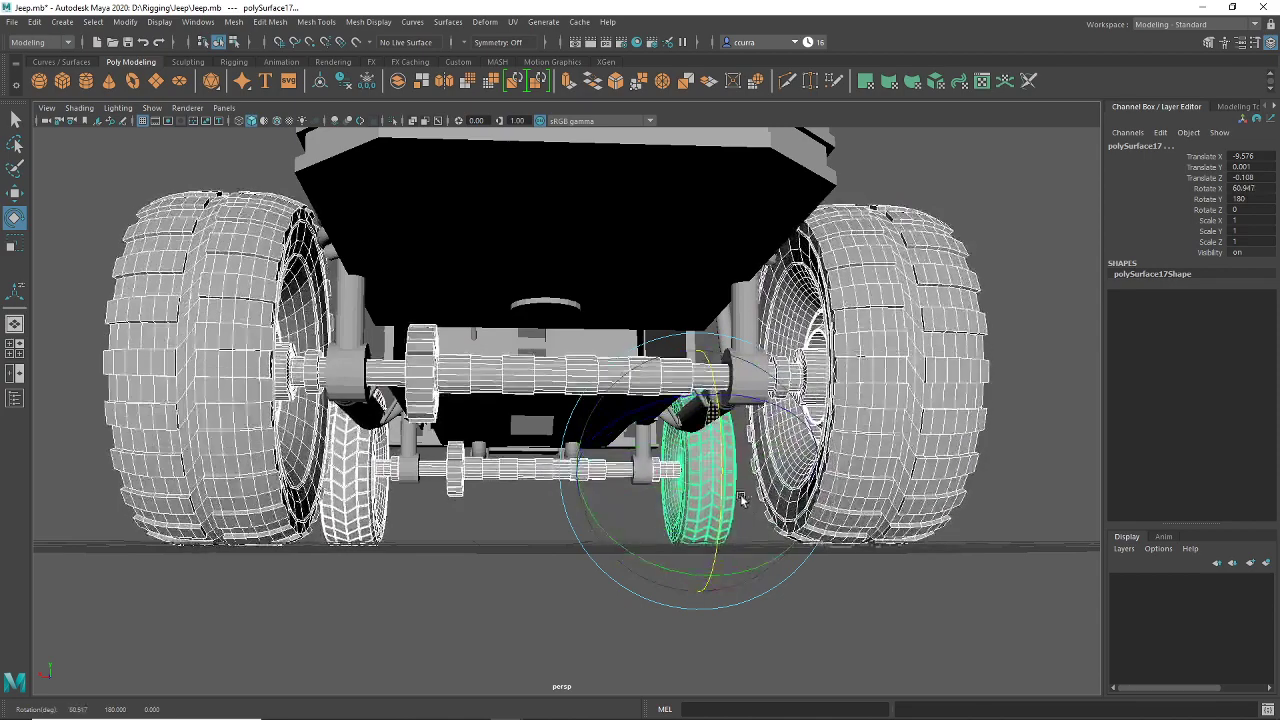
key("ctrl+z")
scroll(379, 565, "down", 5)
scroll(379, 565, "down", 2)
left_click_drag(331, 523, 490, 550, "alt")
left_click(532, 455)
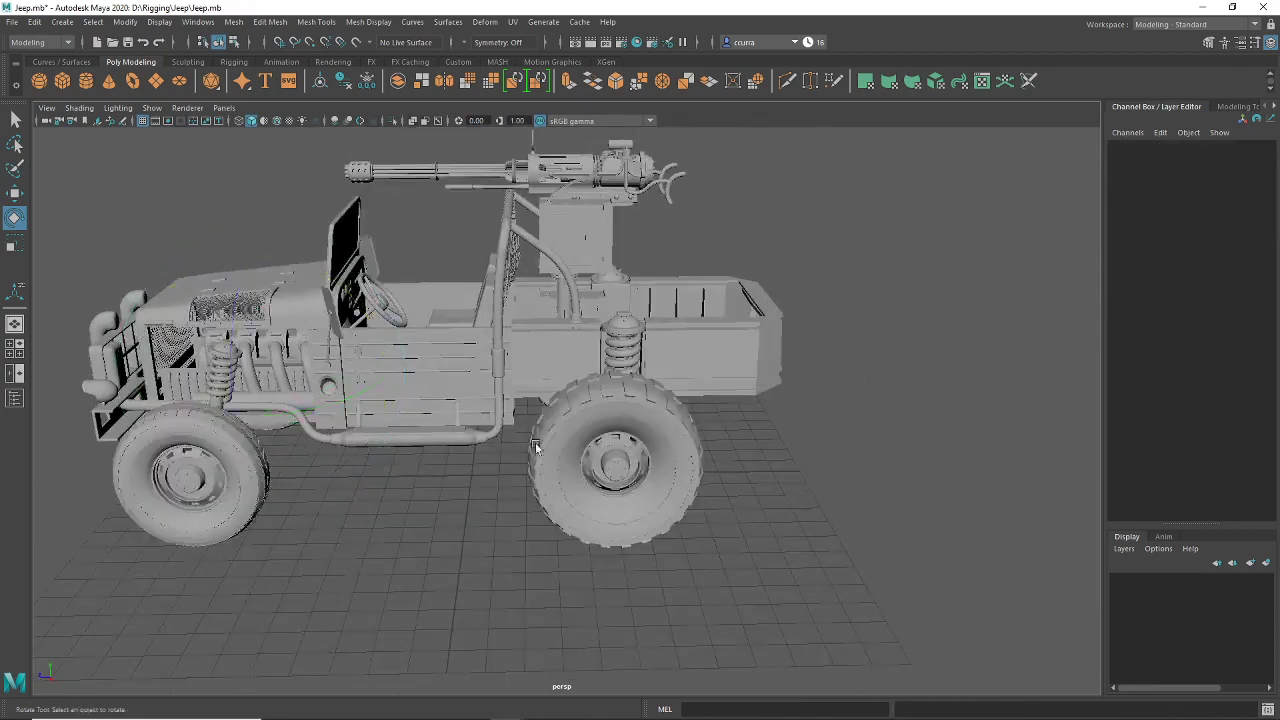
middle_click_drag(537, 446, 617, 474, "alt")
Step: Save the scene under the new name Jeep2.mb in the D:\Rigging\Jeep folder
left_click(8, 22)
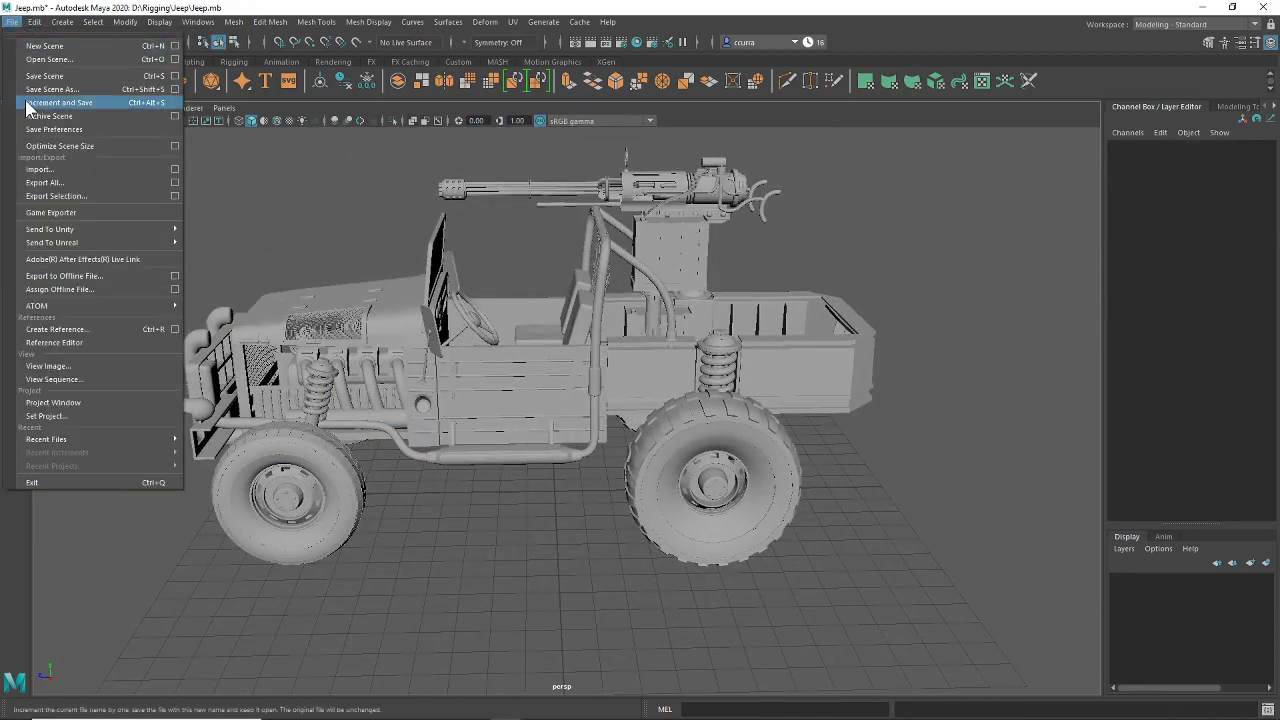
left_click(60, 97)
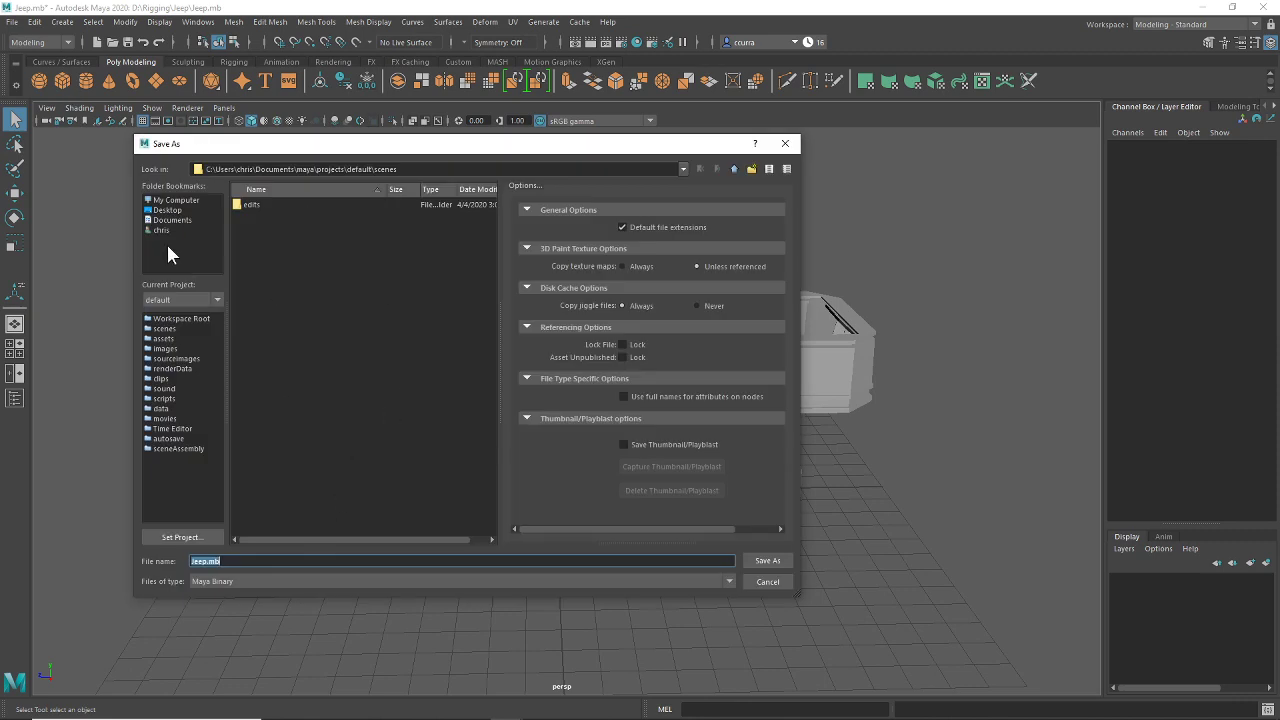
left_click(177, 201)
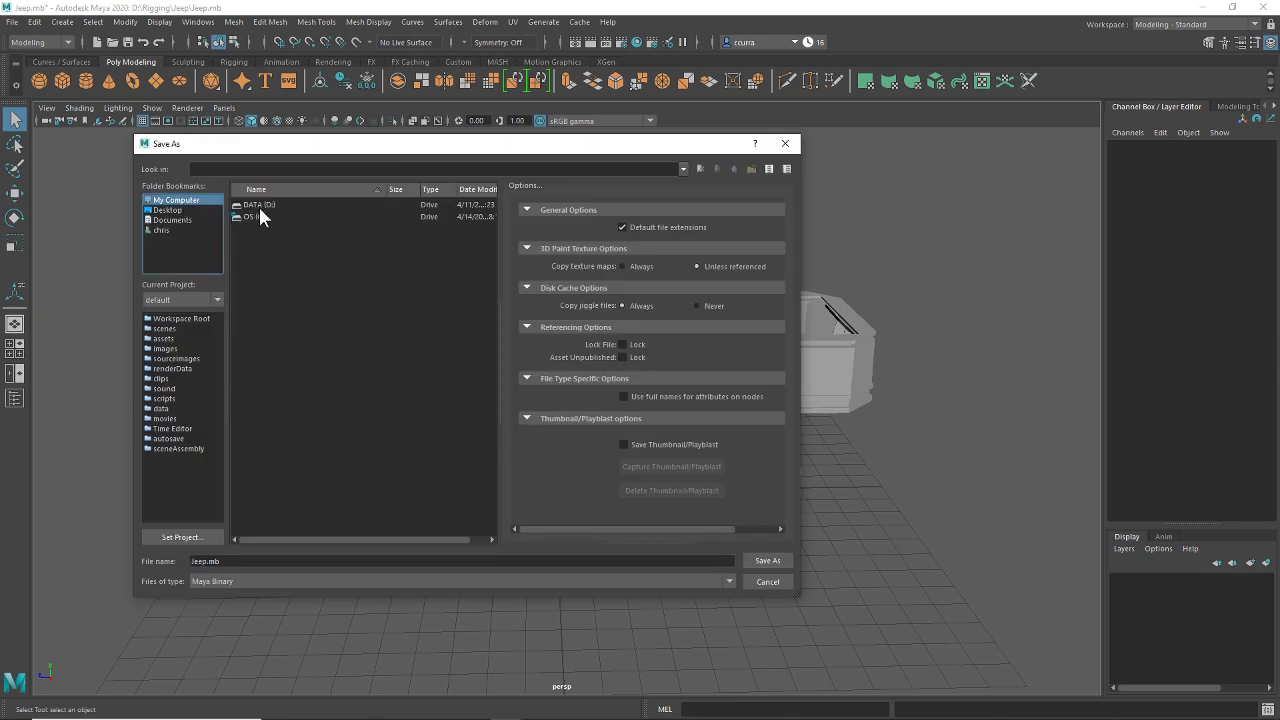
double_click(259, 206)
double_click(259, 334)
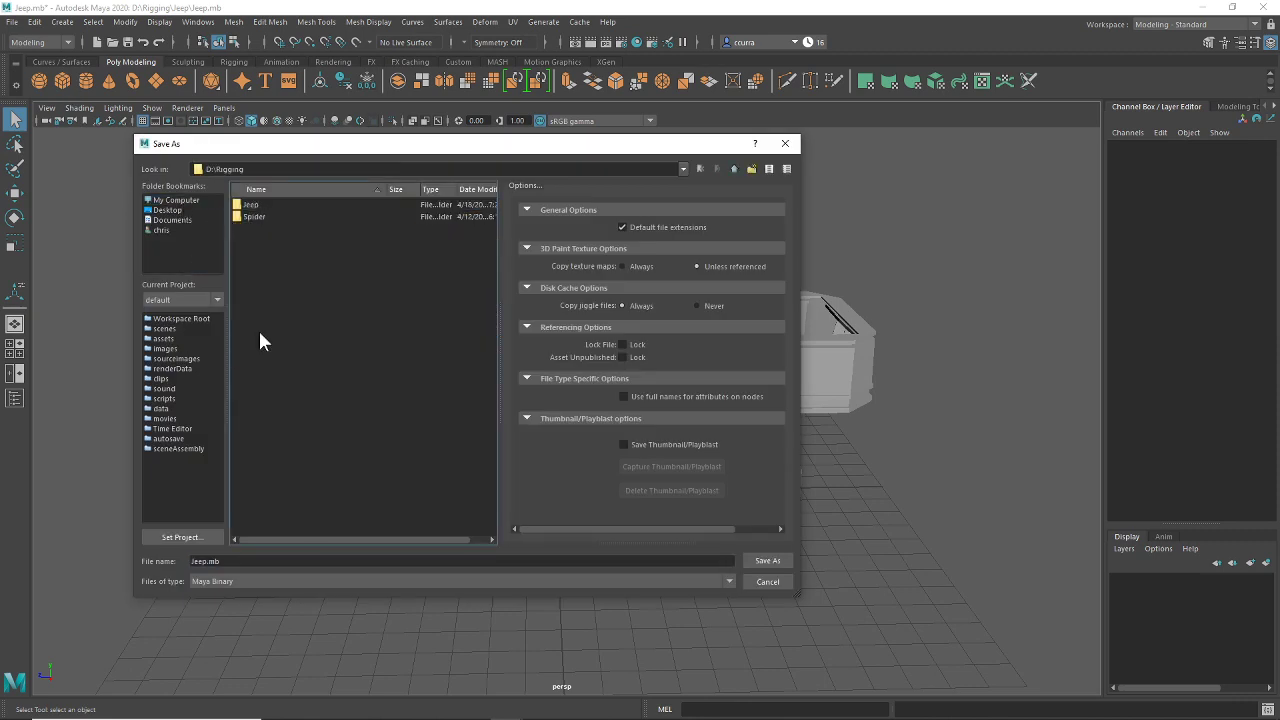
double_click(261, 209)
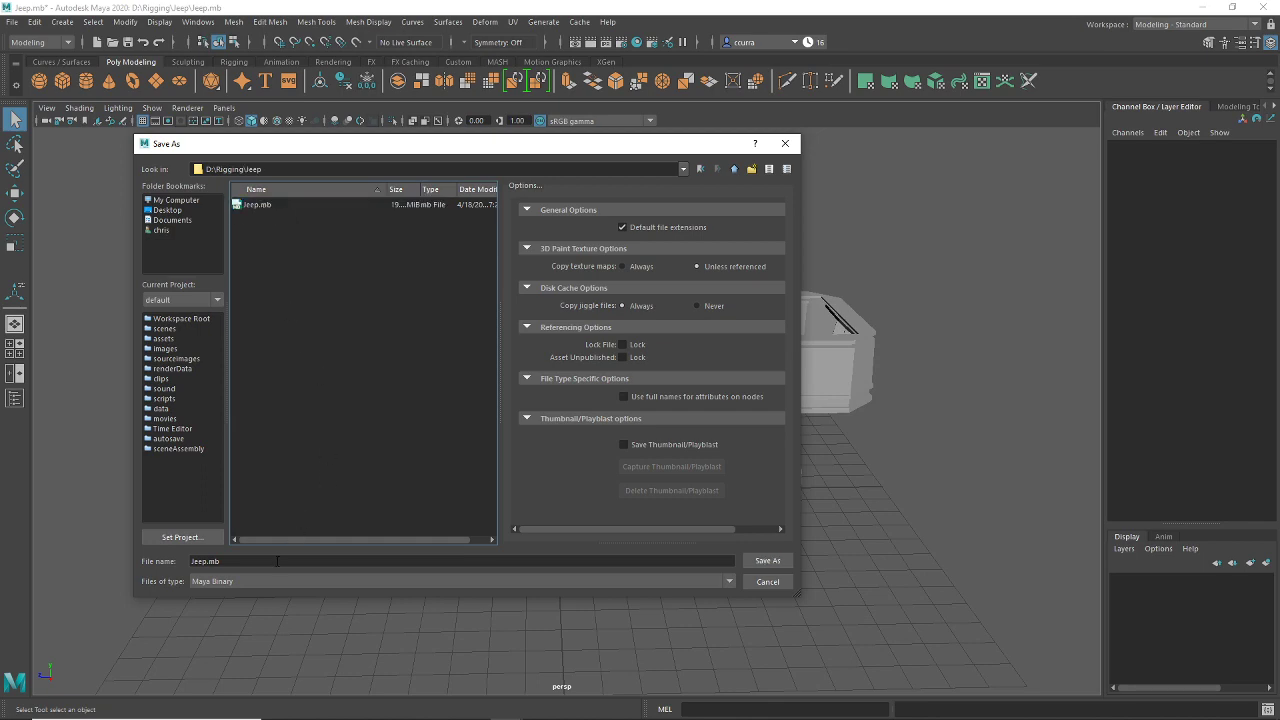
left_click(439, 563)
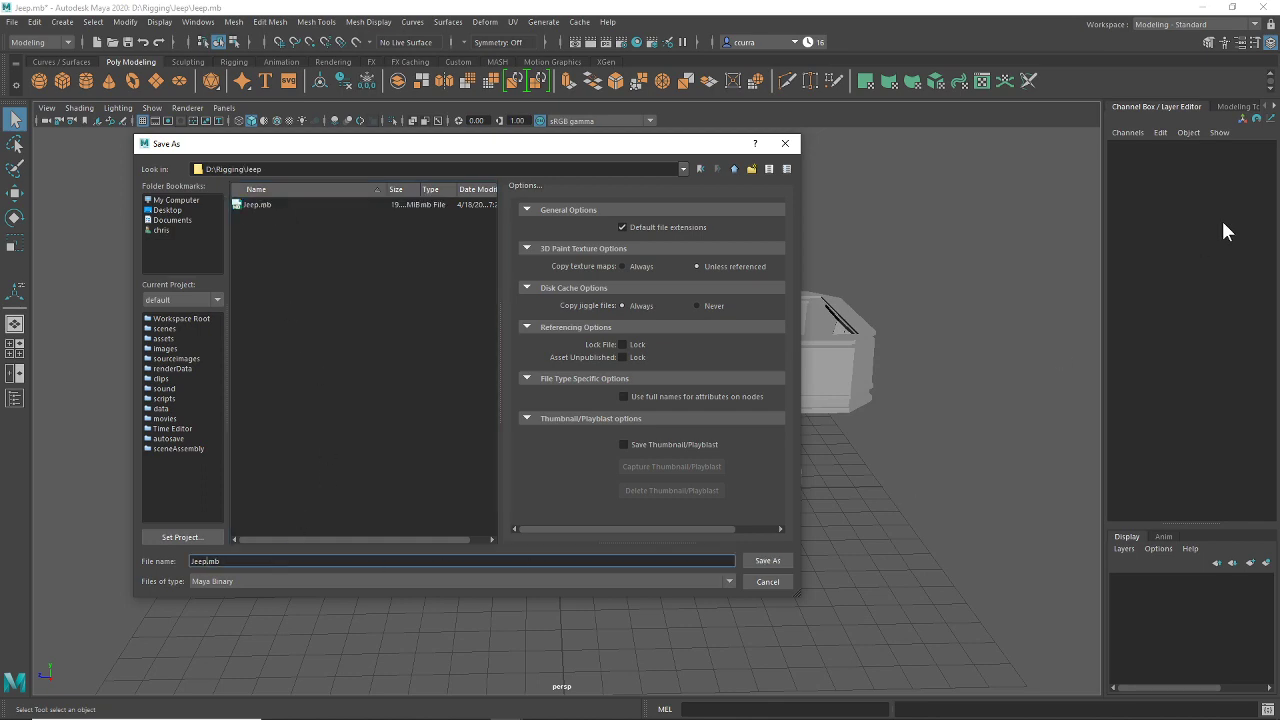
type("2")
key("Return")
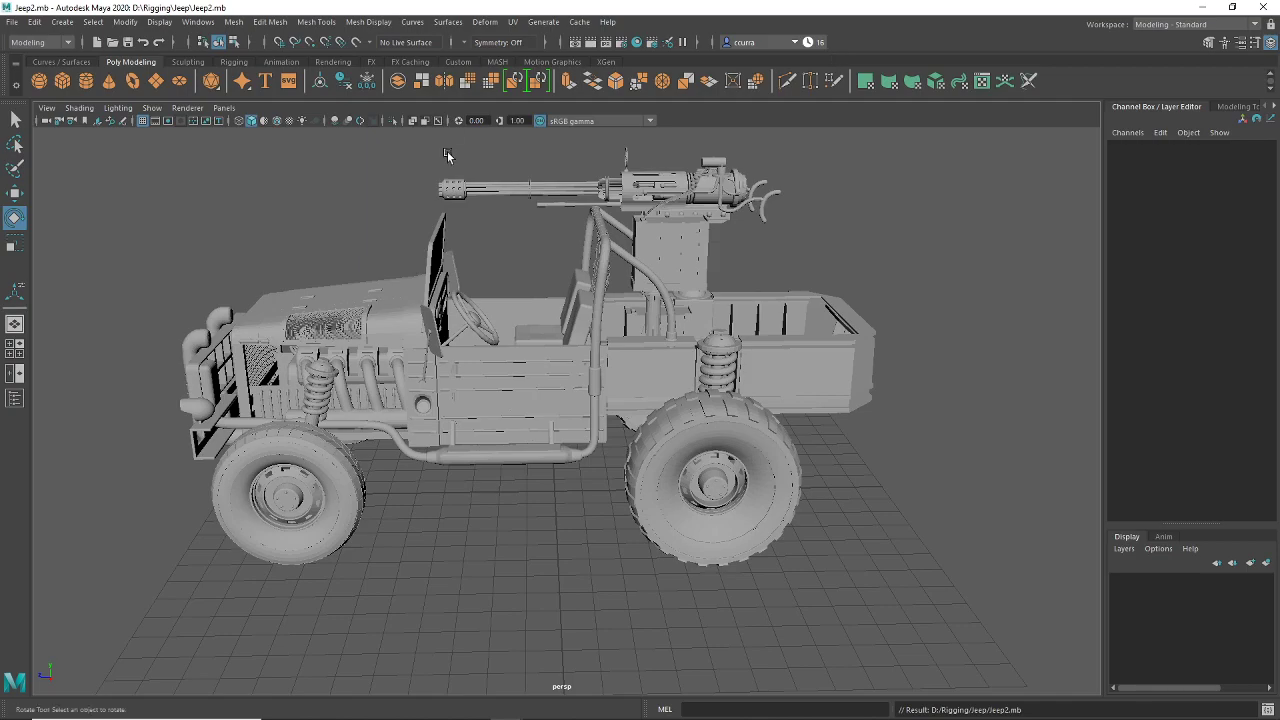
Step: Select the Jeep body and examine its front suspension, engine bay, and both sides for other parts to separate
left_click(518, 416)
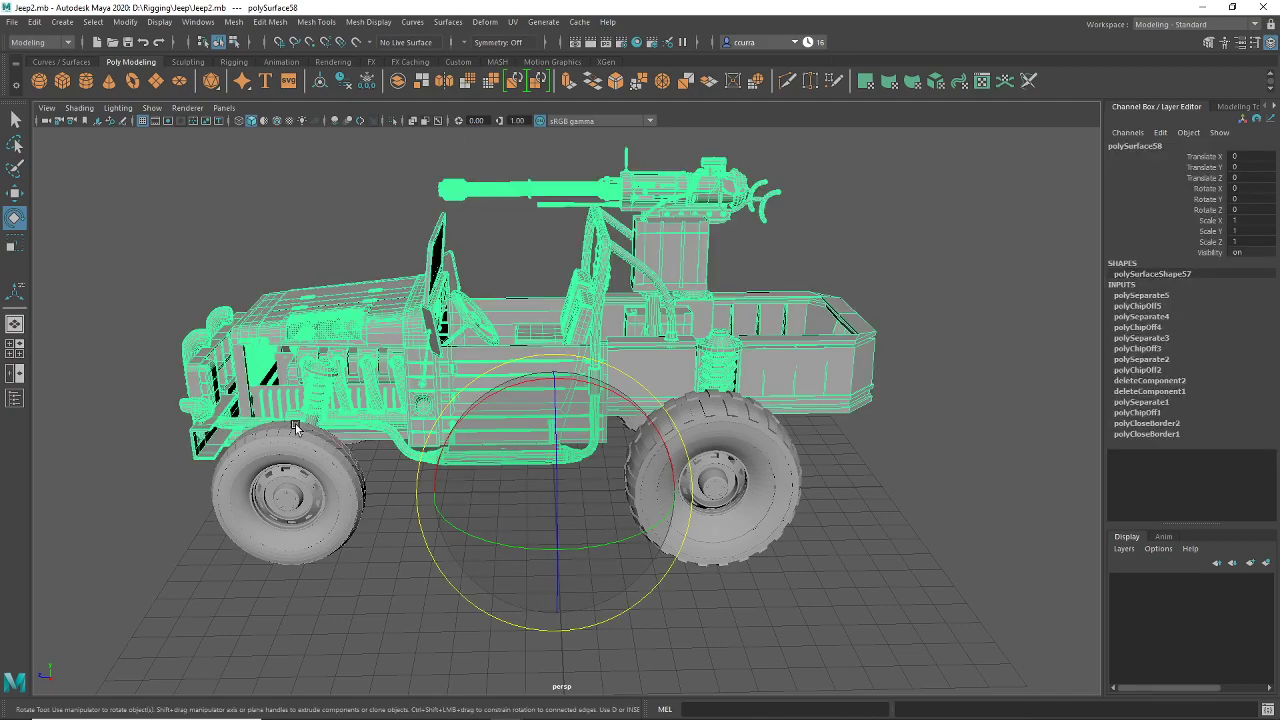
left_click_drag(295, 428, 323, 422, "alt")
middle_click_drag(323, 424, 506, 432, "alt")
right_click_drag(506, 432, 606, 440, "alt")
left_click_drag(606, 440, 730, 450, "alt")
right_click_drag(730, 450, 660, 445, "alt")
right_click_drag(520, 435, 590, 435, "alt")
middle_click_drag(590, 435, 358, 422, "alt")
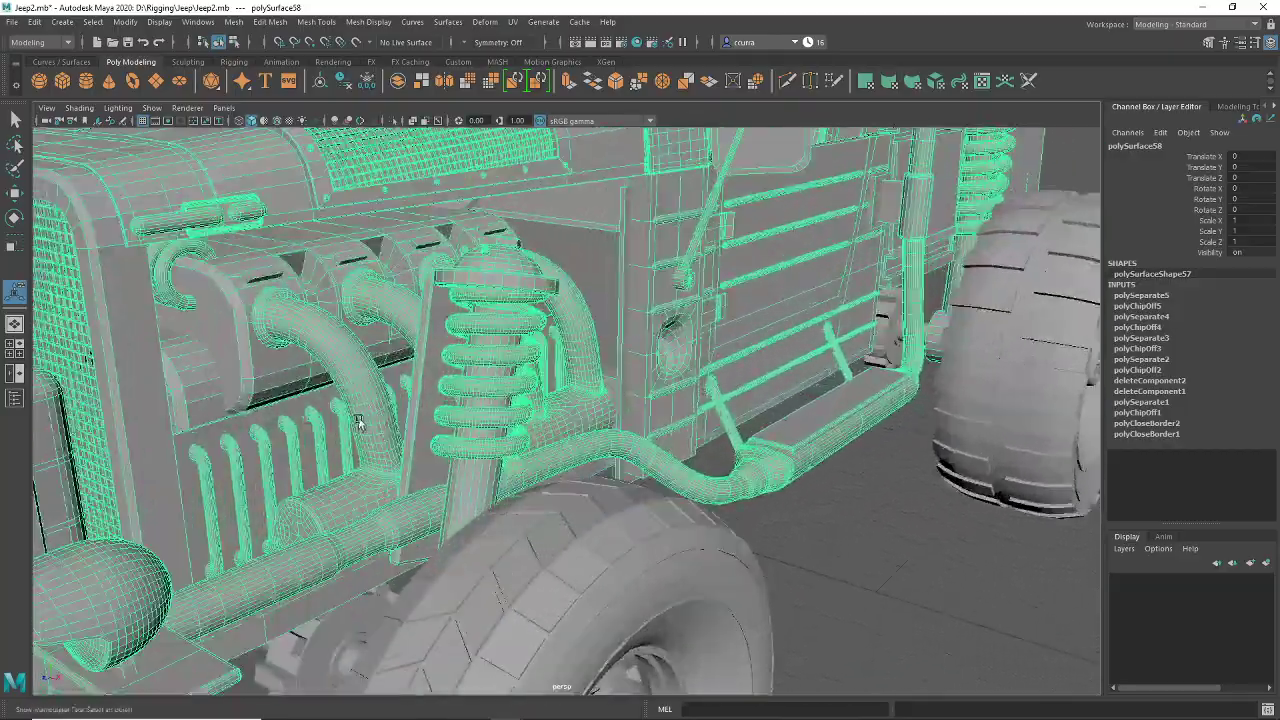
left_click_drag(358, 422, 337, 400, "alt")
middle_click_drag(337, 400, 563, 457, "alt")
left_click_drag(563, 457, 532, 456, "alt")
middle_click_drag(532, 456, 454, 417, "alt")
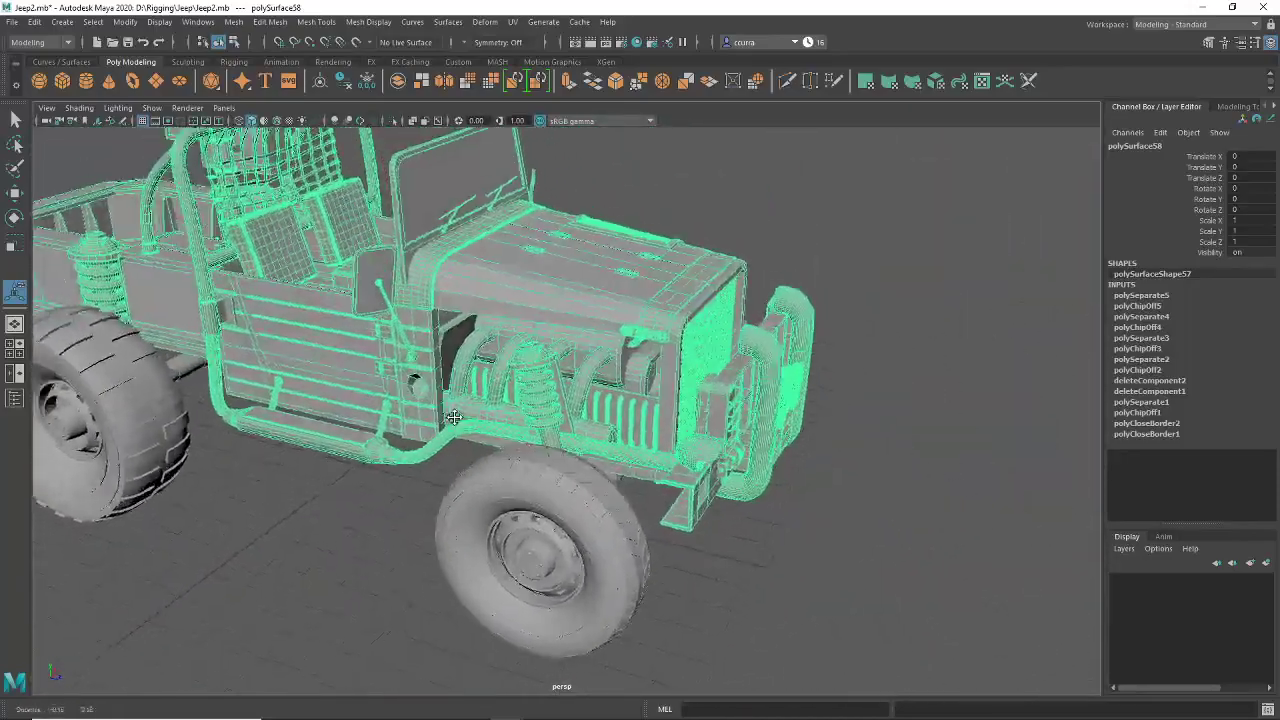
left_click_drag(454, 417, 791, 338, "alt")
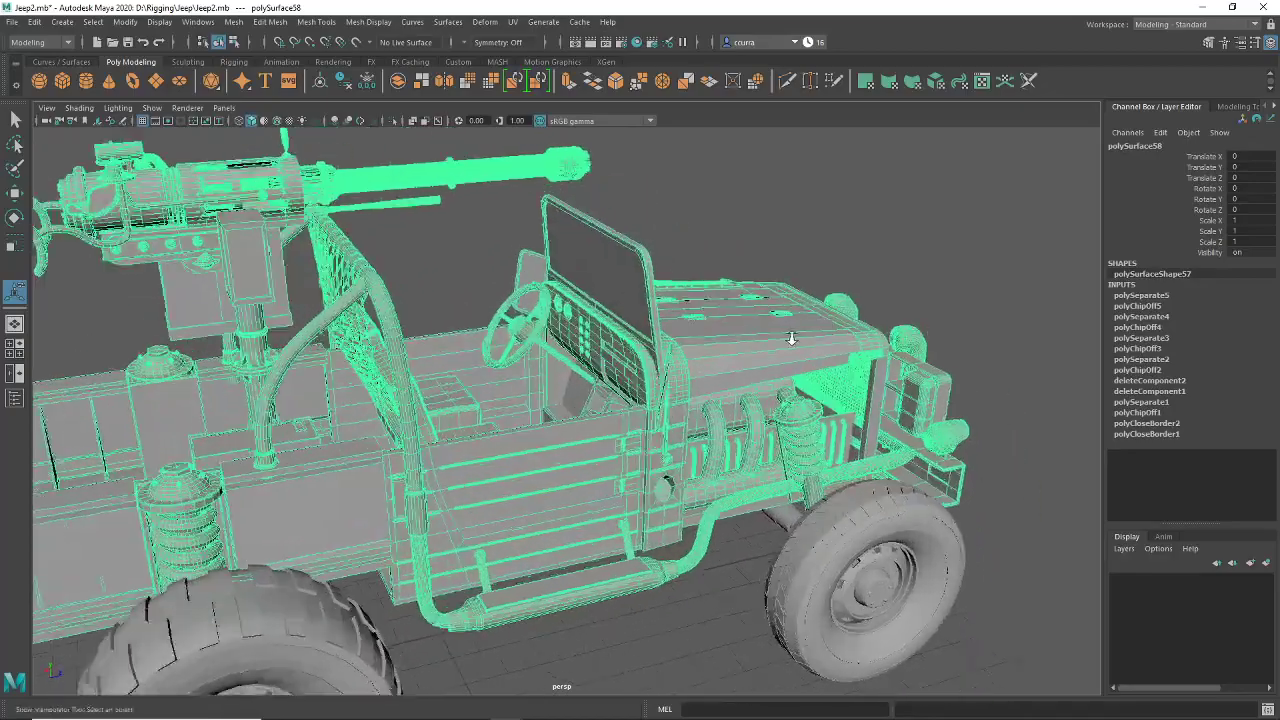
Step: Select the faces of the steering wheel's hub, rim, spokes, and column on the Jeep body mesh
scroll(791, 338, "up", 5)
left_click_drag(663, 280, 474, 440, "alt")
scroll(466, 414, "up", 4)
middle_click_drag(466, 414, 659, 336, "alt")
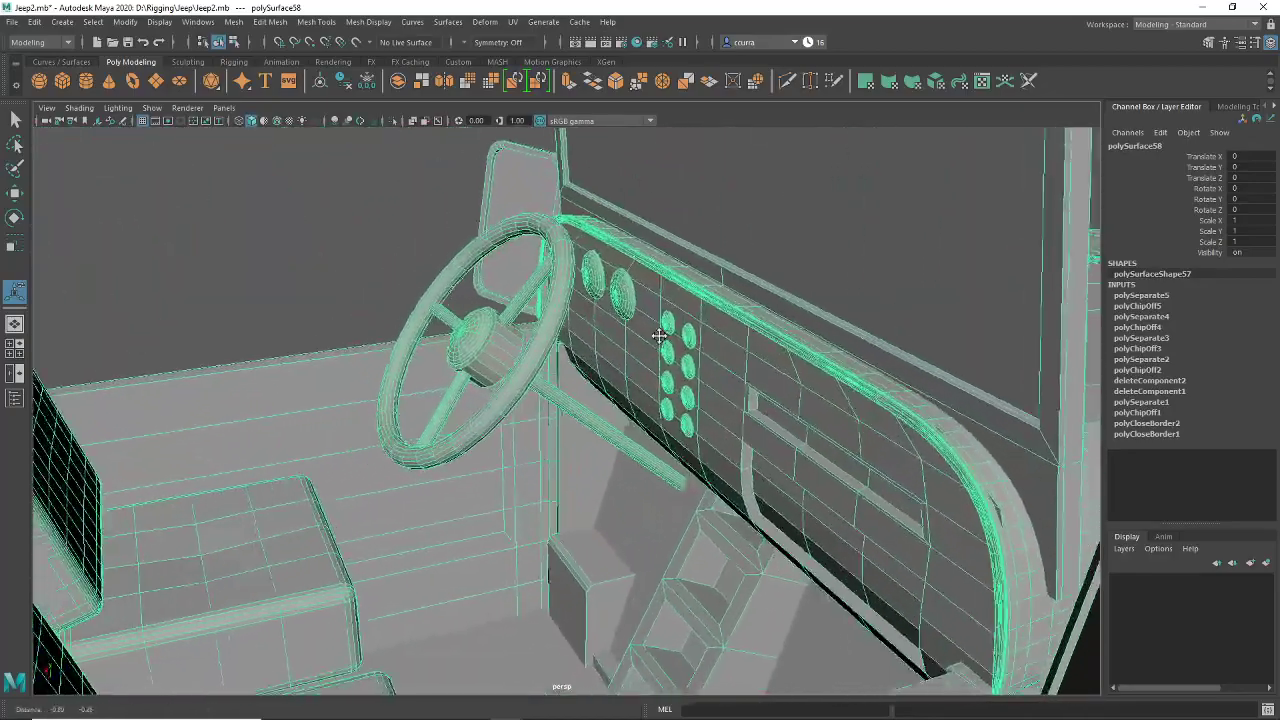
scroll(550, 362, "up", 2)
mouse_move(499, 373)
left_mouse_down("alt")
mouse_move(529, 349)
mouse_move(520, 368)
left_mouse_up("alt")
middle_click_drag(520, 369, 814, 377, "alt")
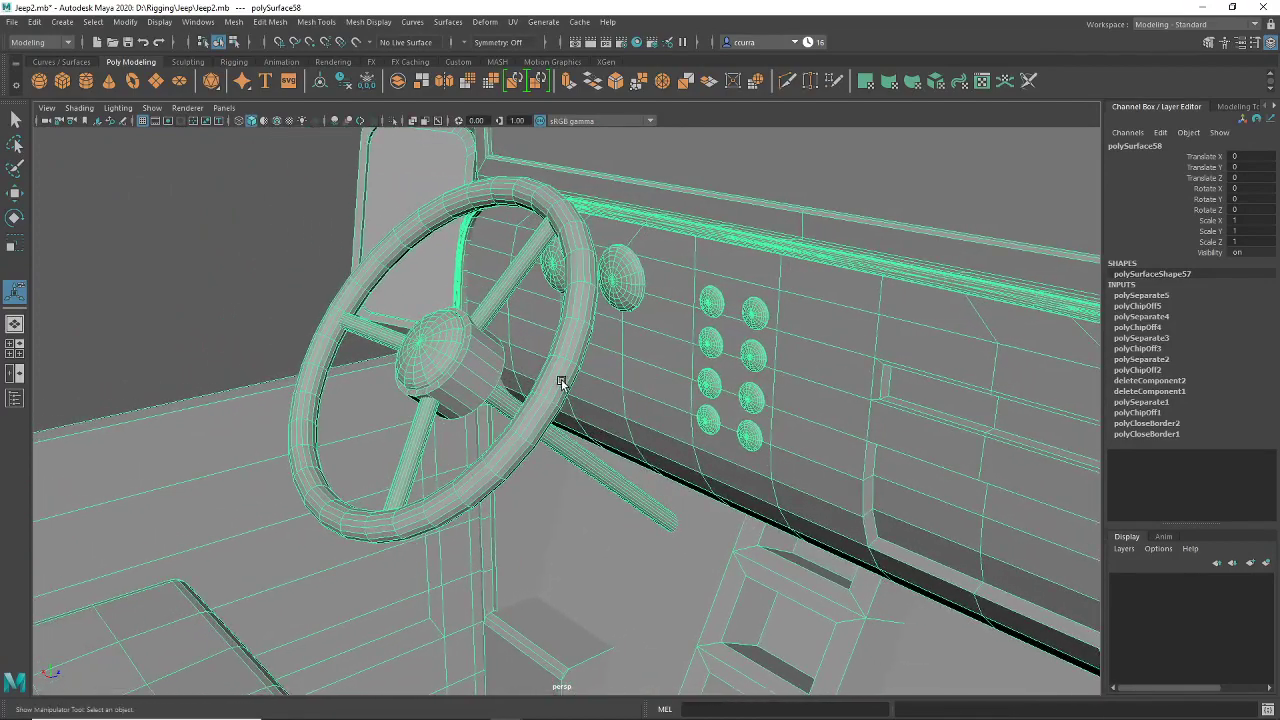
right_click(561, 373)
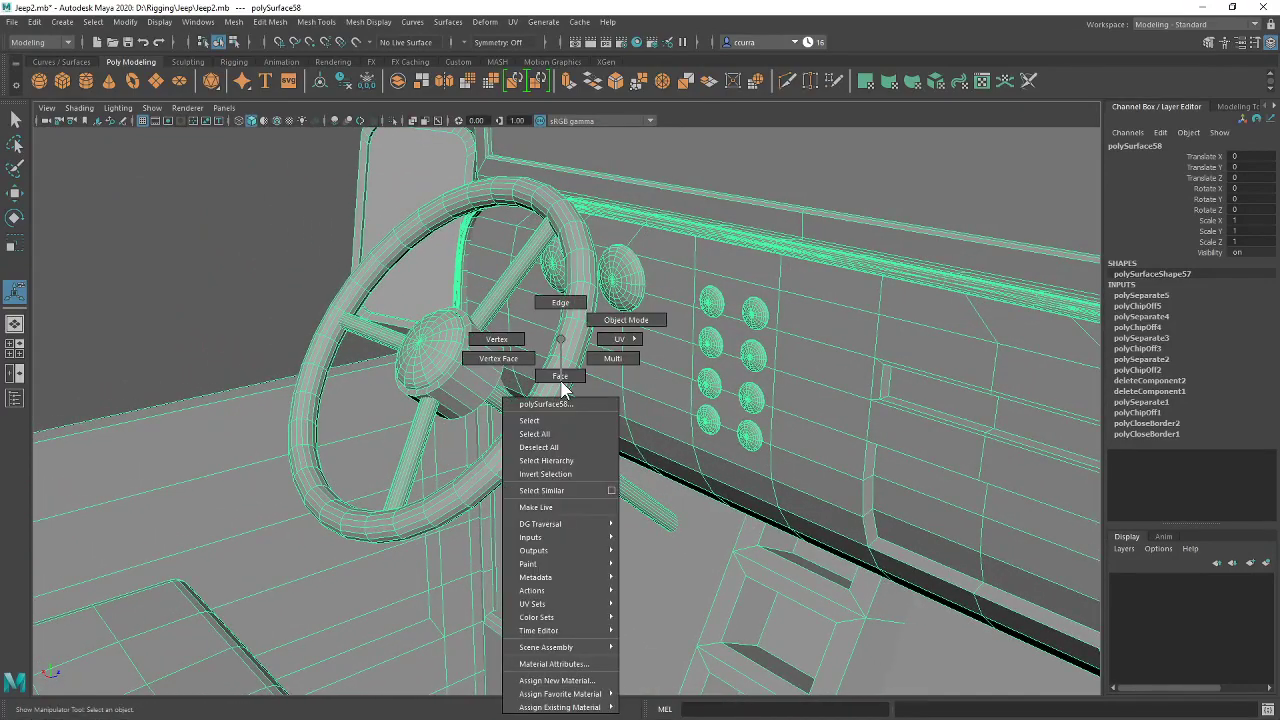
left_click(424, 358)
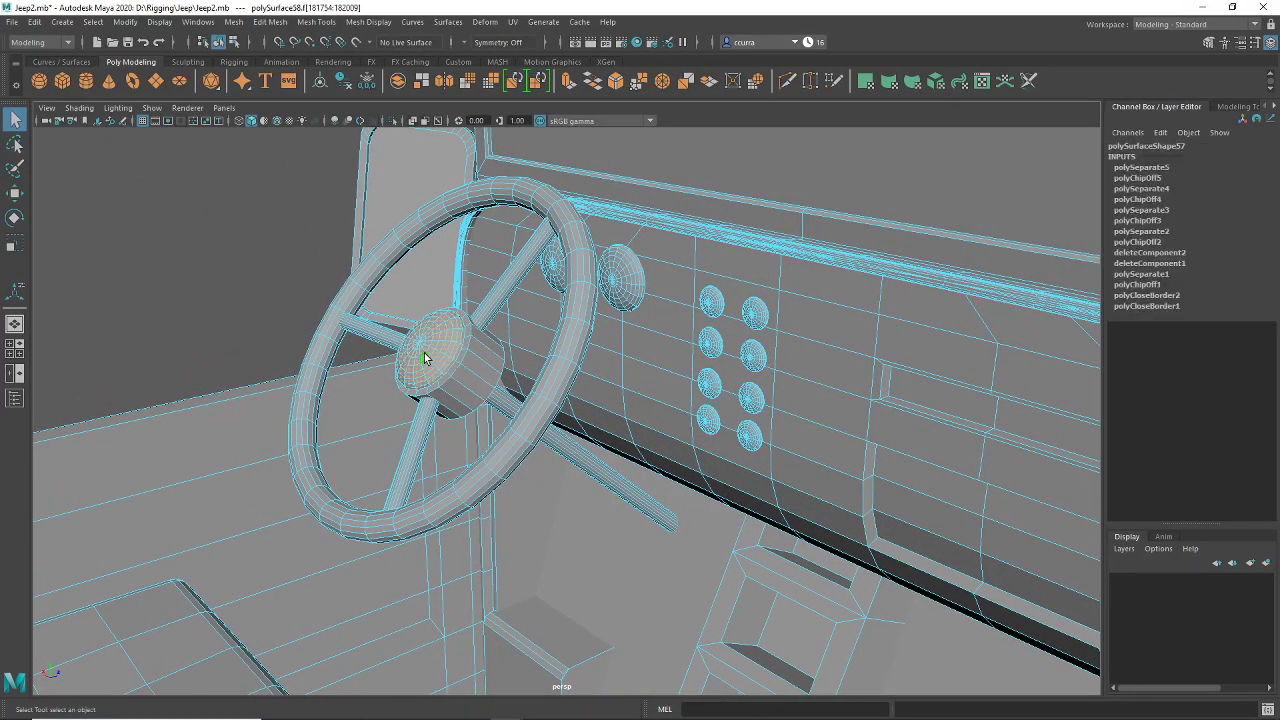
left_click(532, 420)
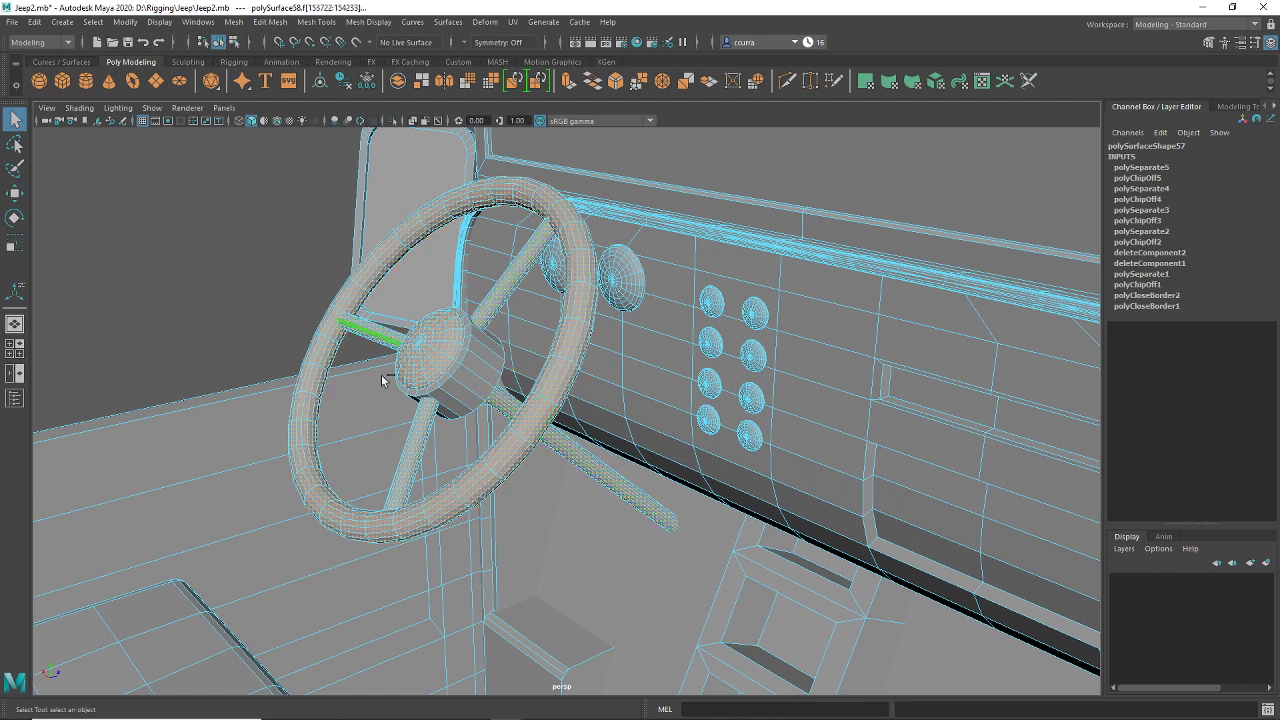
Step: Try moving the selected steering wheel faces to check for missed parts, and undo the move
scroll(514, 475, "down", 2)
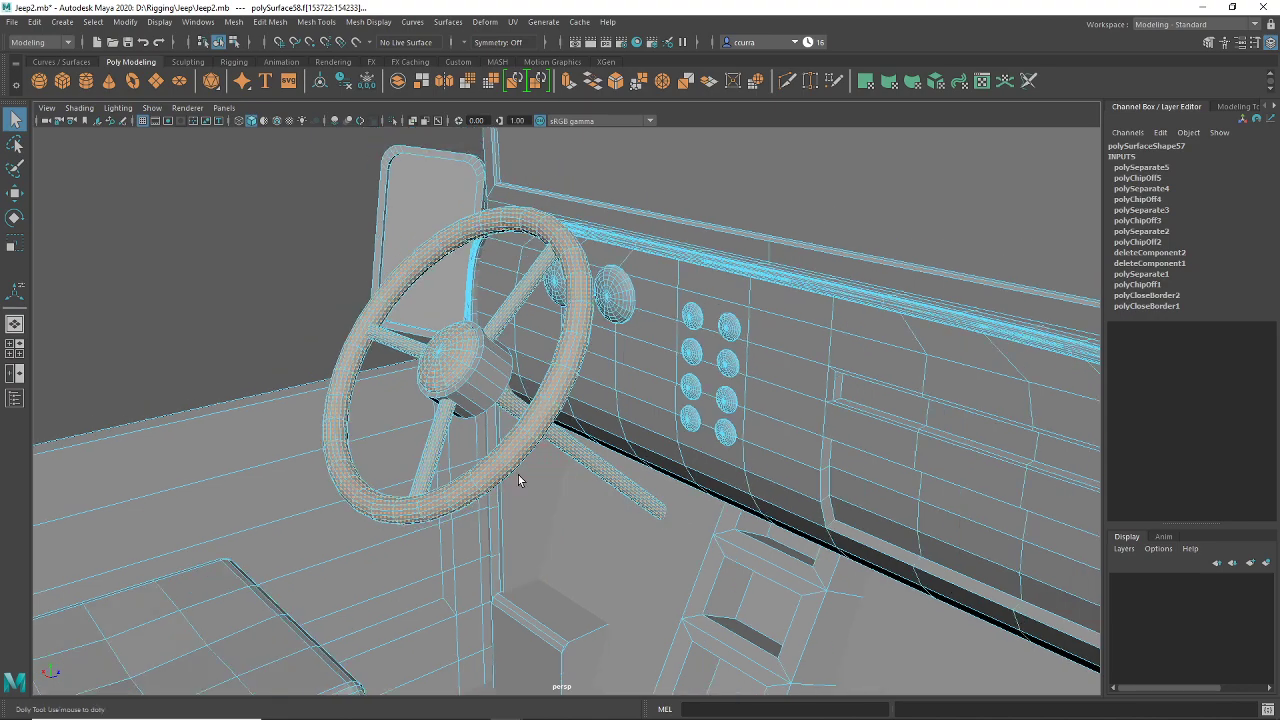
scroll(518, 475, "down", 1)
key("w")
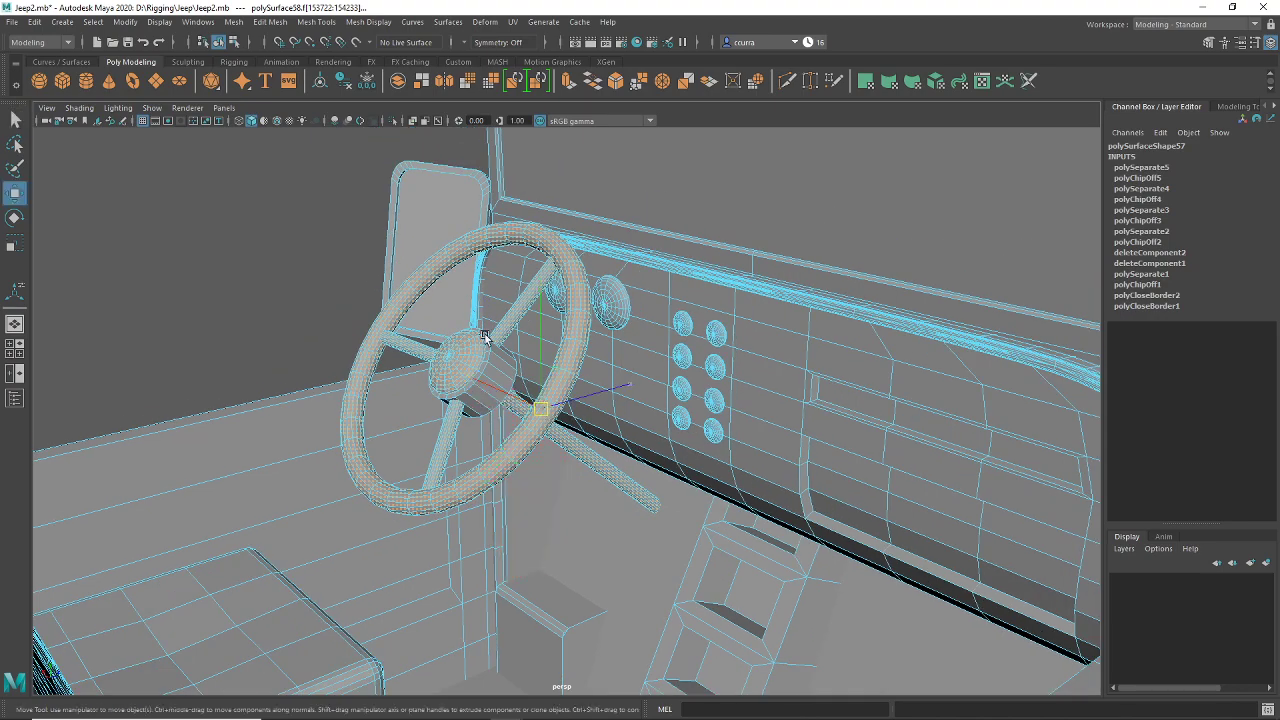
left_click_drag(484, 336, 489, 365)
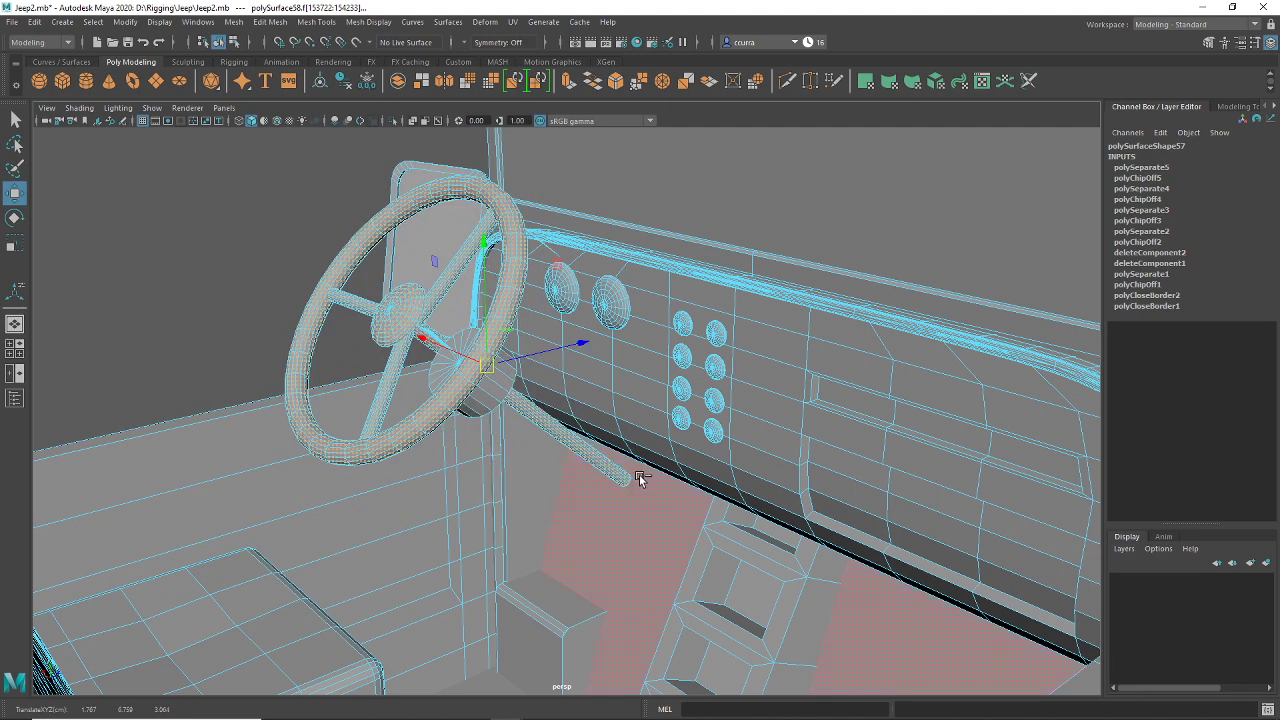
key("ctrl+z")
Step: Add the faces of the cylindrical housing behind the steering wheel hub to the selection
key("alt+x")
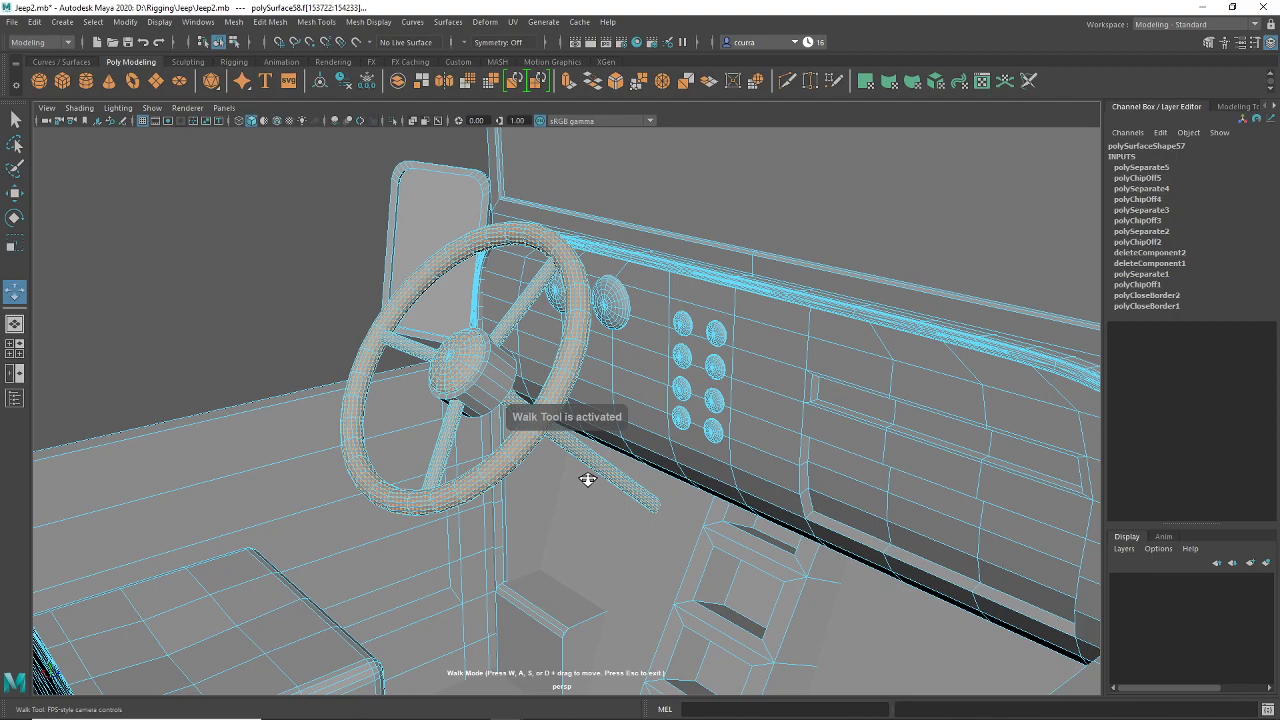
left_click_drag(578, 472, 505, 378)
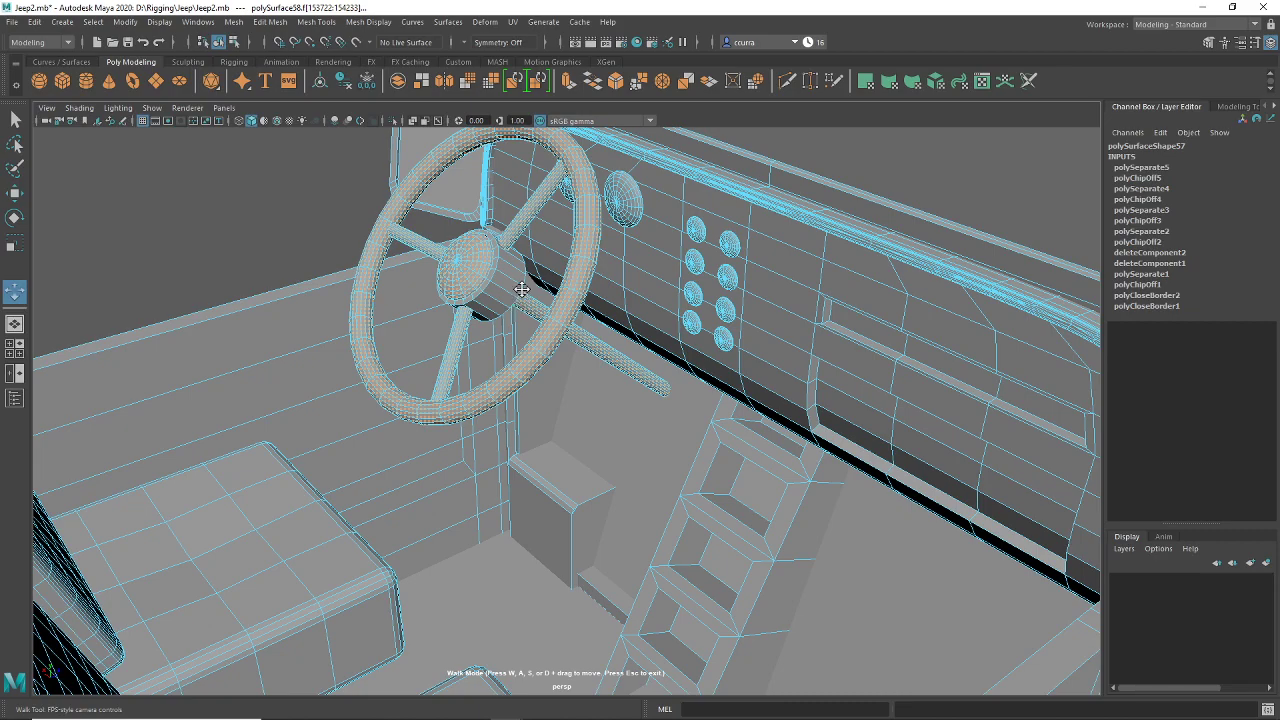
left_click_drag(522, 289, 523, 425)
key("w")
key("Escape")
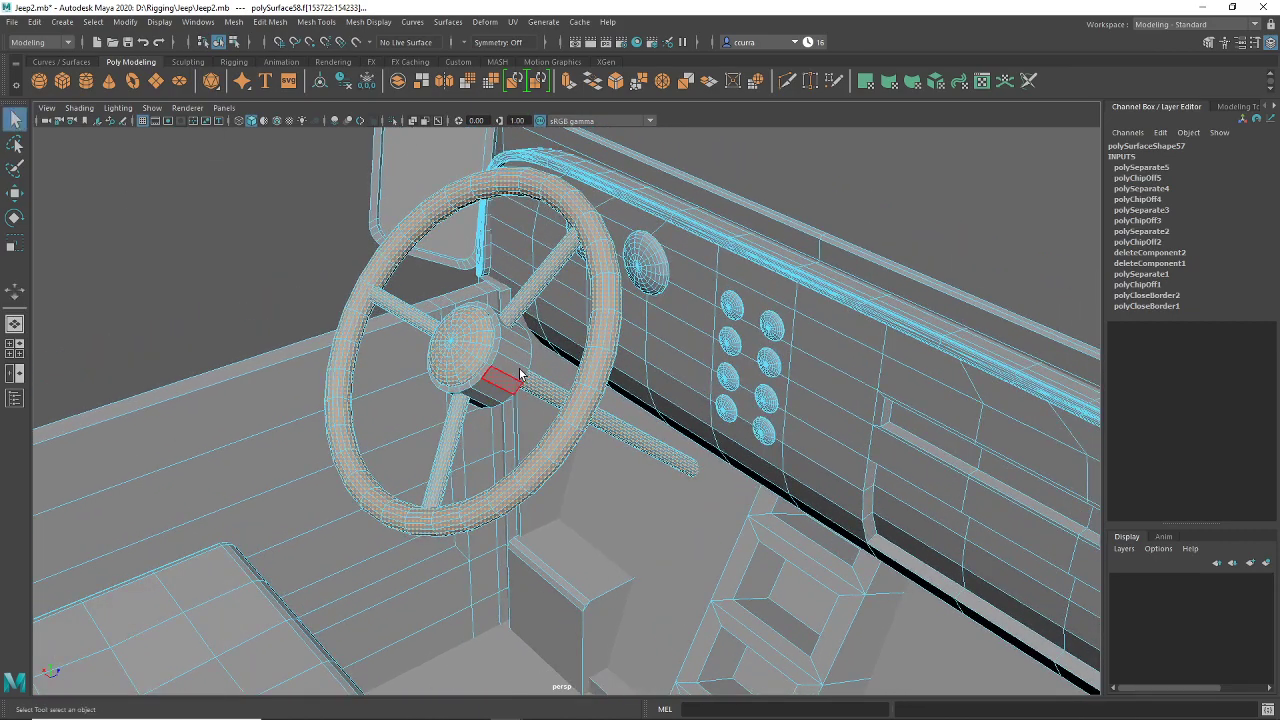
scroll(503, 395, "up", 3)
double_click(509, 380)
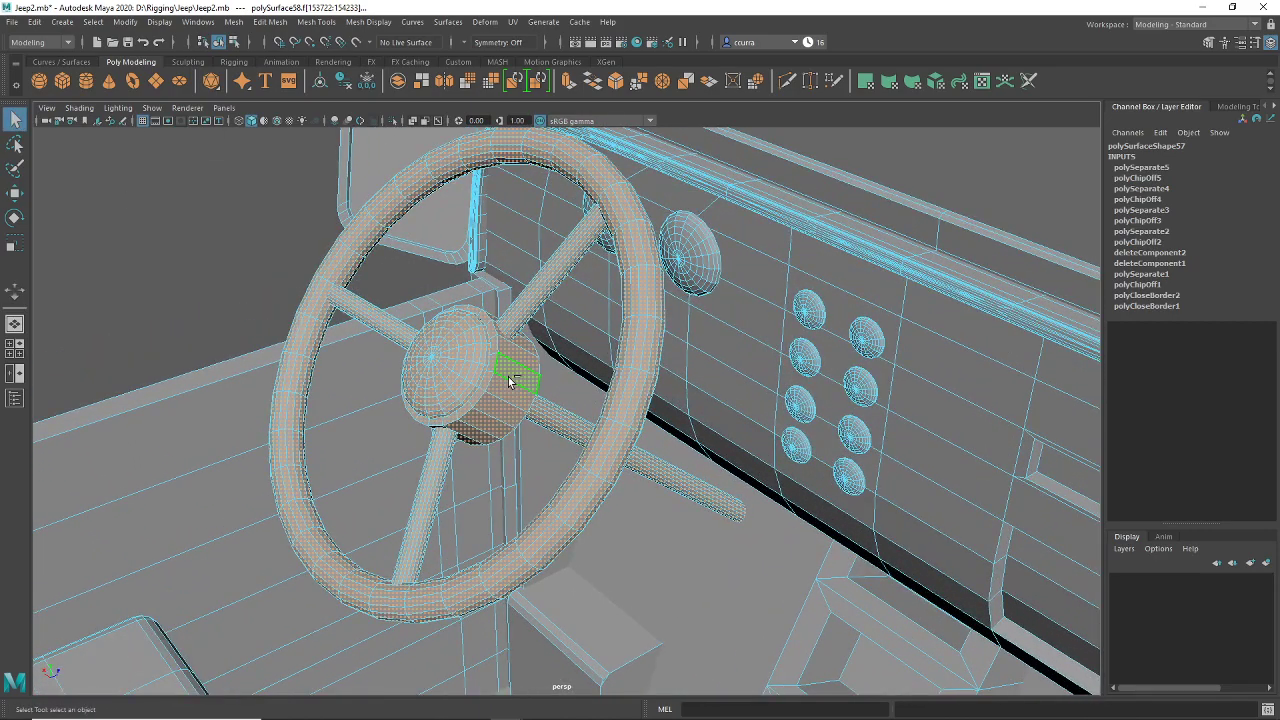
Step: Try moving the completed steering wheel selection away from the dashboard and back again
key("w")
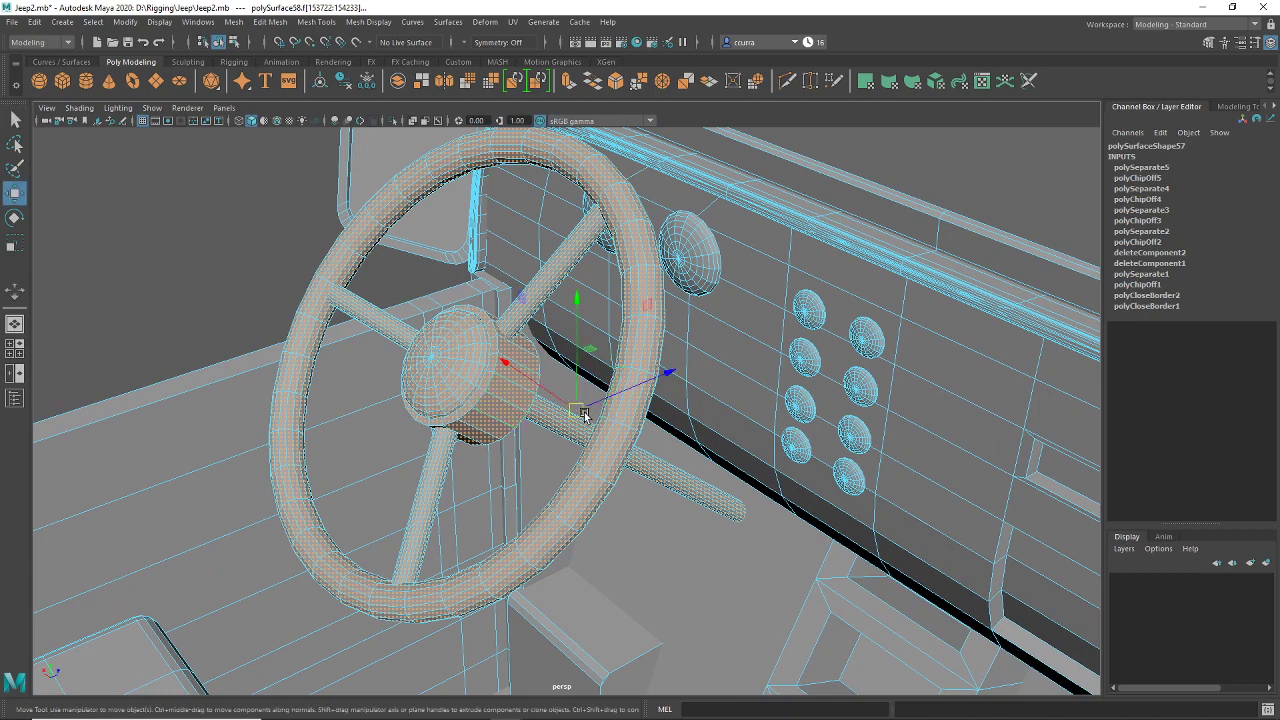
left_click_drag(572, 412, 304, 486)
left_click_drag(281, 402, 576, 410)
Step: Grow the face selection over the whole steering wheel and extract it from the Jeep body
key("shift+period")
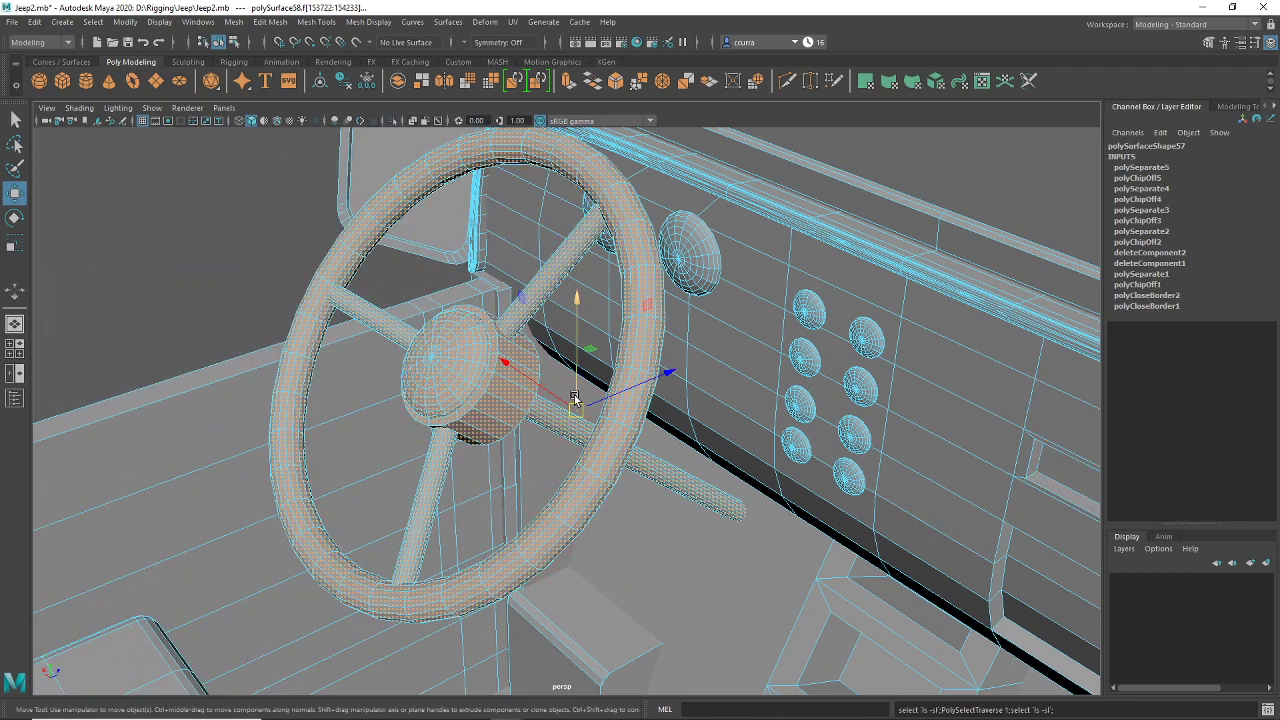
left_click_drag(575, 398, 571, 449)
key("ctrl+z")
scroll(572, 448, "down", 3)
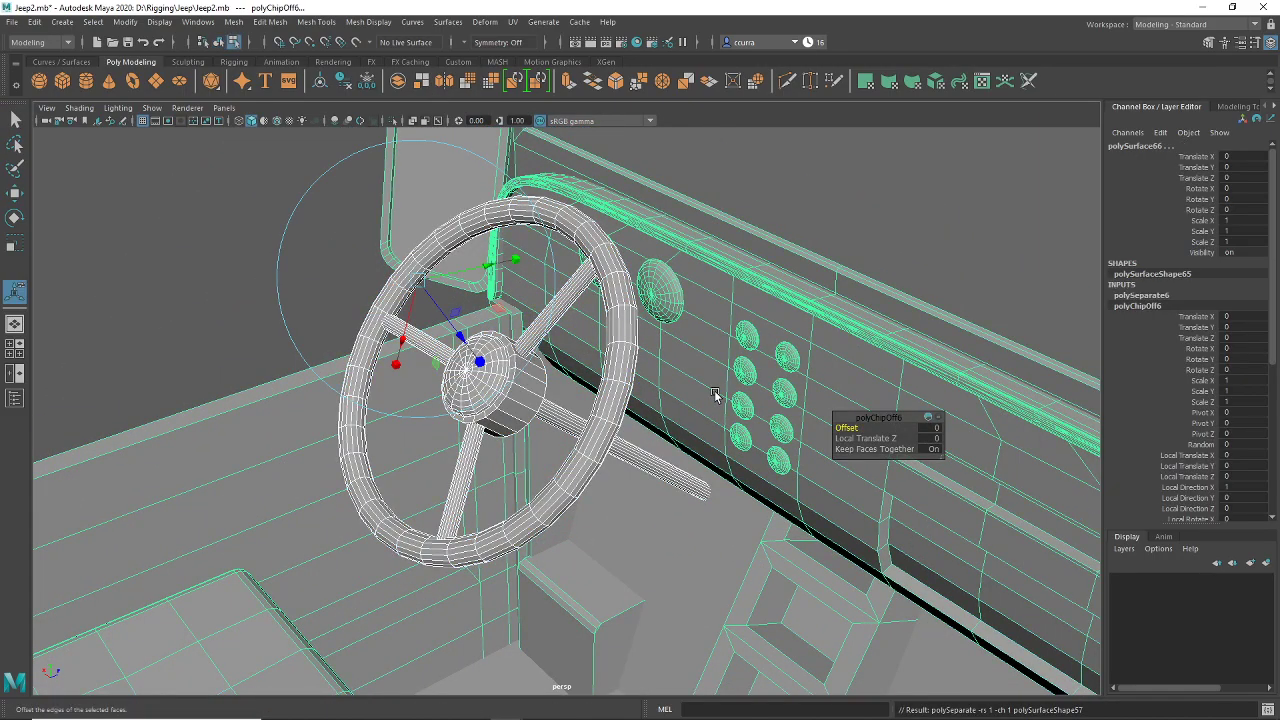
scroll(715, 392, "down", 6)
right_click_drag(704, 315, 738, 297)
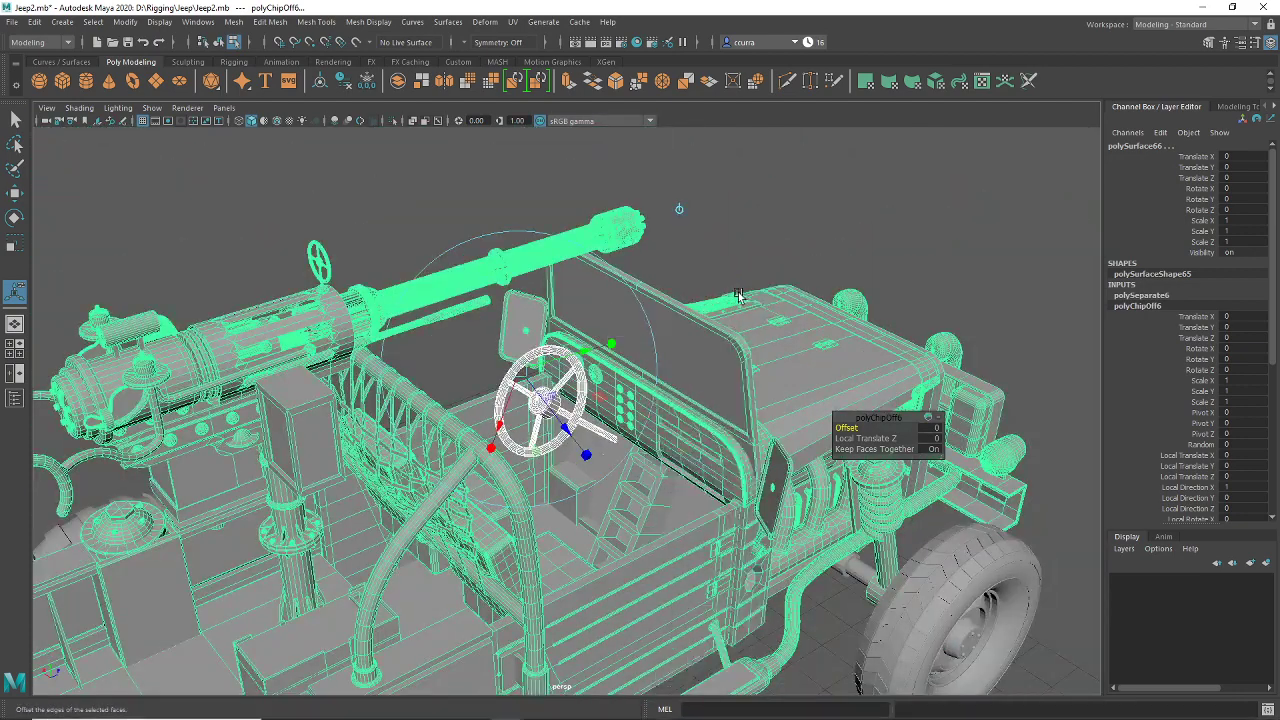
Step: Deselect the Jeep body and combine the extracted steering wheel pieces into one object
key("q")
left_click(772, 344, "ctrl")
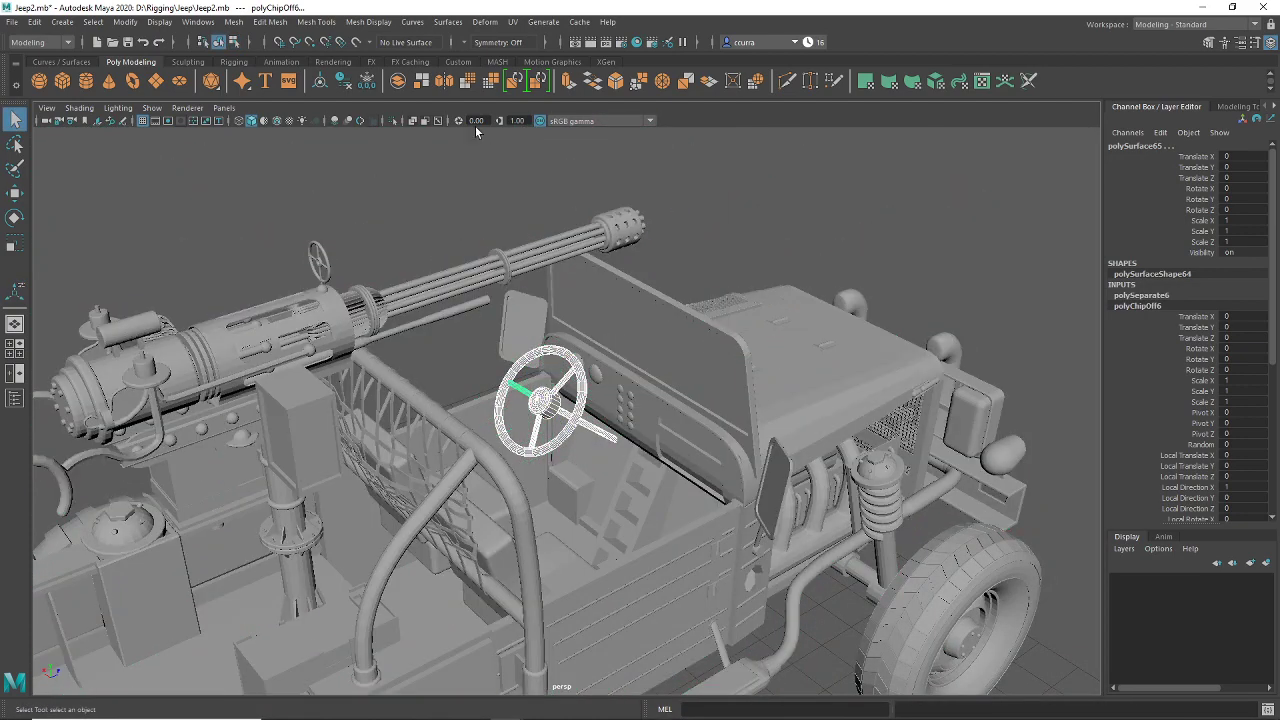
left_click(232, 22)
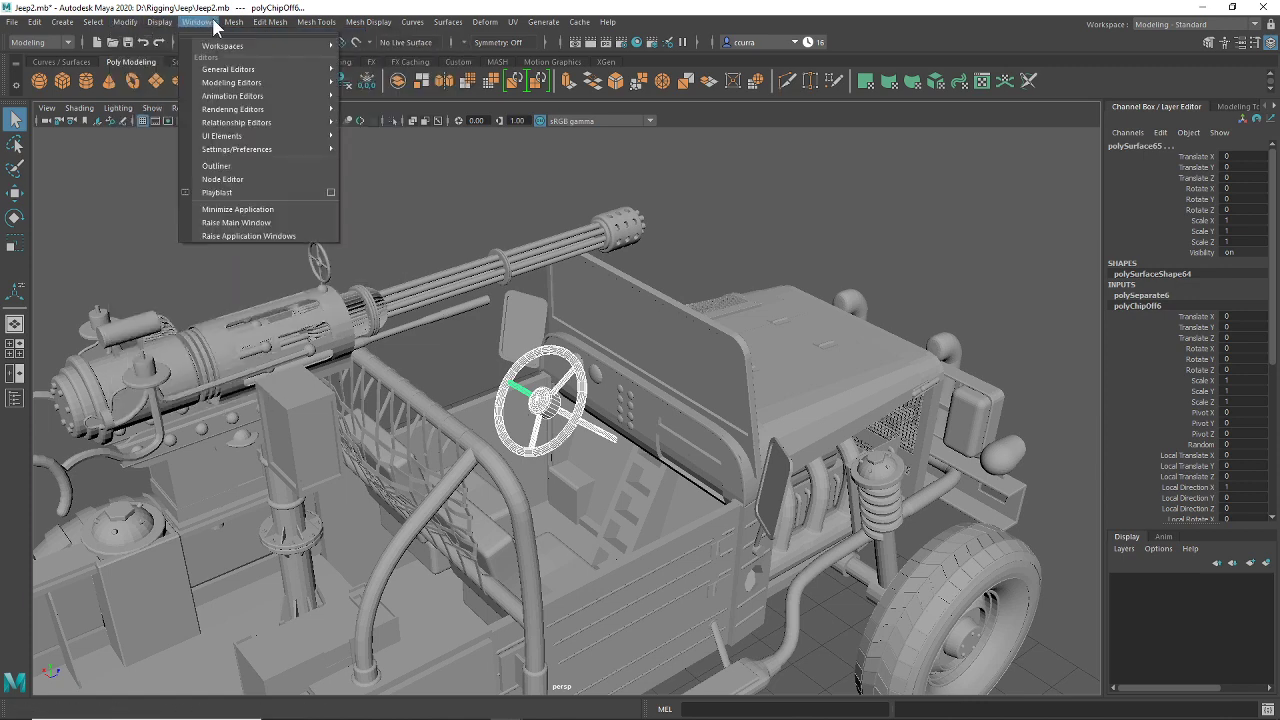
left_click(250, 69)
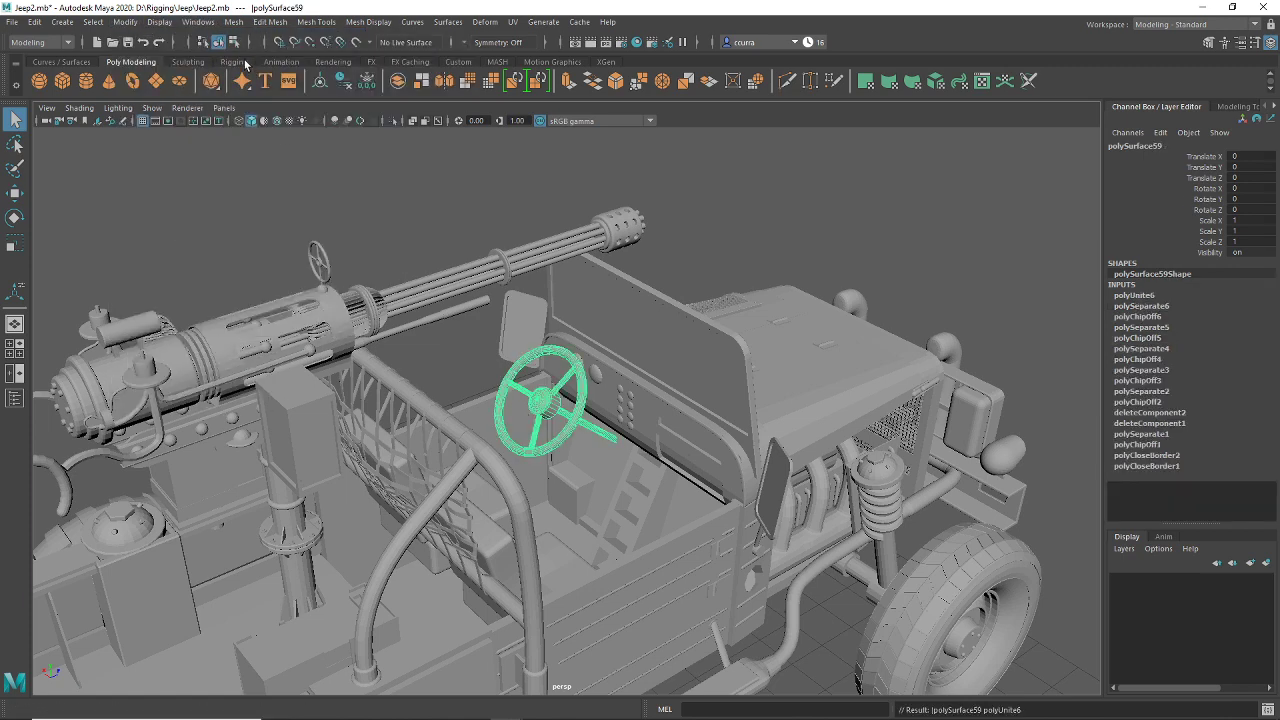
Step: Examine the combined steering wheel and the rest of the Jeep from the opposite side
key("w")
key("e")
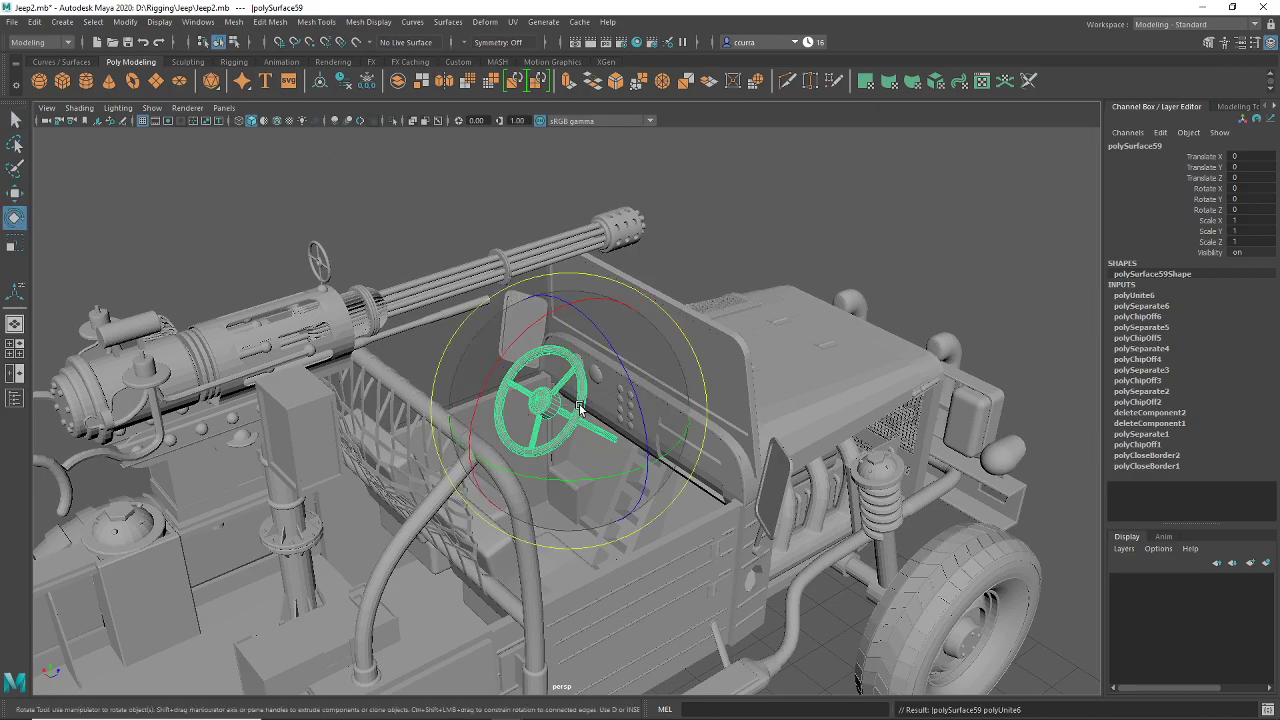
left_click_drag(578, 408, 925, 250, "alt")
left_click_drag(580, 465, 715, 428, "alt")
scroll(671, 474, "down", 4)
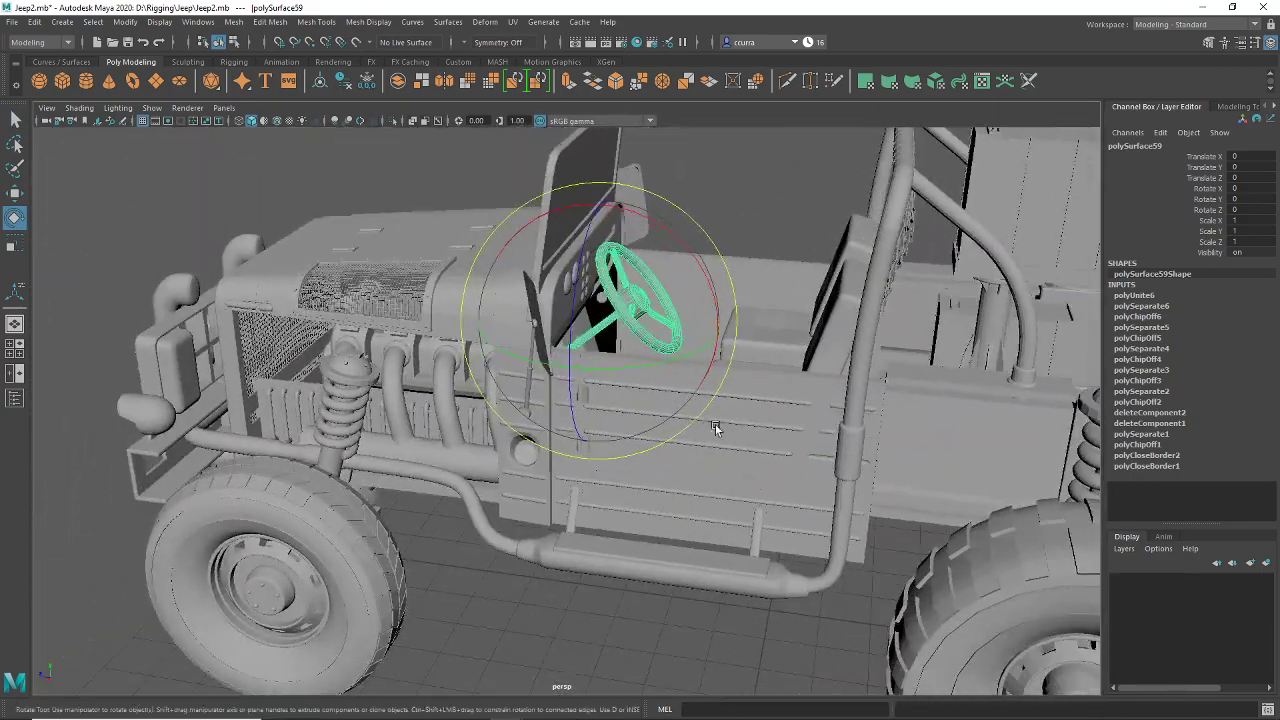
left_click_drag(750, 467, 523, 503, "alt")
scroll(784, 458, "down", 4)
key("t")
scroll(594, 470, "up", 5)
left_click_drag(594, 470, 606, 446, "alt")
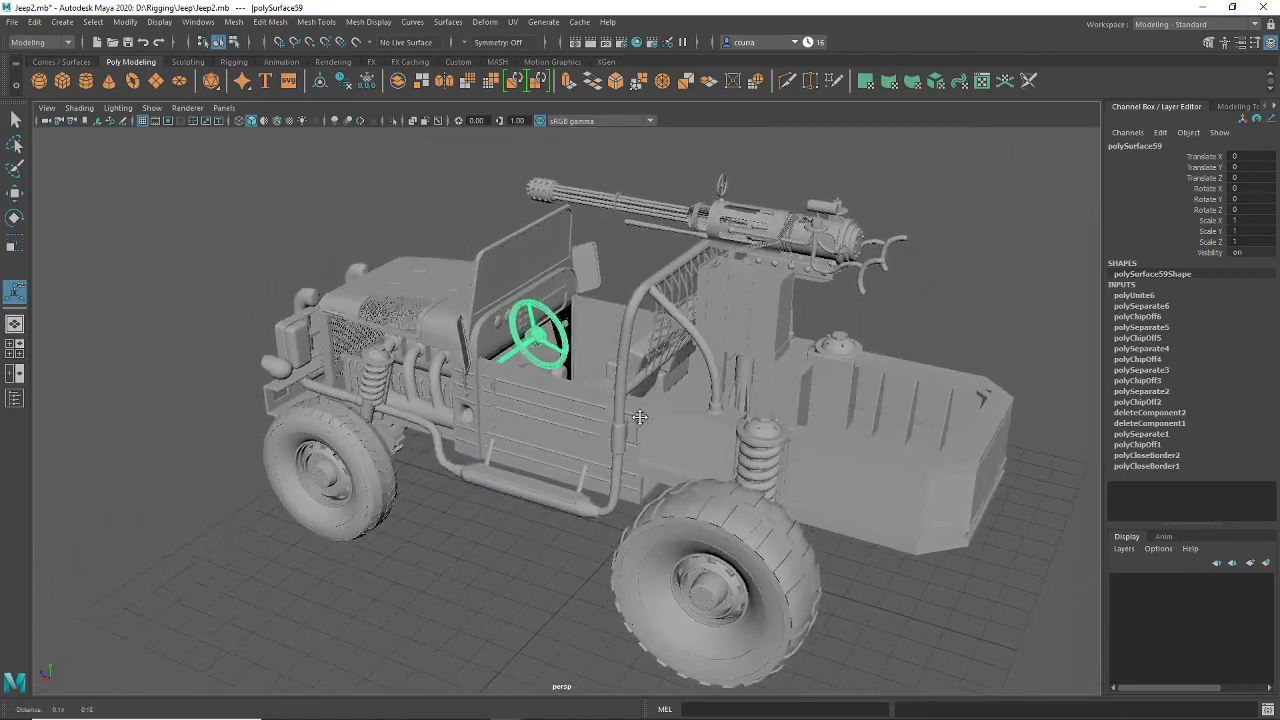
Step: Examine the mounted gun's barrels, housing, and ammunition belt from both sides for parts to separate
middle_click_drag(690, 408, 531, 471, "alt")
scroll(531, 471, "up", 5)
left_click_drag(555, 435, 651, 453, "alt")
middle_click_drag(651, 453, 403, 541, "alt")
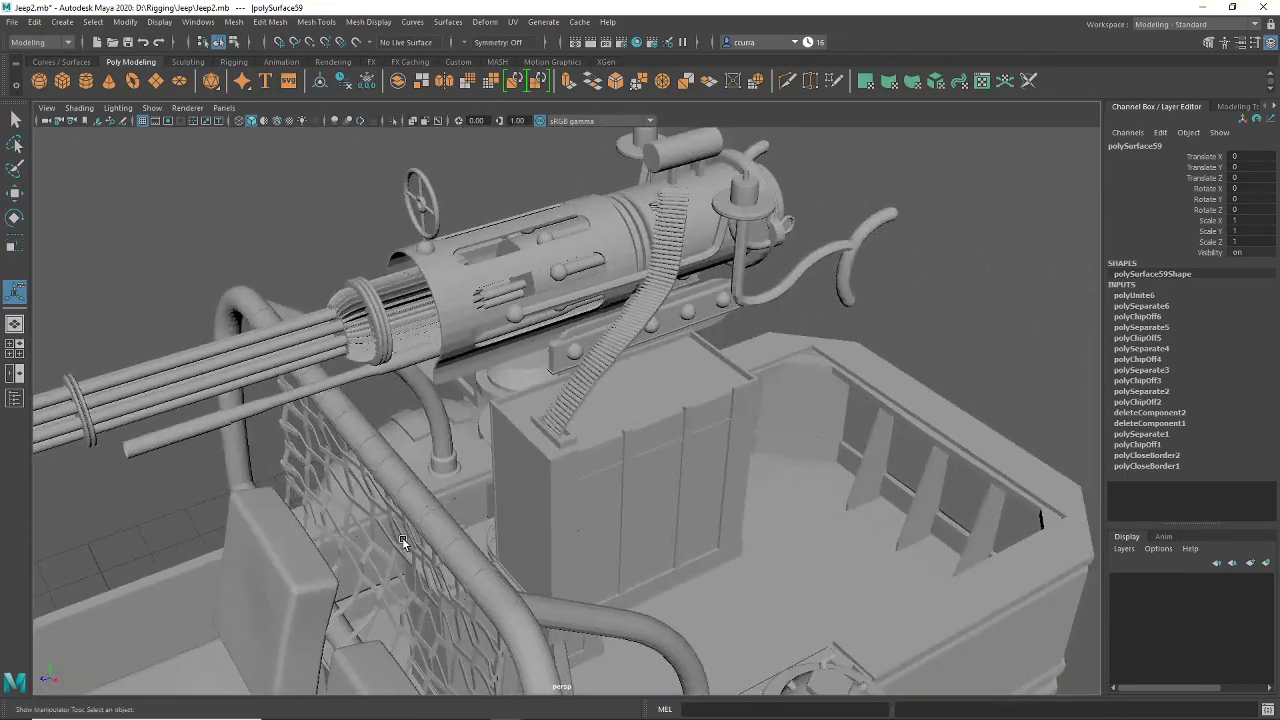
scroll(400, 533, "up", 5)
middle_click_drag(650, 352, 499, 495, "alt")
middle_click_drag(565, 460, 524, 447, "alt")
scroll(428, 446, "down", 4)
left_click_drag(428, 446, 682, 427, "alt")
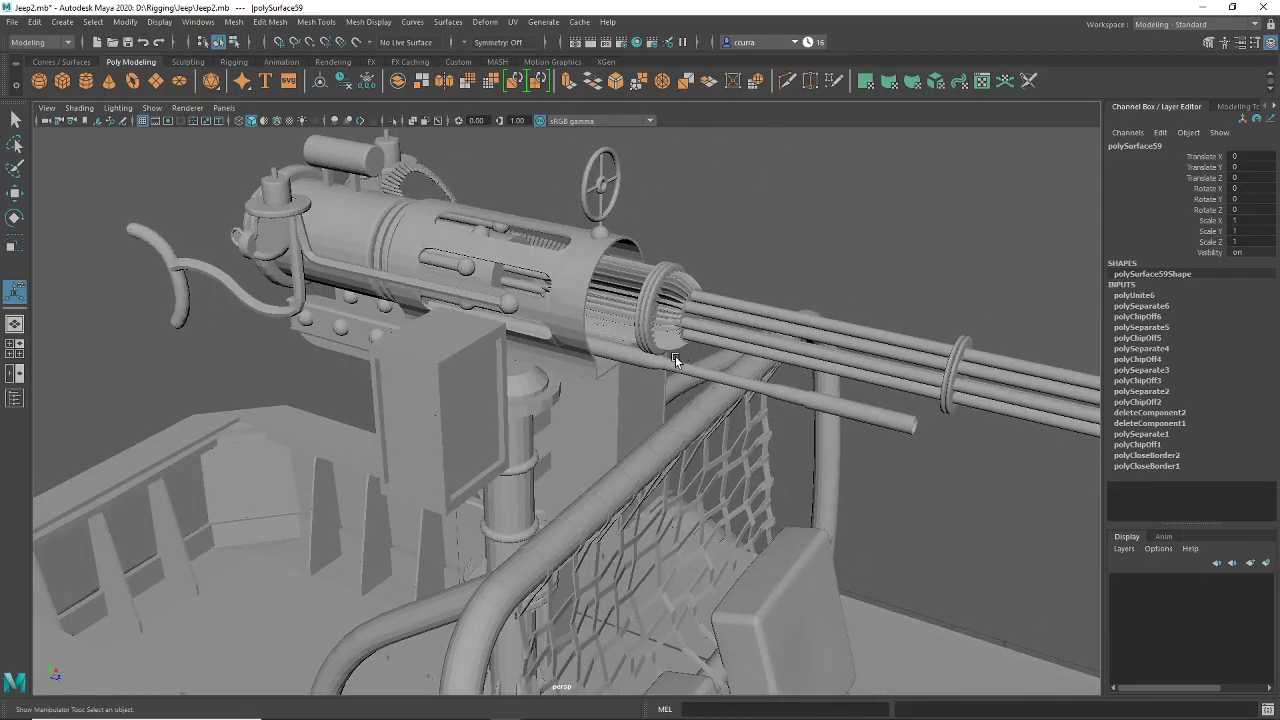
mouse_move(675, 360)
left_mouse_down("alt")
mouse_move(633, 435)
mouse_move(766, 369)
mouse_move(663, 374)
mouse_move(672, 381)
left_mouse_up("alt")
middle_click_drag(672, 381, 666, 417, "alt")
scroll(484, 413, "up", 6)
left_click_drag(652, 404, 675, 412, "alt")
scroll(665, 416, "down", 8)
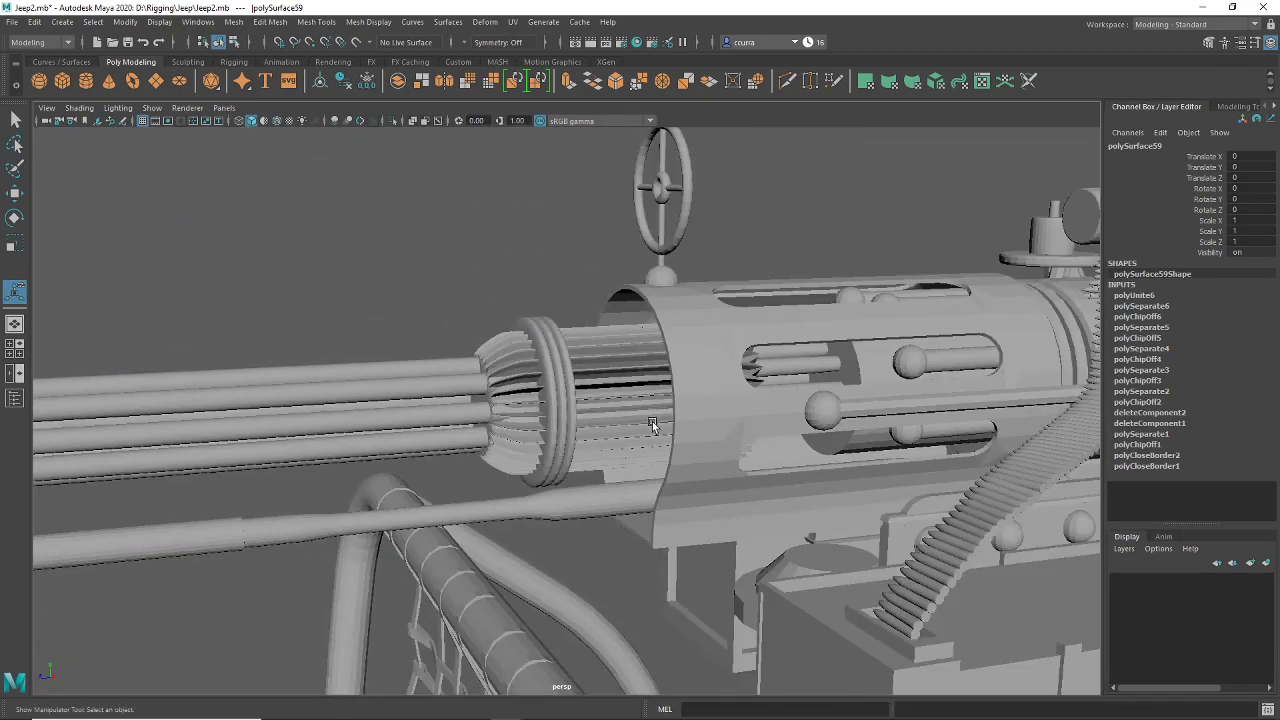
scroll(249, 407, "down", 8)
middle_click_drag(790, 474, 631, 434, "alt")
scroll(650, 434, "up", 4)
scroll(660, 430, "up", 8)
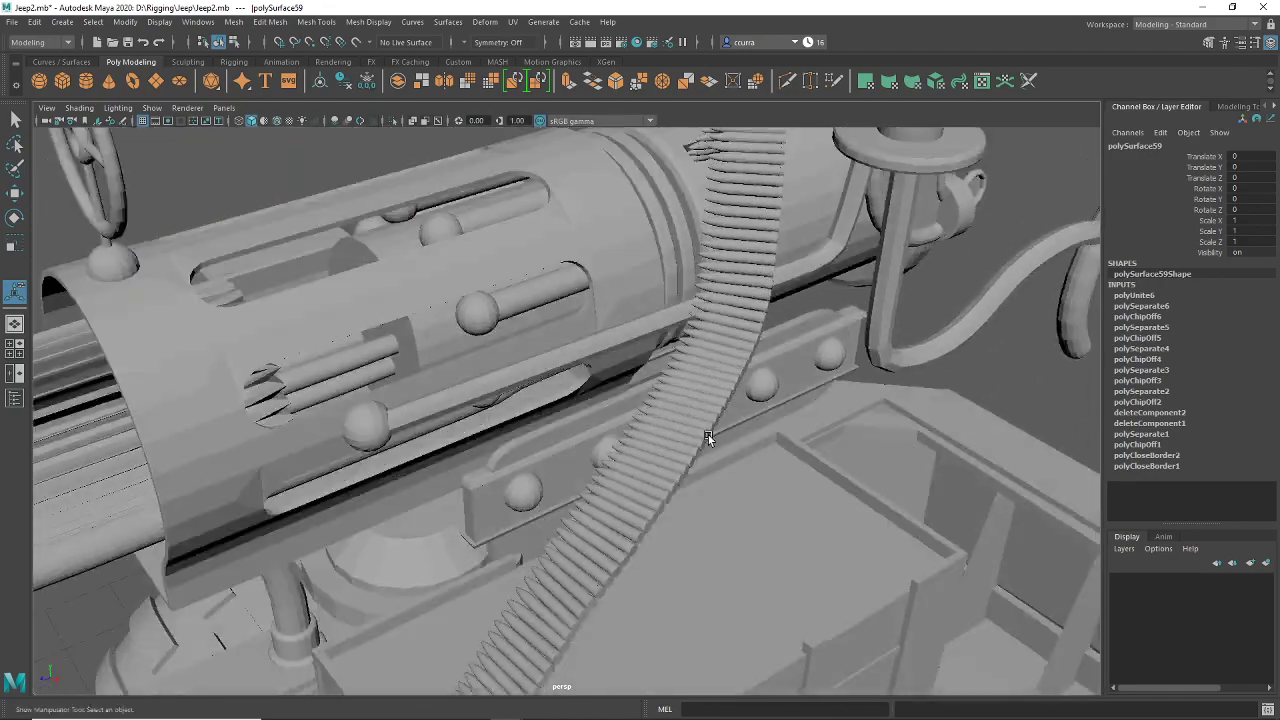
Step: Switch the Jeep body to face selection and select four cartridges of the ammunition belt near the ammo box opening
left_click(708, 435)
middle_click_drag(688, 443, 721, 370, "alt")
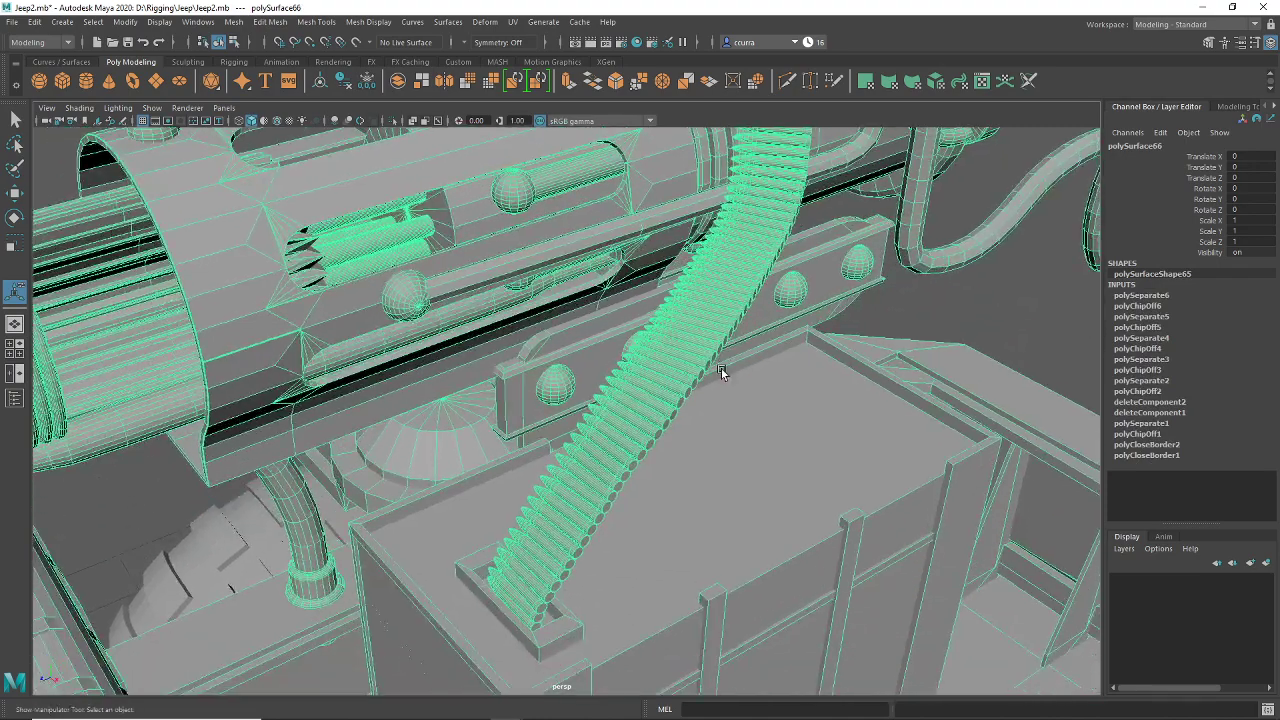
right_click_drag(677, 339, 679, 374)
middle_click_drag(680, 400, 745, 310, "alt")
scroll(740, 422, "up", 4)
left_click_drag(850, 478, 645, 401, "alt")
middle_click_drag(645, 402, 683, 469, "alt")
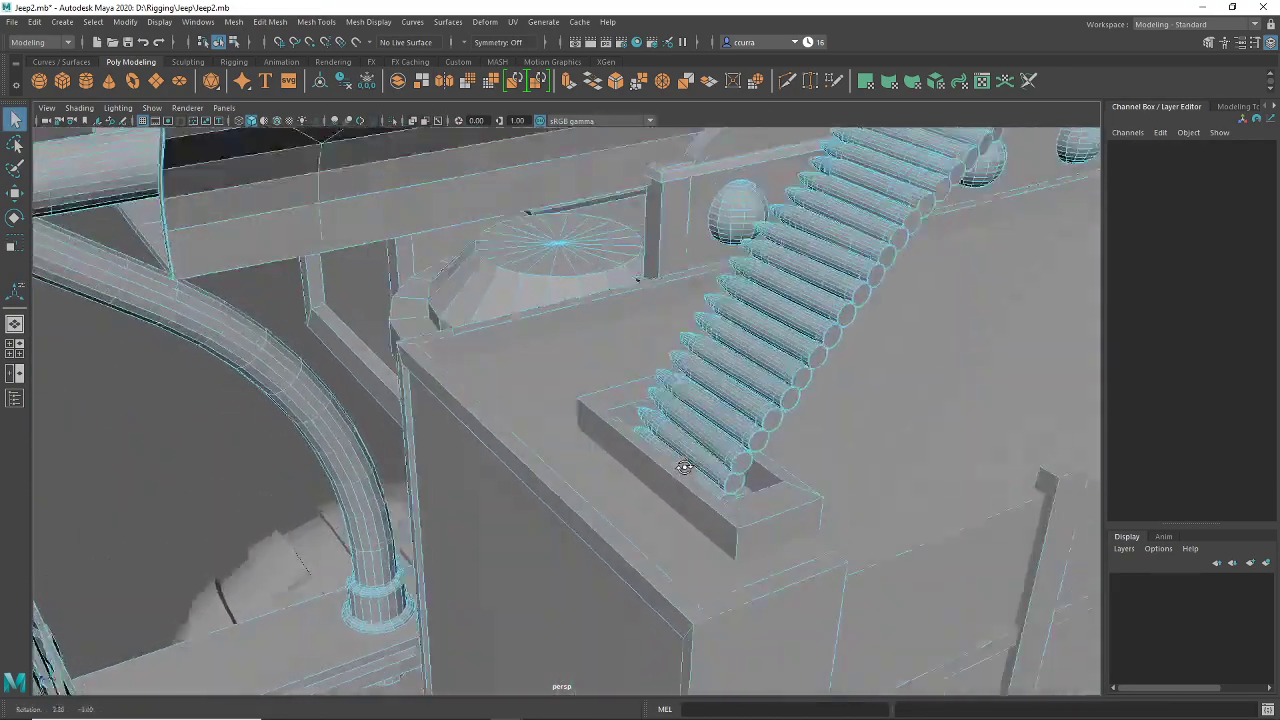
left_click_drag(683, 469, 640, 436, "alt")
middle_click_drag(640, 436, 711, 512, "alt")
scroll(711, 512, "up", 4)
left_click_drag(711, 512, 666, 520, "alt")
middle_click_drag(666, 520, 670, 537, "alt")
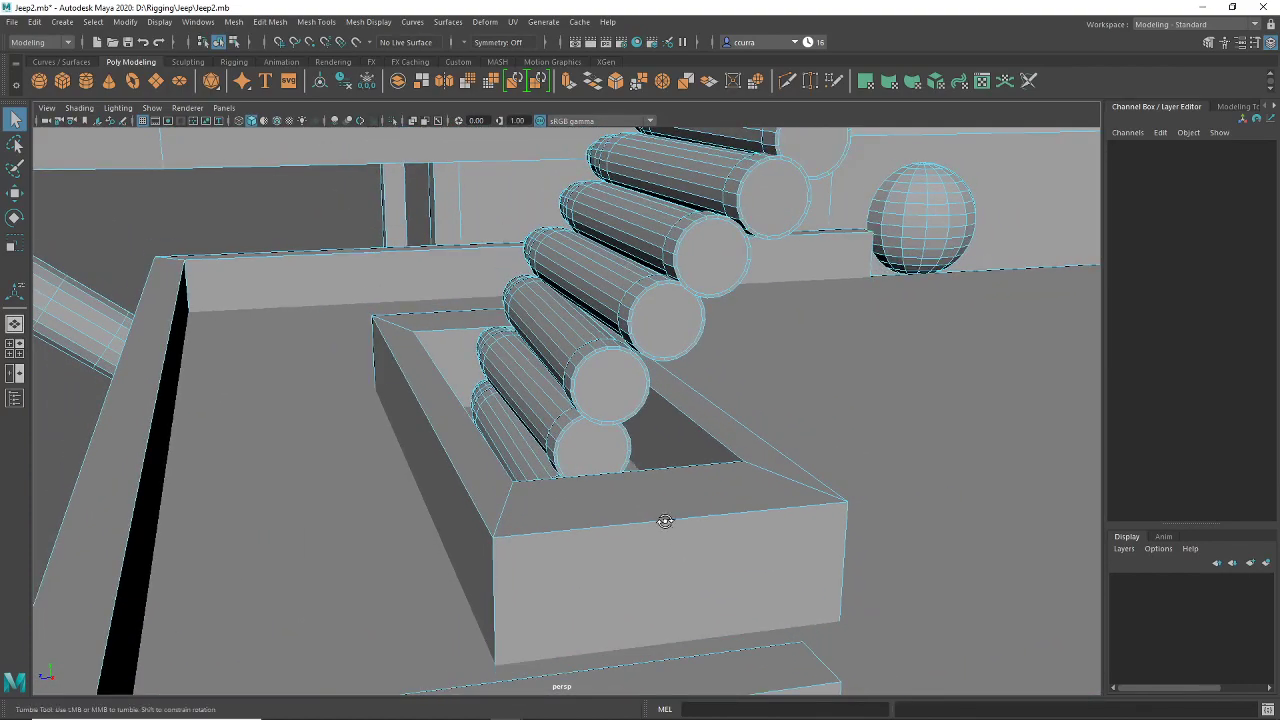
left_click(559, 325)
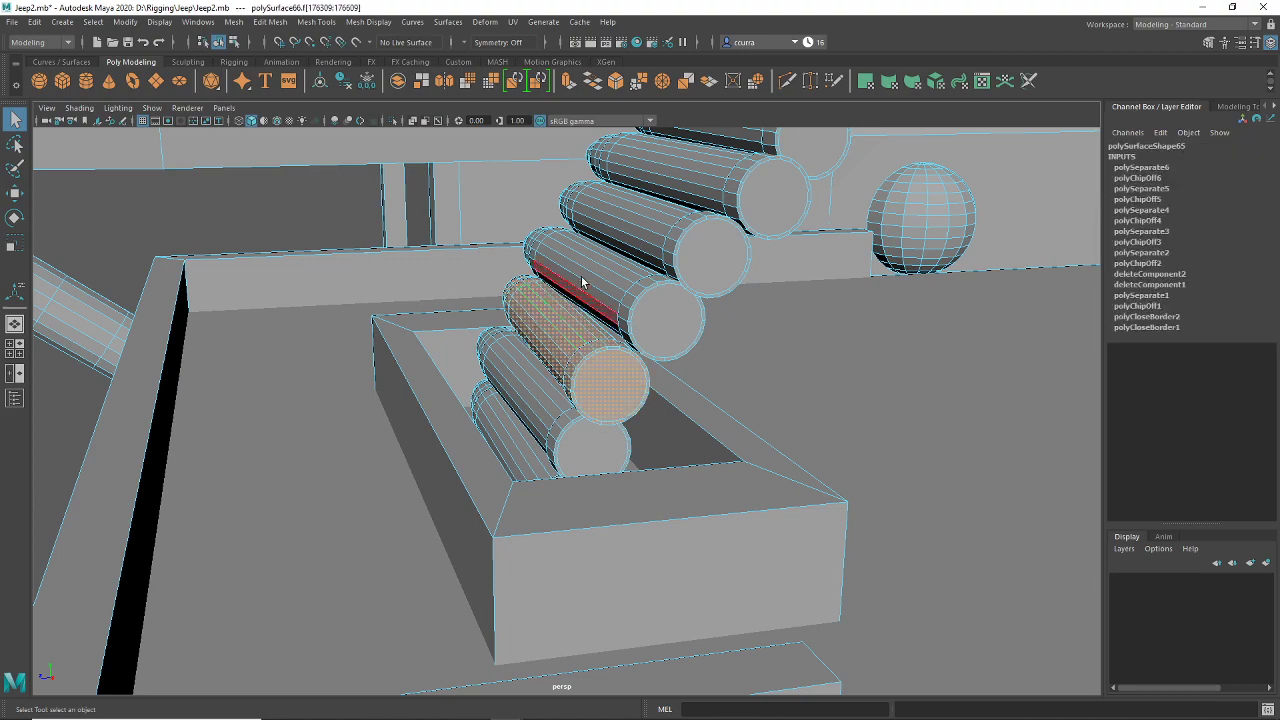
double_click(648, 211, "shift")
double_click(690, 169, "shift")
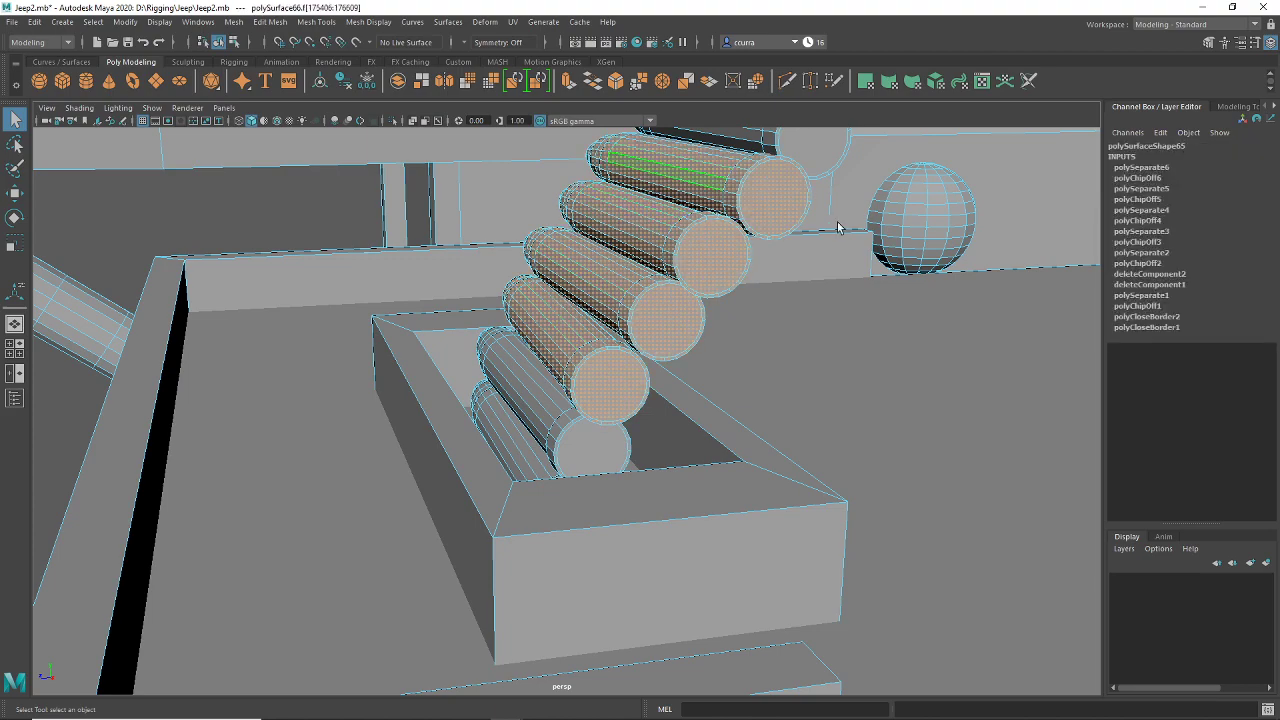
middle_click_drag(838, 172, 785, 373, "alt")
Step: Add the lower cartridges of the ammunition belt, just above the ammo box opening, to the face selection
double_click(605, 566, "shift")
double_click(622, 525, "shift")
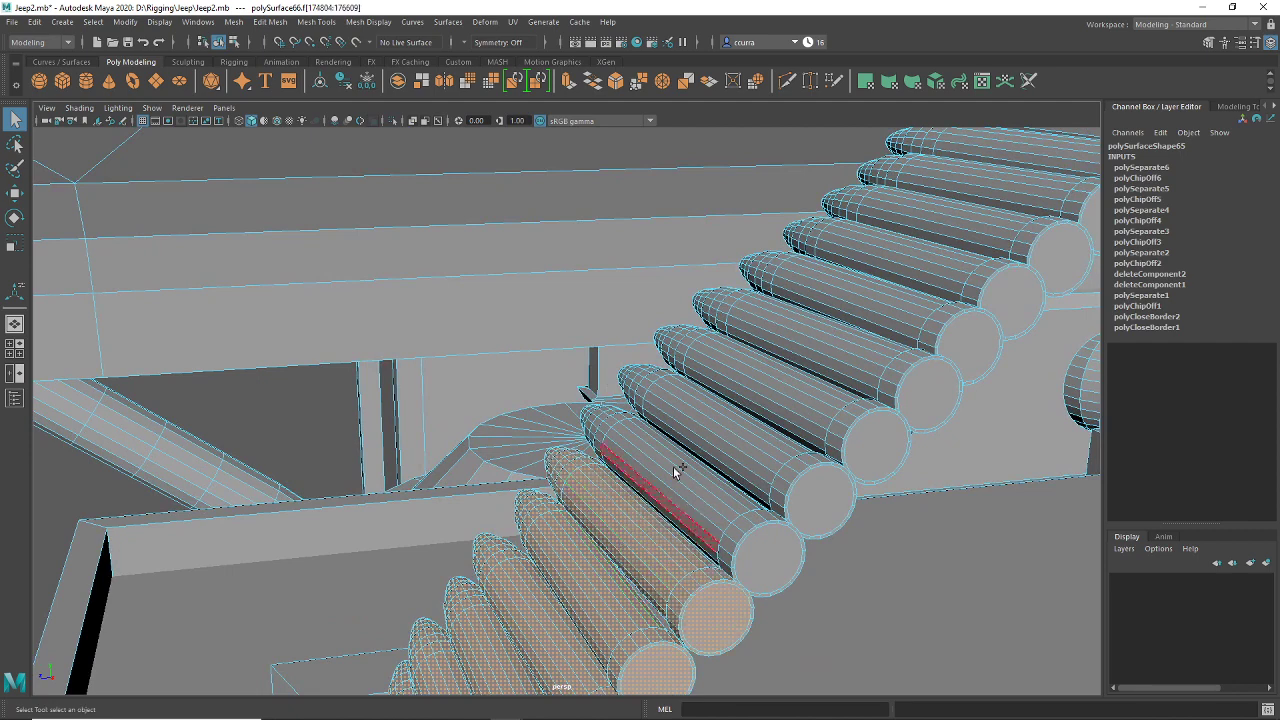
double_click(673, 466, "shift")
double_click(696, 433, "shift")
double_click(775, 362, "shift")
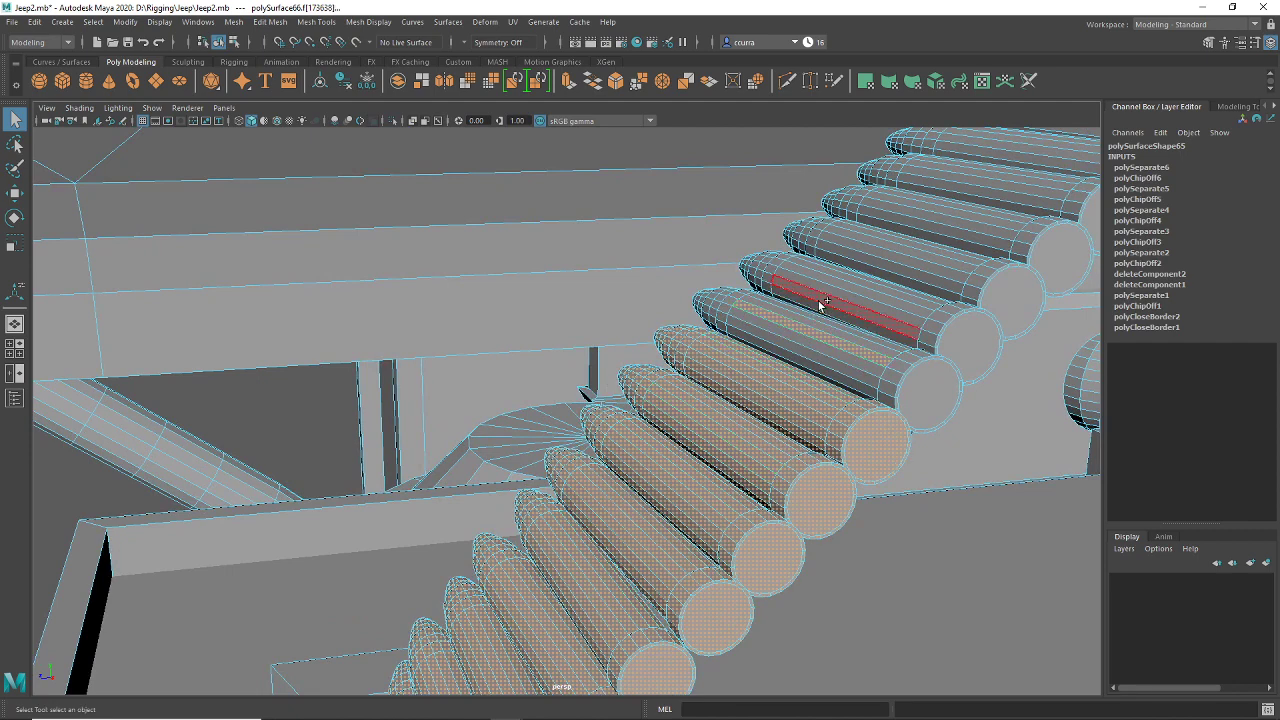
double_click(814, 321, "shift")
double_click(845, 288, "shift")
double_click(872, 249, "shift")
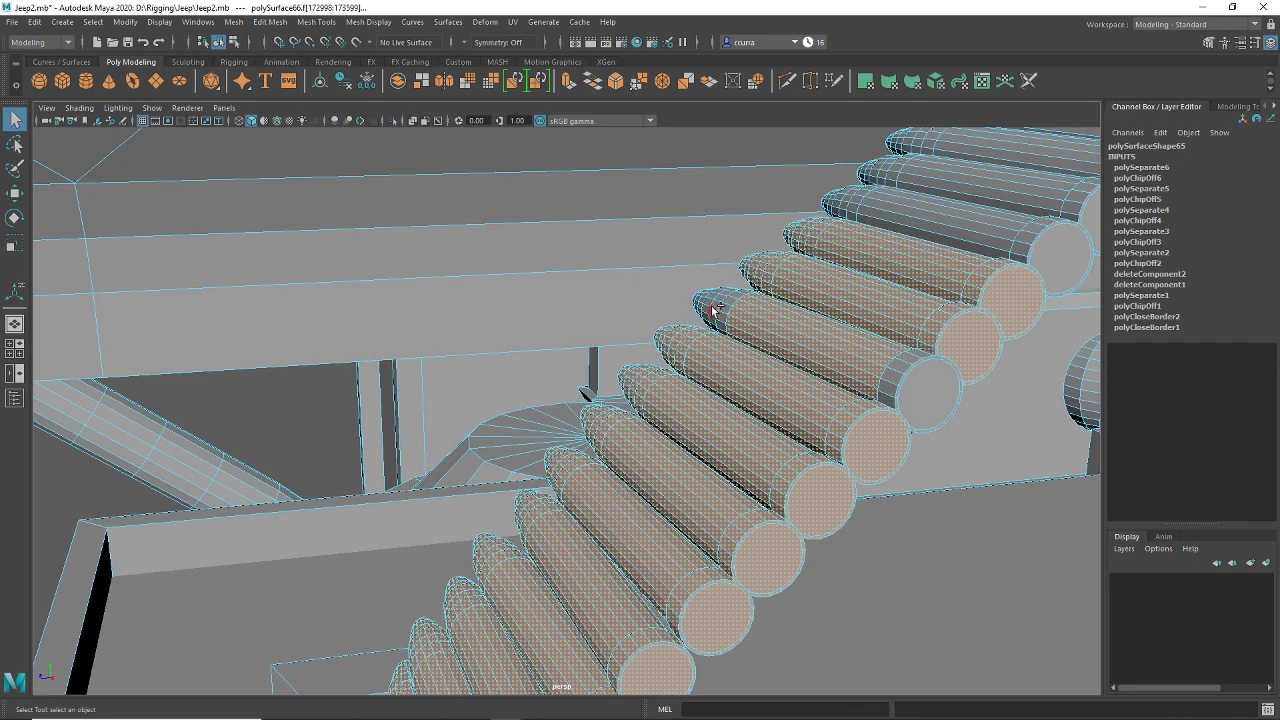
Step: Extend the face selection up the belt through the cartridges that pass the round rivets on the gun mount
scroll(890, 420, "down", 5)
middle_click_drag(886, 440, 817, 491, "alt")
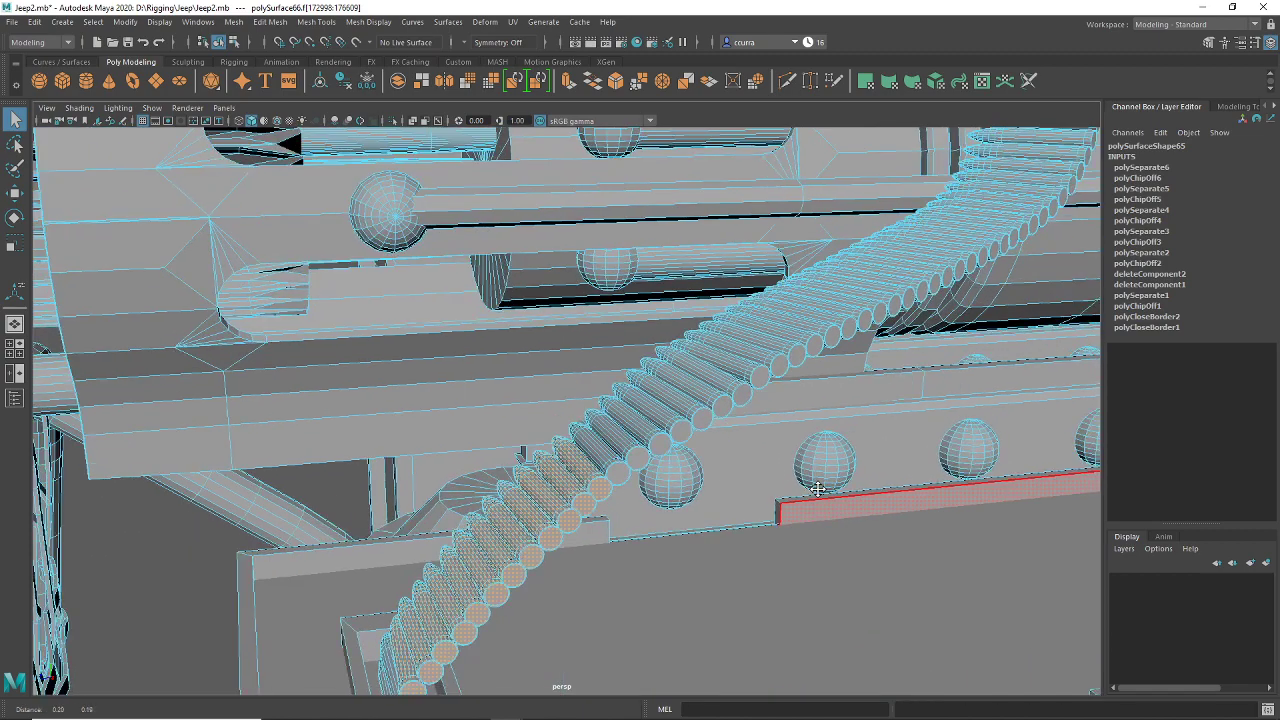
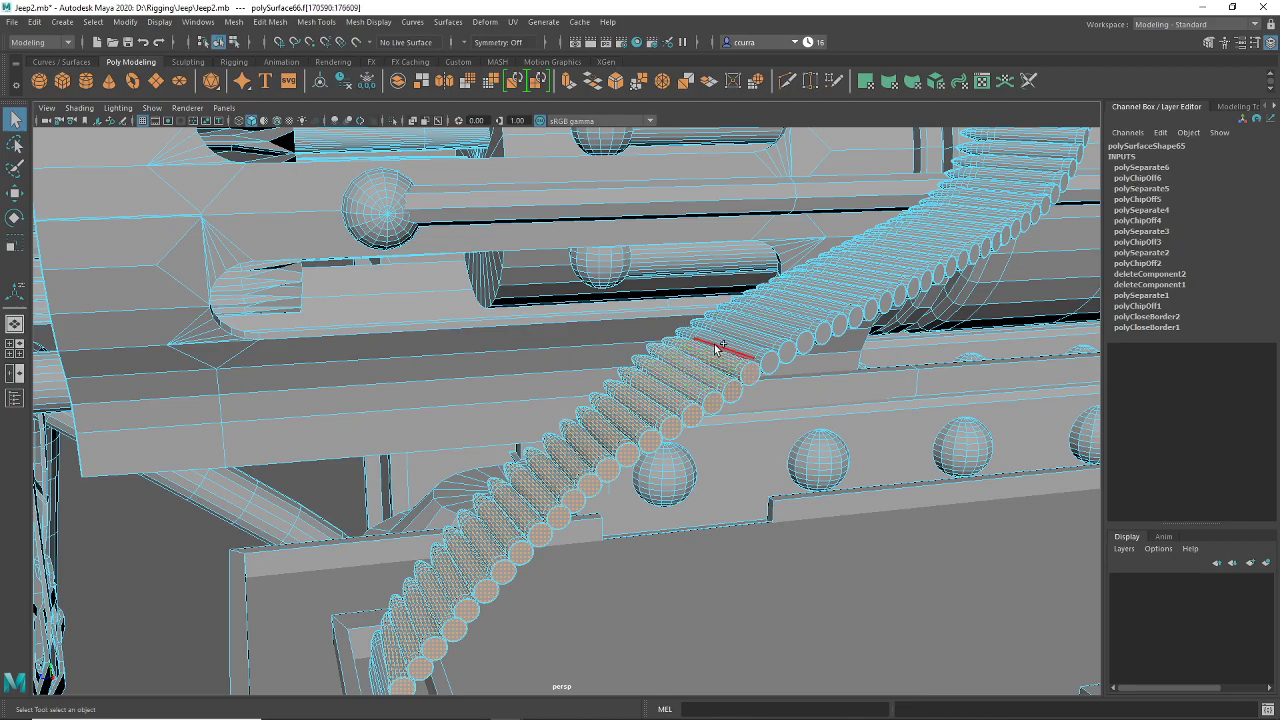
left_click_drag(778, 427, 775, 465, "alt")
middle_click_drag(775, 465, 734, 574, "alt")
scroll(717, 494, "up", 4)
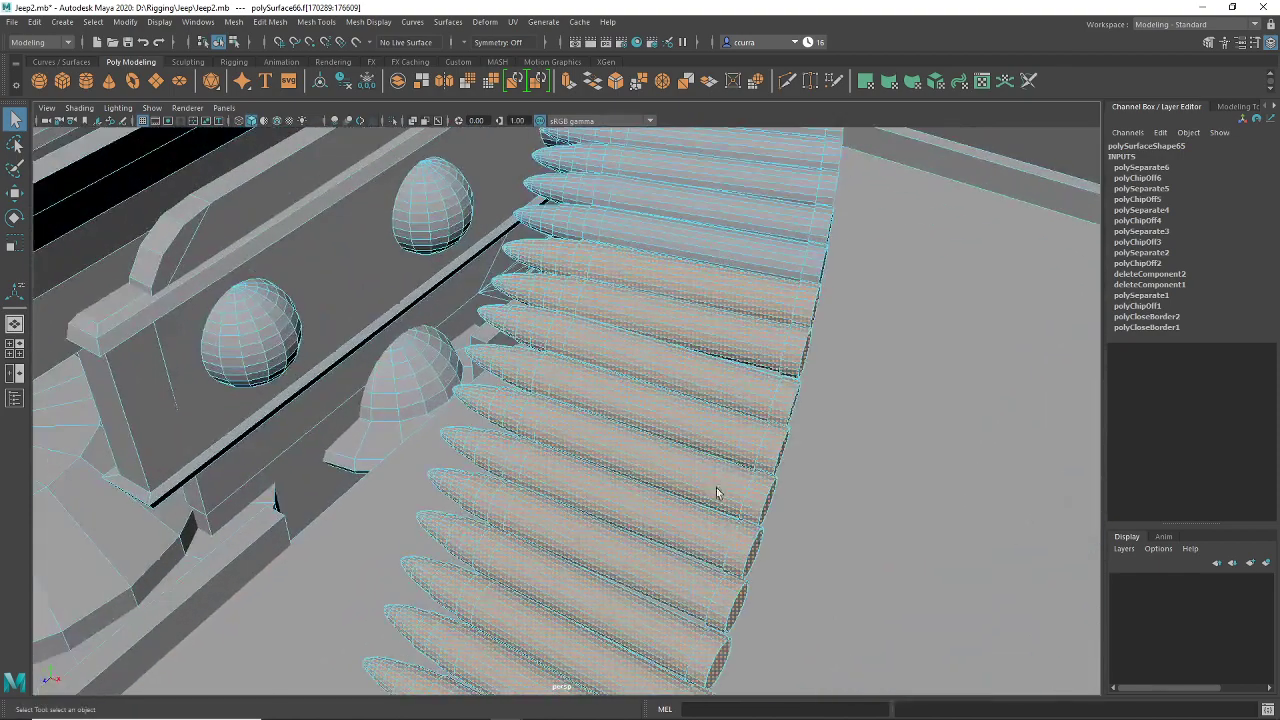
middle_click_drag(717, 494, 648, 694, "alt")
double_click(609, 512, "shift")
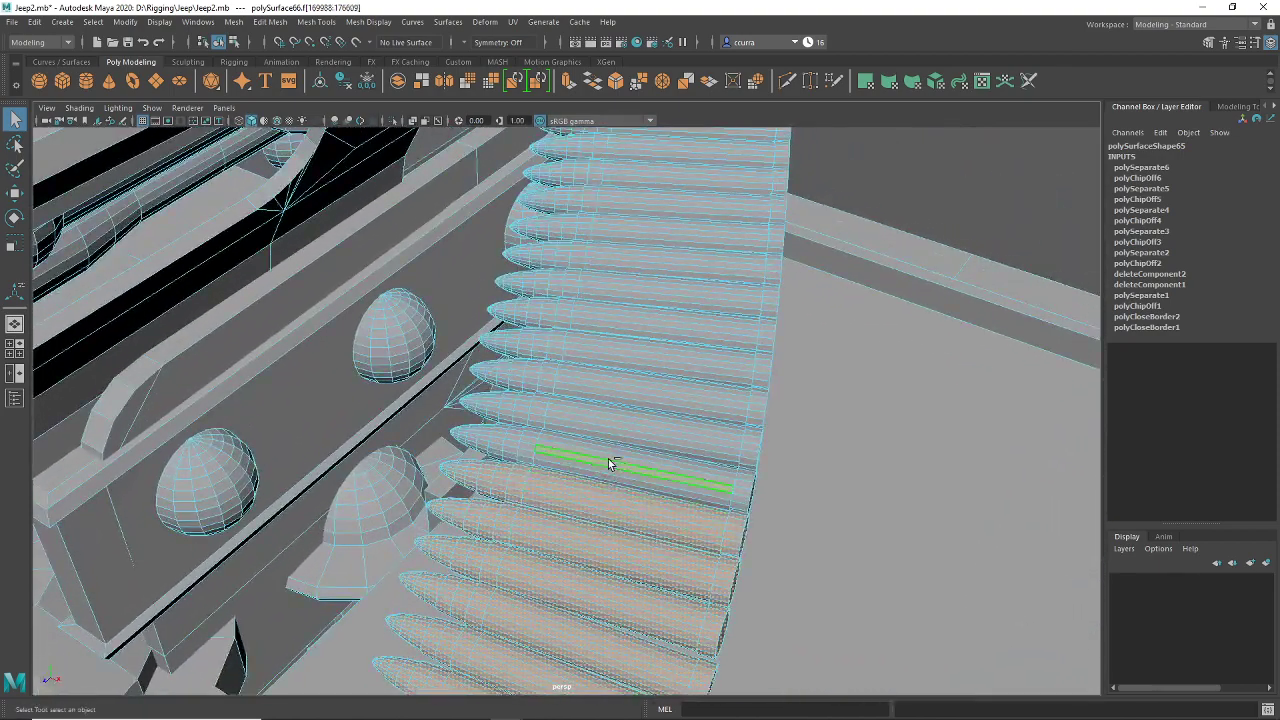
double_click(611, 464, "shift")
double_click(616, 422, "shift")
double_click(629, 387, "shift")
double_click(635, 357, "shift")
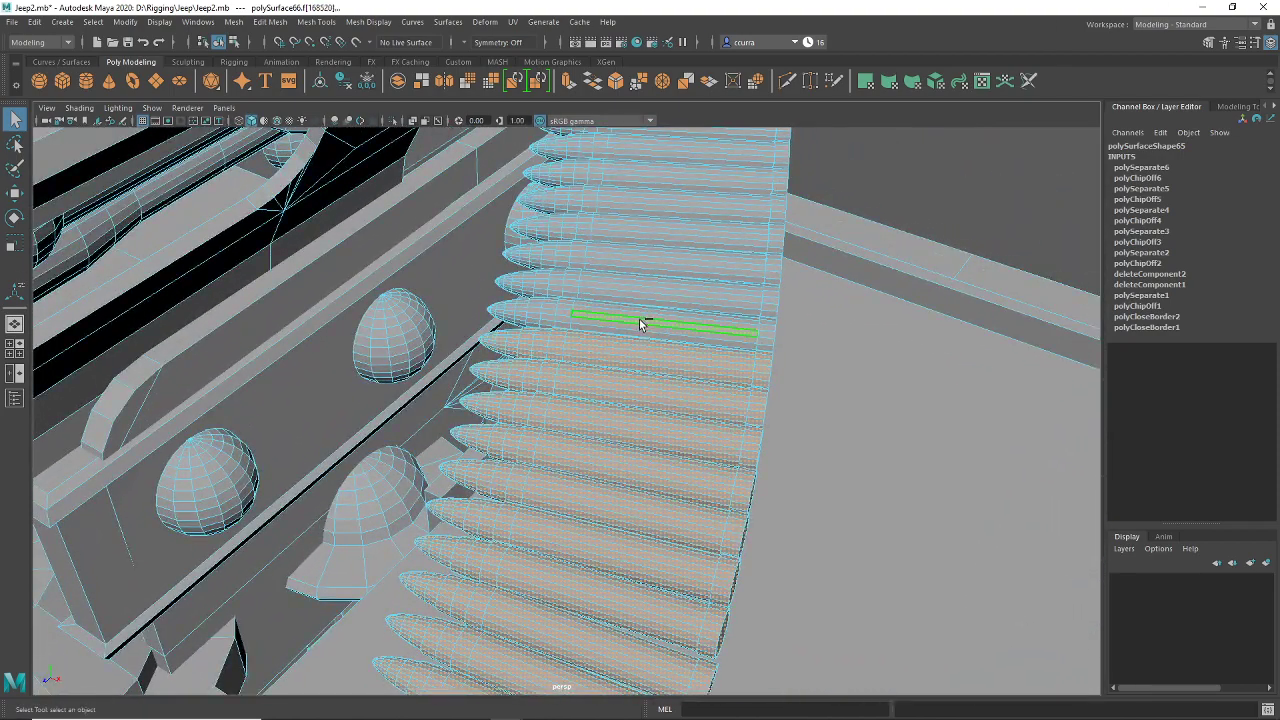
double_click(645, 324, "shift")
Step: Add the cartridges of the belt's middle section to the face selection, up to the bend at the gun housing's lower edge
middle_click_drag(713, 456, 678, 578, "alt")
double_click(603, 490, "shift")
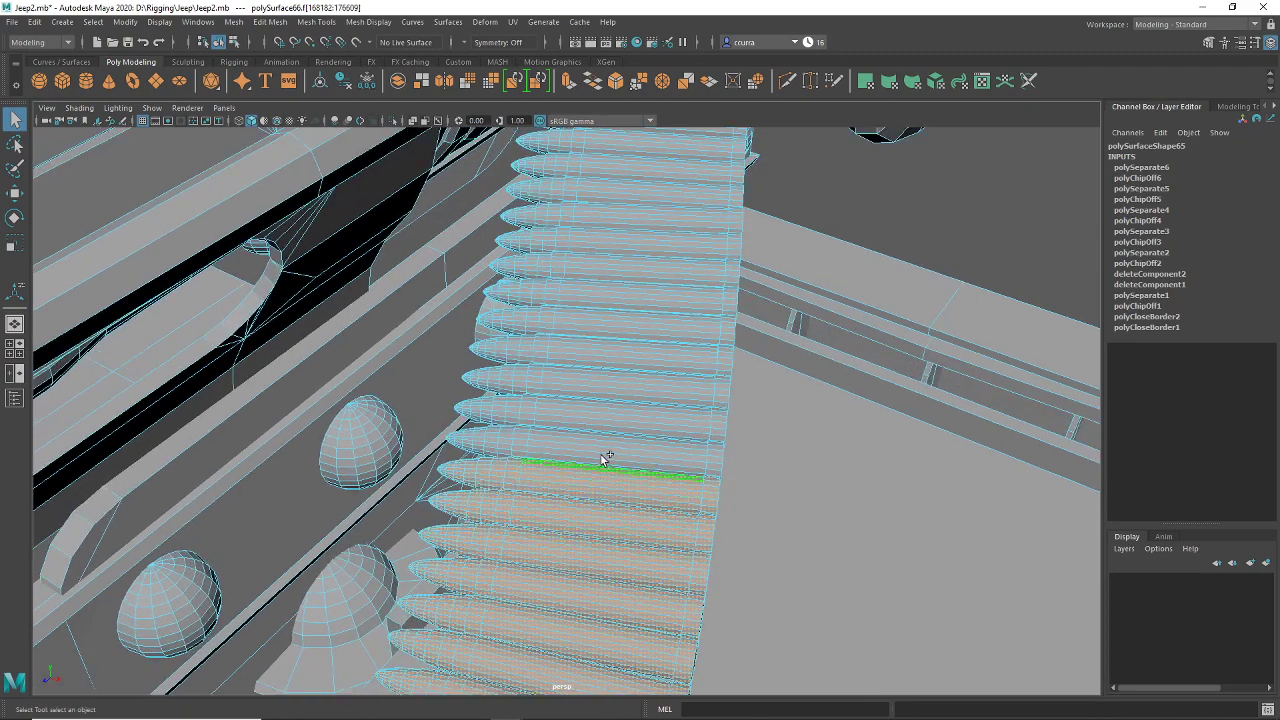
double_click(601, 446, "shift")
double_click(600, 409, "shift")
double_click(608, 377, "shift")
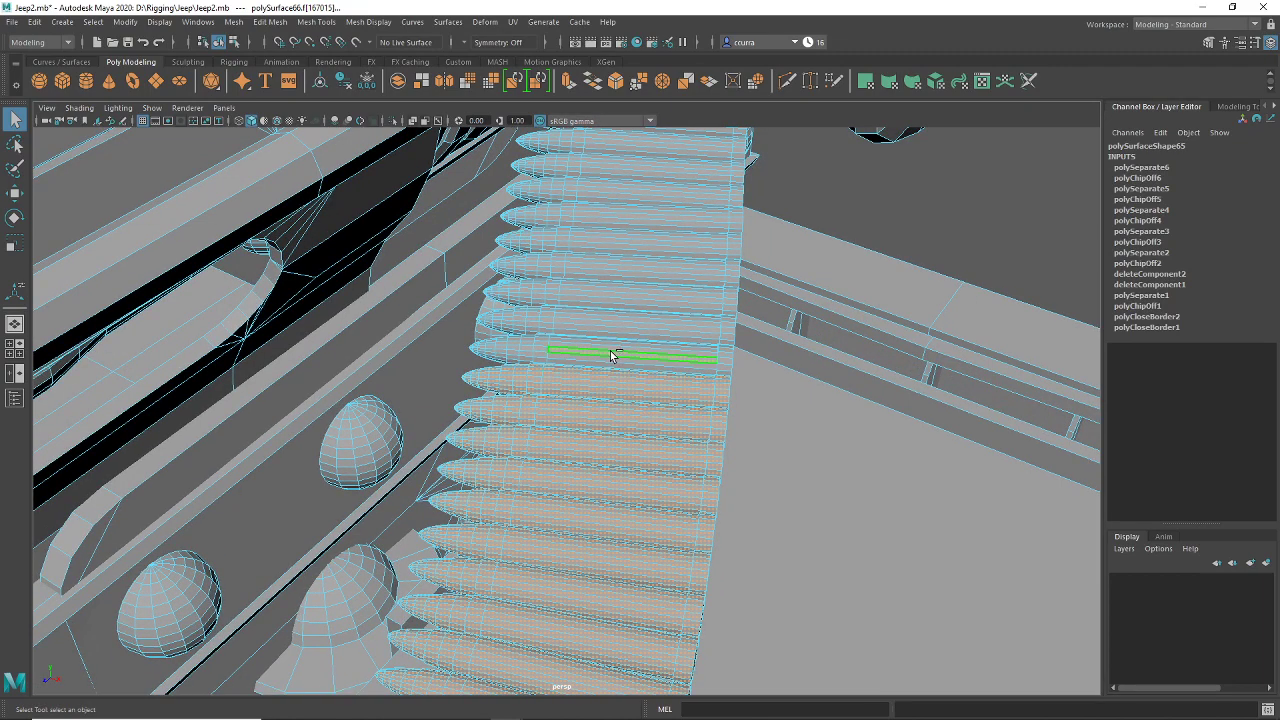
double_click(614, 354, "shift")
double_click(615, 331, "shift")
middle_click_drag(624, 298, 570, 650, "alt")
double_click(585, 495, "shift")
double_click(576, 467, "shift")
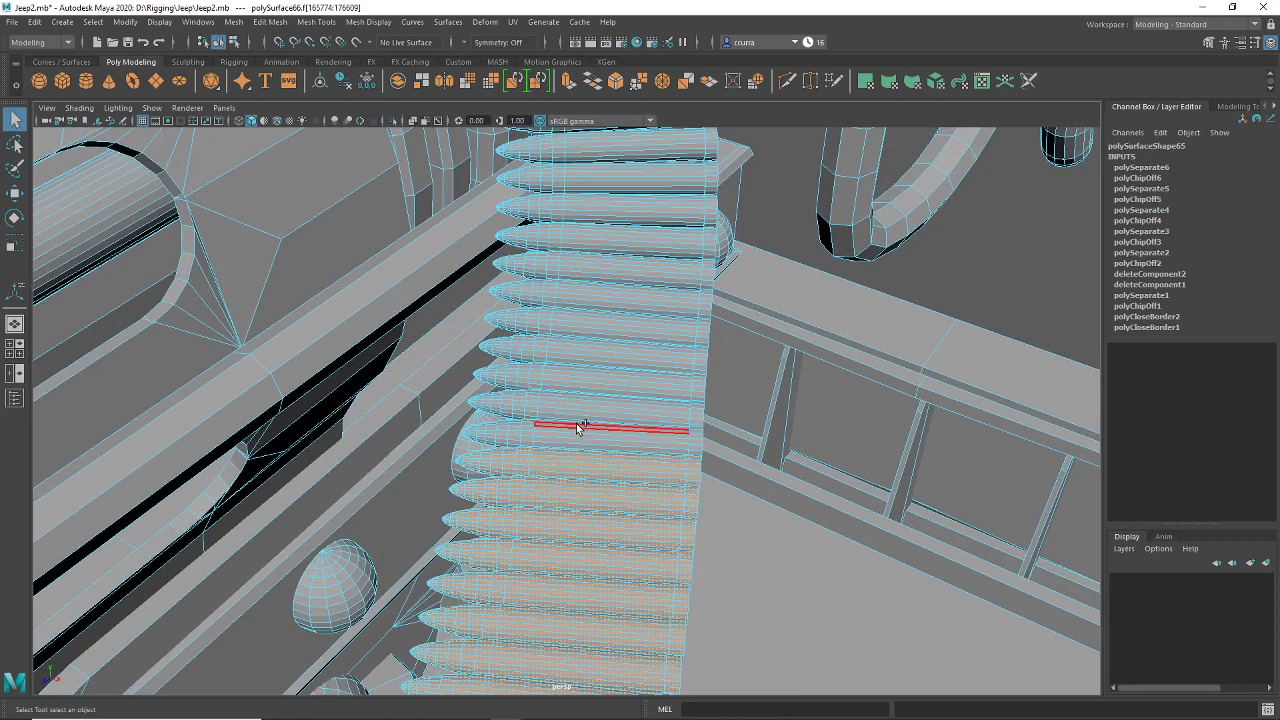
double_click(577, 405, "shift")
double_click(580, 382, "shift")
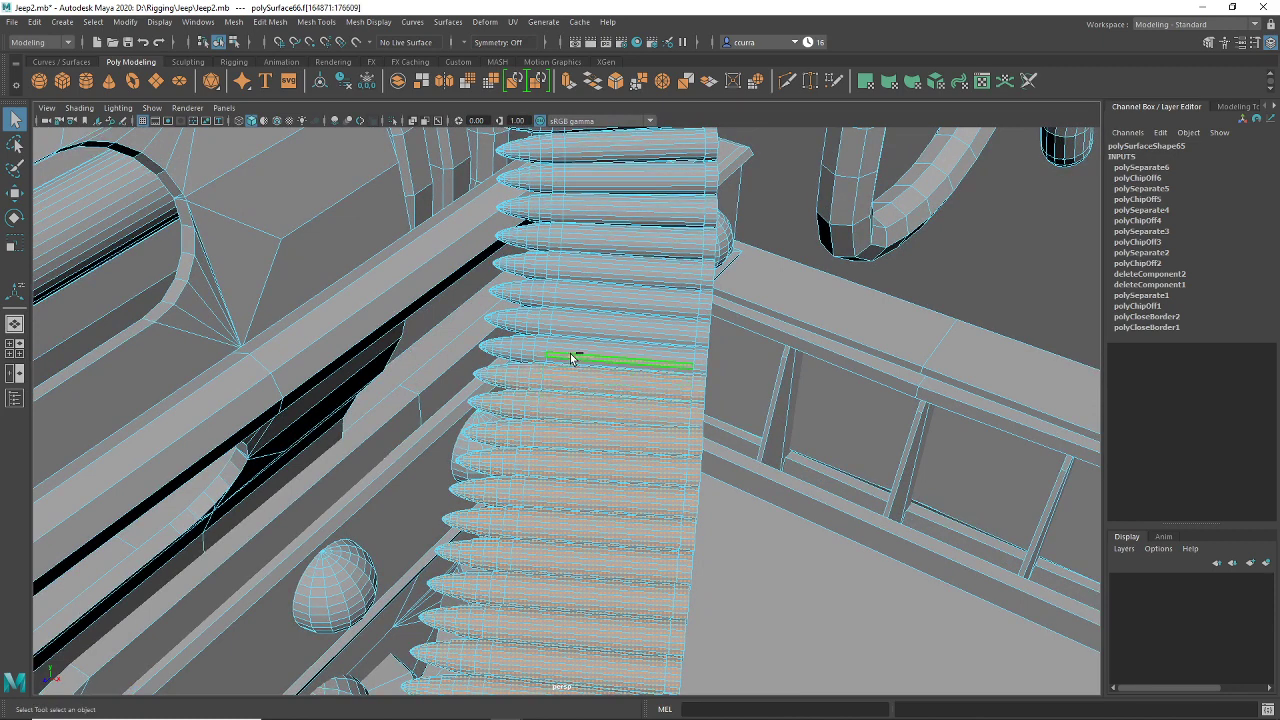
double_click(573, 306, "shift")
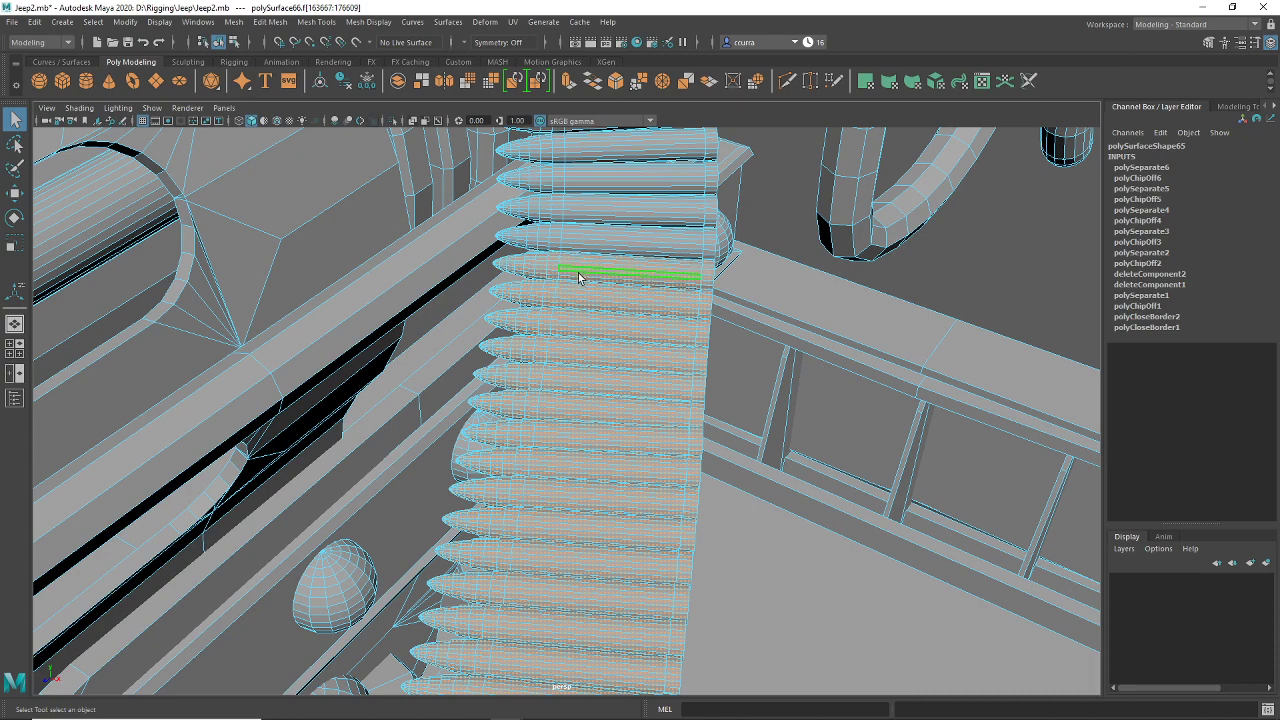
Step: Add the cartridges of the belt's steep upper section beside the ringed gun housing to the face selection
middle_click_drag(579, 278, 466, 684, "alt")
scroll(477, 664, "up", 2)
scroll(508, 643, "down", 2)
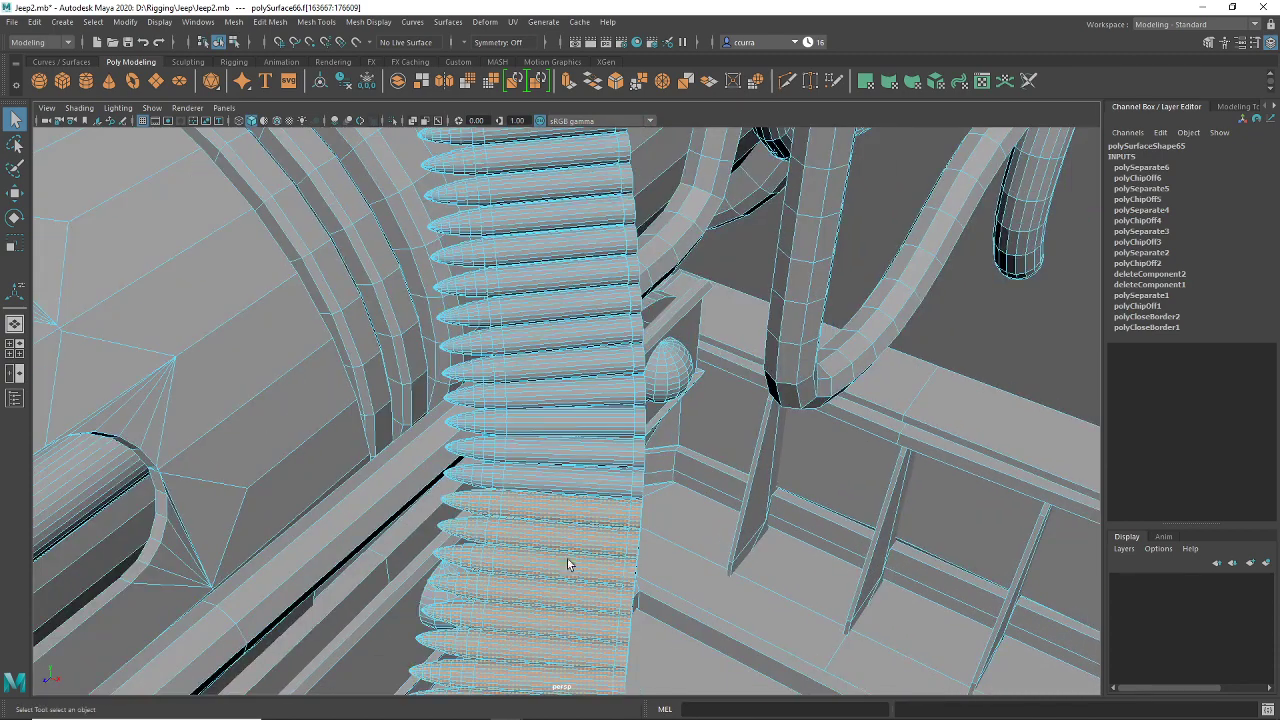
double_click(548, 390, "shift")
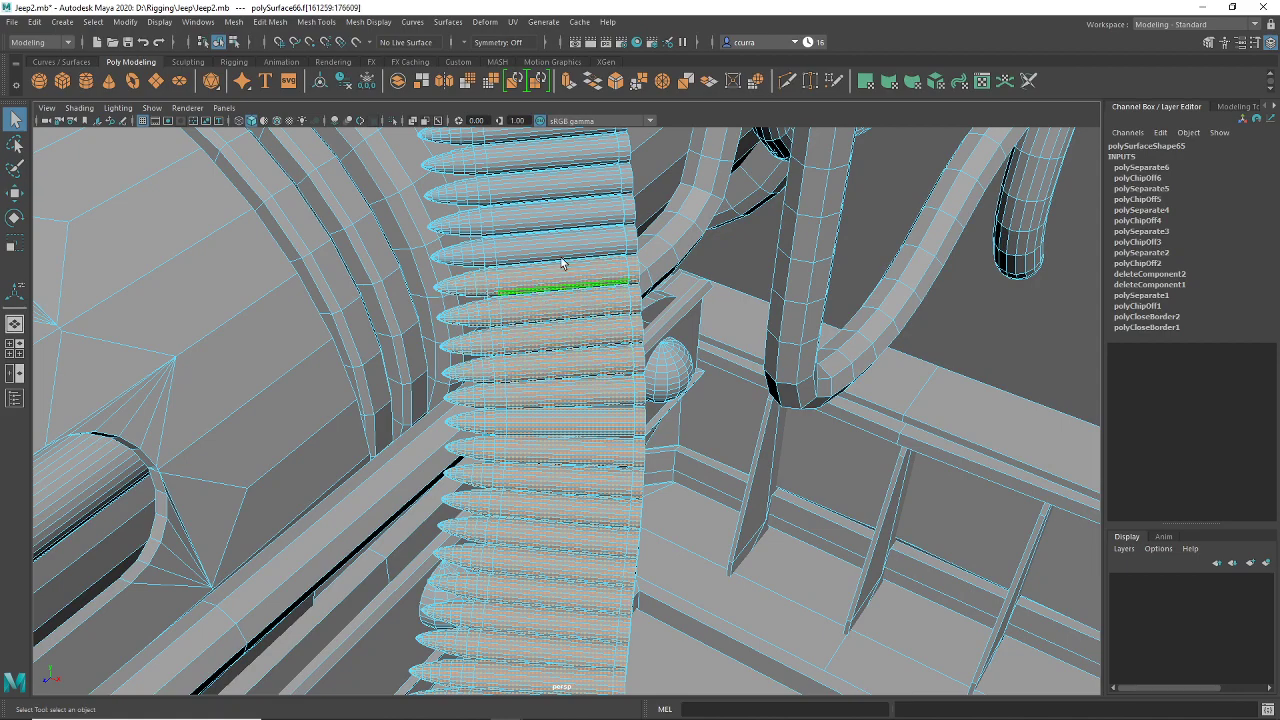
left_click_drag(562, 263, 530, 499, "alt")
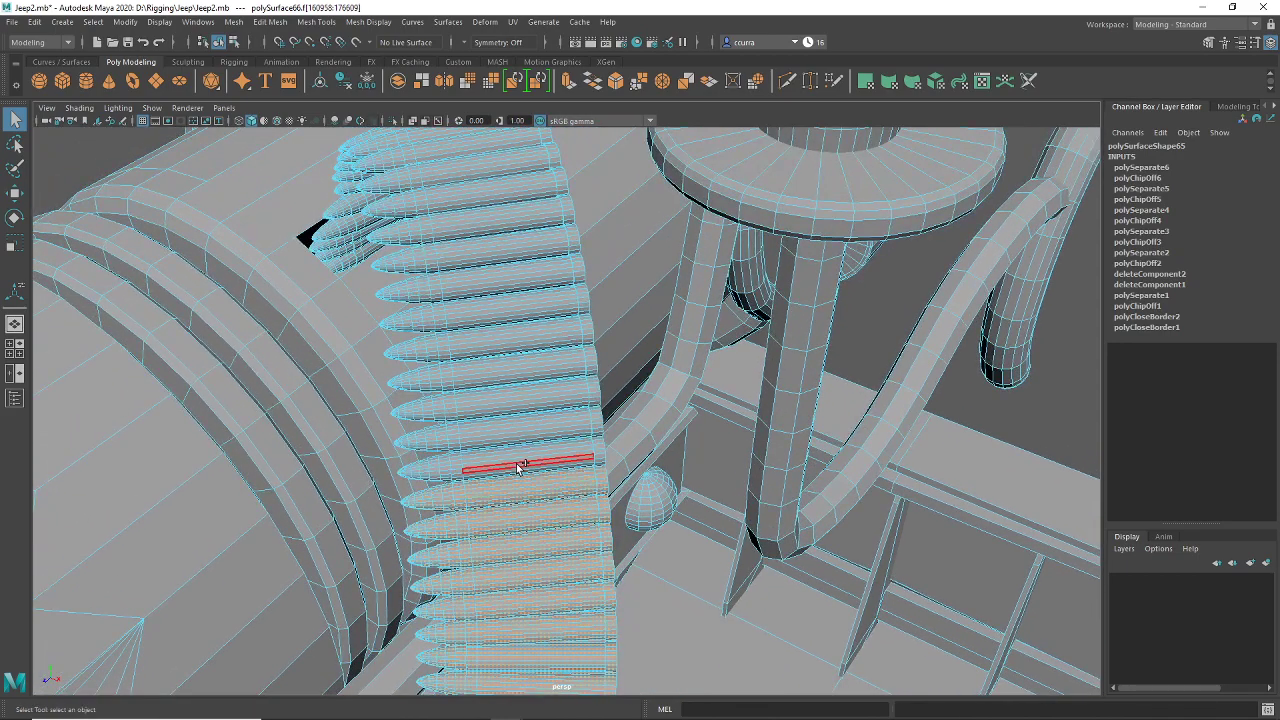
double_click(518, 465, "shift")
double_click(514, 421, "shift")
double_click(514, 398, "shift")
double_click(514, 375, "shift")
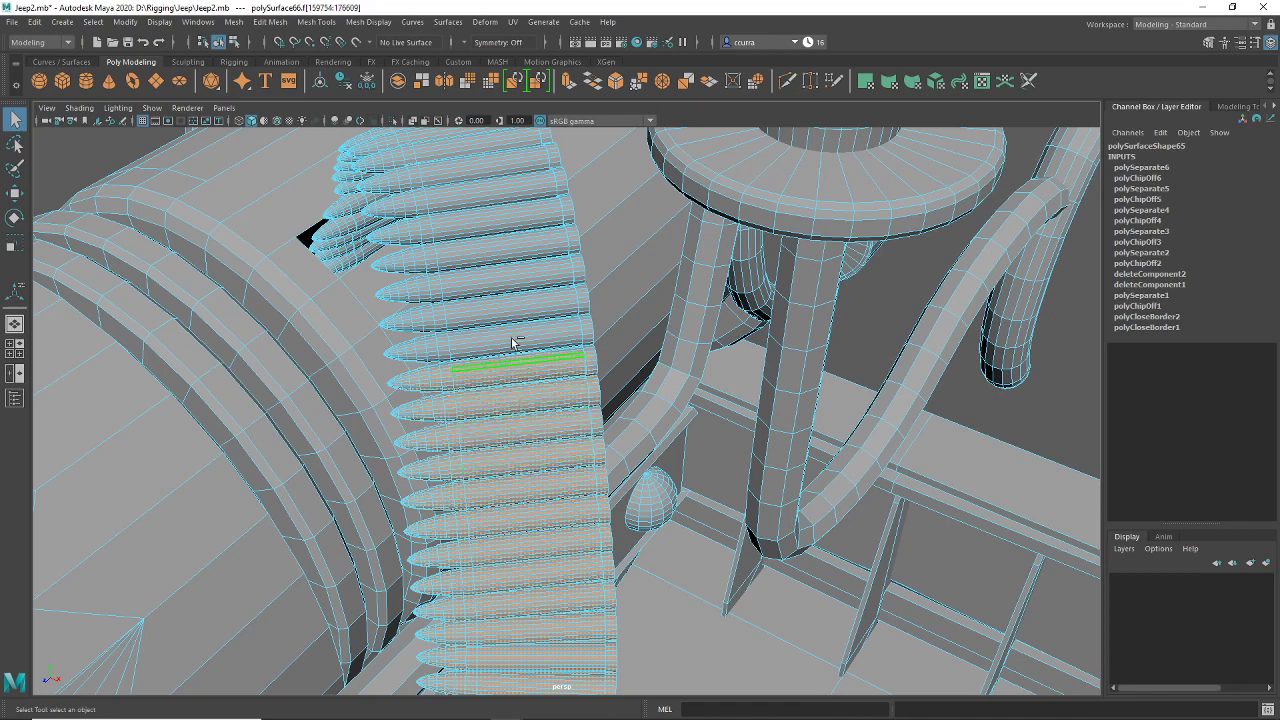
double_click(505, 316, "shift")
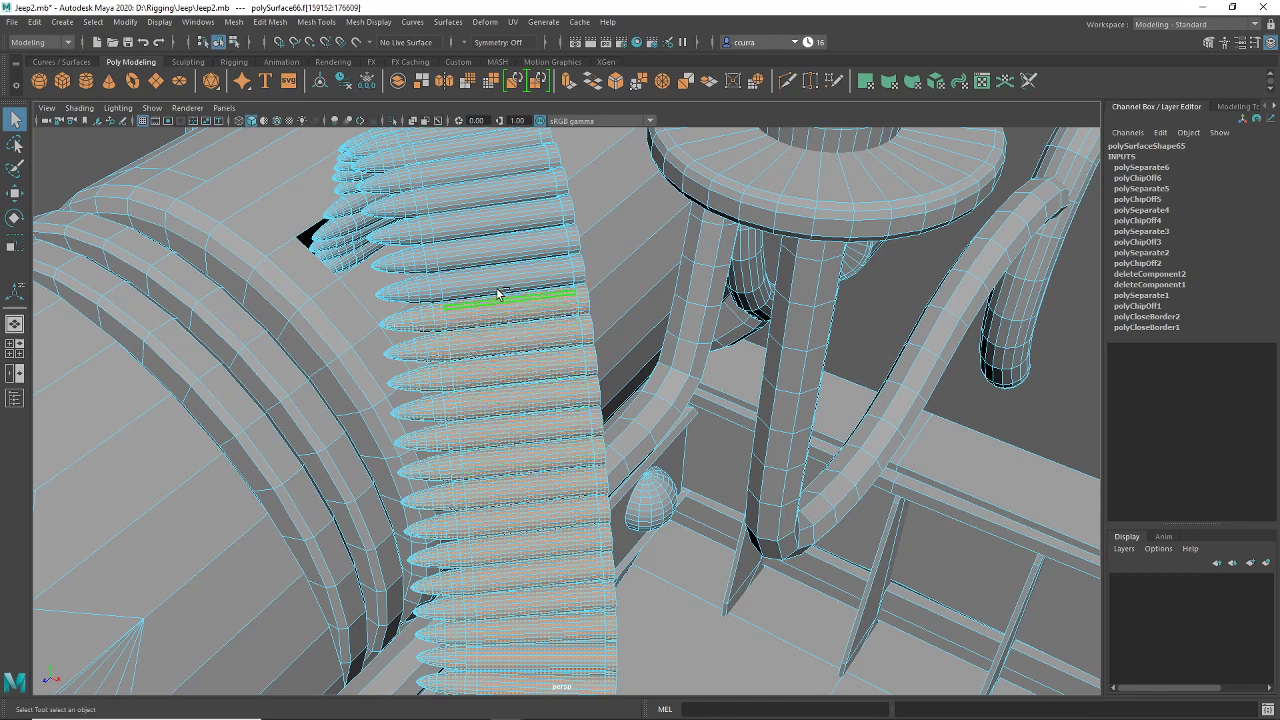
double_click(489, 251, "shift")
double_click(486, 222, "shift")
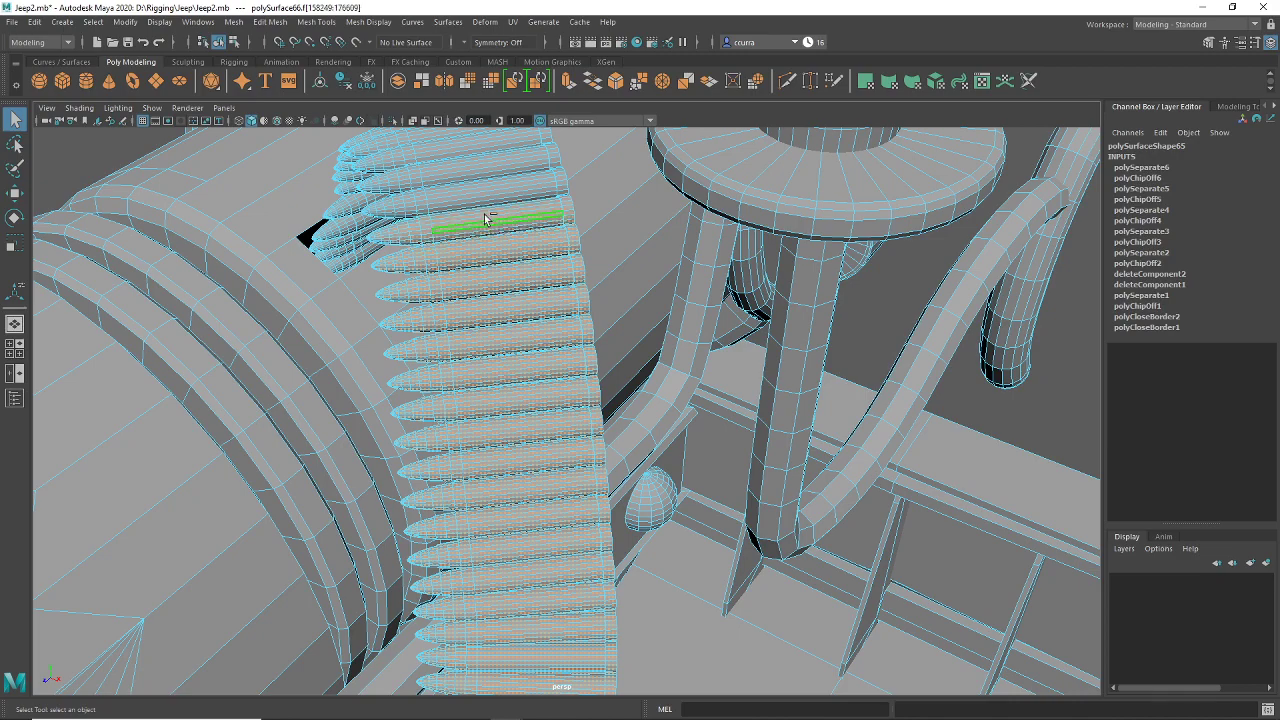
Step: Select the last cartridges up to the gun's feed slot and extract the whole ammunition belt from the Jeep body
left_click_drag(701, 360, 526, 323, "alt")
middle_click_drag(526, 323, 526, 513, "alt")
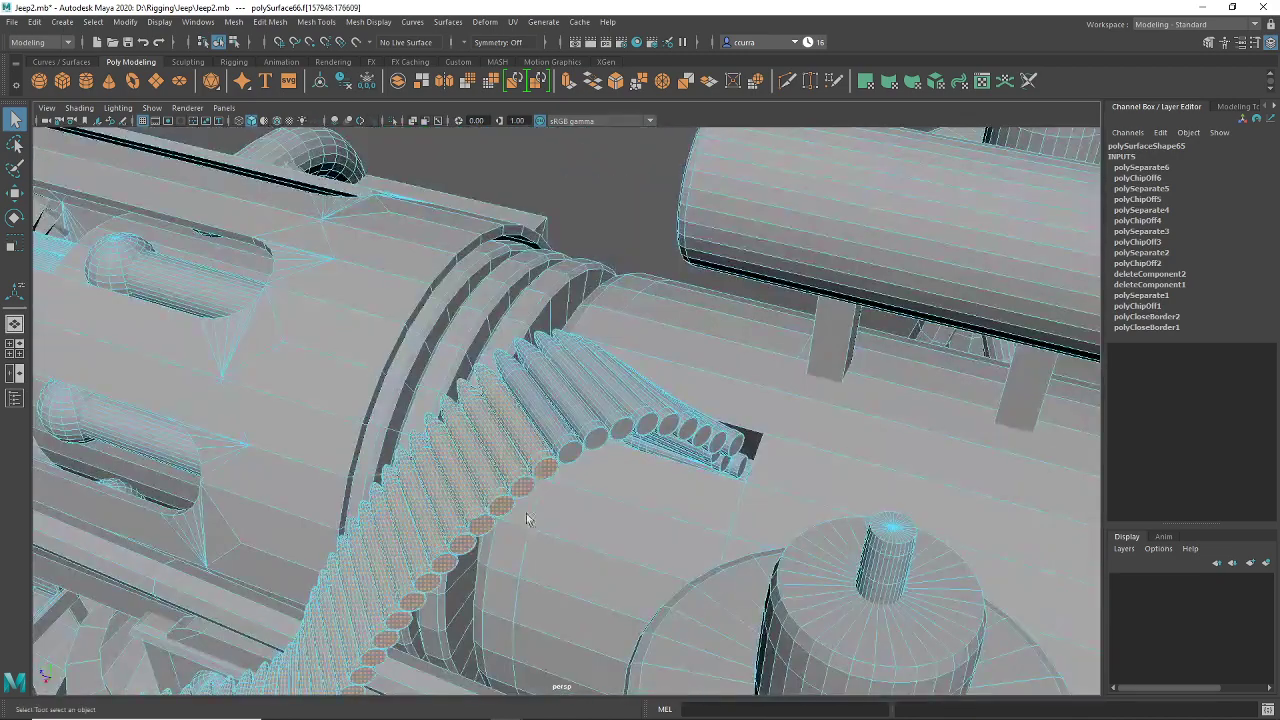
right_click_drag(529, 465, 577, 462, "alt")
left_click_drag(577, 462, 555, 471, "alt")
double_click(497, 438, "shift")
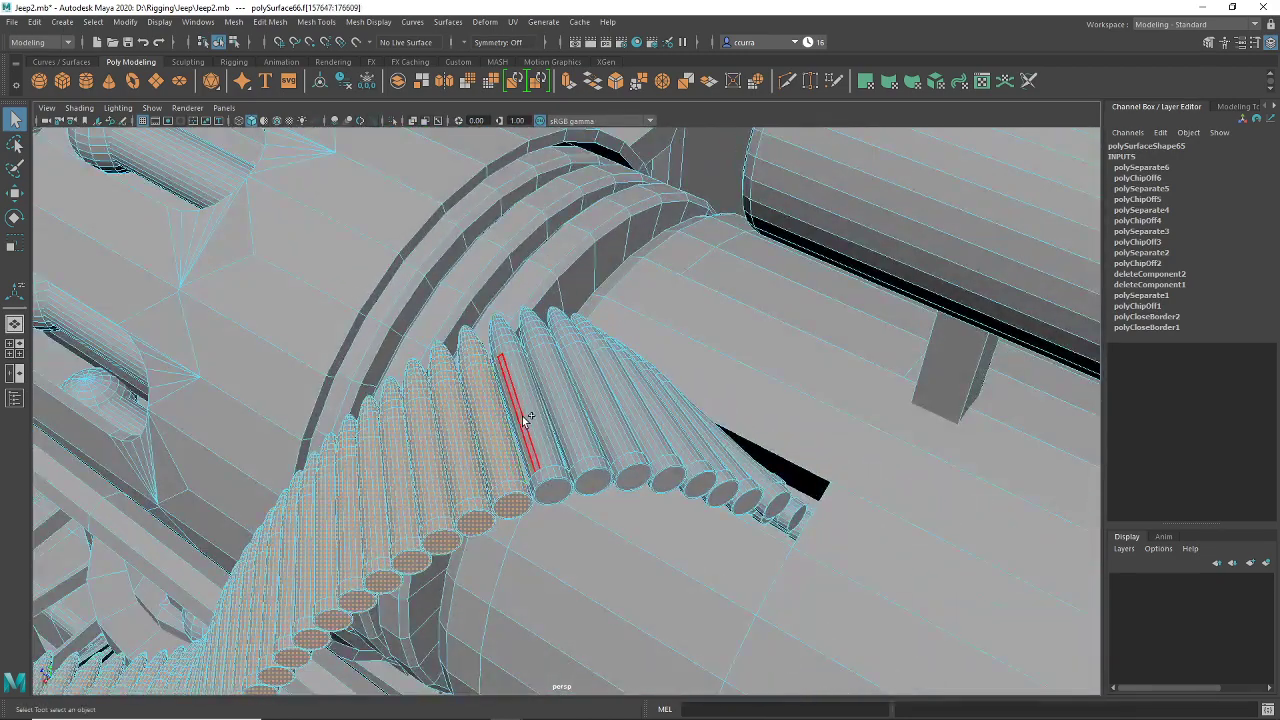
left_click_drag(592, 397, 548, 420, "alt")
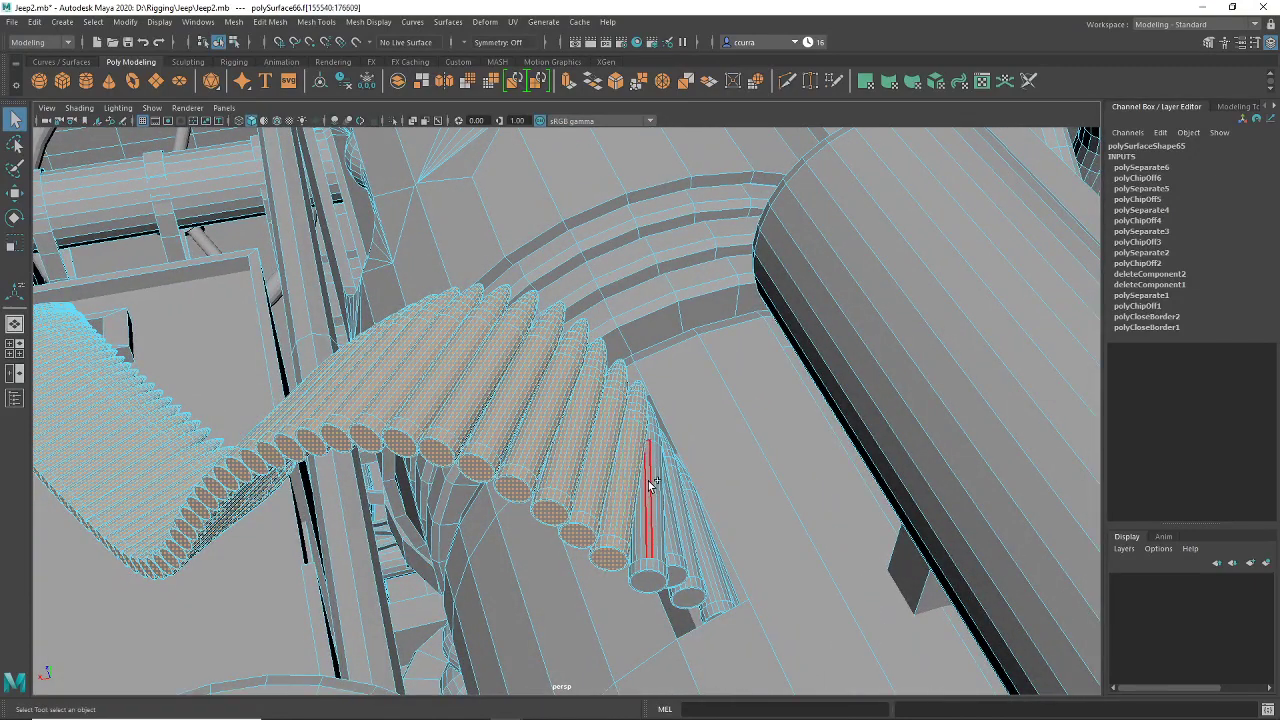
left_click_drag(690, 512, 648, 487, "alt")
left_click_drag(614, 445, 378, 511, "alt")
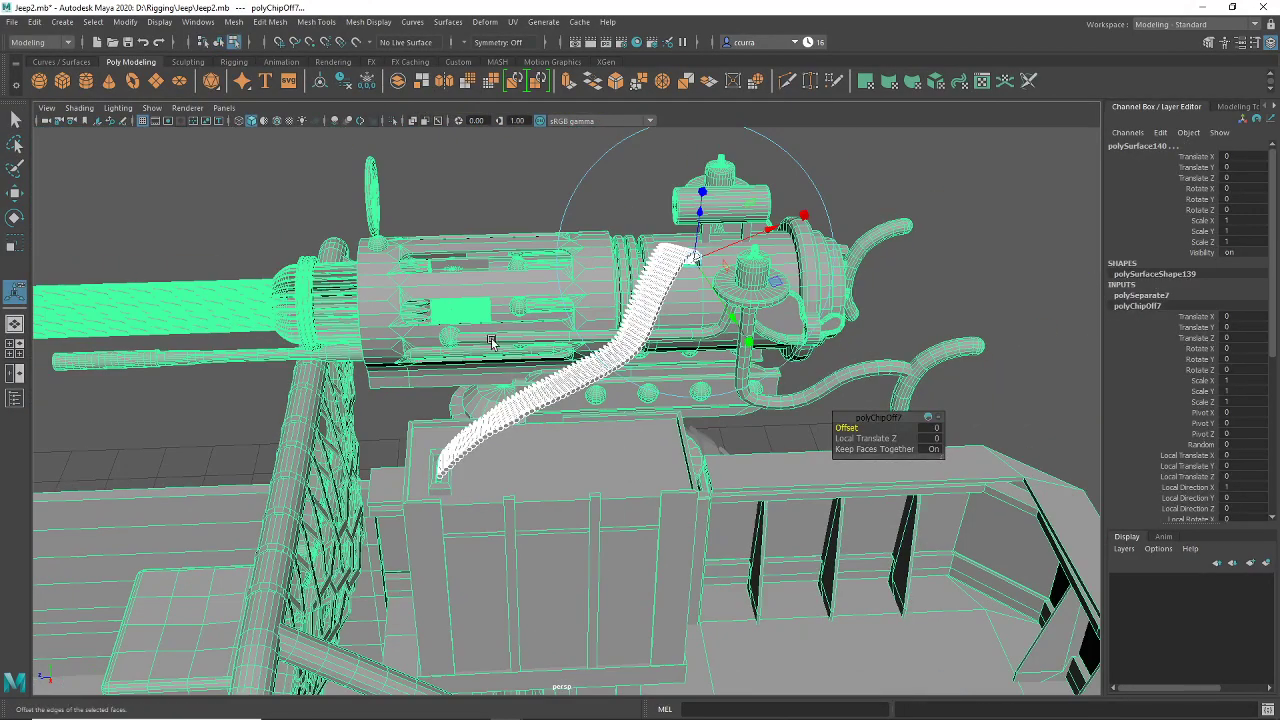
Step: Return to object mode with only the extracted cartridges selected and combine them into one ammunition belt object
right_click(487, 330)
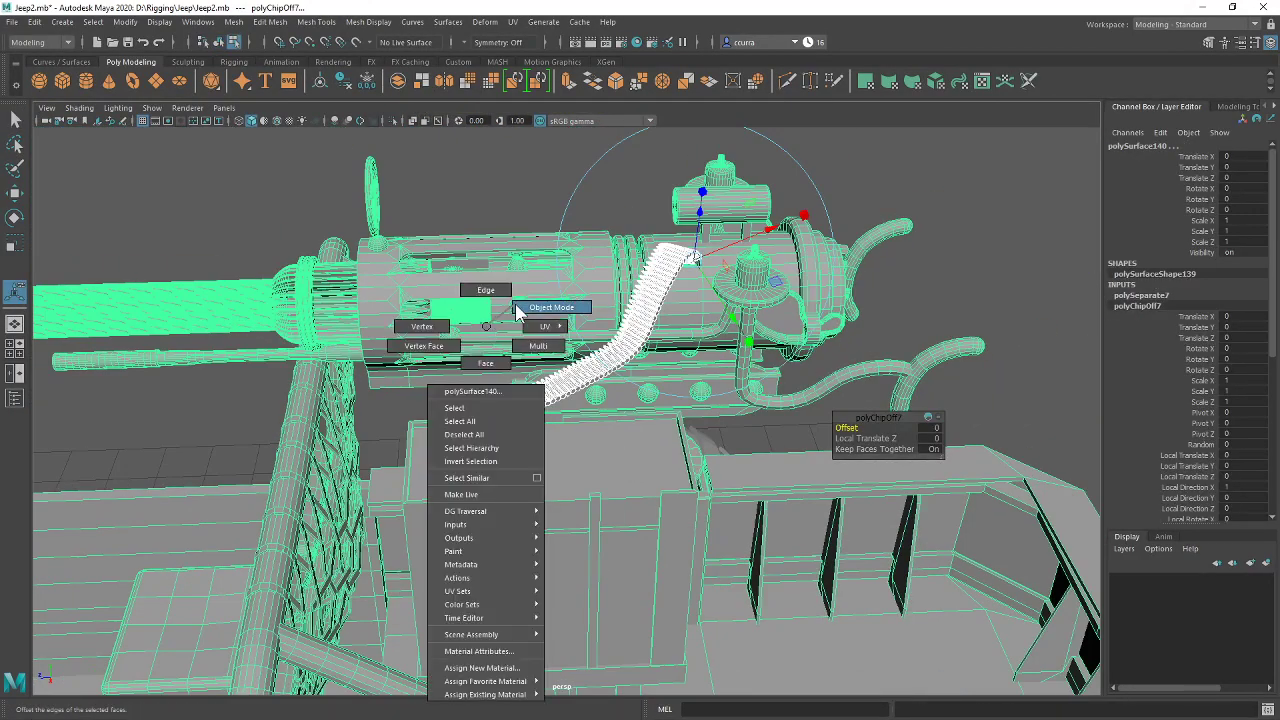
right_click_drag(517, 312, 519, 308)
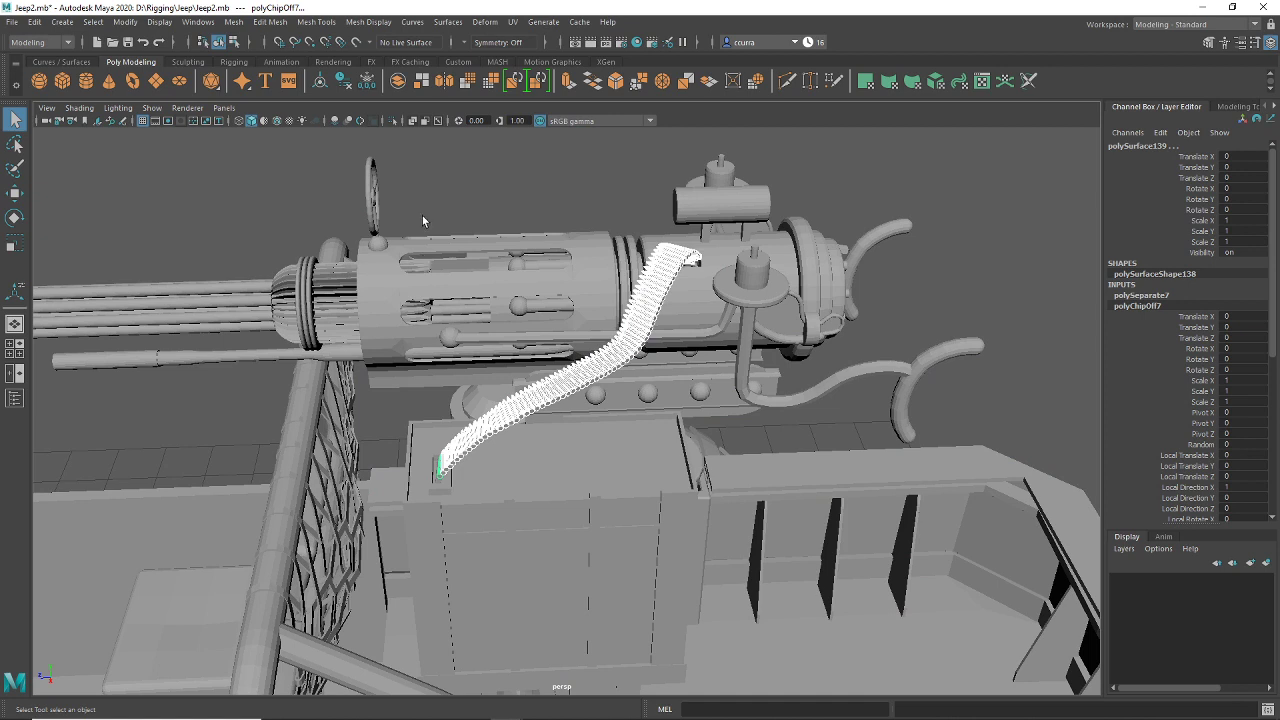
left_click(282, 22)
mouse_move(242, 22)
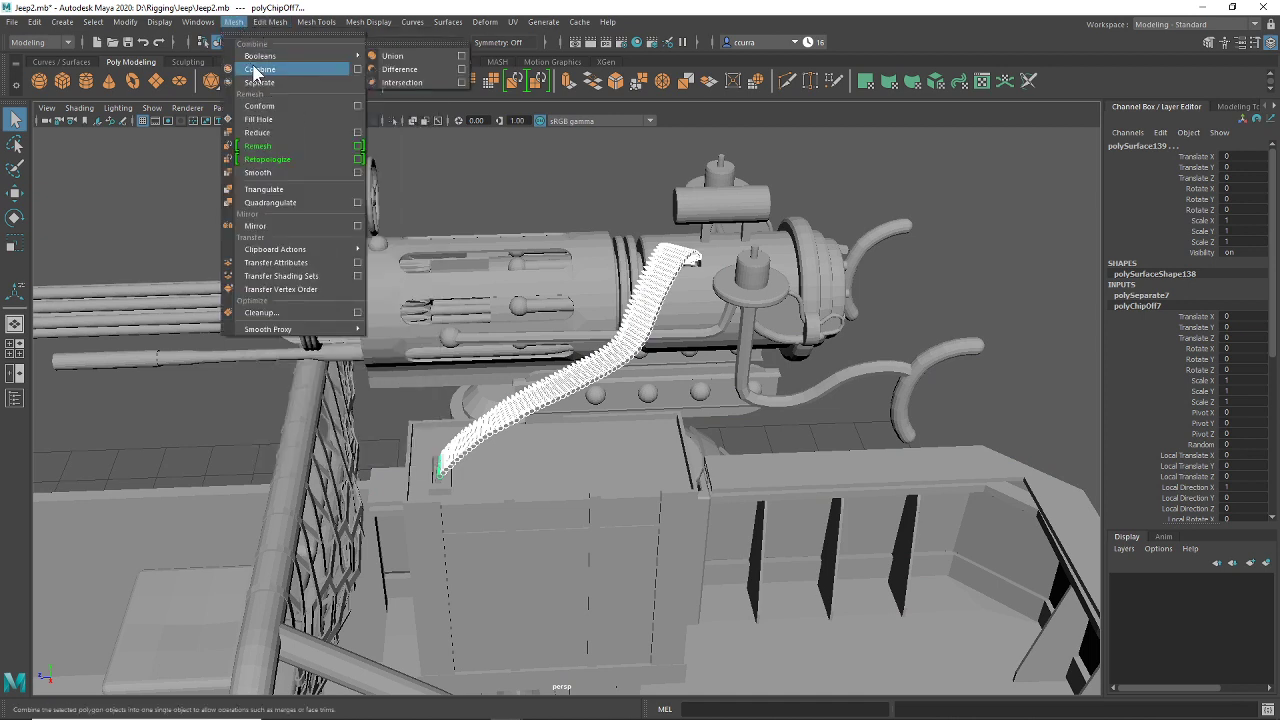
left_click(256, 61)
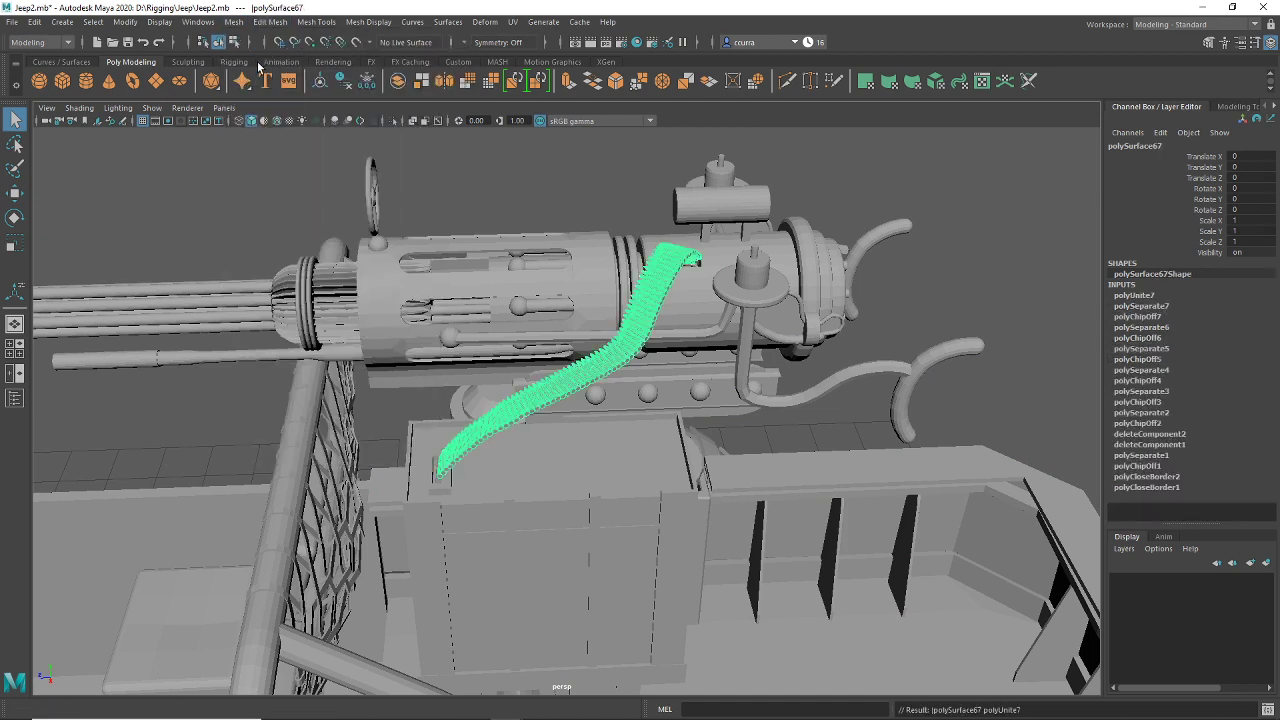
Step: Switch the Jeep body to face selection and box-select the gun's rotating barrels from the muzzle back to the housing
left_click_drag(435, 368, 490, 270, "alt")
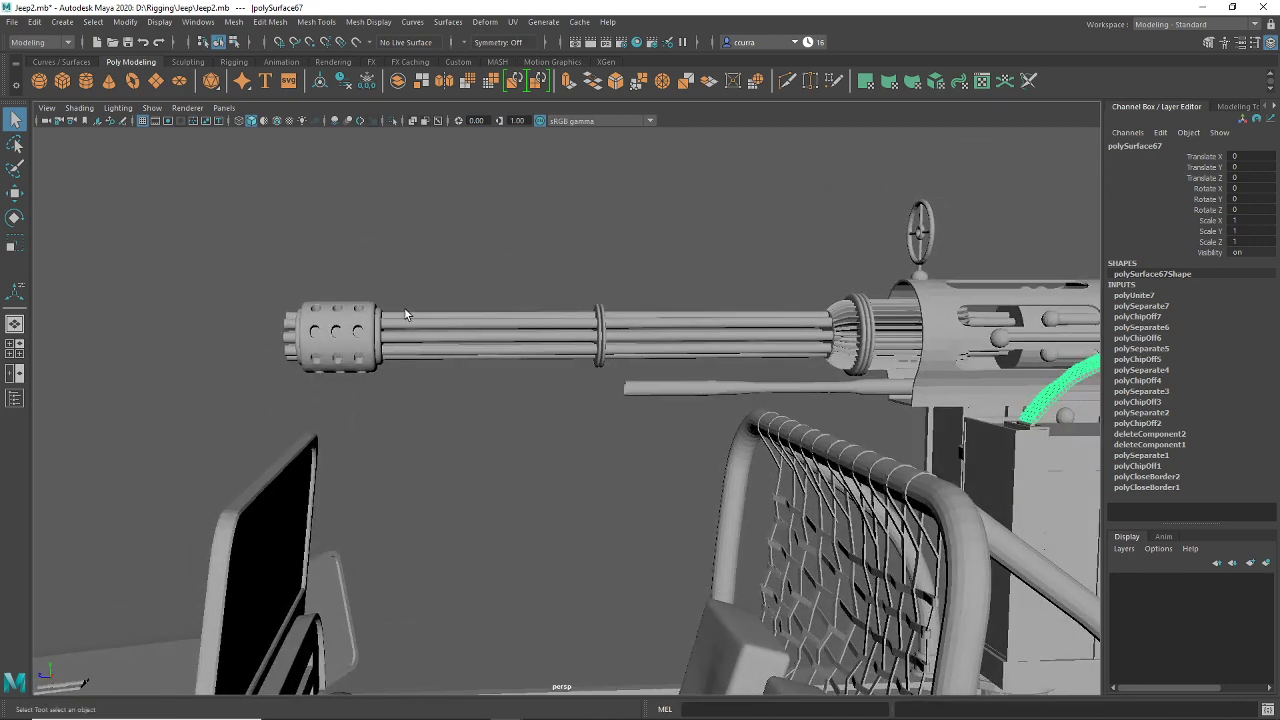
left_click(404, 307)
right_click(406, 318)
left_click(250, 264)
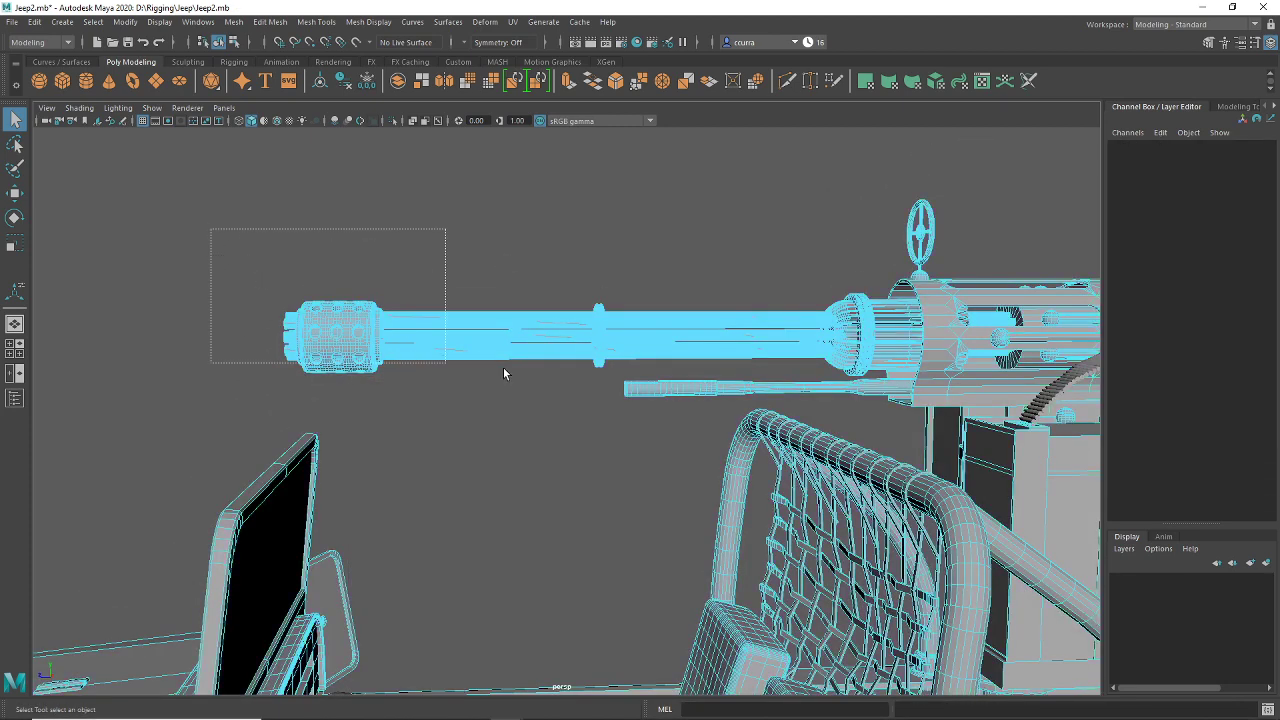
left_click_drag(503, 373, 808, 401)
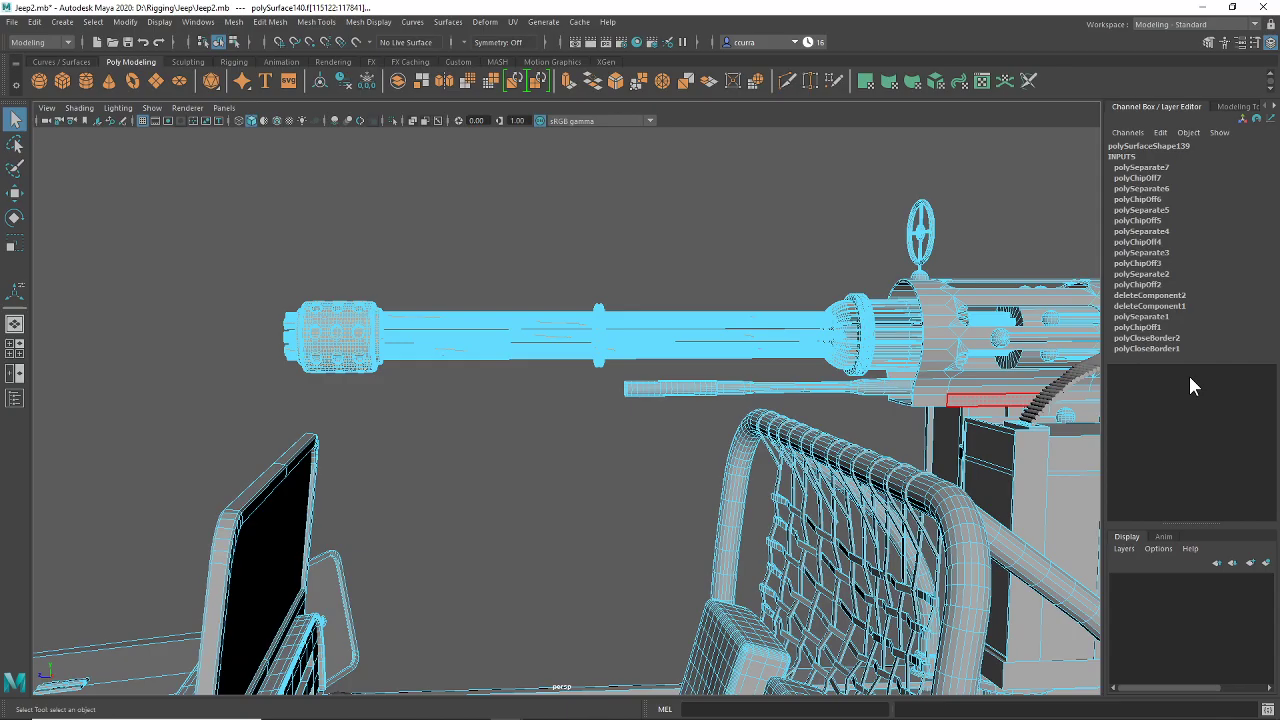
Step: Test-move the selected barrel faces vertically to check which gun parts the selection includes
left_click_drag(439, 375, 655, 438, "alt")
scroll(483, 538, "up", 6)
scroll(677, 485, "down", 6)
scroll(676, 483, "down", 4)
key("w")
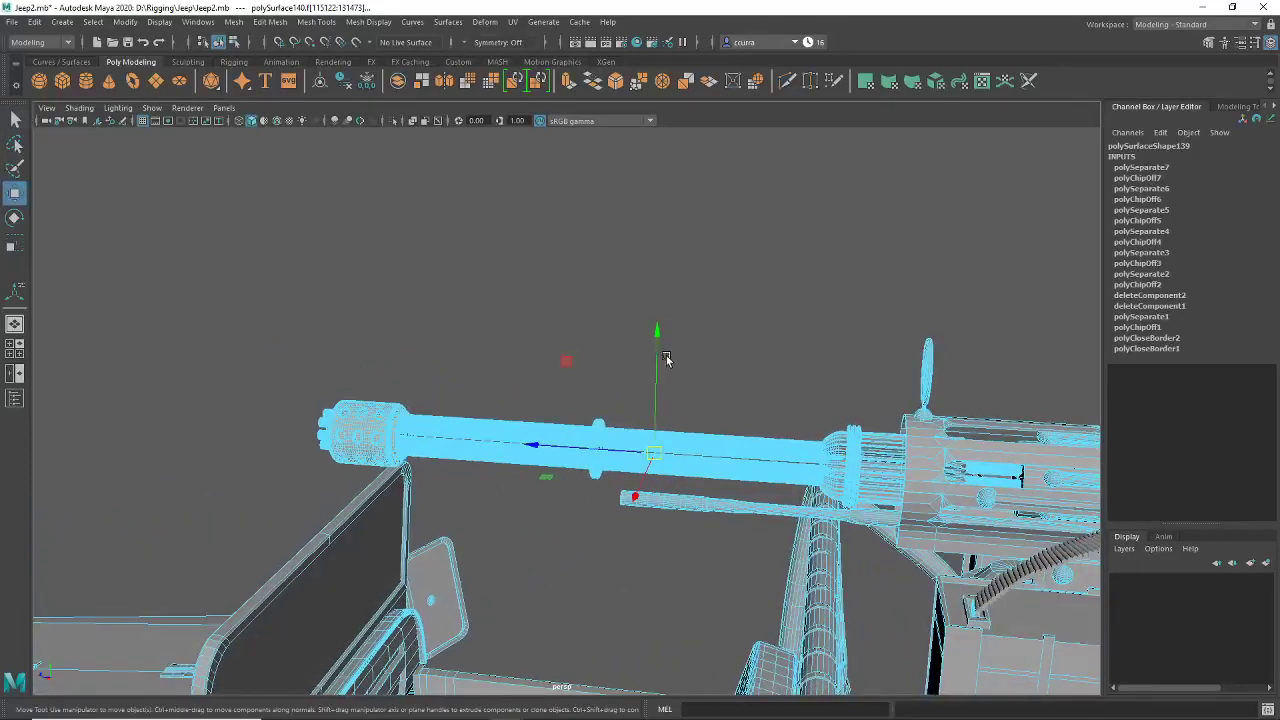
left_click_drag(657, 327, 656, 331)
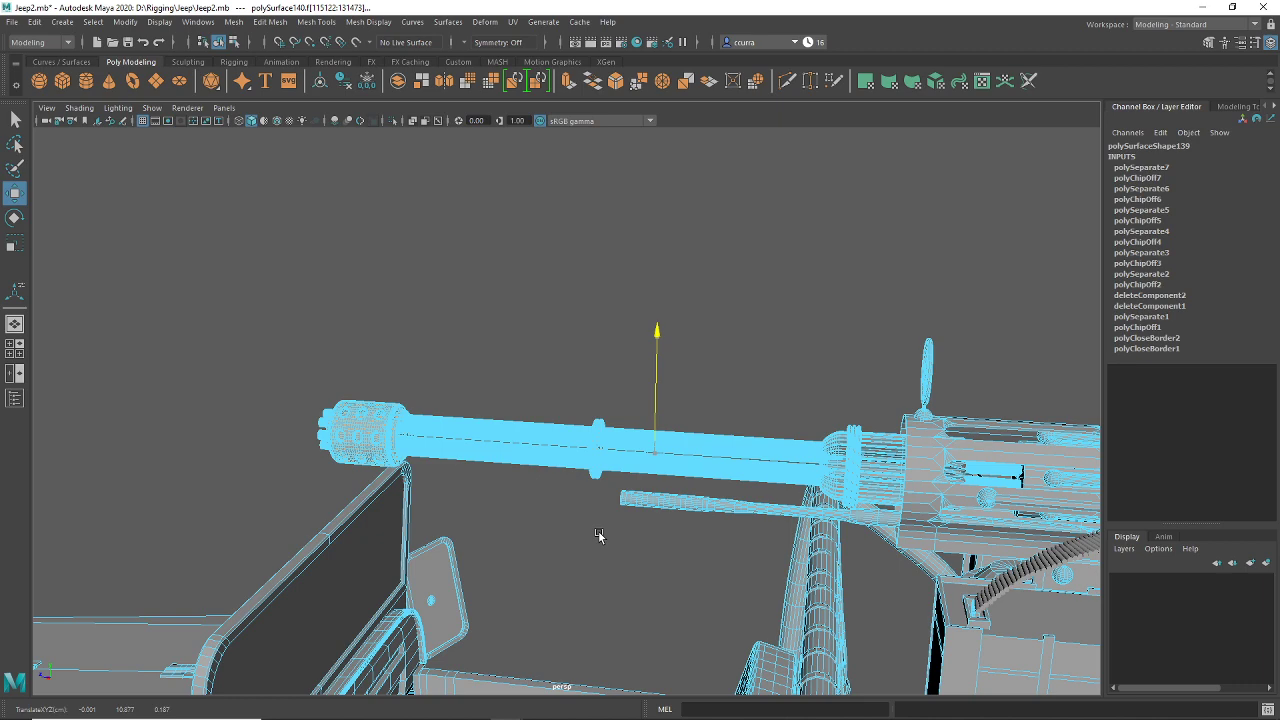
Step: Extend the barrel face selection to include the rounded, ribbed collar and its ring bands in front of the gun housing
key("w")
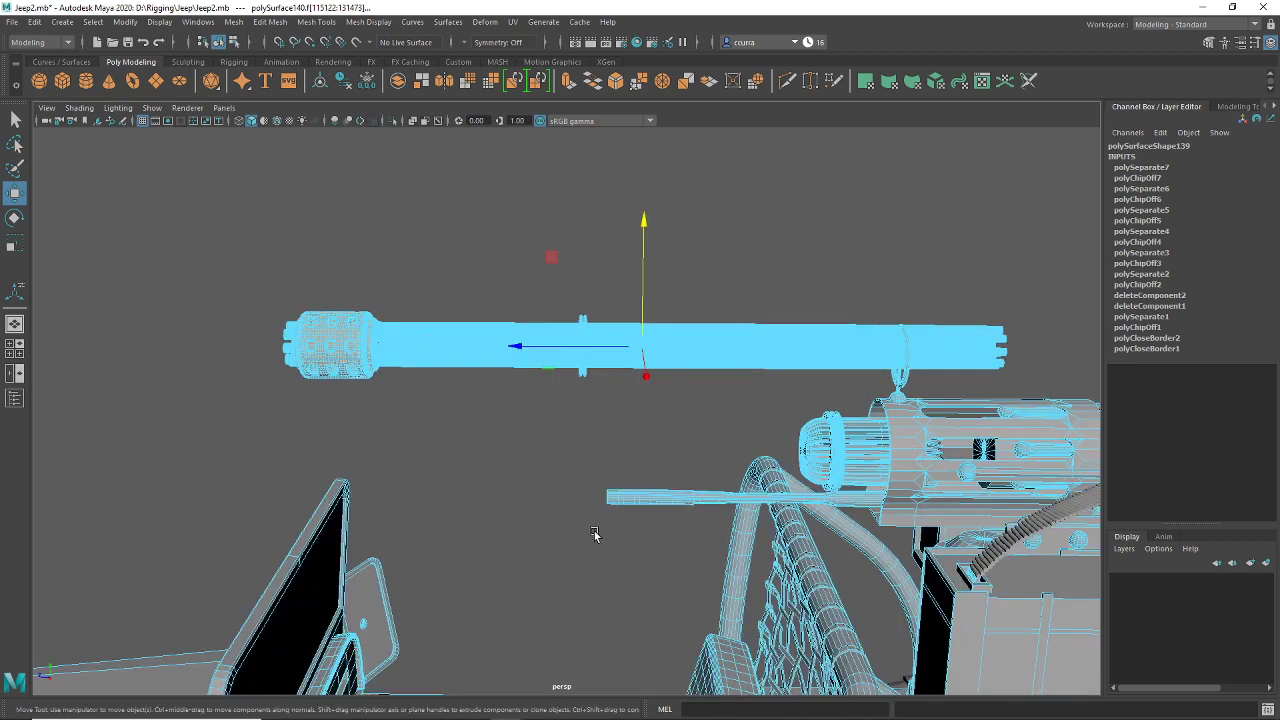
left_click_drag(589, 532, 613, 513, "alt")
middle_click_drag(613, 513, 617, 530)
scroll(579, 491, "up", 6)
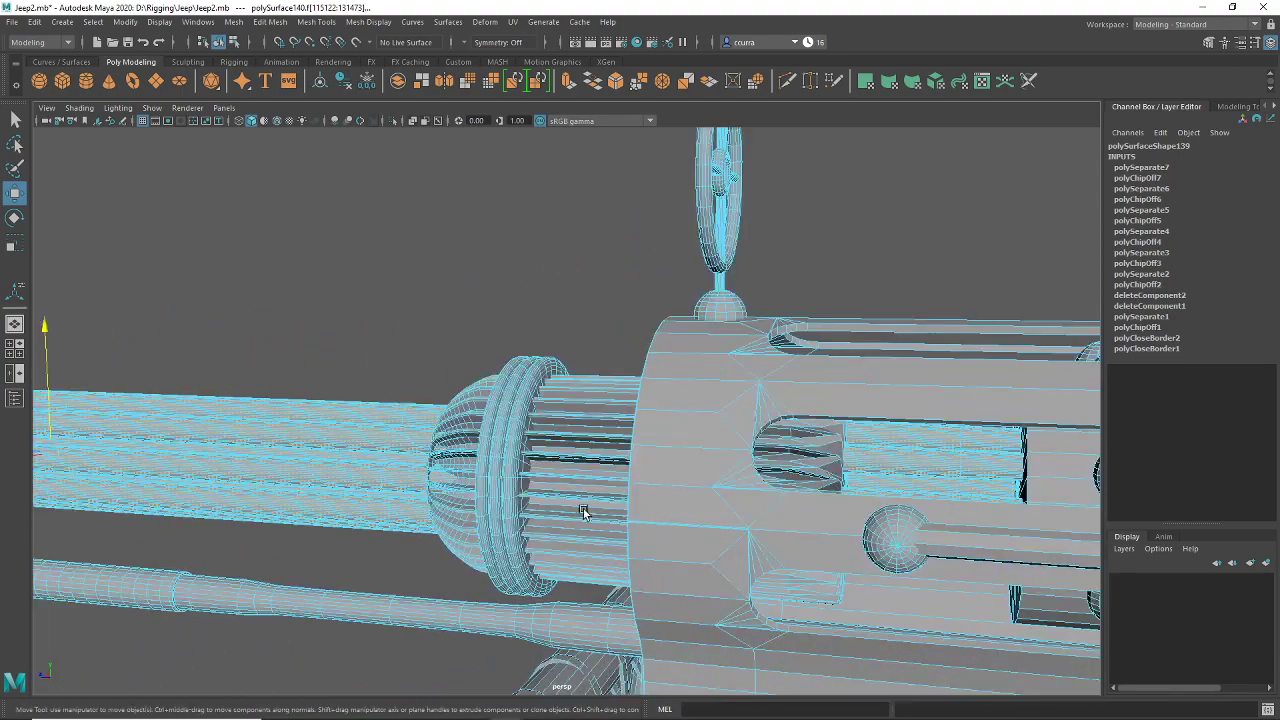
left_click_drag(583, 514, 603, 466, "alt")
middle_click_drag(603, 500, 604, 457, "alt")
left_click_drag(604, 457, 600, 460, "alt")
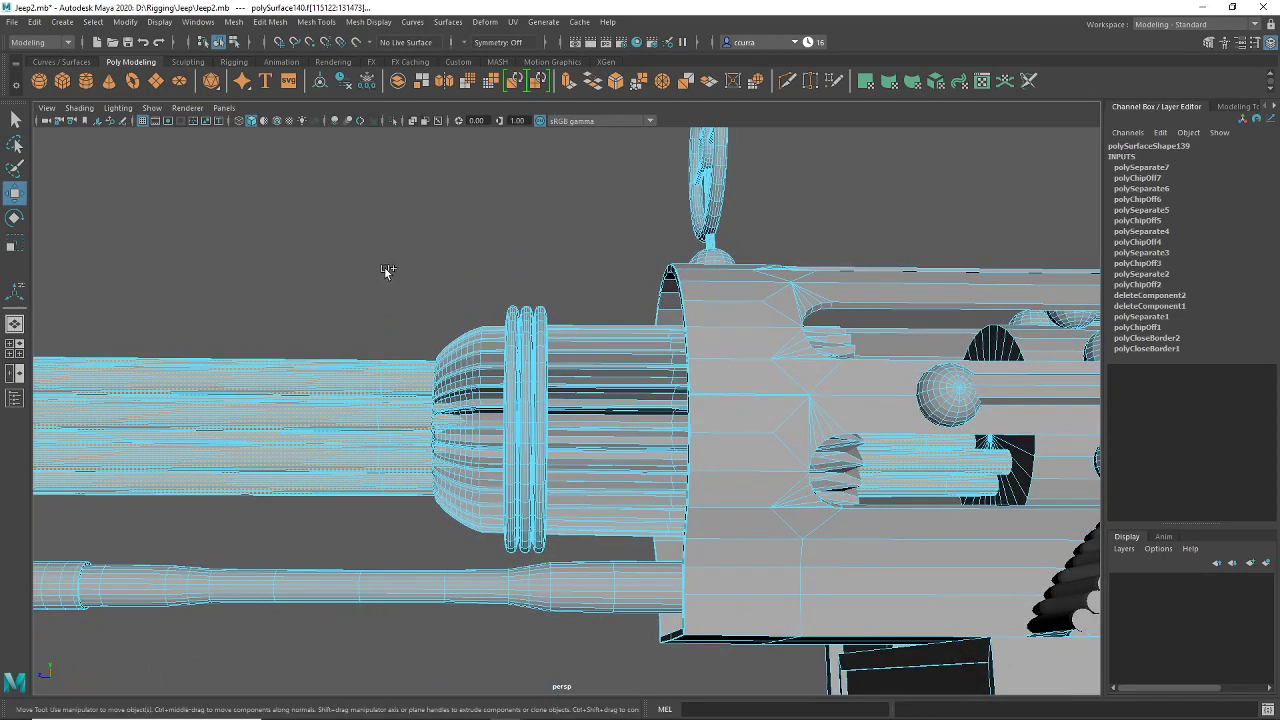
left_click_drag(388, 258, 548, 512)
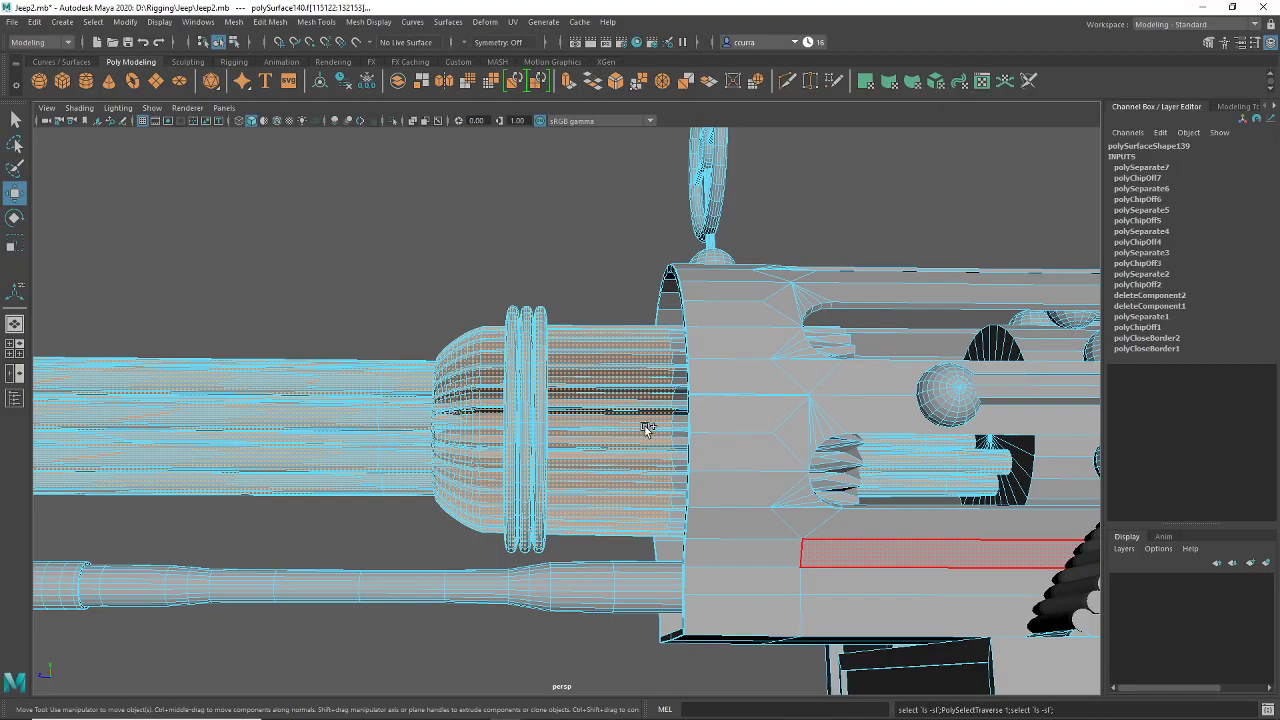
left_click_drag(685, 450, 360, 477, "alt")
scroll(360, 477, "down", 5)
middle_click_drag(352, 477, 550, 463, "alt")
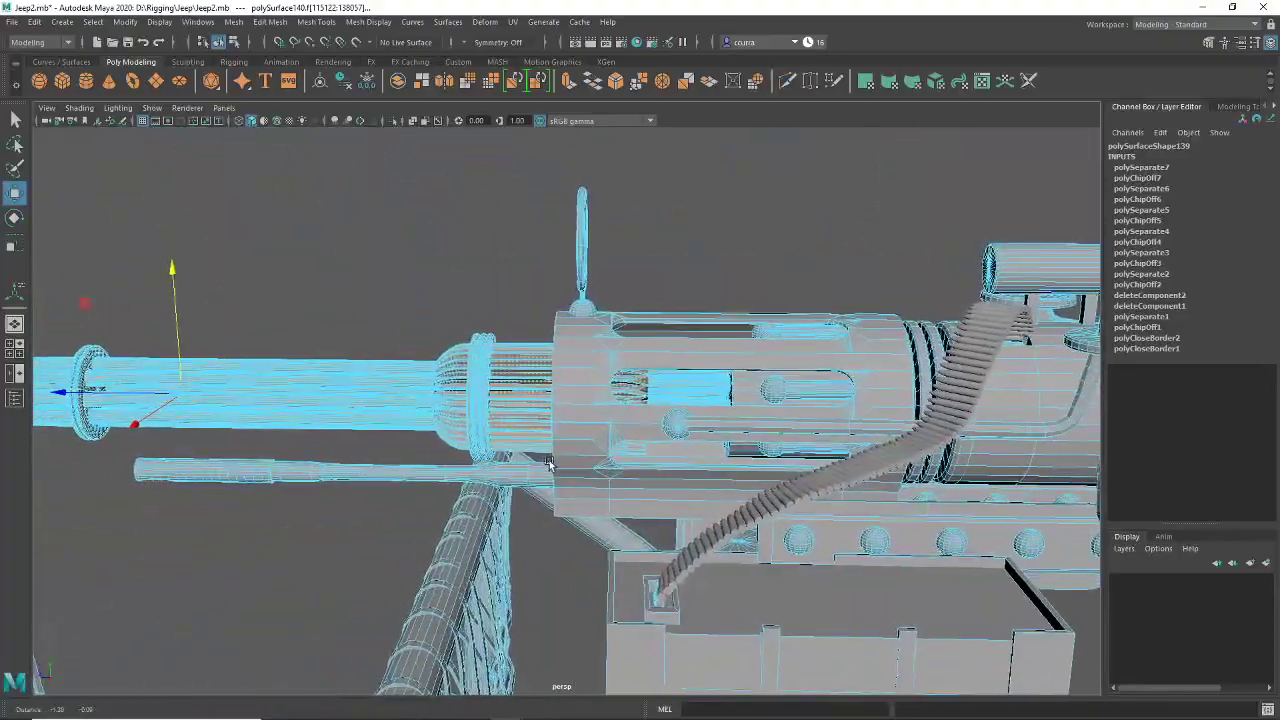
Step: Examine the selected faces inside the gun housing through its slots, around the inner drum and barrel ends
scroll(538, 465, "up", 10)
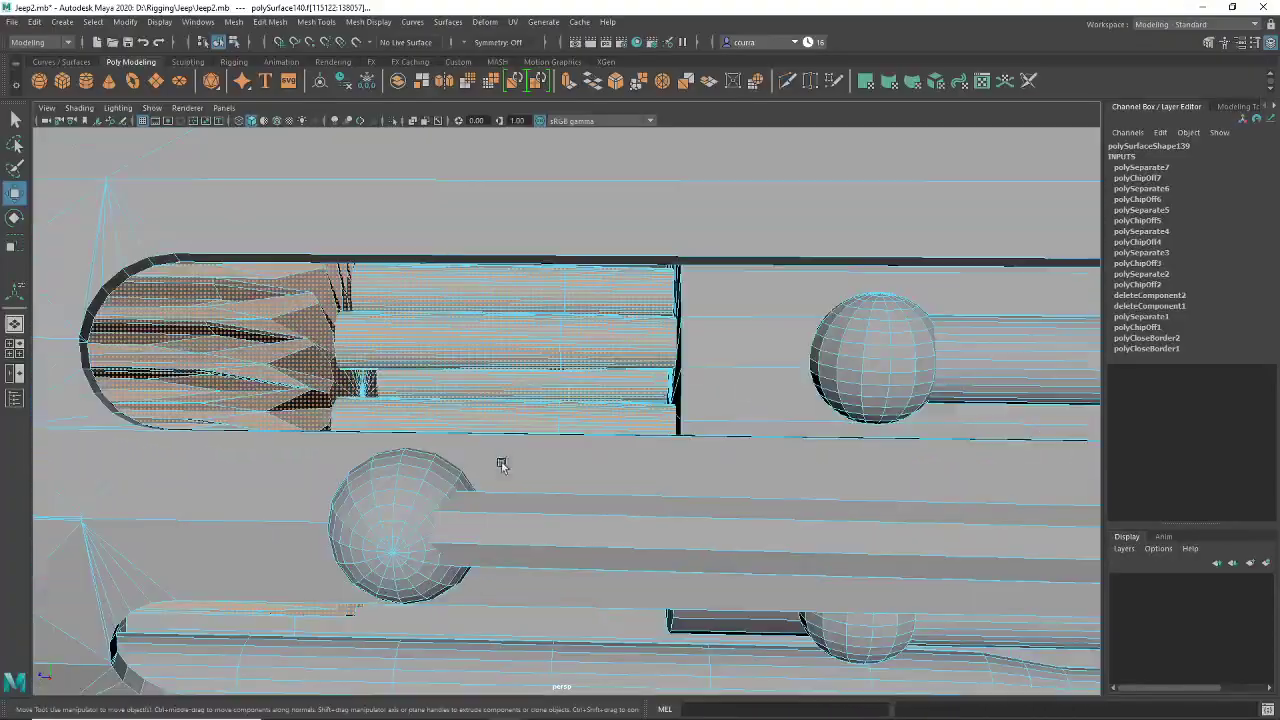
left_click_drag(501, 465, 689, 320, "alt")
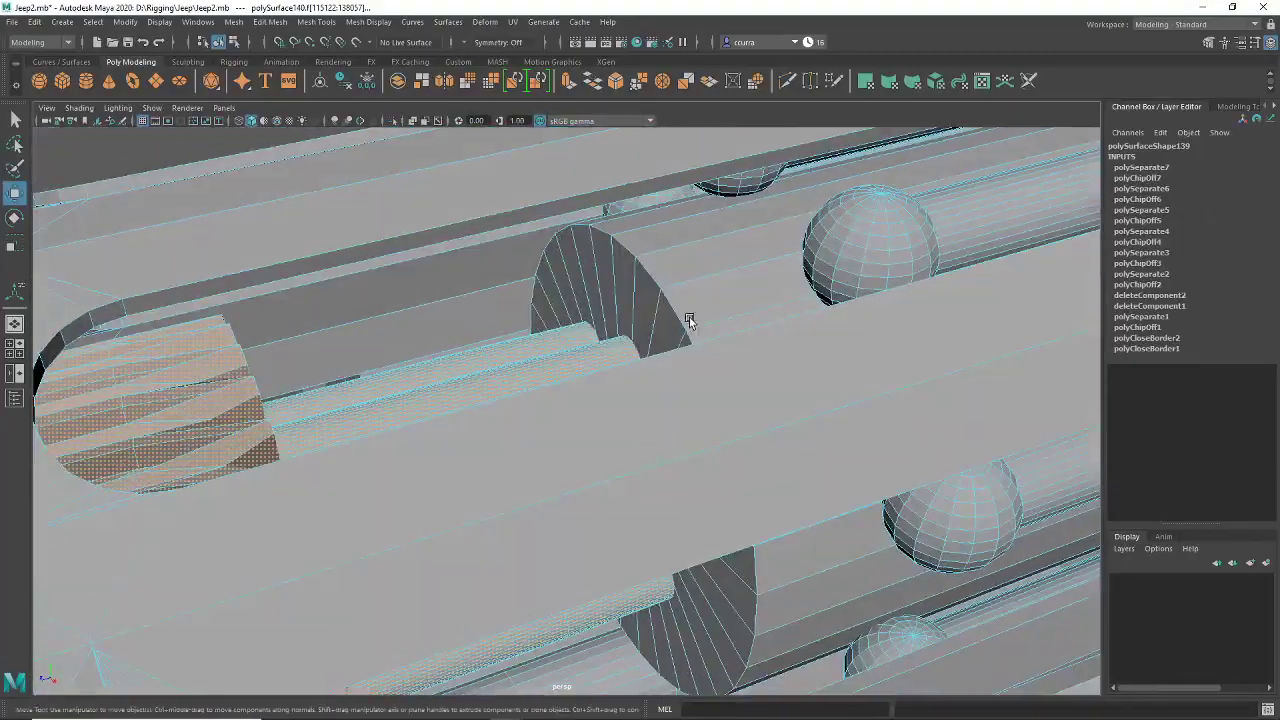
scroll(823, 386, "down", 5)
left_click_drag(823, 386, 703, 383, "alt")
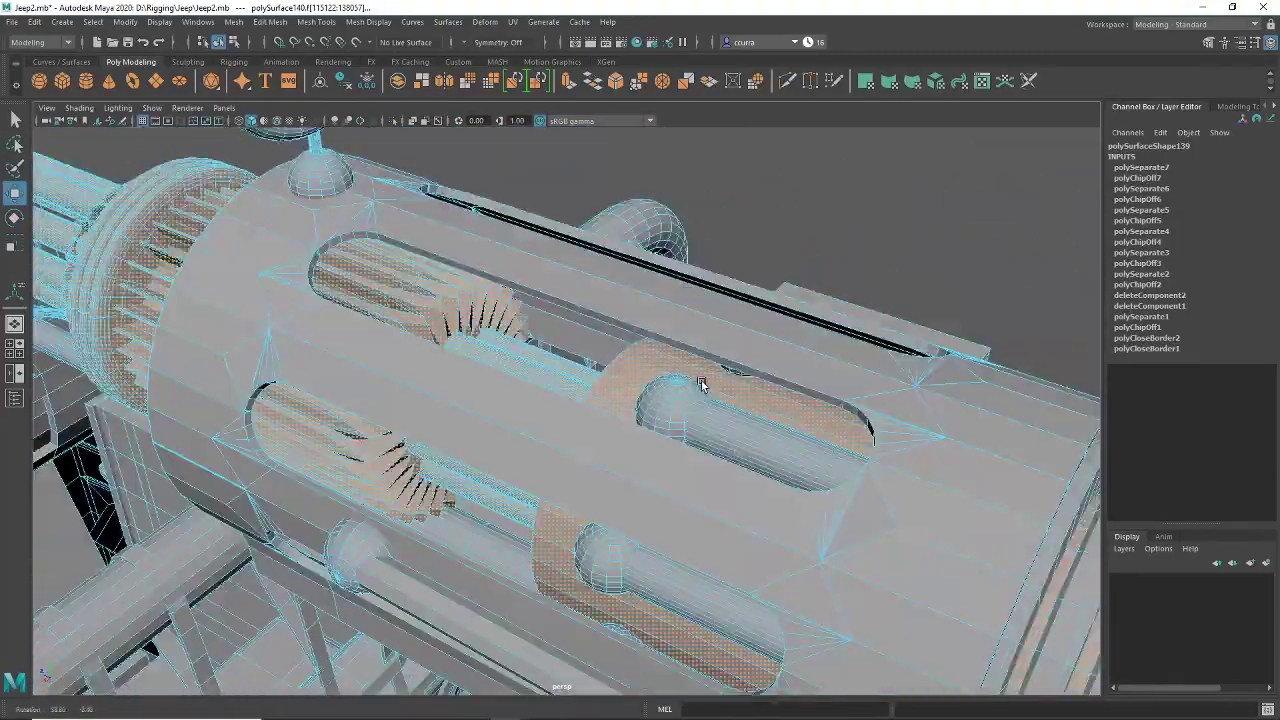
scroll(703, 383, "down", 4)
middle_click_drag(783, 394, 829, 429, "alt")
scroll(749, 391, "up", 8)
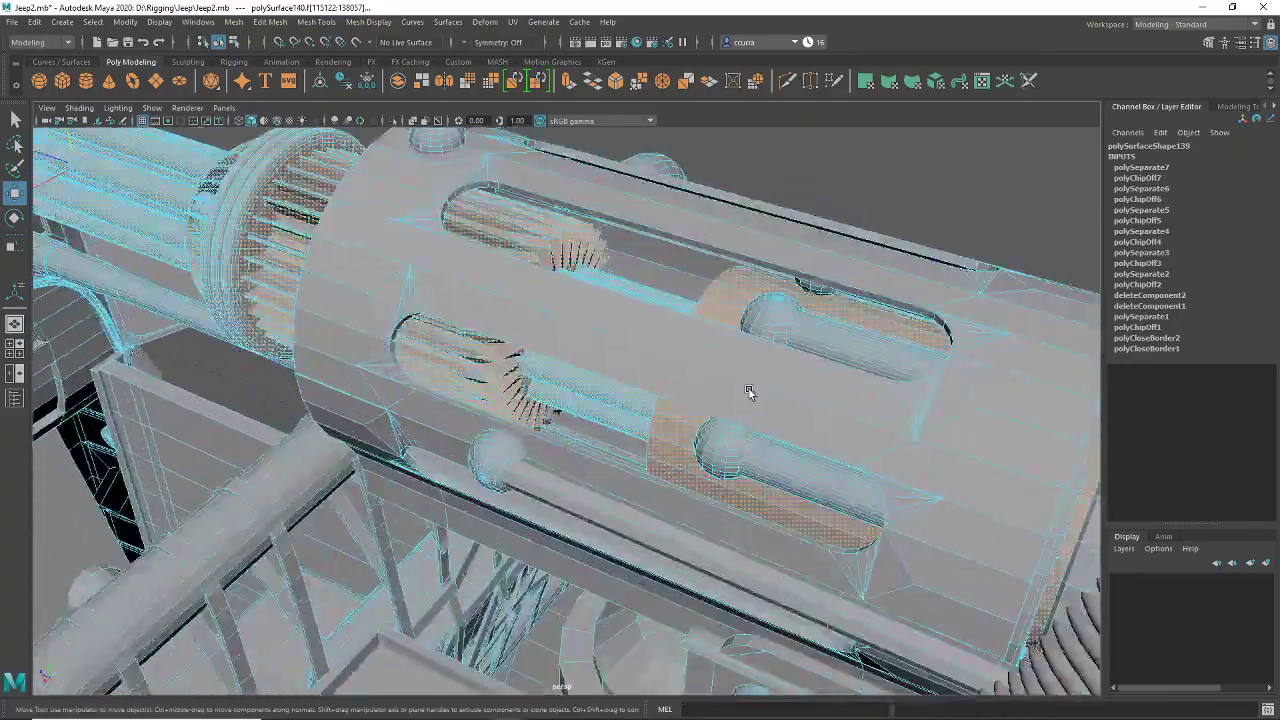
left_click_drag(749, 391, 737, 438, "alt")
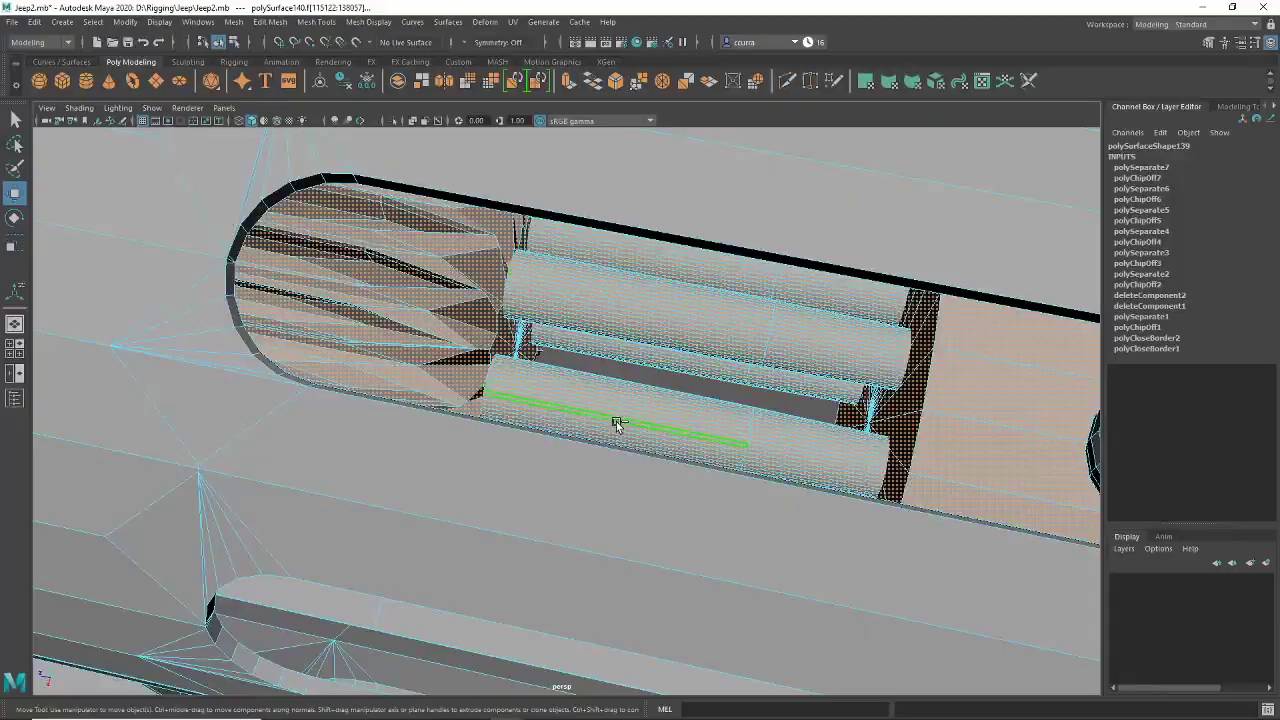
left_click_drag(616, 420, 554, 494, "alt")
Step: Check the selected barrel faces in wireframe with a trial upward move, undo the move and restore shaded display
key("4")
scroll(635, 521, "down", 8)
middle_click_drag(554, 494, 684, 482, "alt")
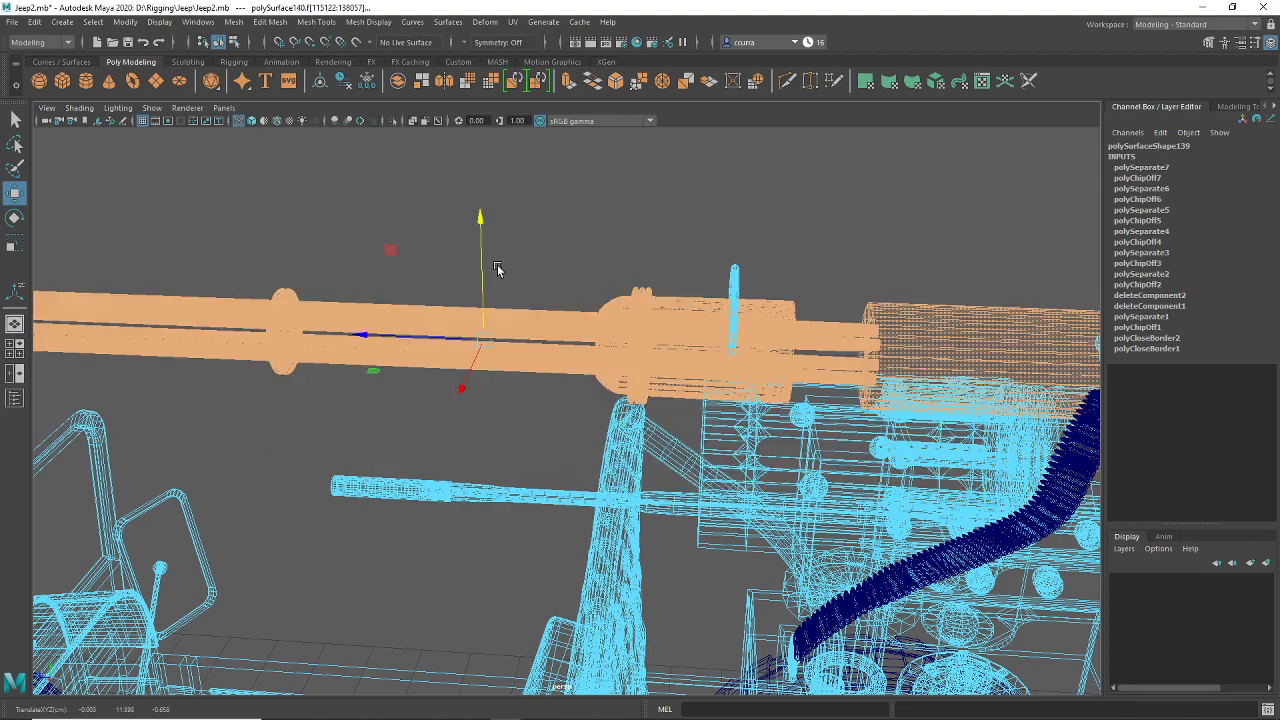
left_click_drag(745, 432, 724, 452, "alt")
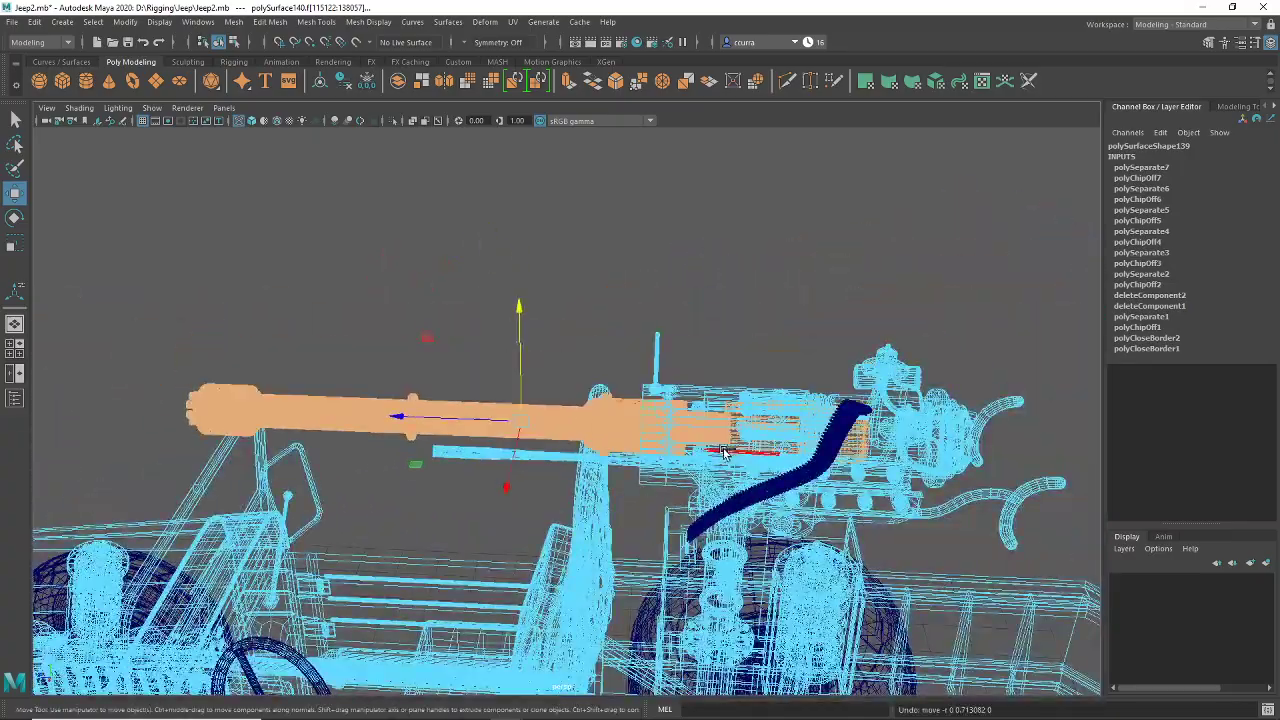
mouse_move(642, 424)
left_mouse_down("alt")
mouse_move(683, 443)
mouse_move(688, 412)
left_mouse_up("alt")
scroll(683, 443, "up", 4)
key("5")
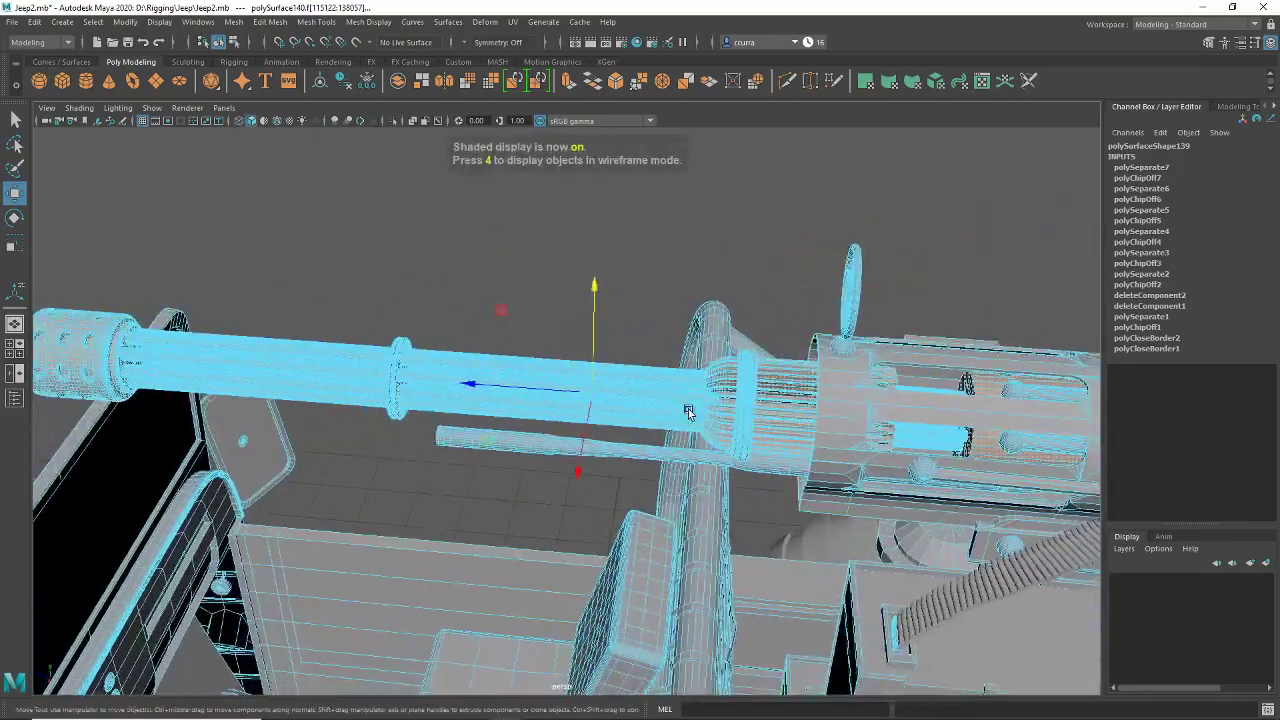
Step: Extract the selected barrel faces from the jeep body and combine the resulting barrel pieces into one mesh
left_click(421, 81)
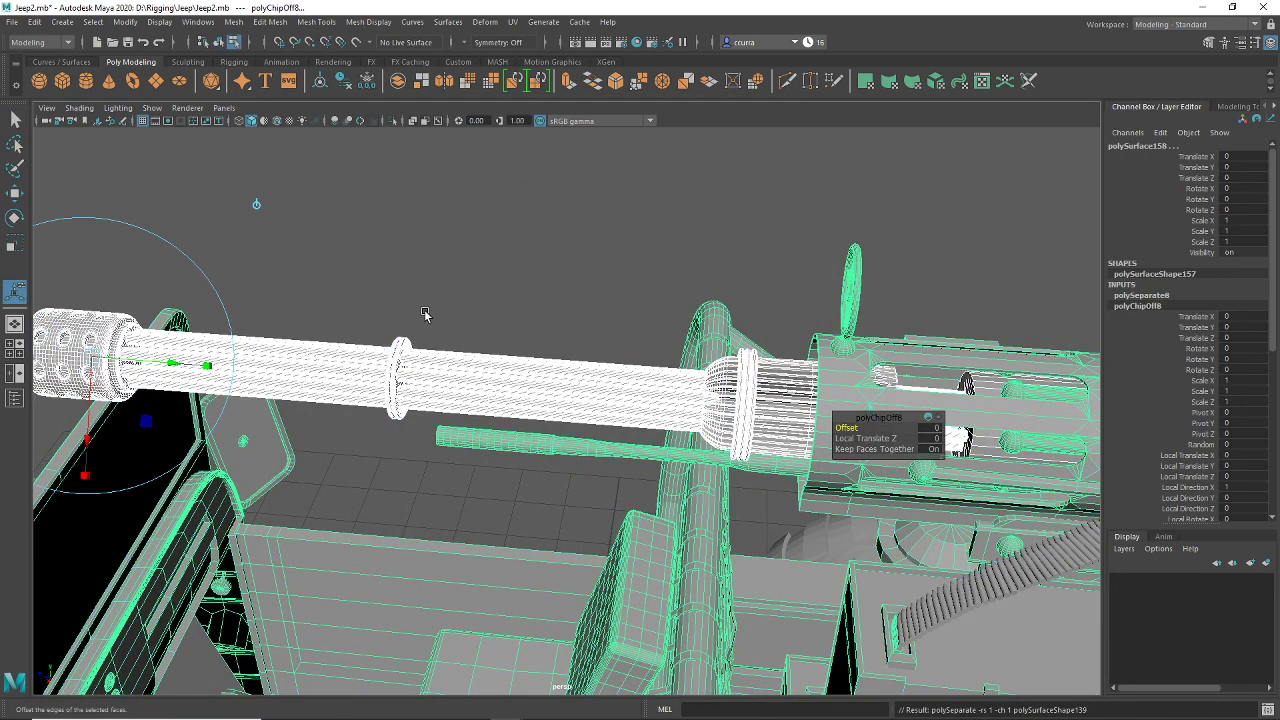
right_click_drag(418, 345, 468, 323)
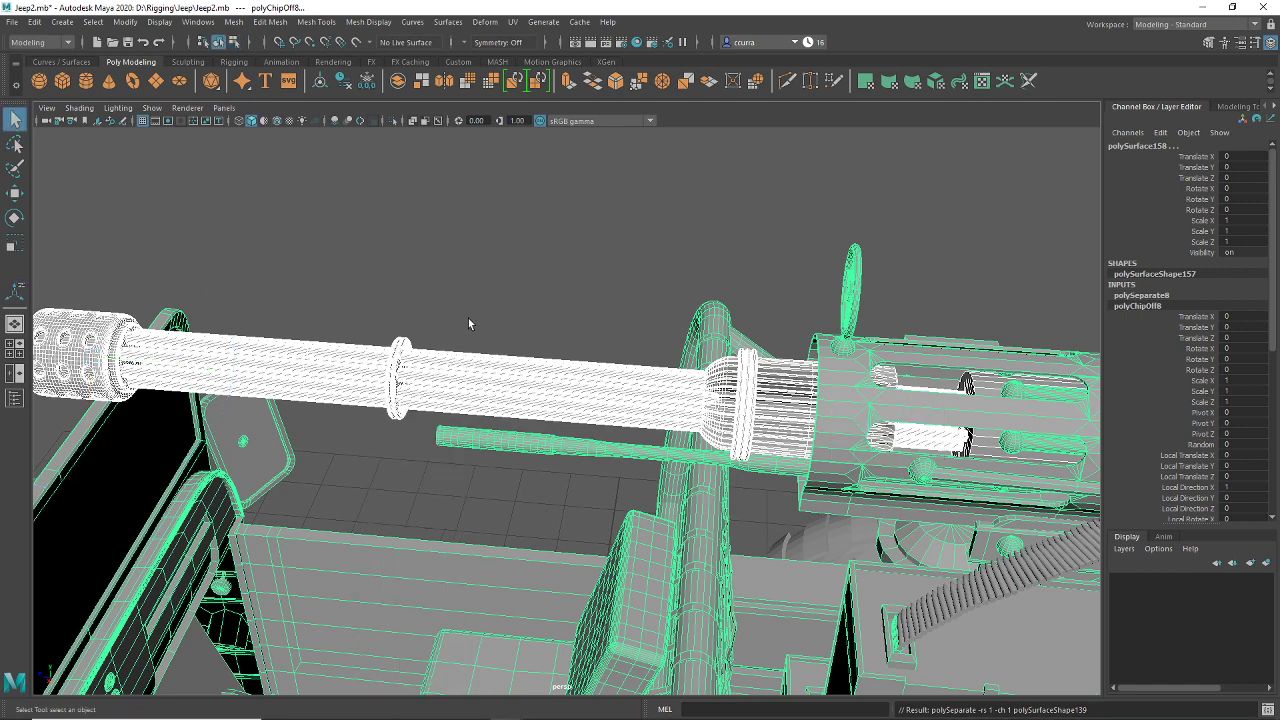
left_click(428, 583, "ctrl")
scroll(428, 583, "down", 6)
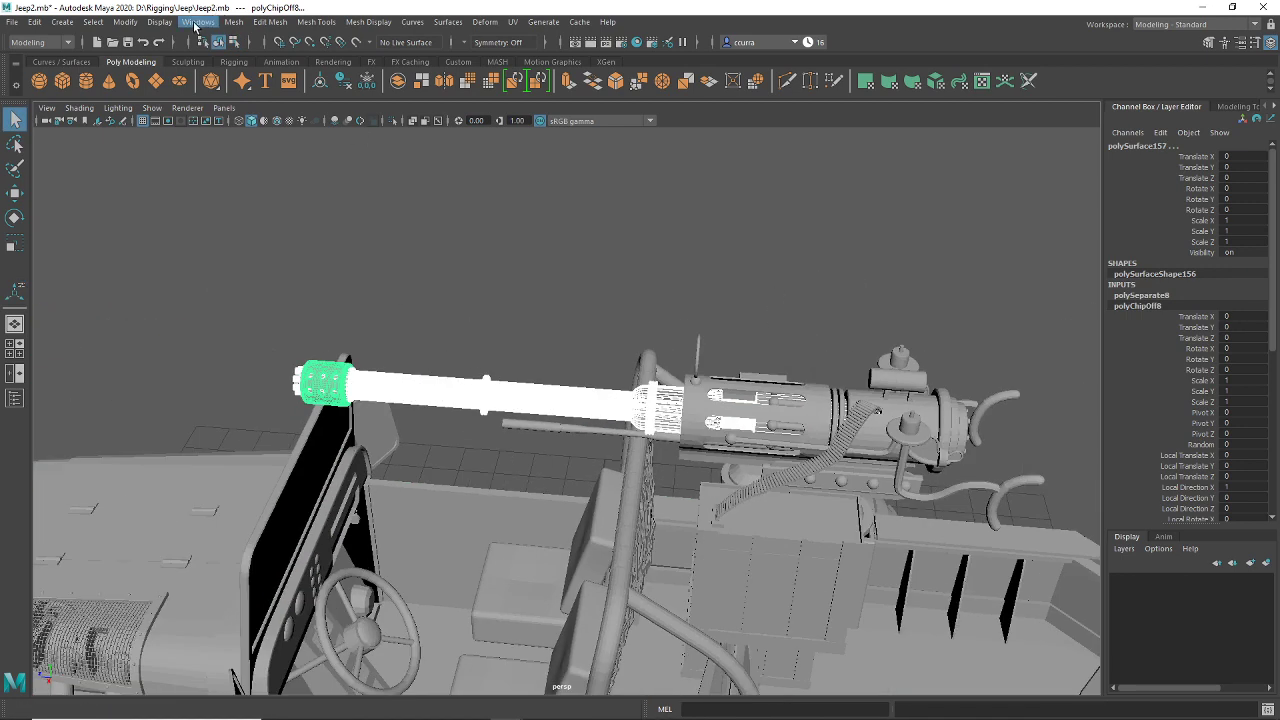
left_click(195, 26)
mouse_move(237, 26)
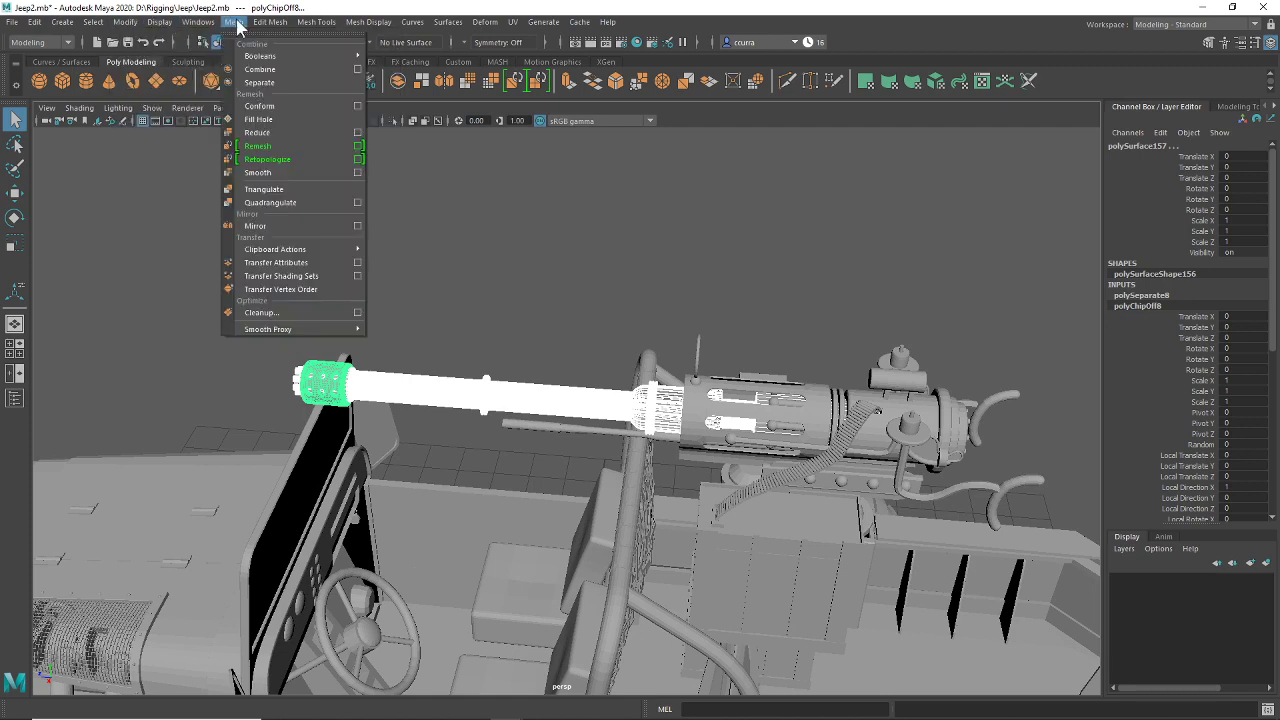
left_click(267, 76)
Step: Try rotating the combined barrel mesh about the Z axis and undo the rotation
left_click_drag(530, 480, 615, 441, "alt")
key("e")
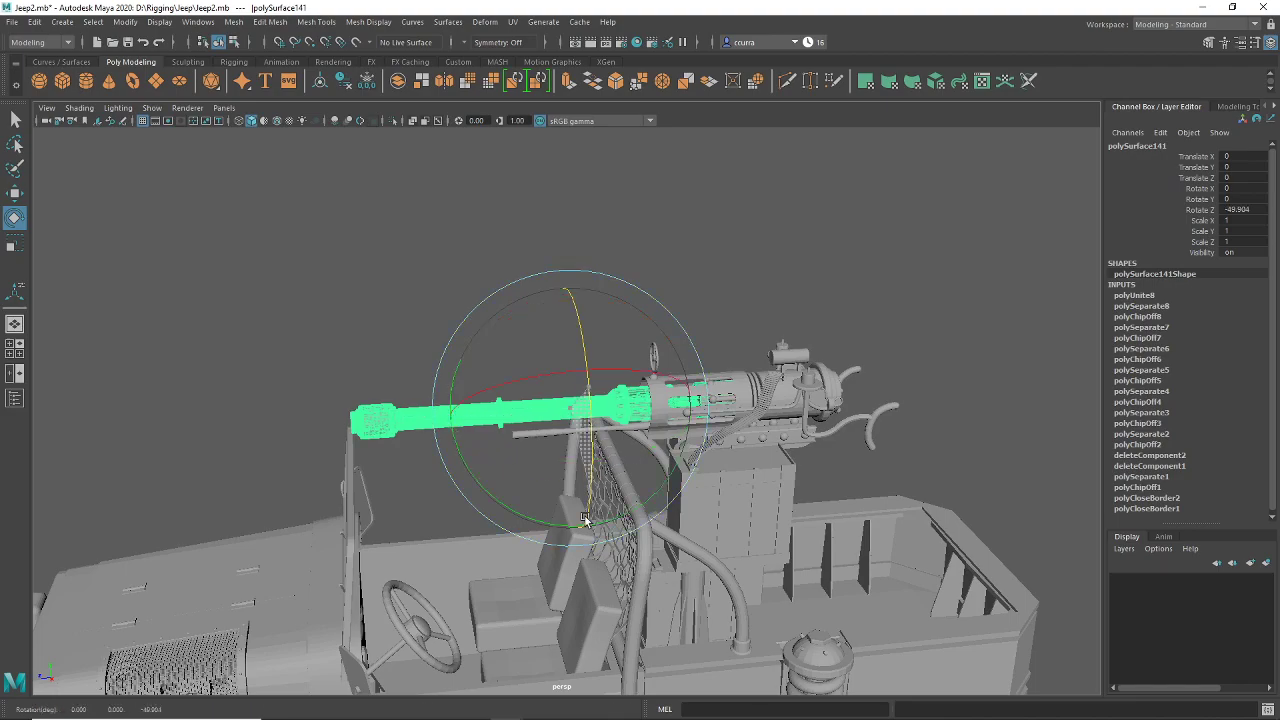
key("ctrl+z")
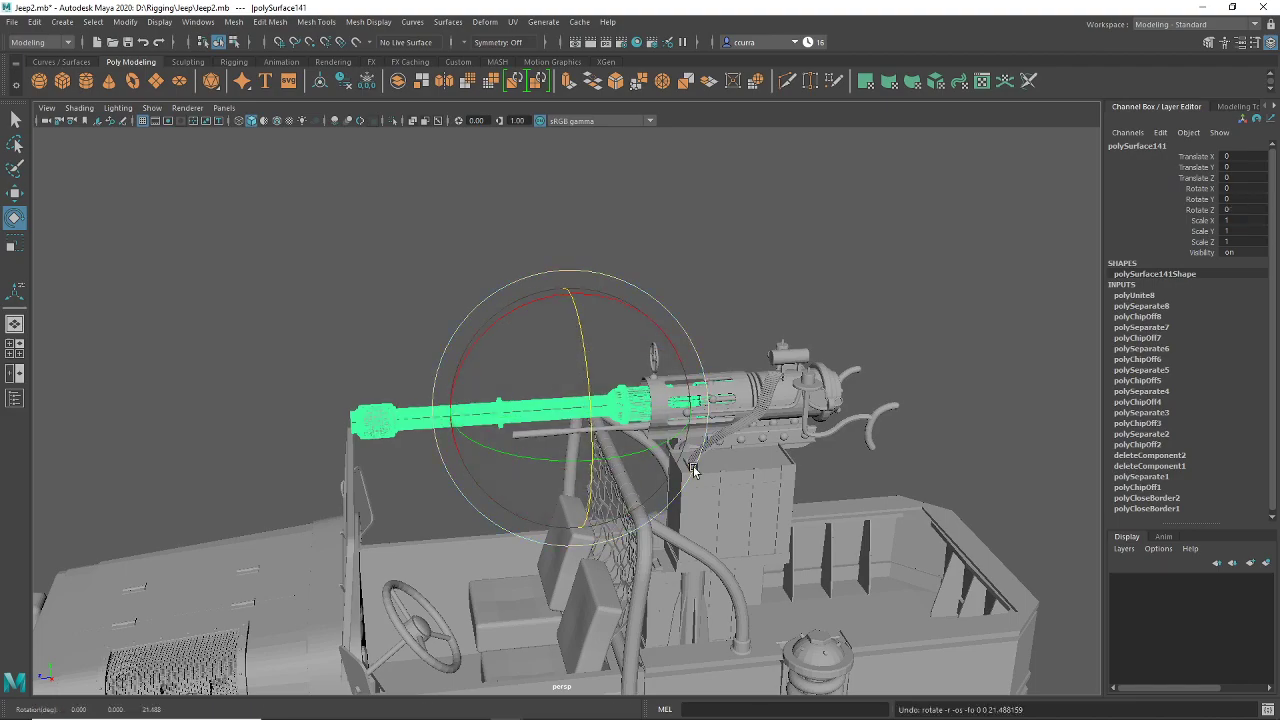
Step: Select the jeep body mesh and examine the gun's mounting post, flange, brackets and ammo boxes
left_click_drag(695, 470, 920, 500, "alt")
middle_click_drag(900, 490, 740, 460, "alt")
scroll(578, 383, "up", 5)
left_click(578, 381)
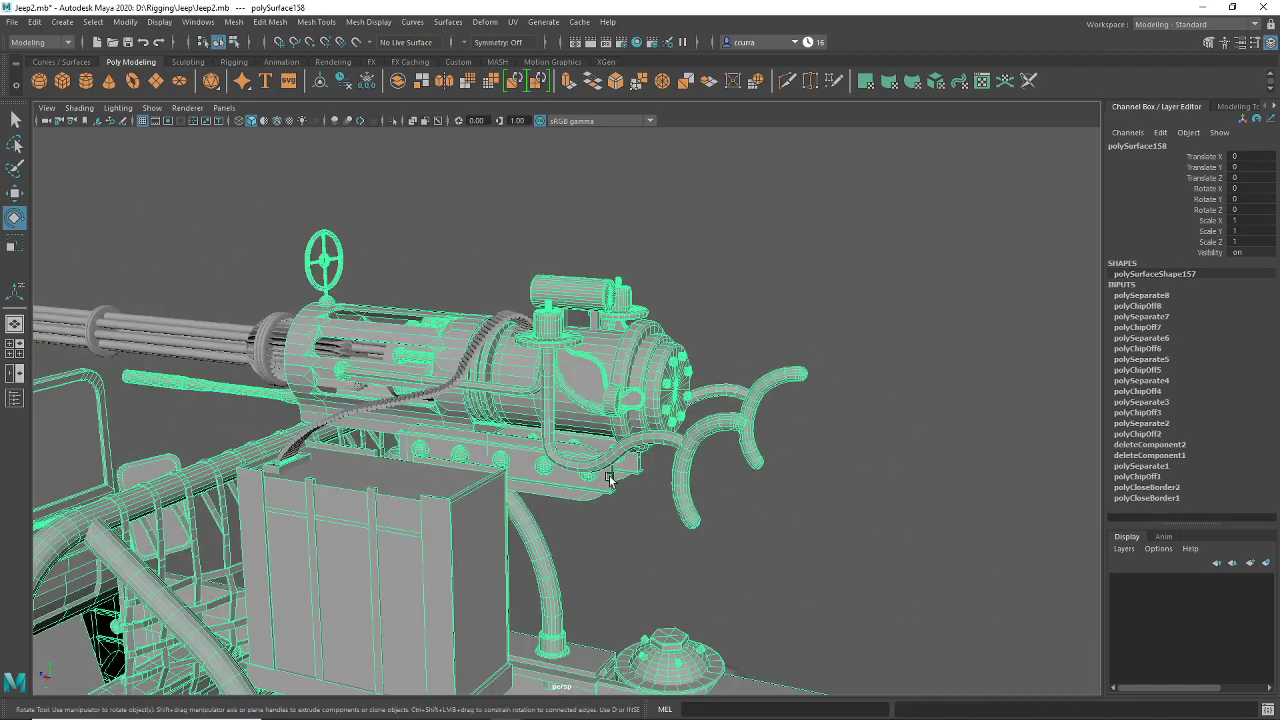
left_click_drag(578, 381, 514, 404, "alt")
scroll(514, 404, "up", 15)
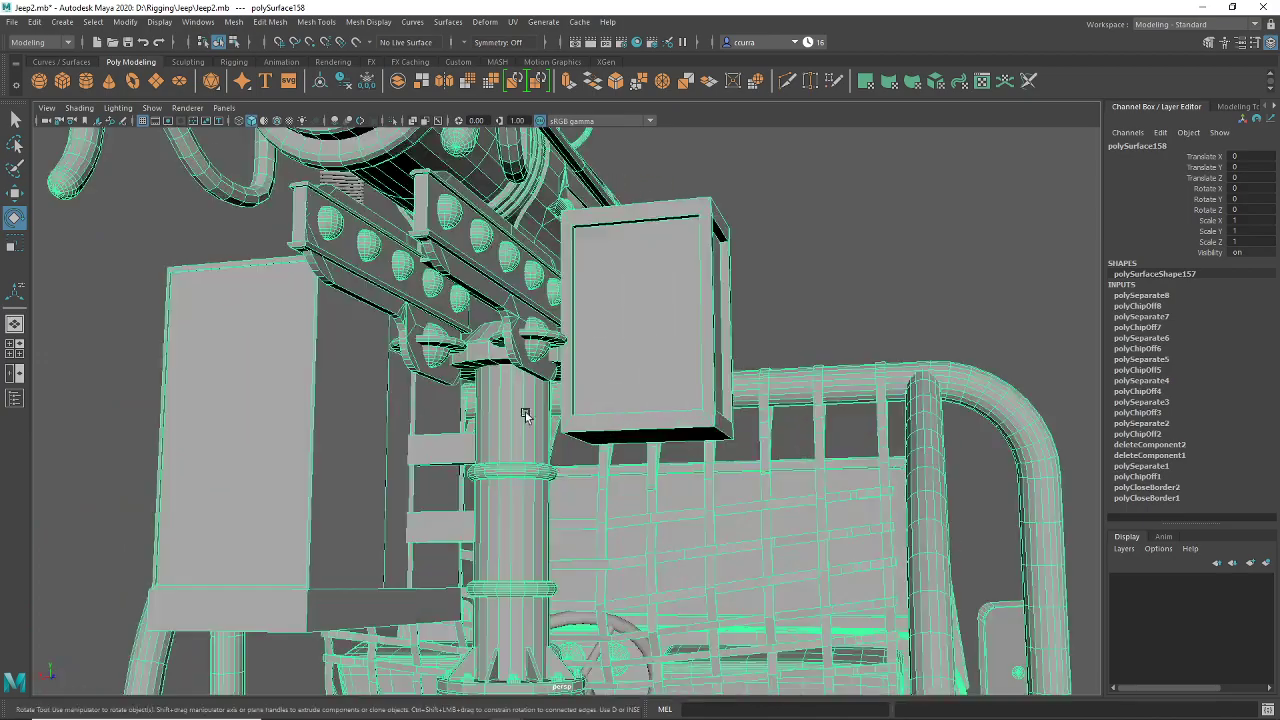
scroll(593, 447, "down", 10)
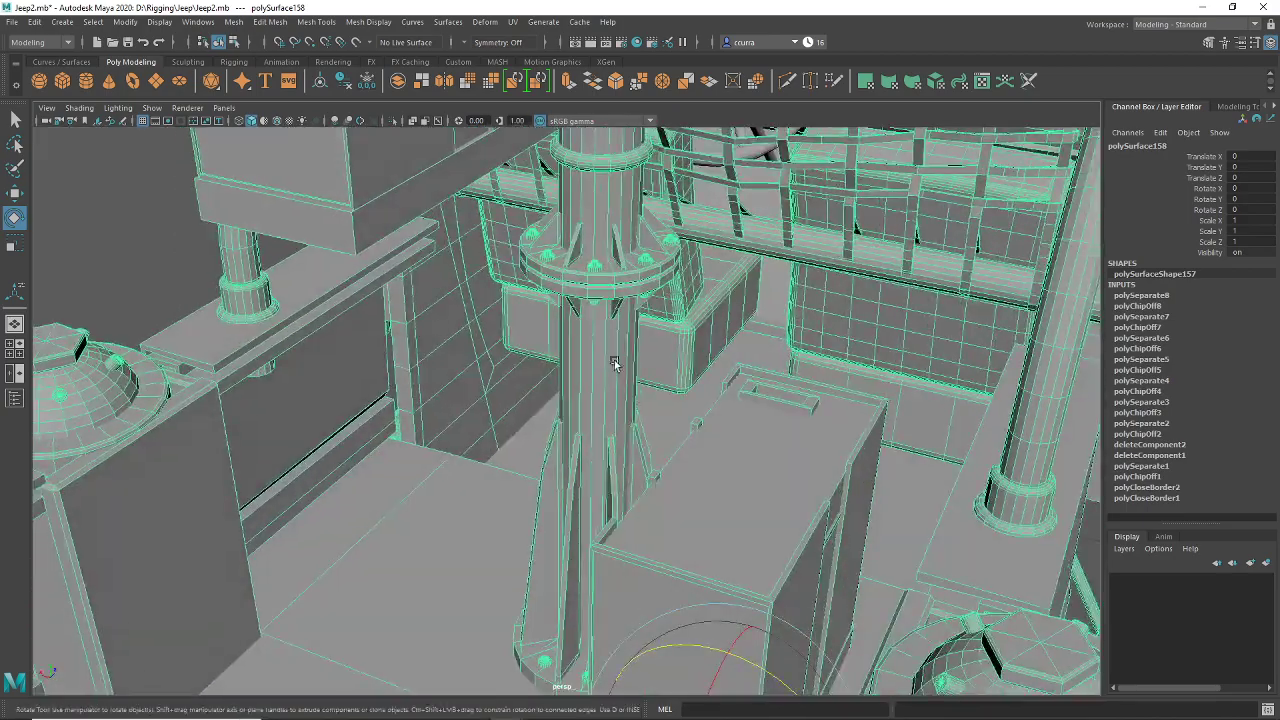
left_click_drag(614, 363, 603, 485, "alt")
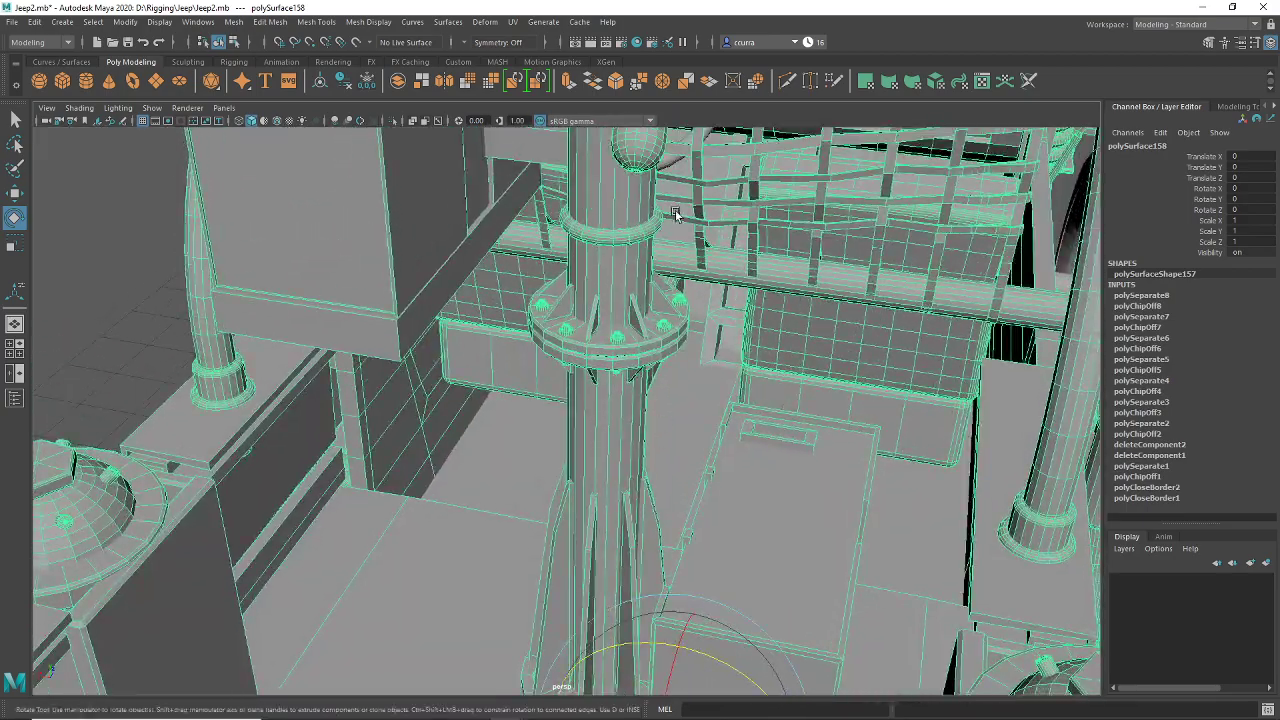
left_click_drag(675, 215, 626, 563, "alt")
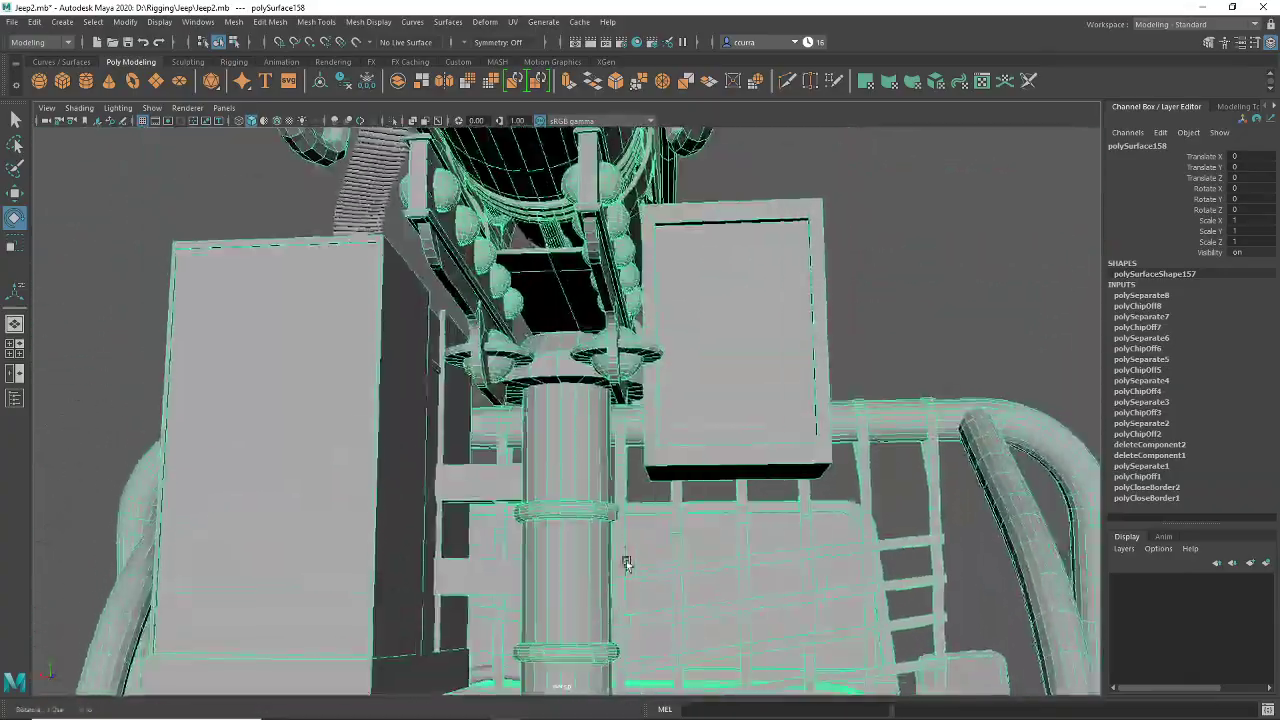
scroll(614, 450, "up", 5)
left_click_drag(611, 437, 705, 410, "alt")
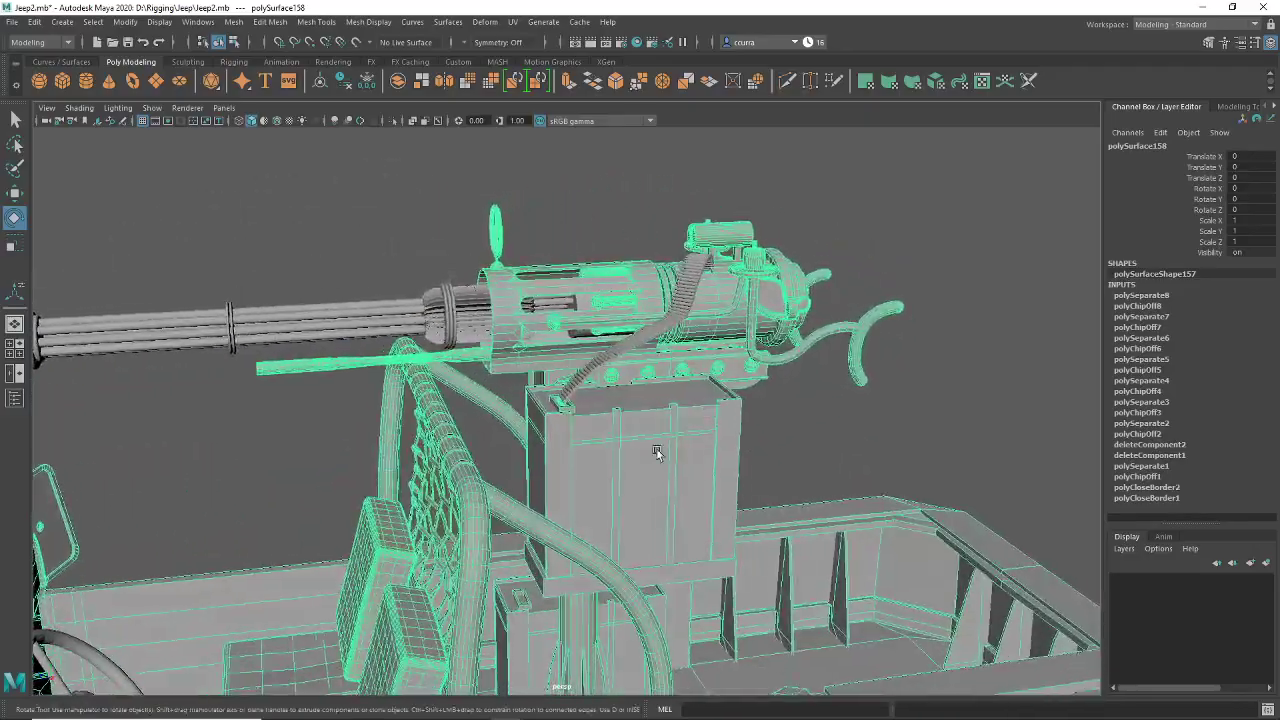
Step: Switch the jeep body to face selection and select the faces of the gun housing and ammo boxes from the side
left_click_drag(662, 459, 629, 463, "alt")
scroll(645, 459, "down", 4)
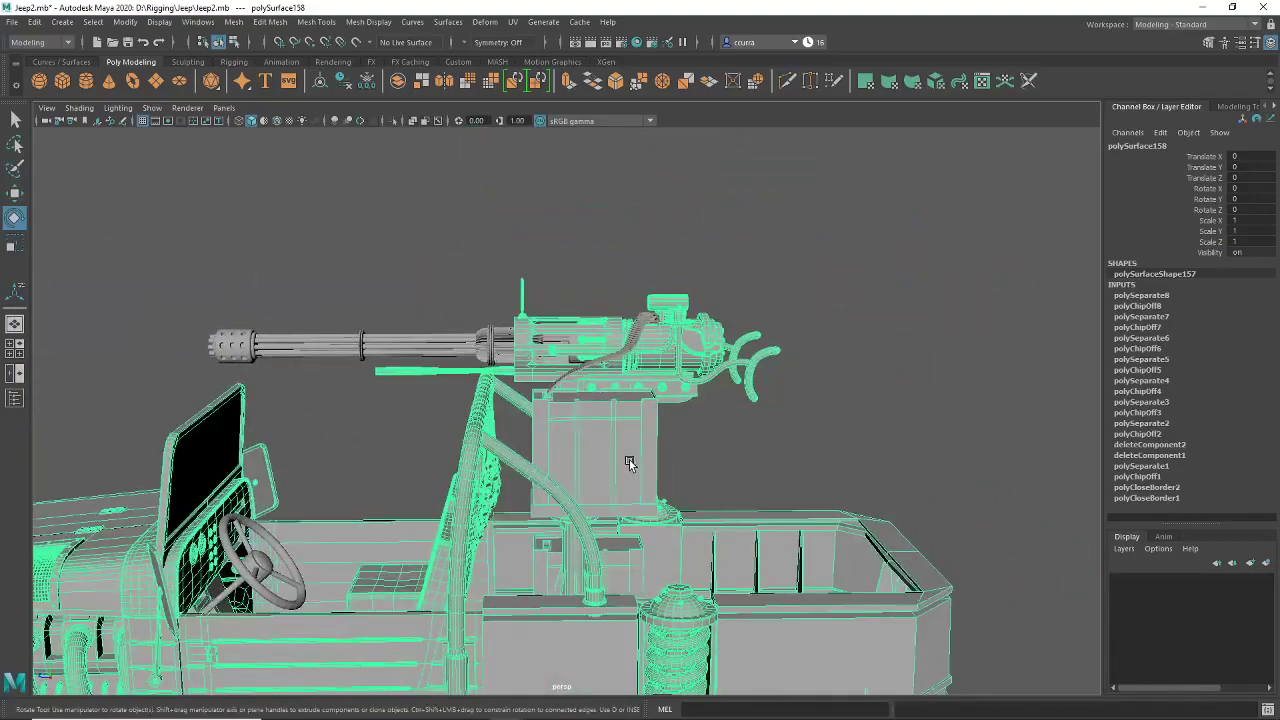
scroll(625, 463, "down", 3)
middle_click_drag(625, 463, 671, 418, "alt")
scroll(663, 425, "down", 5)
left_click_drag(671, 418, 673, 425, "alt")
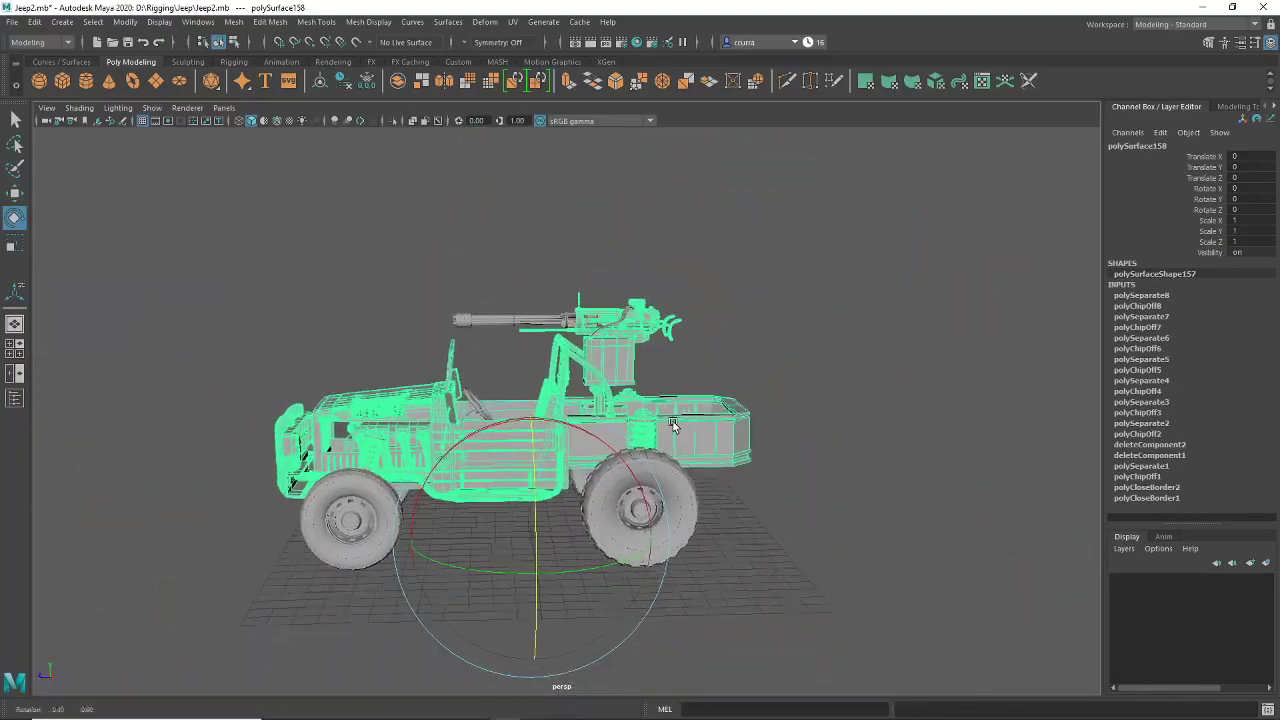
scroll(686, 418, "up", 6)
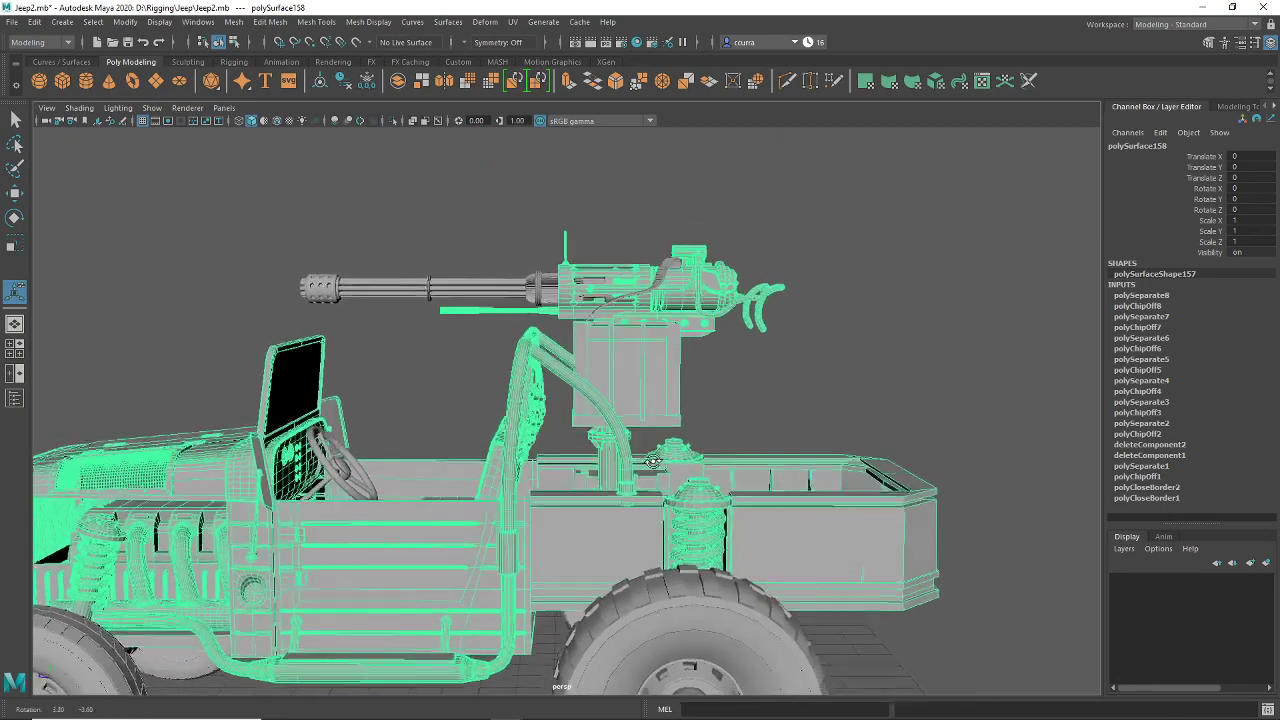
right_click(655, 336)
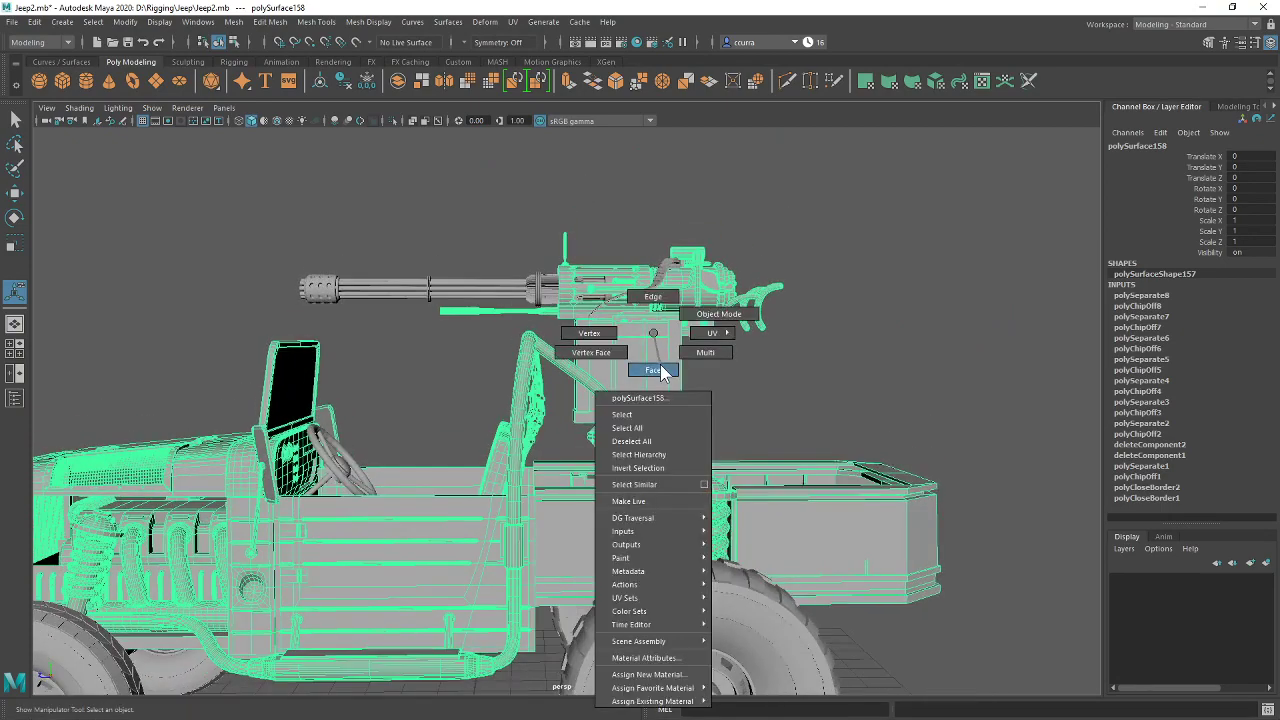
left_click(653, 370)
left_click_drag(923, 199, 407, 440)
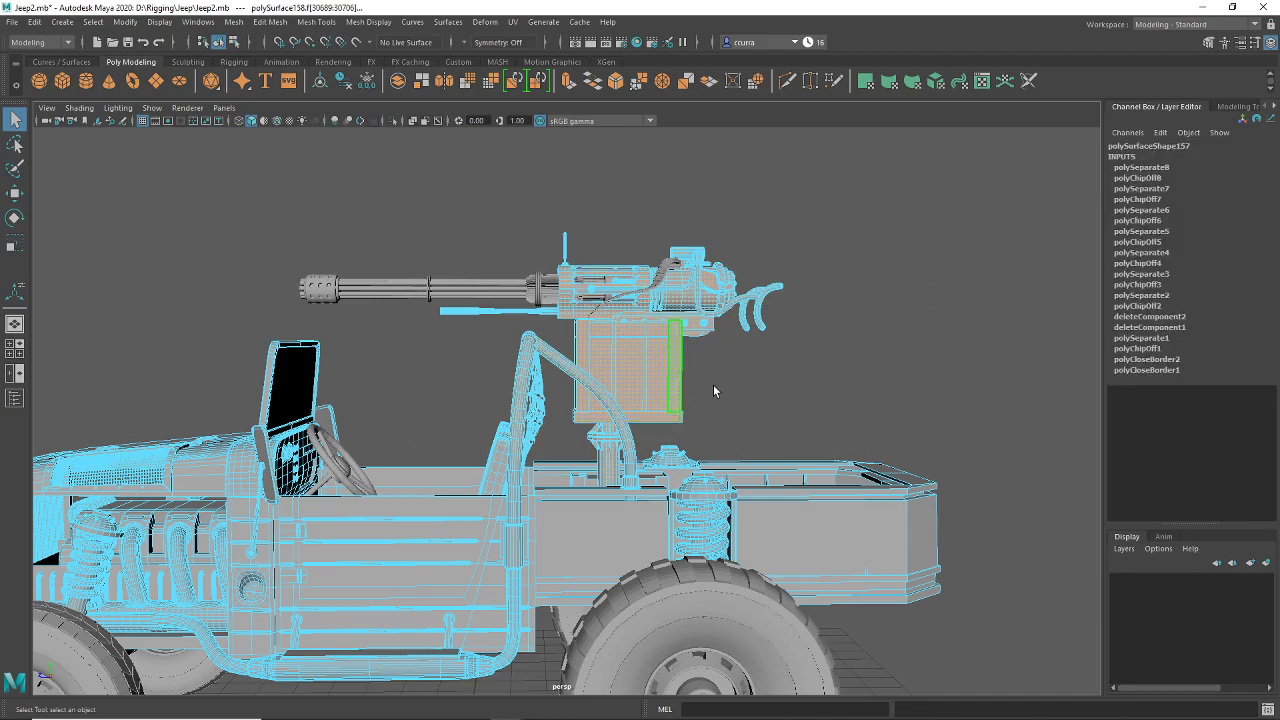
Step: Inspect the selected gun and ammo box faces from behind and from the opposite side of the jeep
left_click_drag(713, 384, 619, 497, "alt")
right_click_drag(619, 497, 614, 472, "alt")
left_click_drag(614, 472, 623, 486, "alt")
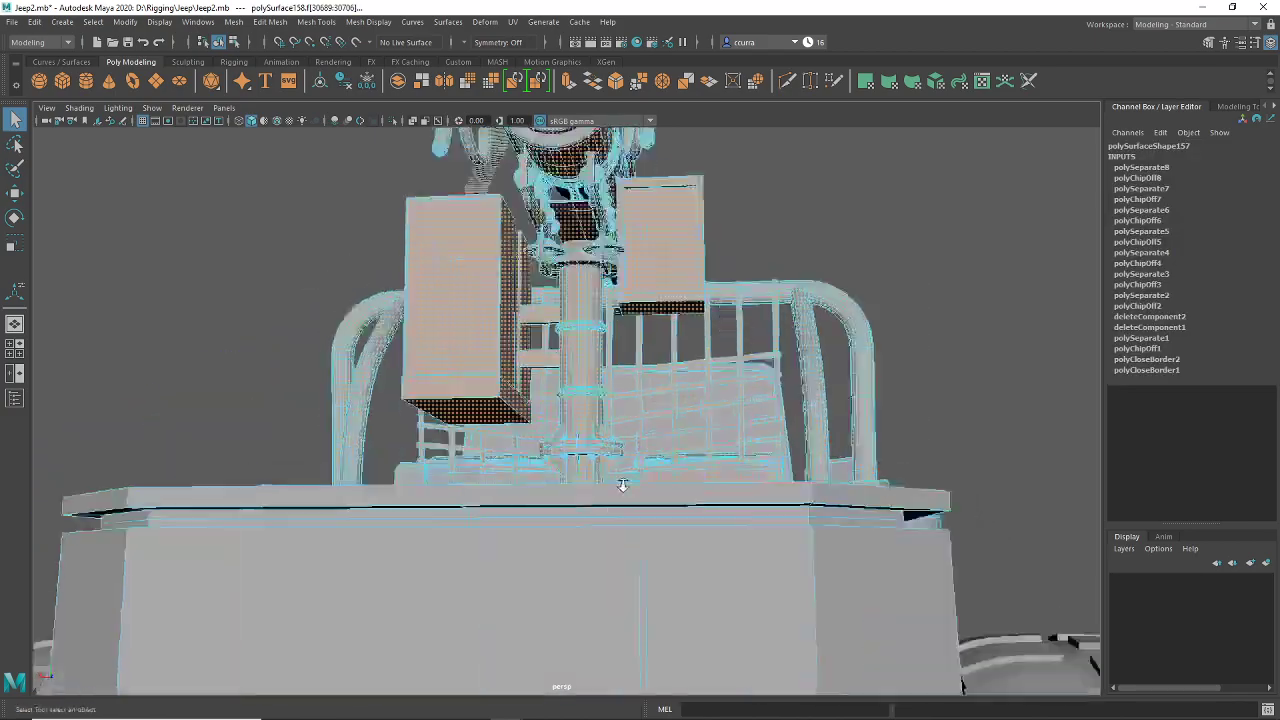
right_click_drag(623, 486, 634, 492, "alt")
middle_click_drag(711, 514, 652, 400, "alt")
left_click_drag(652, 400, 646, 363, "alt")
scroll(668, 405, "down", 3)
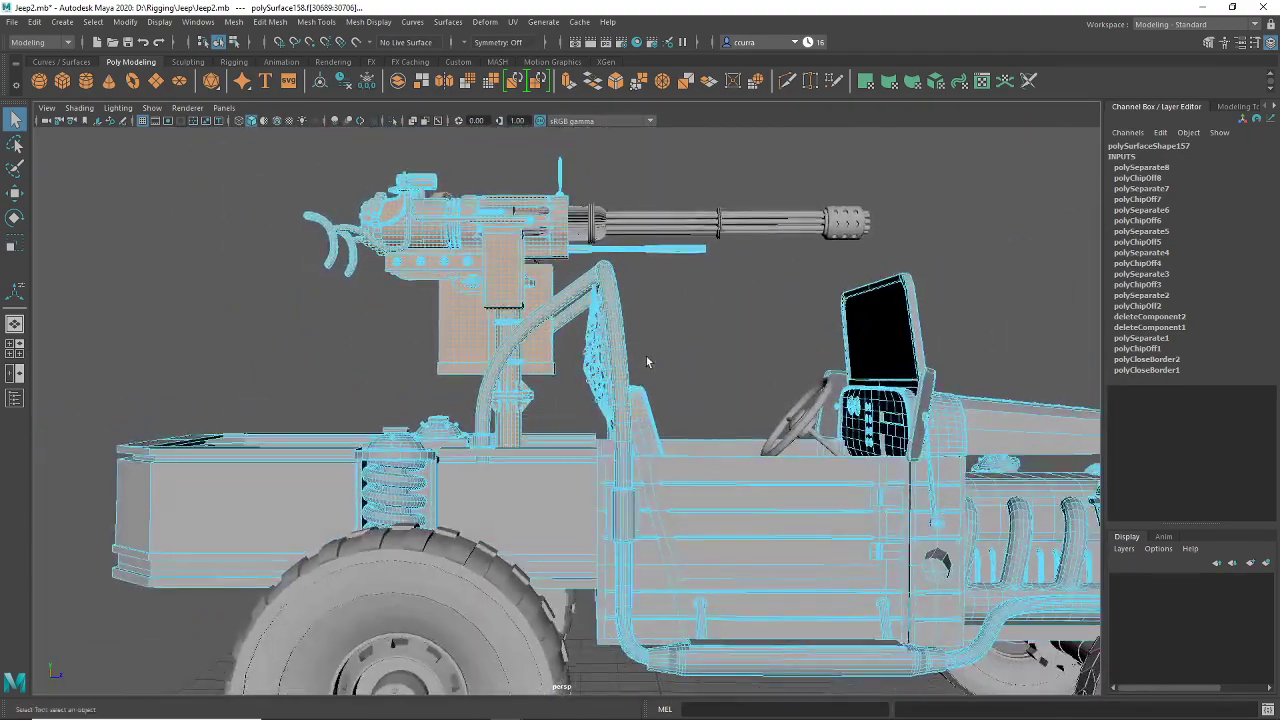
Step: Clear the current selection and select the faces of the gun housing, grips, ammo boxes and upper post in the side view
left_click(674, 346)
key("space")
key("space")
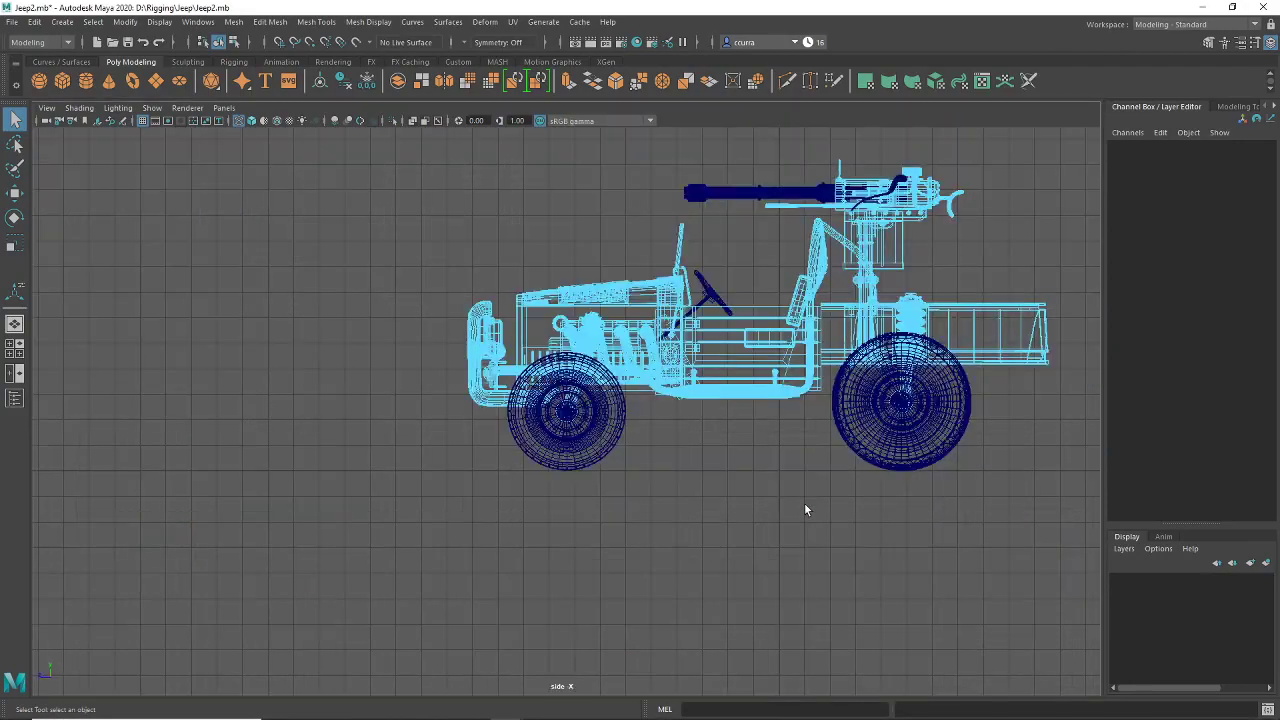
scroll(832, 420, "up", 5)
middle_click_drag(1080, 322, 682, 583, "alt")
scroll(775, 548, "up", 5)
middle_click_drag(775, 548, 617, 560, "alt")
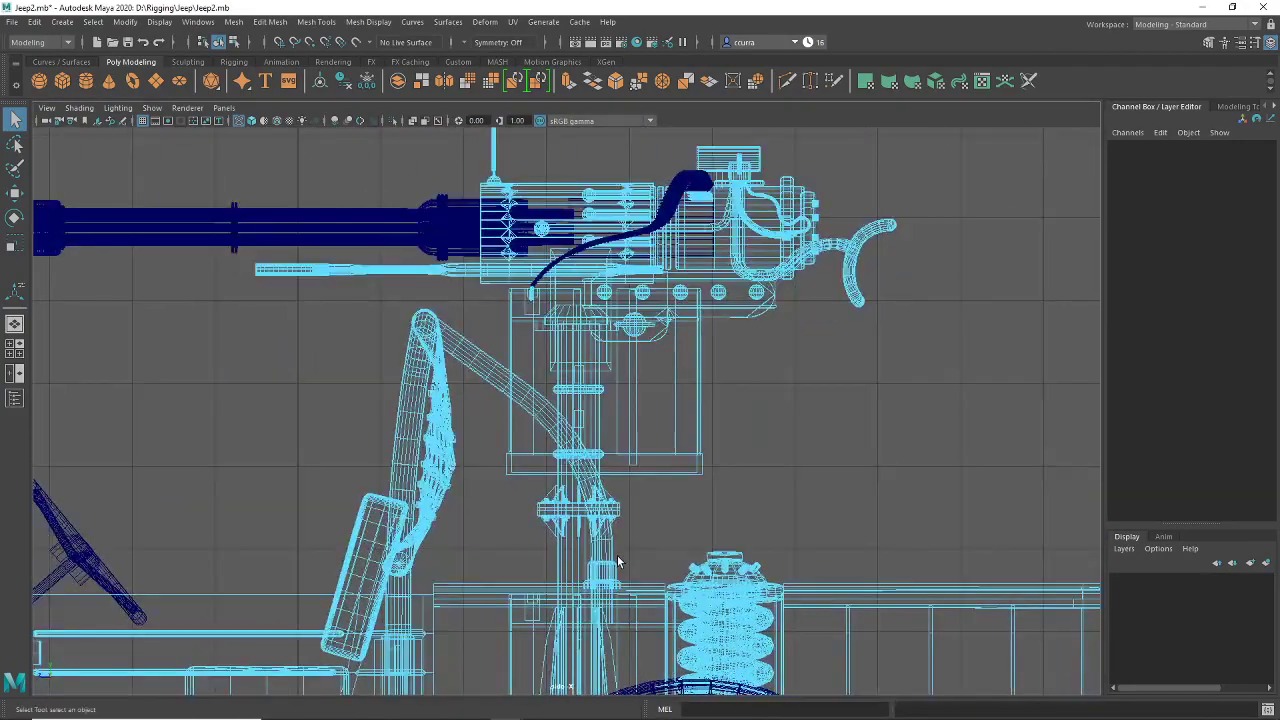
scroll(711, 347, "down", 5)
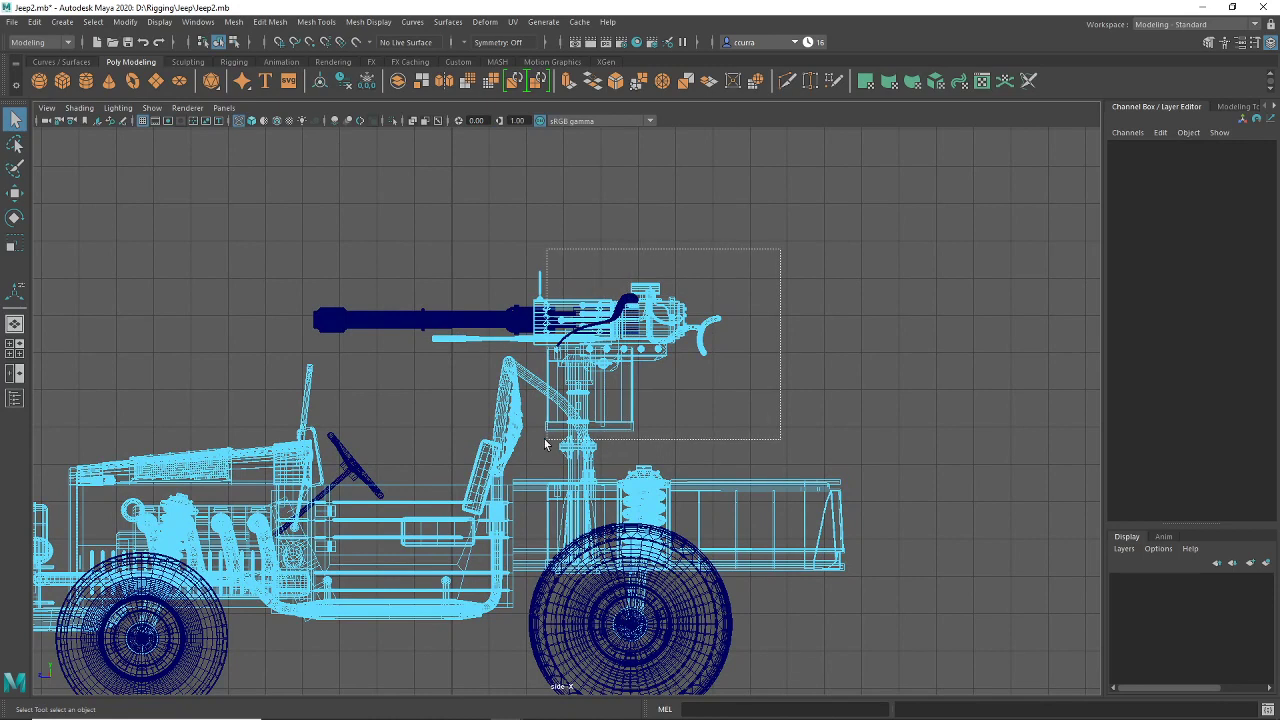
left_click_drag(781, 249, 532, 447)
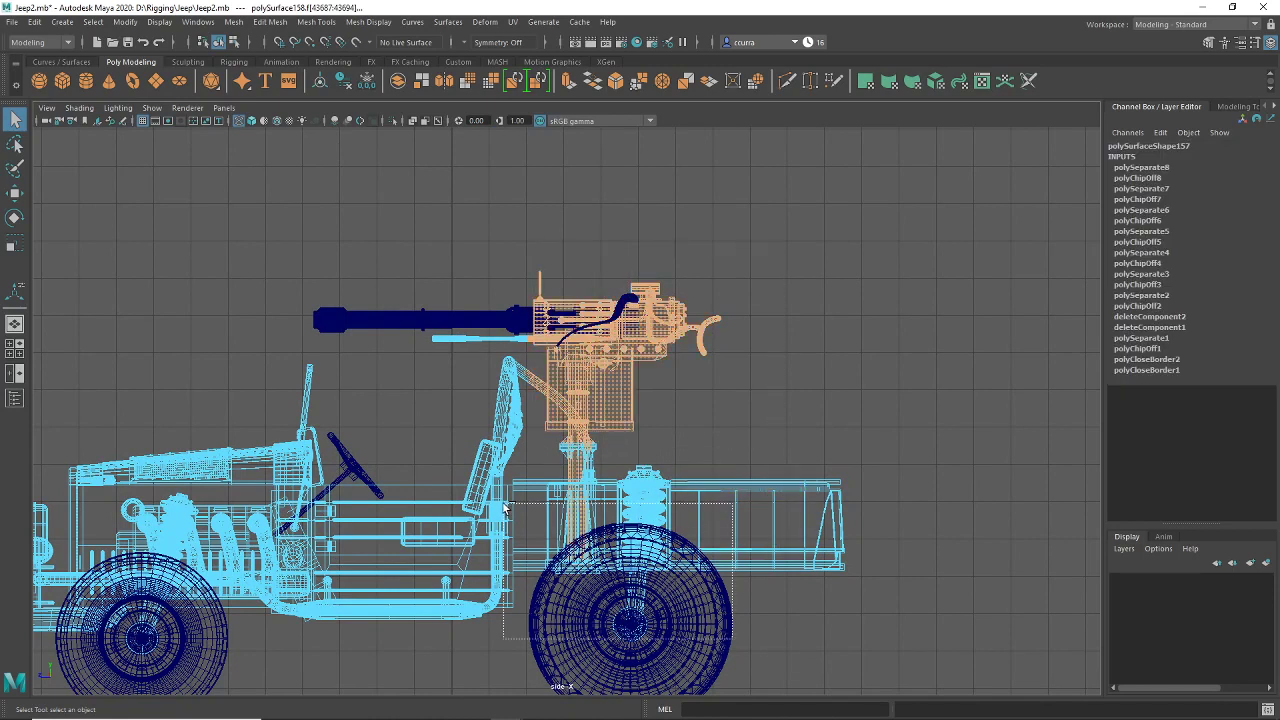
Step: Remove the post's flange and rings and the roll bar tubes from the gun face selection
scroll(503, 503, "up", 6)
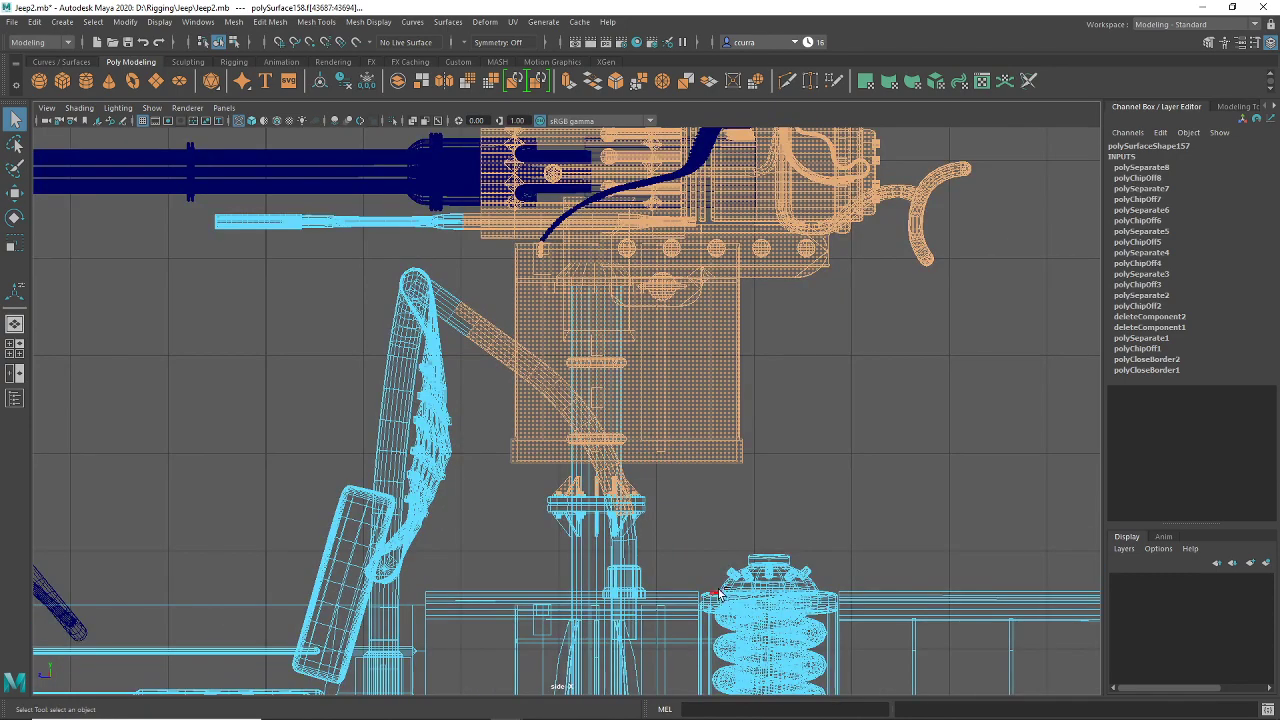
left_click_drag(712, 588, 506, 502)
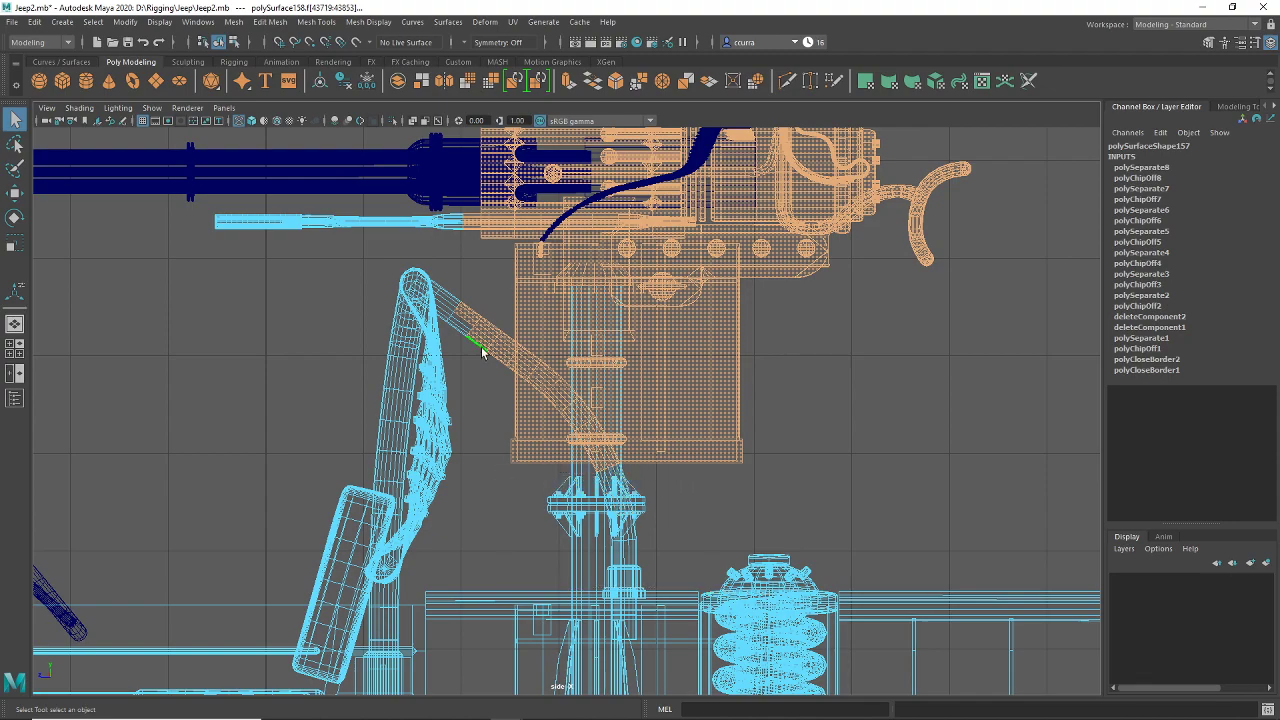
key("space")
key("space")
mouse_move(482, 412)
left_mouse_down("alt")
mouse_move(820, 383)
mouse_move(705, 402)
mouse_move(811, 398)
mouse_move(805, 437)
left_mouse_up("alt")
key("super")
type("44")
scroll(800, 404, "up", 4)
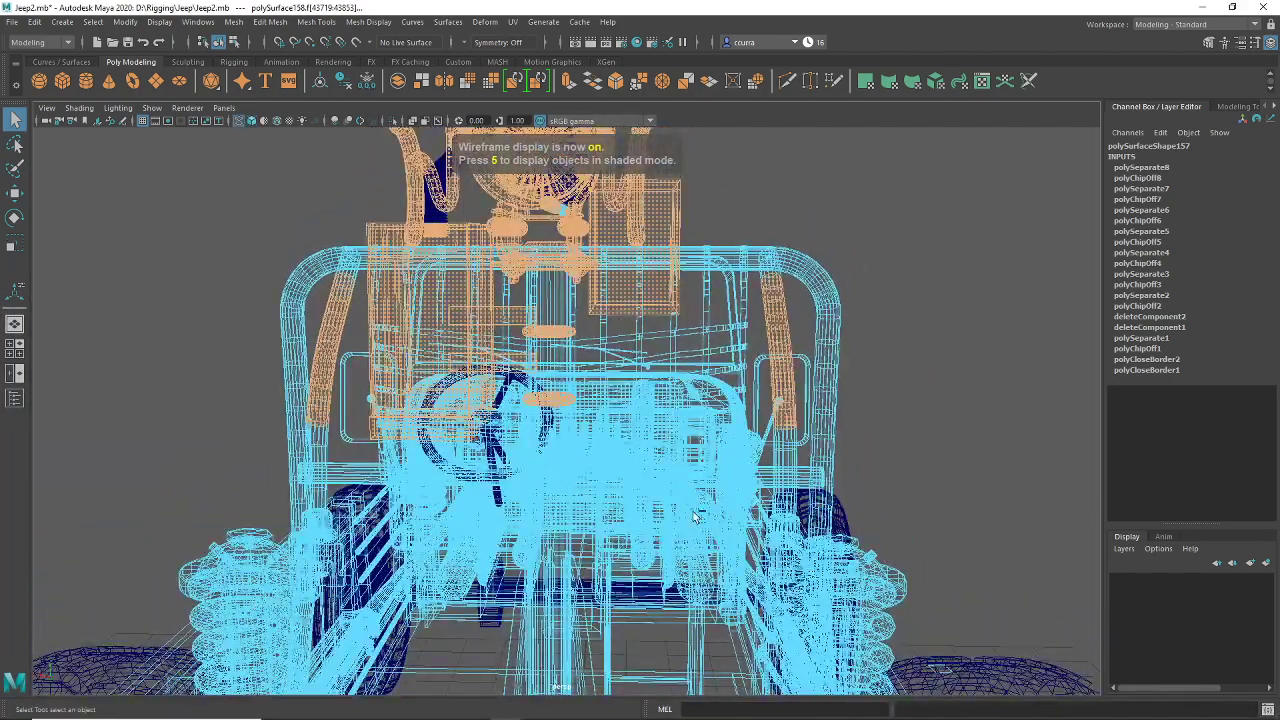
left_click_drag(576, 472, 604, 465, "alt")
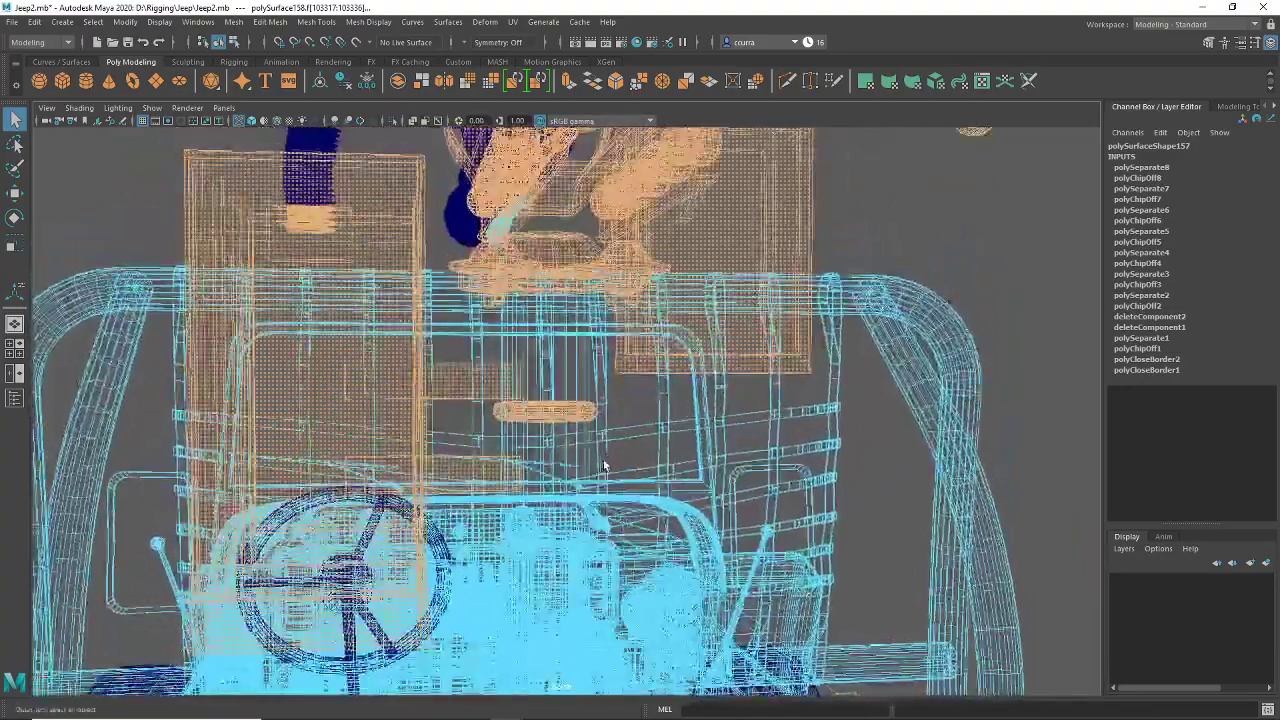
scroll(606, 464, "up", 4)
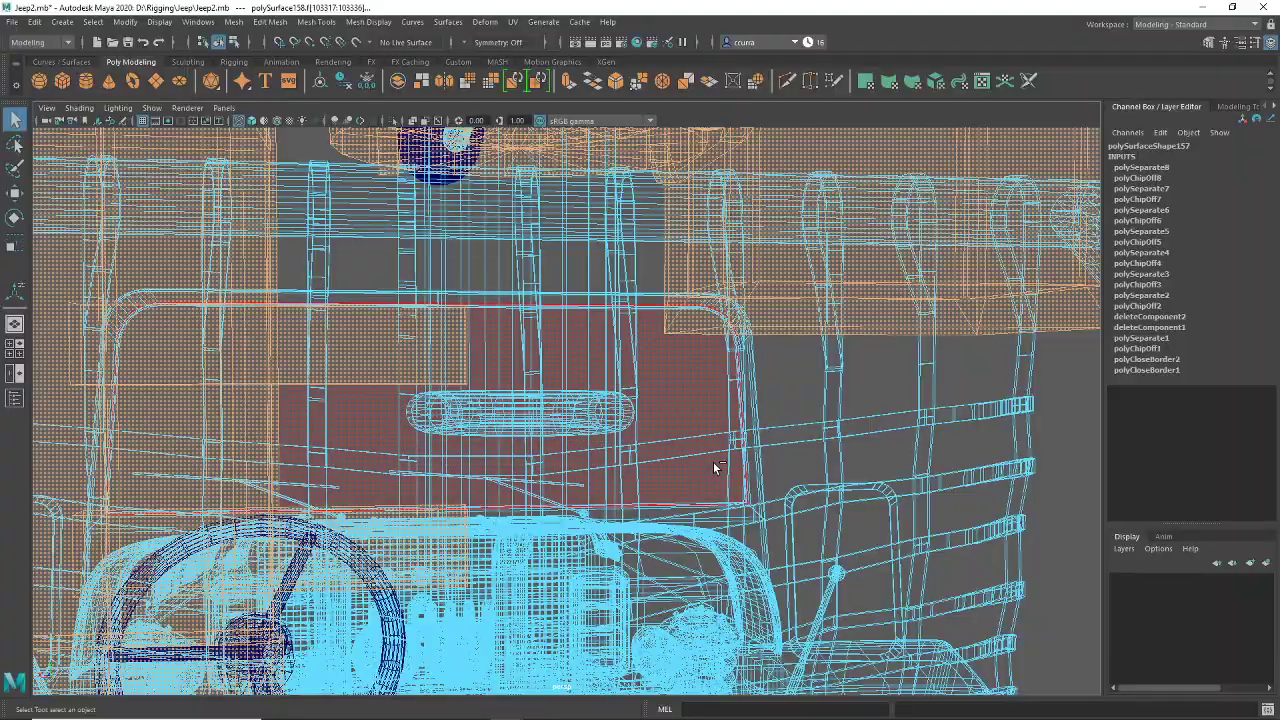
Step: Inspect the selected faces around the mounting post, ammo box brackets and gun body in shaded display
mouse_move(713, 465)
left_mouse_down("alt")
mouse_move(664, 421)
mouse_move(689, 431)
mouse_move(666, 471)
mouse_move(571, 471)
mouse_move(755, 502)
mouse_move(560, 463)
mouse_move(660, 460)
left_mouse_up("alt")
scroll(666, 471, "down", 4)
key("5")
scroll(660, 460, "up", 5)
middle_click_drag(660, 460, 671, 540, "alt")
left_click_drag(671, 540, 530, 462, "alt")
scroll(594, 334, "down", 5)
middle_click_drag(530, 462, 559, 345, "alt")
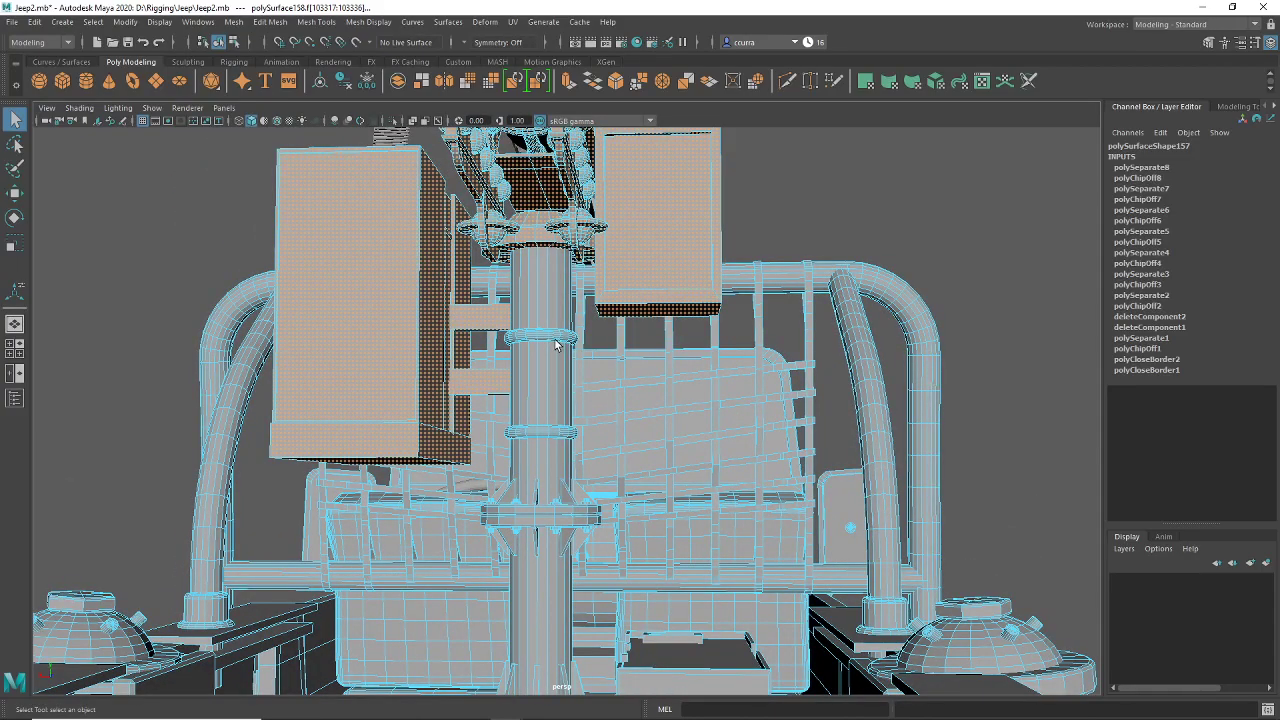
scroll(557, 345, "down", 5)
left_click_drag(557, 345, 627, 397, "alt")
middle_click_drag(627, 397, 518, 446, "alt")
scroll(518, 446, "up", 4)
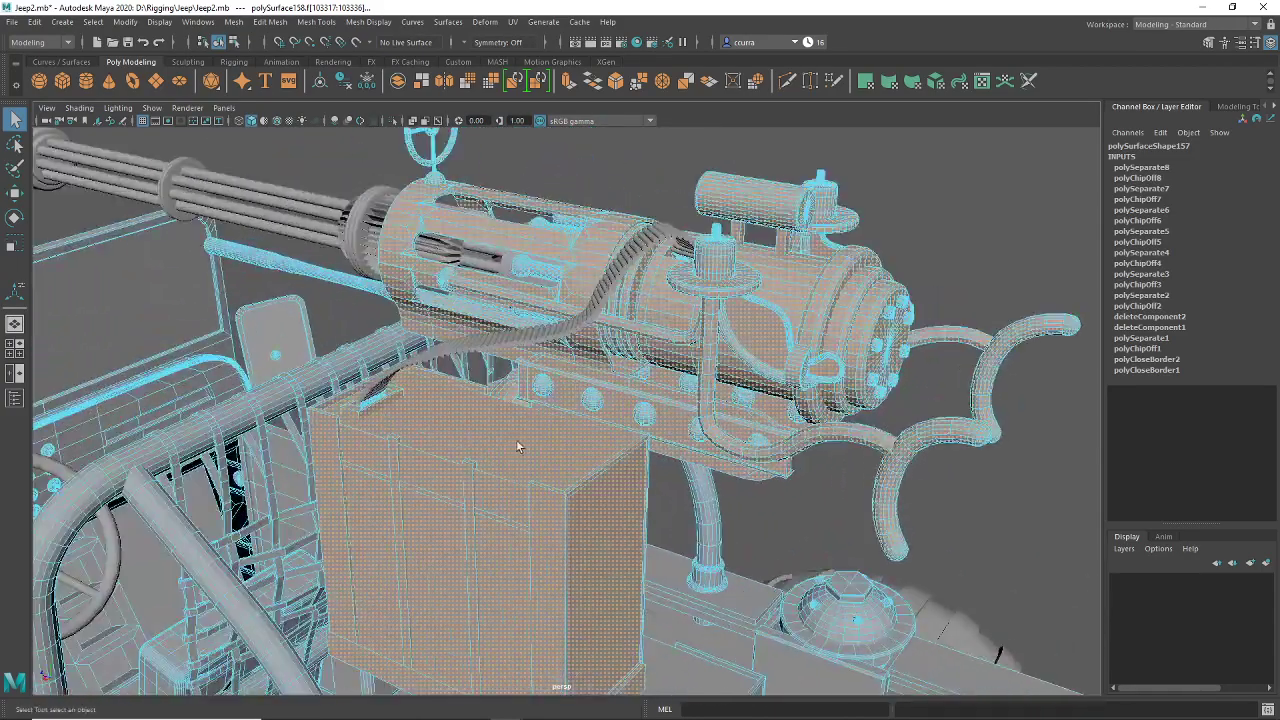
left_click_drag(518, 446, 464, 403, "alt")
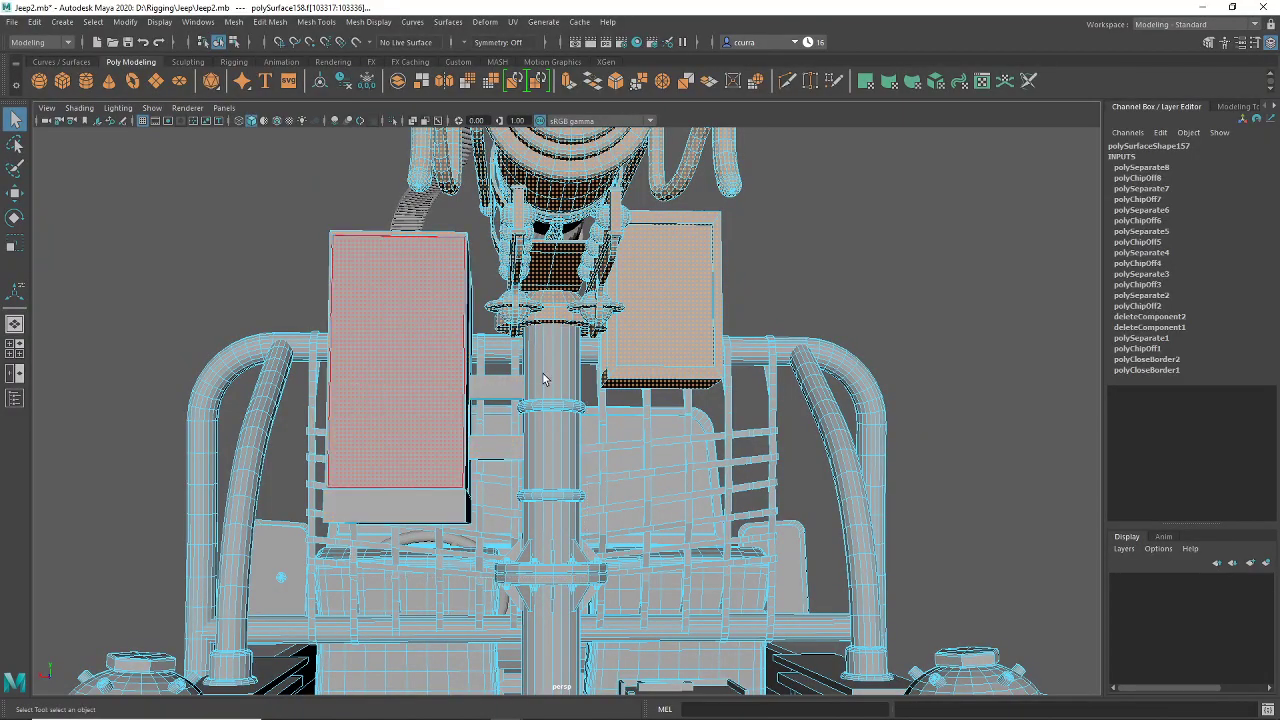
Step: Deselect the faces of the belt-fed ammo box and its brackets, checking for leftover faces in wireframe
mouse_move(545, 379)
left_mouse_down("alt")
mouse_move(645, 430)
mouse_move(861, 422)
left_mouse_up("alt")
key("4")
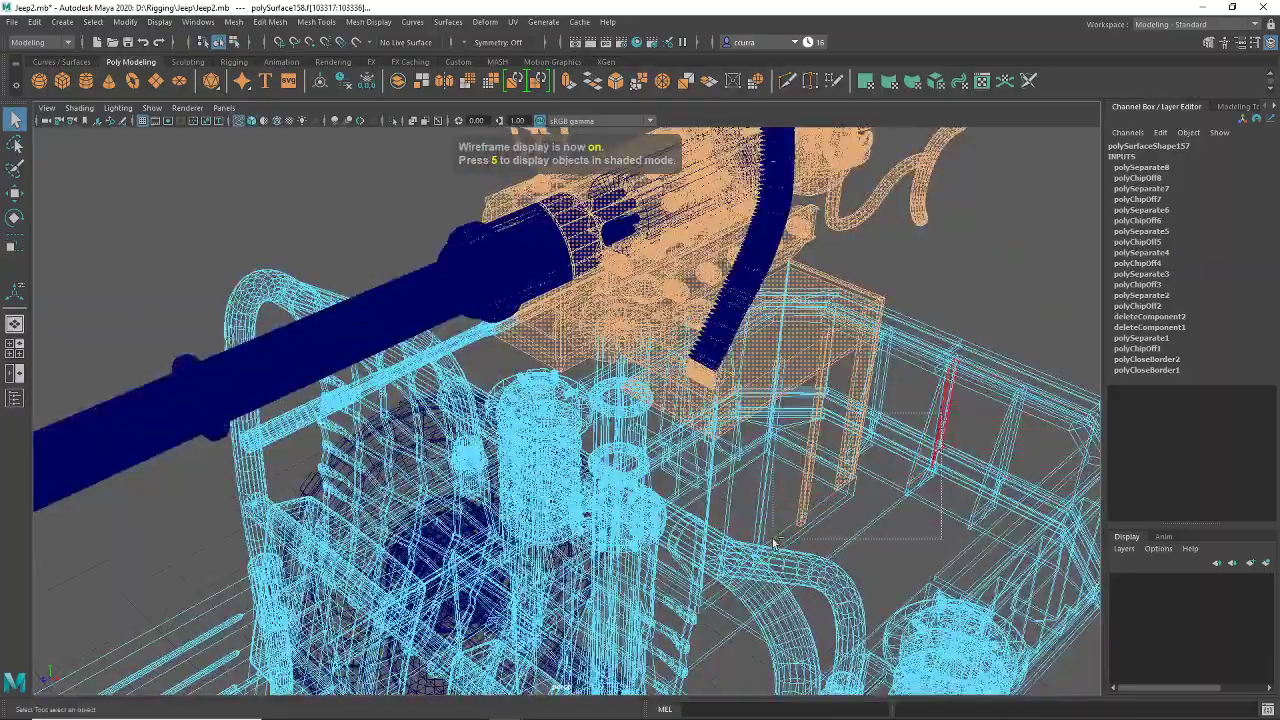
left_click_drag(773, 542, 771, 545, "ctrl")
left_click_drag(771, 545, 815, 565, "alt")
scroll(783, 577, "up", 3)
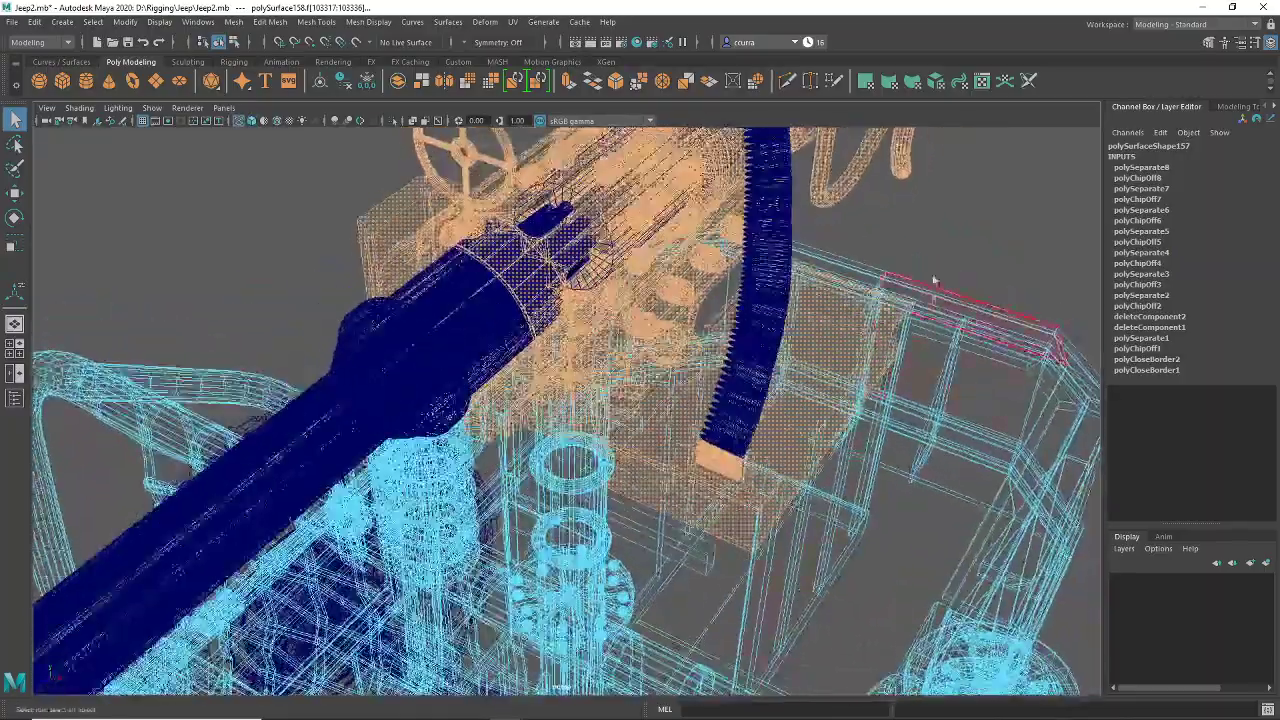
left_click_drag(836, 443, 561, 403, "alt")
scroll(561, 403, "up", 6)
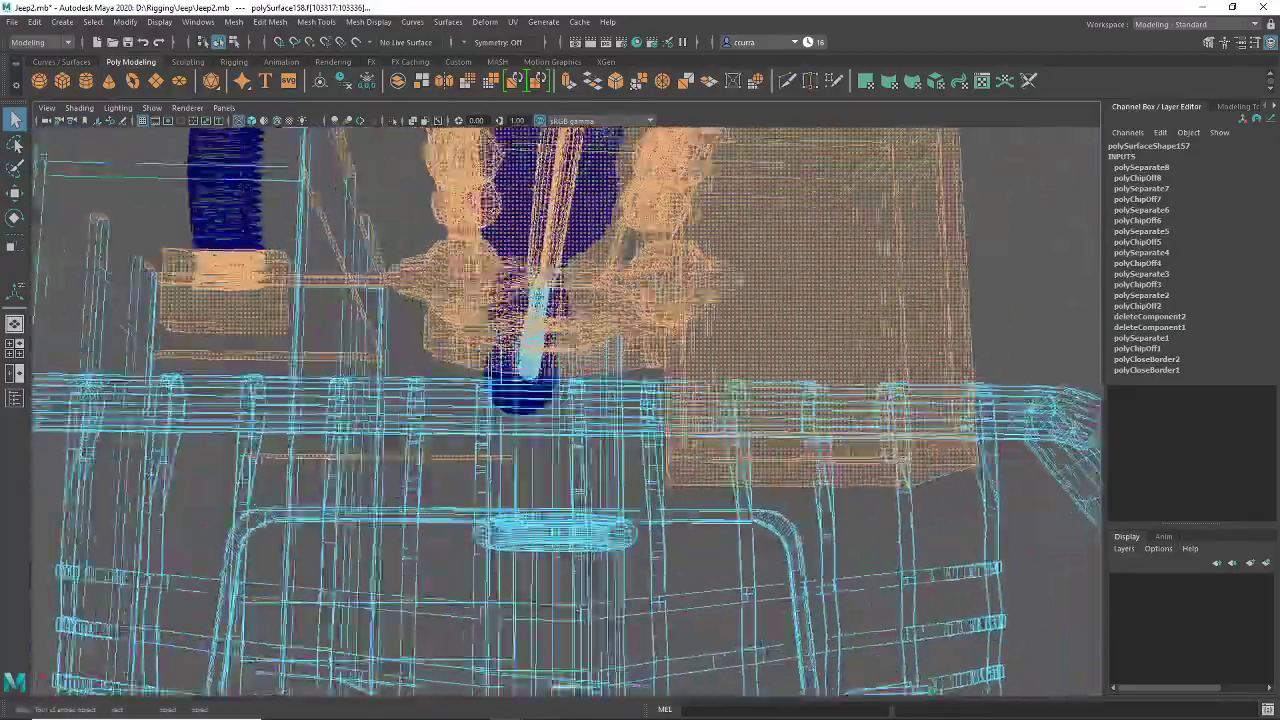
left_click_drag(410, 438, 452, 441, "alt")
left_click_drag(353, 480, 437, 491, "alt")
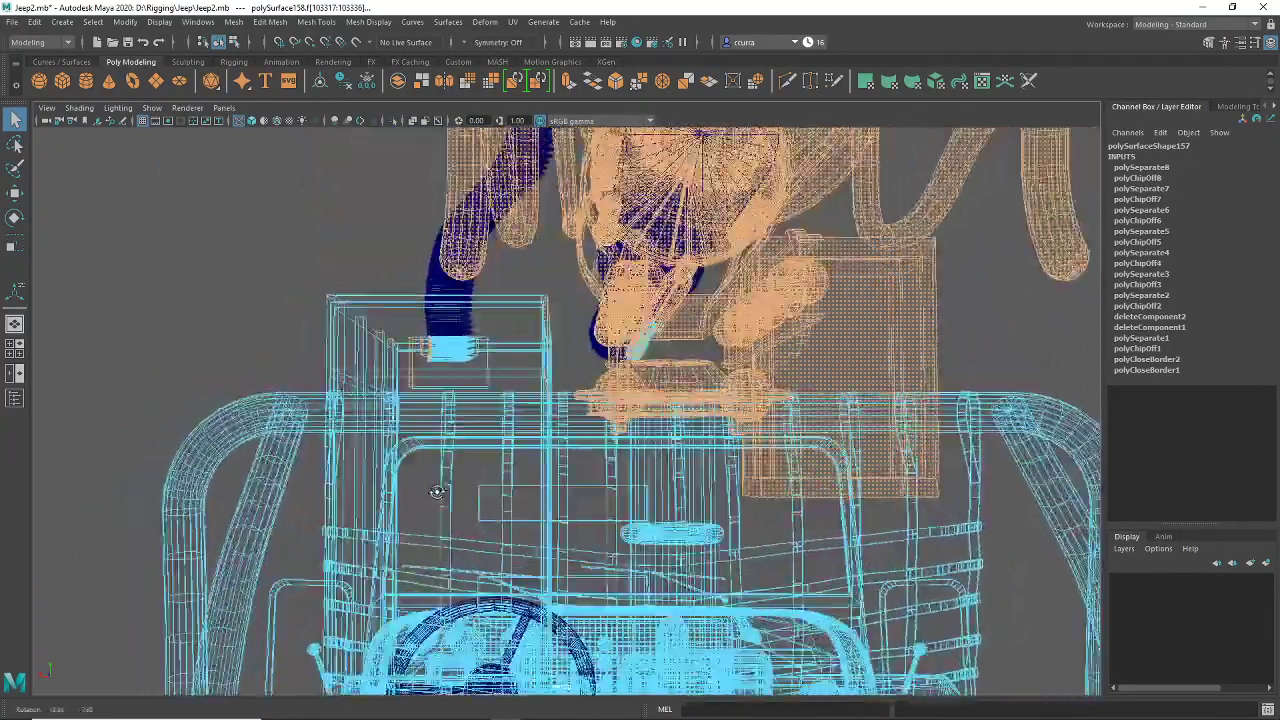
scroll(513, 437, "up", 3)
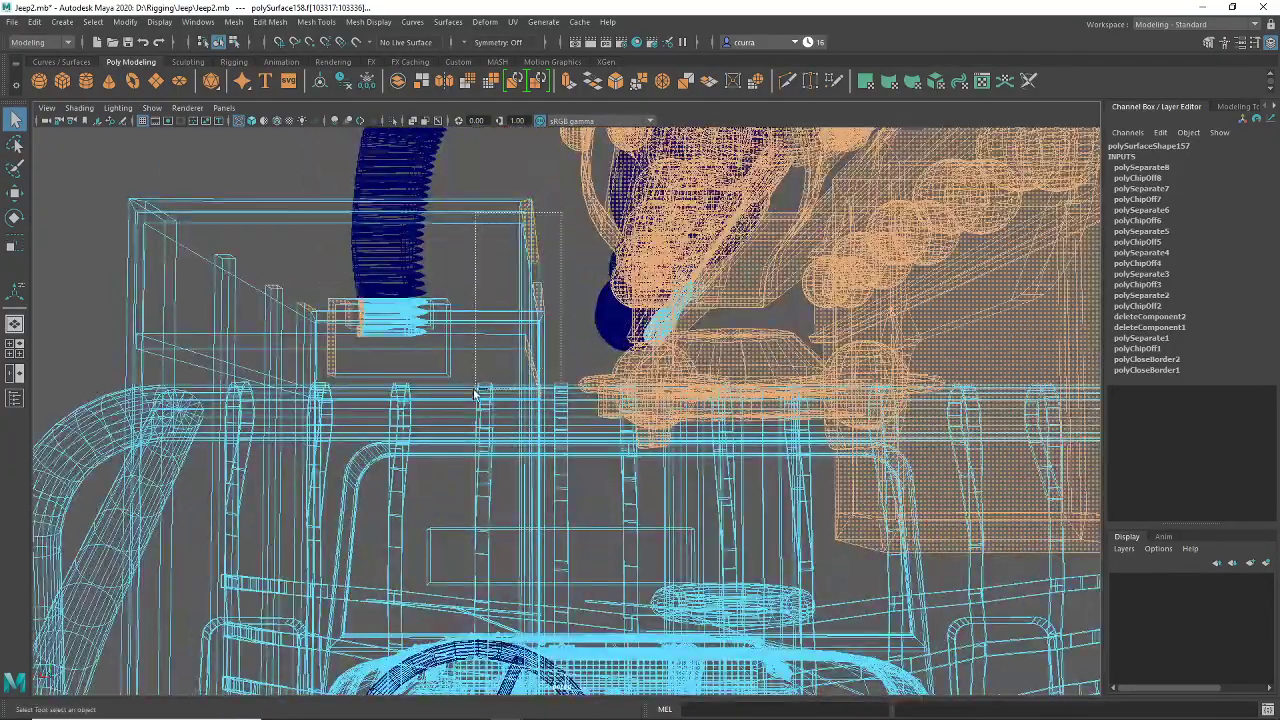
mouse_move(254, 411)
left_mouse_down("alt")
mouse_move(380, 450)
mouse_move(568, 477)
mouse_move(277, 443)
mouse_move(316, 487)
mouse_move(608, 457)
mouse_move(488, 454)
left_mouse_up("alt")
Step: Try moving the selected gun faces up off the barrels and prepare the selection for rotation
key("5")
left_click_drag(715, 417, 652, 440, "alt")
key("w")
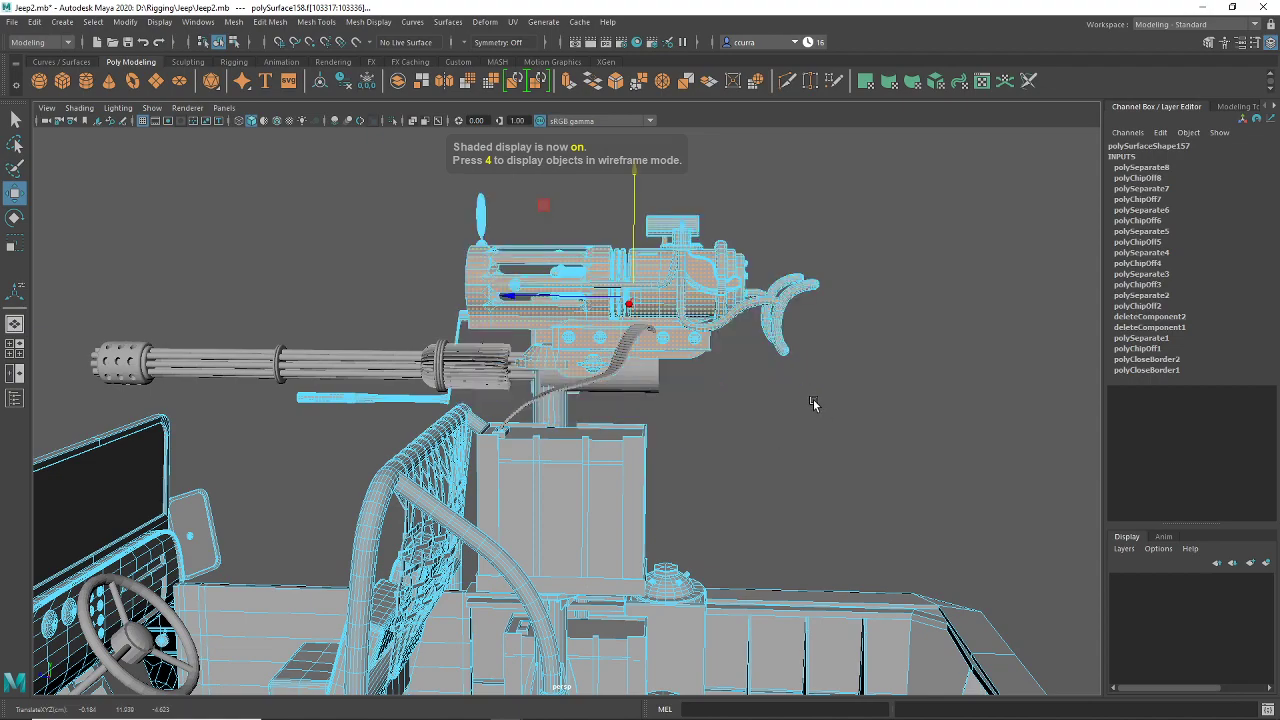
left_click_drag(811, 400, 681, 463, "alt")
key("e")
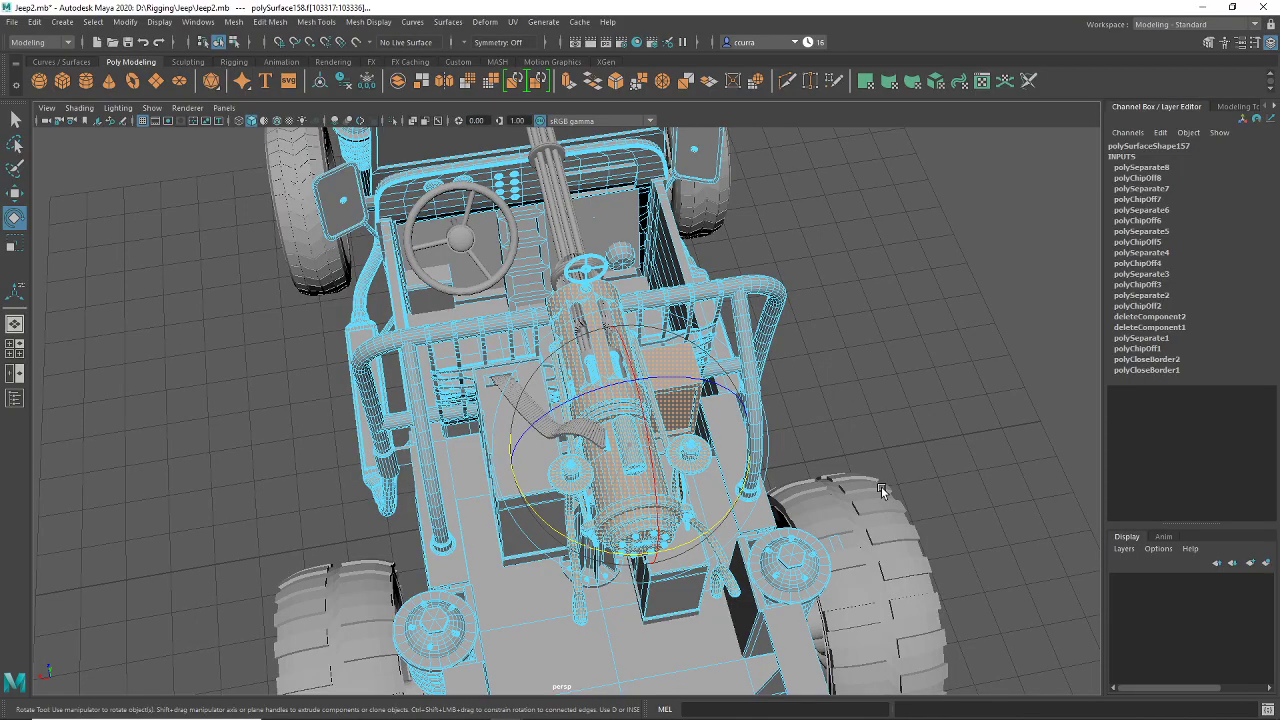
Step: Examine the underside of the gun mount where the selected faces meet the top of the post
left_click_drag(856, 496, 786, 556, "alt")
key("4")
scroll(680, 542, "up", 3)
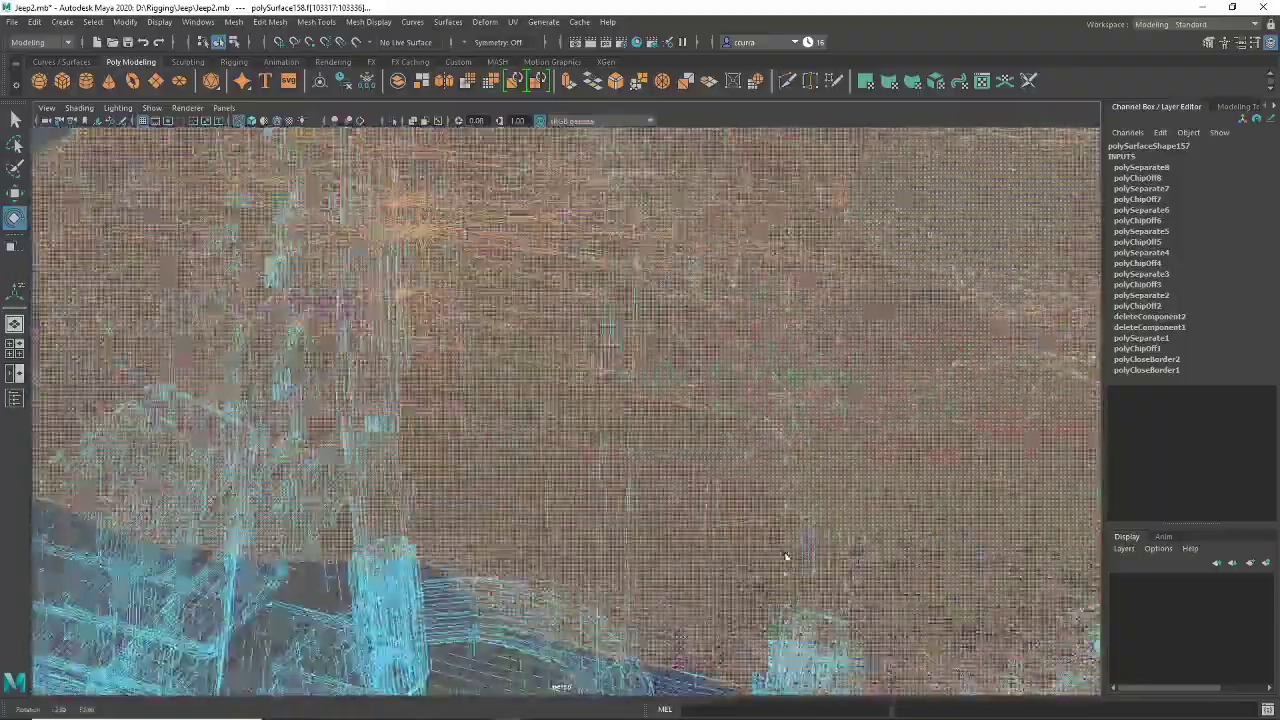
mouse_move(895, 548)
left_mouse_down("alt")
mouse_move(886, 480)
mouse_move(757, 443)
mouse_move(766, 400)
mouse_move(767, 446)
mouse_move(740, 460)
mouse_move(757, 460)
mouse_move(667, 480)
mouse_move(634, 457)
mouse_move(651, 457)
mouse_move(585, 515)
mouse_move(588, 425)
mouse_move(706, 437)
left_mouse_up("alt")
key("5")
middle_click_drag(637, 358, 627, 470, "alt")
scroll(623, 474, "up", 10)
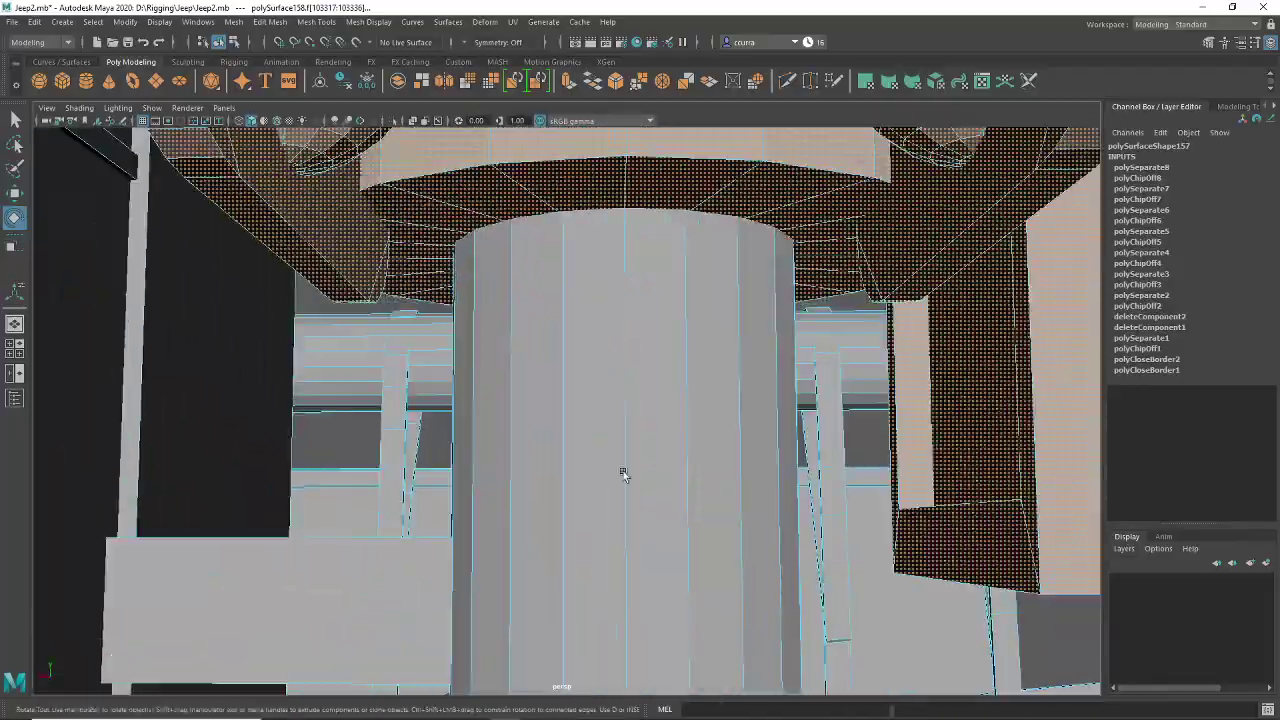
key("4")
mouse_move(635, 402)
left_mouse_down("alt")
mouse_move(665, 450)
mouse_move(633, 414)
mouse_move(600, 515)
mouse_move(571, 543)
mouse_move(562, 470)
mouse_move(323, 551)
mouse_move(400, 514)
mouse_move(720, 443)
mouse_move(700, 474)
mouse_move(332, 537)
mouse_move(667, 488)
mouse_move(556, 425)
mouse_move(591, 447)
left_mouse_up("alt")
scroll(672, 490, "up", 5)
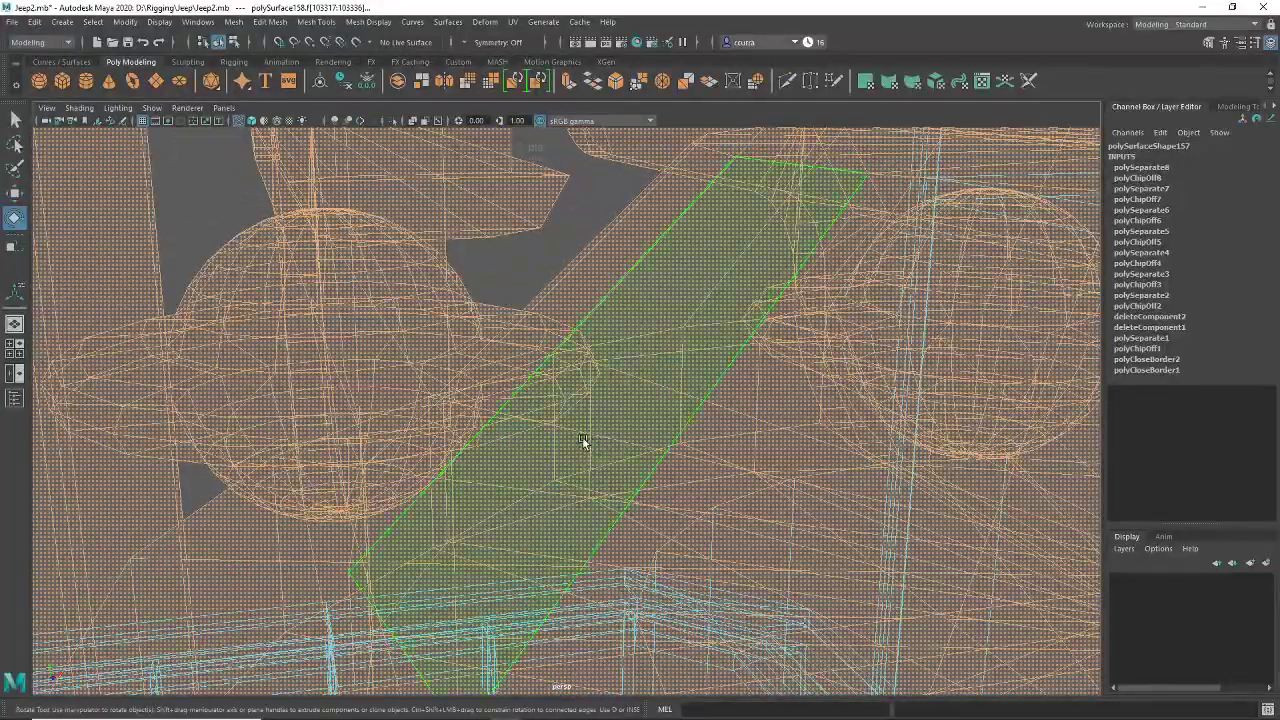
Step: Examine the ammo box bracket, the post collar and the round mounting plate beneath the gun up close
key("4")
left_click_drag(815, 480, 335, 485, "alt")
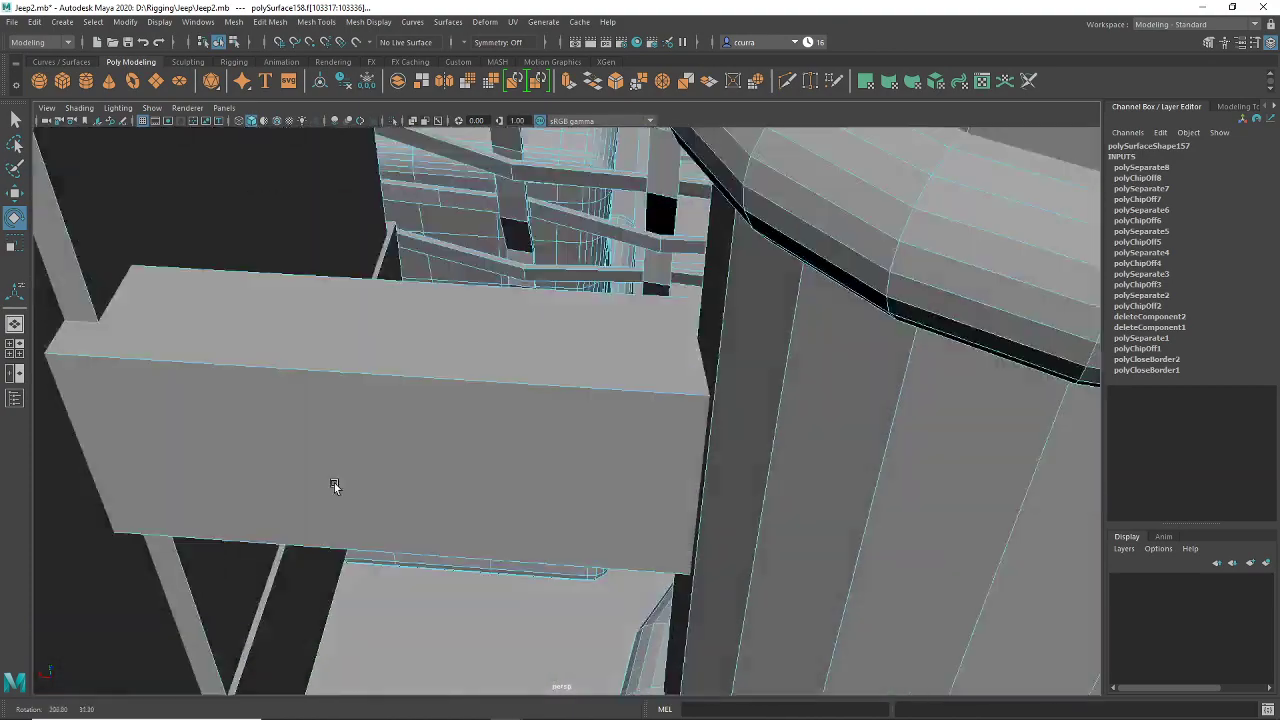
right_click_drag(335, 485, 432, 512, "alt")
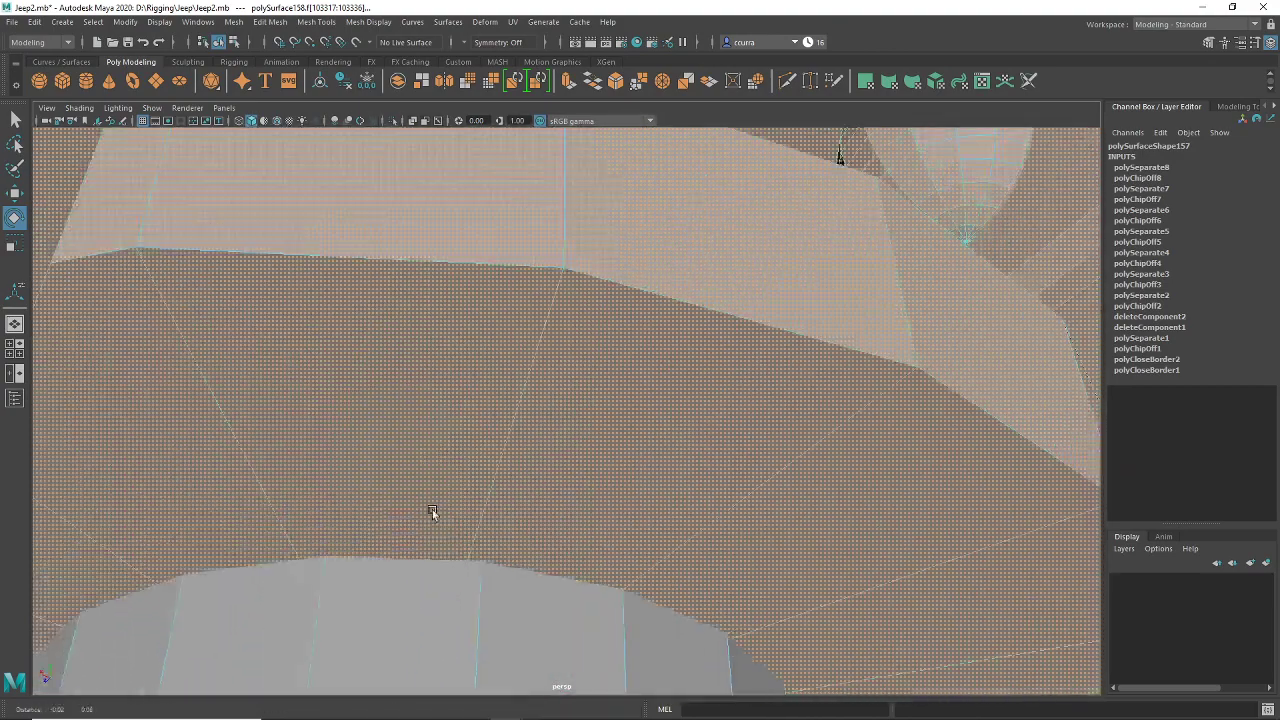
left_click_drag(432, 512, 677, 502, "alt")
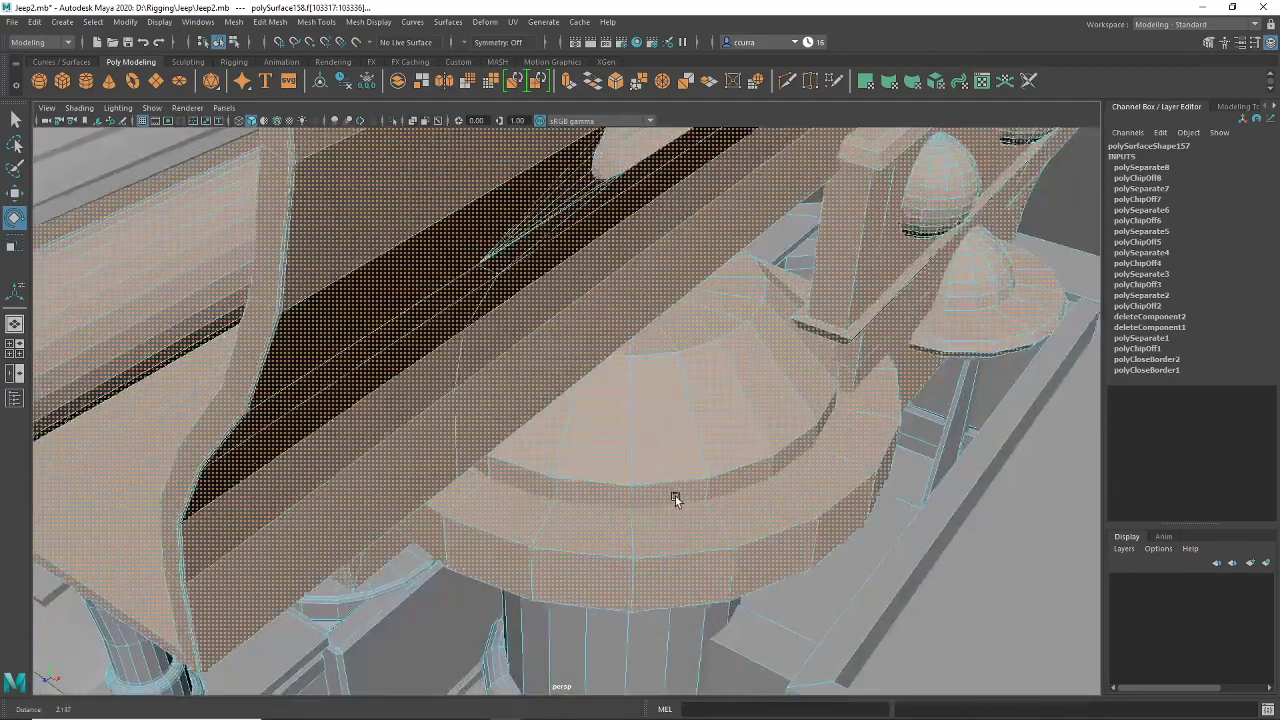
right_click_drag(676, 500, 1276, 484, "alt")
mouse_move(723, 478)
right_mouse_down("alt")
mouse_move(629, 474)
mouse_move(713, 482)
right_mouse_up("alt")
right_click_drag(535, 416, 557, 482, "alt")
scroll(557, 484, "down", 10)
mouse_move(557, 484)
left_mouse_down("alt")
mouse_move(511, 451)
mouse_move(557, 360)
mouse_move(549, 457)
mouse_move(540, 440)
mouse_move(600, 480)
mouse_move(614, 458)
mouse_move(620, 471)
left_mouse_up("alt")
key("4")
left_click_drag(400, 492, 160, 466, "alt")
scroll(643, 490, "up", 5)
Step: Clear the selection, select the faces at the gun's rear in wireframe and grow the selection along the housing toward the barrels
left_click(259, 444)
scroll(260, 444, "down", 4)
mouse_move(273, 464)
left_mouse_down("alt")
mouse_move(286, 457)
mouse_move(270, 452)
left_mouse_up("alt")
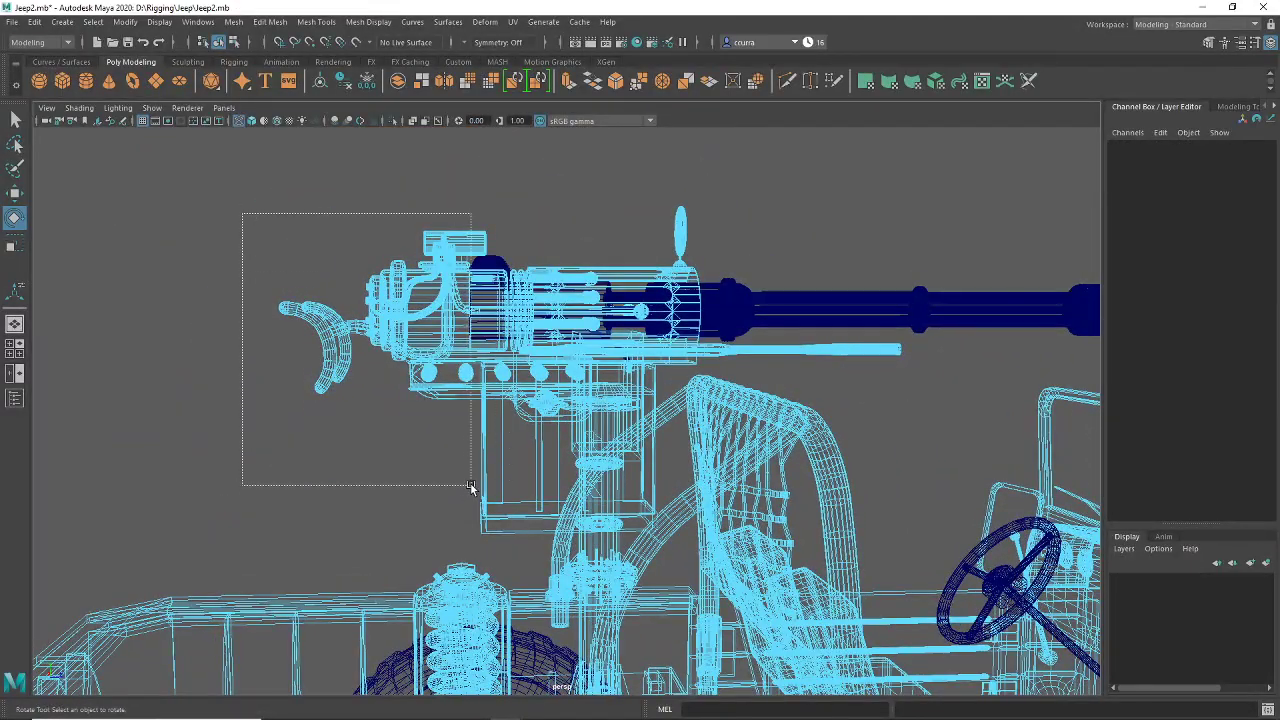
left_click_drag(474, 480, 475, 481)
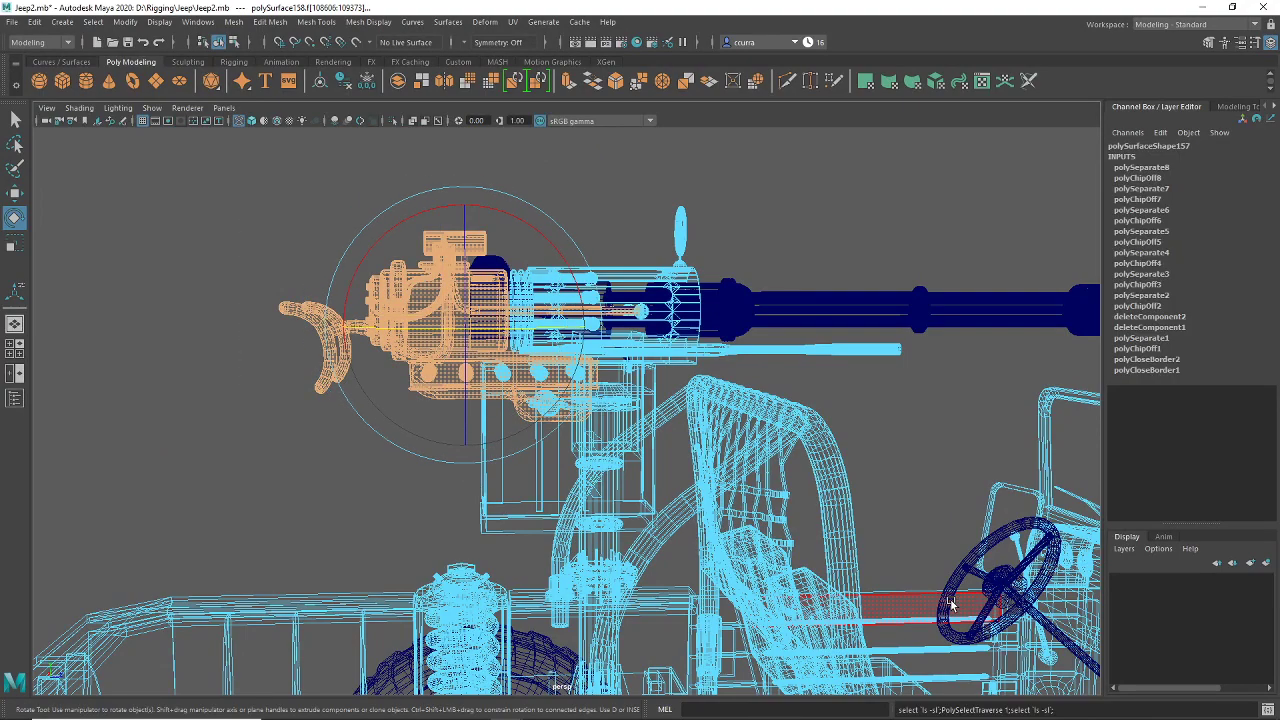
left_click_drag(883, 497, 765, 467, "alt")
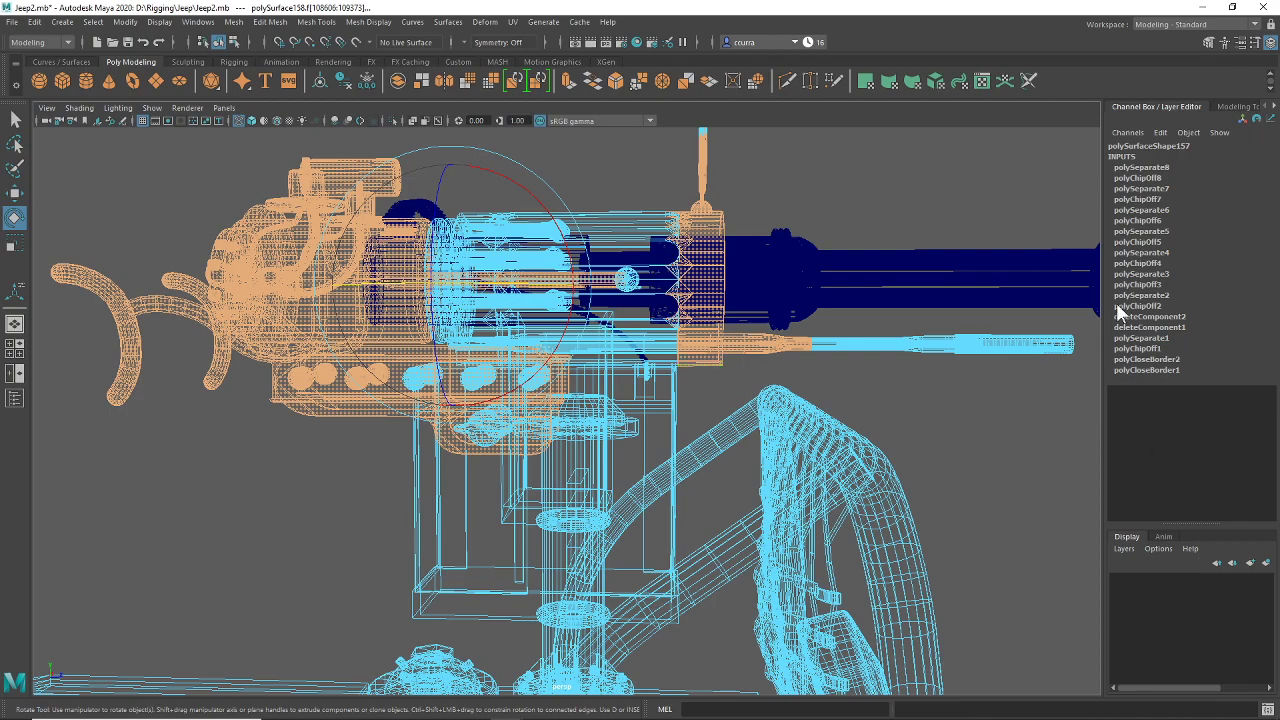
key("shift+period")
left_click_drag(863, 369, 812, 367, "alt")
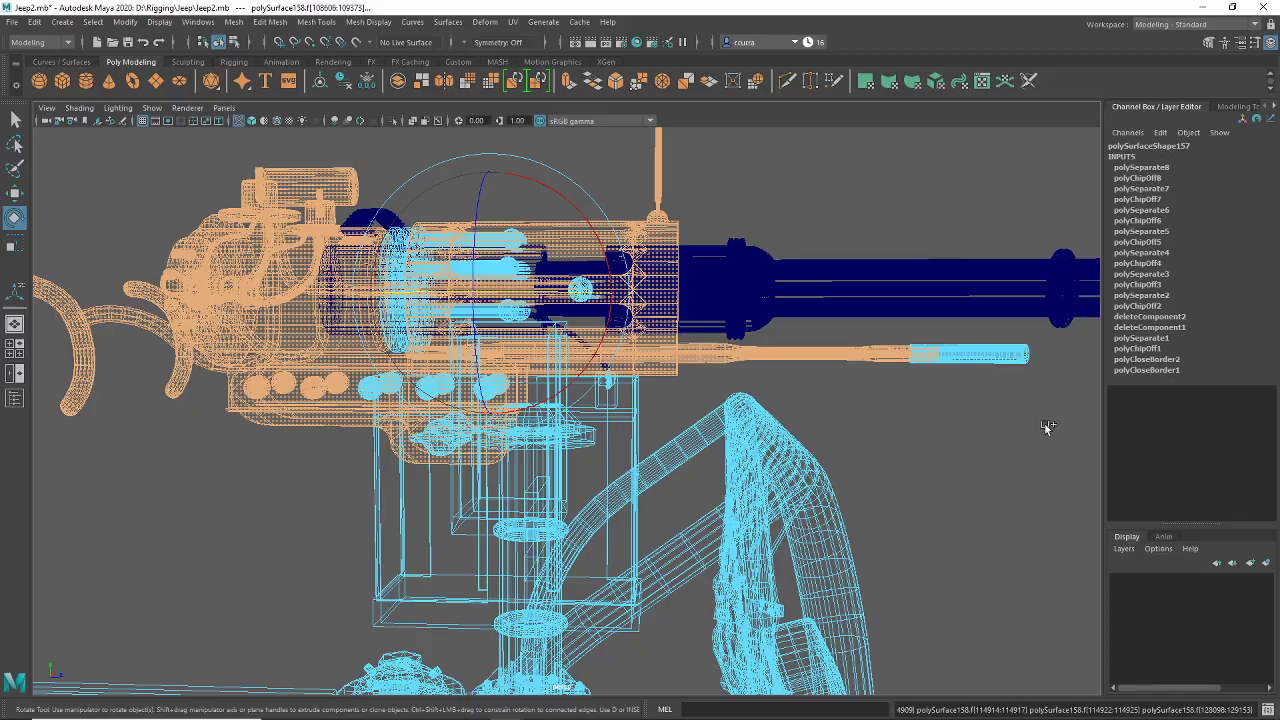
Step: Check the gun housing from both sides in shaded display for rods, rings and rivets missing from the selection
left_click_drag(793, 318, 808, 348, "alt")
left_click_drag(670, 313, 676, 351, "alt")
key("5")
scroll(690, 370, "up", 5)
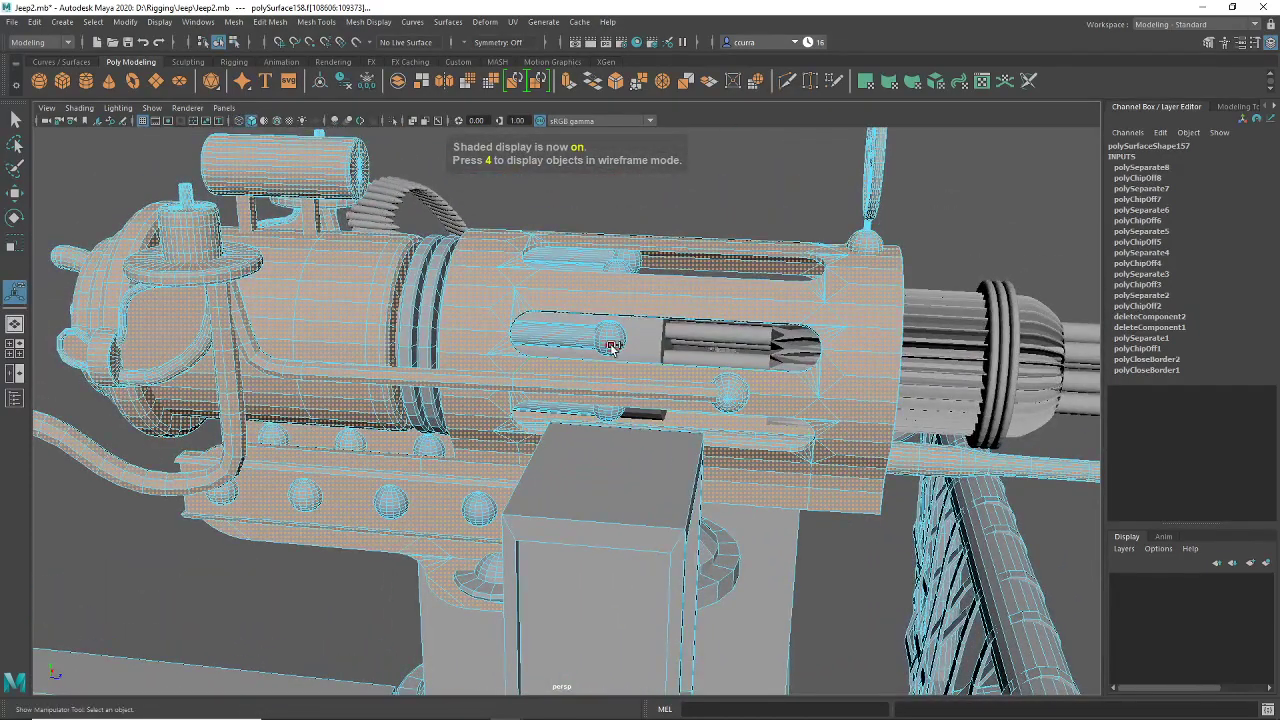
left_click_drag(641, 290, 633, 339, "alt")
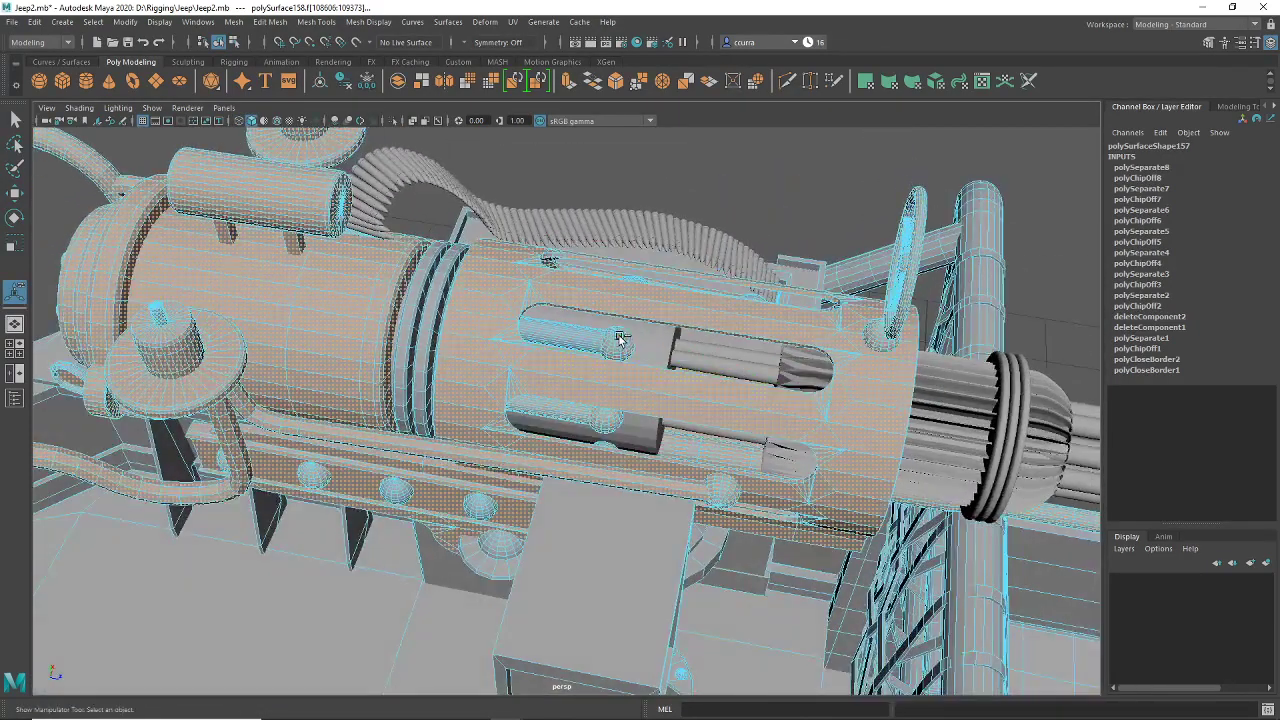
left_click_drag(752, 314, 726, 294, "alt")
middle_click_drag(726, 294, 1040, 300, "alt")
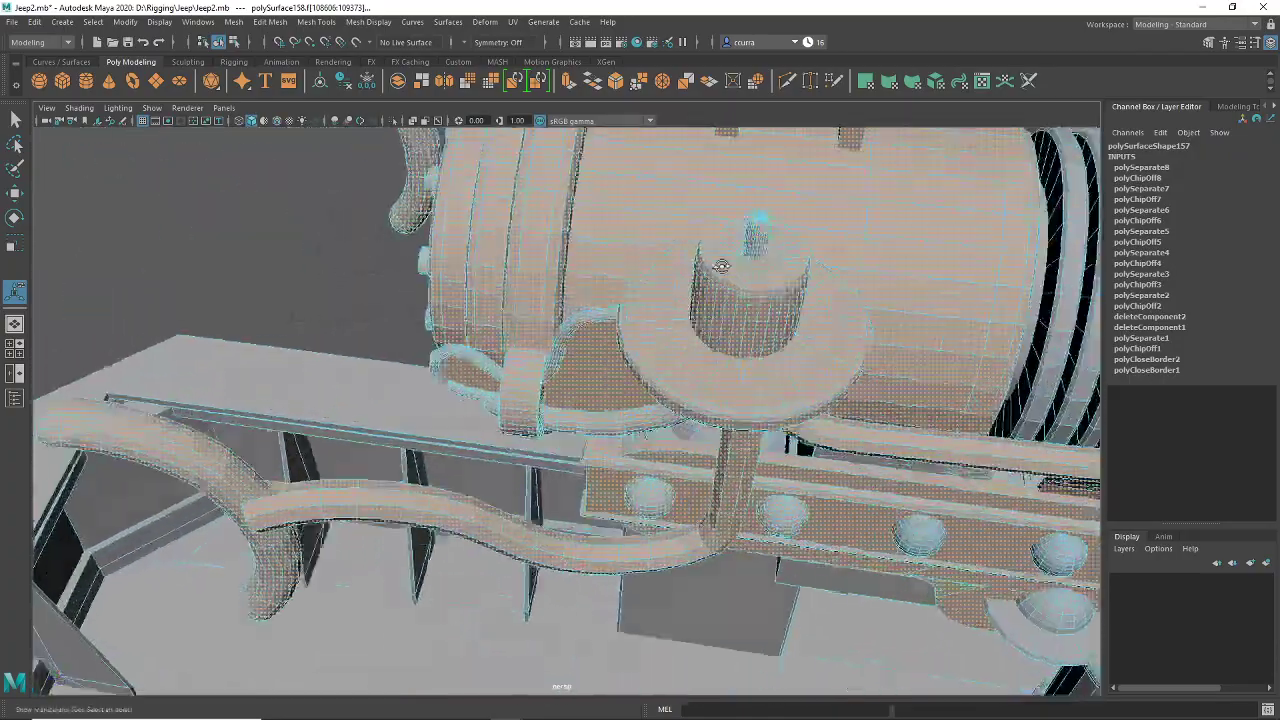
left_click_drag(770, 165, 424, 347, "alt")
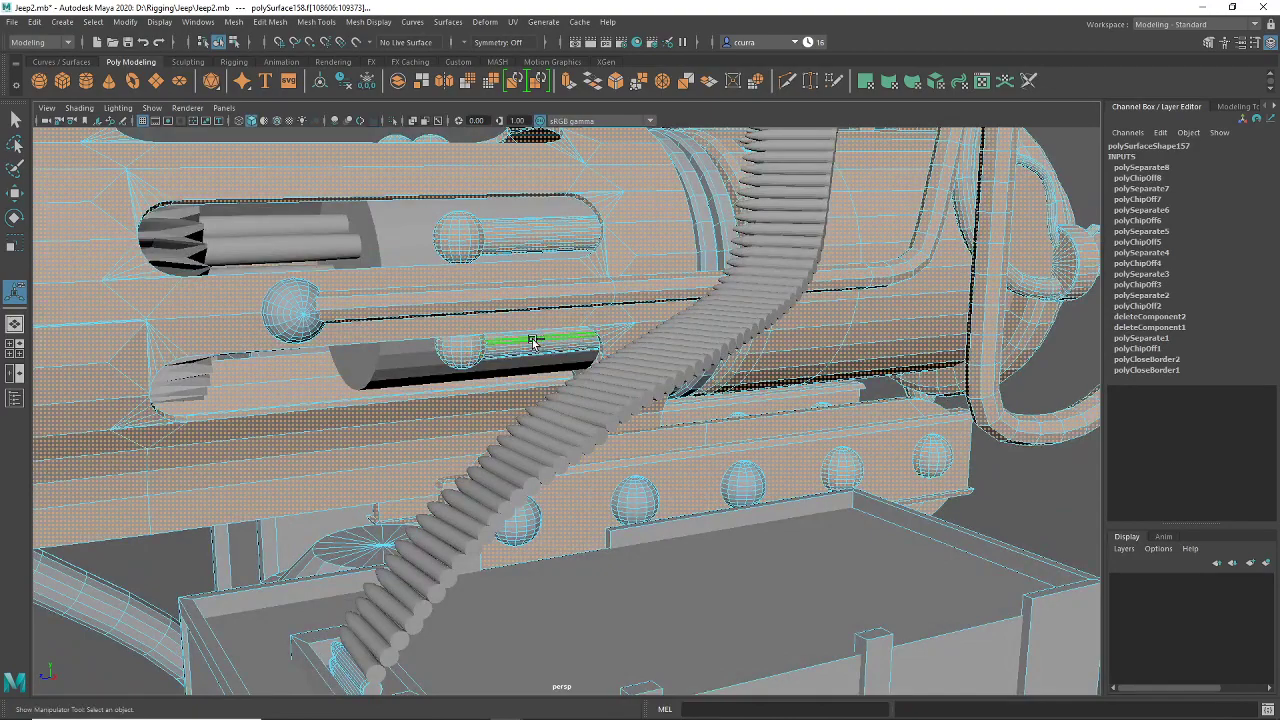
Step: Add the domed rivets along both sides of the gun's lower rail to the face selection
left_click_drag(418, 373, 417, 409, "alt")
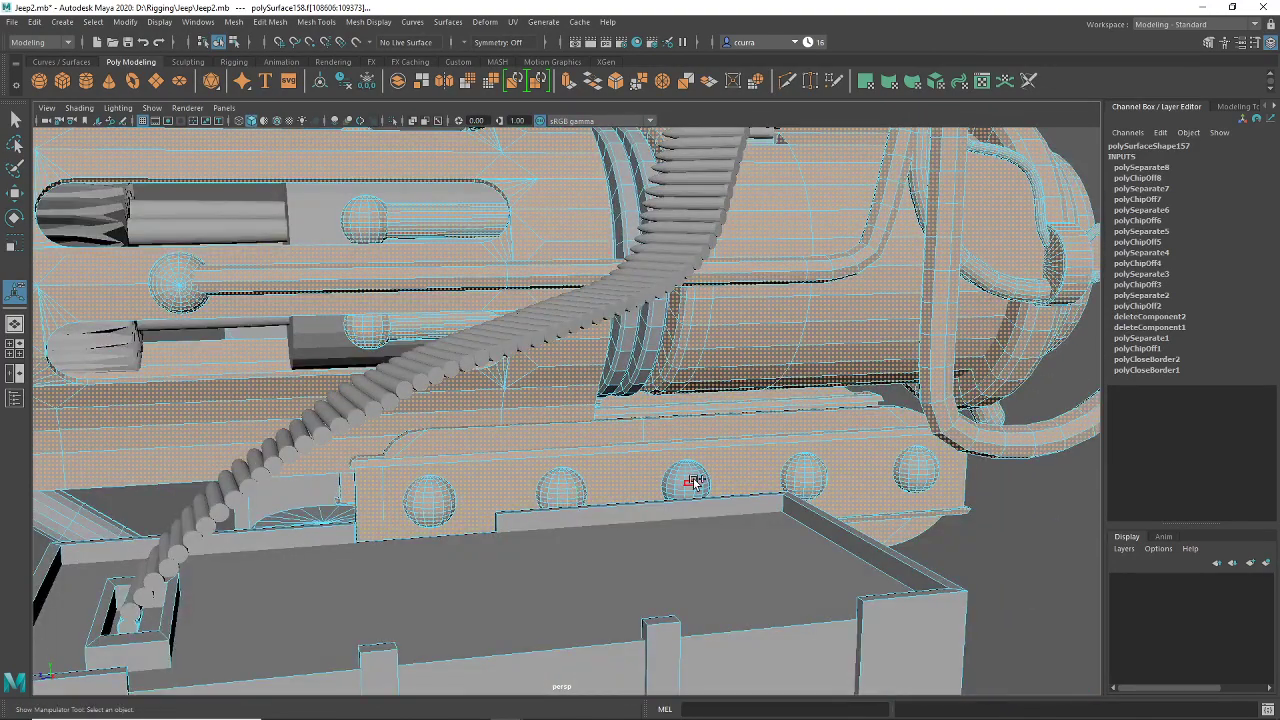
left_click_drag(922, 470, 651, 443, "alt")
scroll(588, 465, "up", 4)
middle_click_drag(651, 443, 750, 404, "alt")
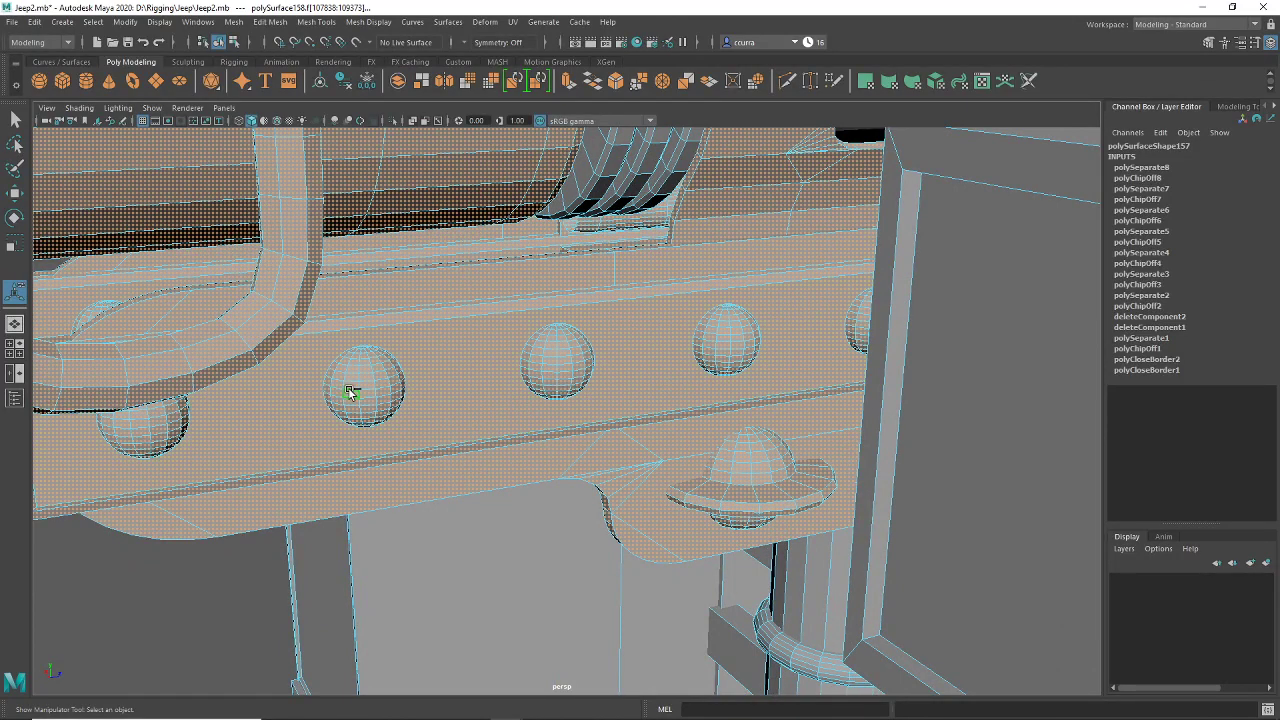
scroll(487, 432, "down", 5)
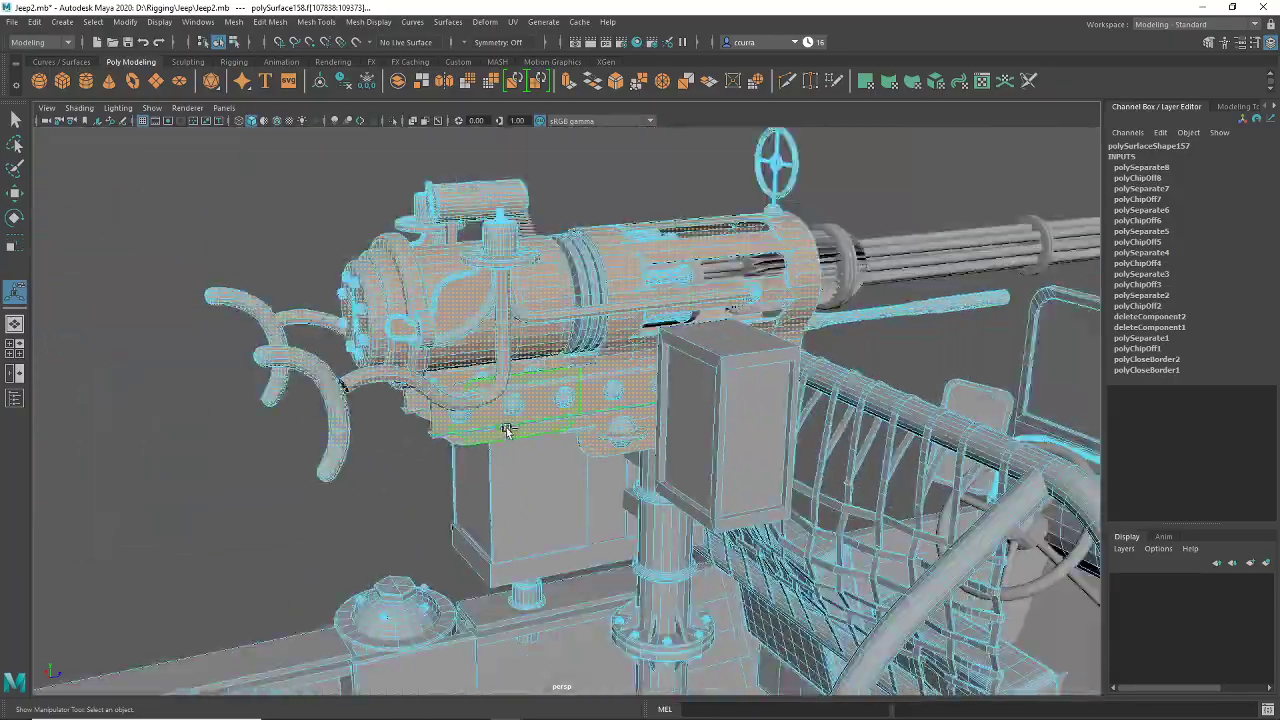
Step: Add the inner rivets and a washer bolt on the underside of the gun mount to the face selection
left_click_drag(509, 431, 570, 480, "alt")
key("4")
scroll(576, 531, "up", 5)
left_click_drag(576, 531, 478, 376, "alt")
key("5")
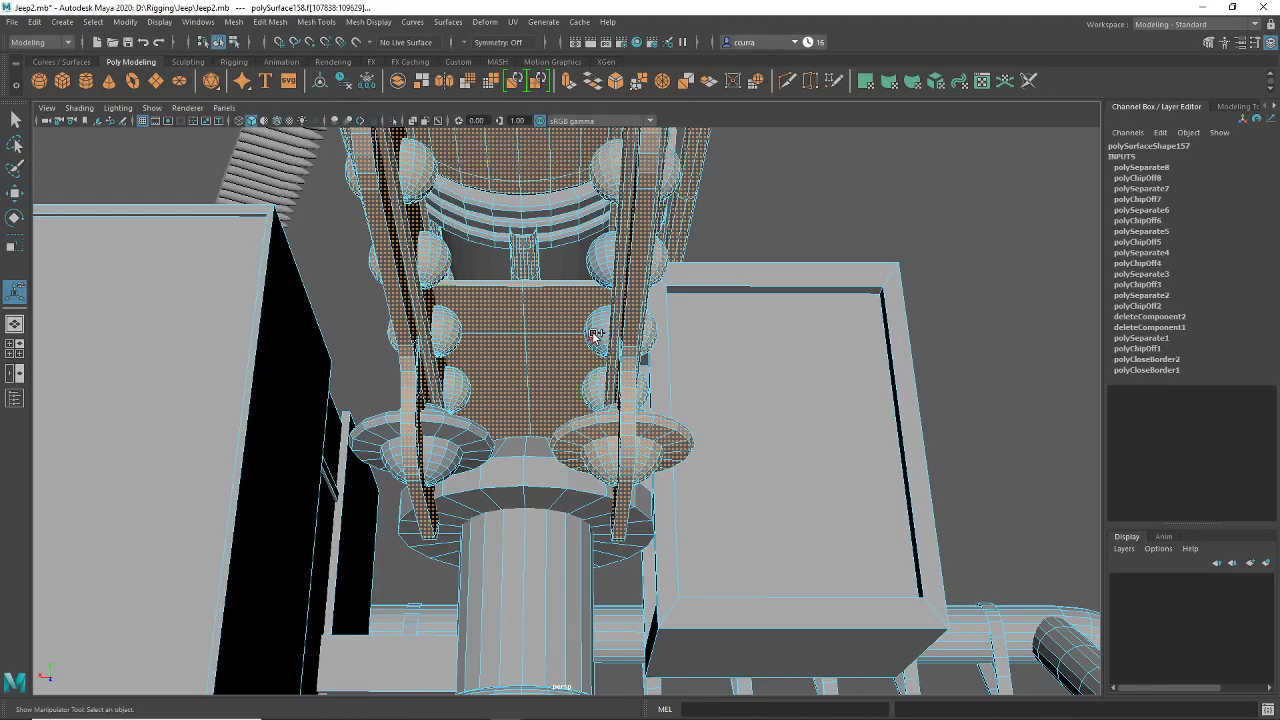
left_click_drag(604, 252, 497, 484, "alt")
scroll(453, 483, "up", 3)
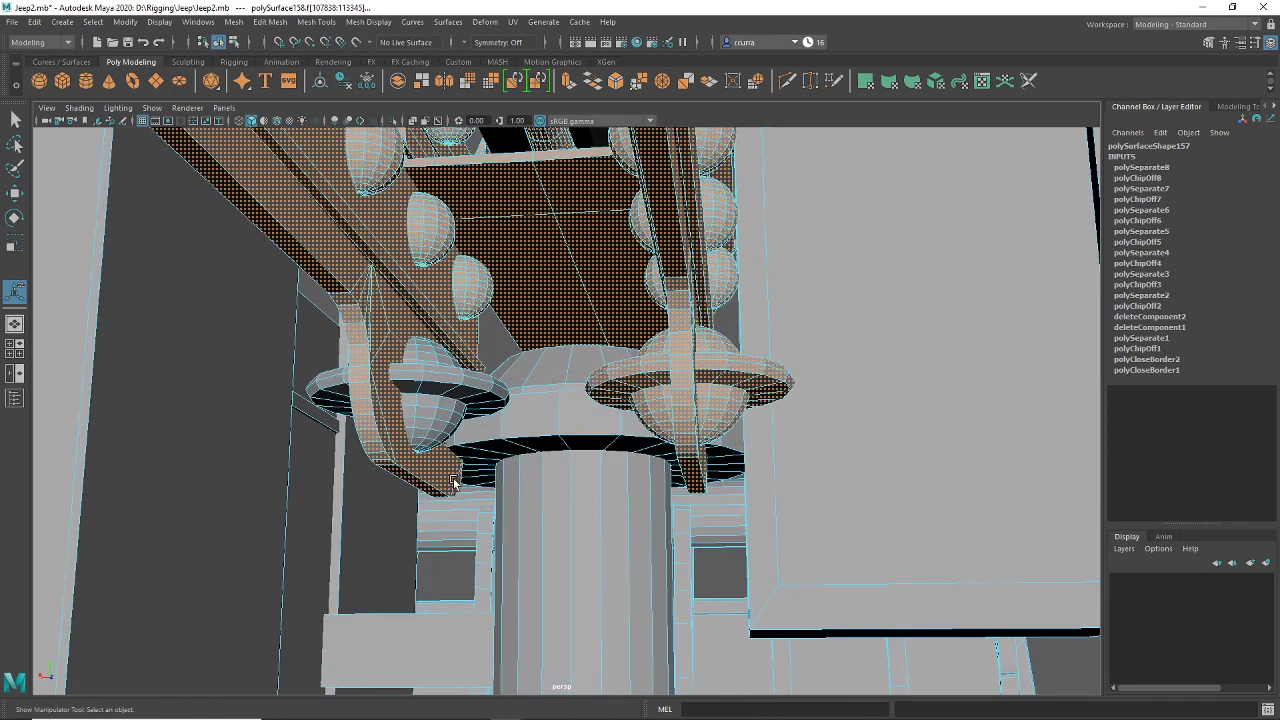
Step: Add the other washer bolt and the round collar at the top of the post to the face selection
left_click_drag(437, 443, 520, 458, "alt")
middle_click_drag(520, 458, 518, 431, "alt")
left_click_drag(518, 431, 514, 350, "alt")
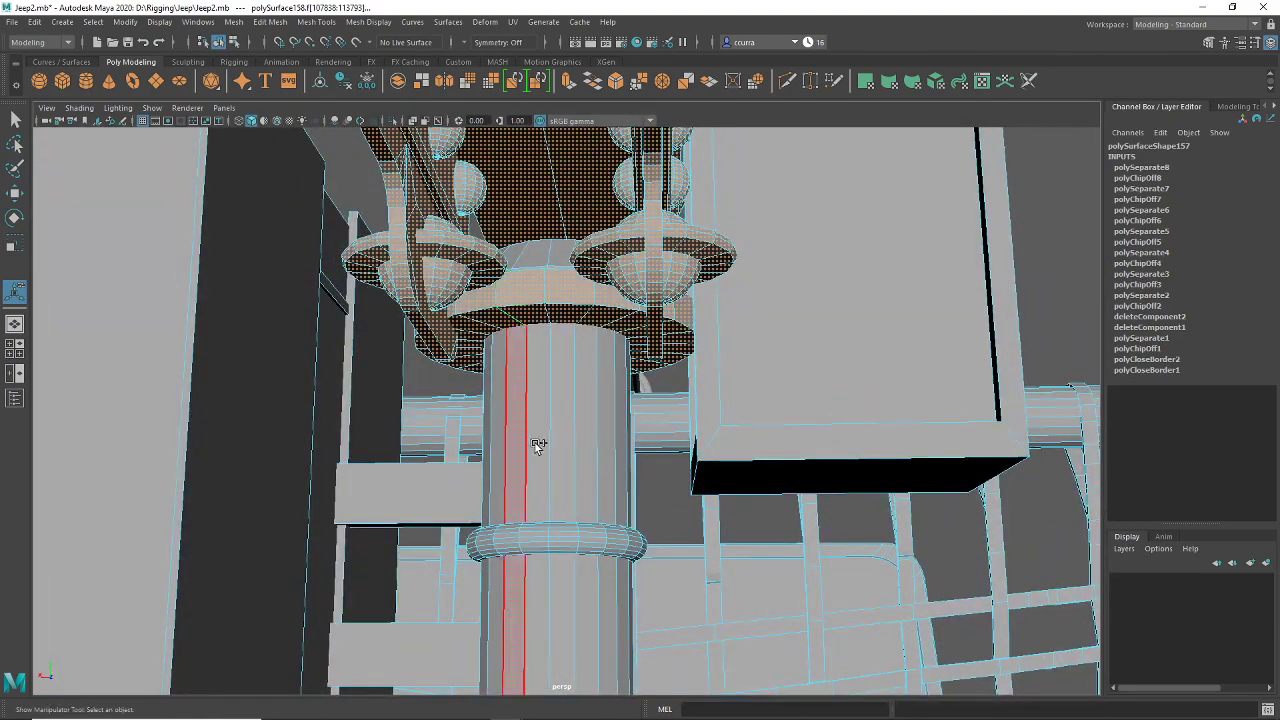
Step: In wireframe display, add the rear rings around the middle of the gun housing to the face selection
scroll(606, 500, "down", 7)
left_click_drag(608, 500, 500, 537, "alt")
key("4")
middle_click_drag(623, 466, 625, 545, "alt")
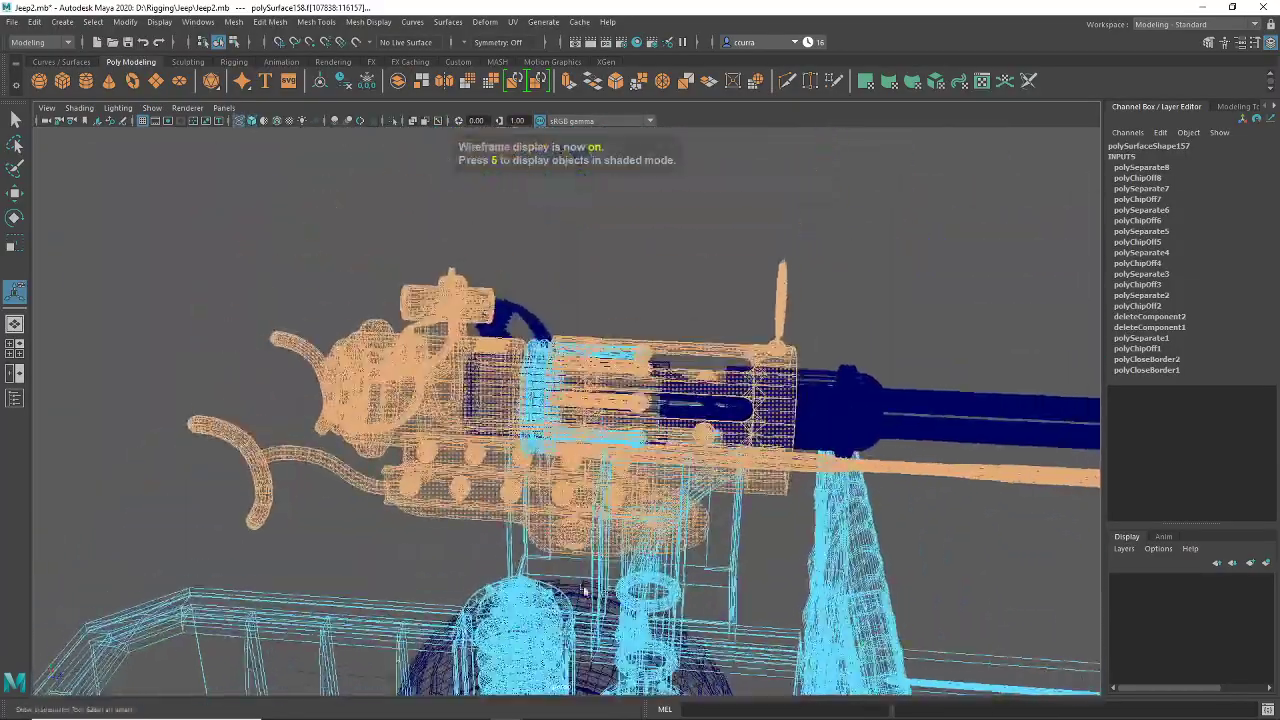
scroll(625, 520, "up", 5)
left_click_drag(624, 480, 628, 515, "alt")
scroll(627, 518, "up", 3)
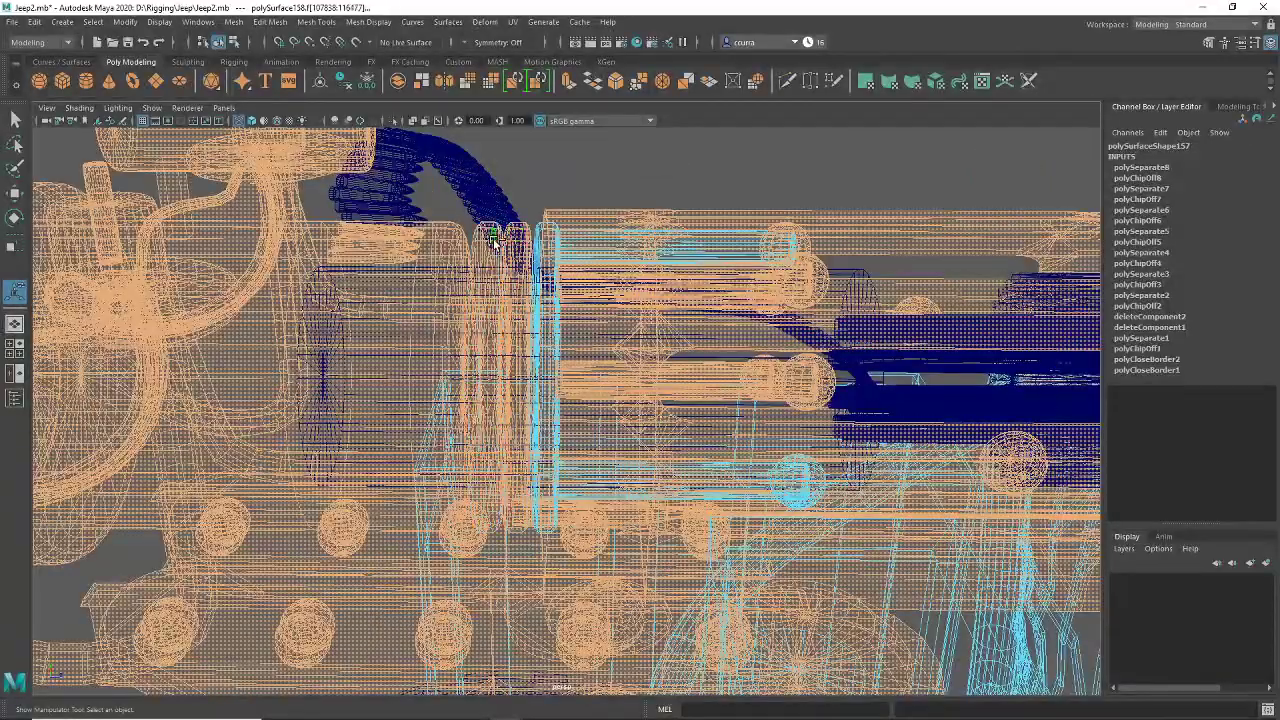
Step: Add the remaining ball-ended rods inside the housing slots to the face selection, checking them in shaded and wireframe display
mouse_move(797, 487)
left_mouse_down("alt")
mouse_move(723, 491)
mouse_move(676, 523)
mouse_move(716, 467)
mouse_move(675, 460)
left_mouse_up("alt")
key("5")
scroll(714, 465, "up", 4)
mouse_move(477, 432)
left_mouse_down("alt")
mouse_move(463, 534)
mouse_move(556, 466)
left_mouse_up("alt")
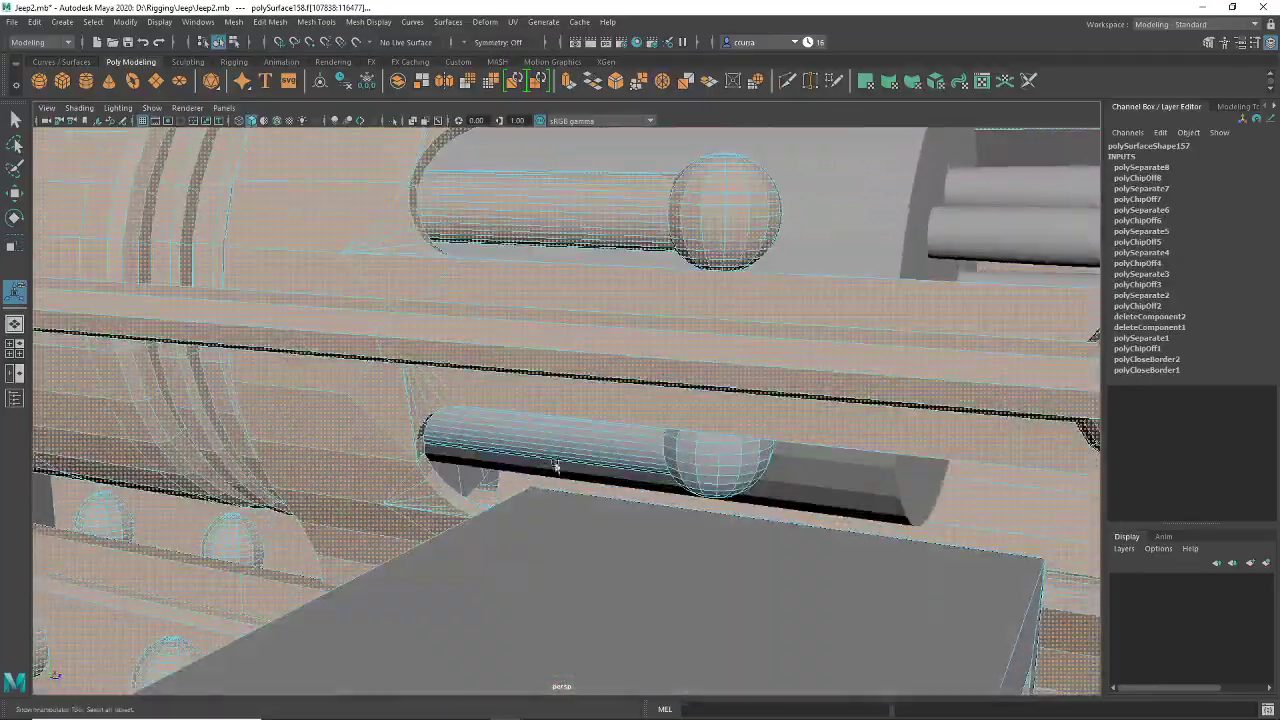
key("4")
scroll(706, 448, "down", 5)
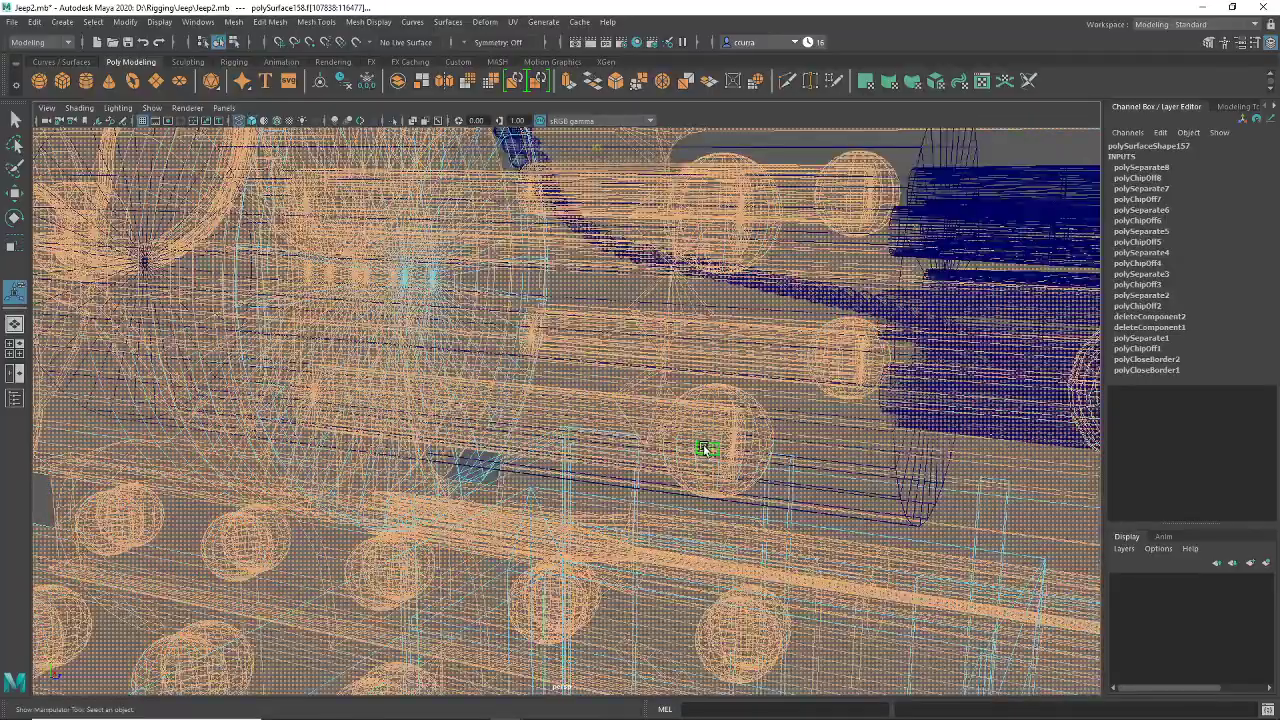
Step: Add the last housing ring and the small box beside the gun mount to the face selection
left_click_drag(706, 448, 635, 500, "alt")
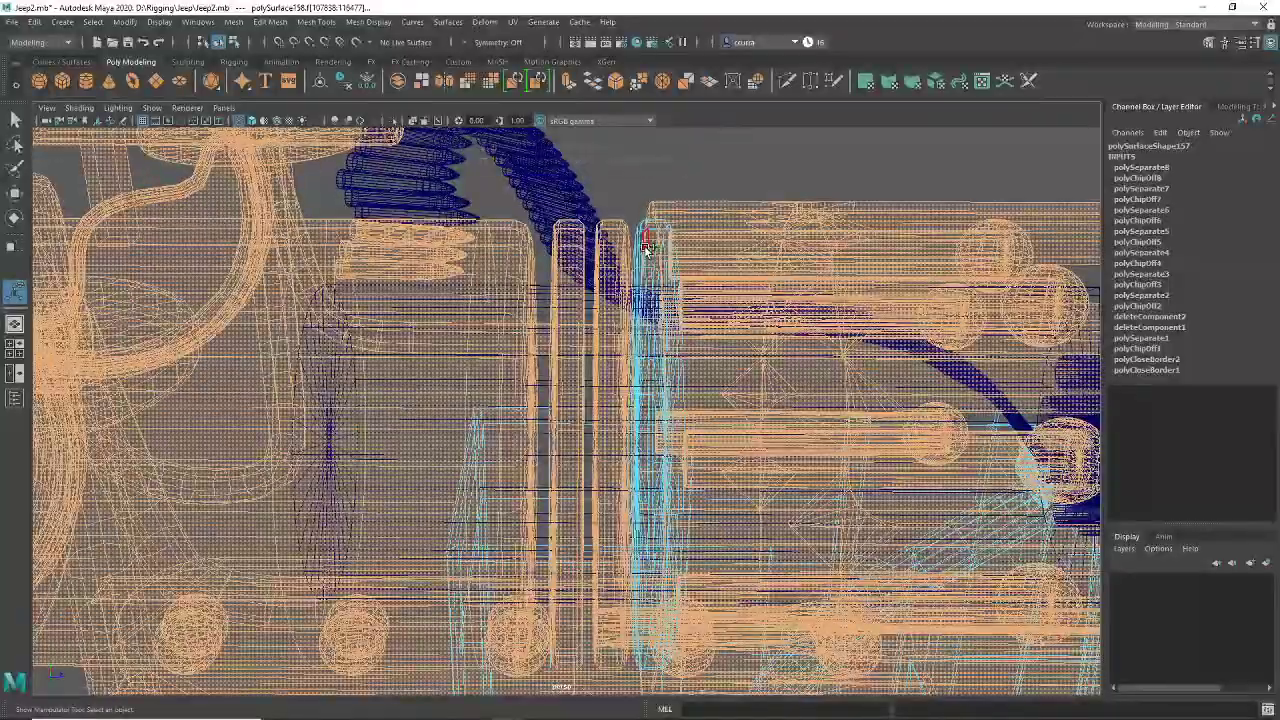
scroll(686, 434, "down", 6)
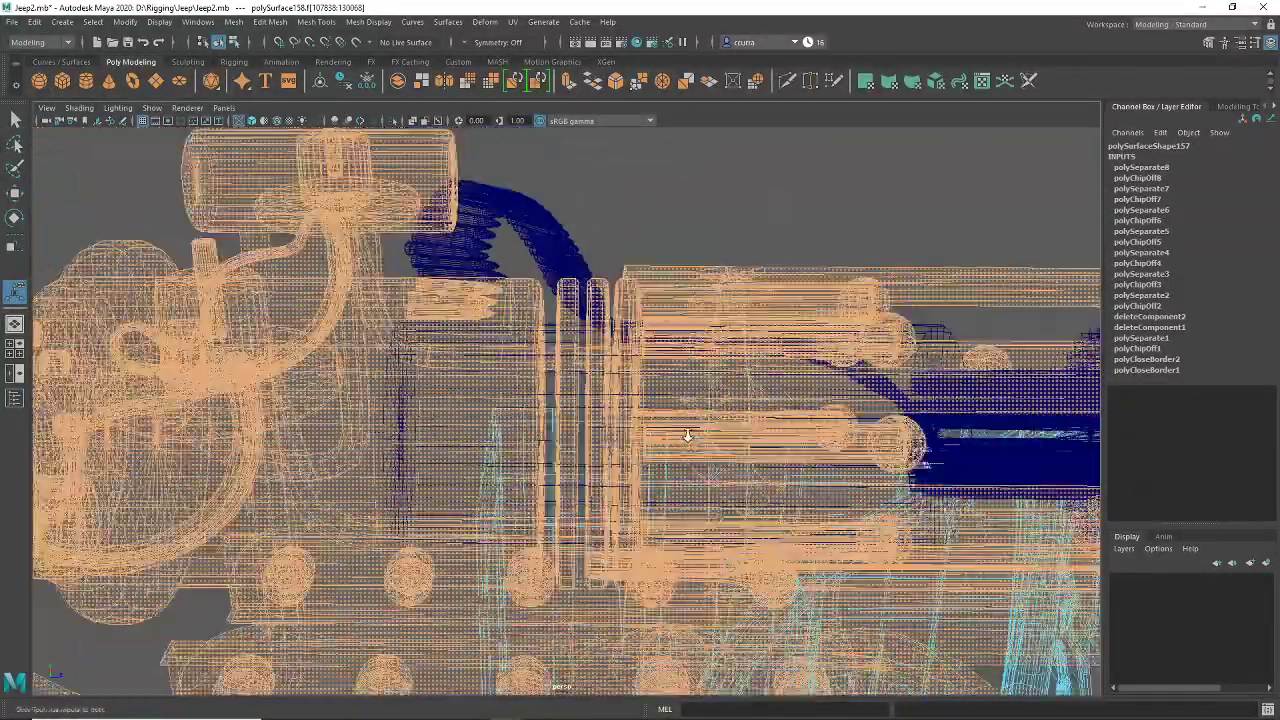
left_click_drag(686, 434, 736, 364, "alt")
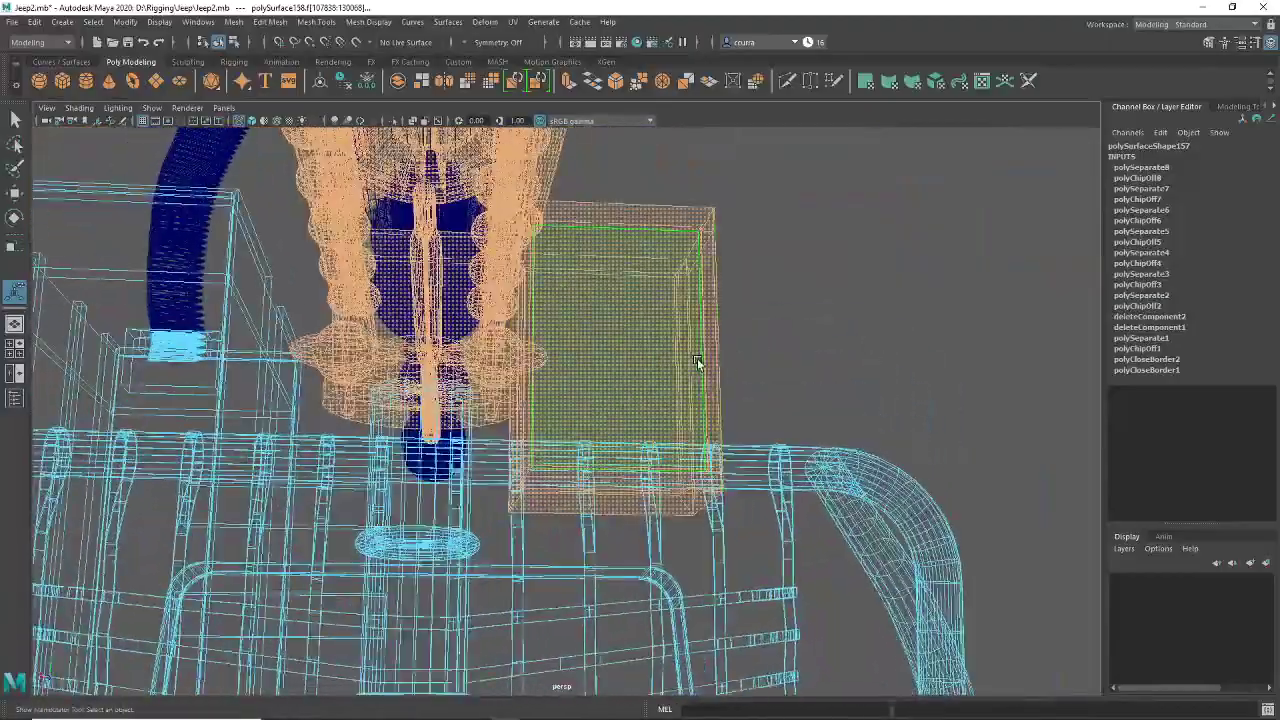
key("5")
mouse_move(608, 388)
left_mouse_down("alt")
mouse_move(574, 403)
mouse_move(534, 377)
mouse_move(577, 343)
mouse_move(531, 387)
mouse_move(557, 409)
mouse_move(577, 380)
mouse_move(632, 351)
mouse_move(685, 366)
mouse_move(678, 356)
mouse_move(771, 319)
mouse_move(780, 280)
mouse_move(820, 300)
mouse_move(751, 288)
mouse_move(700, 315)
mouse_move(646, 286)
mouse_move(774, 317)
mouse_move(666, 480)
mouse_move(524, 470)
left_mouse_up("alt")
key("4")
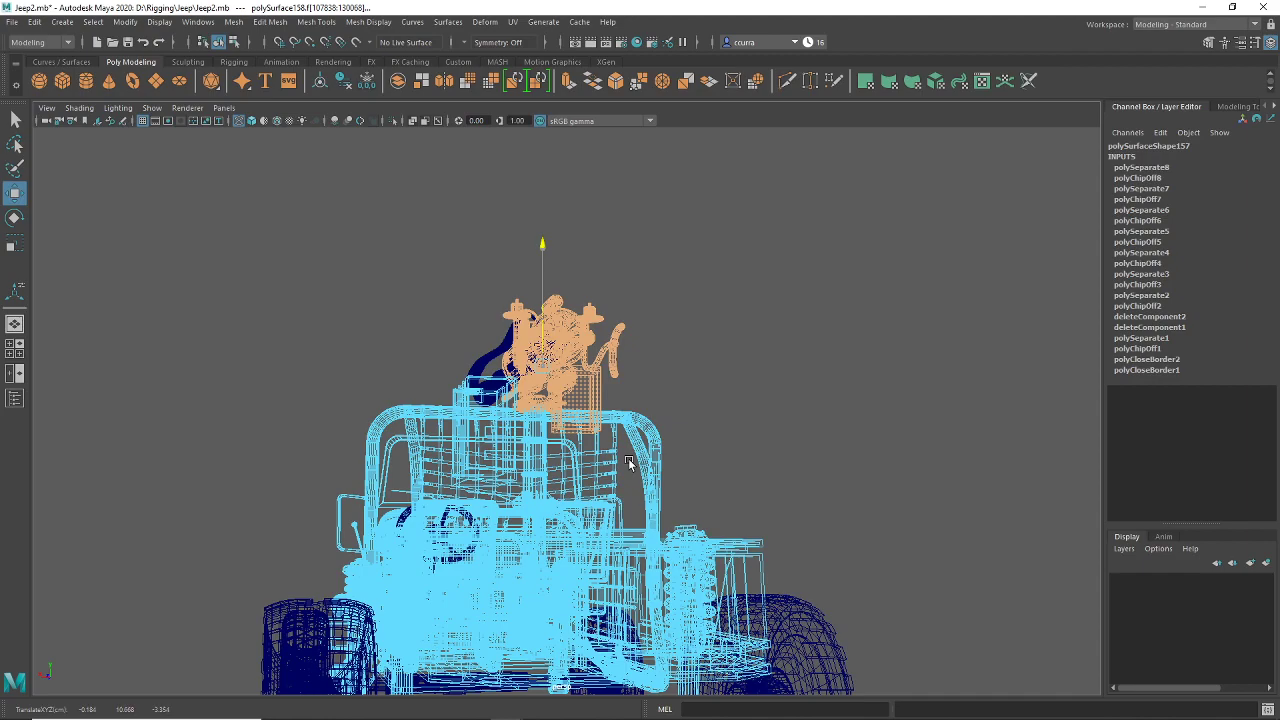
Step: Undo the test move of the selected gun faces and extract them from the jeep mesh in shaded display
left_click_drag(628, 458, 785, 497, "alt")
key("ctrl+z")
middle_click_drag(785, 497, 685, 472, "alt")
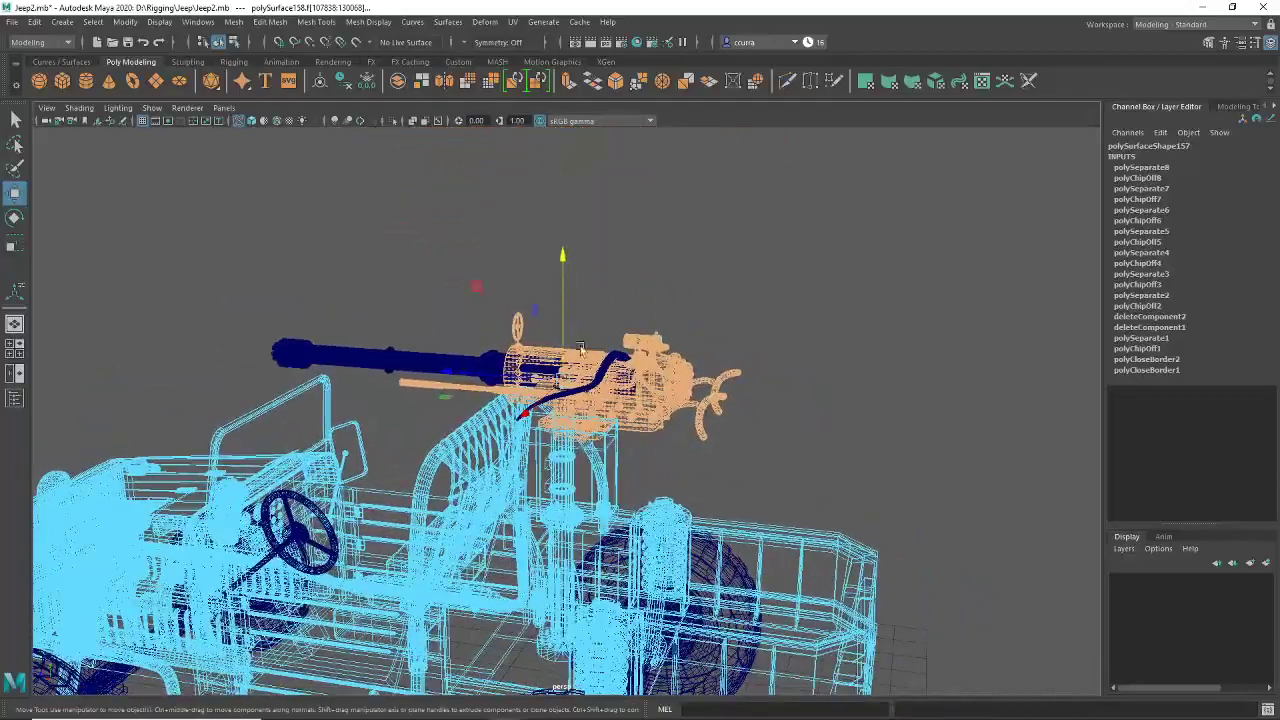
key("5")
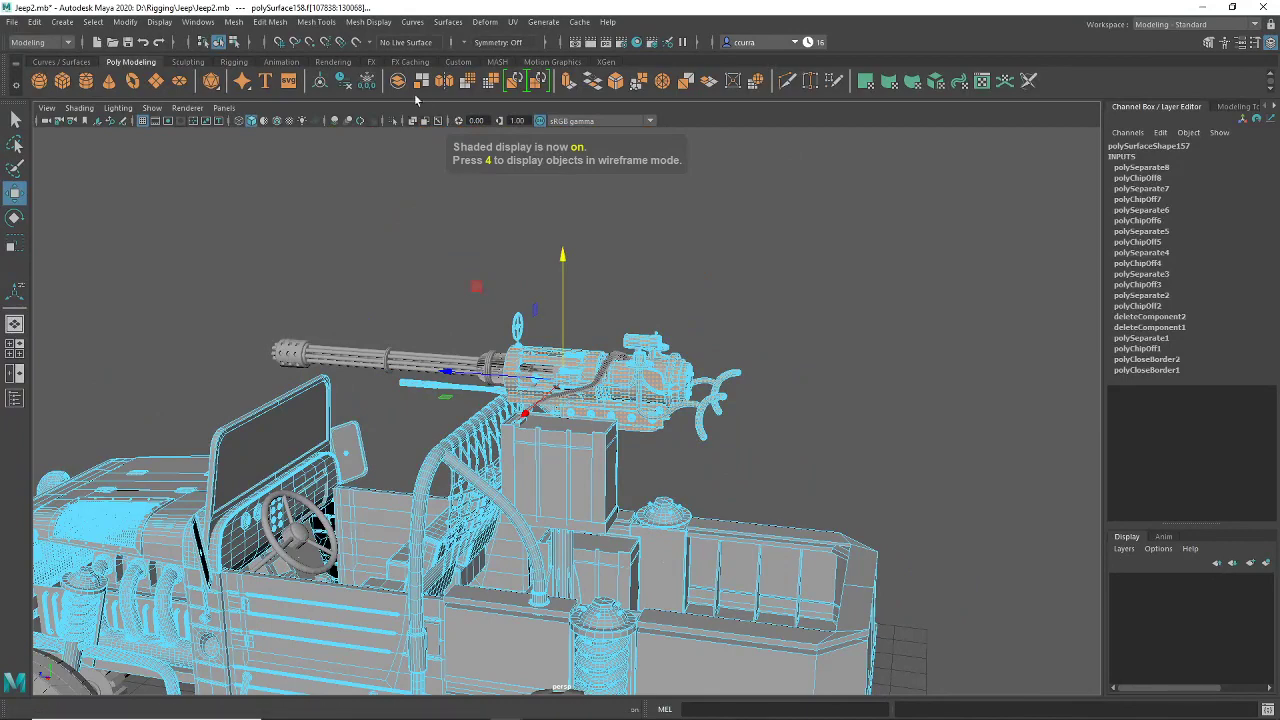
key("g")
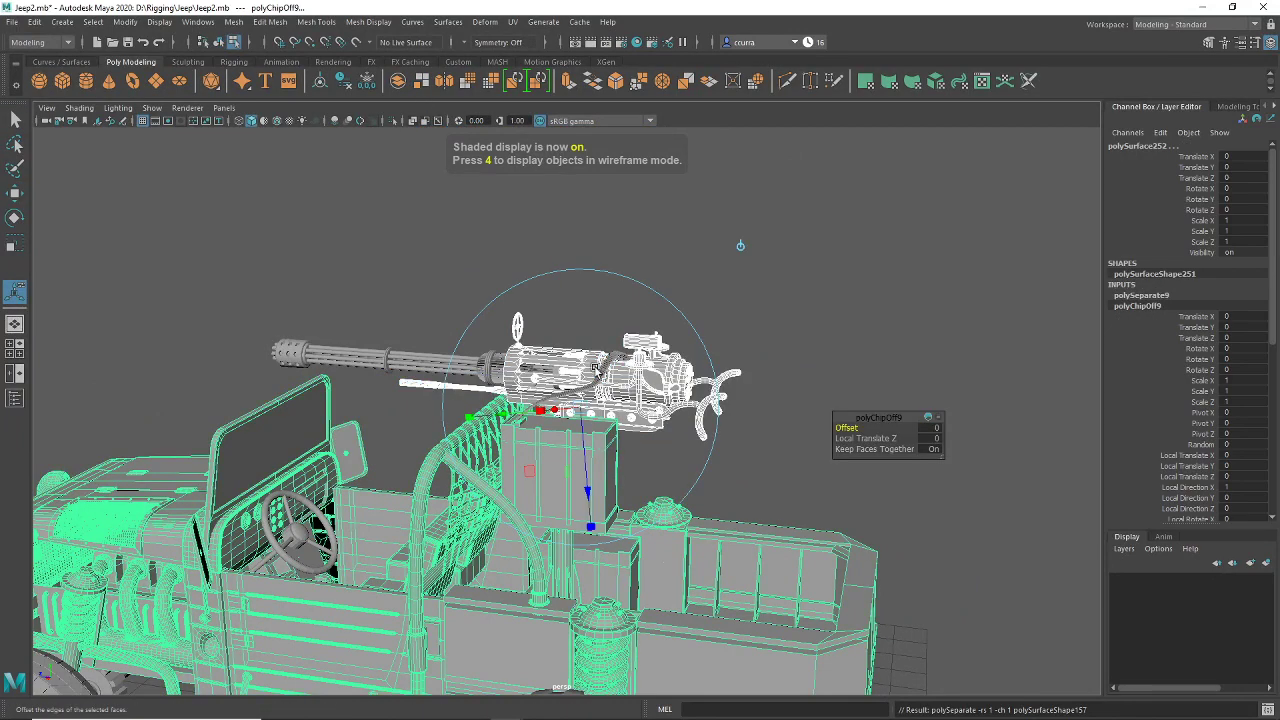
Step: Return to object selection, deselect the jeep body and combine the extracted gun pieces into one mesh
right_click(453, 533)
left_click(497, 321)
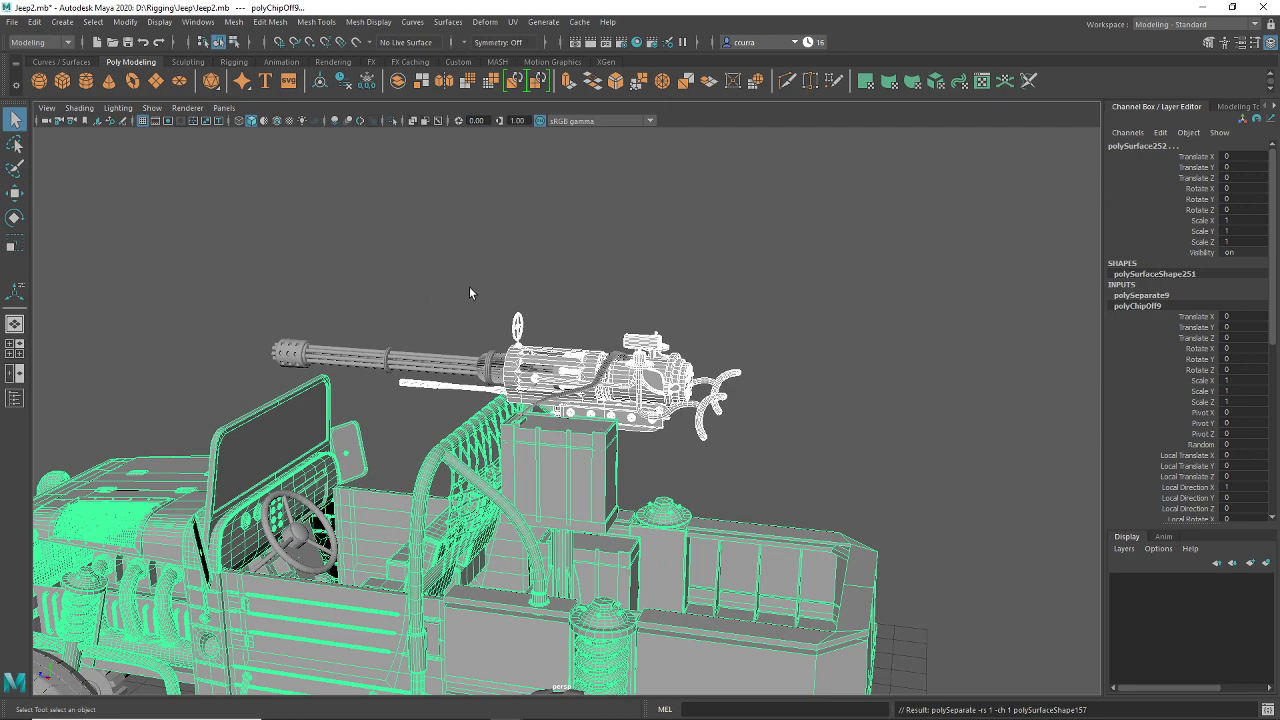
left_click(584, 511, "ctrl")
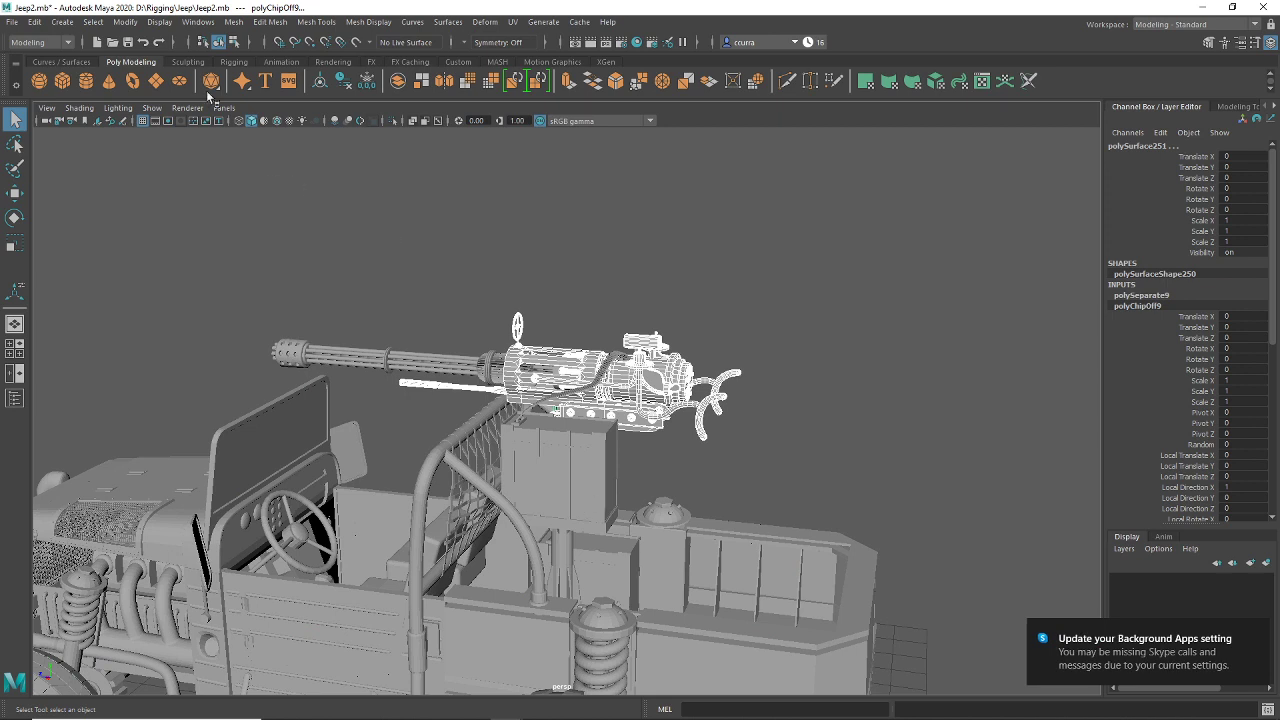
left_click(234, 22)
left_click(258, 68)
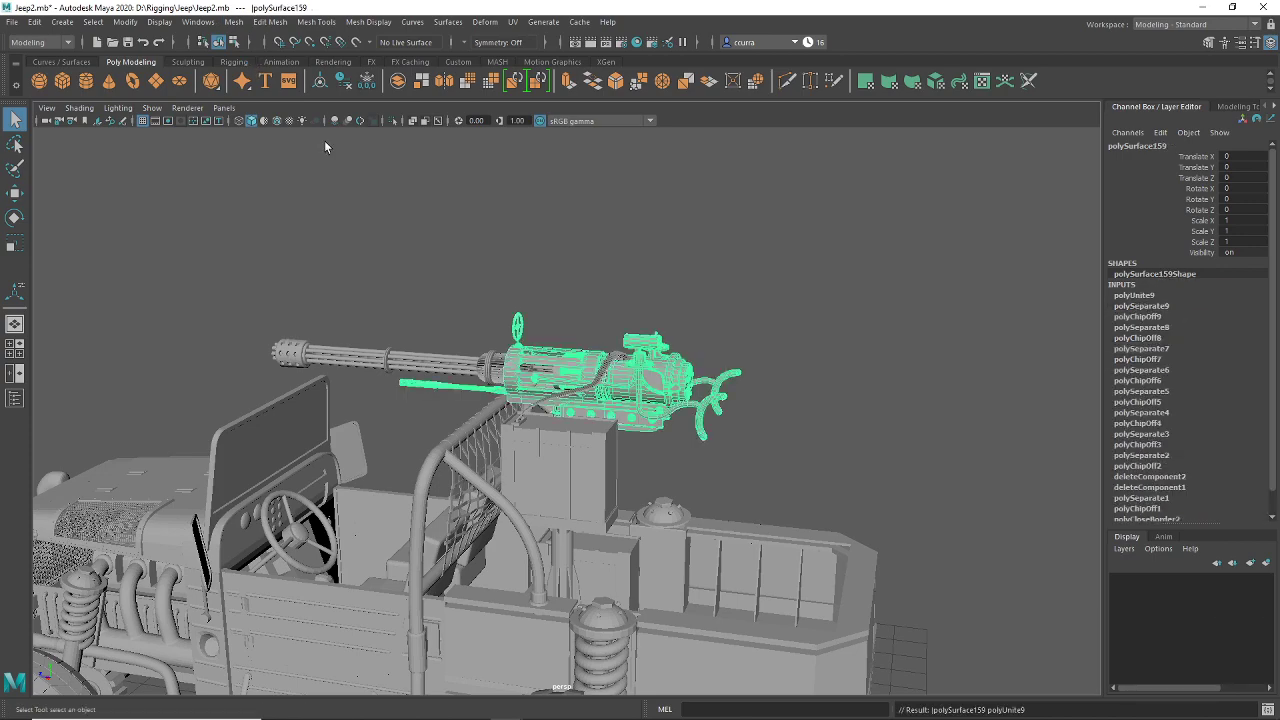
Step: Try moving the combined gun mesh upward to test its separation from the jeep, and undo the move
left_click_drag(564, 323, 561, 178)
left_click_drag(683, 499, 556, 489, "alt")
key("ctrl+z")
key("super")
type("www")
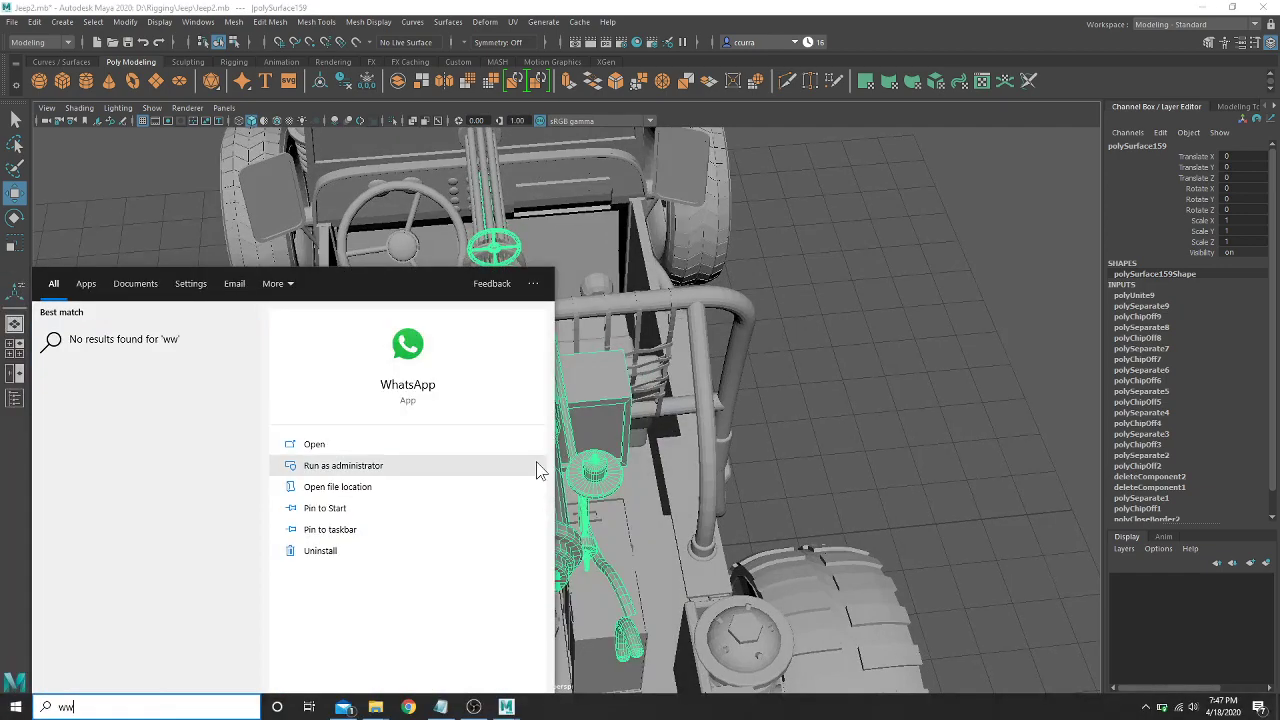
left_click(735, 326)
key("ctrl+z")
key("ctrl+z")
key("ctrl+y")
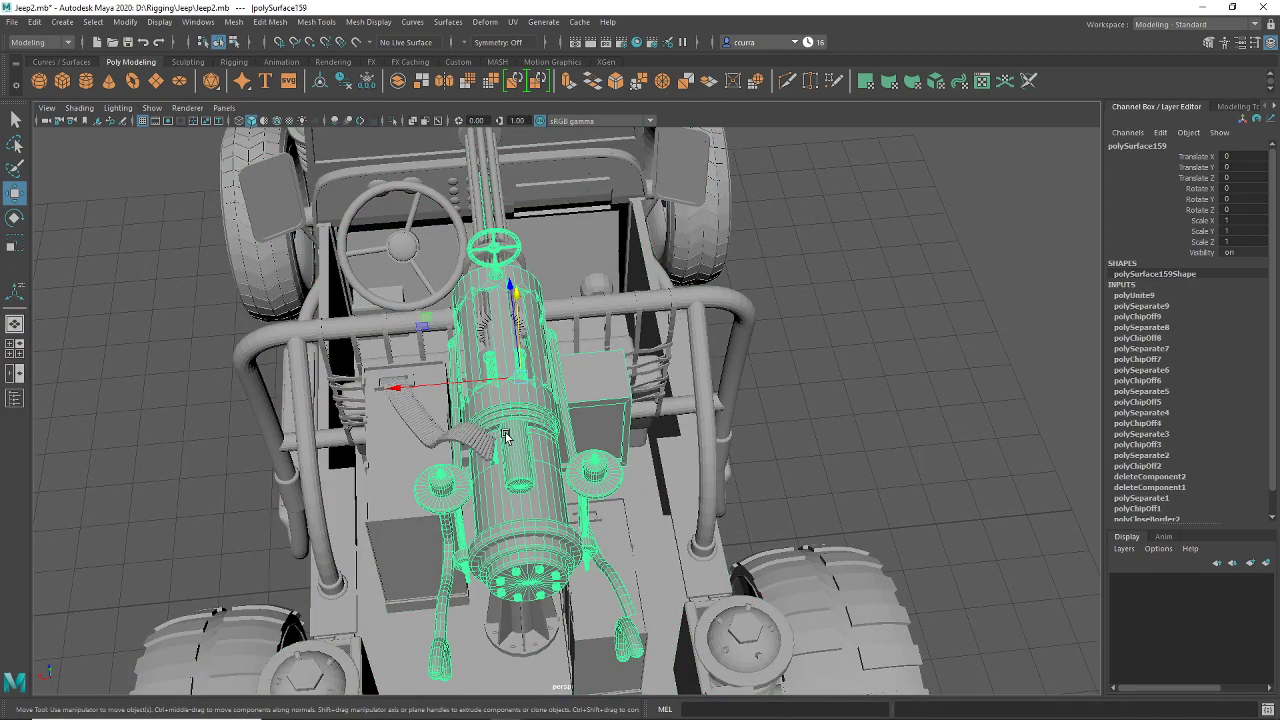
Step: Try rotating the combined gun mesh, undo the rotation and clear the selection
key("e")
left_click_drag(527, 474, 490, 416)
key("ctrl+z")
left_click(798, 315)
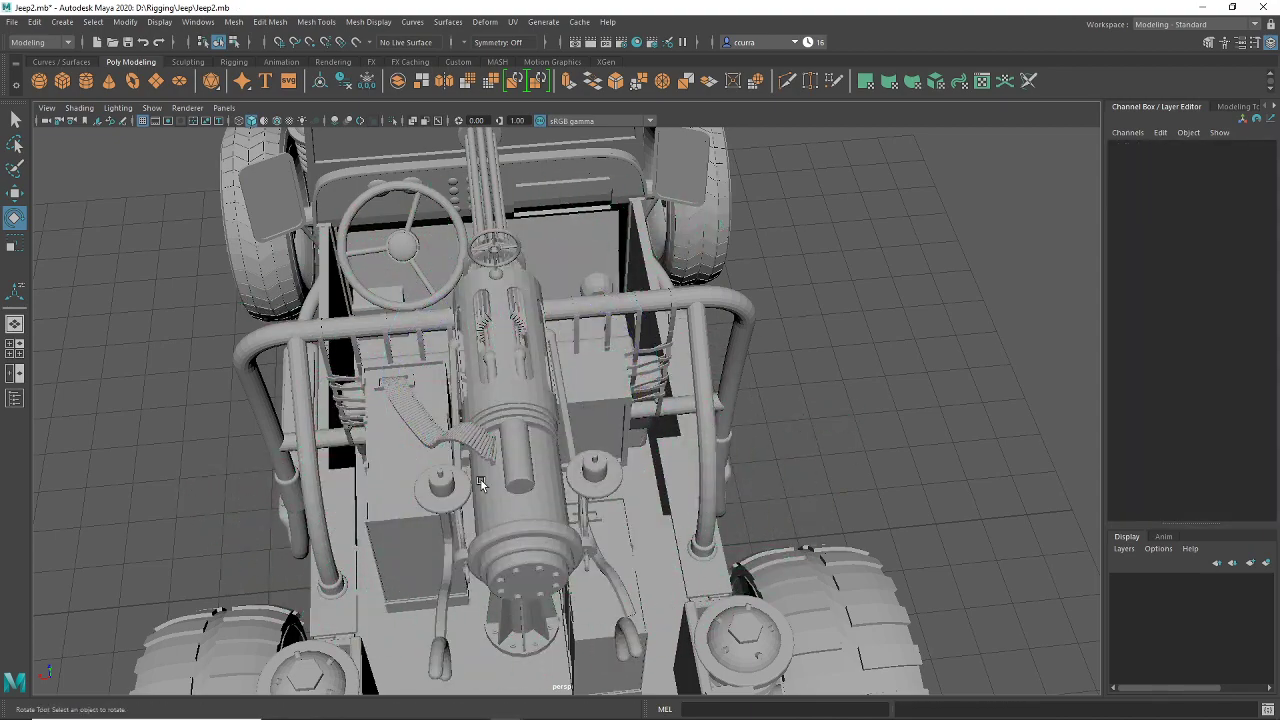
Step: Select the barrels, the gun body and the jeep body in turn to check that they are separate meshes
left_click_drag(481, 480, 523, 398, "alt")
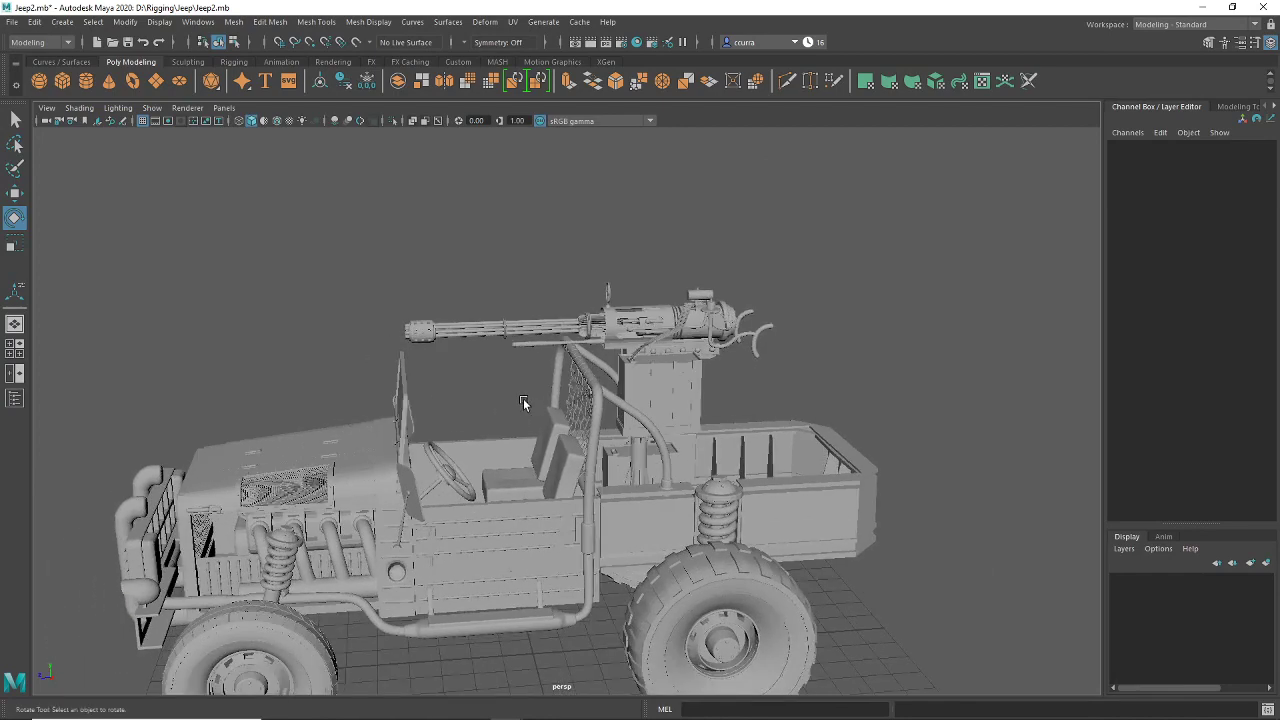
left_click(498, 328)
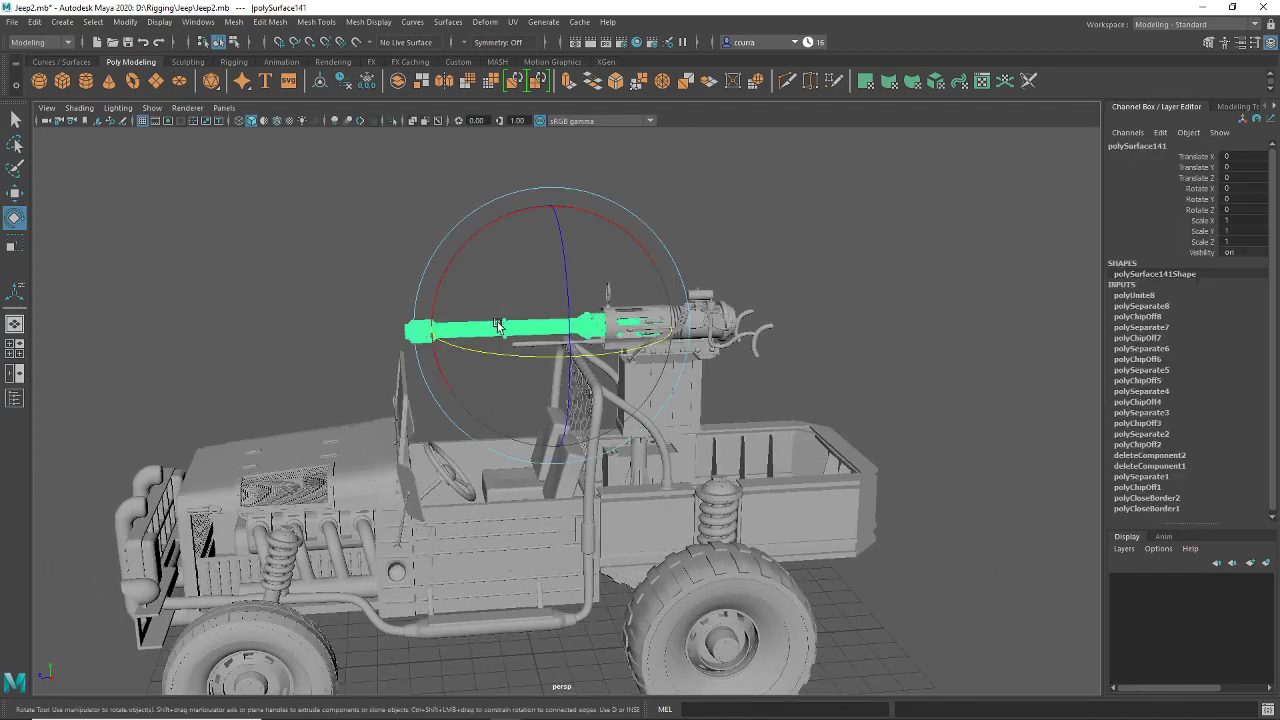
left_click(729, 328)
left_click_drag(765, 489, 738, 466, "alt")
scroll(572, 444, "up", 4)
left_click(1003, 566)
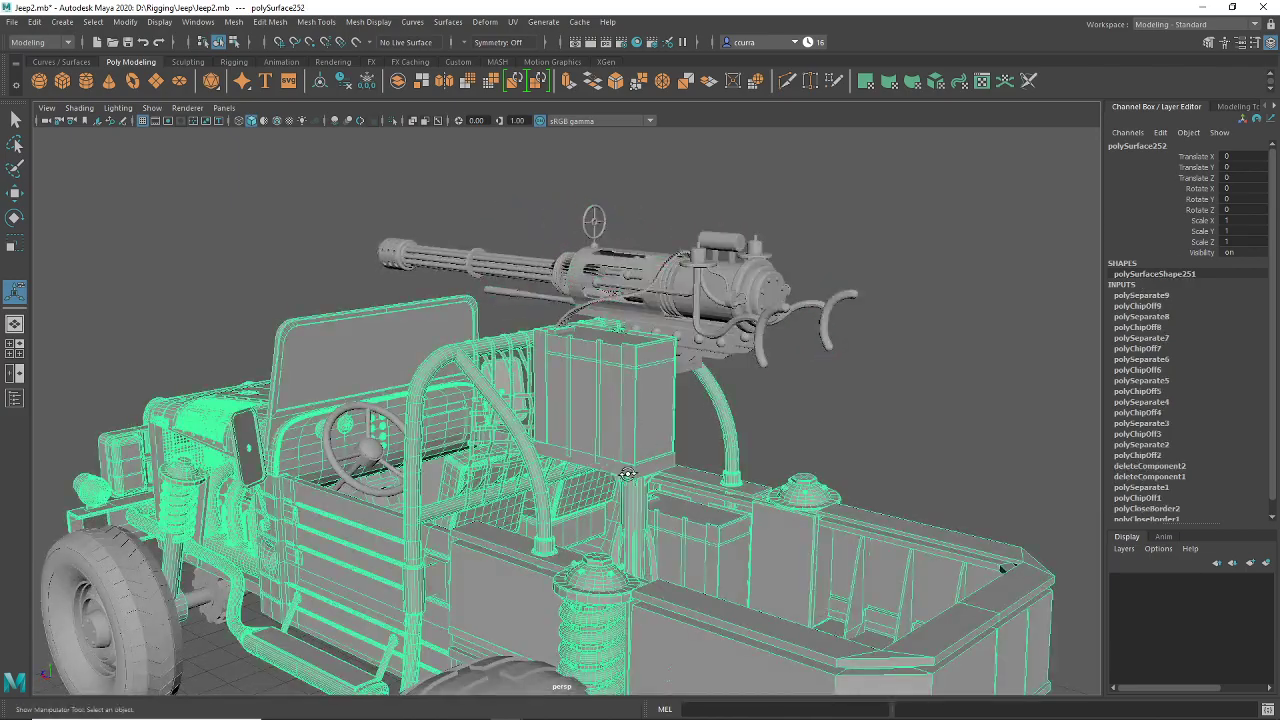
Step: Select the steering wheel to check that it is a separate mesh from the jeep body
left_click_drag(580, 460, 646, 480, "alt")
scroll(646, 480, "down", 5)
middle_click_drag(686, 423, 737, 357, "alt")
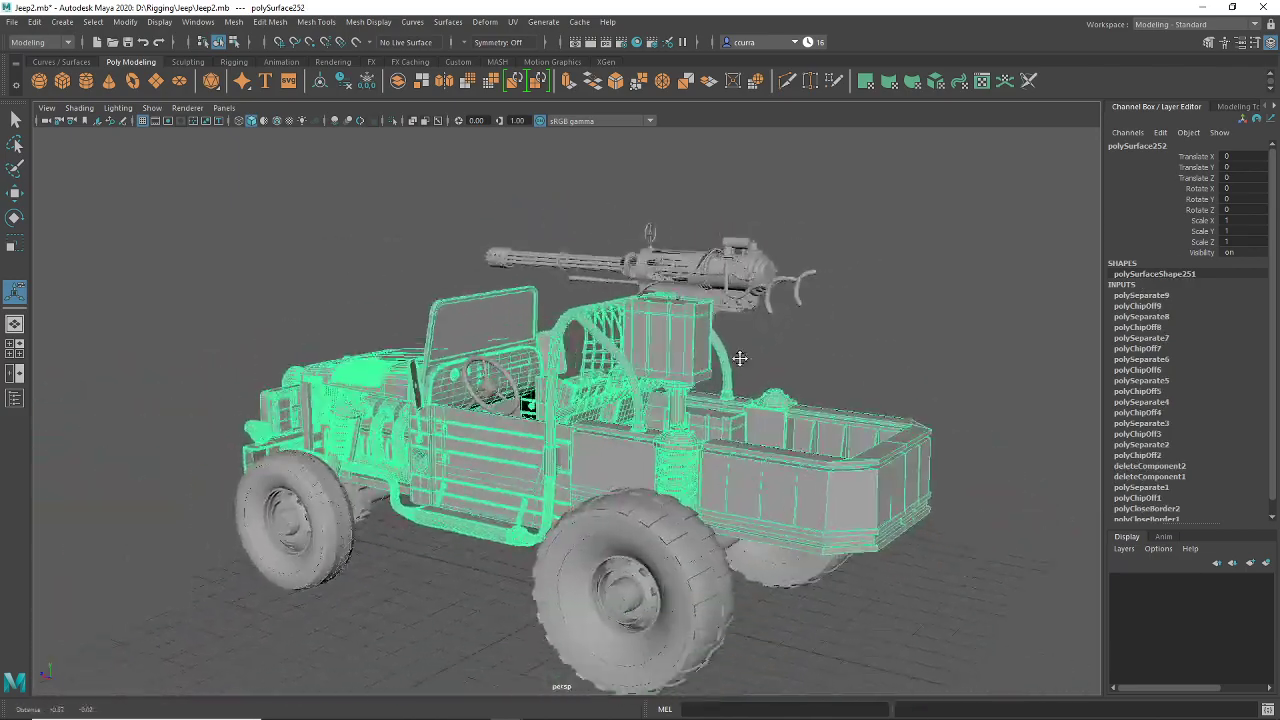
left_click_drag(680, 420, 771, 443, "alt")
middle_click_drag(560, 396, 614, 466, "alt")
left_click(600, 368)
scroll(606, 400, "up", 5)
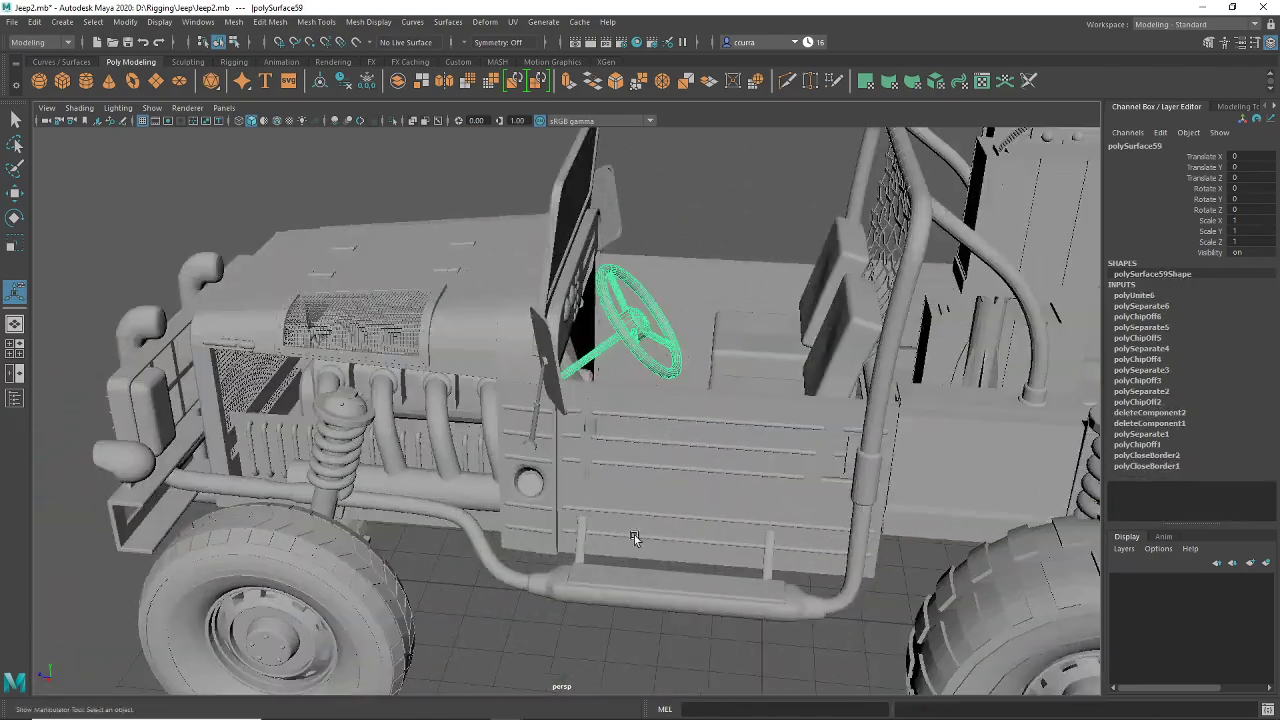
Step: Examine the whole jeep from the front, side and rear, looking over the separated steering wheel, wheels and gun
mouse_move(690, 536)
left_mouse_down("alt")
mouse_move(596, 505)
mouse_move(674, 520)
left_mouse_up("alt")
middle_click_drag(676, 480, 564, 473, "alt")
left_click_drag(564, 473, 534, 456, "alt")
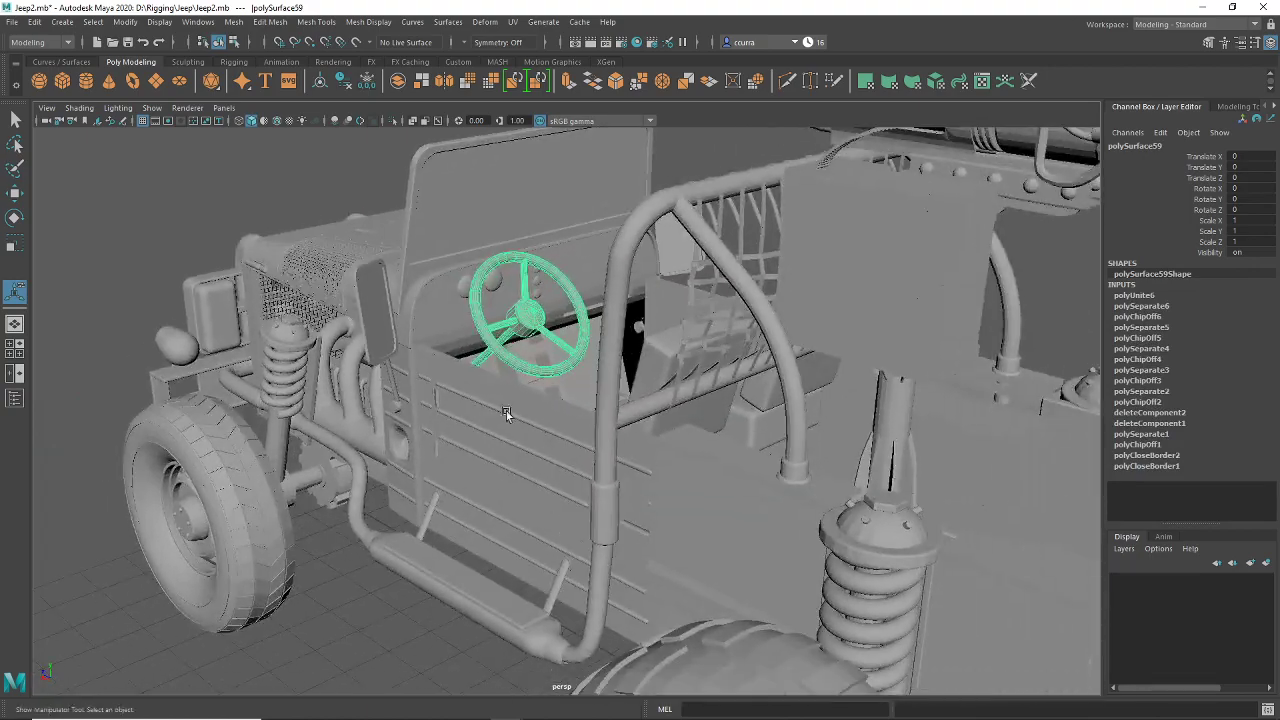
middle_click_drag(506, 413, 557, 505, "alt")
scroll(559, 503, "up", 4)
left_click_drag(518, 480, 578, 488, "alt")
scroll(570, 492, "down", 5)
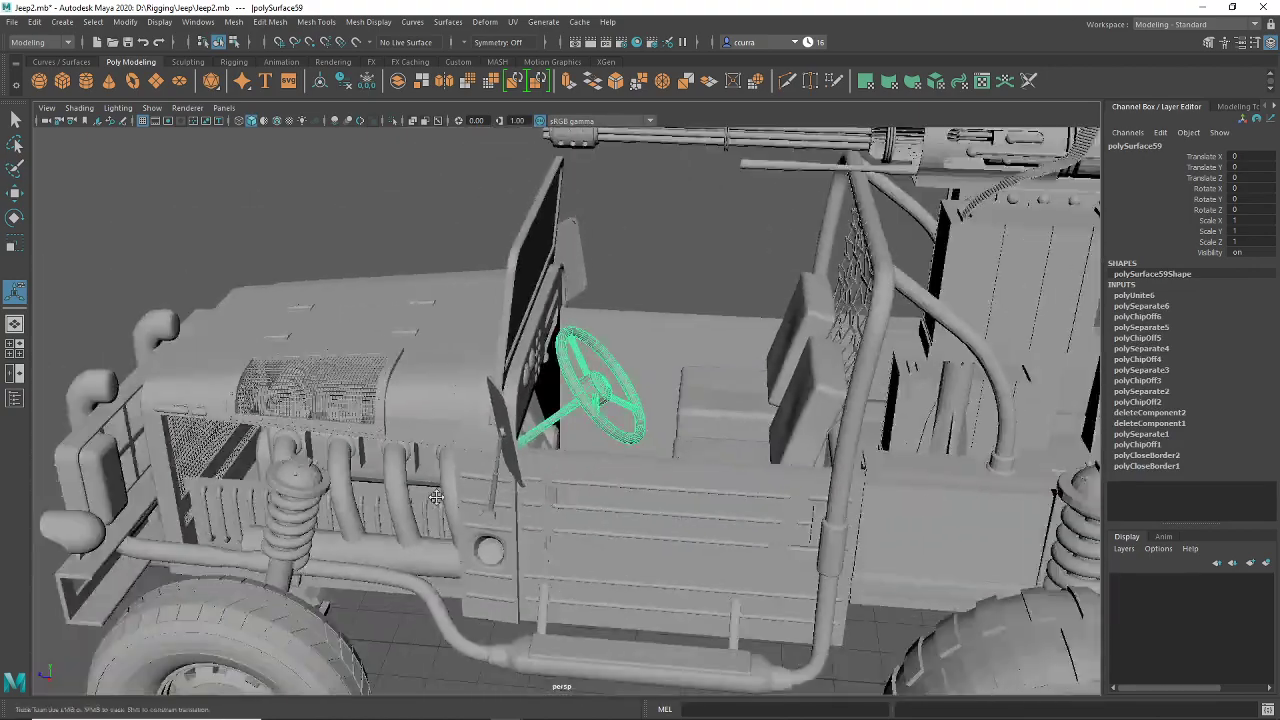
middle_click_drag(436, 532, 552, 463, "alt")
left_click_drag(552, 463, 500, 460, "alt")
scroll(547, 463, "down", 2)
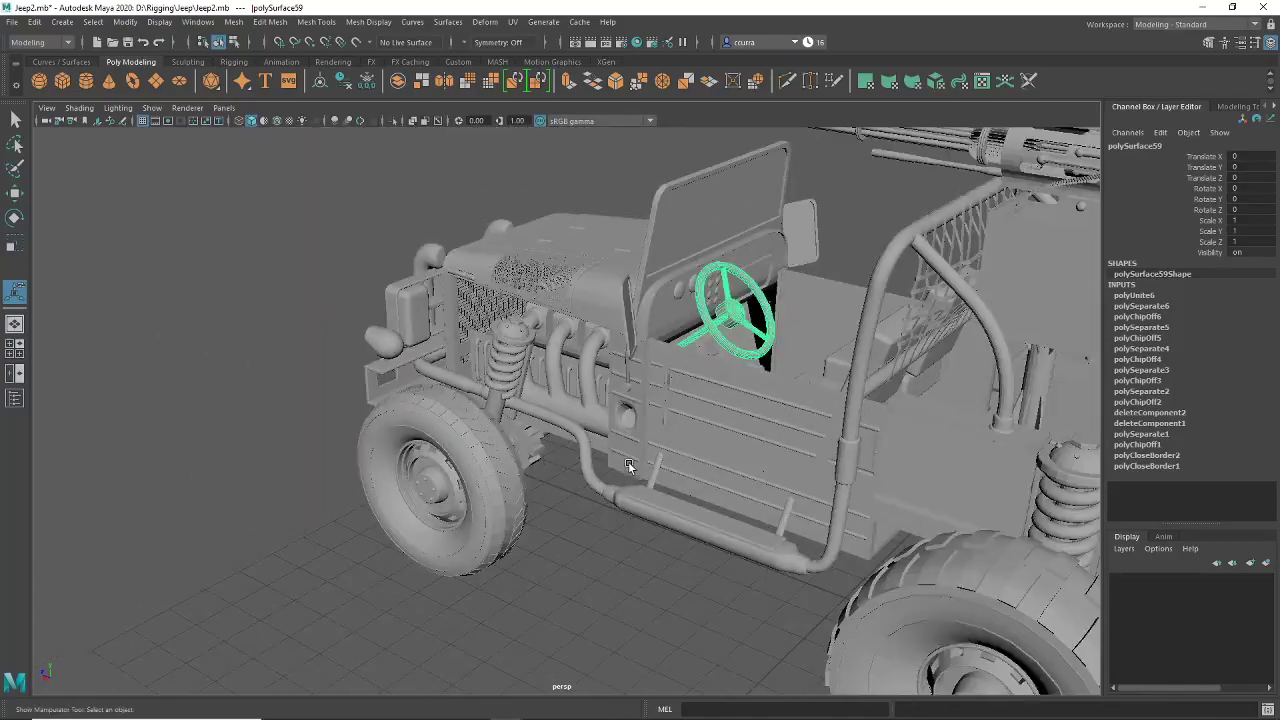
left_click_drag(629, 466, 570, 465, "alt")
middle_click_drag(865, 452, 728, 463, "alt")
mouse_move(740, 717)
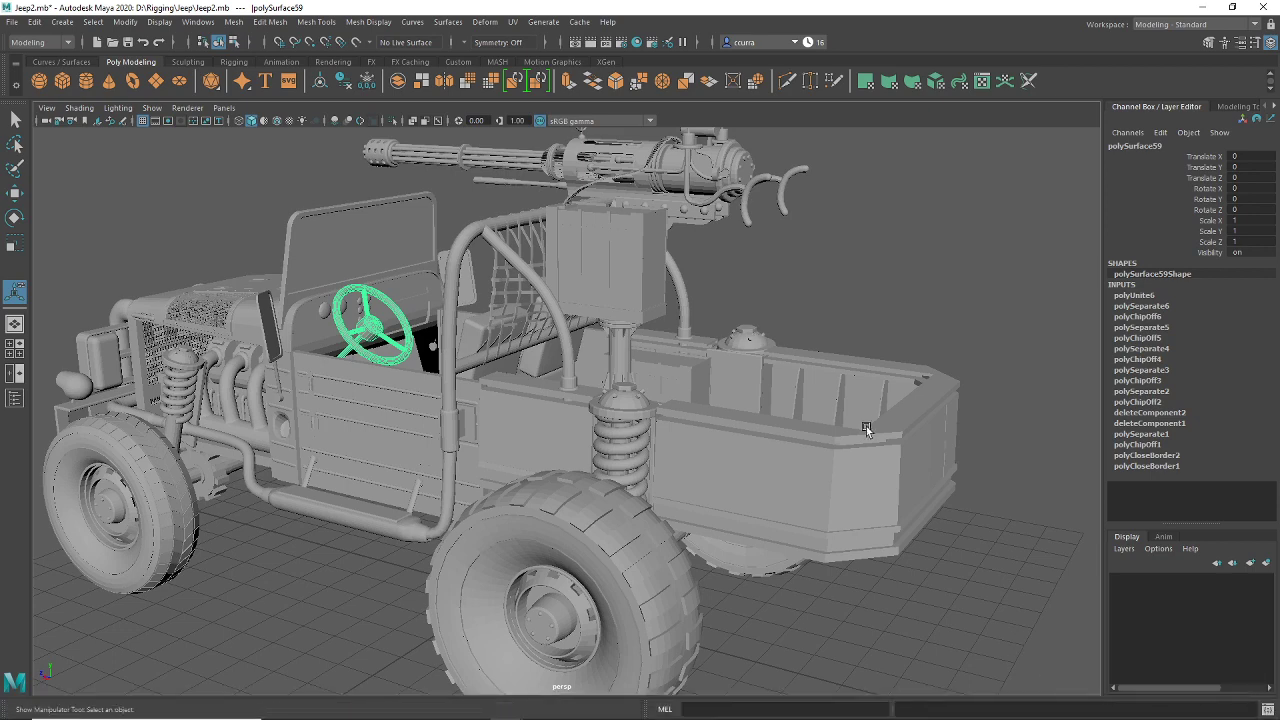
mouse_move(1192, 714)
mouse_move(995, 712)
Step: Save the scene under the new file name Jeep3.mb in the Jeep folder
scroll(492, 533, "down", 6)
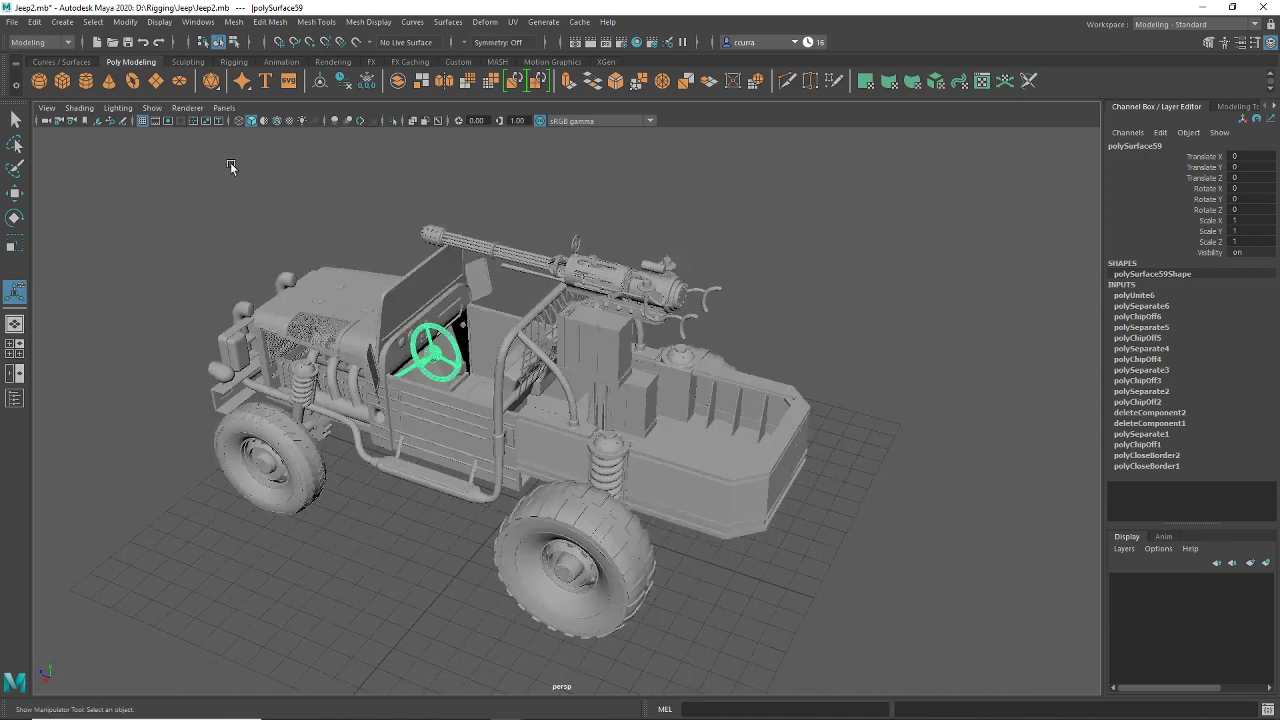
left_click(12, 22)
left_click(45, 73)
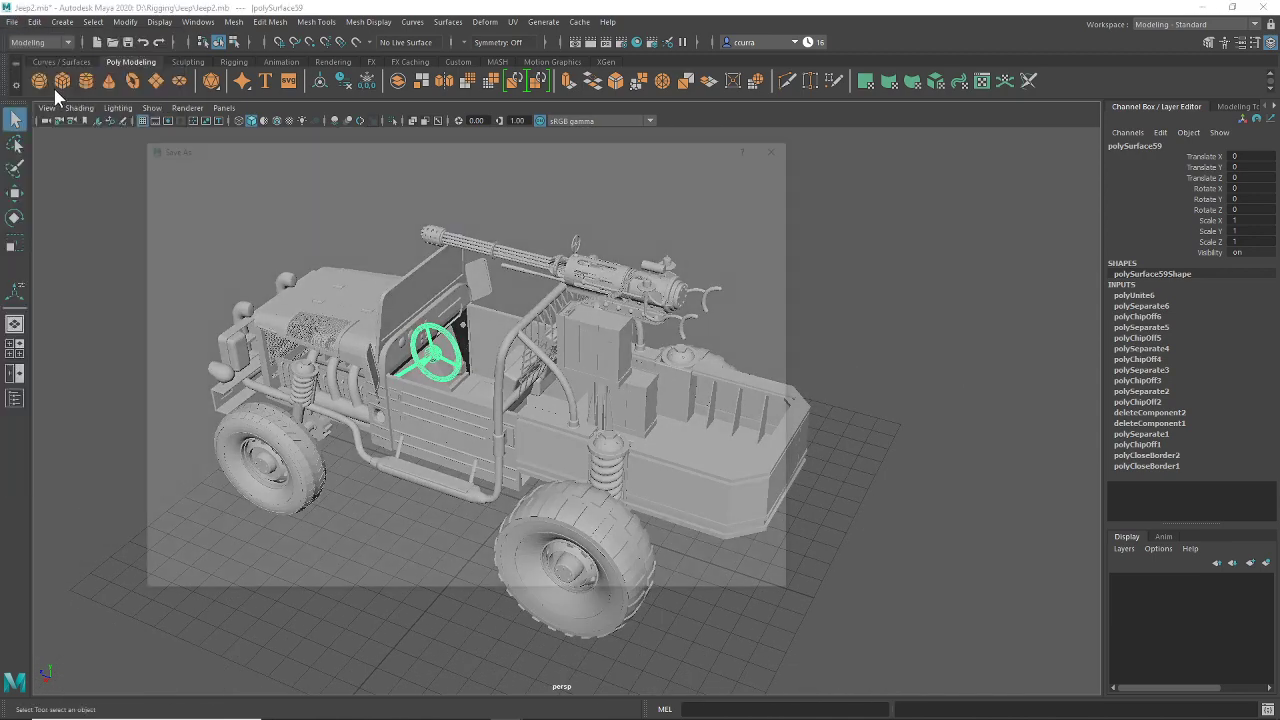
left_click(221, 561)
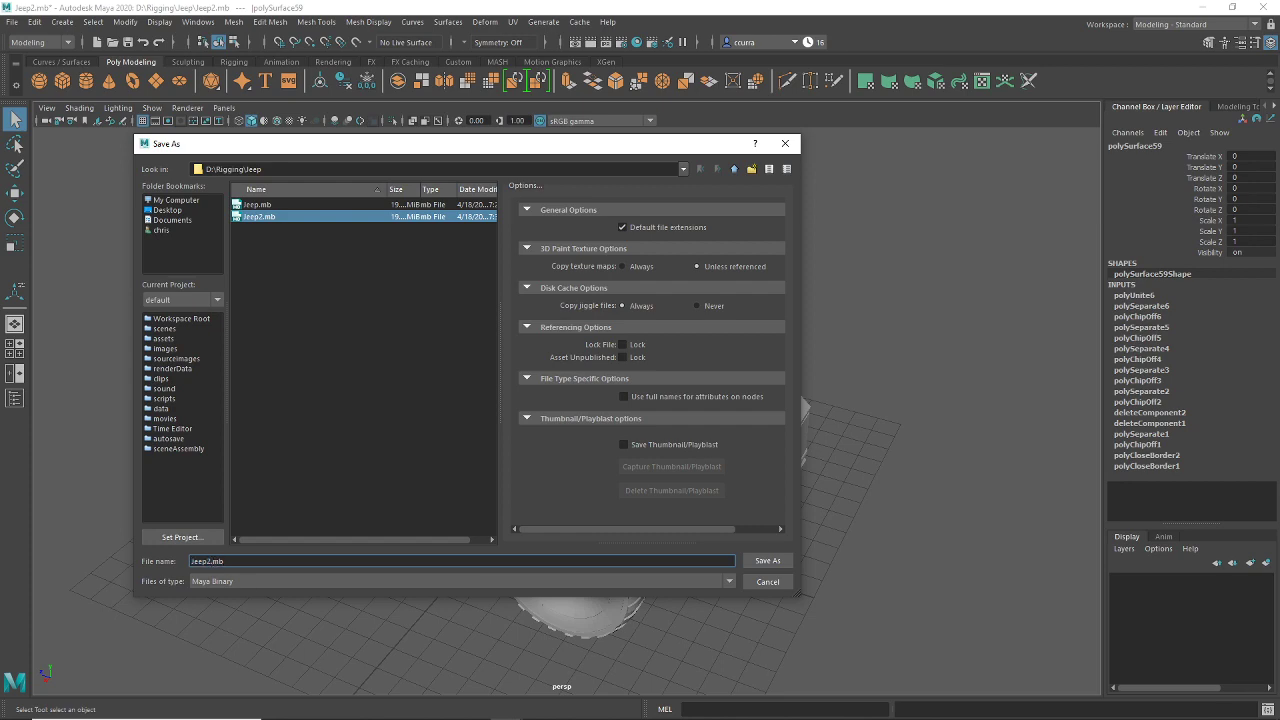
key("BackSpace")
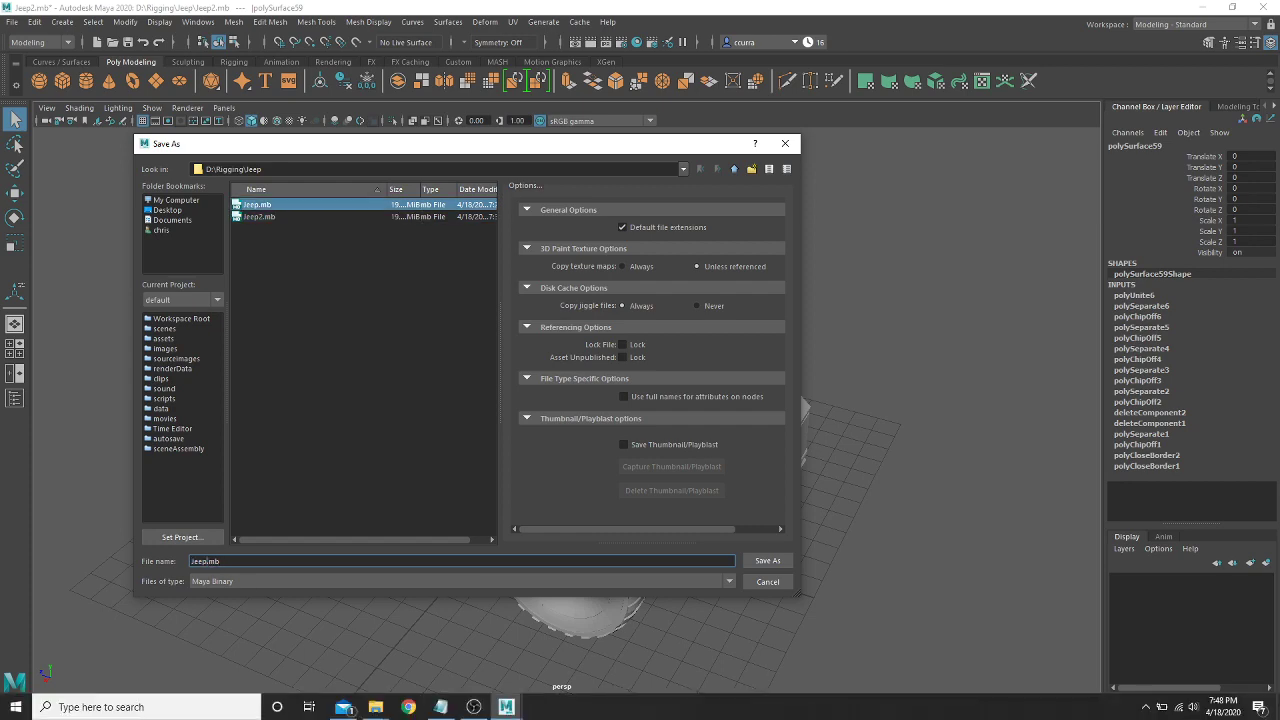
type("3")
left_click(789, 563)
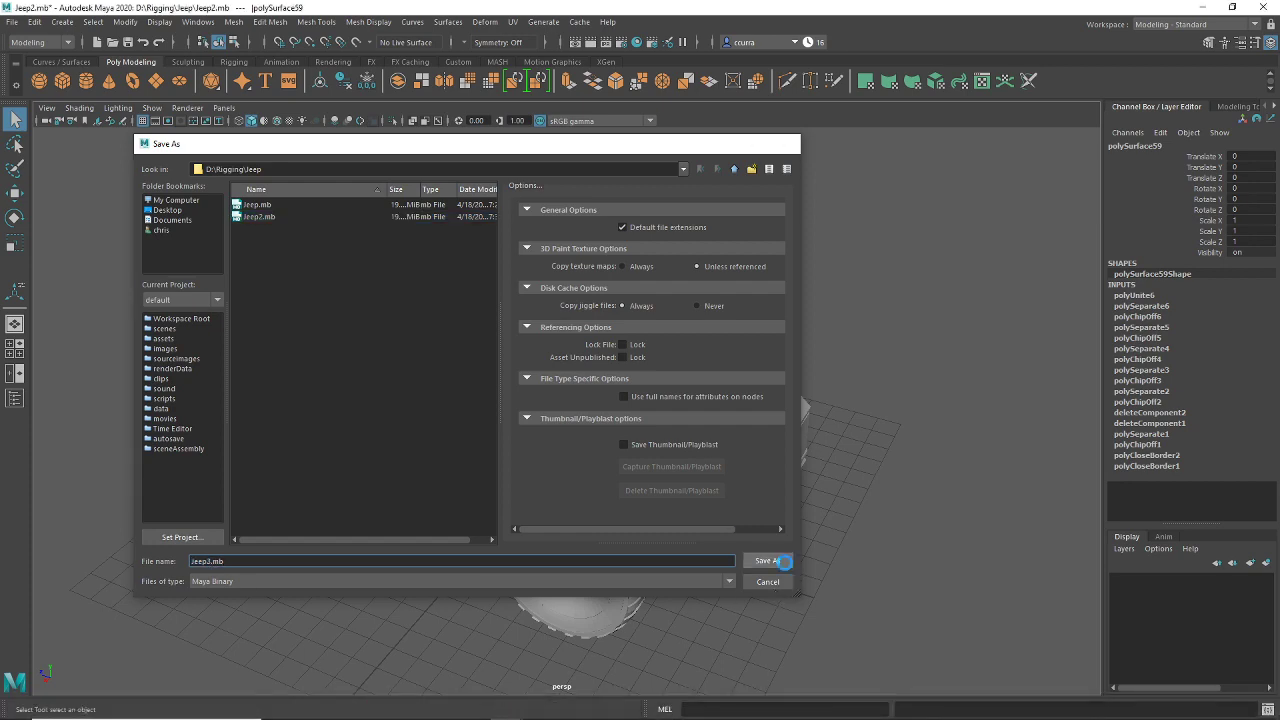
Step: Select the gun's ammo belt and examine in wireframe where it enters the ammo box
left_click_drag(653, 521, 581, 443, "alt")
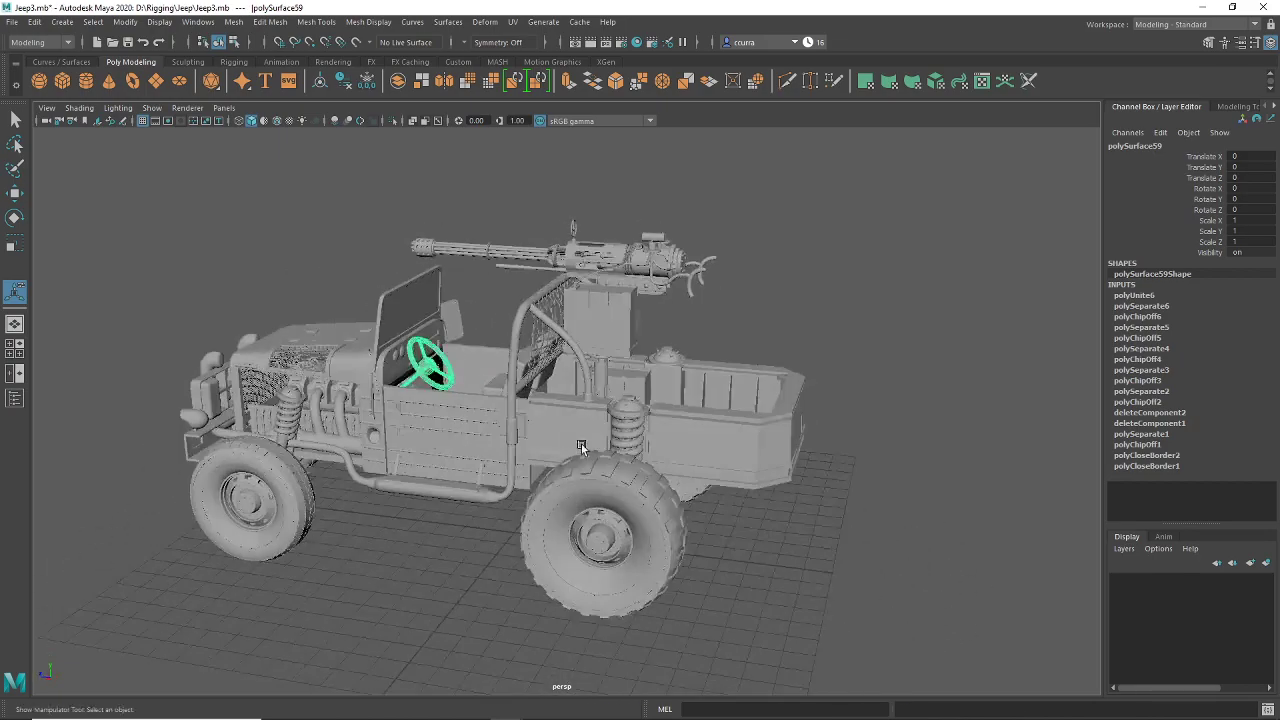
key("super")
left_click(795, 430)
left_click_drag(812, 430, 874, 440, "alt")
left_click(873, 438)
scroll(755, 372, "up", 2)
scroll(729, 486, "up", 10)
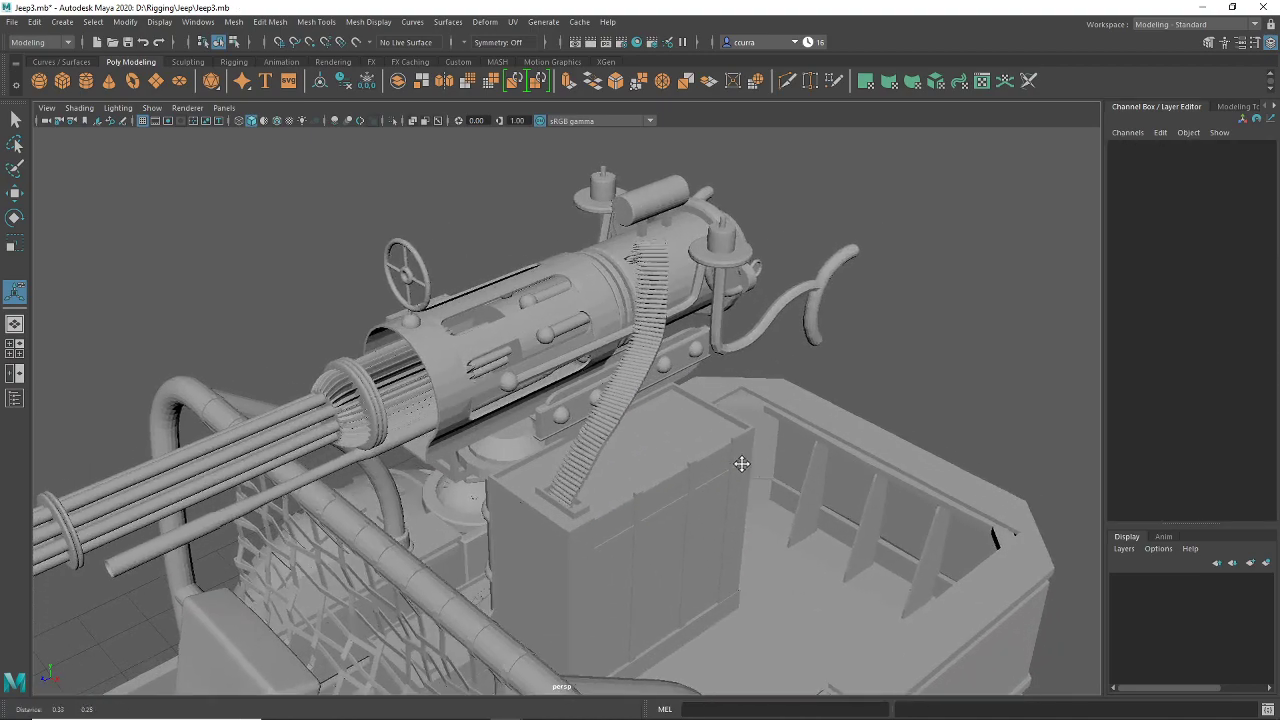
scroll(630, 385, "down", 5)
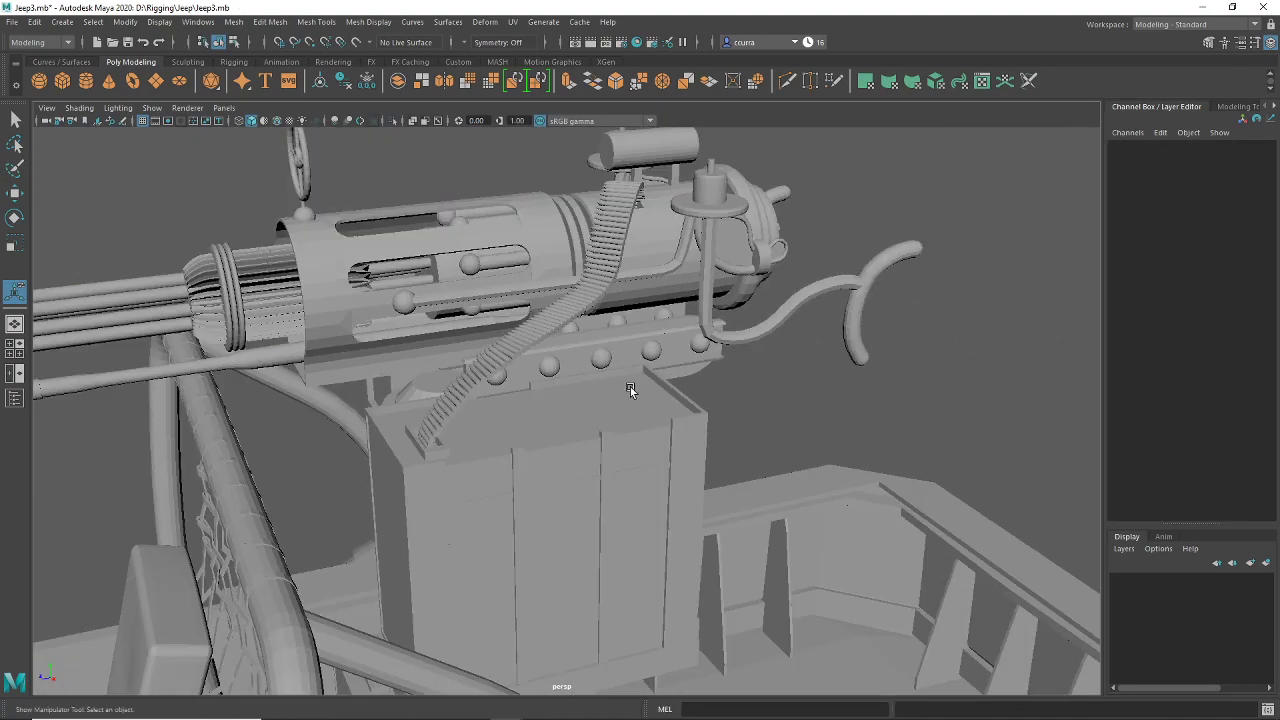
left_click_drag(629, 391, 737, 300, "alt")
left_click(622, 391)
key("4")
scroll(655, 405, "up", 5)
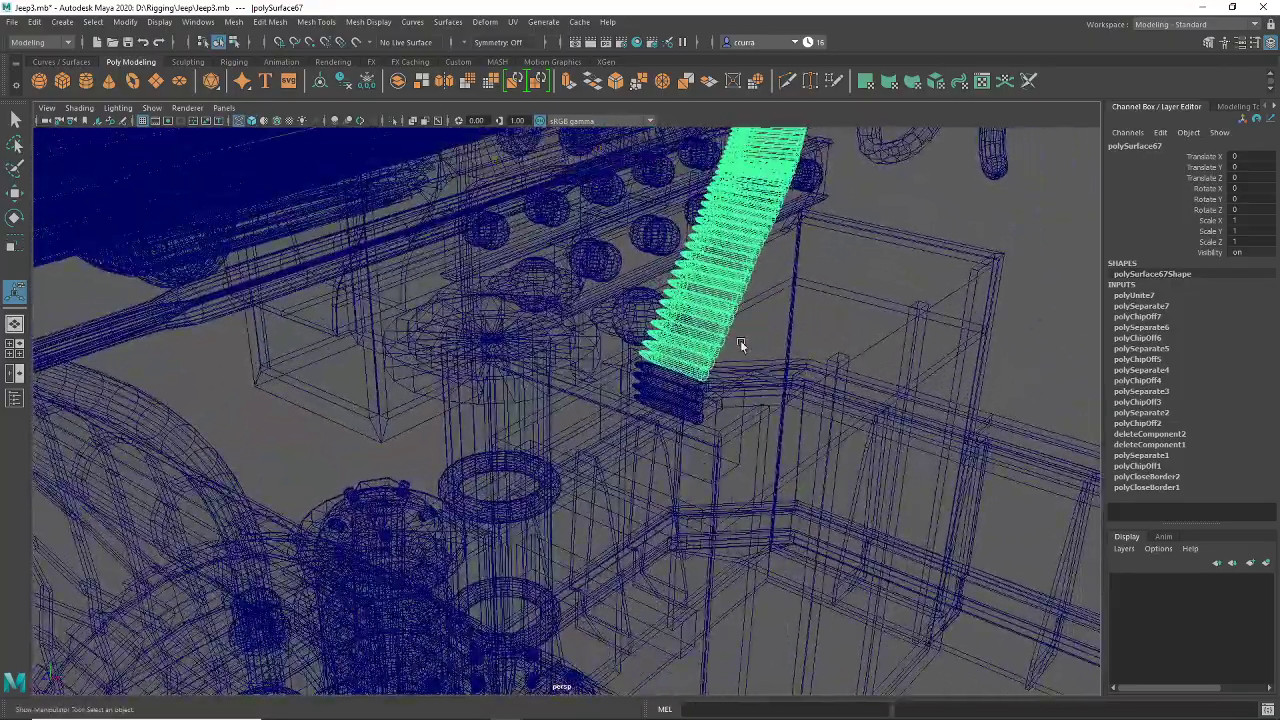
scroll(740, 330, "down", 6)
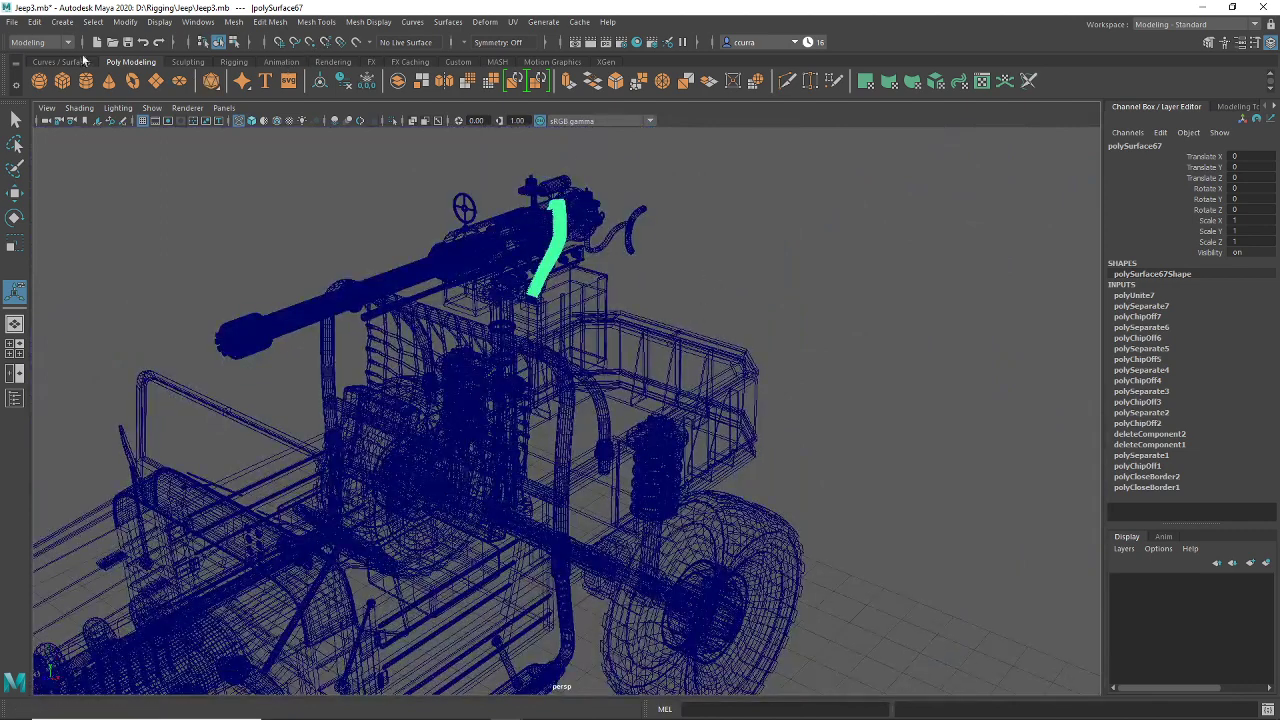
Step: Switch to the Rigging menu set and rigging tools, and start the Joint tool, closing its settings unchanged
left_click(62, 42)
left_click(51, 71)
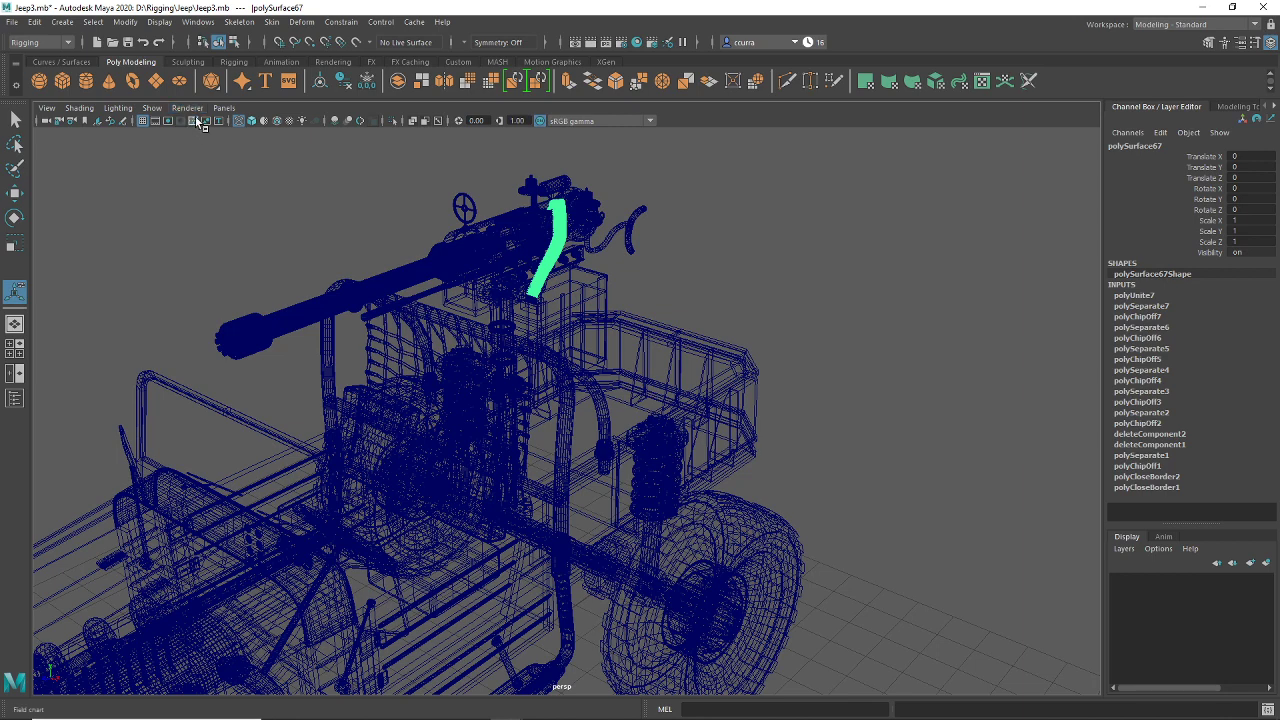
left_click(244, 62)
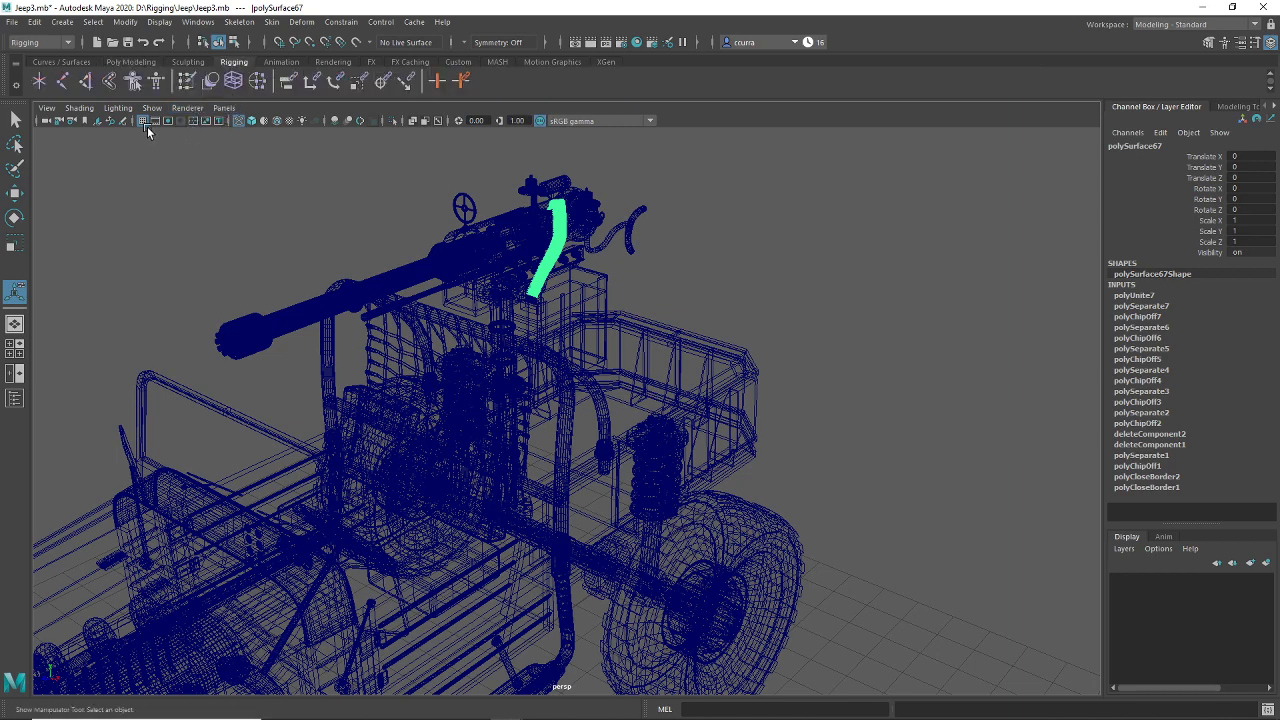
double_click(68, 85)
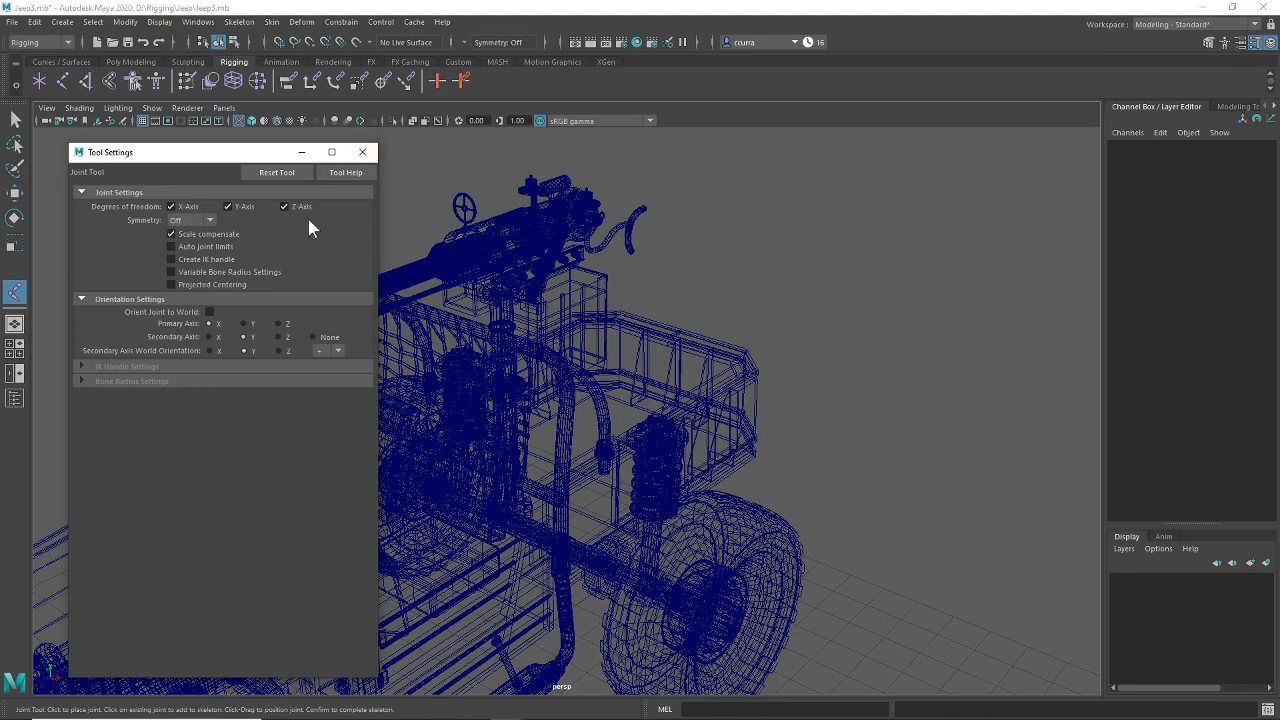
left_click(366, 150)
Step: Place a joint in shaded display on the lowest bullets of the ammo belt, where it enters the ammo box
scroll(590, 438, "down", 4)
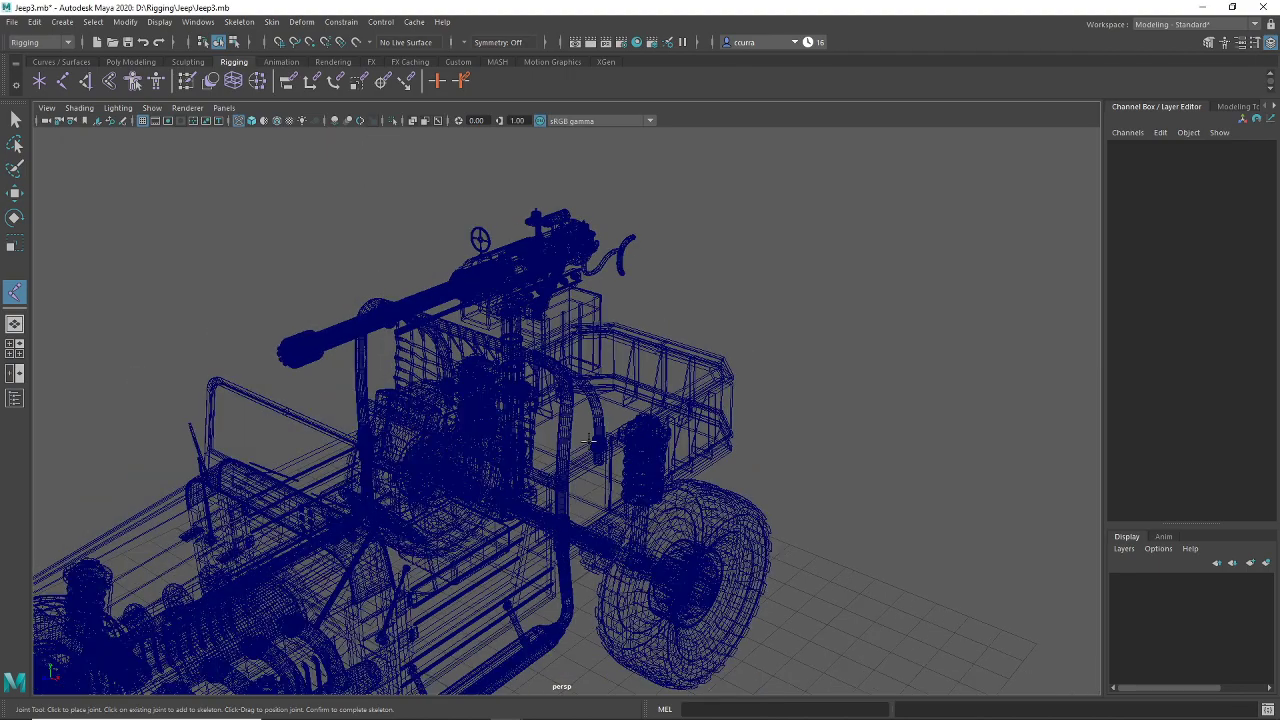
scroll(611, 460, "up", 8)
scroll(609, 460, "up", 2)
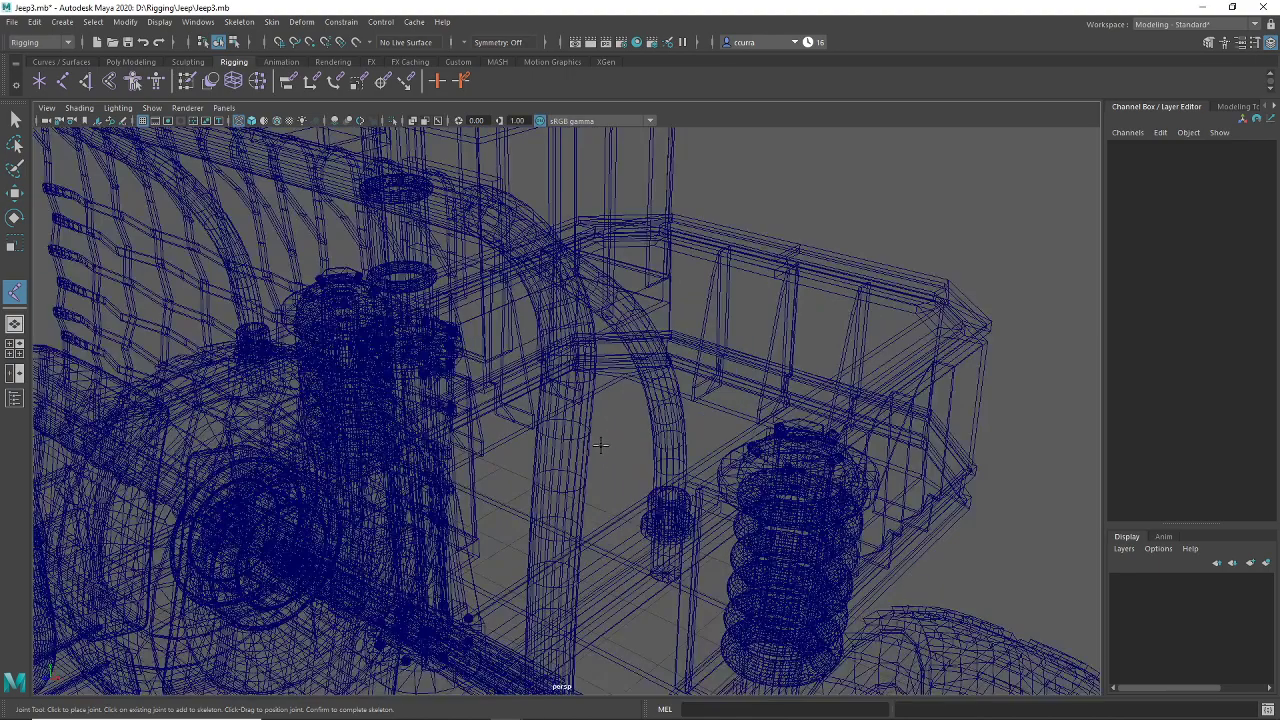
key("5")
mouse_move(583, 363)
left_mouse_down("alt")
mouse_move(588, 534)
mouse_move(597, 529)
left_mouse_up("alt")
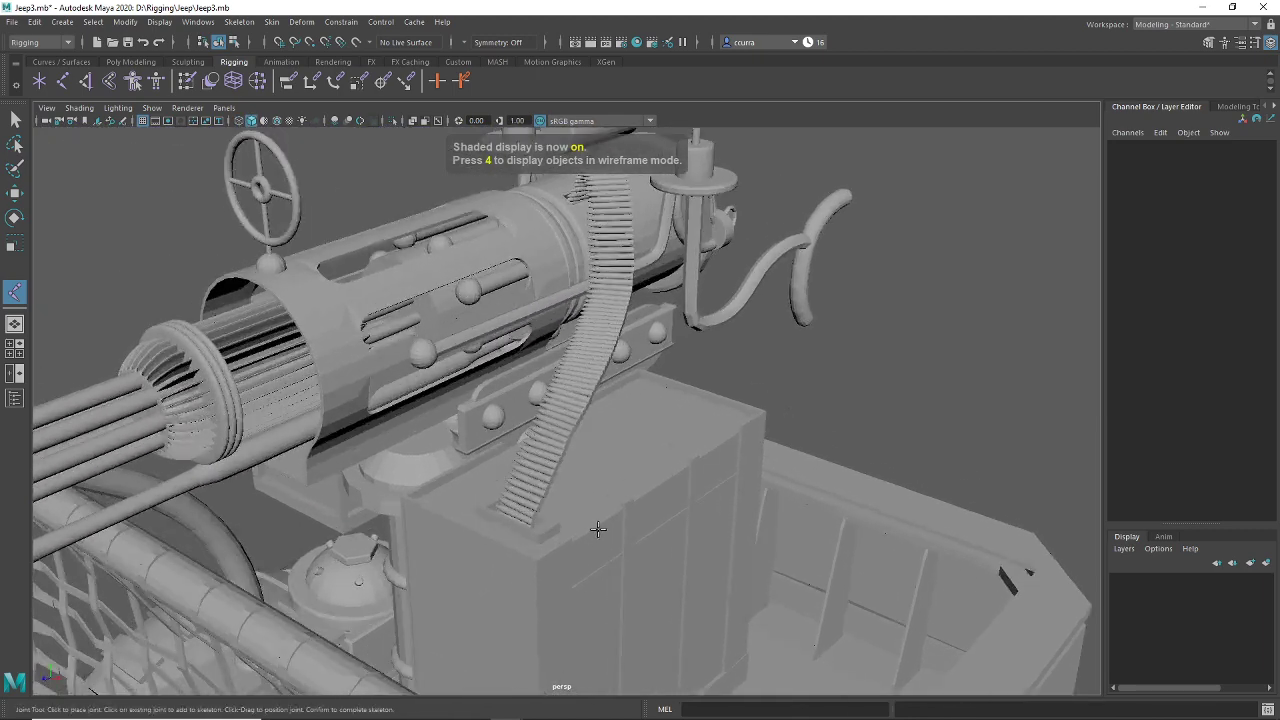
scroll(606, 466, "up", 5)
scroll(592, 459, "up", 5)
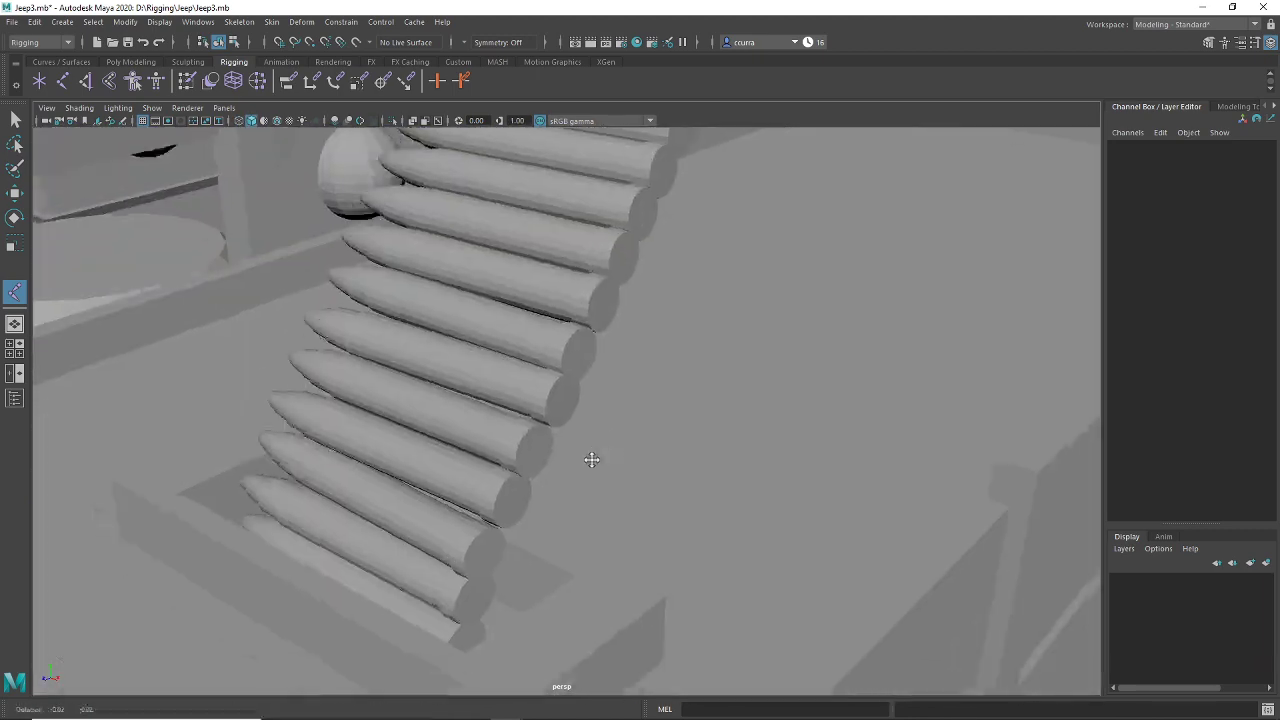
scroll(592, 459, "down", 5)
left_click_drag(609, 429, 606, 434, "alt")
key("4")
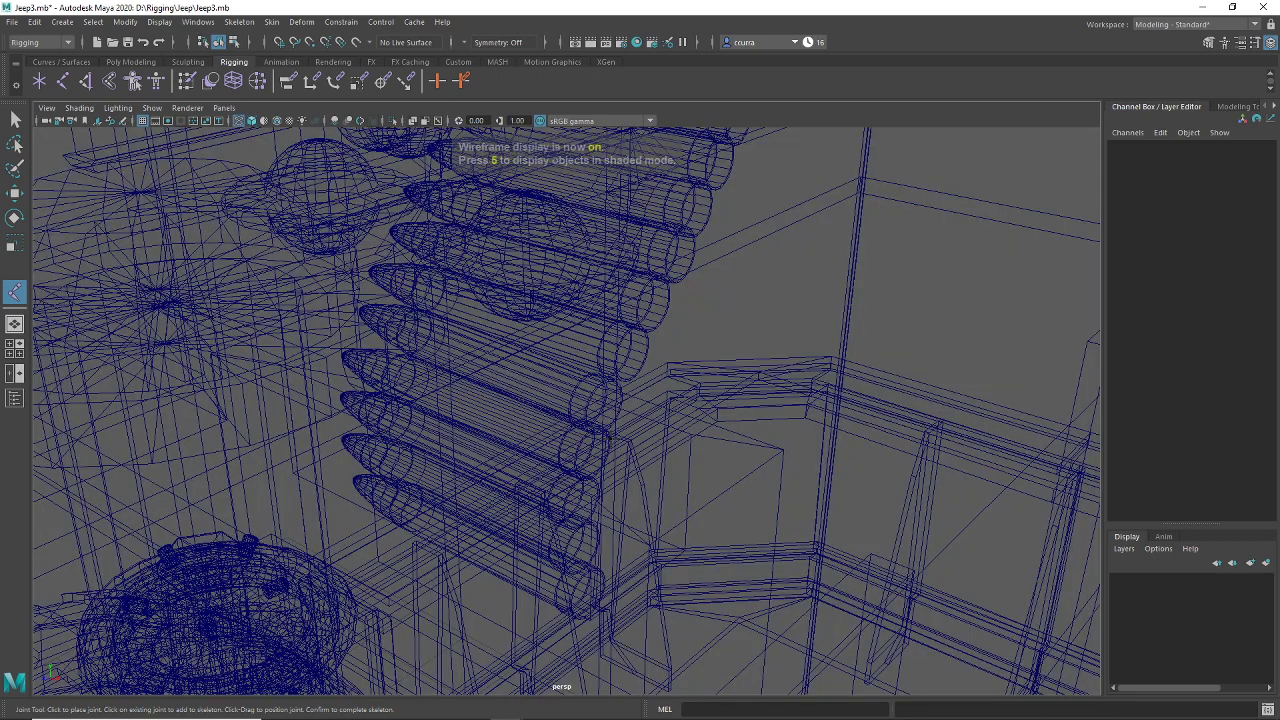
key("5")
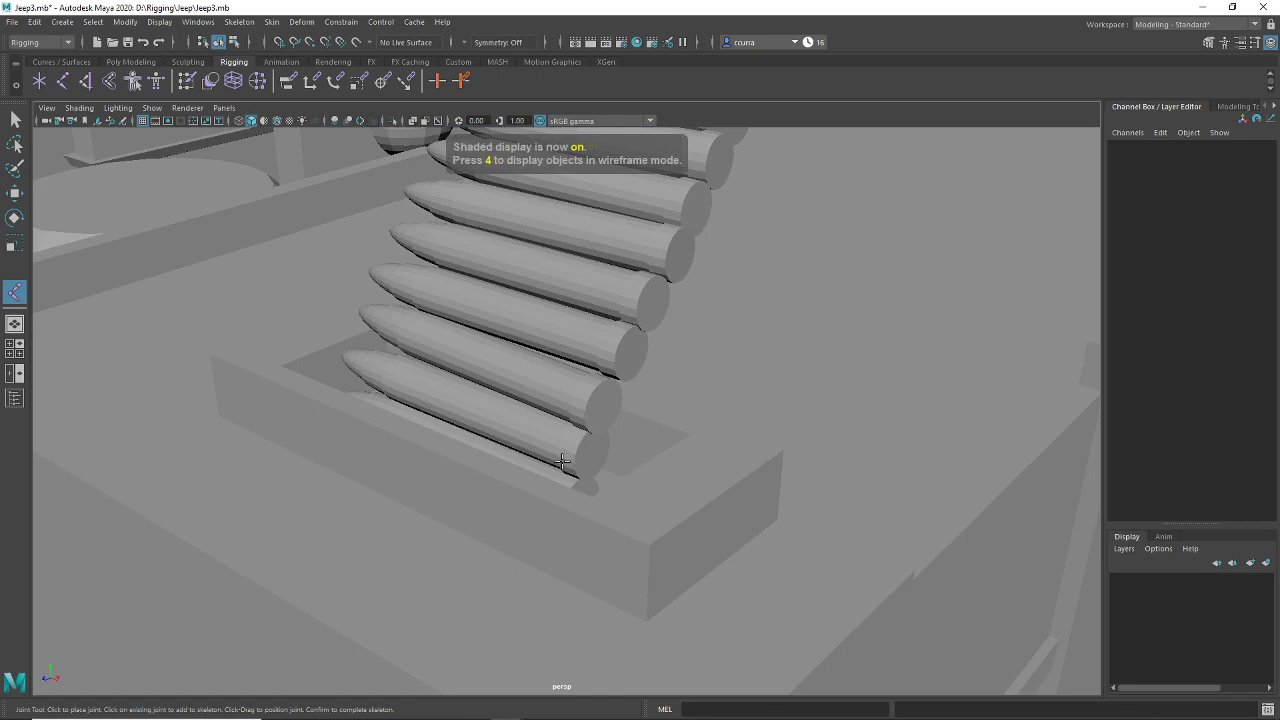
left_click(476, 404)
scroll(476, 404, "down", 5)
scroll(571, 460, "up", 3)
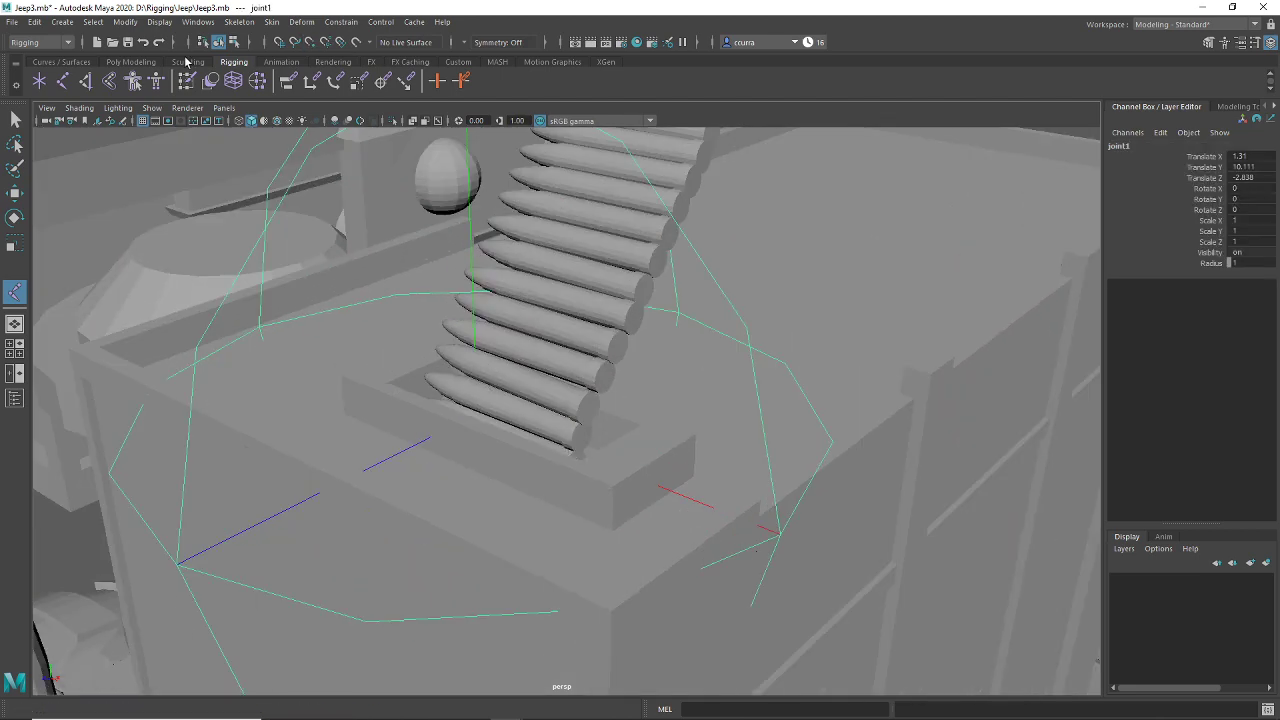
Step: Select the new joint and reduce the joint display size to 0.15
left_click(15, 119)
left_click(675, 198)
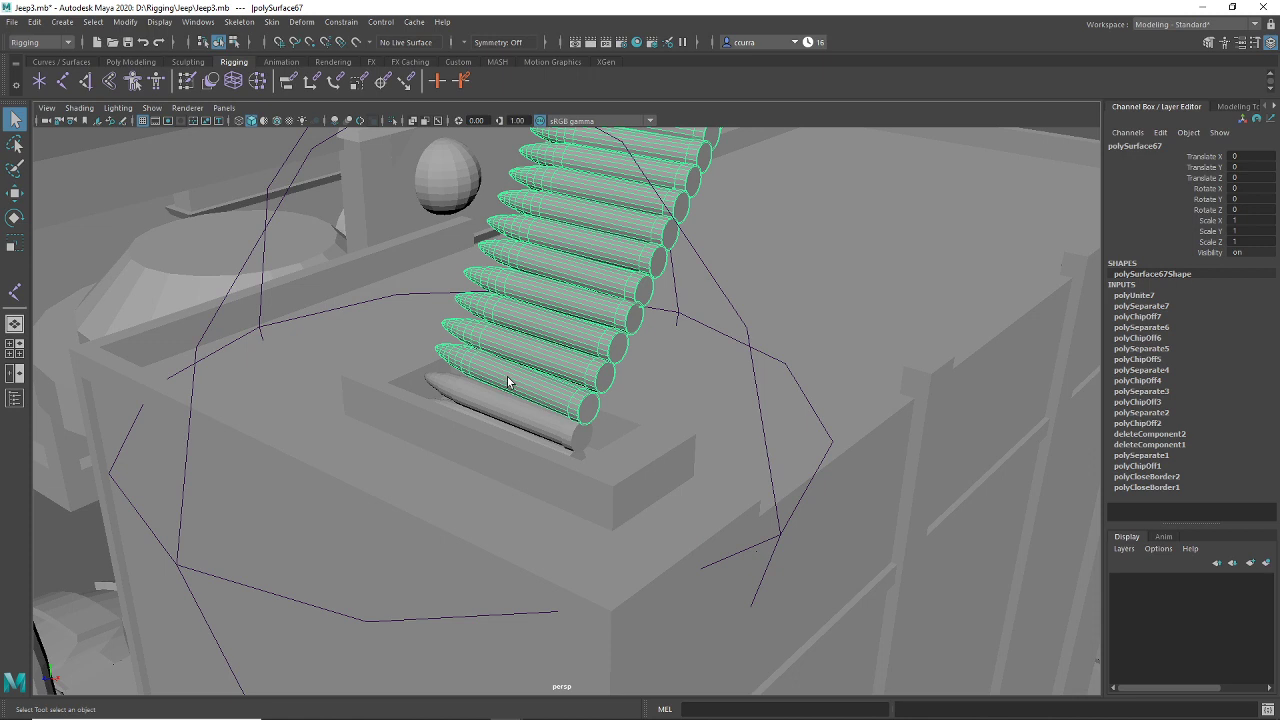
left_click(276, 220)
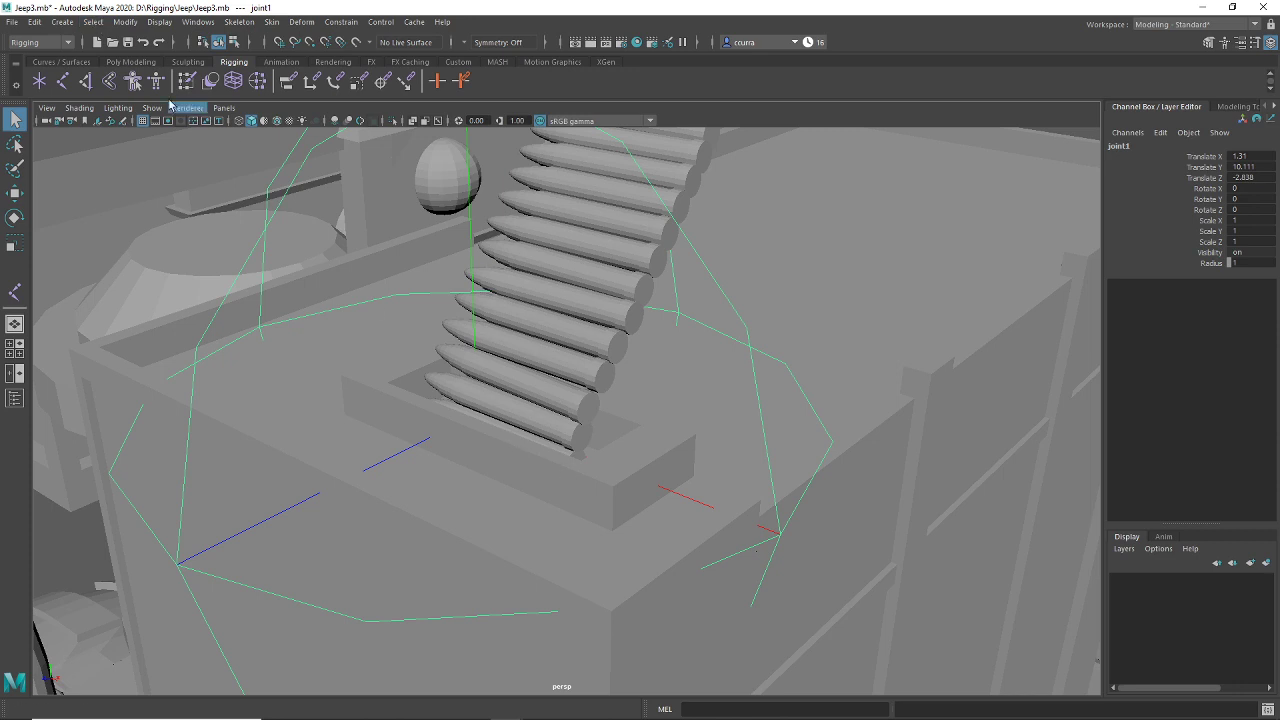
left_click(157, 20)
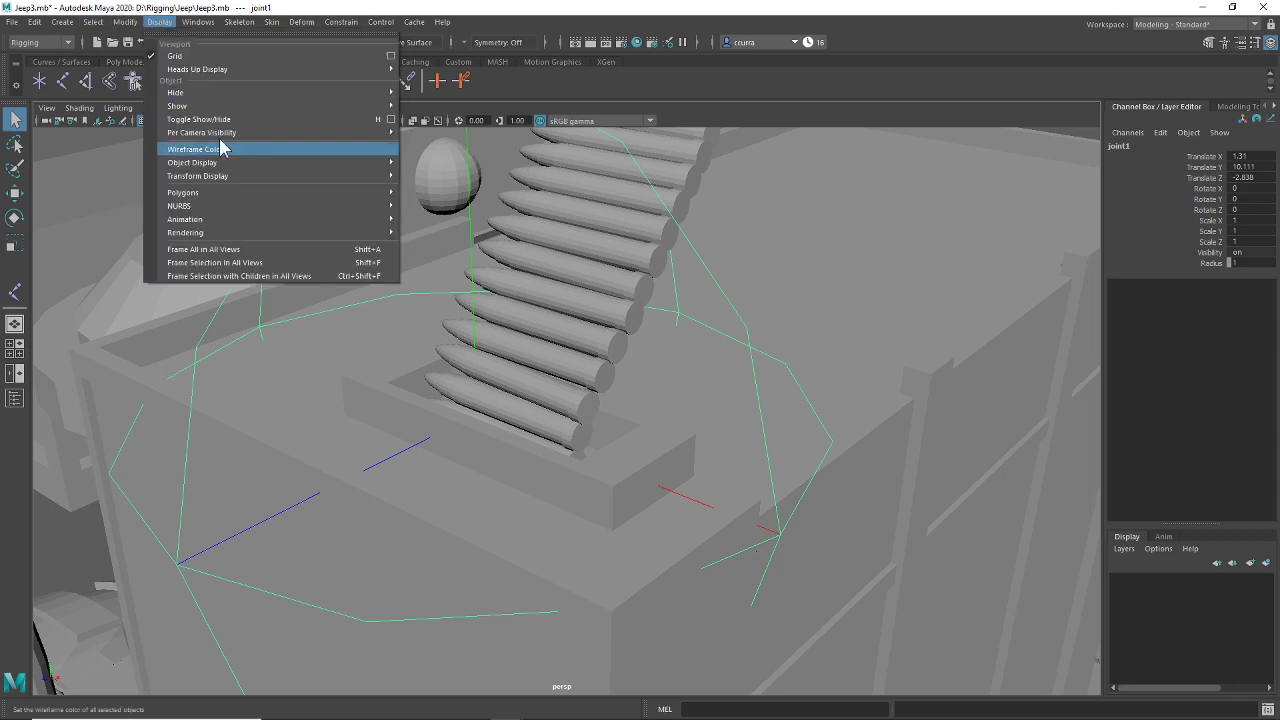
mouse_move(230, 236)
mouse_move(271, 219)
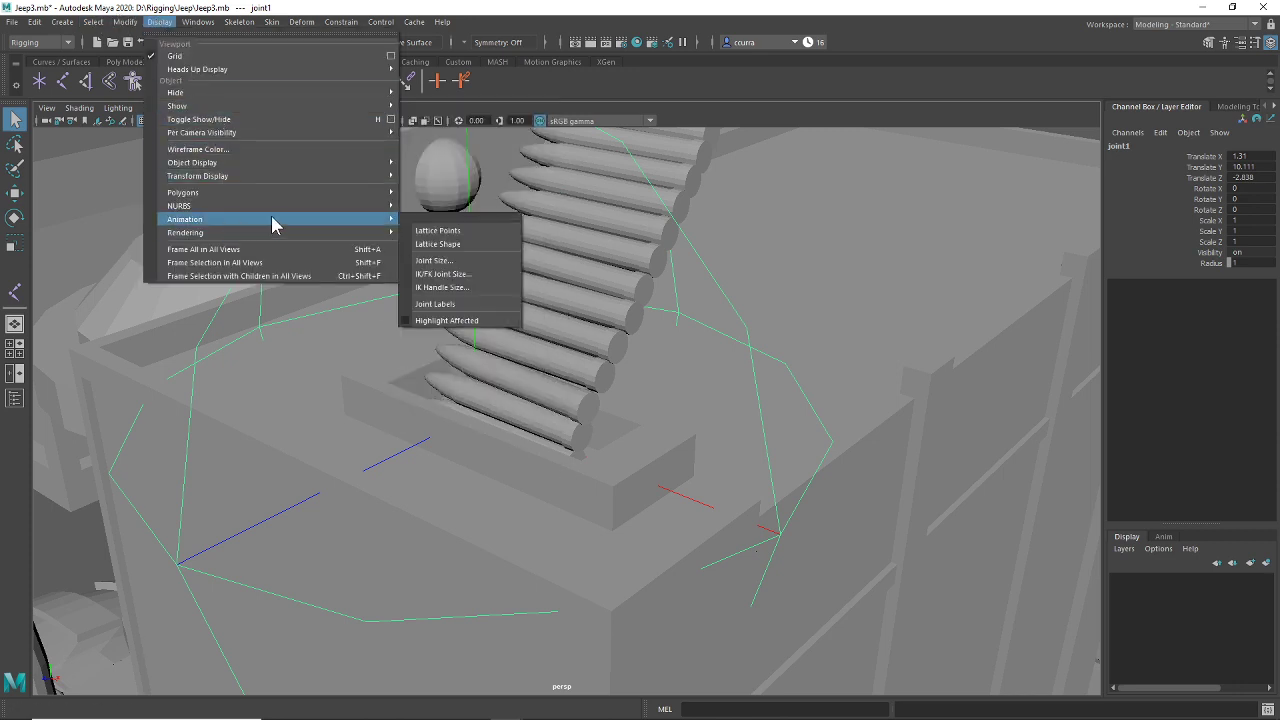
left_click(495, 231)
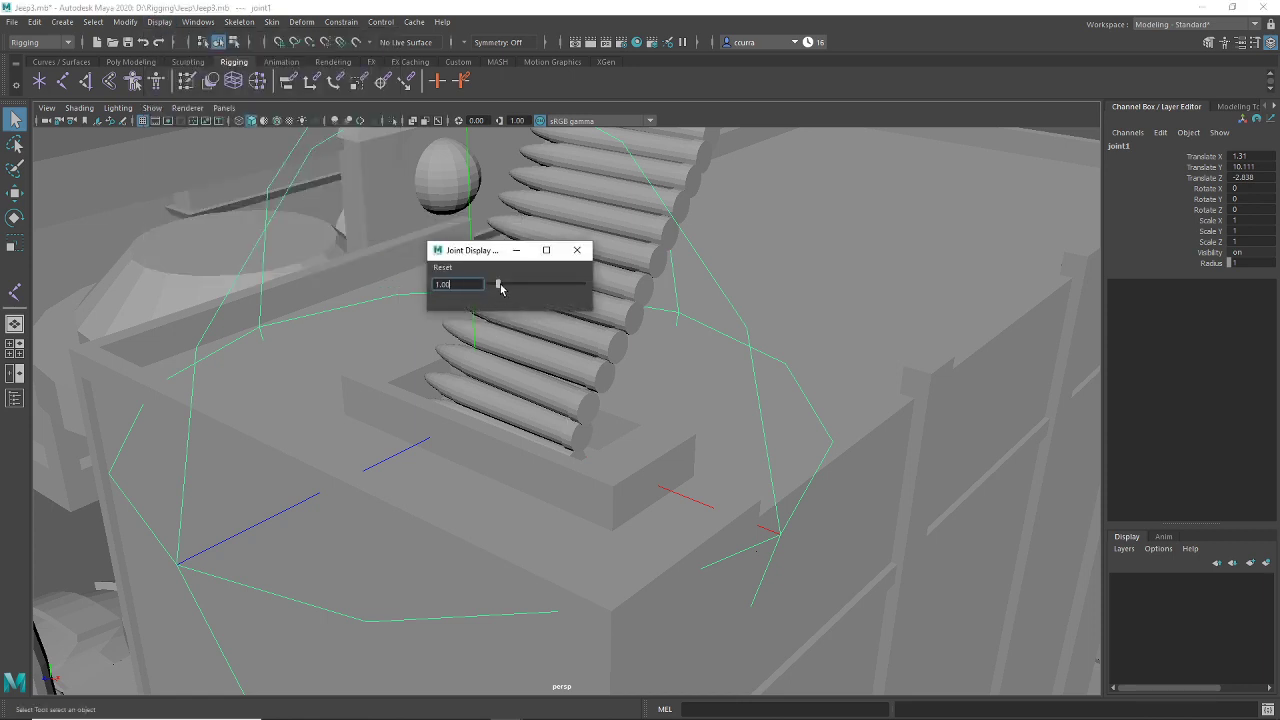
left_click_drag(500, 288, 491, 287)
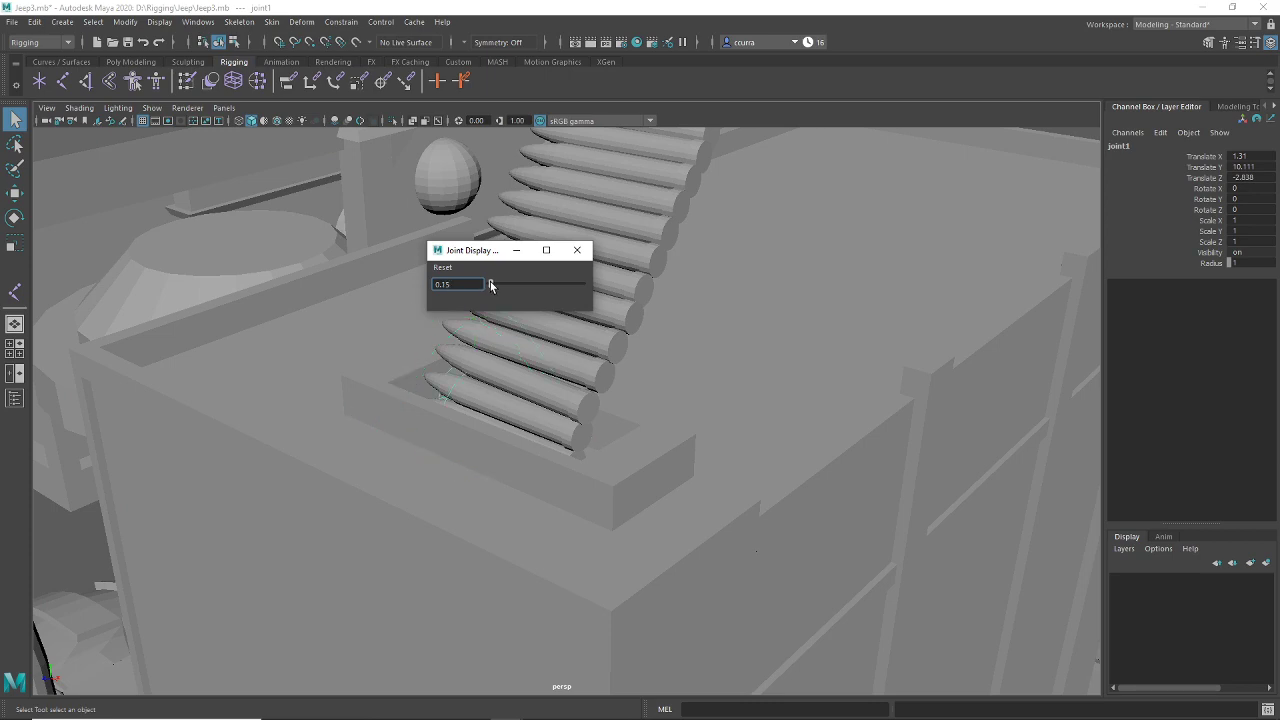
scroll(513, 454, "down", 5)
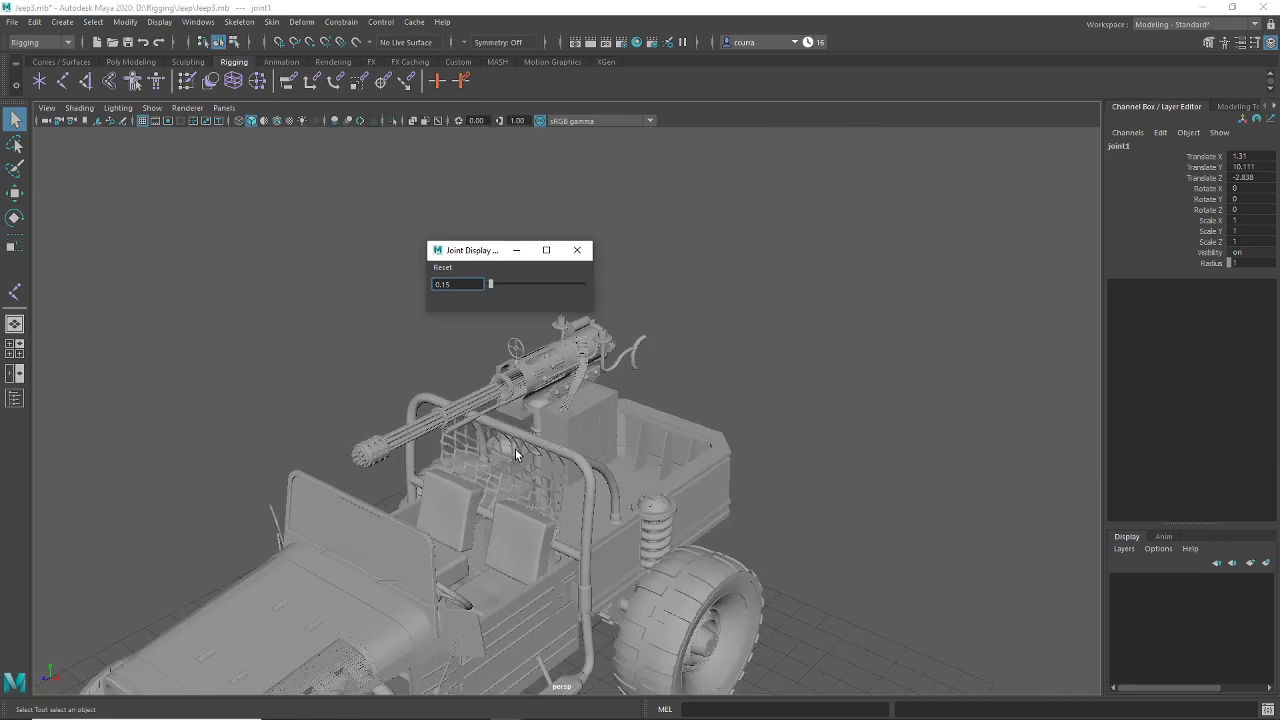
scroll(515, 448, "up", 6)
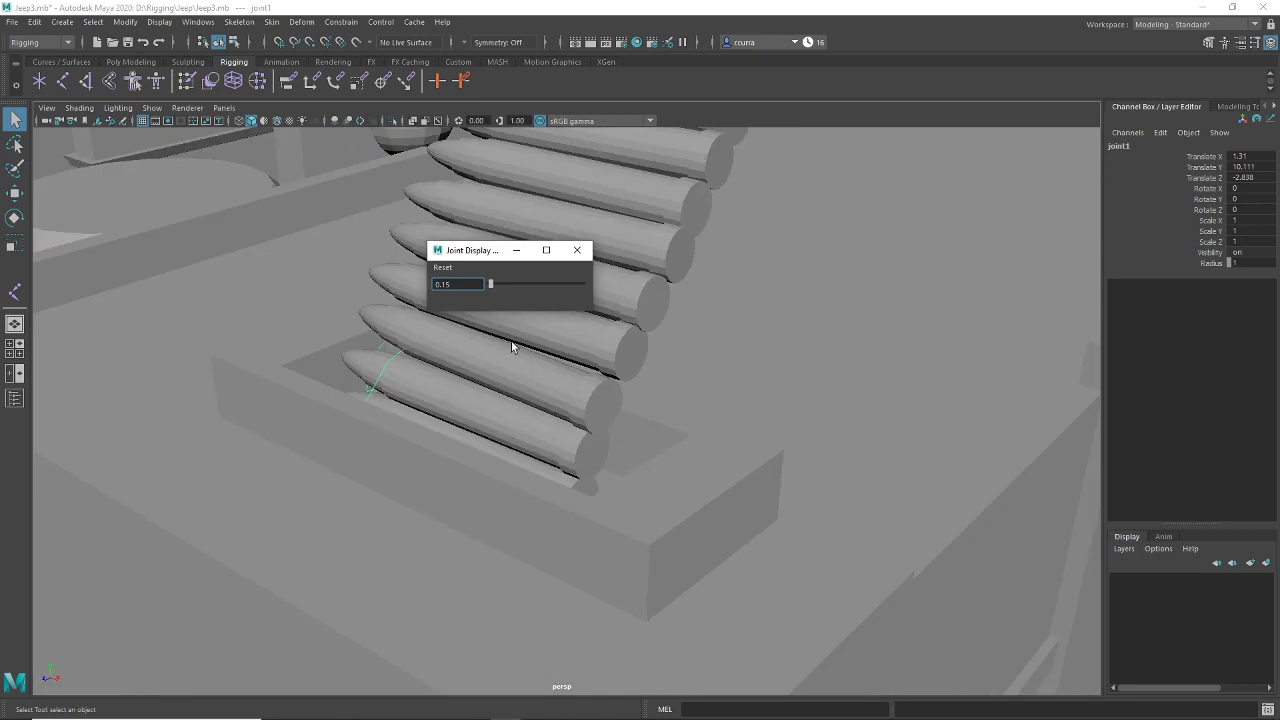
left_click(577, 250)
Step: Move the joint along its axes to about X 1.418, Y 10.182, Z -2.803, near the lowest bullets
key("w")
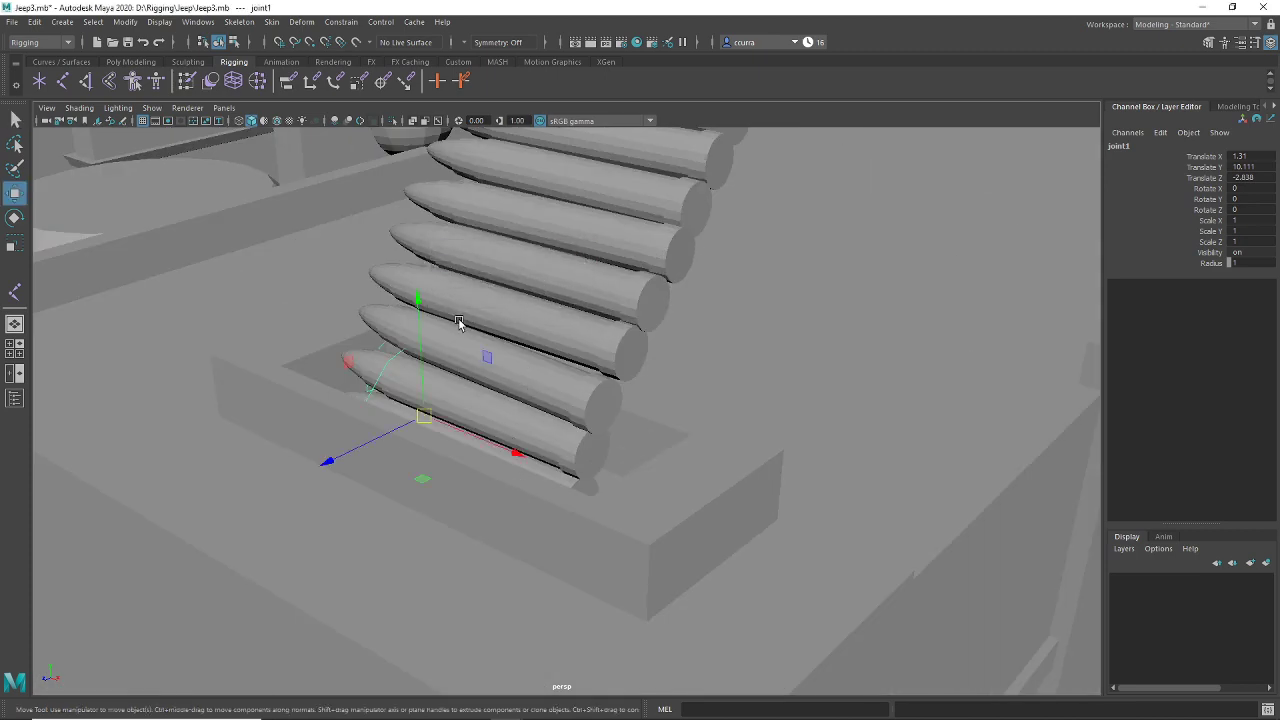
left_click_drag(425, 297, 392, 215)
left_click_drag(347, 372, 340, 404)
left_click_drag(435, 373, 534, 412)
Step: Snap the joint to the tip of the second fully visible bullet above the ammo box, about X 1.225, Y 10.189, Z -2.844
left_click_drag(466, 480, 506, 463, "alt")
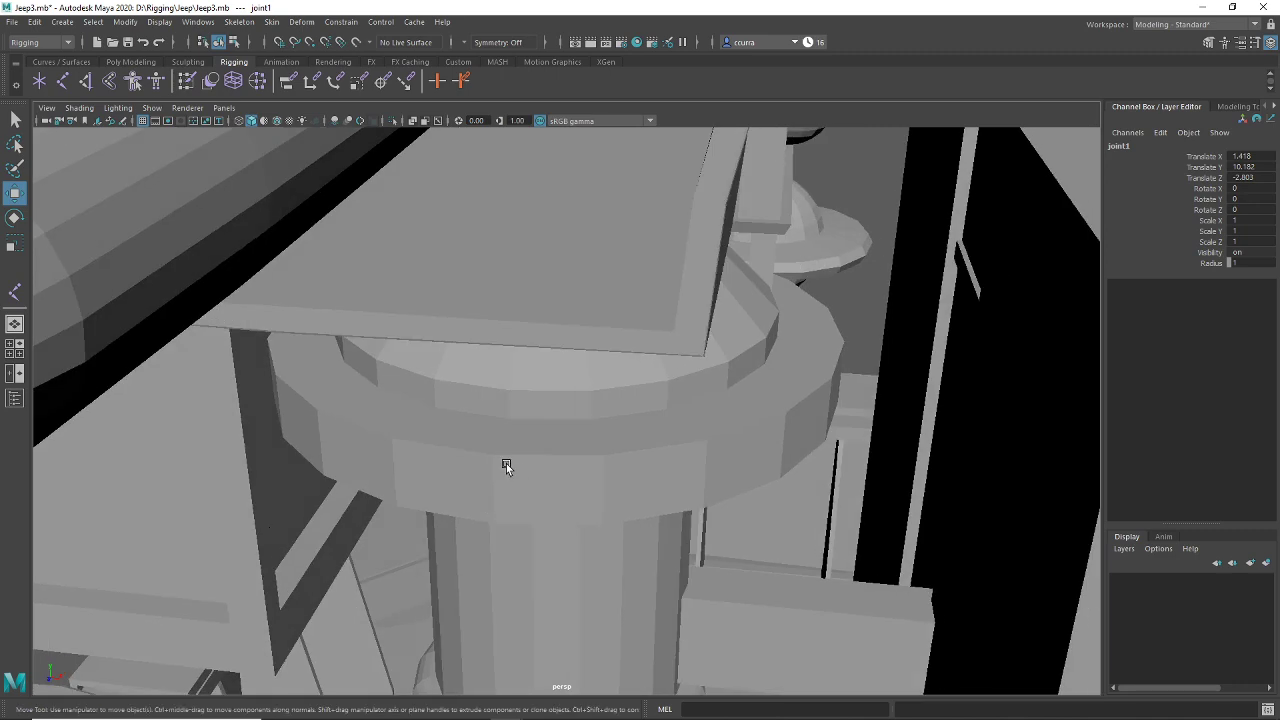
key("f")
scroll(574, 497, "up", 3)
scroll(574, 497, "up", 10)
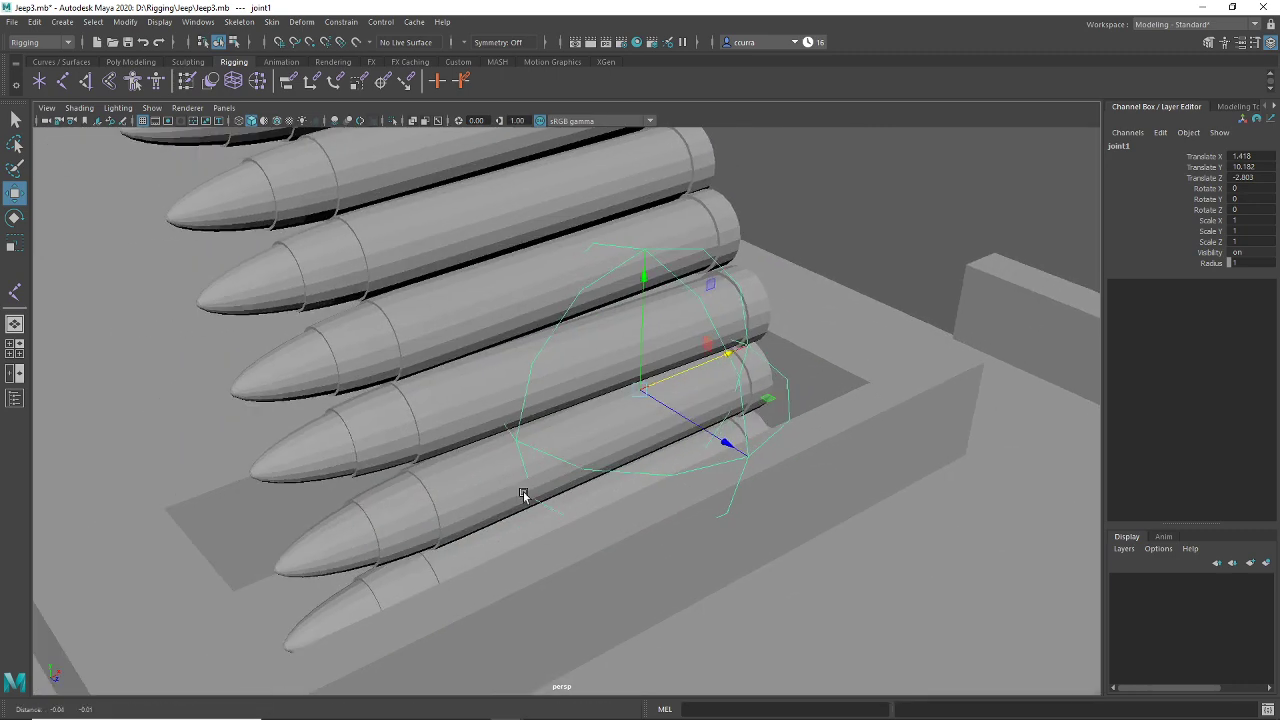
middle_click_drag(523, 493, 535, 489, "alt")
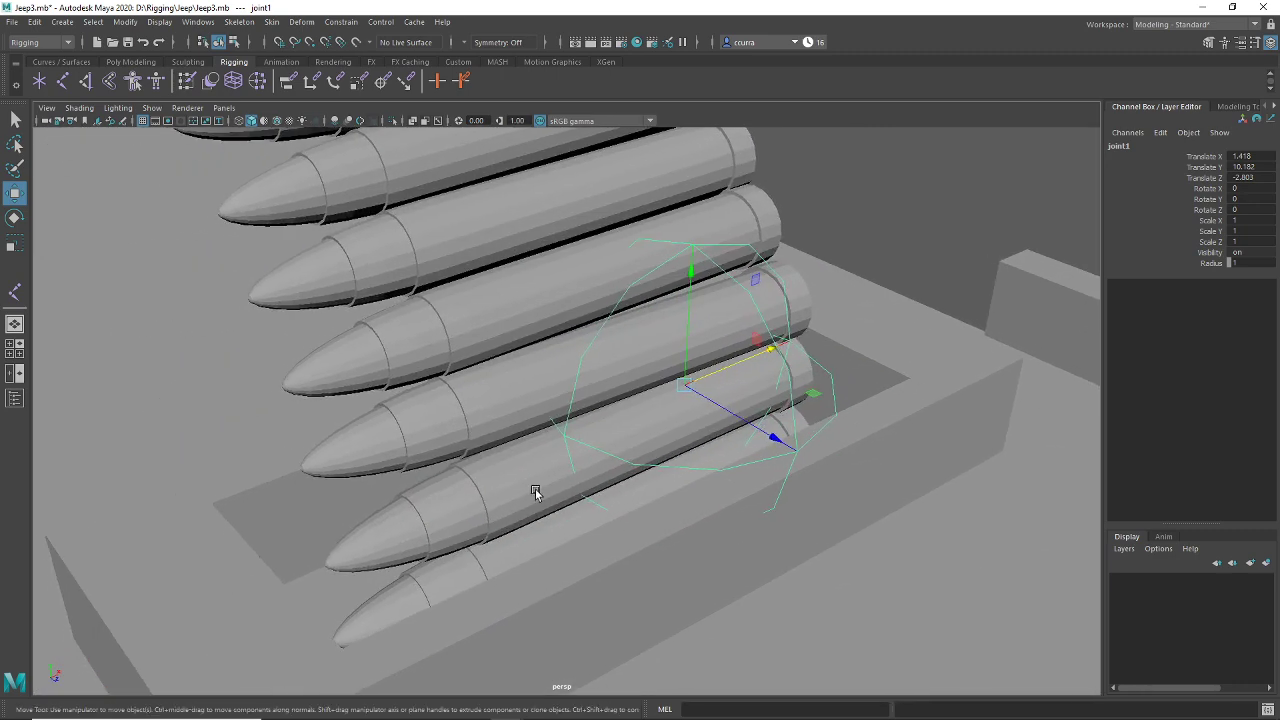
middle_click_drag(454, 495, 493, 482, "alt")
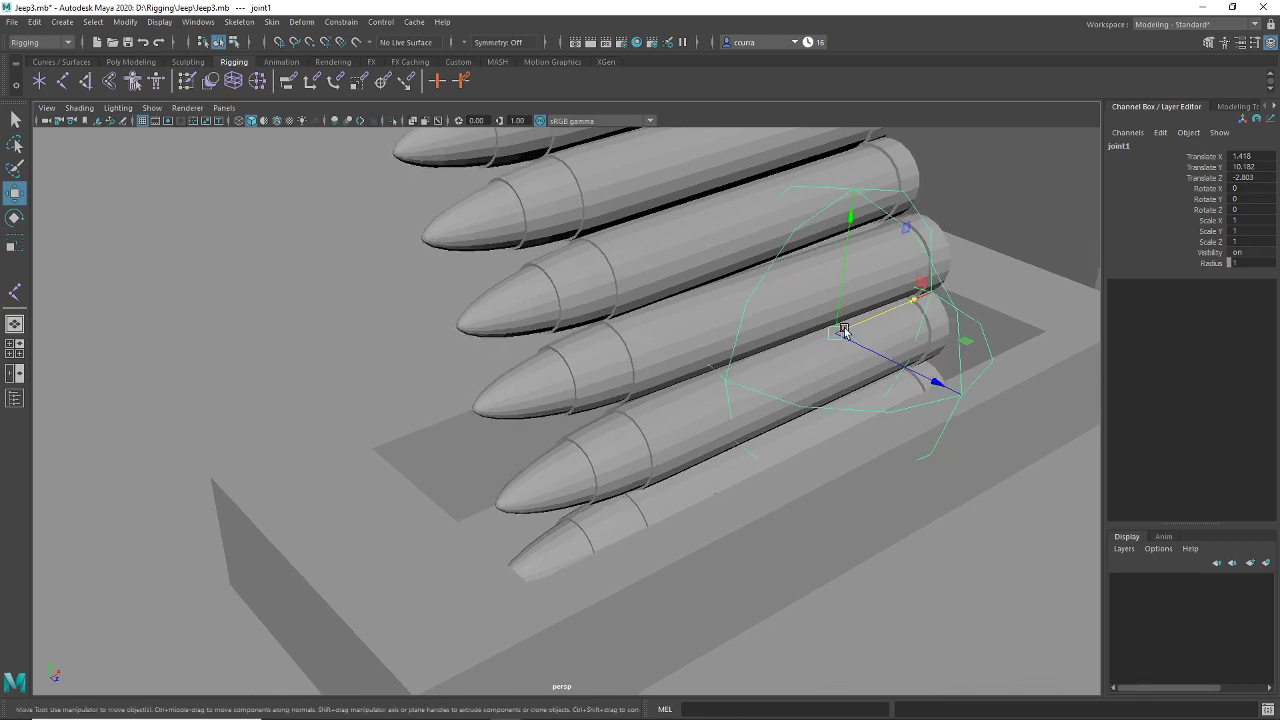
left_click_drag(843, 331, 1009, 461, "alt")
left_click(756, 416)
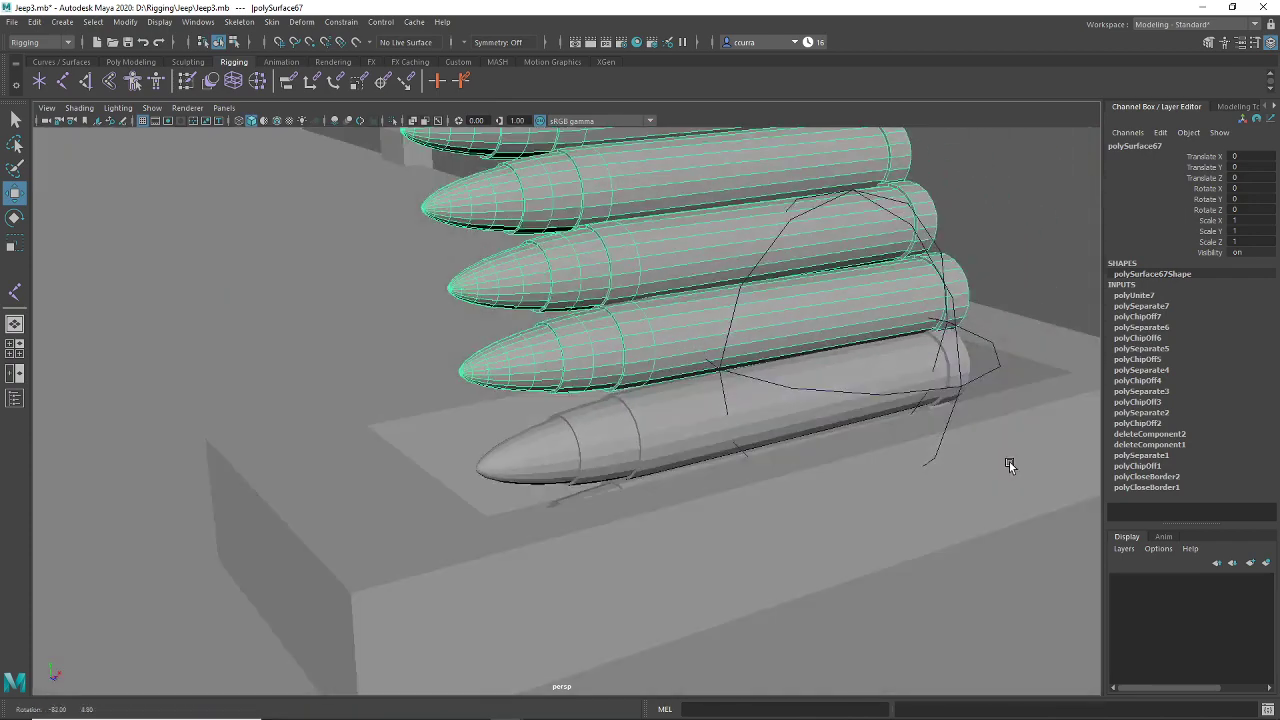
left_click(906, 395)
key("v")
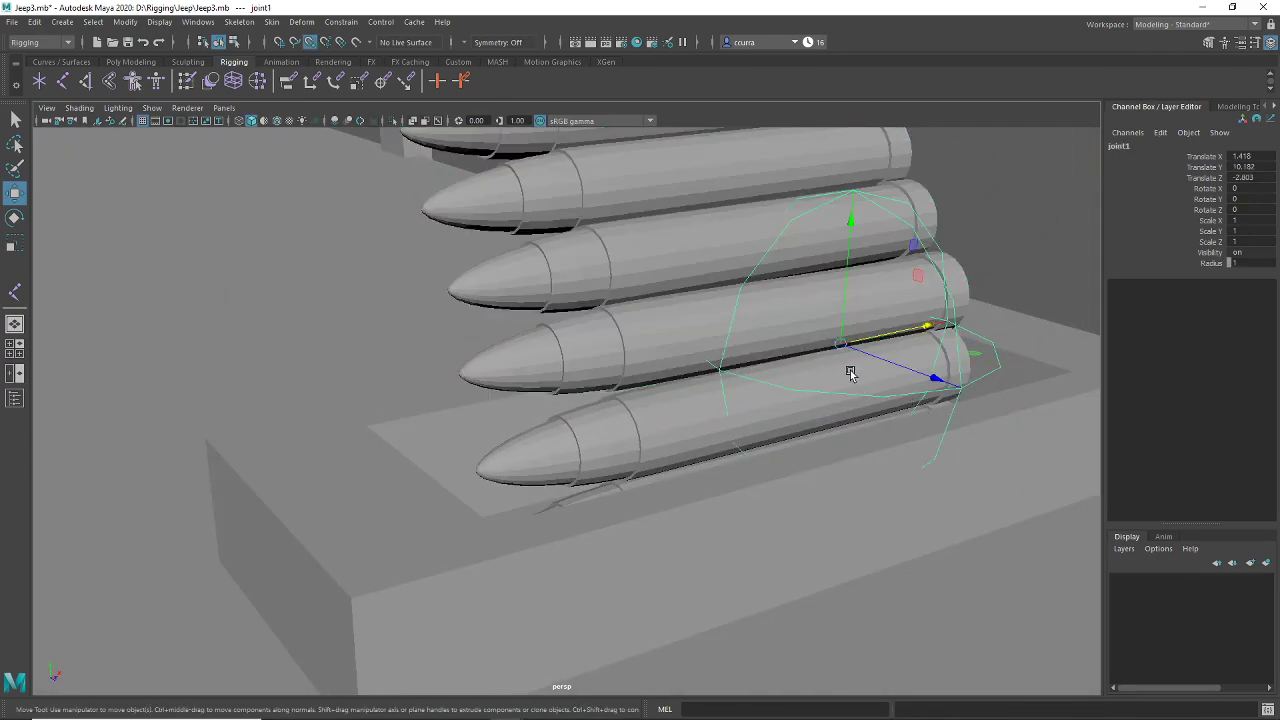
left_click_drag(840, 347, 415, 375)
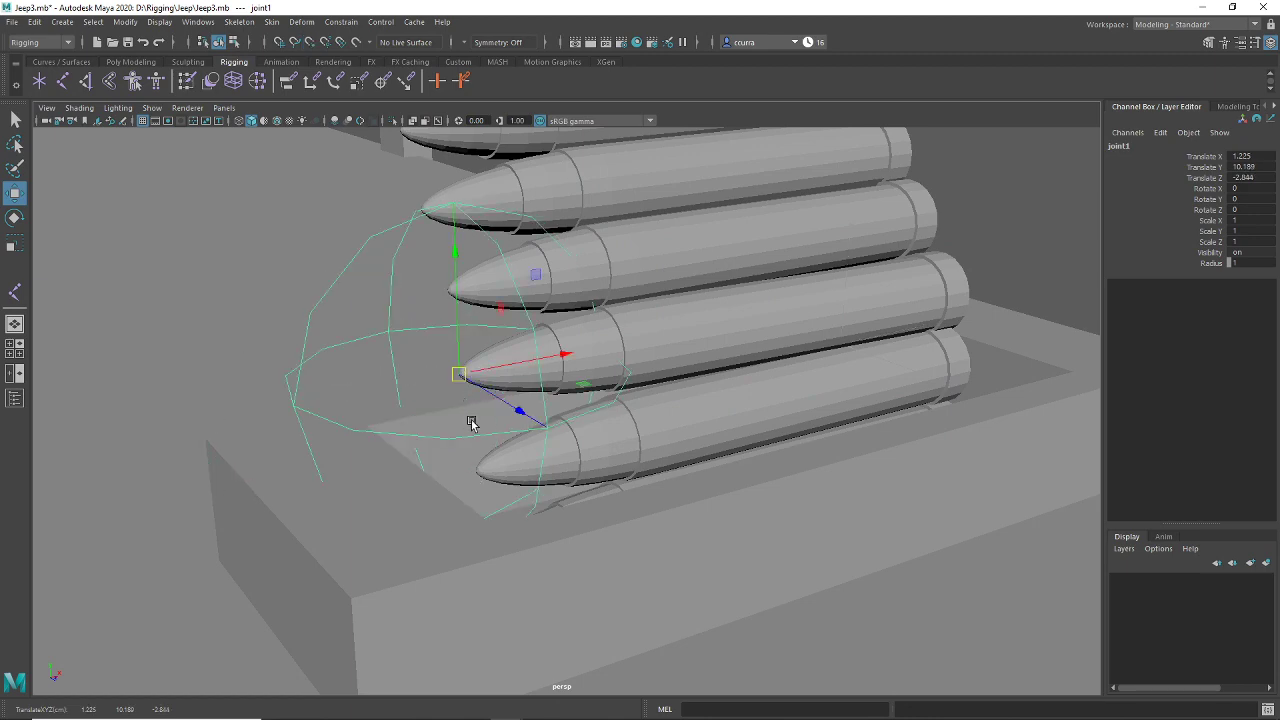
Step: Examine the joint's placement at the bullet tip and its size relative to the ammo belt
key("f")
scroll(460, 416, "down", 5)
key("f")
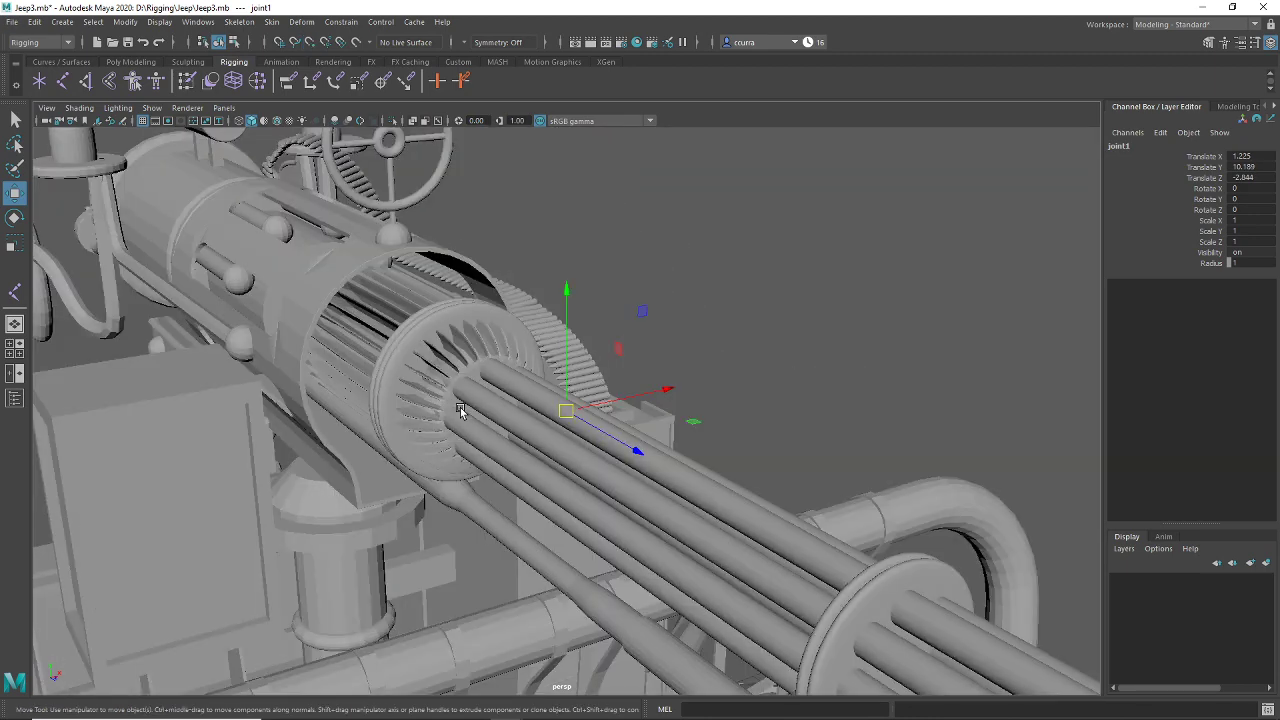
scroll(575, 440, "up", 10)
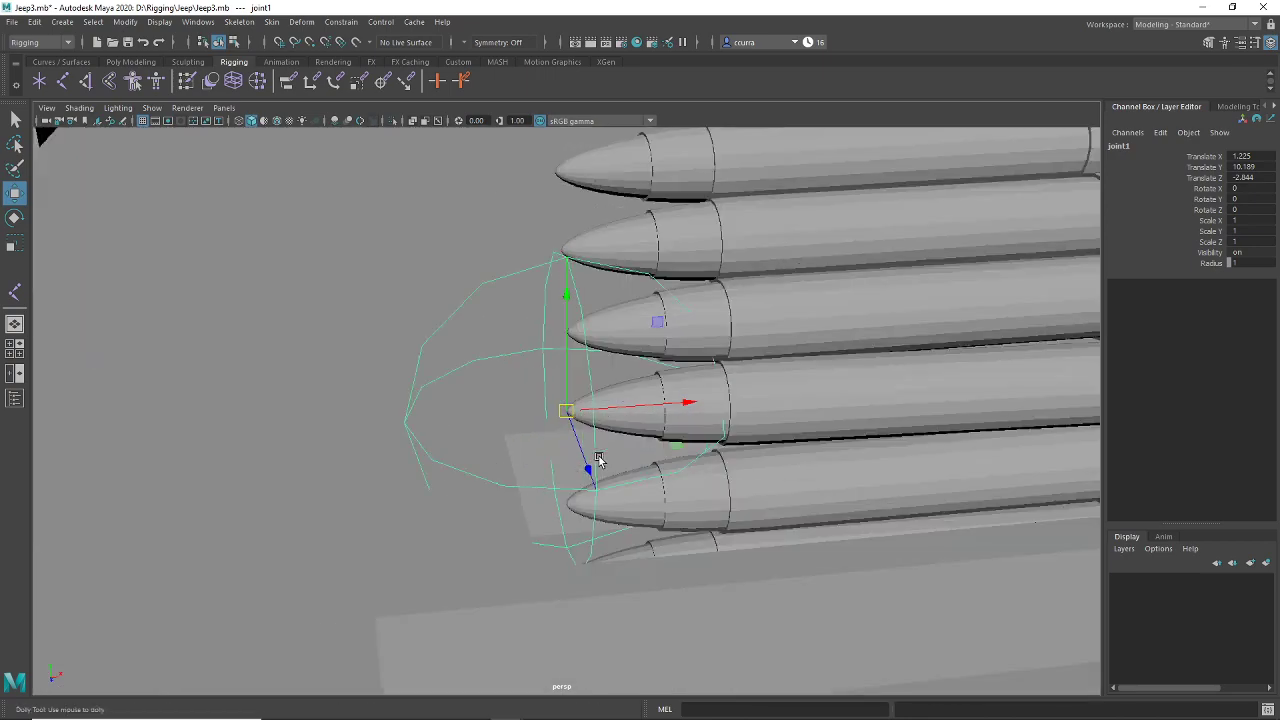
scroll(586, 462, "down", 5)
left_click_drag(586, 463, 486, 463, "alt")
scroll(680, 457, "up", 5)
scroll(641, 459, "down", 3)
scroll(489, 470, "up", 2)
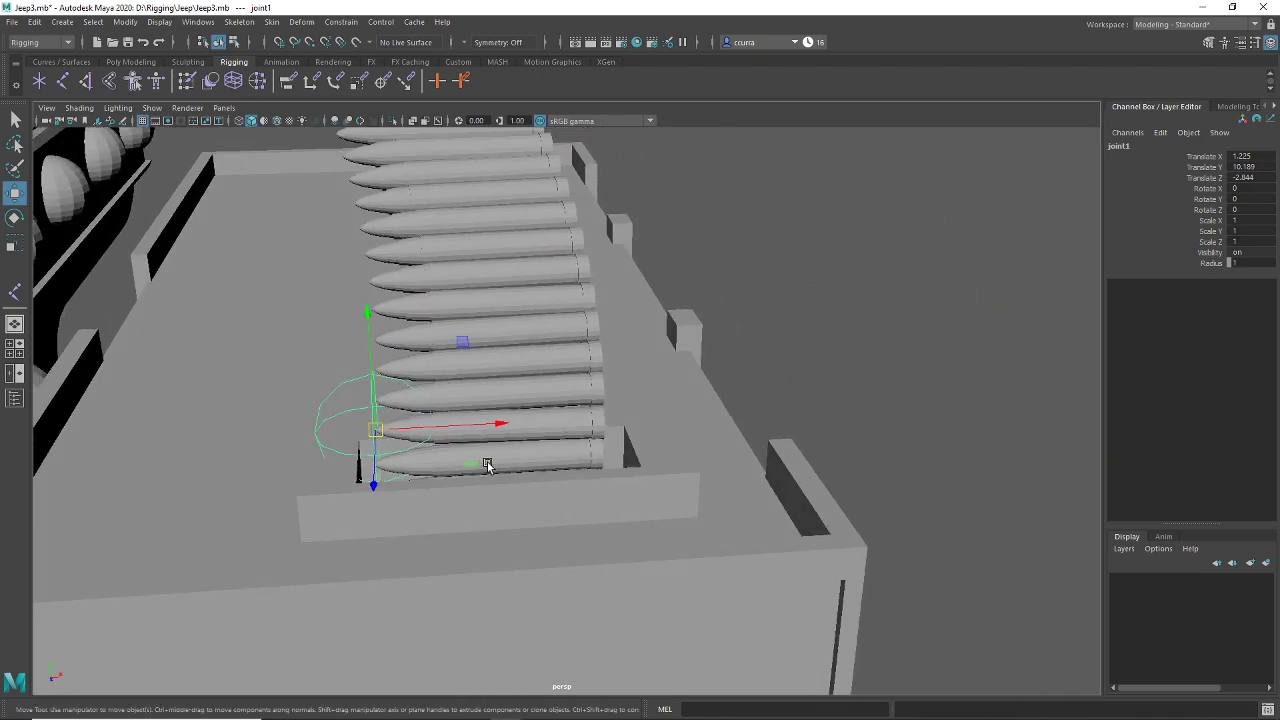
Step: Try a joint display size of 0.5, settle on 0.05, and close the size settings
left_click(197, 22)
mouse_move(160, 22)
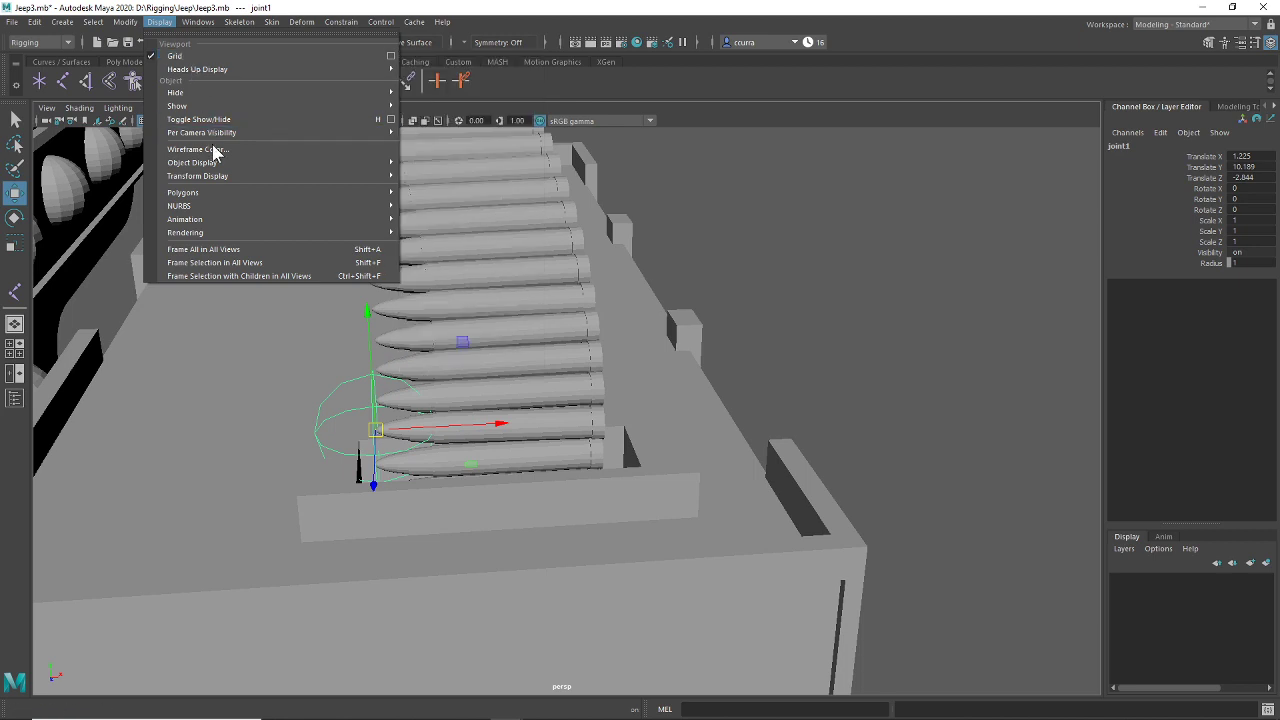
mouse_move(203, 220)
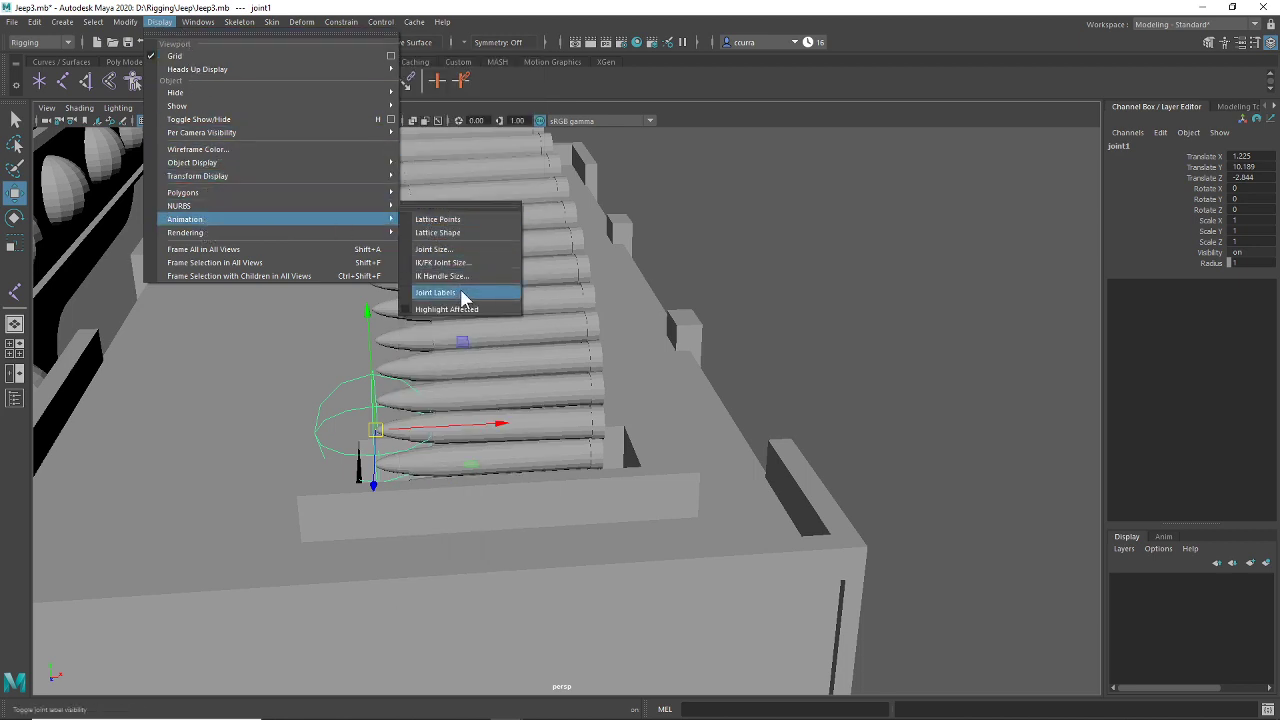
left_click(462, 251)
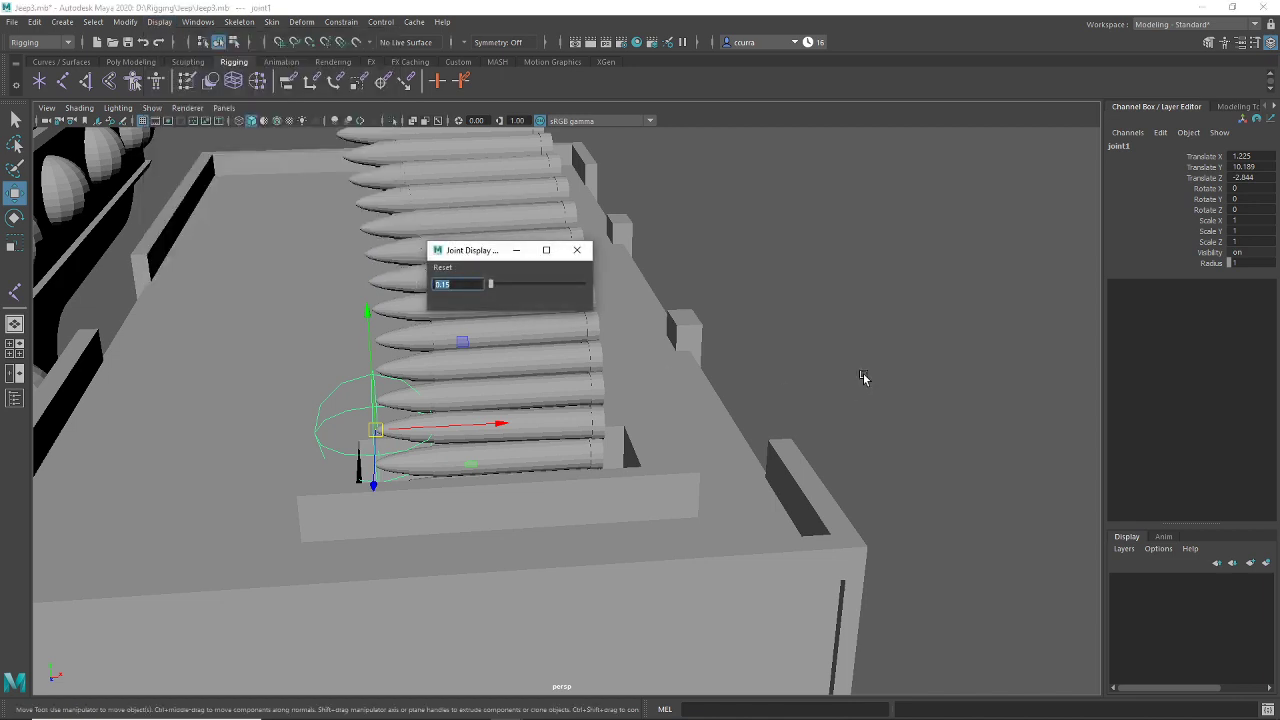
type(".5")
key("Return")
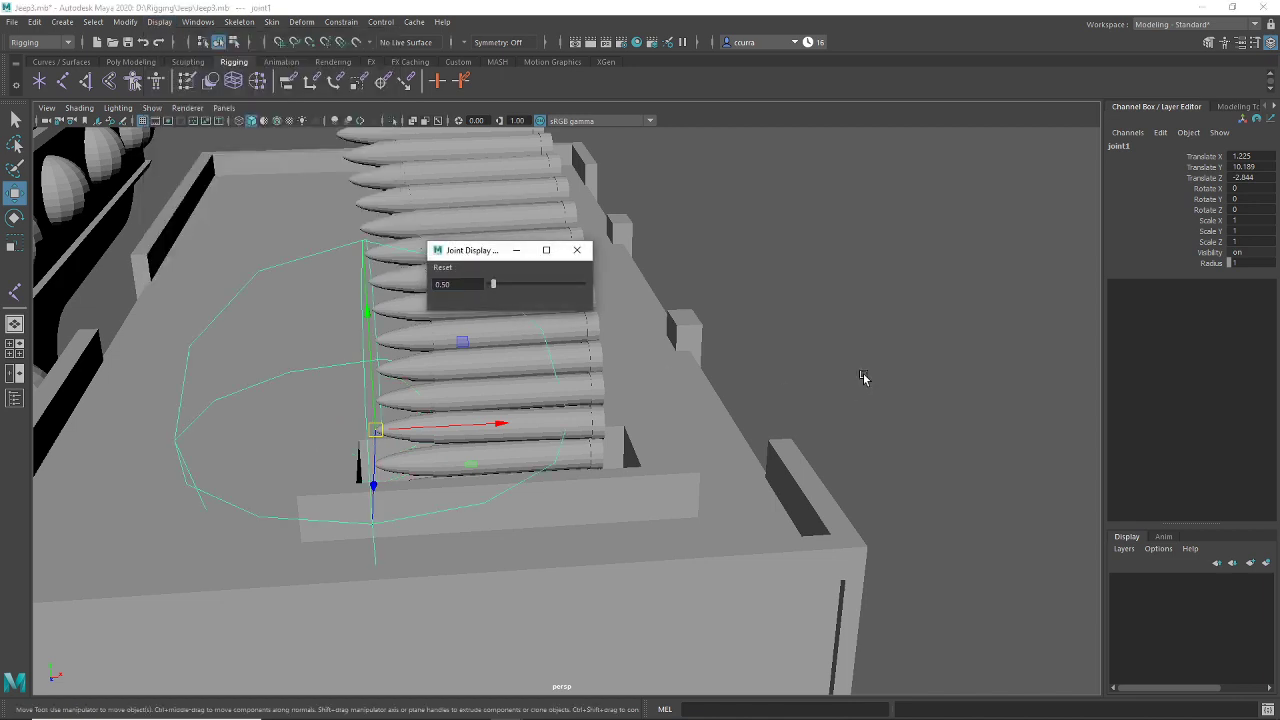
left_click_drag(461, 286, 410, 285)
type(".05")
key("Return")
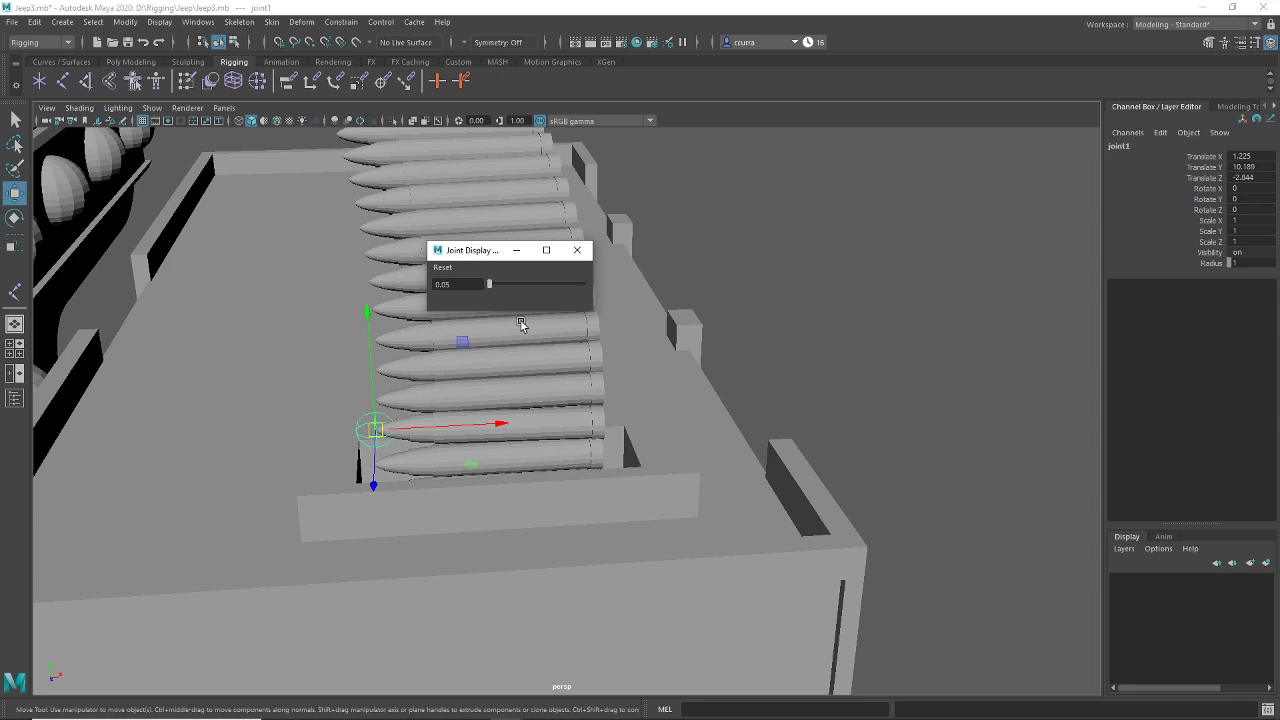
left_click_drag(471, 286, 454, 288)
left_click(577, 250)
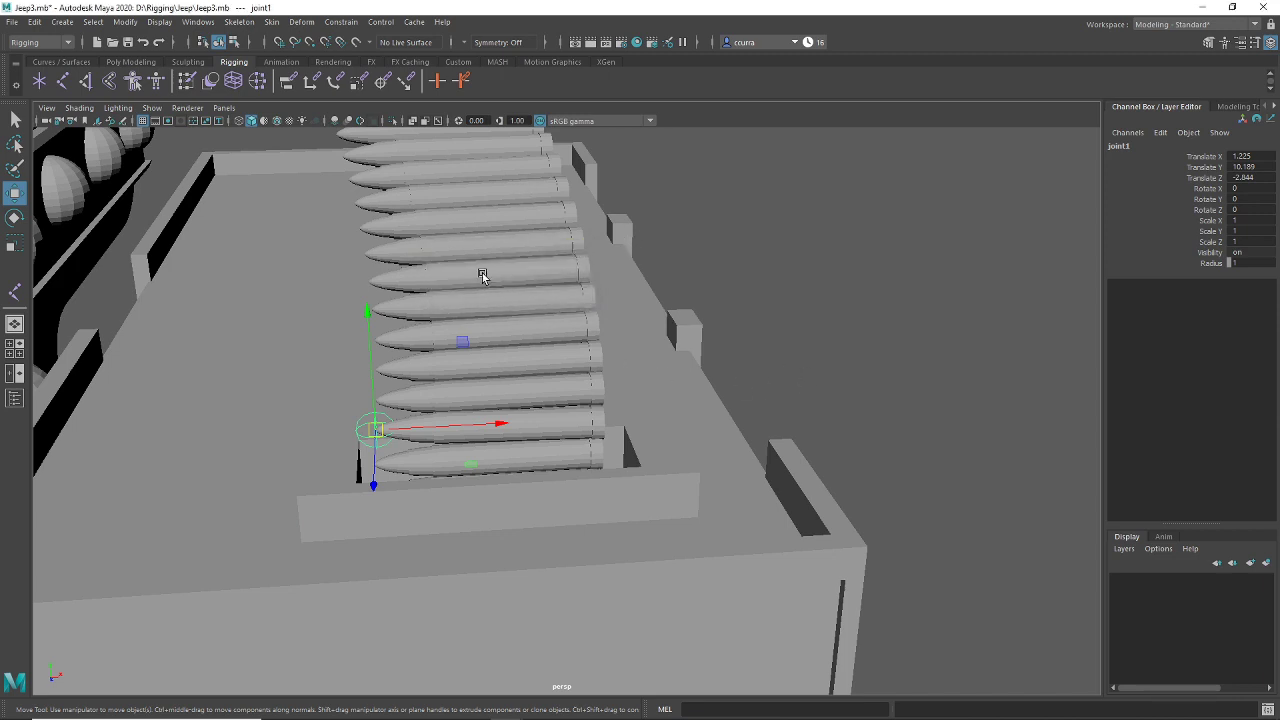
left_click_drag(500, 486, 676, 441, "alt")
key("ctrl+d")
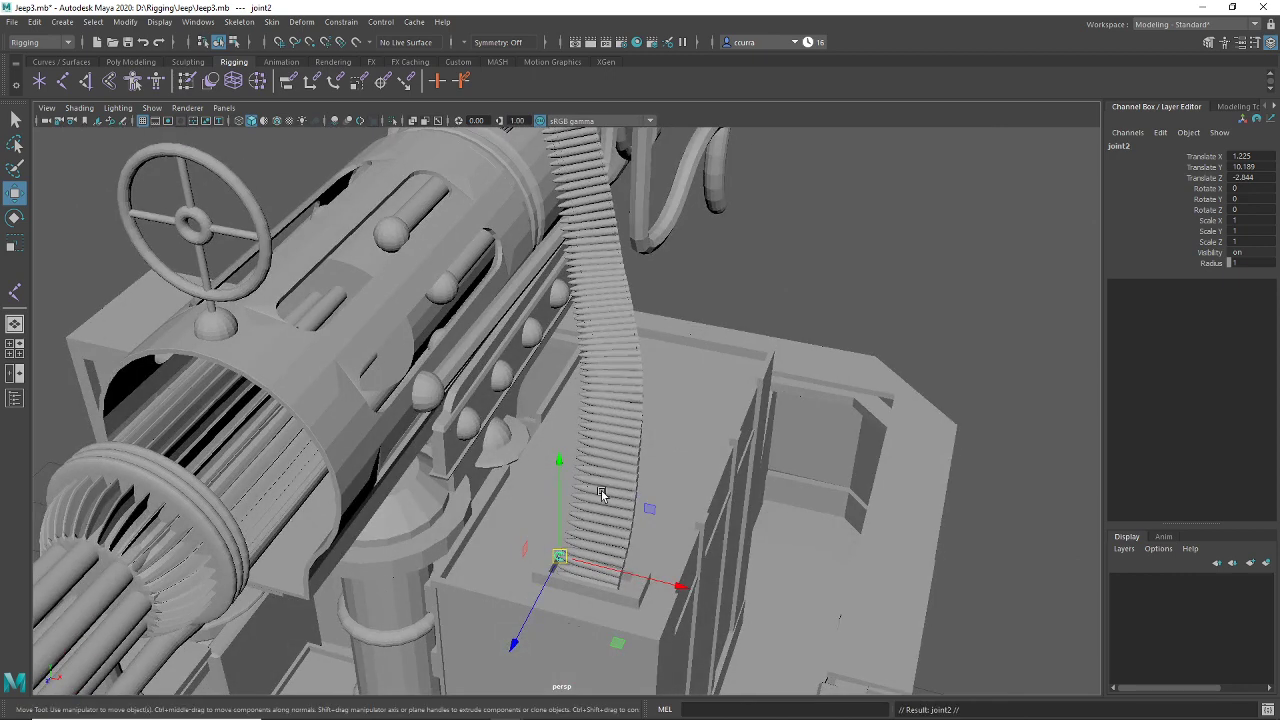
left_click(790, 475)
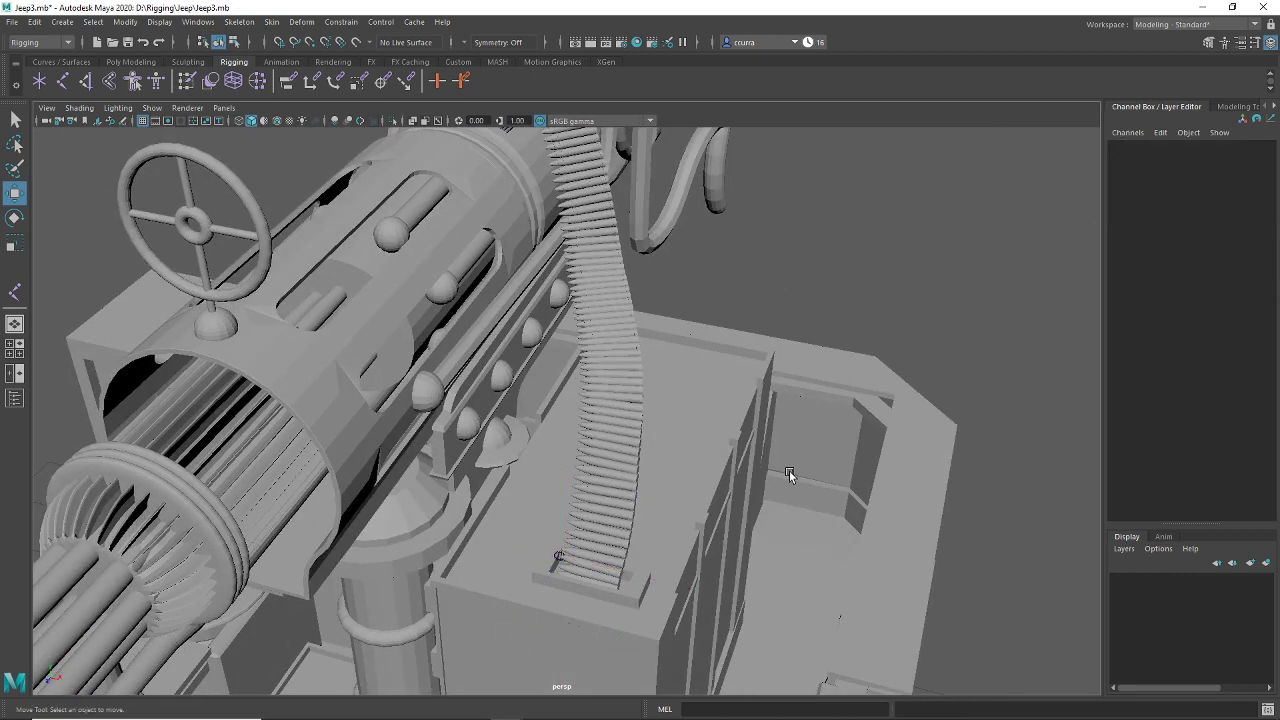
left_click(558, 563)
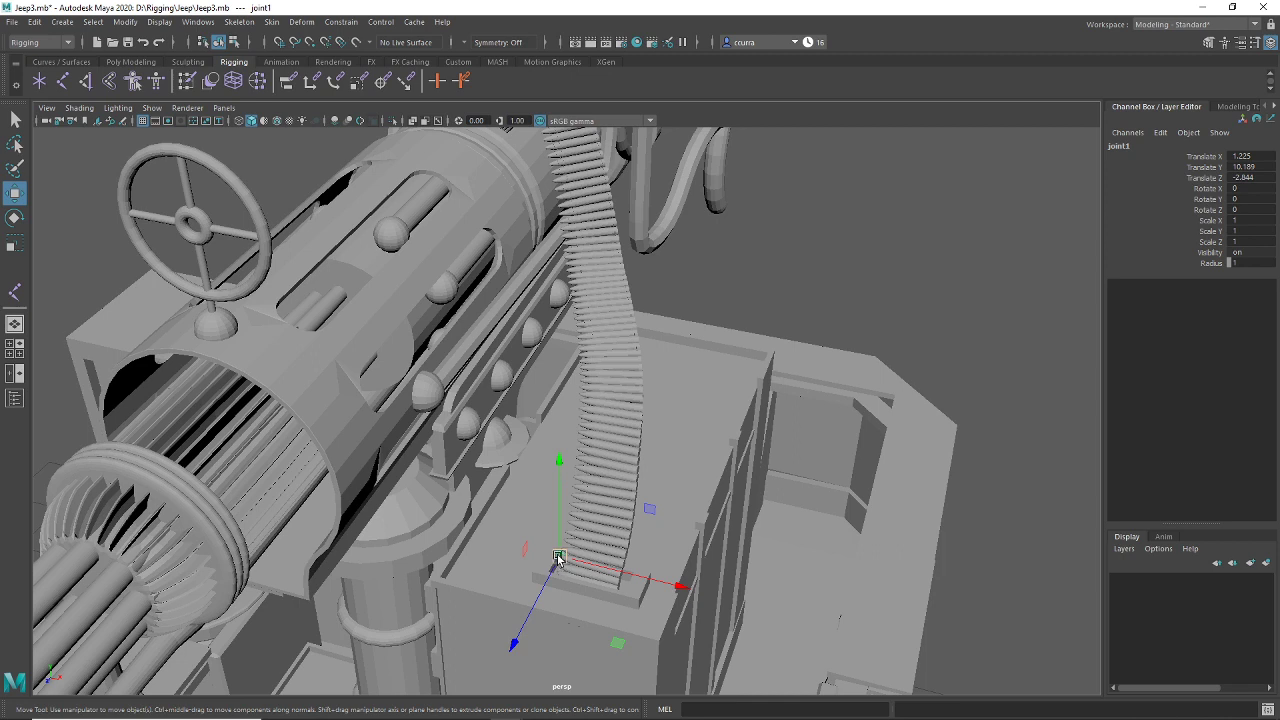
key("ctrl+z")
Step: Rename the joint as Bullet
left_click(1143, 148)
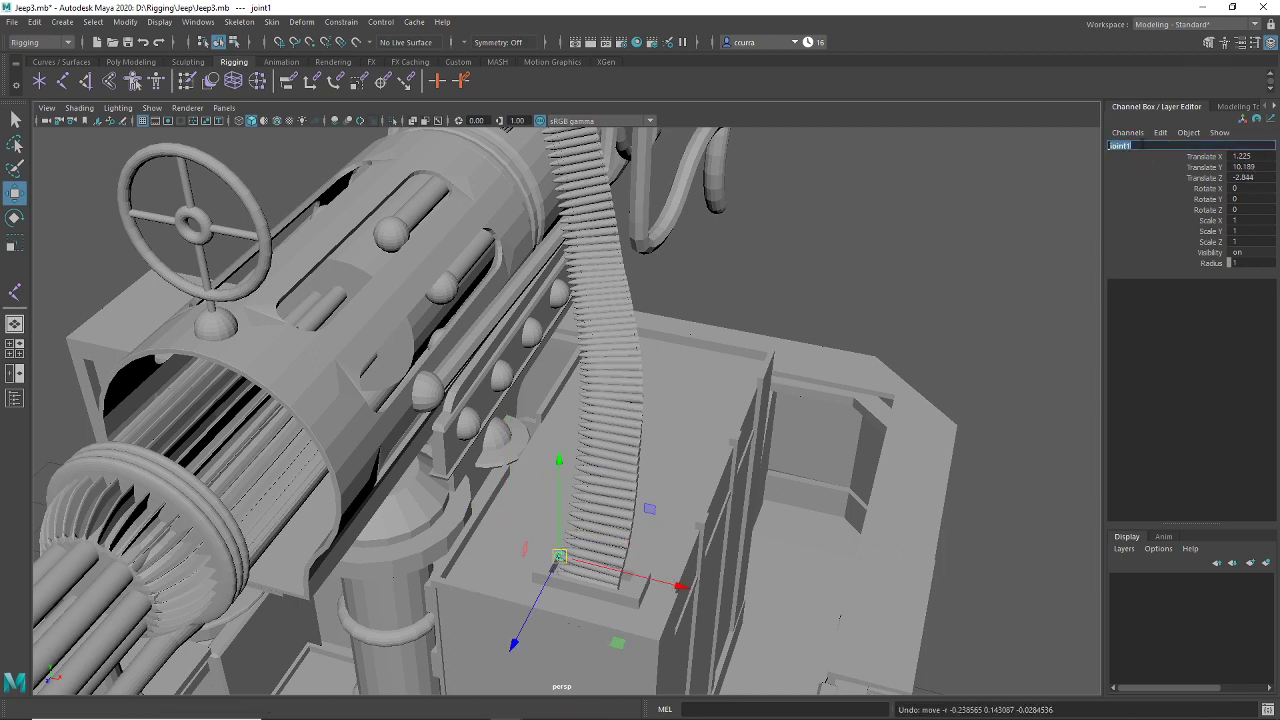
type("Bullett")
key("Return")
left_click(1145, 150)
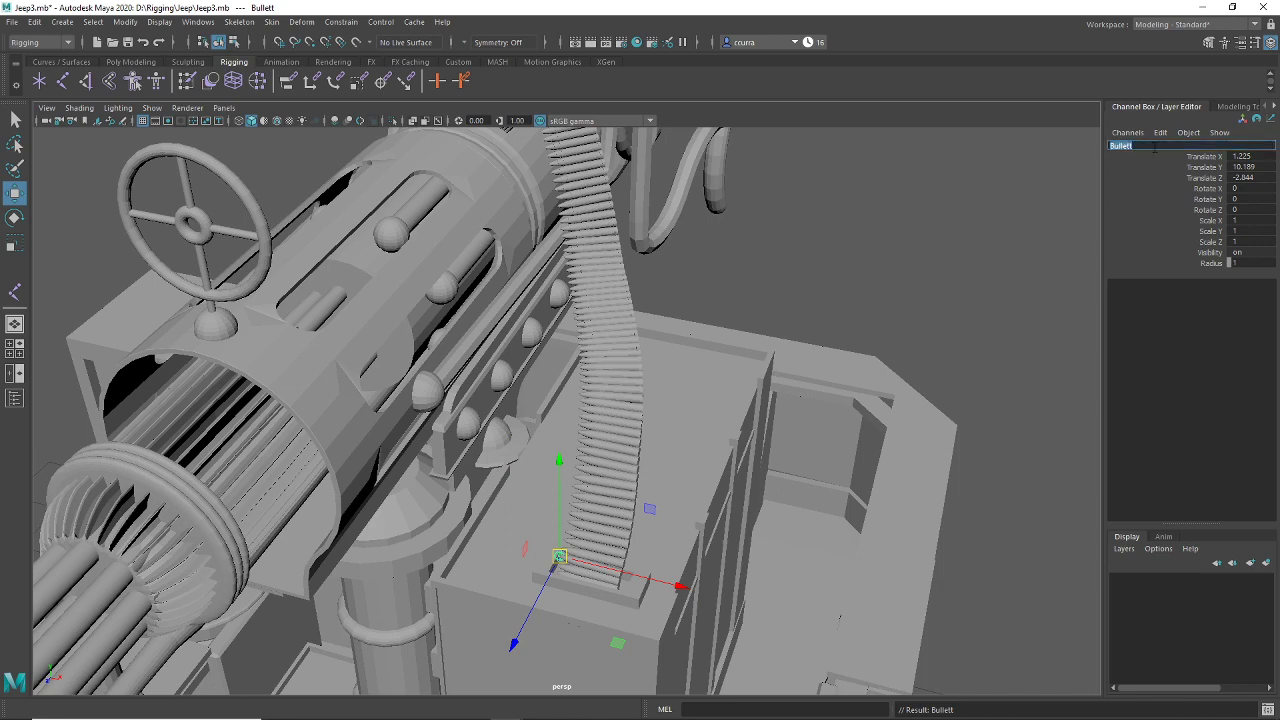
key("Return")
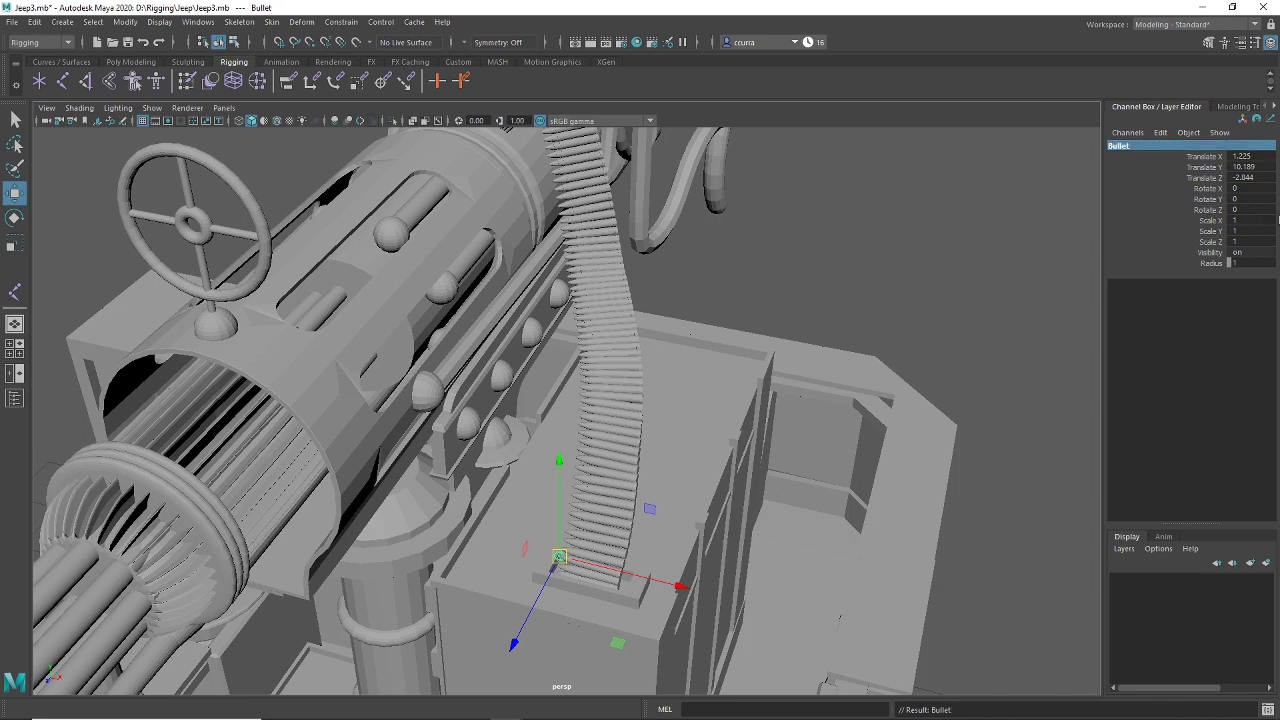
Step: Duplicate the Bullet joint and move the copy up beside the belt, about X 0.925, Y 11.358, Z -3.669
left_click(696, 430)
left_click(559, 555)
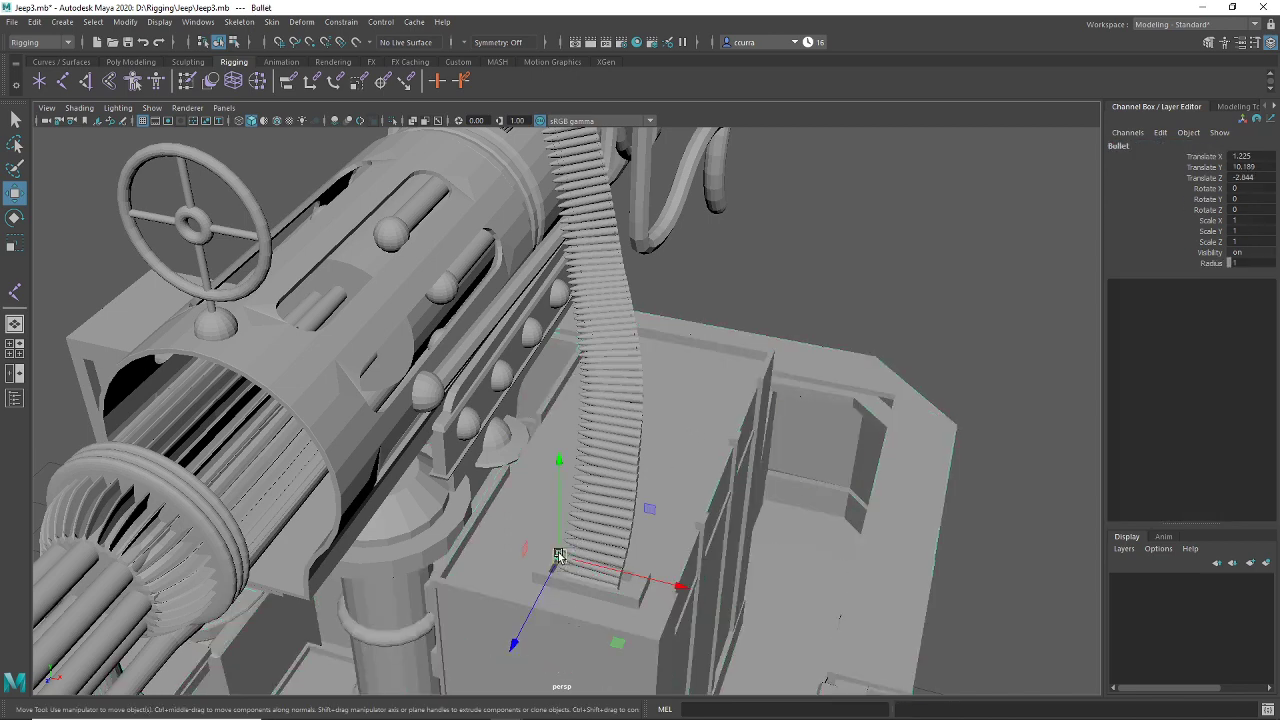
key("ctrl+d")
left_click_drag(561, 557, 559, 232)
middle_click_drag(609, 322, 620, 577, "alt")
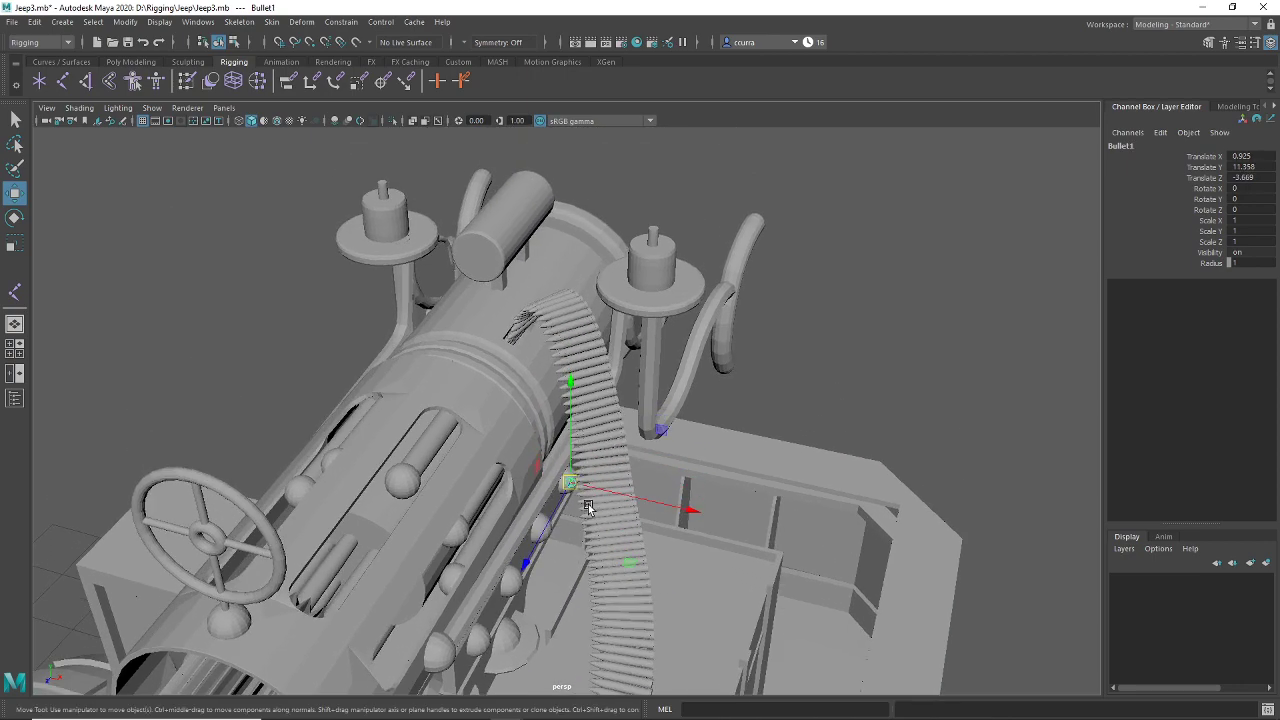
Step: Move the duplicated joint near the belt's upper curve beside the gun, about X 0.344, Y 11.516, Z -4.634
scroll(587, 507, "up", 3)
left_click_drag(473, 509, 648, 466, "alt")
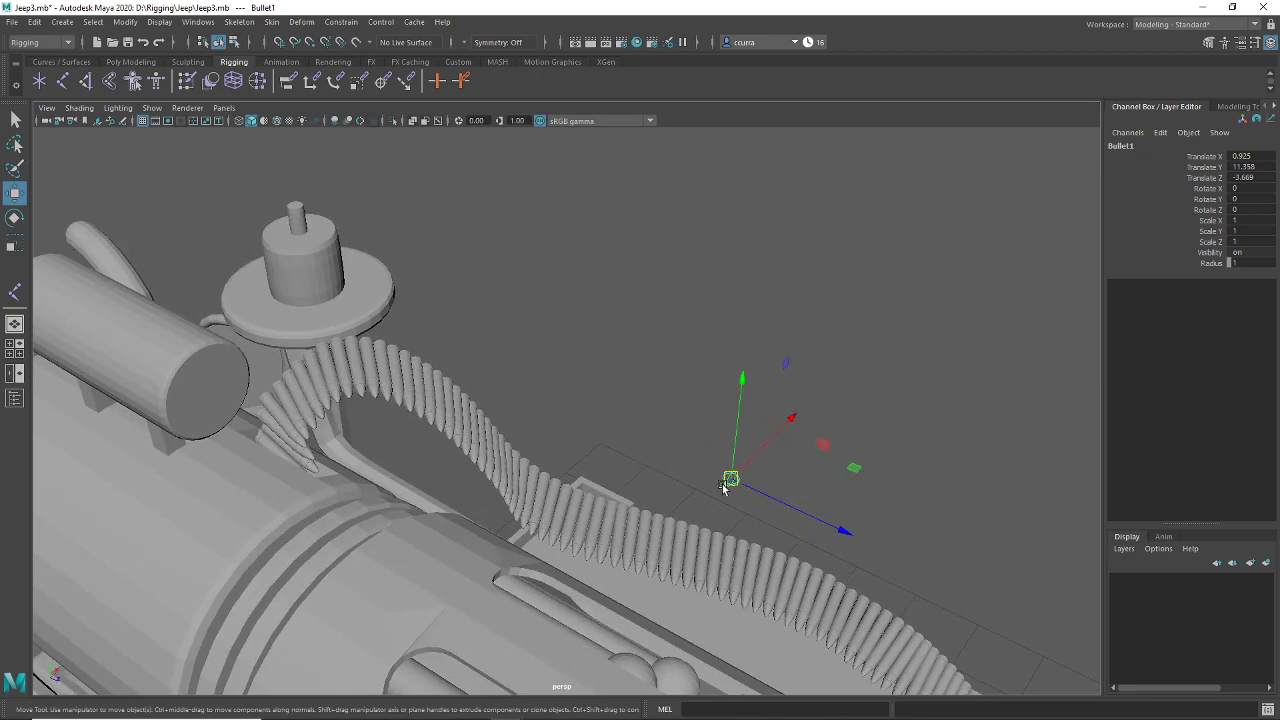
left_click_drag(731, 480, 352, 410)
middle_click_drag(326, 442, 517, 429, "alt")
scroll(519, 428, "up", 5)
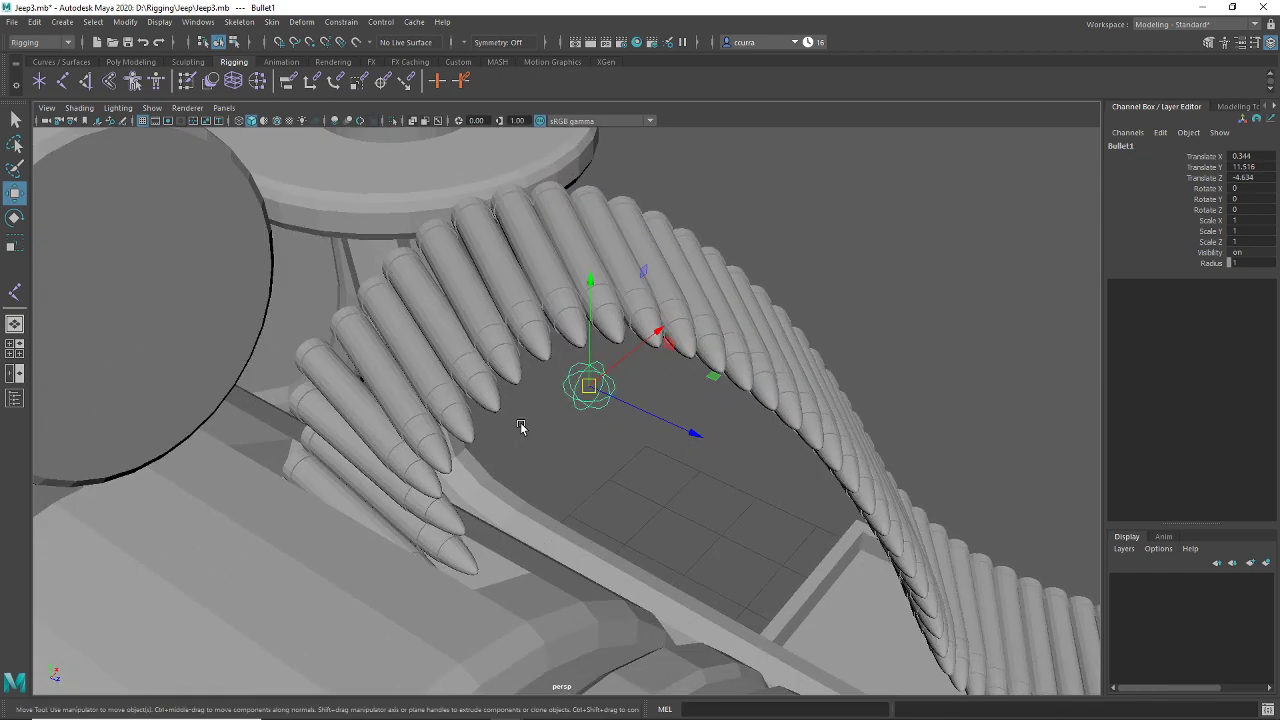
left_click_drag(520, 427, 600, 372, "alt")
scroll(594, 372, "down", 8)
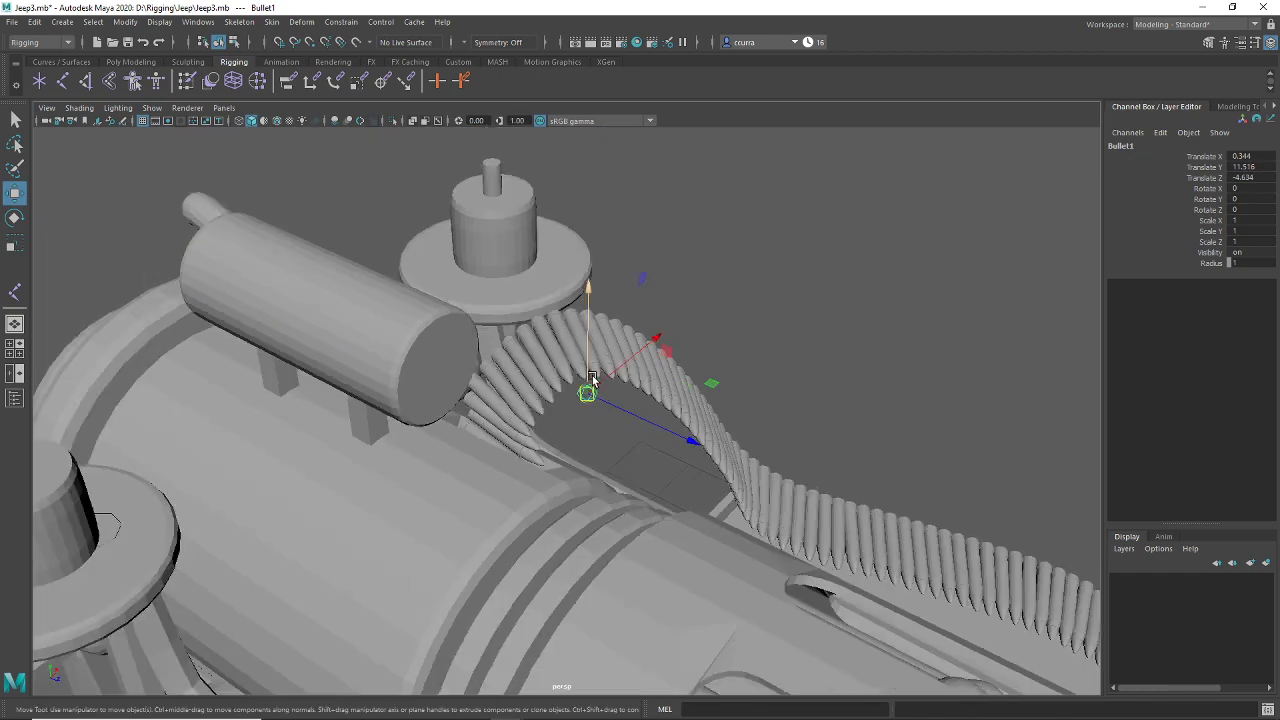
middle_click_drag(760, 420, 490, 348, "alt")
left_click_drag(490, 348, 405, 357, "alt")
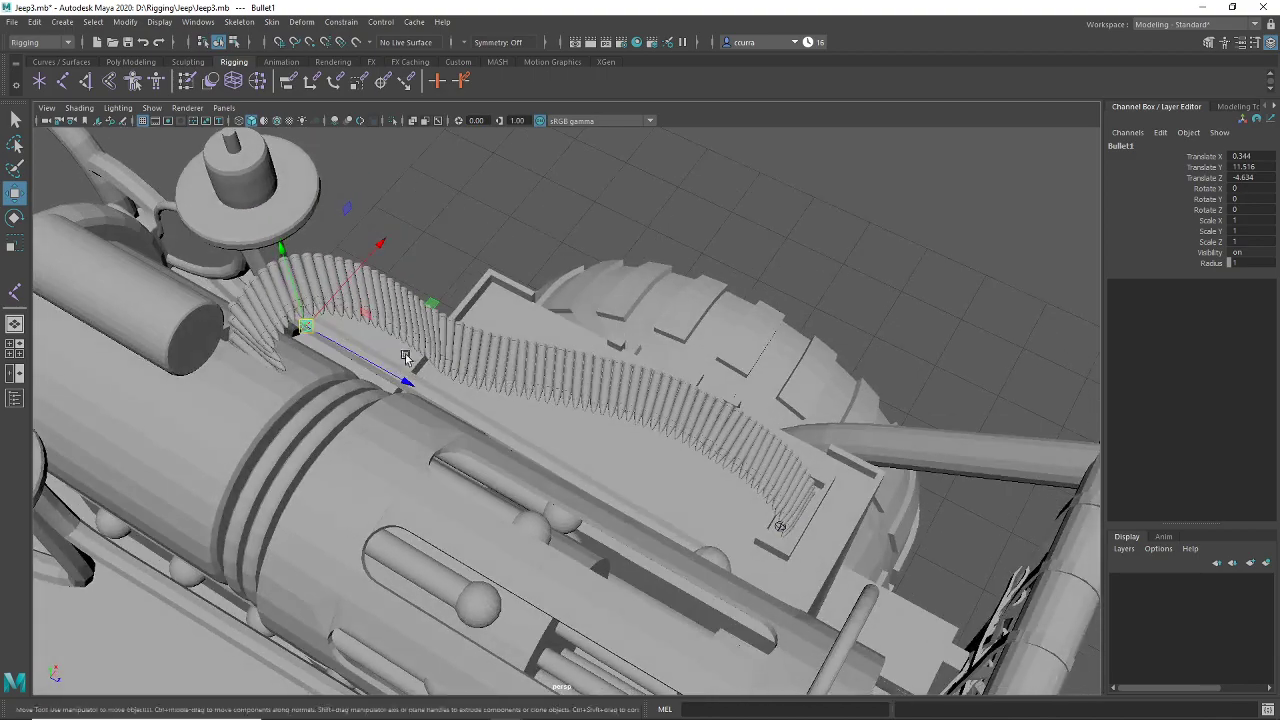
Step: Move the duplicated joint back down toward the ammo box, about X 0.888, Y 10.44, Z -3.312
left_click_drag(304, 327, 380, 366)
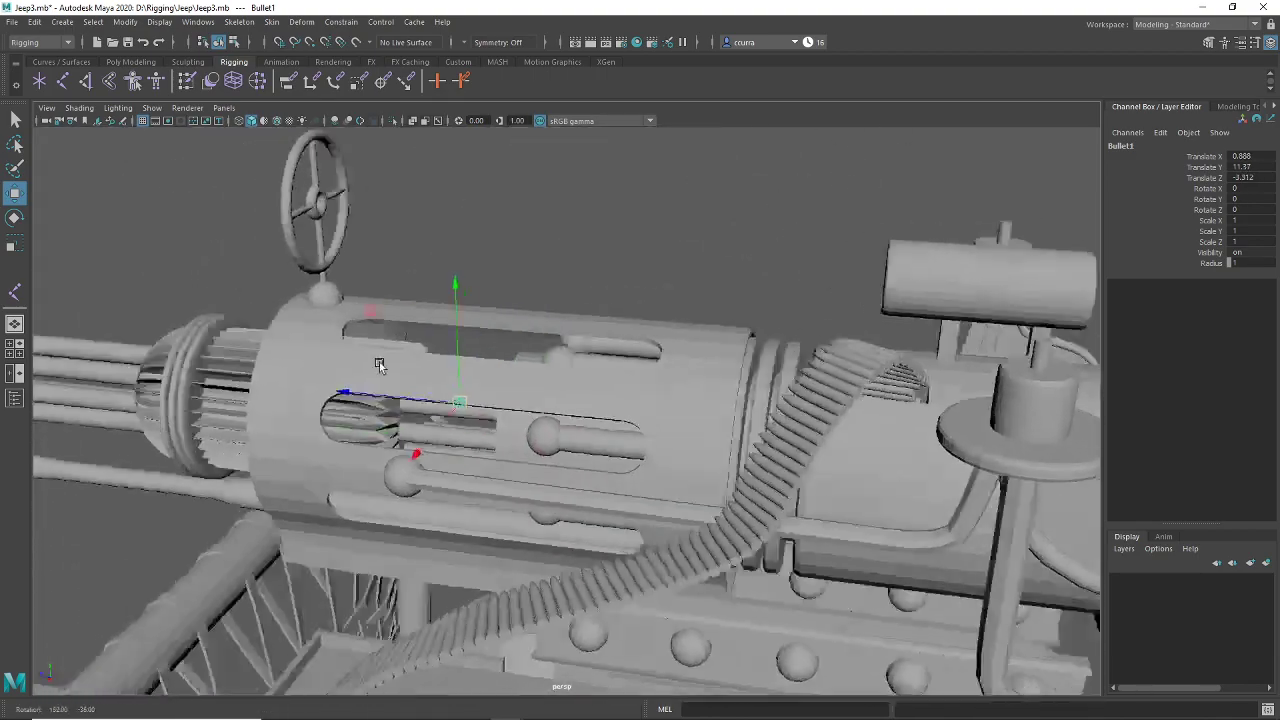
middle_click_drag(380, 366, 576, 213, "alt")
left_click_drag(577, 215, 400, 262, "alt")
scroll(418, 256, "down", 5)
left_click_drag(474, 193, 516, 364)
Step: Snap the duplicated joint to the bullet tip five bullets above the first joint, about X 1.226, Y 10.349, Z -2.959
scroll(499, 450, "up", 5)
left_click_drag(435, 488, 480, 489, "alt")
scroll(520, 480, "up", 4)
middle_click_drag(480, 489, 467, 433, "alt")
scroll(467, 433, "up", 3)
left_click_drag(467, 433, 451, 440, "alt")
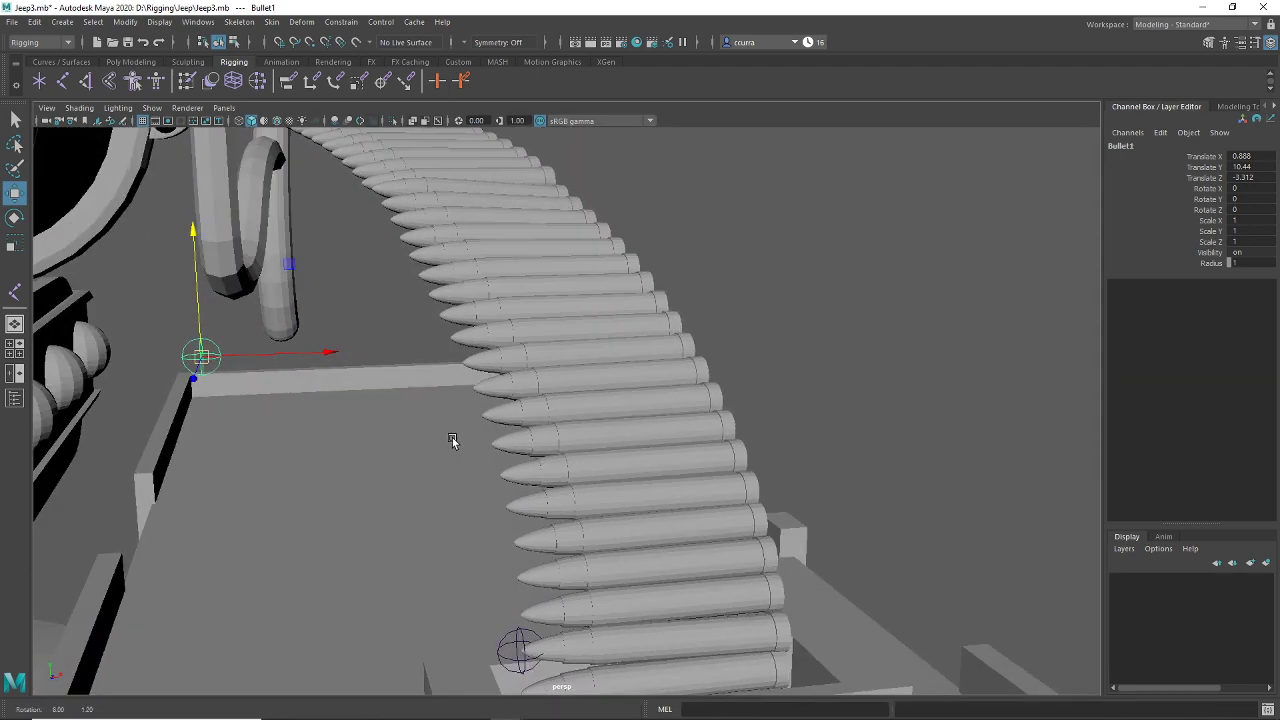
middle_click_drag(451, 440, 450, 413, "alt")
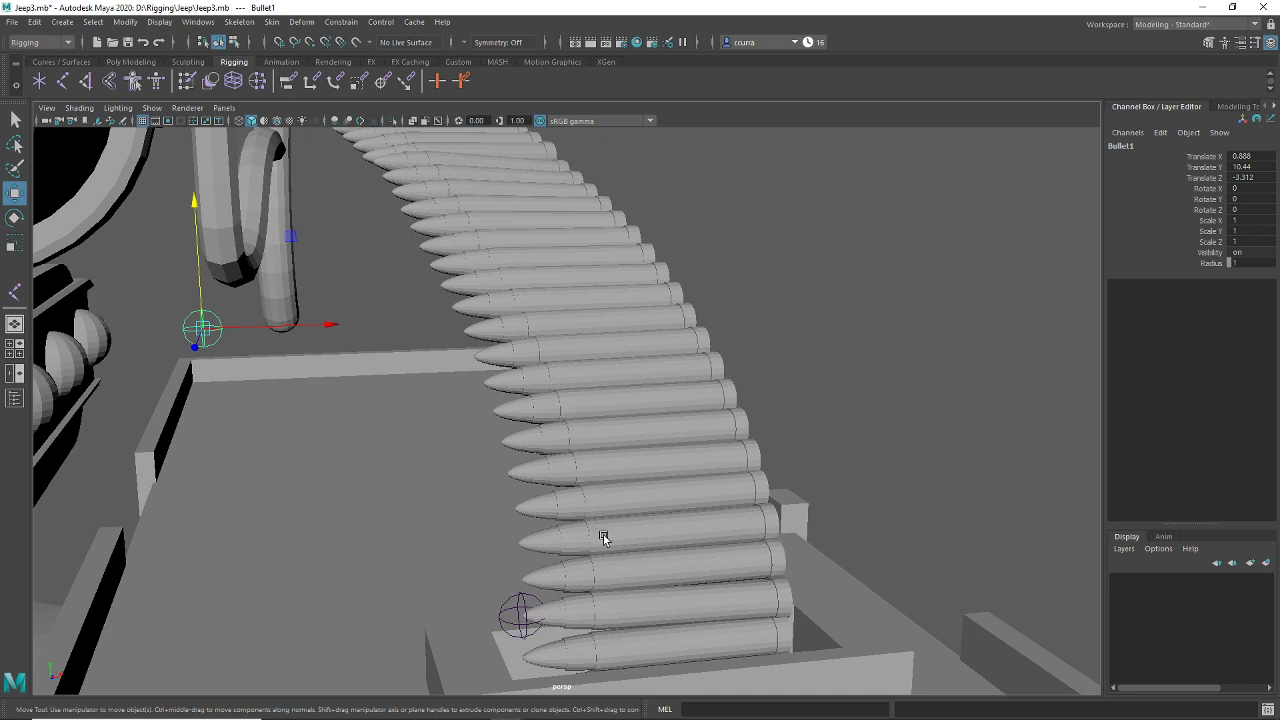
left_click(524, 444)
left_click(204, 331)
left_click_drag(200, 333, 522, 434)
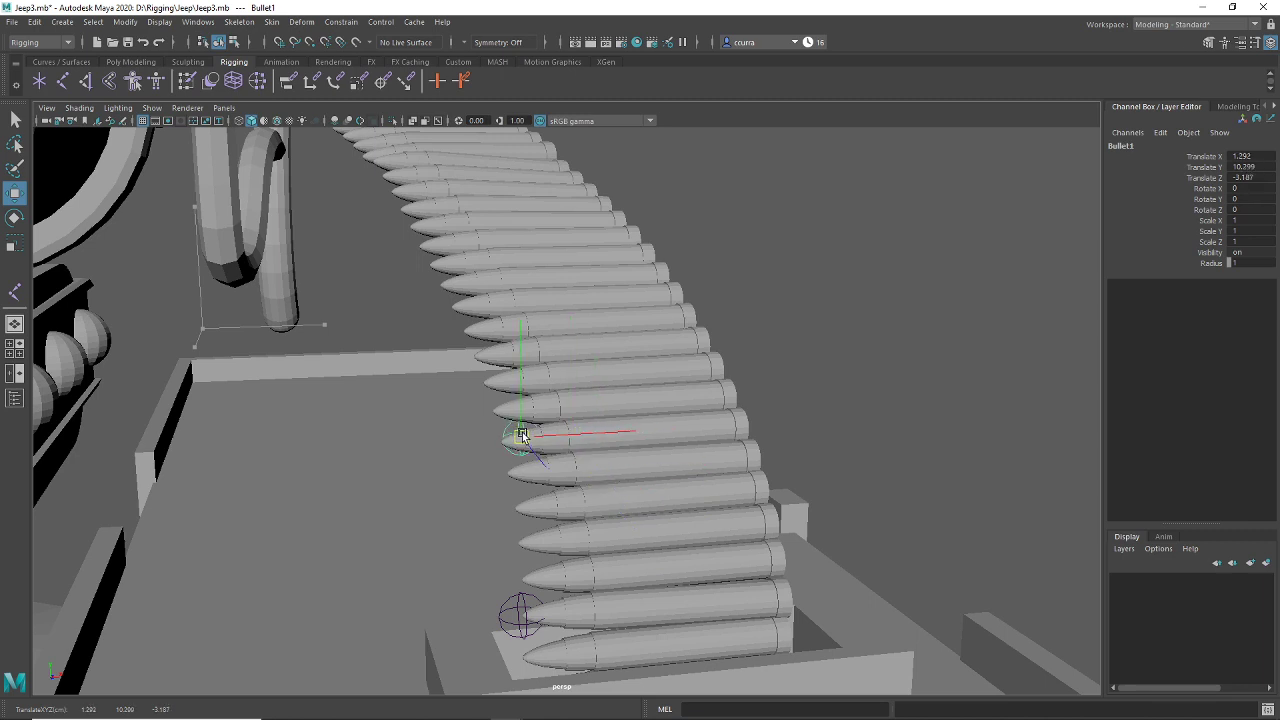
left_click_drag(522, 437, 468, 443)
key("v")
left_click_drag(406, 474, 389, 482)
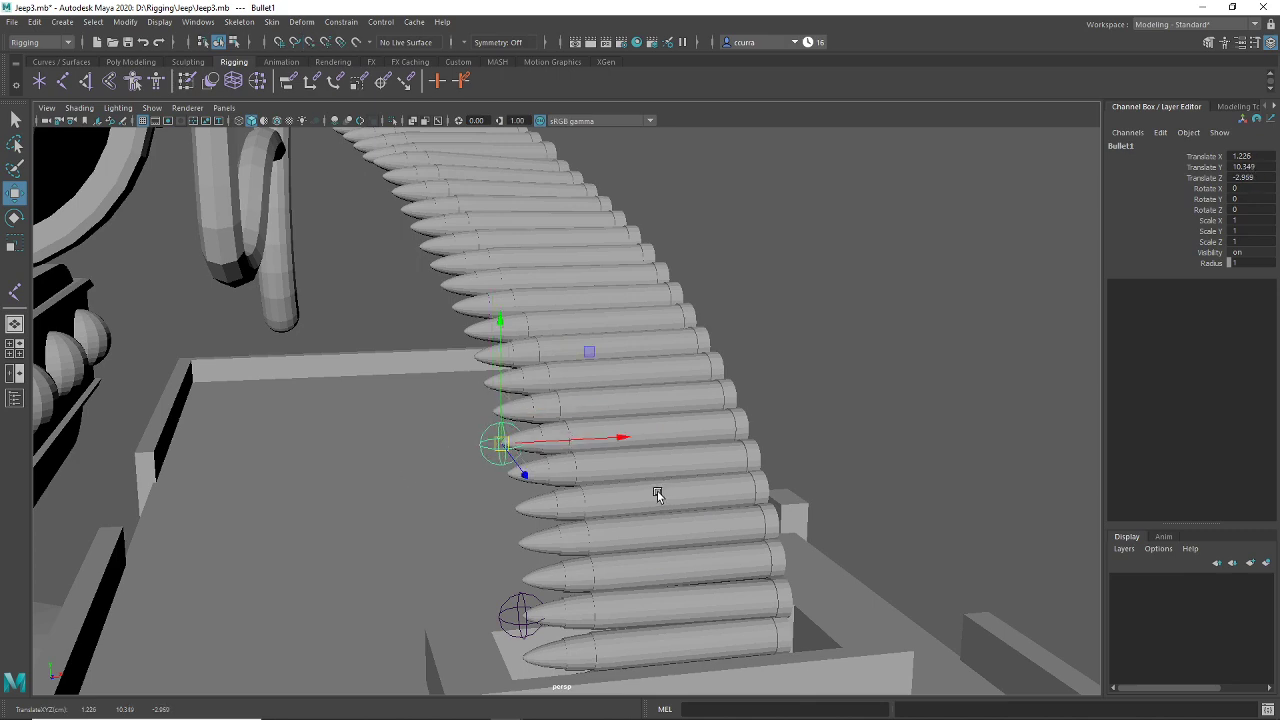
Step: Duplicate the second joint and snap the copy to the tip five bullets higher, about X 1.194, Y 10.482, Z -3.124
left_click_drag(660, 502, 667, 561, "alt")
key("ctrl+d")
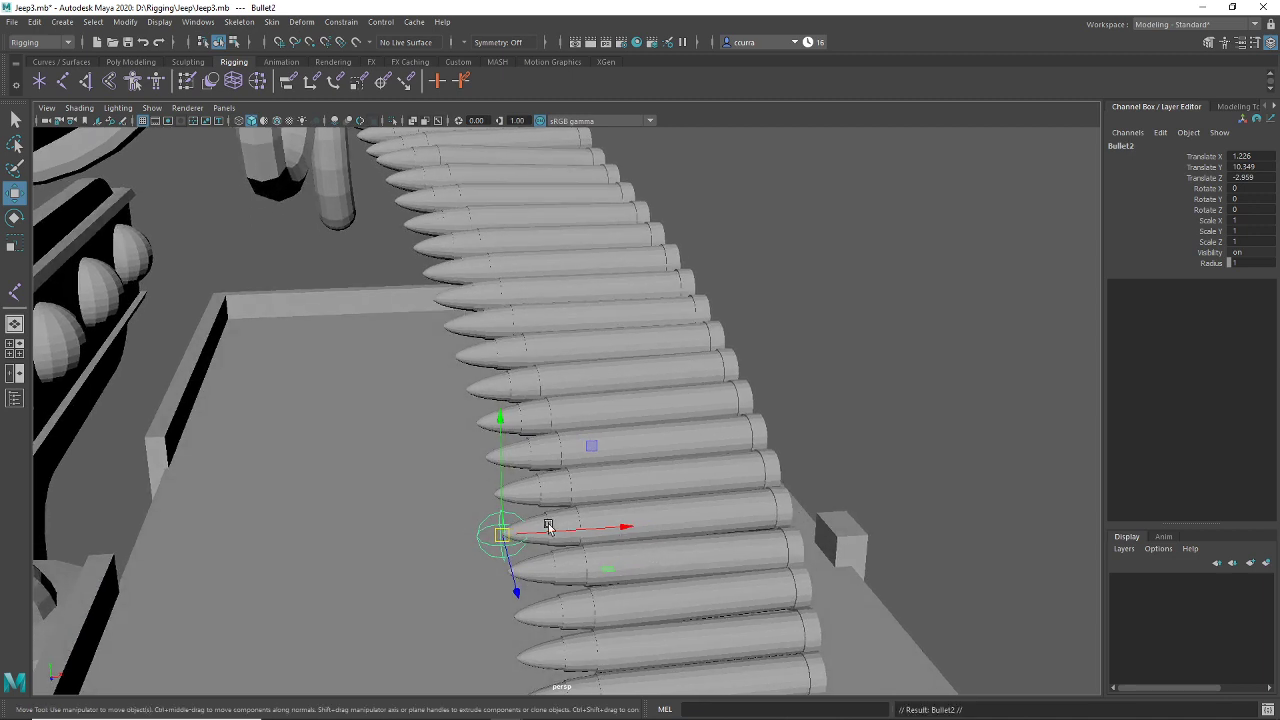
left_click_drag(503, 537, 453, 355)
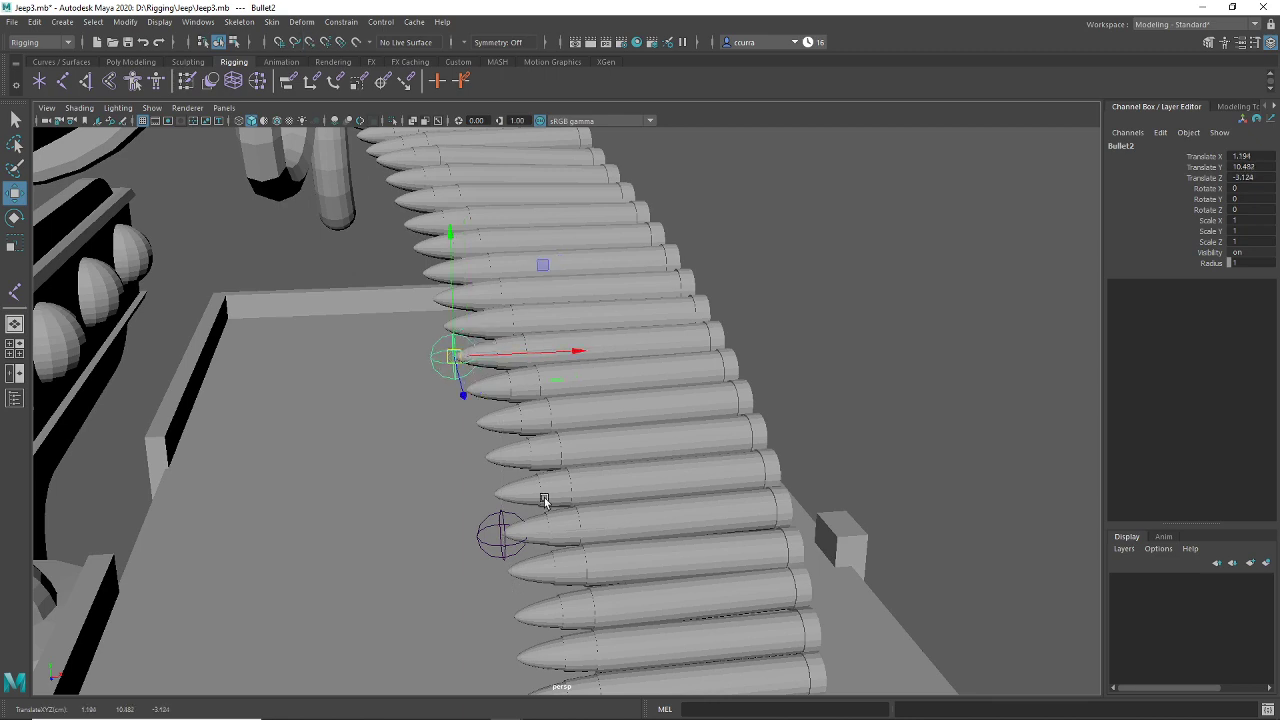
Step: Duplicate the uppermost joint and snap the copy to the bullet tip five bullets higher, about X 1.151, Y 10.592, Z -3.293
middle_click_drag(547, 456, 560, 612, "alt")
scroll(563, 606, "up", 2)
scroll(565, 602, "down", 1)
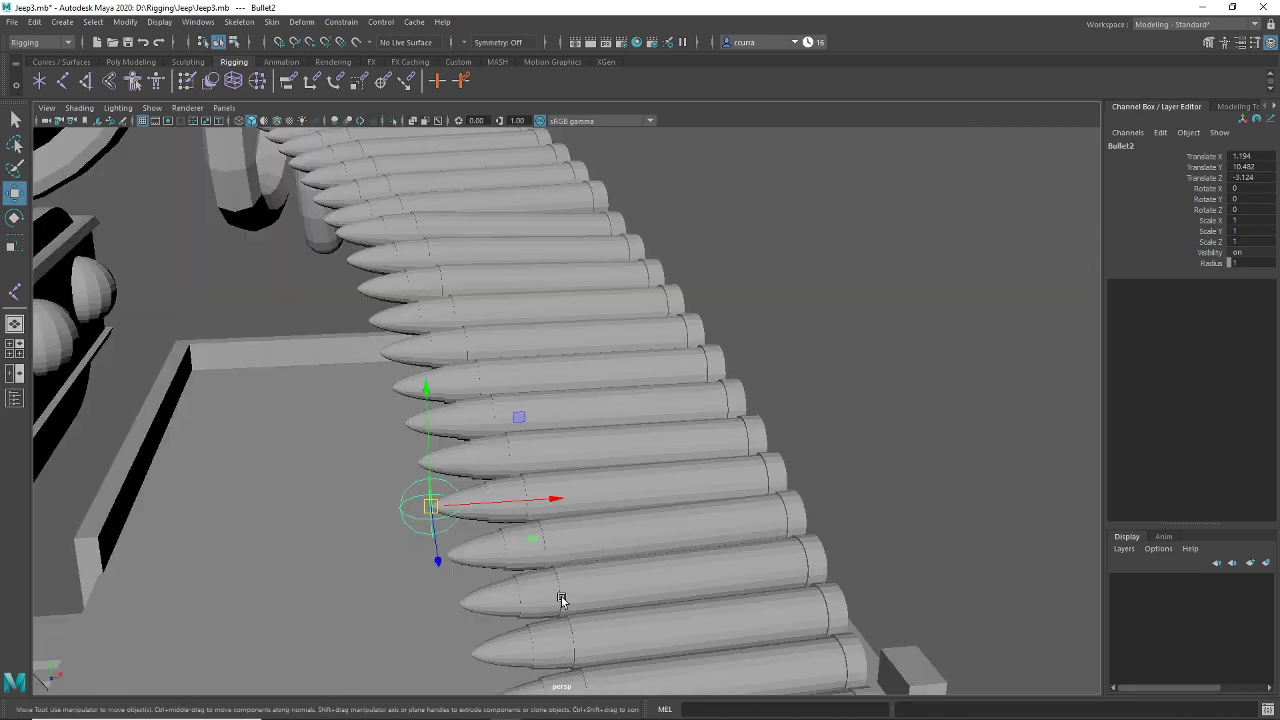
left_click_drag(563, 602, 562, 628, "alt")
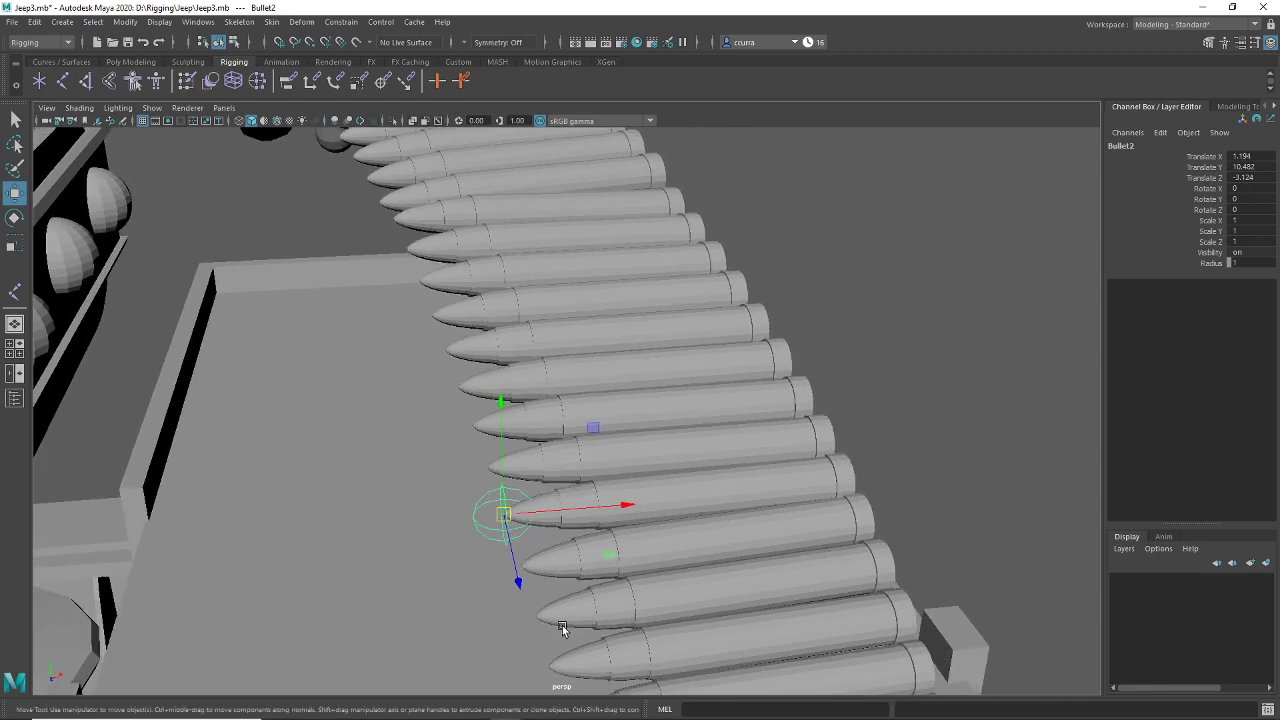
left_click_drag(507, 519, 374, 327)
key("v")
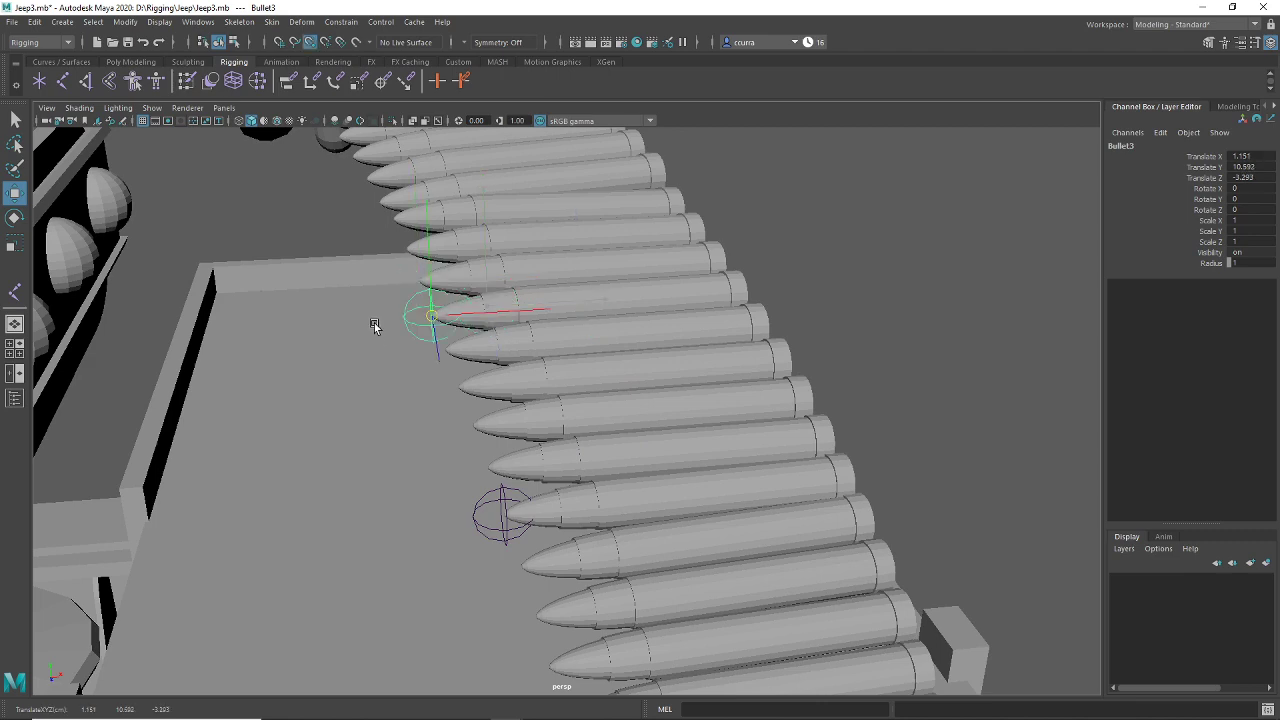
Step: Add two more joint copies at five-bullet intervals, snapping them to the tips about X 1.102, Y 10.675, Z -3.456 and X 1.036, Y 10.731, Z -3.626
left_click_drag(491, 443, 368, 276, "alt")
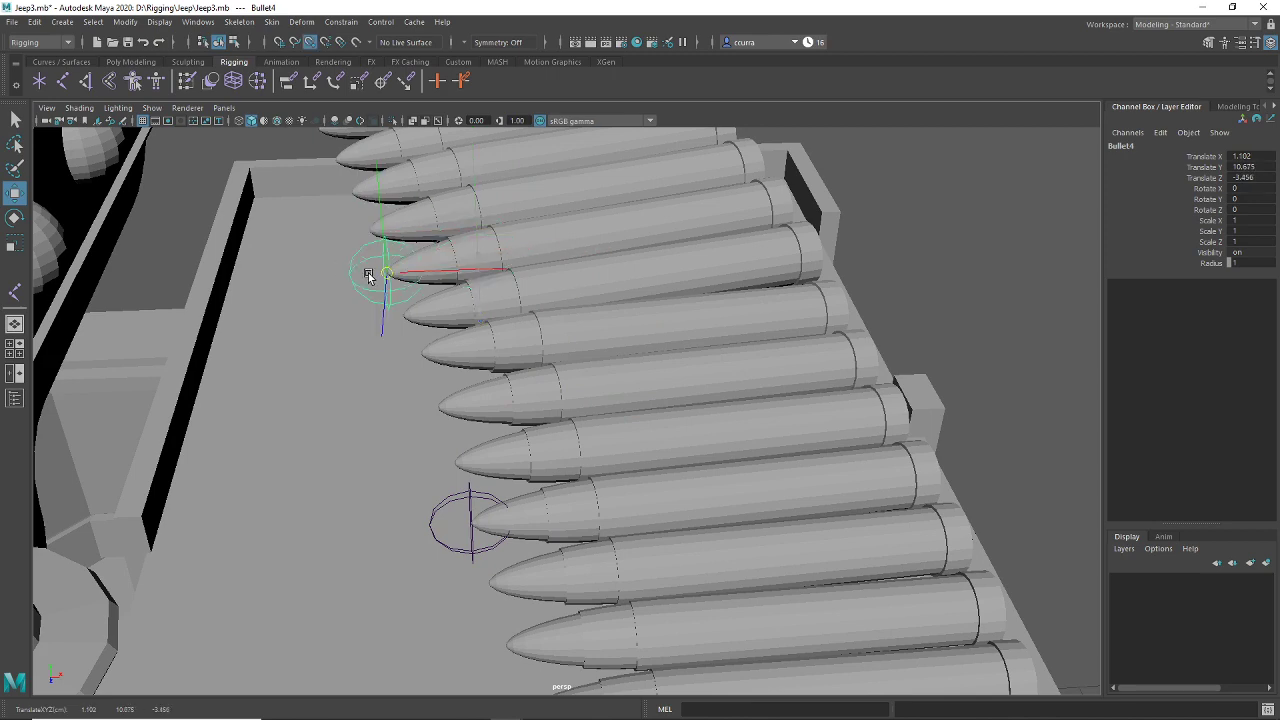
left_click_drag(527, 380, 555, 455, "alt")
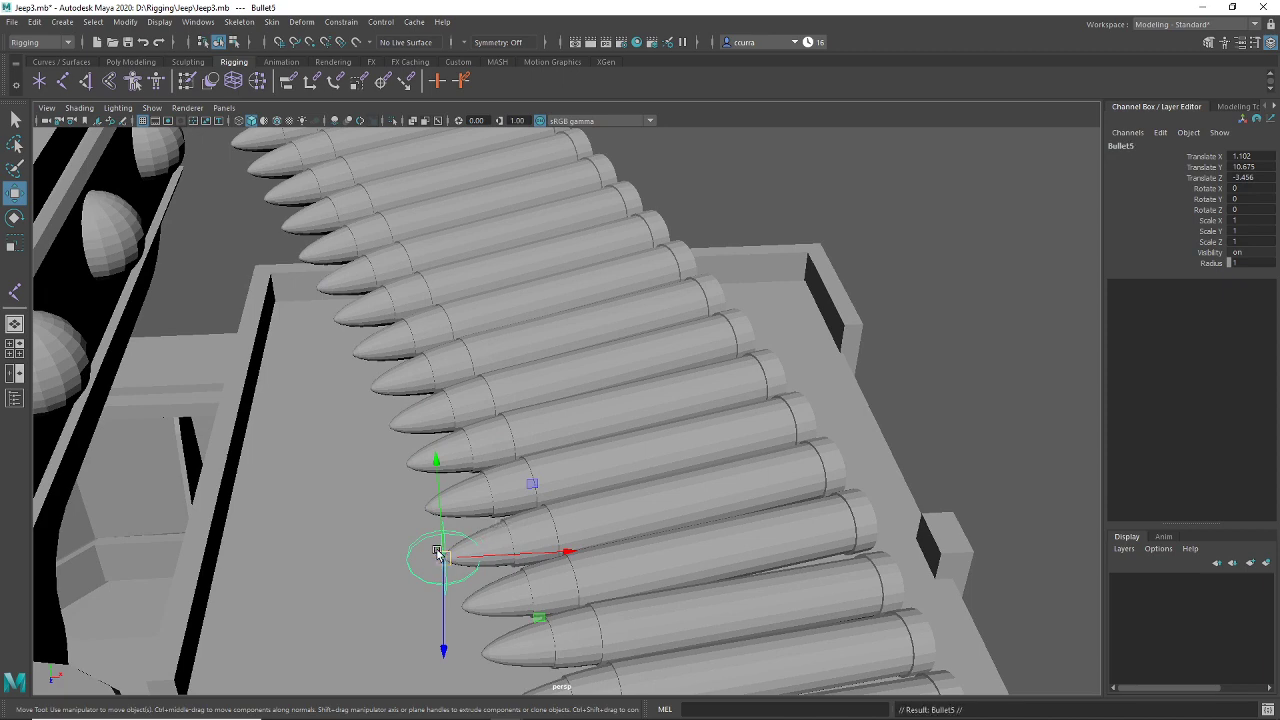
left_click_drag(437, 552, 343, 352)
key("v")
scroll(526, 411, "down", 8)
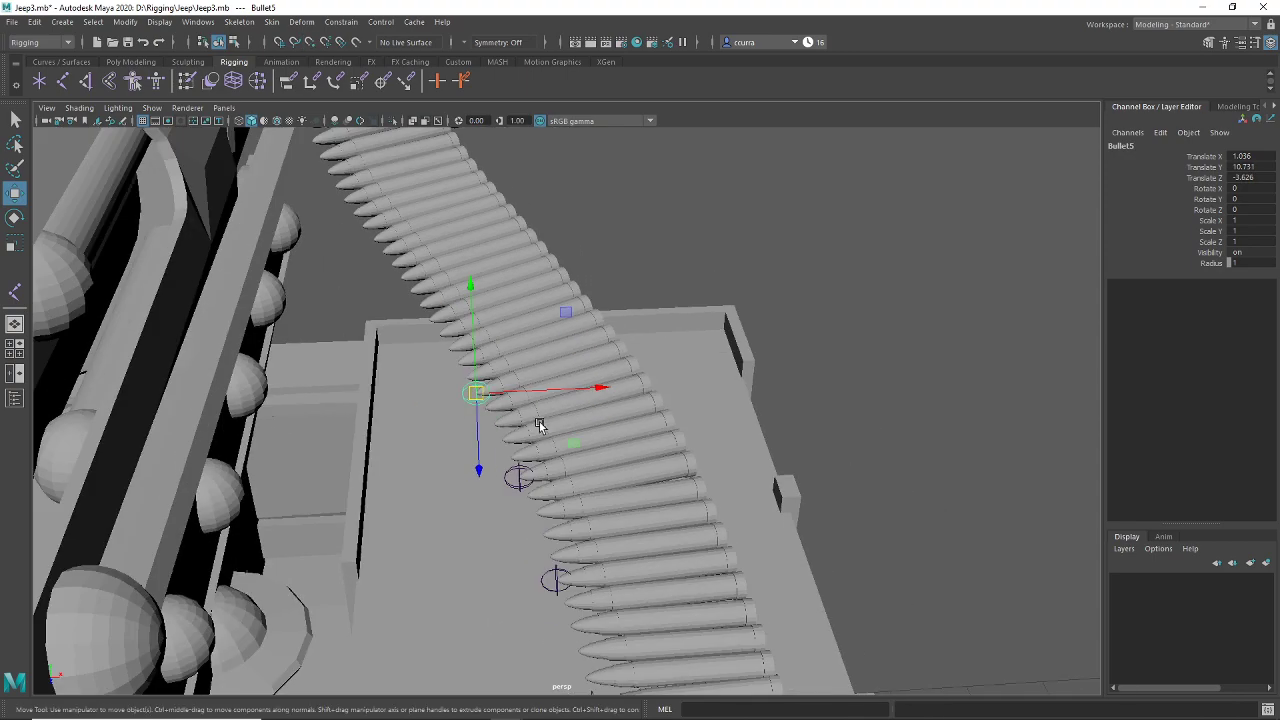
Step: Duplicate the Bullet5 joint and snap the copy to the tip five bullets higher, about X 0.956, Y 10.776, Z -3.806
scroll(628, 490, "up", 8)
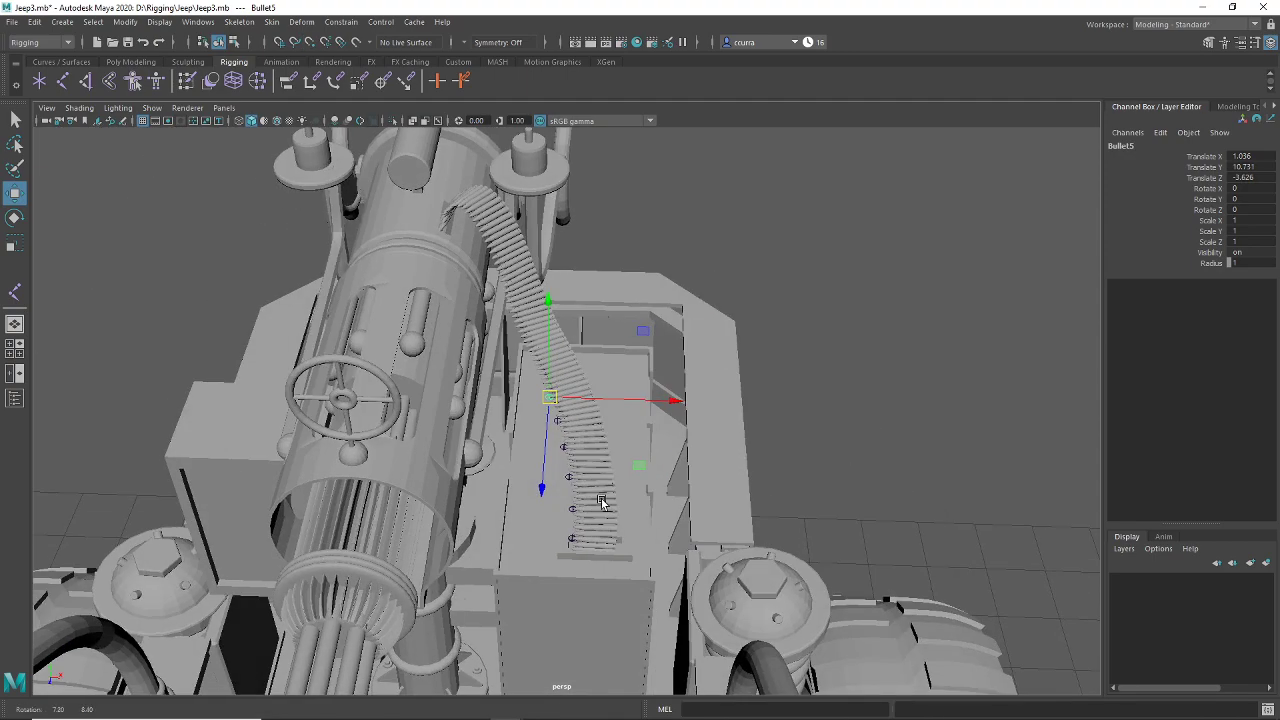
scroll(545, 457, "up", 8)
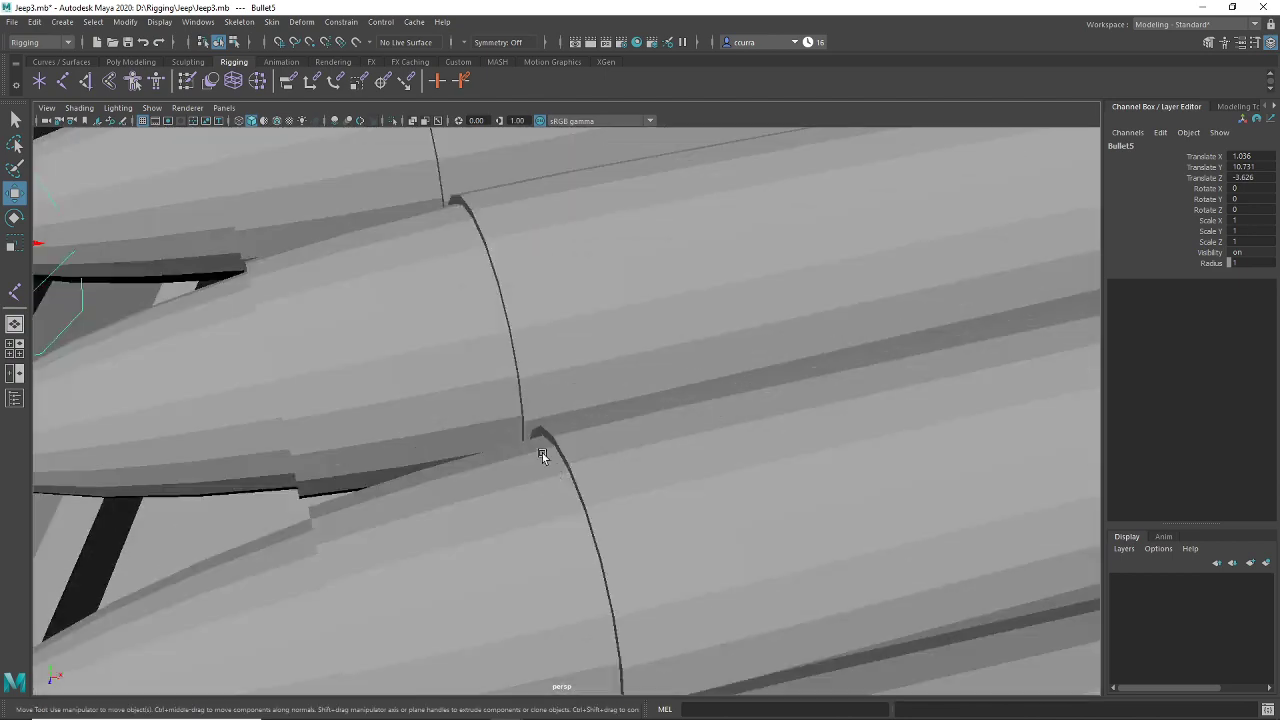
scroll(543, 457, "down", 6)
middle_click_drag(543, 457, 606, 580, "alt")
scroll(570, 495, "up", 1)
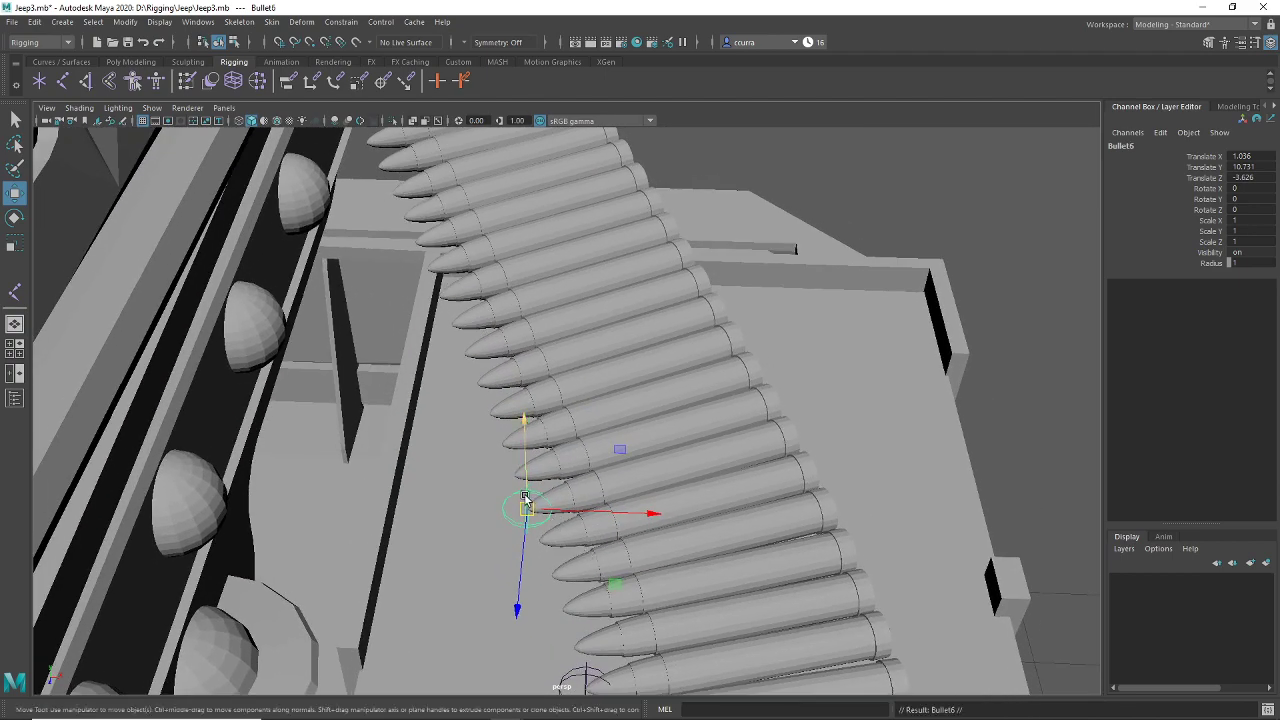
left_click_drag(520, 497, 447, 347)
key("v")
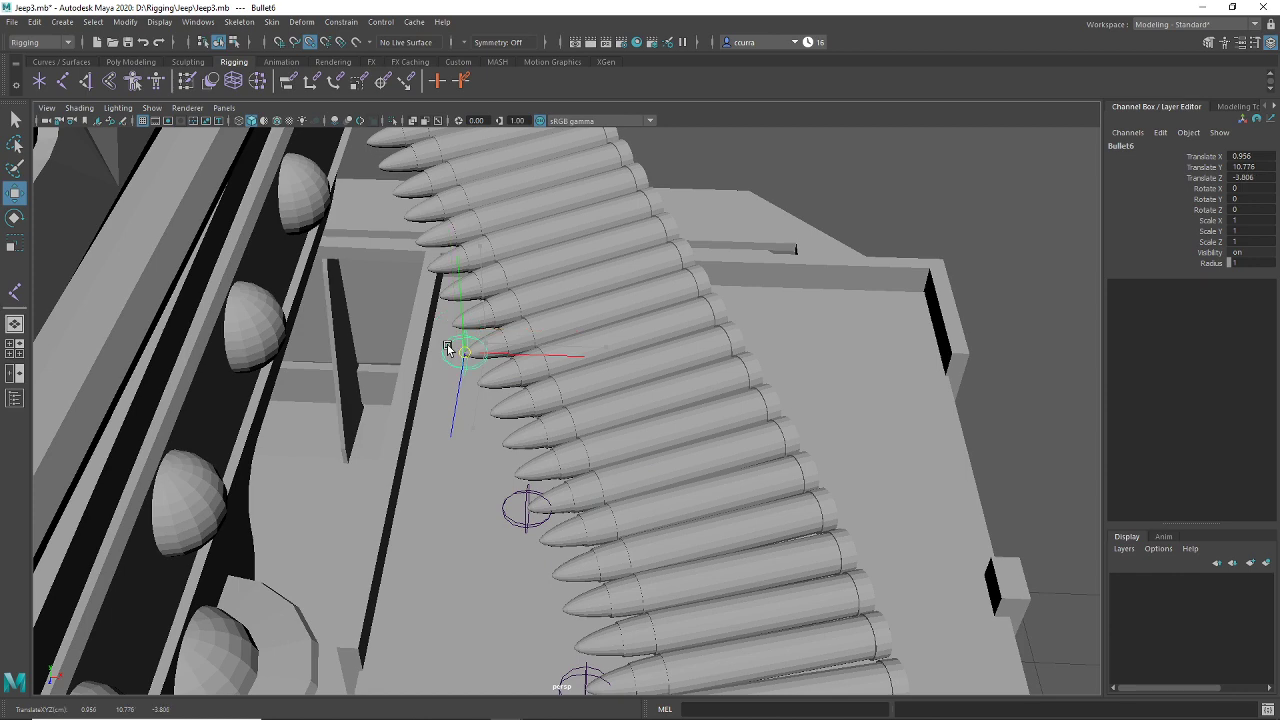
Step: Duplicate Bullet6 twice up the belt, snapping each copy five bullets apart, the upper one at about X 0.769, Y 10.873, Z -4.181
scroll(566, 446, "down", 1)
middle_click_drag(593, 468, 578, 612, "alt")
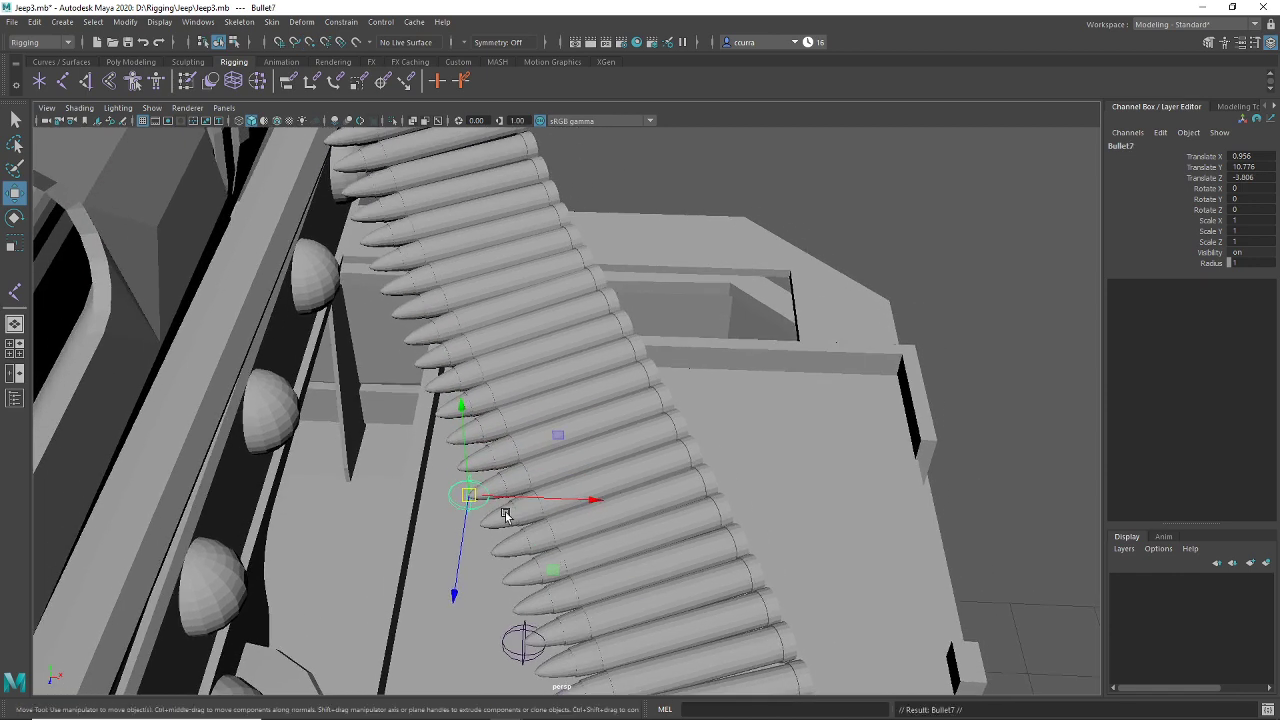
left_click_drag(472, 497, 358, 240)
key("ctrl+d")
key("v")
left_click_drag(418, 312, 428, 513, "alt")
scroll(428, 513, "up", 5)
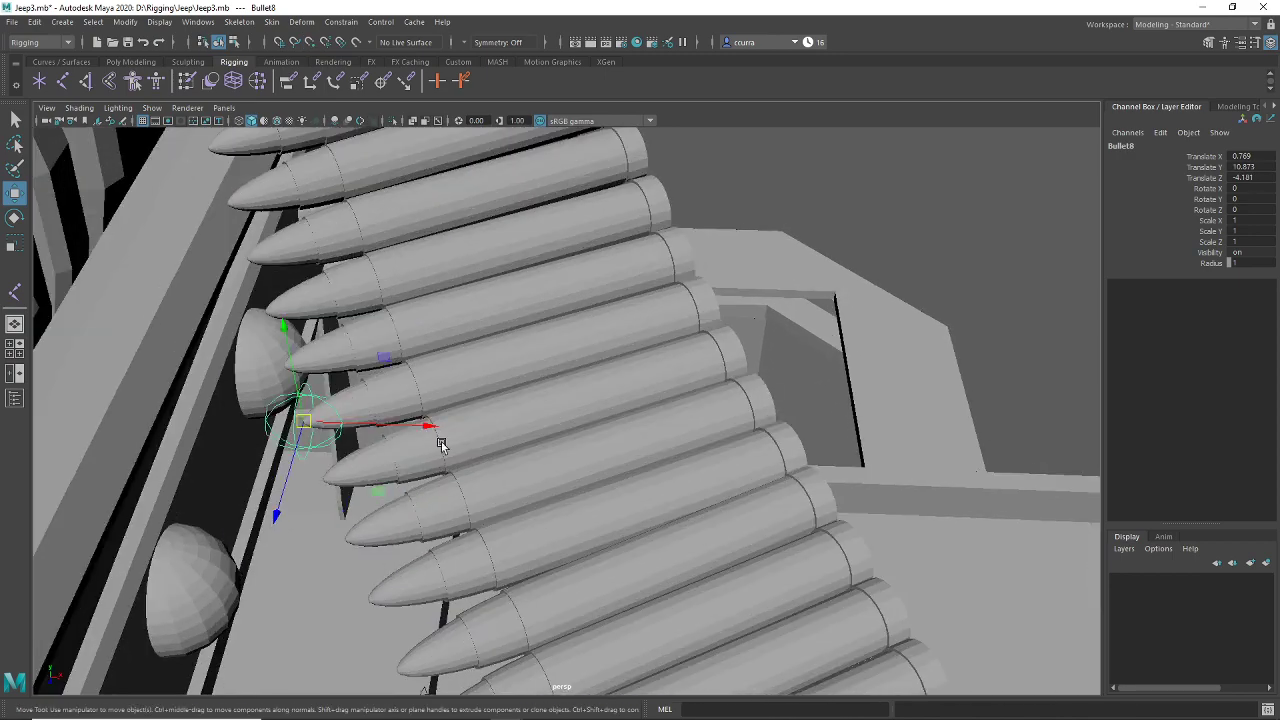
Step: Duplicate the Bullet8 joint and snap the copy to the tip five bullets higher, about X 0.7, Y 10.994, Z -4.313
left_click_drag(440, 445, 478, 521, "alt")
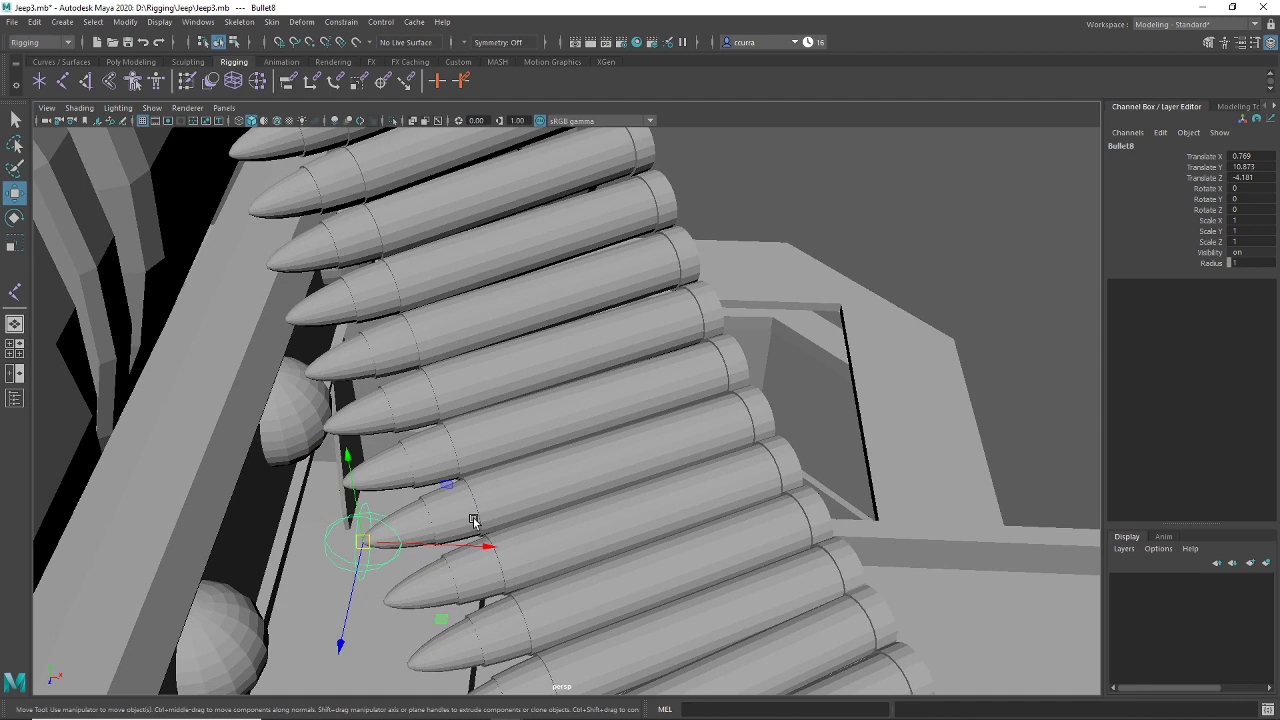
key("ctrl+d")
left_click_drag(362, 543, 270, 265)
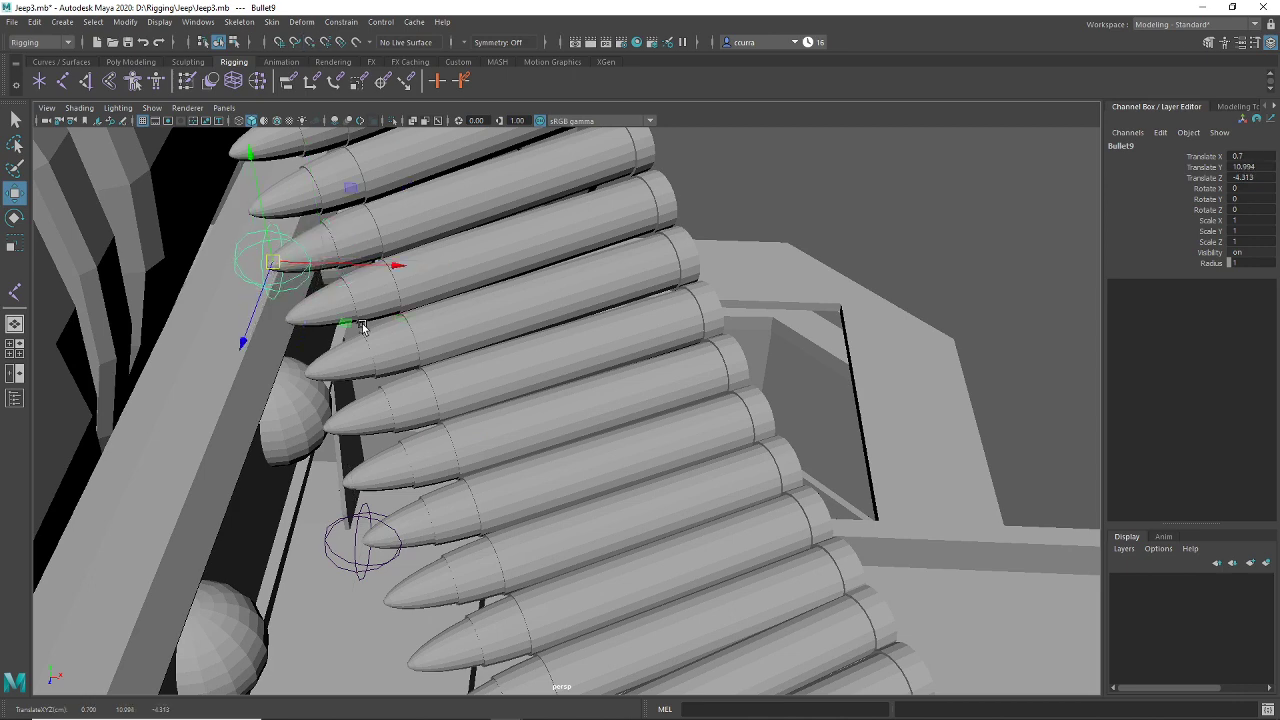
Step: Duplicate Bullet9 twice up the belt, snapping each copy five bullets apart, the upper one at about X 0.564, Y 11.352, Z -4.456
scroll(438, 347, "down", 3)
middle_click_drag(476, 350, 497, 480, "alt")
left_click_drag(497, 480, 472, 430, "alt")
scroll(478, 434, "down", 5)
scroll(495, 427, "up", 6)
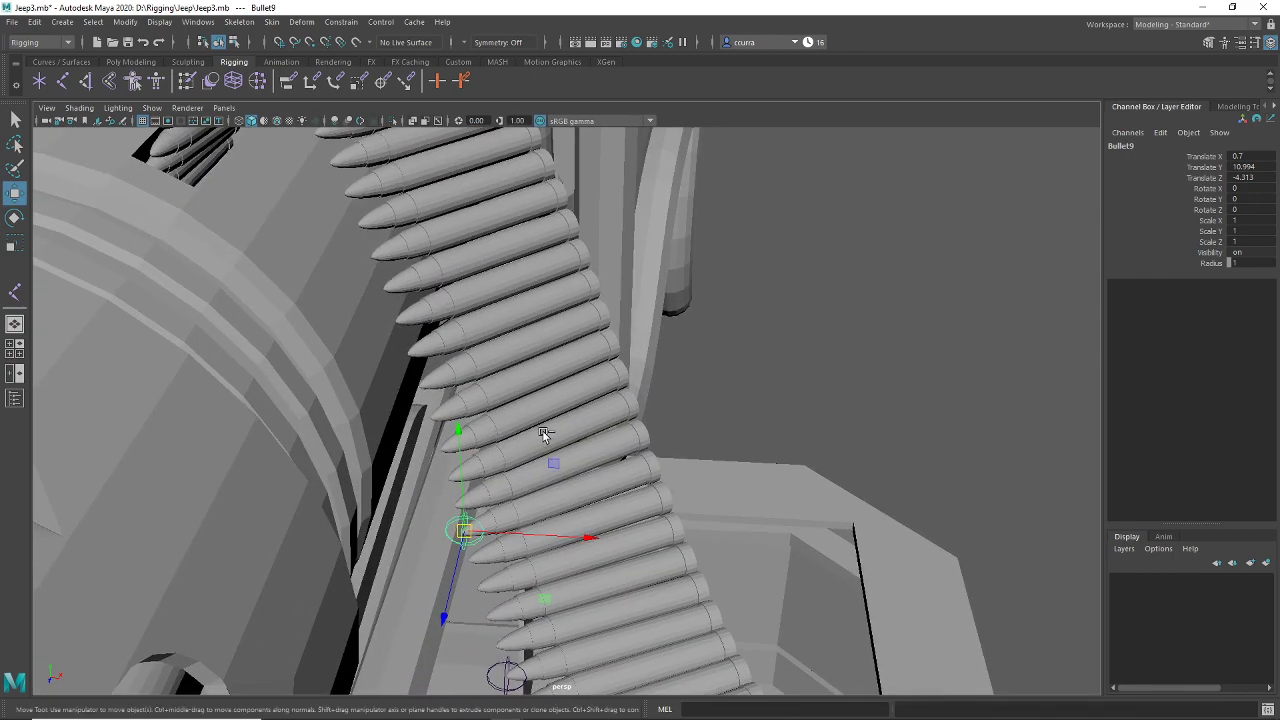
key("ctrl+d")
left_click_drag(465, 532, 357, 224)
key("v")
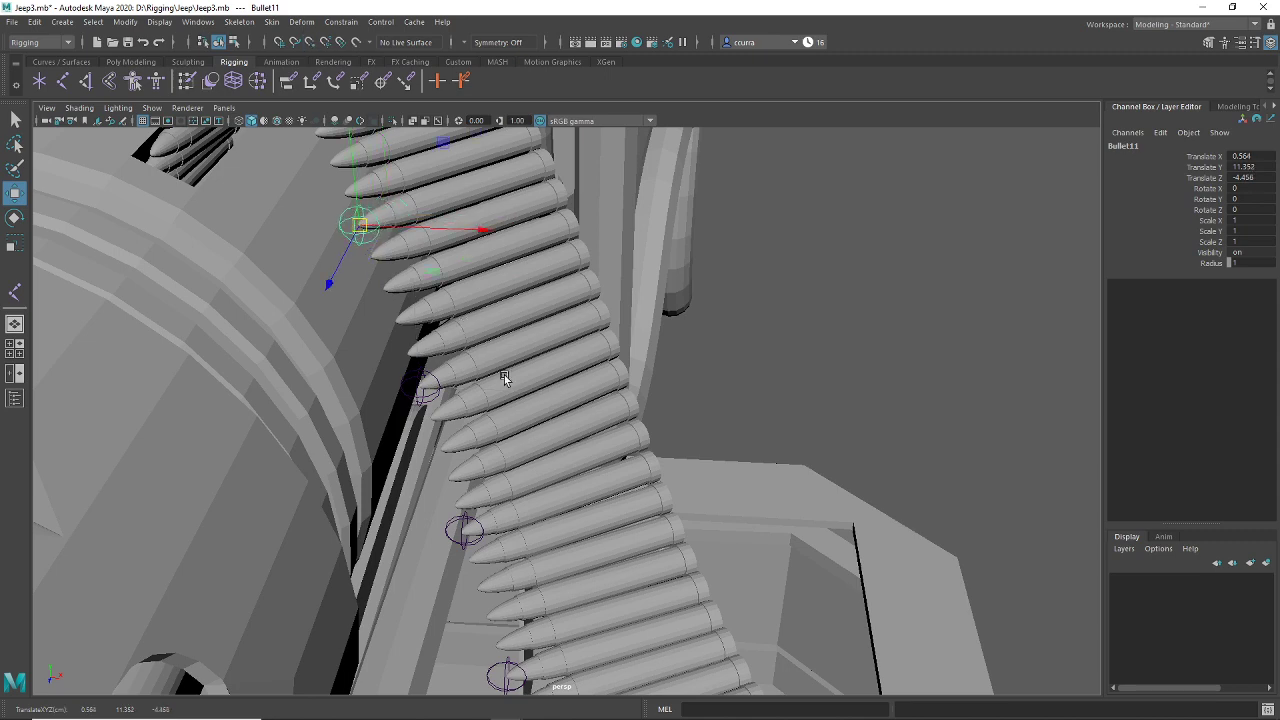
Step: Duplicate the Bullet11 joint and snap the copy to the tip five bullets higher, about X 0.461, Y 11.5, Z -4.555
left_click_drag(504, 375, 498, 550, "alt")
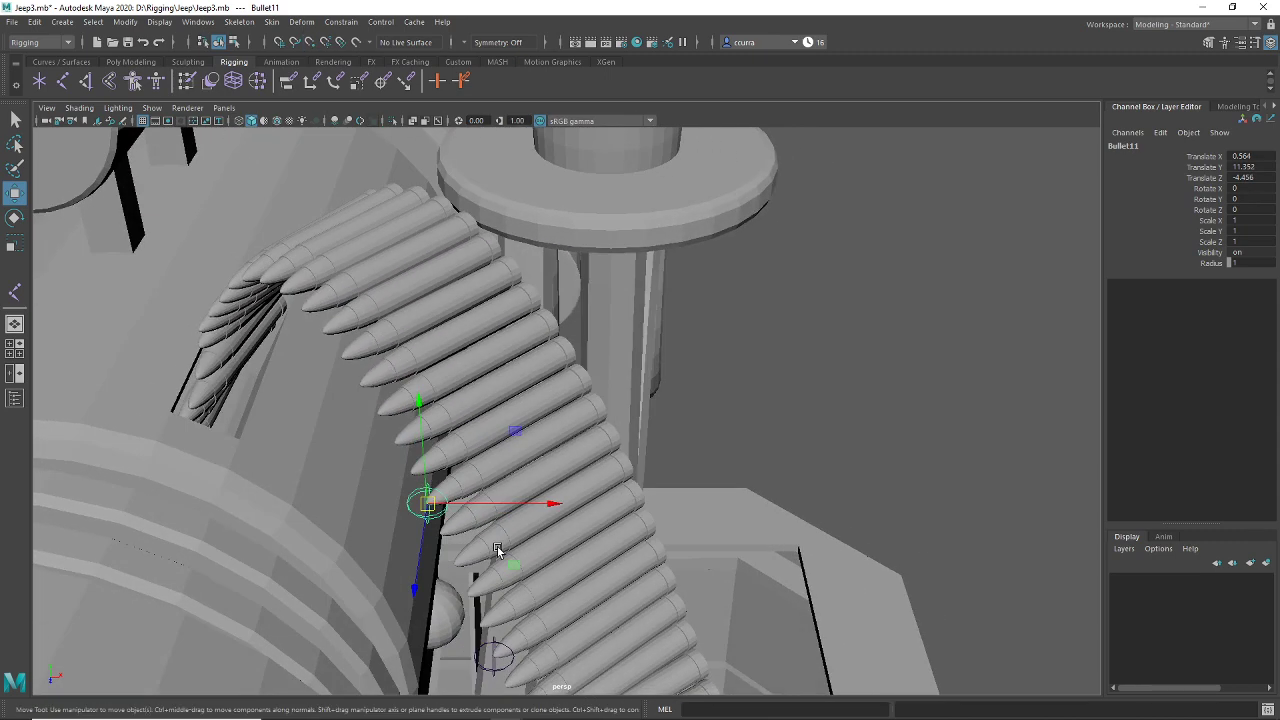
scroll(498, 550, "up", 5)
left_click_drag(467, 448, 563, 427, "alt")
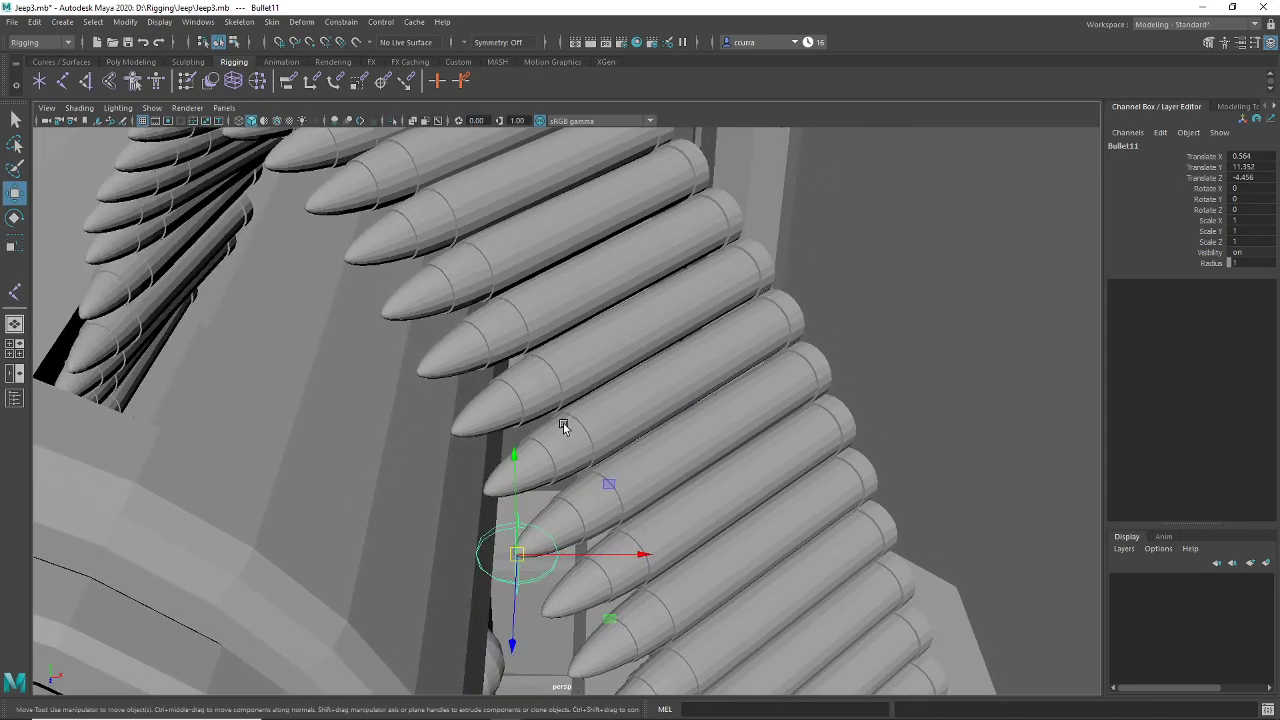
left_click_drag(516, 556, 345, 259)
key("v")
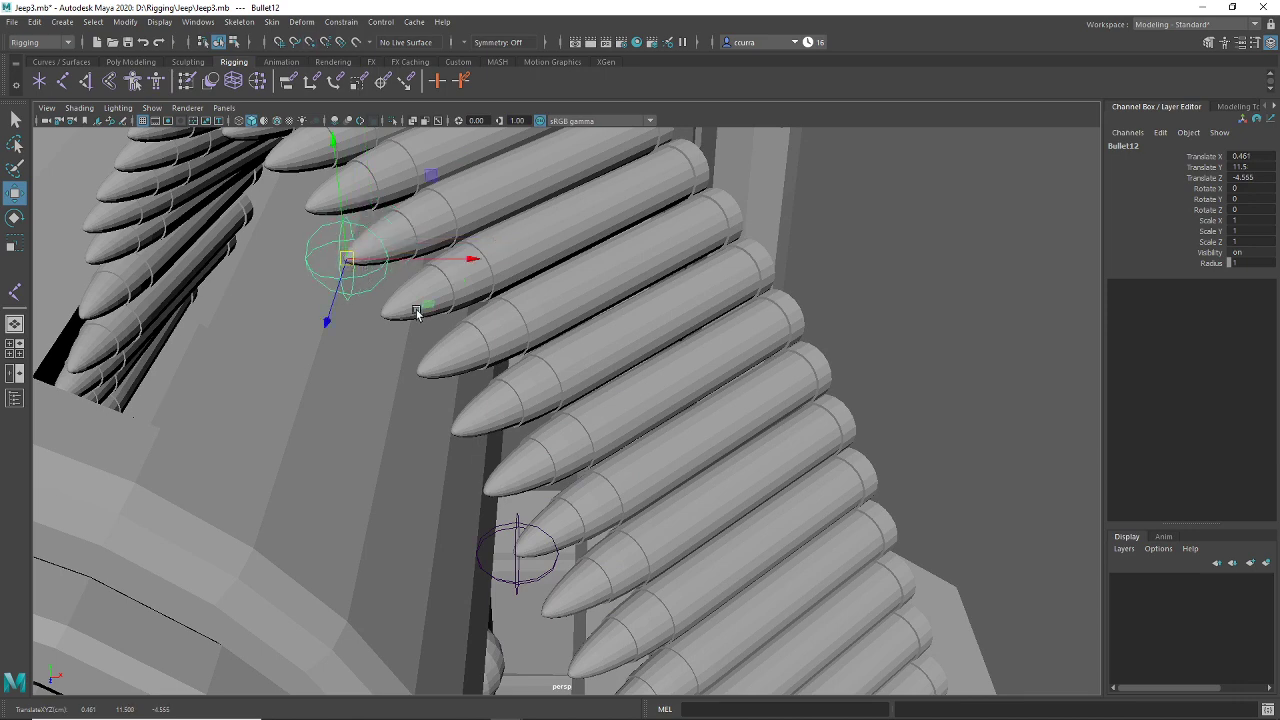
Step: Duplicate the Bullet12 joint and snap the copy to the tip five bullets further around the curve, about X 0.323, Y 11.546, Z -4.667
middle_click_drag(607, 464, 703, 541, "alt")
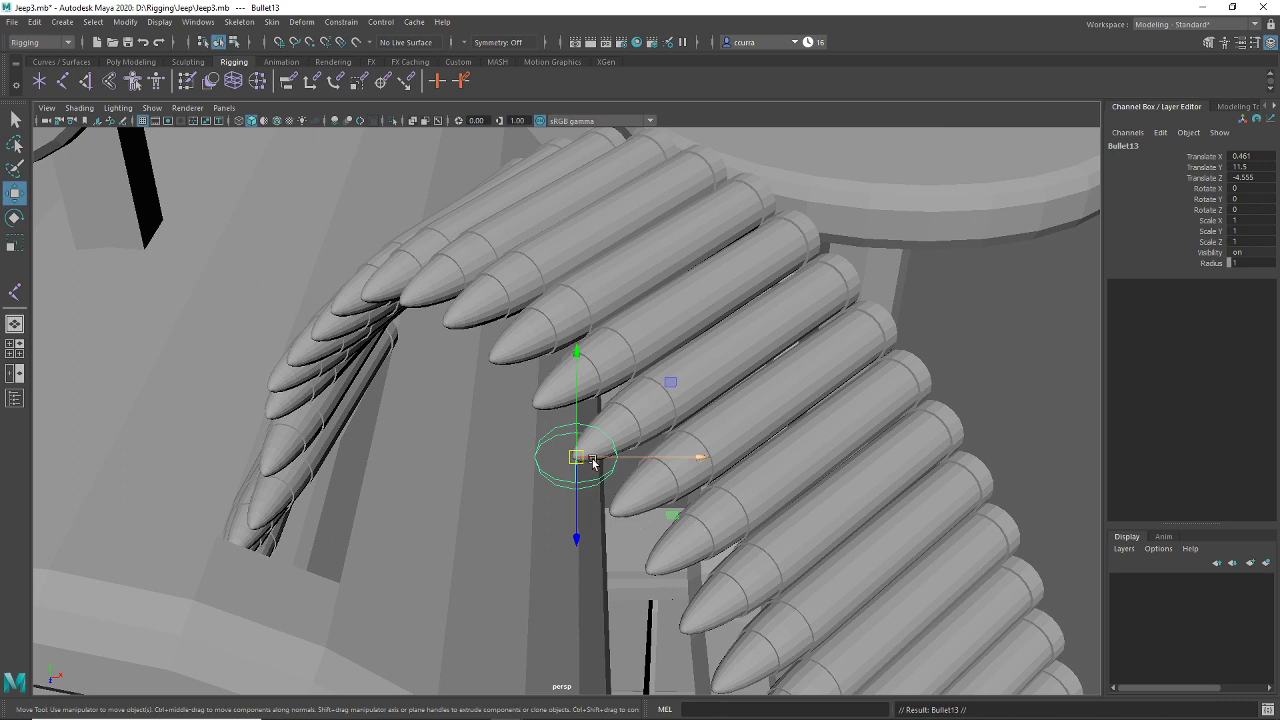
left_click_drag(593, 463, 365, 297)
left_click_drag(383, 409, 647, 360, "alt")
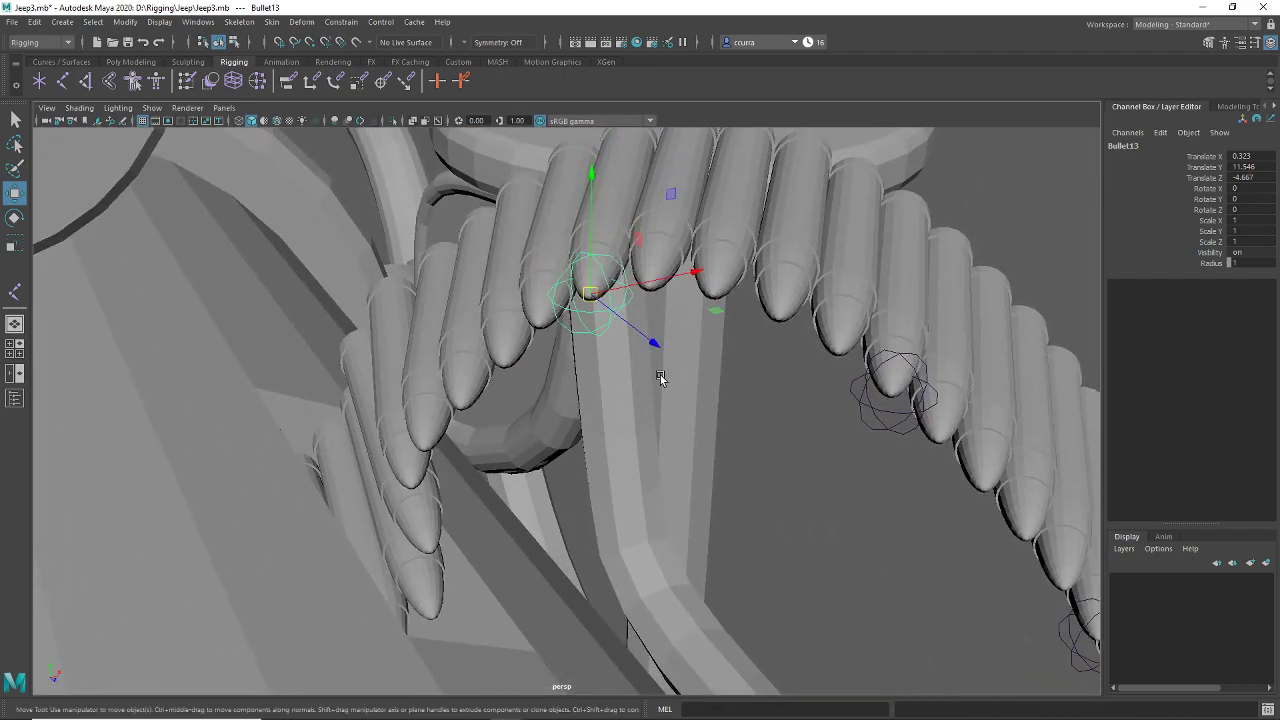
Step: Duplicate the Bullet13 joint and move the copy toward the belt's gun-side end, about X 0.233, Y 11.429, Z -4.654
left_click_drag(568, 430, 489, 586, "alt")
left_click(483, 530)
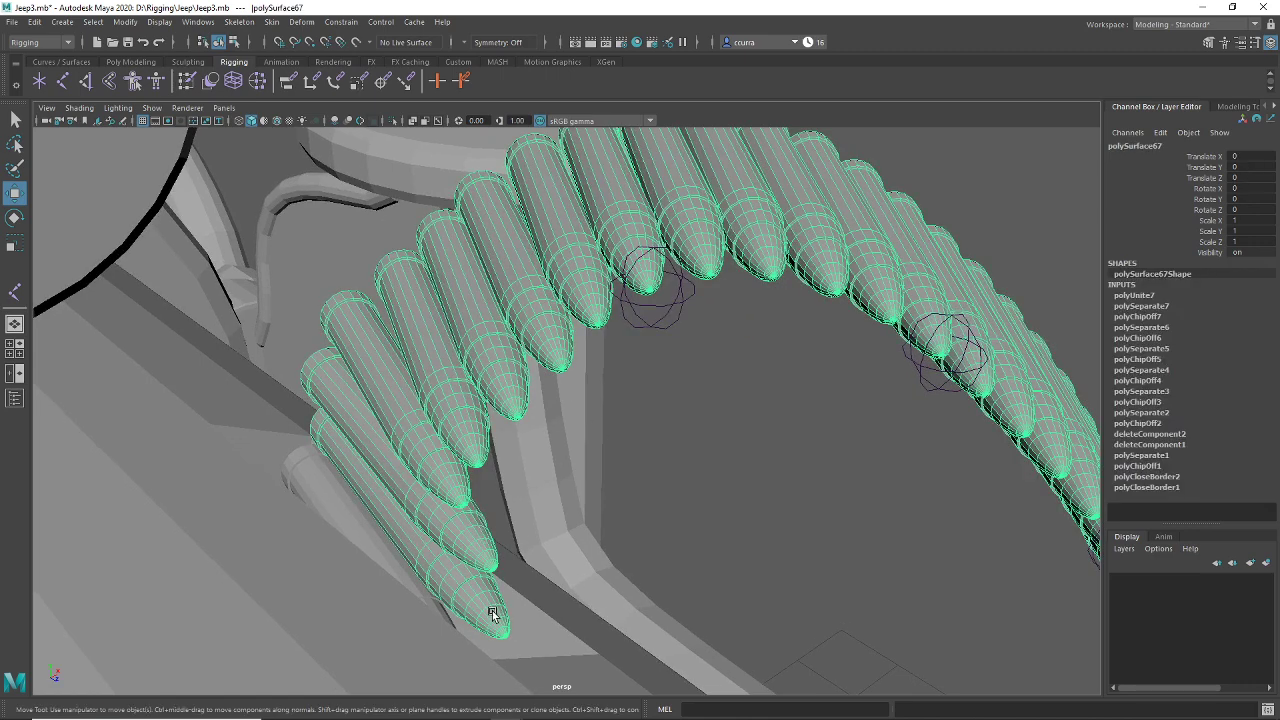
left_click(647, 306)
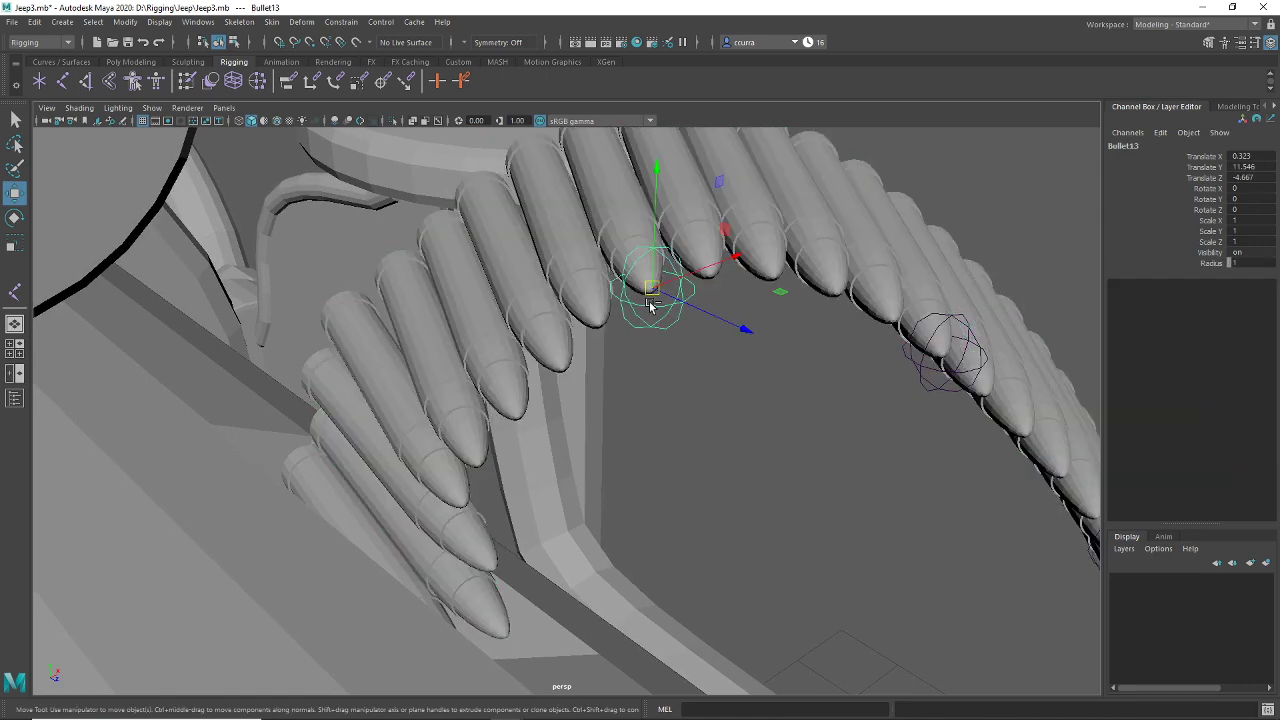
left_click_drag(653, 291, 543, 523)
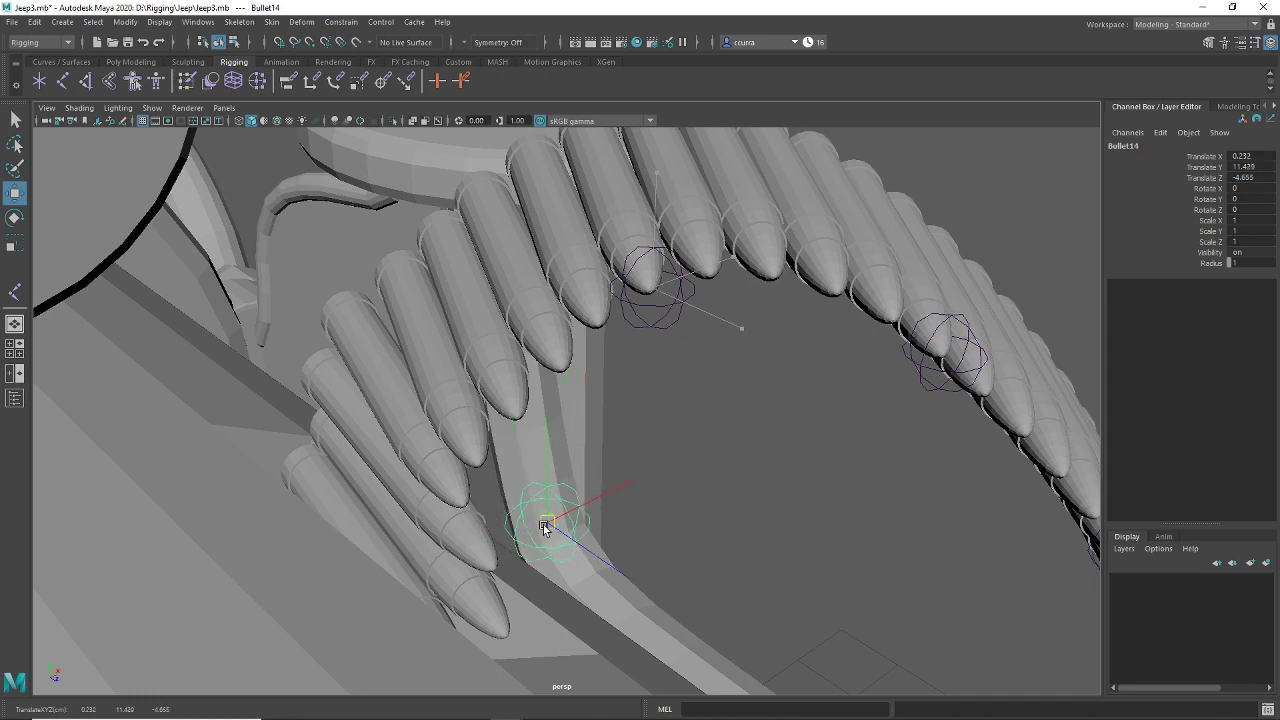
left_click(424, 548)
left_click(520, 507)
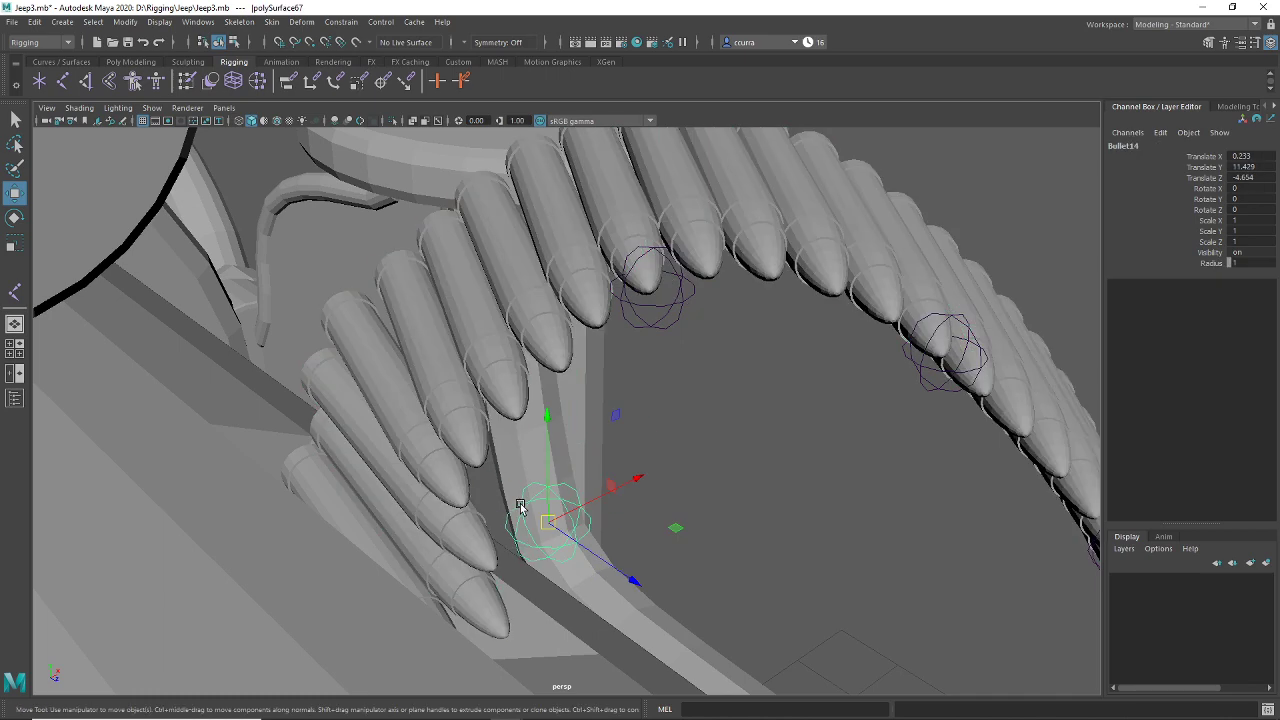
Step: Place the Bullet14 joint on the tip three bullets past the previous joint, about X 0.254, Y 11.469, Z -4.709
left_click_drag(550, 522, 398, 463)
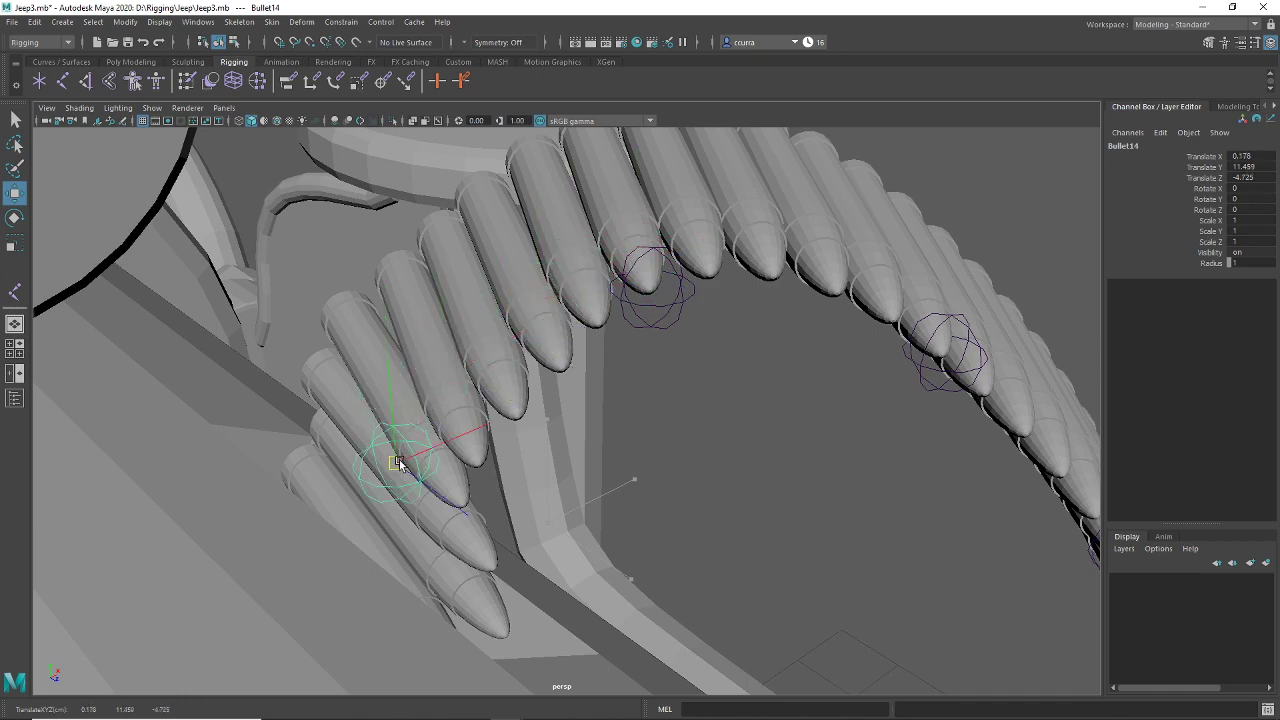
left_click(460, 528)
left_click(383, 471)
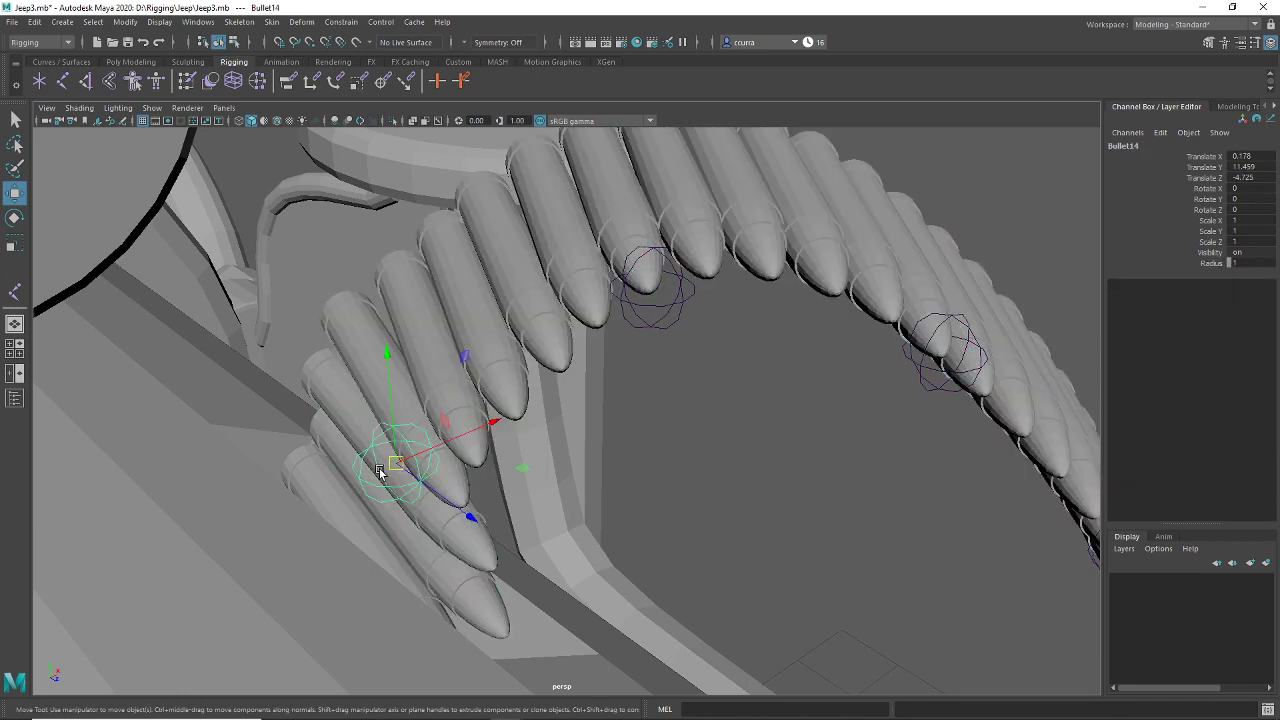
left_click_drag(386, 466, 487, 337)
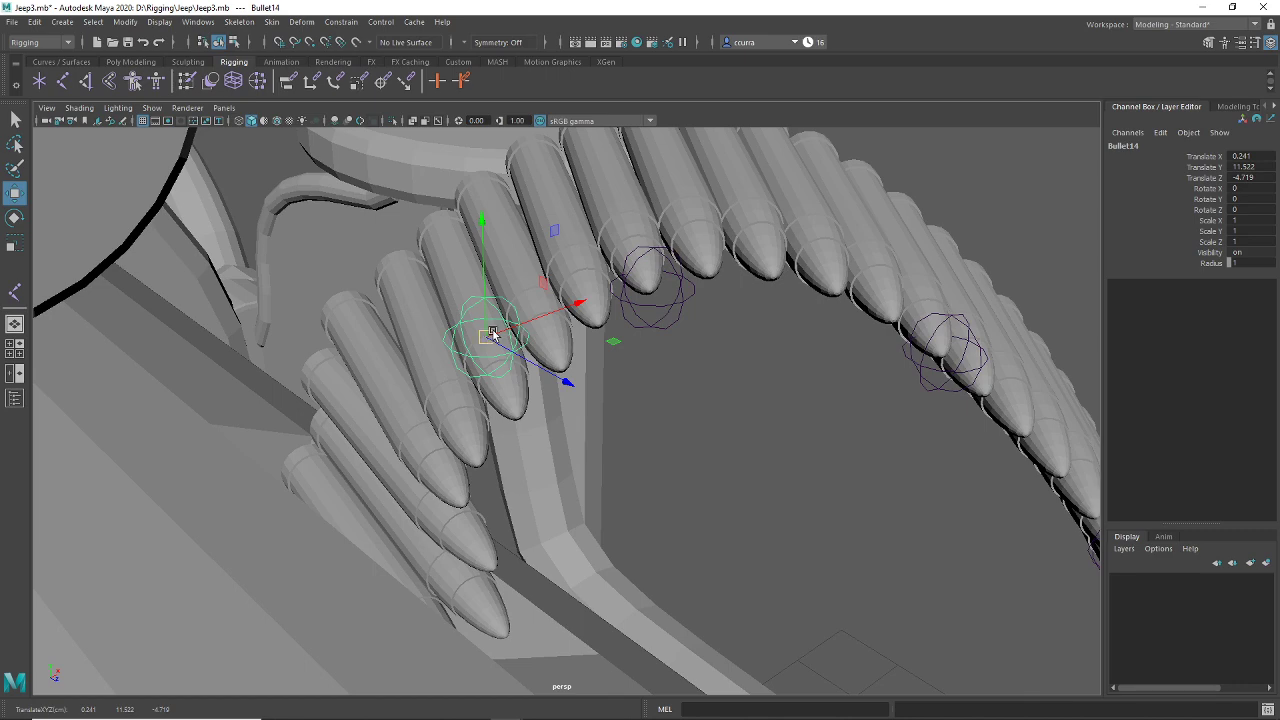
mouse_move(493, 335)
left_mouse_down("alt")
mouse_move(527, 390)
mouse_move(510, 330)
left_mouse_up("alt")
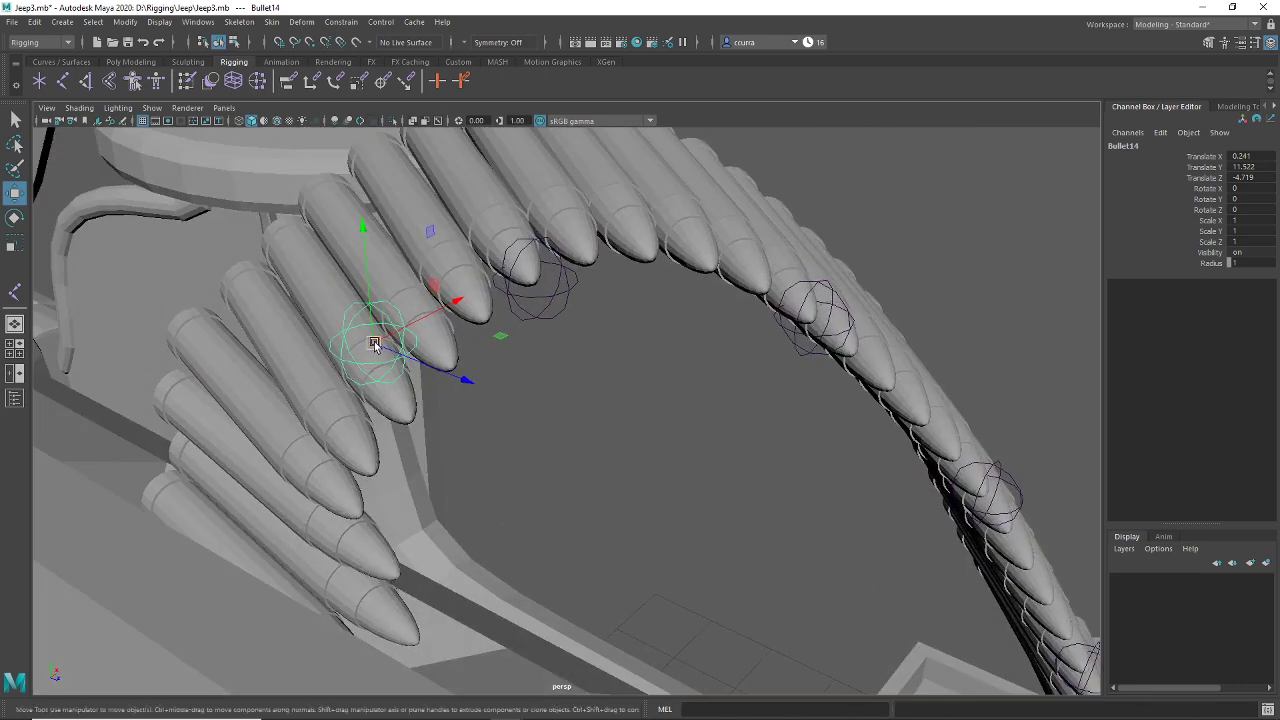
left_click_drag(376, 346, 401, 386)
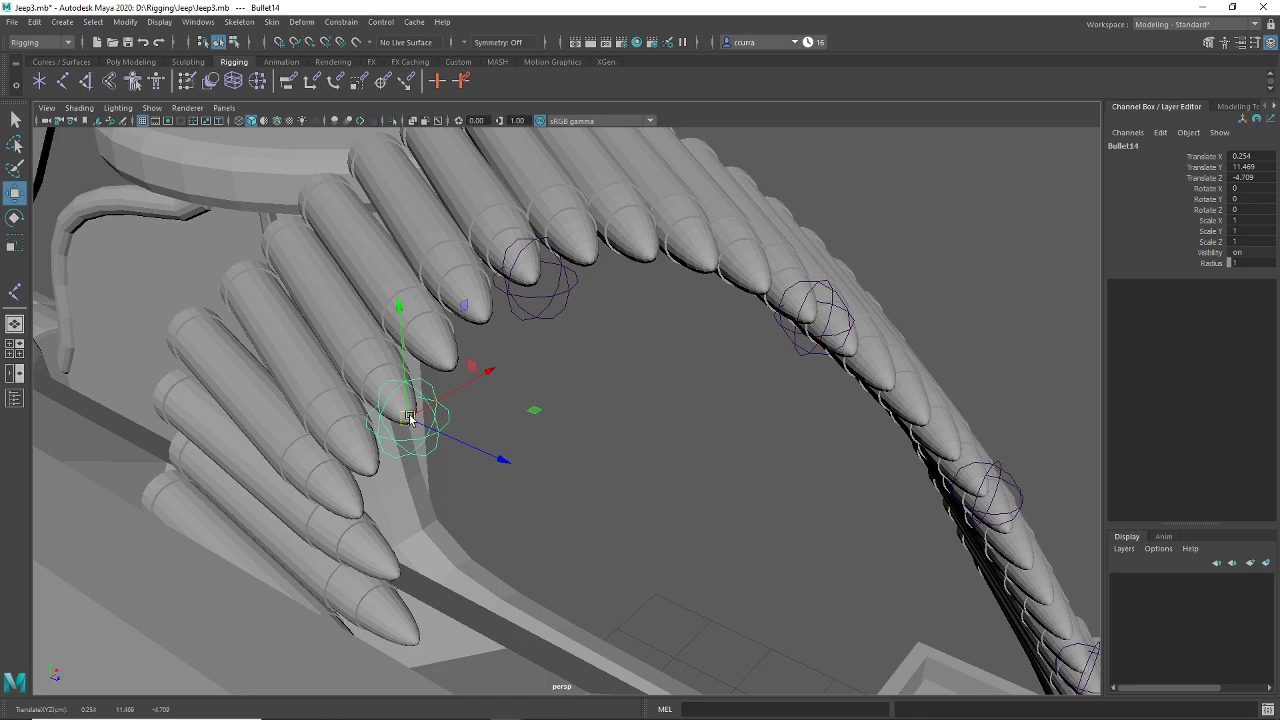
Step: Duplicate the joint in place on the bullet tip, try shifting Bullet14 along X, and undo that move
key("ctrl+d")
left_click(353, 608)
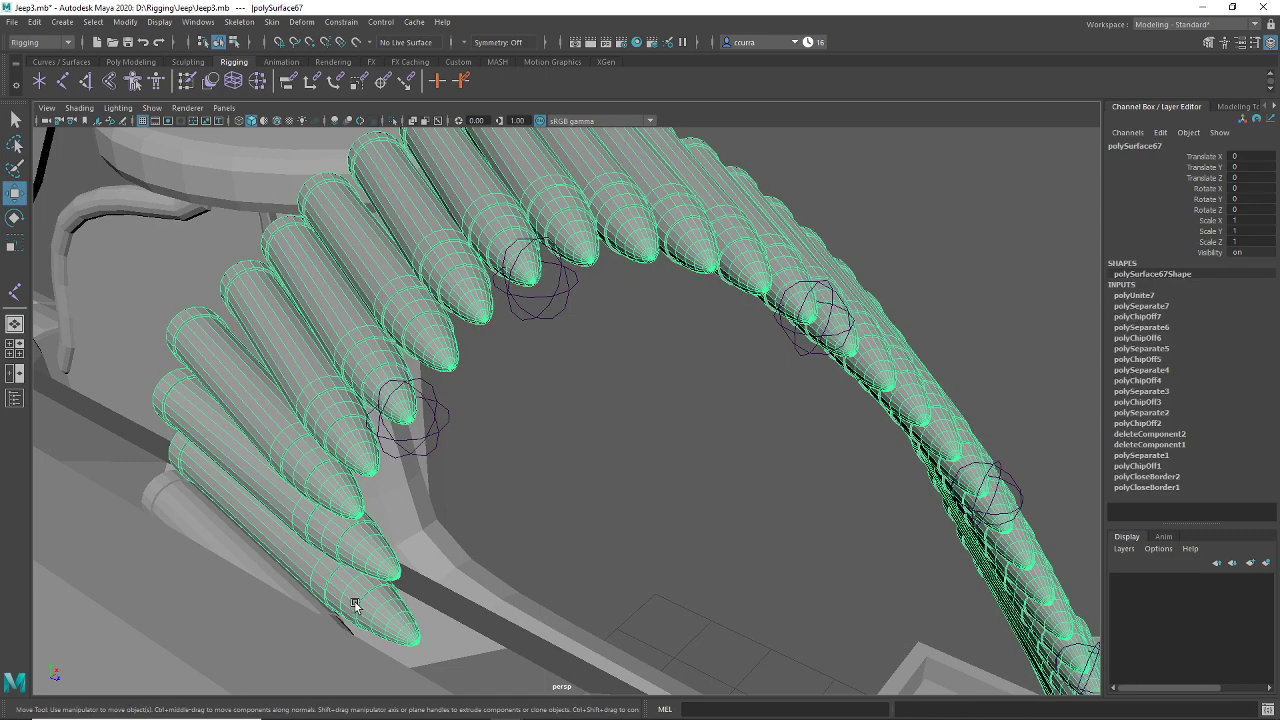
left_click(422, 401)
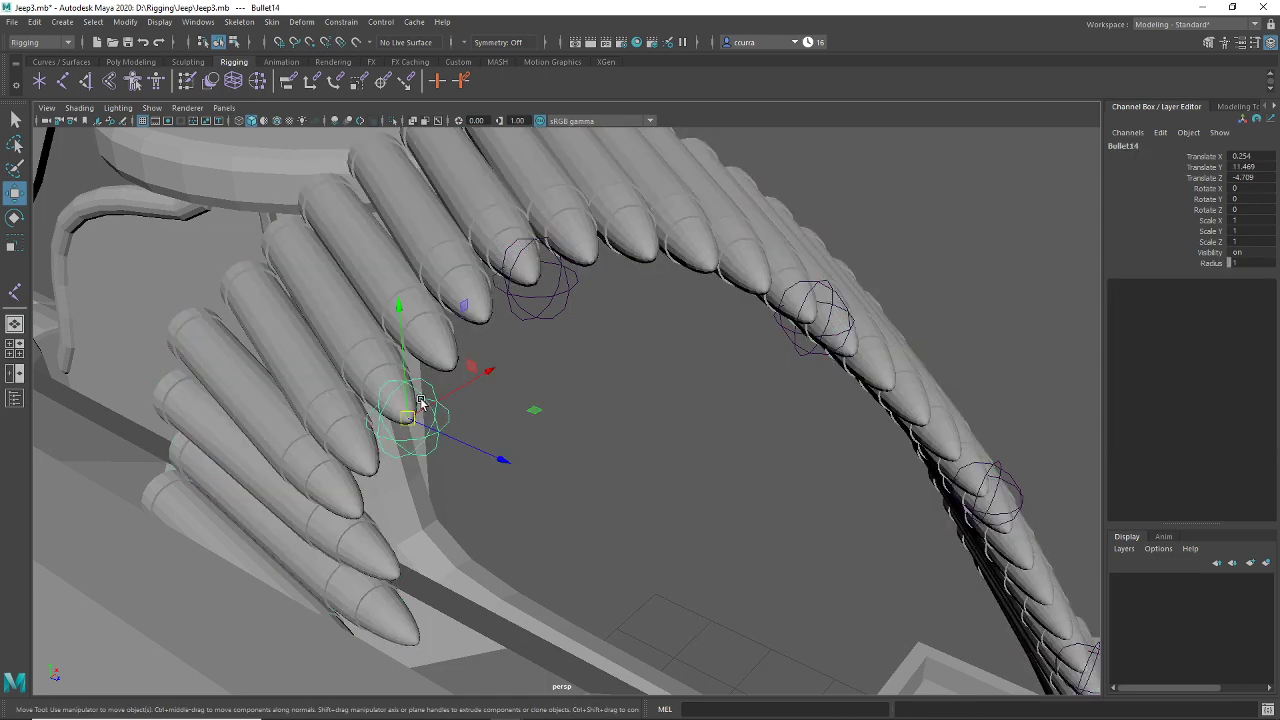
left_click_drag(425, 405, 456, 454)
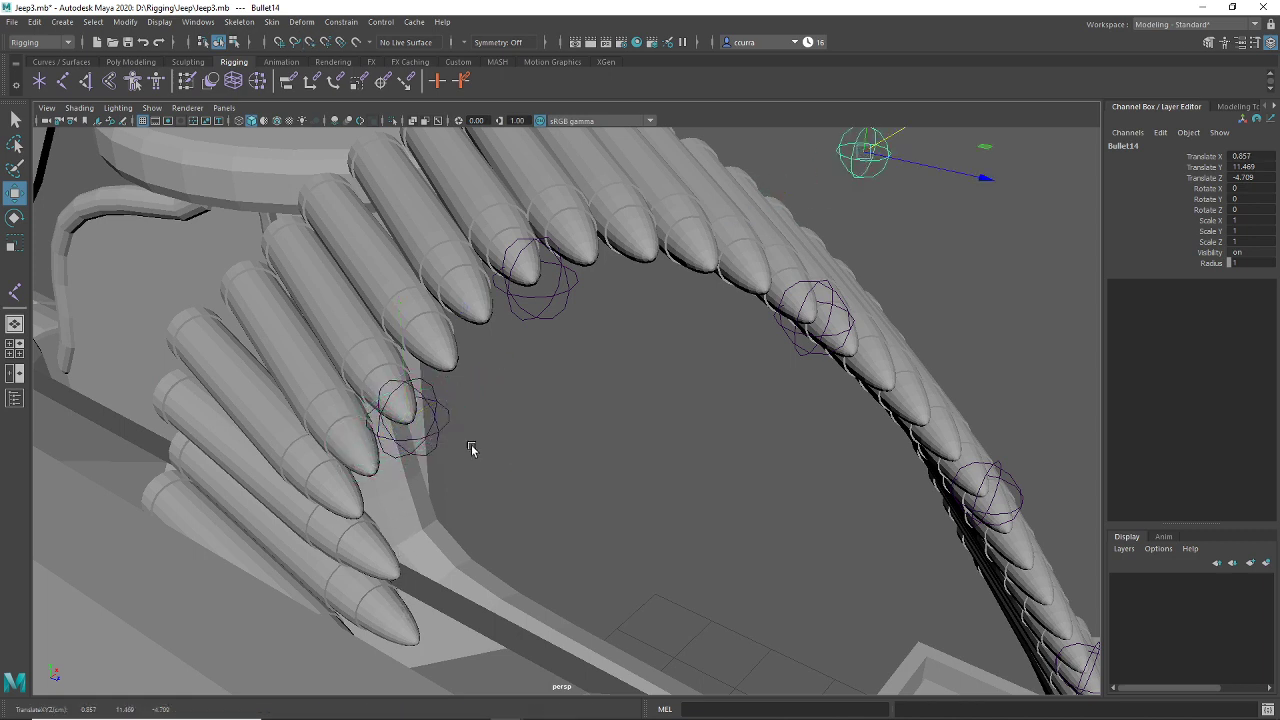
key("ctrl+z")
Step: Move Bullet14 aside to reach Bullet15, then place Bullet15 on the last bullet tip at the gun feed, about X 0.216, Y 11.34, Z -4.675
left_click(473, 435)
left_click(440, 424)
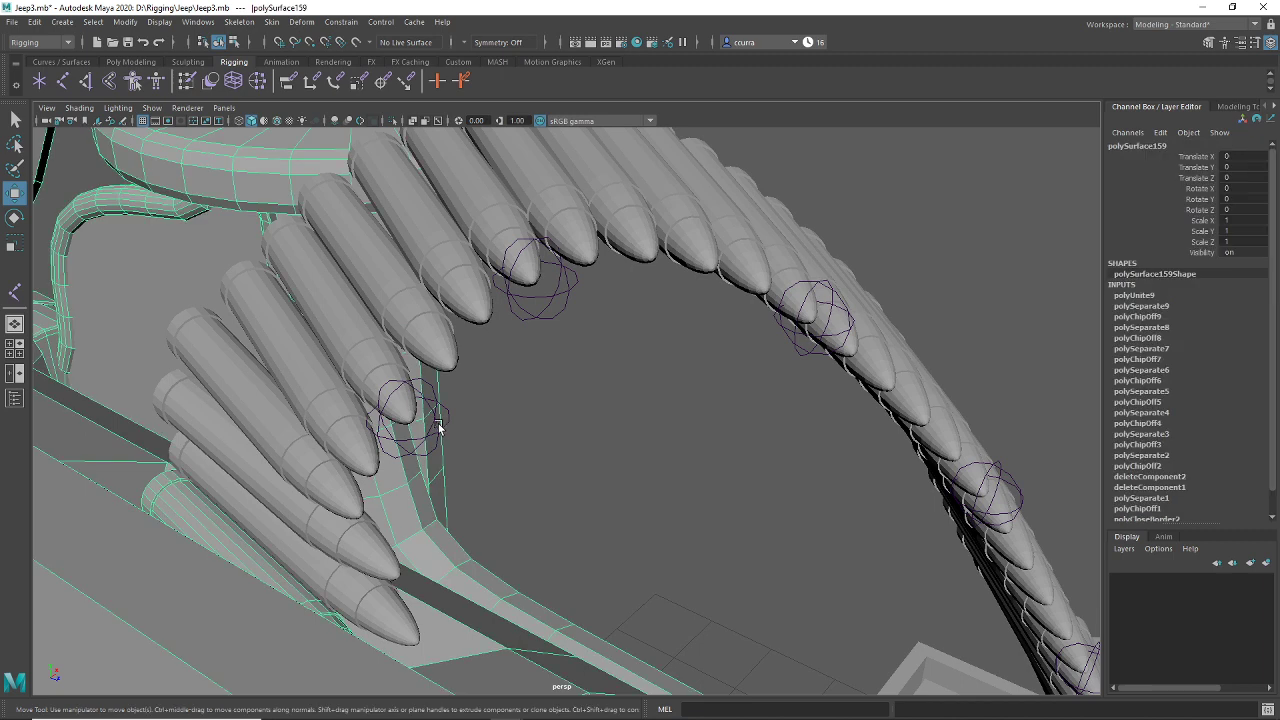
left_click(438, 424)
left_click_drag(409, 419, 510, 433)
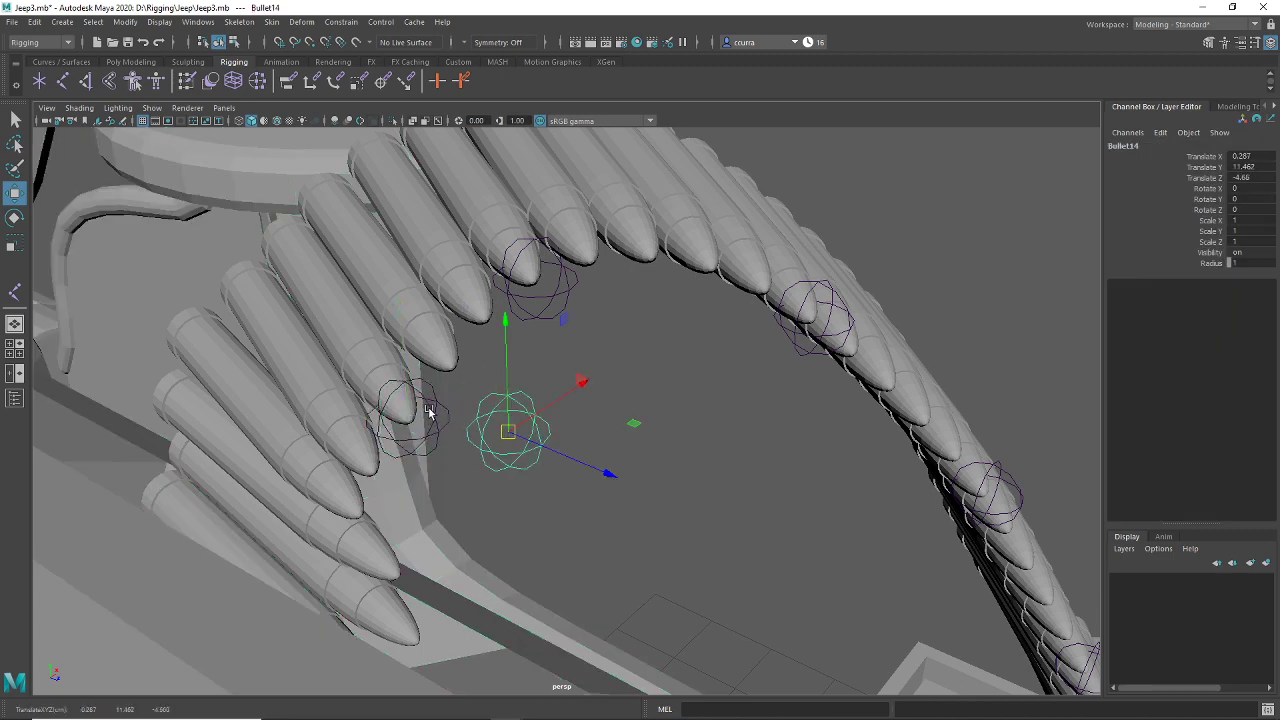
left_click(428, 410)
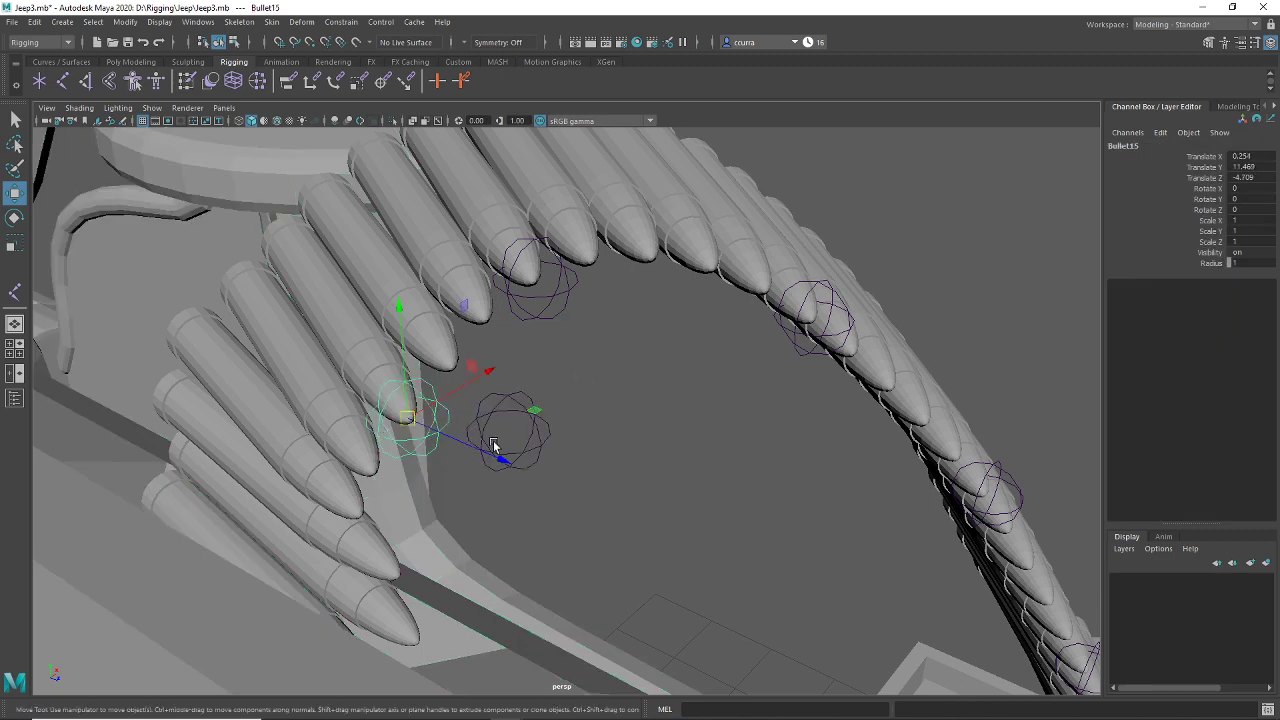
left_click_drag(406, 417, 368, 610)
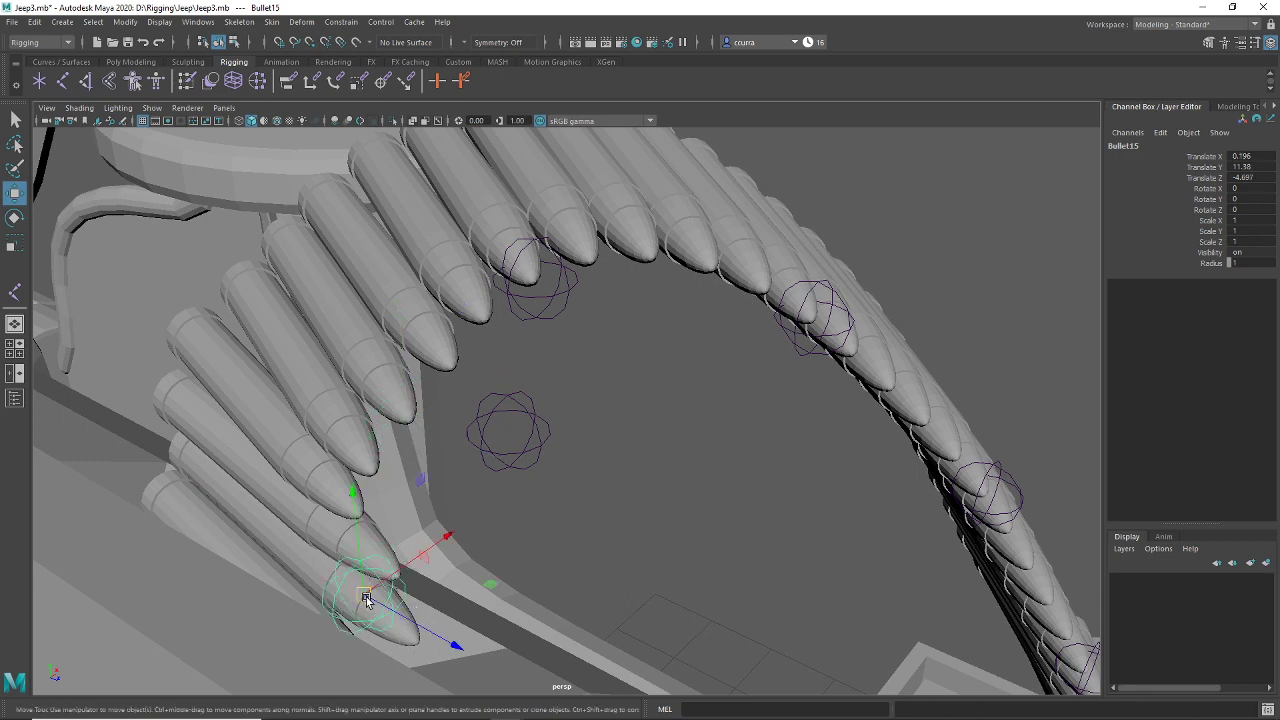
left_click_drag(366, 598, 420, 632)
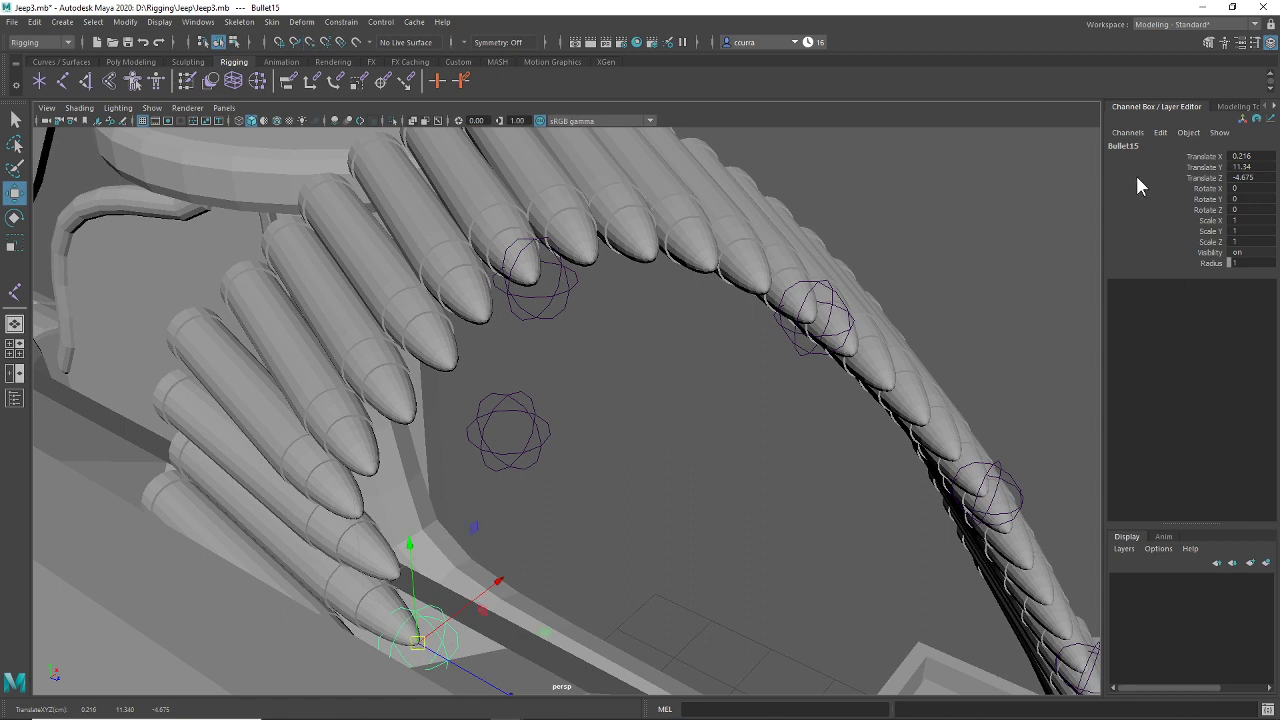
Step: Snap the Bullet14 joint back onto its bullet tip, about X 0.256, Y 11.469, Z -4.709
left_click_drag(556, 418, 519, 466)
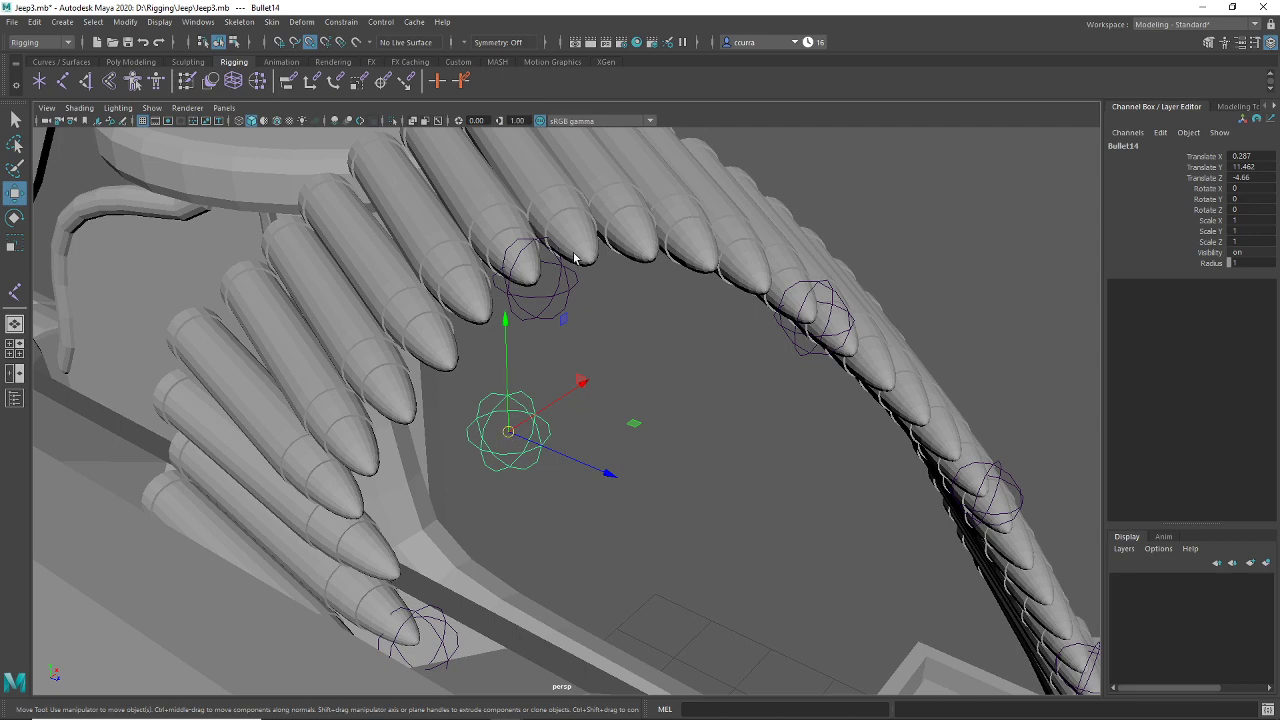
left_click_drag(508, 432, 415, 432)
scroll(615, 510, "down", 5)
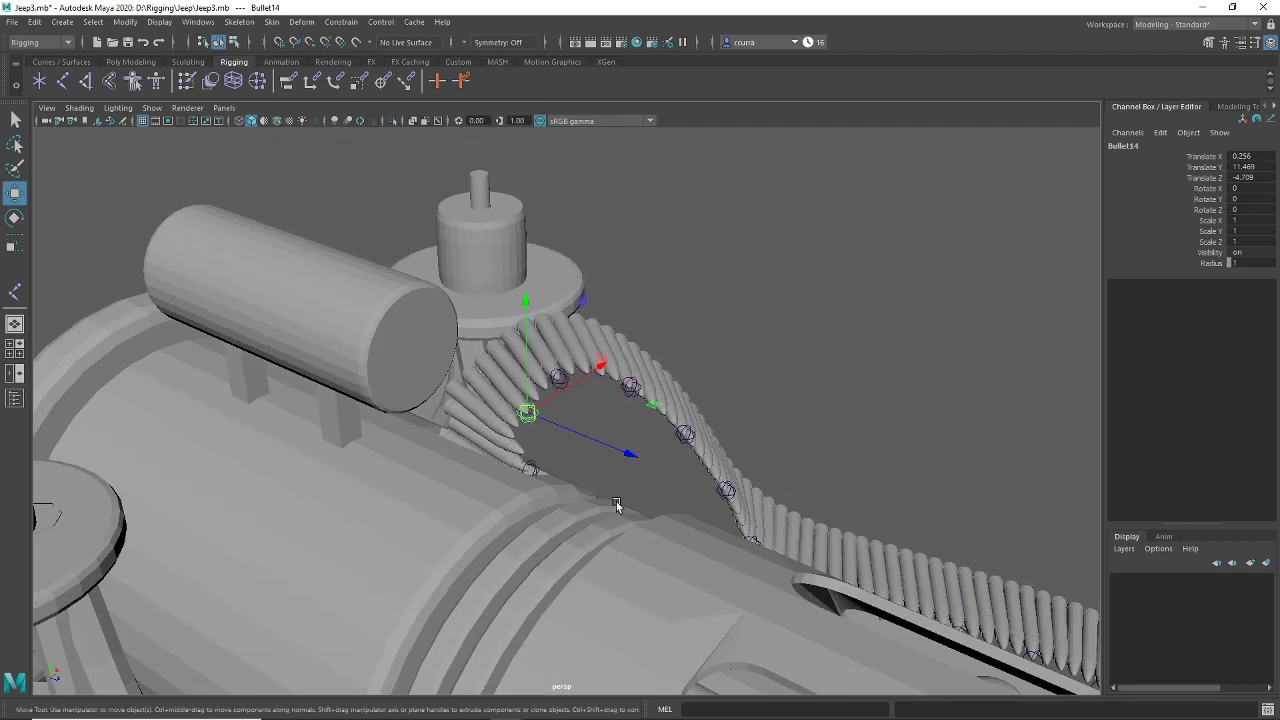
Step: Examine the joint placement along the whole ammo belt, from the ammo box to the gun feed
left_click_drag(735, 550, 776, 414, "alt")
scroll(725, 411, "down", 5)
middle_click_drag(608, 337, 633, 455, "alt")
scroll(633, 455, "up", 10)
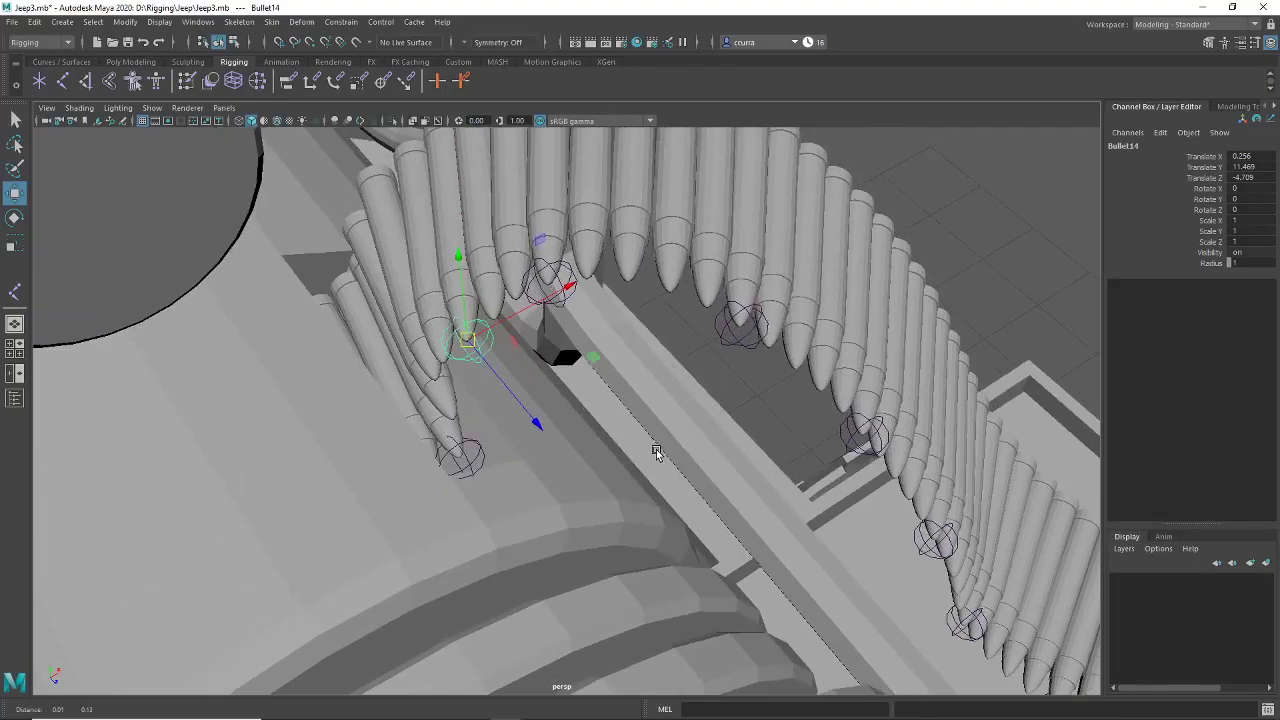
left_click_drag(656, 452, 583, 528, "alt")
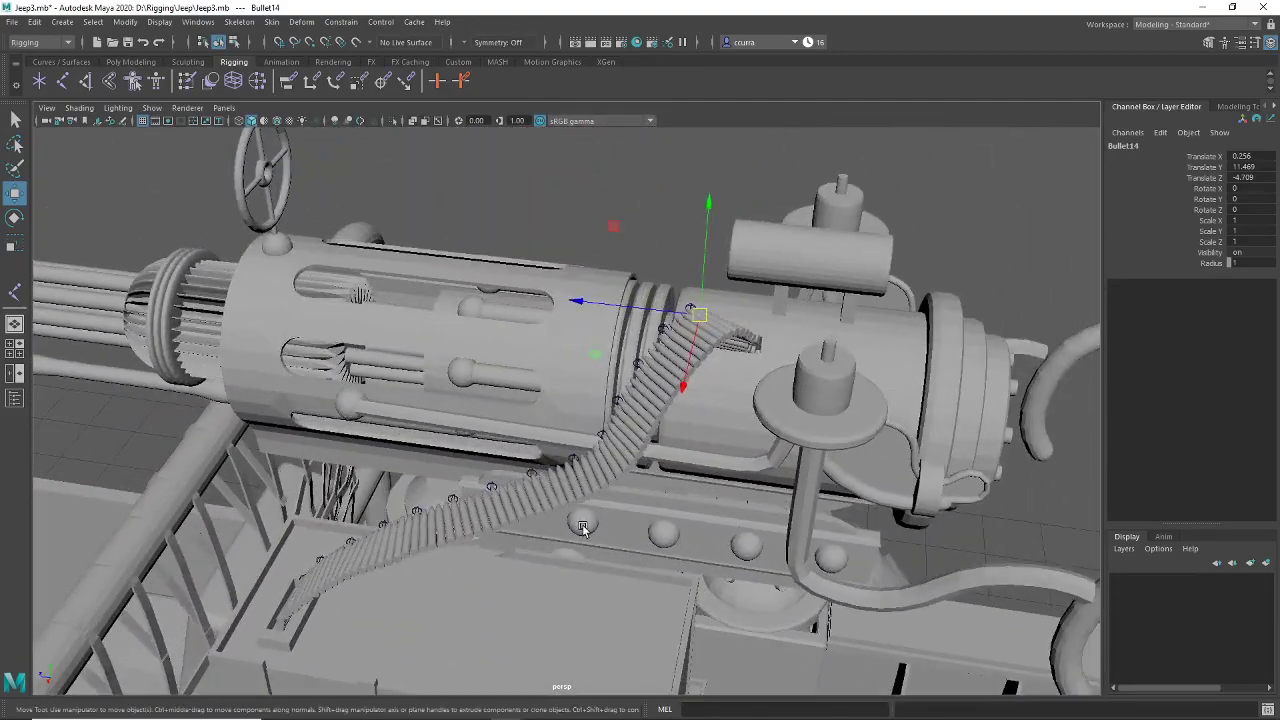
left_click_drag(673, 498, 571, 510, "alt")
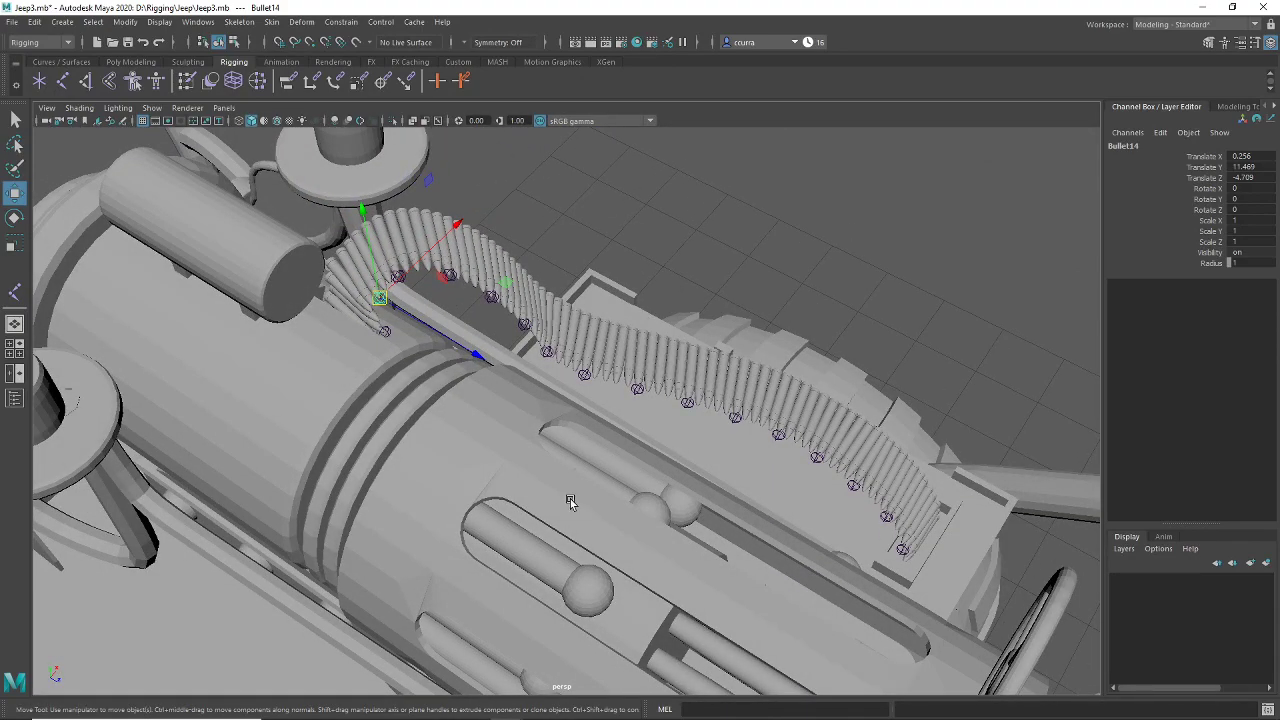
Step: Frame the driver's-side front wheel and examine its hub and axle in wireframe display
left_click_drag(570, 502, 1070, 424, "alt")
scroll(610, 512, "down", 4)
scroll(606, 519, "down", 5)
middle_click_drag(649, 442, 872, 246, "alt")
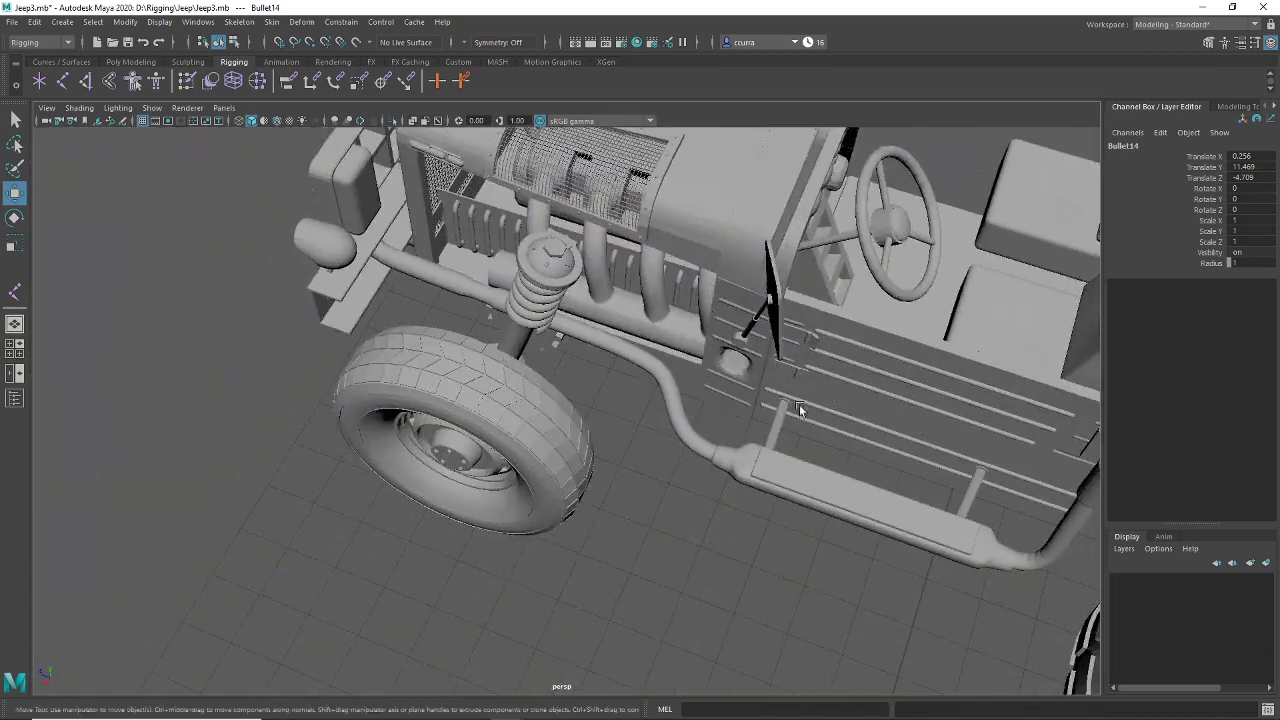
left_click_drag(799, 408, 750, 270, "alt")
middle_click_drag(720, 388, 585, 210, "alt")
left_click(573, 544)
key("f")
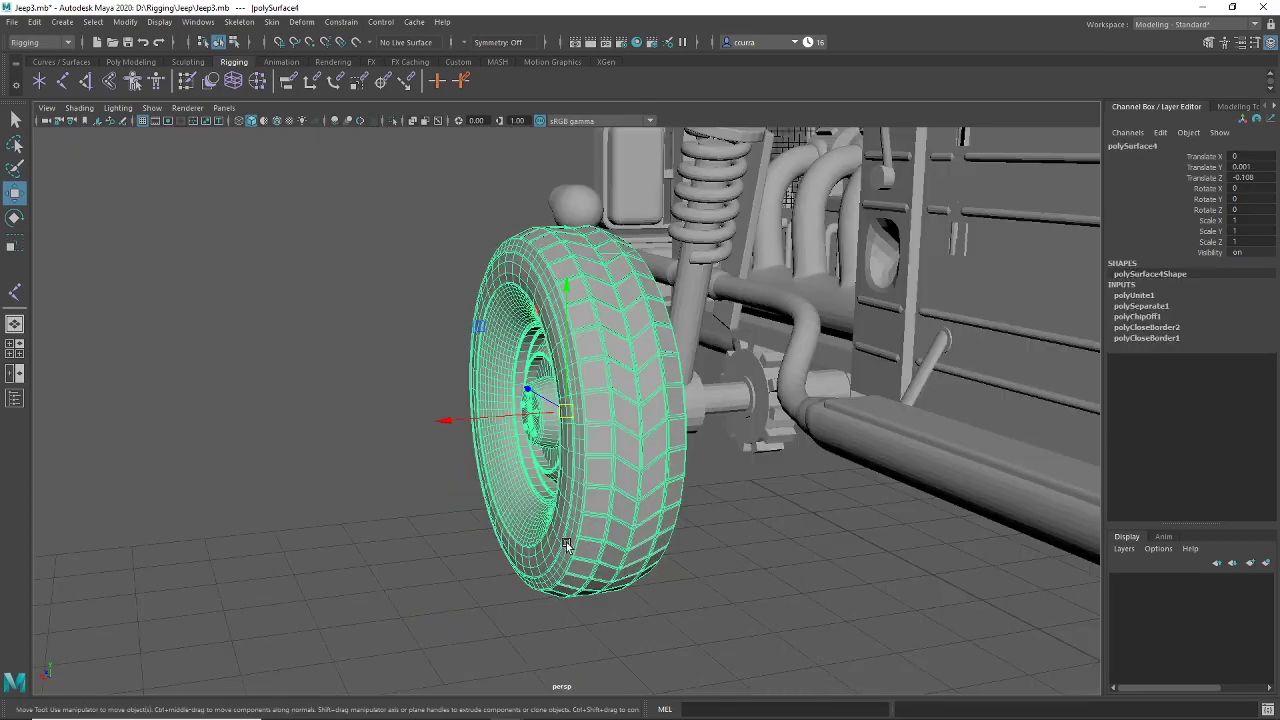
left_click_drag(560, 565, 678, 577, "alt")
scroll(679, 577, "up", 4)
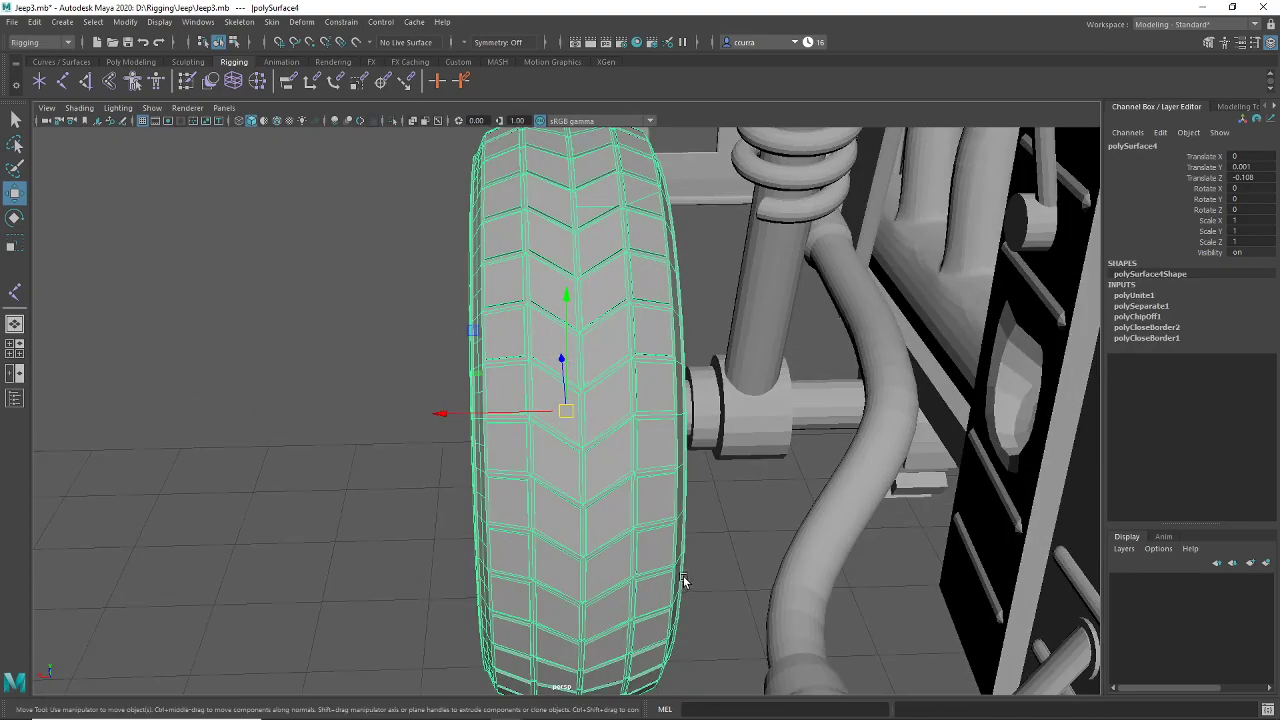
middle_click_drag(684, 579, 604, 564, "alt")
key("4")
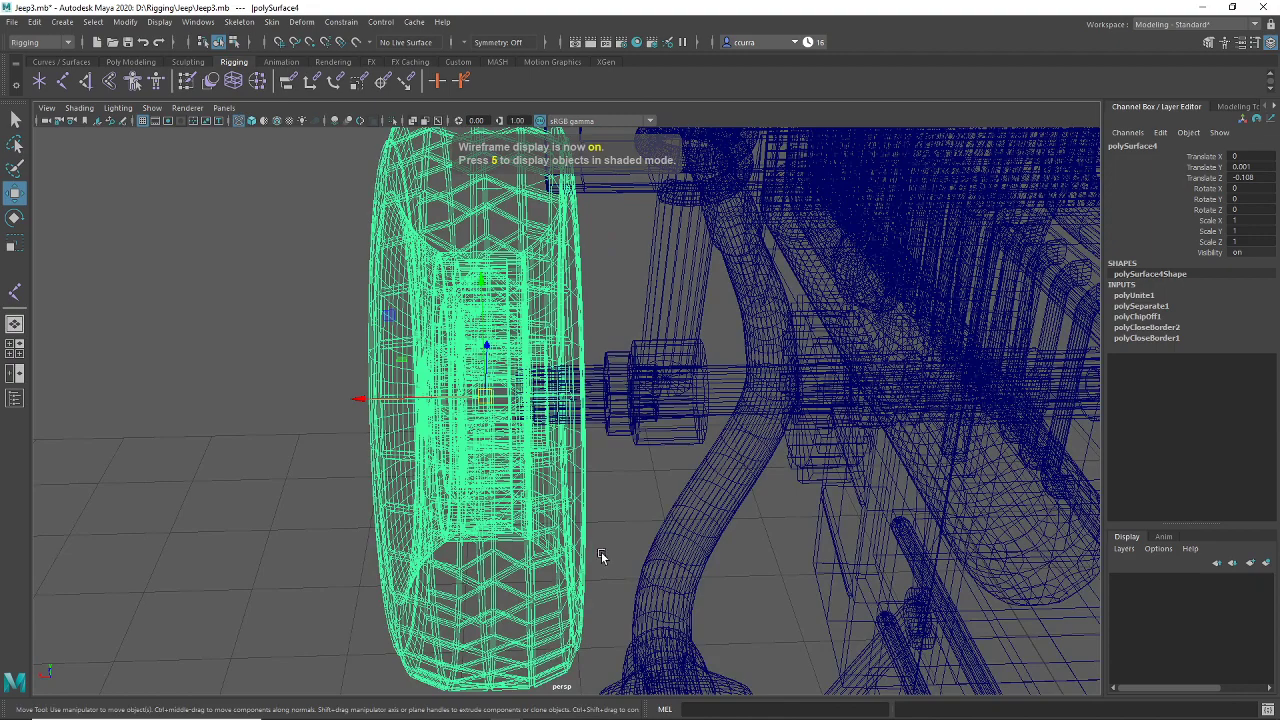
scroll(566, 545, "down", 4)
left_click(86, 81)
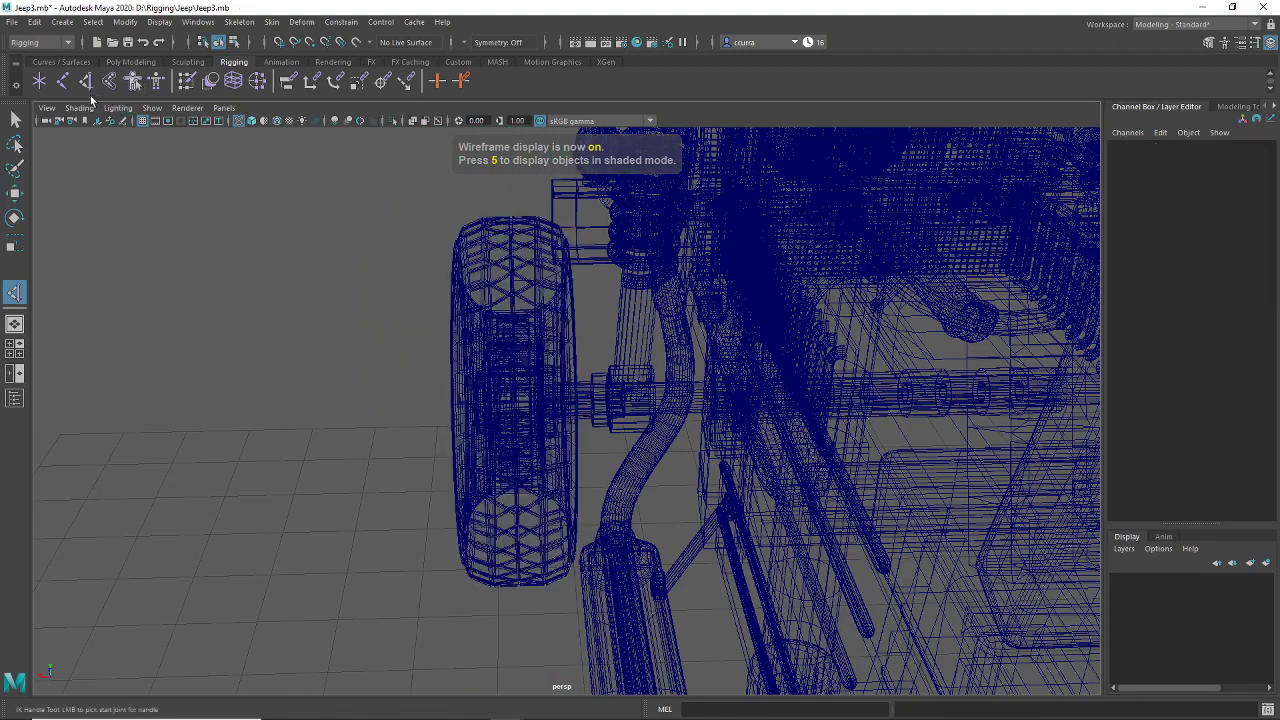
left_click_drag(268, 400, 600, 517, "alt")
left_click(455, 490)
scroll(502, 517, "down", 5)
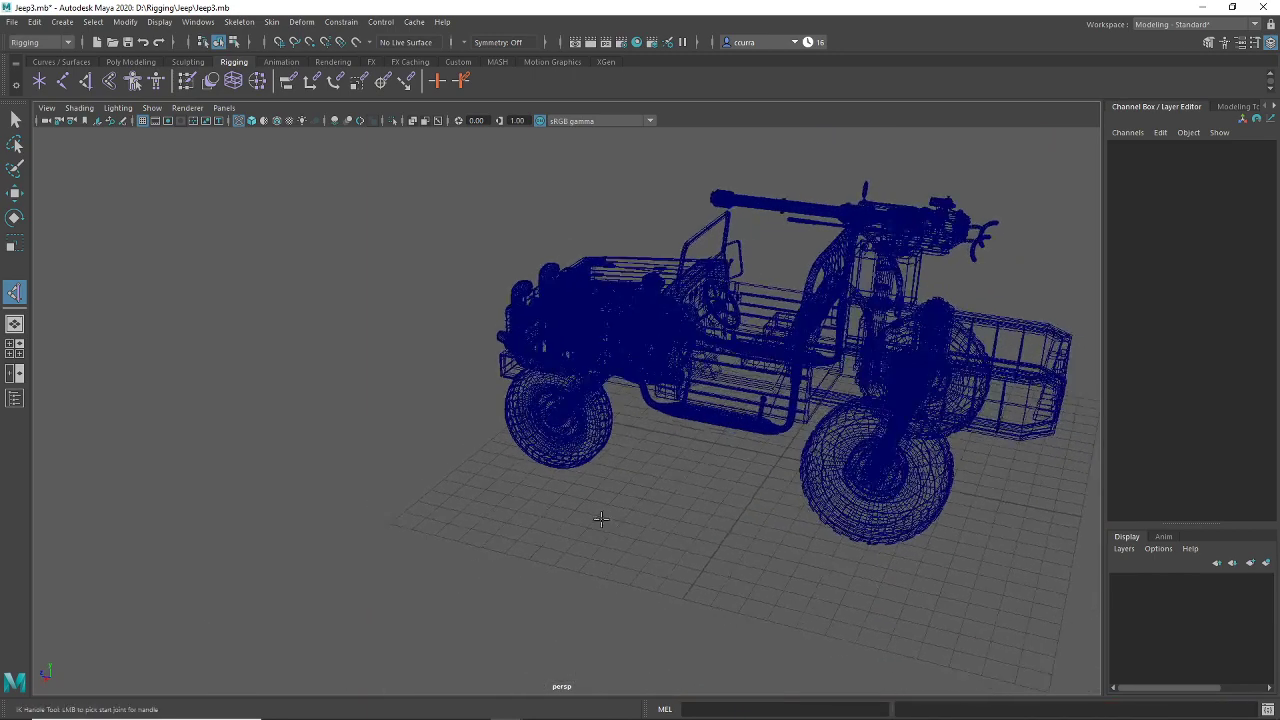
middle_click_drag(600, 517, 575, 493, "alt")
scroll(524, 495, "up", 4)
left_click(529, 565)
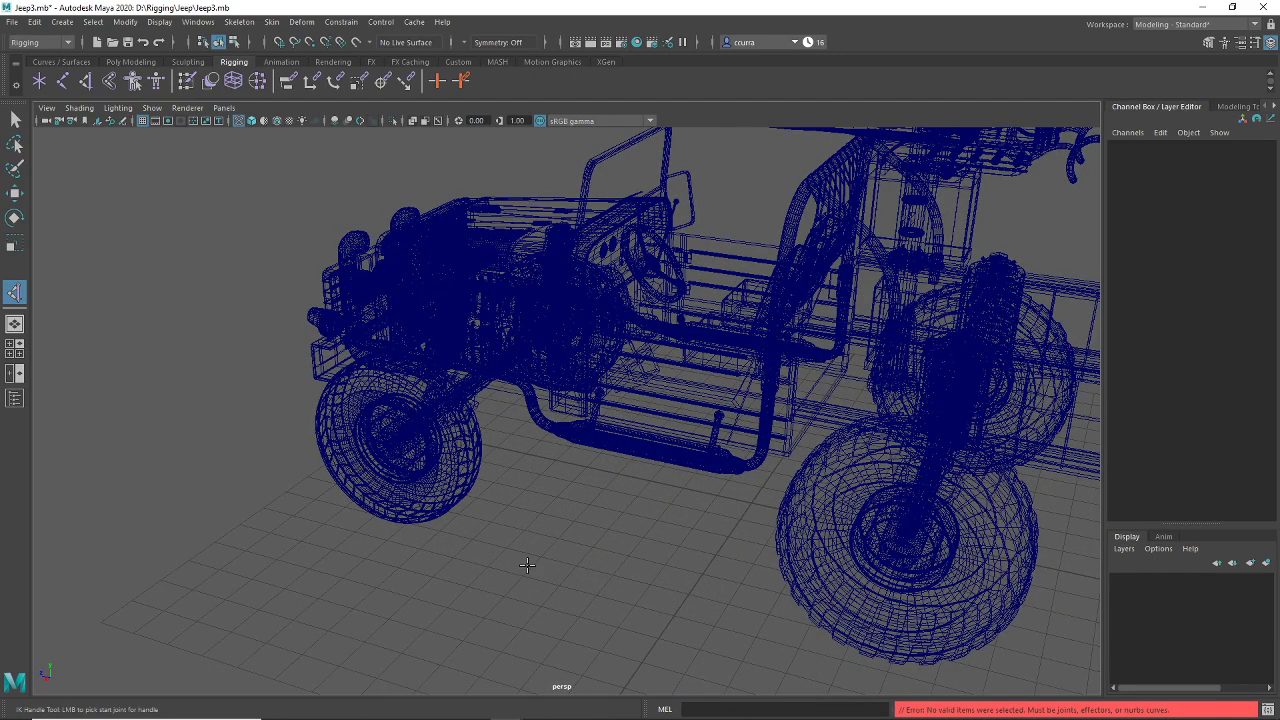
Step: Create a single joint on the ground beside the driver's-side front wheel and raise it to about X 6.345, Y 2.233, Z 6.484
left_click(63, 85)
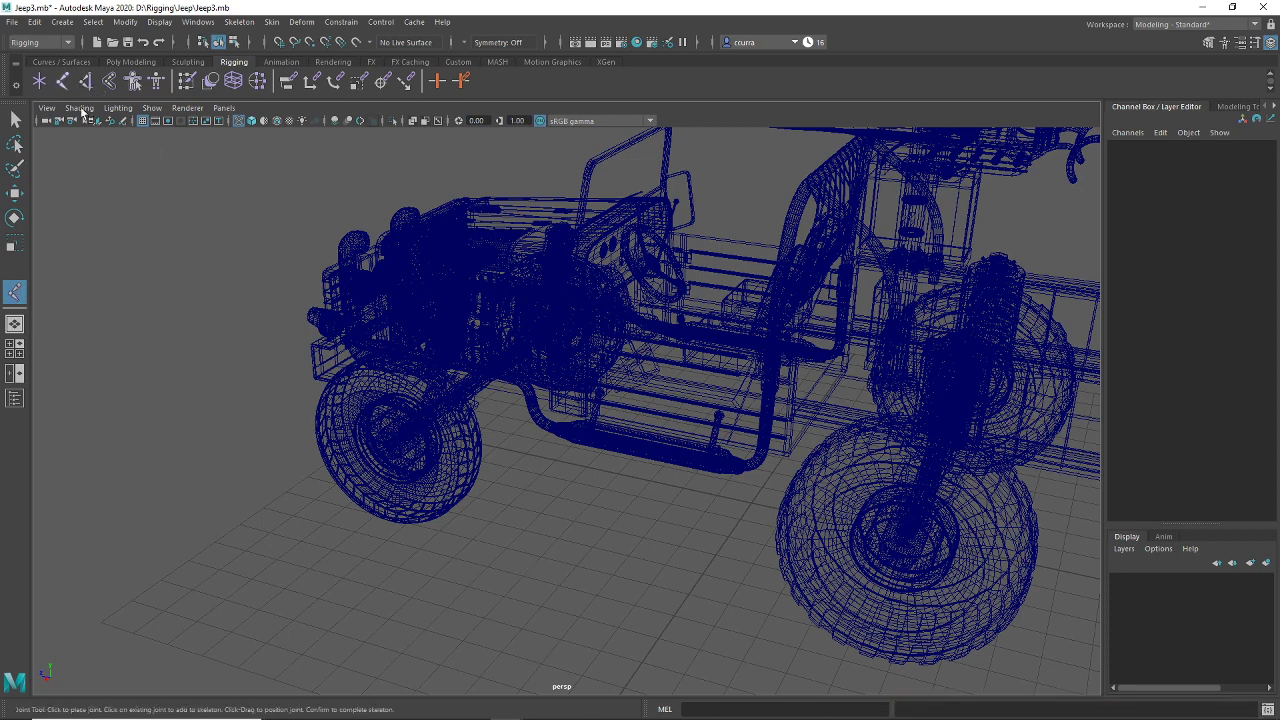
left_click(430, 557)
scroll(490, 535, "up", 5)
middle_click_drag(464, 596, 528, 507, "alt")
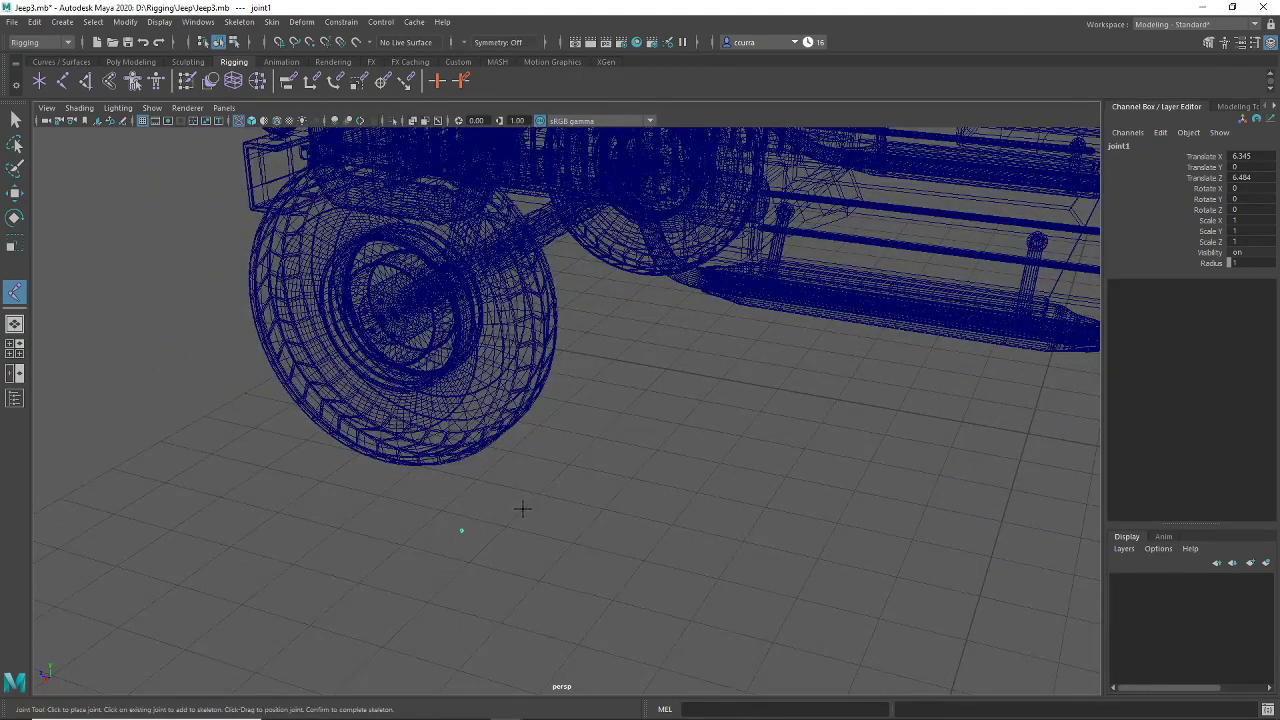
key("e")
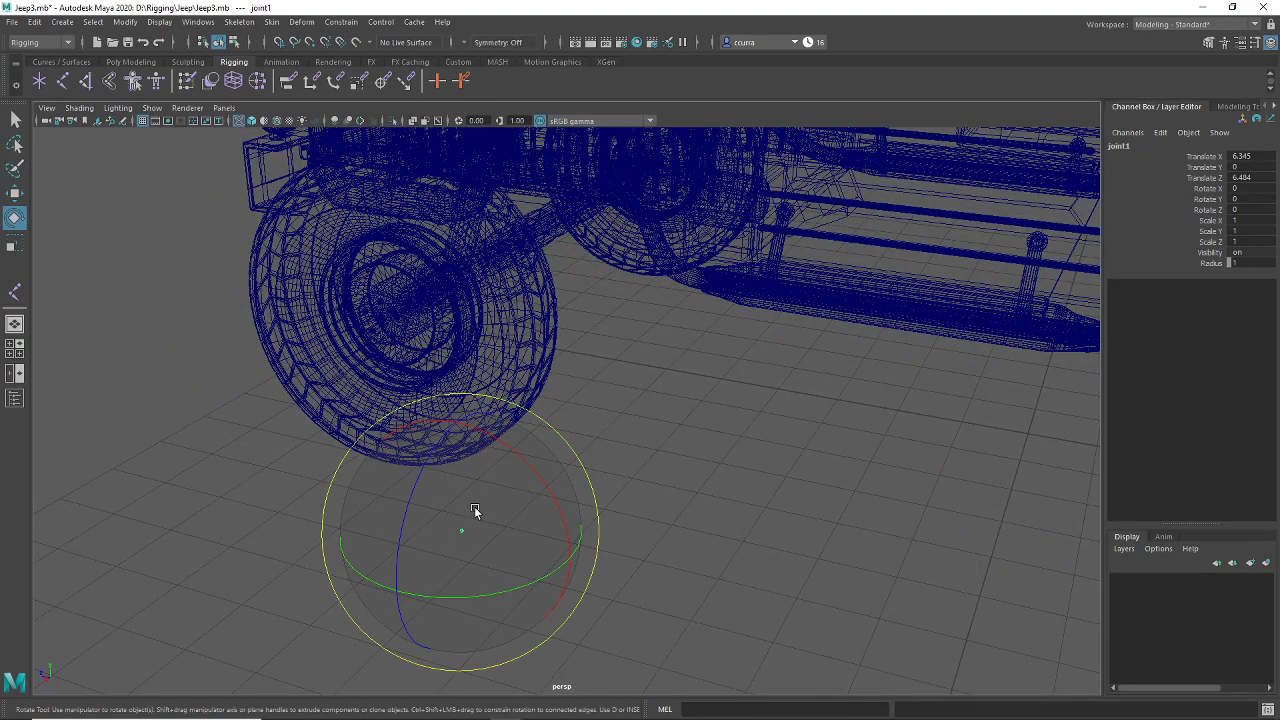
key("w")
left_click_drag(461, 491, 447, 378)
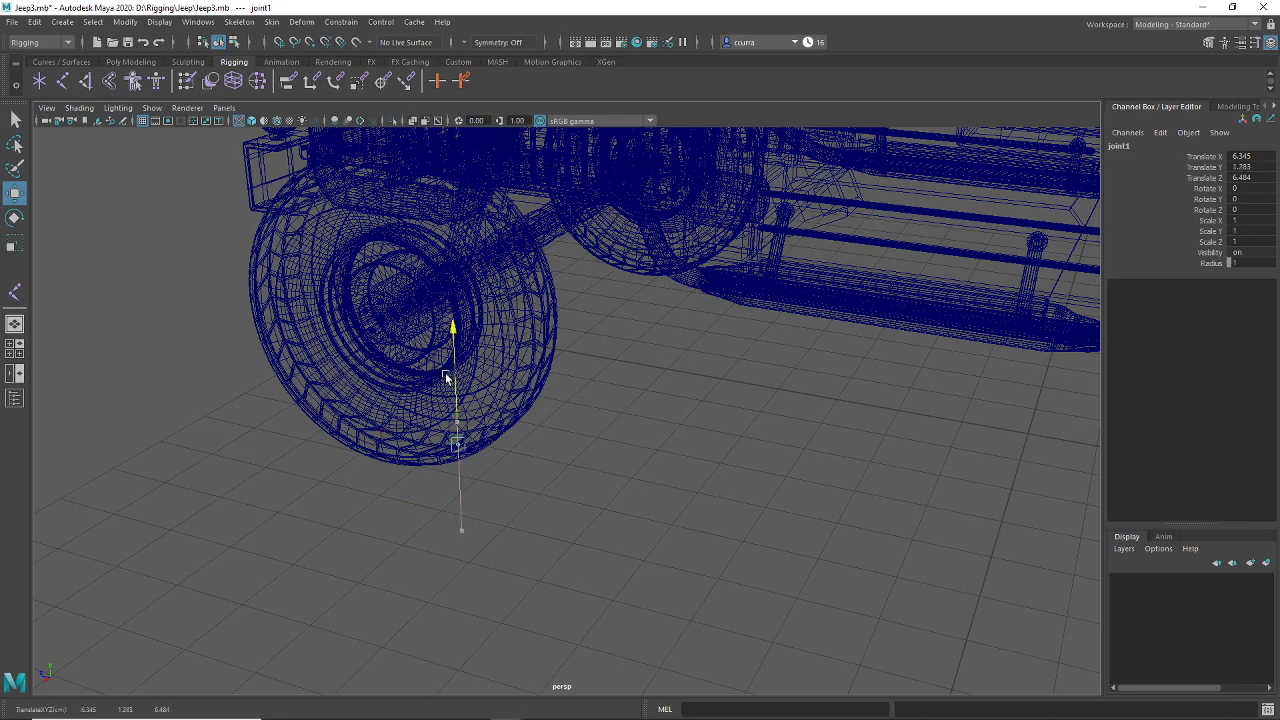
Step: Move the new joint to the front wheel and snap it to the hub's center point, about X 5.224, Y 2.336, Z 8.31
key("5")
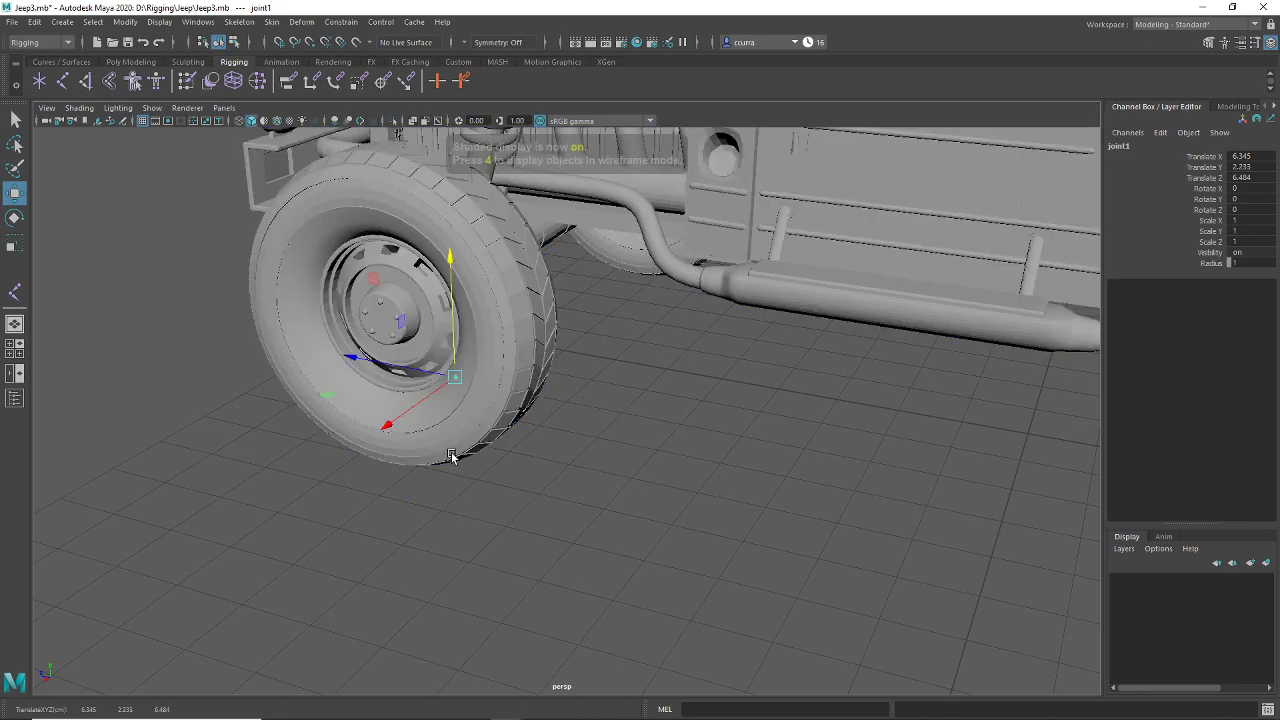
scroll(586, 548, "up", 6)
scroll(622, 537, "up", 3)
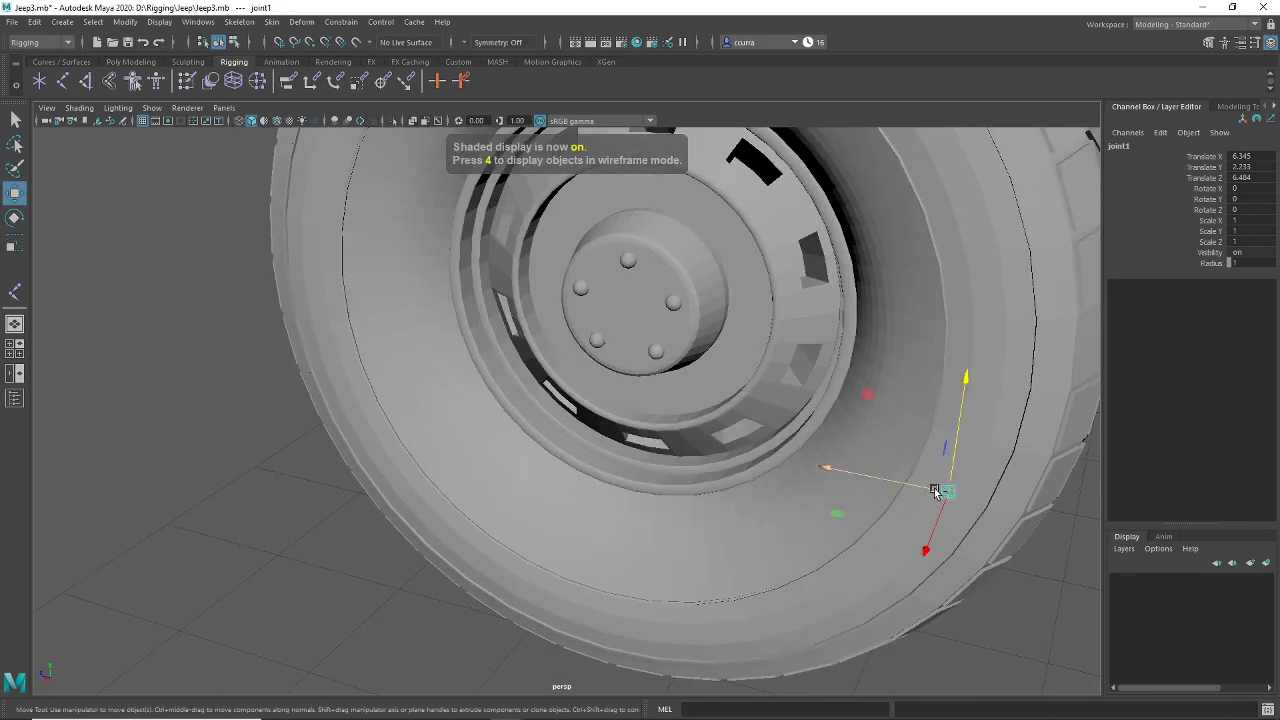
left_click_drag(937, 491, 634, 297)
scroll(698, 372, "up", 4)
left_click_drag(698, 372, 640, 437, "alt")
key("4")
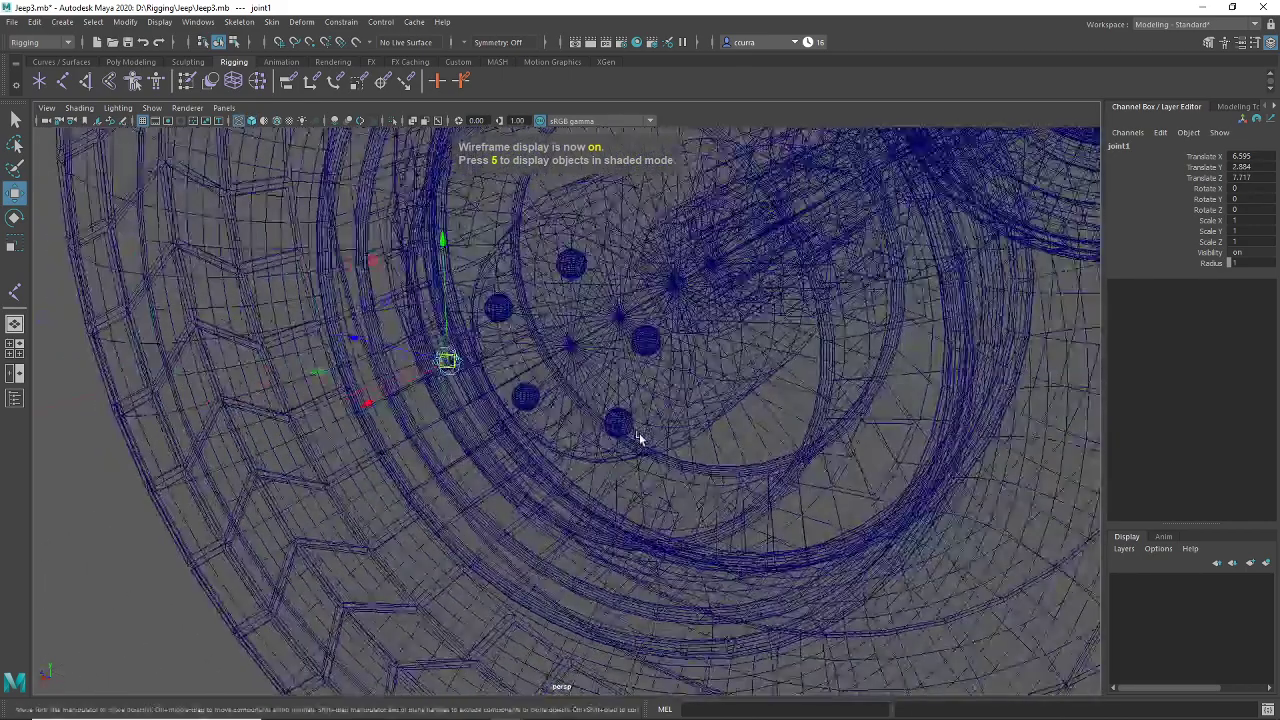
left_click_drag(449, 363, 569, 347)
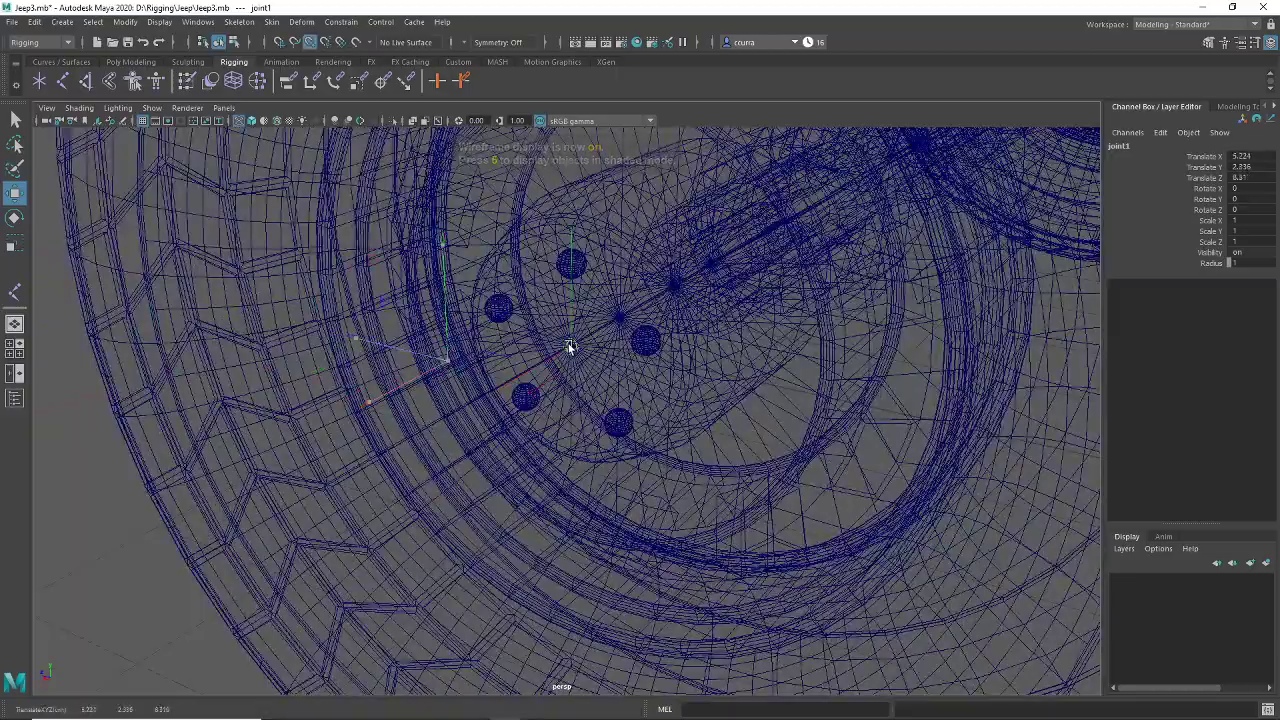
scroll(615, 449, "up", 5)
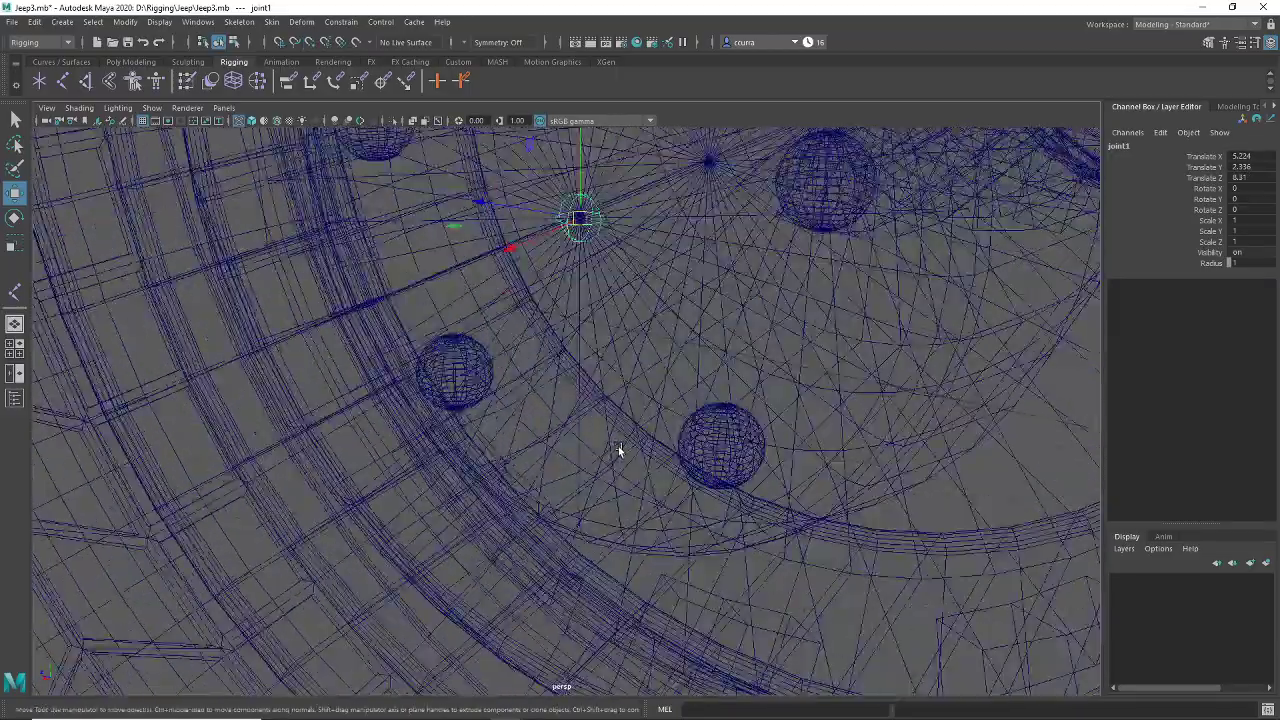
mouse_move(617, 449)
left_mouse_down("alt")
mouse_move(577, 430)
mouse_move(497, 537)
mouse_move(523, 506)
mouse_move(607, 525)
mouse_move(574, 502)
mouse_move(491, 500)
mouse_move(530, 490)
left_mouse_up("alt")
key("5")
right_click_drag(530, 490, 446, 515, "alt")
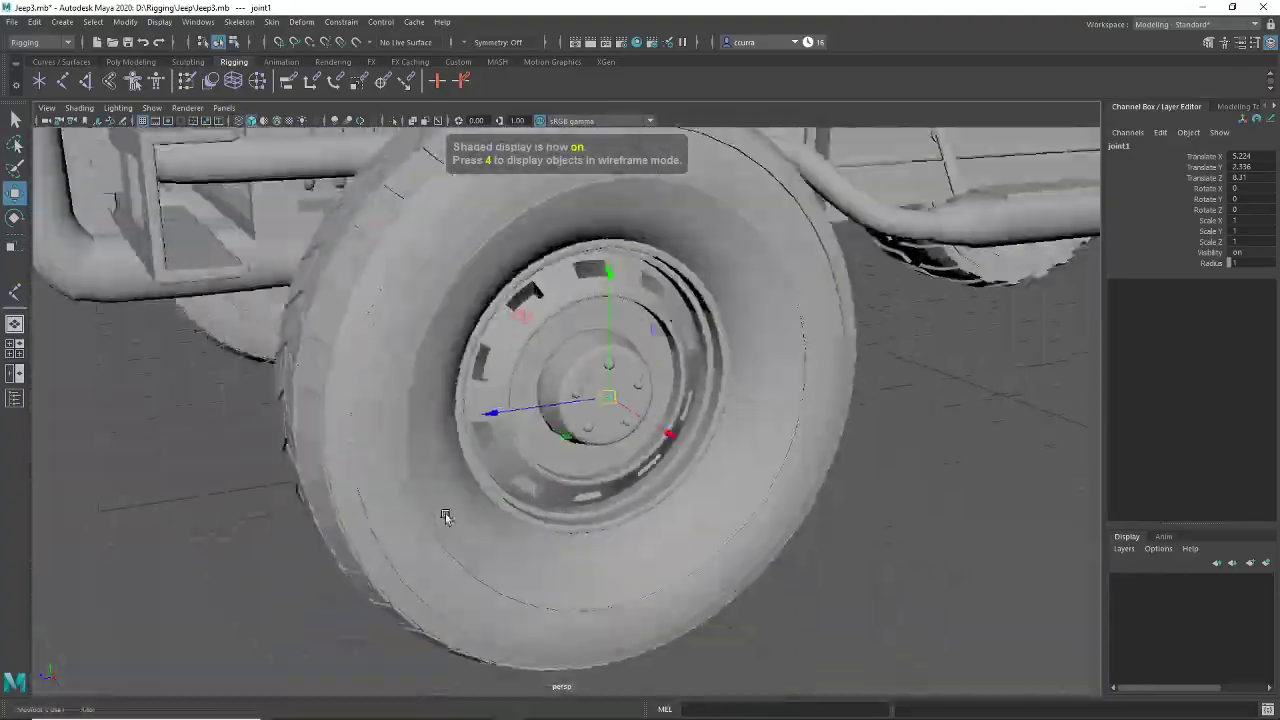
Step: In the top view, move the wheel joint inward along X to the middle of the tire's width, about X 4.737
left_click_drag(446, 515, 609, 523, "alt")
key("4")
key("space")
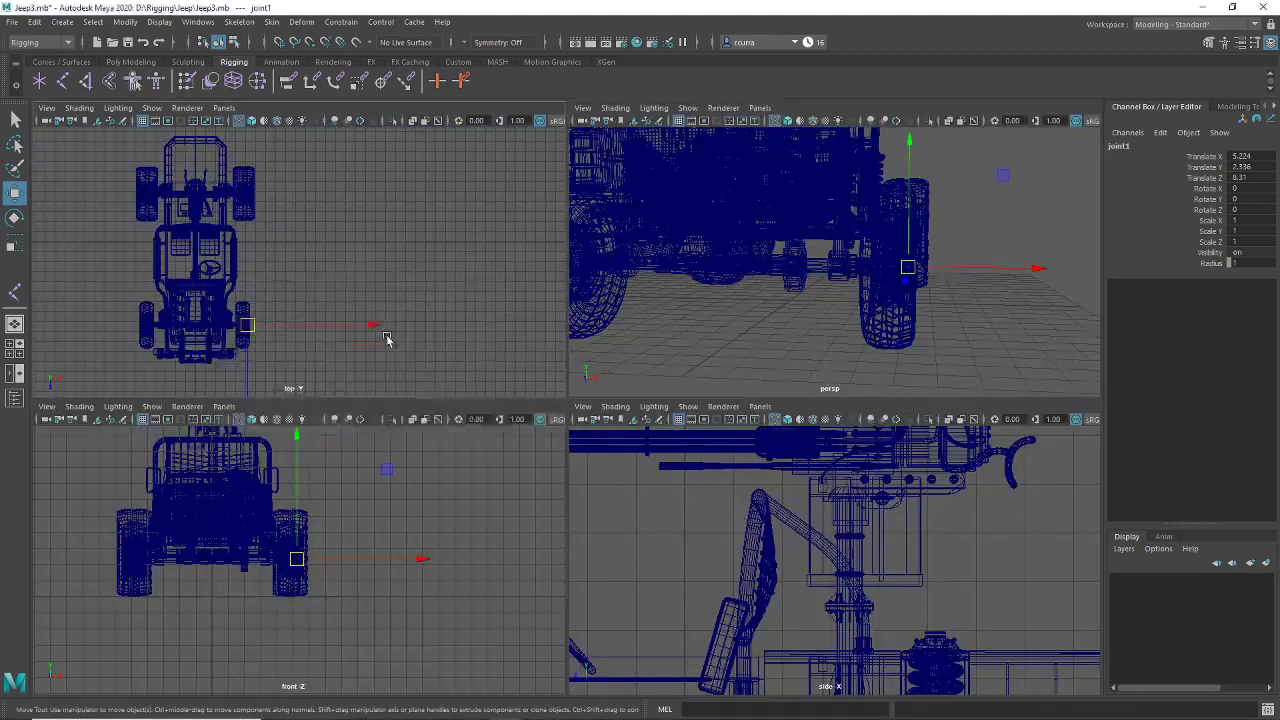
key("space")
middle_click_drag(534, 480, 556, 314, "alt")
scroll(548, 388, "up", 8)
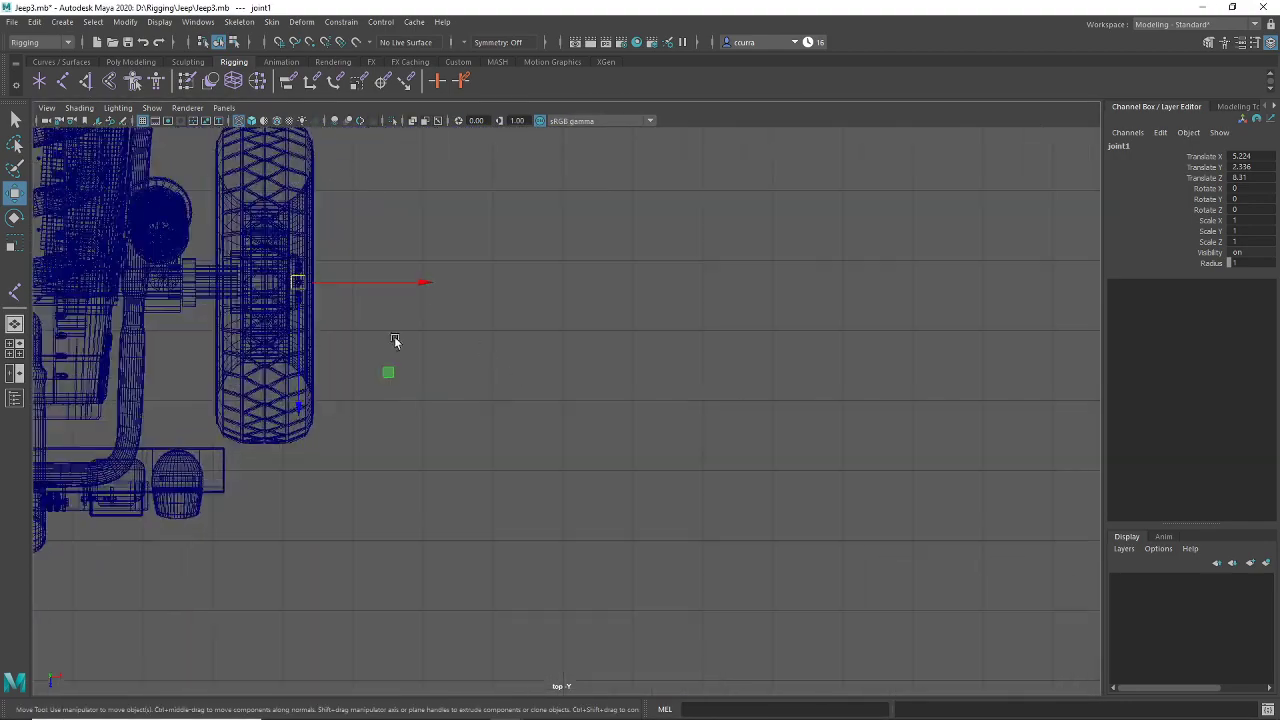
middle_click_drag(395, 342, 563, 429, "alt")
scroll(580, 430, "up", 8)
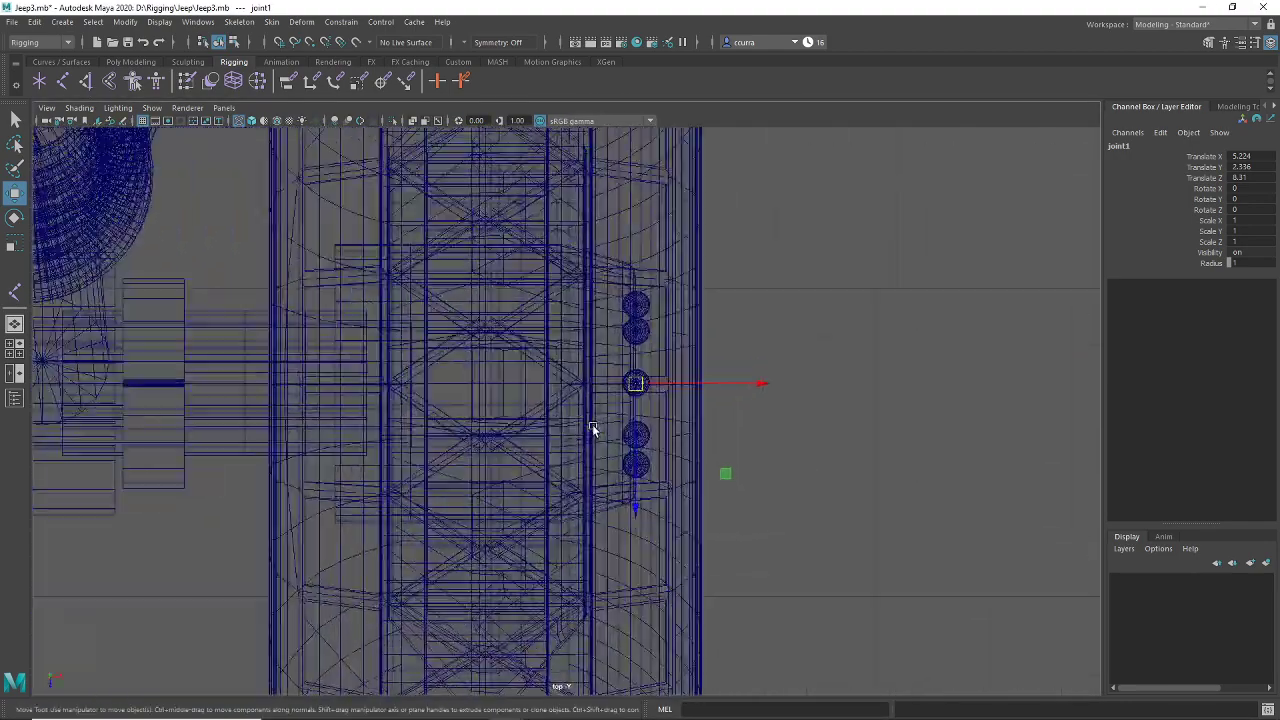
scroll(592, 428, "up", 3)
middle_click_drag(449, 394, 520, 410, "alt")
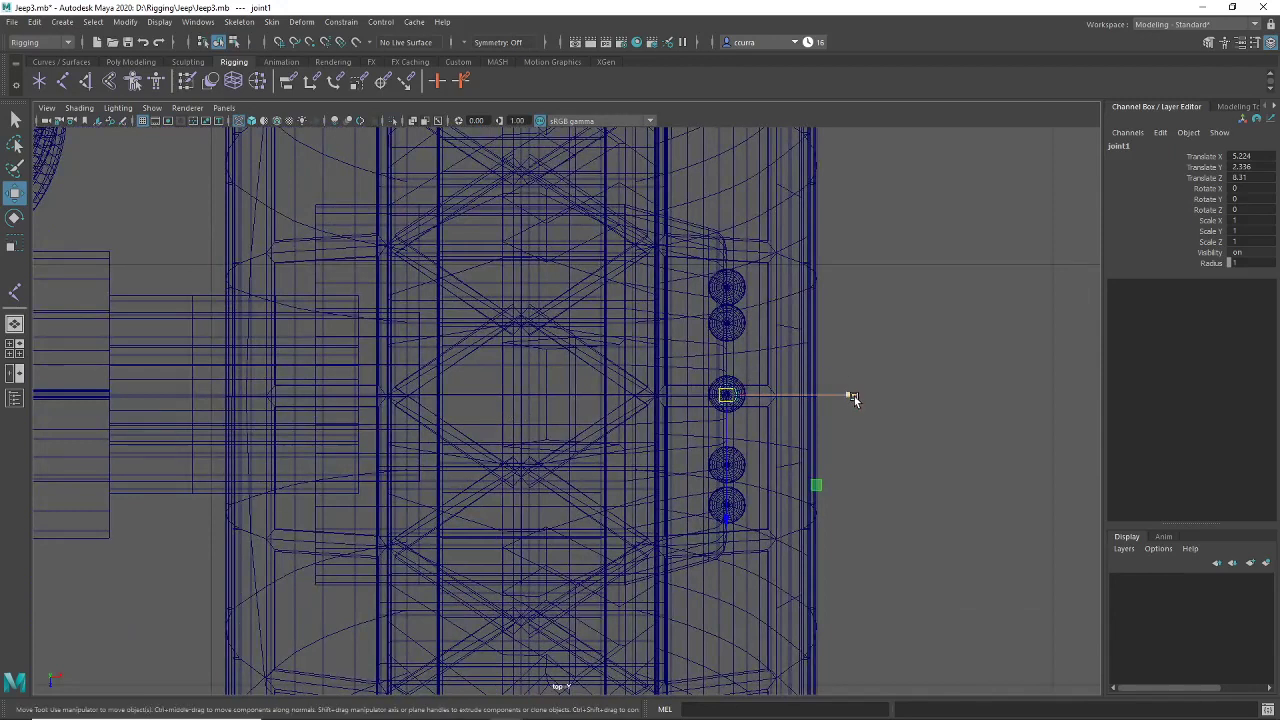
left_click_drag(852, 398, 654, 400)
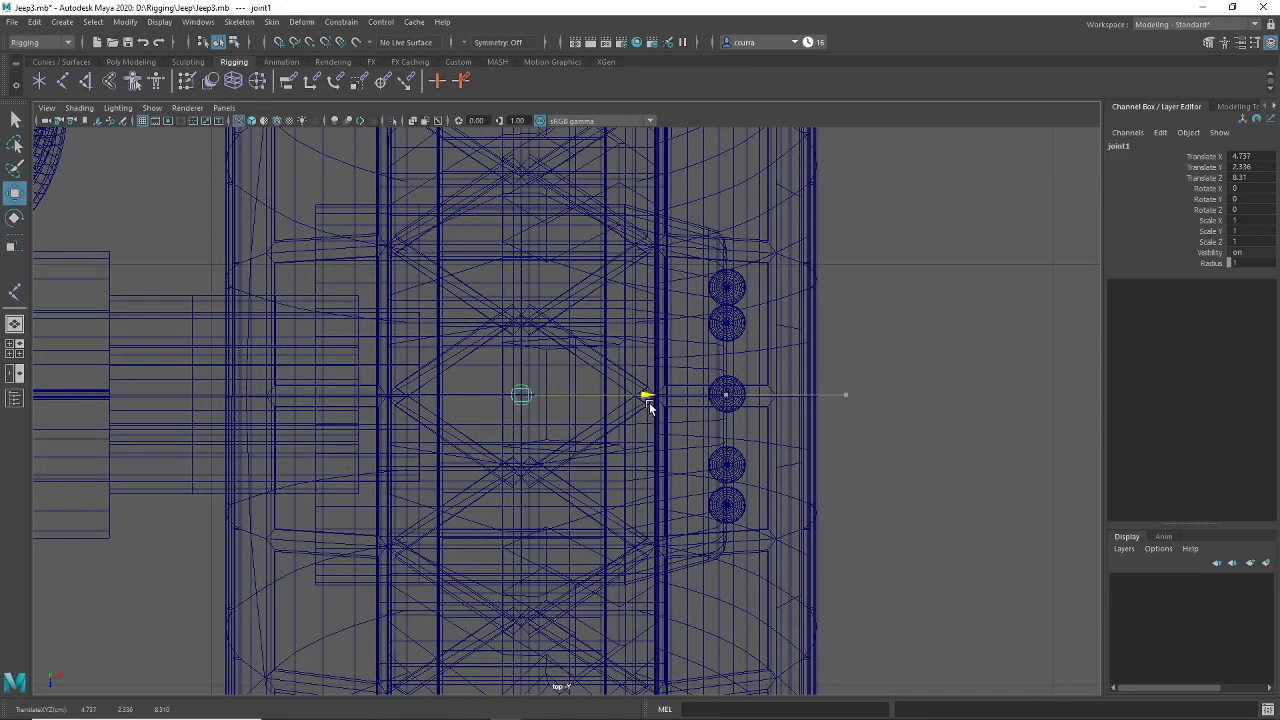
scroll(577, 519, "down", 6)
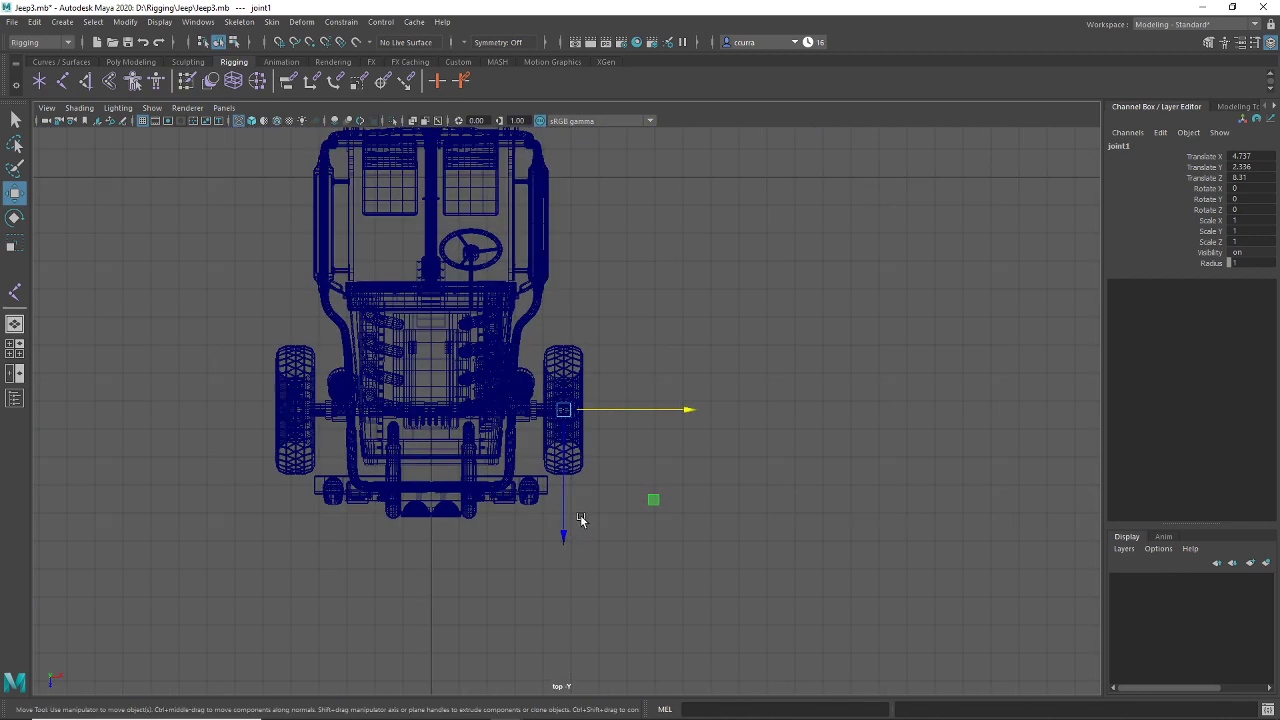
middle_click_drag(708, 347, 712, 507, "alt")
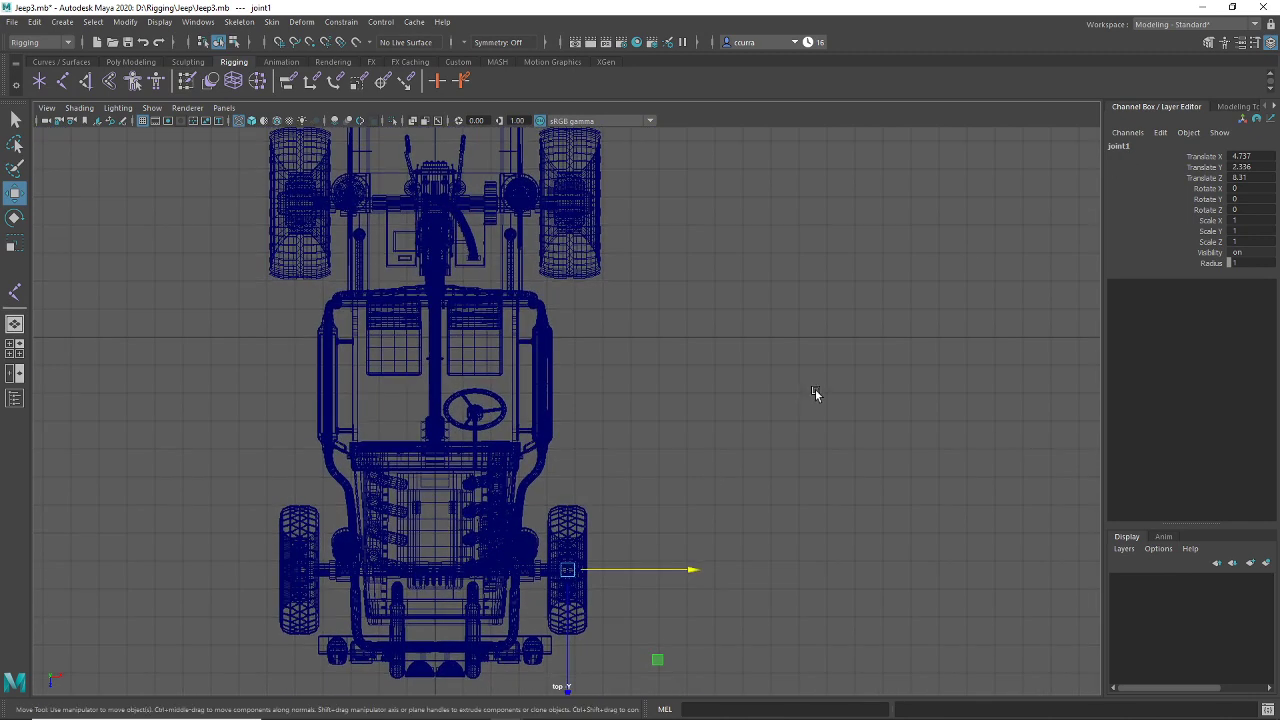
key("space")
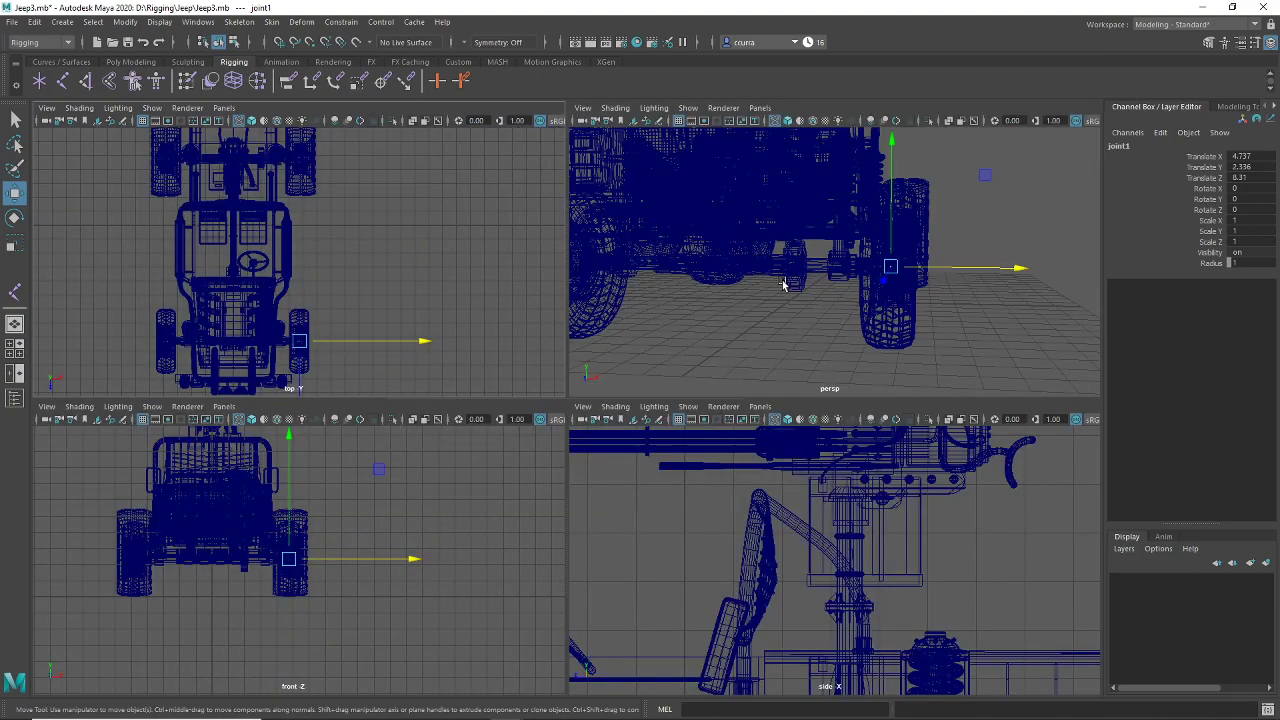
Step: Rename the new joint in the driver's-side front wheel as LFTire
key("space")
left_click_drag(749, 369, 558, 424, "alt")
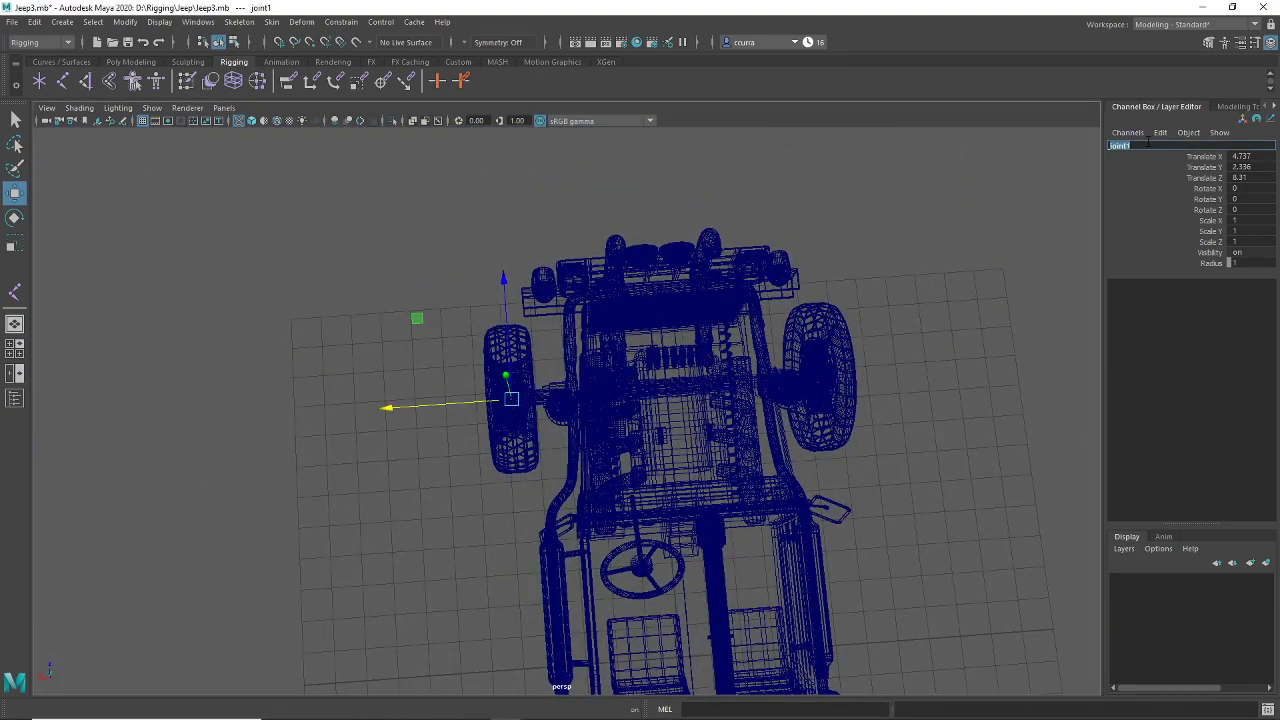
type("LFTire")
key("Return")
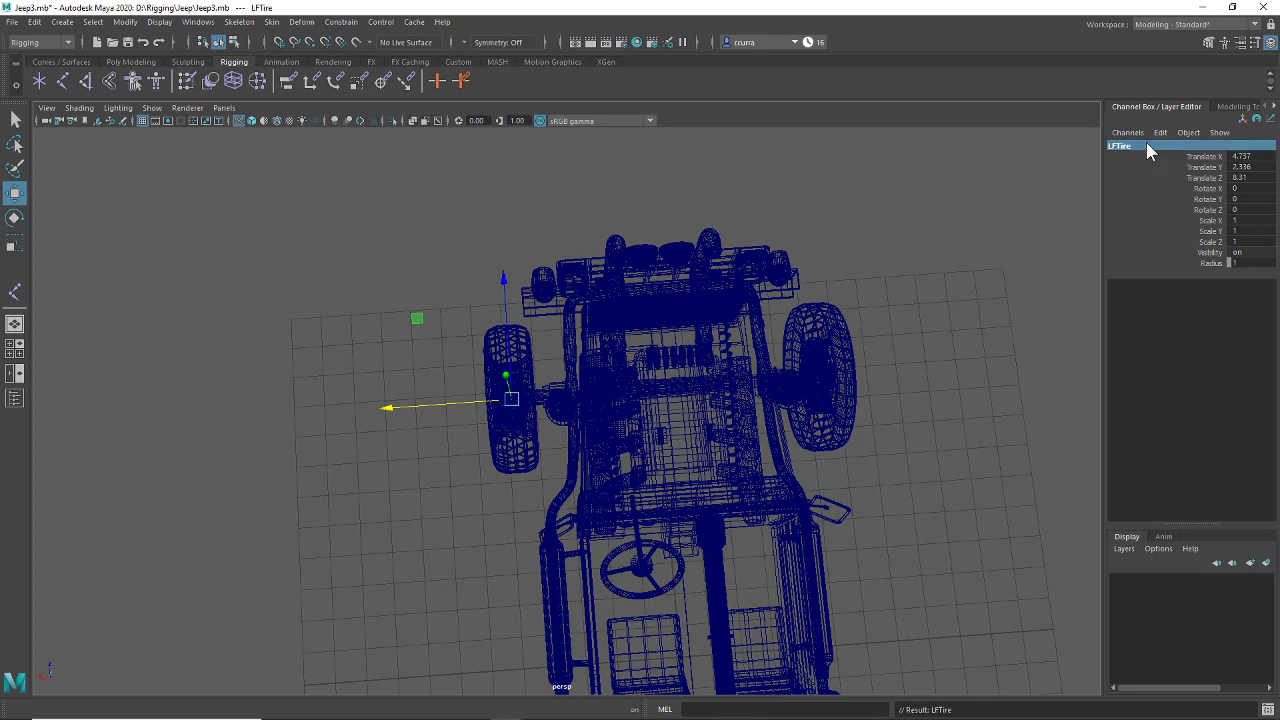
Step: Duplicate the LFTire joint and, in the top view, move the copy along X into the opposite front wheel, about X -4.742
key("space")
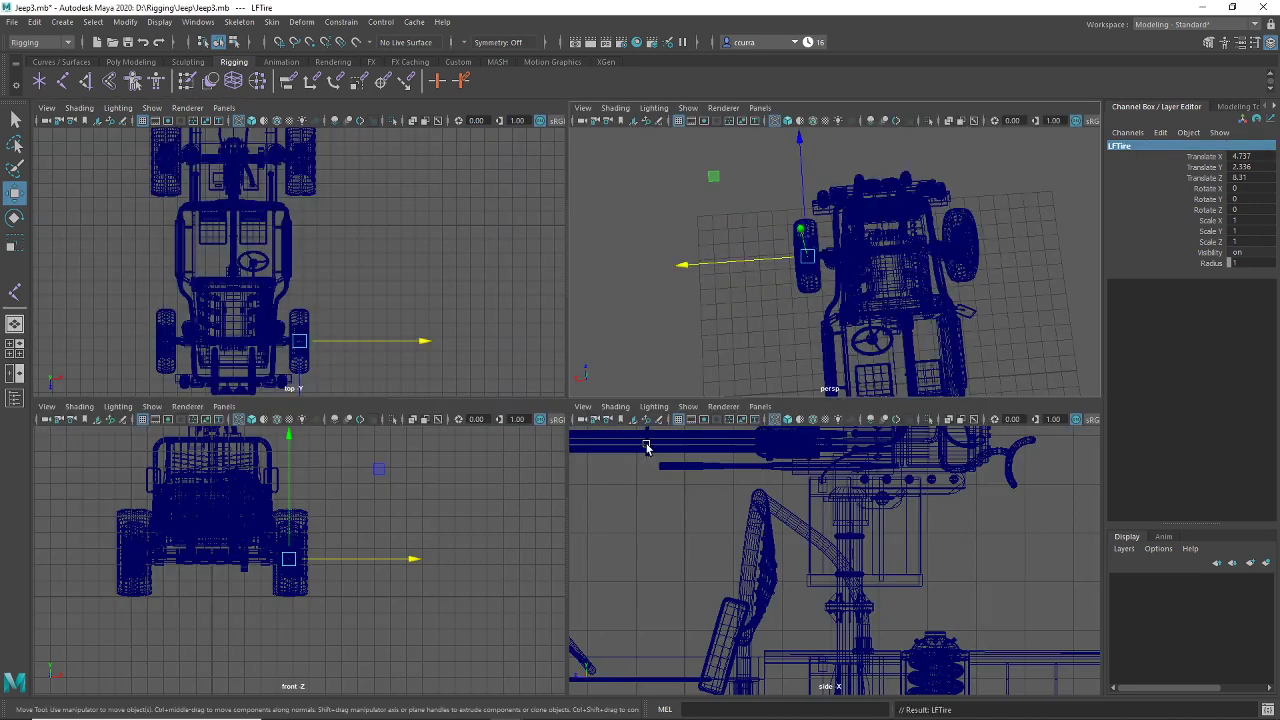
key("space")
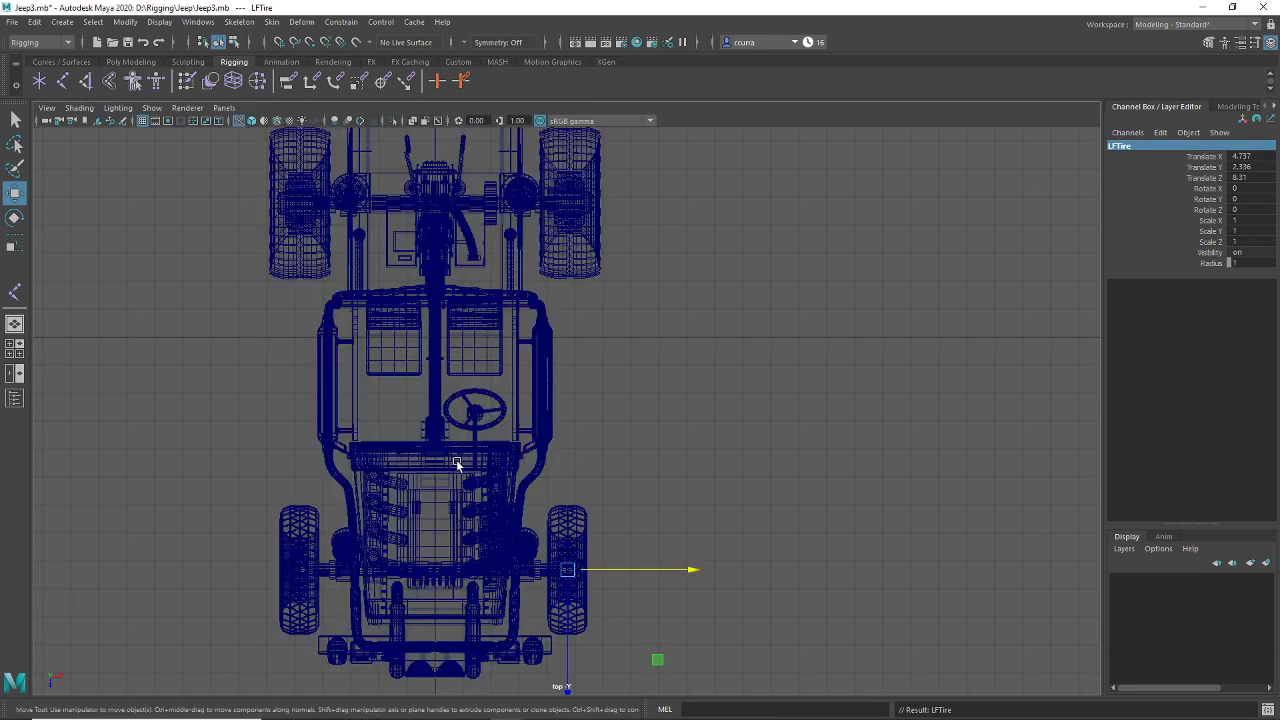
middle_click_drag(473, 543, 486, 374, "alt")
scroll(349, 366, "up", 4)
middle_click_drag(349, 366, 452, 375, "alt")
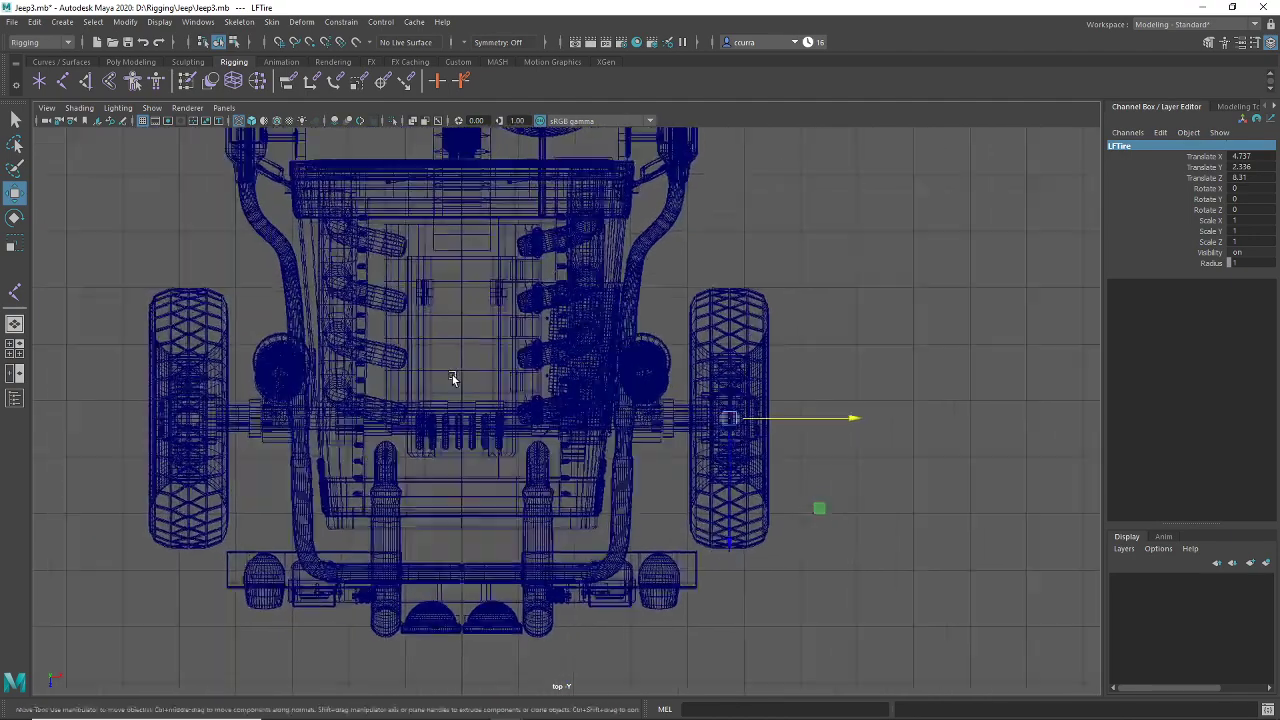
key("ctrl+d")
left_click_drag(854, 418, 505, 418)
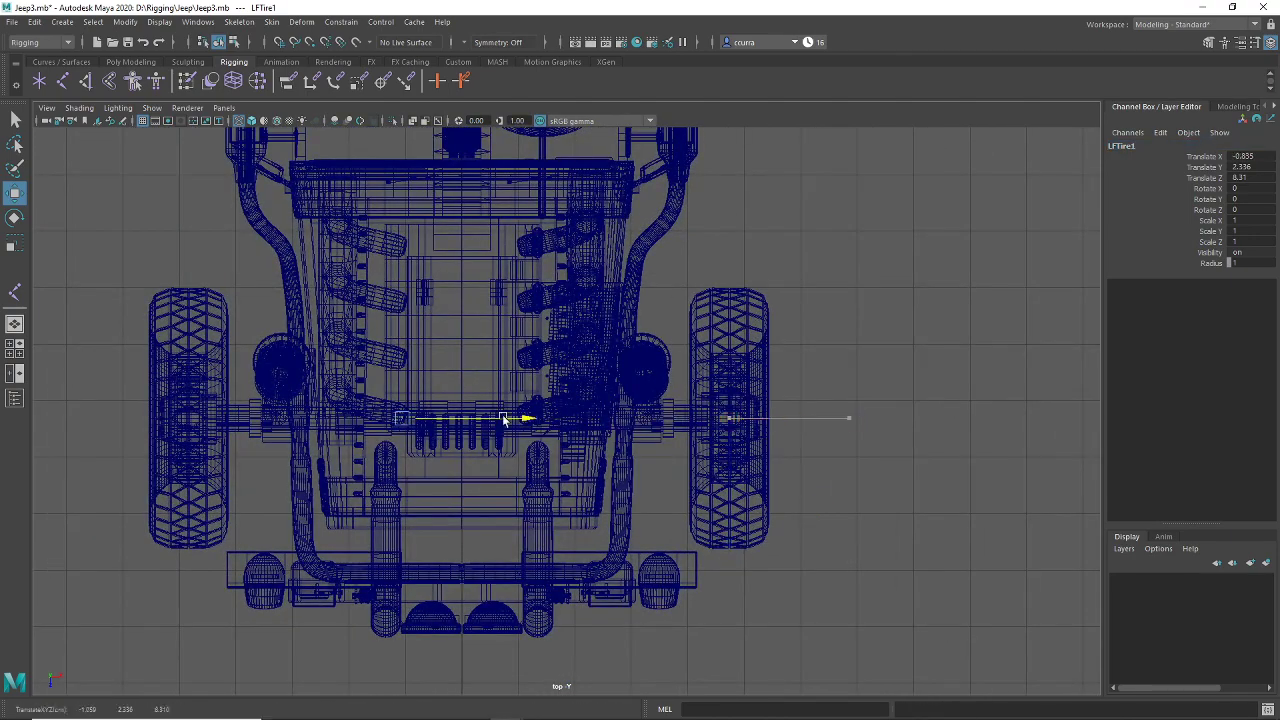
middle_click_drag(261, 414, 565, 432, "alt")
scroll(534, 420, "up", 8)
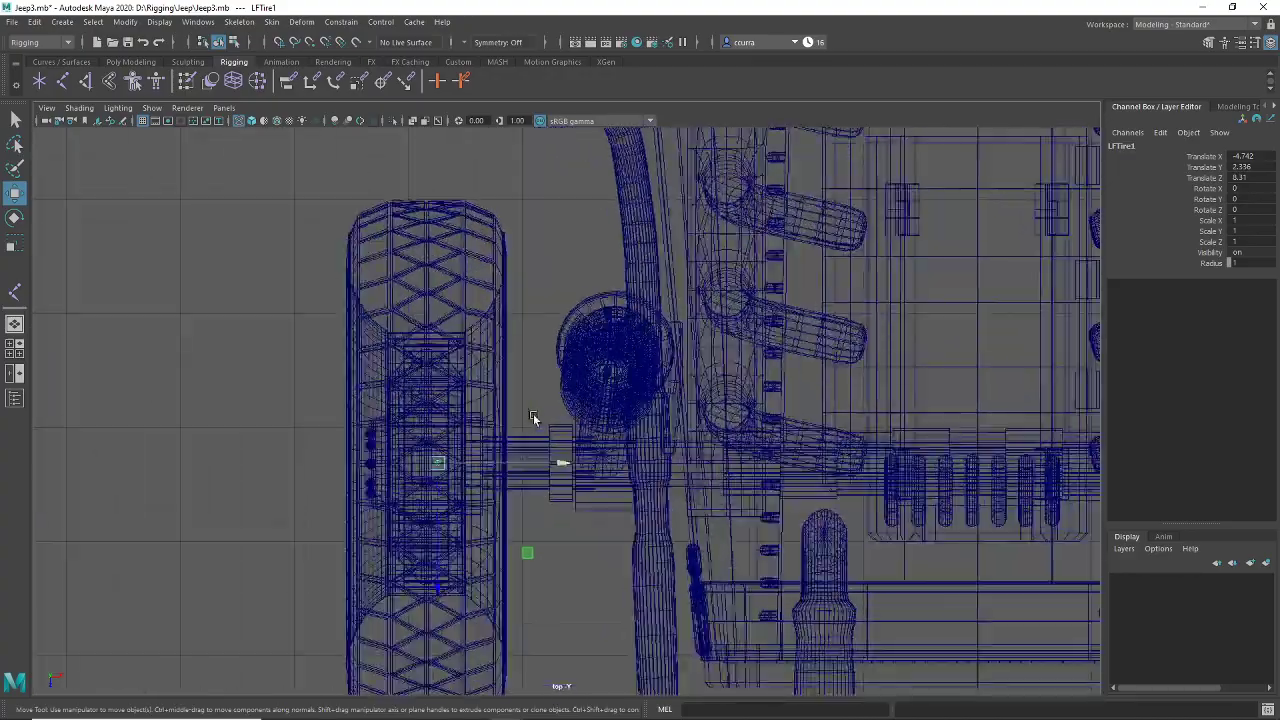
Step: Adjust the duplicated joint along X to the middle of the passenger-side front tire's width, about X -4.84
middle_click_drag(358, 494, 588, 457, "alt")
scroll(649, 263, "up", 4)
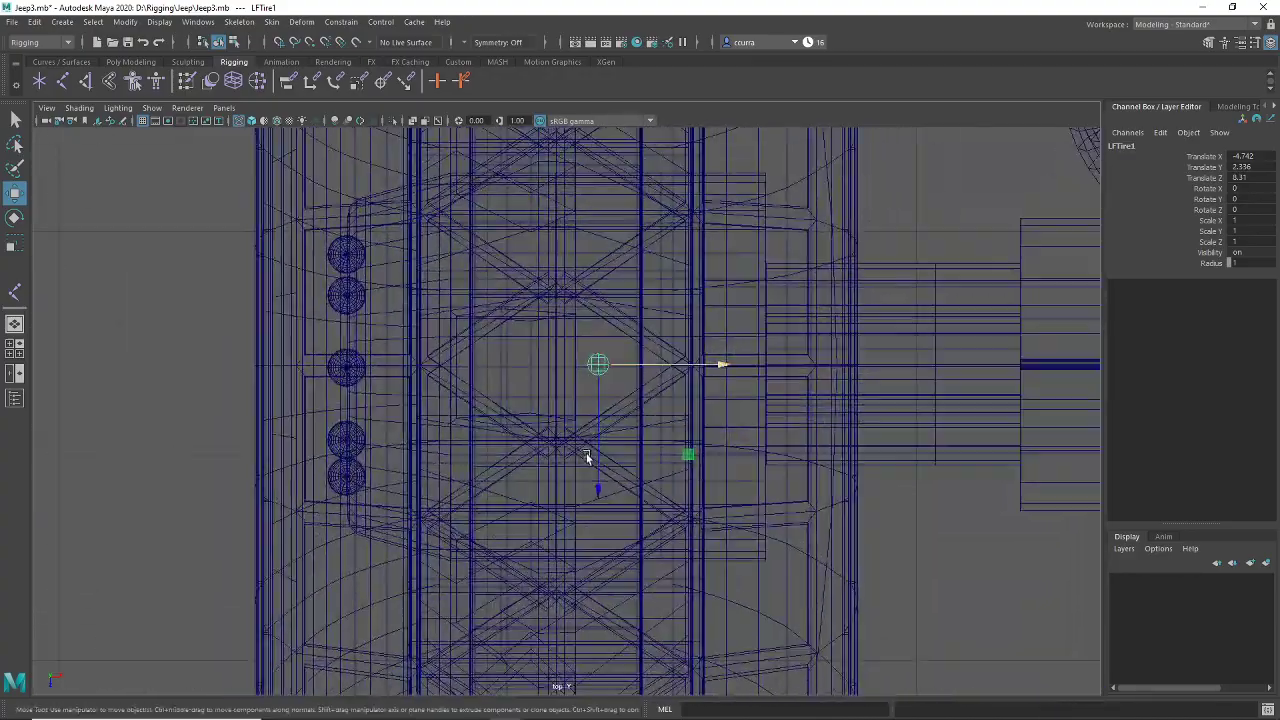
scroll(592, 445, "up", 4)
middle_click_drag(489, 360, 470, 415, "alt")
scroll(479, 411, "down", 10)
scroll(479, 408, "up", 7)
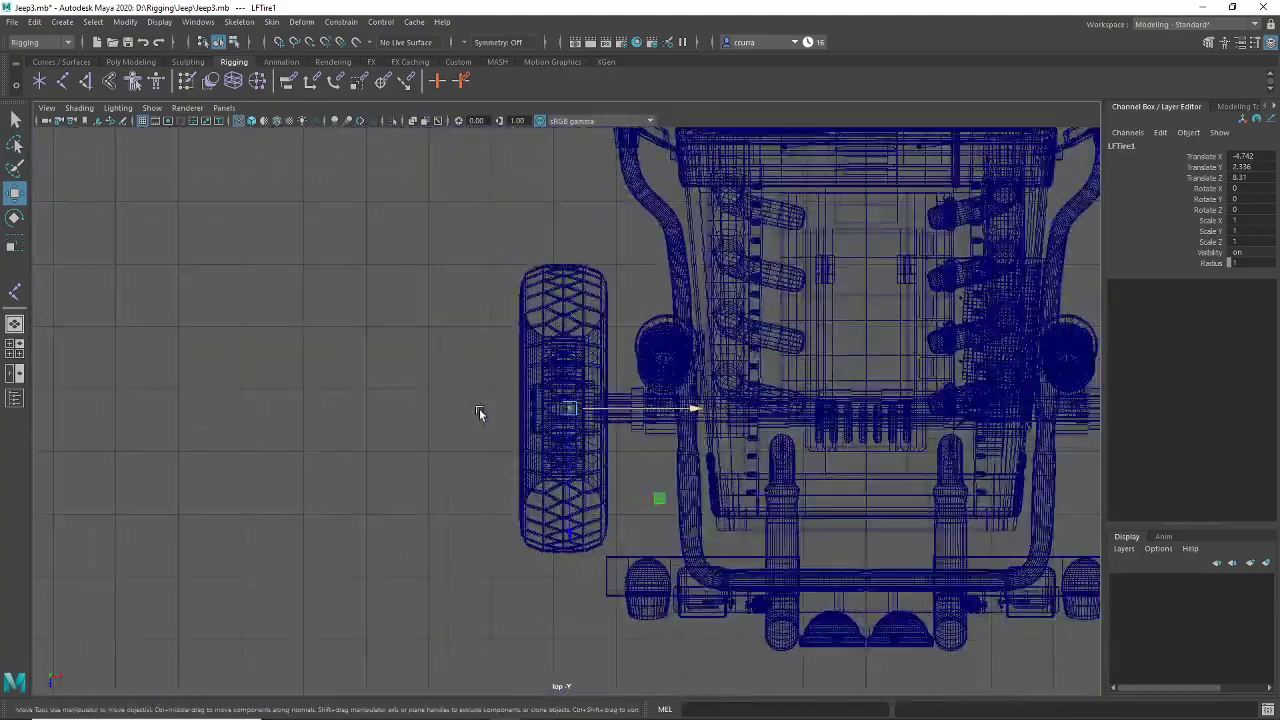
scroll(481, 399, "up", 5)
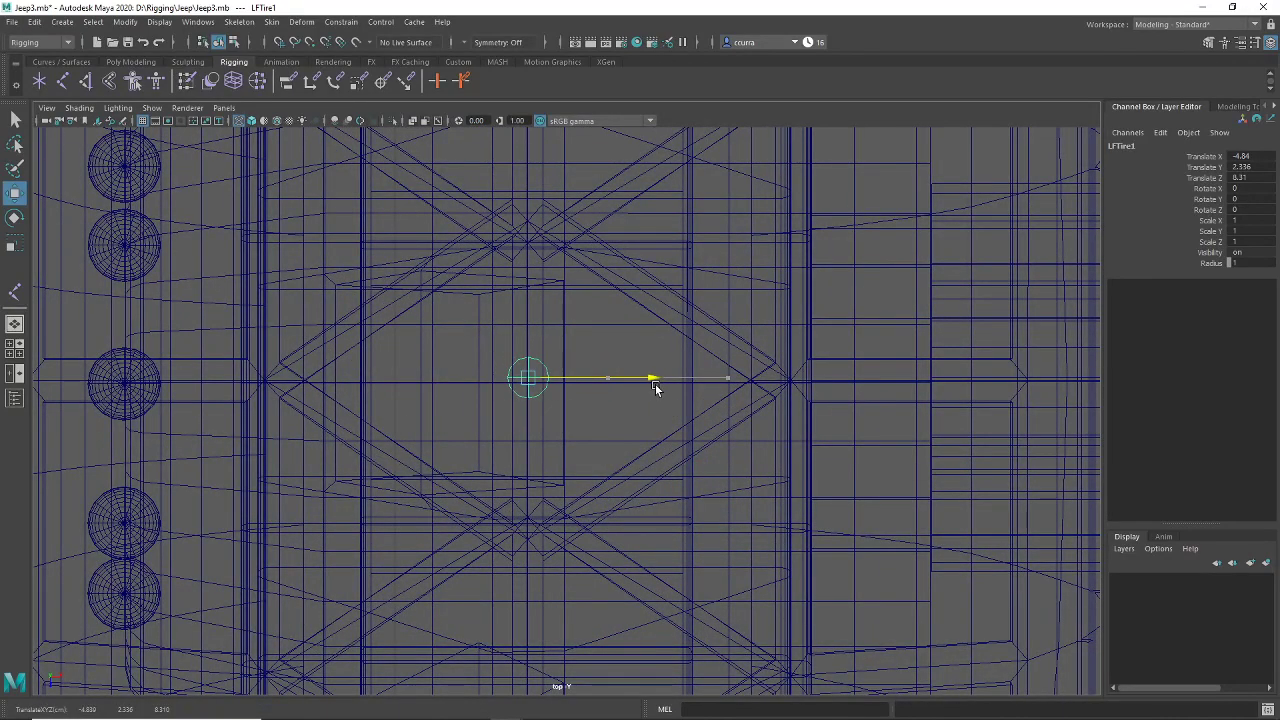
Step: Examine the centering of both front wheel joints in the top view, selecting the LFTire joint for comparison
scroll(655, 389, "down", 8)
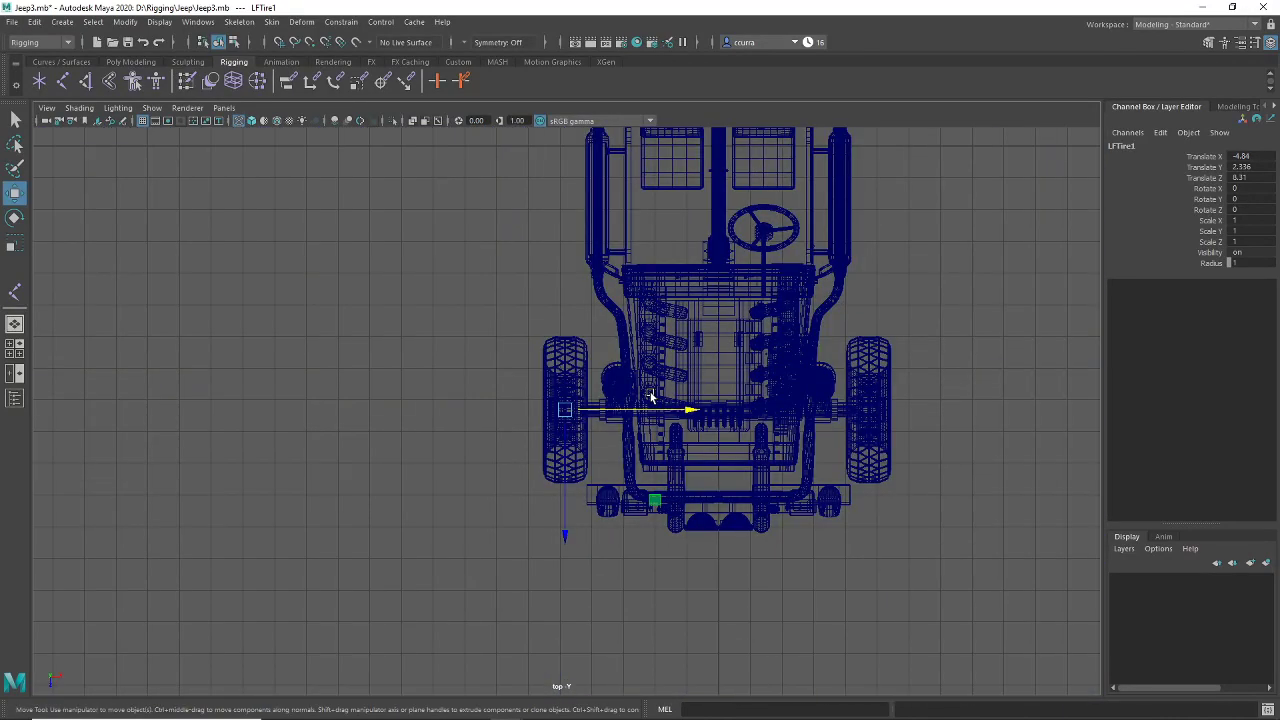
scroll(618, 446, "up", 6)
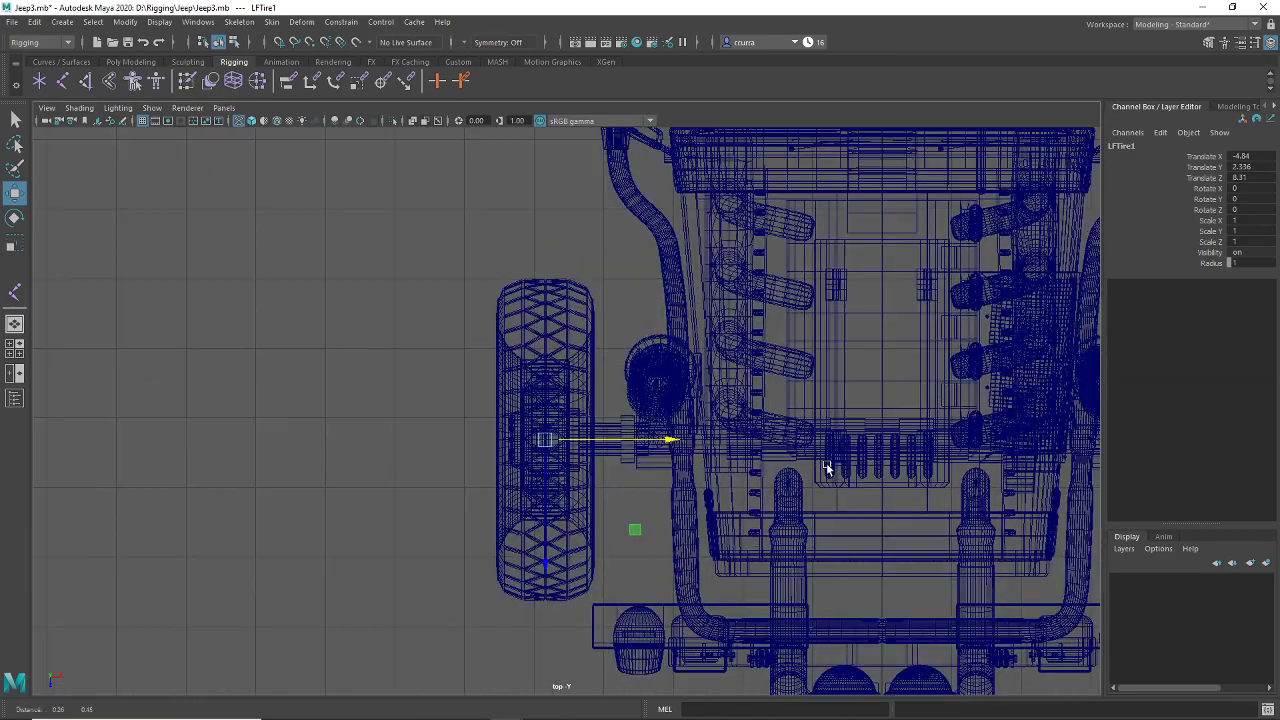
scroll(586, 456, "up", 10)
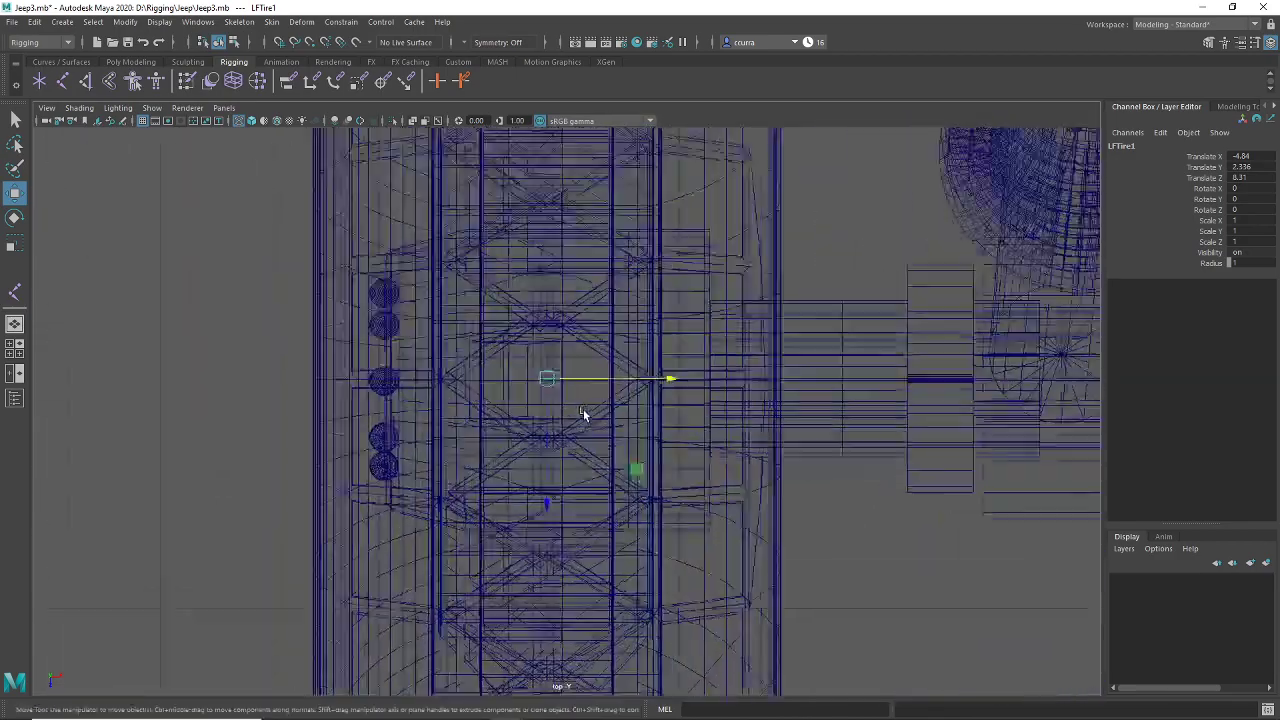
scroll(588, 402, "up", 2)
scroll(589, 398, "down", 12)
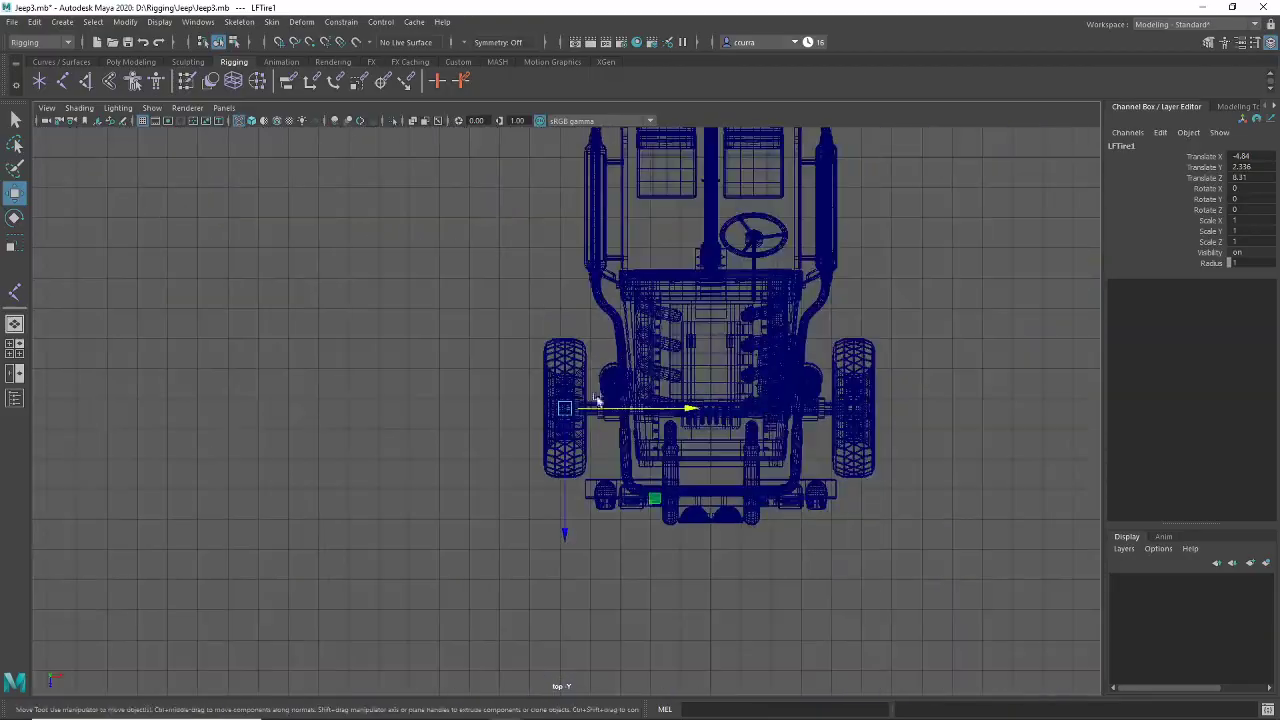
scroll(505, 438, "up", 12)
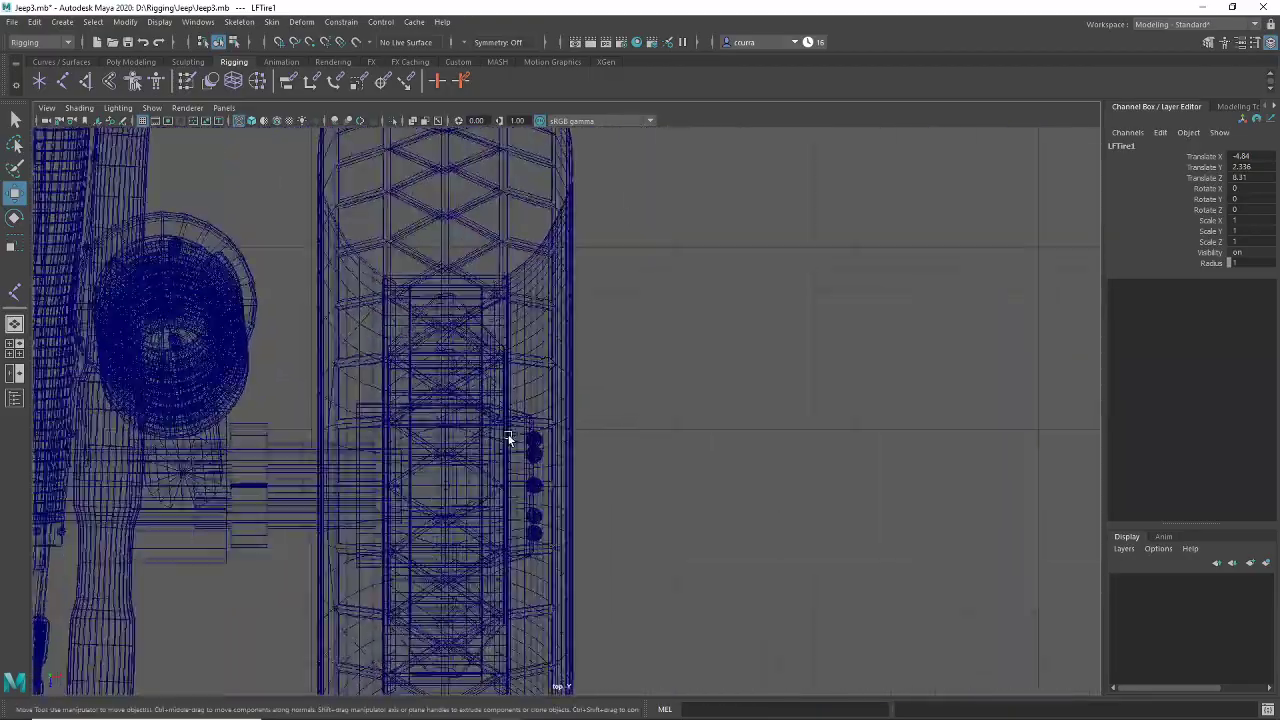
scroll(503, 438, "up", 10)
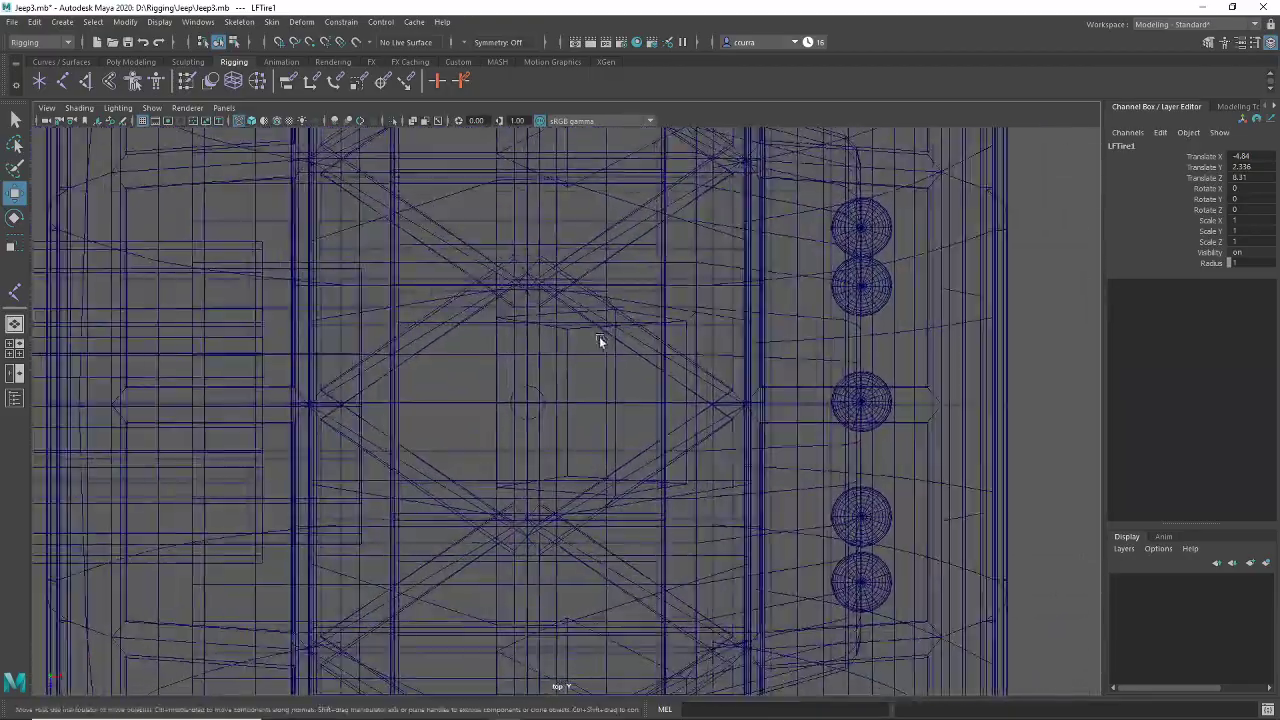
scroll(600, 347, "up", 5)
left_click_drag(541, 351, 282, 544)
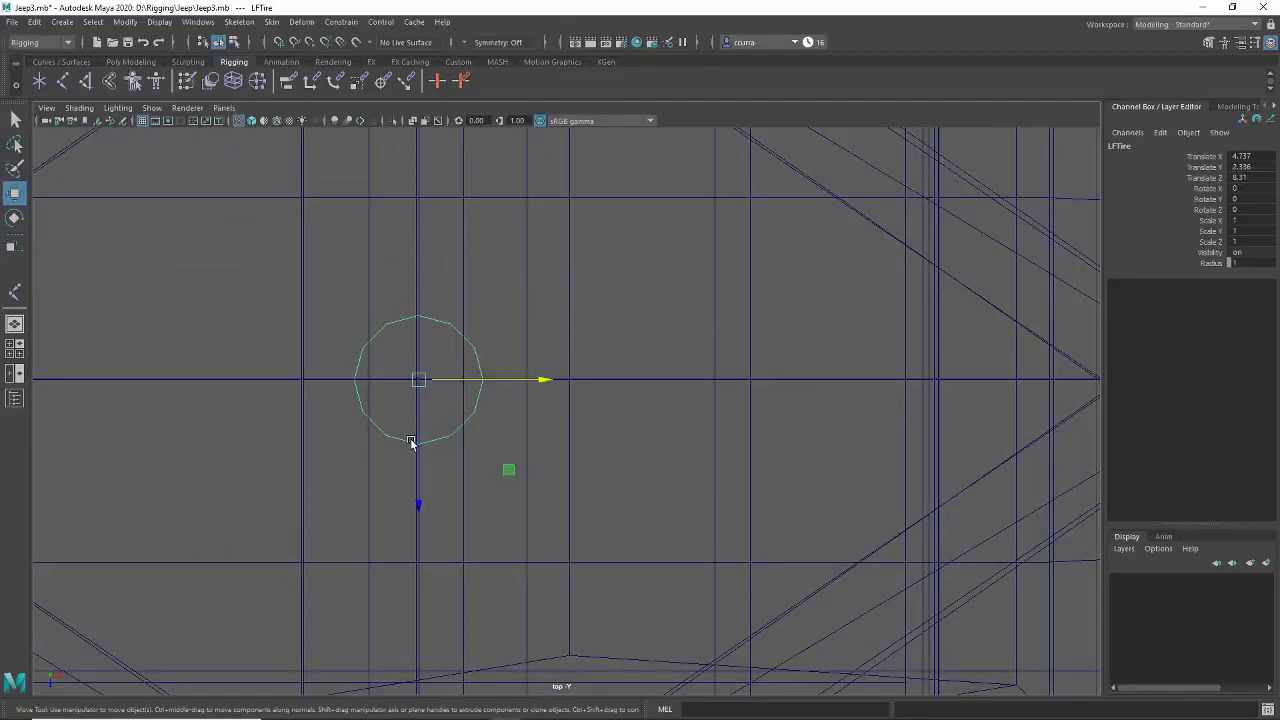
Step: Return to the duplicated joint and examine its alignment with the passenger-side tire and hub from above
scroll(411, 441, "down", 15)
middle_click_drag(325, 426, 591, 417, "alt")
scroll(615, 427, "up", 6)
scroll(668, 360, "up", 4)
scroll(620, 390, "up", 3)
middle_click_drag(670, 340, 591, 457, "alt")
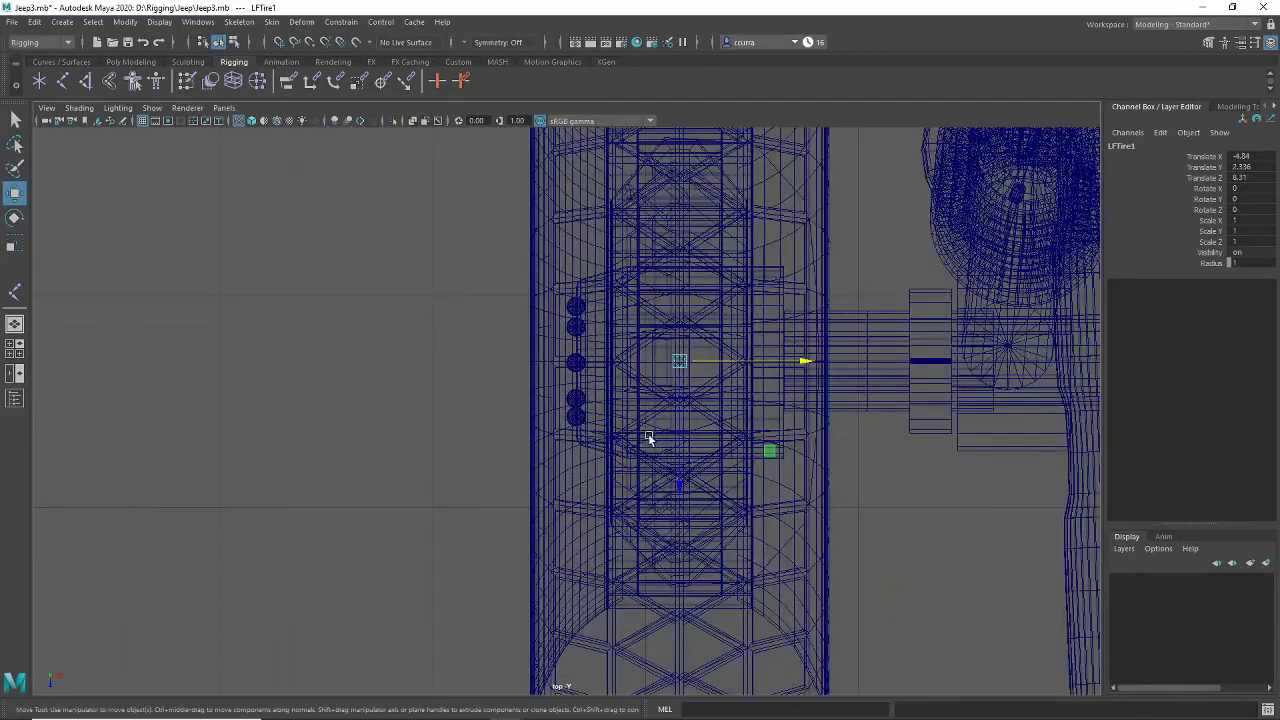
scroll(641, 437, "up", 6)
middle_click_drag(688, 405, 463, 510, "alt")
scroll(472, 509, "up", 8)
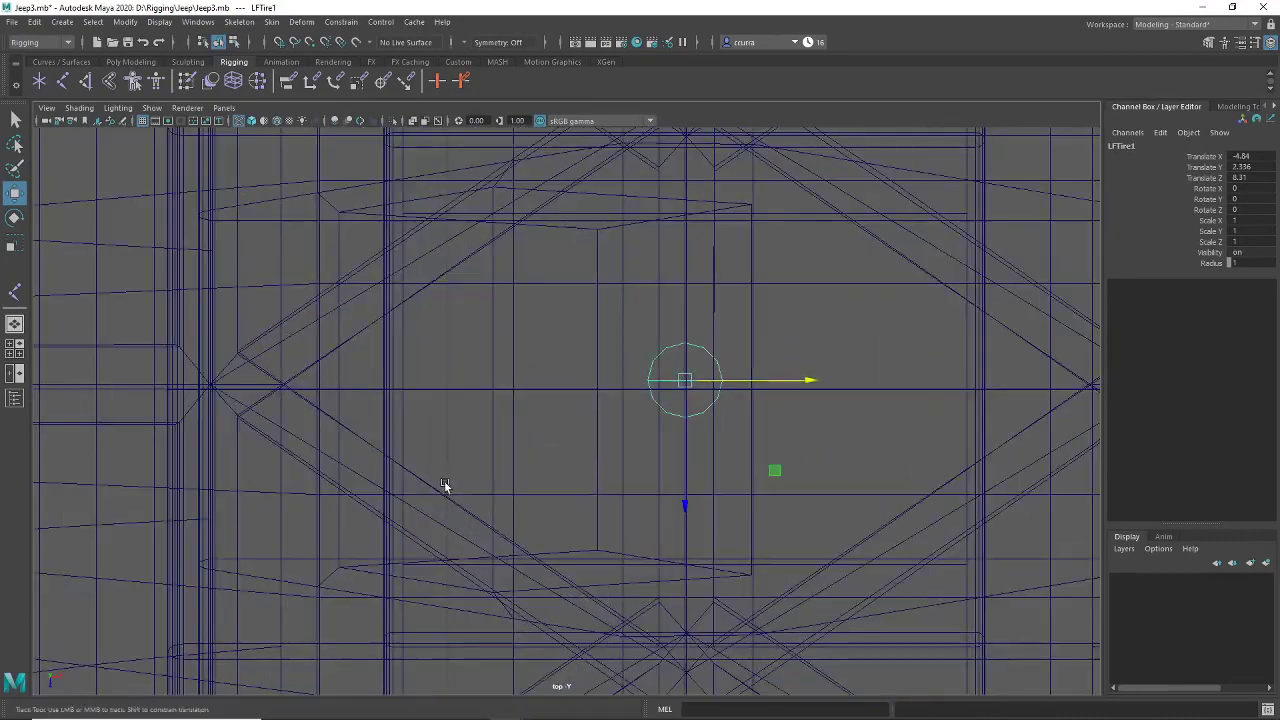
scroll(444, 481, "down", 5)
scroll(454, 479, "up", 4)
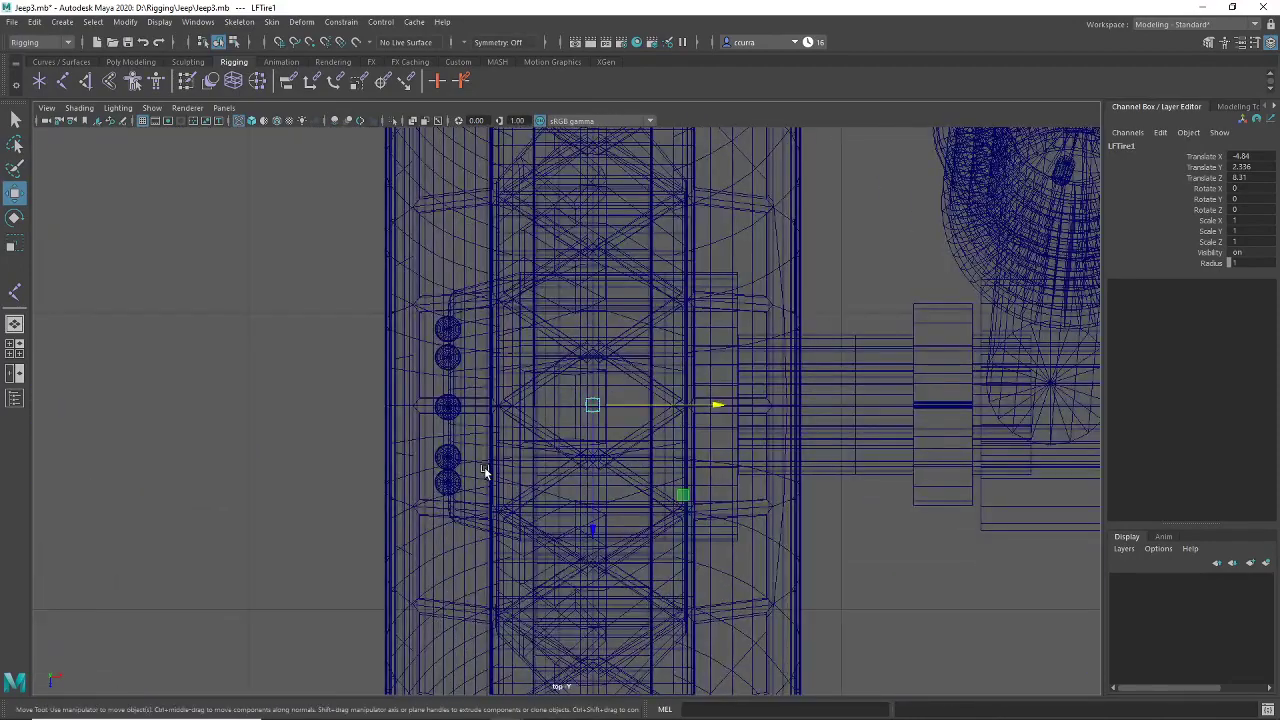
Step: In a shaded perspective view, move the duplicated joint outward along X to just outside the wheel hub, about X -5.403
key("space")
key("space")
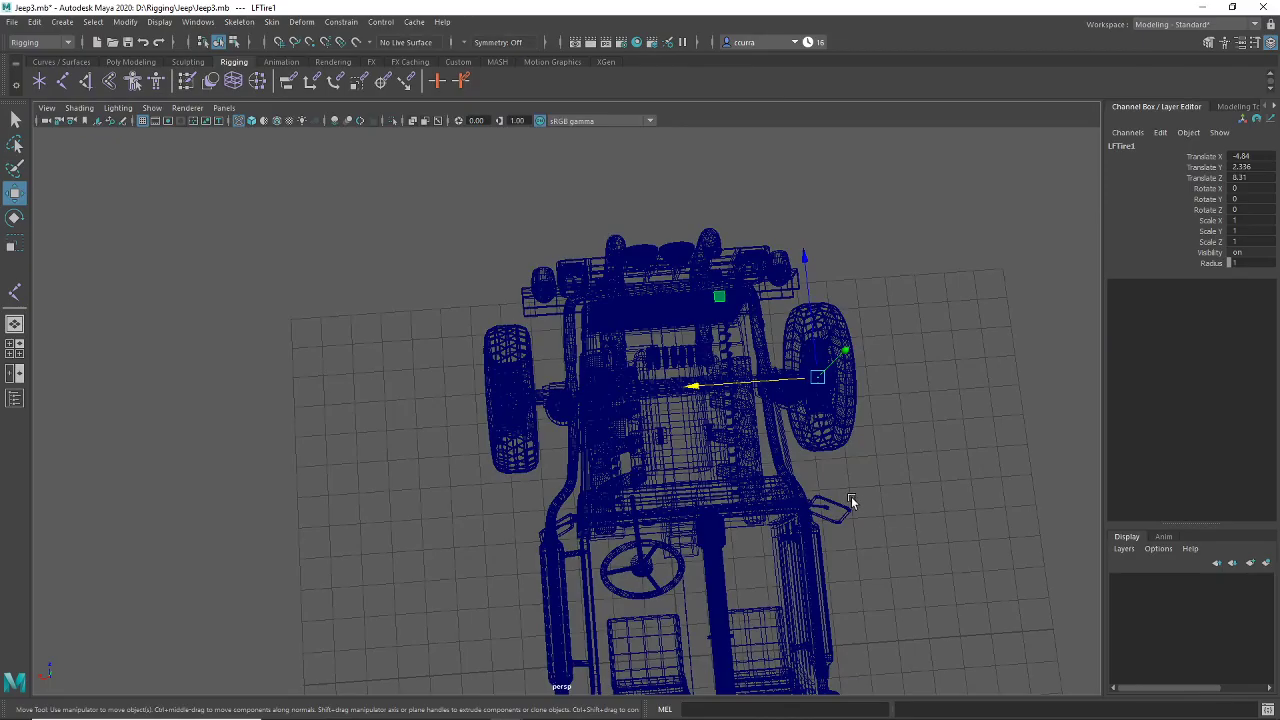
key("f")
mouse_move(945, 485)
left_mouse_down("alt")
mouse_move(720, 429)
mouse_move(714, 406)
left_mouse_up("alt")
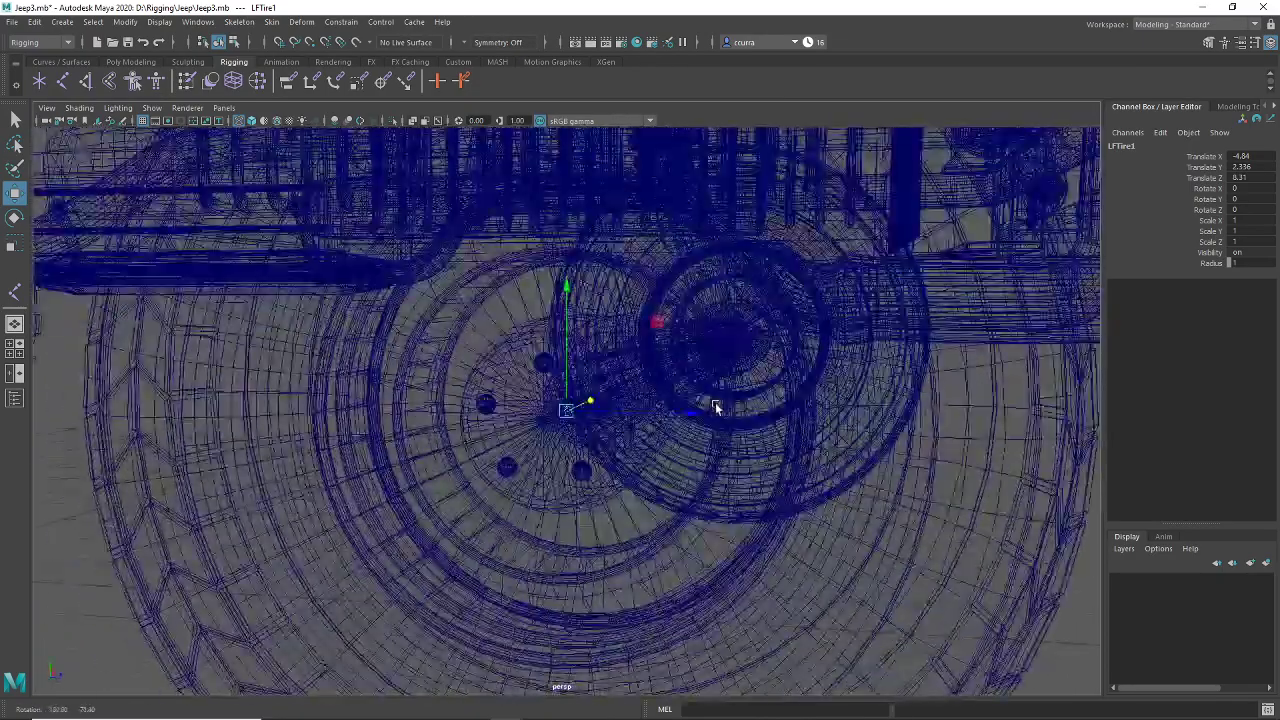
key("5")
left_click_drag(725, 502, 663, 432, "alt")
left_click_drag(654, 375, 506, 437)
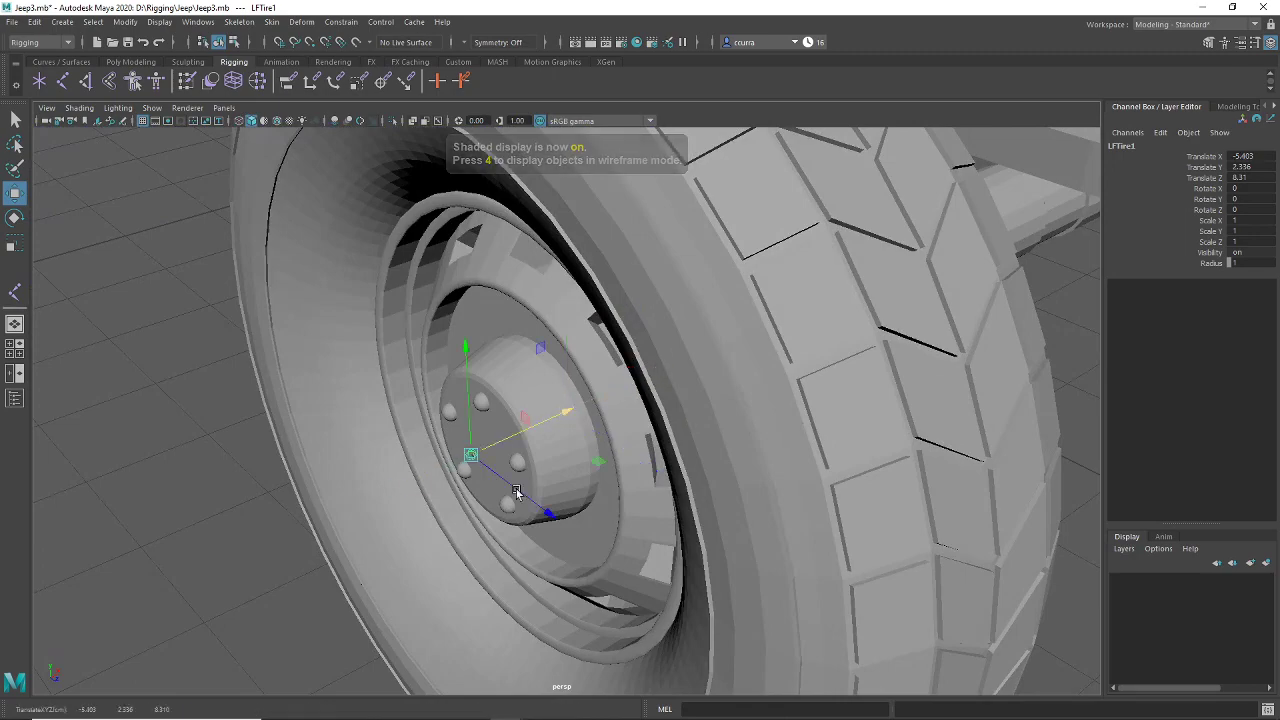
Step: In wireframe display, snap the duplicated joint to the hub's center point, about X -5.327, Y 2.336, Z 8.316
right_click_drag(517, 493, 430, 606, "alt")
middle_click_drag(430, 606, 558, 538, "alt")
scroll(542, 530, "down", 5)
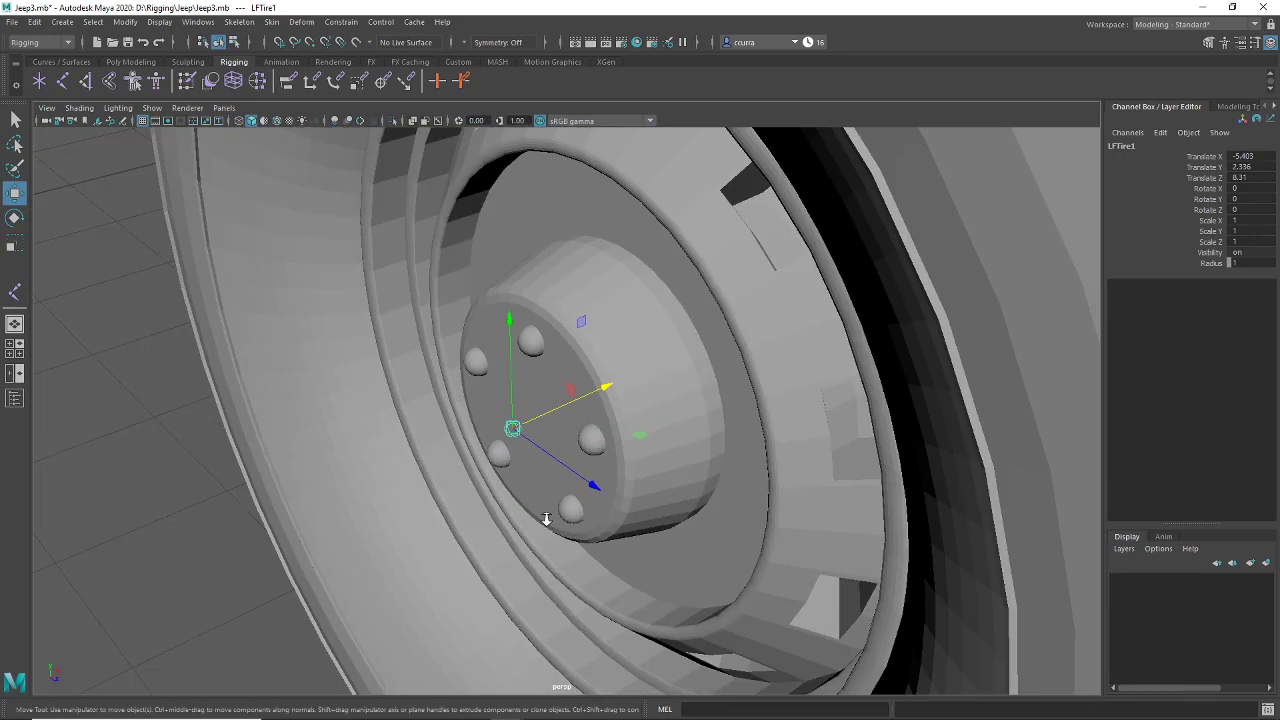
scroll(517, 520, "up", 5)
key("4")
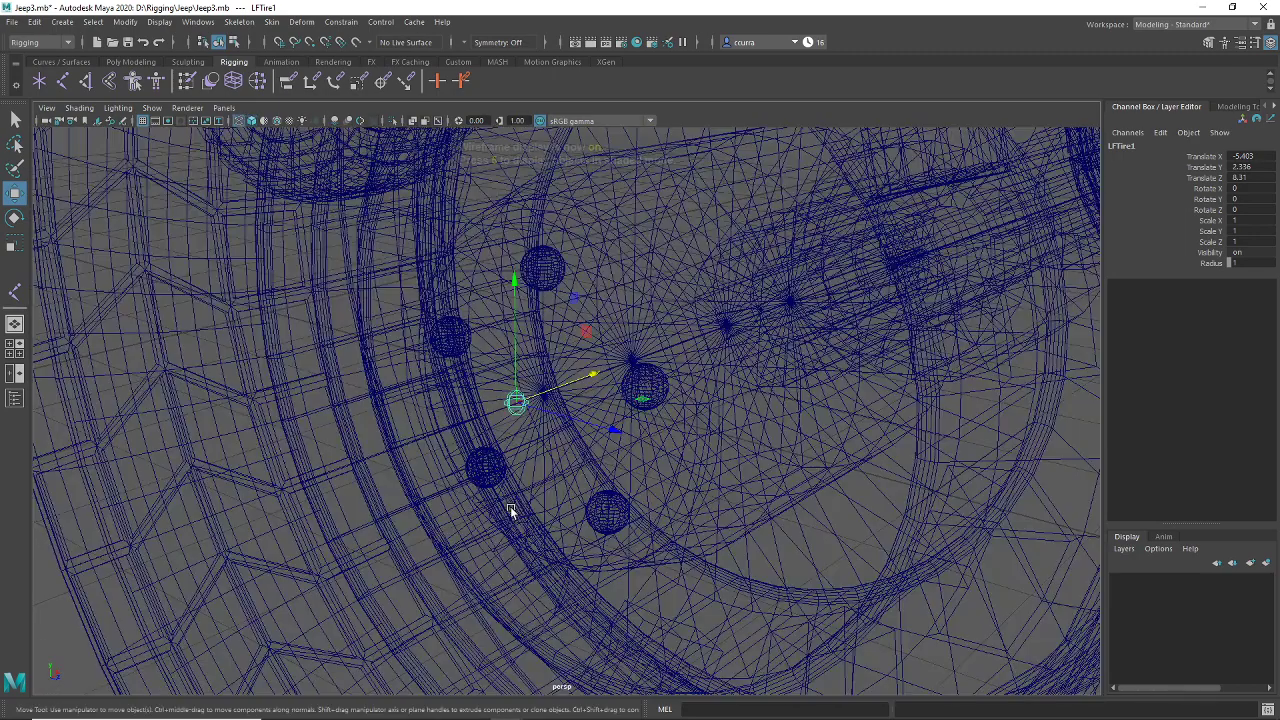
scroll(499, 513, "up", 4)
middle_click_drag(491, 508, 495, 504, "alt")
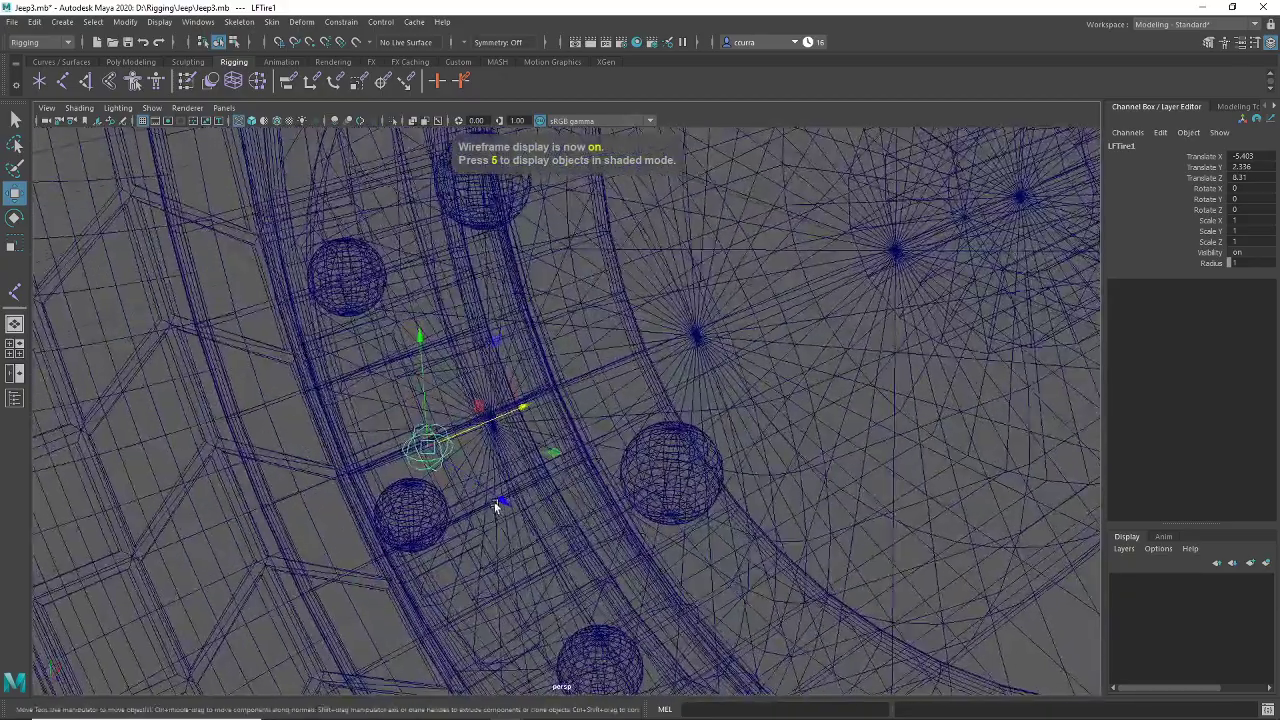
left_click_drag(430, 447, 503, 436)
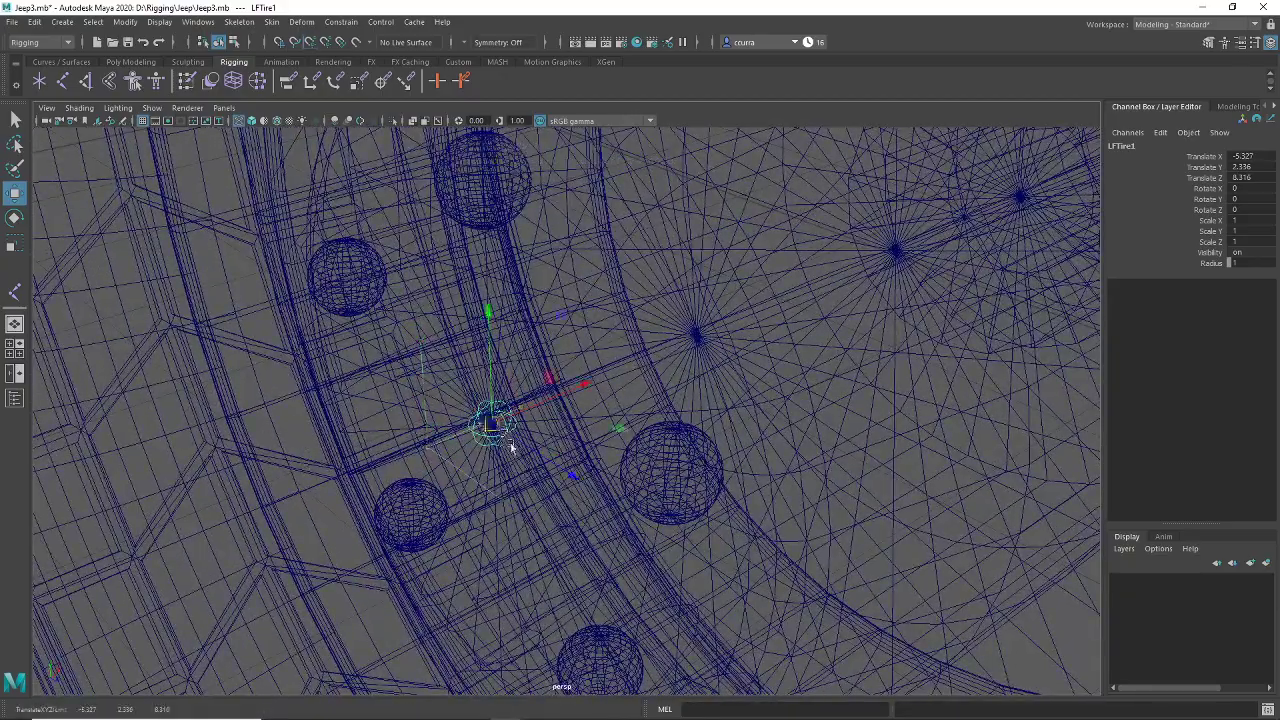
Step: In the top view, move the snapped joint inward along X to the middle of the tire's width, about X -4.839
scroll(580, 460, "down", 5)
left_click_drag(868, 446, 686, 360, "alt")
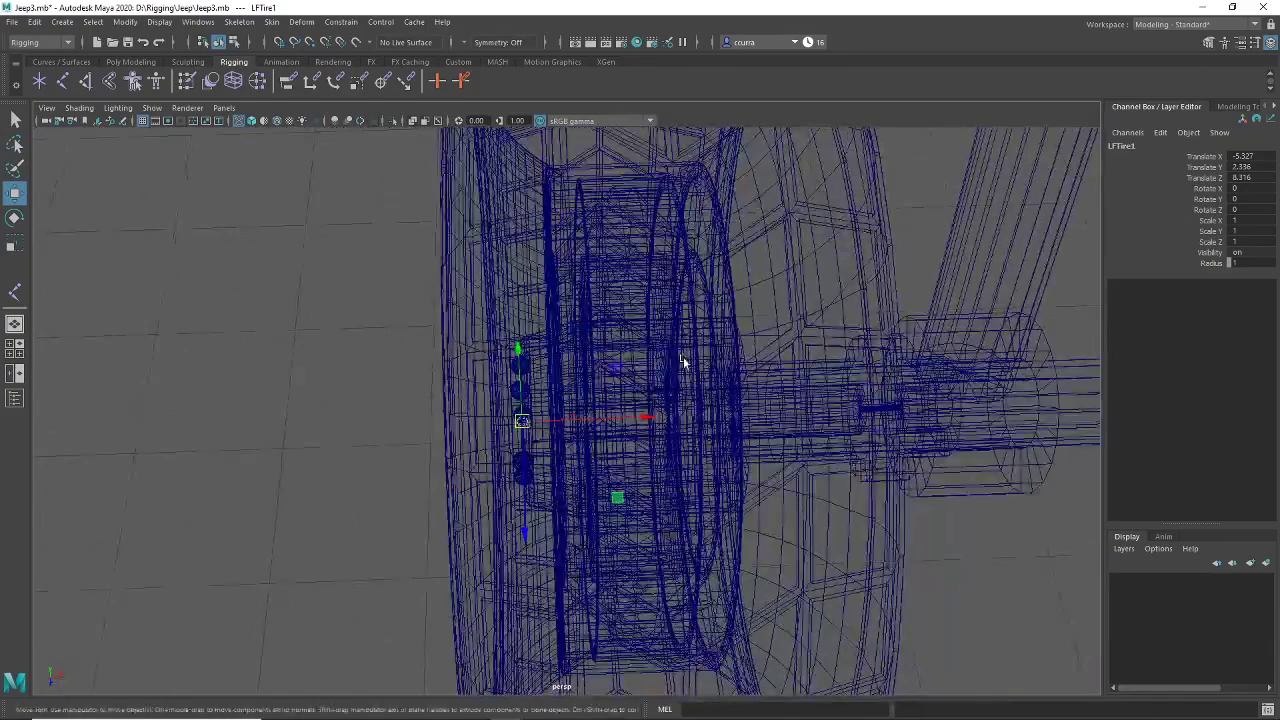
key("space")
key("space")
left_click_drag(578, 408, 714, 408)
scroll(652, 433, "up", 3)
scroll(652, 430, "up", 5)
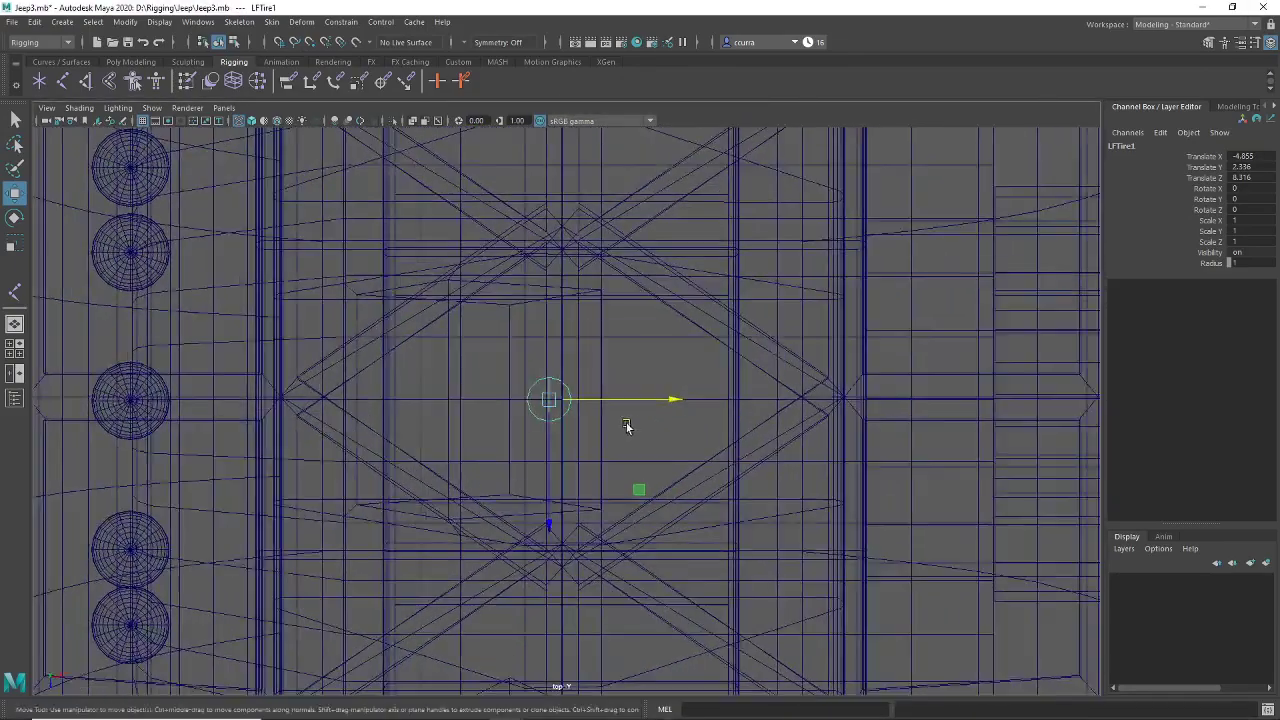
mouse_move(543, 420)
left_mouse_down()
mouse_move(586, 423)
mouse_move(558, 428)
left_mouse_up()
scroll(559, 428, "down", 10)
scroll(553, 432, "up", 6)
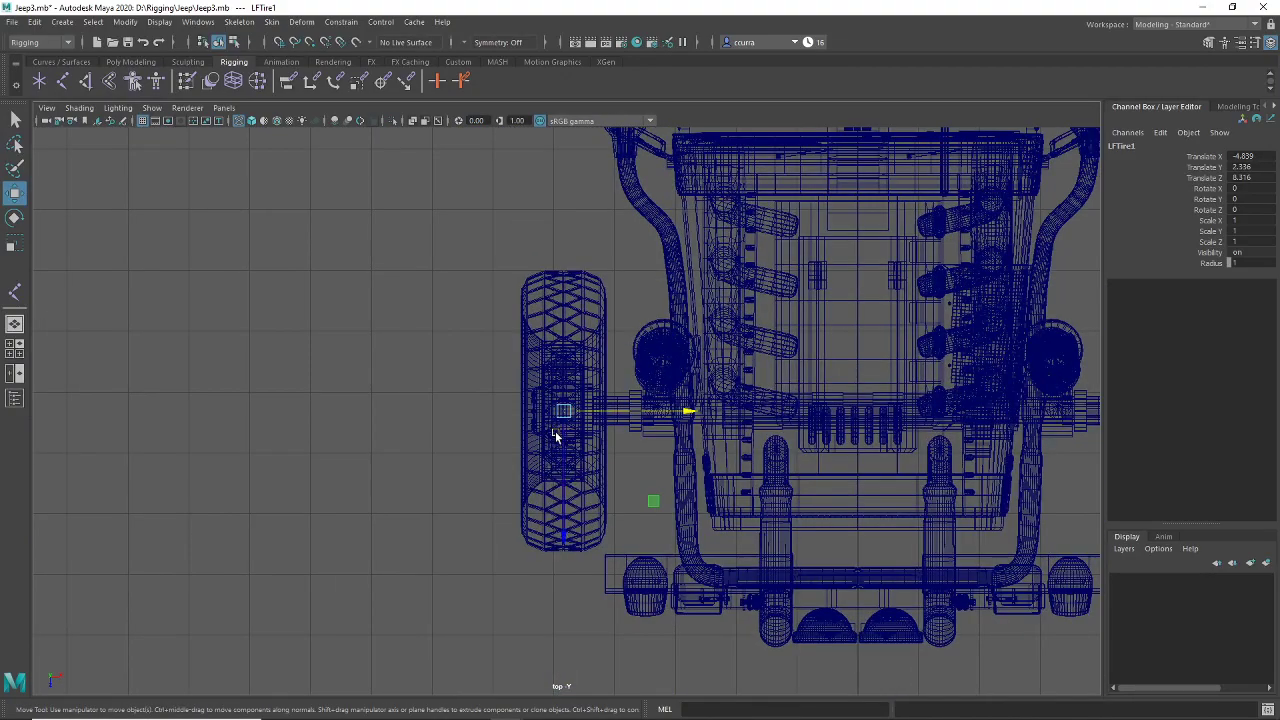
scroll(553, 432, "up", 4)
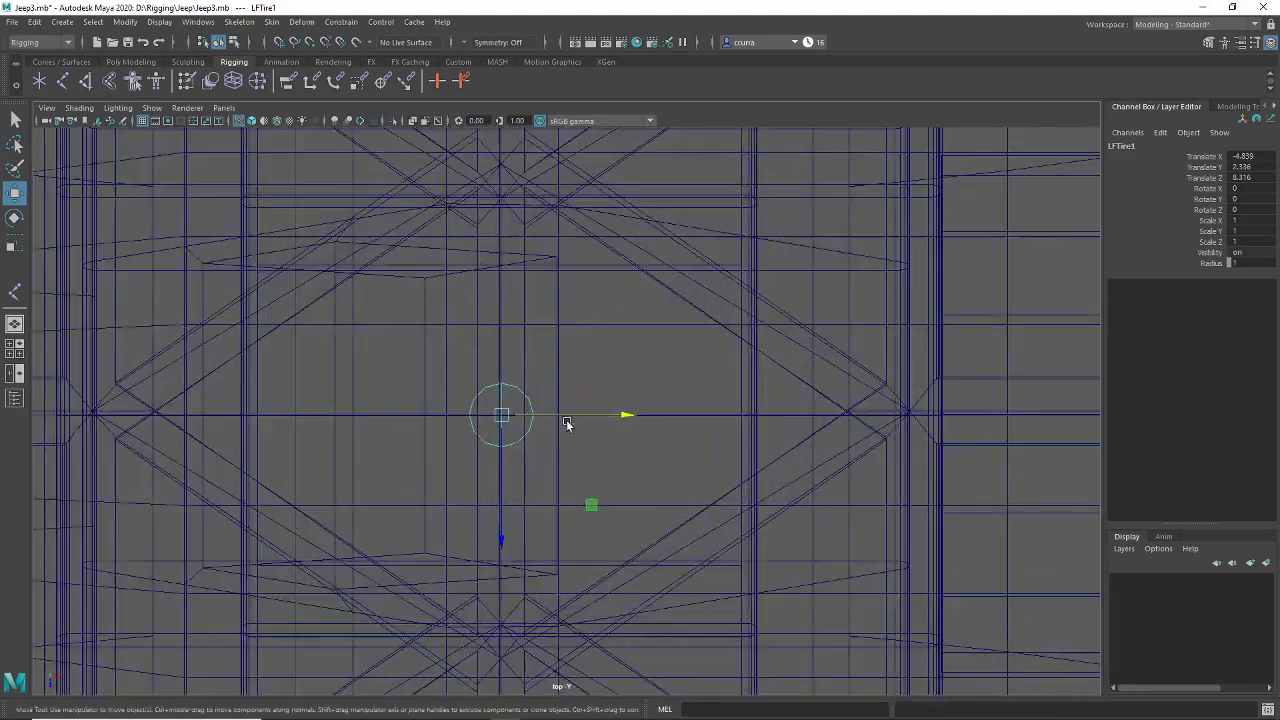
scroll(569, 426, "down", 8)
scroll(601, 467, "up", 8)
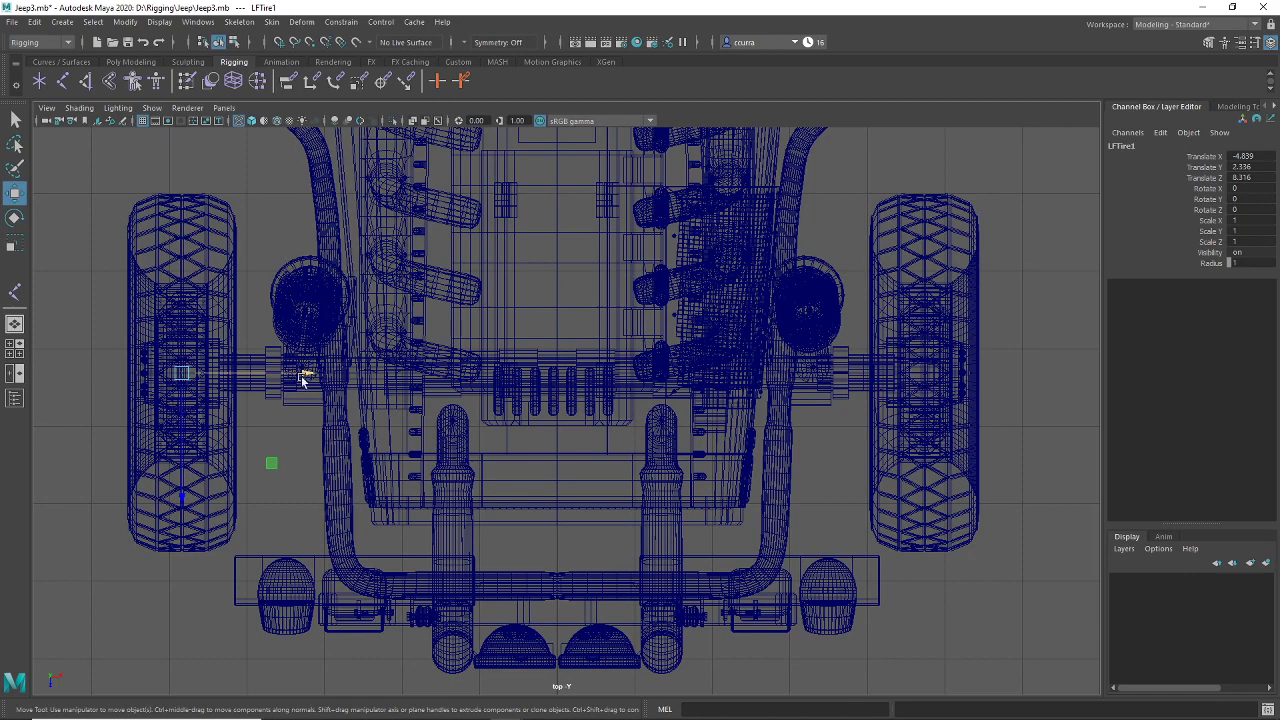
left_click_drag(308, 373, 647, 373)
left_click(1135, 145)
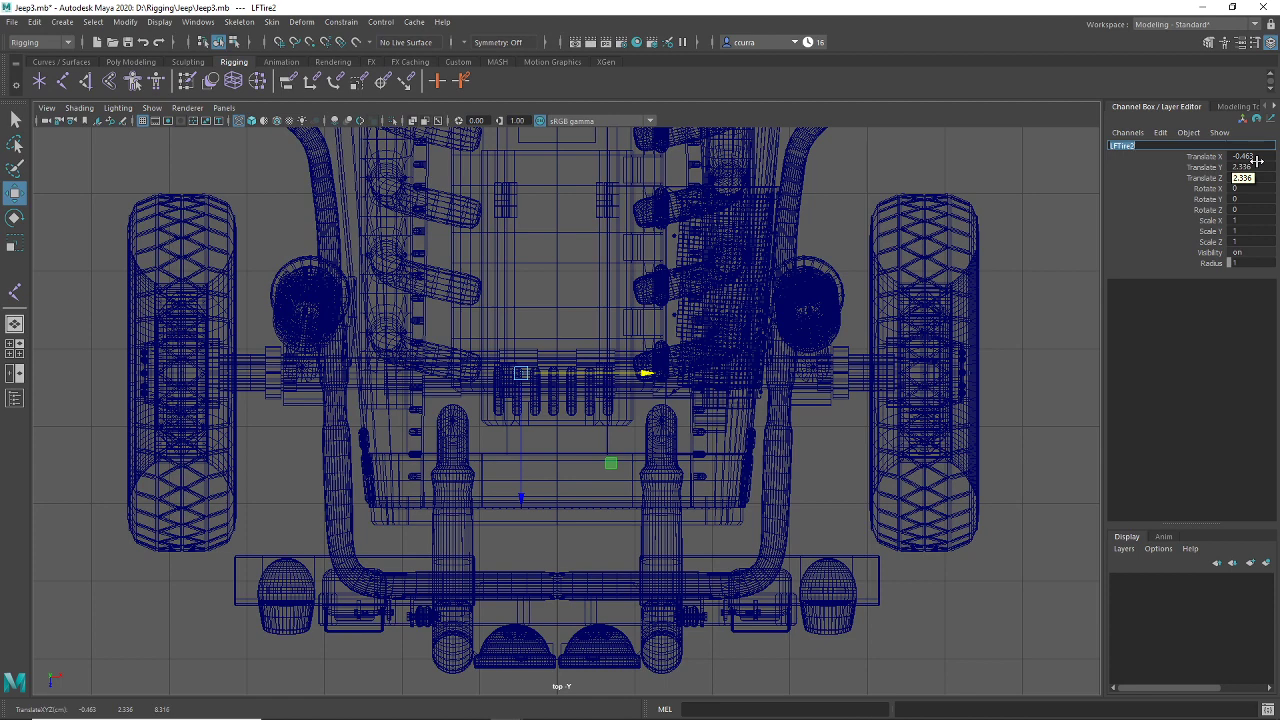
left_click(138, 437)
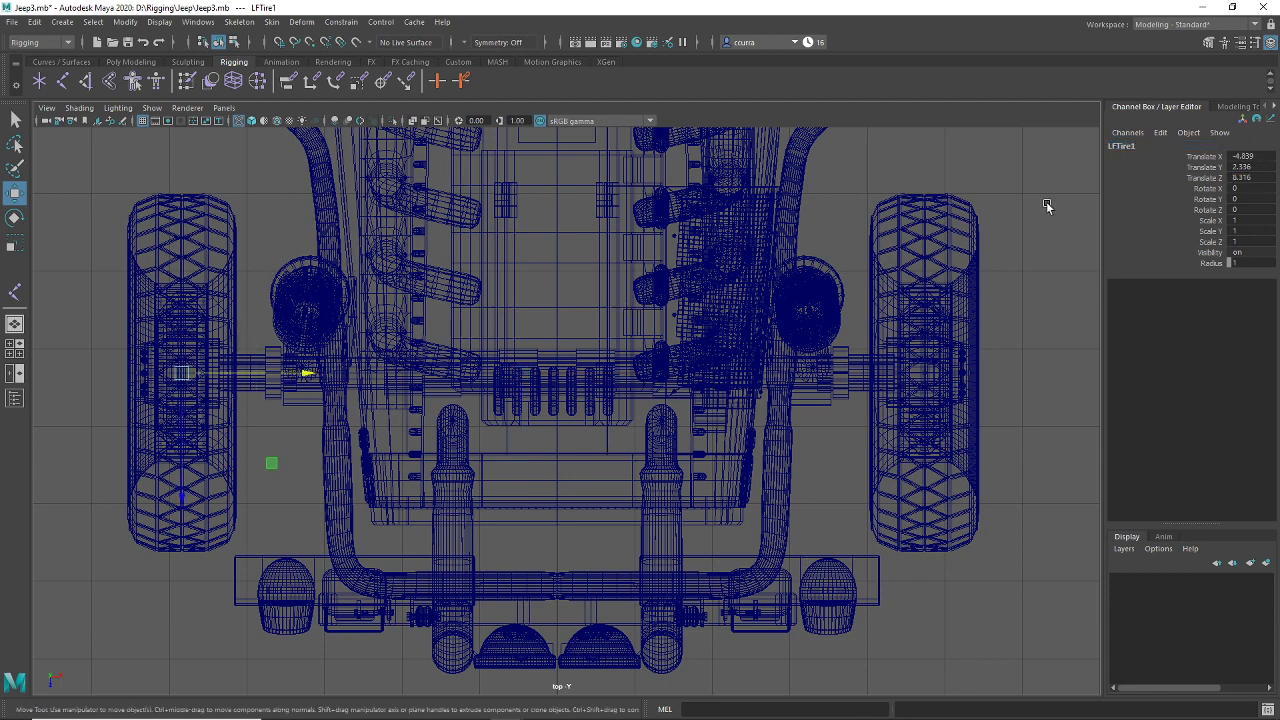
Step: Name the passenger-side wheel joint RFTire and duplicate it inward along X to near the jeep's center, about X -0.463
left_click(1117, 147)
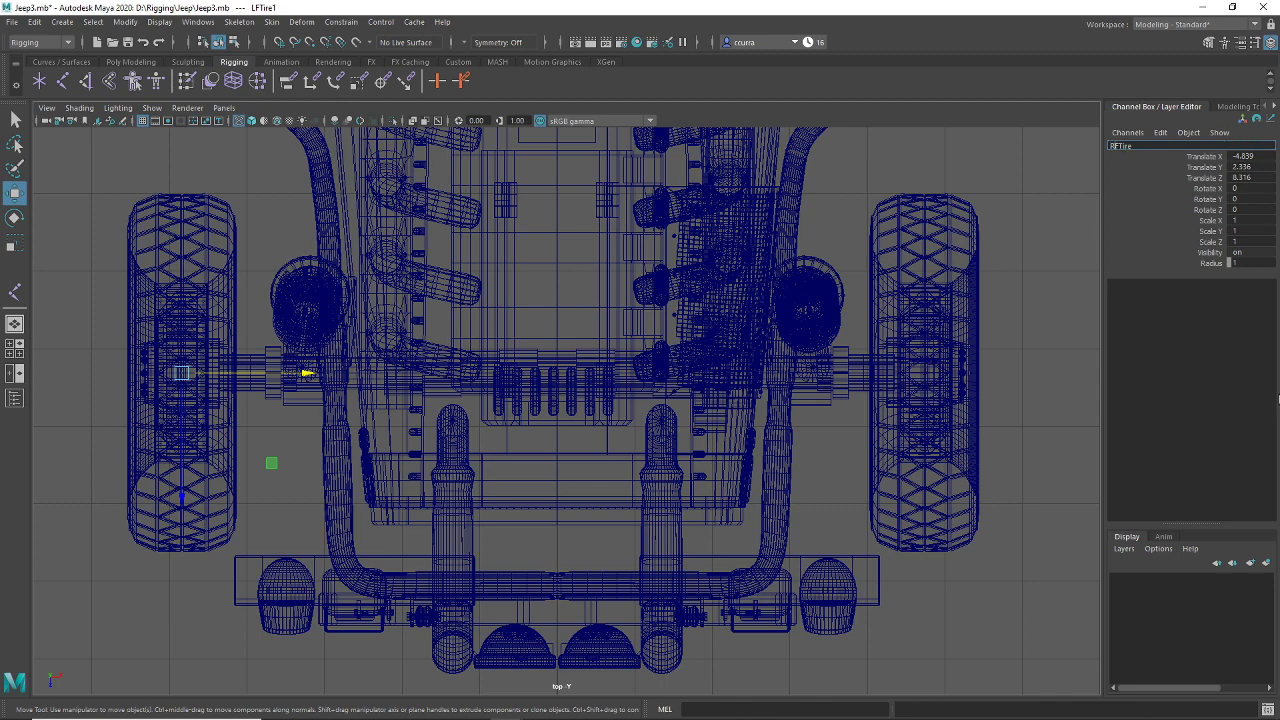
key("Return")
left_click(425, 517)
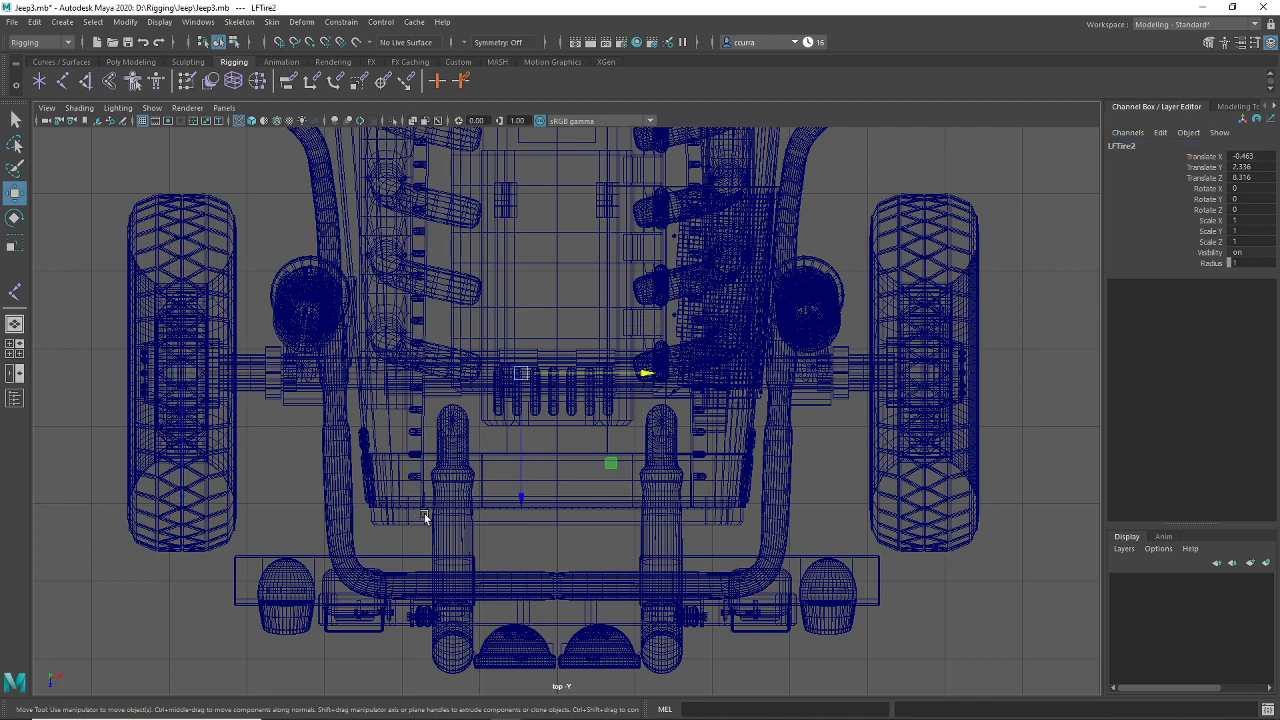
Step: Rename the duplicated center joint FAxl
left_click(1150, 145)
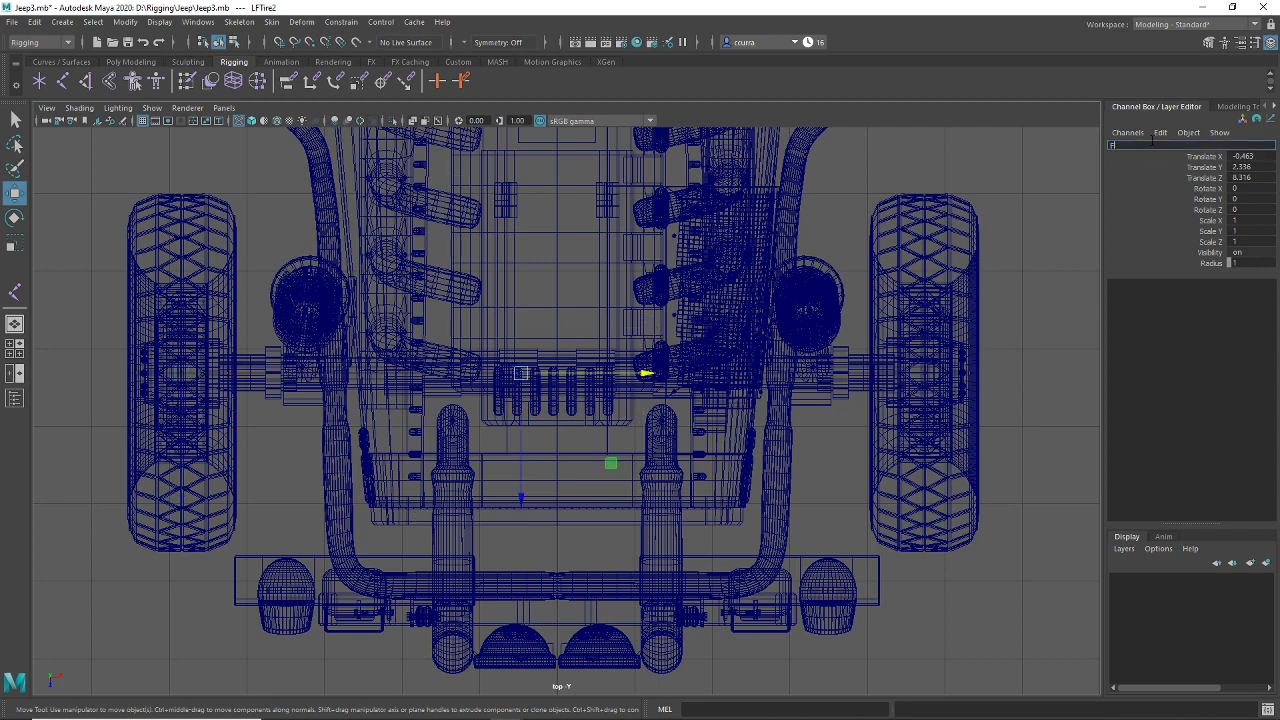
type("FAxl")
key("Return")
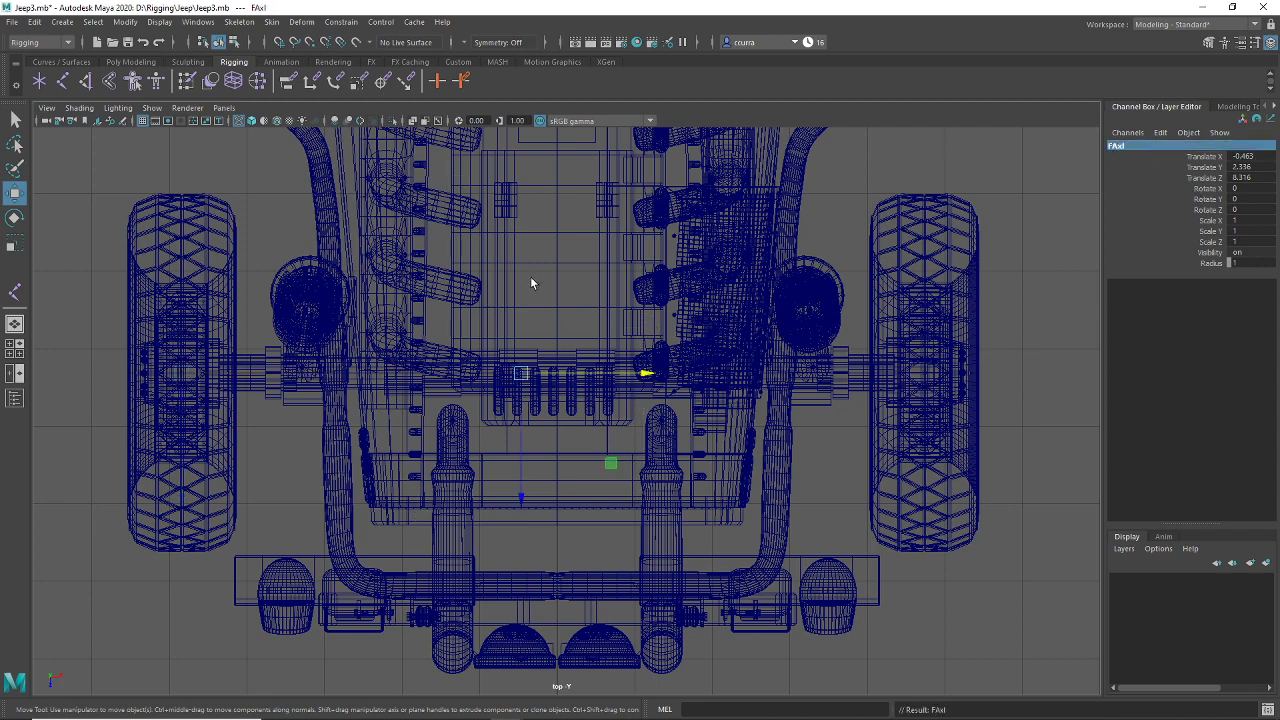
Step: Try to snap the FAxl joint to geometry near the jeep's centerline
scroll(639, 505, "up", 8)
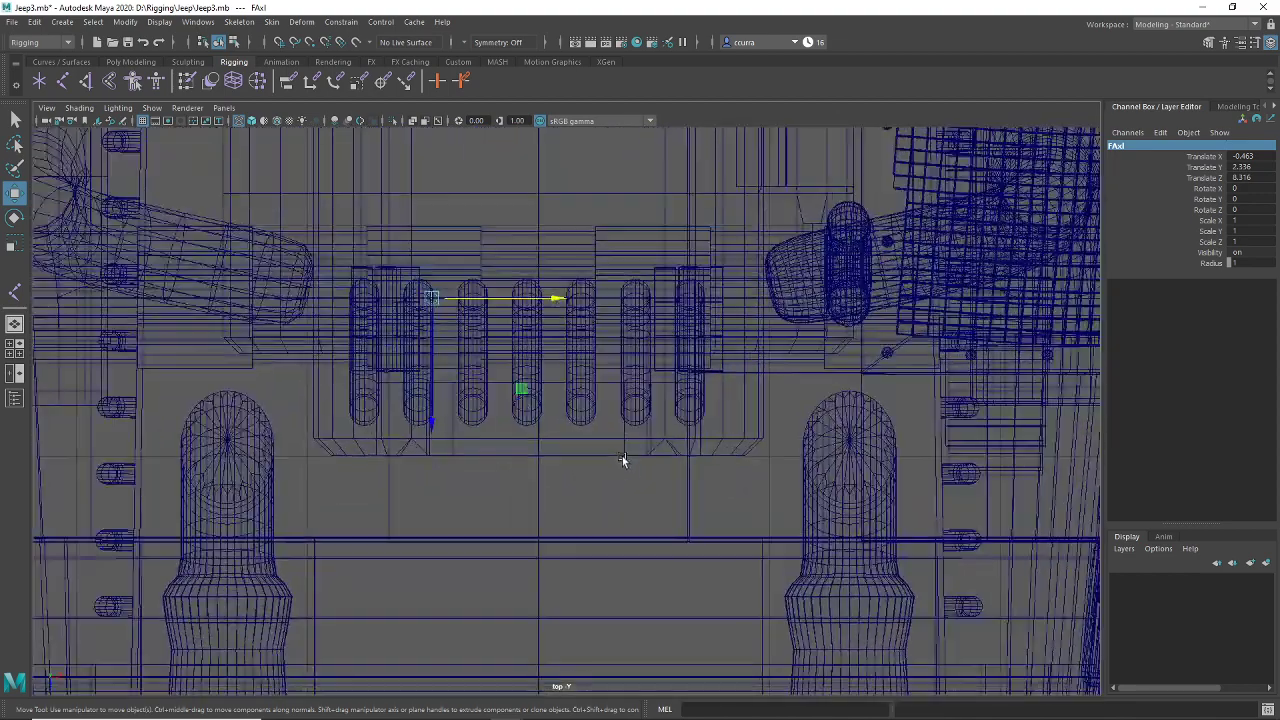
middle_click_drag(619, 455, 586, 519, "alt")
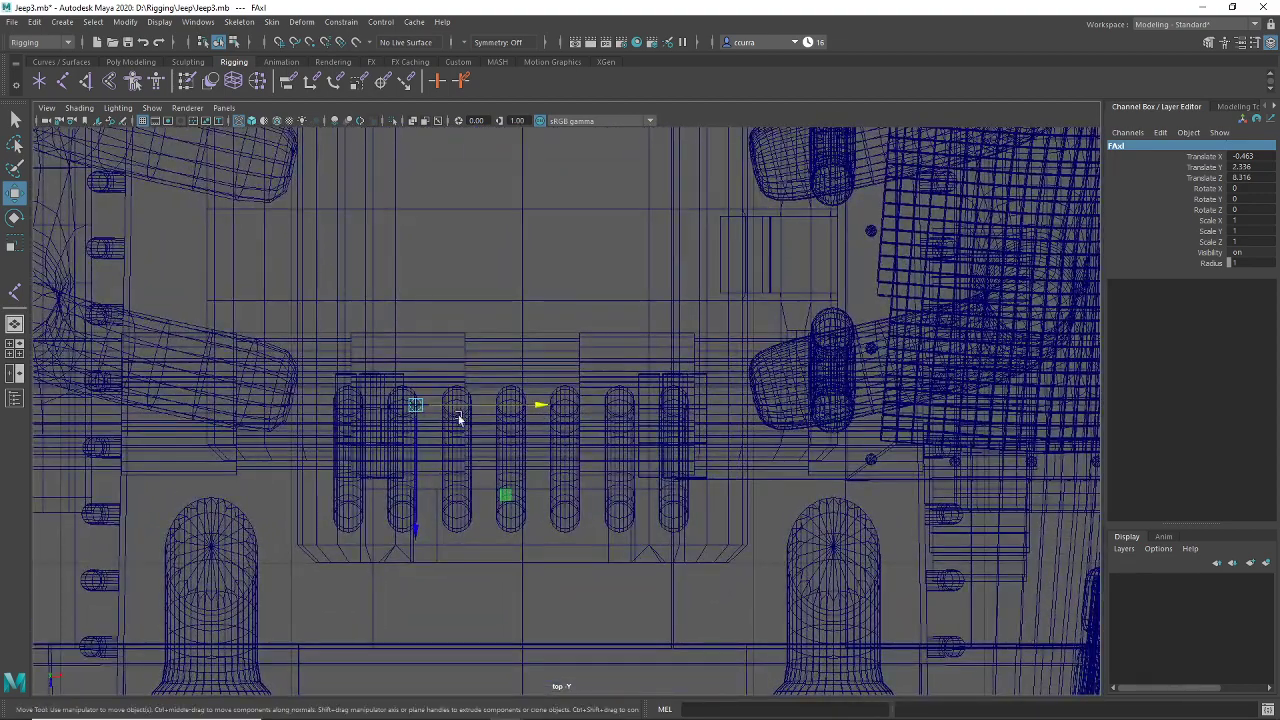
key("v")
left_click_drag(416, 406, 527, 367)
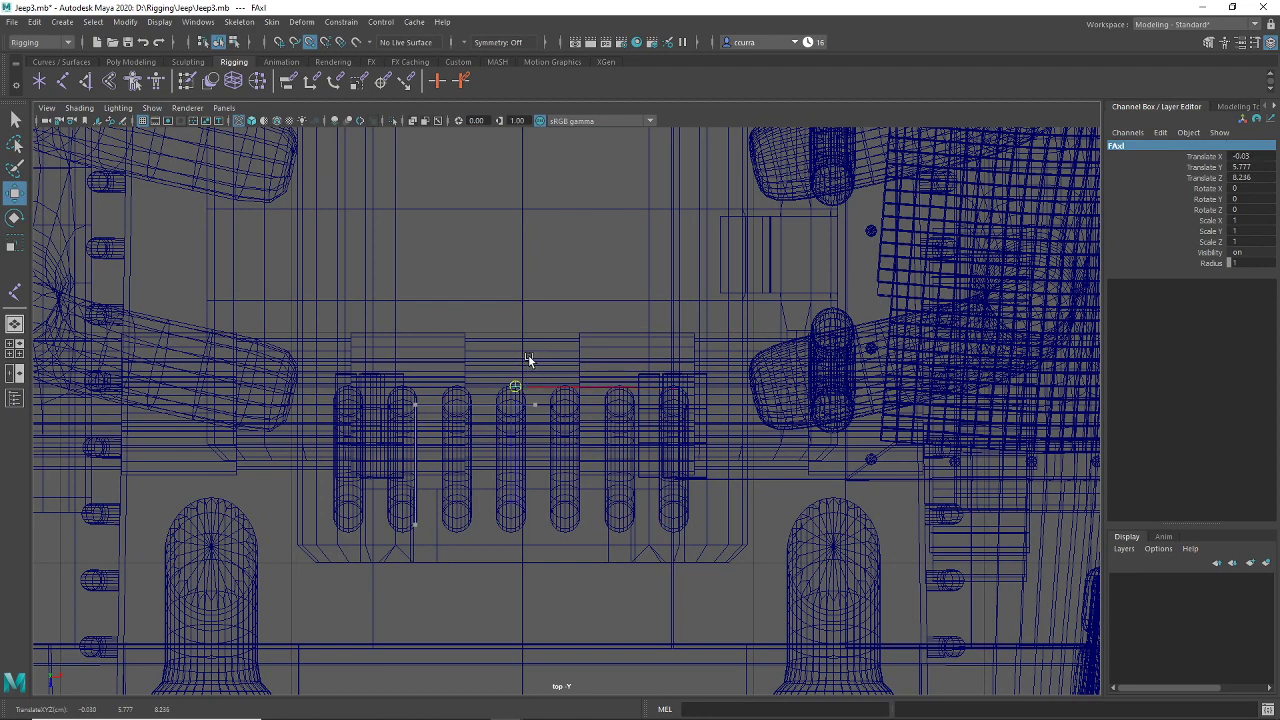
key("ctrl+z")
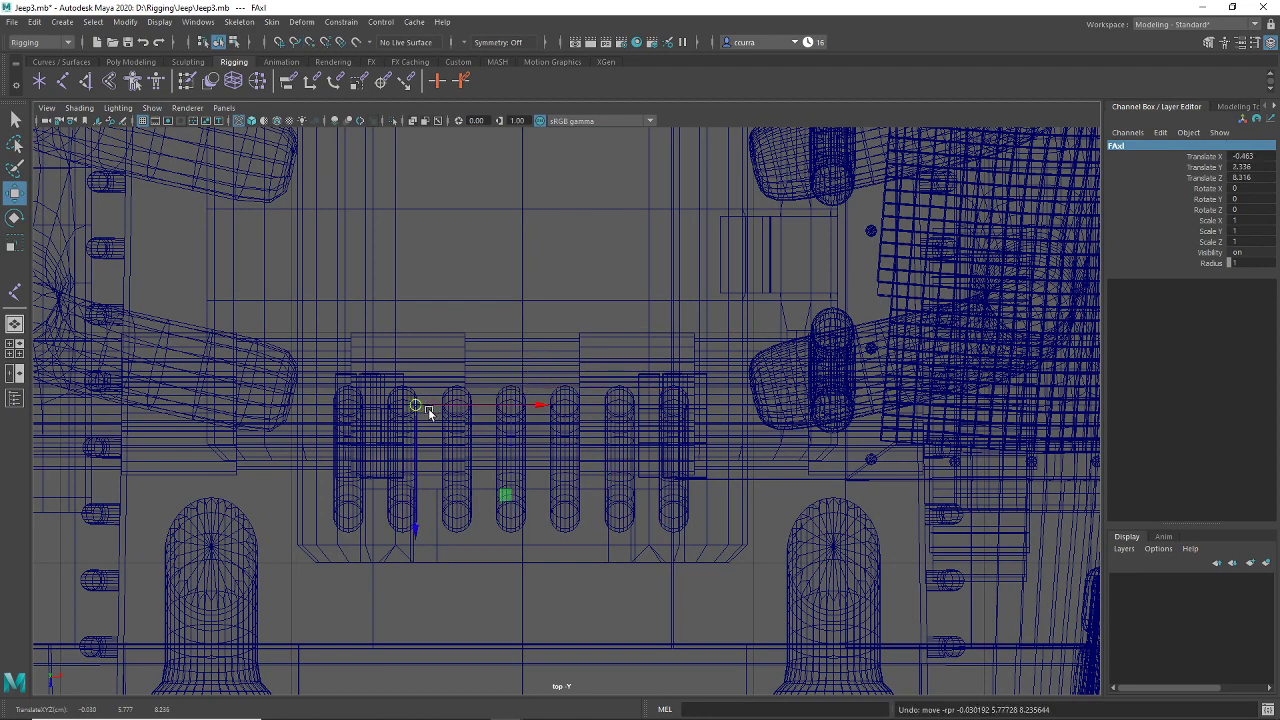
Step: Move the FAxl joint along X onto the jeep's centerline at X 0
left_click_drag(444, 410, 522, 403)
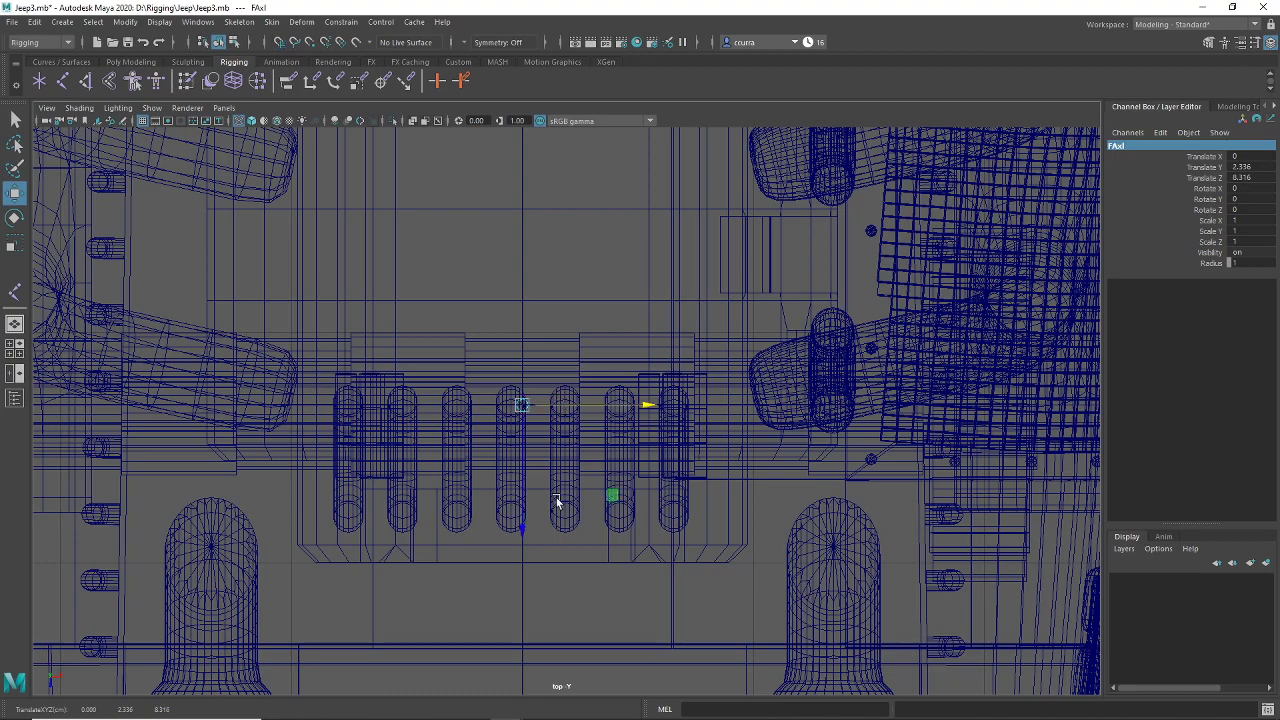
scroll(556, 497, "down", 5)
scroll(556, 497, "up", 6)
scroll(556, 497, "up", 4)
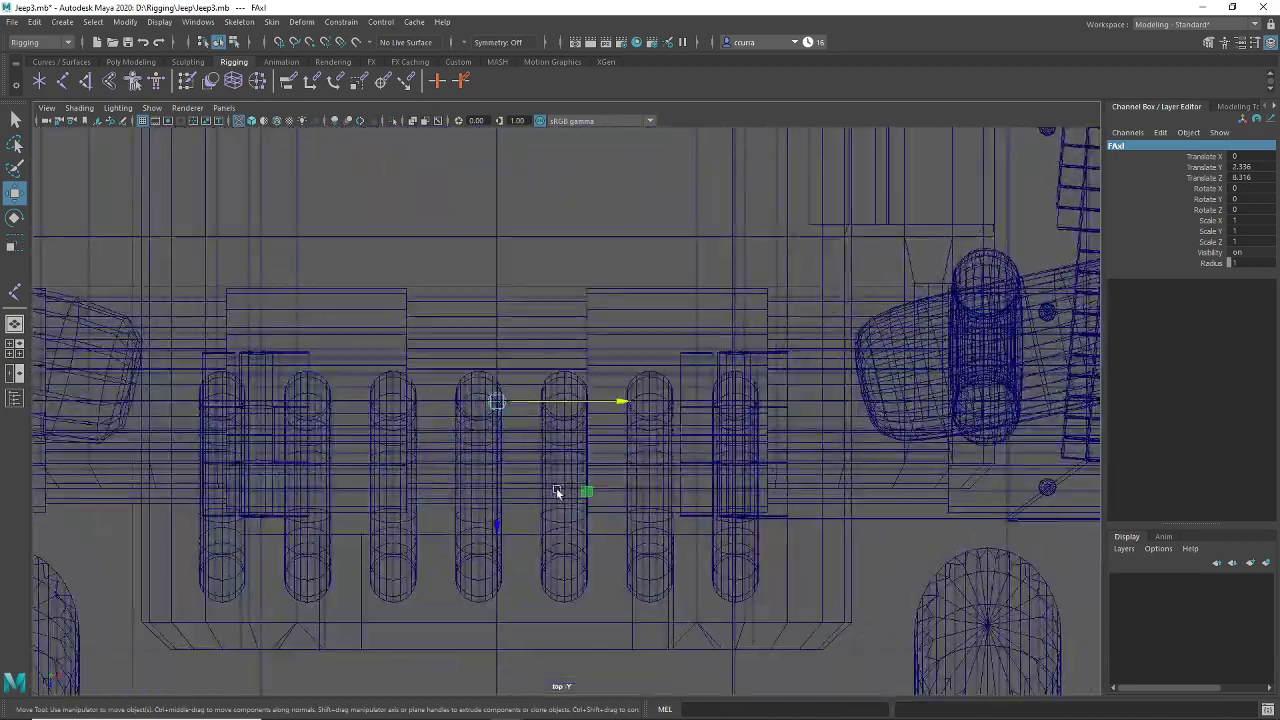
key("space")
left_click_drag(558, 479, 523, 486)
key("f")
scroll(532, 492, "up", 2)
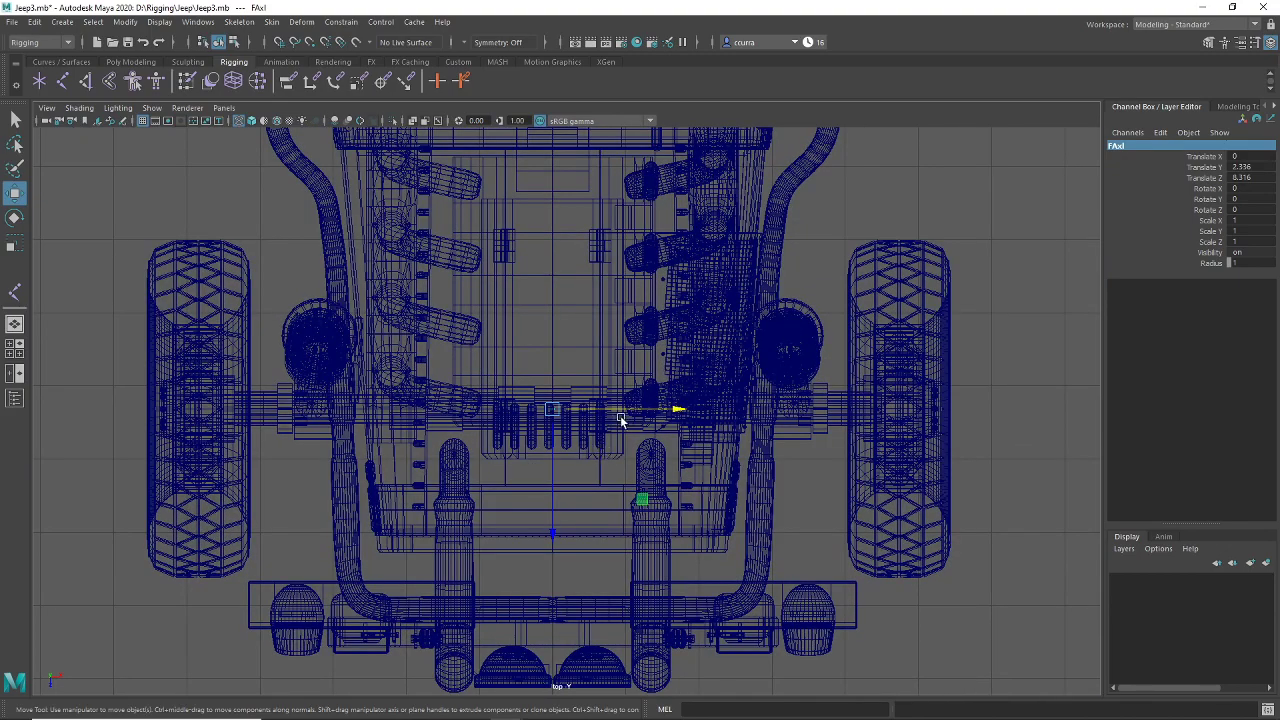
Step: Select the front axle mesh and turn on Display Rotate Pivot in its transform attributes
key("space")
key("space")
scroll(520, 368, "up", 5)
left_click(557, 356)
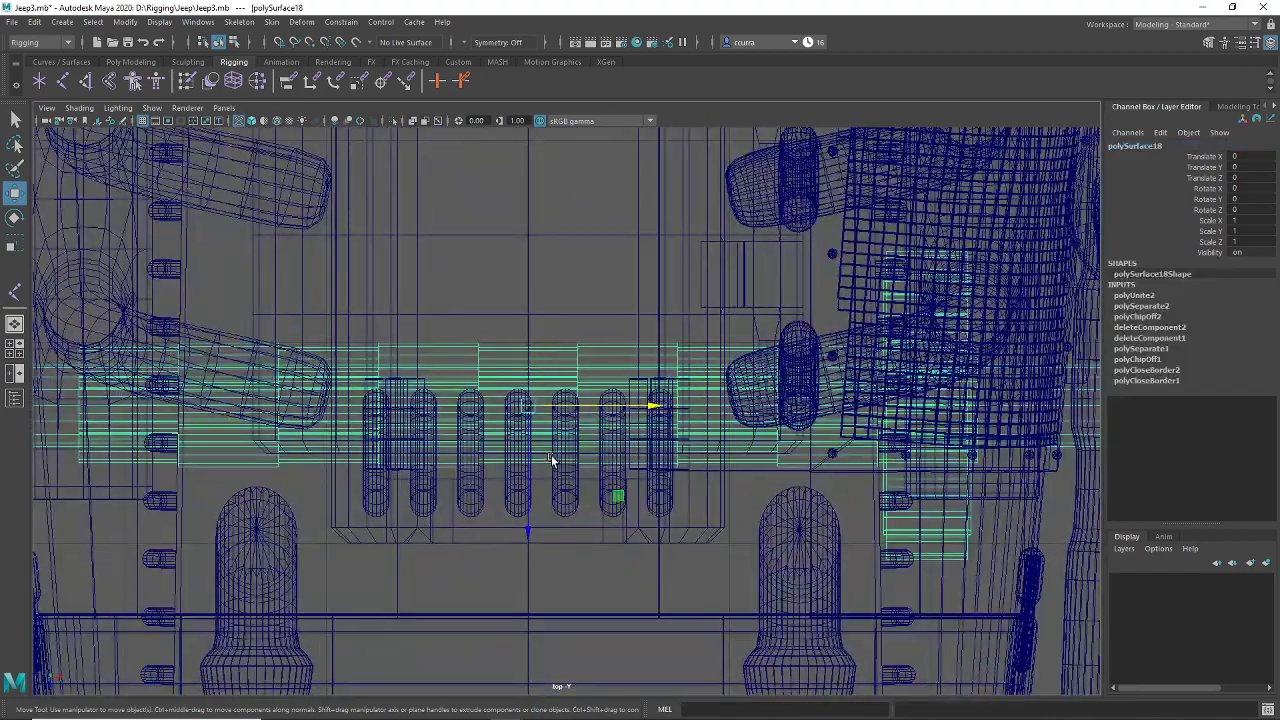
scroll(550, 460, "down", 5)
scroll(548, 446, "up", 2)
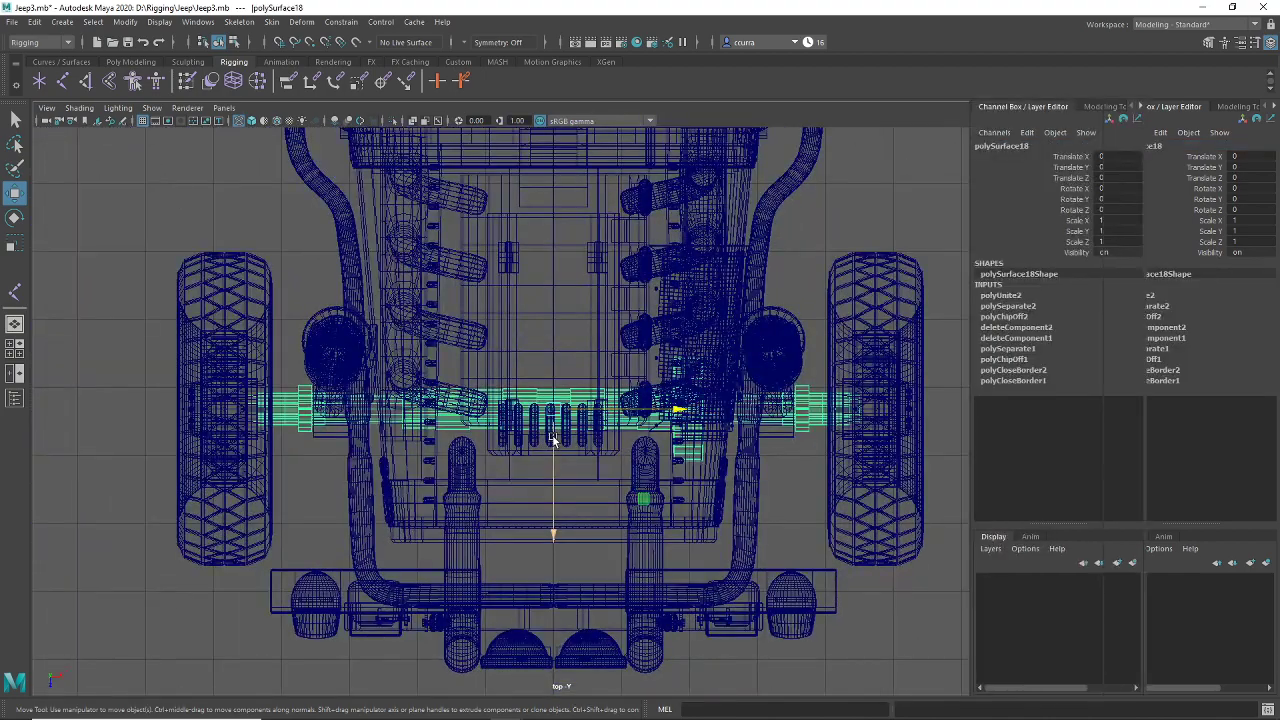
key("ctrl+a")
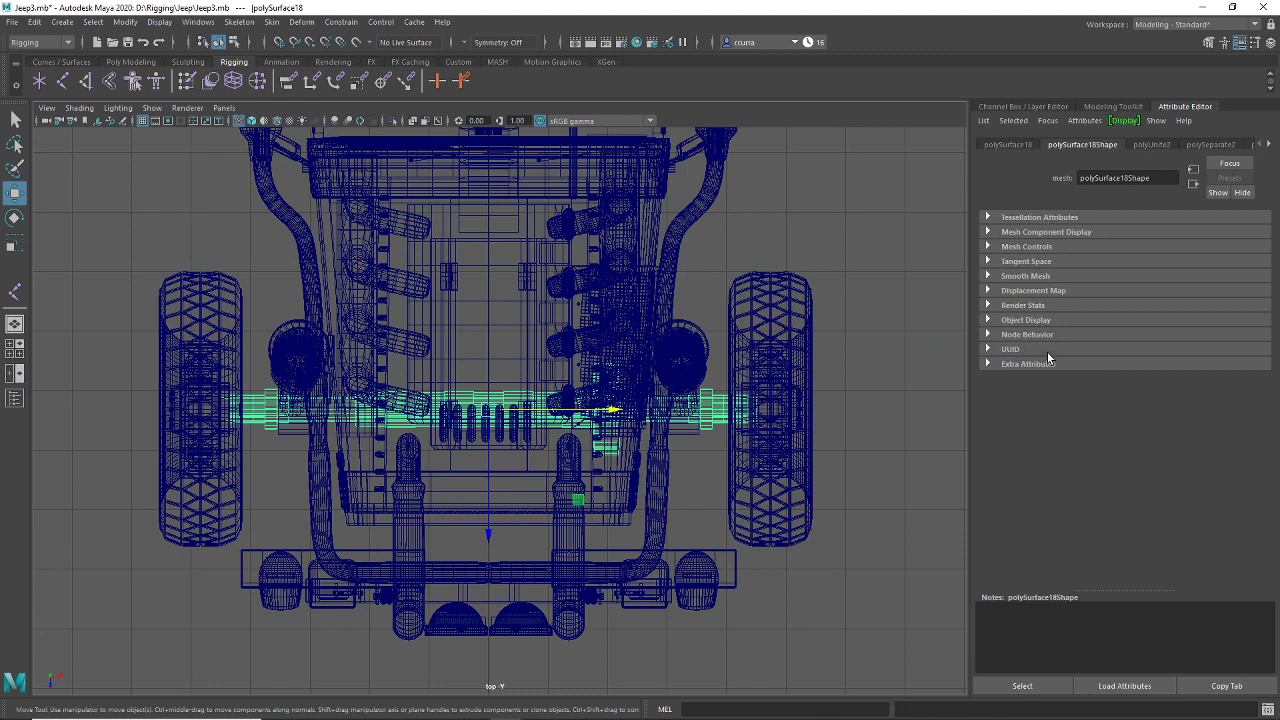
left_click(1008, 145)
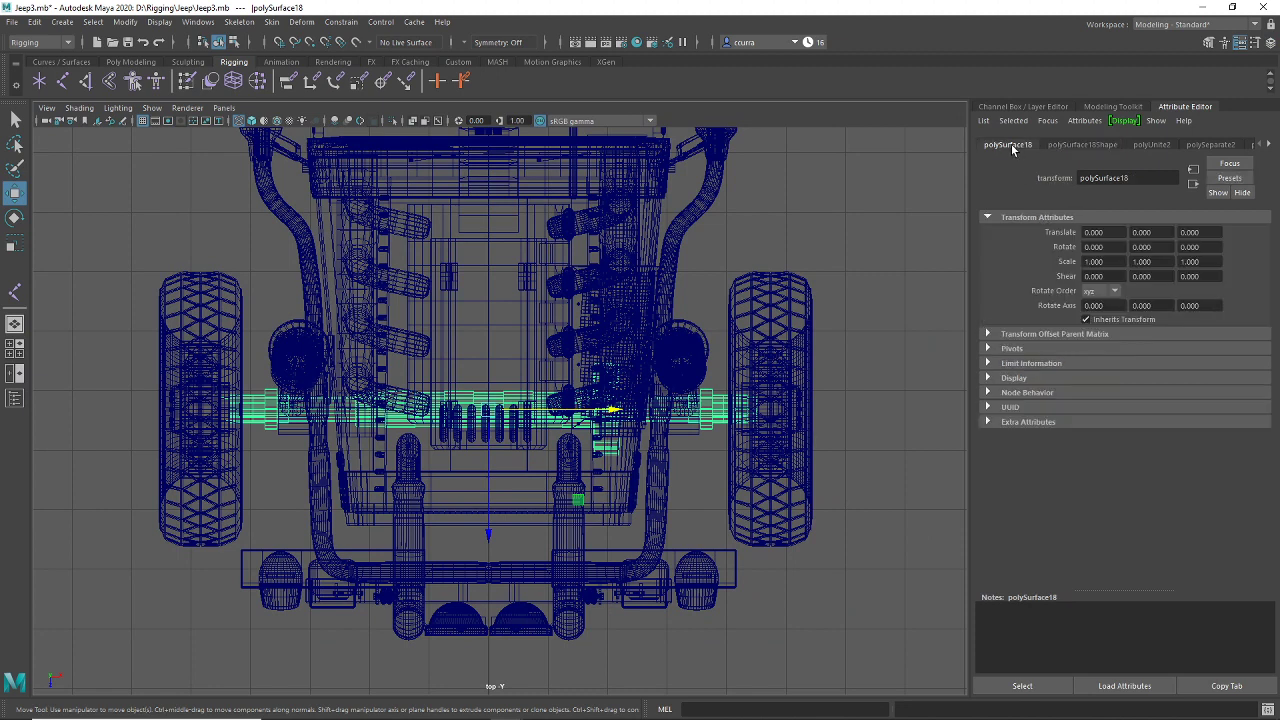
left_click(1013, 348)
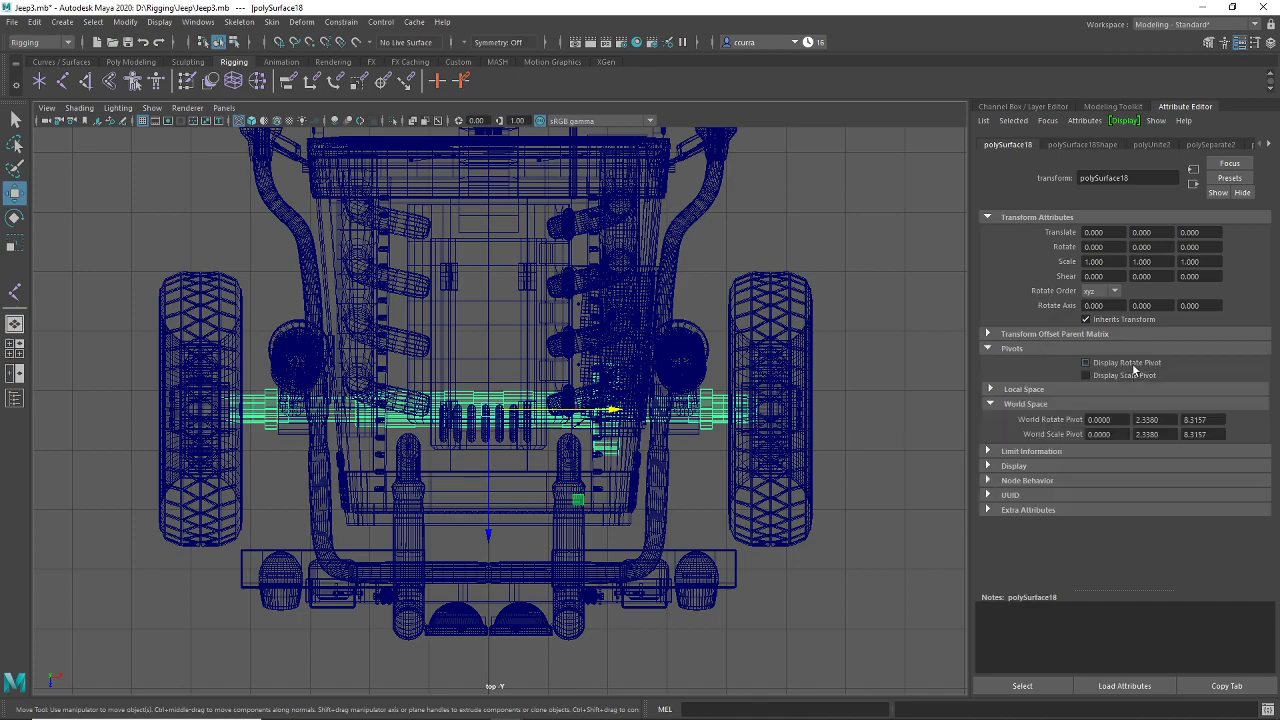
scroll(432, 437, "up", 10)
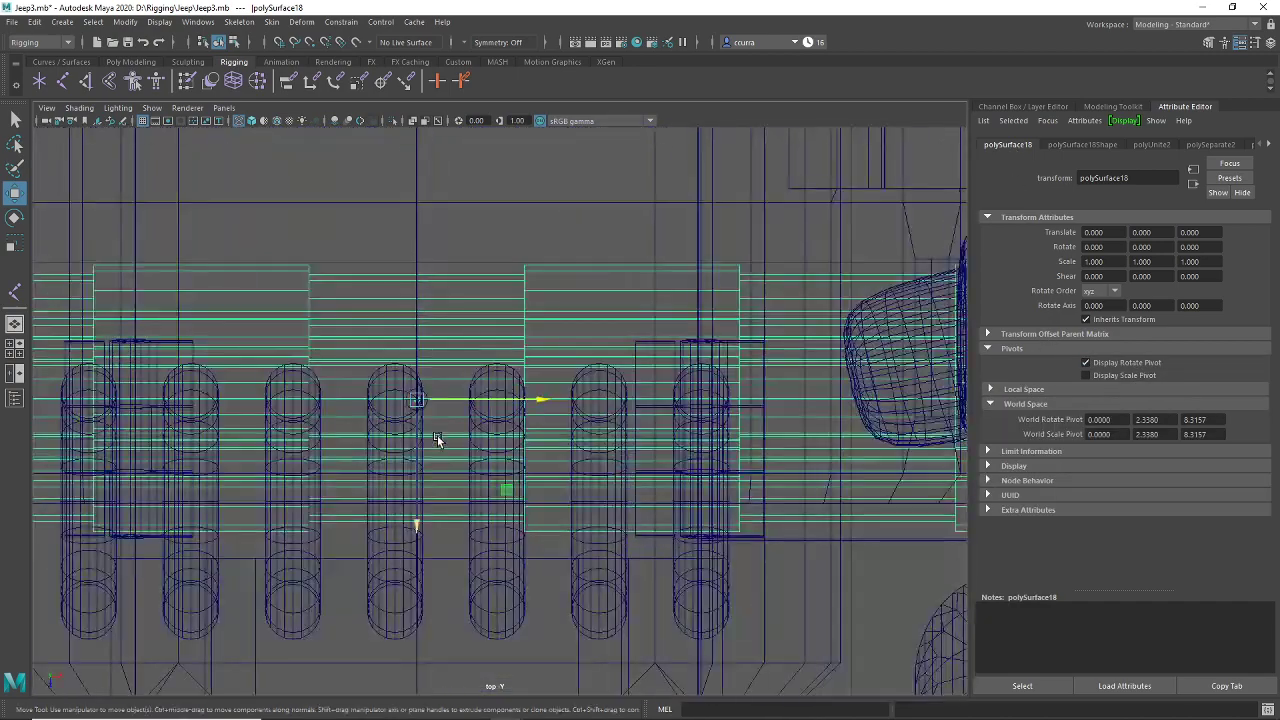
Step: Move the FAxl joint off the axle's pivot, to about X 0.097, Z 8.415
left_click(385, 449)
scroll(391, 449, "up", 5)
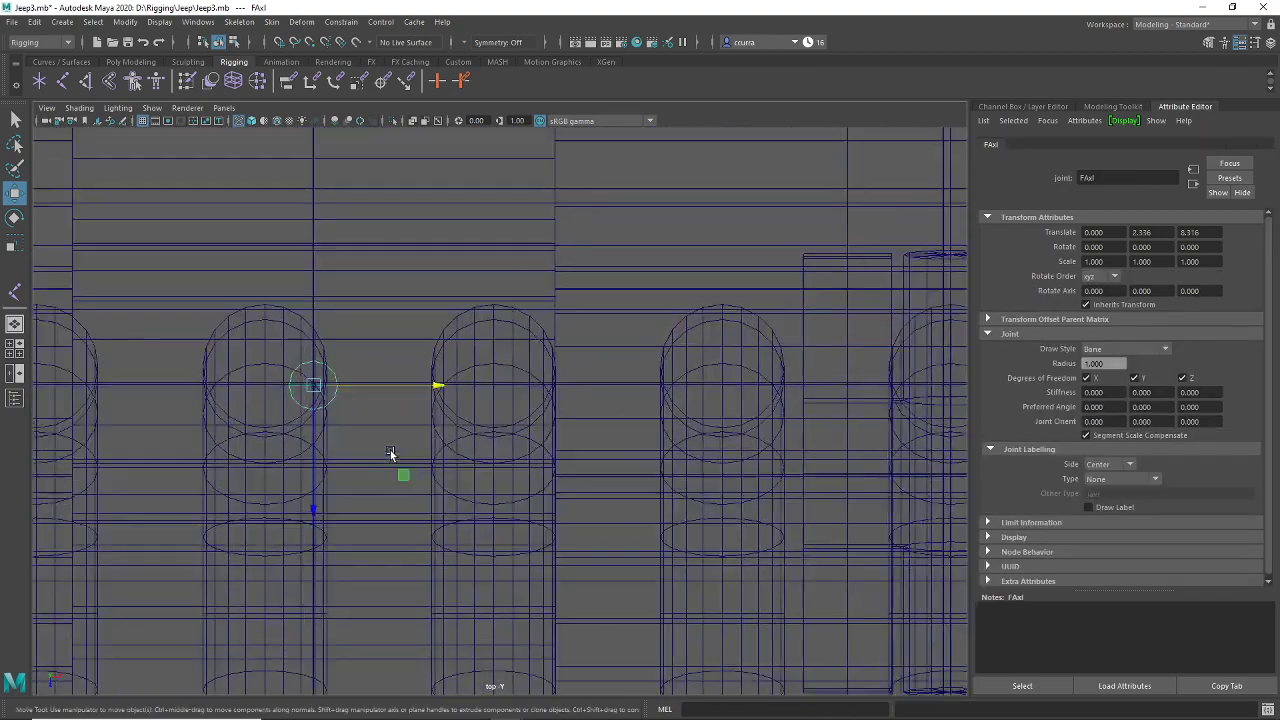
left_click_drag(279, 392, 386, 491)
scroll(390, 492, "down", 6)
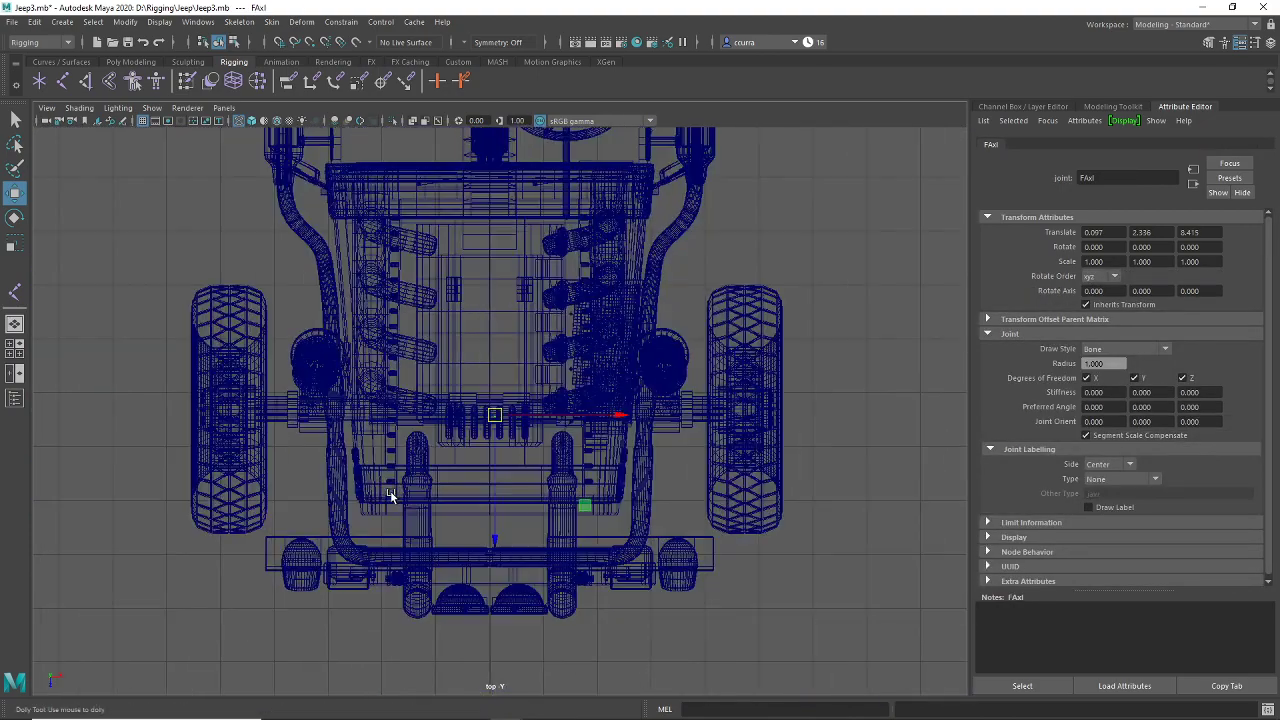
scroll(391, 490, "up", 8)
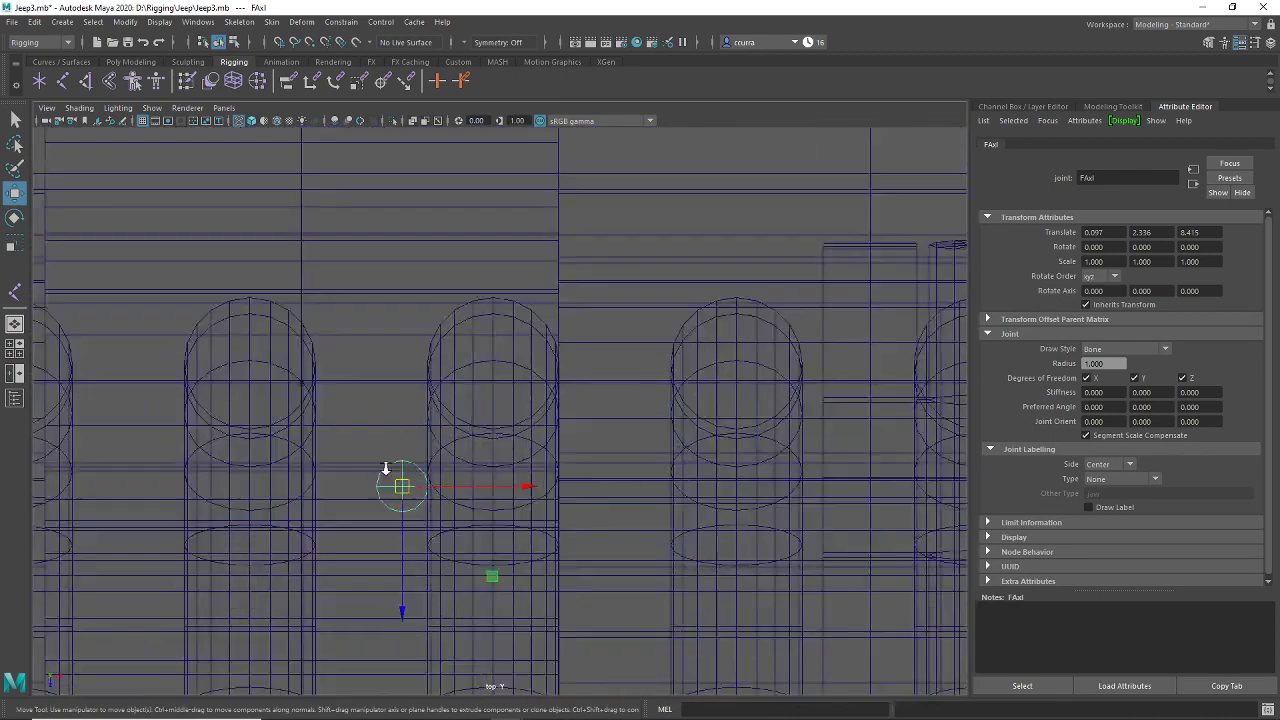
Step: Deselect everything and examine the front axle's displayed pivot marker beside the FAxl joint
left_click(320, 305)
scroll(320, 397, "up", 6)
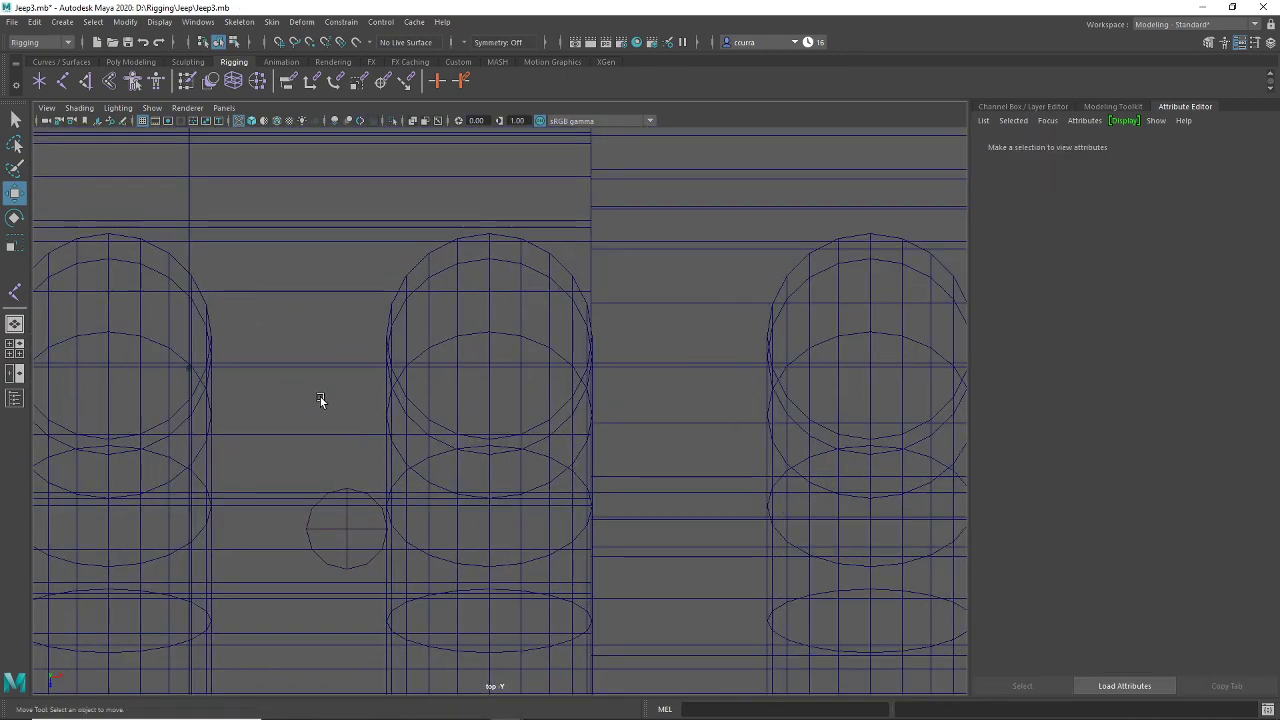
middle_click_drag(162, 389, 435, 412, "alt")
scroll(432, 425, "up", 7)
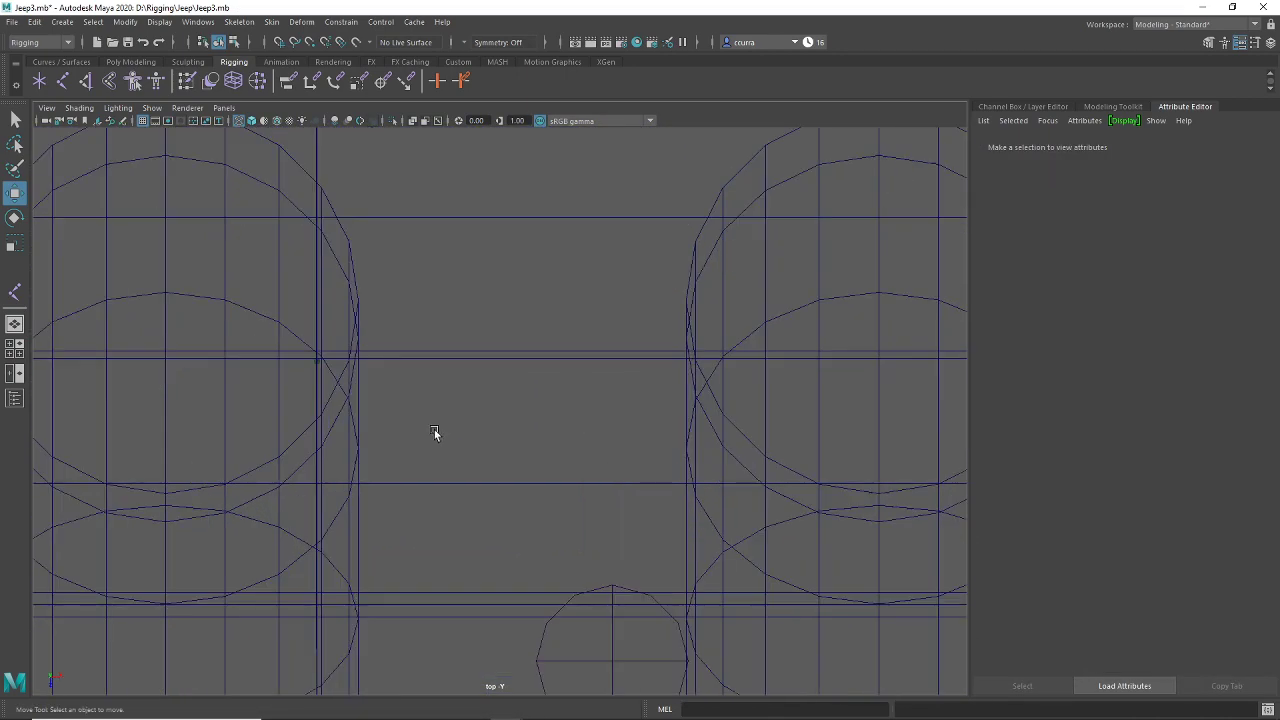
middle_click_drag(228, 360, 449, 392, "alt")
scroll(352, 362, "down", 15)
scroll(409, 389, "up", 10)
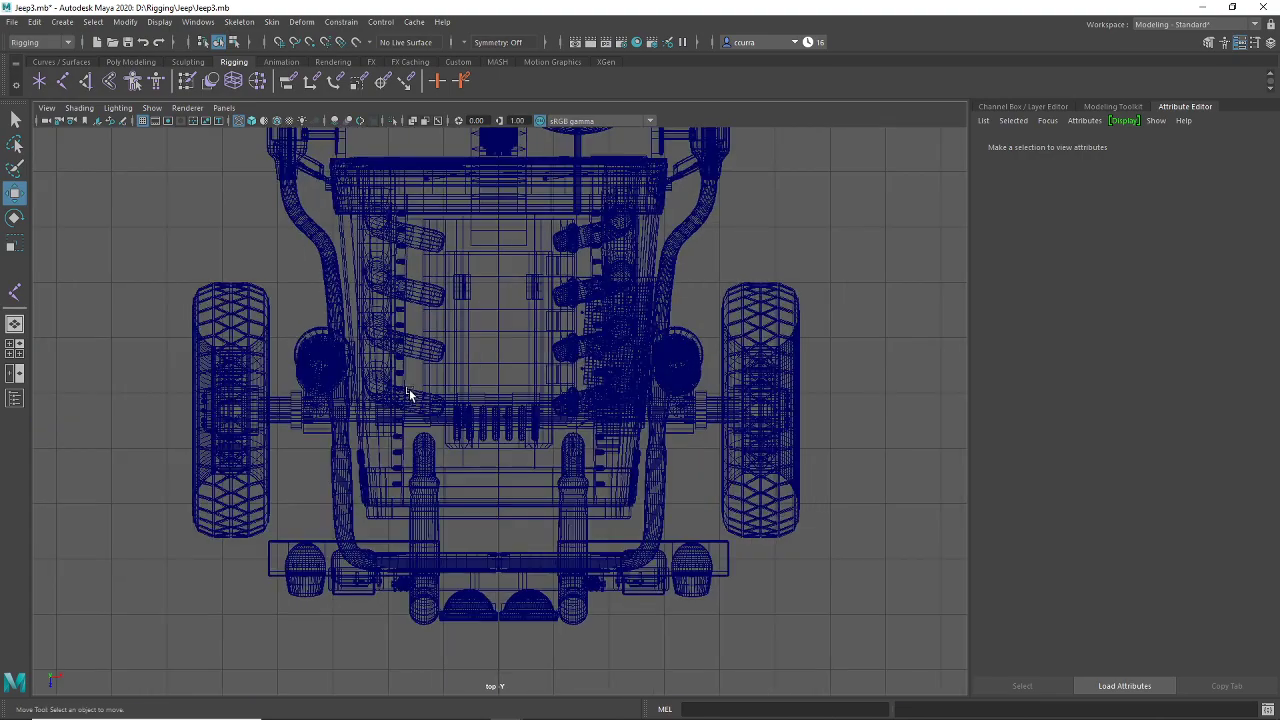
scroll(416, 393, "up", 10)
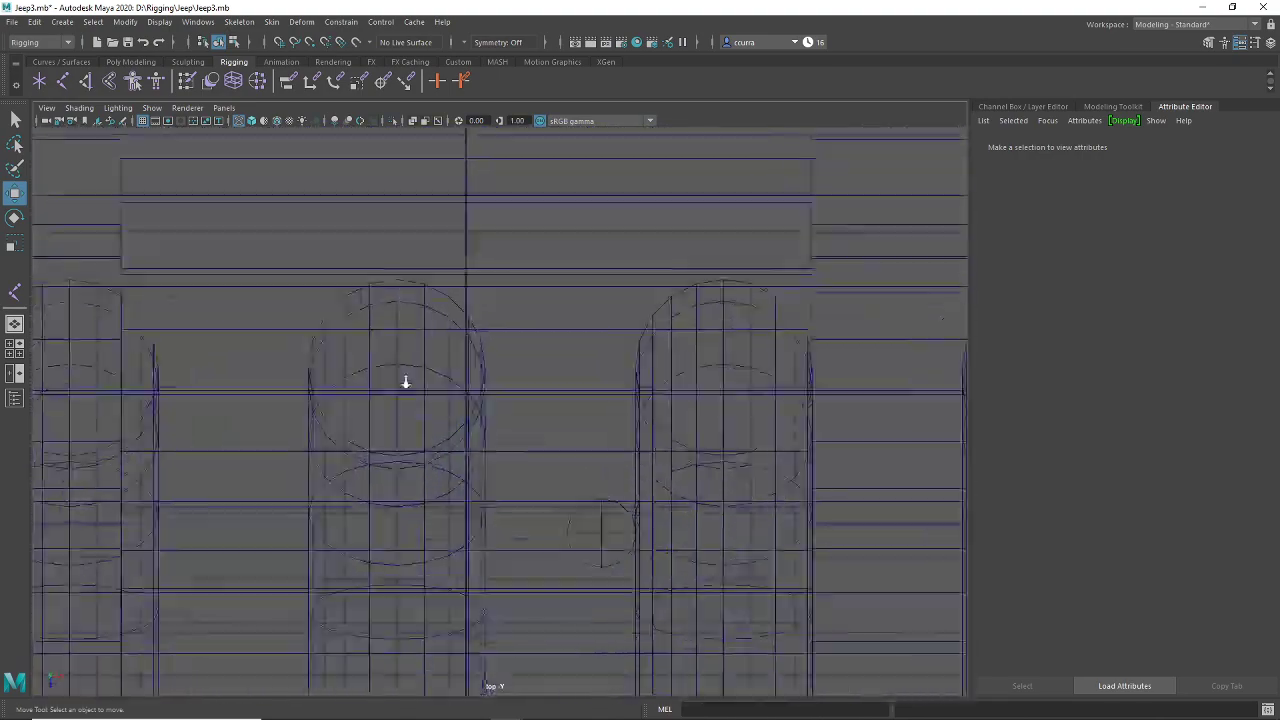
Step: Snap the FAxl joint to the front axle's pivot at X 0, Y 2.338, Z 8.316
left_click(624, 594)
key("v")
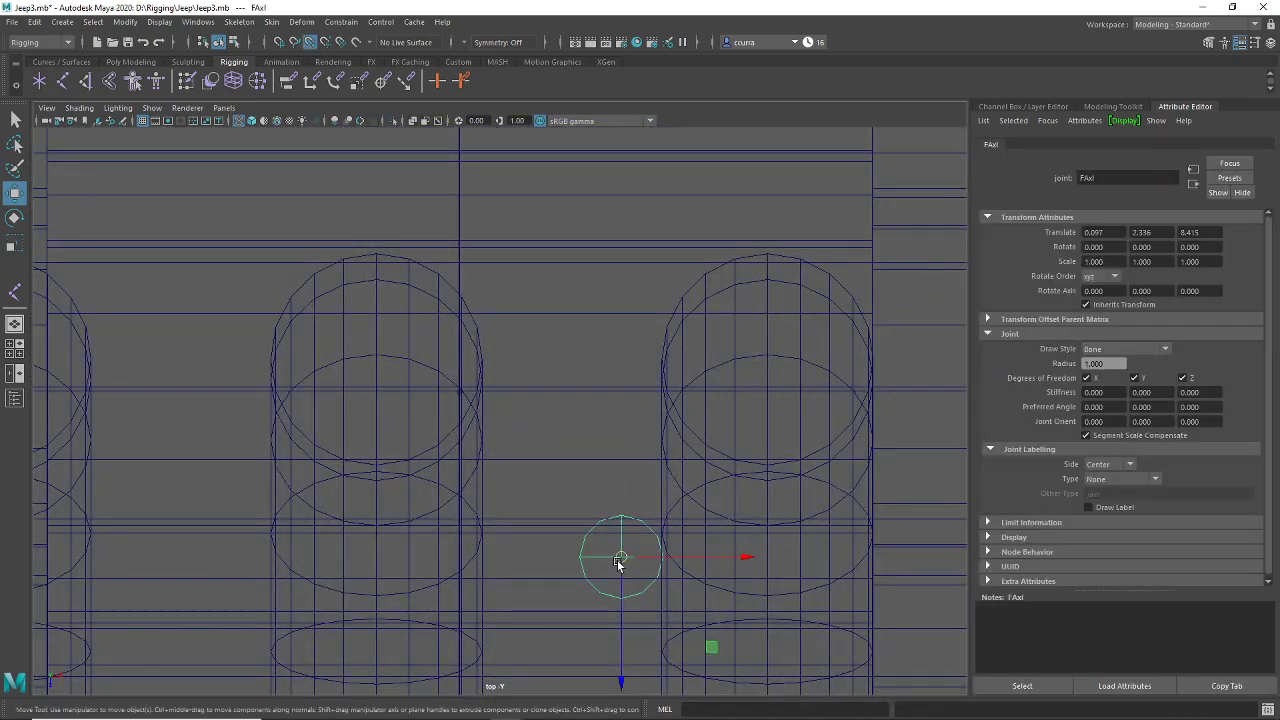
left_click_drag(622, 556, 457, 389)
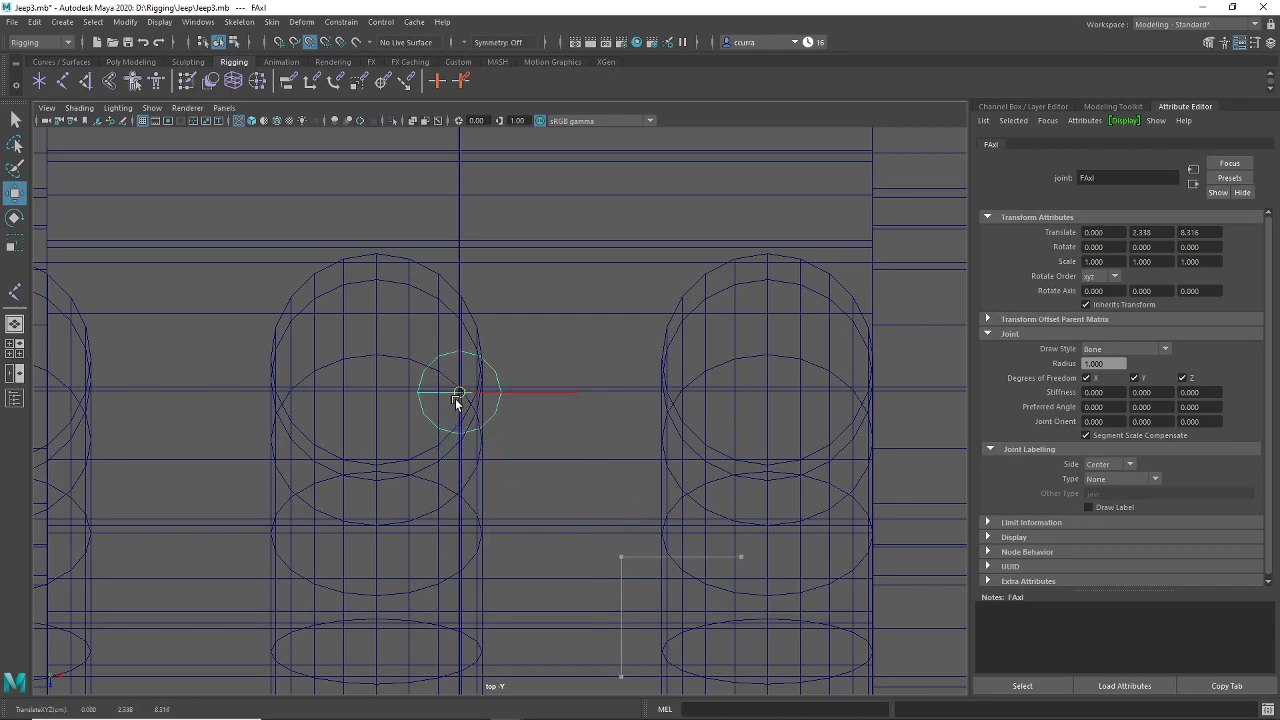
scroll(447, 476, "up", 2)
scroll(445, 473, "up", 12)
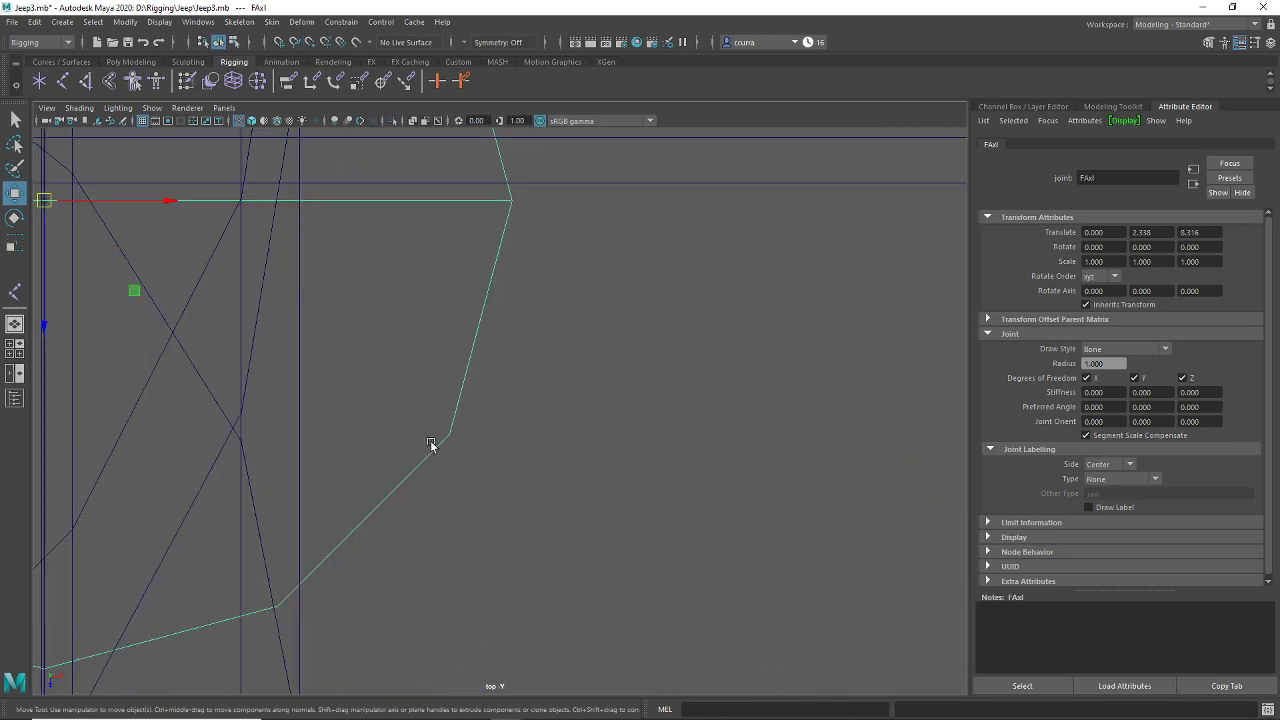
Step: Try snapping the FAxl joint to a neighboring mesh vertex, about X 0.011, Y 5.850, Z 8.327
key("v")
middle_click_drag(400, 436, 318, 409)
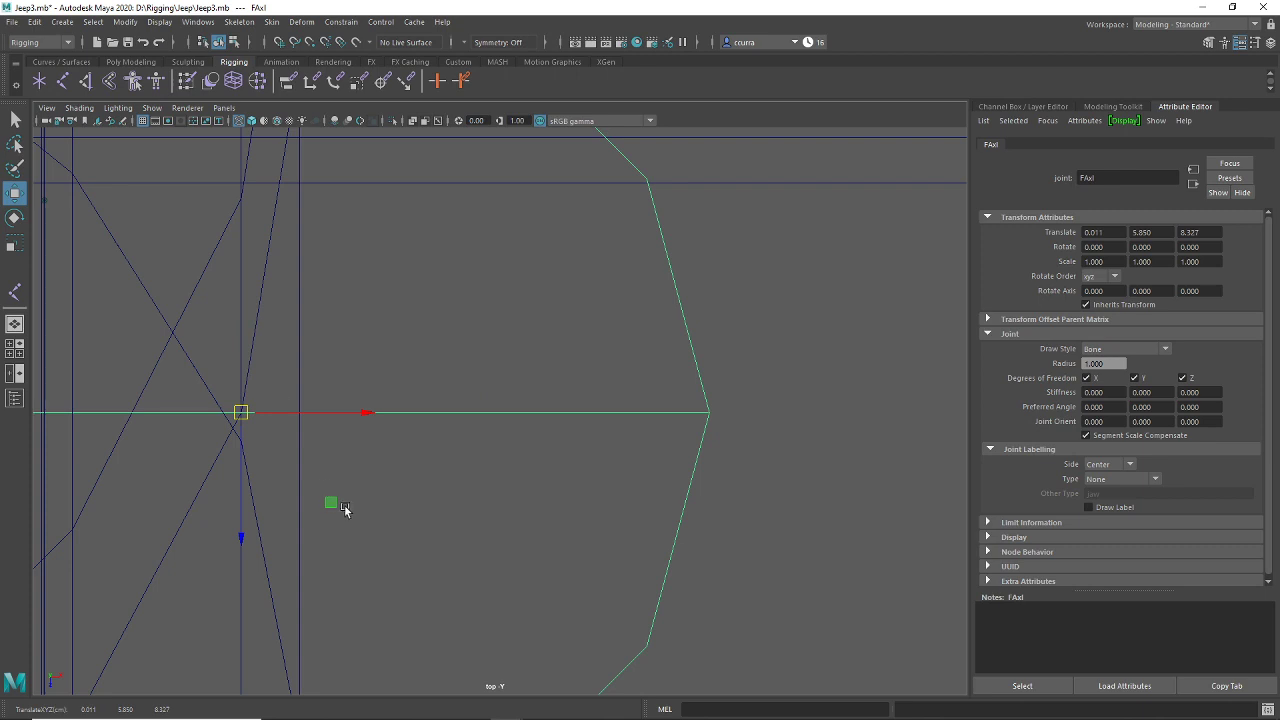
key("space")
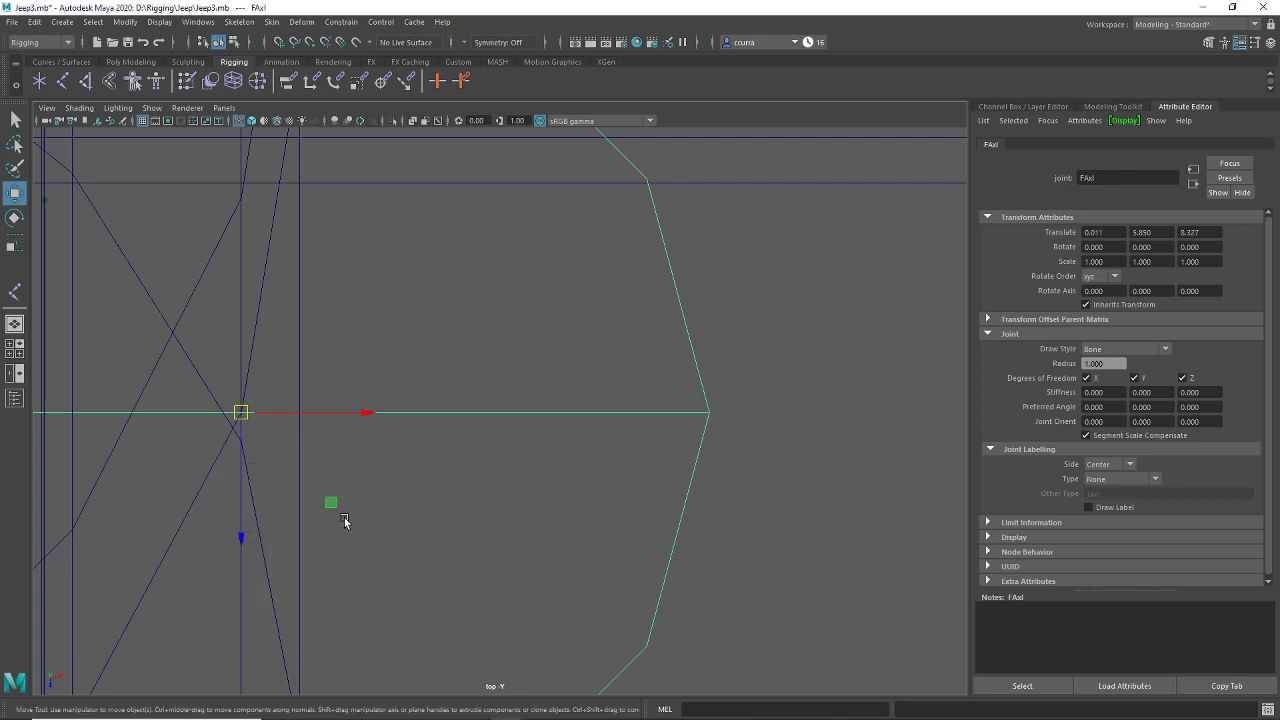
scroll(355, 520, "up", 1)
middle_click_drag(363, 517, 738, 640, "alt")
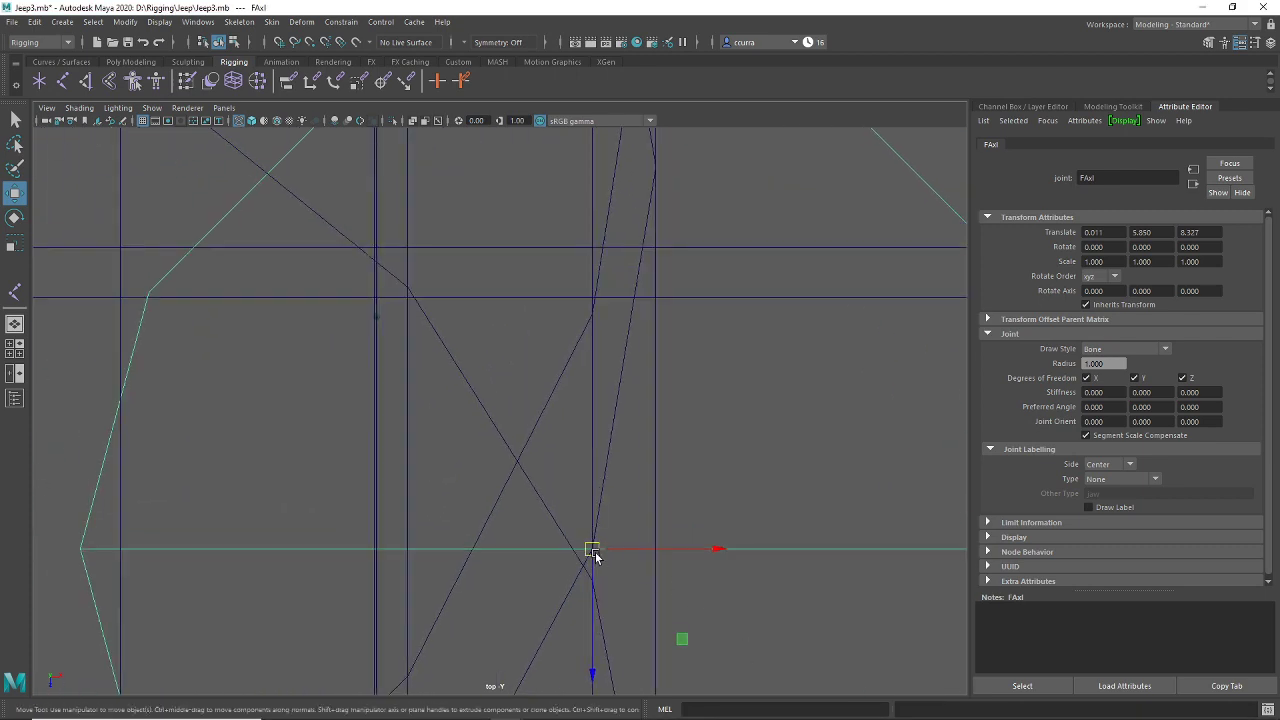
scroll(428, 440, "up", 2)
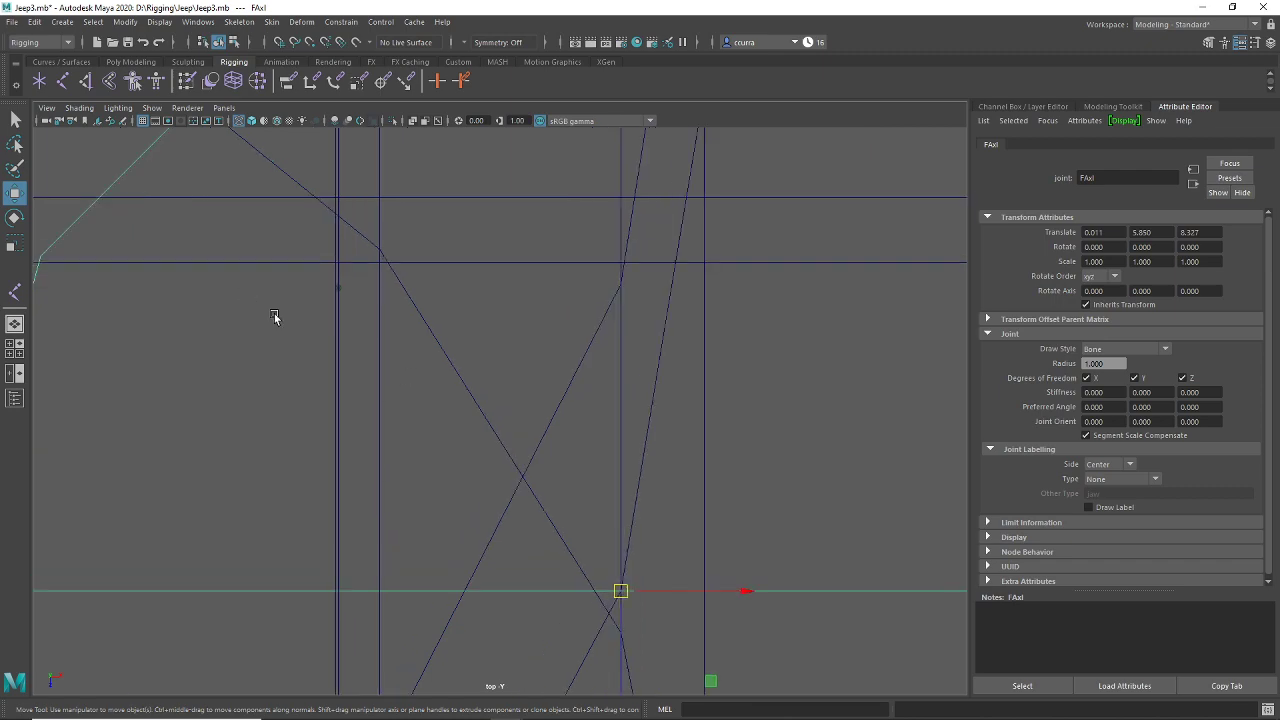
Step: Snap the FAxl joint back onto the axle's displayed pivot at X 0, Y 2.338, Z 8.316
key("v")
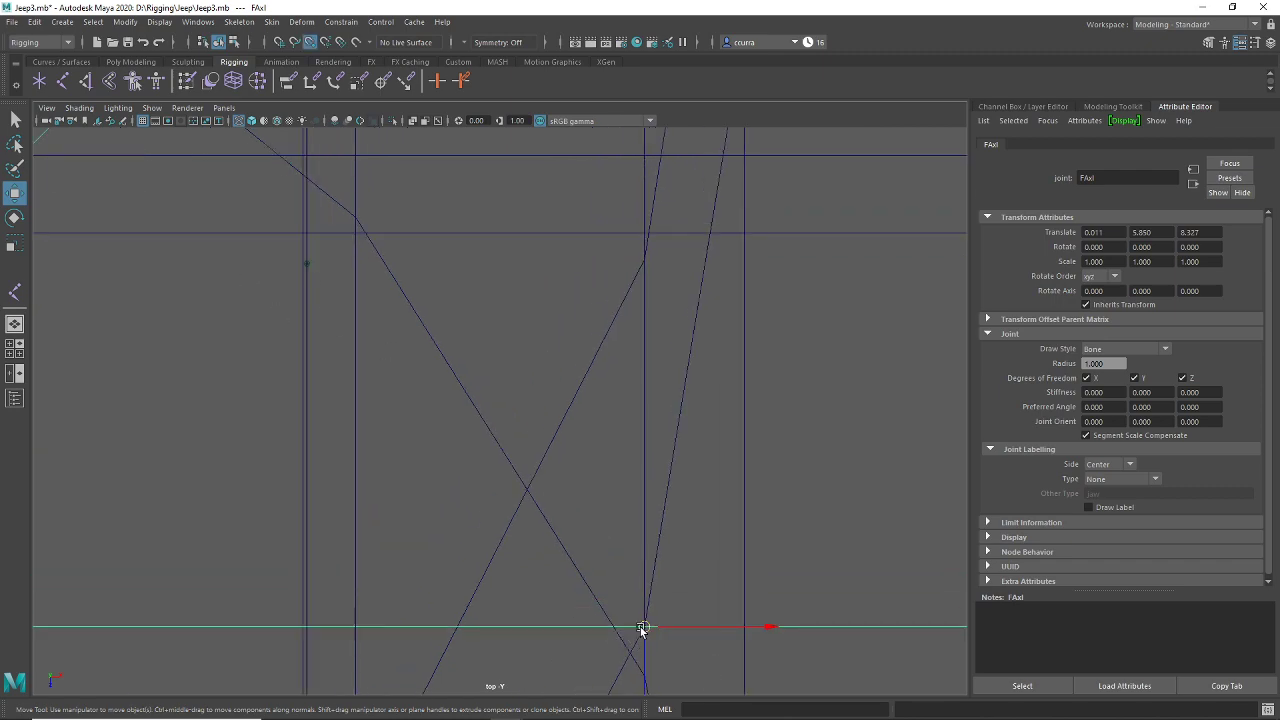
left_click_drag(643, 629, 284, 303)
key("f")
scroll(522, 544, "down", 4)
scroll(522, 542, "up", 3)
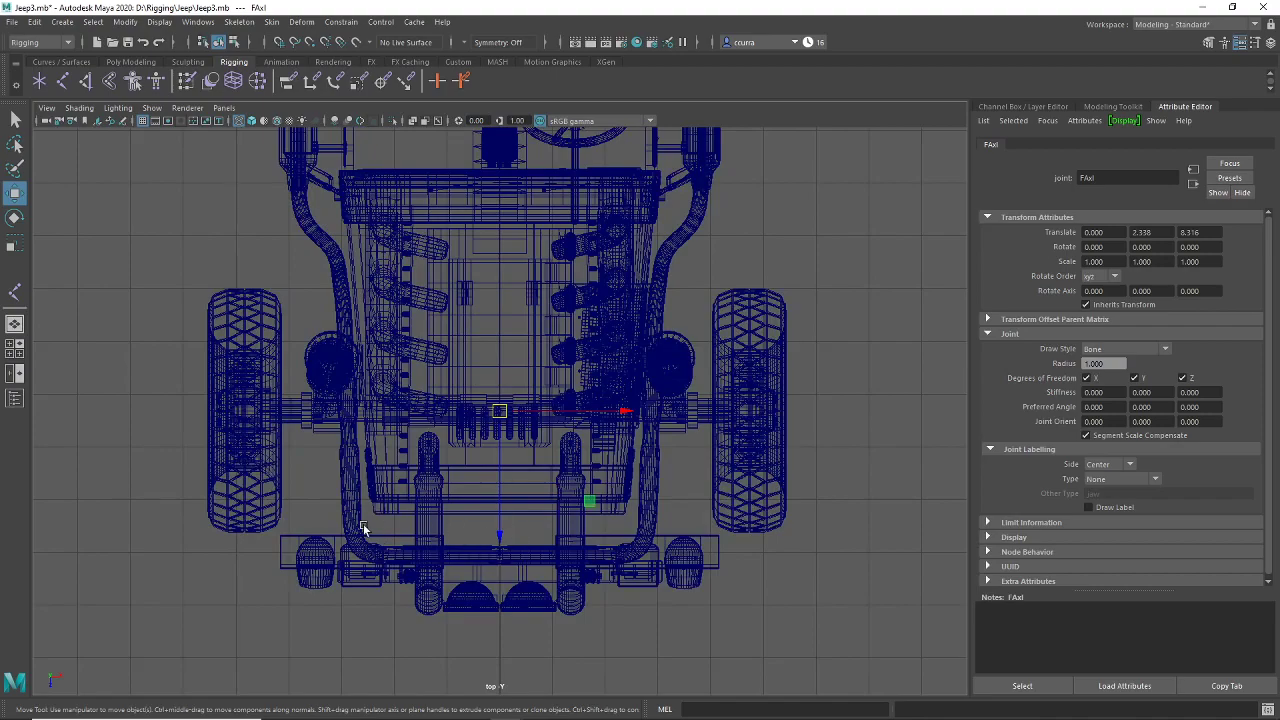
Step: Select the passenger-side front tire mesh and turn on its Display Rotate Pivot option
scroll(528, 520, "up", 6)
middle_click_drag(525, 509, 478, 472, "alt")
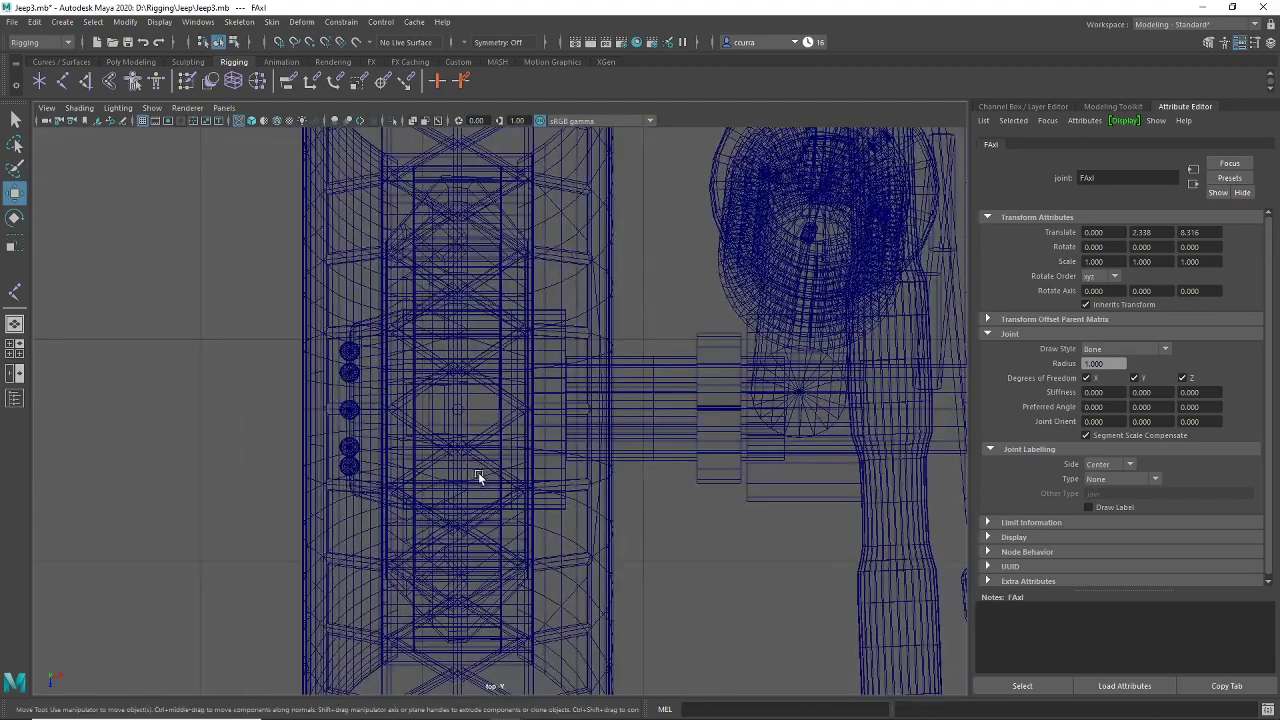
left_click(590, 260)
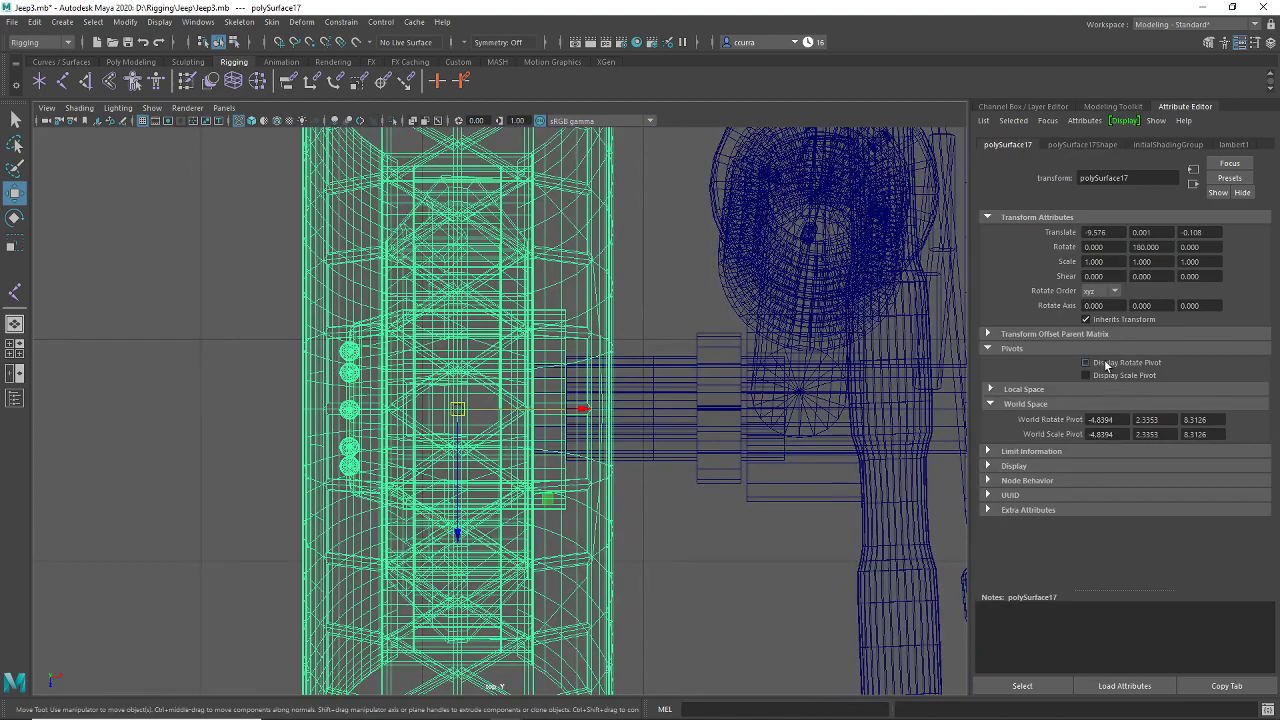
scroll(680, 442, "down", 4)
scroll(652, 438, "up", 10)
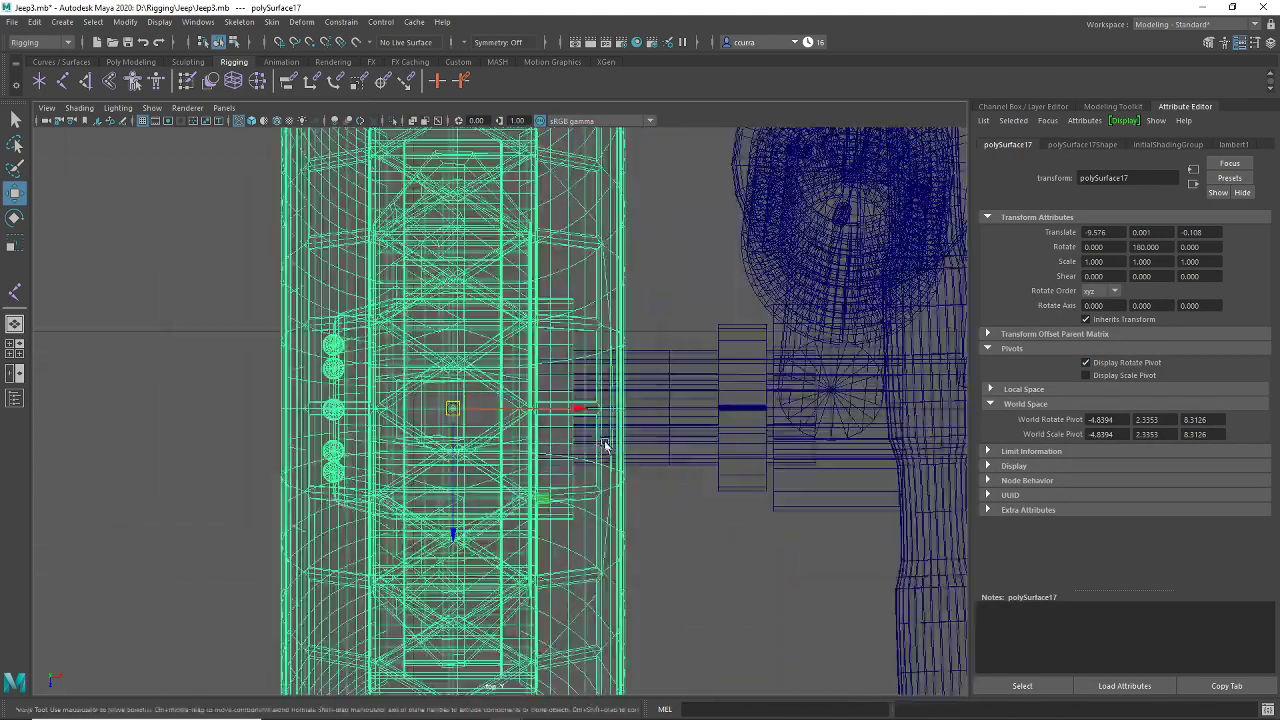
Step: Select the RFTire joint beside the passenger-side front tire's displayed pivot
scroll(574, 420, "up", 8)
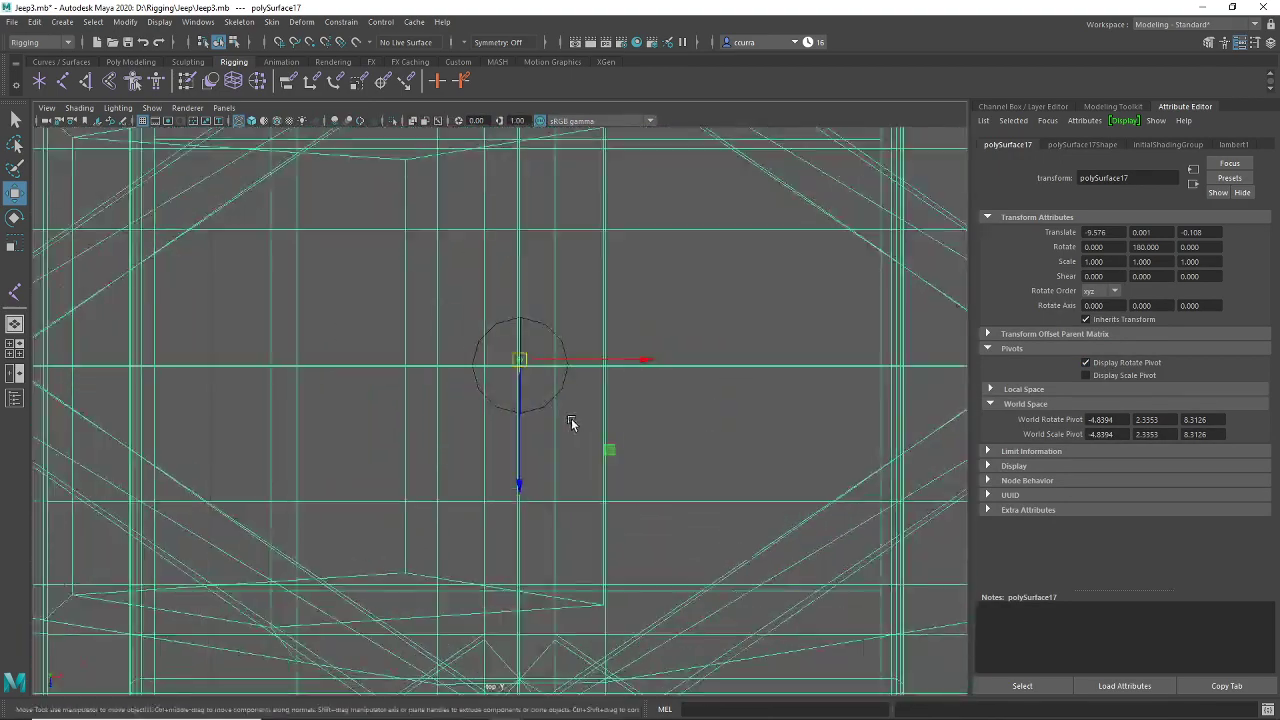
scroll(601, 461, "up", 2)
left_click_drag(736, 324, 631, 410)
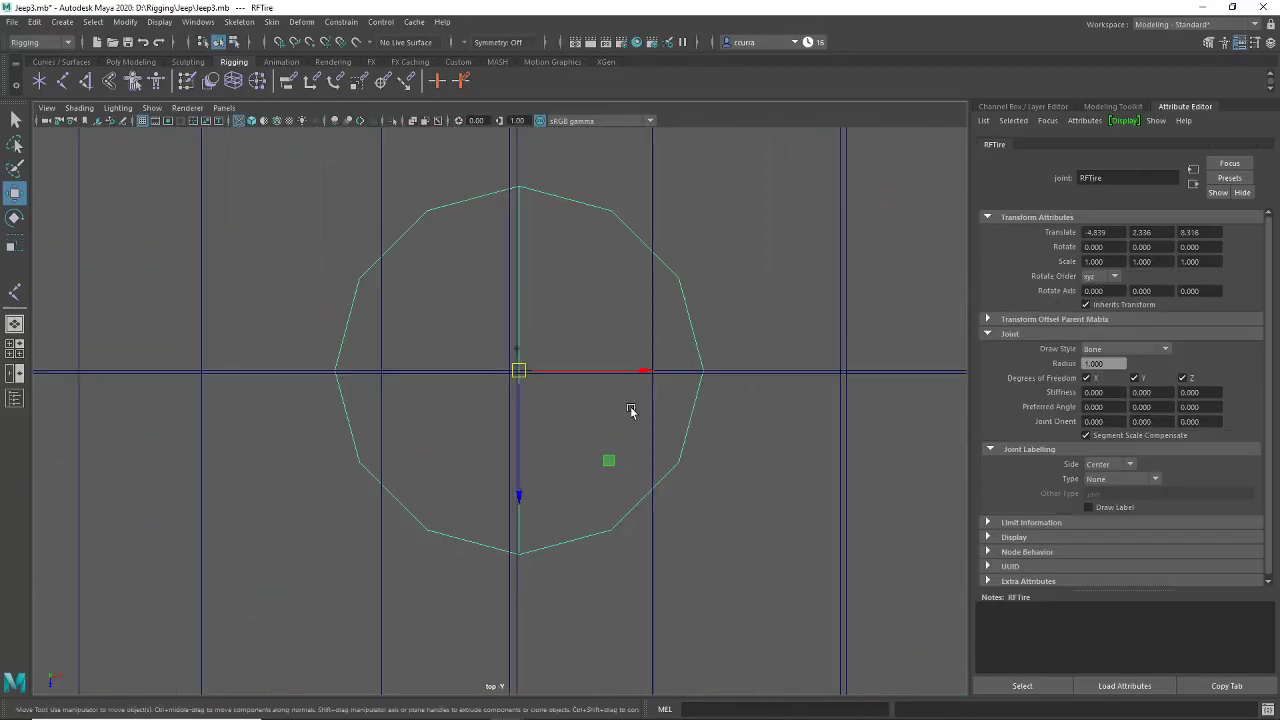
Step: Snap the RFTire joint onto the right front tire's pivot point in the top view
left_click_drag(528, 376, 457, 370)
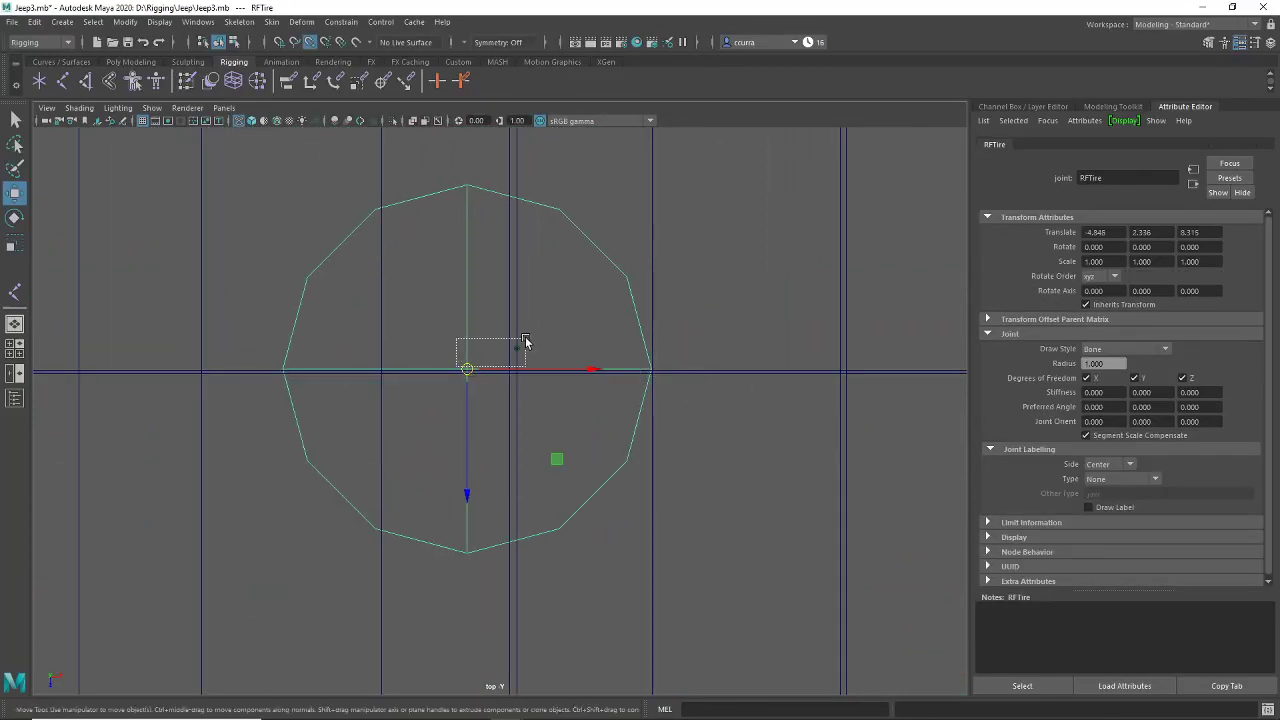
key("ctrl+z")
scroll(626, 403, "down", 6)
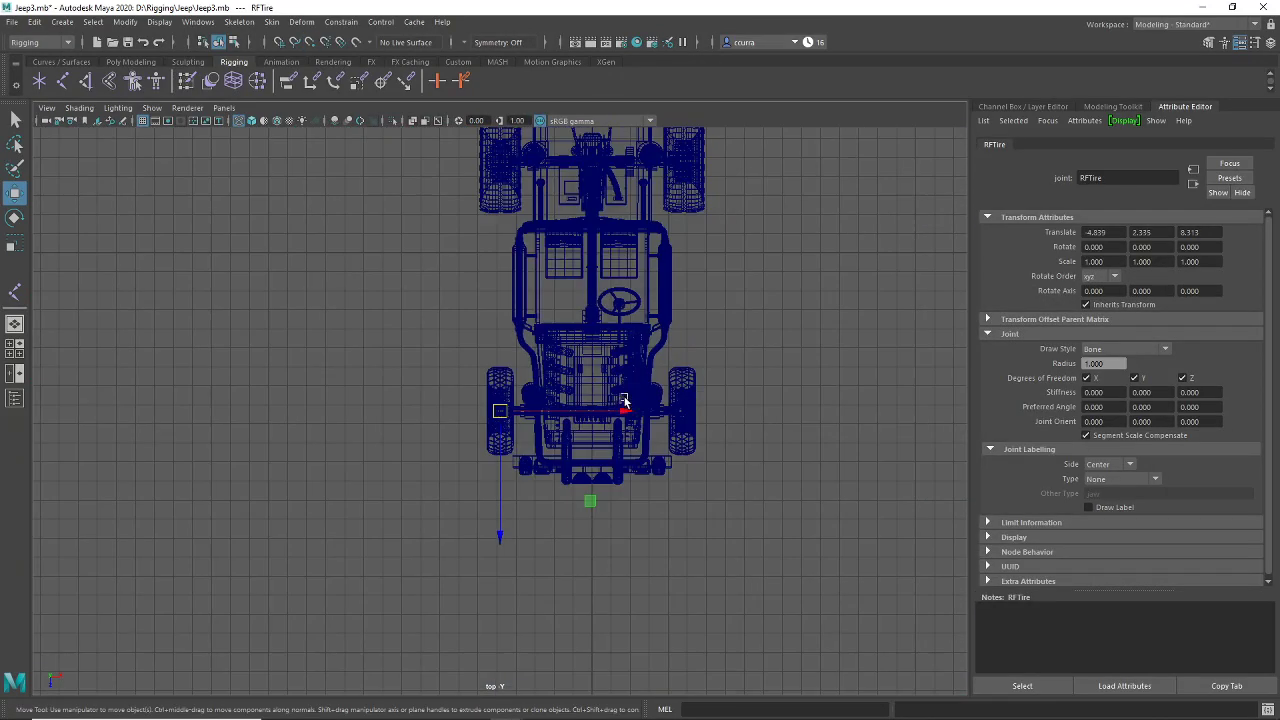
Step: Turn on rotate pivot display for the left front tire mesh and locate its pivot beside the tire's joint
scroll(577, 451, "up", 5)
scroll(577, 446, "up", 4)
middle_click_drag(570, 446, 370, 443, "alt")
scroll(417, 440, "up", 4)
scroll(425, 430, "down", 2)
left_click(455, 323)
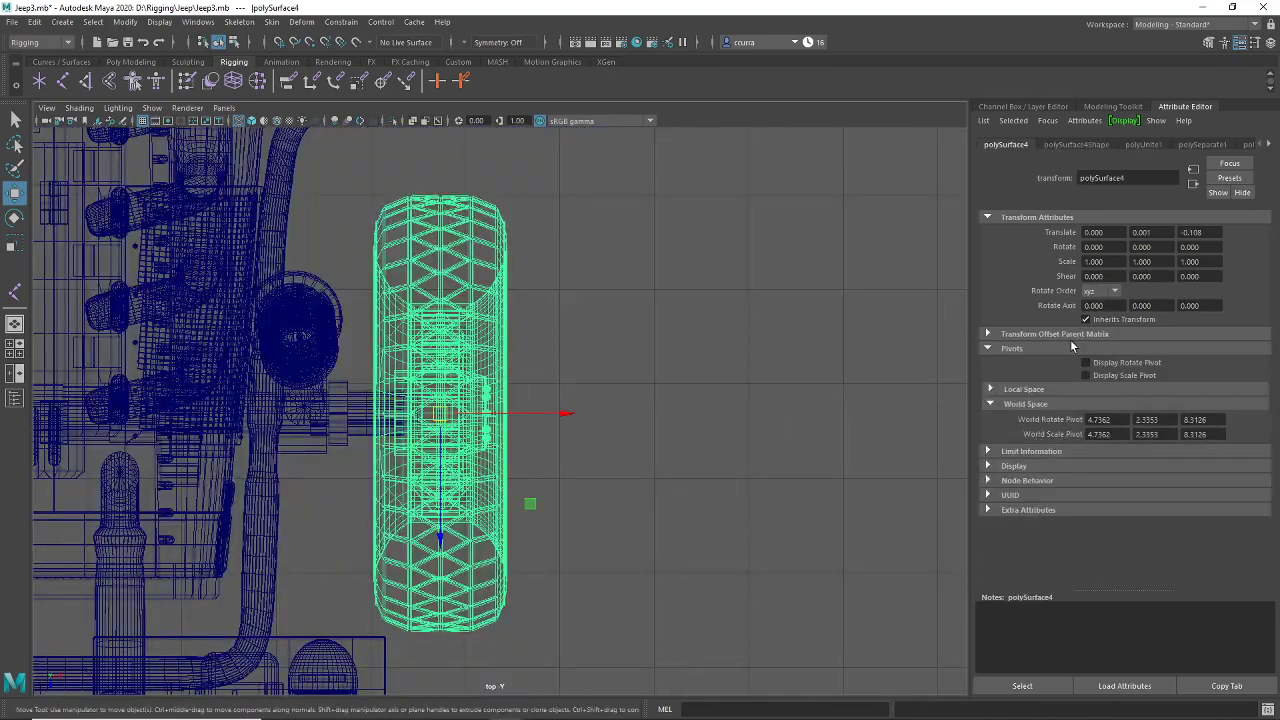
scroll(322, 423, "up", 10)
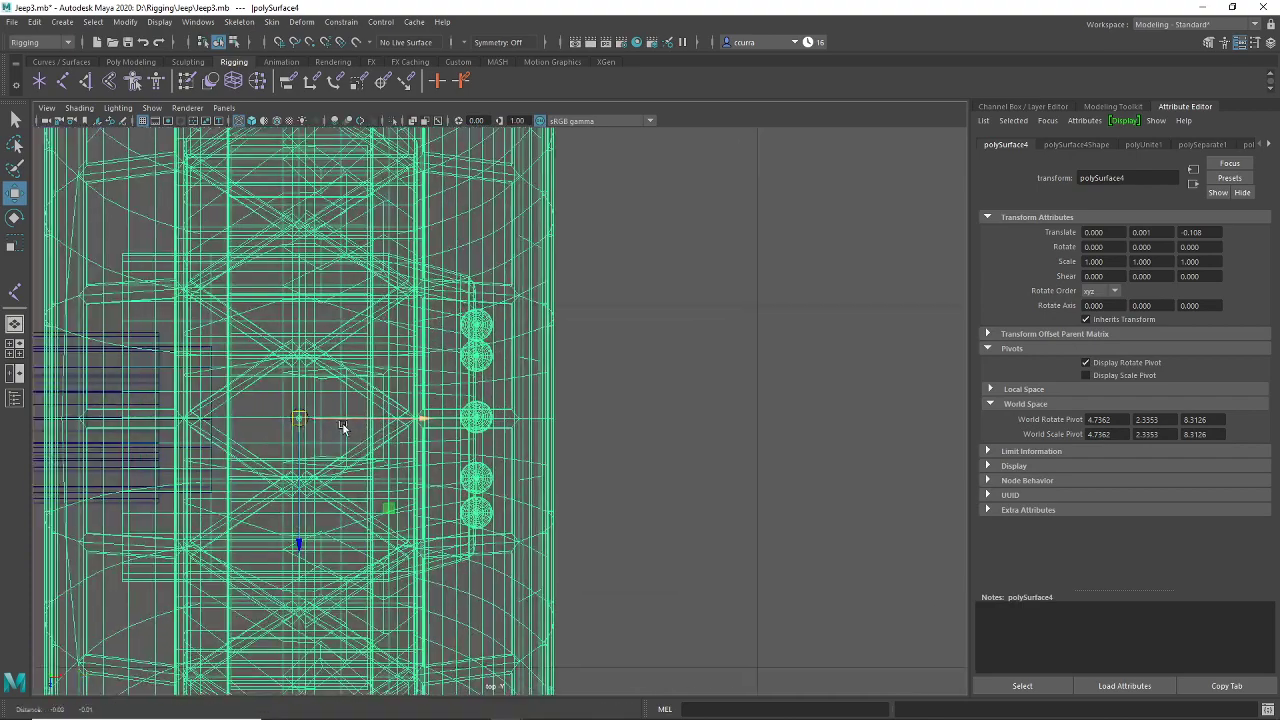
scroll(483, 400, "up", 4)
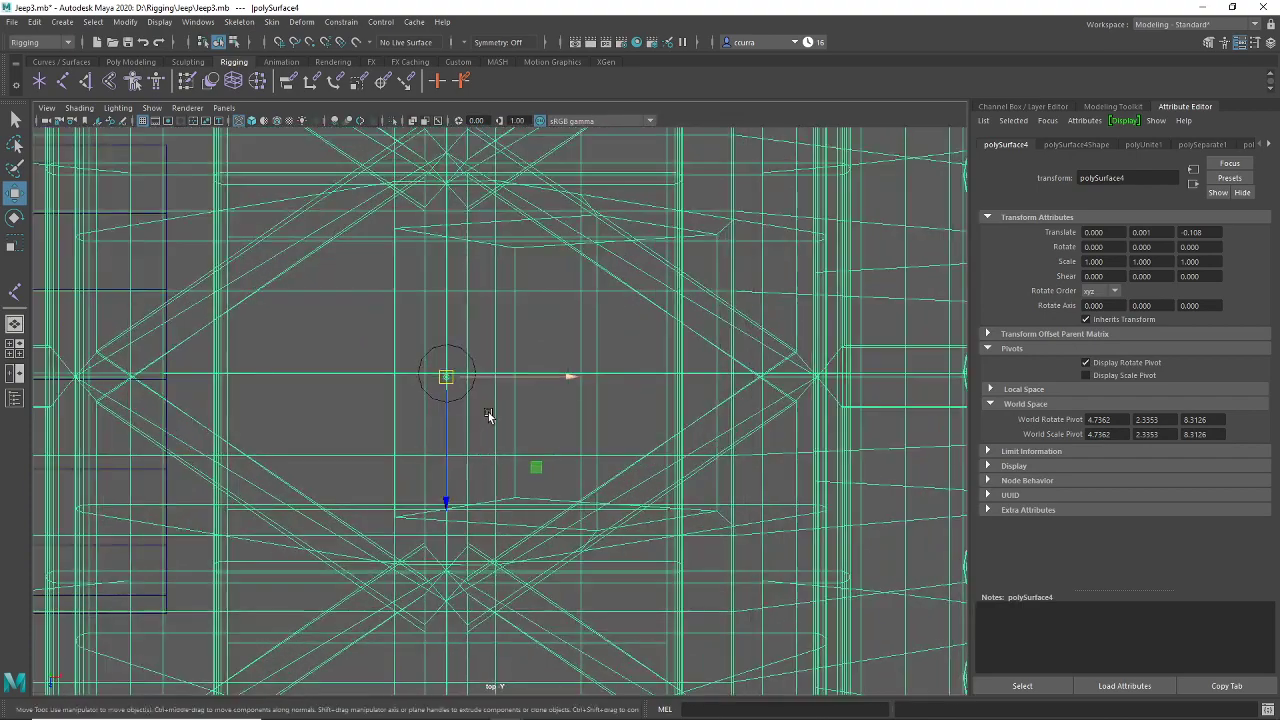
scroll(663, 460, "up", 6)
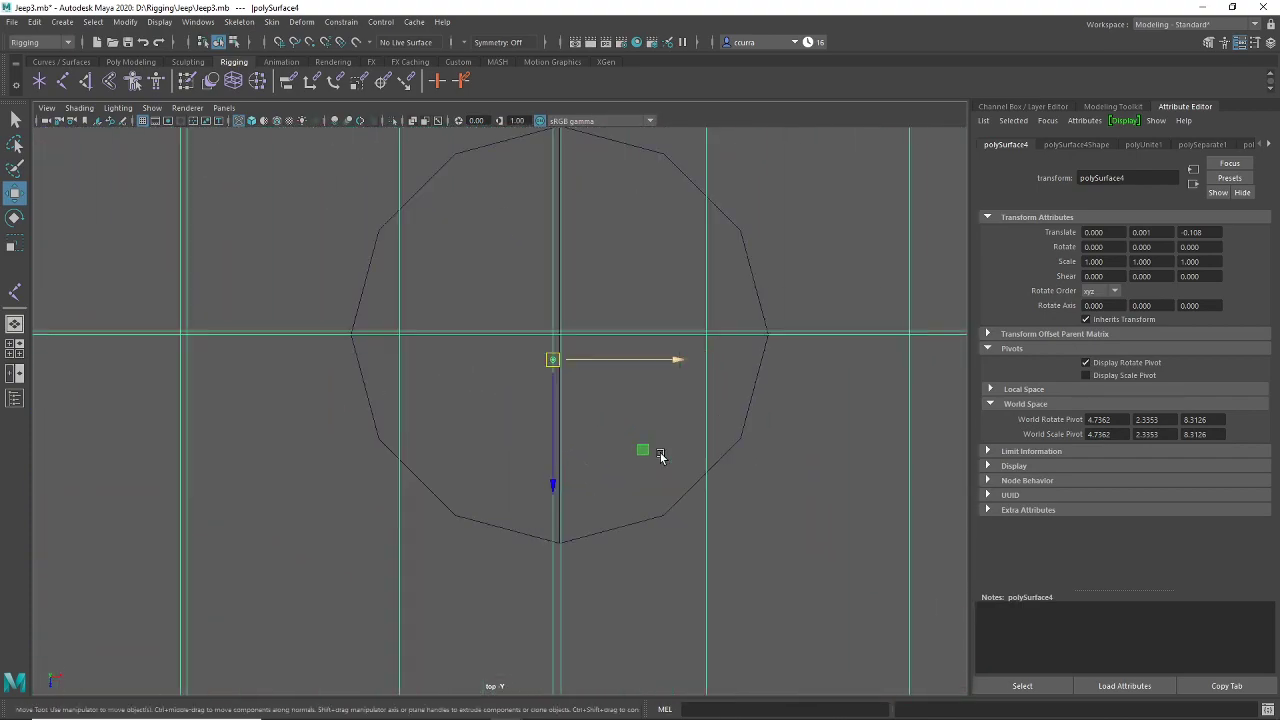
scroll(667, 446, "down", 10)
scroll(667, 446, "up", 5)
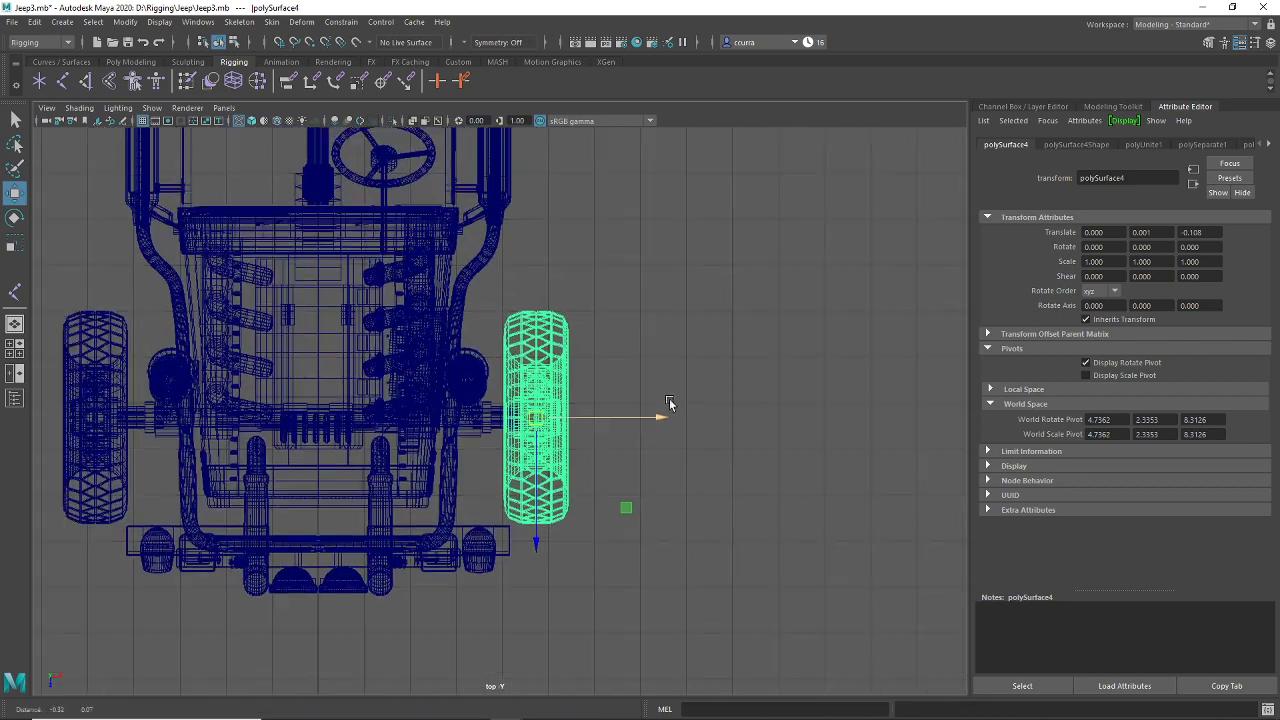
Step: Check that rotate pivot display is enabled on the front axle mesh, and clear the selection
left_click(765, 337)
left_click(588, 437)
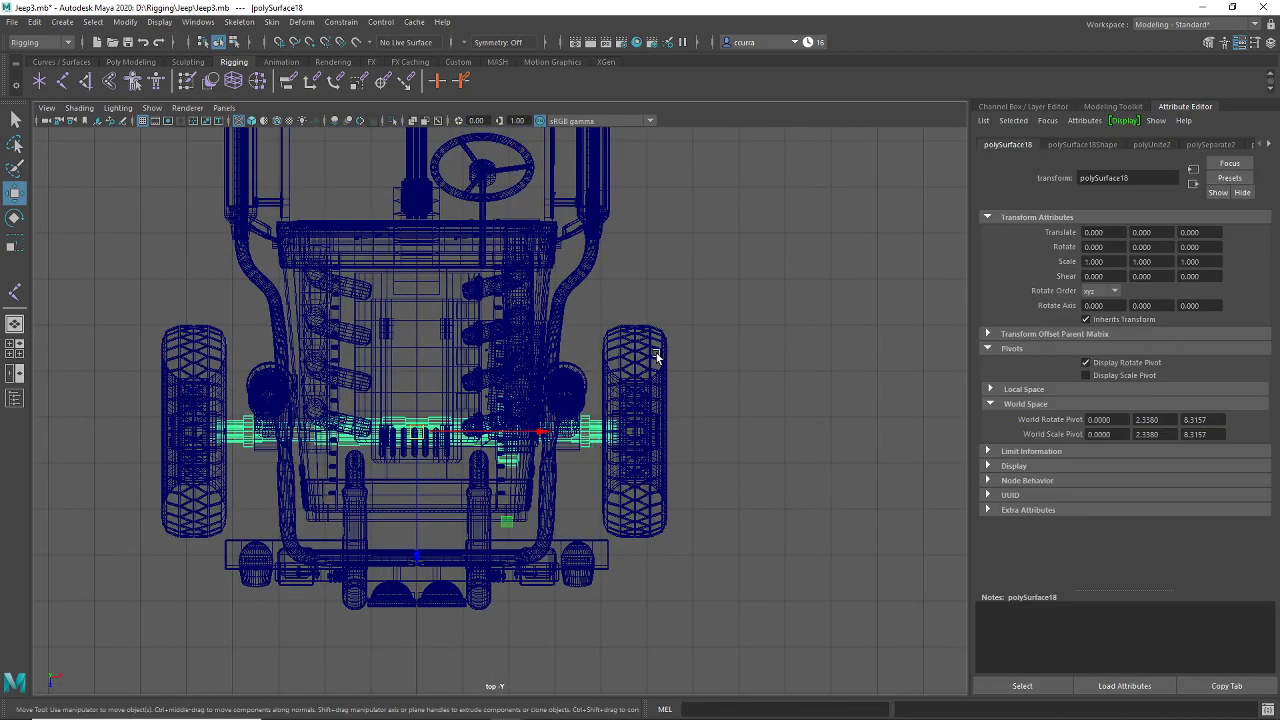
left_click(689, 506)
Step: Snap the LFTire joint onto the left front tire's pivot point and clear the selection
scroll(700, 500, "up", 8)
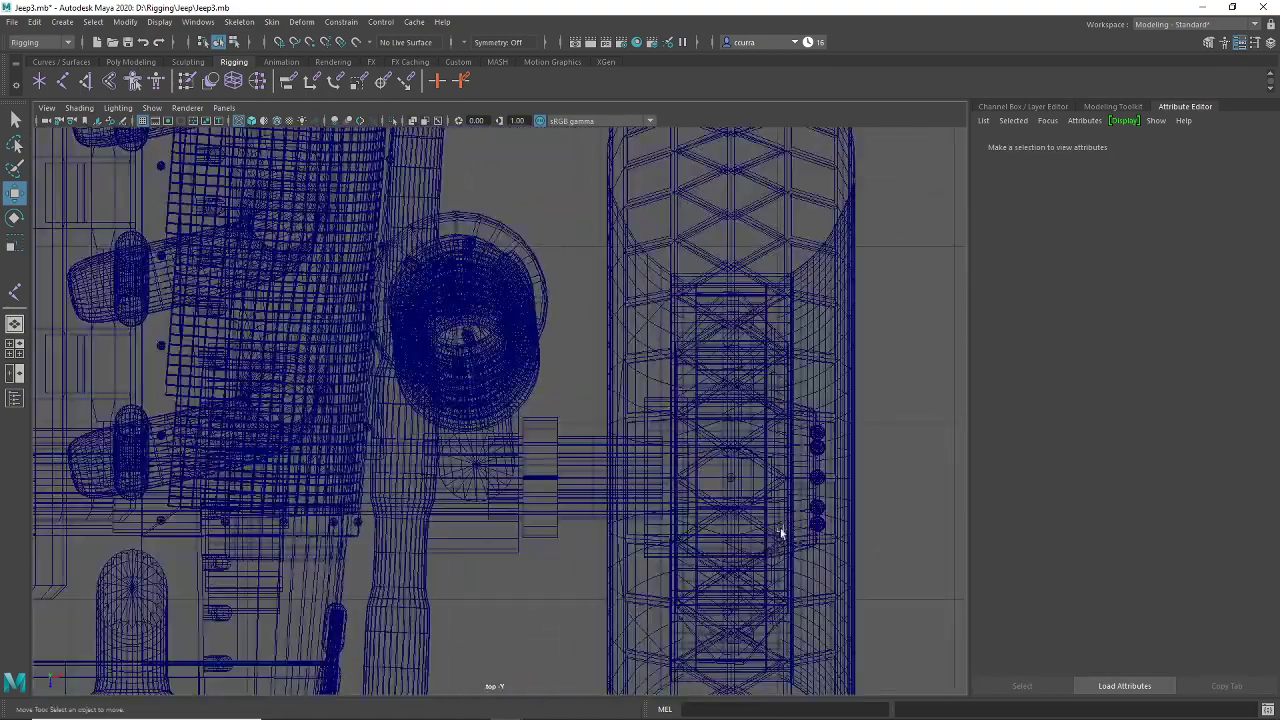
scroll(781, 533, "up", 10)
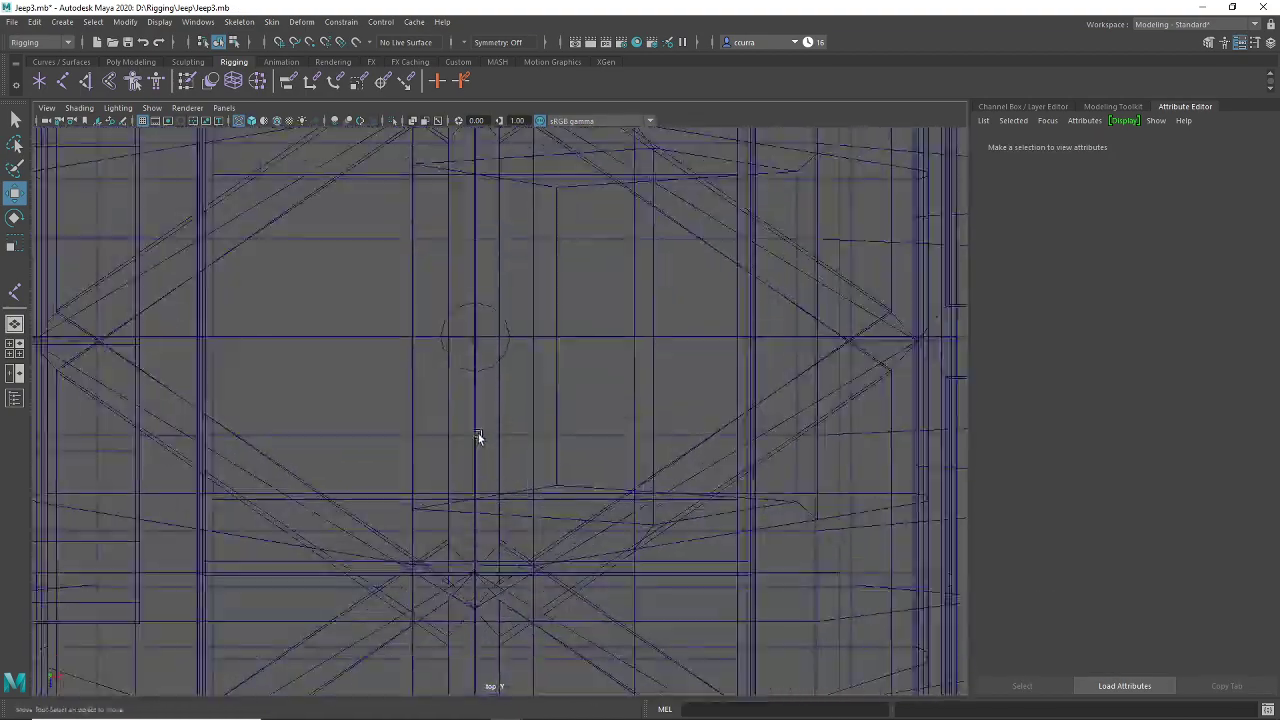
scroll(478, 436, "up", 10)
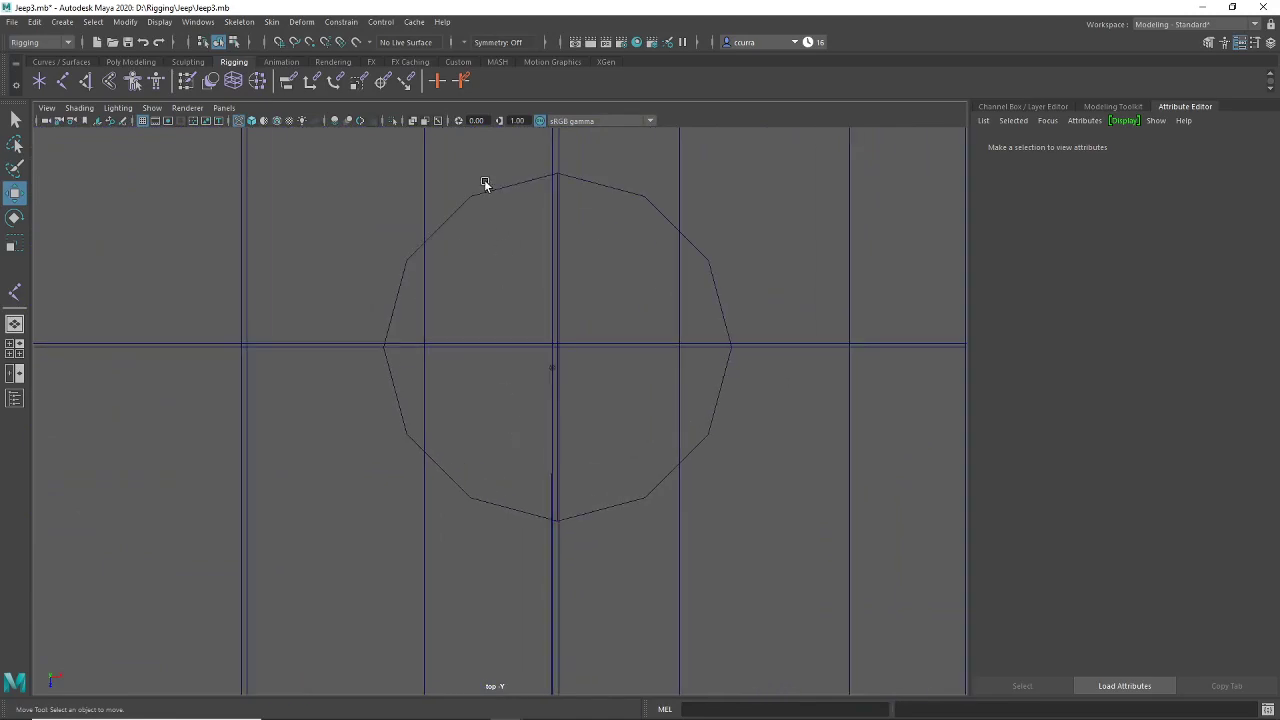
left_click(484, 184)
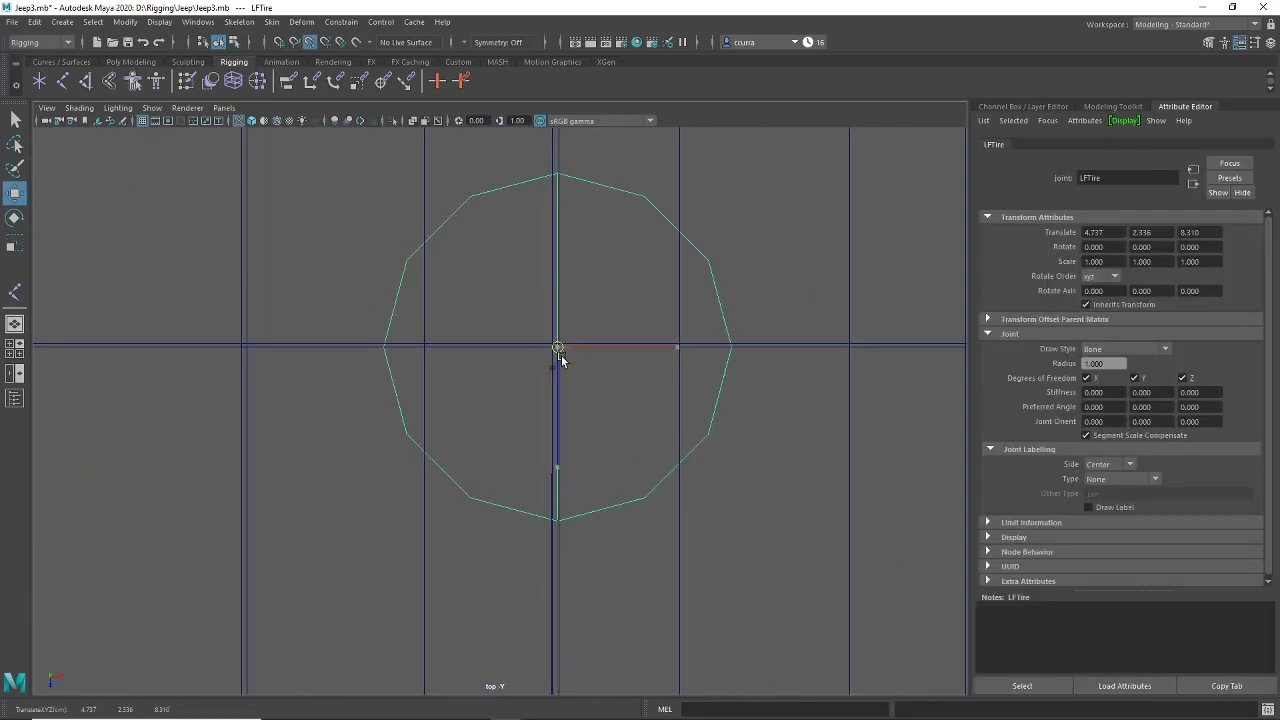
left_click_drag(558, 345, 553, 366)
scroll(781, 393, "down", 10)
left_click(714, 330)
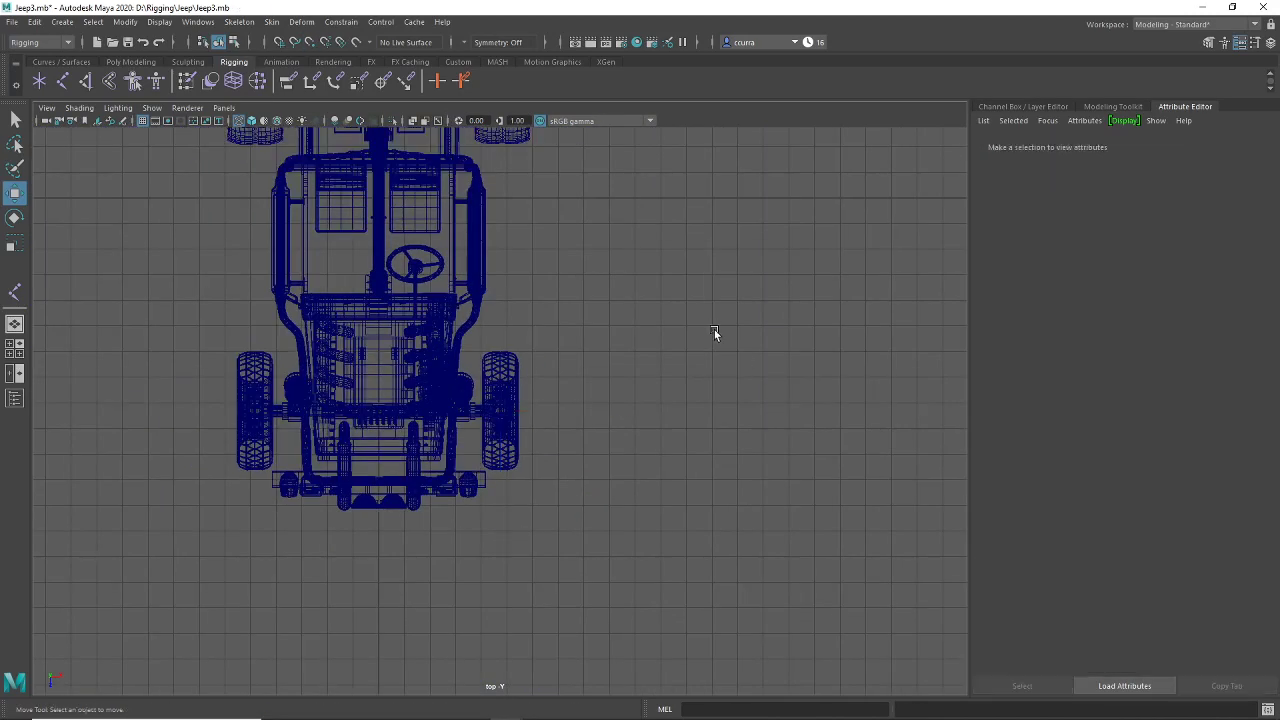
Step: Parent the RFTire and LFTire joints to the front axle's FAxl joint in the perspective view
key("space")
key("space")
scroll(629, 416, "down", 5)
scroll(629, 416, "down", 5)
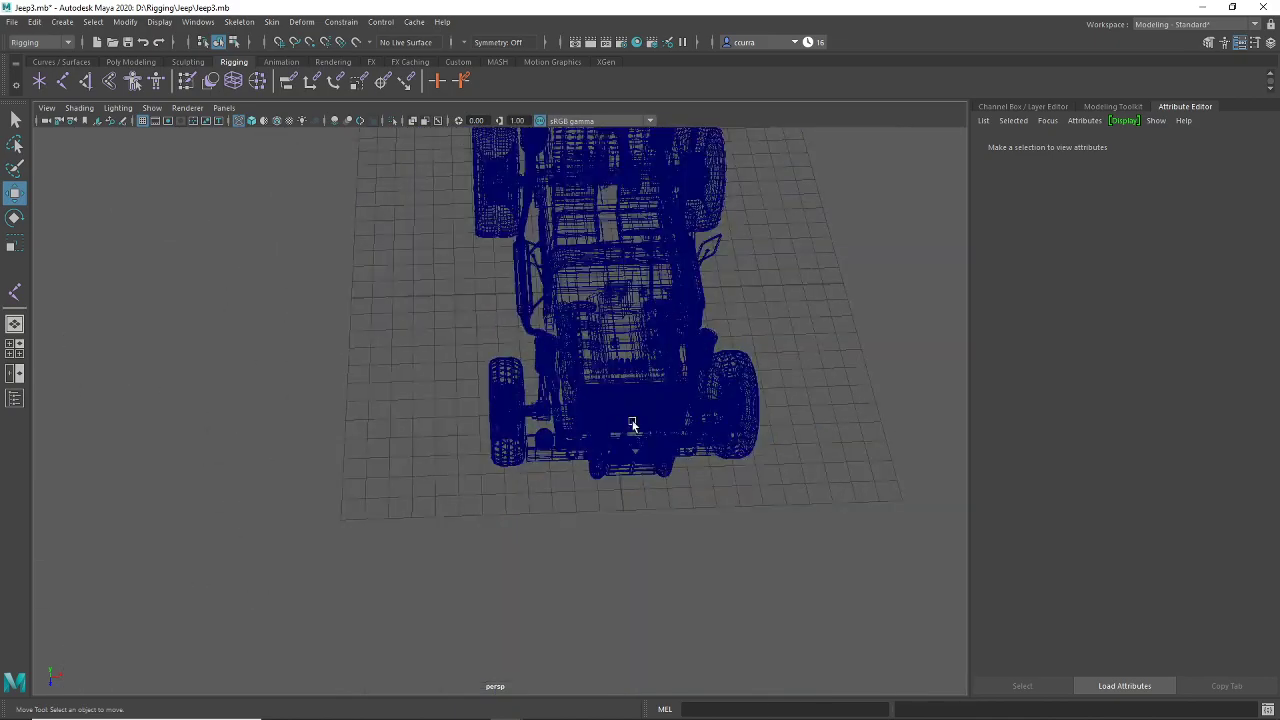
left_click_drag(629, 416, 386, 320, "alt")
scroll(675, 372, "up", 5)
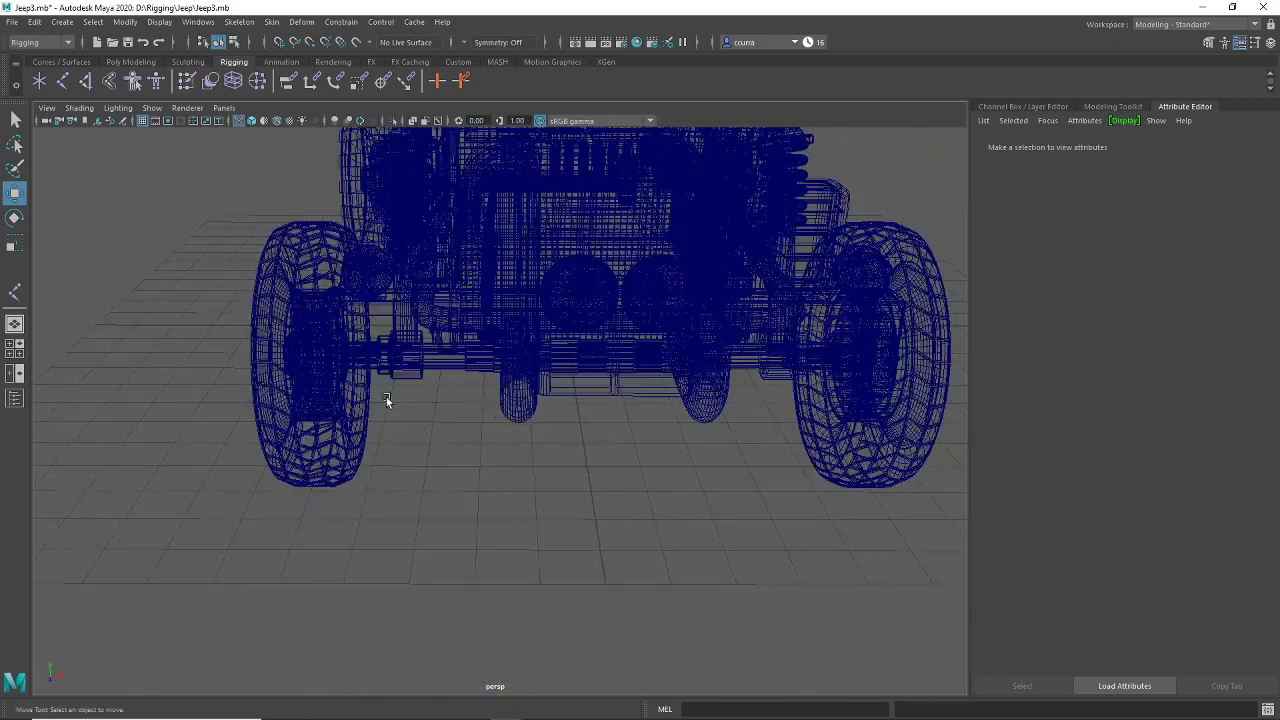
left_click(303, 388)
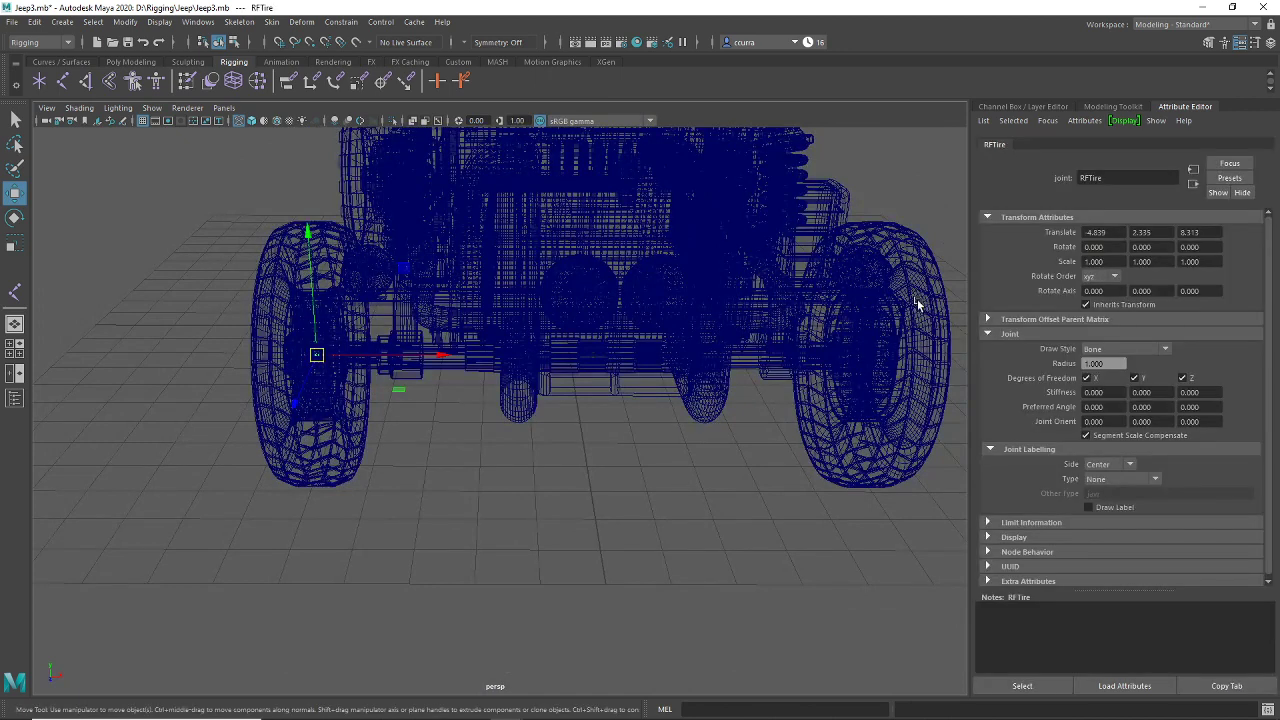
left_click_drag(917, 301, 834, 390)
left_click_drag(688, 302, 573, 420)
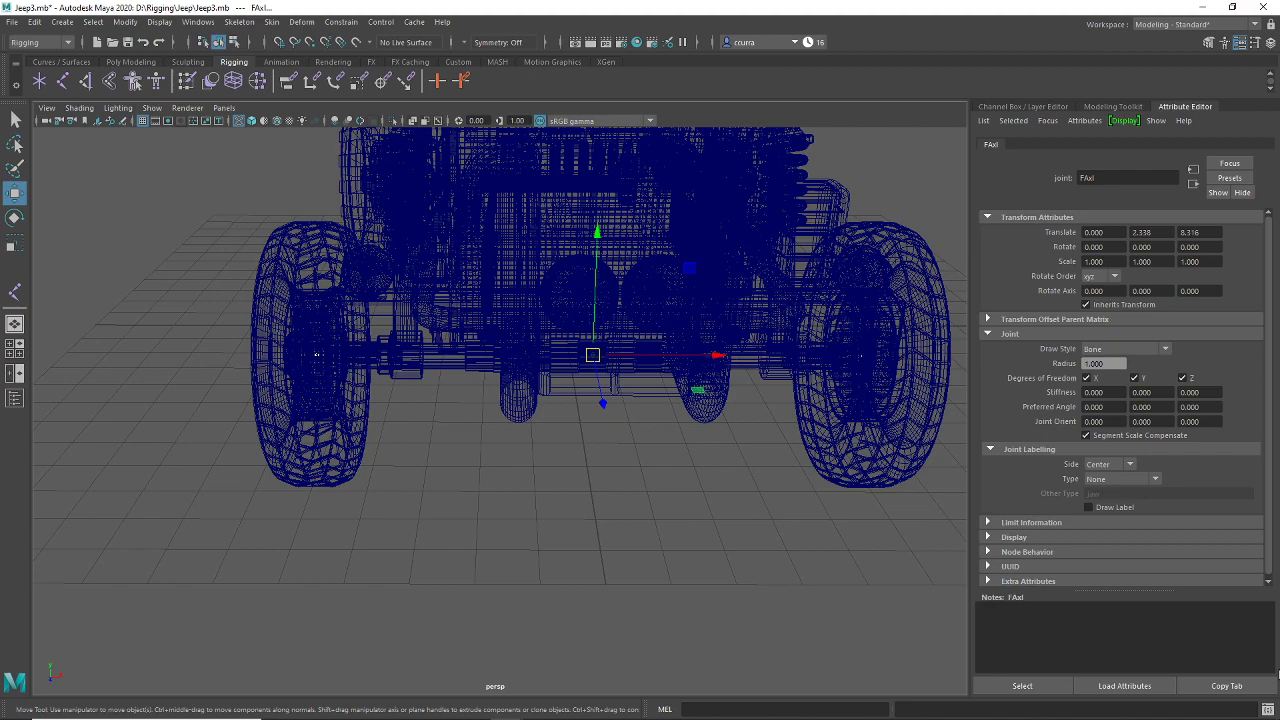
key("p")
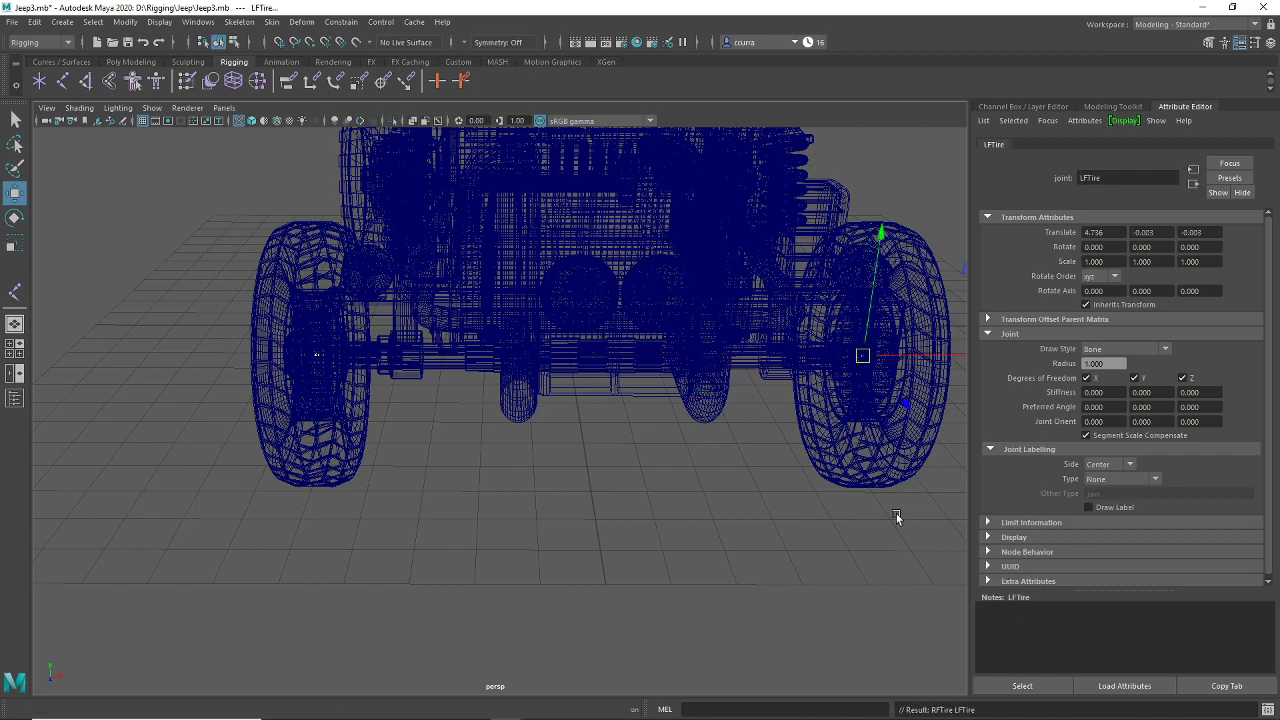
Step: Test the parented front joints by moving FAxl forward along Z, and undo the move
key("4")
key("Up")
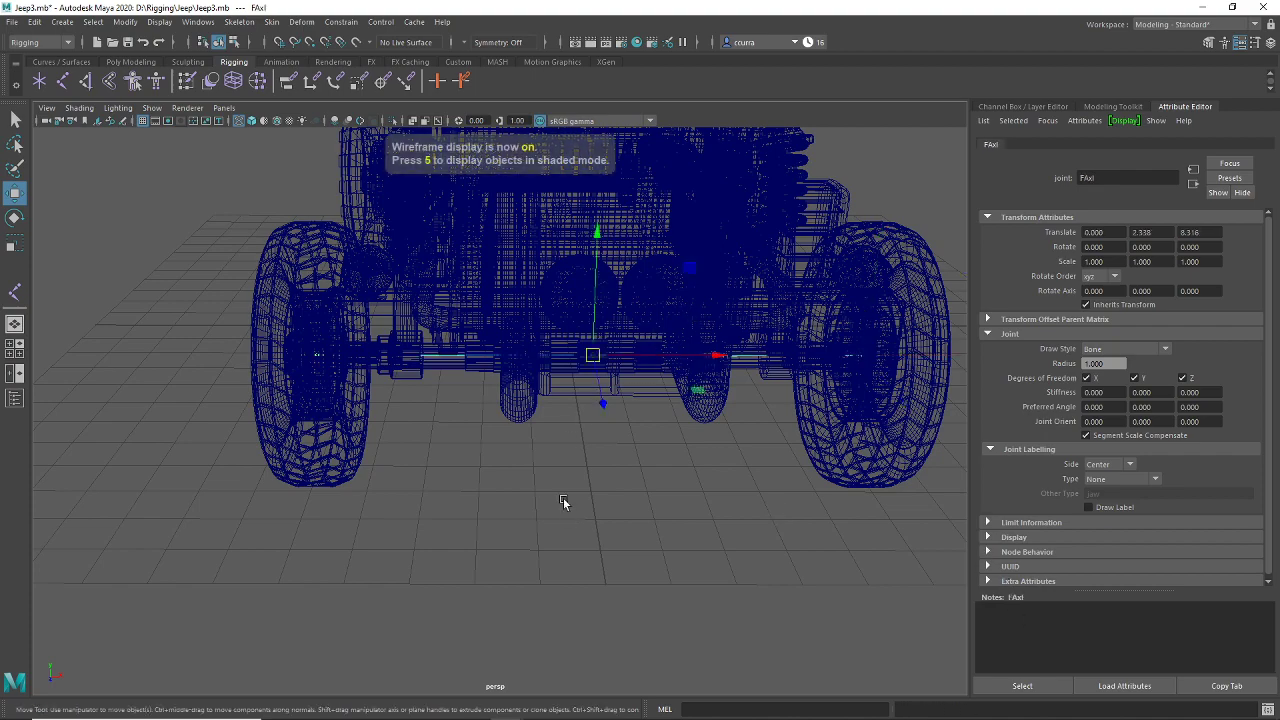
left_click_drag(563, 502, 678, 598, "alt")
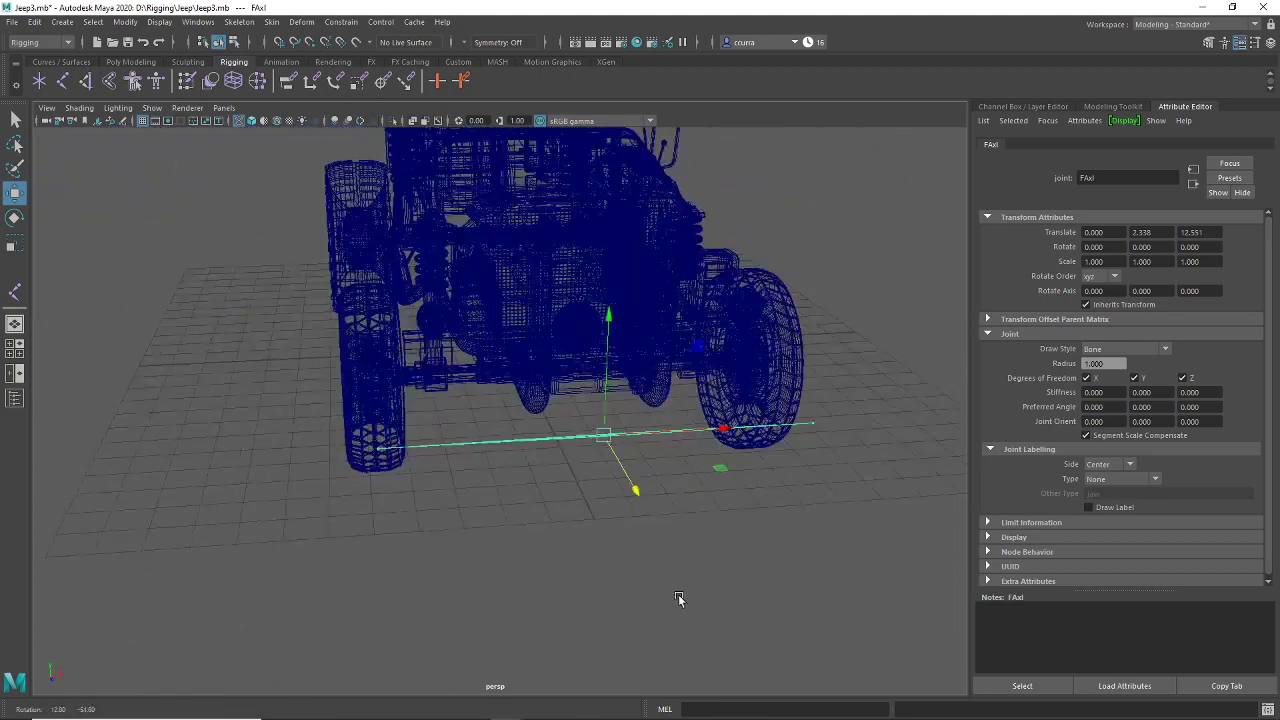
key("ctrl+z")
Step: Select the back left tire mesh and turn on its rotate pivot display
left_click_drag(596, 558, 312, 404, "alt")
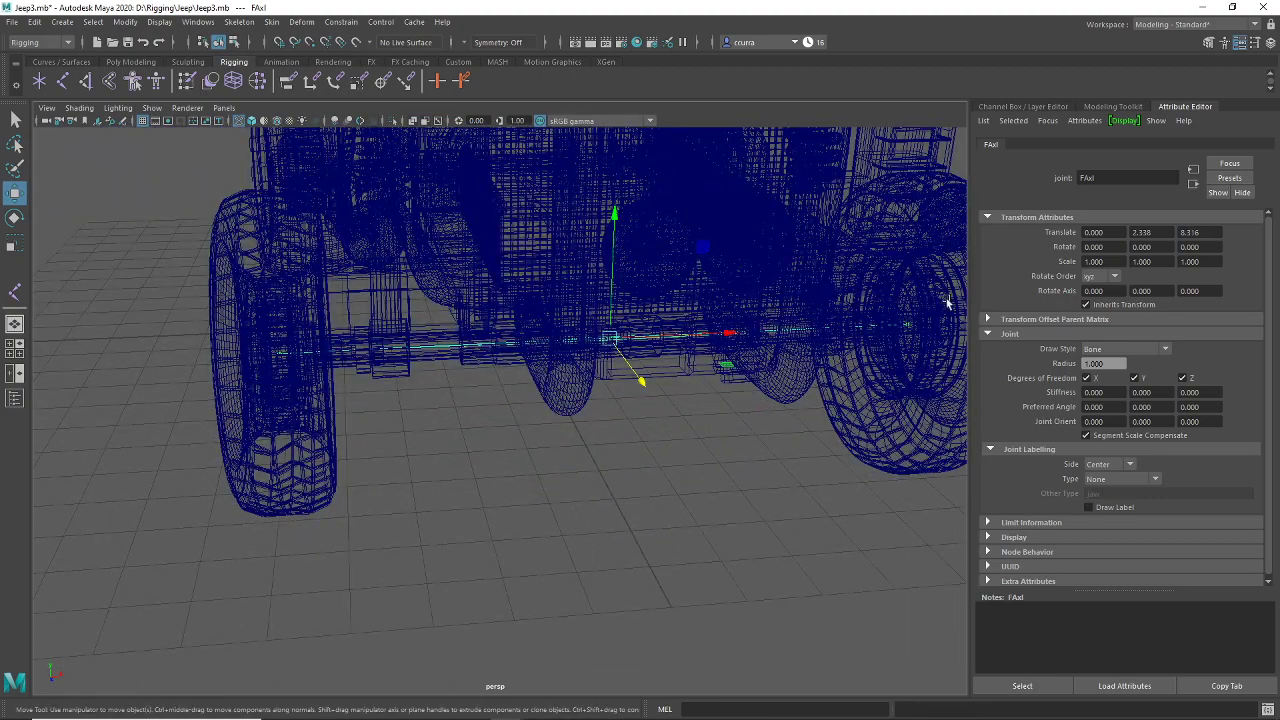
left_click_drag(690, 505, 475, 425, "alt")
left_click(443, 465)
left_click_drag(540, 474, 493, 465, "alt")
left_click(502, 468)
scroll(505, 472, "up", 5)
left_click(490, 463)
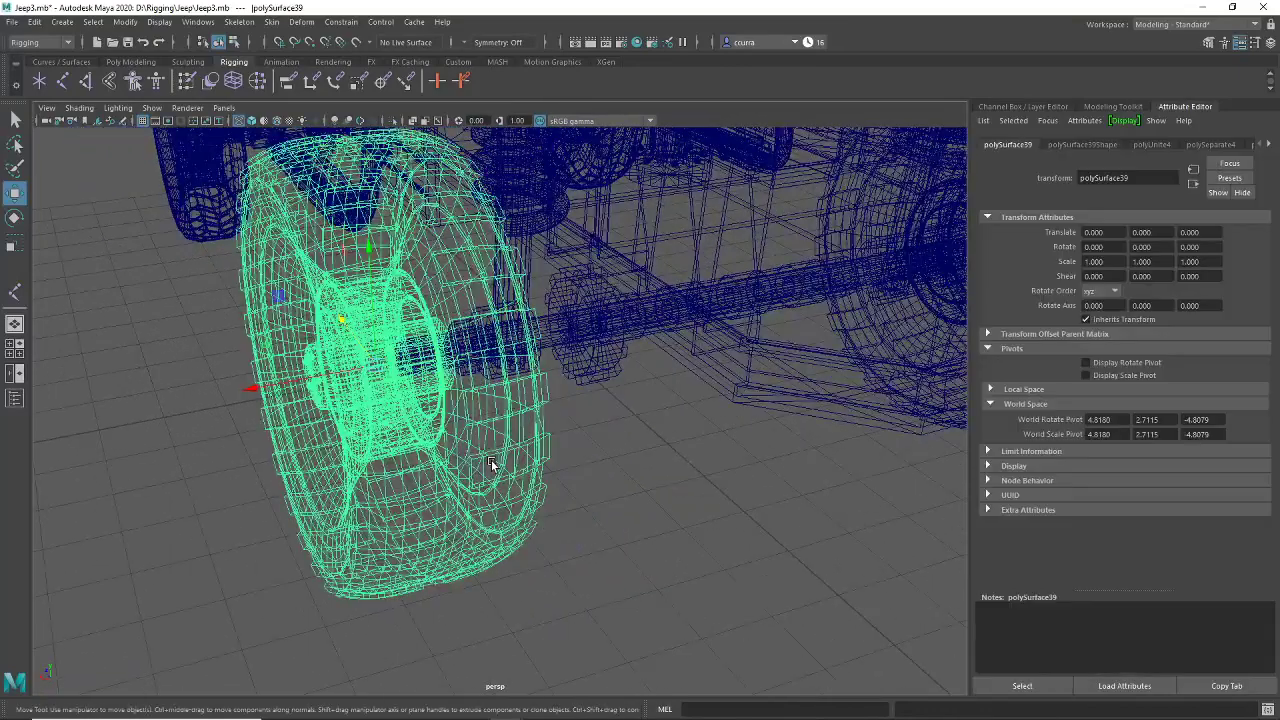
Step: Turn on rotate pivot display for the rear axle and the back right tire, and clear the selection
left_click(620, 350)
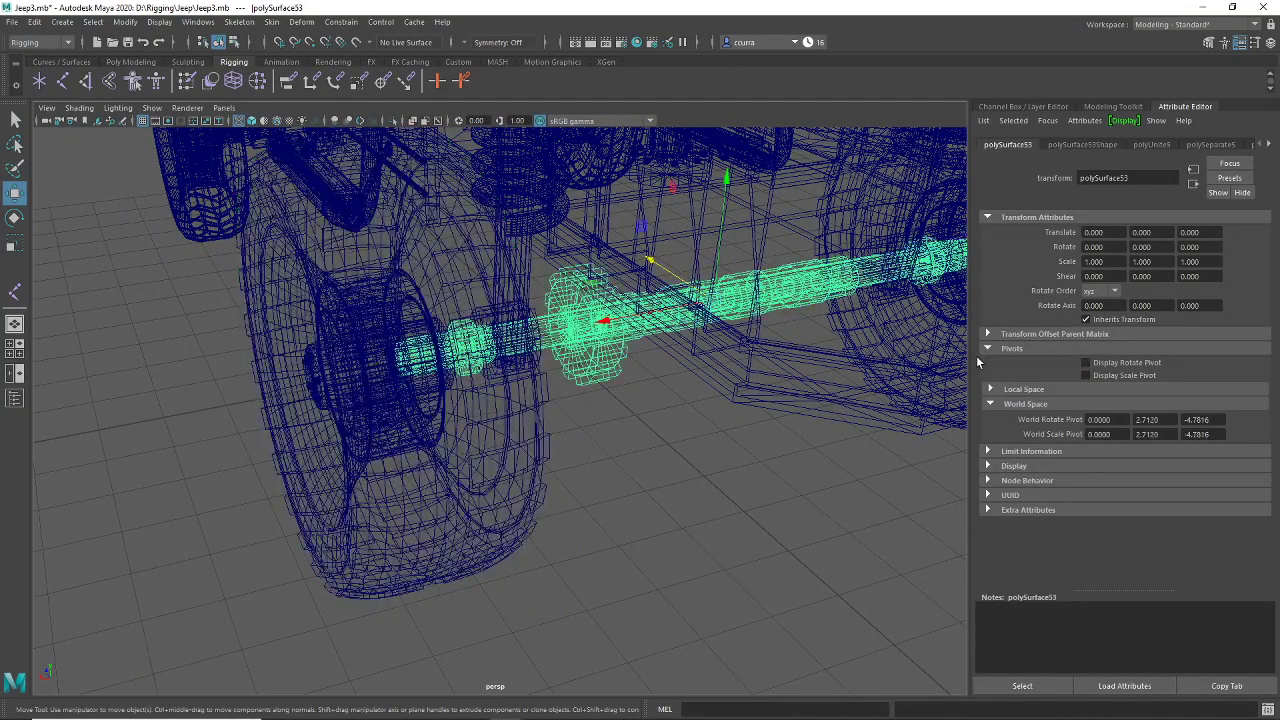
middle_click_drag(700, 342, 426, 394, "alt")
left_click(747, 308)
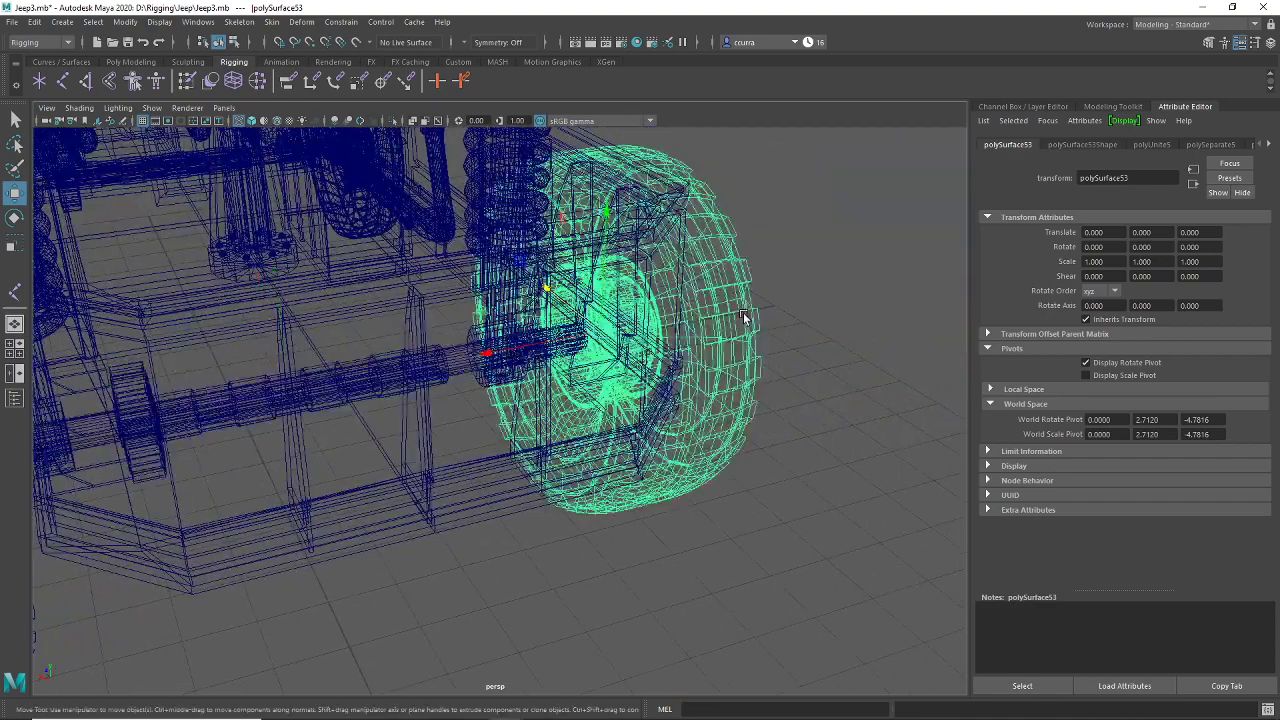
scroll(449, 418, "down", 5)
middle_click_drag(372, 430, 440, 426, "alt")
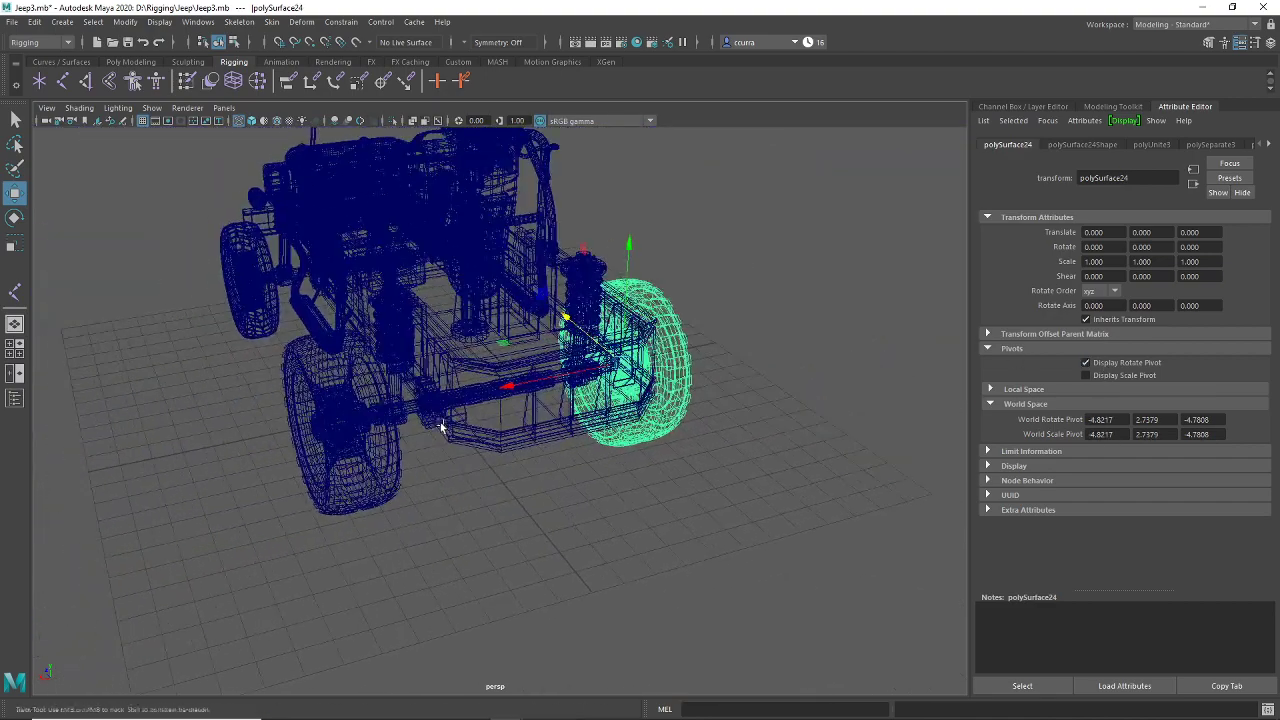
left_click(425, 505)
middle_click_drag(436, 504, 442, 517, "alt")
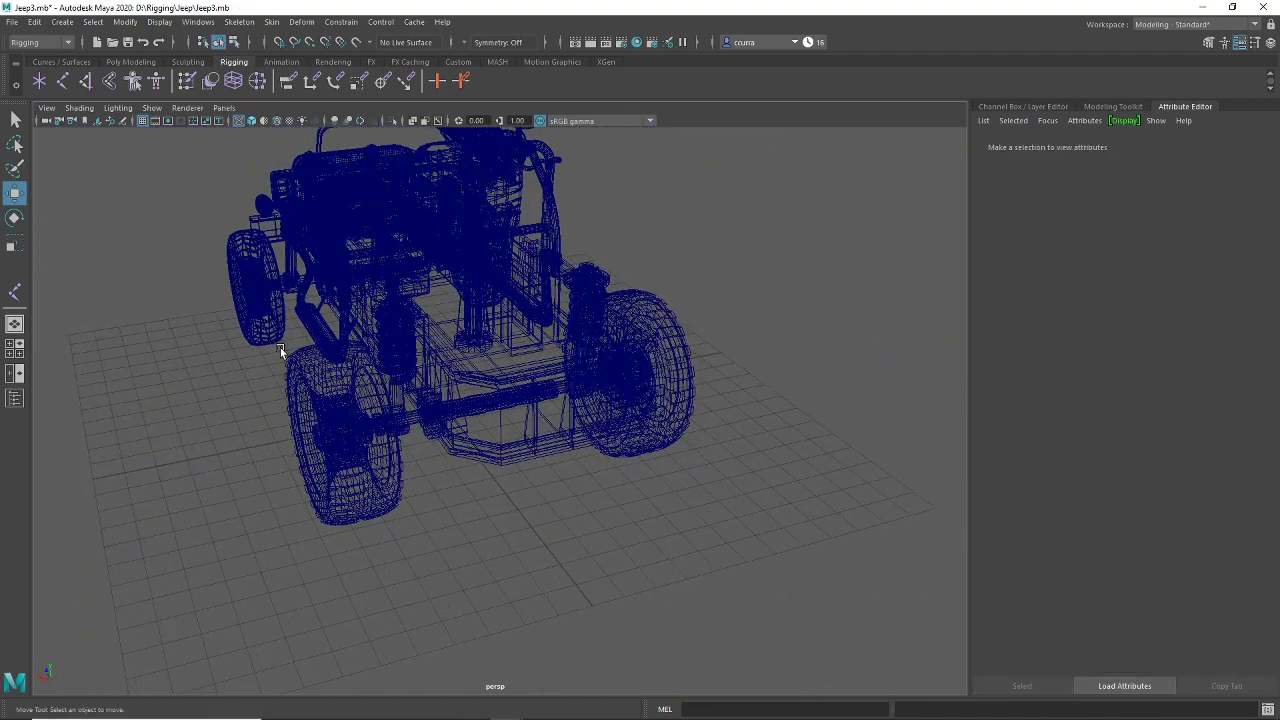
Step: Create a single joint on the grid behind the jeep and rename it BLTire
left_click(63, 84)
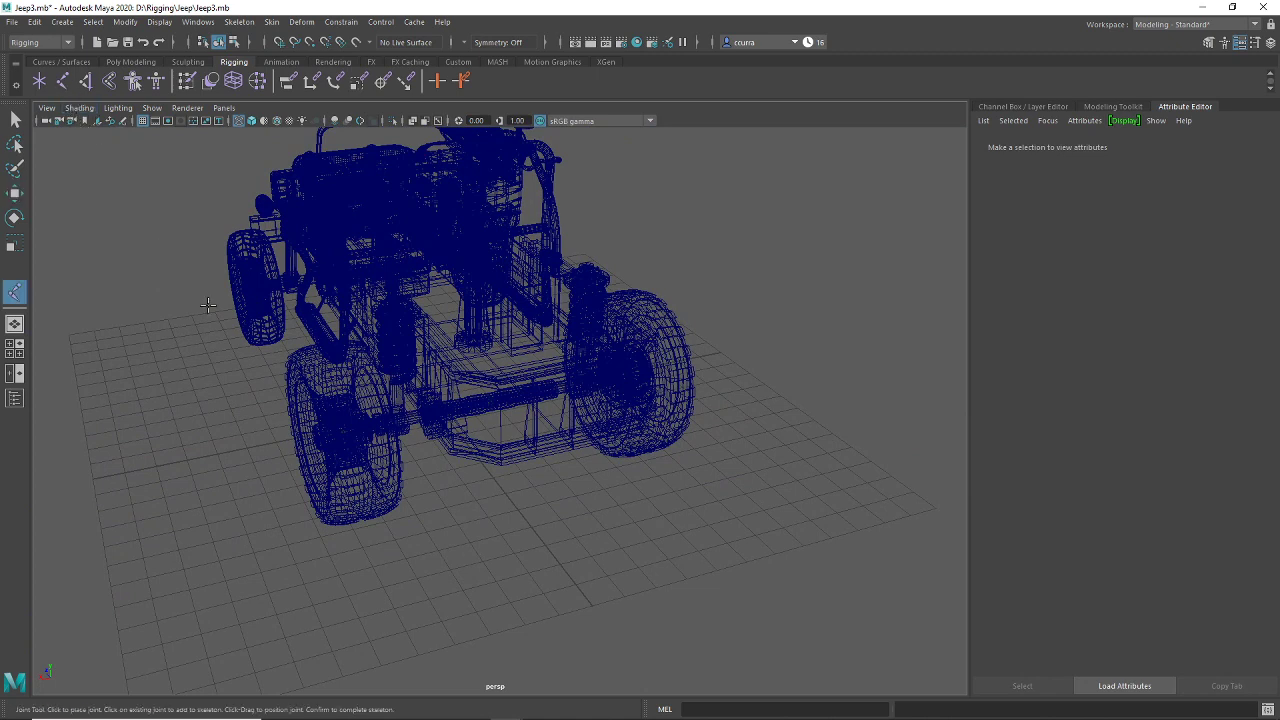
left_click(471, 528)
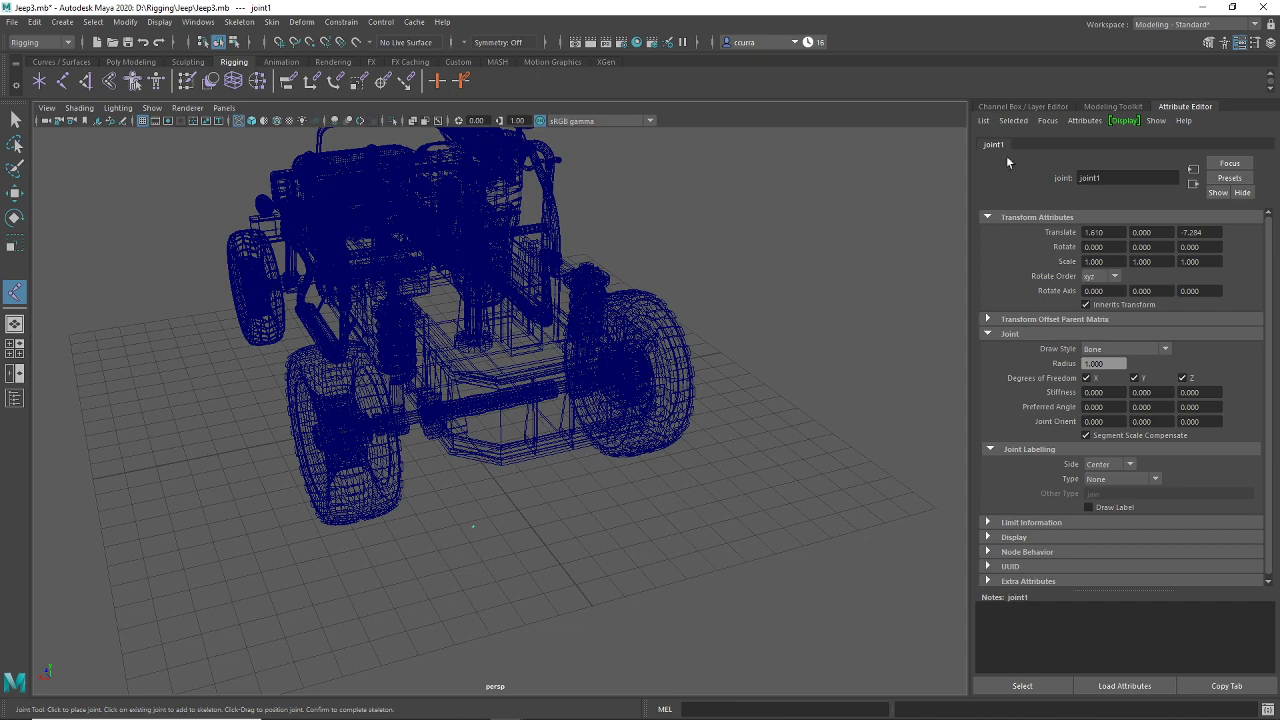
key("ctrl+a")
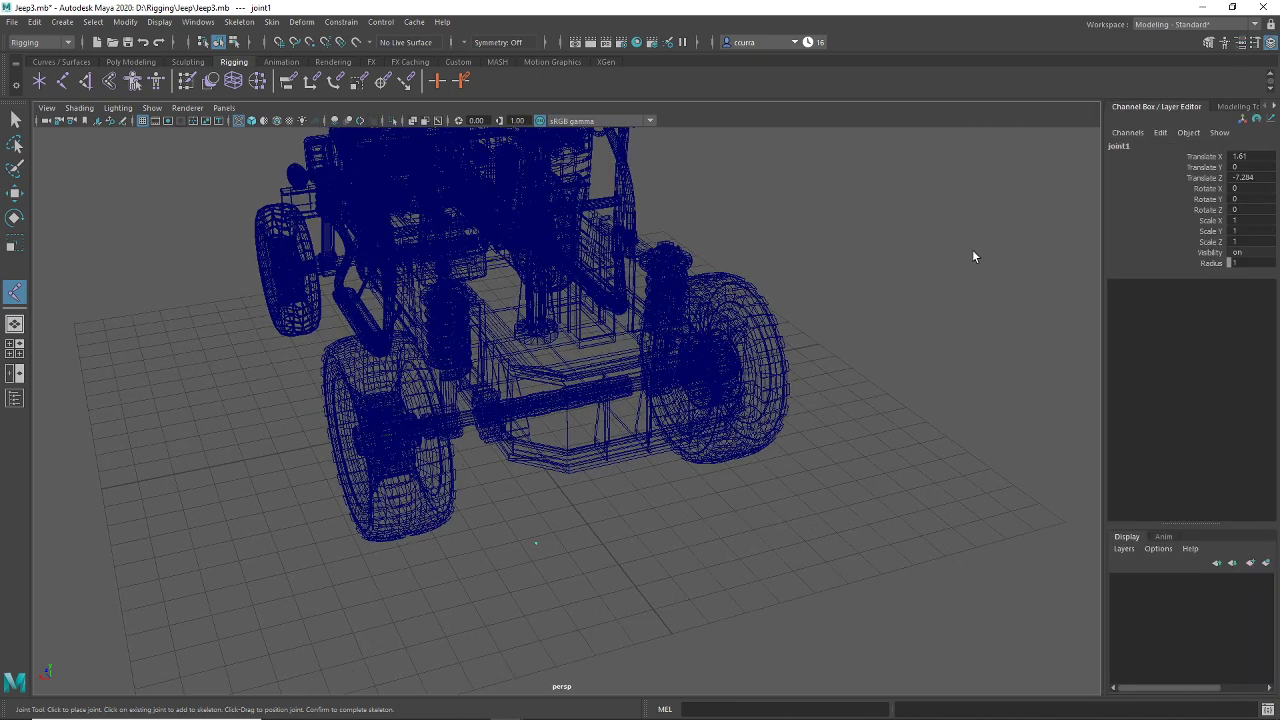
double_click(1145, 145)
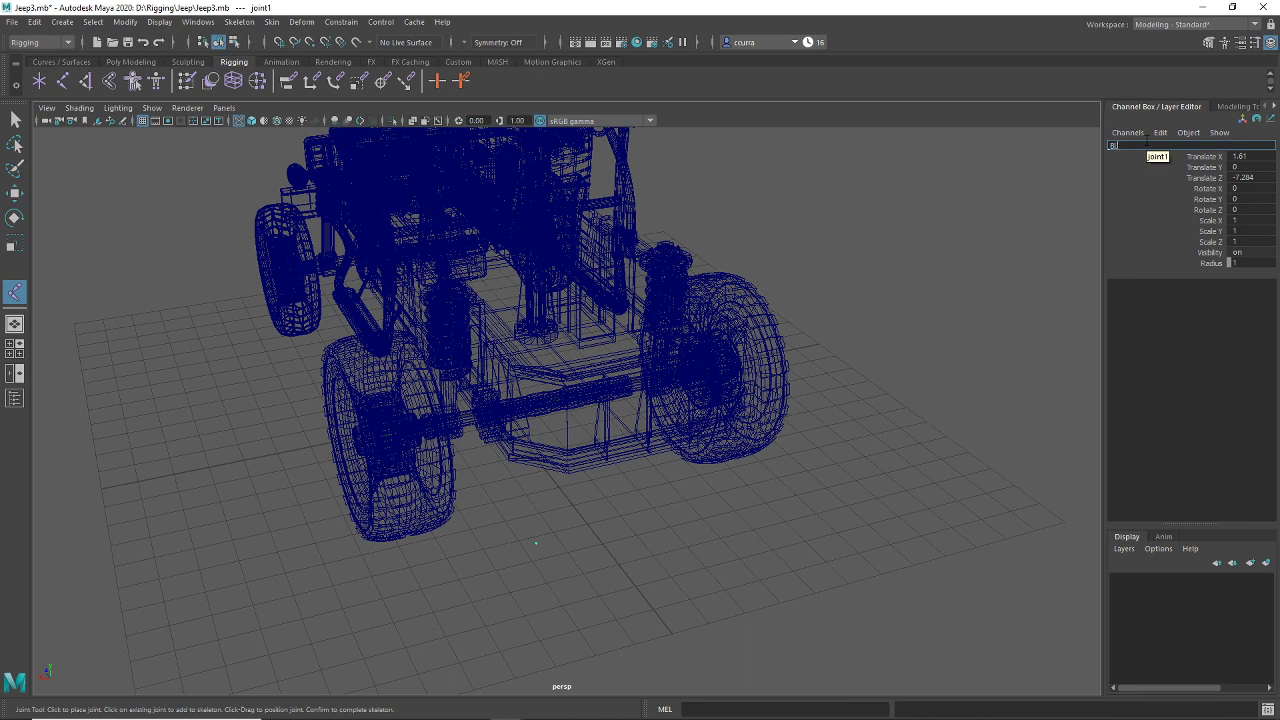
key("Return")
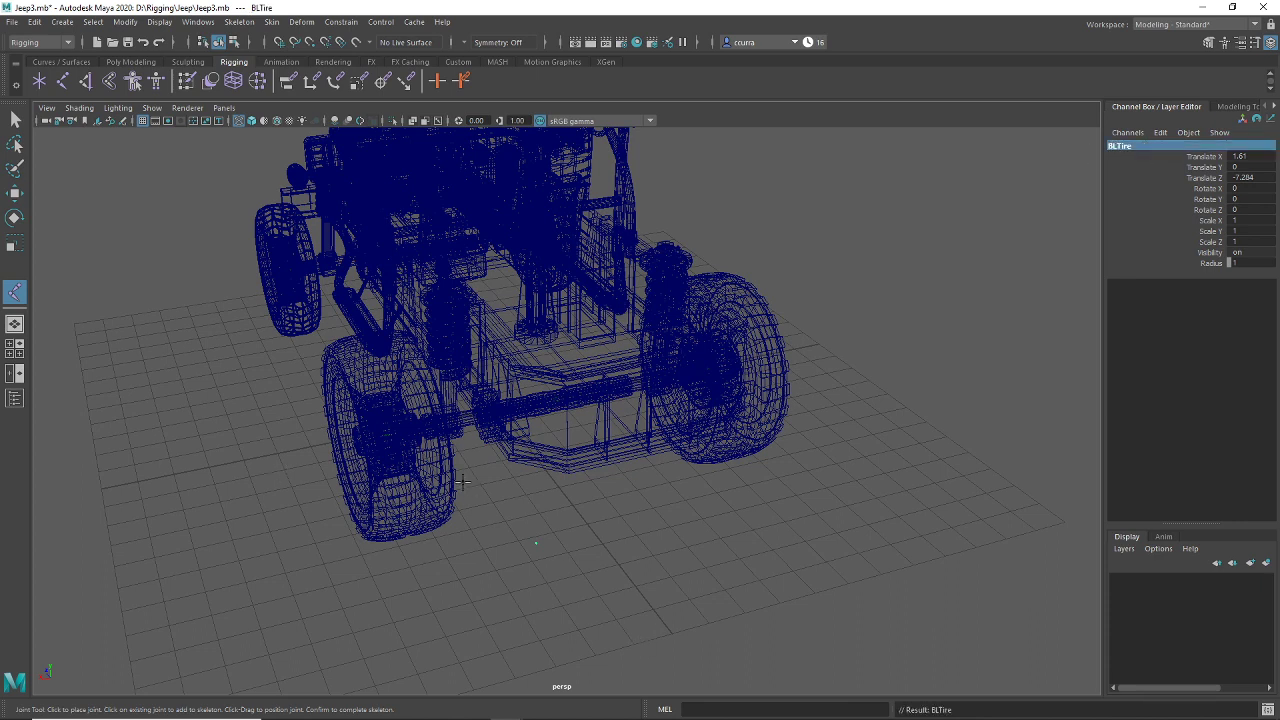
Step: Move the BLTire joint roughly into the back left tire, to about X 4.7, Y 1.72, Z -5.45
key("w")
mouse_move(400, 545)
left_mouse_down("alt")
mouse_move(457, 551)
mouse_move(761, 505)
left_mouse_up("alt")
key("5")
scroll(443, 565, "up", 5)
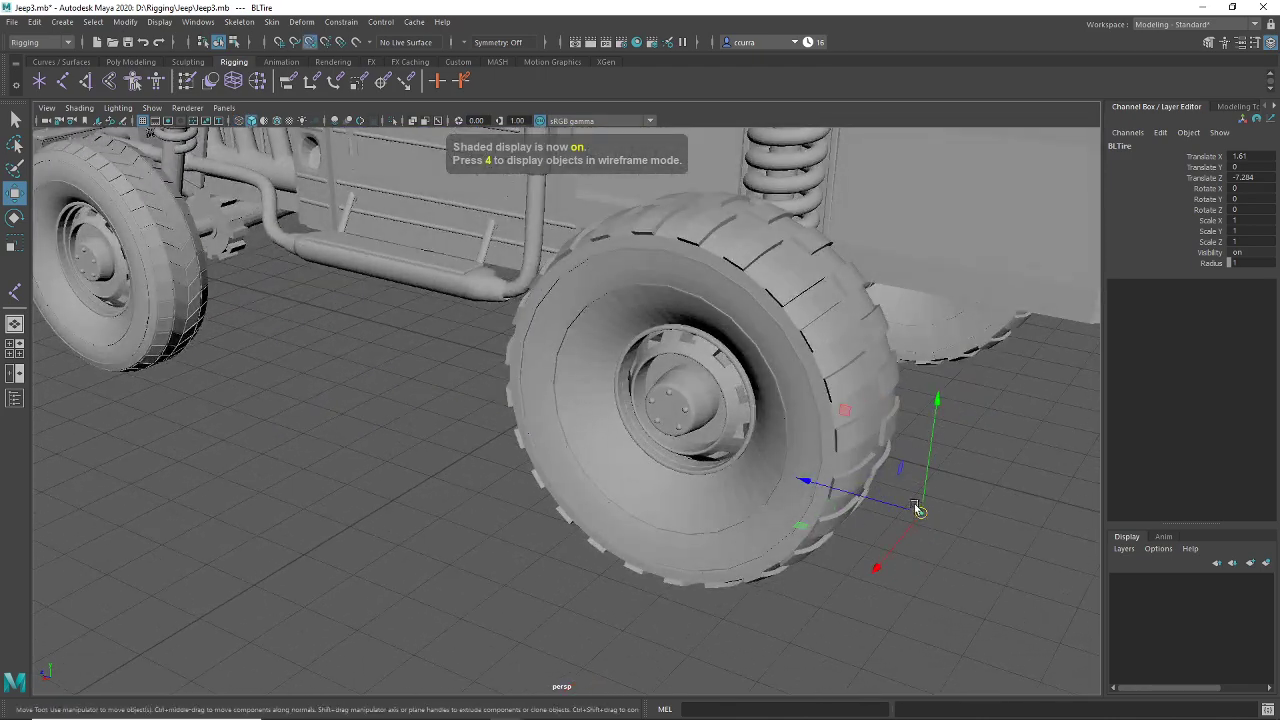
key("4")
left_click_drag(857, 508, 742, 543, "alt")
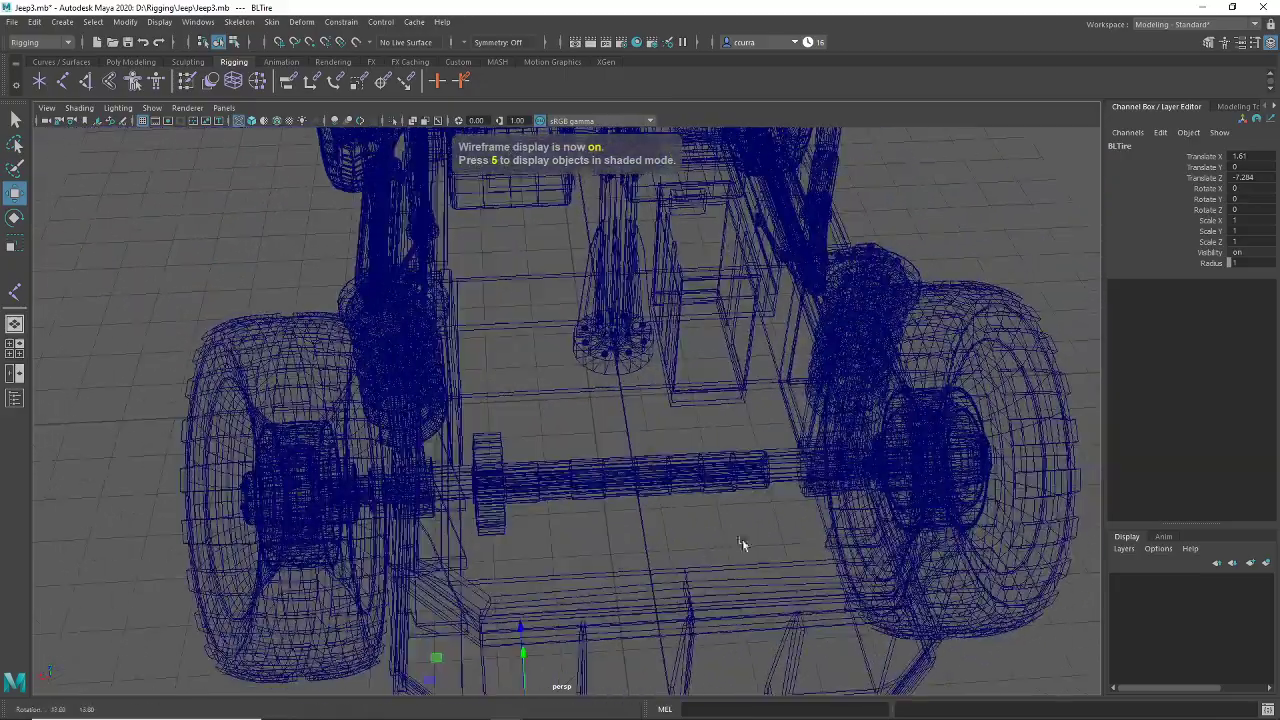
middle_click_drag(468, 645, 739, 455, "alt")
scroll(739, 455, "up", 5)
left_click_drag(1014, 612, 603, 314)
Step: Snap the BLTire joint onto the back left tire's pivot point at its center
left_click_drag(668, 455, 674, 506, "alt")
scroll(674, 516, "up", 5)
middle_click_drag(674, 516, 651, 426, "alt")
left_click_drag(651, 426, 652, 419, "alt")
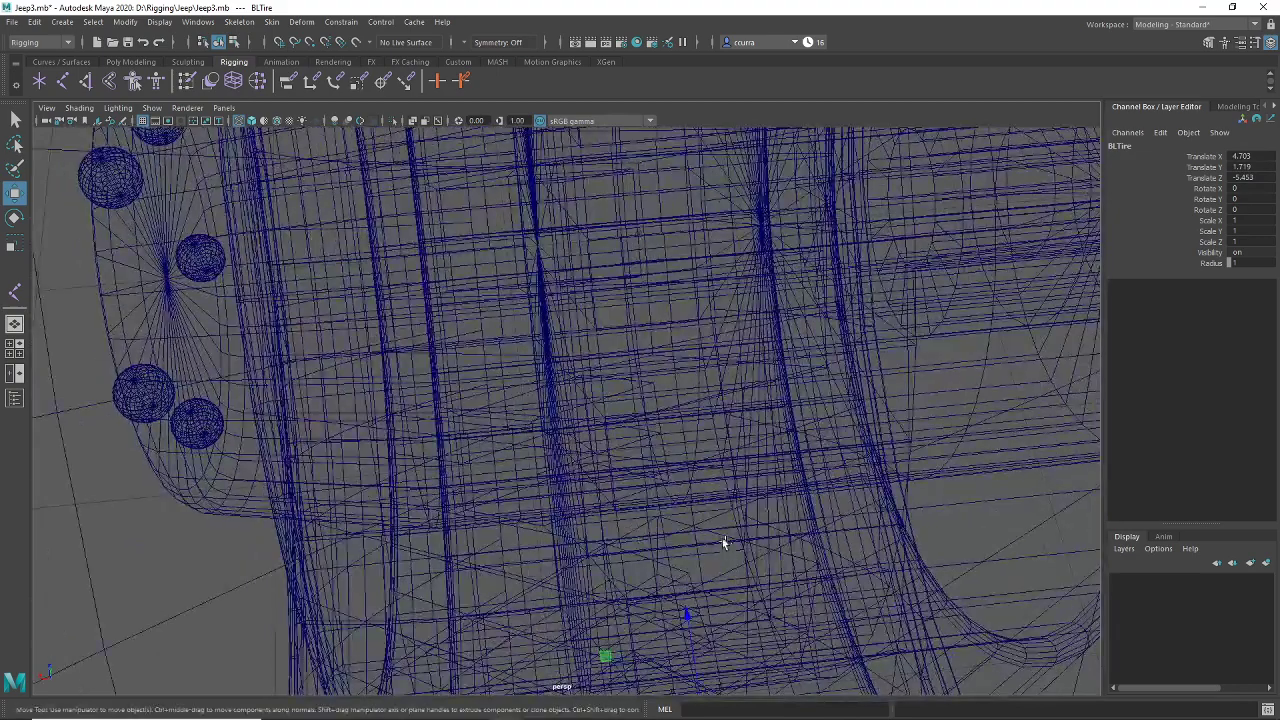
scroll(722, 538, "down", 3)
left_click_drag(657, 624, 624, 481)
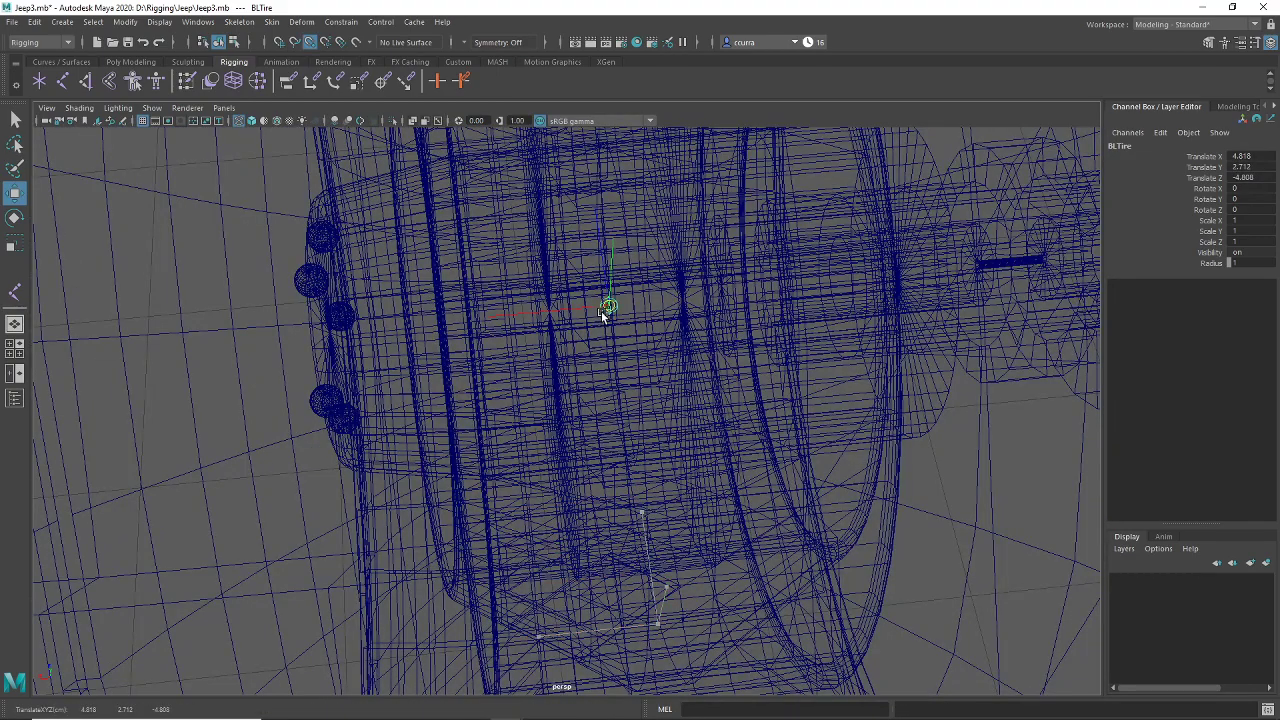
Step: Finish placing the BLTire joint on the back left tire's pivot, at X 4.818, Y 2.712, Z -4.808
left_click_drag(601, 311, 601, 311)
left_click_drag(645, 433, 670, 516, "alt")
scroll(670, 516, "up", 5)
mouse_move(670, 516)
middle_mouse_down("alt")
mouse_move(646, 459)
mouse_move(658, 504)
middle_mouse_up("alt")
scroll(657, 502, "down", 5)
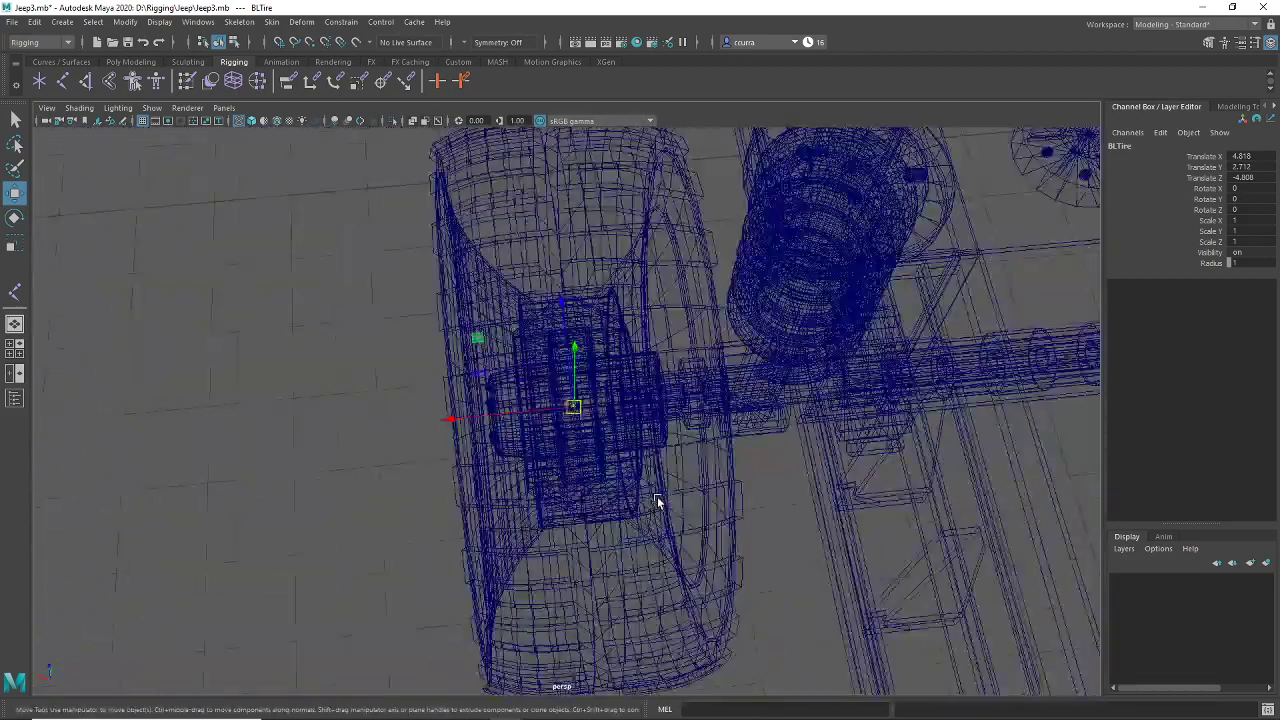
Step: Duplicate the BLTire joint into the back right tire, at about X -4.9, Y 2.62, Z -4.72, and rename the copy BRTire
mouse_move(657, 502)
left_mouse_down("alt")
mouse_move(720, 540)
mouse_move(672, 516)
left_mouse_up("alt")
scroll(740, 536, "down", 5)
key("ctrl+d")
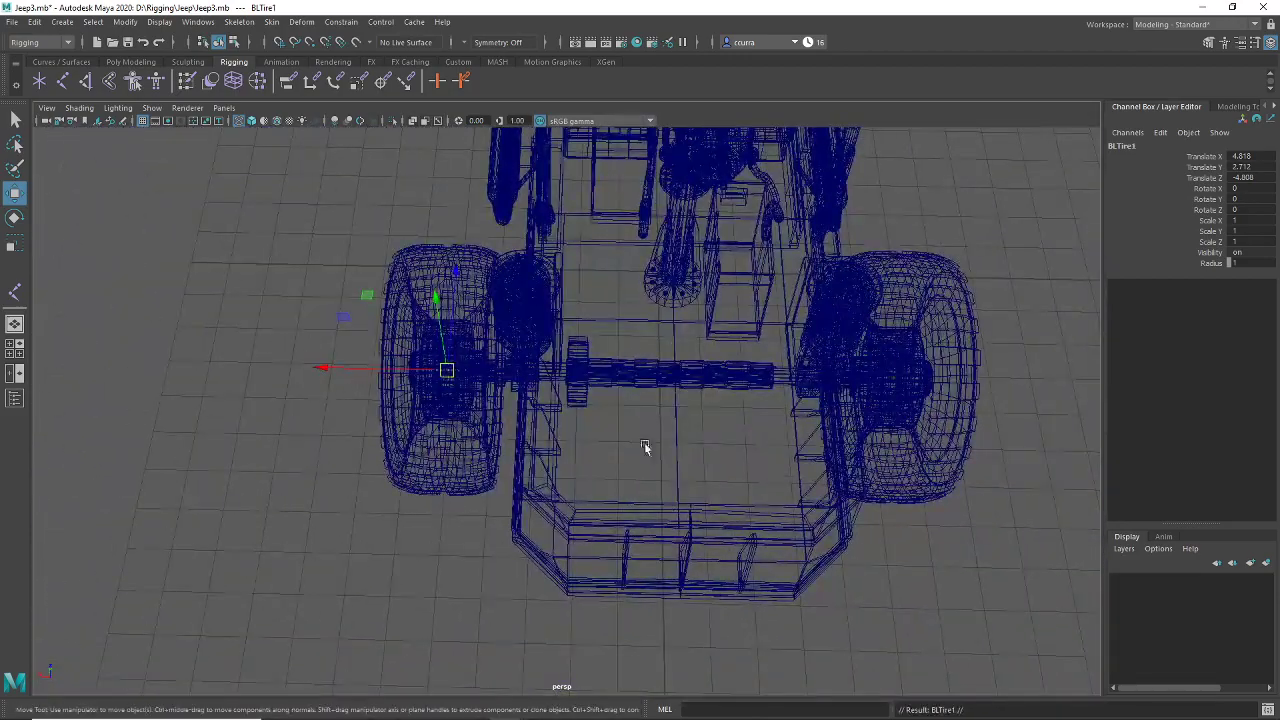
left_click_drag(446, 370, 903, 374)
middle_click_drag(995, 445, 592, 530, "alt")
scroll(840, 447, "up", 5)
left_click_drag(600, 436, 577, 431)
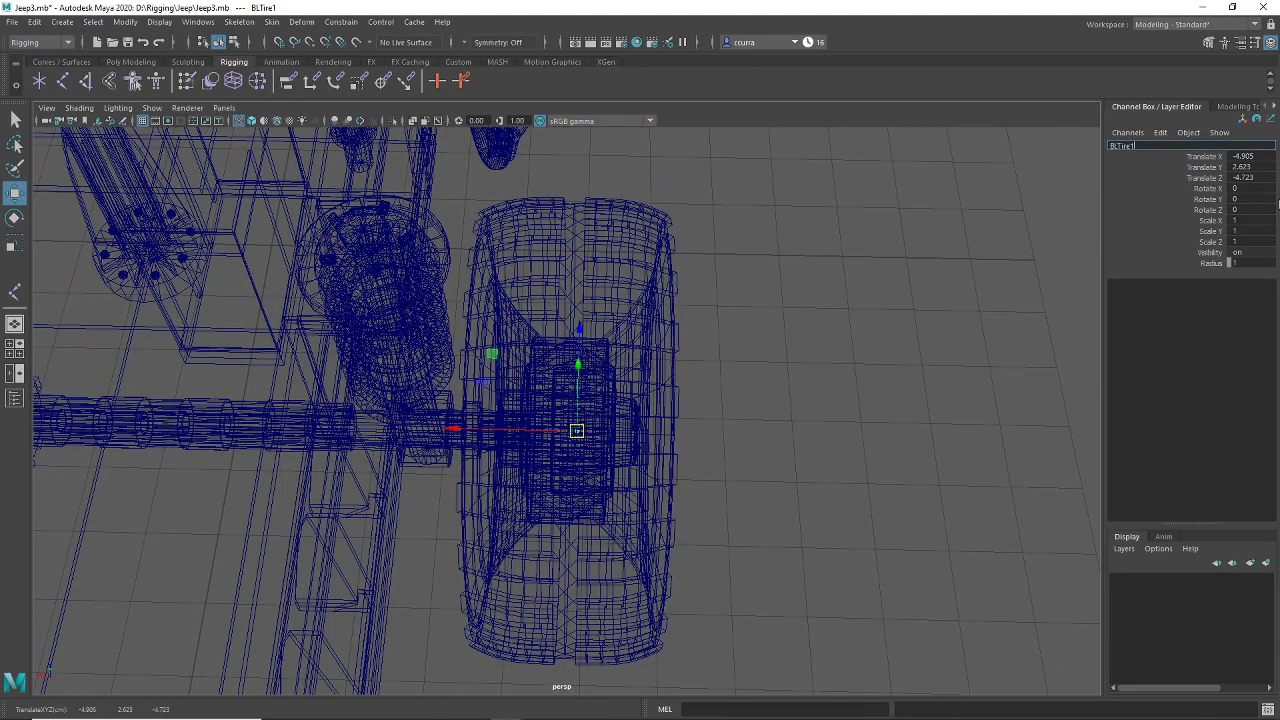
key("BackSpace")
key("Return")
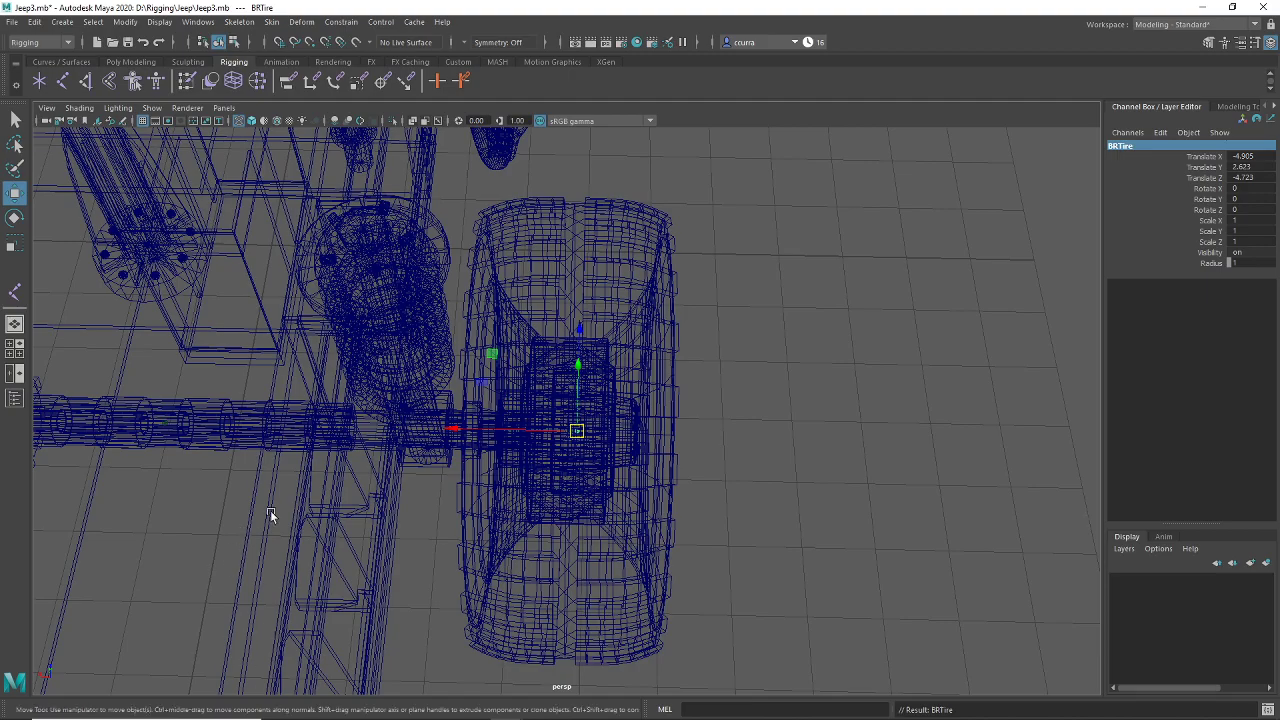
Step: Look through the right-side tires up close to locate the BRTire joint inside the back right tire
scroll(481, 521, "up", 5)
scroll(520, 590, "down", 8)
left_click_drag(520, 580, 542, 335, "alt")
scroll(542, 335, "up", 8)
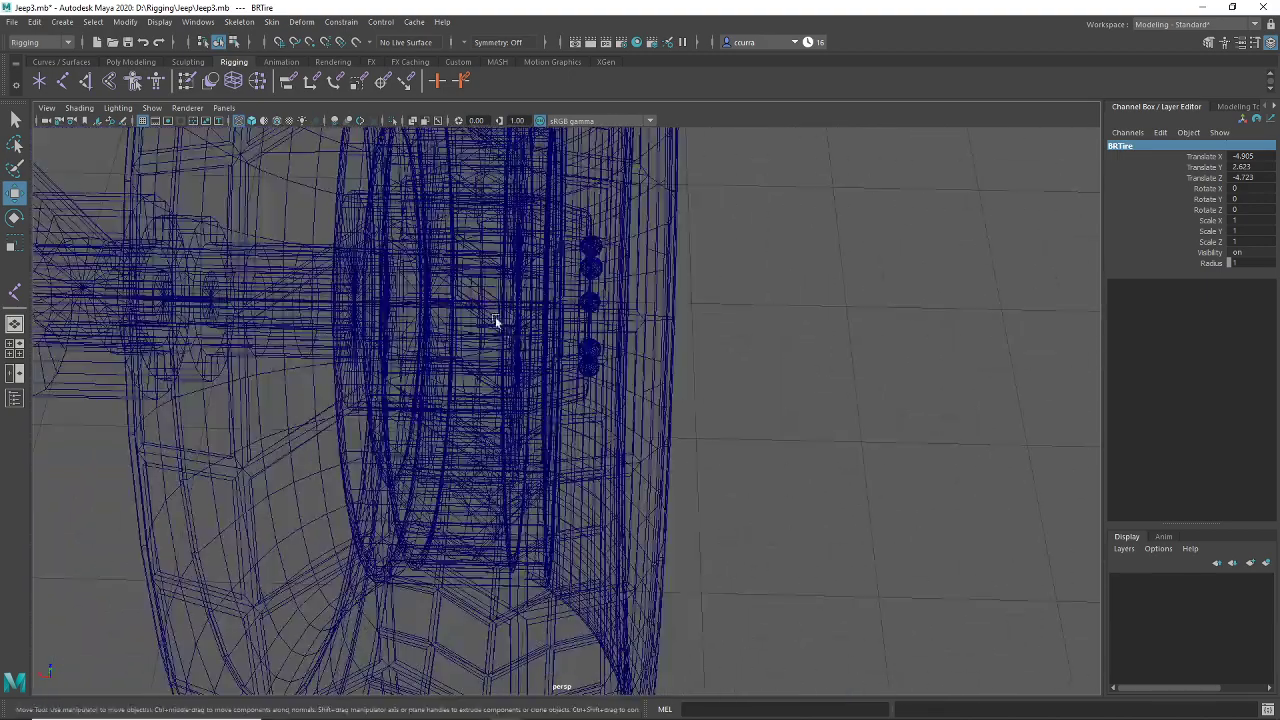
left_click(505, 352)
middle_click_drag(505, 352, 523, 371, "alt")
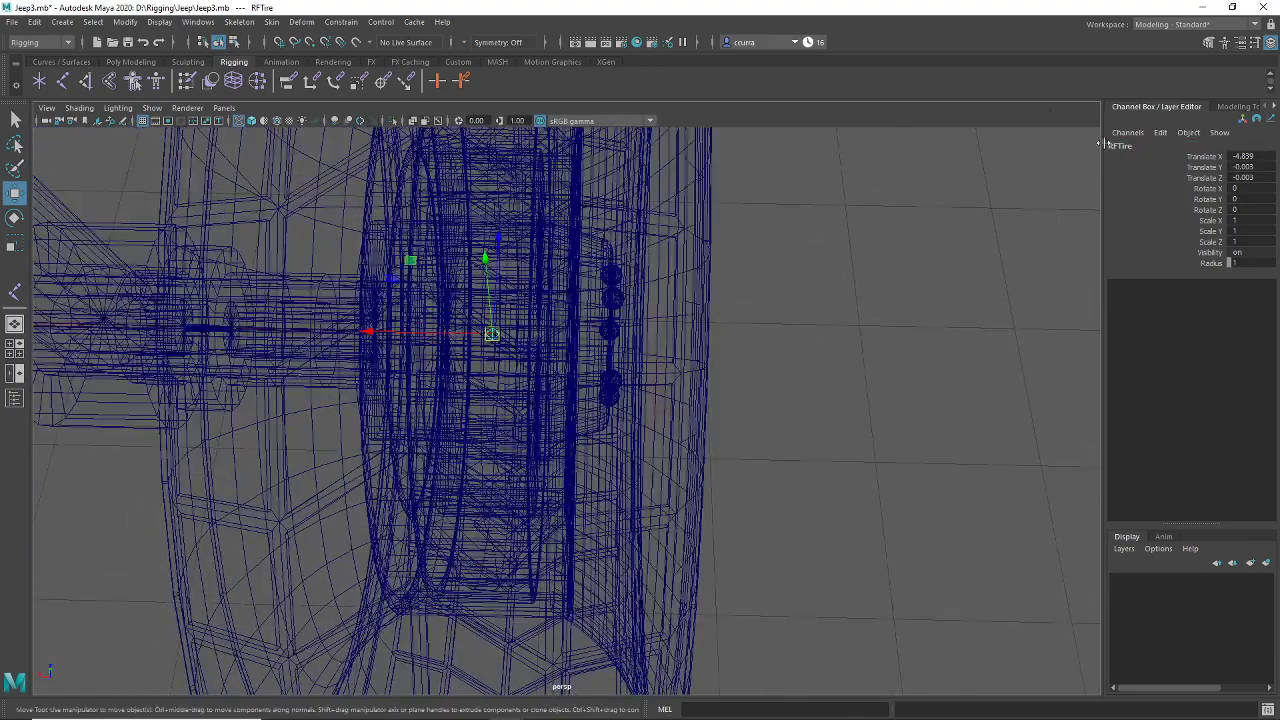
scroll(920, 230, "down", 8)
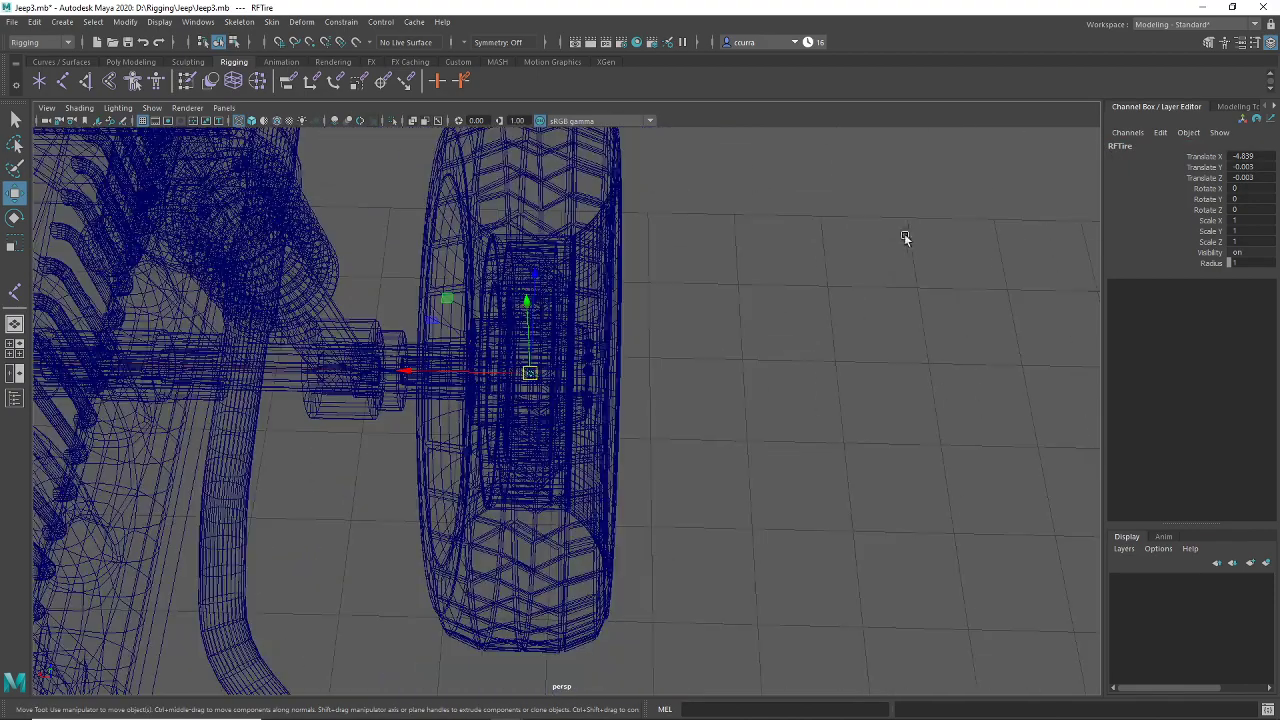
middle_click_drag(706, 362, 763, 180, "alt")
scroll(785, 240, "up", 5)
middle_click_drag(800, 300, 833, 124, "alt")
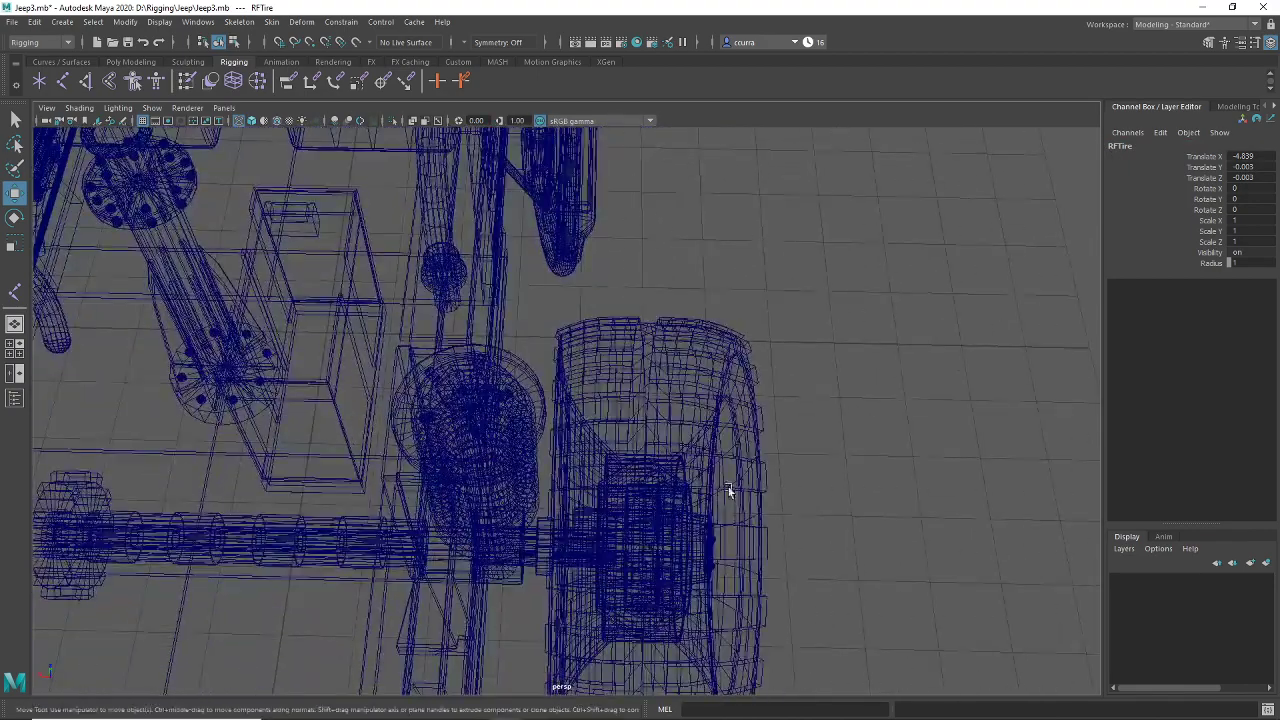
middle_click_drag(729, 491, 714, 377, "alt")
left_click(737, 508)
scroll(740, 506, "up", 5)
scroll(764, 479, "down", 6)
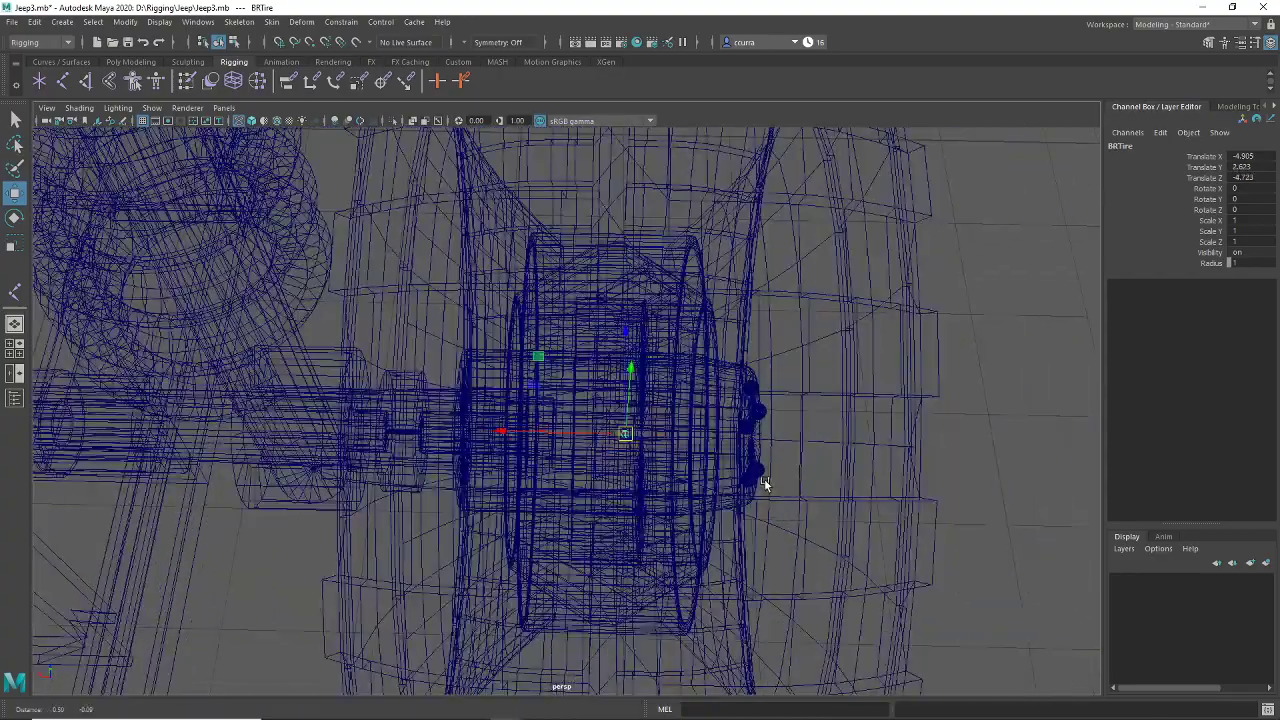
Step: Check the BLTire joint inside the back left tire and reselect the BRTire joint for comparison
middle_click_drag(404, 484, 694, 471, "alt")
left_click(453, 445)
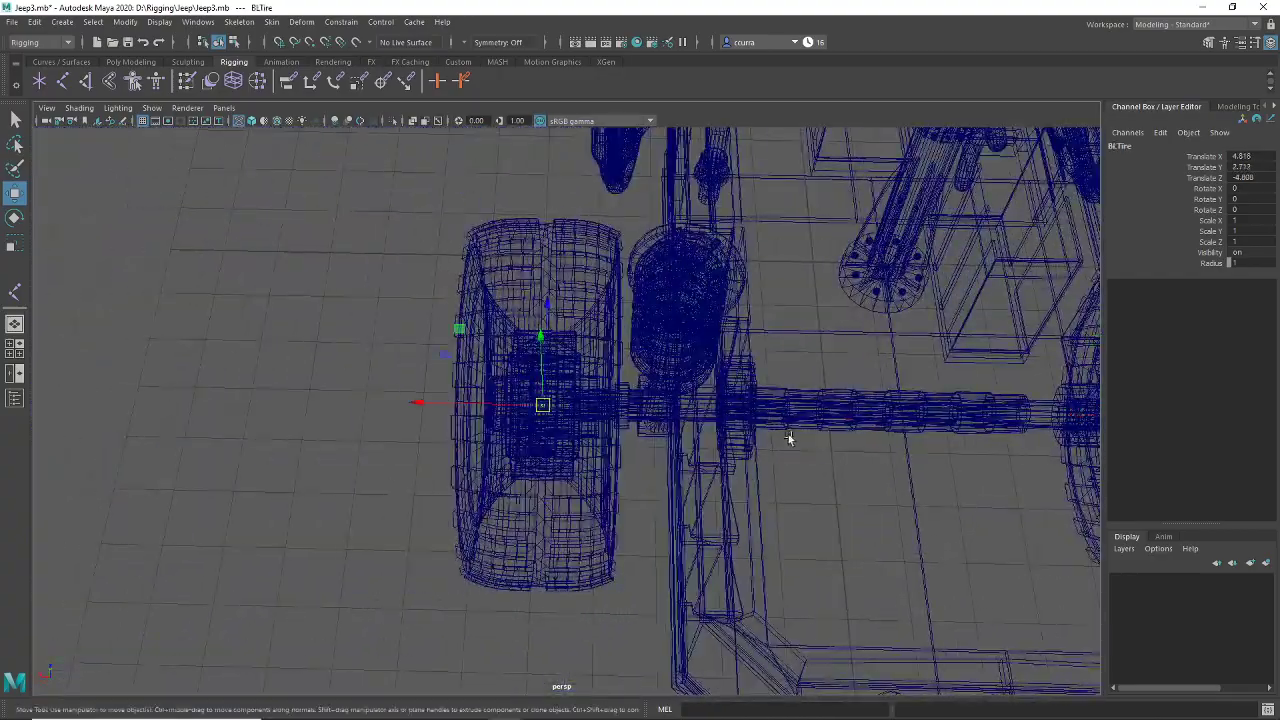
middle_click_drag(880, 441, 384, 441, "alt")
scroll(654, 363, "up", 8)
middle_click_drag(865, 465, 711, 375, "alt")
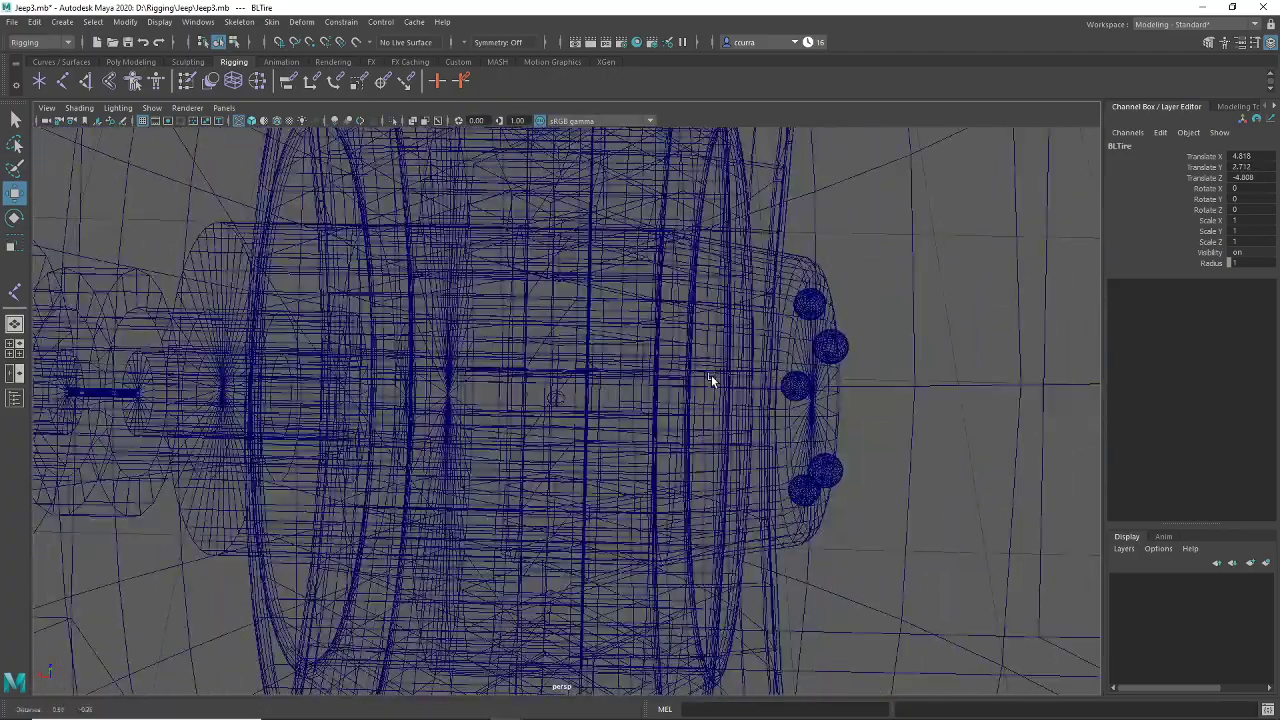
left_click(475, 493)
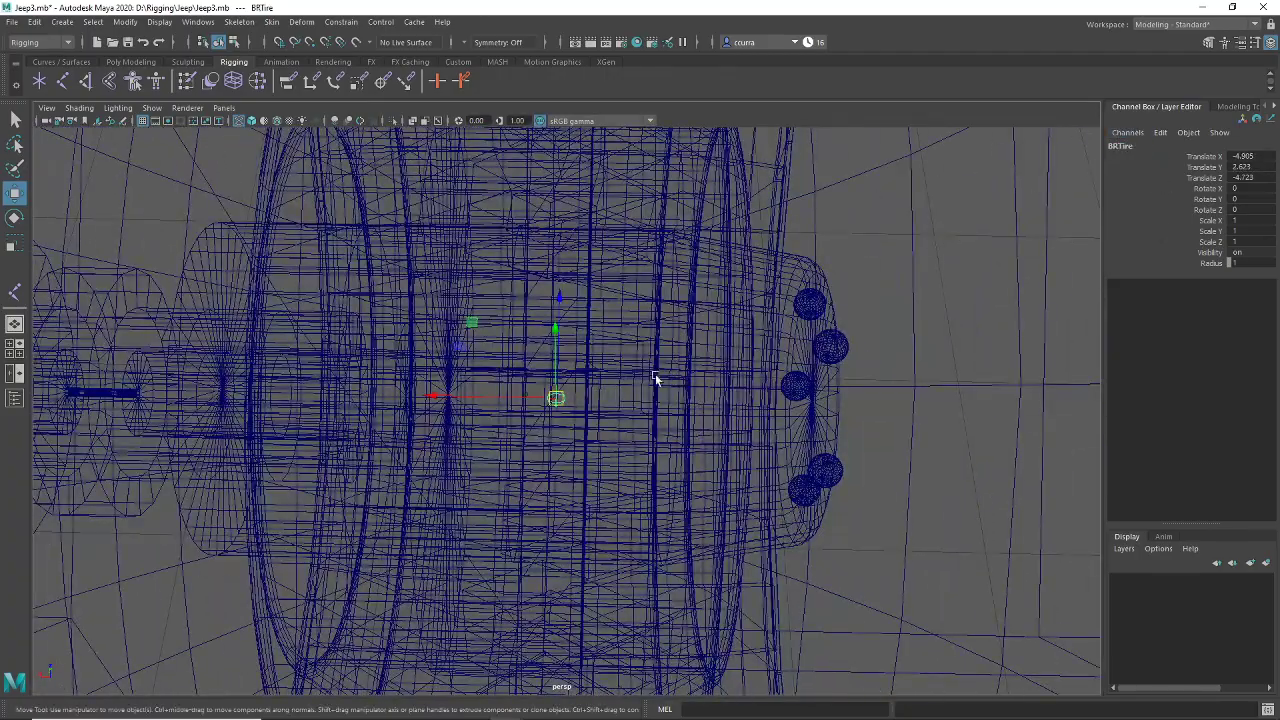
Step: Snap the BRTire joint onto the back right tire's pivot point, at X -4.822, Y 2.738, Z -4.781
scroll(640, 432, "down", 4)
middle_click_drag(634, 433, 675, 442, "alt")
scroll(849, 432, "down", 4)
scroll(734, 438, "up", 6)
scroll(675, 447, "up", 3)
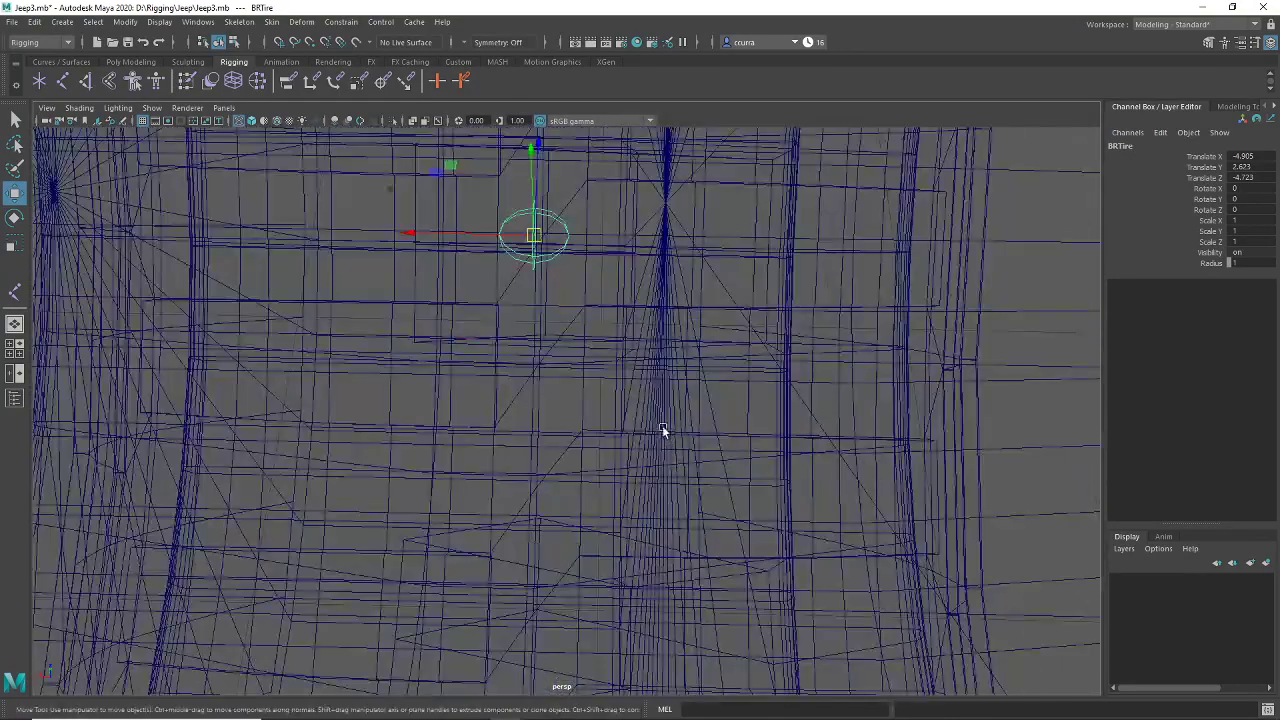
left_click_drag(533, 237, 402, 188)
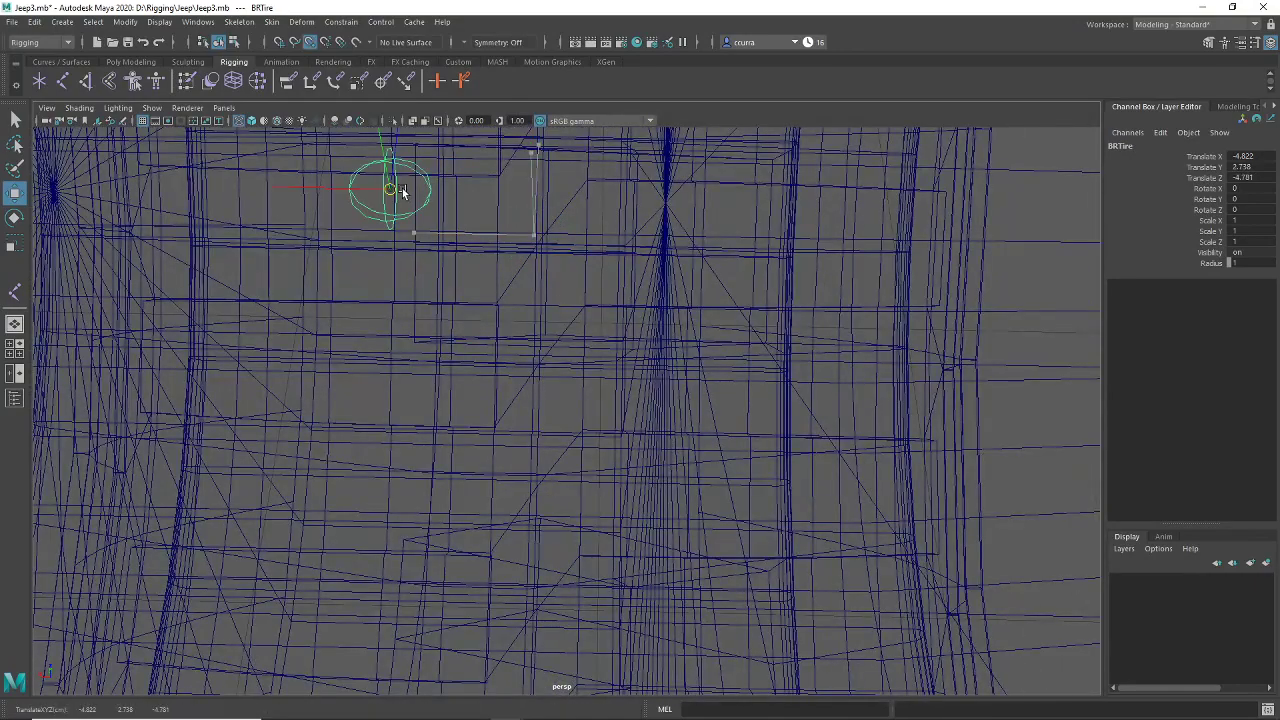
Step: Duplicate the BRTire joint along X to about -0.84 on the rear axle and rename the copy BAxl
scroll(589, 406, "down", 10)
middle_click_drag(423, 476, 552, 480, "alt")
scroll(553, 479, "up", 5)
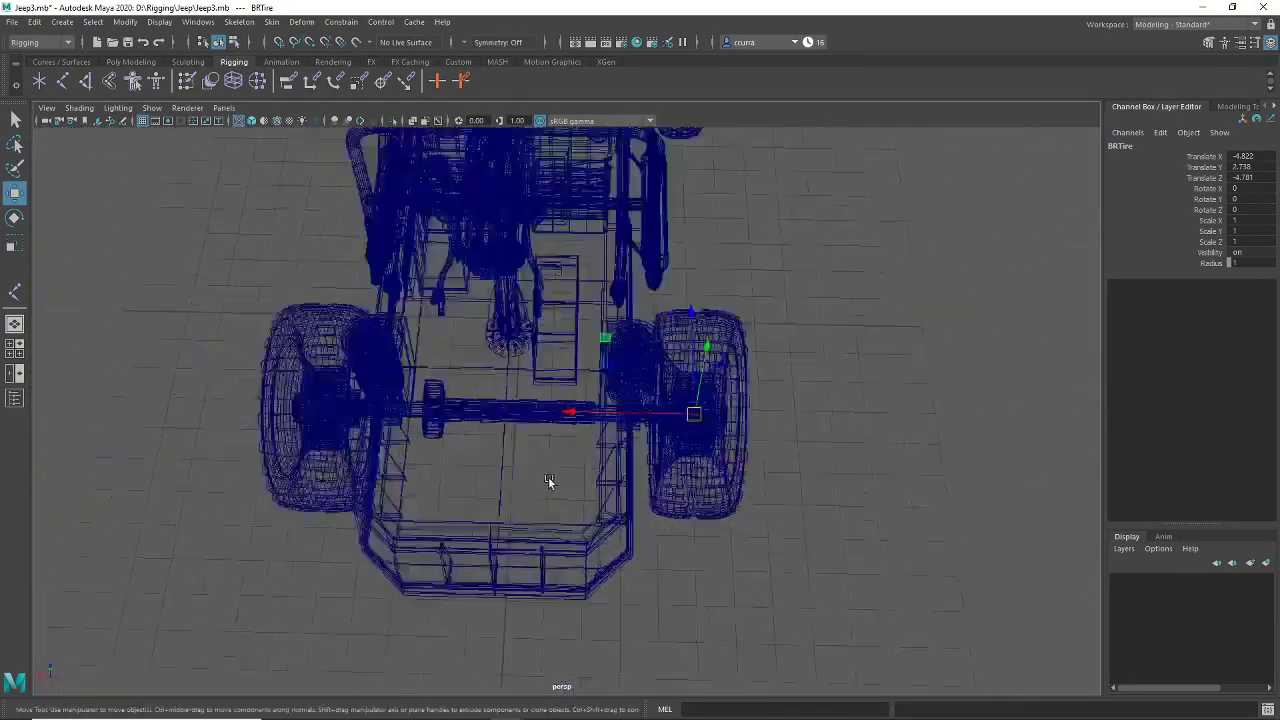
left_click_drag(733, 424, 511, 418)
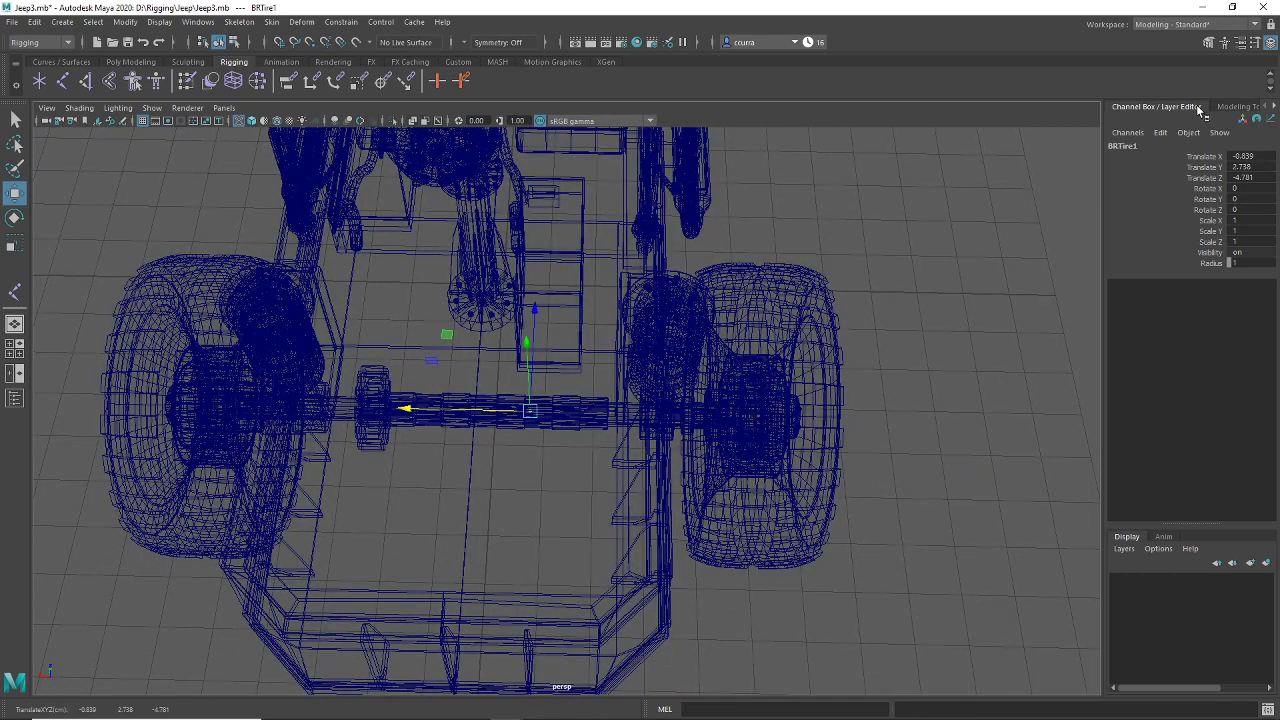
left_click(1143, 145)
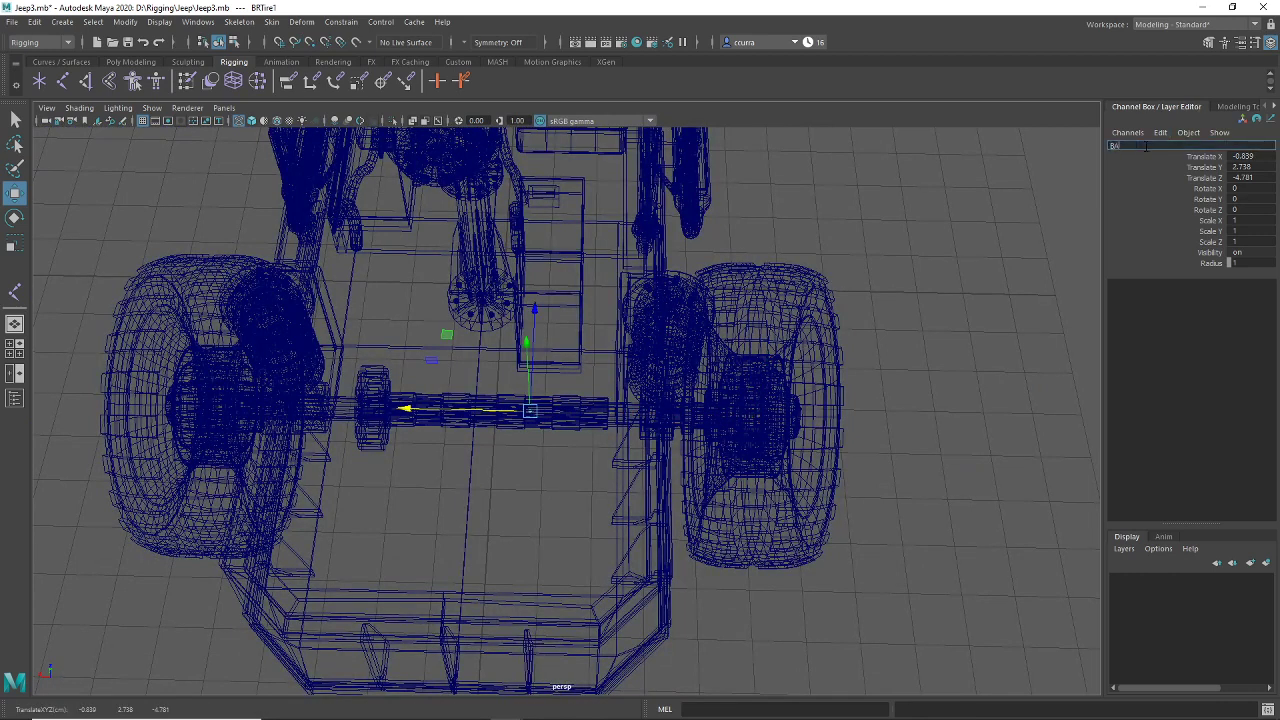
key("Return")
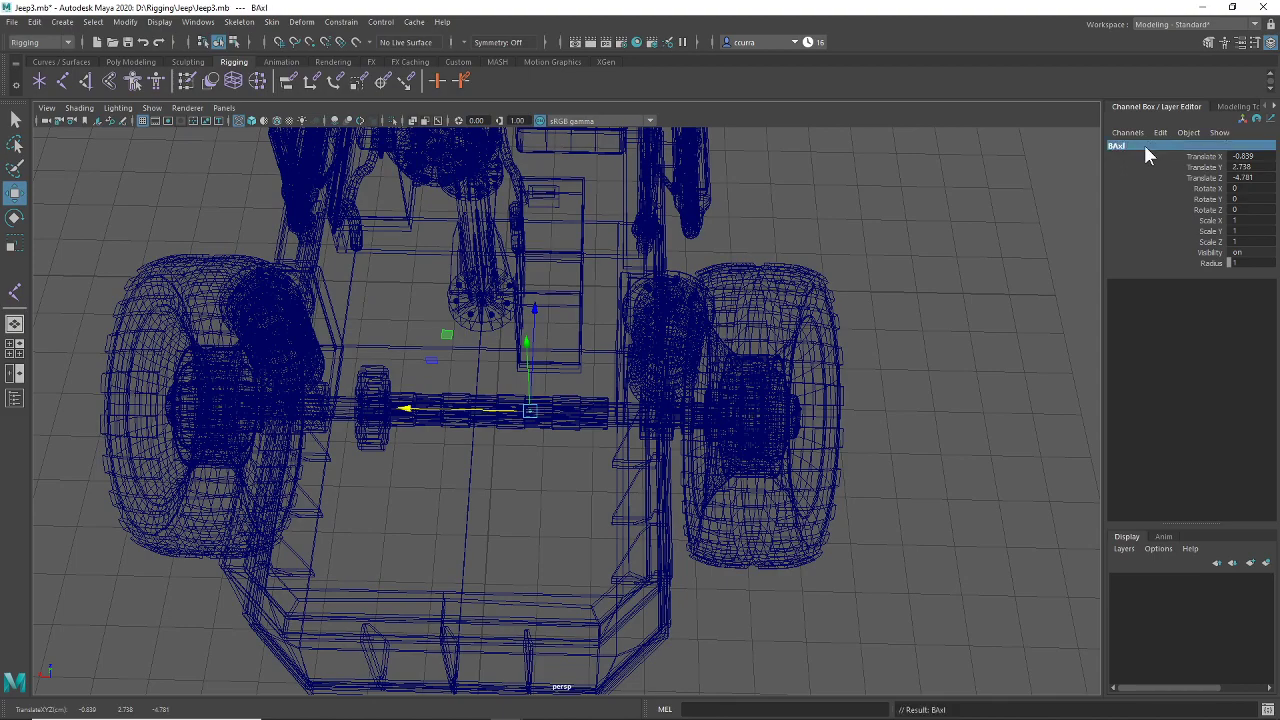
Step: Snap the BAxl joint onto the rear axle's pivot point, at X 0, Y 2.712, Z -4.782
scroll(430, 482, "up", 6)
scroll(700, 449, "up", 8)
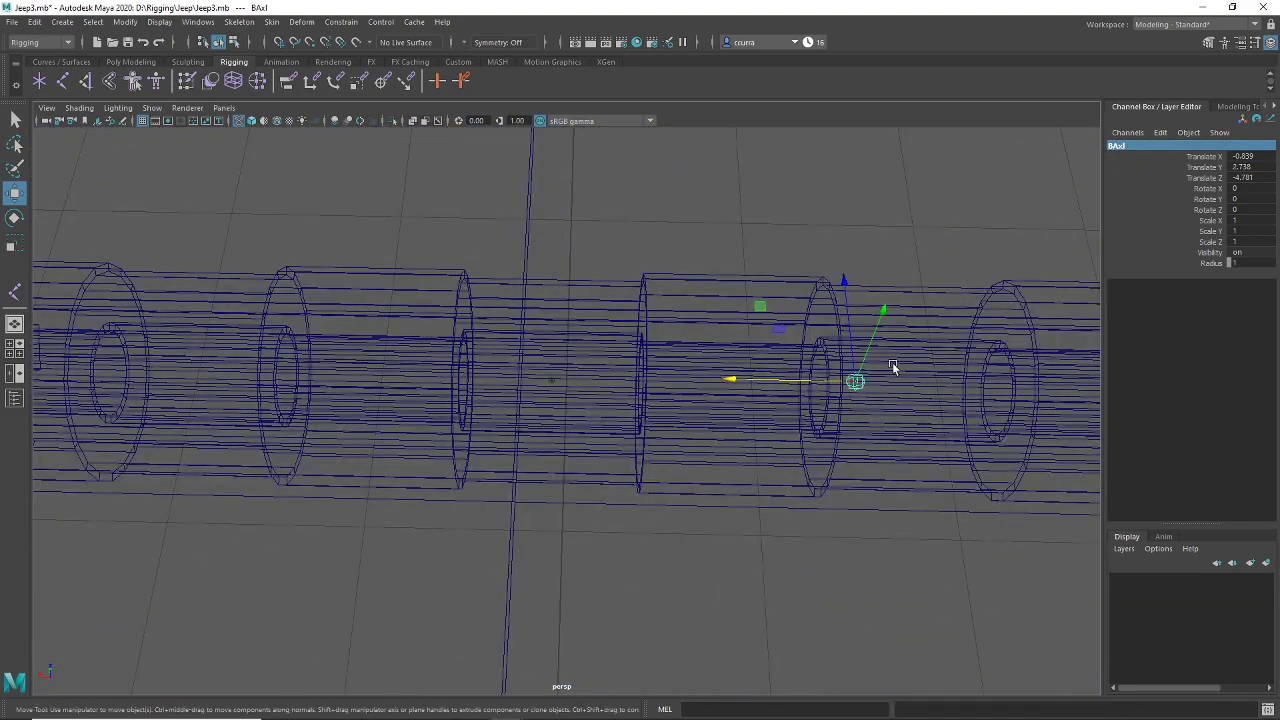
left_click_drag(858, 378, 584, 379)
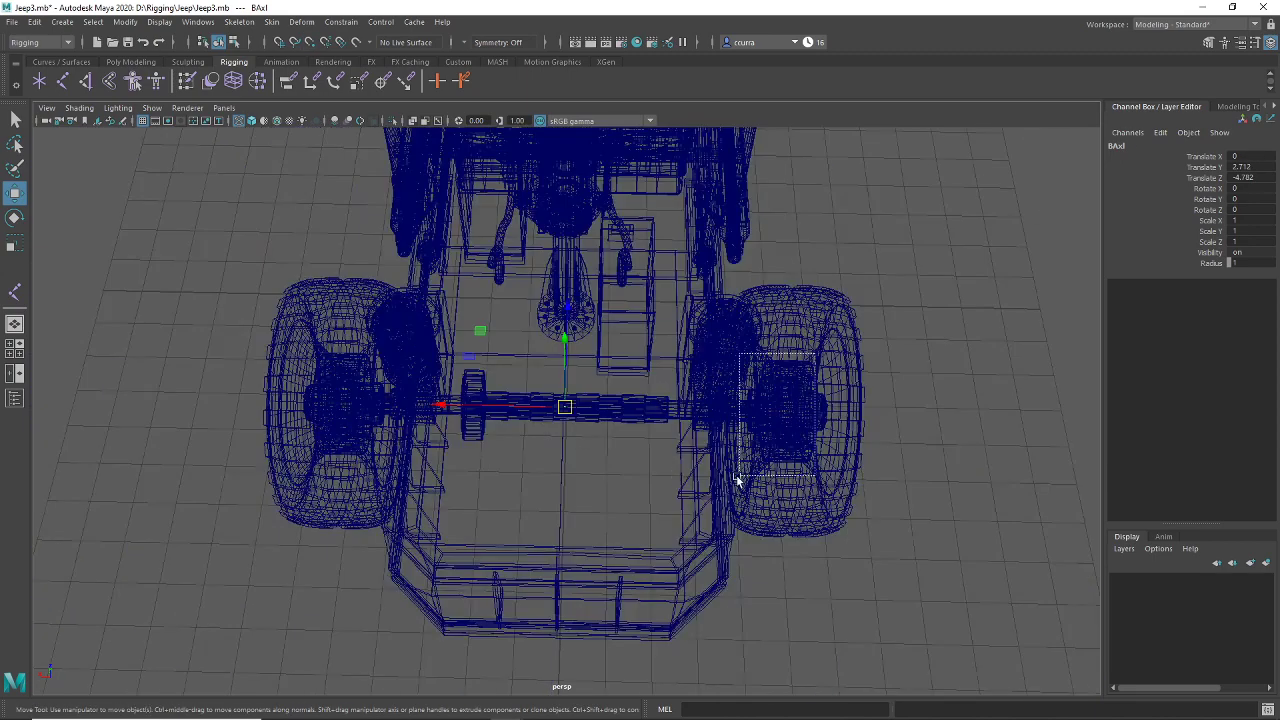
Step: Parent the BRTire and BLTire joints to the BAxl joint
left_click_drag(737, 480, 736, 481)
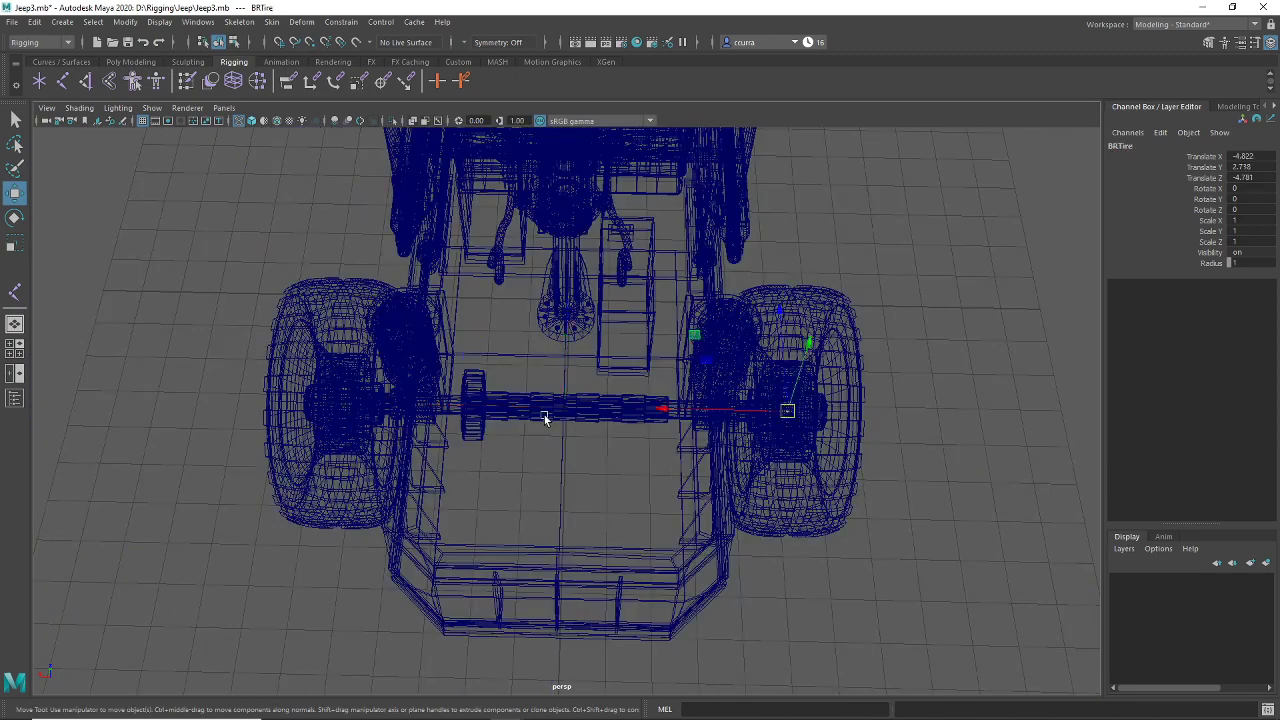
left_click_drag(394, 339, 289, 474)
left_click_drag(604, 364, 517, 476)
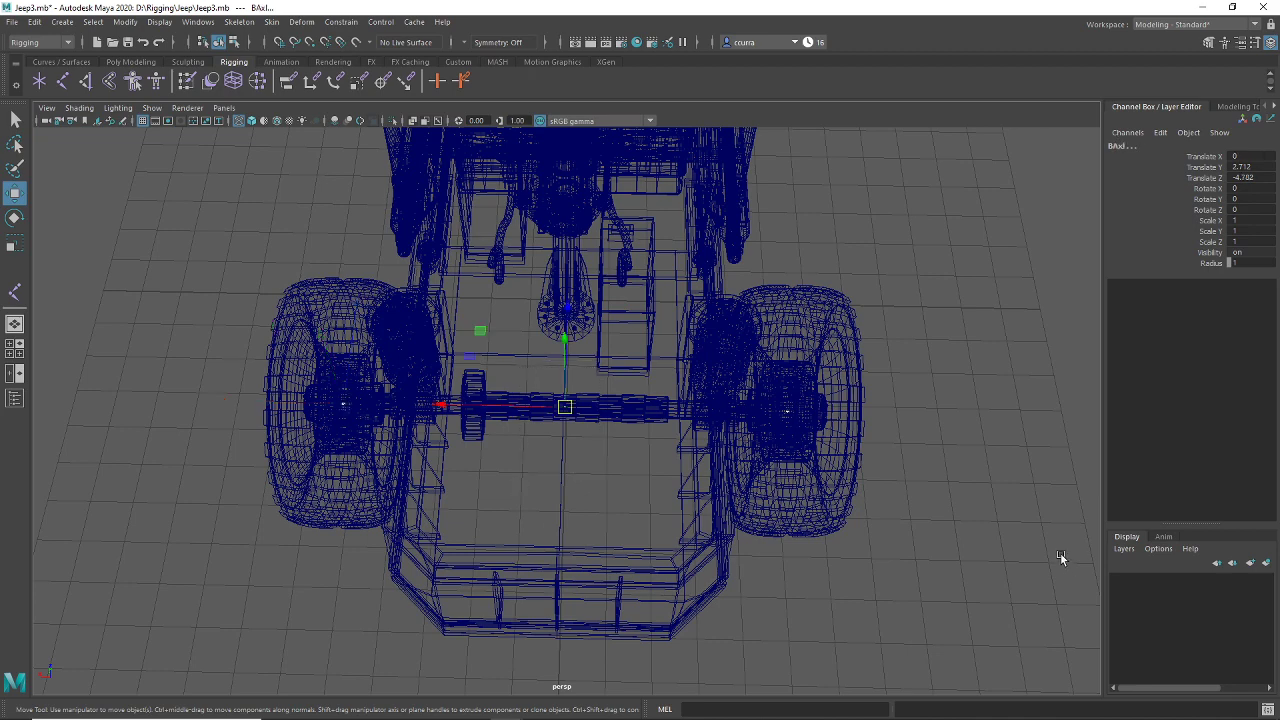
key("p")
right_click_drag(872, 357, 721, 460, "alt")
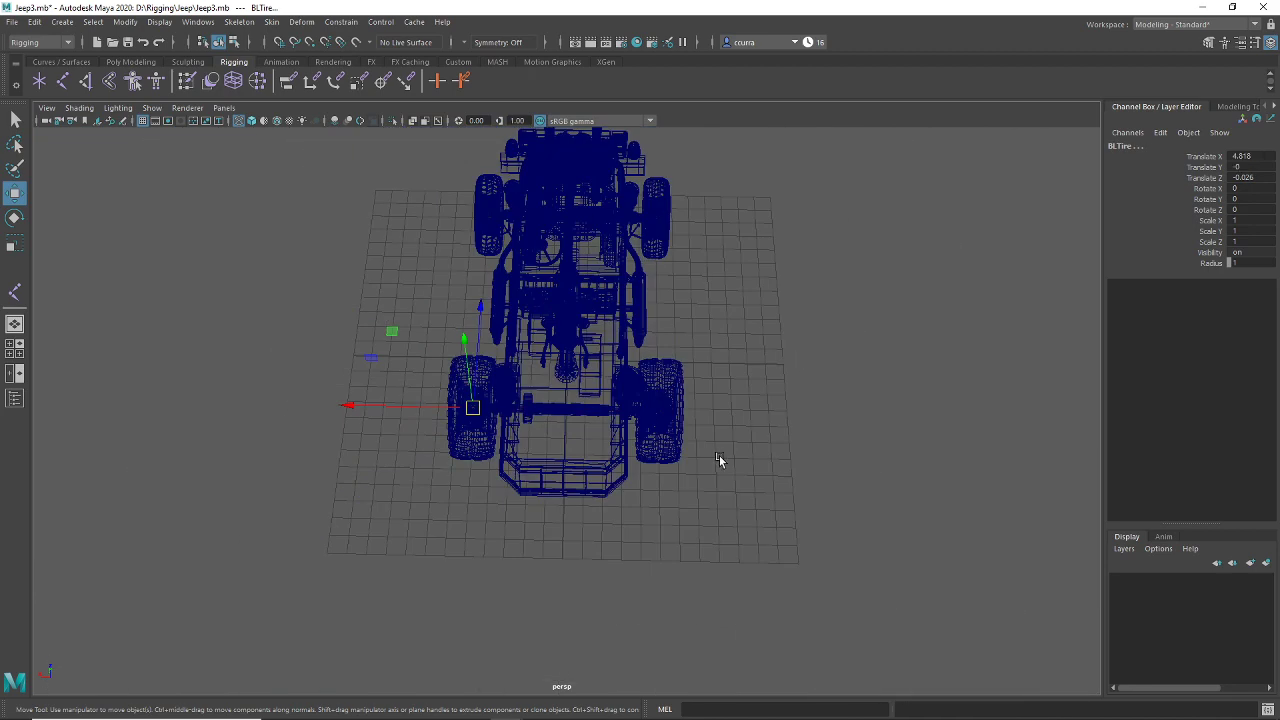
Step: Test the rear hierarchy by moving the BAxl joint, undo the move, and clear the selection
left_click_drag(721, 460, 752, 478, "alt")
left_click_drag(558, 397, 596, 466)
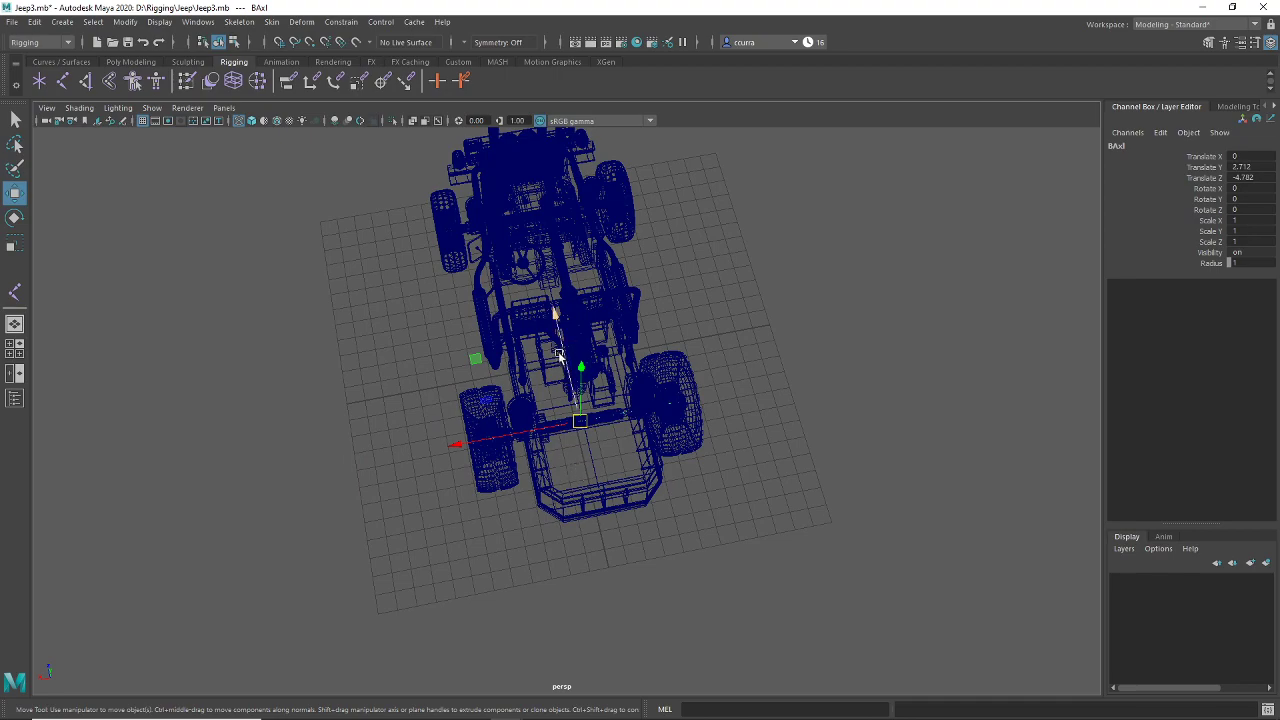
mouse_move(558, 355)
left_mouse_down()
mouse_move(588, 470)
mouse_move(616, 490)
mouse_move(595, 473)
mouse_move(529, 467)
mouse_move(571, 524)
mouse_move(654, 512)
mouse_move(629, 486)
mouse_move(661, 512)
mouse_move(694, 509)
mouse_move(663, 563)
mouse_move(686, 531)
mouse_move(666, 542)
mouse_move(867, 545)
mouse_move(791, 549)
mouse_move(783, 571)
mouse_move(797, 506)
mouse_move(808, 534)
mouse_move(751, 563)
left_mouse_up()
key("ctrl+z")
key("5")
left_click(711, 528)
key("4")
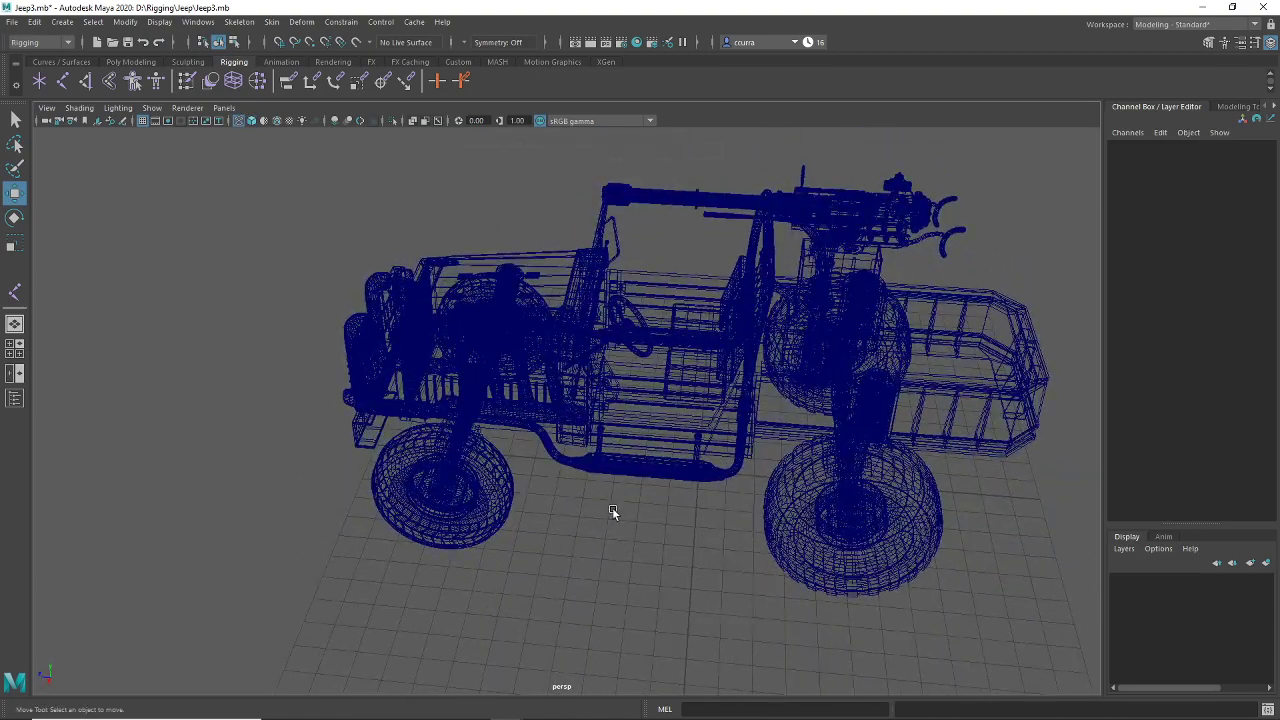
Step: Create a single joint at the grid origin beneath the jeep and rename it Main
middle_click_drag(612, 508, 596, 496, "alt")
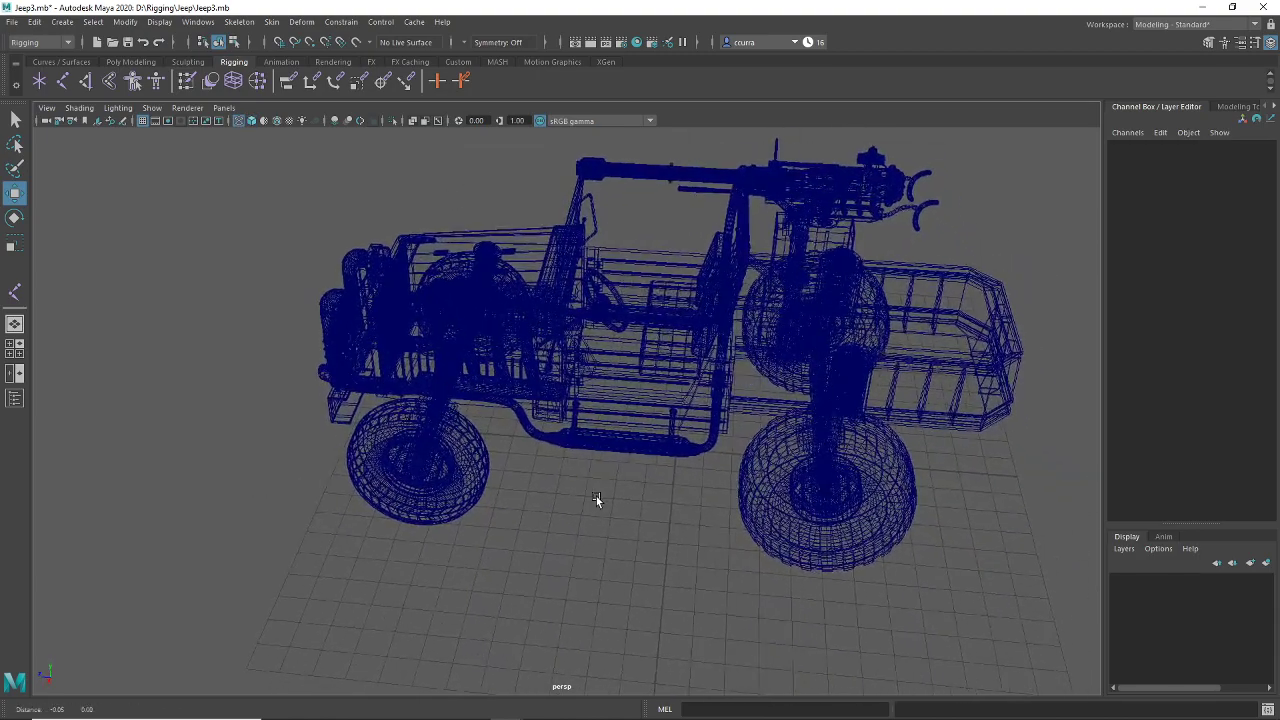
left_click(63, 84)
scroll(642, 443, "up", 5)
left_click_drag(784, 477, 785, 470, "alt")
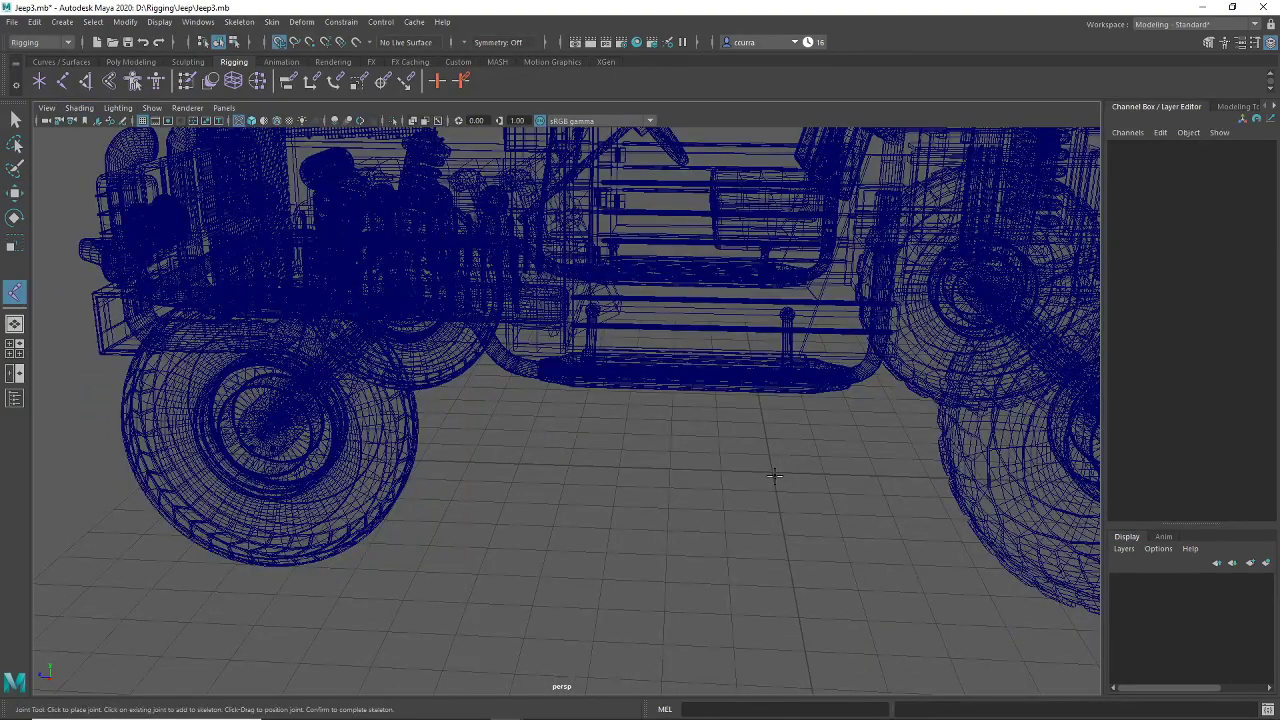
left_click(770, 473)
scroll(772, 485, "down", 3)
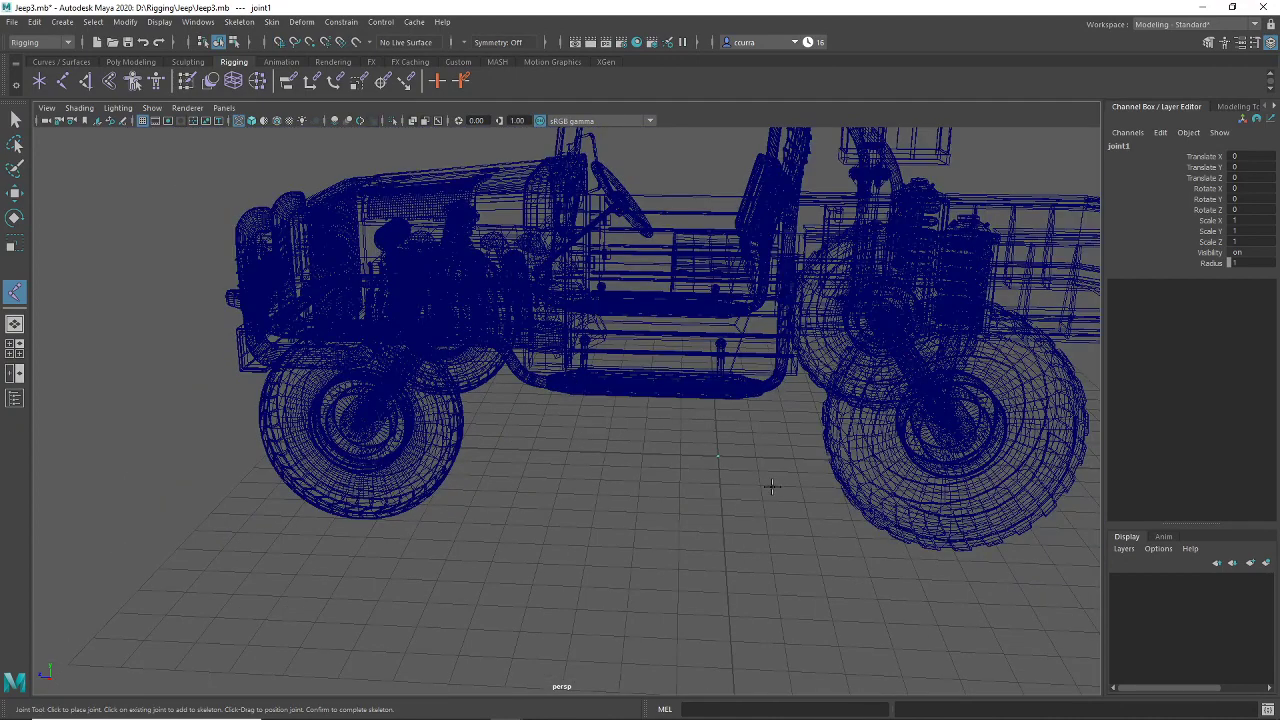
key("w")
left_click(1155, 146)
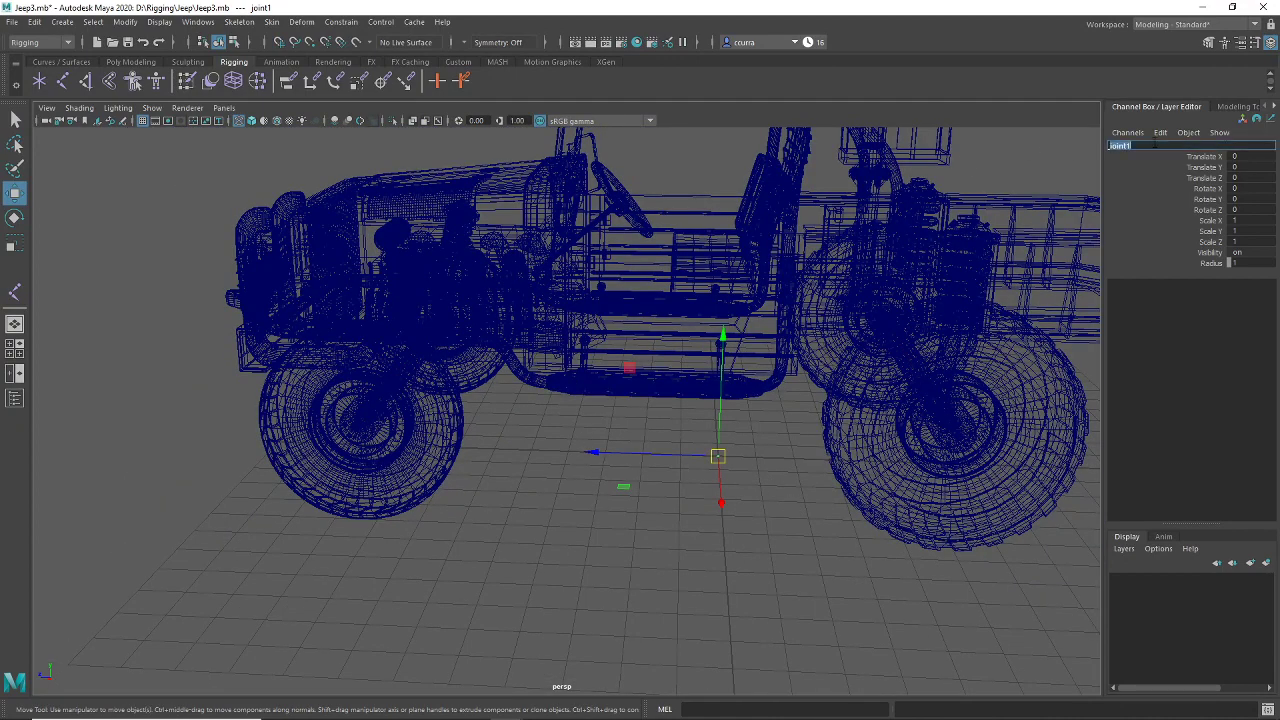
key("Return")
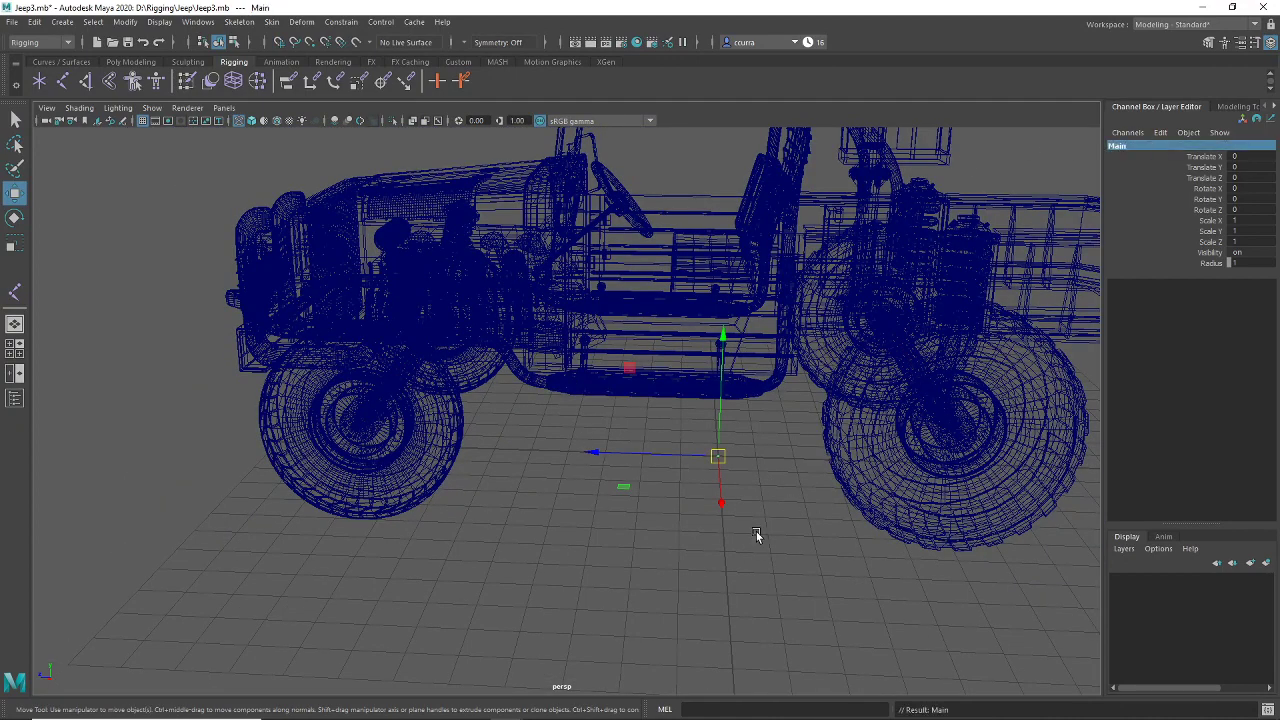
Step: Duplicate the Main joint and raise the copy straight up into the jeep's body, to about Y 5
mouse_move(757, 531)
left_mouse_down("alt")
mouse_move(727, 556)
mouse_move(770, 542)
mouse_move(751, 462)
mouse_move(751, 517)
left_mouse_up("alt")
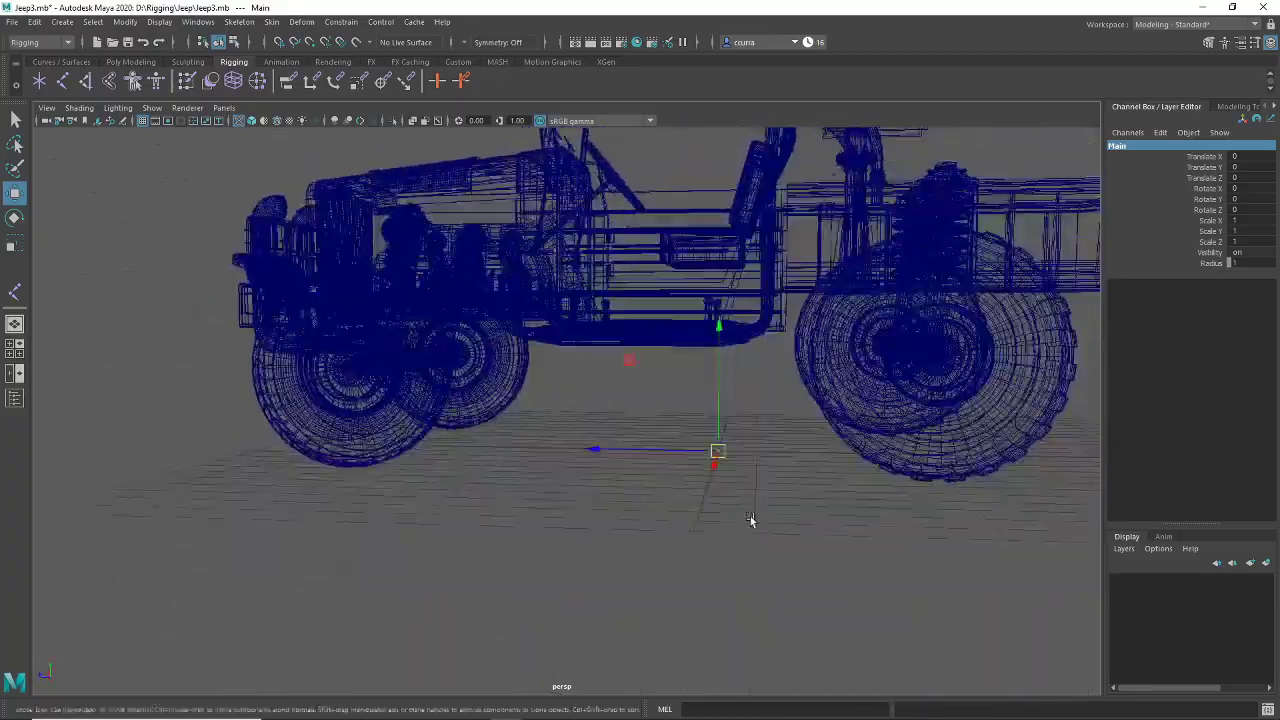
key("ctrl+d")
left_click_drag(714, 346, 710, 220)
mouse_move(710, 220)
left_mouse_down("alt")
mouse_move(820, 586)
mouse_move(780, 540)
mouse_move(714, 509)
mouse_move(744, 464)
mouse_move(720, 634)
mouse_move(731, 609)
mouse_move(711, 604)
mouse_move(780, 652)
mouse_move(760, 662)
mouse_move(795, 610)
mouse_move(776, 620)
mouse_move(700, 560)
left_mouse_up("alt")
key("5")
key("4")
left_click_drag(606, 258, 603, 220)
Step: Adjust the duplicated joint's height in the front view to about Y 5.59 and rename it Body
key("space")
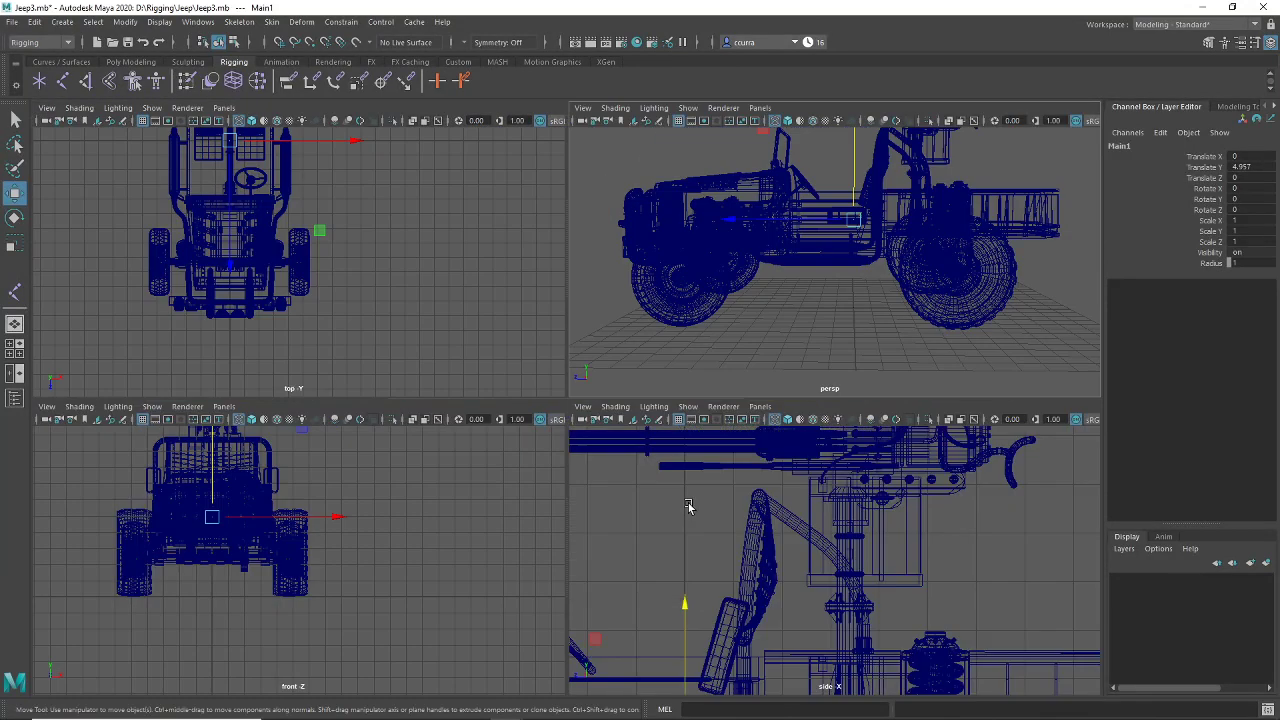
key("space")
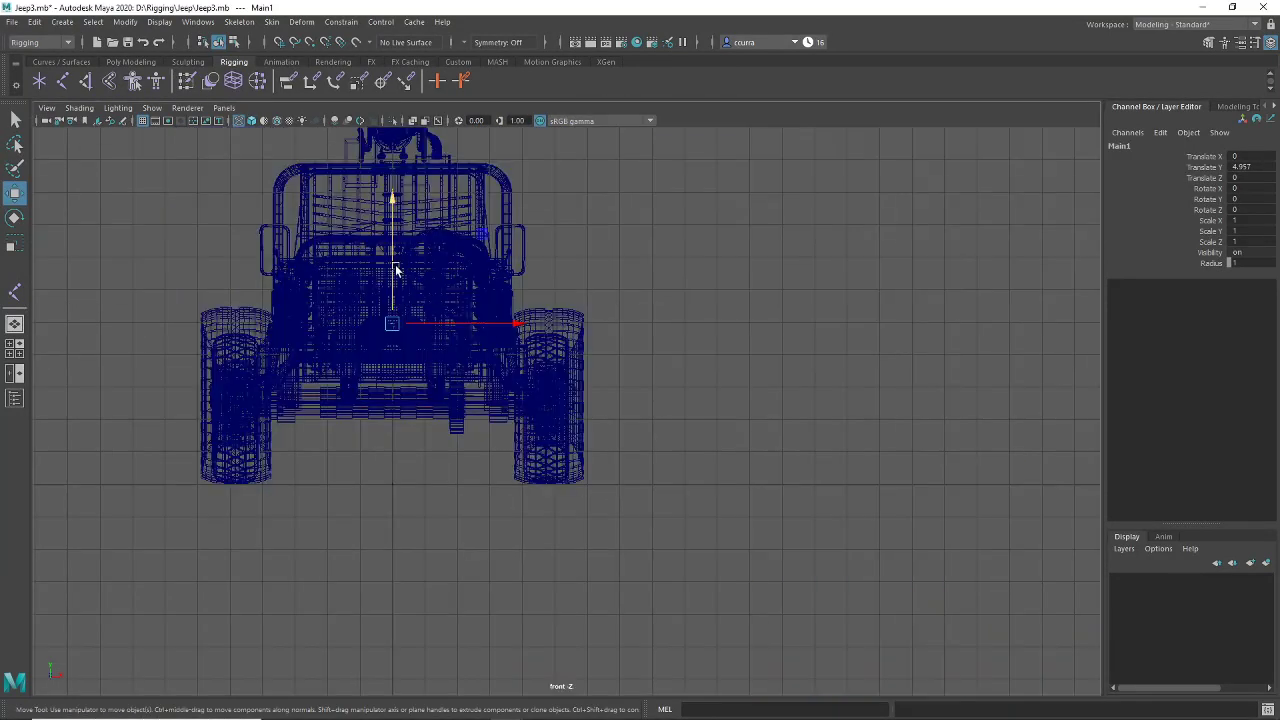
left_click_drag(395, 270, 393, 230)
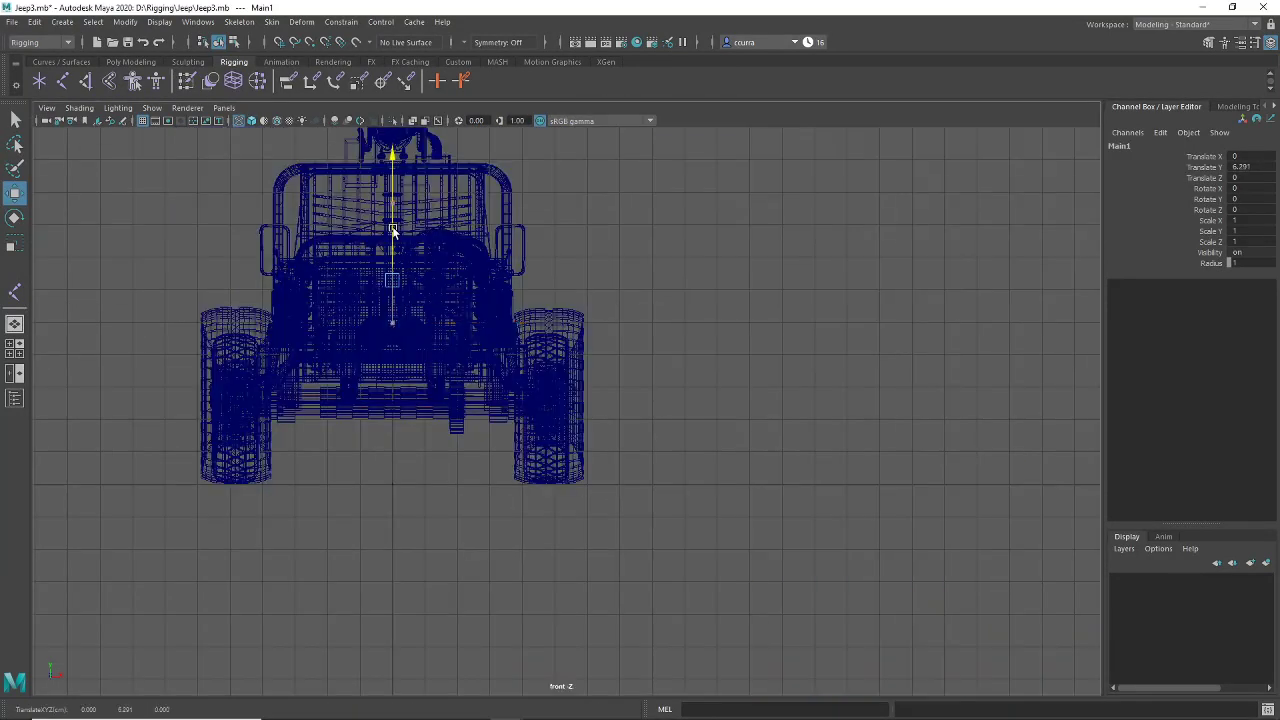
double_click(1107, 146)
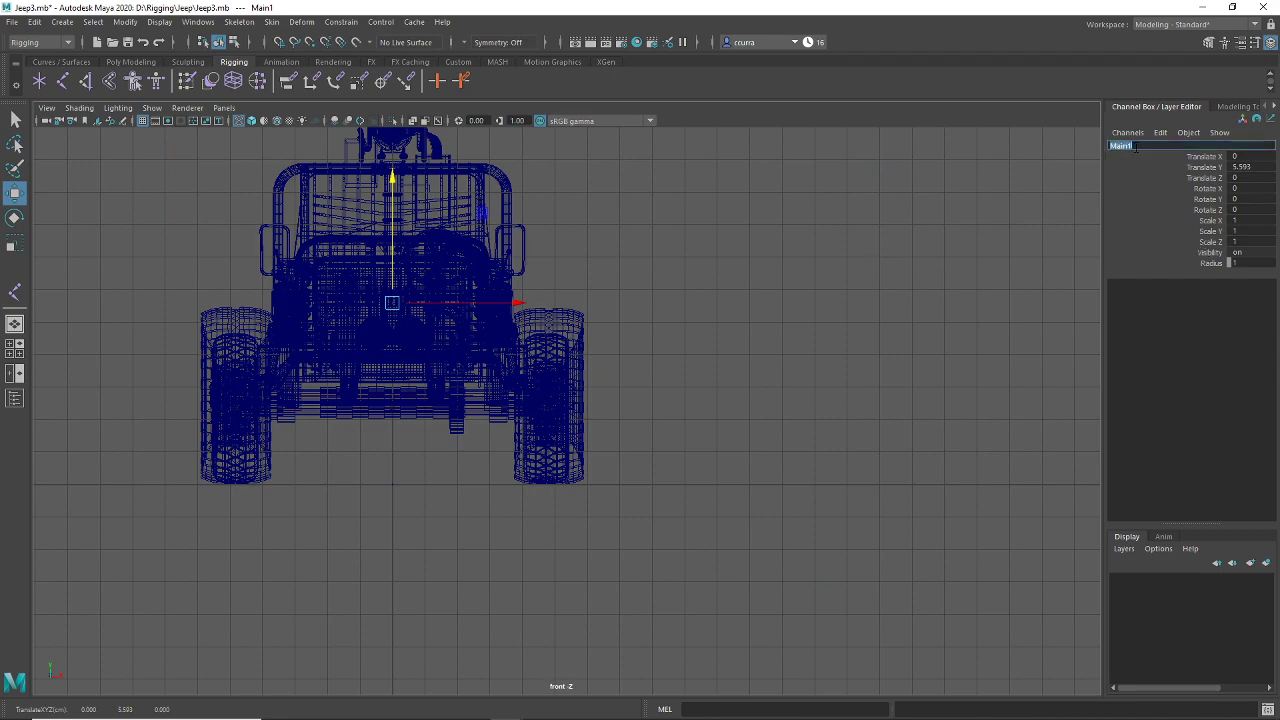
left_click(789, 458)
Step: Parent the Body joint to the Main joint beneath the jeep
key("space")
key("space")
left_click_drag(683, 410, 670, 418, "alt")
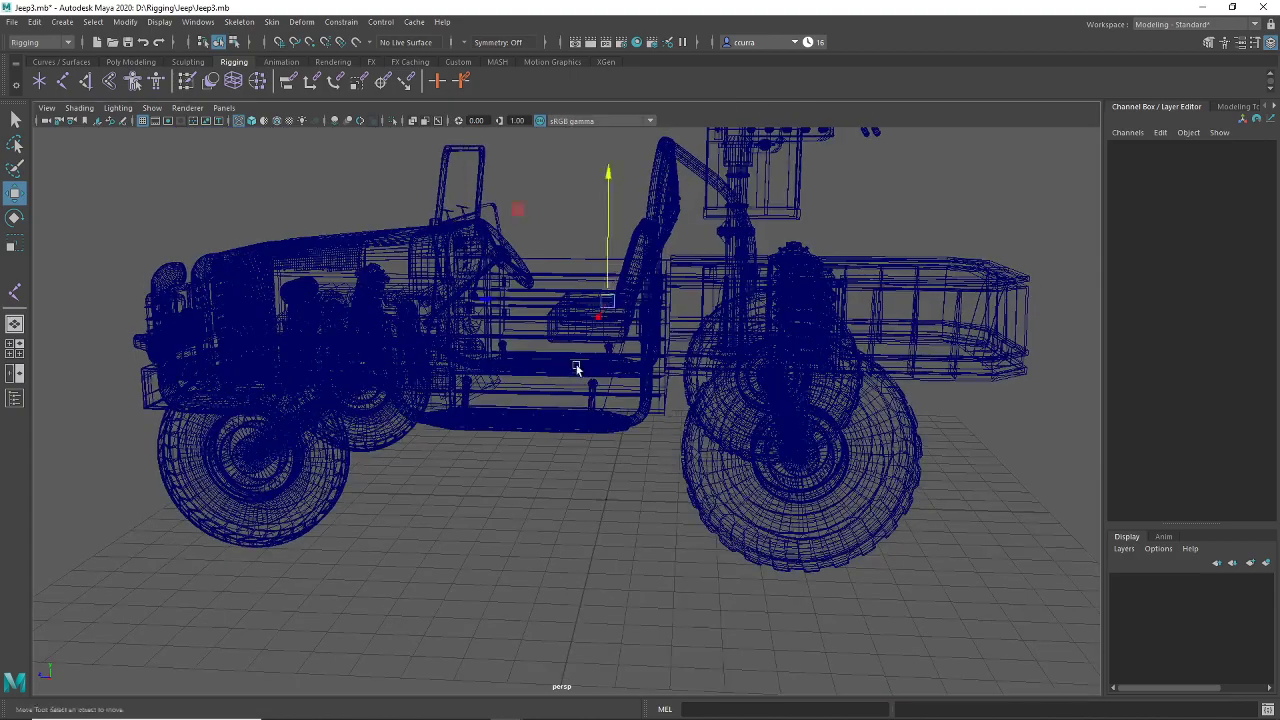
left_click(576, 368)
left_click_drag(576, 368, 608, 503, "alt")
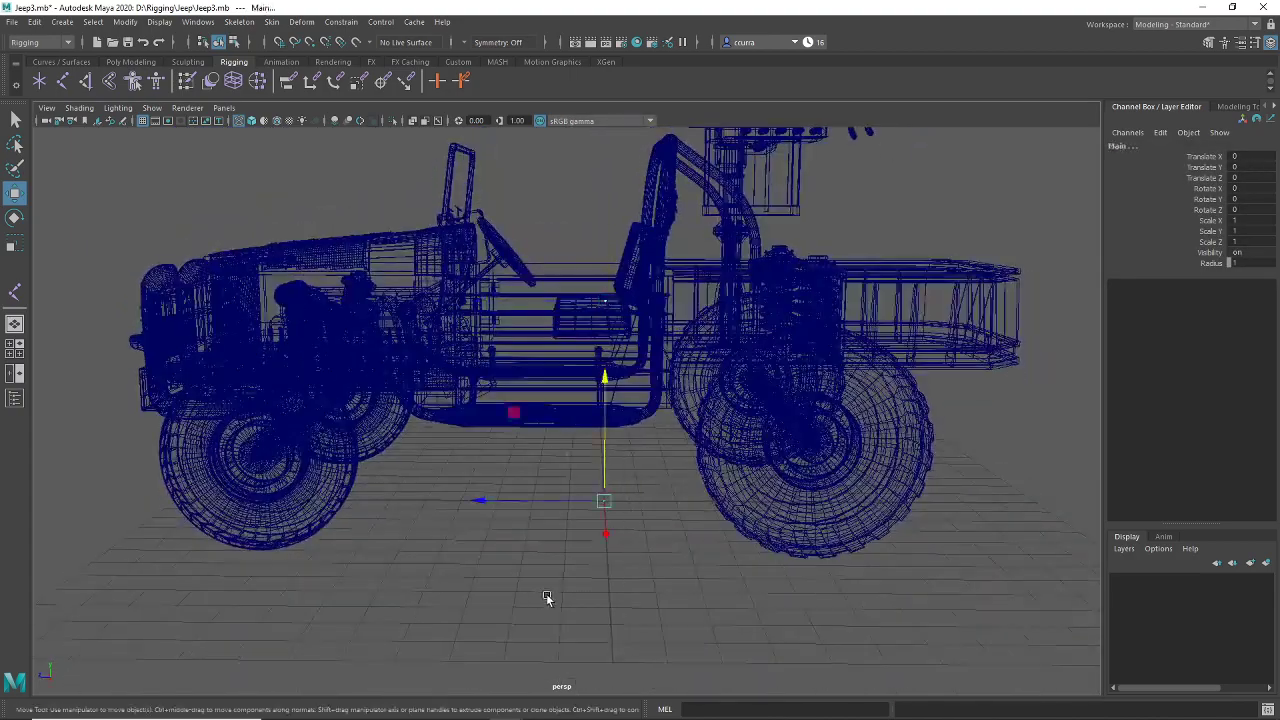
key("Down")
Step: Parent the FAxl and BAxl joints to the Body joint, and select Main to check the hierarchy
left_click_drag(1000, 547, 758, 447, "alt")
key("Down")
left_click_drag(794, 531, 443, 471, "alt")
key("Right")
left_click_drag(349, 491, 676, 429, "alt")
scroll(676, 429, "up", 5)
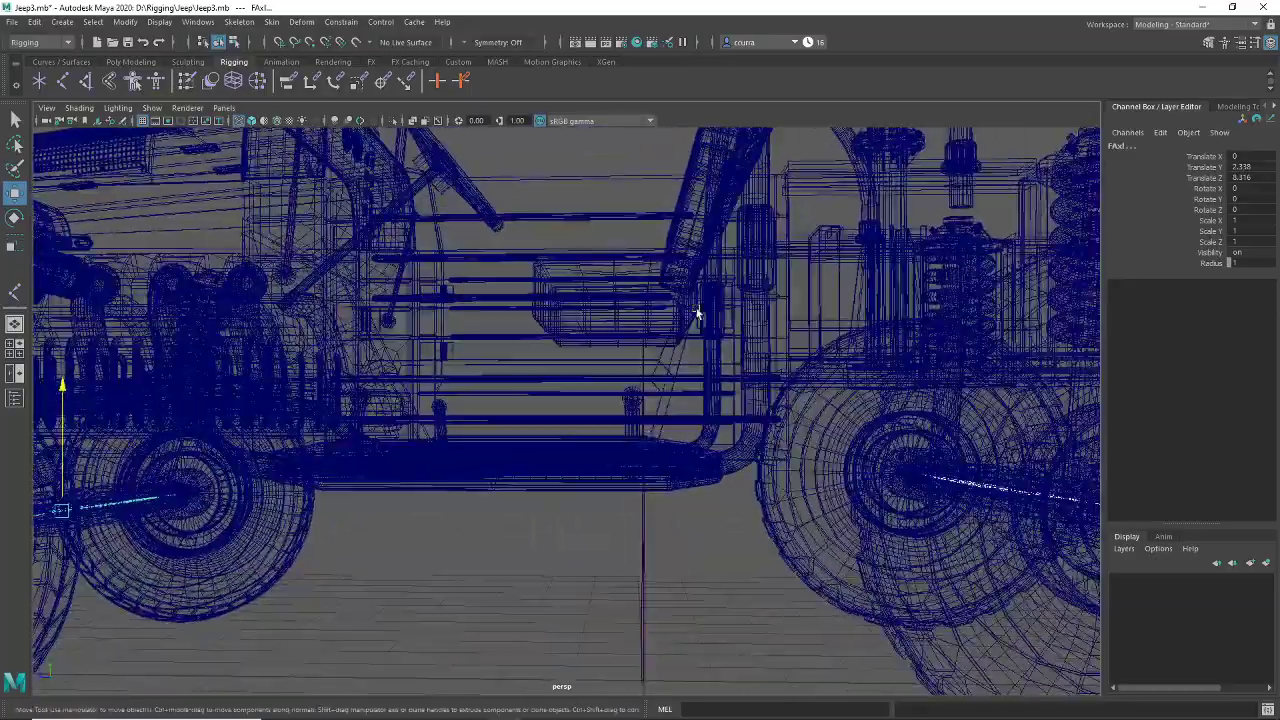
left_click_drag(697, 314, 678, 265, "alt")
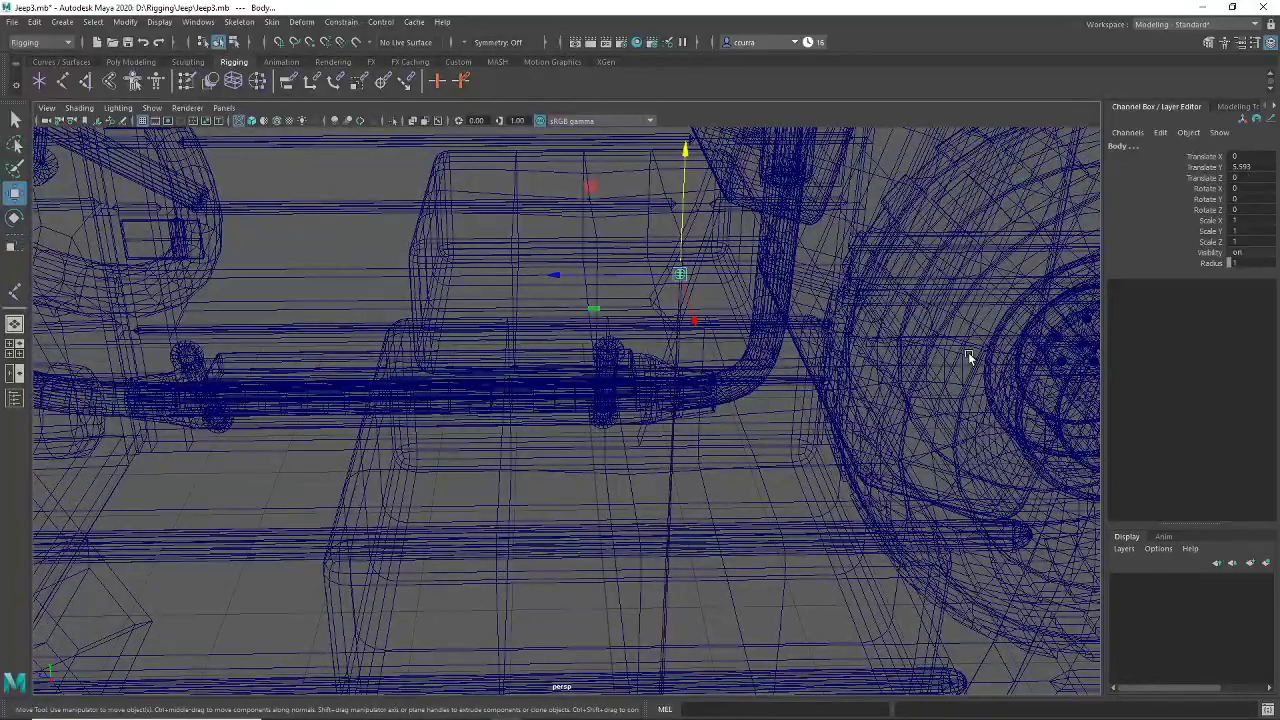
key("Down")
scroll(940, 368, "down", 10)
left_click_drag(740, 606, 559, 593, "alt")
scroll(672, 606, "down", 5)
left_click(582, 479)
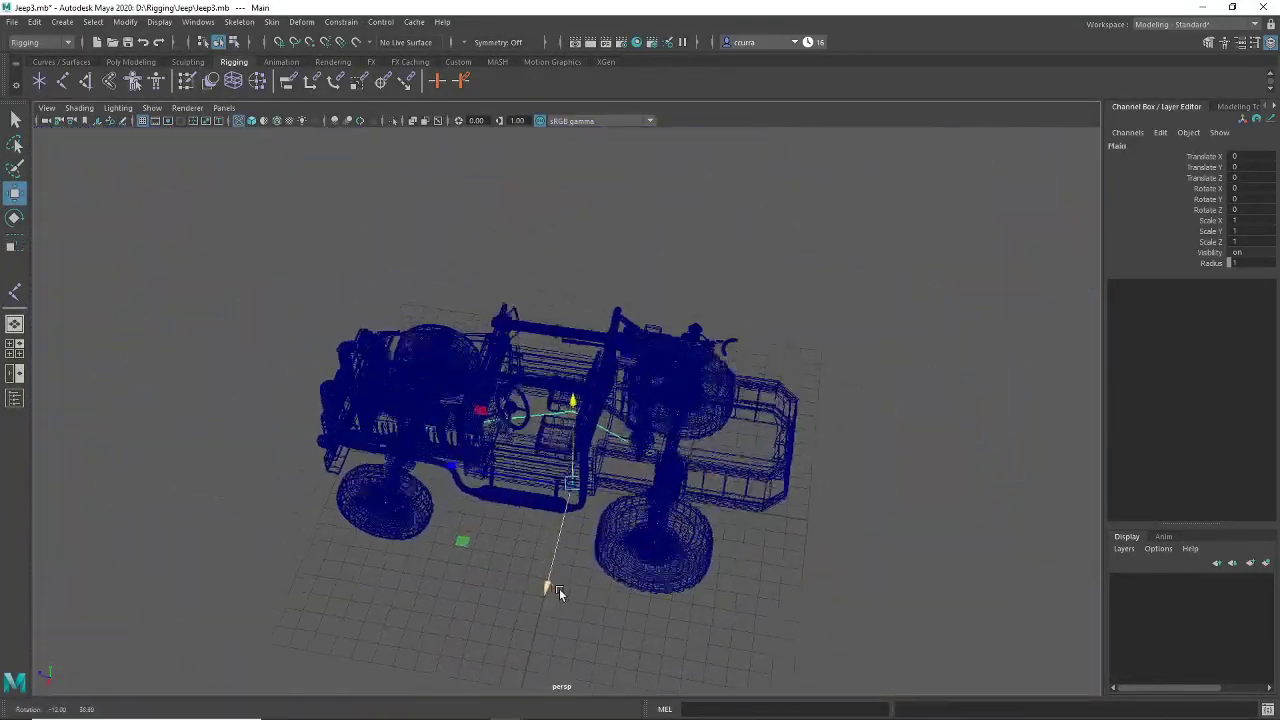
Step: Set the joint display size to 0.44 and close the size dialog
double_click(188, 10)
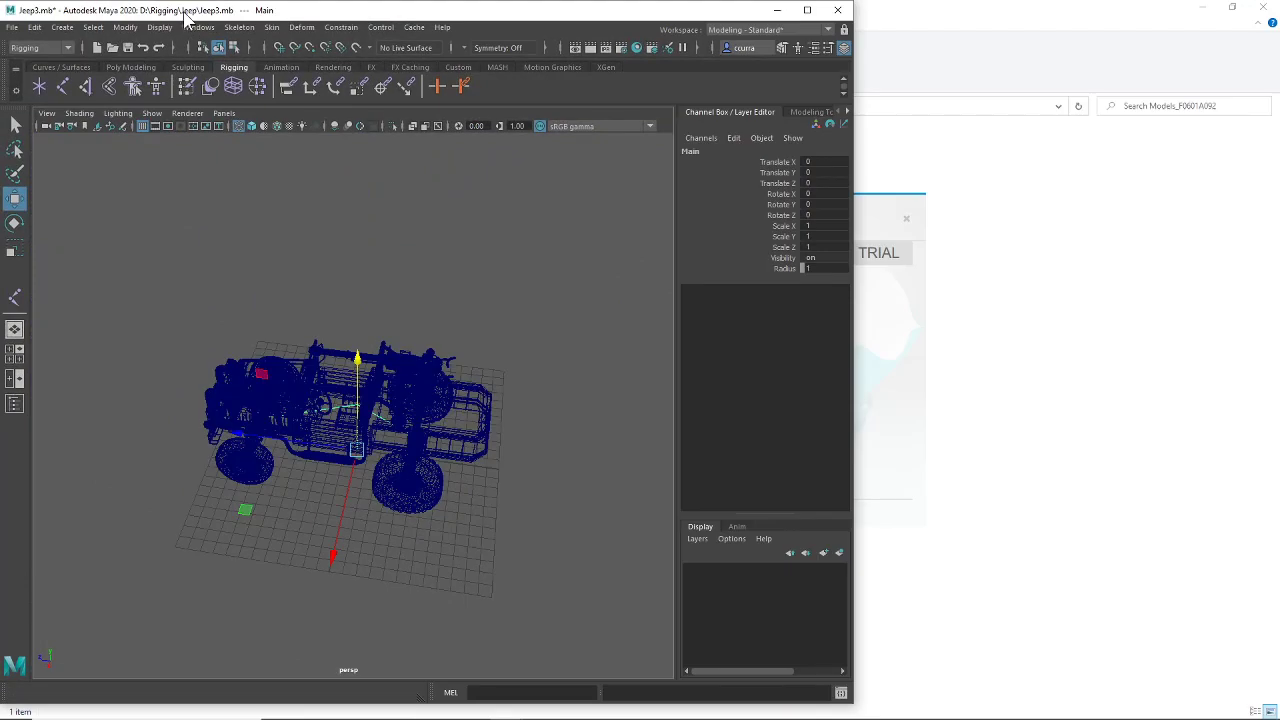
double_click(185, 12)
left_click(159, 21)
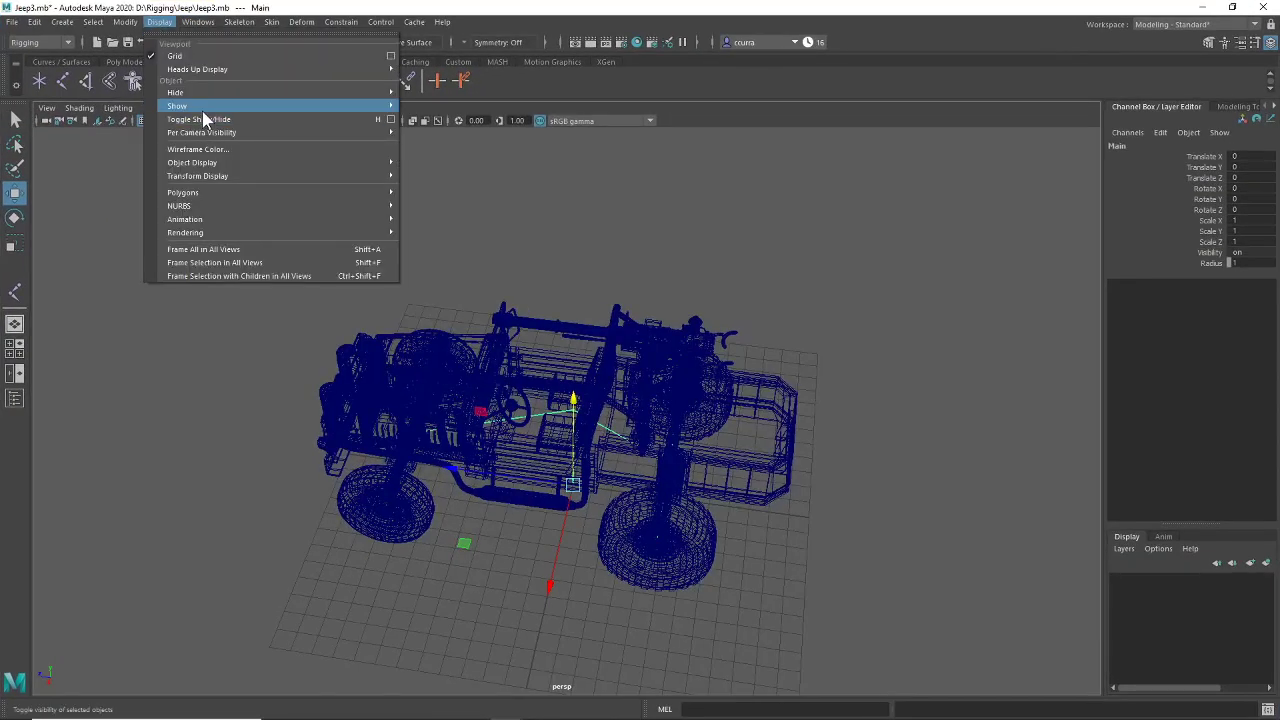
mouse_move(236, 219)
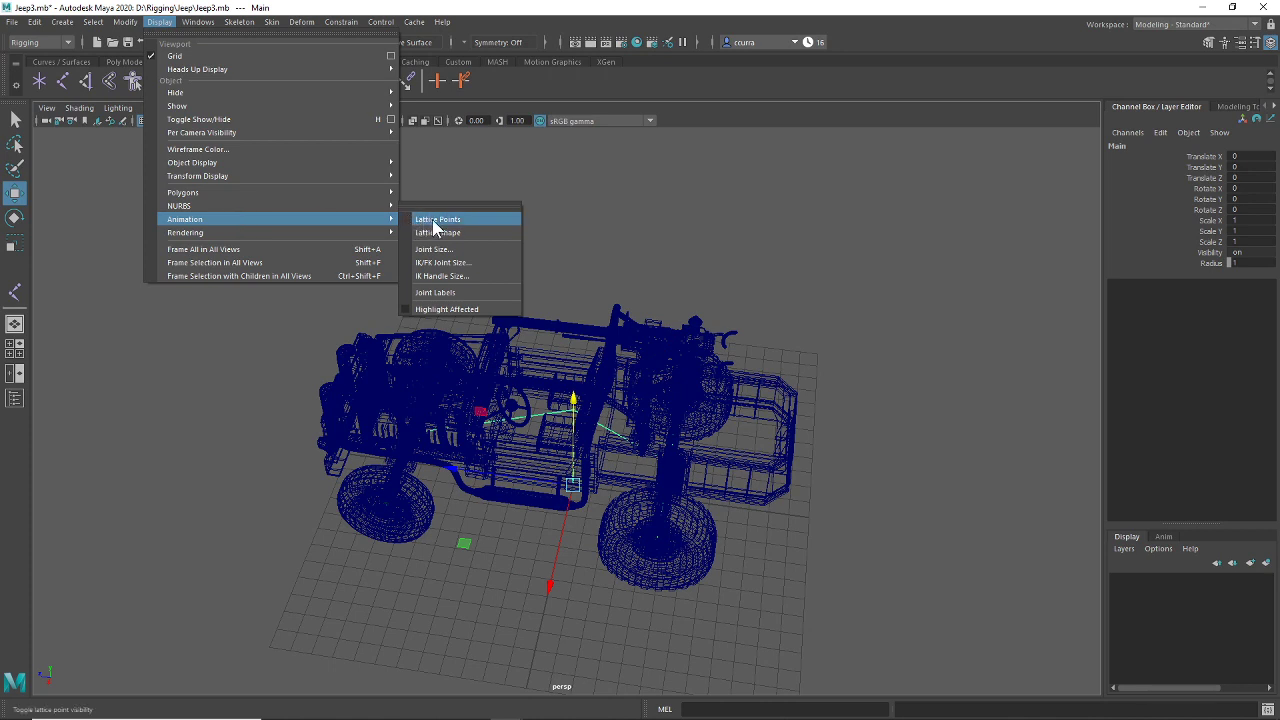
left_click(446, 253)
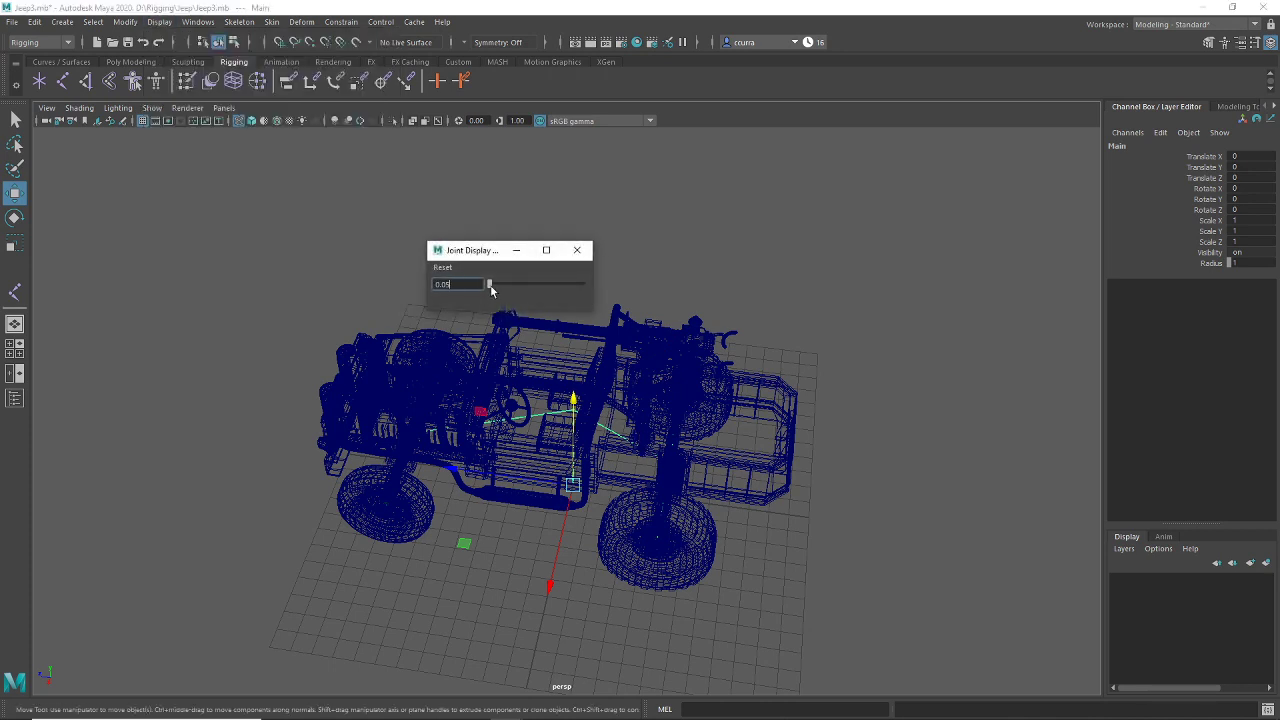
left_click_drag(497, 286, 499, 286)
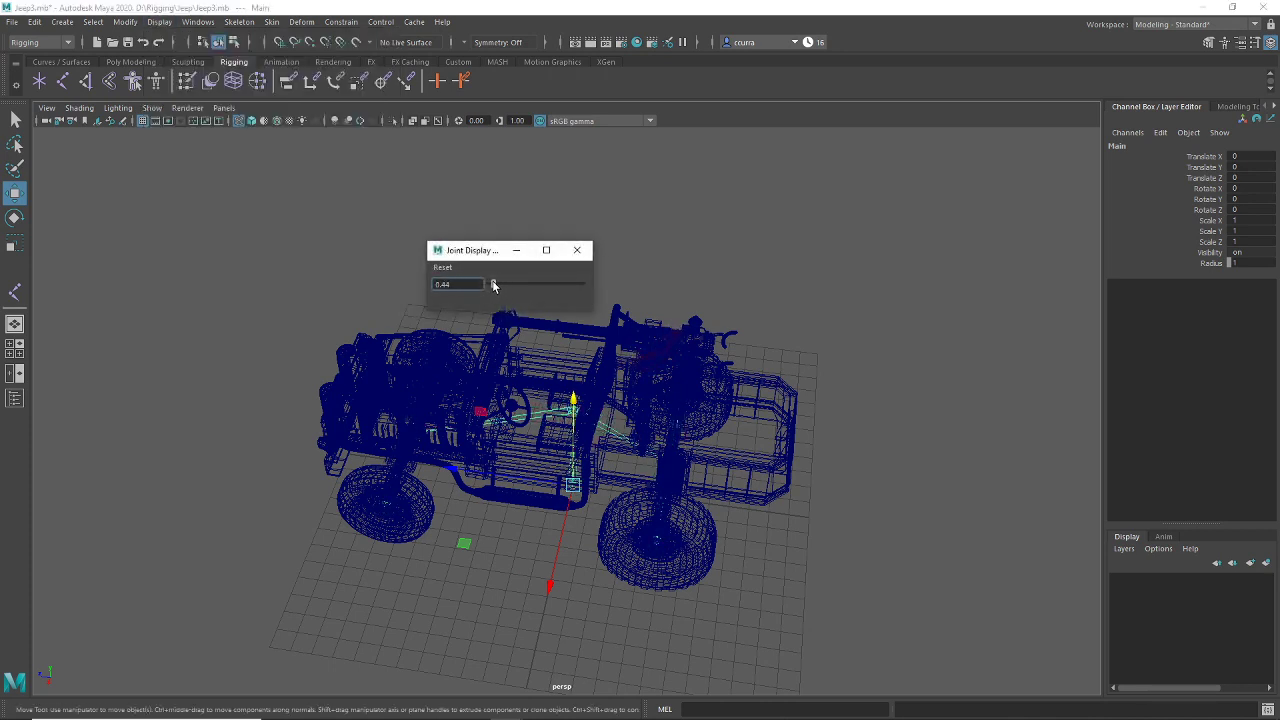
left_click_drag(782, 590, 694, 609, "alt")
scroll(768, 575, "up", 5)
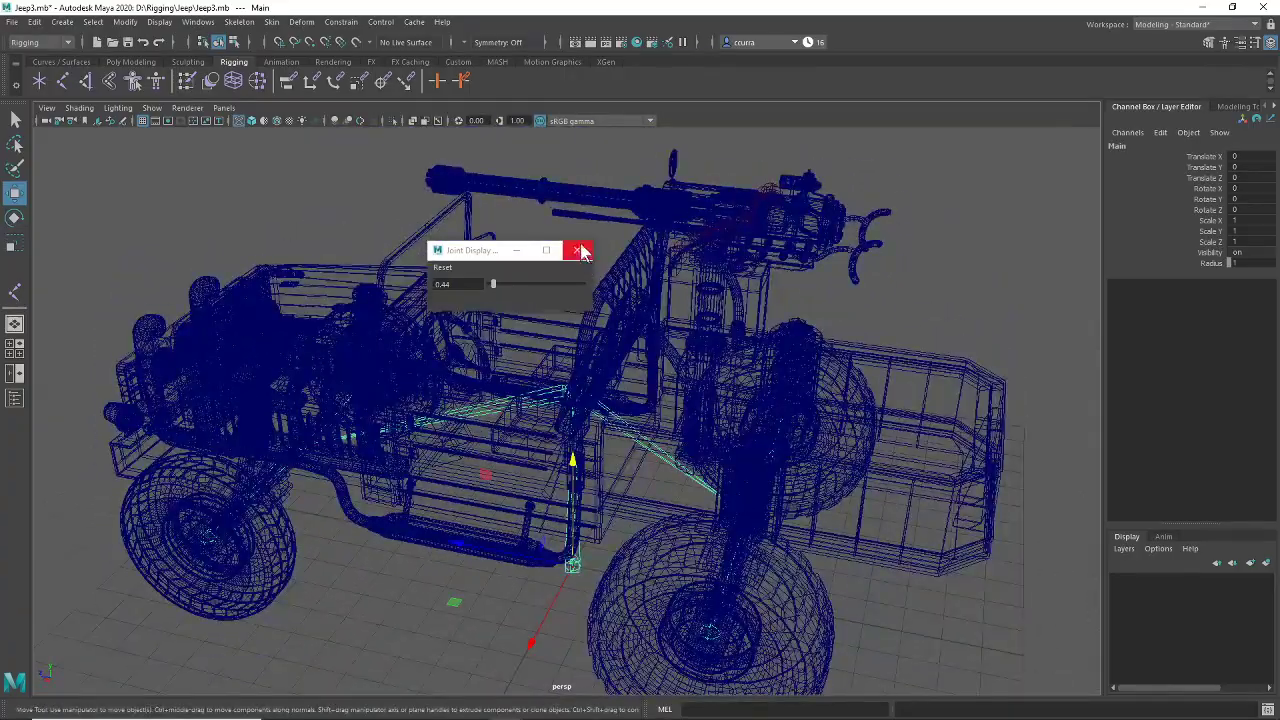
left_click(578, 250)
Step: Create a single joint beside the jeep, move it to about Y 11.62, Z -2.68 near the gun, and rename it Barrell
left_click_drag(640, 420, 717, 459, "alt")
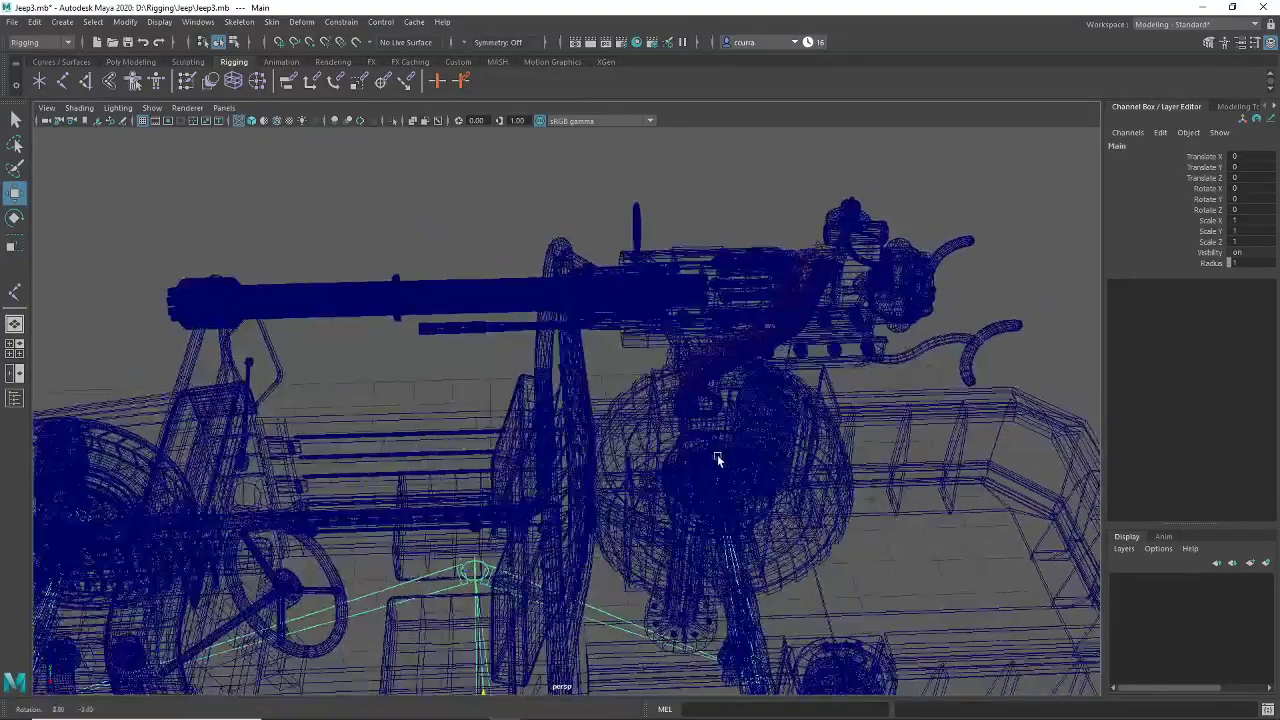
scroll(698, 415, "down", 6)
middle_click_drag(697, 411, 638, 335, "alt")
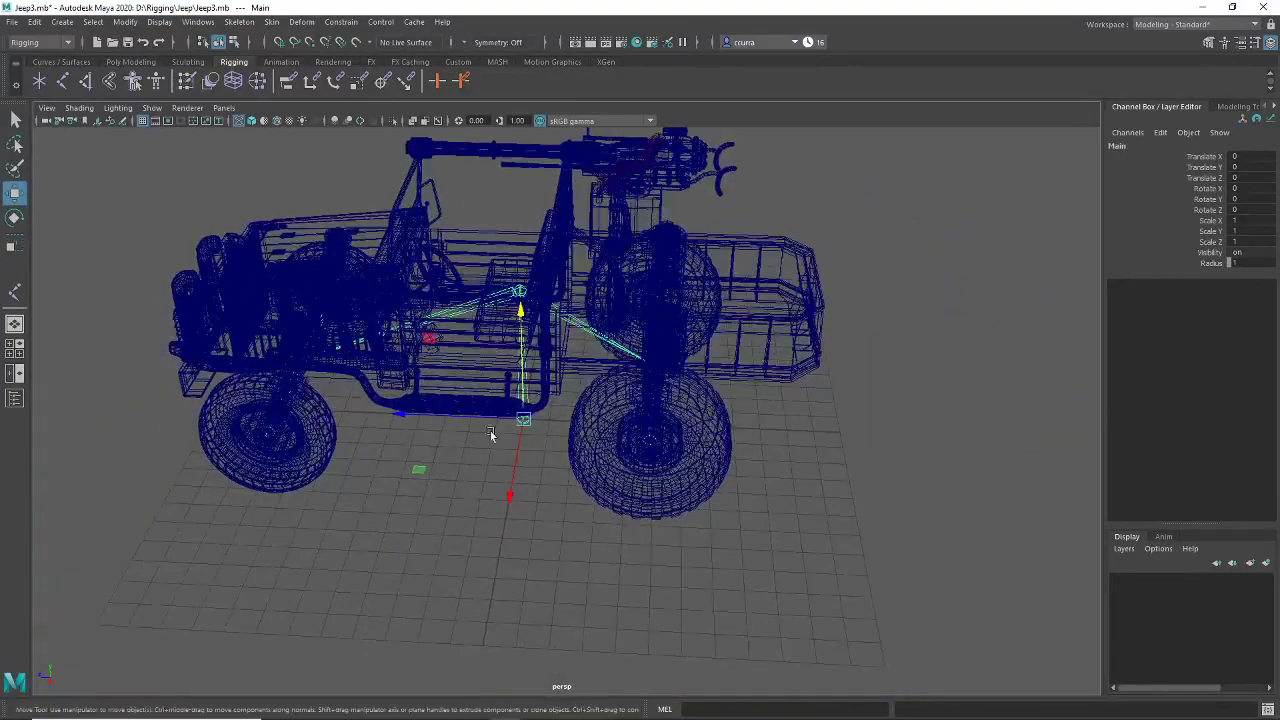
left_click(66, 88)
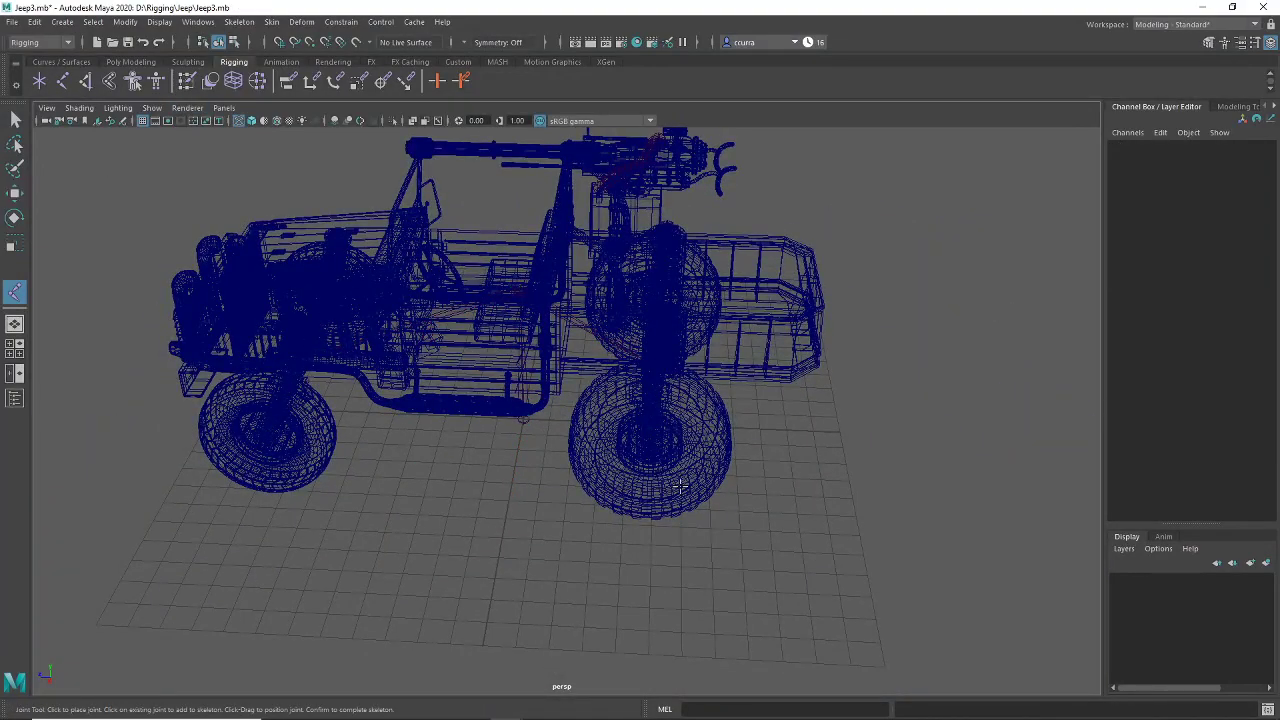
middle_click_drag(536, 484, 569, 549, "alt")
left_click(491, 562)
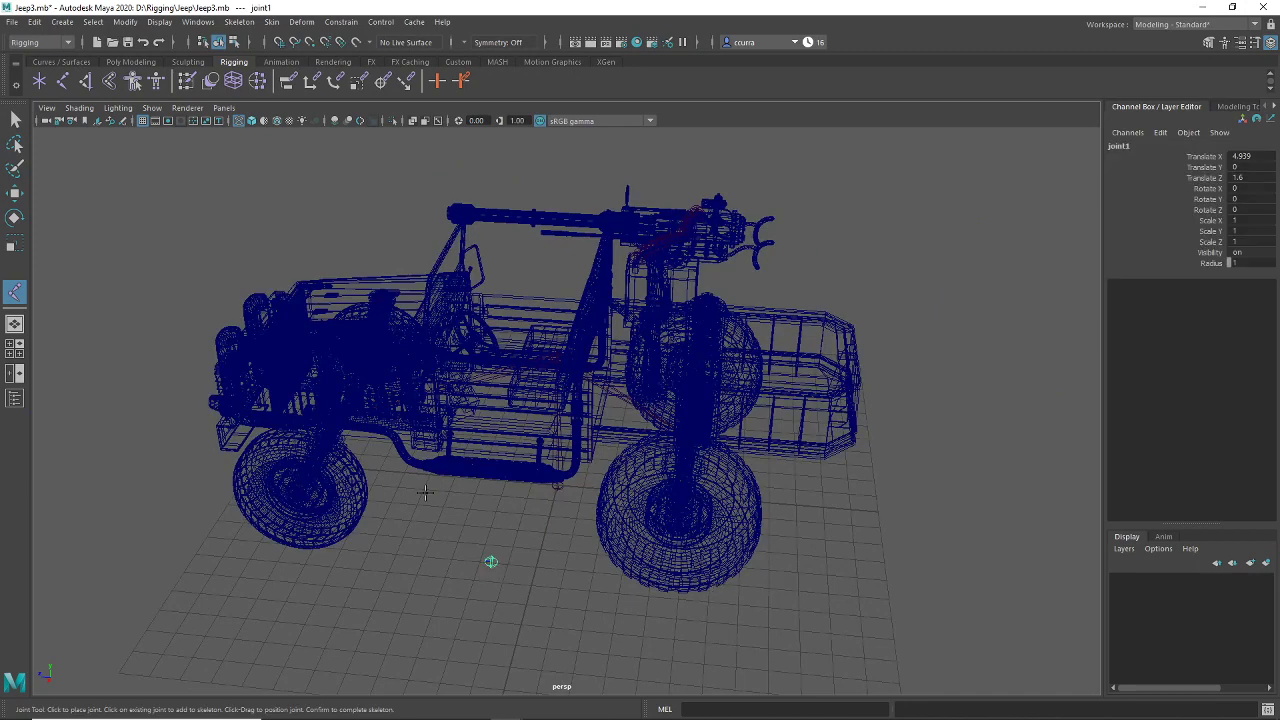
key("w")
left_click_drag(485, 229, 601, 345)
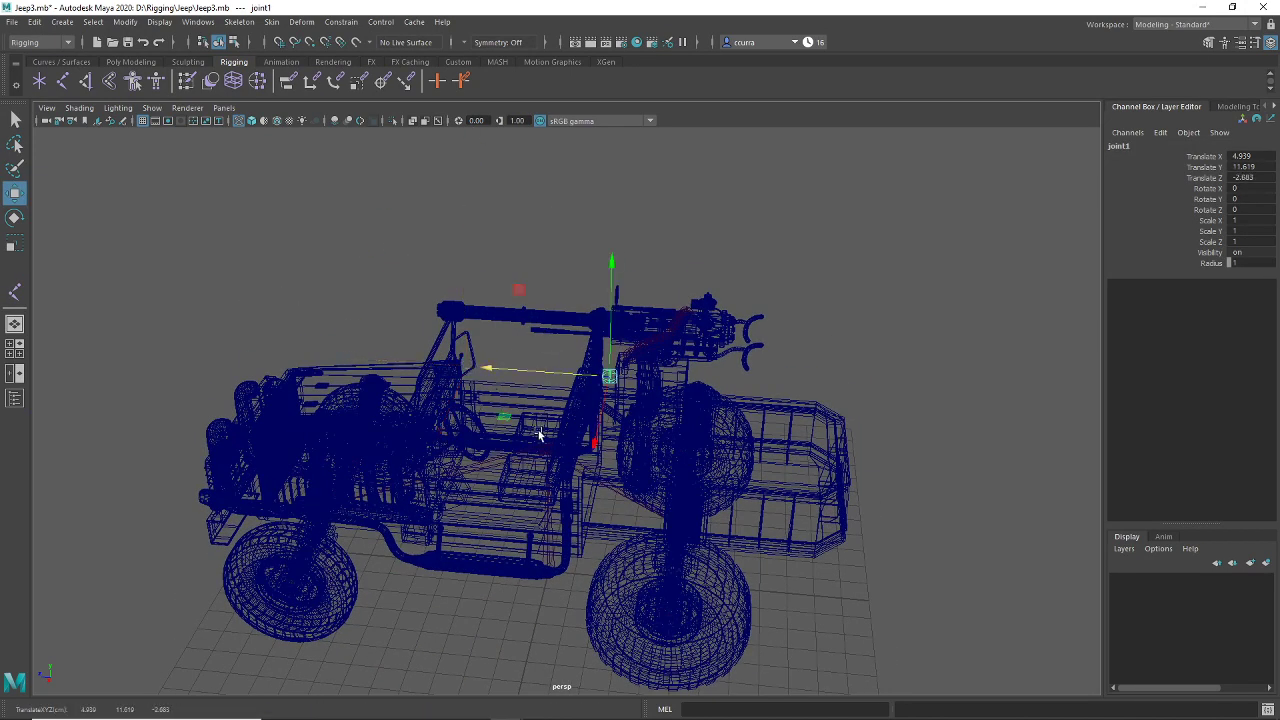
mouse_move(538, 434)
left_mouse_down("alt")
mouse_move(580, 386)
mouse_move(573, 450)
left_mouse_up("alt")
key("5")
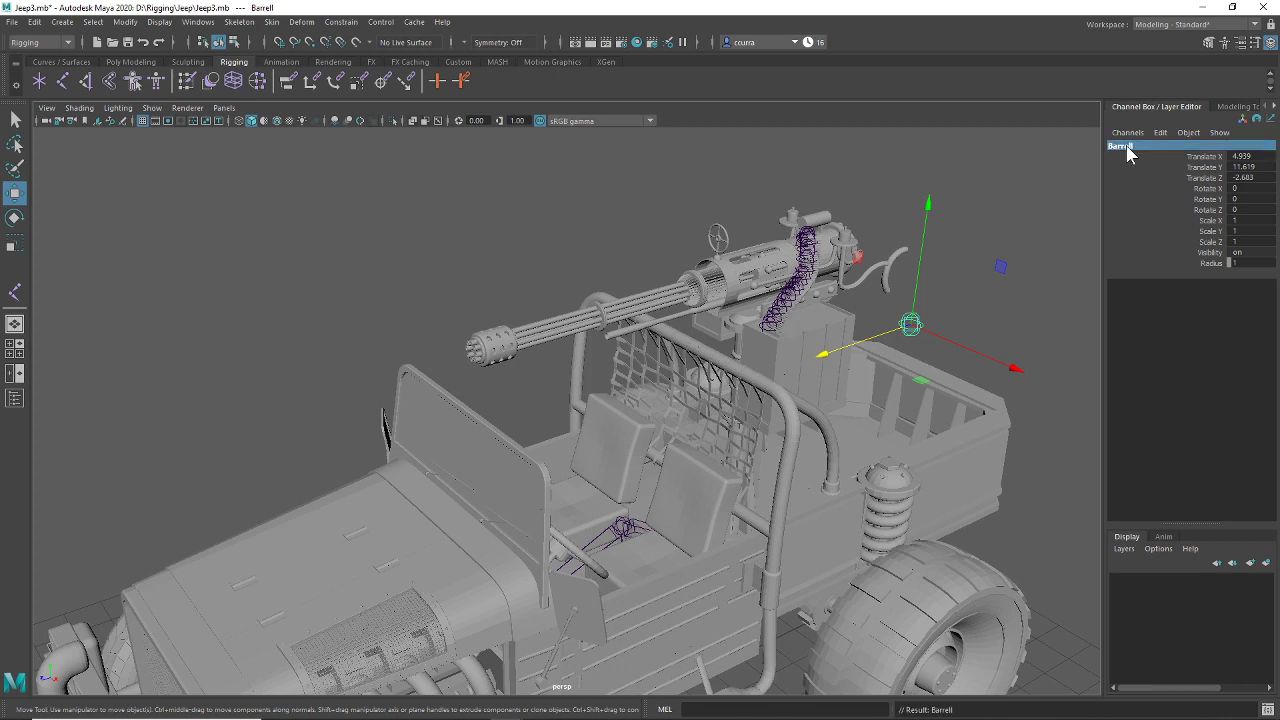
Step: Duplicate the Barrell joint, move the copy sideways to about X 5.97, and rename it Turret
left_click_drag(1011, 320, 1033, 393, "alt")
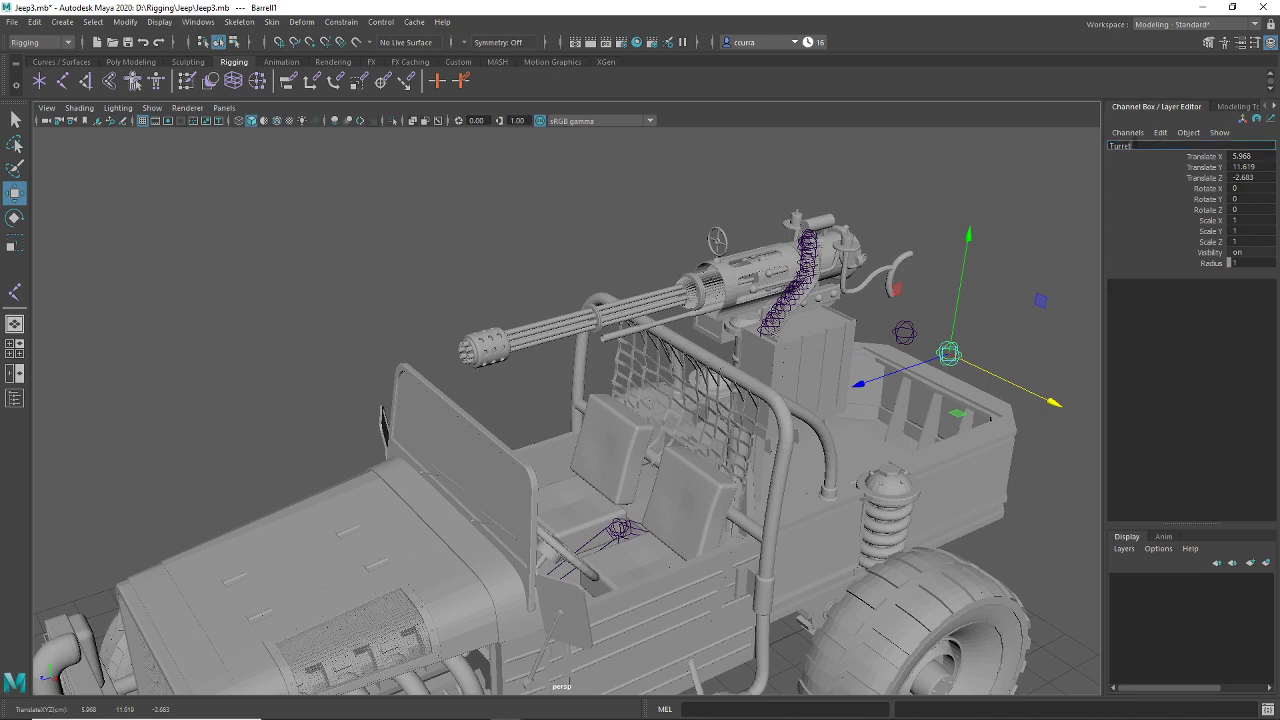
left_click_drag(848, 261, 921, 397, "alt")
Step: Inspect the gun and its ammo belt up close, and reduce the joint display size so the bullet joints no longer overlap
left_click(597, 414)
left_click(459, 306)
left_click(746, 338)
scroll(763, 449, "up", 5)
middle_click_drag(894, 424, 645, 501, "alt")
left_click_drag(623, 490, 776, 457, "alt")
scroll(757, 502, "up", 2)
left_click(124, 22)
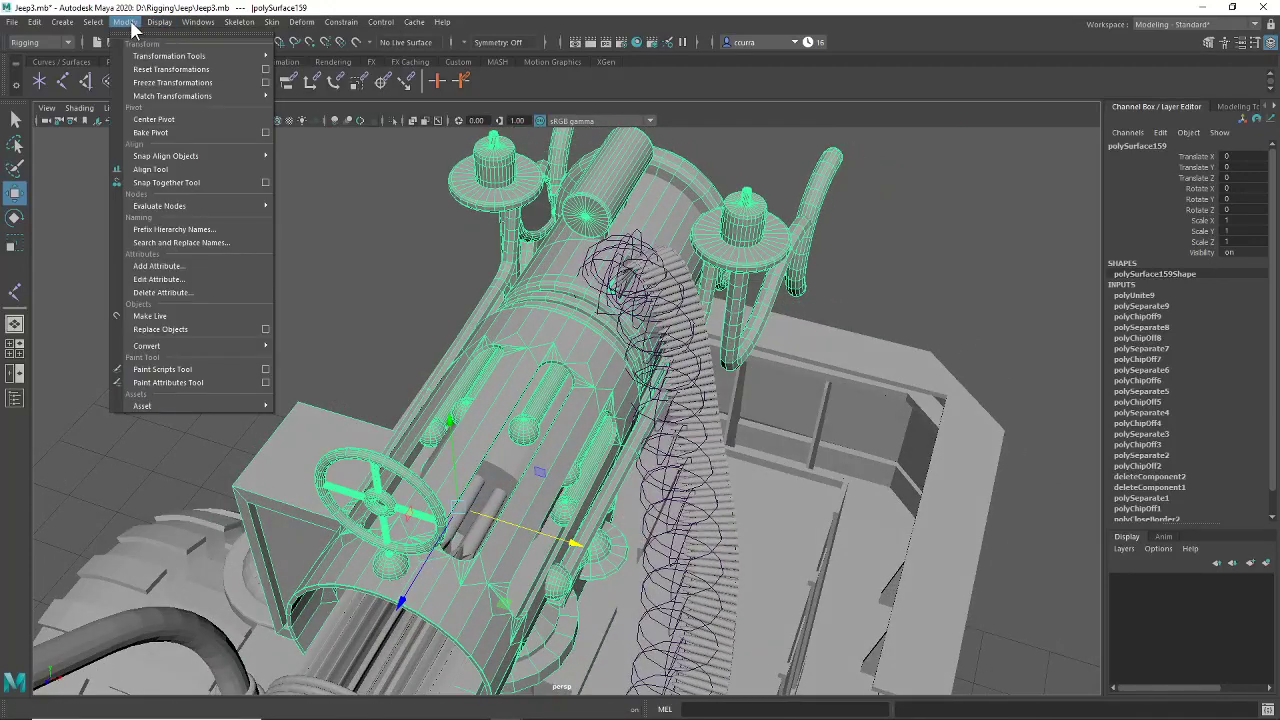
mouse_move(152, 28)
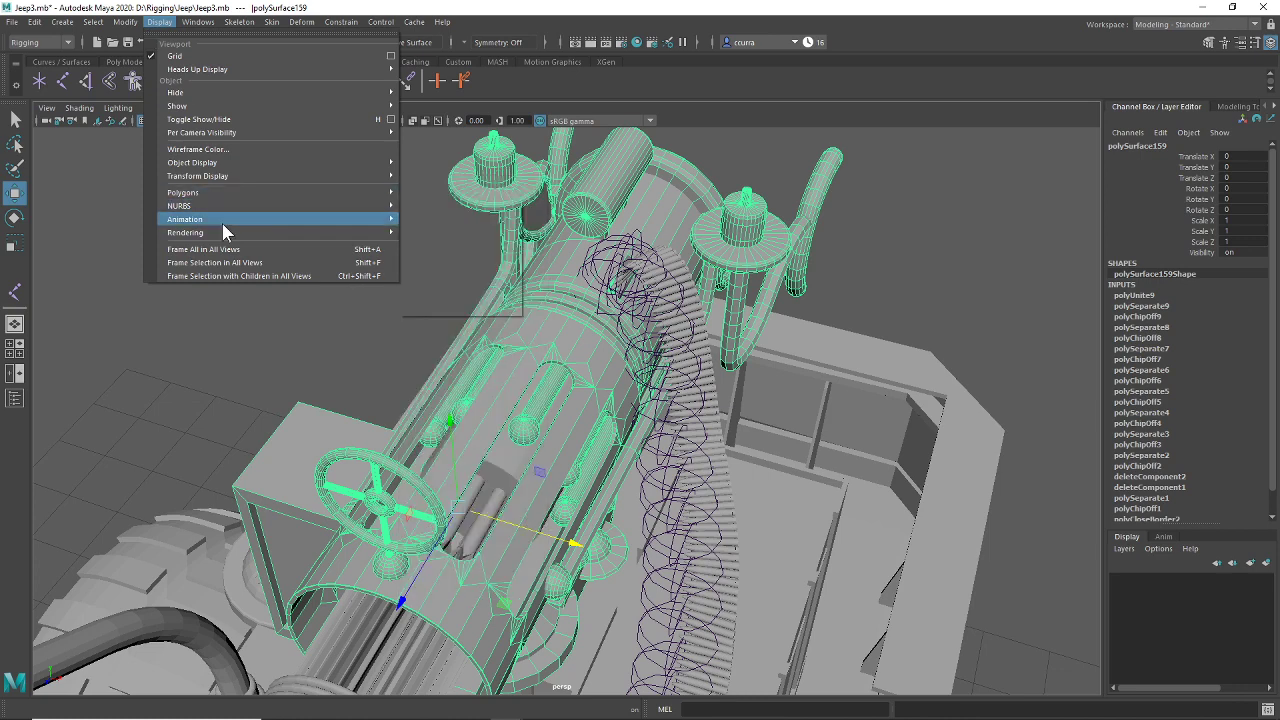
mouse_move(222, 220)
left_click(488, 248)
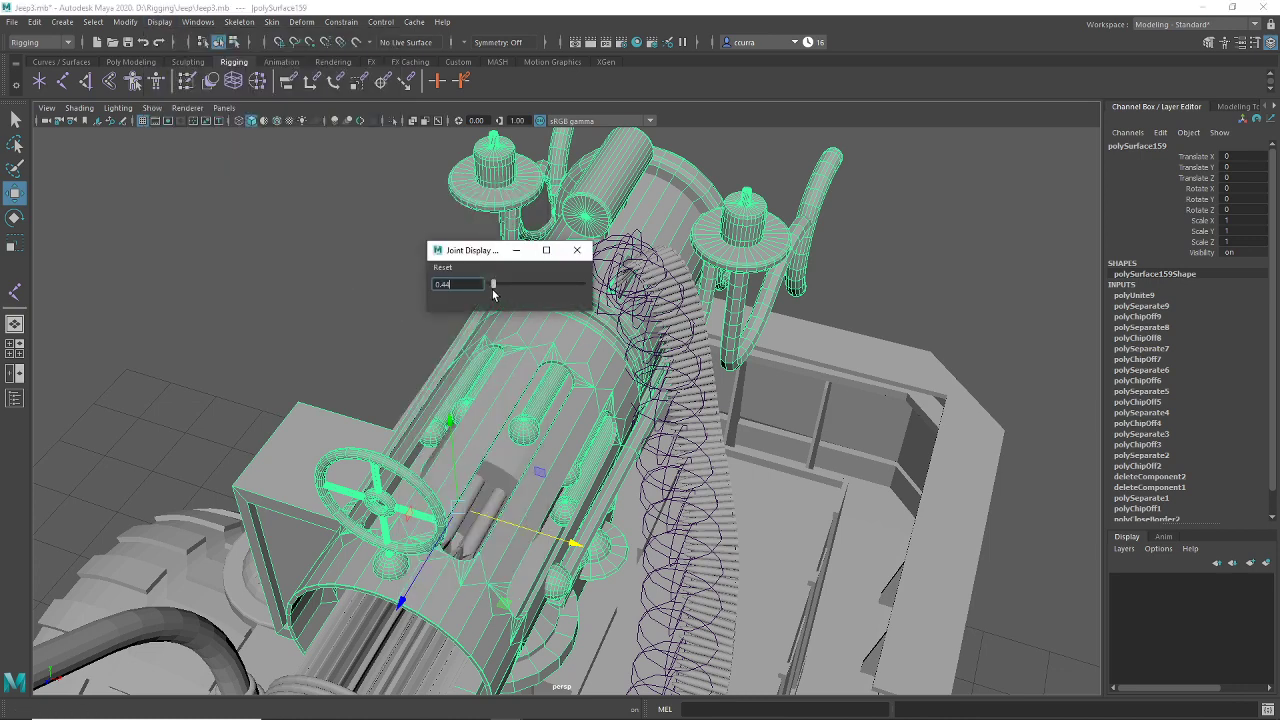
left_click_drag(494, 287, 600, 270)
left_click(577, 247)
Step: Select the intermediate bullet joints along the ammo belt and remove them from view, leaving only the two end joints
scroll(625, 275, "up", 5)
middle_click_drag(629, 275, 574, 370, "alt")
left_click_drag(574, 370, 590, 362, "alt")
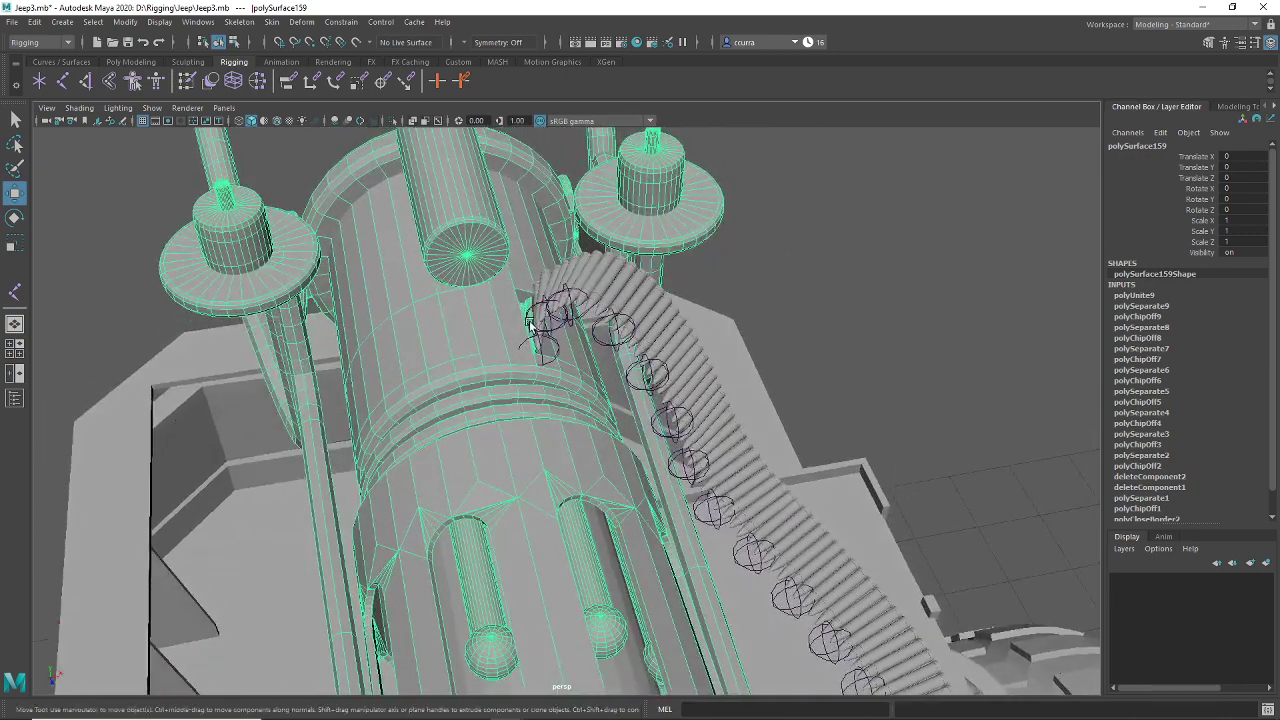
left_click(532, 315)
left_click(573, 290)
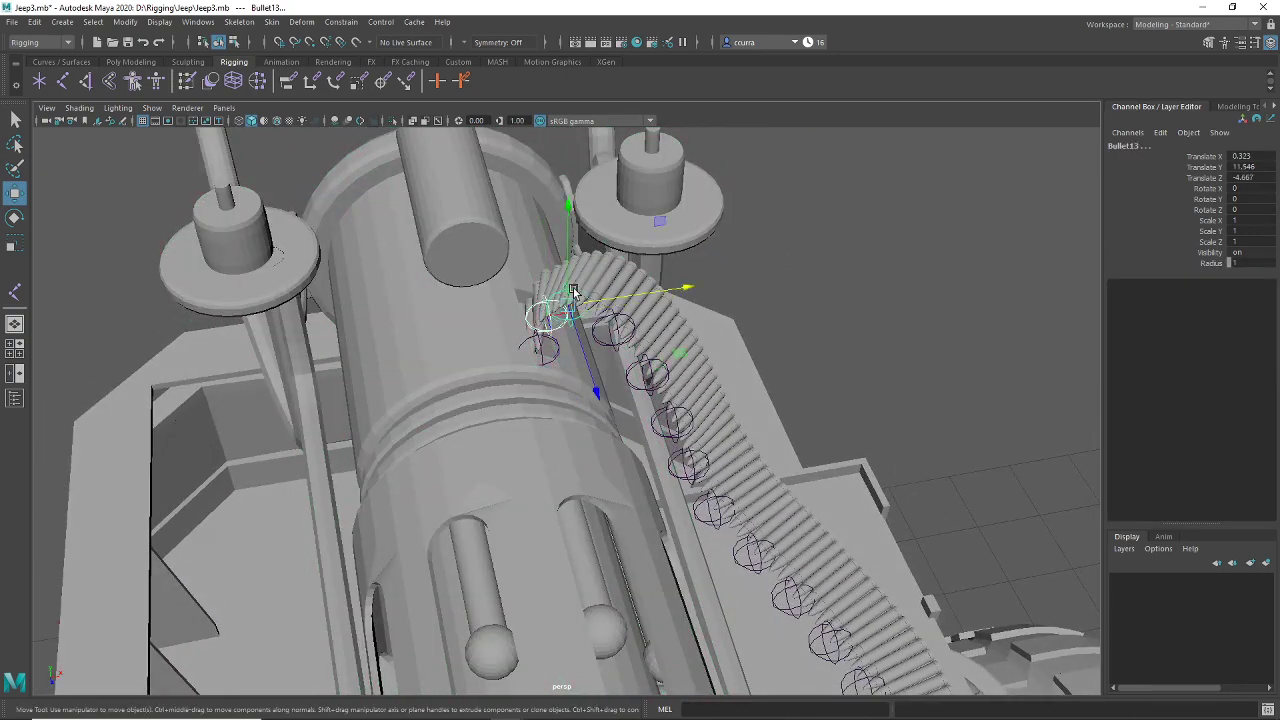
left_click(617, 331)
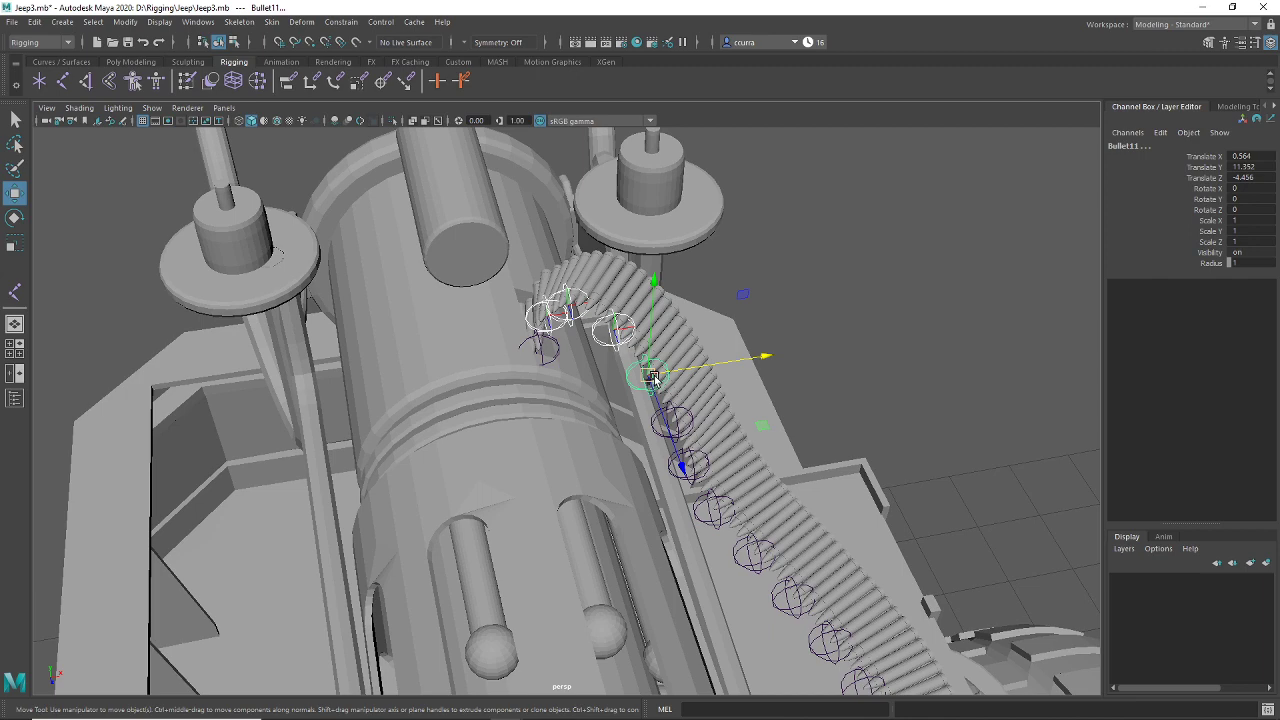
key("t")
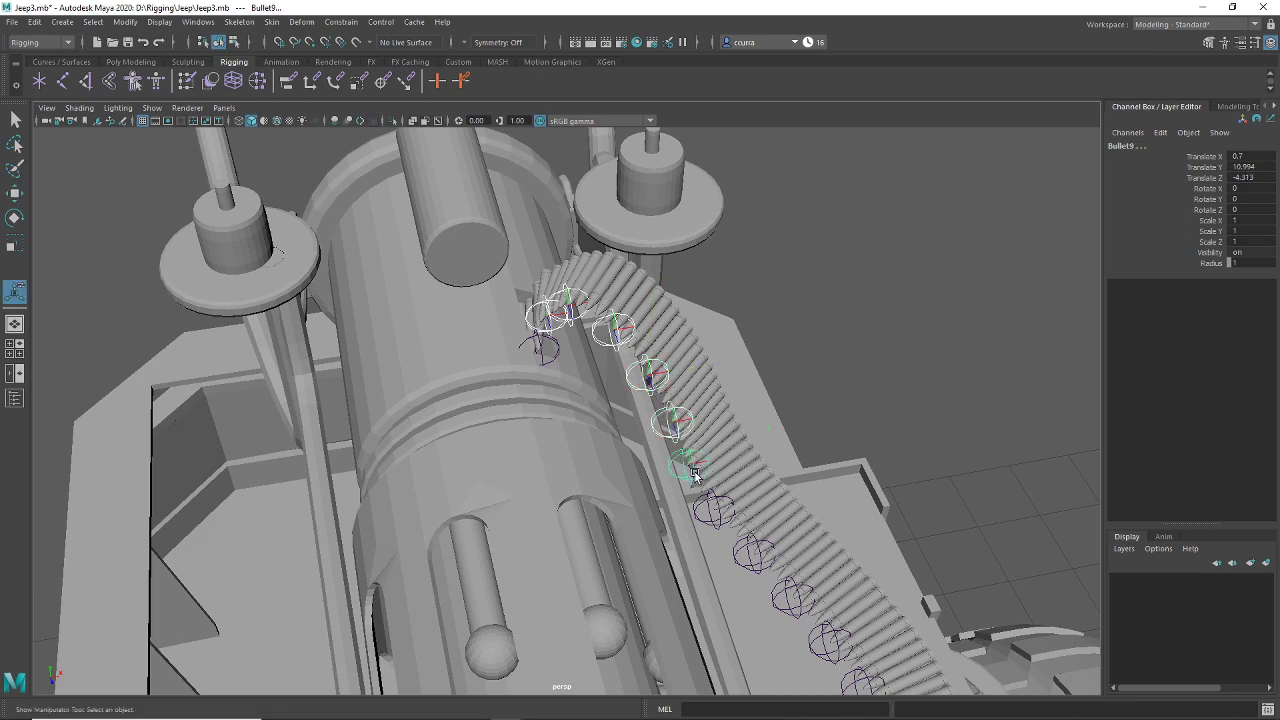
left_click_drag(697, 476, 655, 390, "alt")
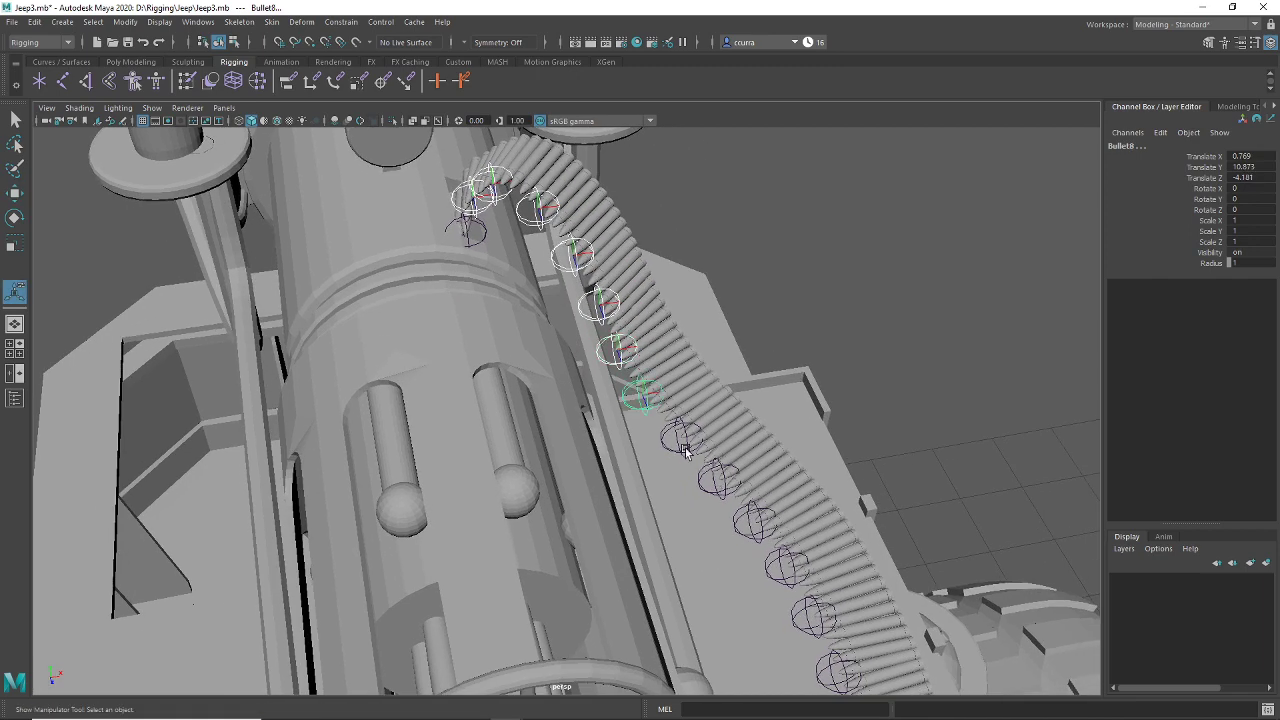
left_click(682, 442)
left_click_drag(684, 450, 726, 407, "alt")
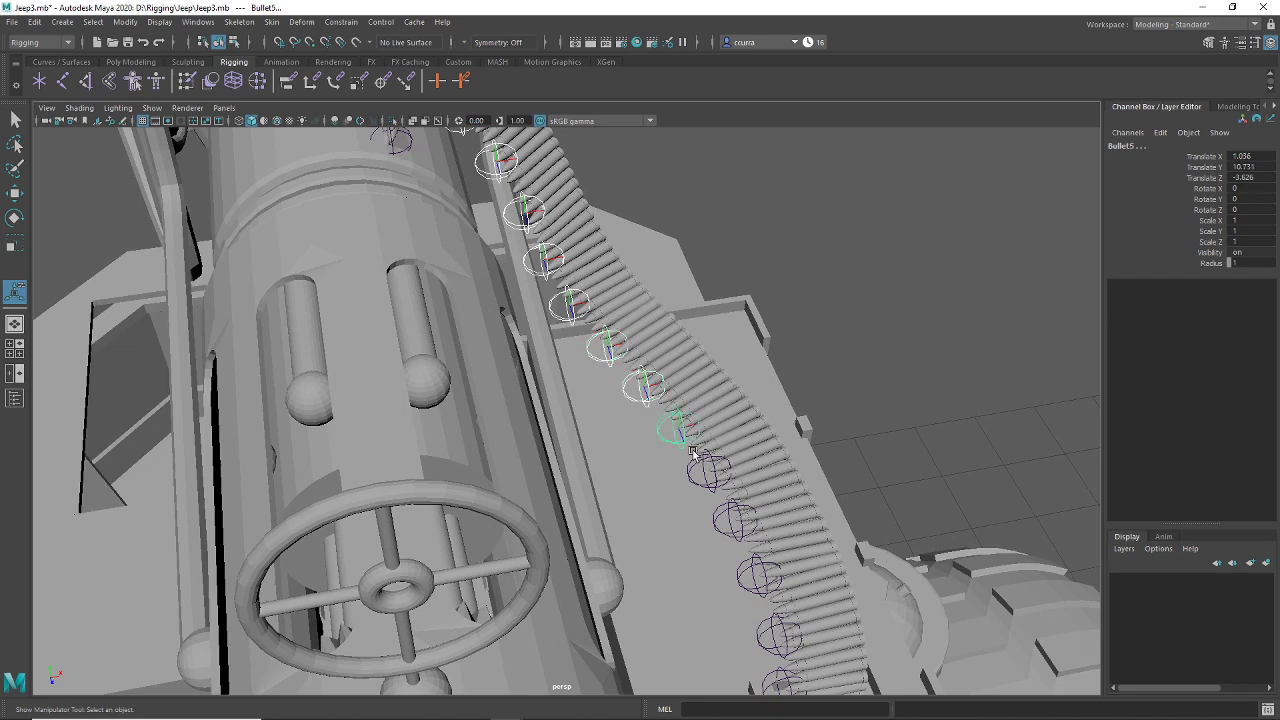
left_click_drag(692, 452, 688, 385, "alt")
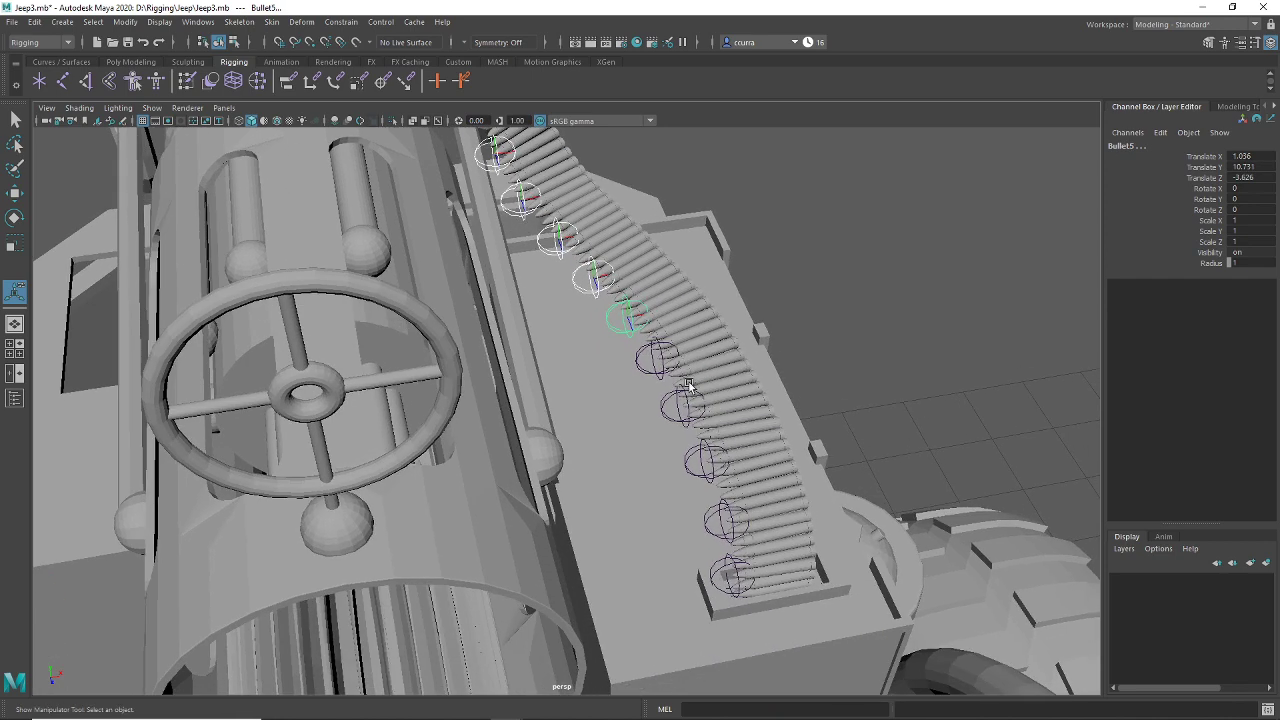
left_click(731, 507)
left_click_drag(731, 507, 689, 372, "alt")
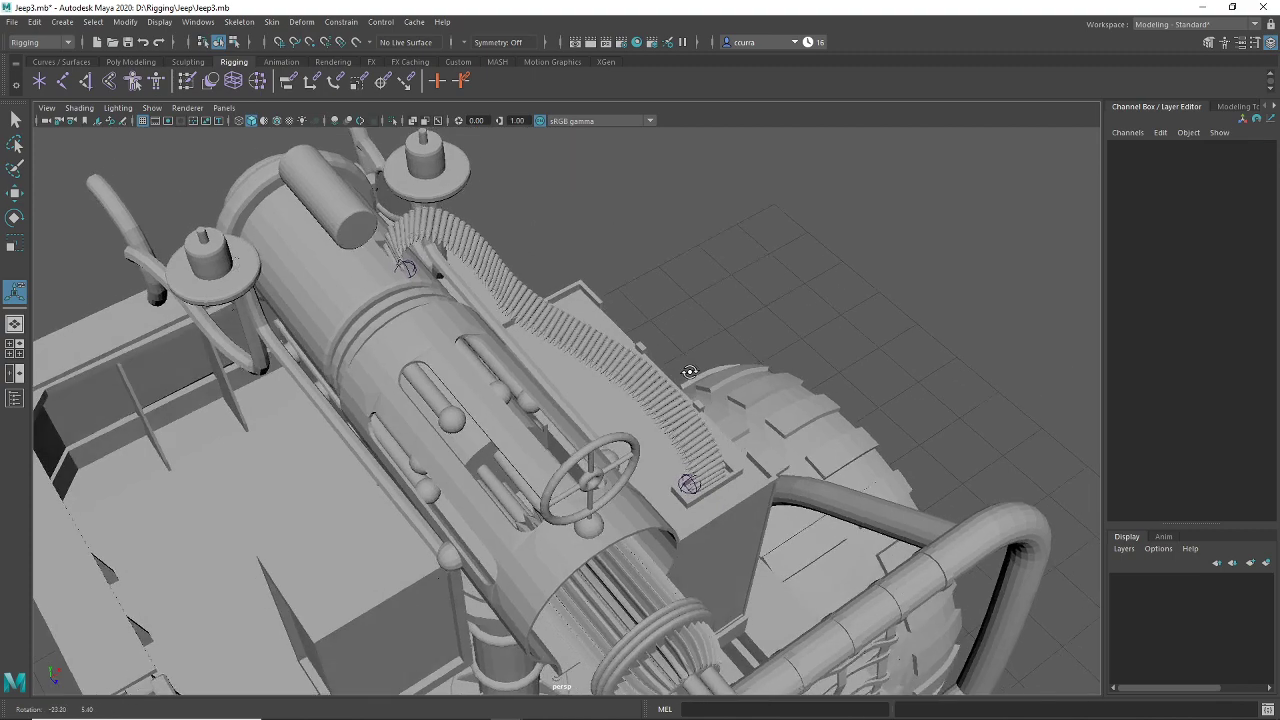
Step: Check Bullet15 and the joint at the opposite end of the ammo belt by selecting each, and clear the selection
left_click(408, 262)
left_click(406, 267)
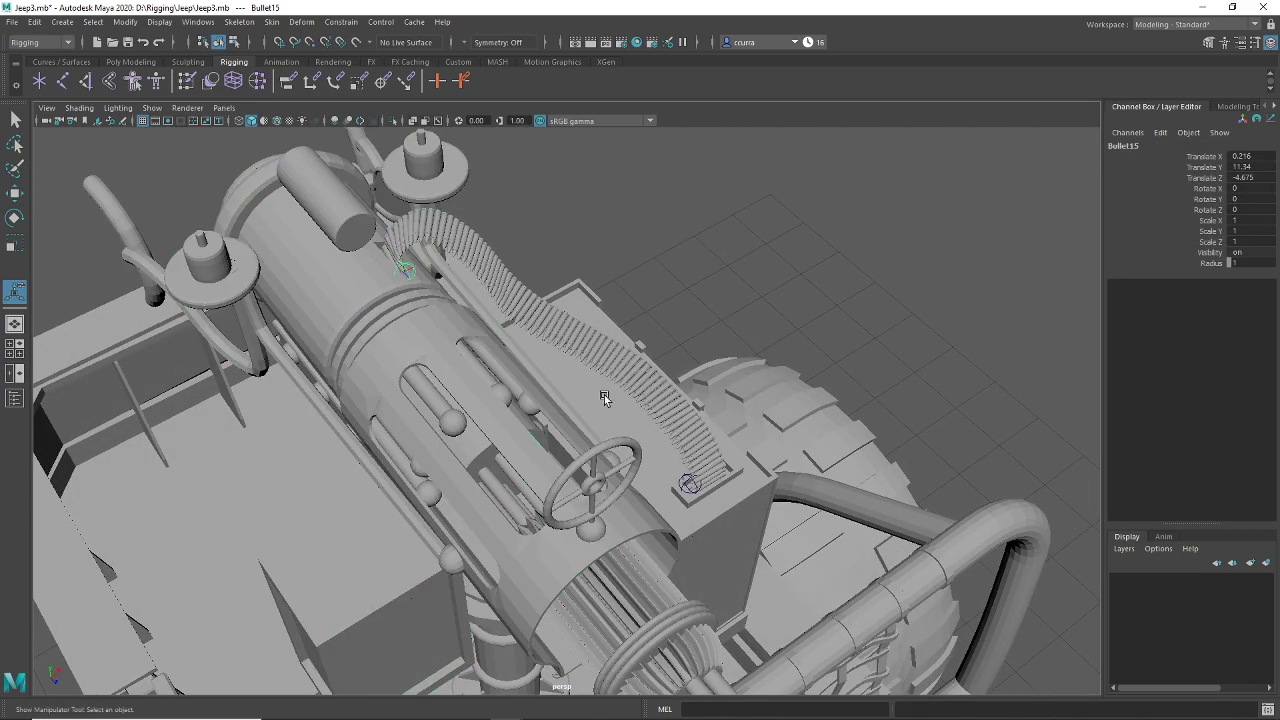
left_click(680, 478)
left_click_drag(680, 478, 628, 340, "alt")
left_click(604, 428)
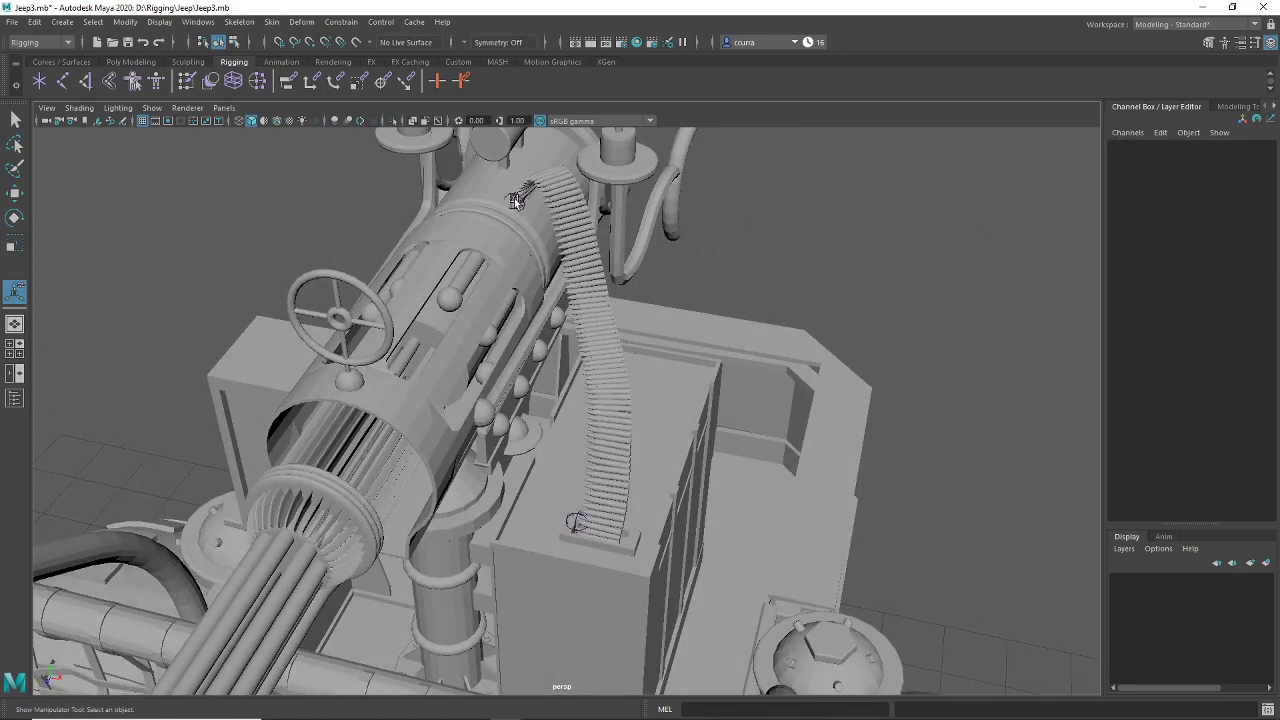
Step: Try to parent the upper ammo-belt joint on the gun under the lower Bullet joint at the ammo box
left_click(515, 200)
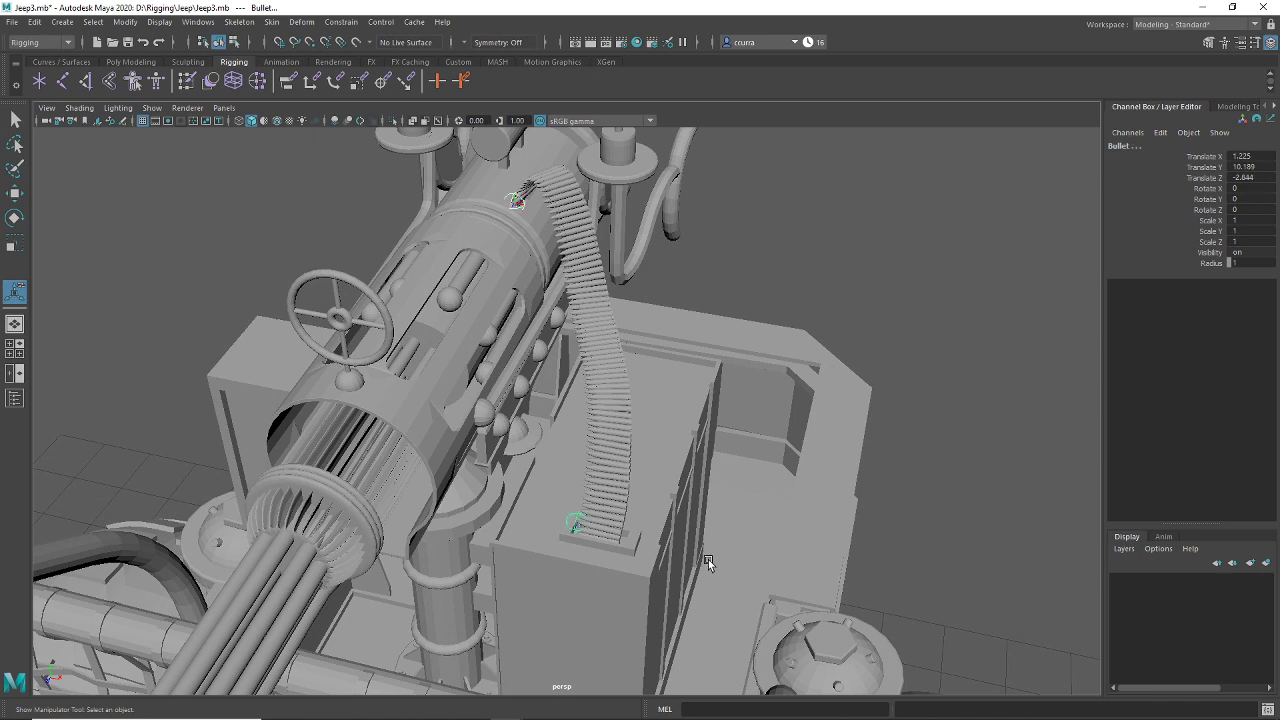
left_click(604, 501)
left_click(579, 520)
left_click(519, 195)
key("p")
left_click_drag(617, 522, 619, 402, "alt")
Step: Delete the construction history of the ammo-belt mesh and freeze its transformations
left_click(586, 409)
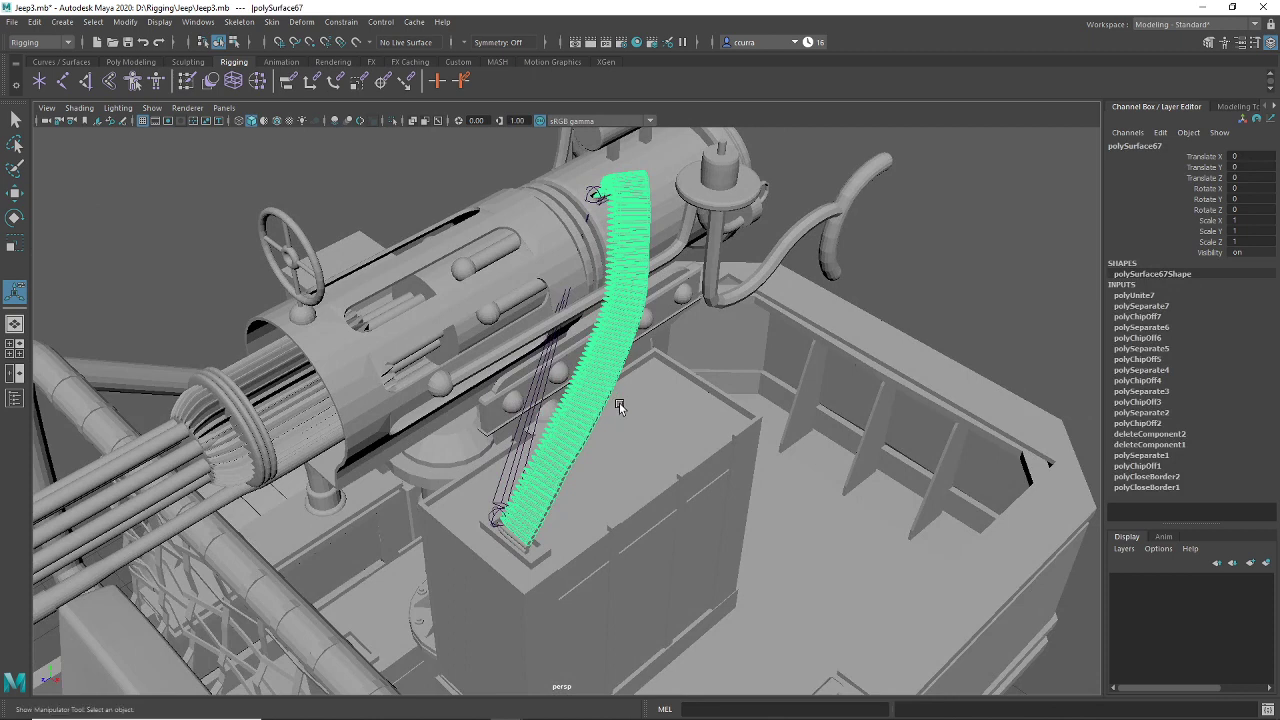
left_click(34, 22)
mouse_move(70, 183)
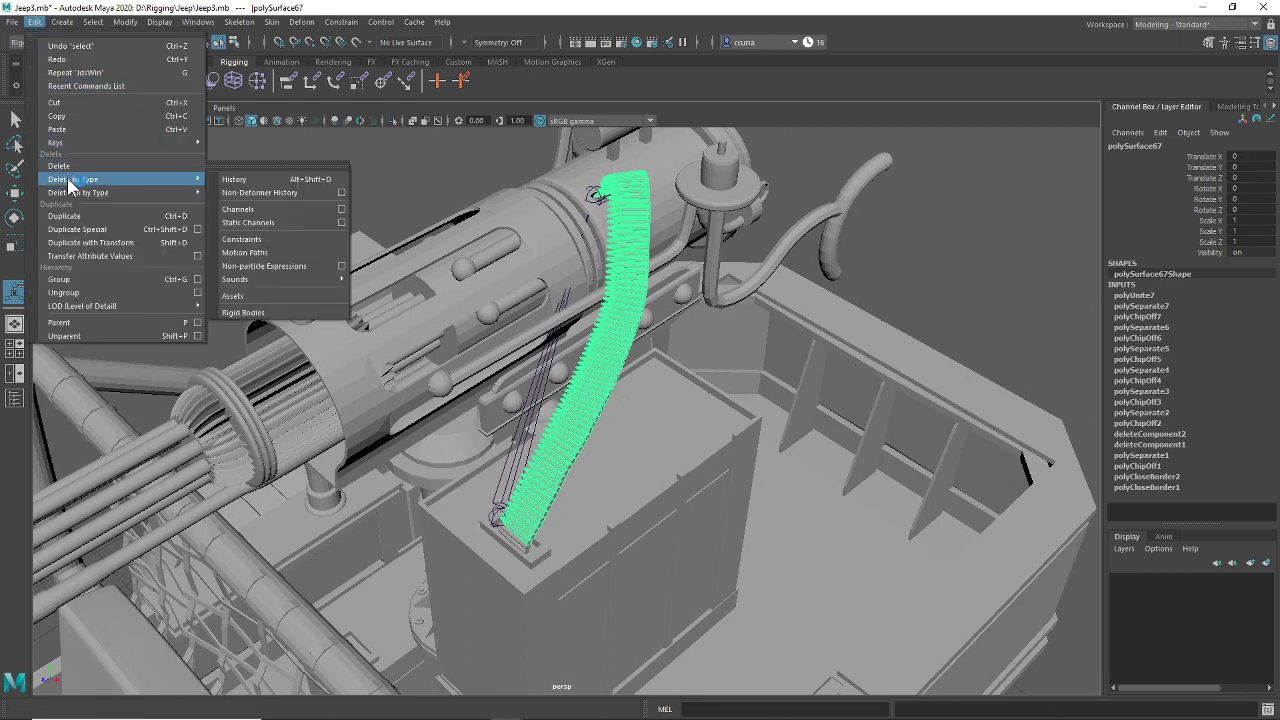
left_click(258, 179)
left_click(125, 22)
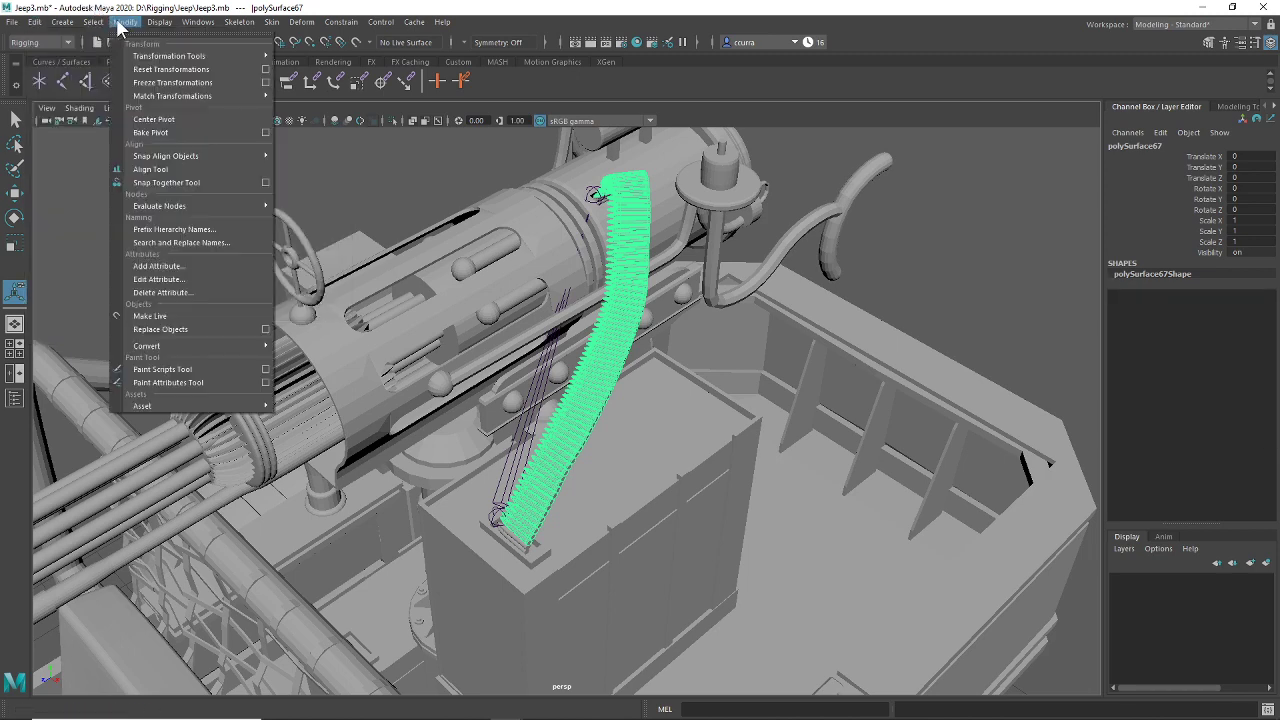
left_click(165, 81)
left_click_drag(427, 223, 565, 441, "alt")
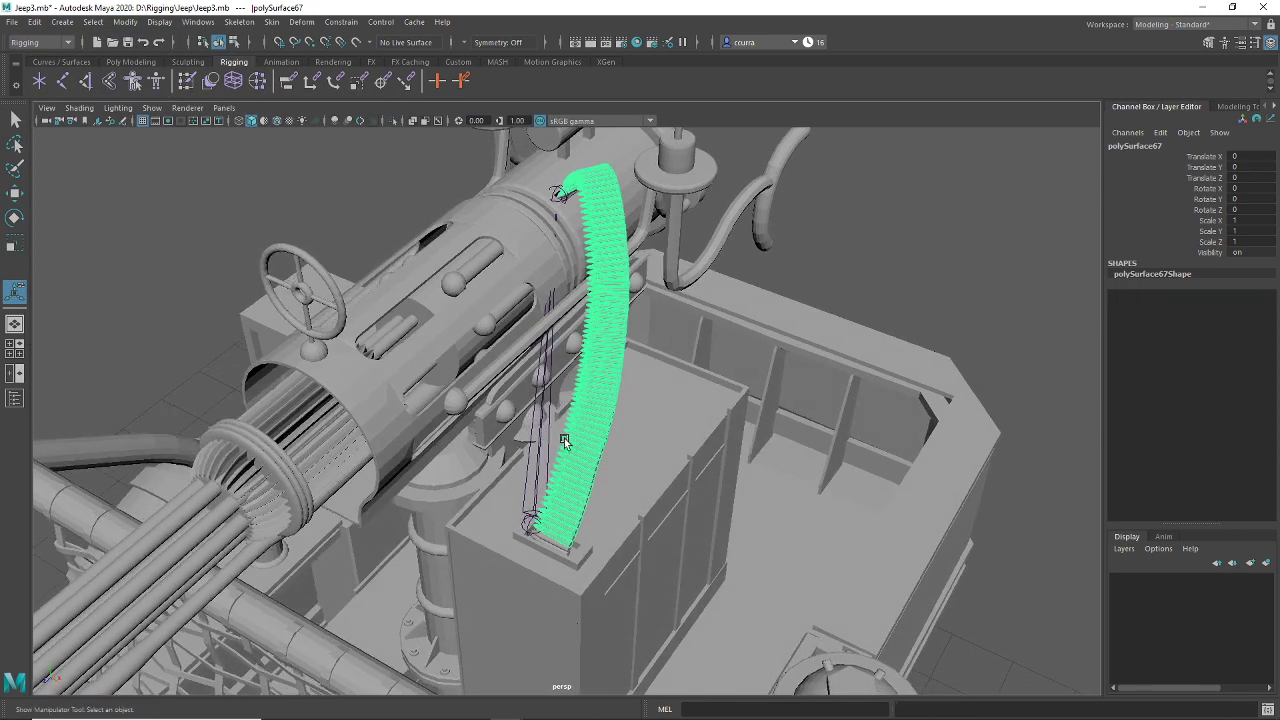
Step: Bind the ammo-belt mesh as skin to the Bullet joint chain
left_click(772, 265)
left_click(549, 338)
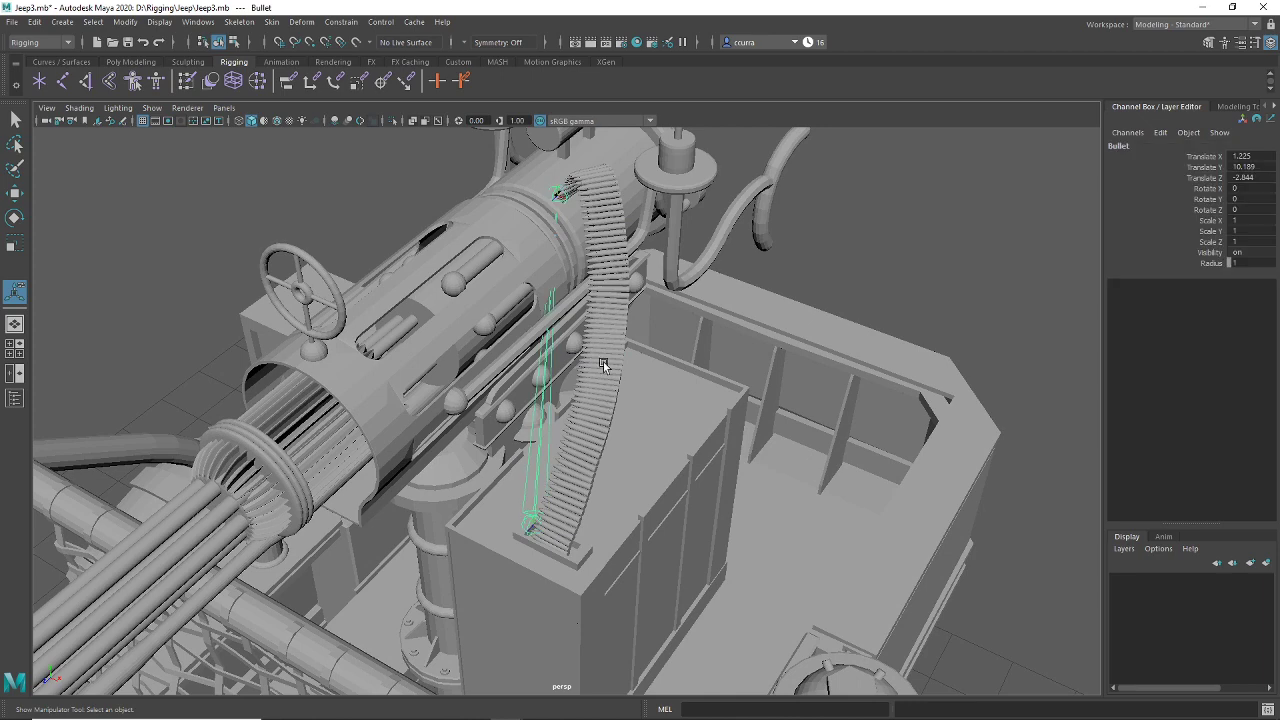
left_click(603, 363, "shift")
left_click(301, 22)
mouse_move(272, 22)
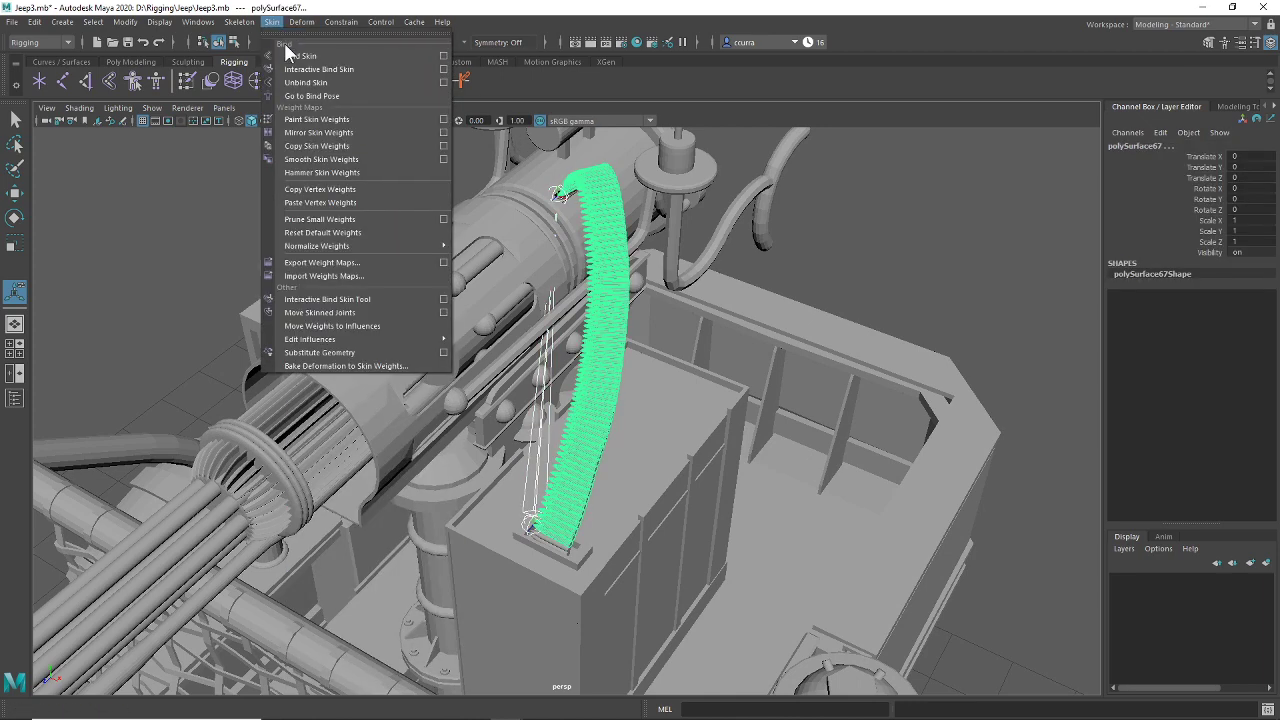
left_click(300, 57)
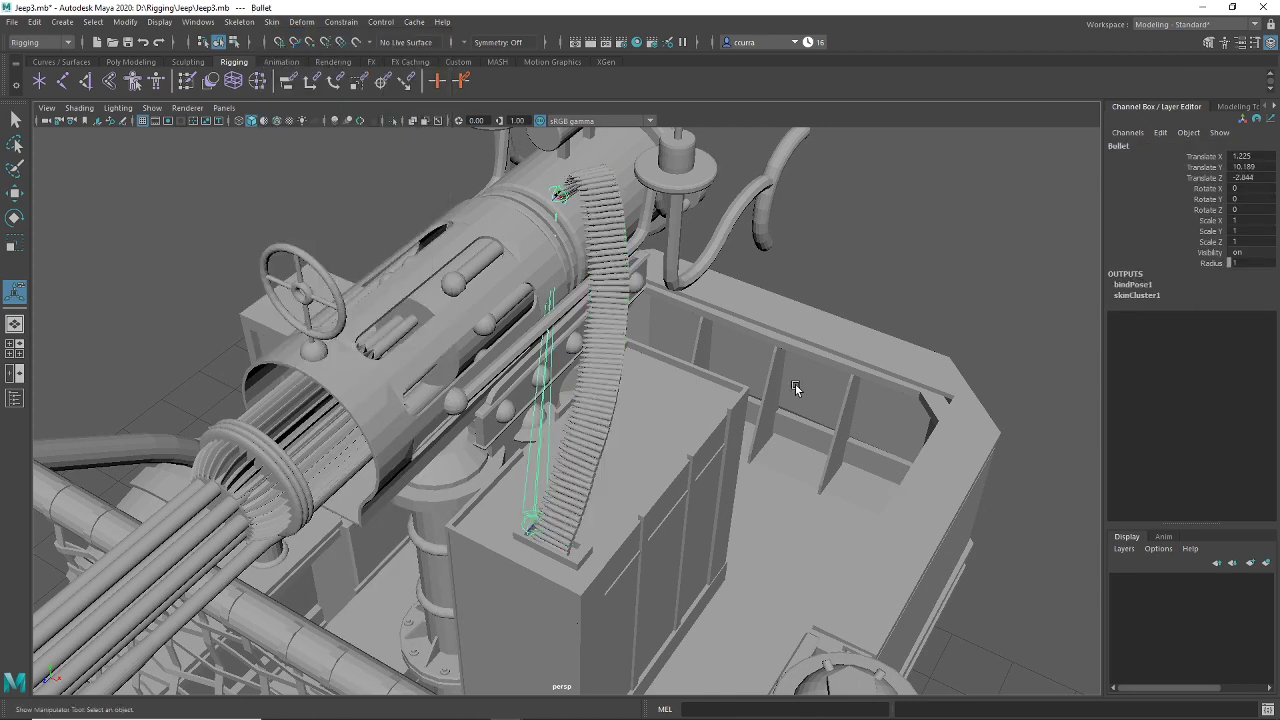
Step: Test how the bound ammo belt deforms by moving the upper joint Bullet1 around, undoing each trial move
left_click_drag(567, 305, 669, 312, "alt")
scroll(669, 312, "down", 3)
key("w")
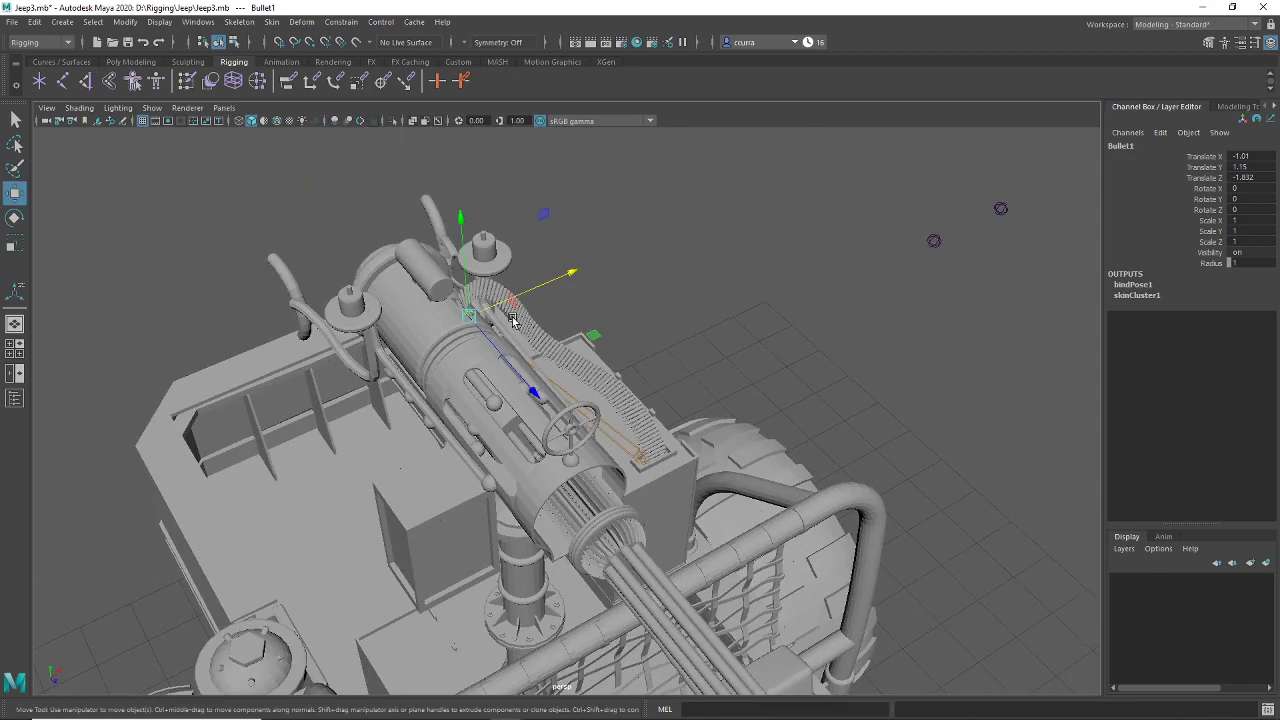
left_click_drag(467, 312, 415, 255)
key("ctrl+z")
left_click_drag(520, 375, 299, 363, "alt")
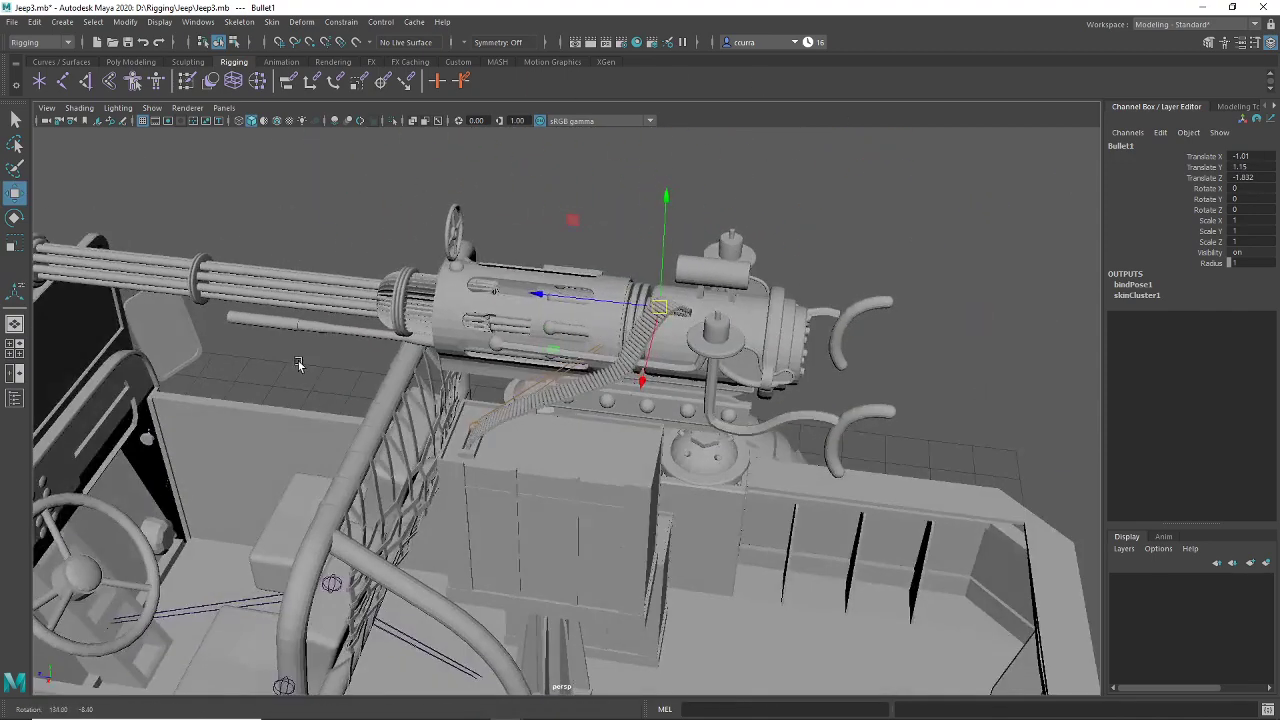
left_click_drag(675, 287, 787, 330)
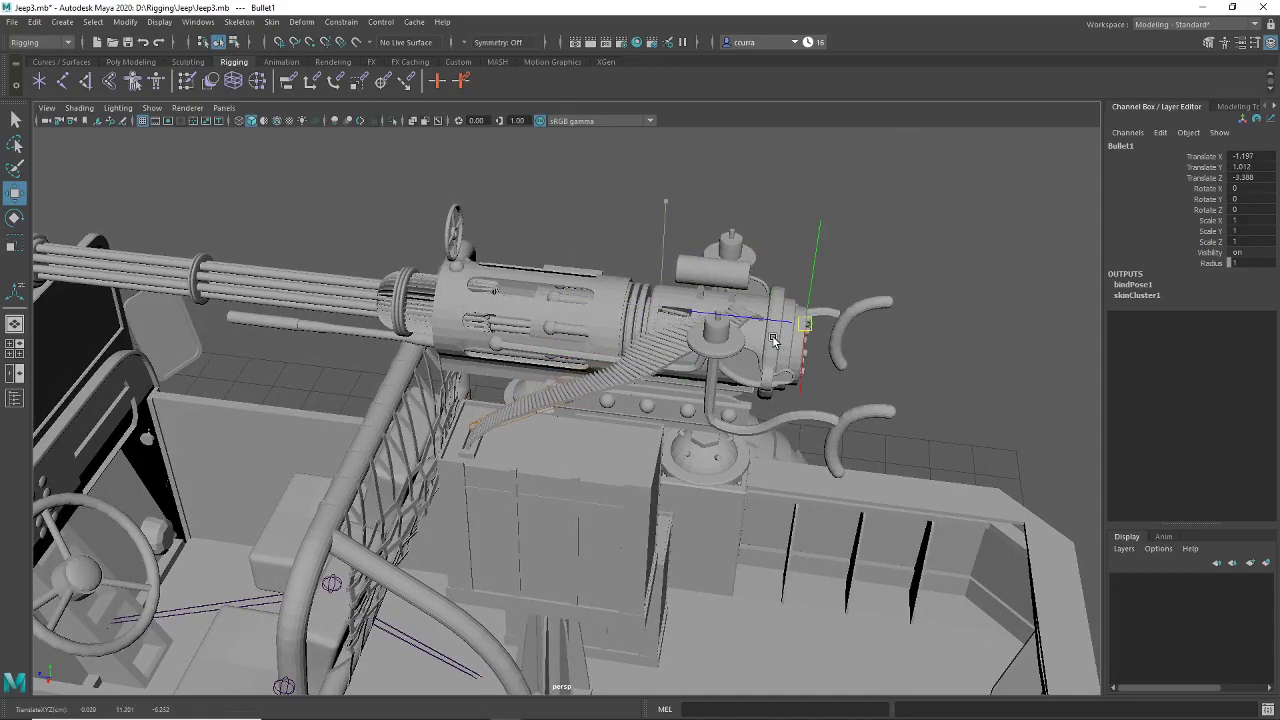
key("ctrl+z")
left_click_drag(565, 458, 573, 484, "alt")
scroll(597, 491, "up", 4)
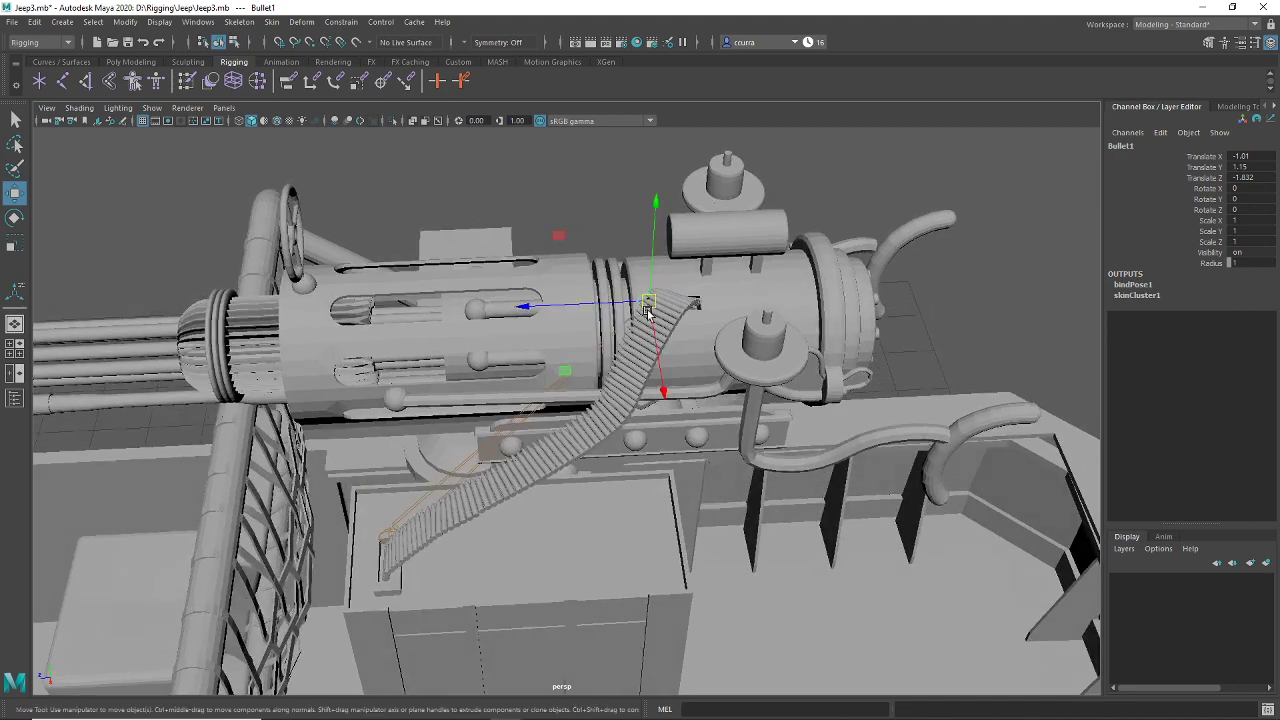
left_click_drag(653, 304, 690, 306)
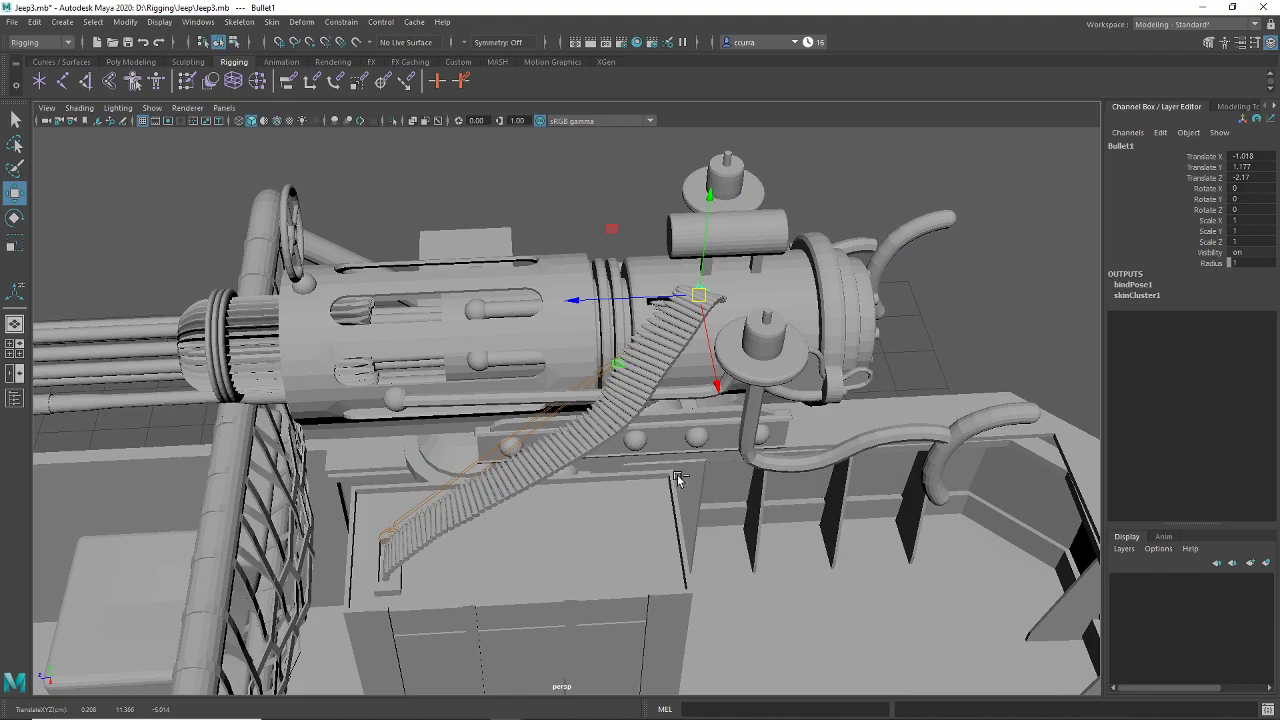
key("ctrl+z")
Step: Undo the ammo belt's skin binding, frozen transformations, history deletion and the parenting of its two joints
left_click_drag(505, 465, 589, 500, "alt")
scroll(606, 500, "up", 3)
middle_click_drag(622, 490, 686, 428, "alt")
left_click_drag(686, 428, 570, 452, "alt")
scroll(594, 474, "up", 5)
scroll(612, 475, "down", 6)
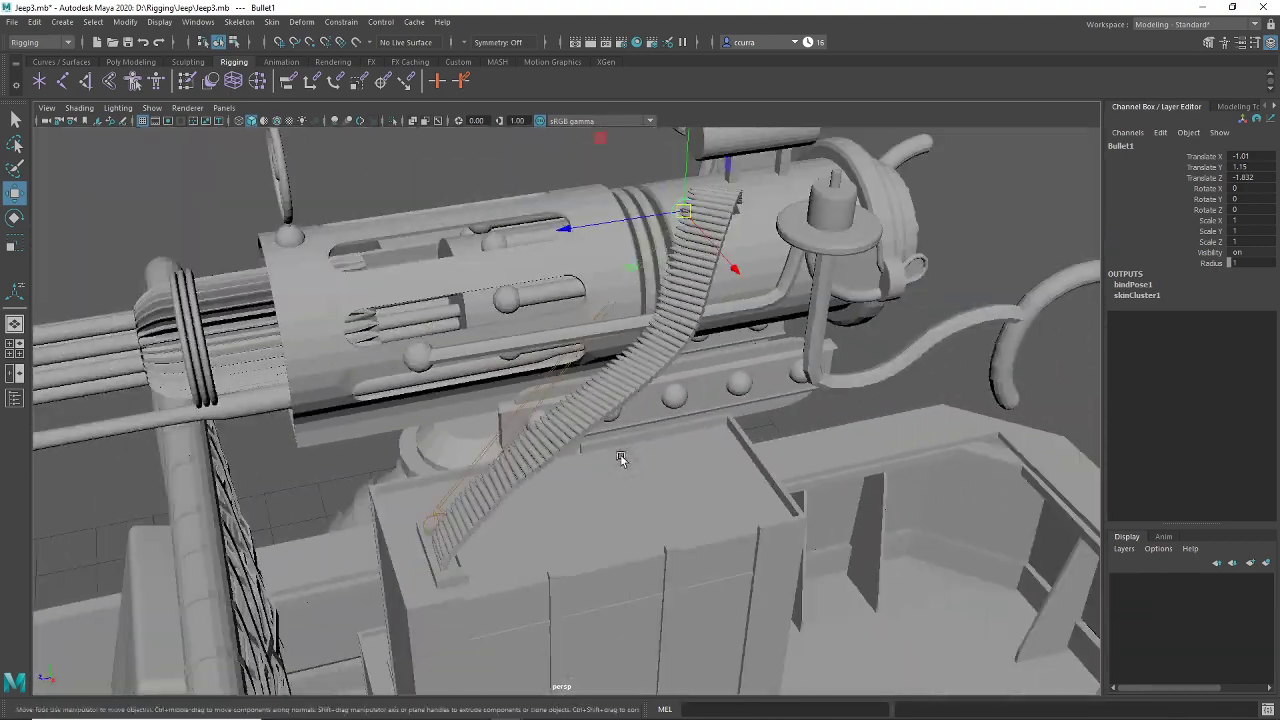
key("ctrl+z")
key("ctrl+z")
key("ctrl+z")
key("ctrl+z")
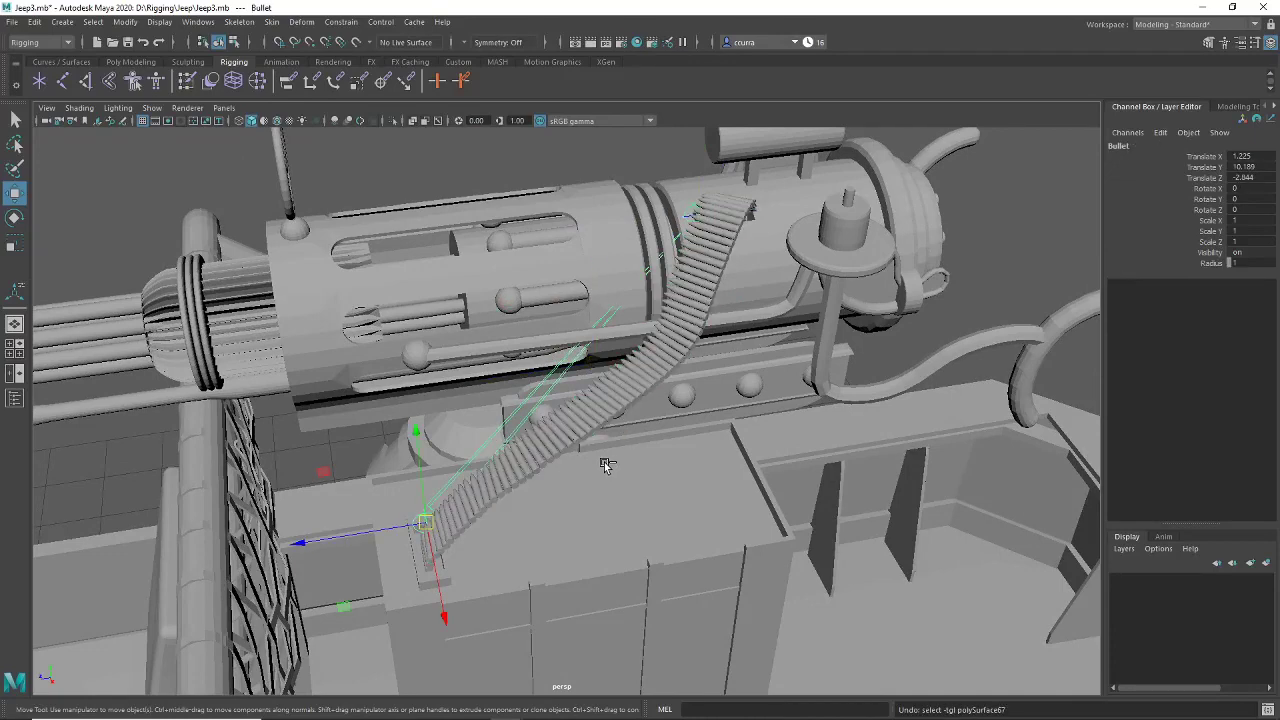
key("ctrl+z")
key("ctrl+z")
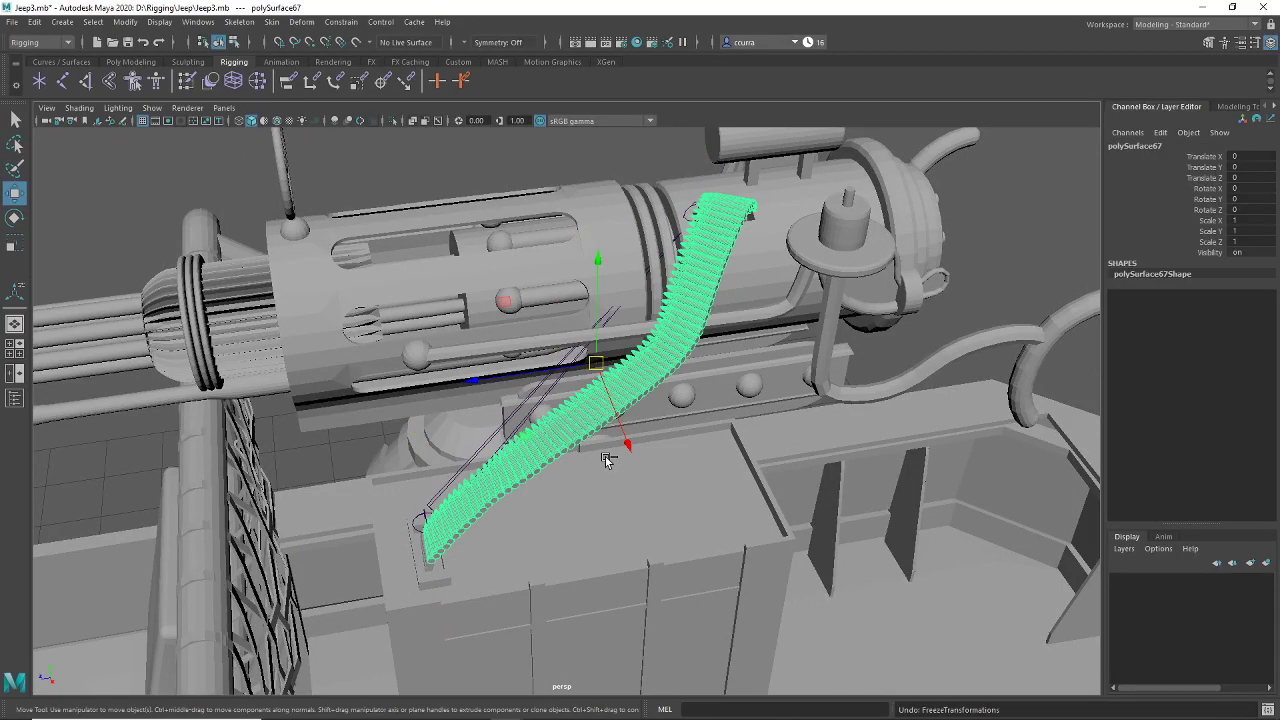
key("ctrl+z")
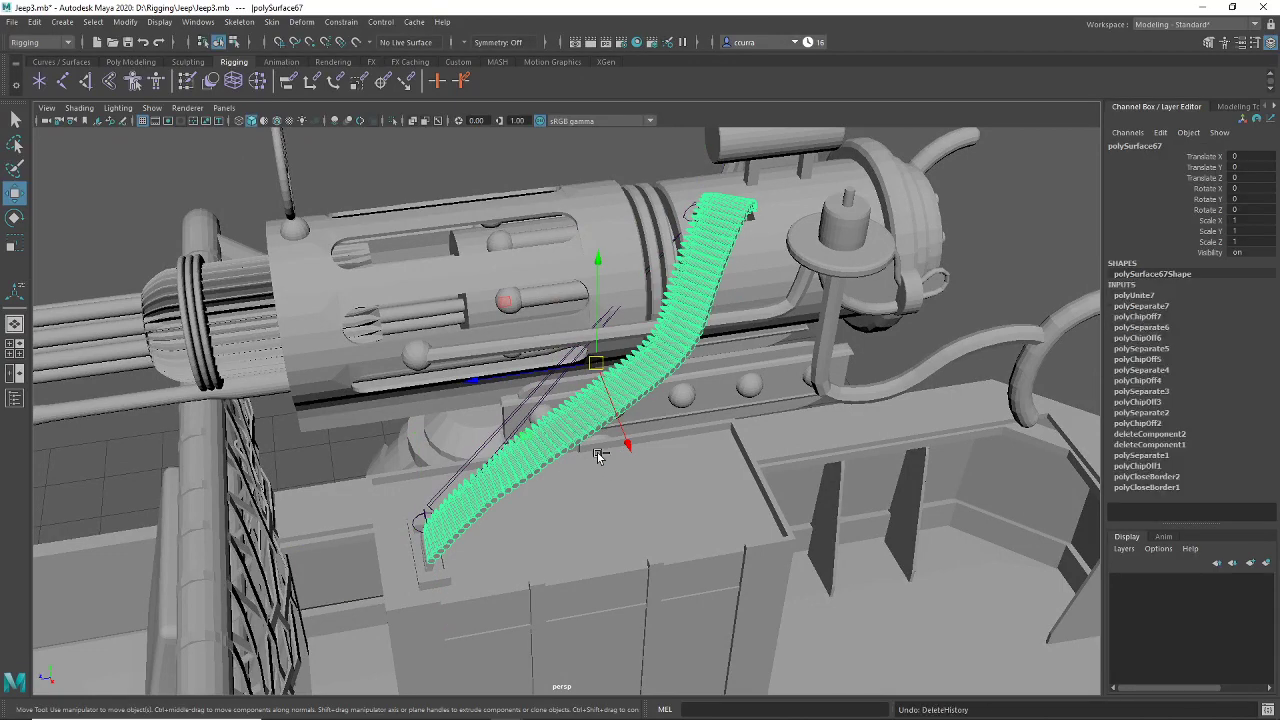
mouse_move(597, 452)
left_mouse_down("alt")
mouse_move(572, 471)
mouse_move(598, 475)
left_mouse_up("alt")
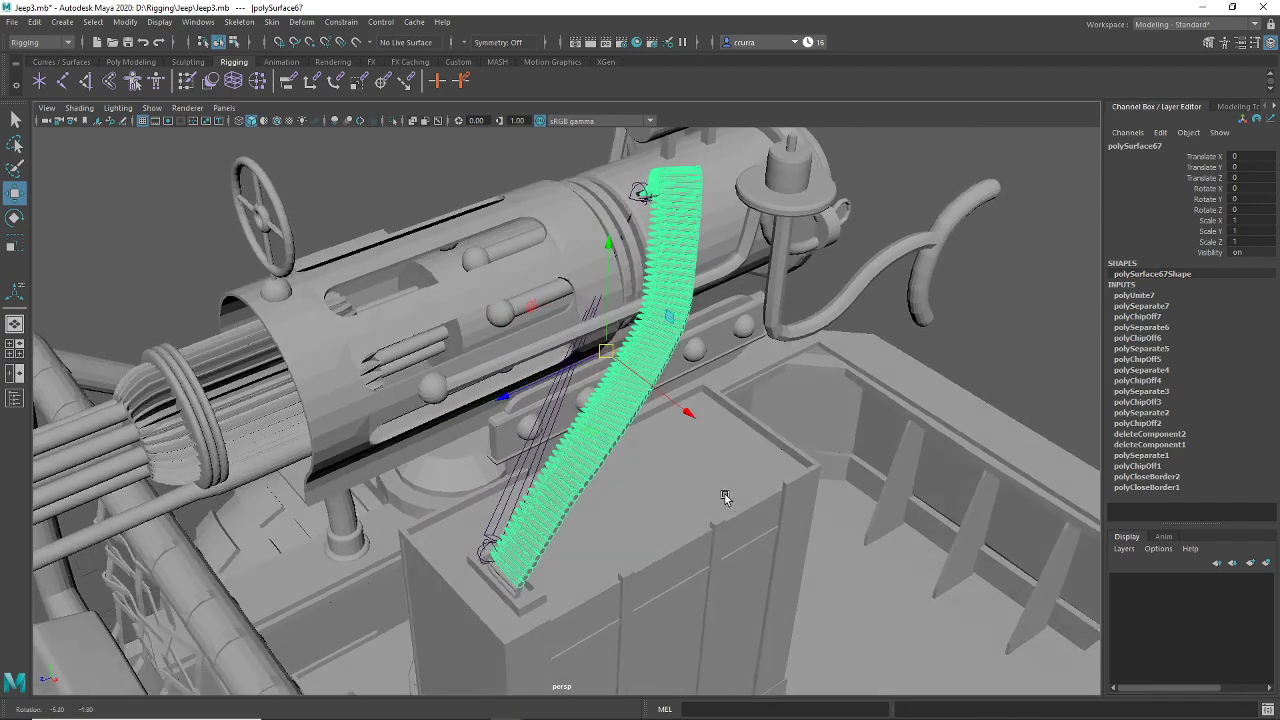
key("ctrl+z")
scroll(700, 480, "down", 3)
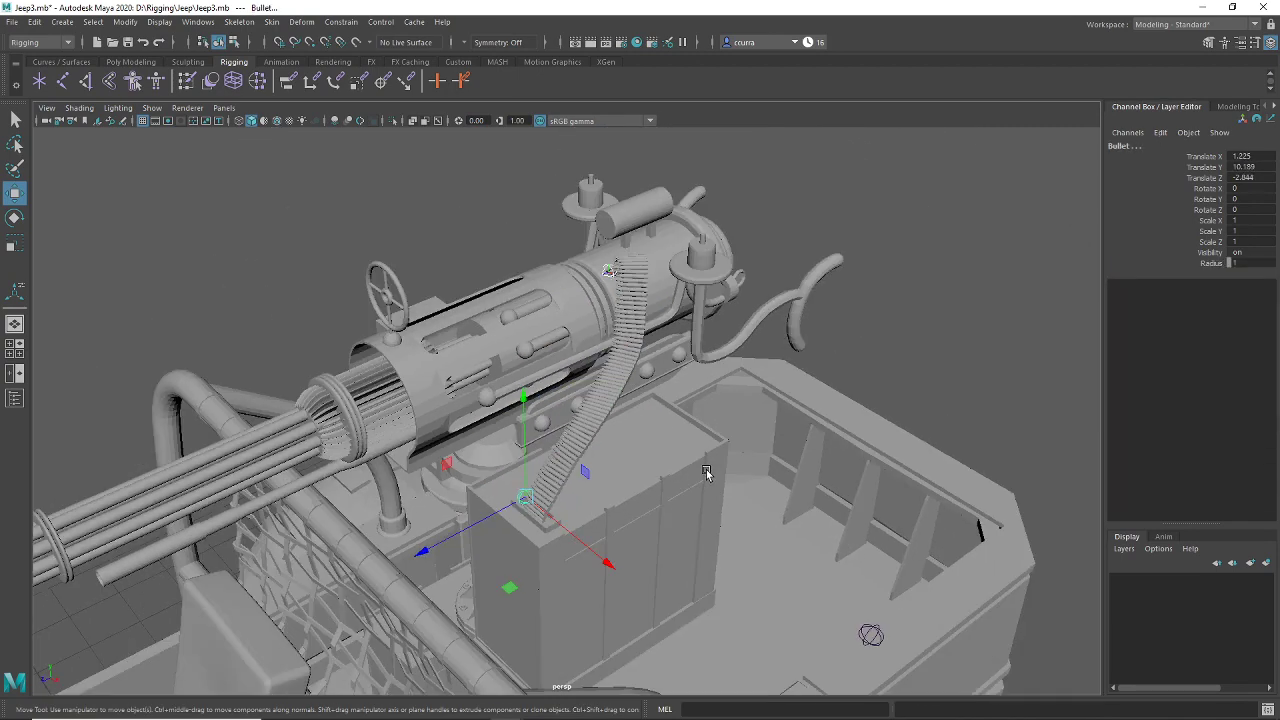
Step: Move the Barrell joint to the centre of the gun's muzzle face, at about X -0.003, Y 10.883, Z 3.597
left_click(853, 293)
left_click_drag(853, 293, 714, 409, "alt")
left_click(799, 313)
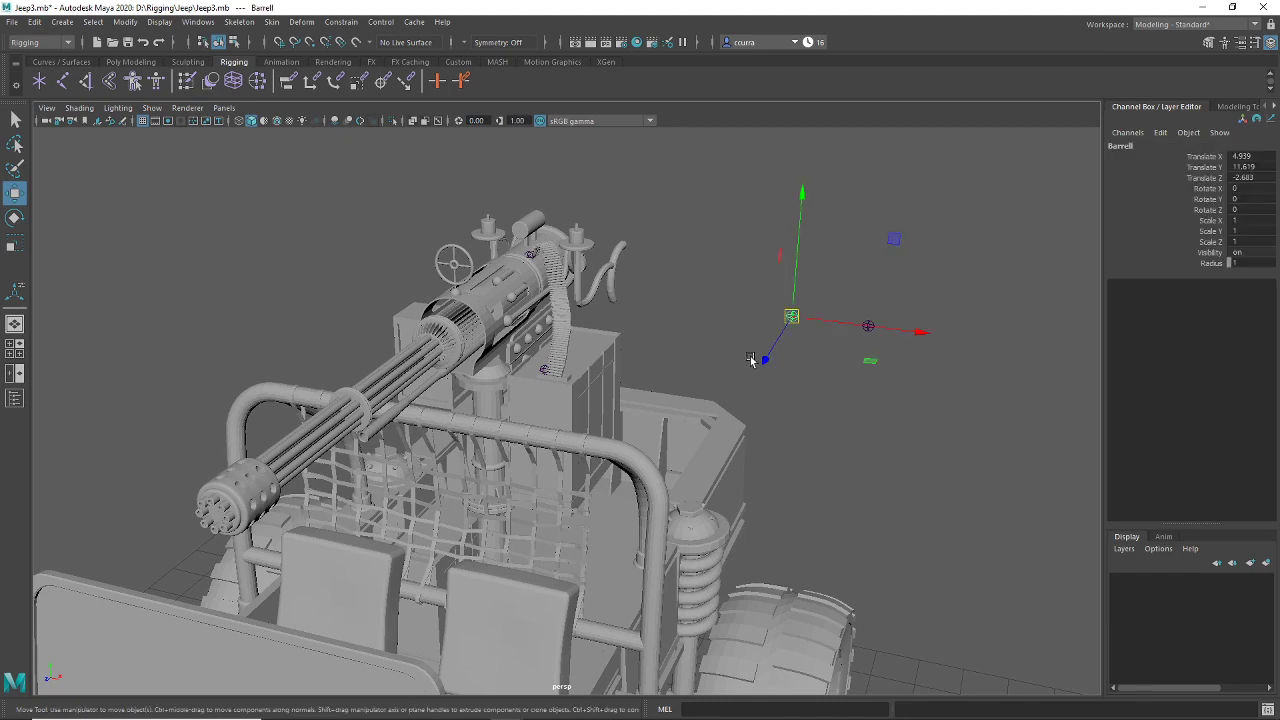
left_click_drag(792, 318, 262, 473)
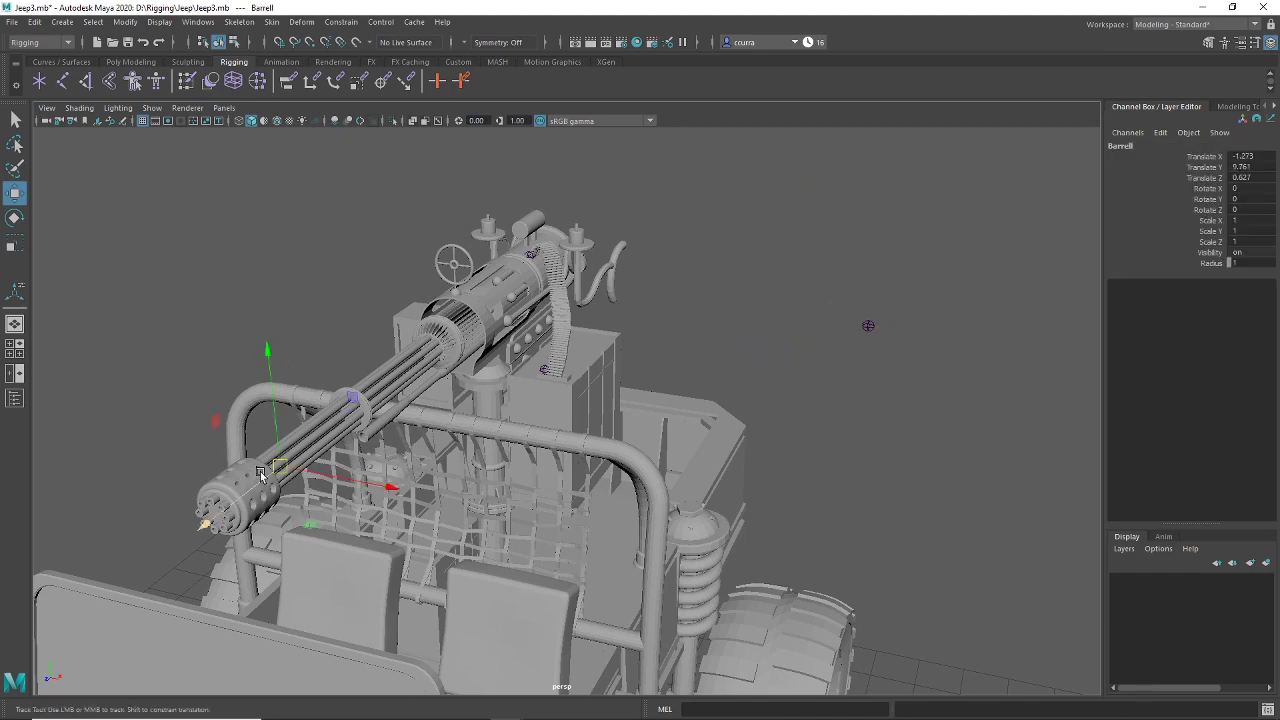
middle_click_drag(207, 520, 466, 420, "alt")
scroll(473, 396, "up", 8)
mouse_move(473, 396)
left_mouse_down("alt")
mouse_move(440, 400)
mouse_move(484, 392)
left_mouse_up("alt")
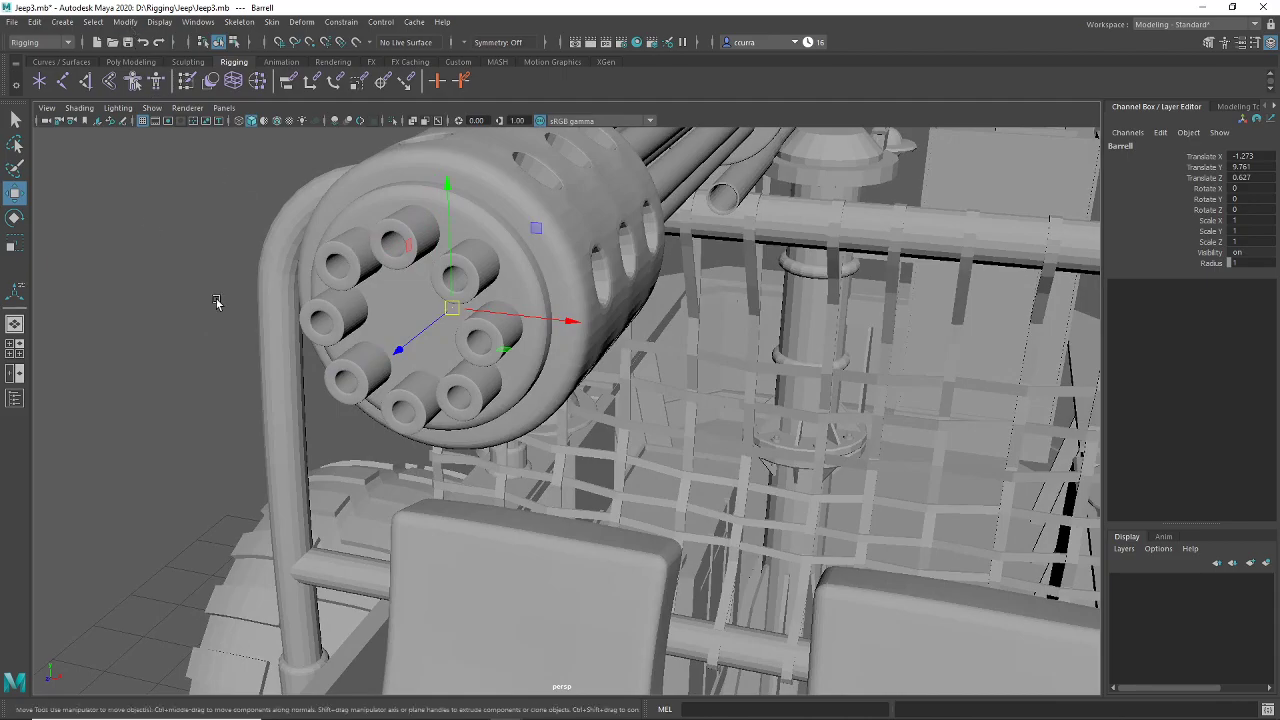
key("4")
mouse_move(323, 357)
left_mouse_down("alt")
mouse_move(354, 400)
mouse_move(380, 397)
mouse_move(370, 400)
left_mouse_up("alt")
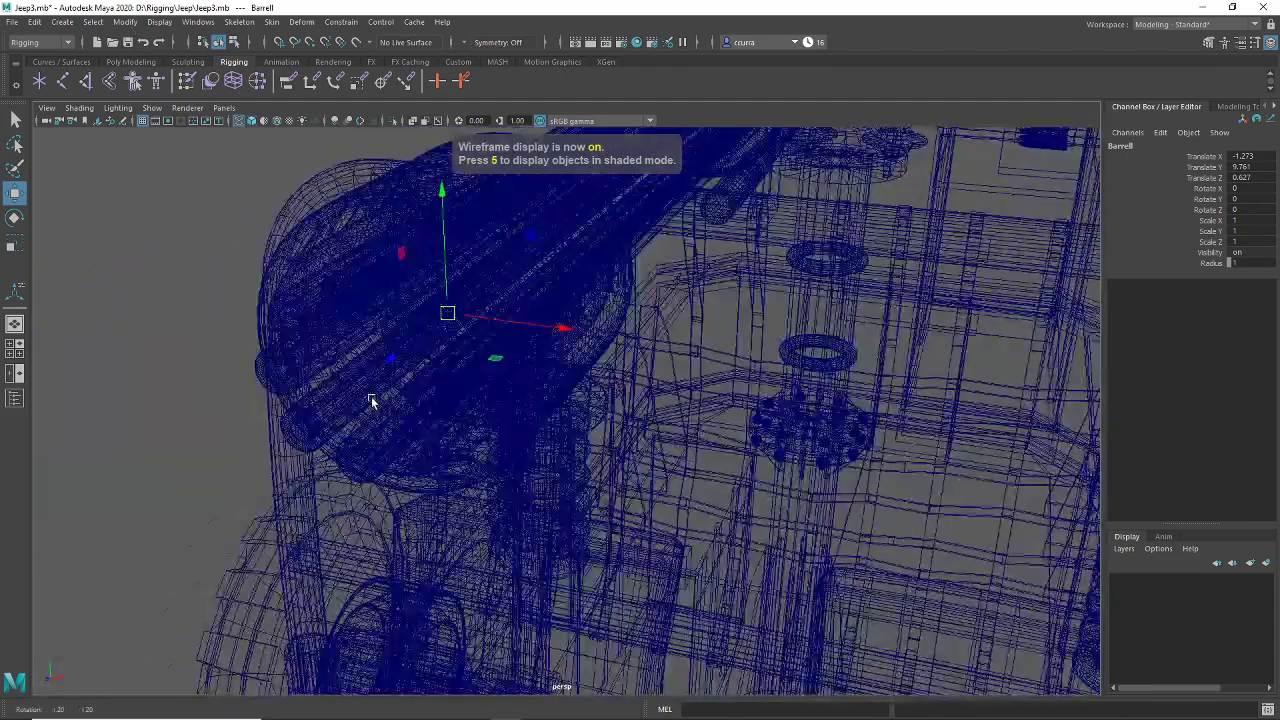
key("5")
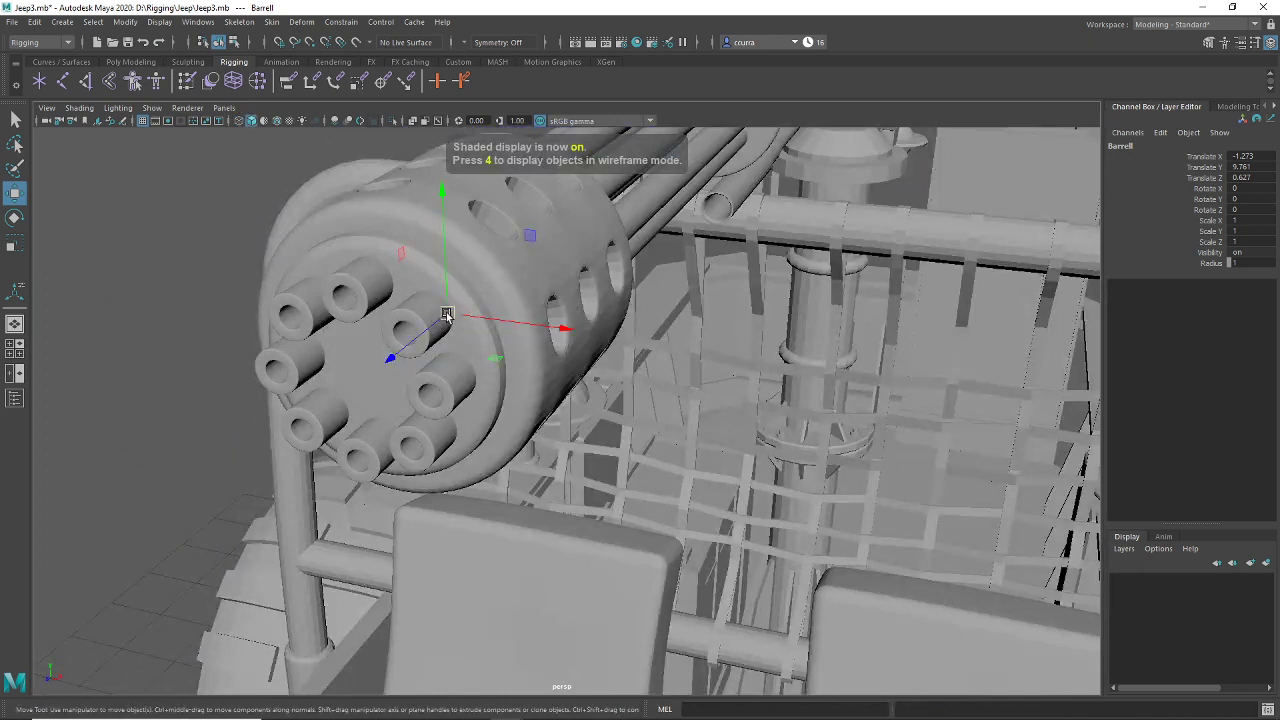
left_click_drag(447, 314, 377, 360)
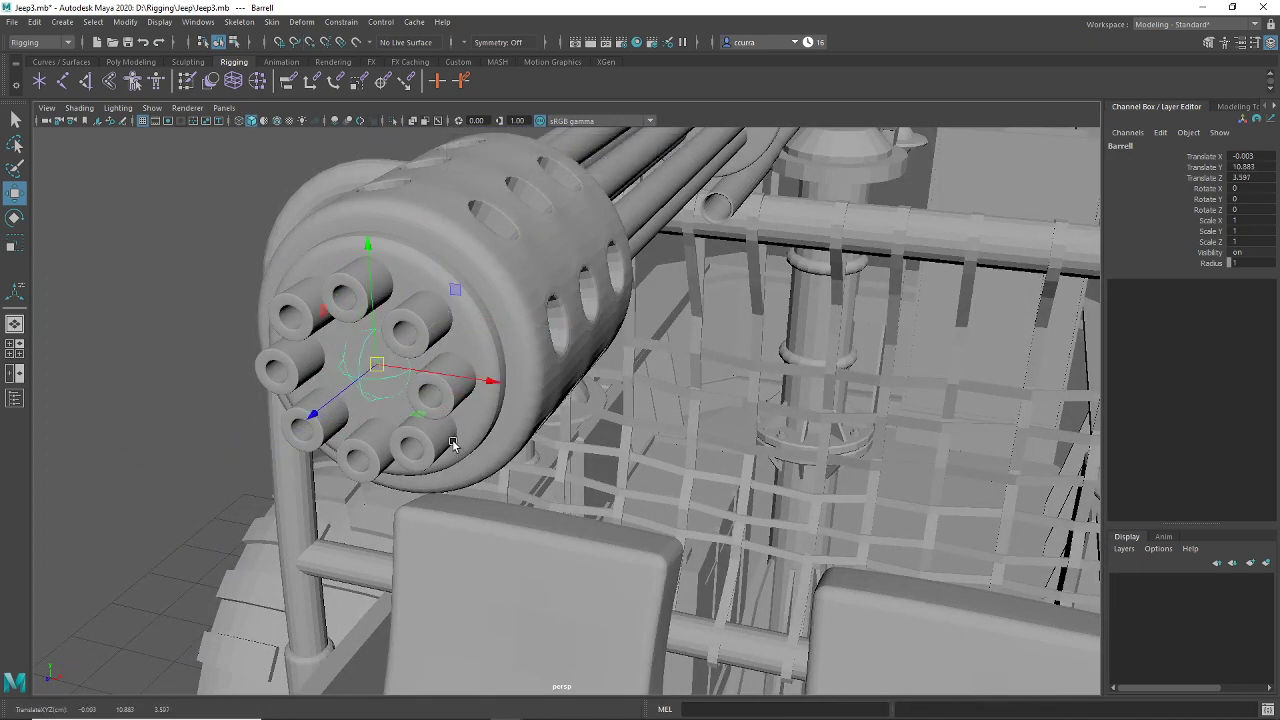
Step: Examine the Barrell joint's placement at the muzzle from the front, the side and up close
key("f")
mouse_move(440, 437)
left_mouse_down("alt")
mouse_move(519, 461)
mouse_move(604, 453)
mouse_move(608, 436)
mouse_move(661, 483)
mouse_move(543, 452)
mouse_move(545, 466)
mouse_move(611, 486)
mouse_move(503, 460)
mouse_move(386, 471)
mouse_move(320, 457)
mouse_move(450, 429)
mouse_move(434, 428)
left_mouse_up("alt")
scroll(569, 460, "up", 6)
scroll(450, 429, "up", 5)
scroll(545, 420, "up", 4)
left_click_drag(545, 420, 548, 421, "alt")
scroll(578, 456, "down", 6)
left_click_drag(679, 470, 494, 460, "alt")
scroll(494, 460, "down", 3)
middle_click_drag(661, 446, 612, 456, "alt")
mouse_move(539, 441)
left_mouse_down("alt")
mouse_move(697, 433)
mouse_move(551, 435)
left_mouse_up("alt")
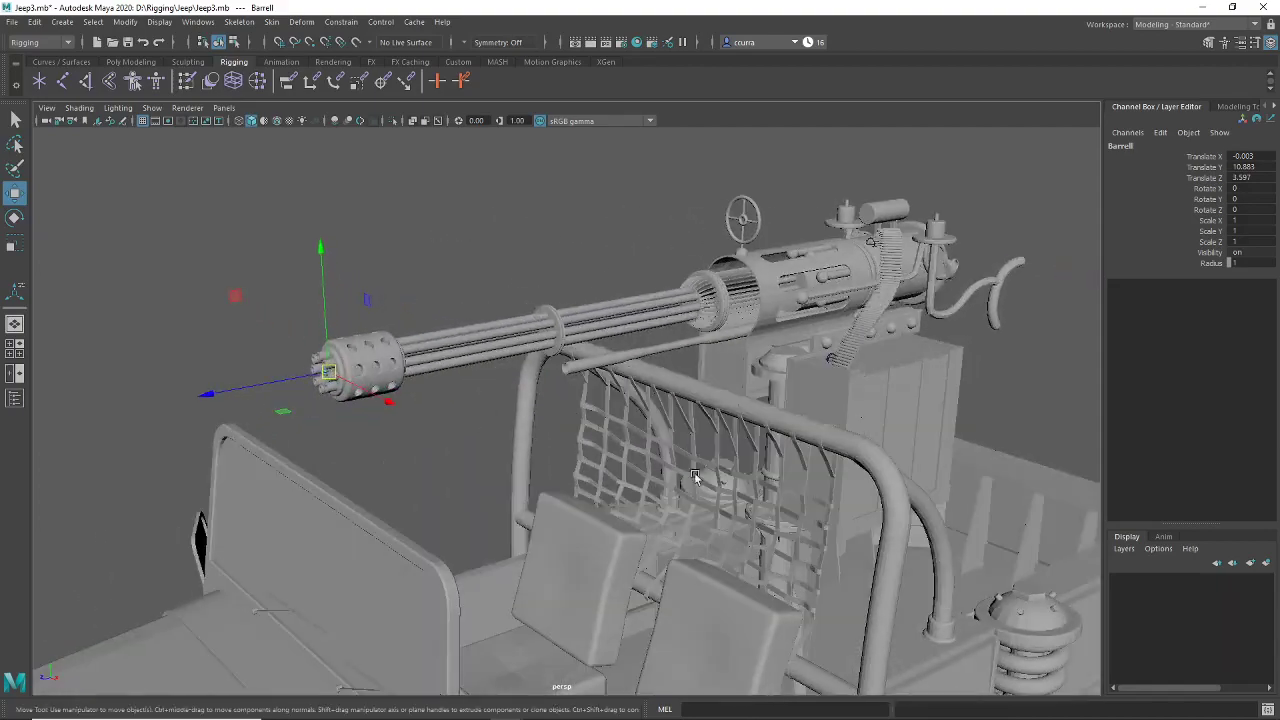
scroll(656, 477, "down", 2)
middle_click_drag(685, 468, 648, 471, "alt")
left_click_drag(430, 462, 510, 454, "alt")
scroll(508, 454, "up", 8)
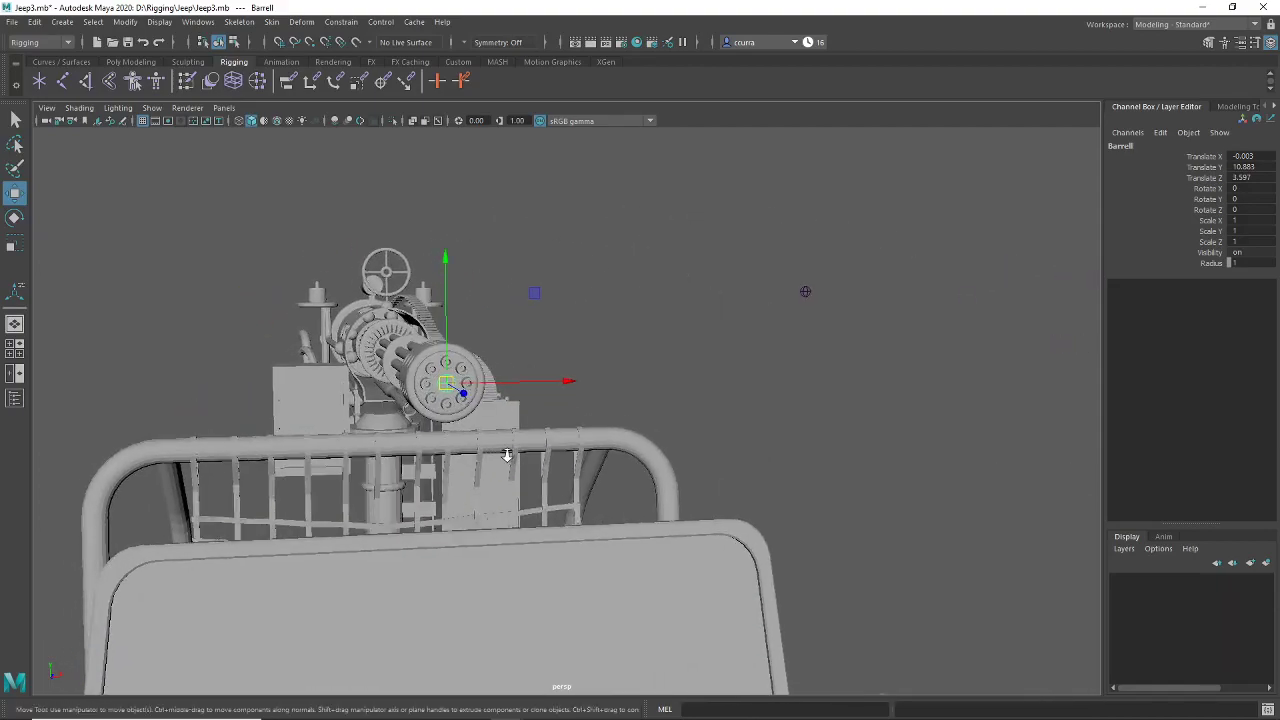
middle_click_drag(510, 449, 753, 512, "alt")
scroll(697, 470, "down", 3)
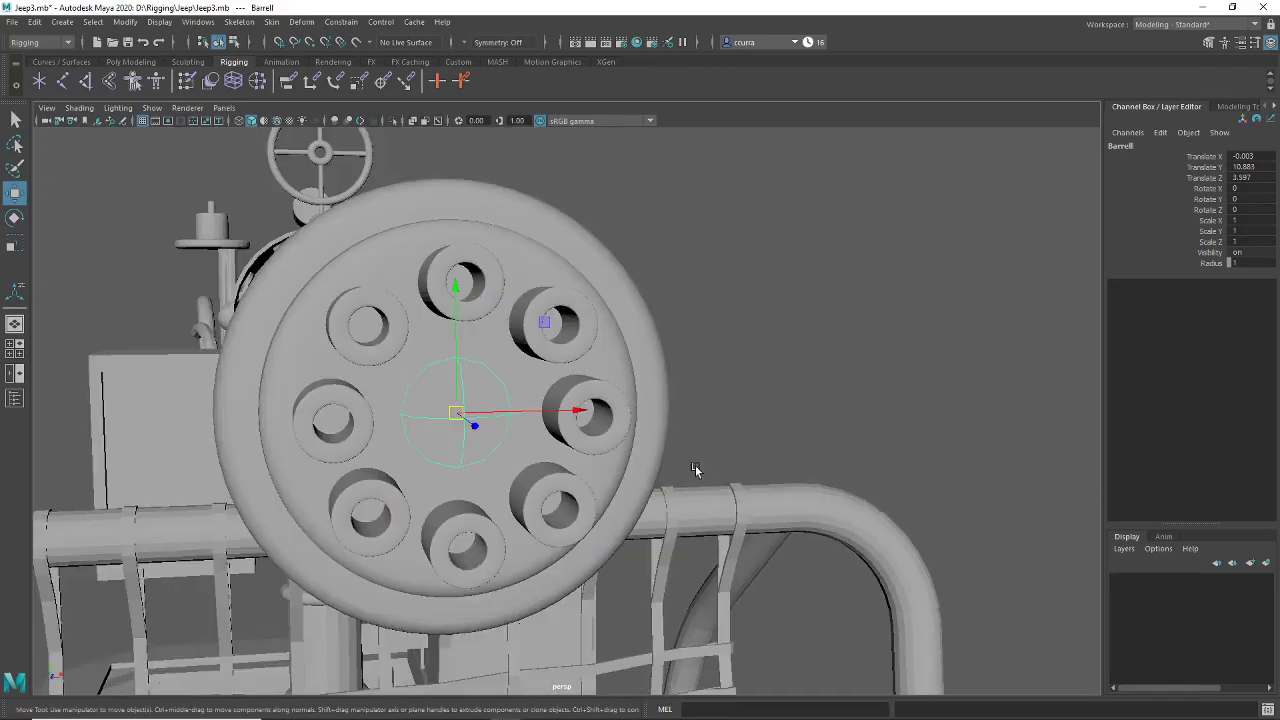
scroll(418, 316, "down", 8)
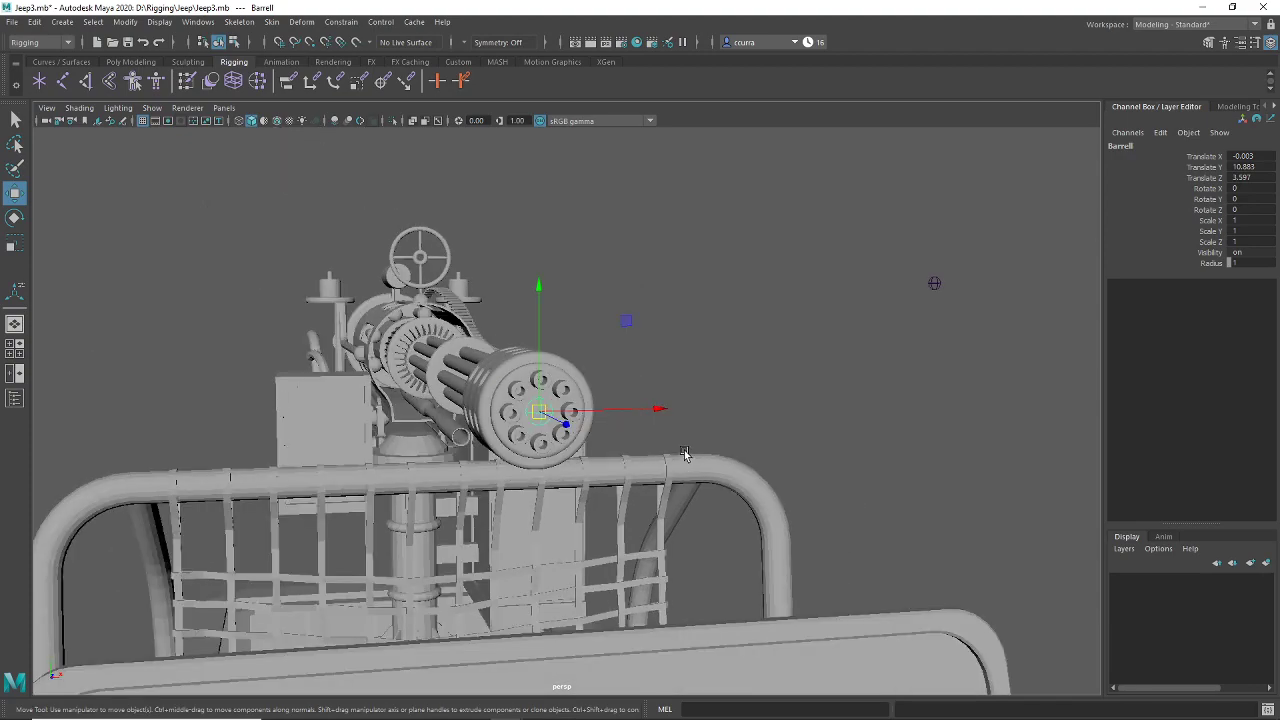
left_click_drag(922, 447, 812, 479, "alt")
middle_click_drag(641, 502, 558, 501, "alt")
left_click_drag(558, 501, 728, 424, "alt")
Step: Select the Turret joint and move it beneath the gun near the mounting column, at about X -0.053, Y 9.984, Z -3.477
left_click_drag(913, 399, 907, 285, "alt")
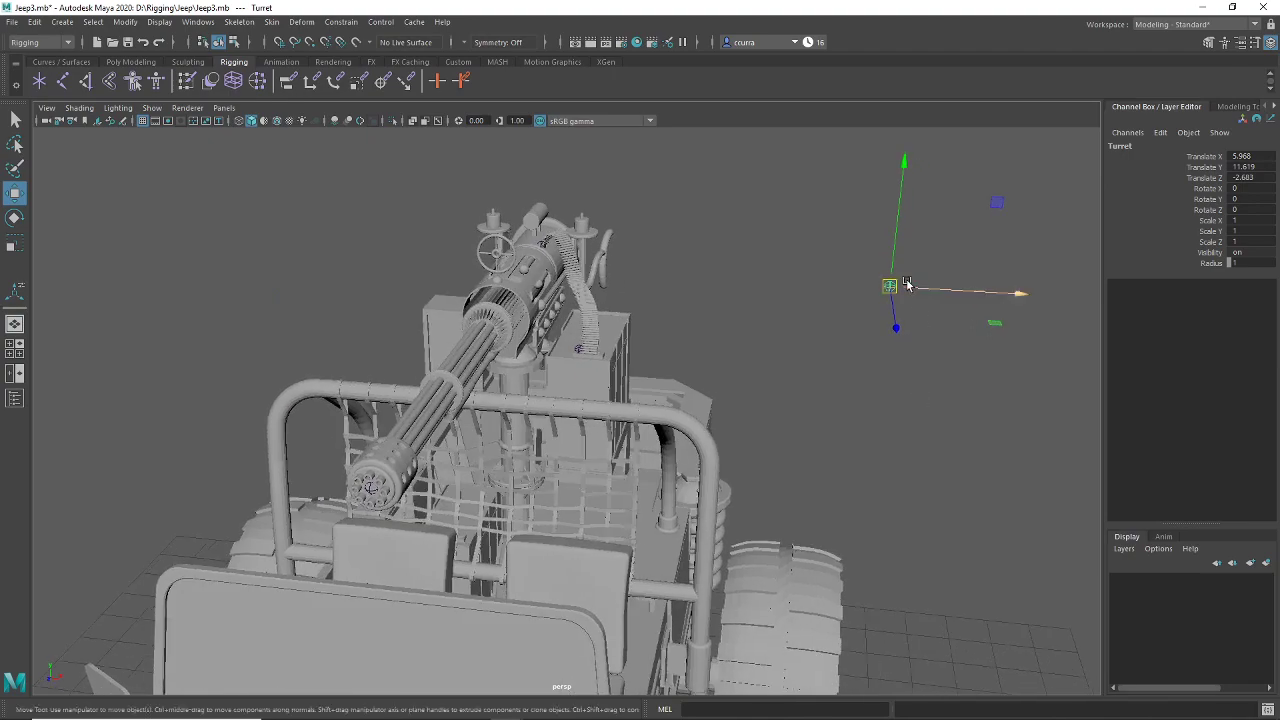
left_click_drag(573, 316, 514, 509, "alt")
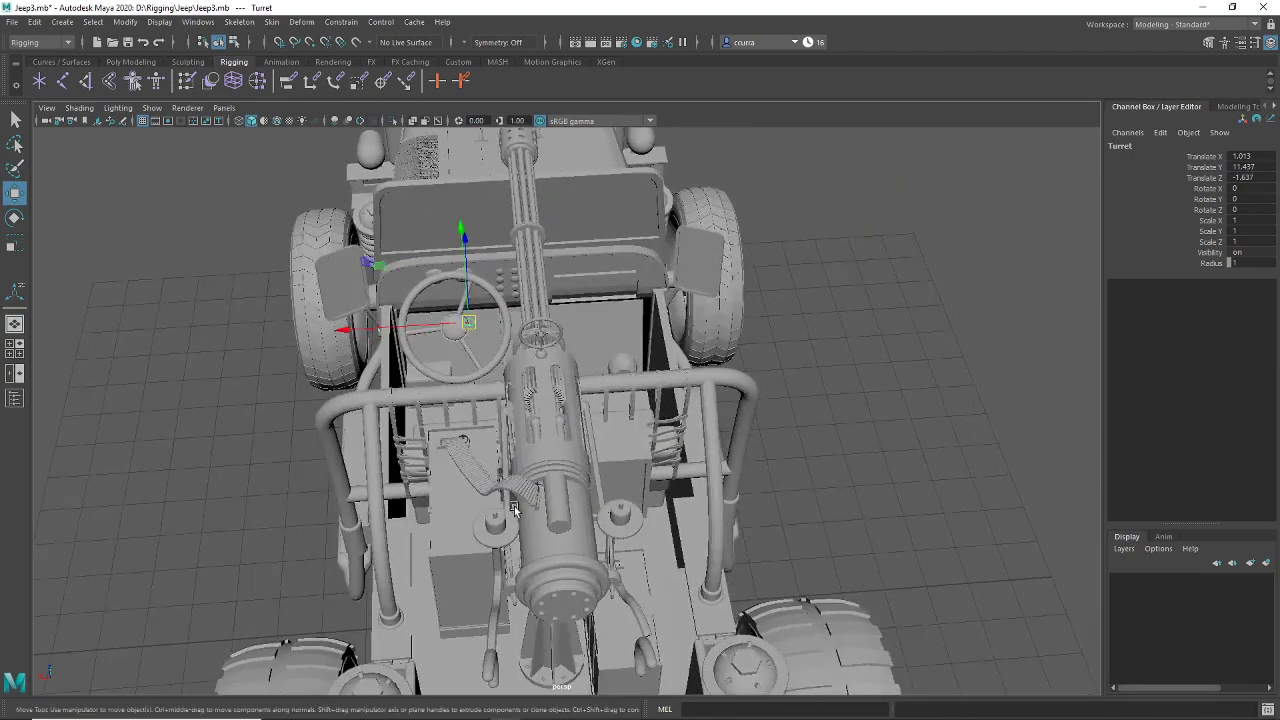
left_click_drag(592, 540, 586, 451, "alt")
scroll(615, 463, "up", 8)
middle_click_drag(615, 463, 645, 376, "alt")
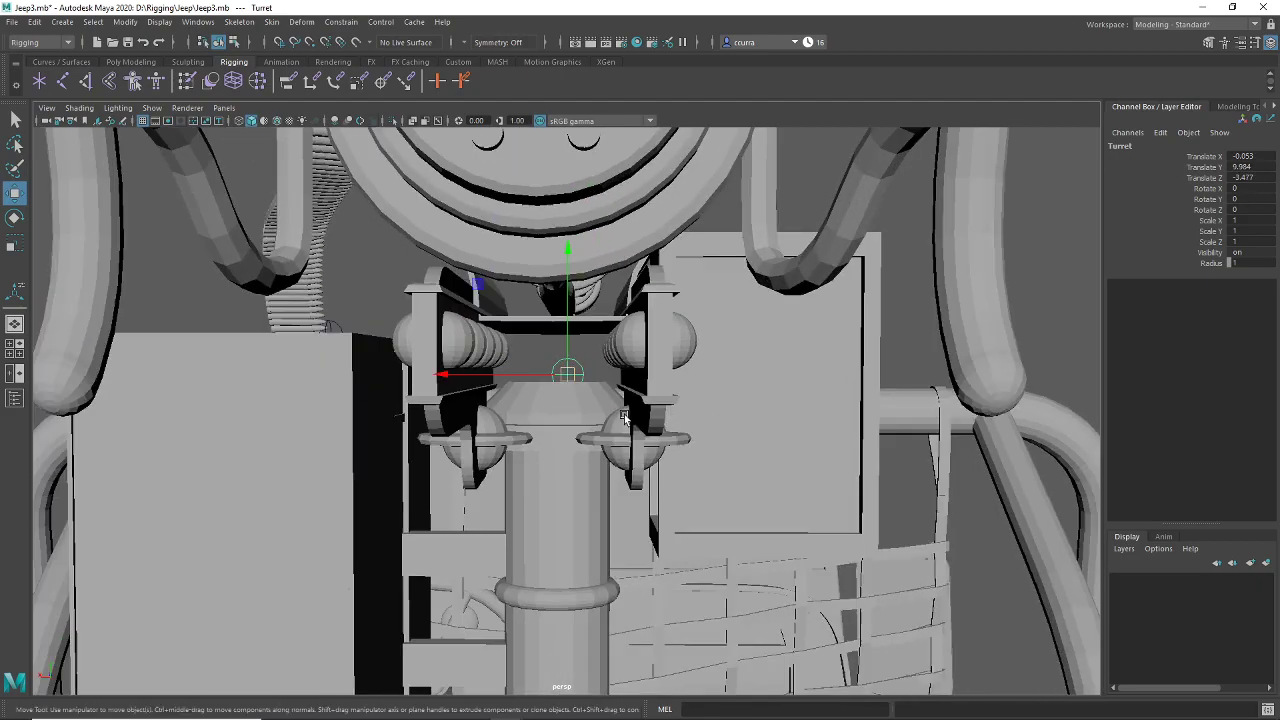
Step: Snap the Turret joint to the centre of the mounting column's top, at about X 0, Y 9.948, Z -3.363, and check its placement
left_click_drag(640, 388, 610, 429, "alt")
scroll(614, 428, "up", 5)
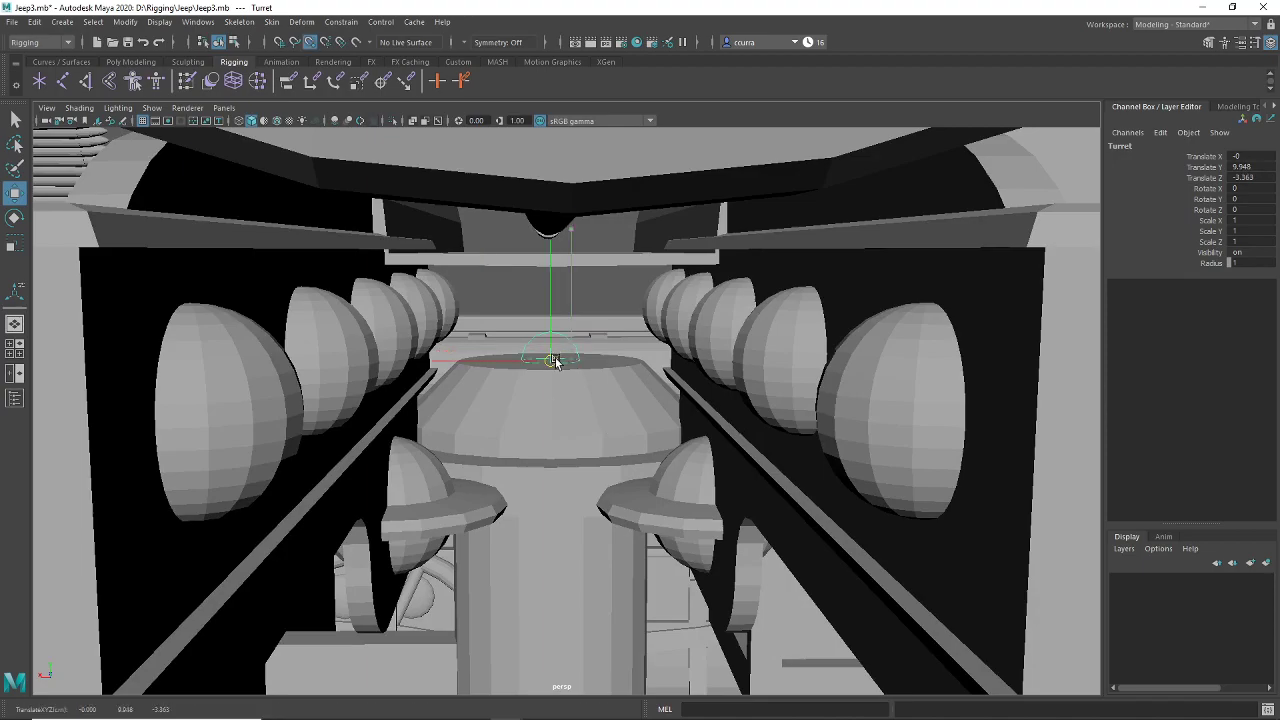
scroll(576, 410, "down", 4)
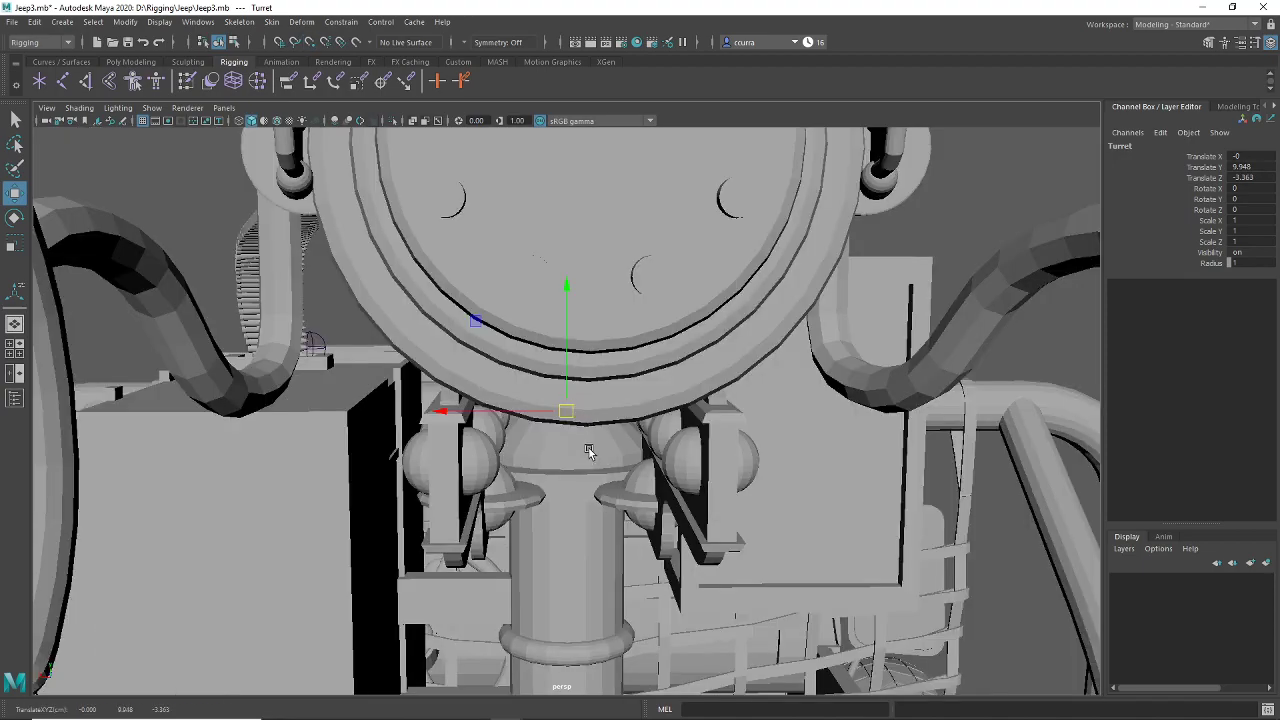
key("4")
mouse_move(600, 477)
left_mouse_down("alt")
mouse_move(597, 500)
mouse_move(614, 460)
mouse_move(603, 477)
mouse_move(586, 471)
mouse_move(757, 480)
mouse_move(531, 472)
left_mouse_up("alt")
key("5")
scroll(616, 473, "down", 4)
scroll(600, 482, "down", 6)
left_click_drag(426, 478, 637, 425, "alt")
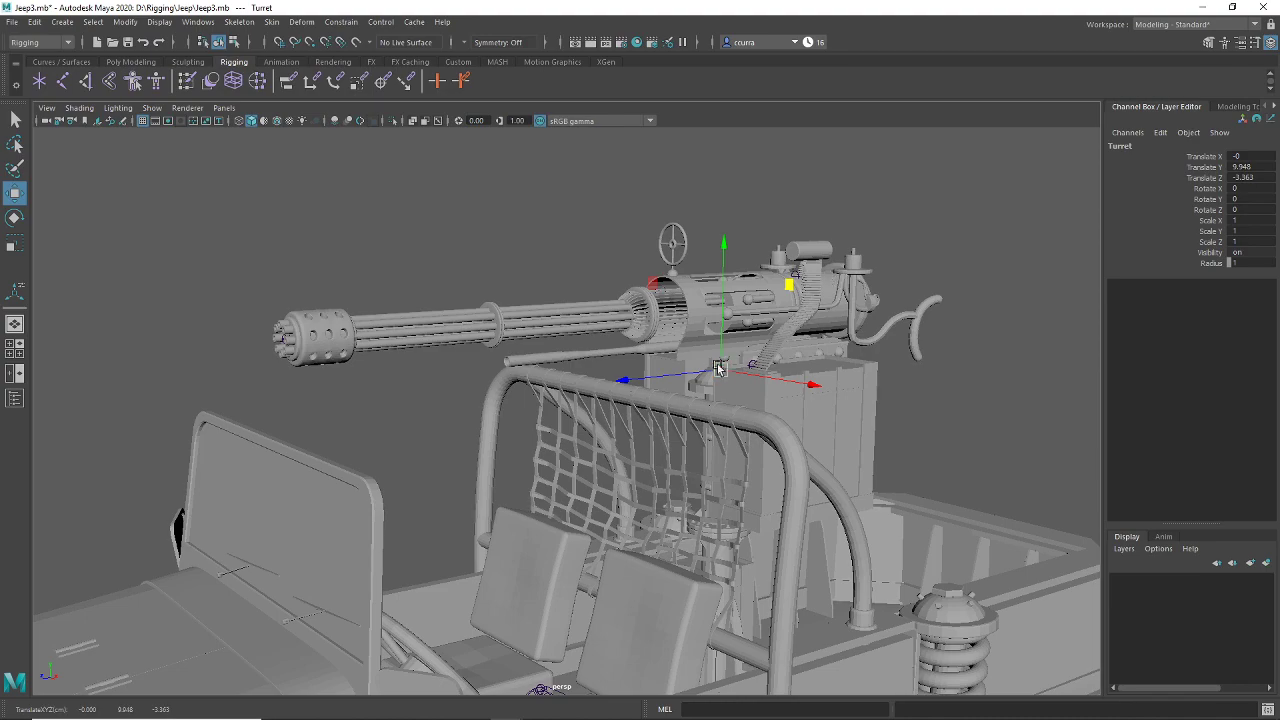
Step: Select the Barrell joint at the gun's muzzle and display the scene in wireframe
left_click_drag(733, 409, 721, 431, "alt")
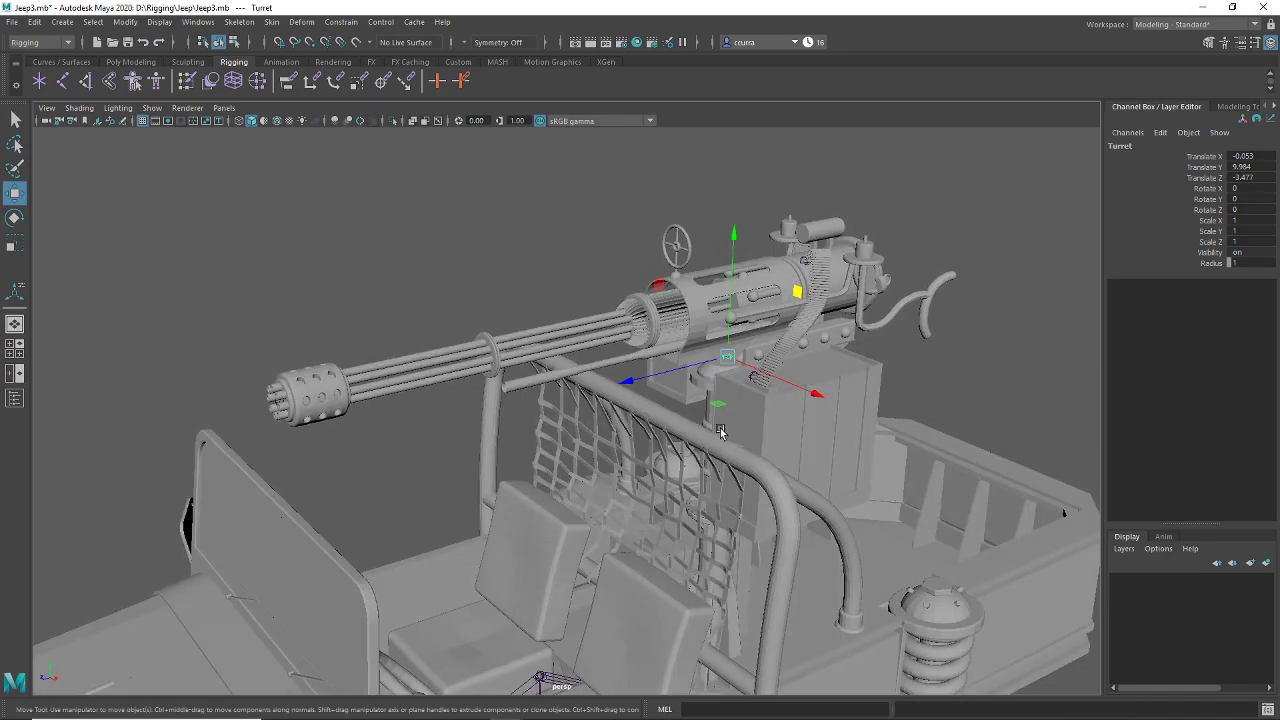
left_click(672, 275)
left_click_drag(631, 451, 405, 327, "alt")
left_click(405, 327)
left_click_drag(508, 429, 478, 434, "alt")
left_click_drag(757, 455, 587, 465, "alt")
left_click_drag(259, 269, 188, 352)
left_click_drag(534, 449, 527, 453, "alt")
key("4")
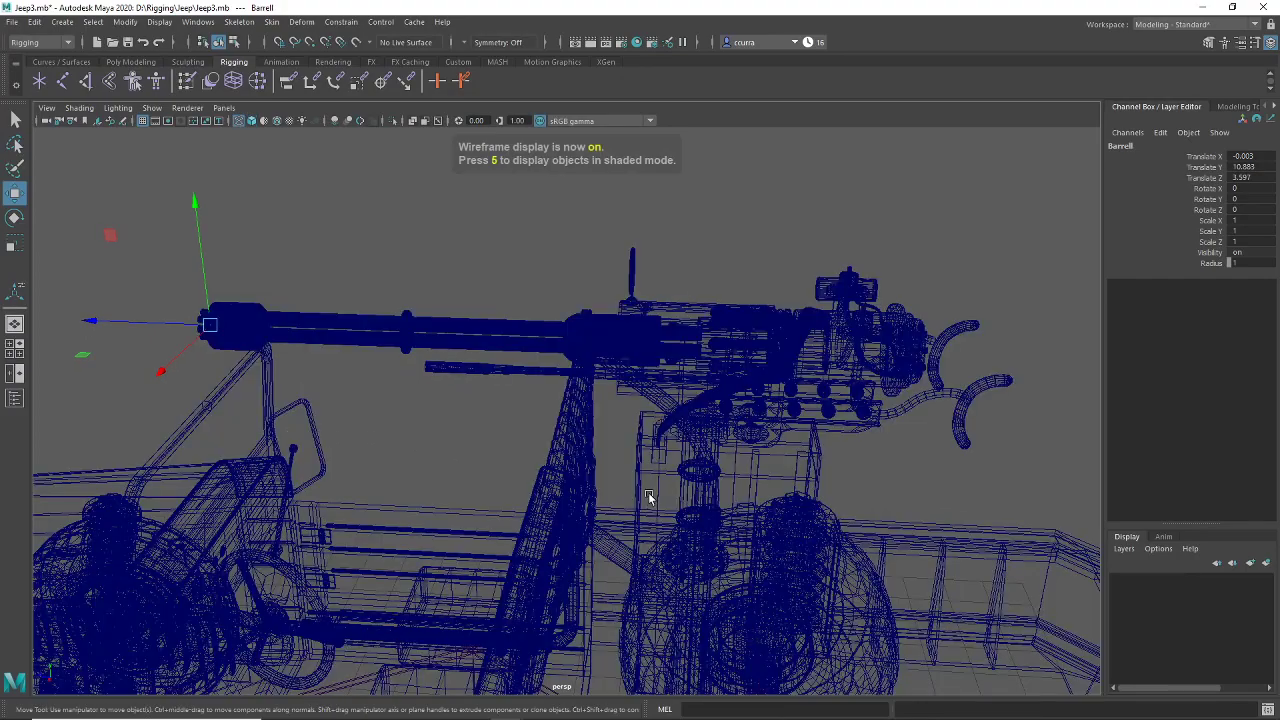
left_click_drag(648, 492, 637, 486, "alt")
left_click_drag(740, 320, 622, 390)
key("ctrl+z")
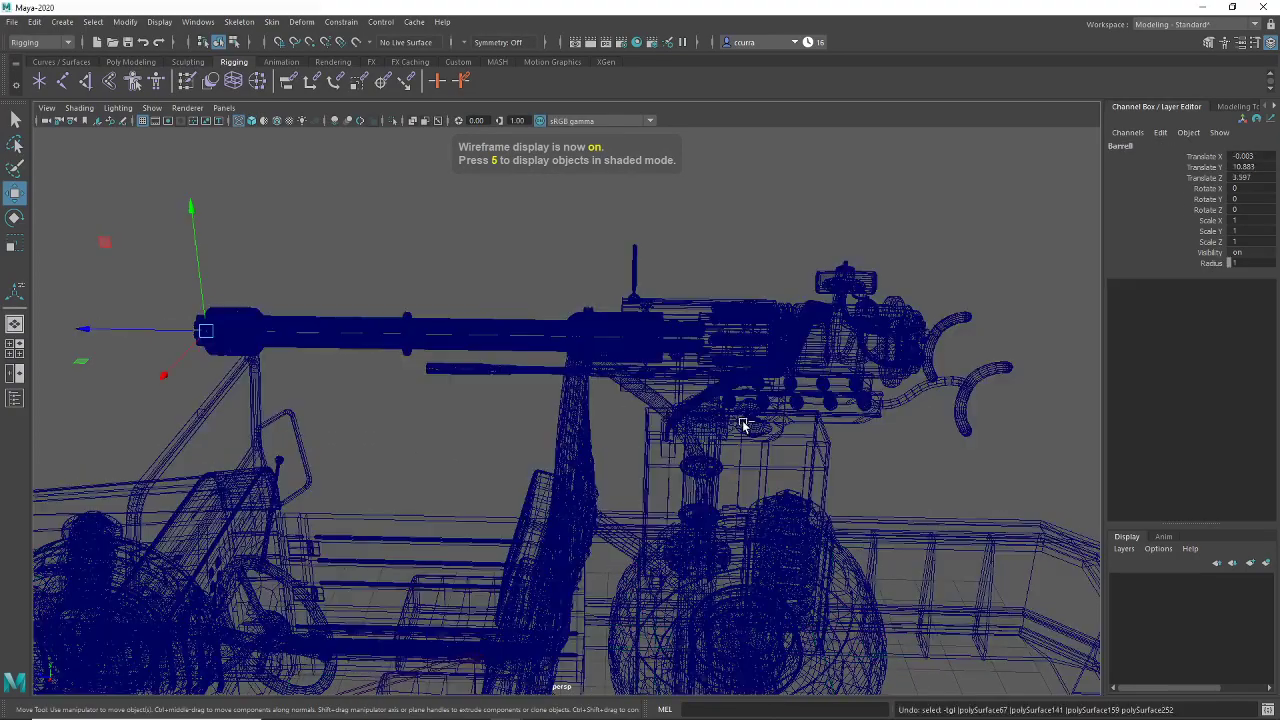
Step: Add the Turret joint below the gun to the Barrell selection
left_click_drag(745, 426, 771, 430, "alt")
left_click_drag(659, 413, 660, 413)
left_click_drag(700, 425, 838, 372, "alt")
left_click_drag(267, 443, 268, 444)
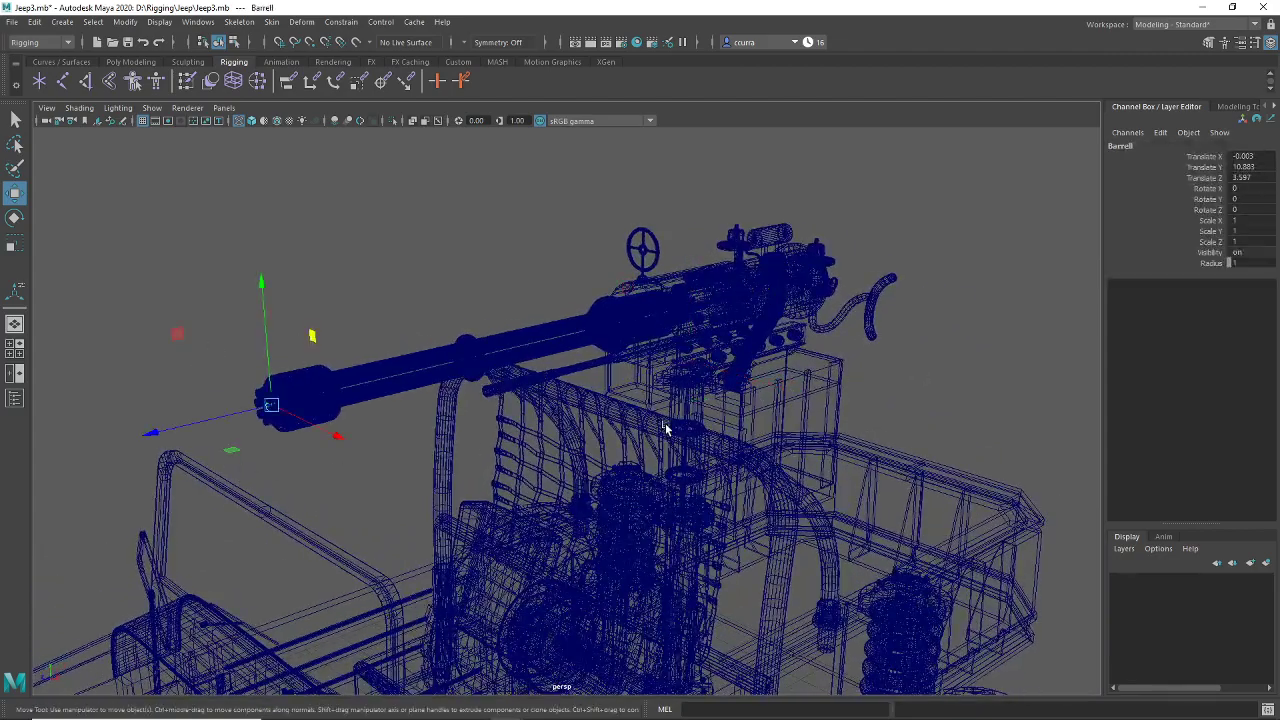
scroll(666, 423, "up", 10)
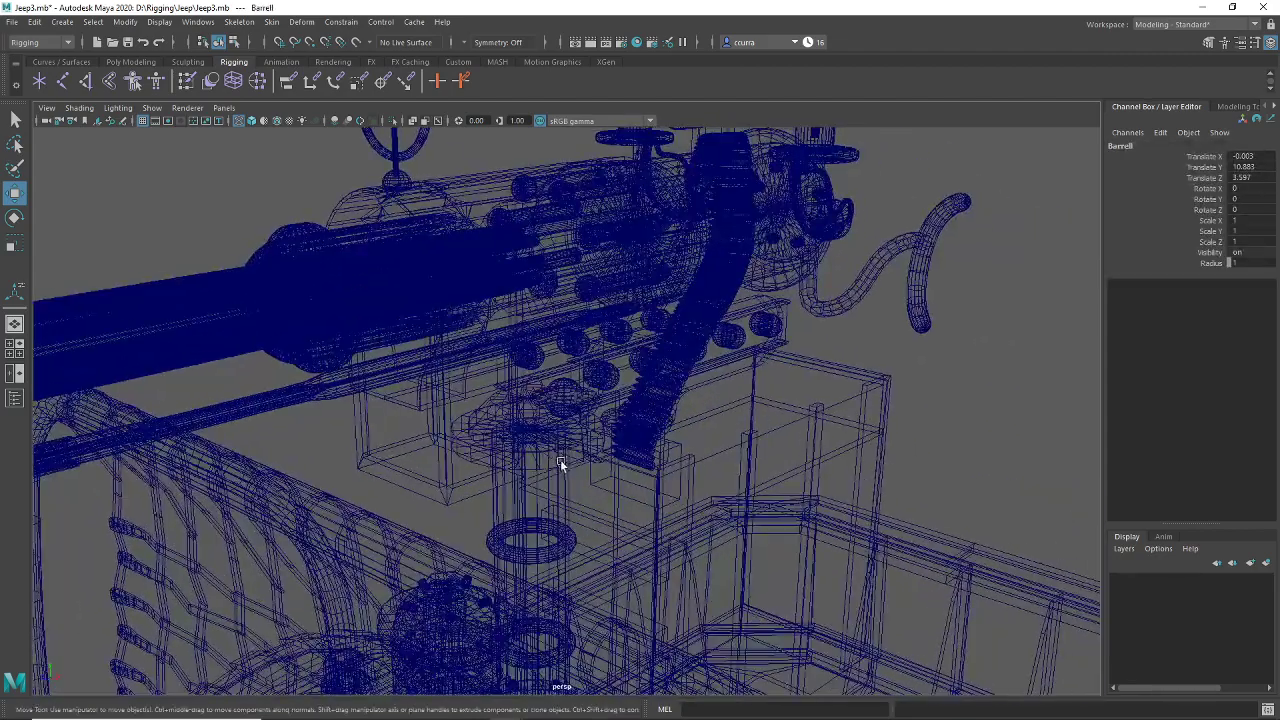
left_click(536, 380)
key("f")
left_click_drag(462, 568, 397, 543, "alt")
scroll(356, 524, "up", 4)
middle_click_drag(354, 524, 480, 521, "alt")
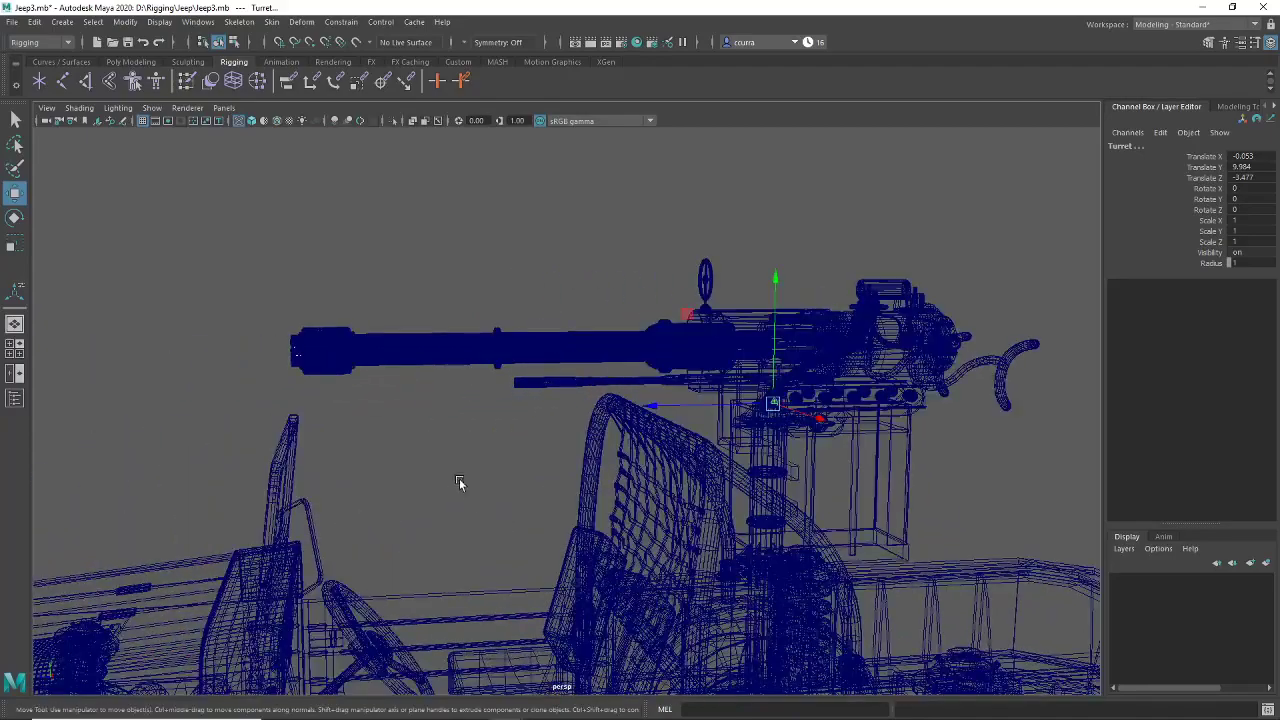
Step: Try the Rotate tool on the Barrell joint at the muzzle, and undo the recent joint selections
left_click(447, 487)
left_click(437, 347)
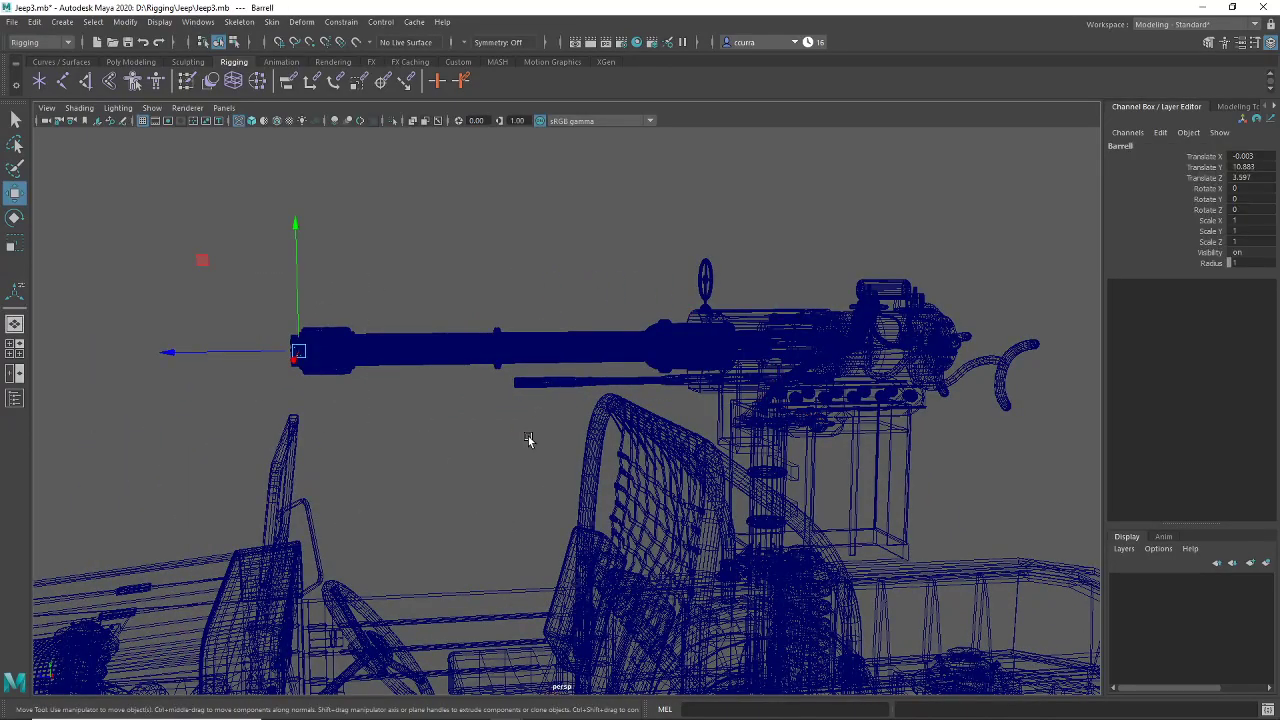
left_click_drag(529, 437, 476, 430, "alt")
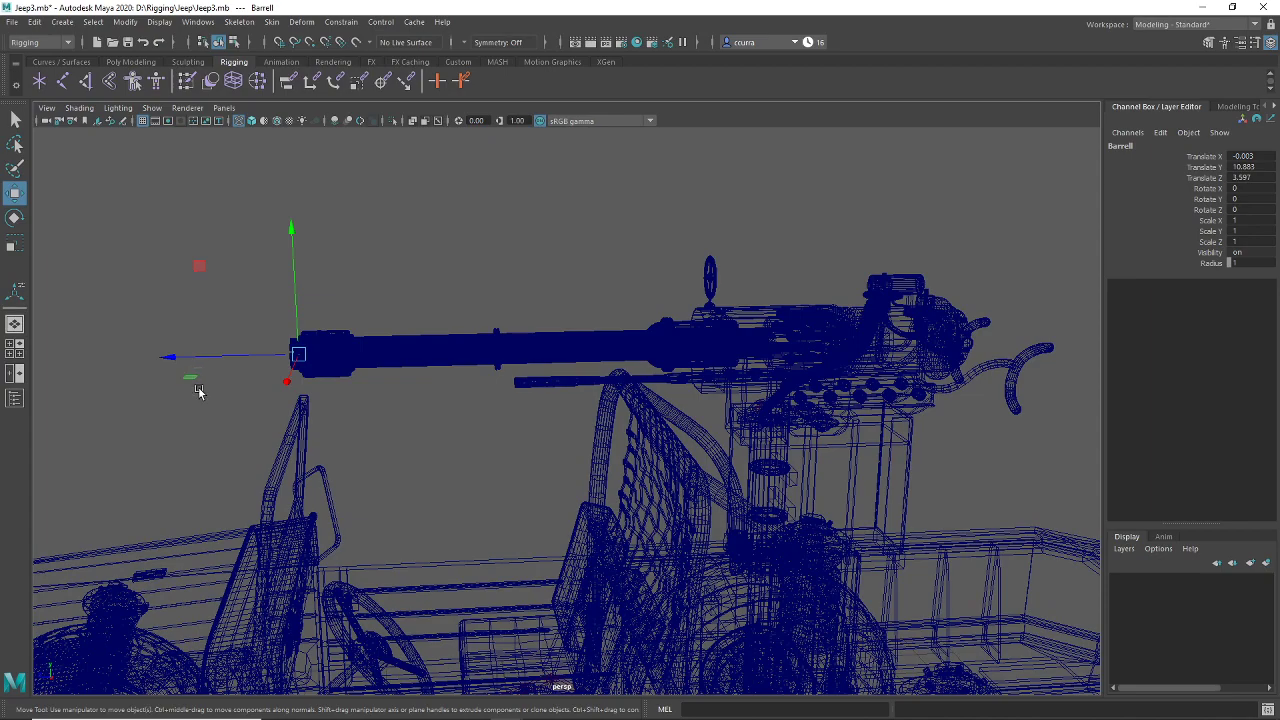
mouse_move(672, 455)
left_mouse_down("alt")
mouse_move(649, 443)
mouse_move(660, 429)
mouse_move(643, 471)
mouse_move(671, 437)
left_mouse_up("alt")
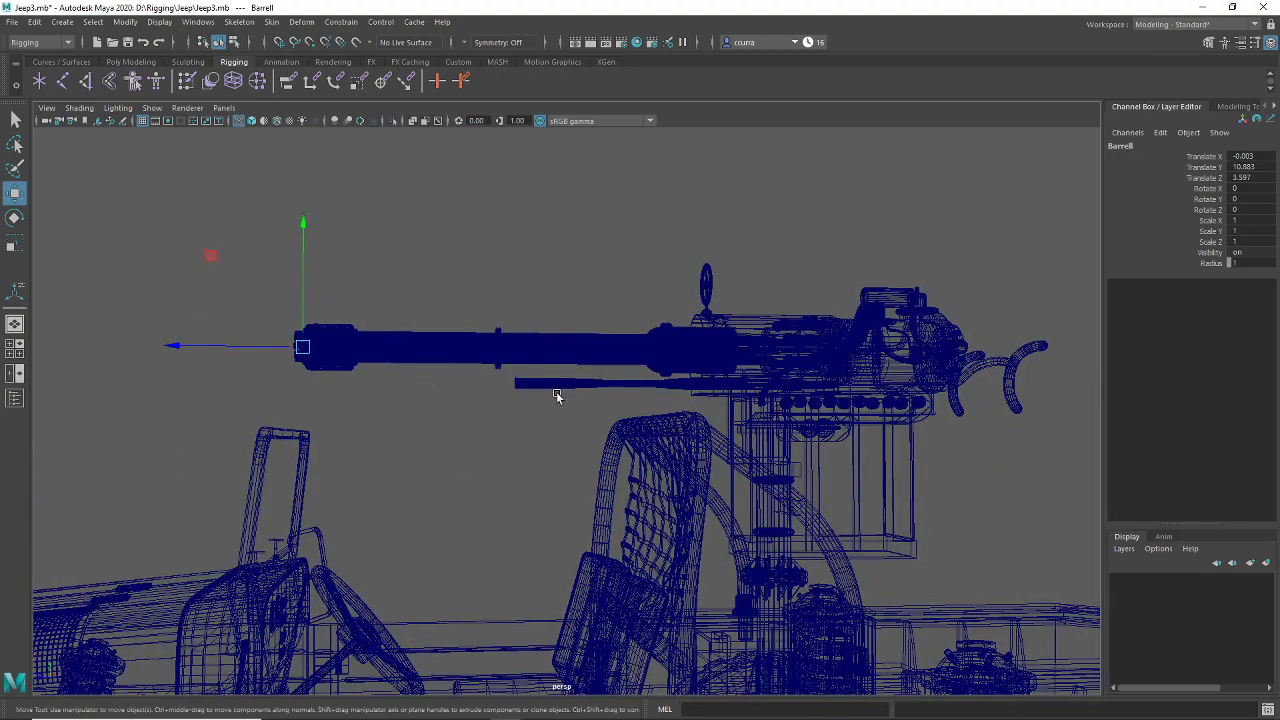
left_click_drag(556, 393, 723, 424, "alt")
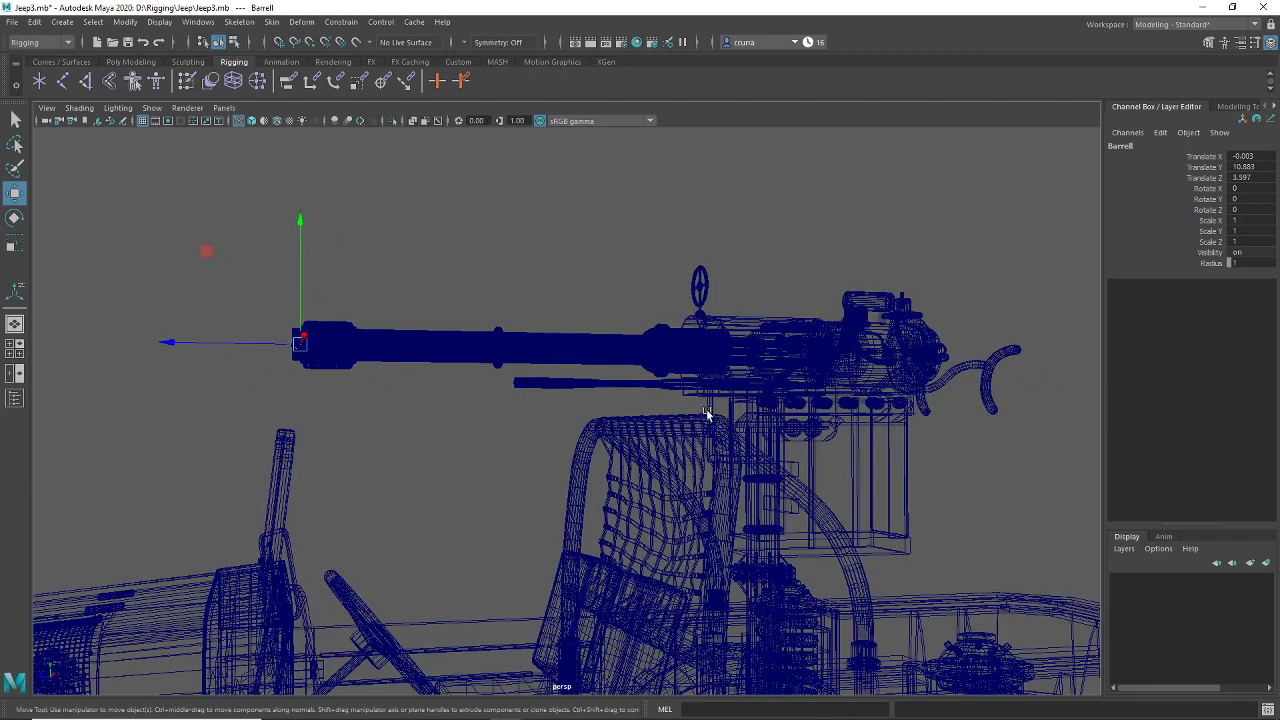
key("e")
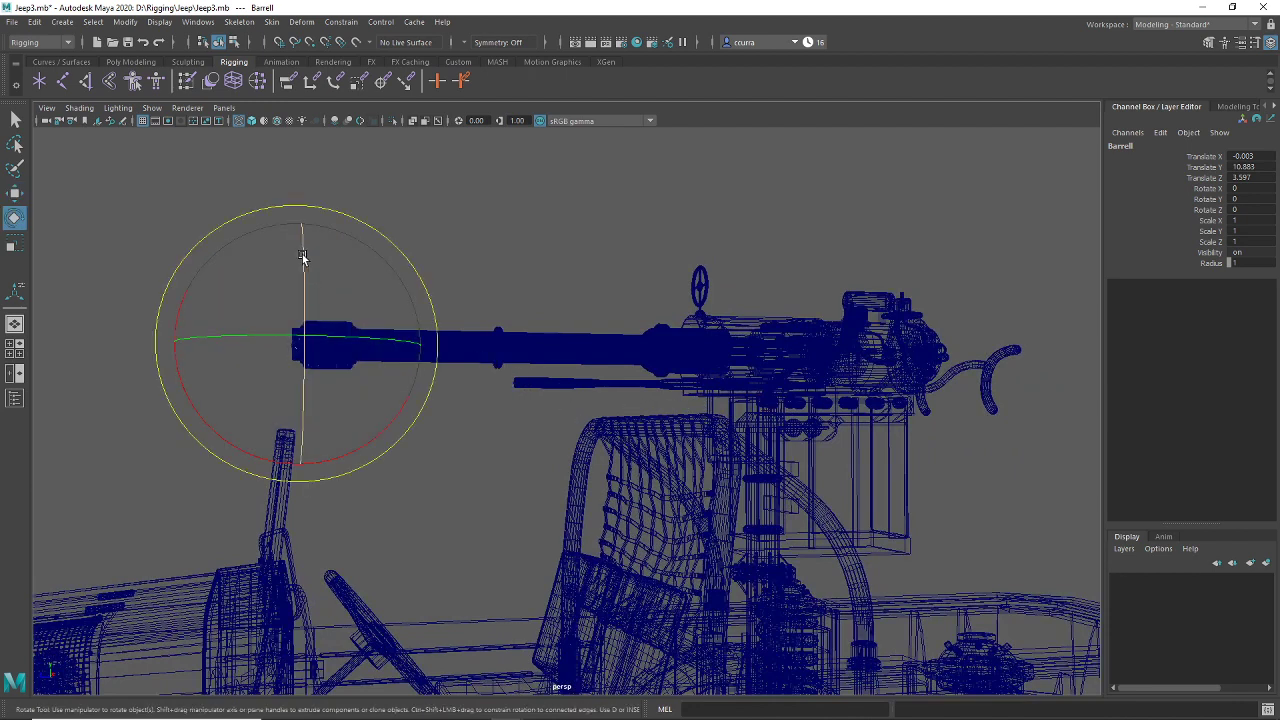
key("ctrl+z")
key("ctrl+z")
key("ctrl+z")
key("ctrl+z")
key("ctrl+z")
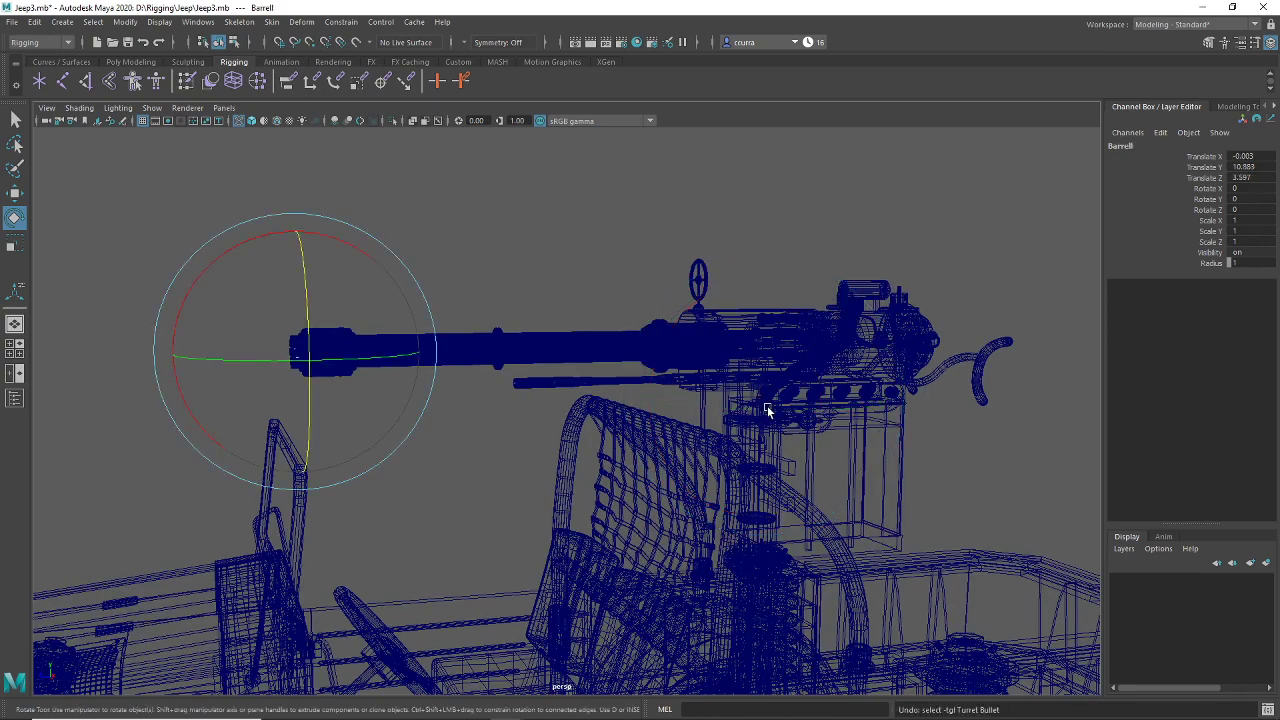
Step: Try parenting the Barrell joint under the Bullet joint, and test-rotate the Barrell joint
left_click(765, 401)
key("Up")
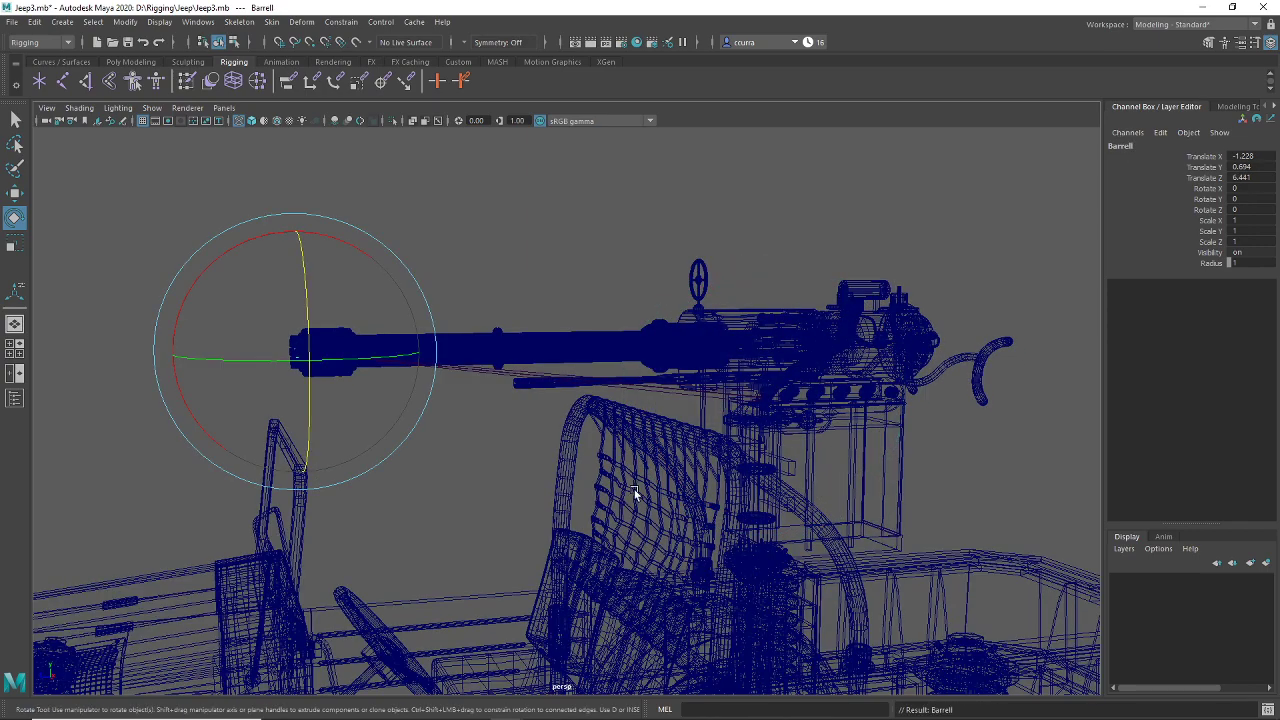
left_click(740, 395)
left_click_drag(740, 395, 300, 327, "alt")
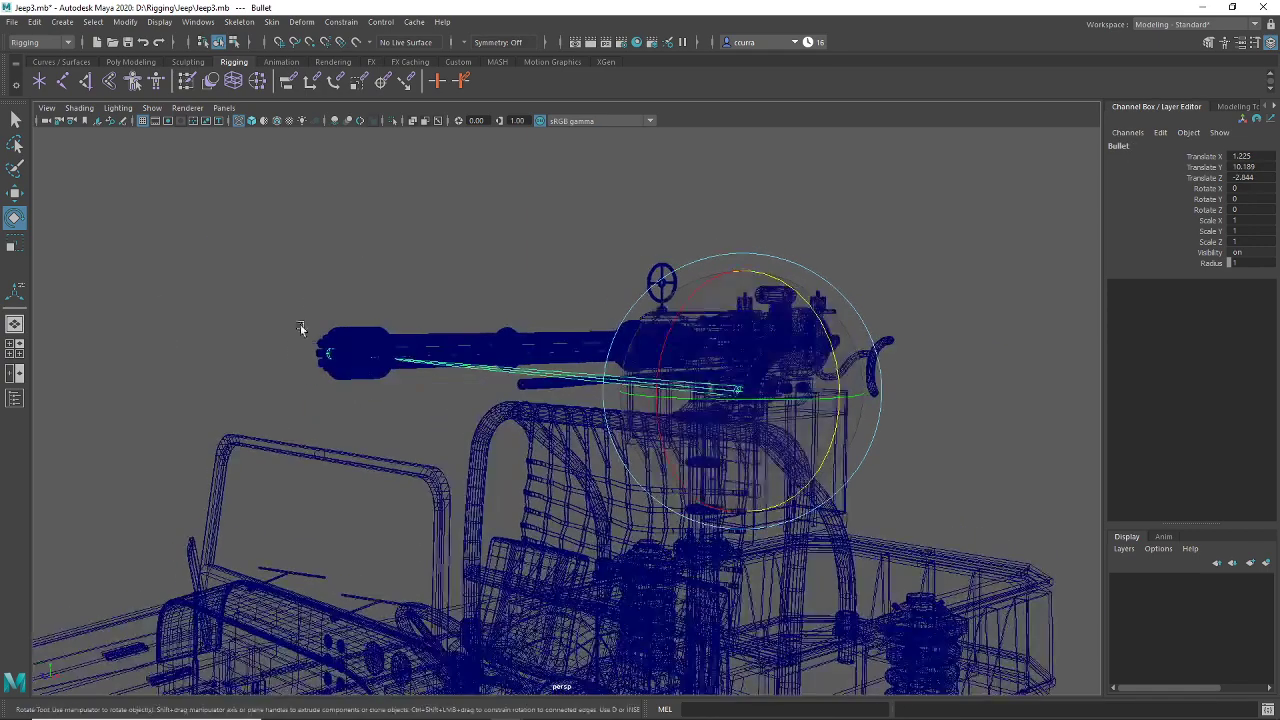
left_click(333, 349)
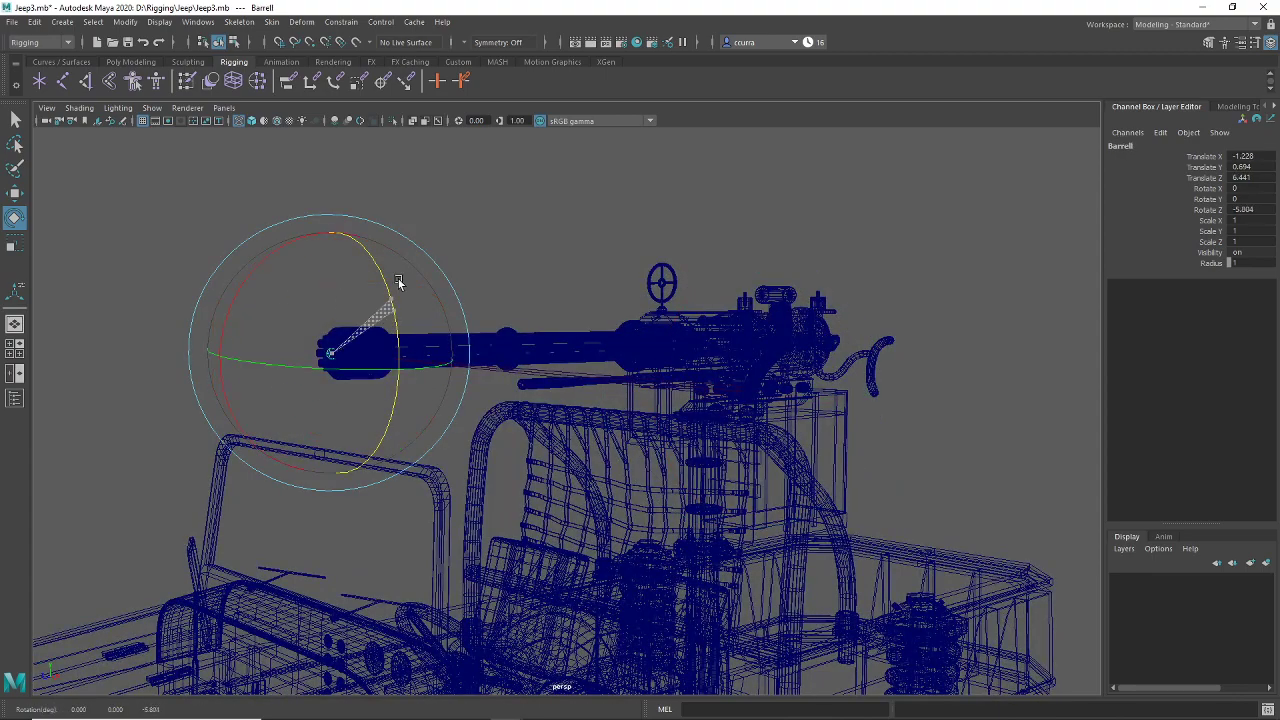
key("ctrl+z")
Step: Parent the Barrell joint under the Turret joint at the top of the mounting column
left_click_drag(680, 479, 623, 526, "alt")
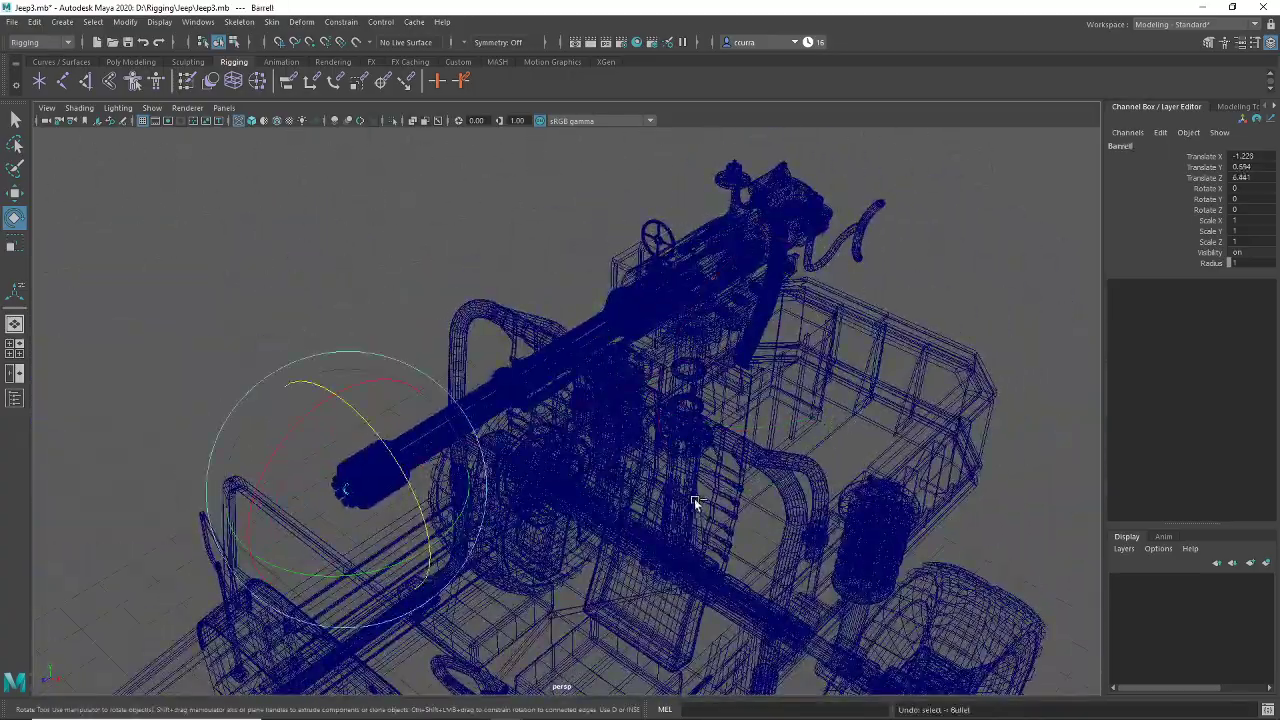
left_click_drag(996, 448, 917, 446, "alt")
scroll(917, 446, "up", 4)
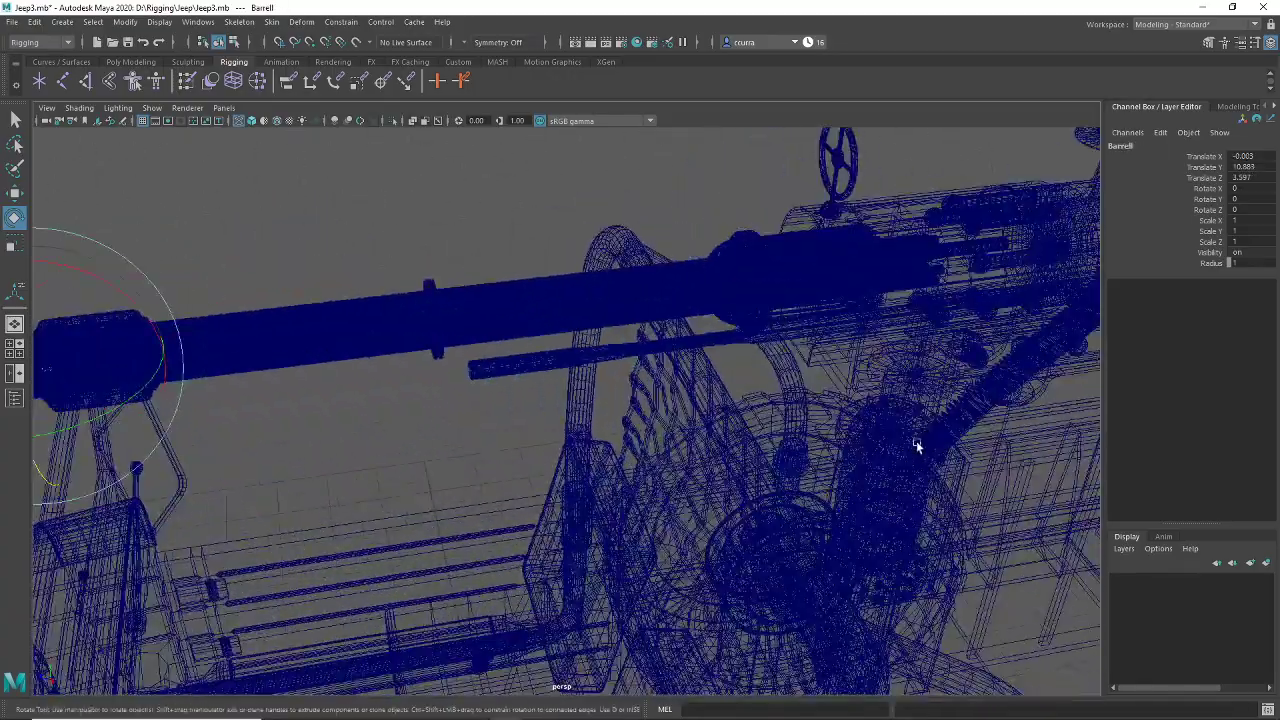
middle_click_drag(917, 446, 663, 483, "alt")
scroll(663, 483, "up", 3)
left_click_drag(663, 483, 686, 423, "alt")
left_click(678, 405)
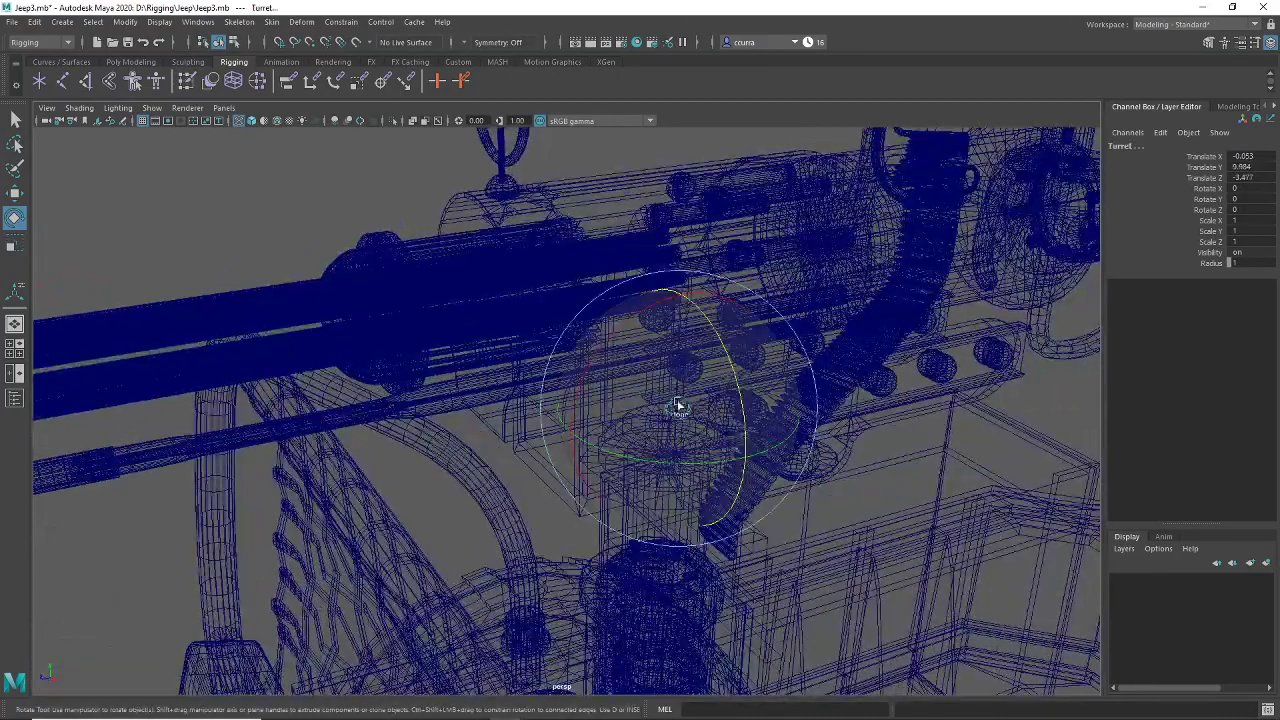
key("Down")
scroll(737, 380, "down", 4)
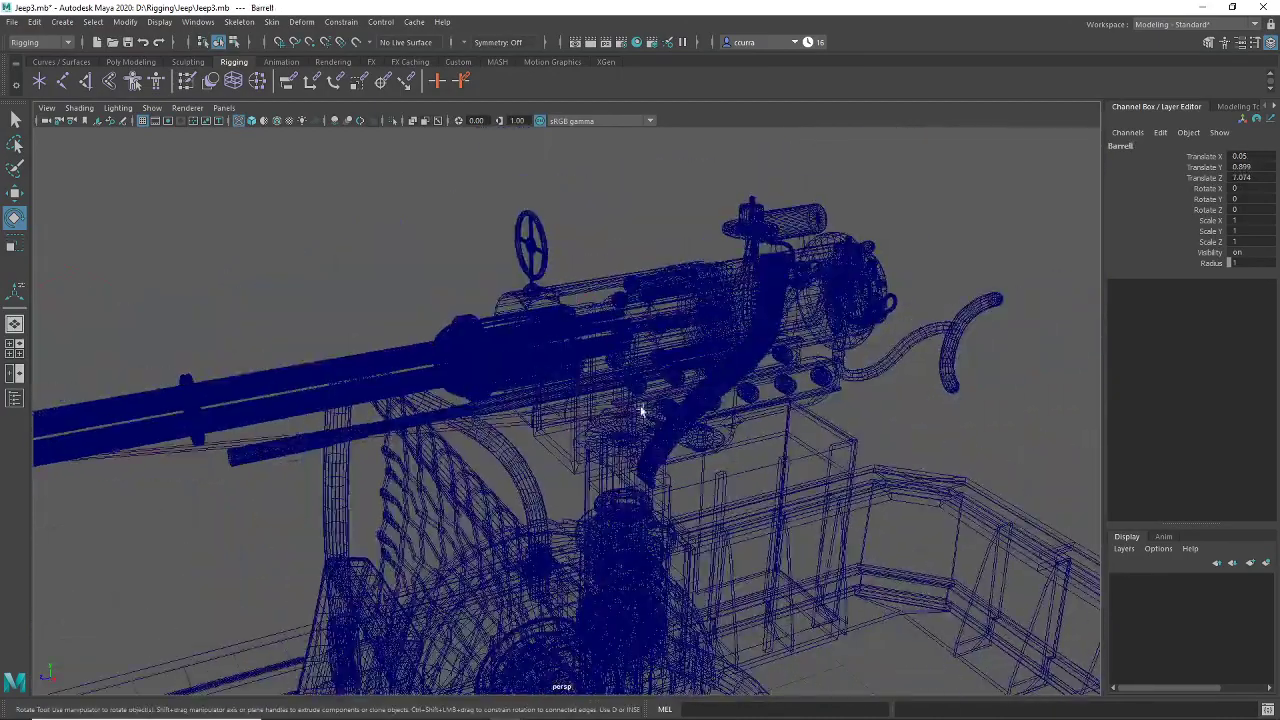
Step: Parent the Turret joint under the Body joint
key("Up")
left_click_drag(774, 494, 620, 487, "alt")
key("Up")
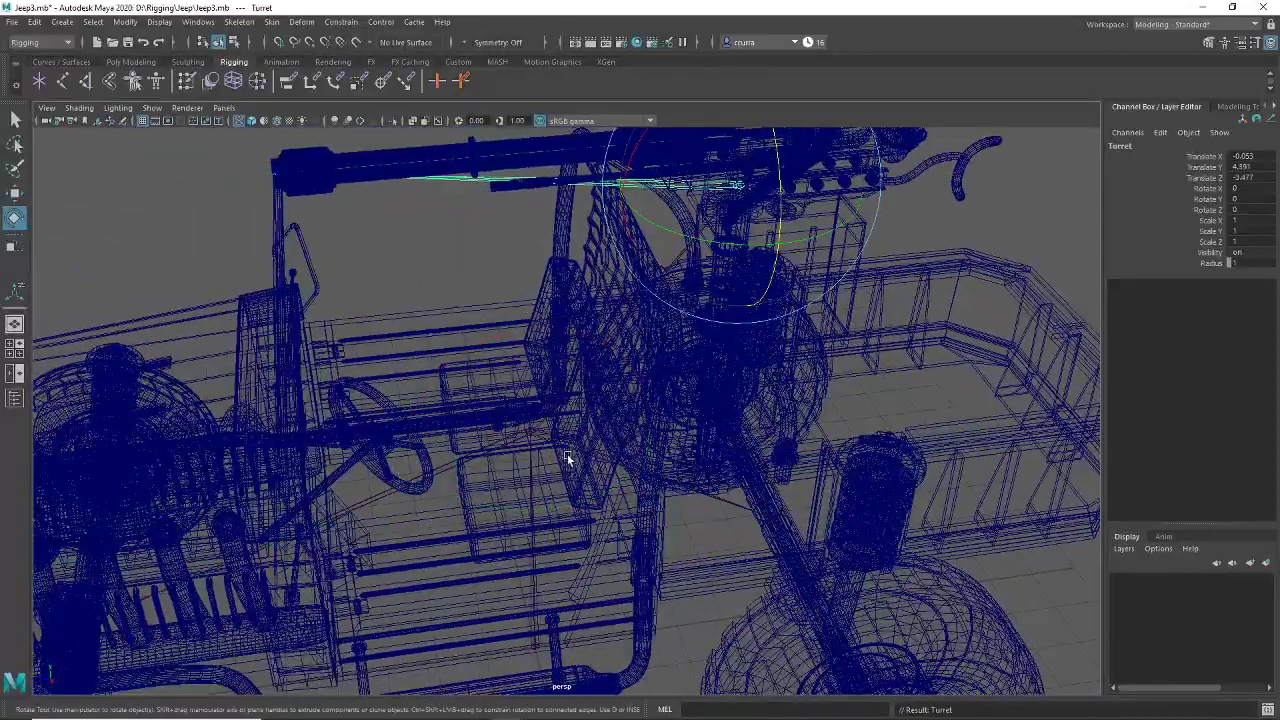
Step: Select the Main joint and examine the jeep's full joint hierarchy from the side and the rear
left_click(531, 447)
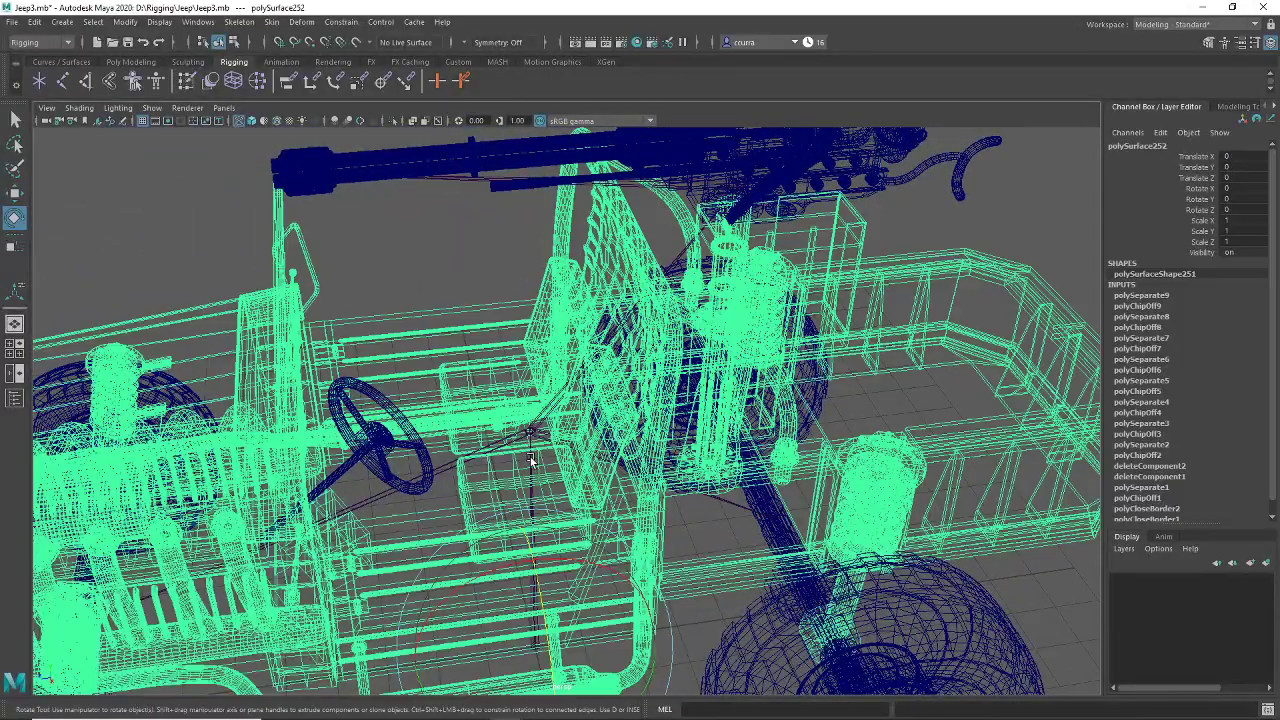
left_click(531, 461)
scroll(754, 483, "down", 5)
mouse_move(754, 483)
left_mouse_down("alt")
mouse_move(717, 429)
mouse_move(737, 431)
mouse_move(715, 451)
mouse_move(857, 454)
mouse_move(748, 458)
mouse_move(654, 437)
mouse_move(592, 460)
mouse_move(634, 471)
mouse_move(750, 462)
left_mouse_up("alt")
scroll(721, 443, "up", 4)
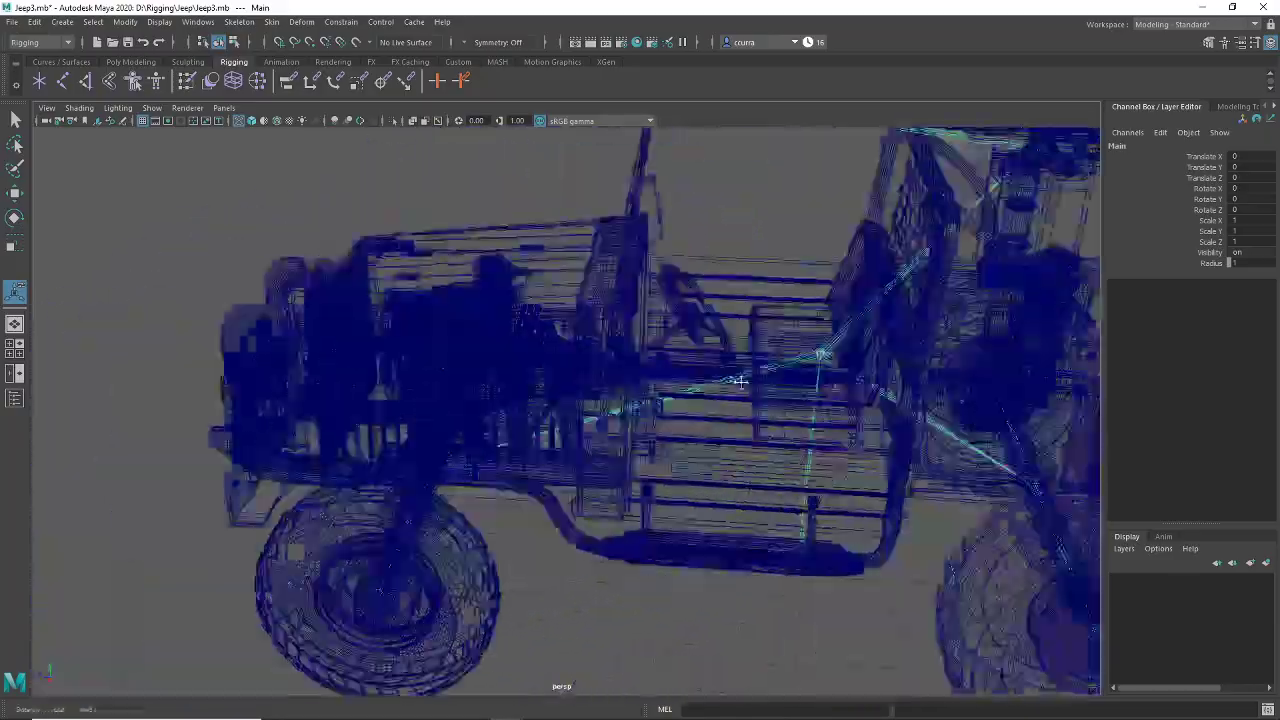
scroll(840, 463, "down", 4)
left_click_drag(841, 463, 631, 396, "alt")
scroll(706, 425, "up", 4)
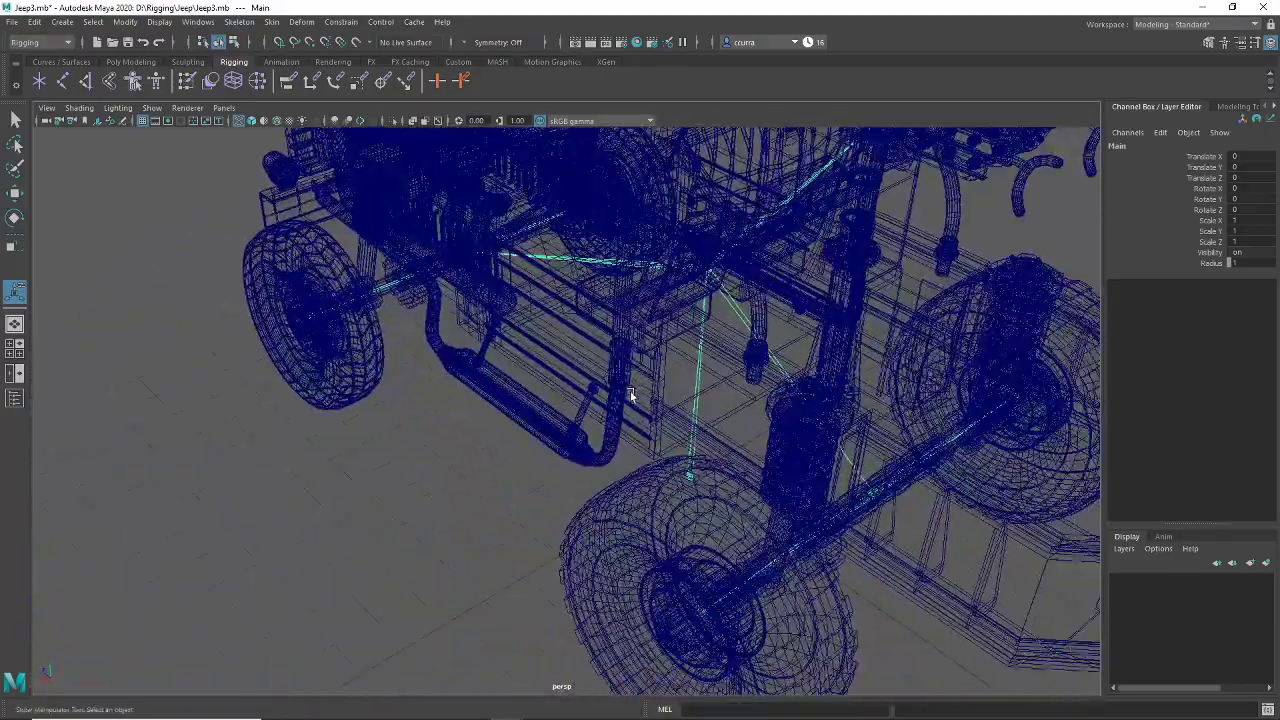
Step: Create a joint named Steer and move it near the steering wheel's centre, at about X 1.674, Y 6.983, Z 2.569
left_click(60, 83)
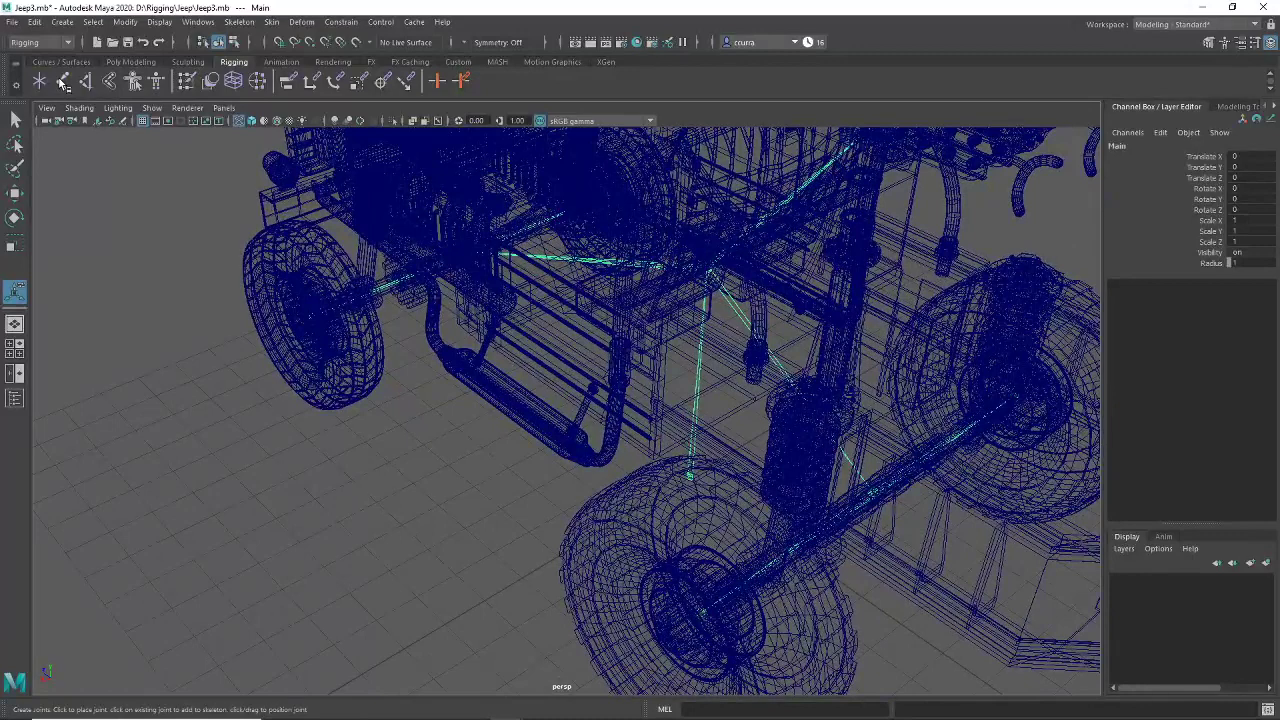
left_click(398, 486)
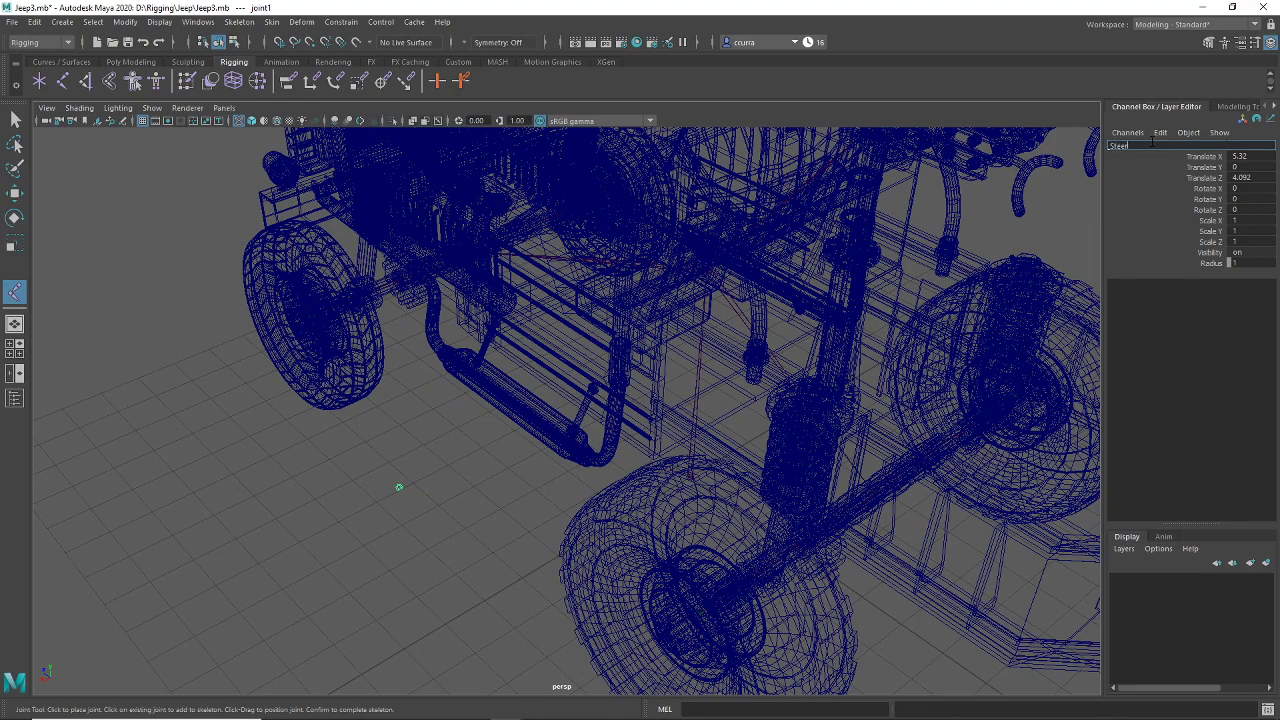
left_click_drag(313, 463, 482, 593, "alt")
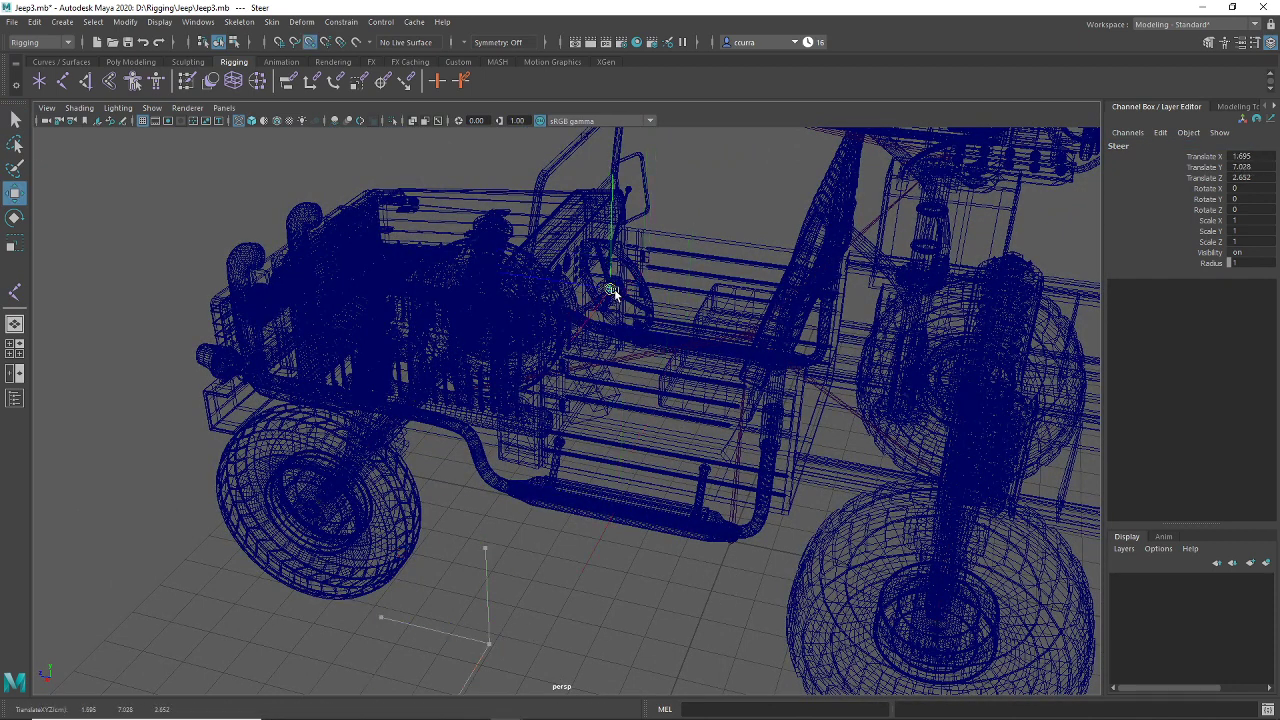
scroll(665, 528, "up", 8)
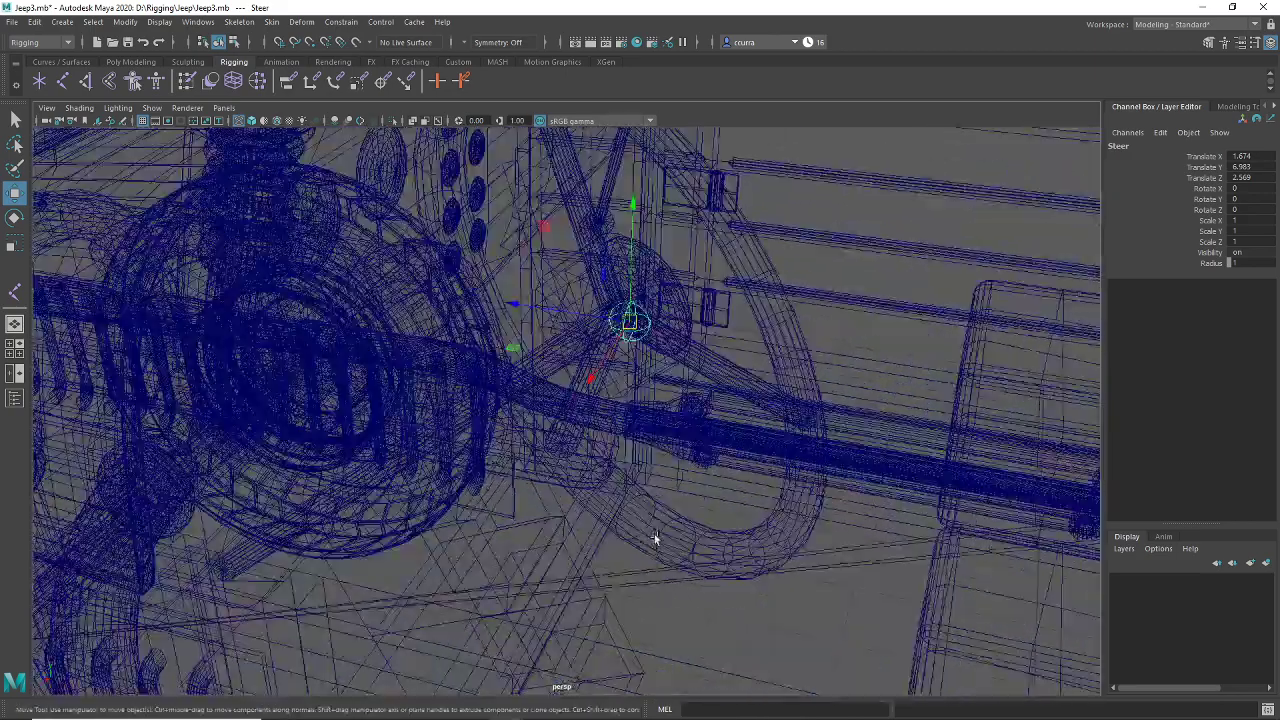
Step: Switch to shaded display and move the Steer joint to the centre of the steering wheel's hub, at about X 1.425, Y 7.091, Z 2.512
key("5")
mouse_move(652, 531)
left_mouse_down("alt")
mouse_move(667, 519)
mouse_move(643, 529)
left_mouse_up("alt")
middle_click_drag(400, 478, 464, 491, "alt")
scroll(464, 491, "up", 4)
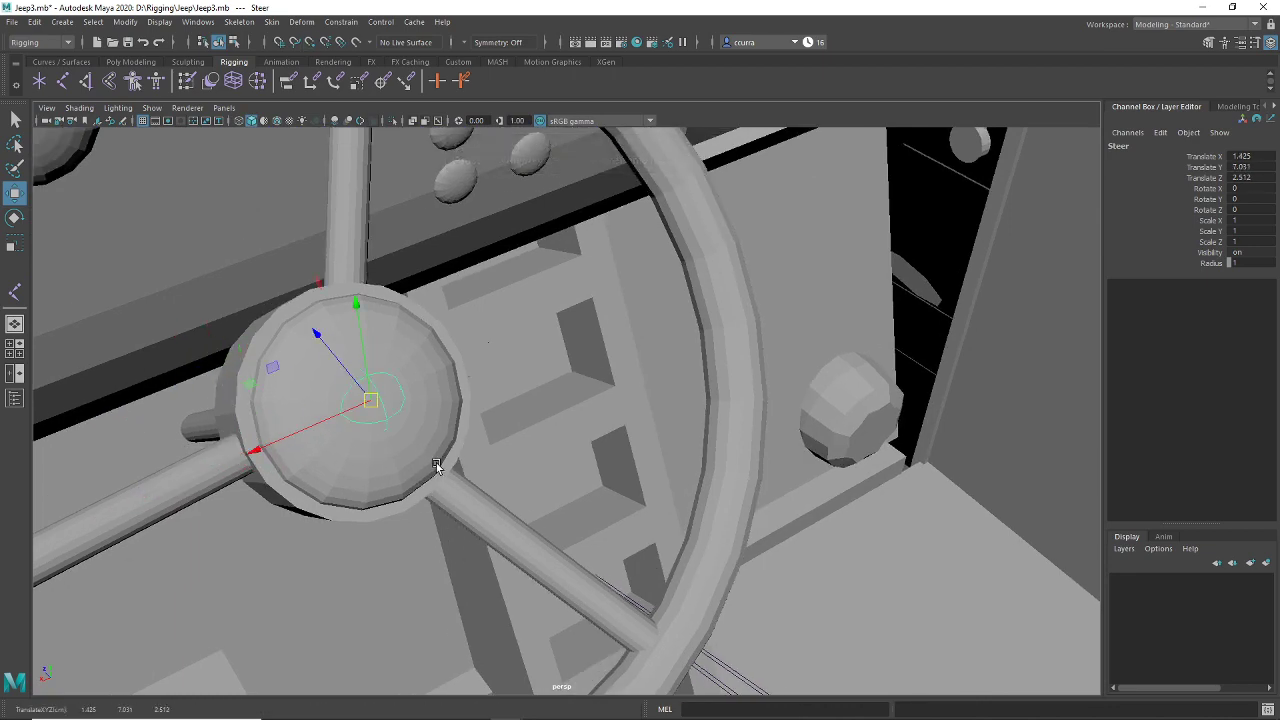
key("f")
left_click_drag(431, 461, 665, 486, "alt")
scroll(566, 517, "up", 8)
scroll(568, 510, "down", 3)
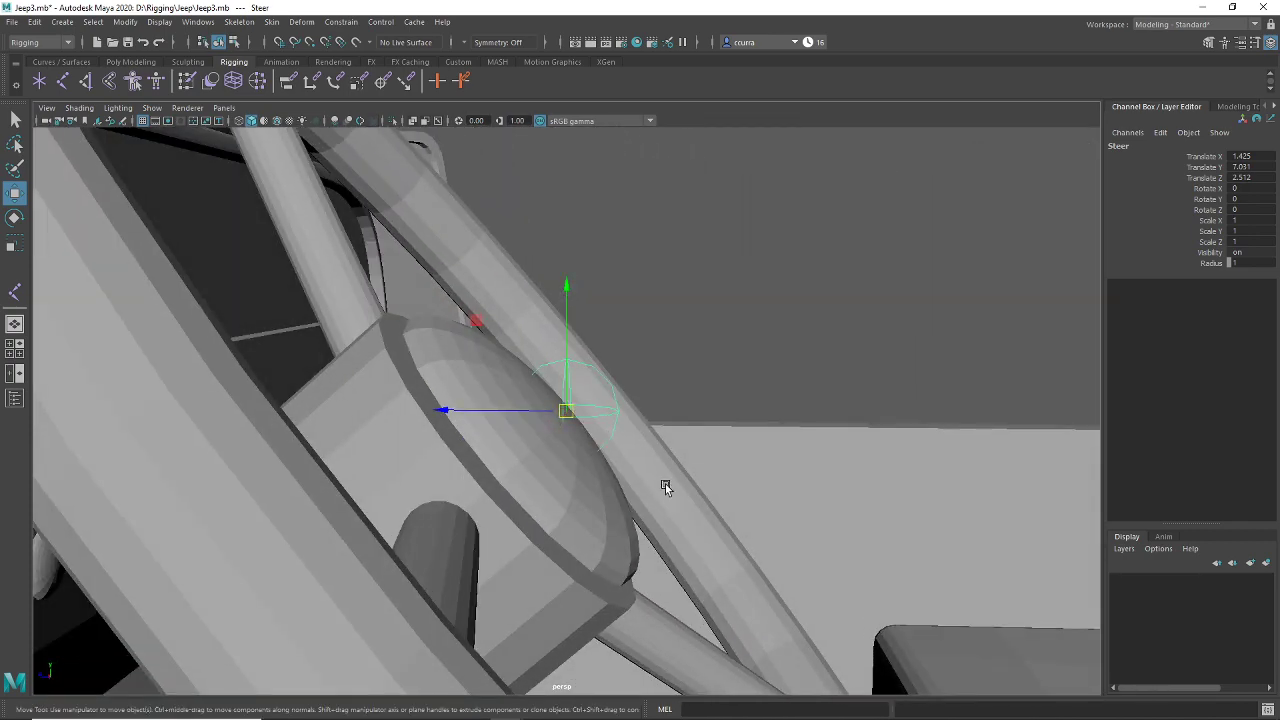
Step: Set the Steer joint's X rotation to 45 to match the steering wheel's tilt, and check its alignment against the hub
key("e")
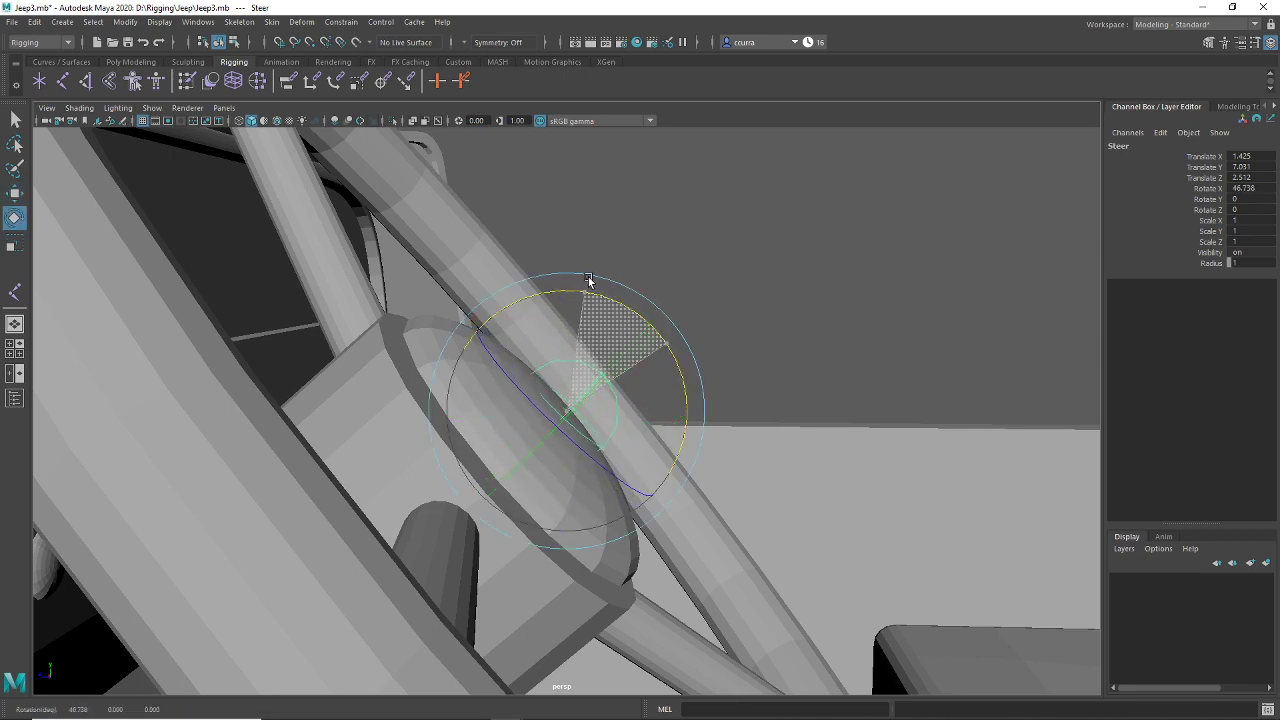
left_click_drag(594, 289, 657, 491, "alt")
key("ctrl+z")
left_click_drag(645, 535, 760, 528, "alt")
scroll(759, 536, "up", 3)
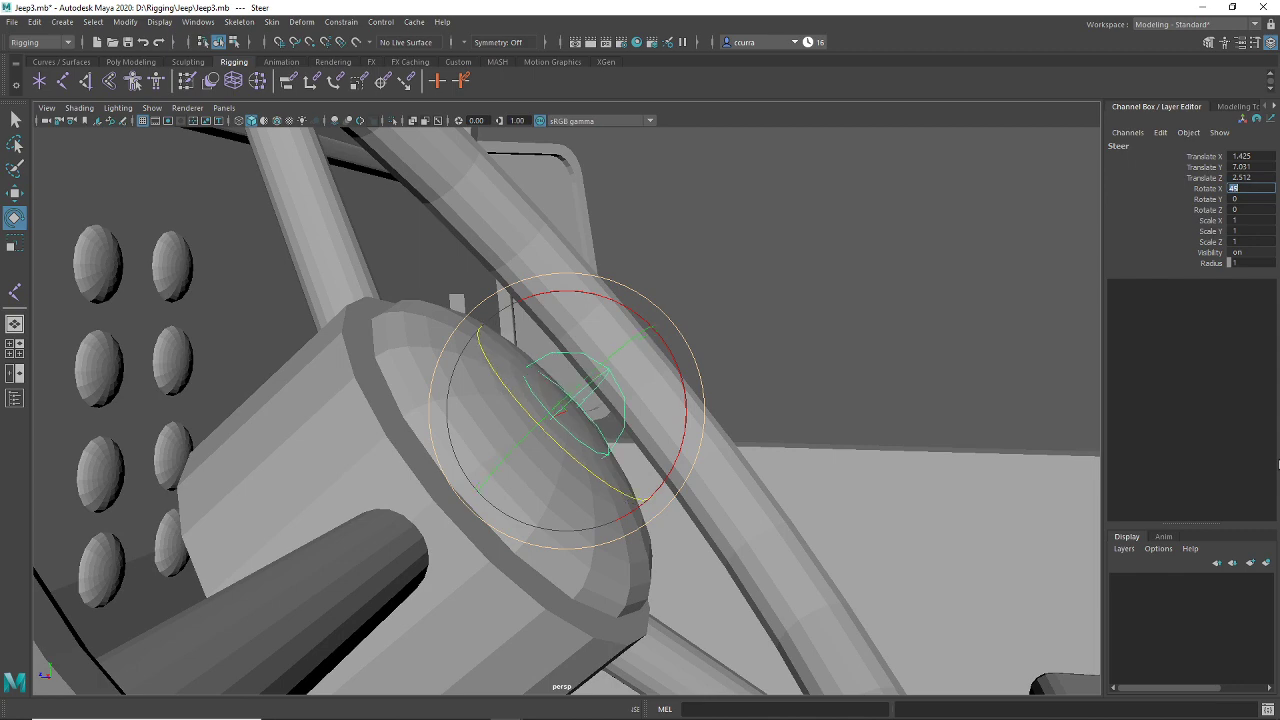
scroll(814, 471, "up", 10)
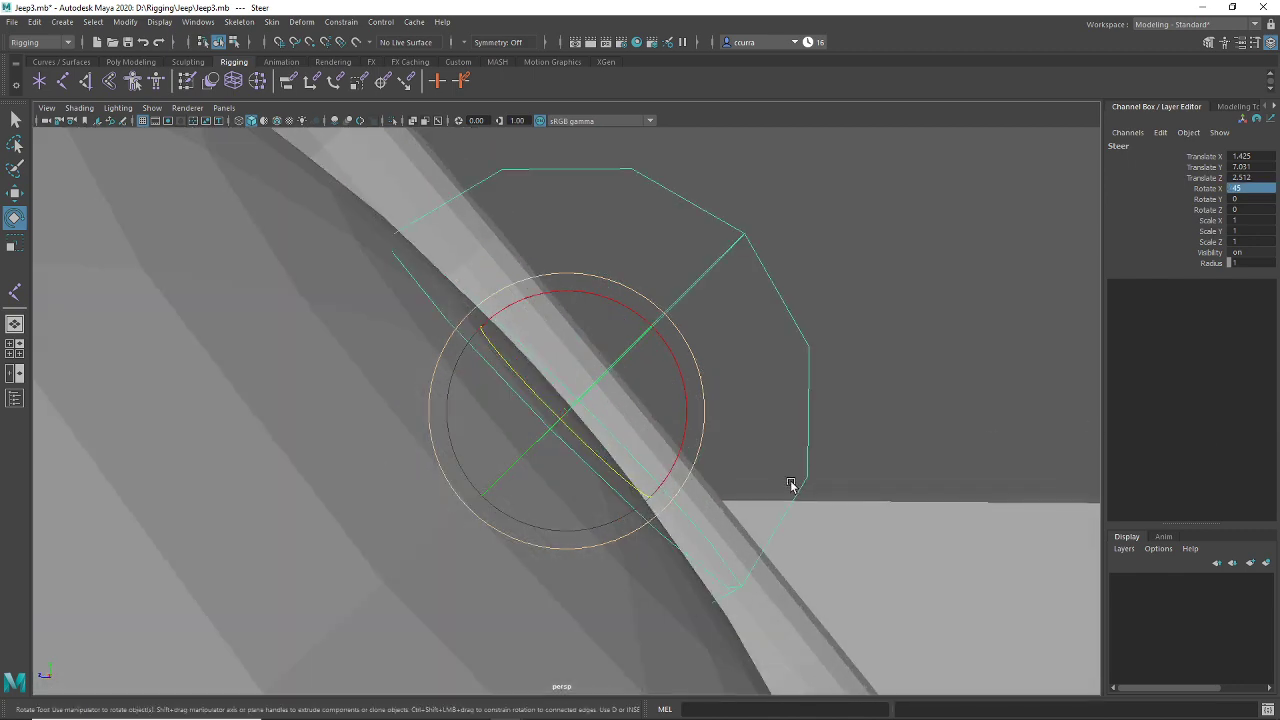
scroll(792, 480, "down", 5)
left_click_drag(792, 475, 498, 479, "alt")
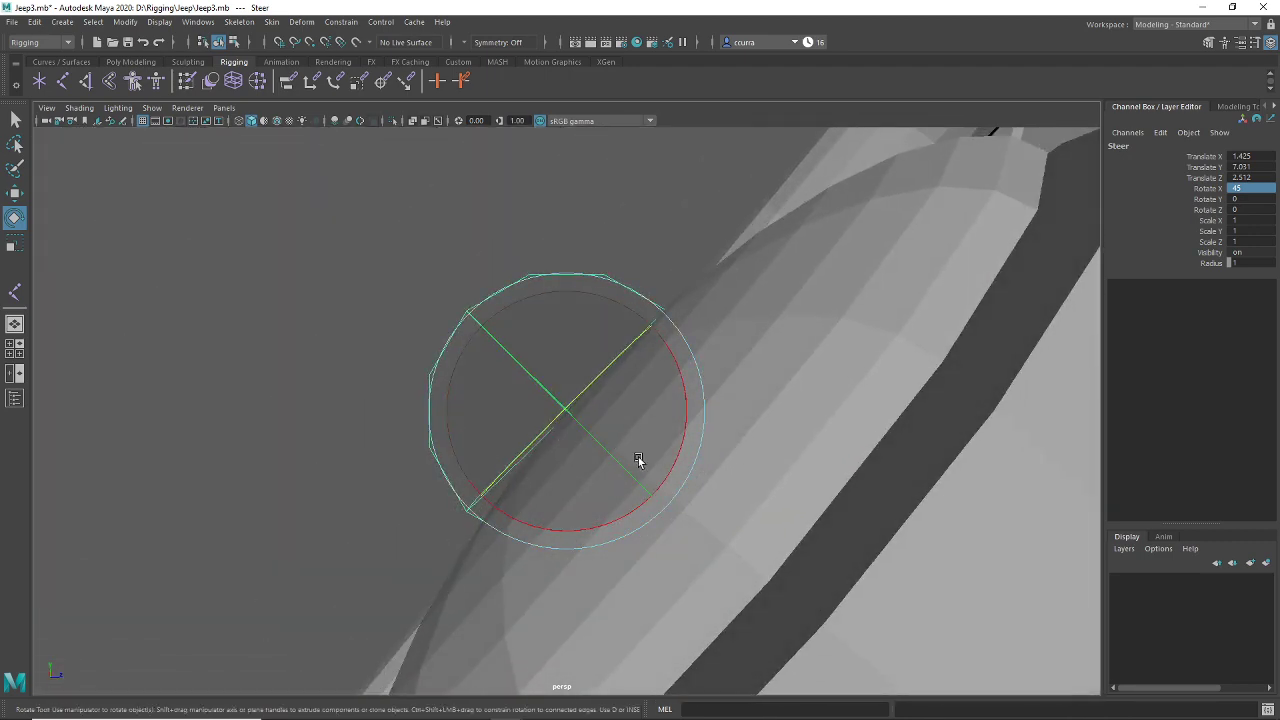
scroll(644, 462, "up", 5)
scroll(644, 460, "up", 3)
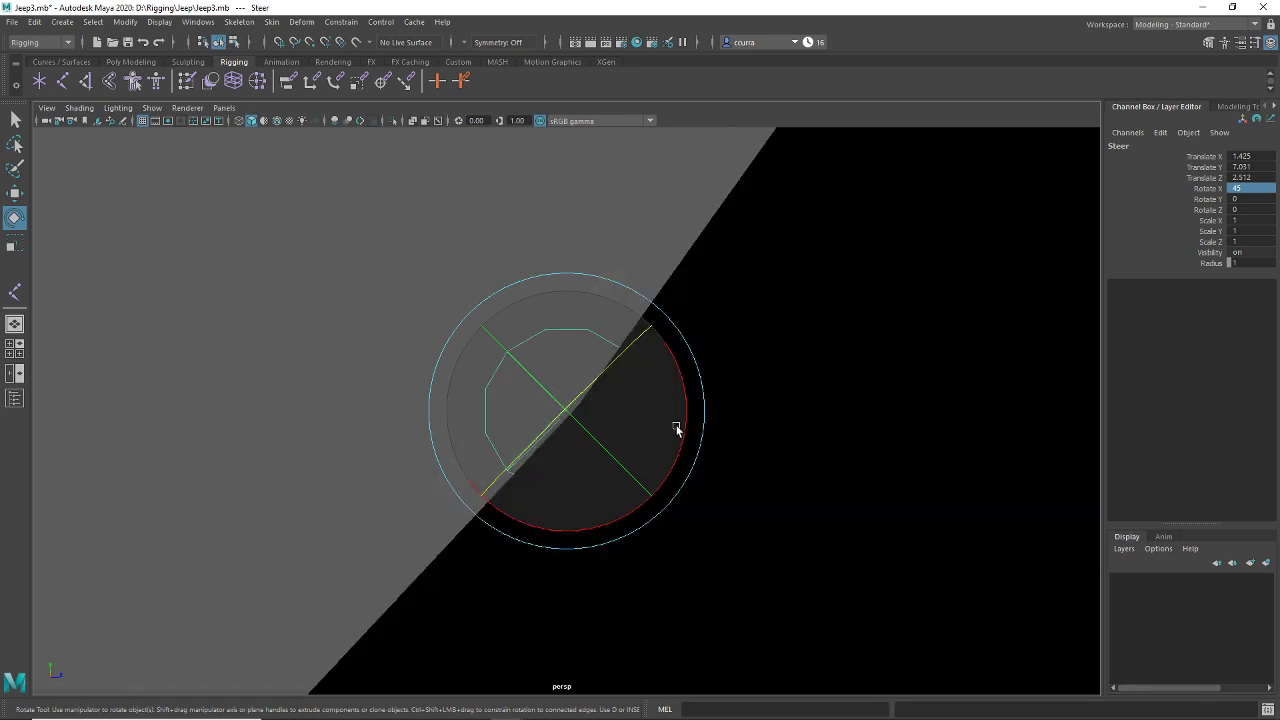
left_click_drag(683, 432, 612, 456, "alt")
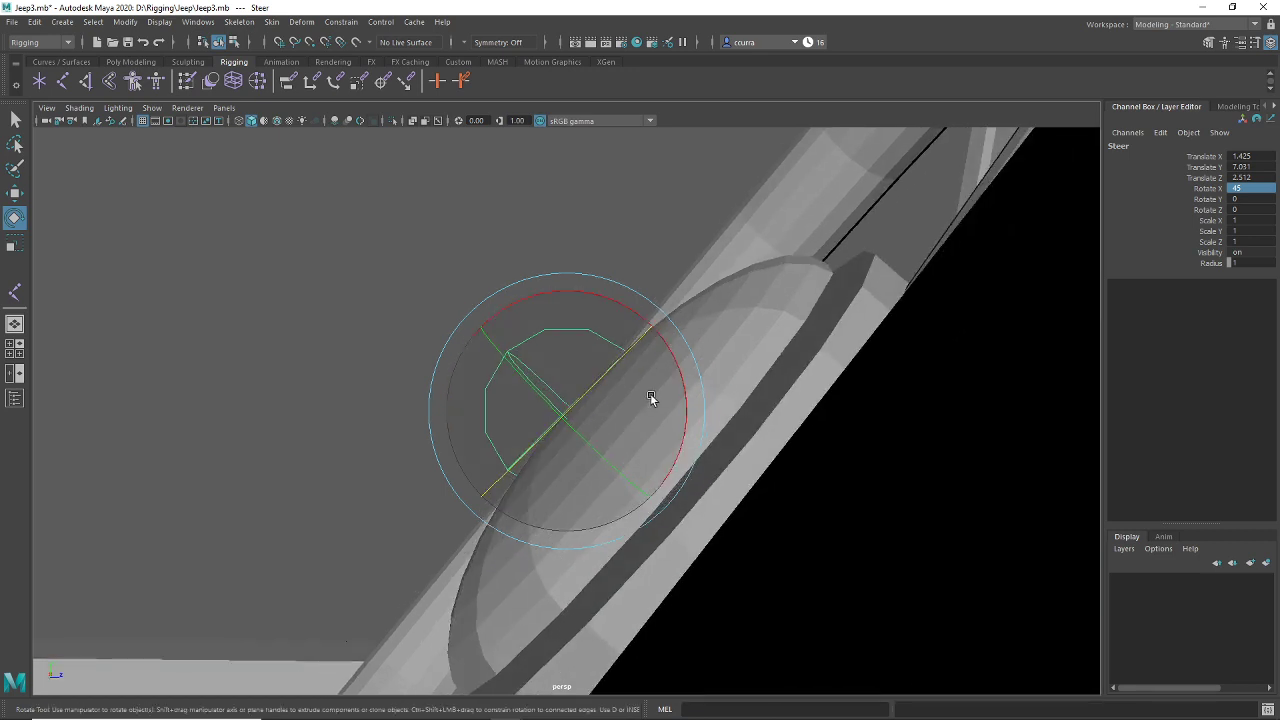
Step: Compare the Steer joint with the steering wheel in side view and rotate it in X to about 39.947 to match the tilt
left_click_drag(636, 400, 970, 485, "alt")
left_click_drag(973, 489, 807, 451, "alt")
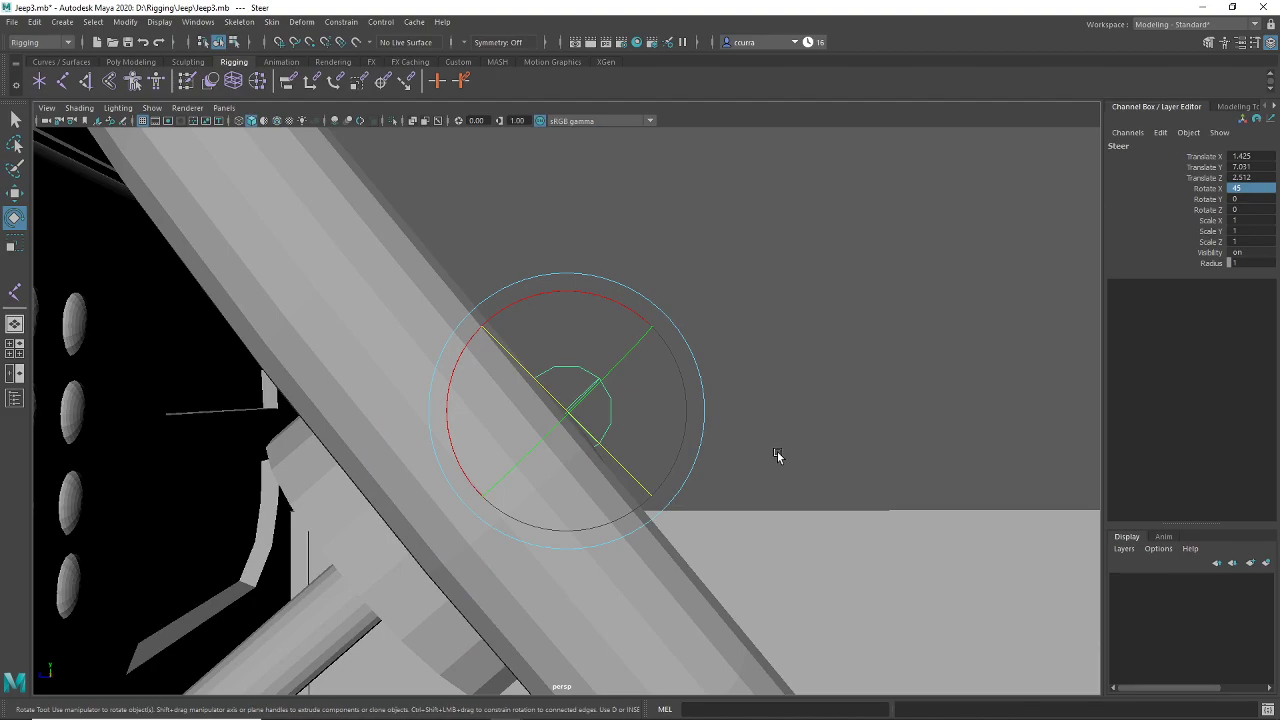
key("space")
key("space")
middle_click_drag(527, 542, 950, 398, "alt")
scroll(568, 534, "up", 5)
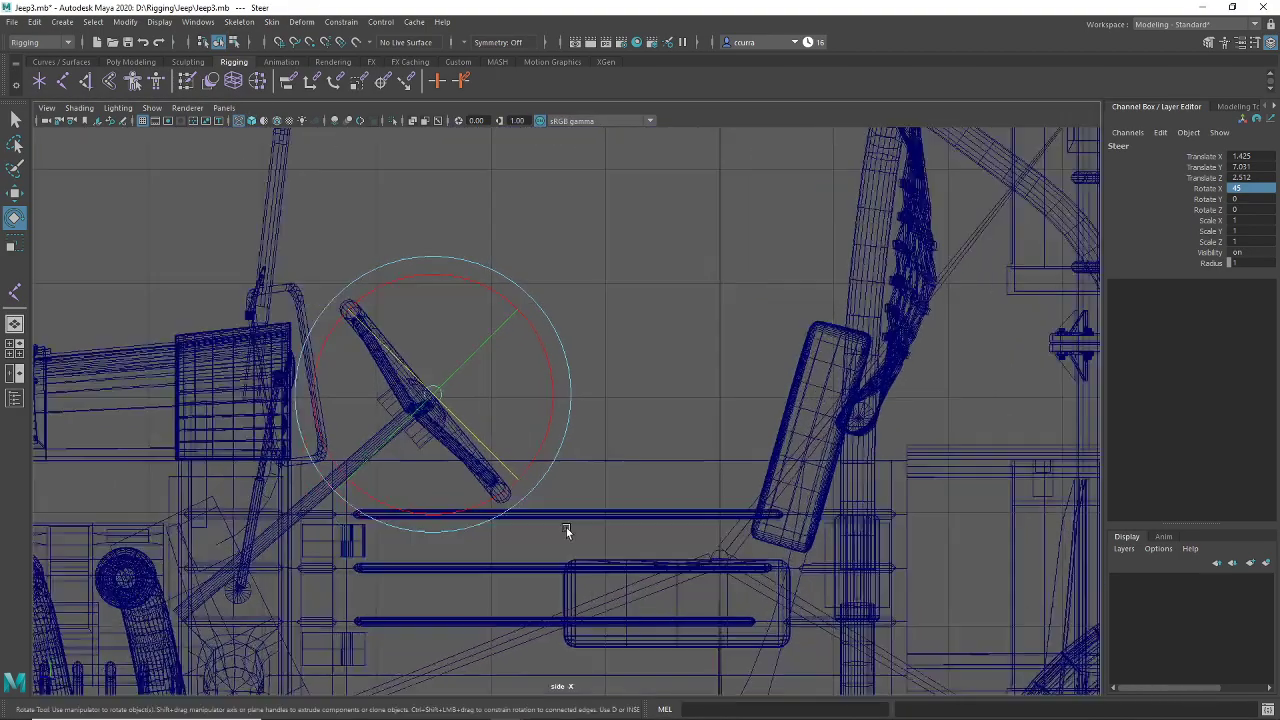
middle_click_drag(468, 518, 620, 528, "alt")
scroll(630, 518, "up", 5)
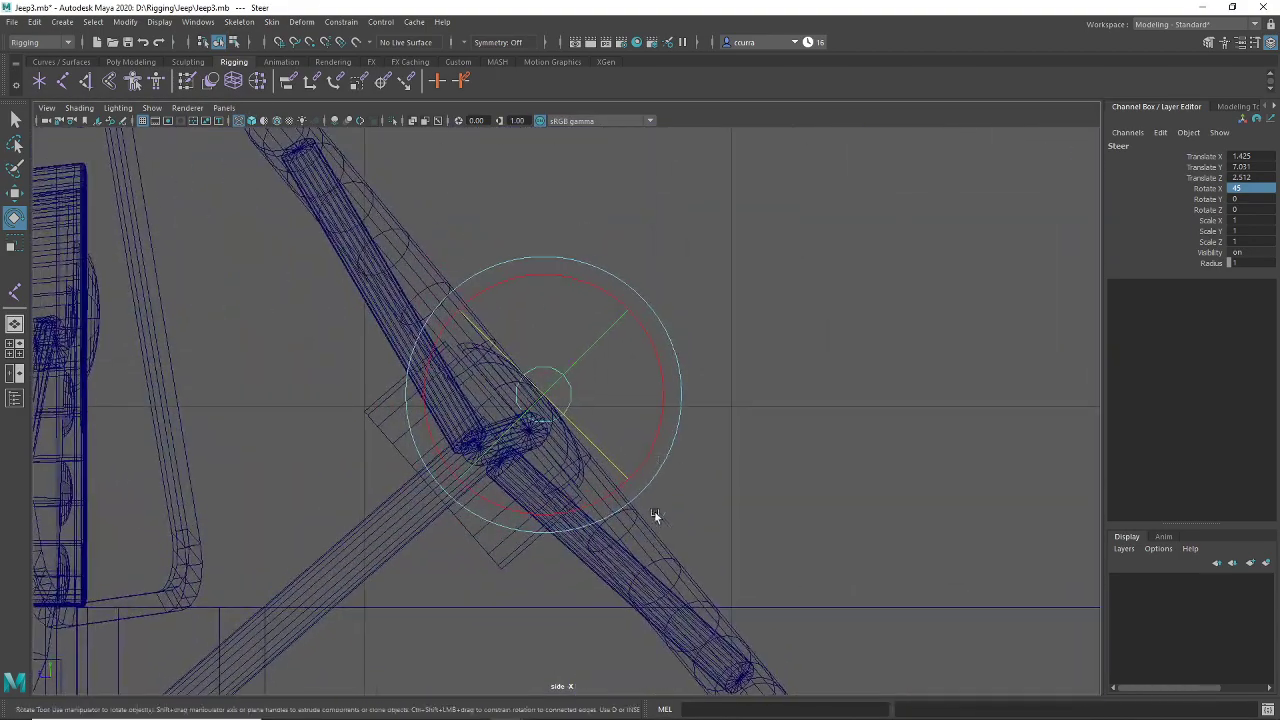
left_click_drag(662, 403, 662, 403)
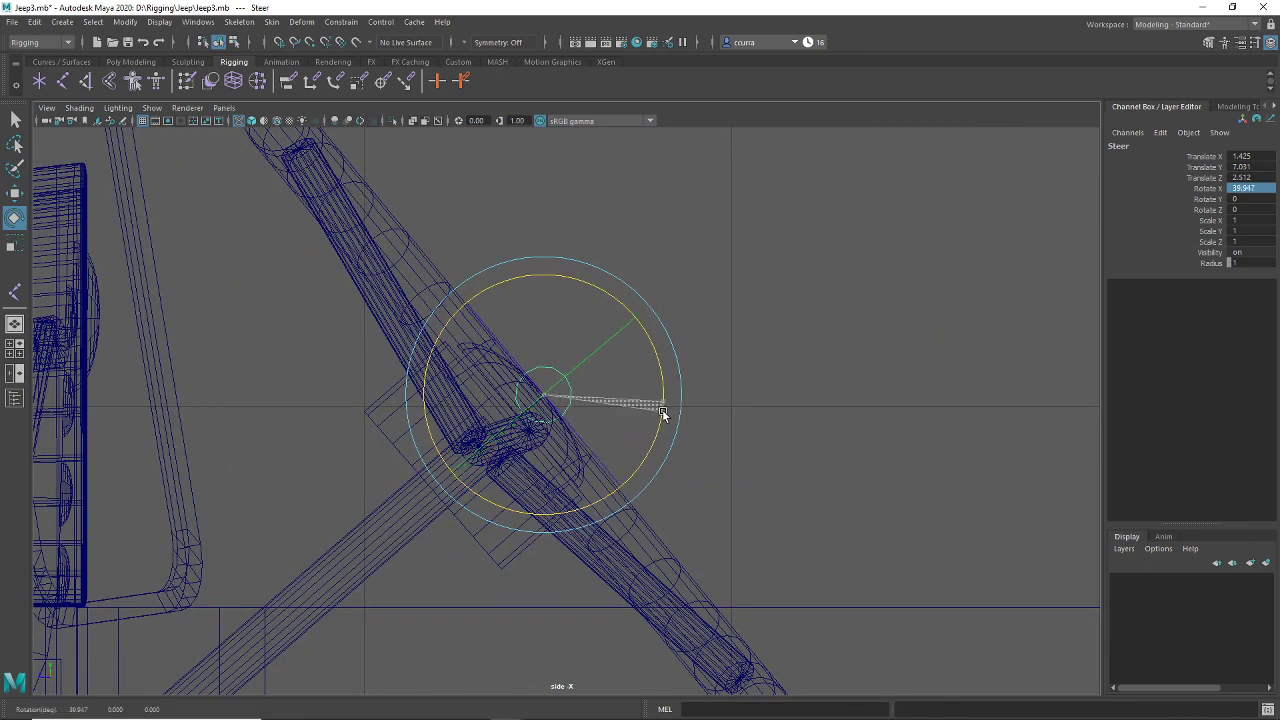
scroll(641, 508, "up", 5)
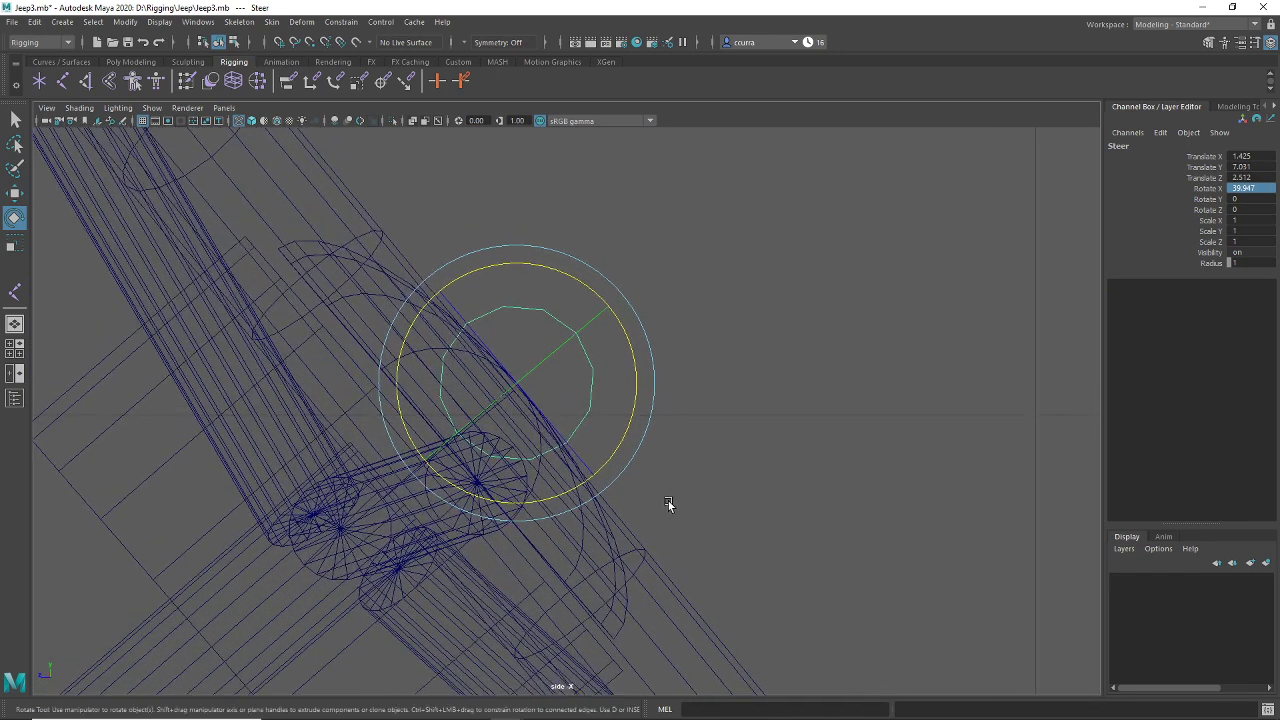
scroll(662, 512, "up", 2)
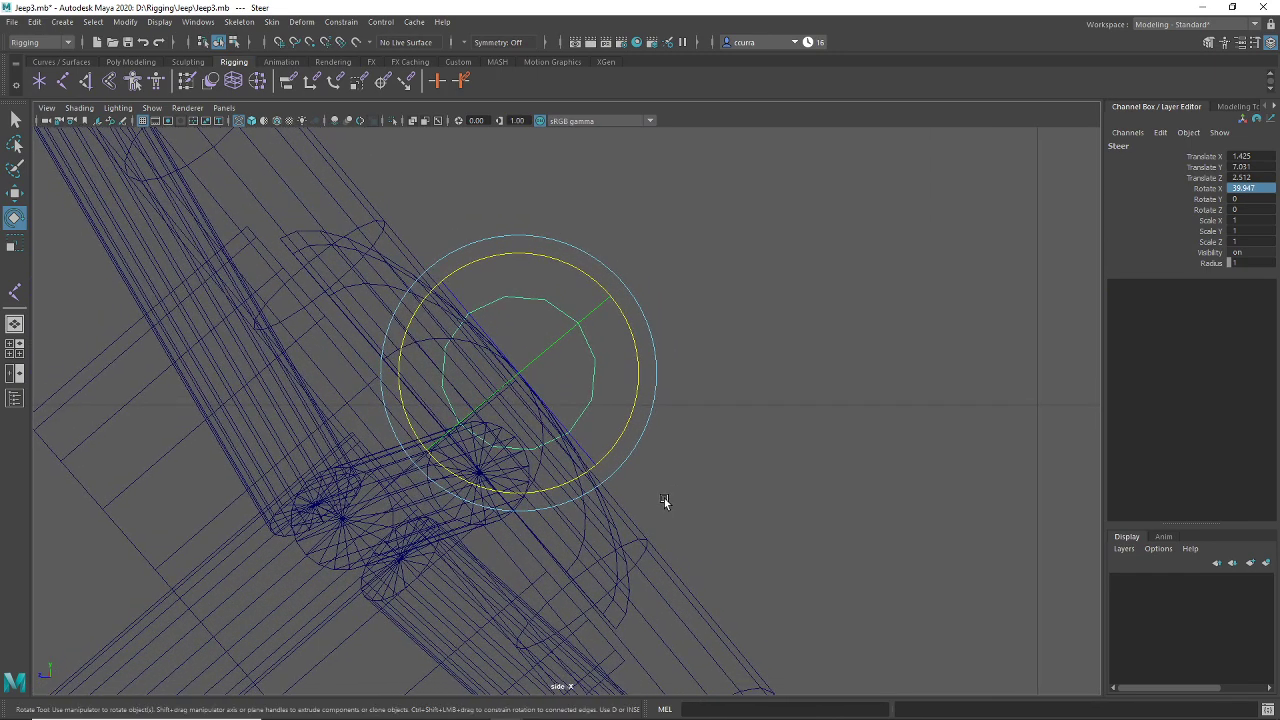
scroll(664, 498, "down", 6)
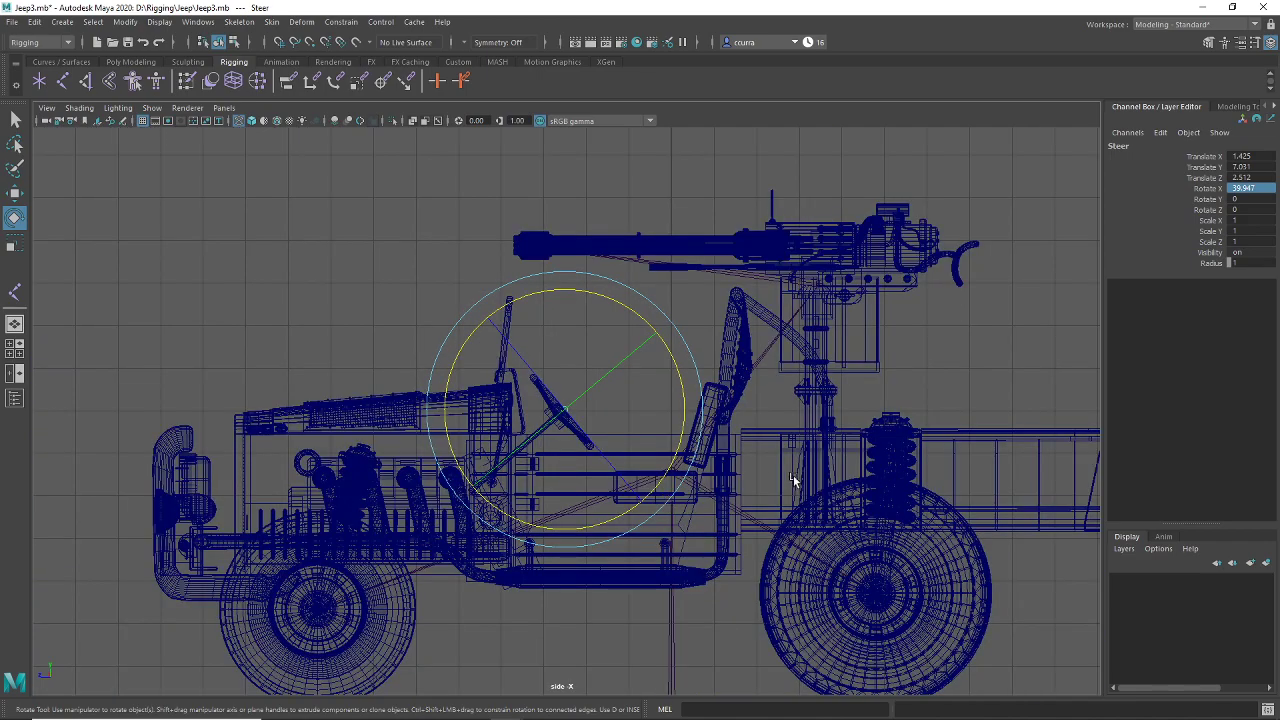
Step: Parent the Steer joint under the Body joint and set the Steer joint's X rotation to 40
key("space")
key("space")
left_click_drag(833, 404, 761, 517, "alt")
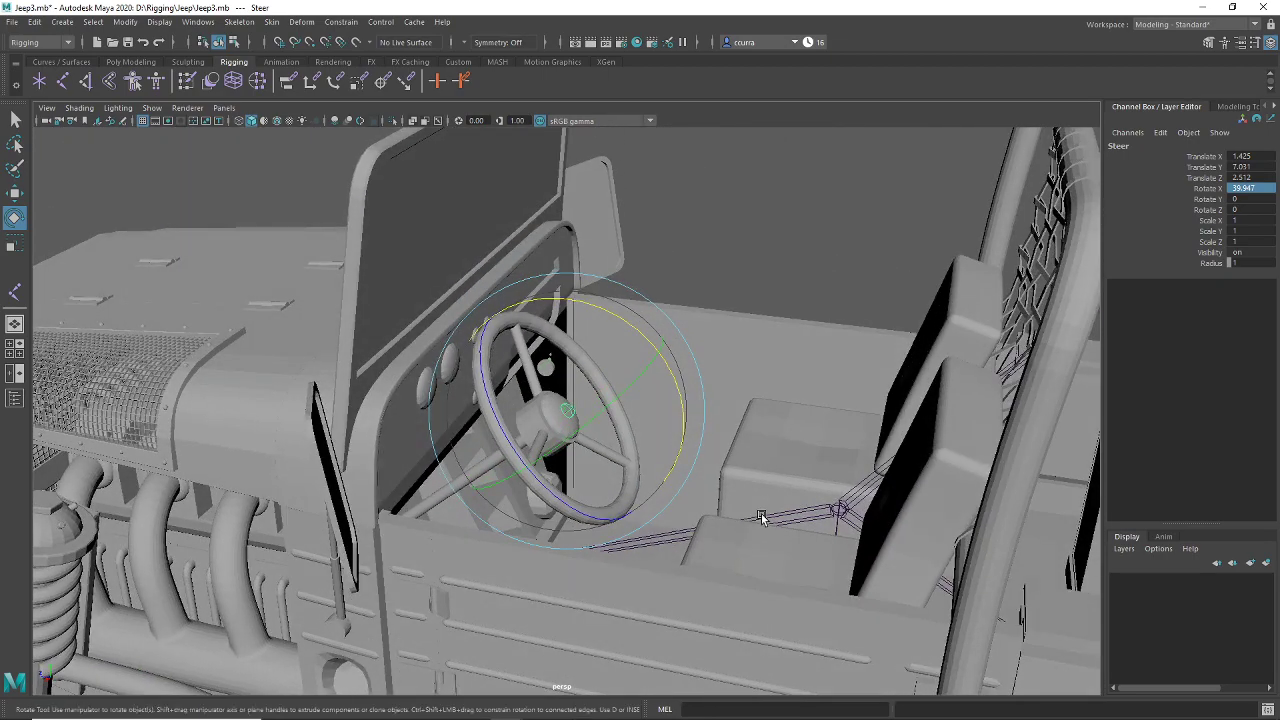
left_click(838, 507)
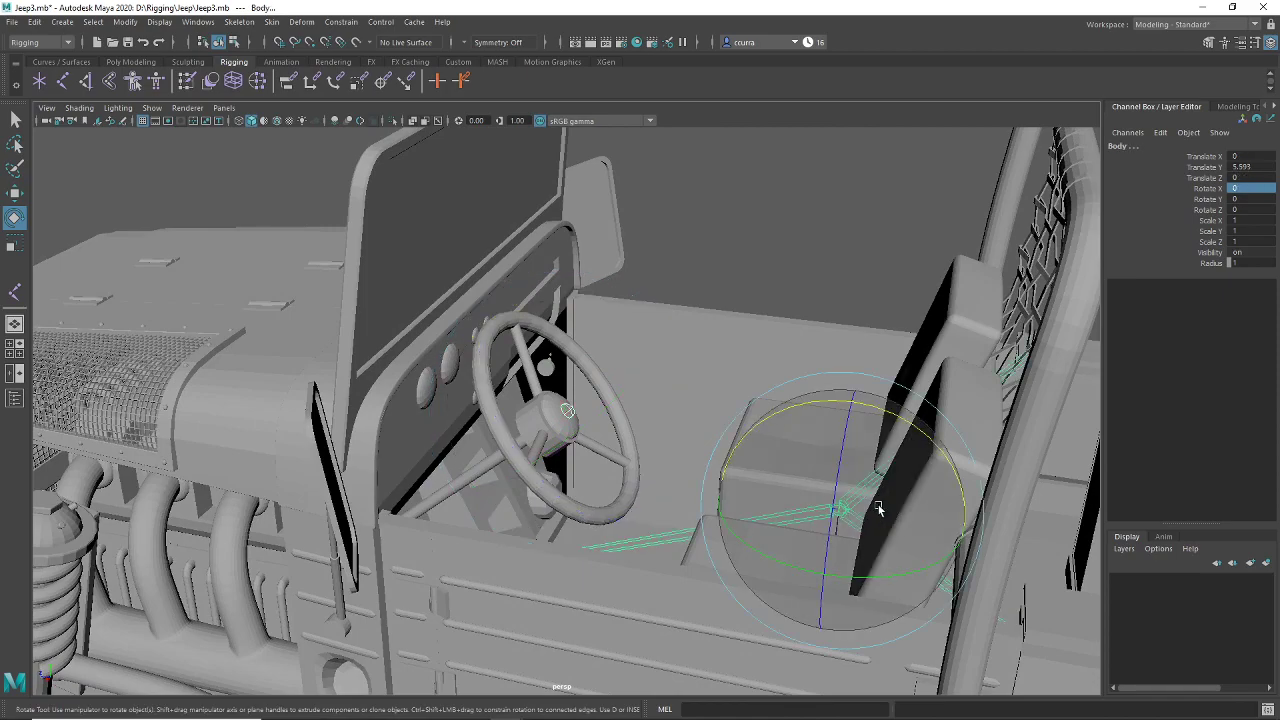
left_click(878, 510)
left_click_drag(696, 335, 828, 364, "alt")
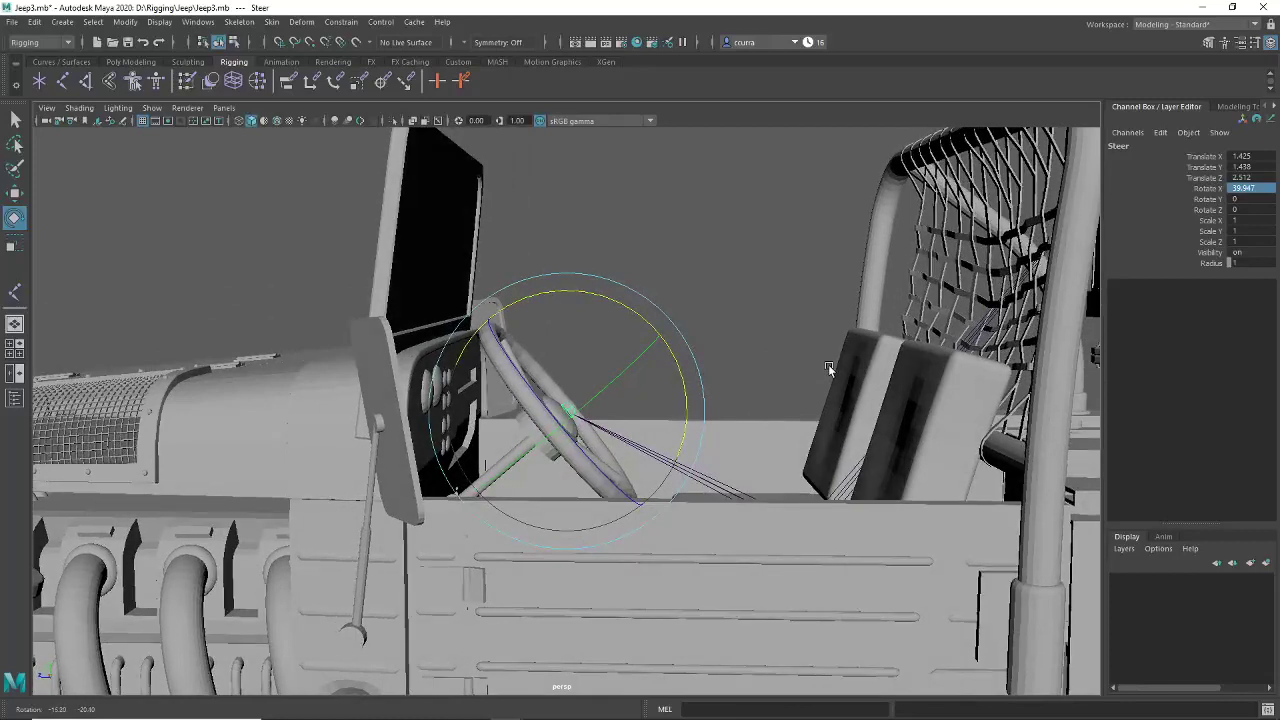
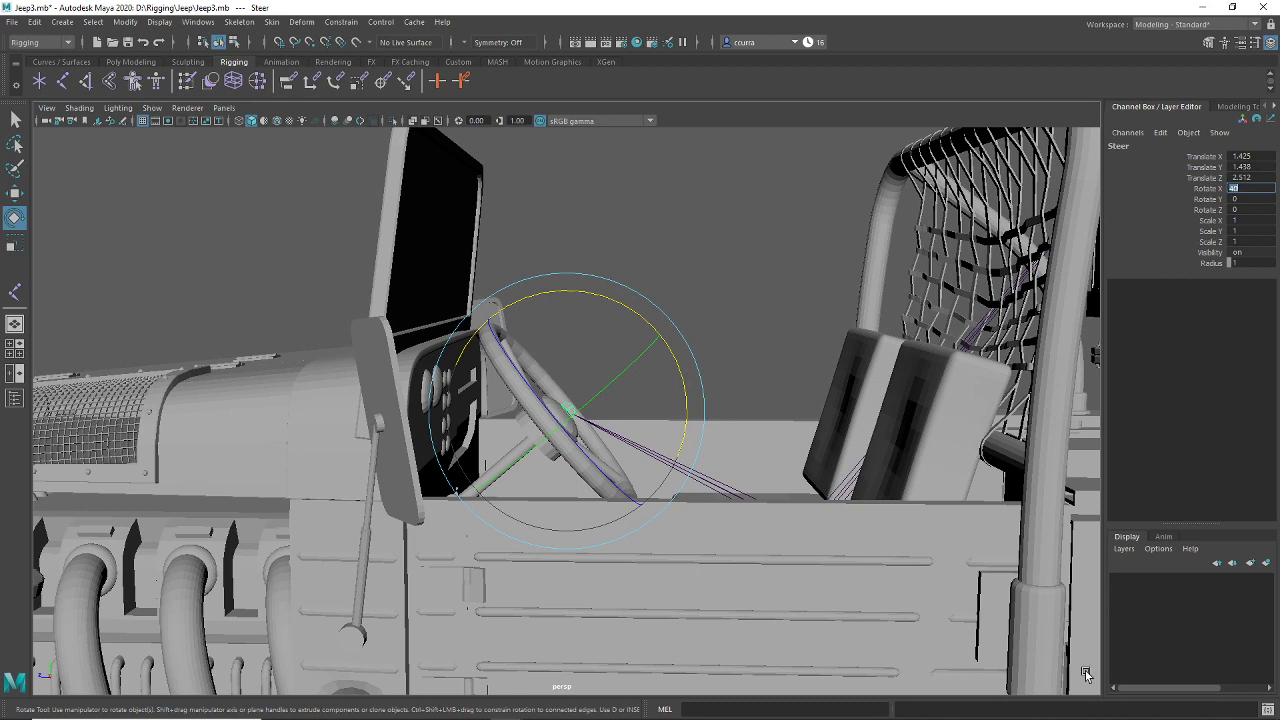
left_click_drag(766, 306, 906, 352, "alt")
scroll(850, 352, "down", 5)
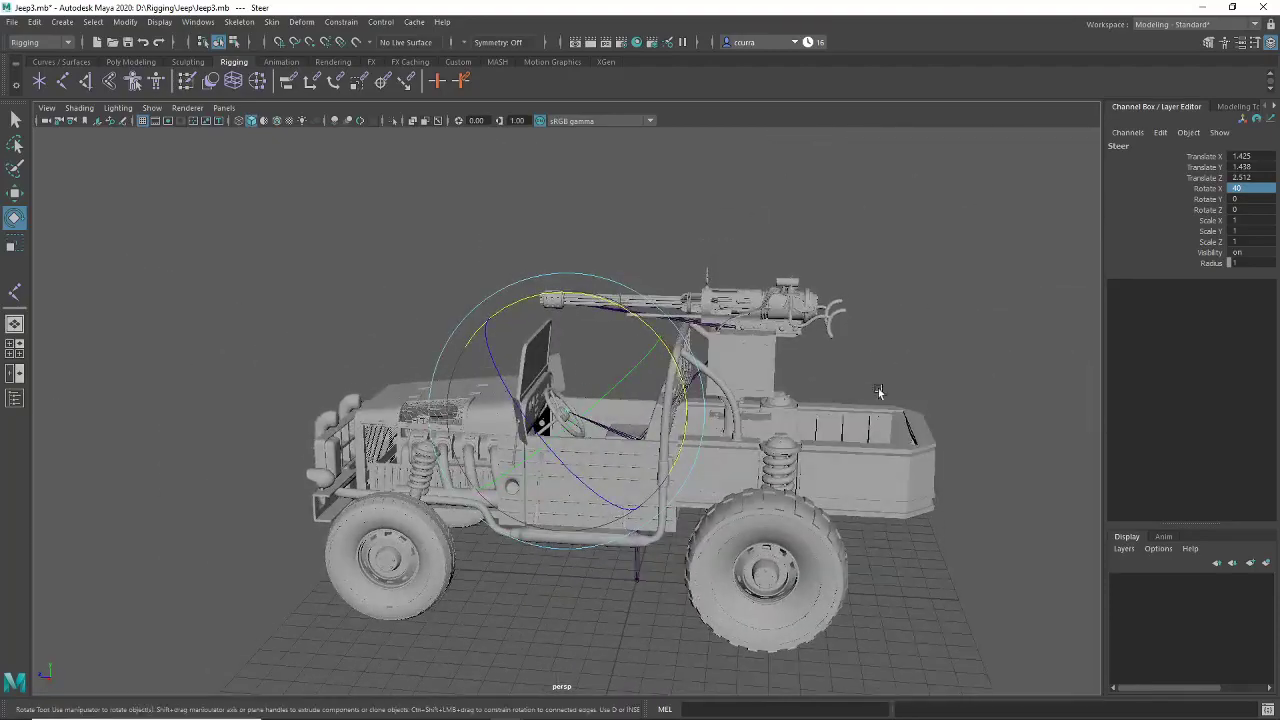
Step: Examine the turret gun, its mount and the surrounding joints from several angles in both wireframe and shaded display
scroll(850, 415, "up", 5)
middle_click_drag(826, 438, 873, 362, "alt")
left_click_drag(870, 356, 922, 378, "alt")
key("4")
scroll(870, 380, "down", 3)
middle_click_drag(922, 378, 803, 489, "alt")
scroll(776, 452, "up", 4)
left_click_drag(776, 445, 801, 415, "alt")
scroll(800, 400, "up", 4)
middle_click_drag(800, 360, 711, 419, "alt")
left_click_drag(711, 421, 620, 418, "alt")
key("5")
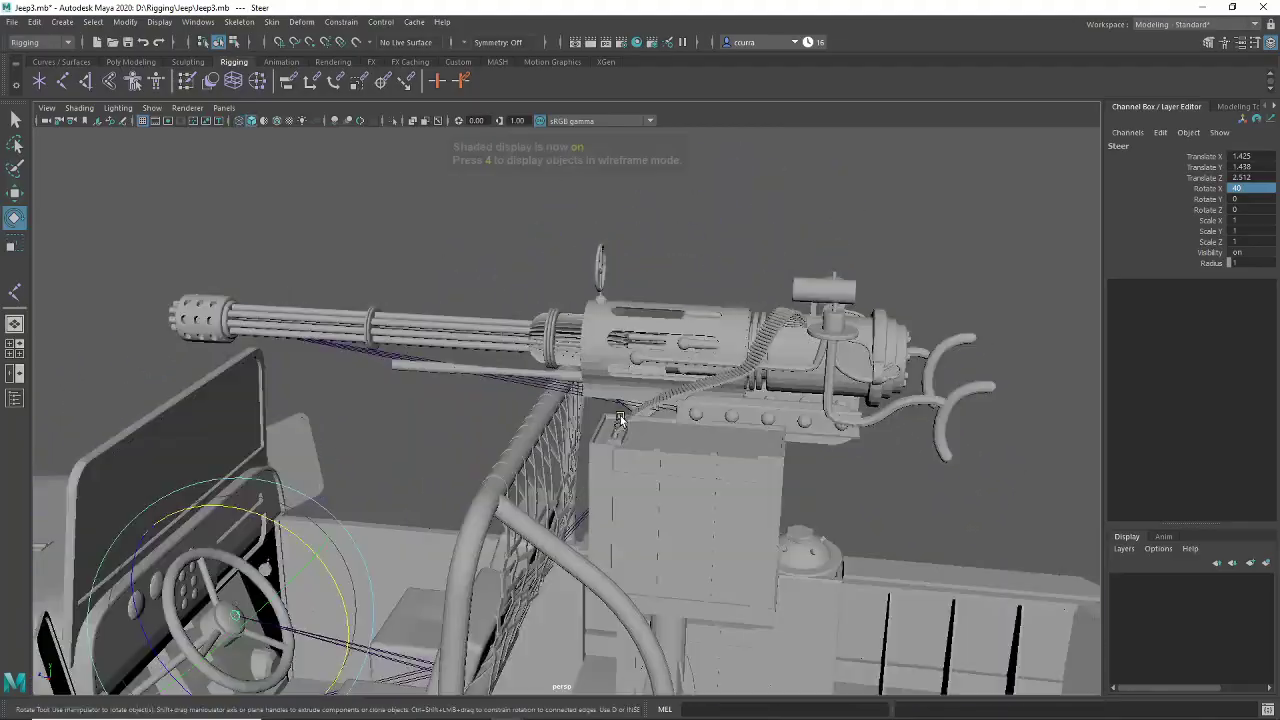
left_click_drag(766, 428, 808, 447, "alt")
scroll(808, 447, "up", 3)
middle_click_drag(808, 447, 710, 470, "alt")
mouse_move(710, 470)
left_mouse_down("alt")
mouse_move(779, 459)
mouse_move(760, 419)
mouse_move(666, 397)
mouse_move(749, 374)
mouse_move(802, 413)
left_mouse_up("alt")
scroll(768, 461, "down", 5)
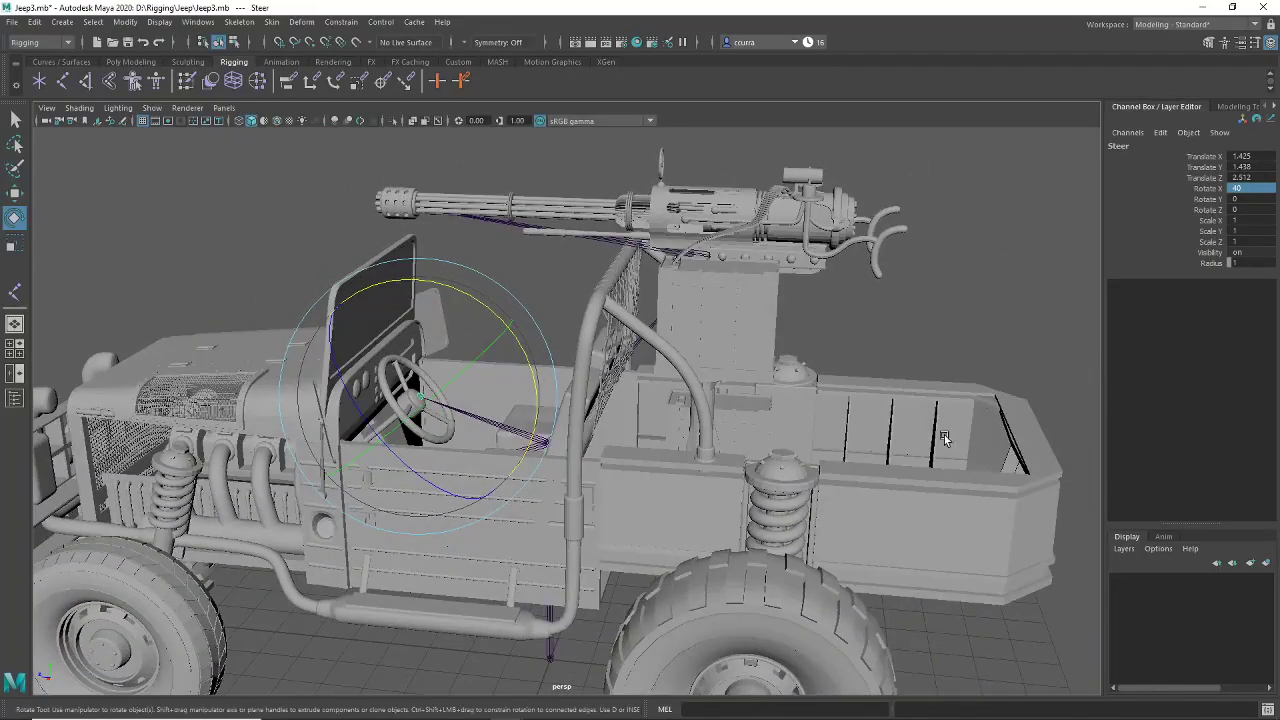
key("4")
left_click(991, 323)
middle_click_drag(766, 440, 884, 373, "alt")
left_click(656, 493)
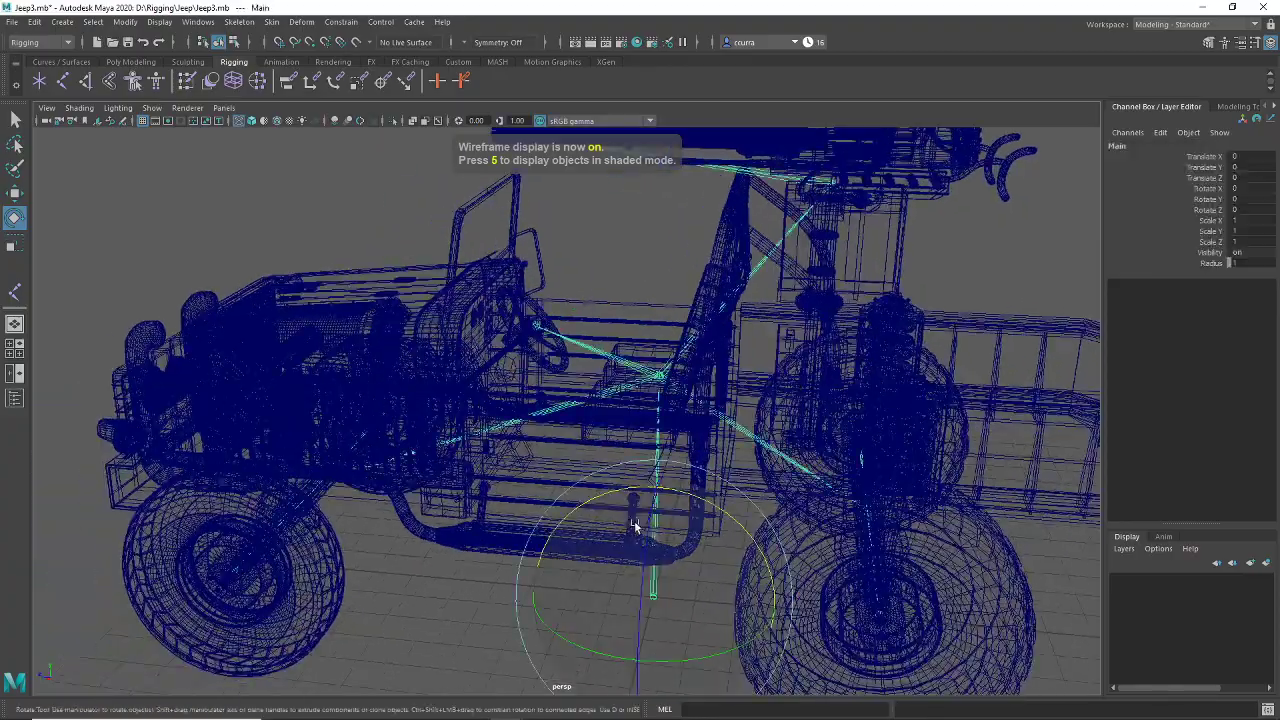
left_click_drag(634, 527, 531, 531, "alt")
key("t")
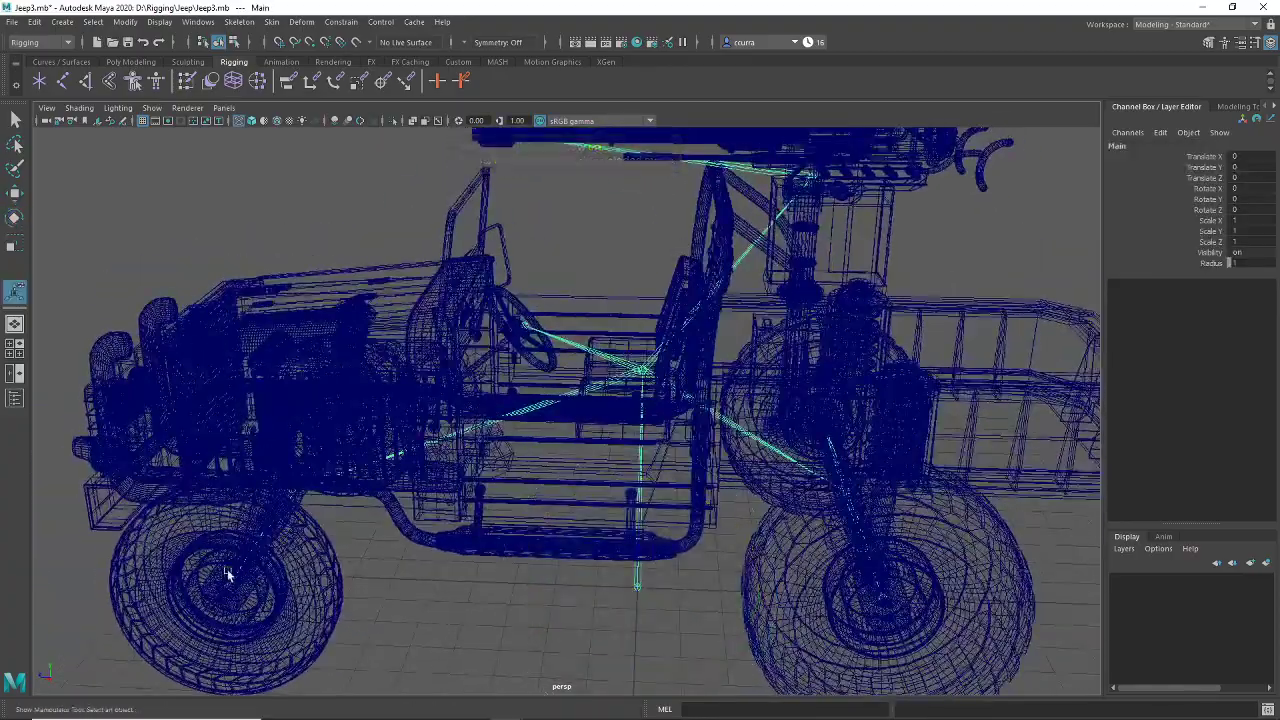
middle_click_drag(226, 573, 404, 575, "alt")
left_click(531, 290)
left_click_drag(489, 641, 600, 528, "alt")
left_click(556, 453, "shift")
left_click(600, 396)
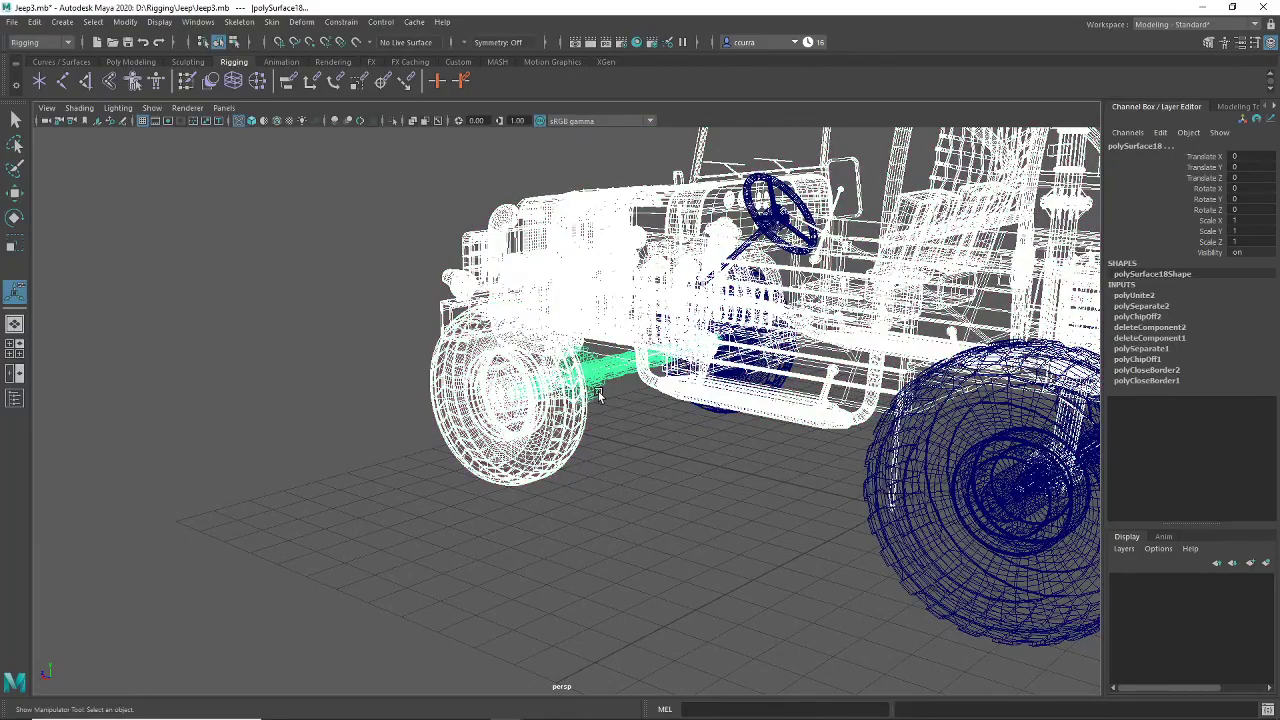
left_click(762, 180)
left_click_drag(762, 180, 604, 470, "alt")
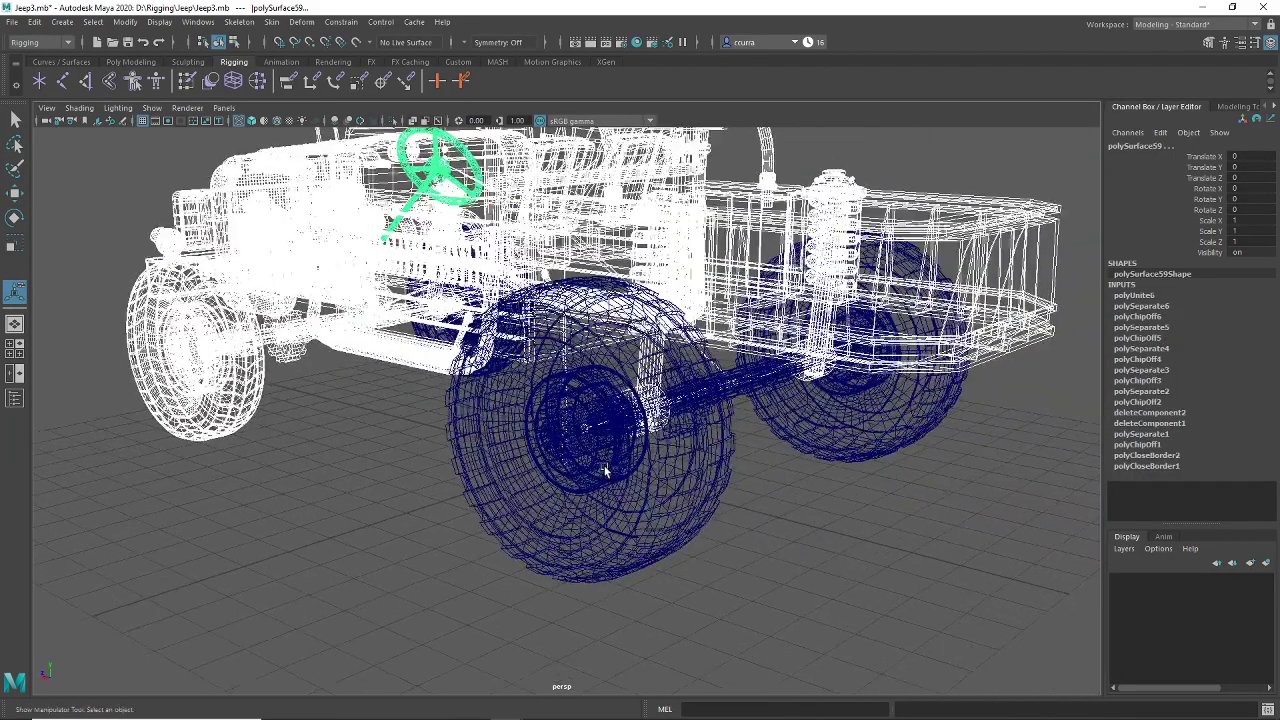
left_click(639, 521)
left_click_drag(639, 521, 657, 508, "alt")
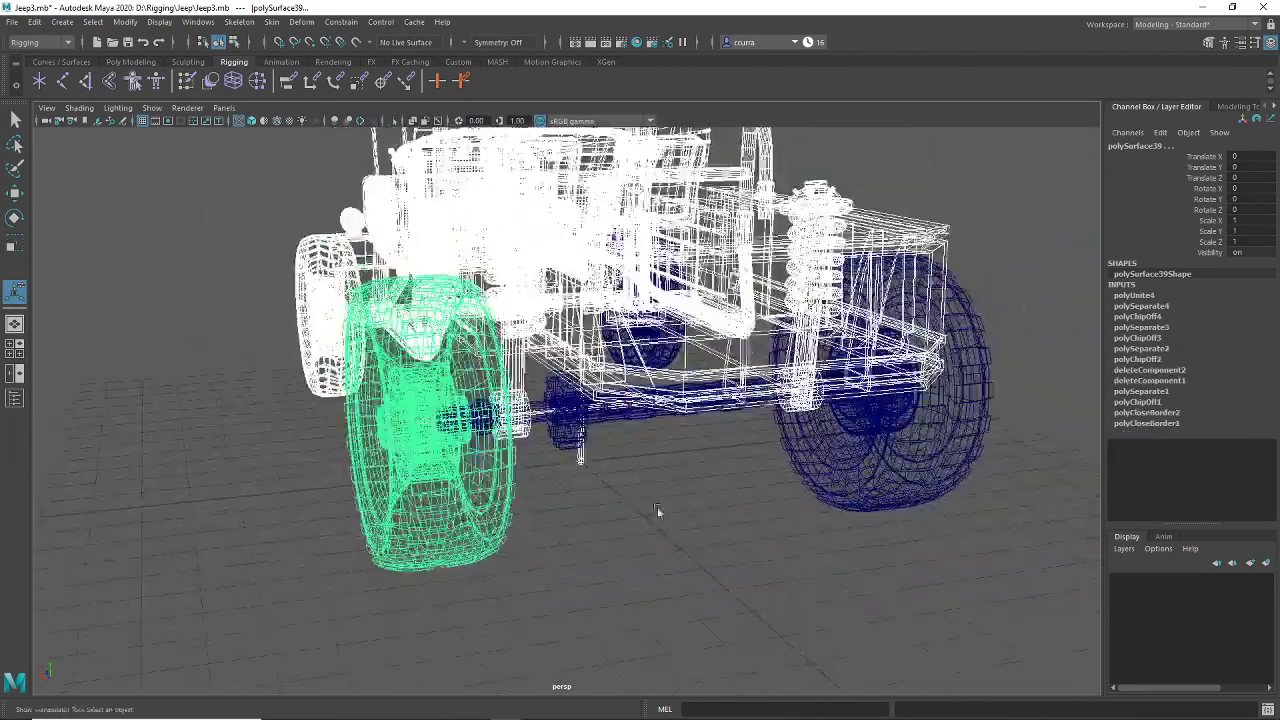
left_click(617, 417, "shift")
left_click_drag(763, 500, 722, 486, "alt")
left_click(897, 460, "shift")
left_click_drag(895, 485, 827, 479, "alt")
left_click(1020, 437, "shift")
scroll(991, 477, "down", 5)
left_click_drag(748, 452, 1003, 468, "alt")
scroll(553, 428, "up", 10)
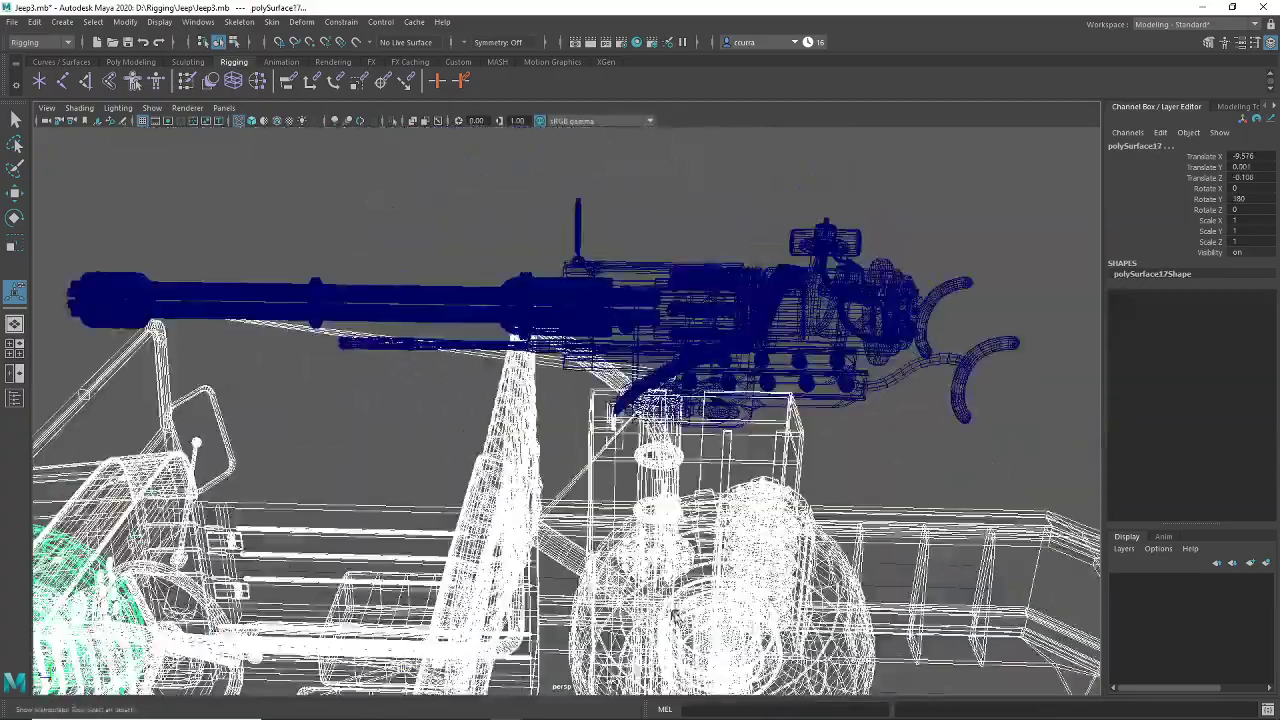
left_click(352, 298, "shift")
left_click_drag(625, 504, 601, 311, "alt")
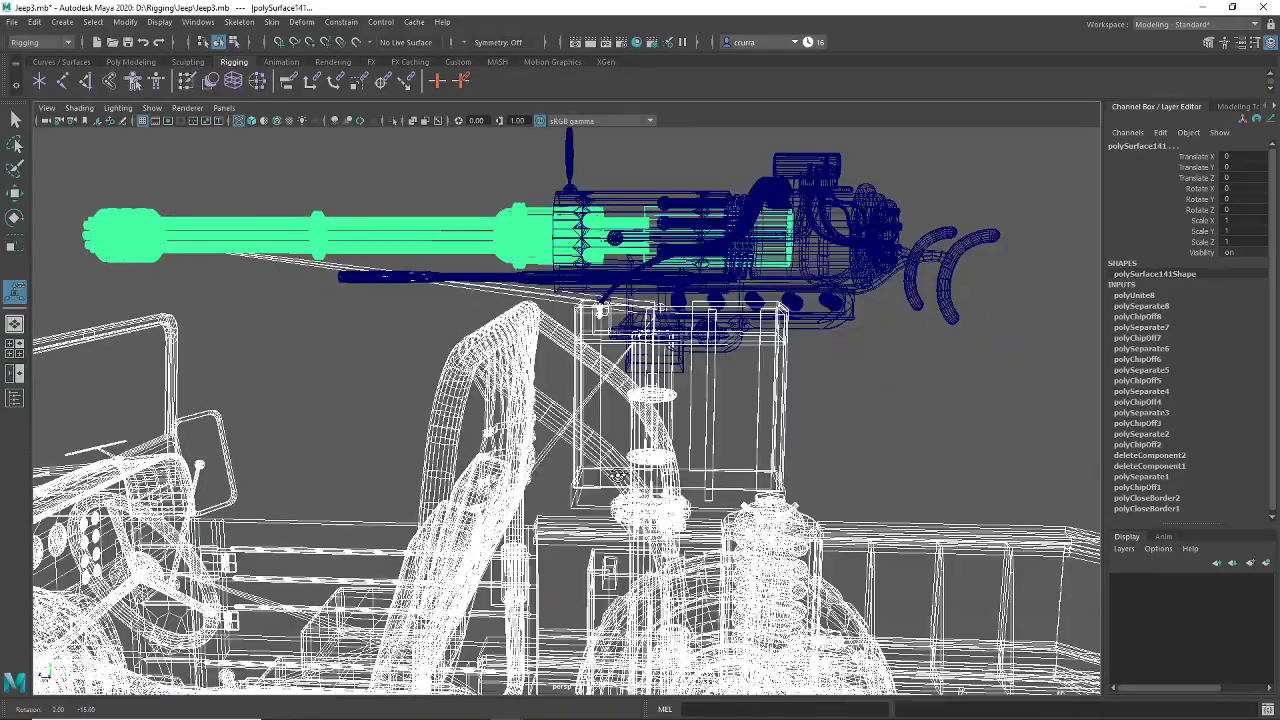
left_click(873, 294, "shift")
right_click_drag(749, 446, 717, 449, "alt")
left_click_drag(717, 449, 790, 492, "alt")
right_click_drag(790, 492, 651, 505, "alt")
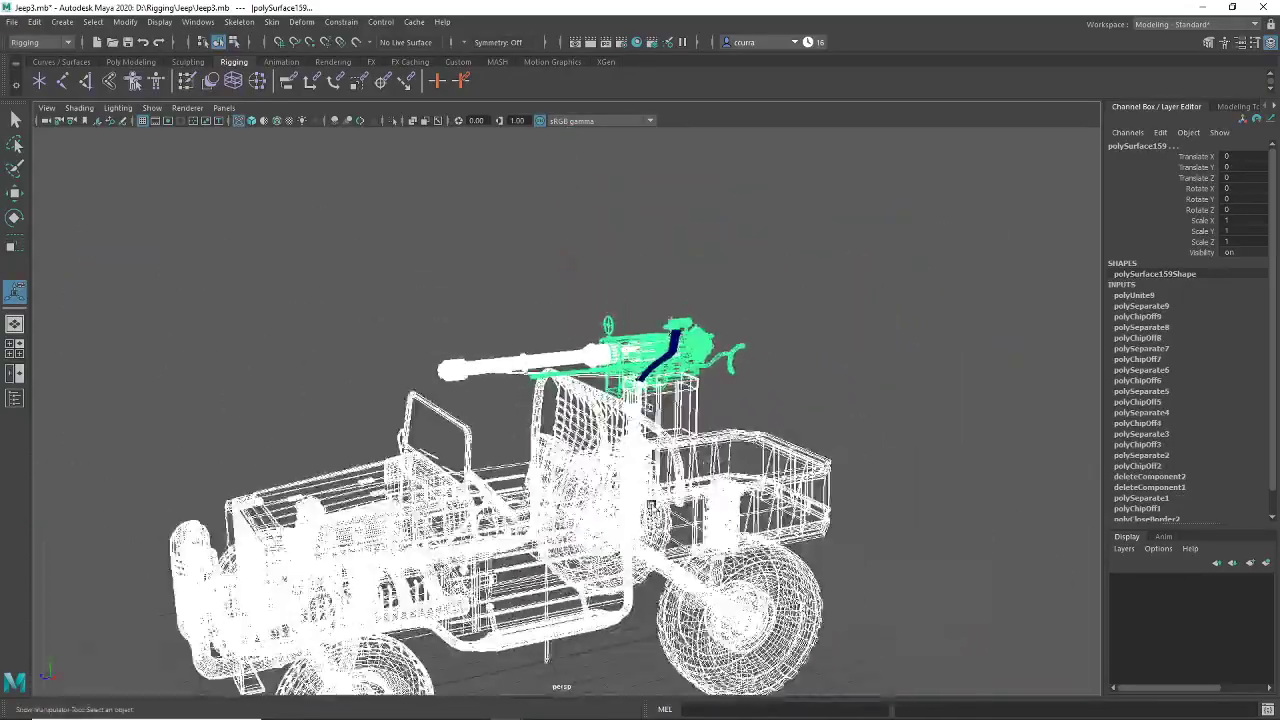
left_click_drag(651, 505, 665, 428, "alt")
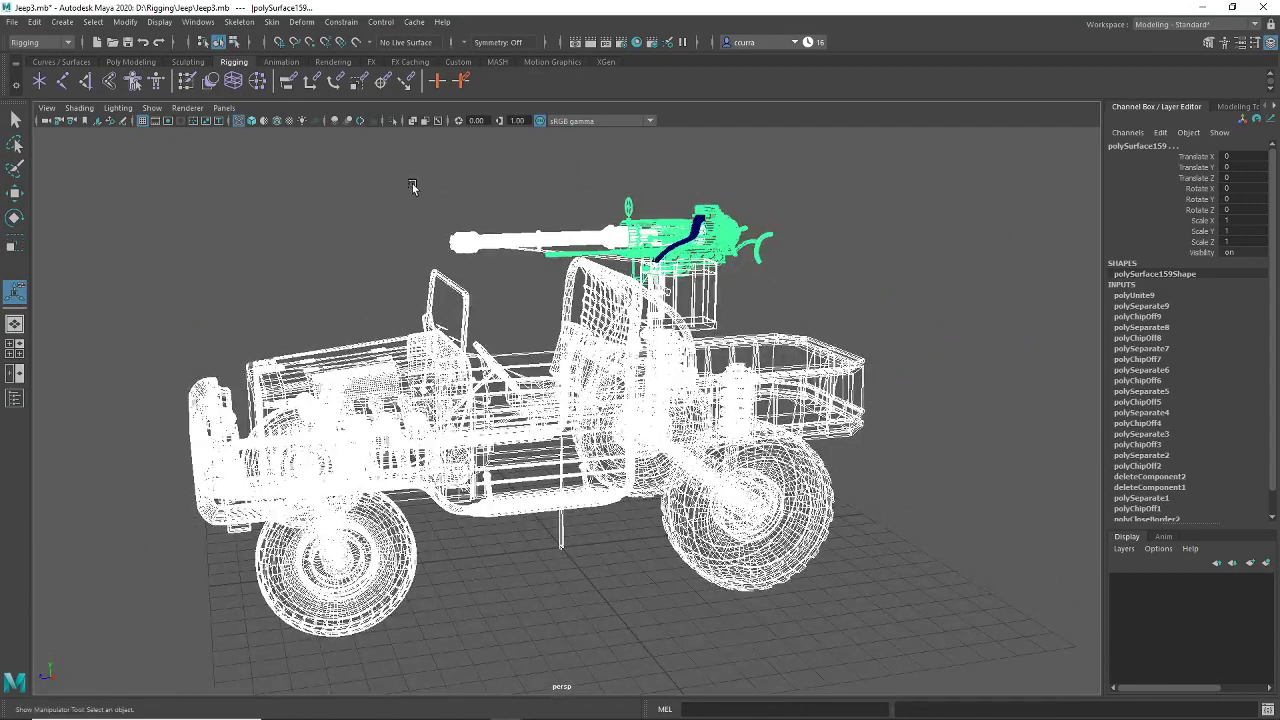
left_click(214, 204)
Step: Save the scene under the new file name Jeep4.mb in the D:\Rigging\Jeep folder
left_click(12, 21)
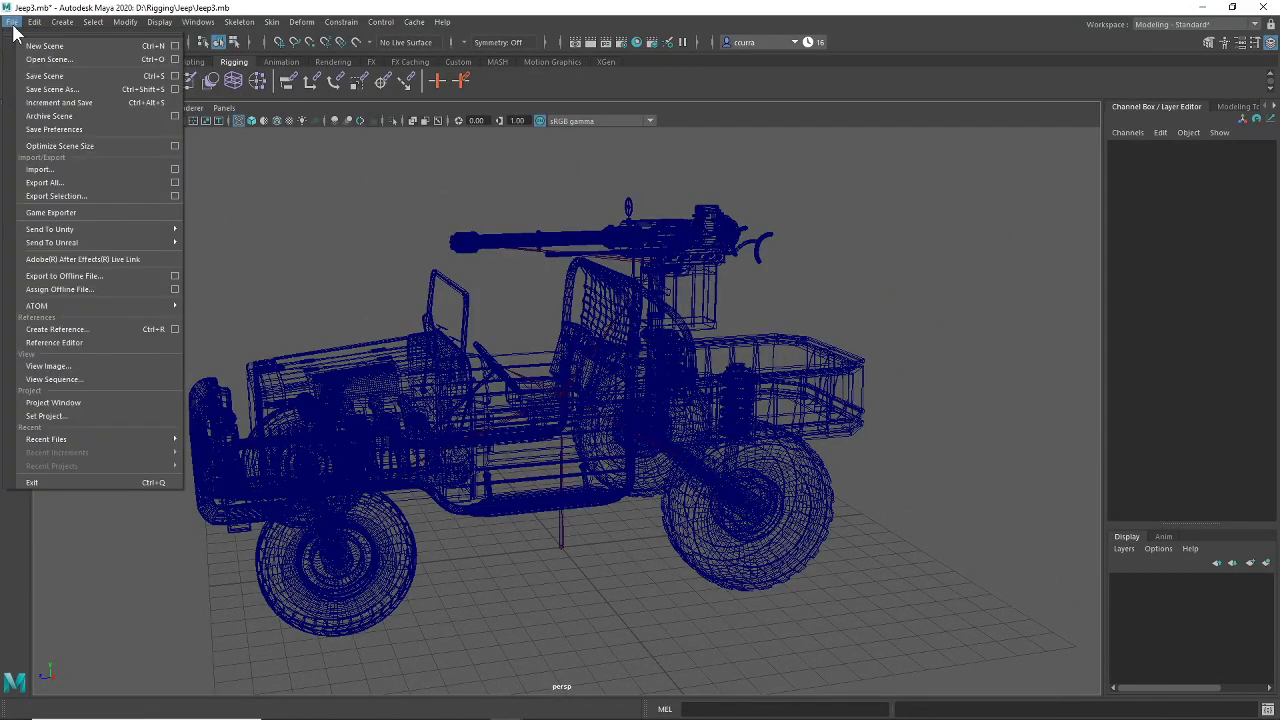
left_click(41, 89)
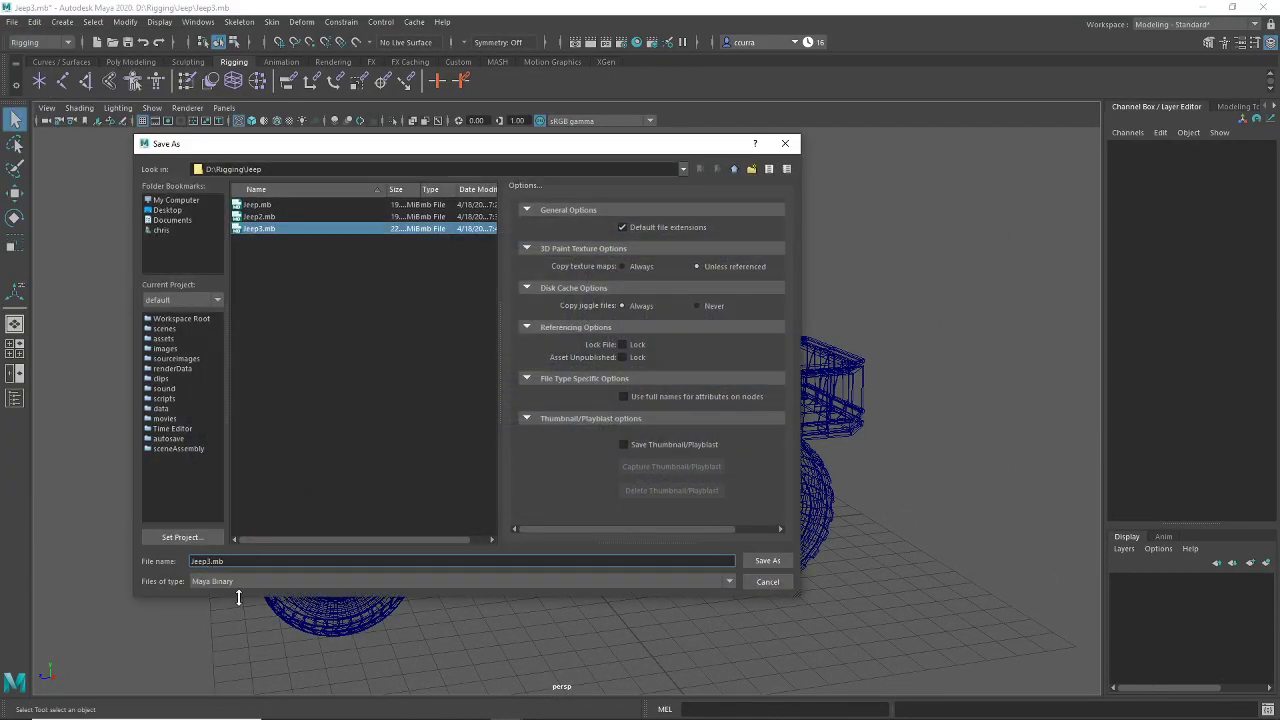
mouse_move(566, 718)
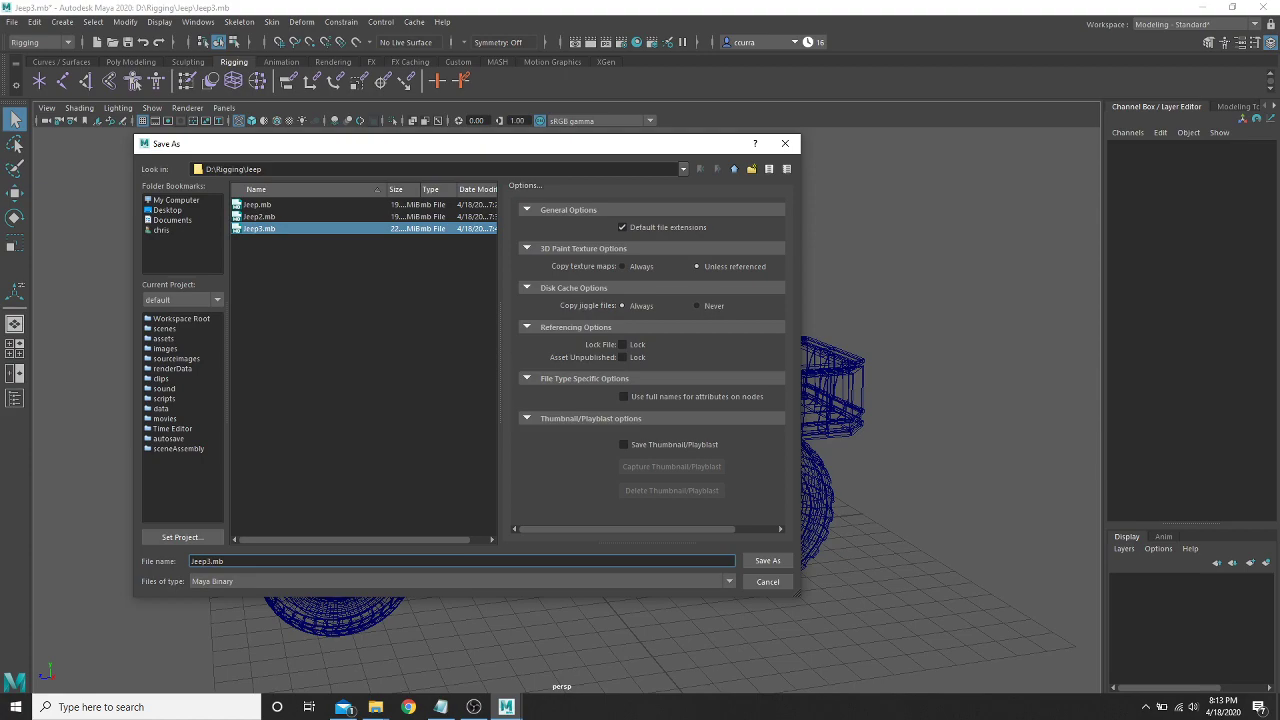
key("BackSpace")
type("4")
left_click(763, 564)
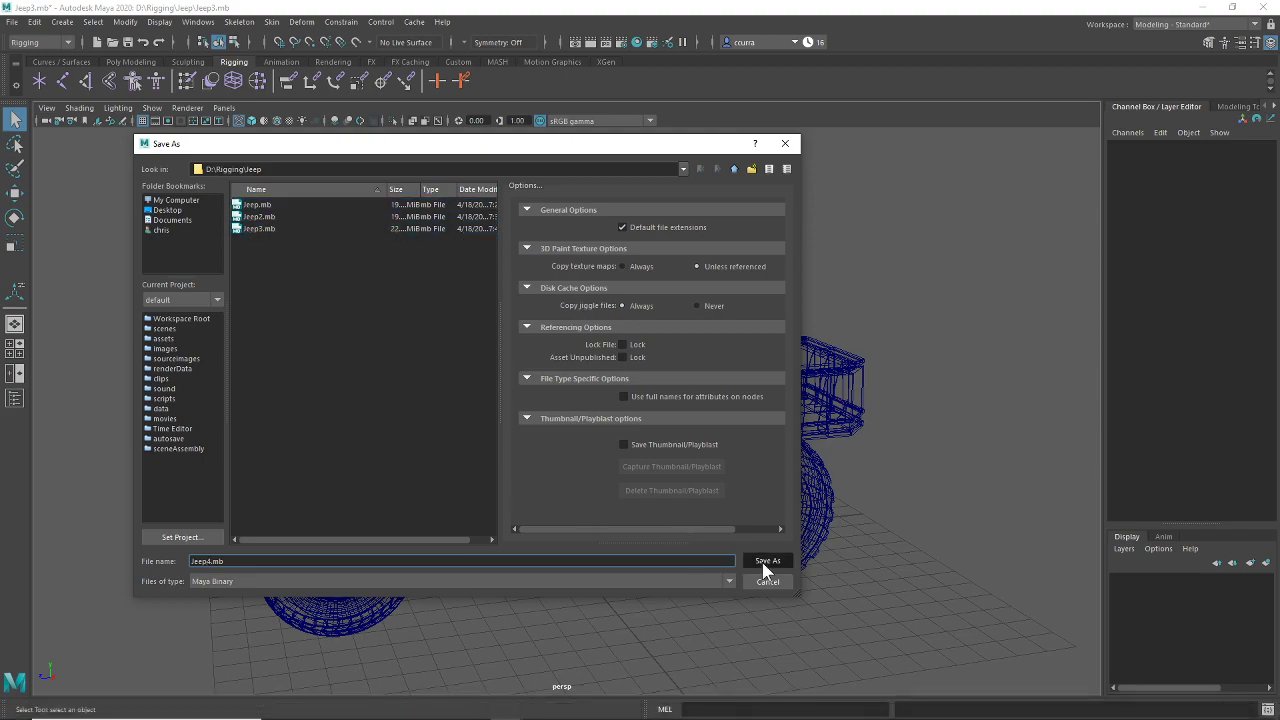
Step: Select the jeep's body mesh together with the front axle and both front wheels
left_click_drag(690, 530, 488, 523, "alt")
left_click(602, 503)
middle_click_drag(362, 548, 512, 532, "alt")
left_click_drag(512, 532, 573, 477, "alt")
left_click(550, 537)
left_click(624, 460, "shift")
left_click(456, 493, "shift")
left_click_drag(426, 490, 326, 486, "alt")
middle_click_drag(326, 486, 471, 495, "alt")
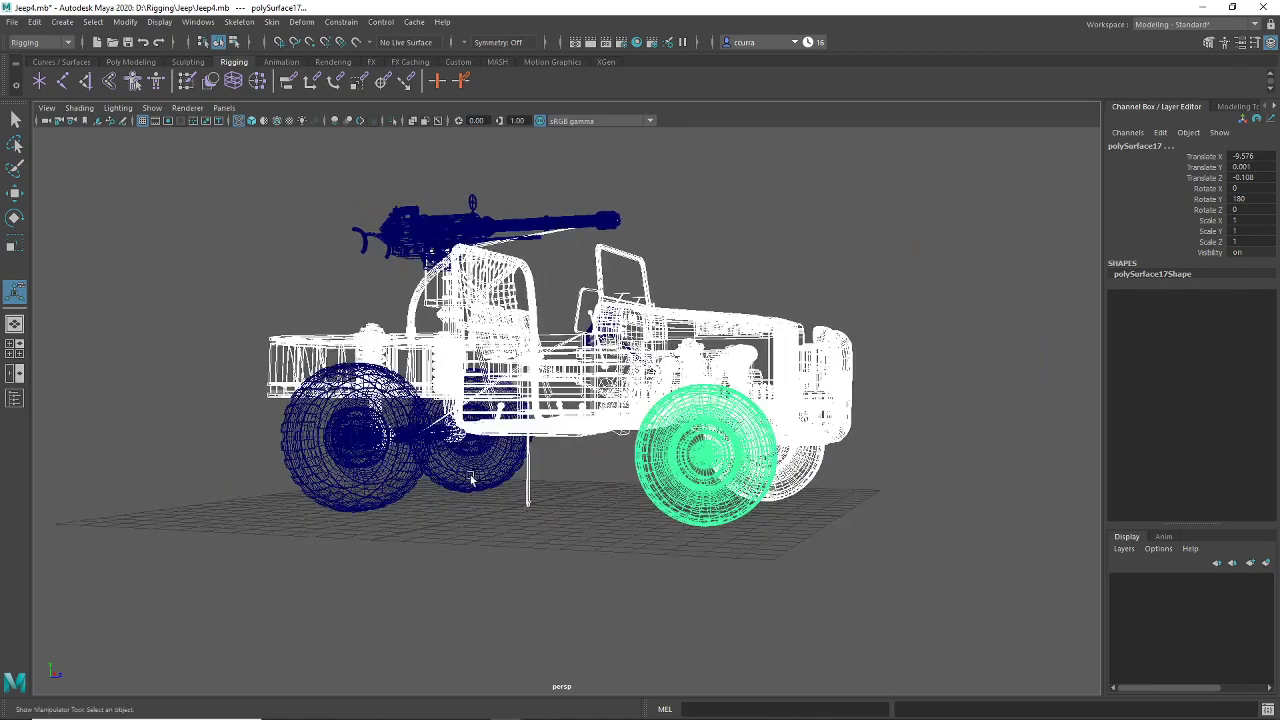
Step: Add the rear wheels, rear axle, gun body, gun barrel and steering wheel meshes to the selection
left_click(471, 480)
left_click_drag(471, 480, 500, 486, "alt")
left_click(466, 468)
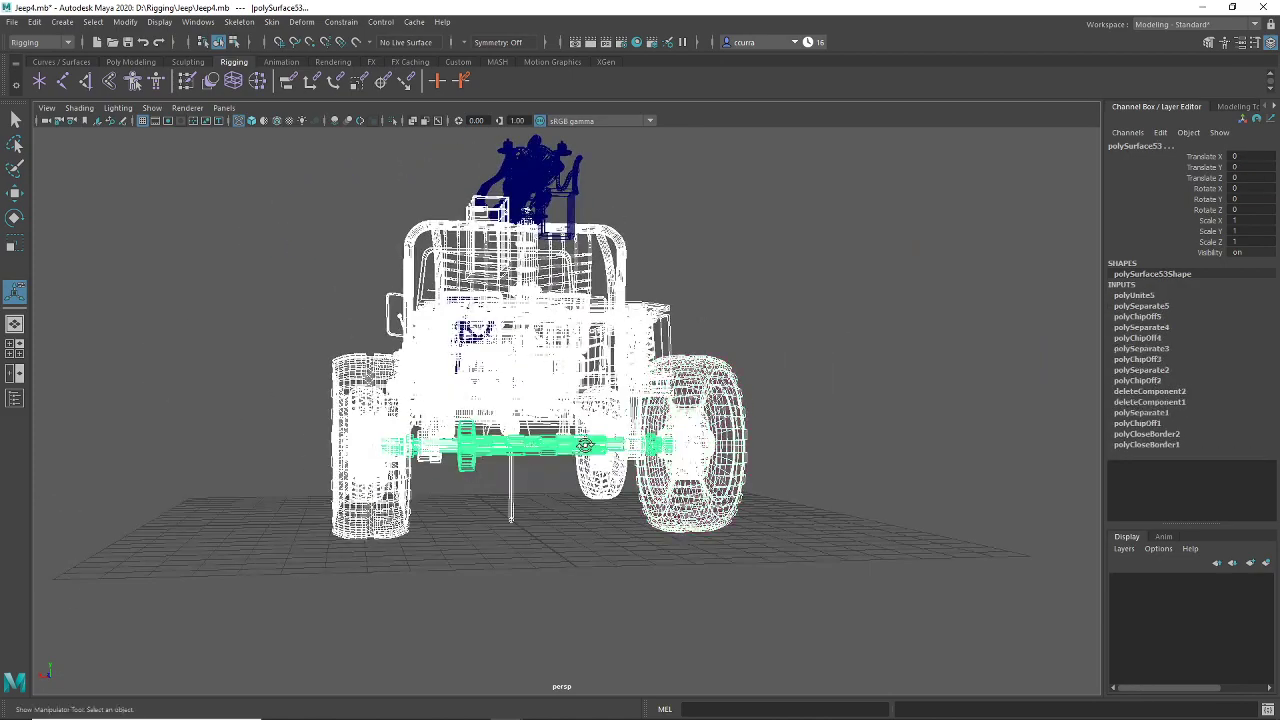
left_click_drag(585, 445, 764, 386, "alt")
left_click(770, 290)
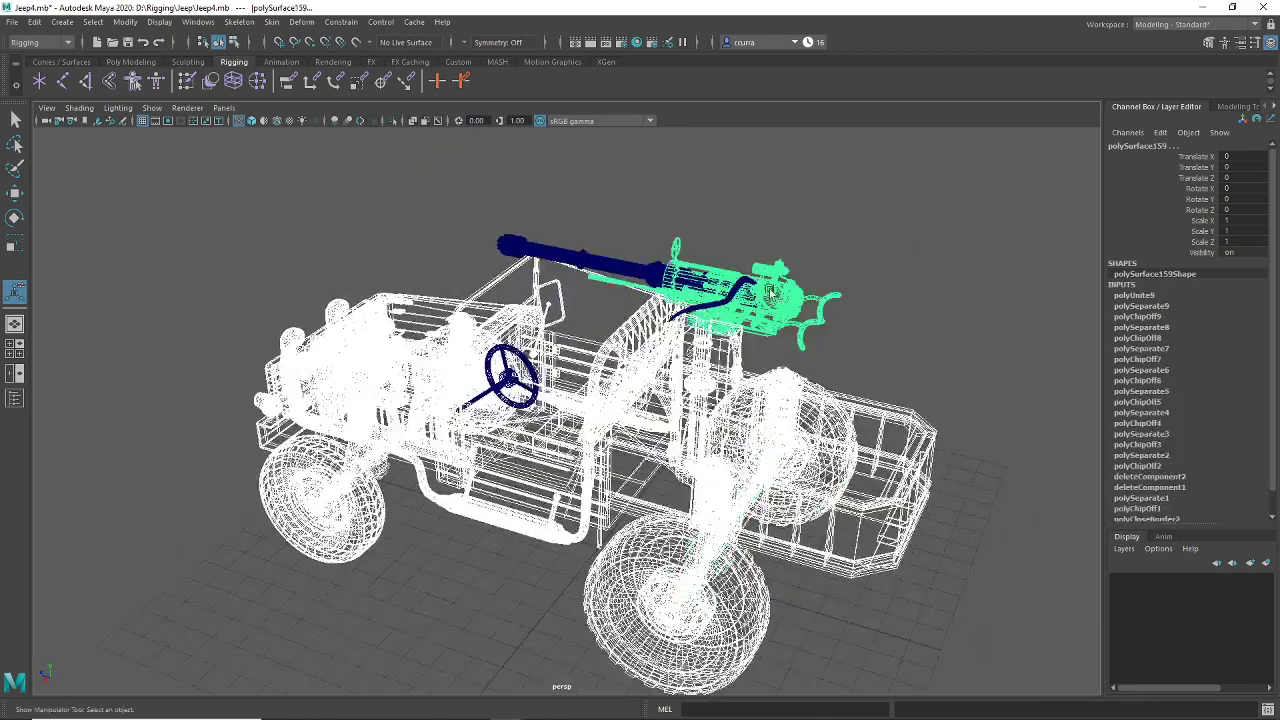
left_click(636, 257)
scroll(541, 414, "up", 2)
left_click(487, 362)
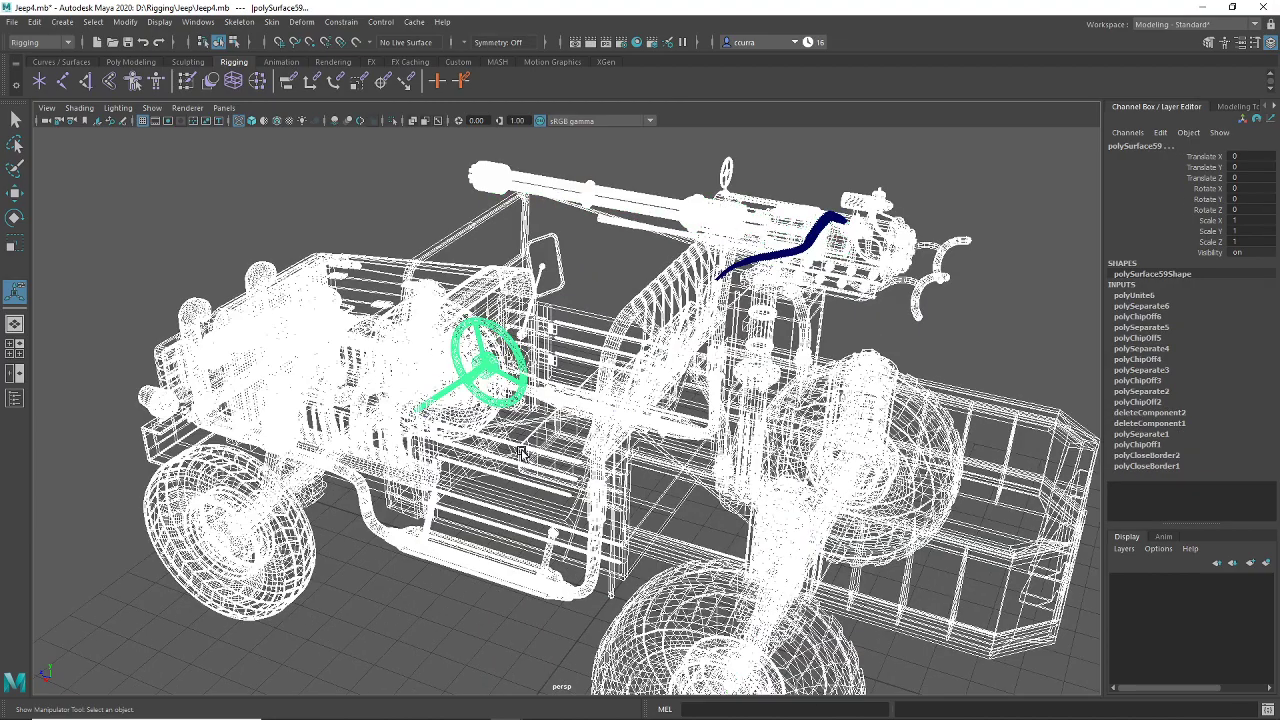
Step: Add the Main joint to the mesh selection and apply Bind Skin to attach the jeep to its skeleton
scroll(597, 424, "down", 4)
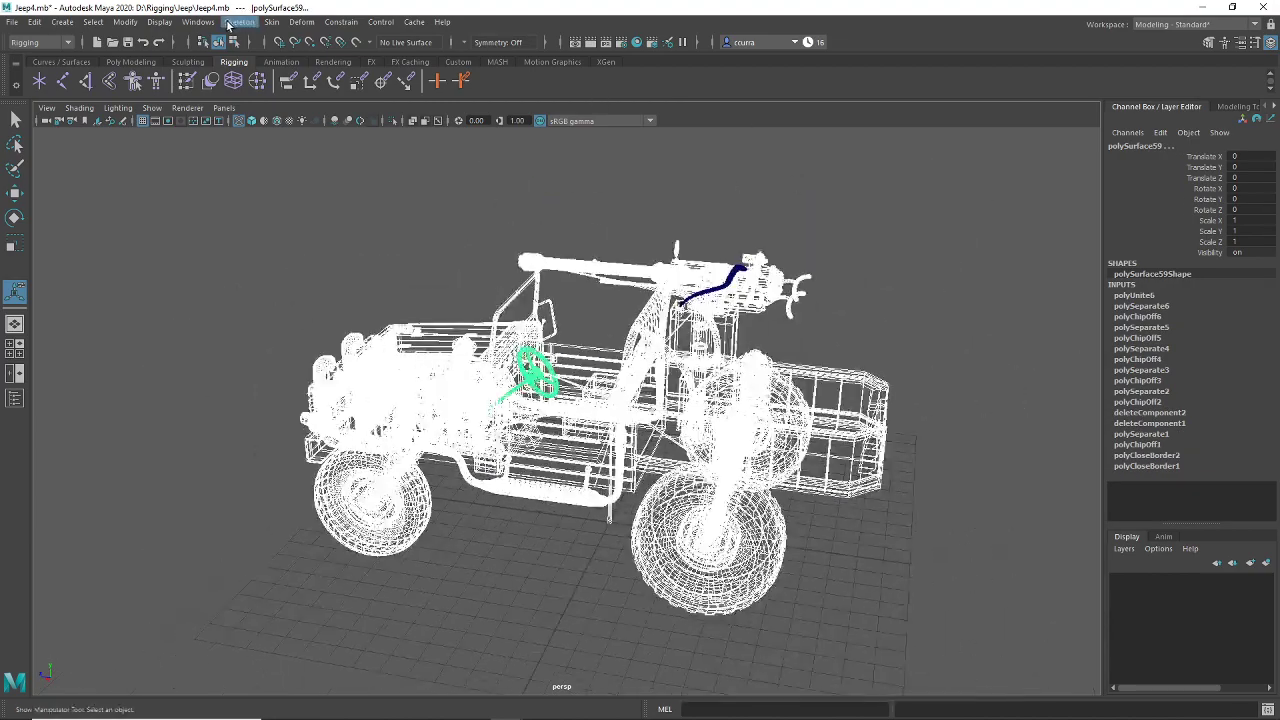
left_click_drag(502, 442, 549, 406, "alt")
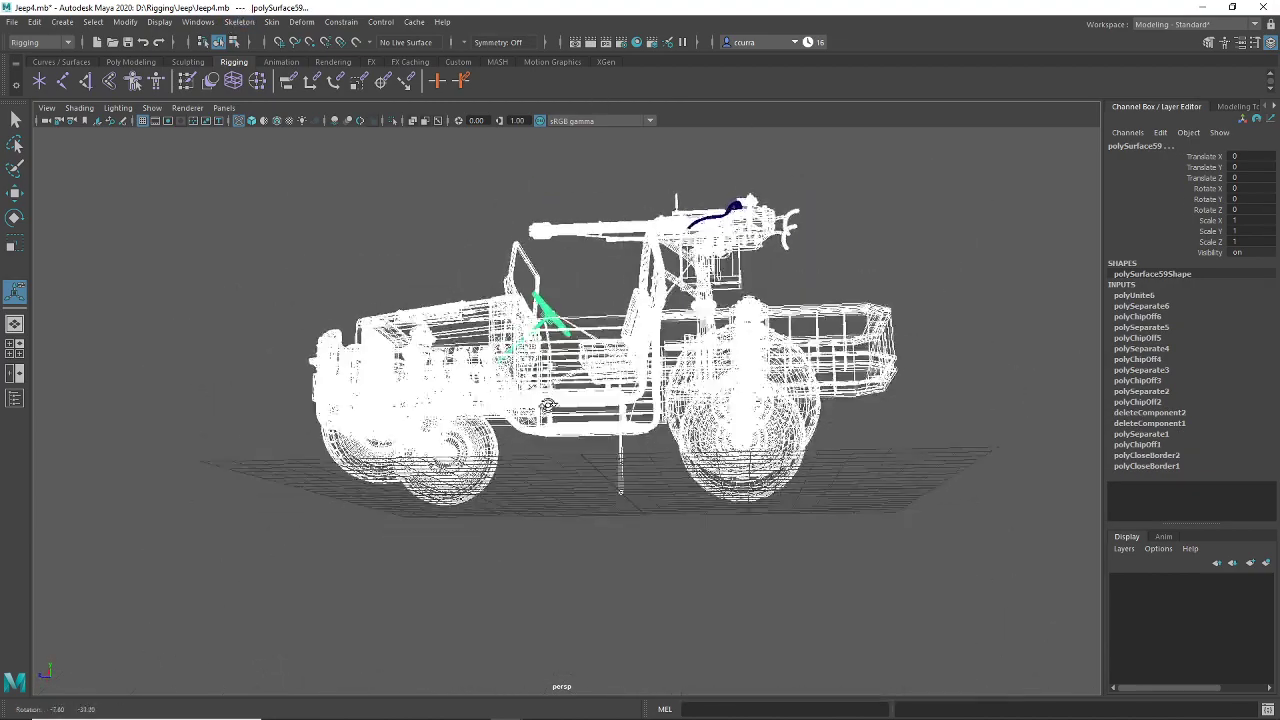
left_click(617, 468)
left_click_drag(617, 468, 600, 490, "alt")
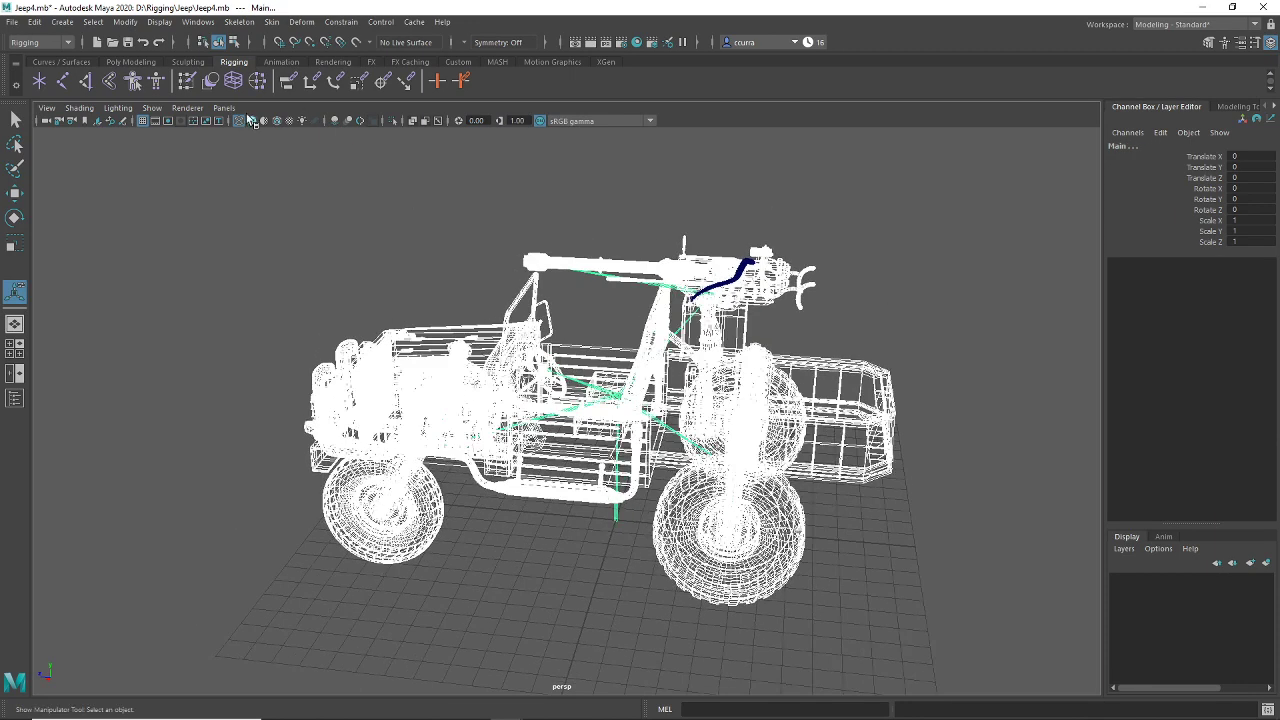
left_click(272, 22)
left_click(290, 55)
Step: Try the Move tool on the Main joint to test the skin binding, undo the change and clear the selection
left_click_drag(567, 495, 799, 548, "alt")
scroll(627, 488, "up", 3)
left_click(604, 516)
key("w")
key("ctrl+z")
left_click(719, 569)
left_click_drag(719, 569, 643, 590, "alt")
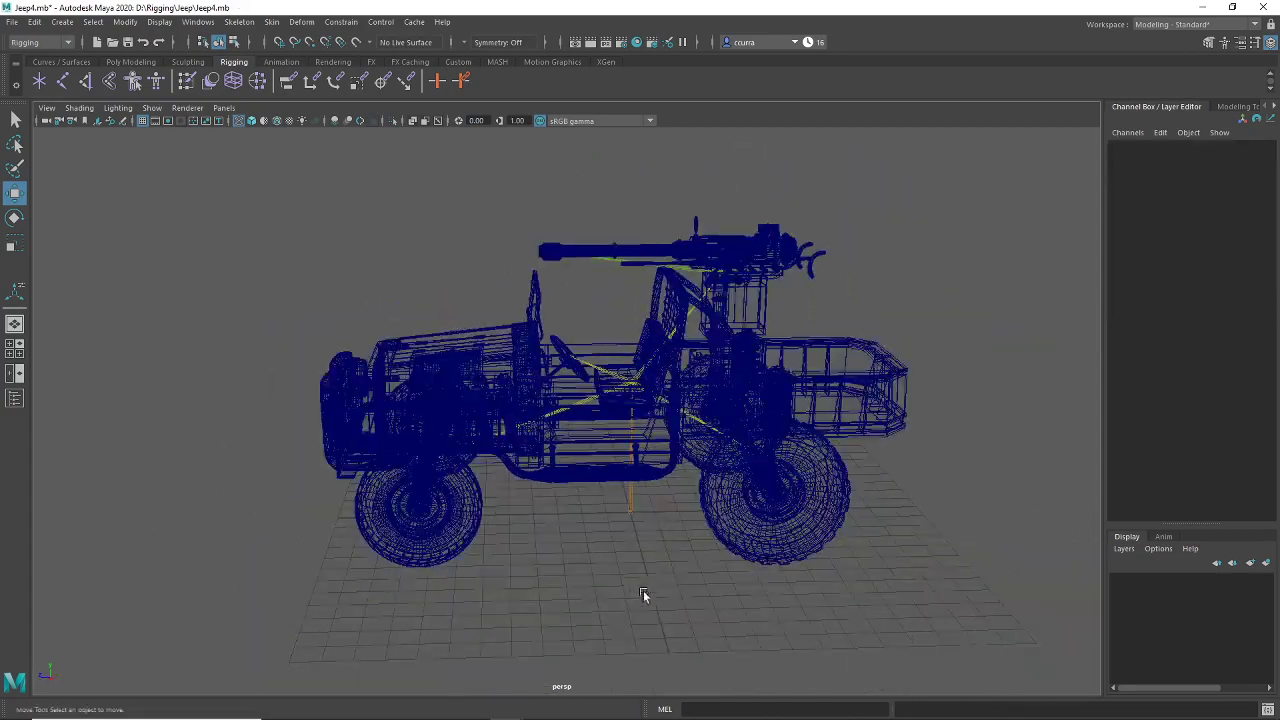
Step: Open the Paint Skin Weights tool settings for the jeep's body mesh and show the model in shaded display
left_click(487, 347)
left_click_drag(487, 347, 519, 357, "alt")
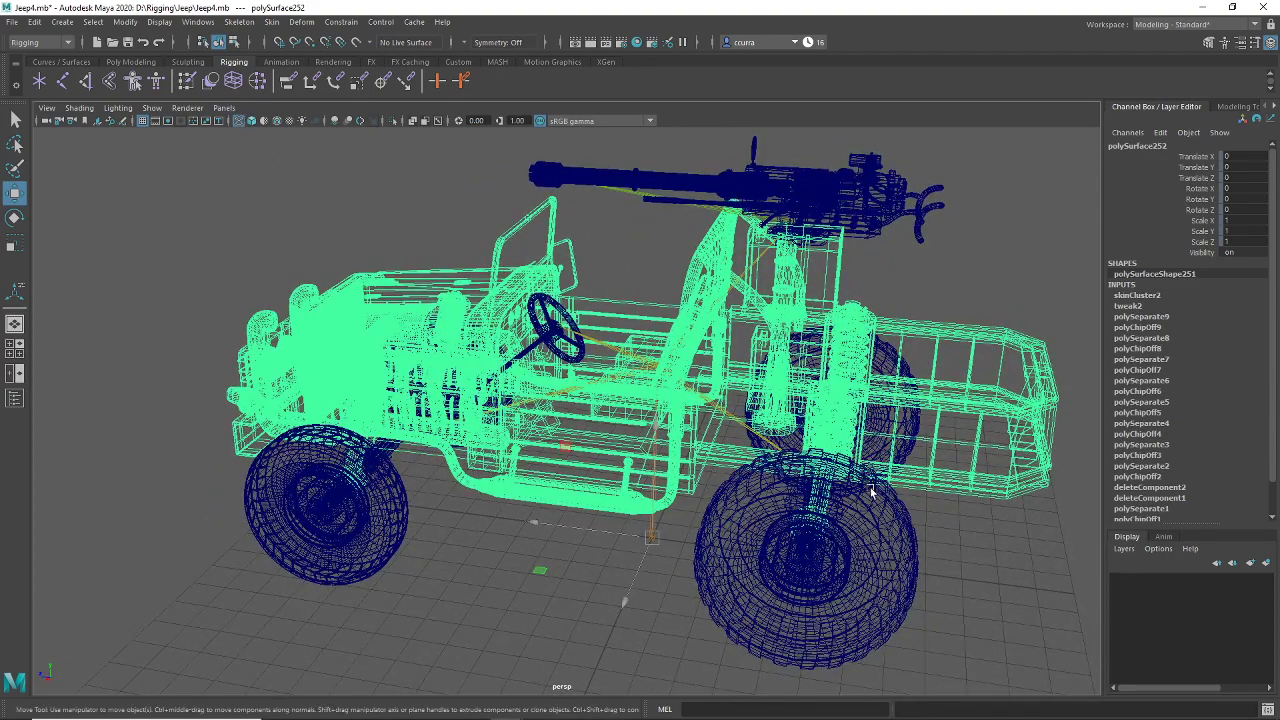
double_click(186, 82)
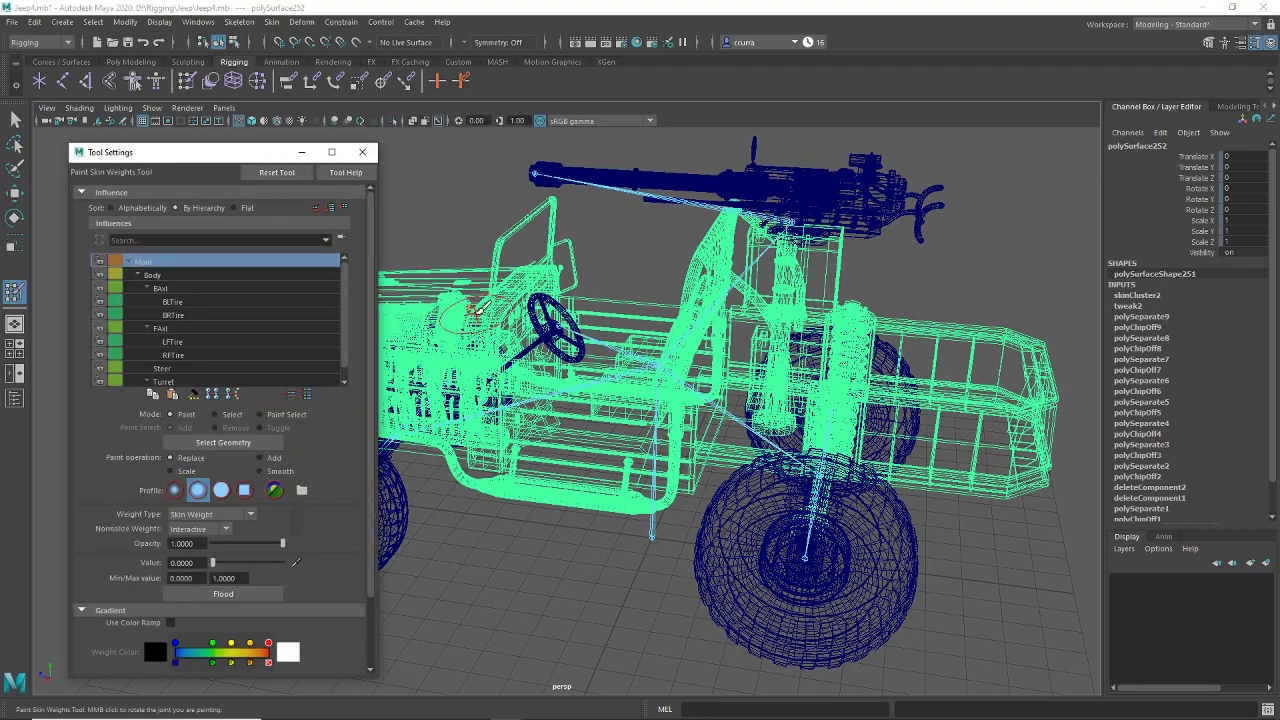
key("5")
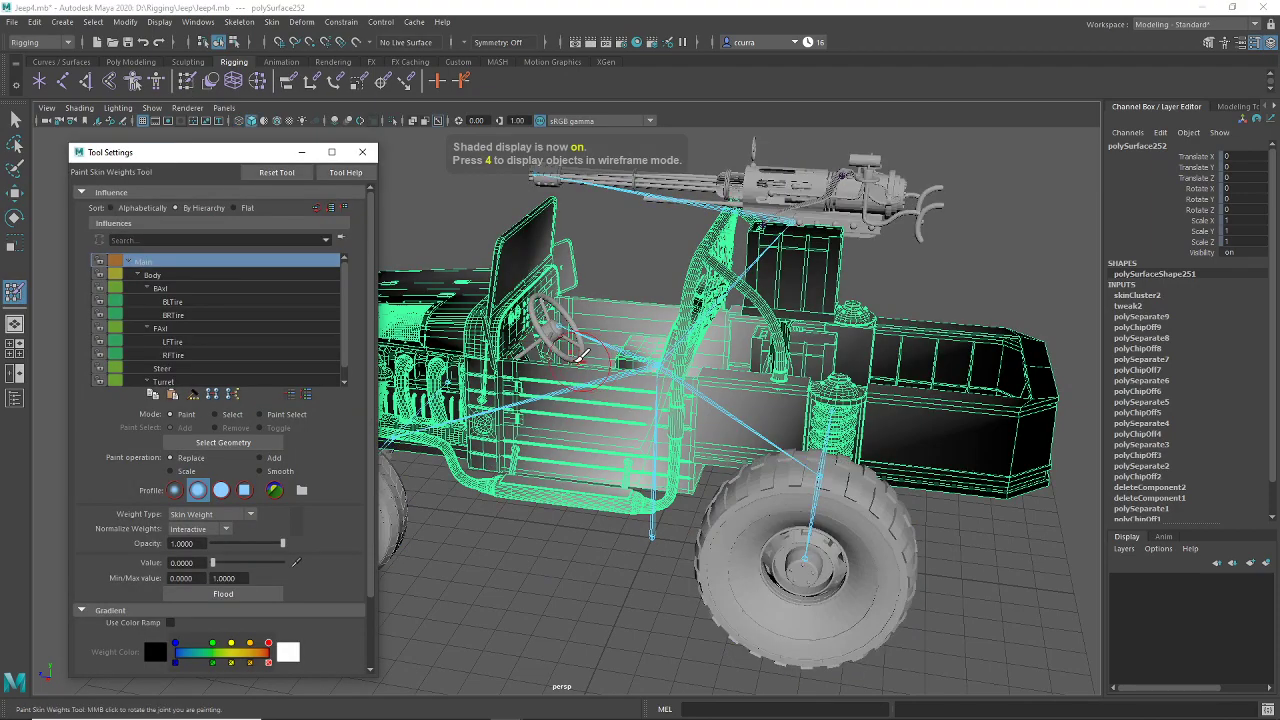
mouse_move(580, 355)
left_mouse_down("alt")
mouse_move(683, 373)
mouse_move(686, 352)
left_mouse_up("alt")
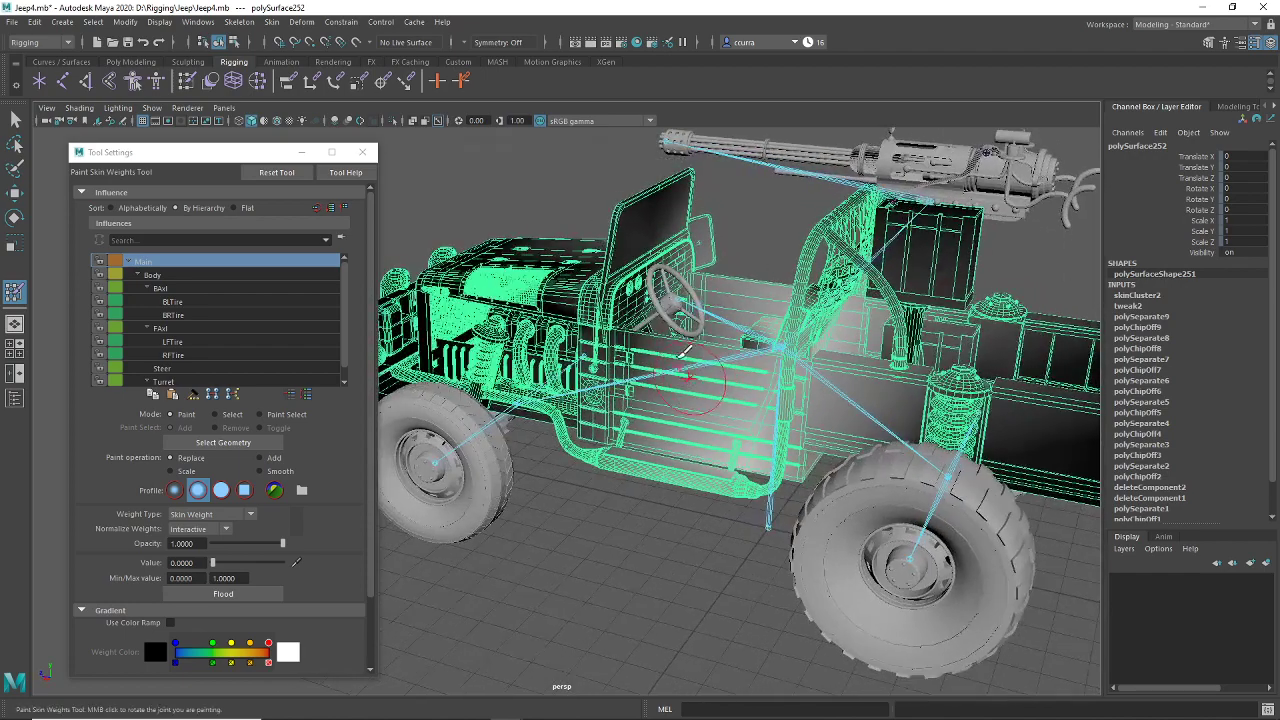
Step: Set the paint value to 1 and flood the jeep body mesh's skin weights for the Body joint
left_click(176, 279)
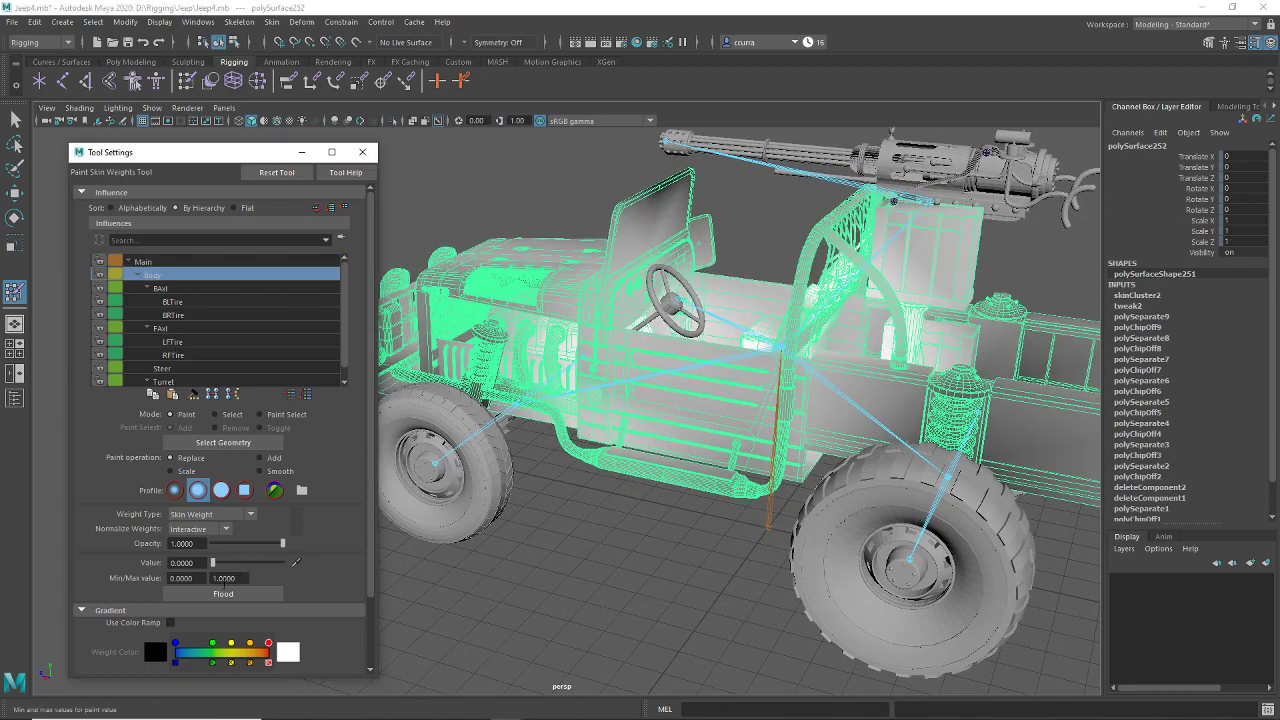
left_click(224, 596)
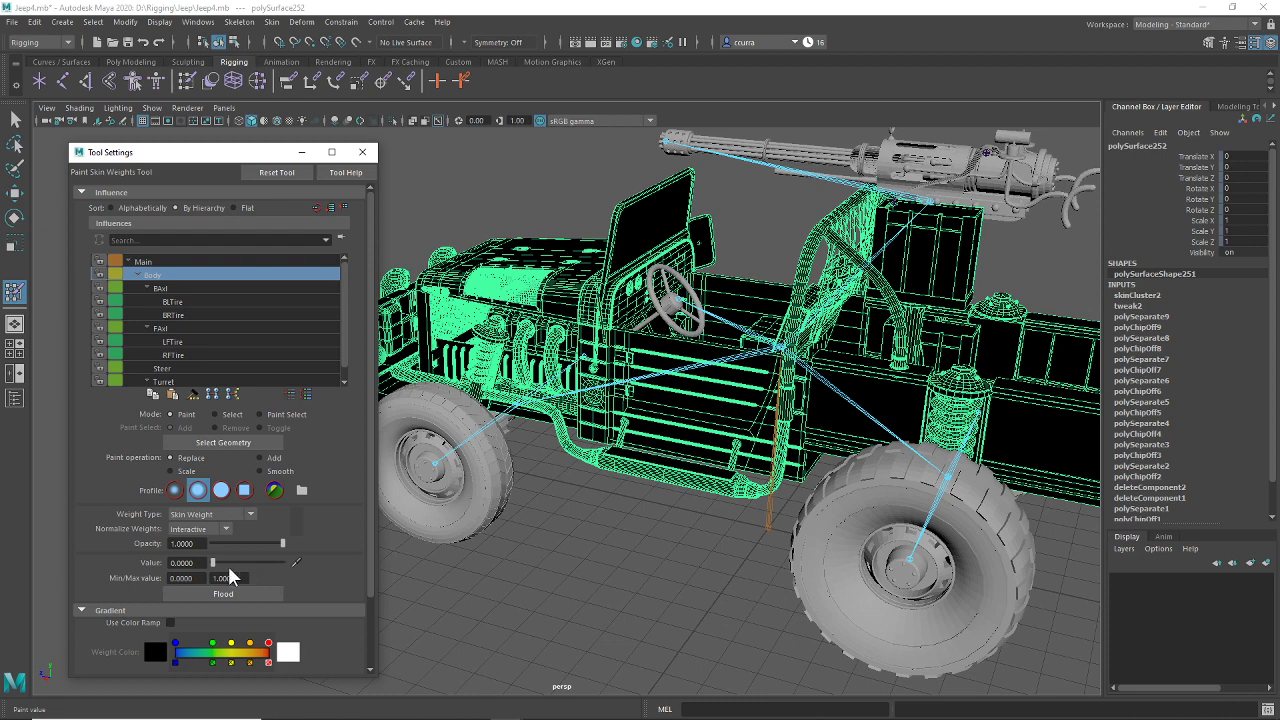
left_click_drag(214, 564, 287, 568)
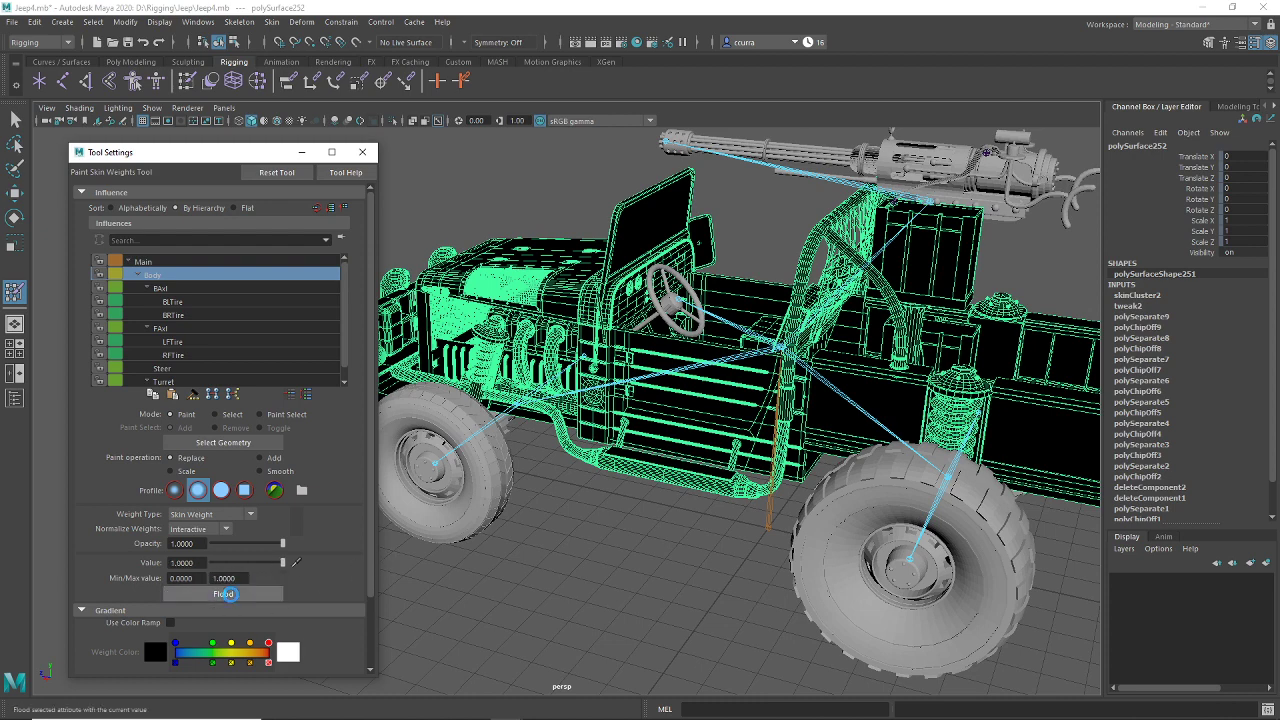
left_click(233, 596)
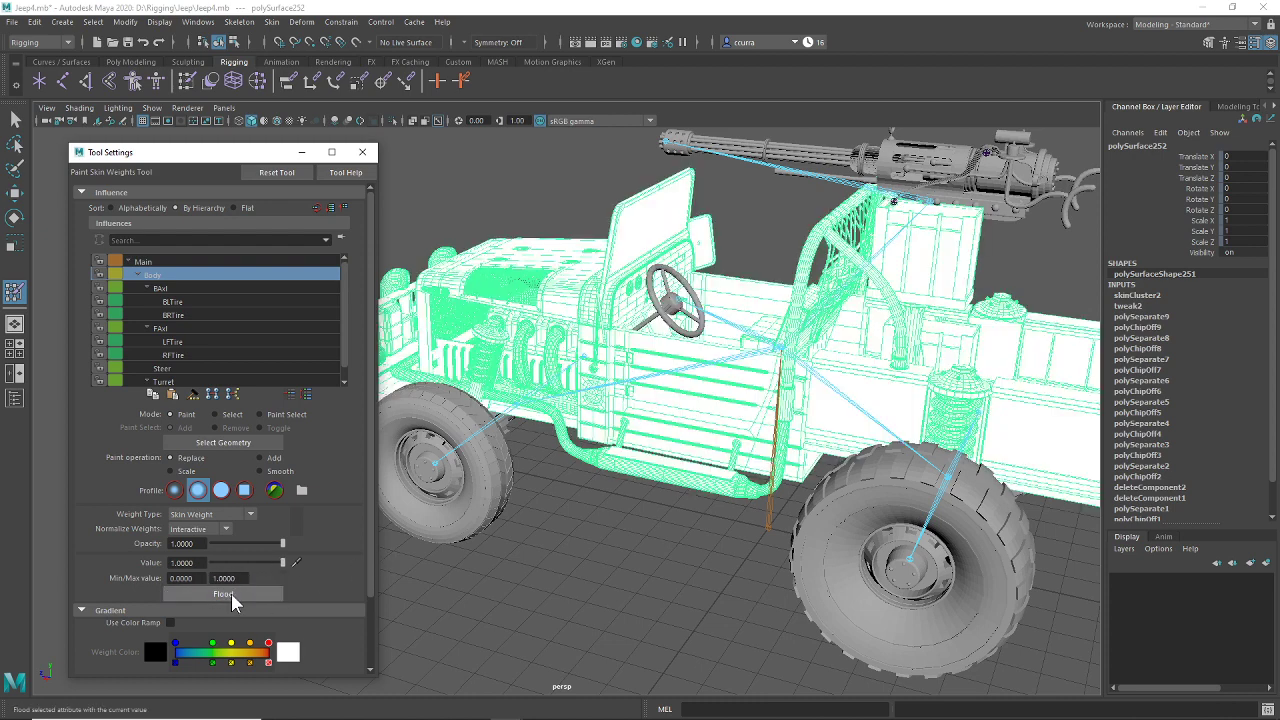
Step: Flood the left front wheel mesh with a skin weight of 1 for the LFTire joint
left_click(15, 120)
left_click(483, 510)
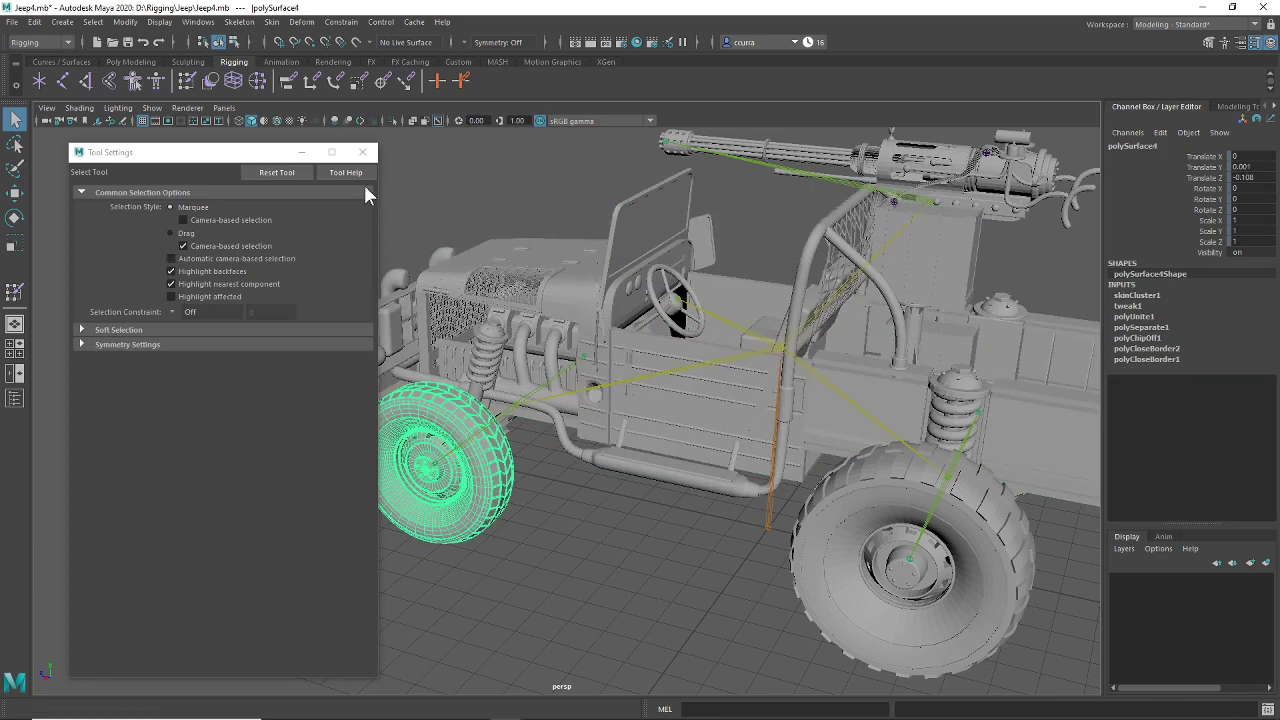
left_click(187, 80)
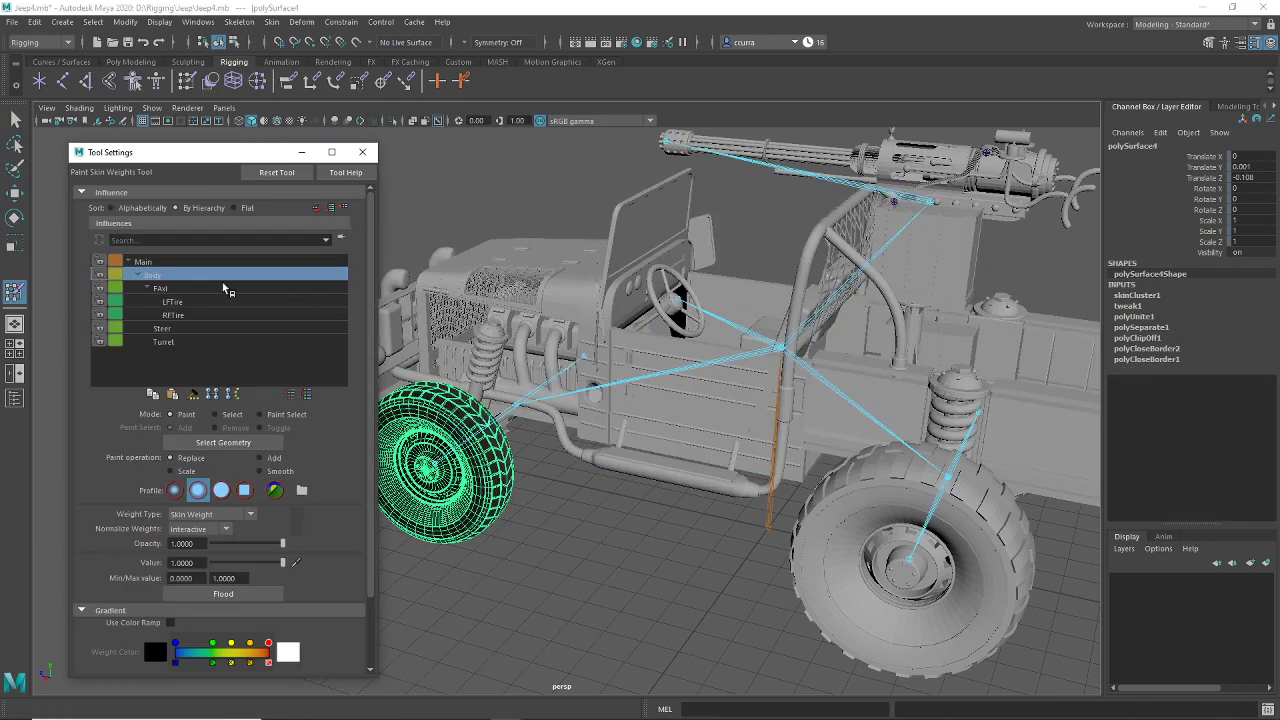
left_click(198, 302)
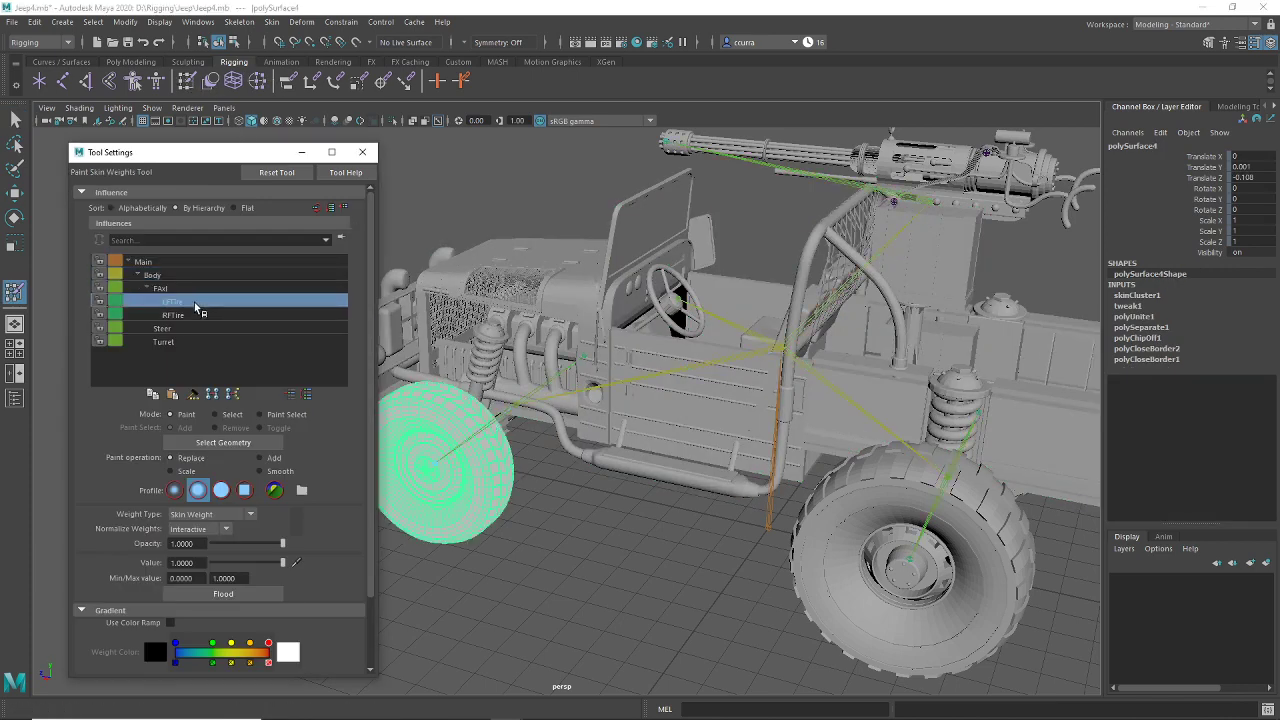
left_click(195, 317)
left_click(197, 304)
left_click(250, 598)
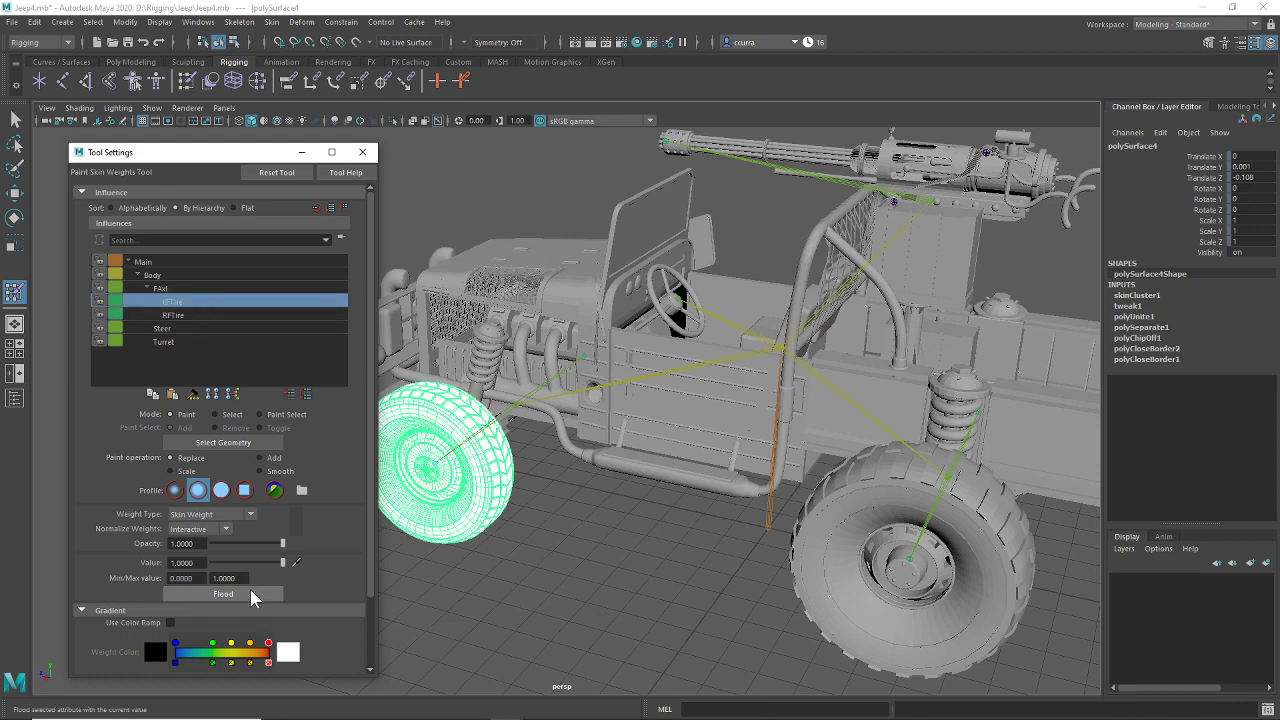
Step: Flood the left rear wheel mesh with a skin weight of 1 for the BLTire joint
left_click(15, 119)
left_click(853, 612)
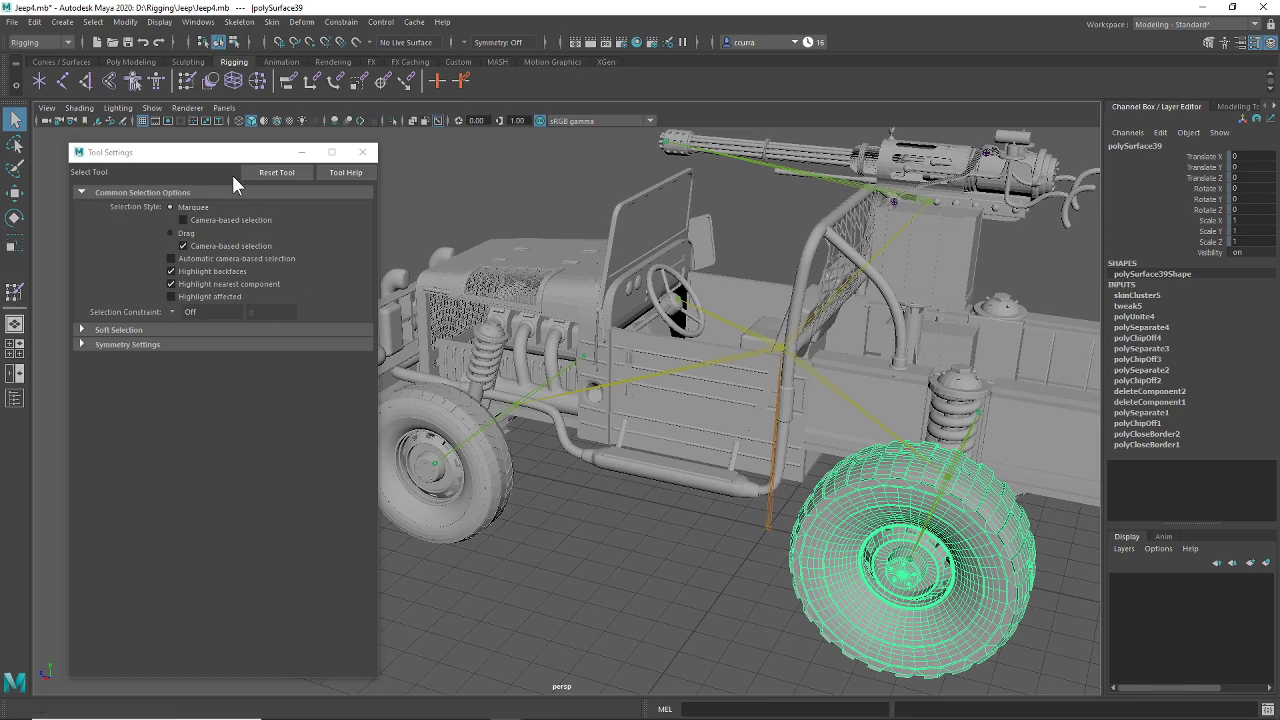
left_click(190, 76)
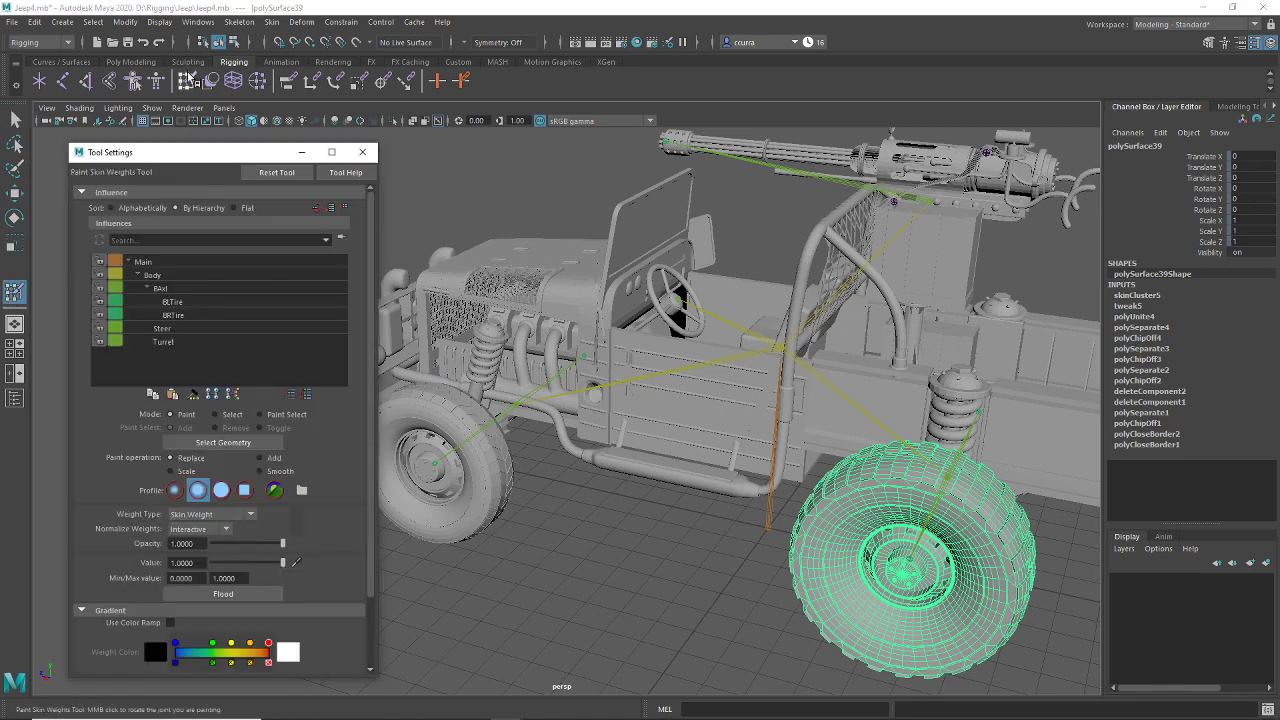
left_click(194, 303)
left_click(194, 327)
left_click(193, 314)
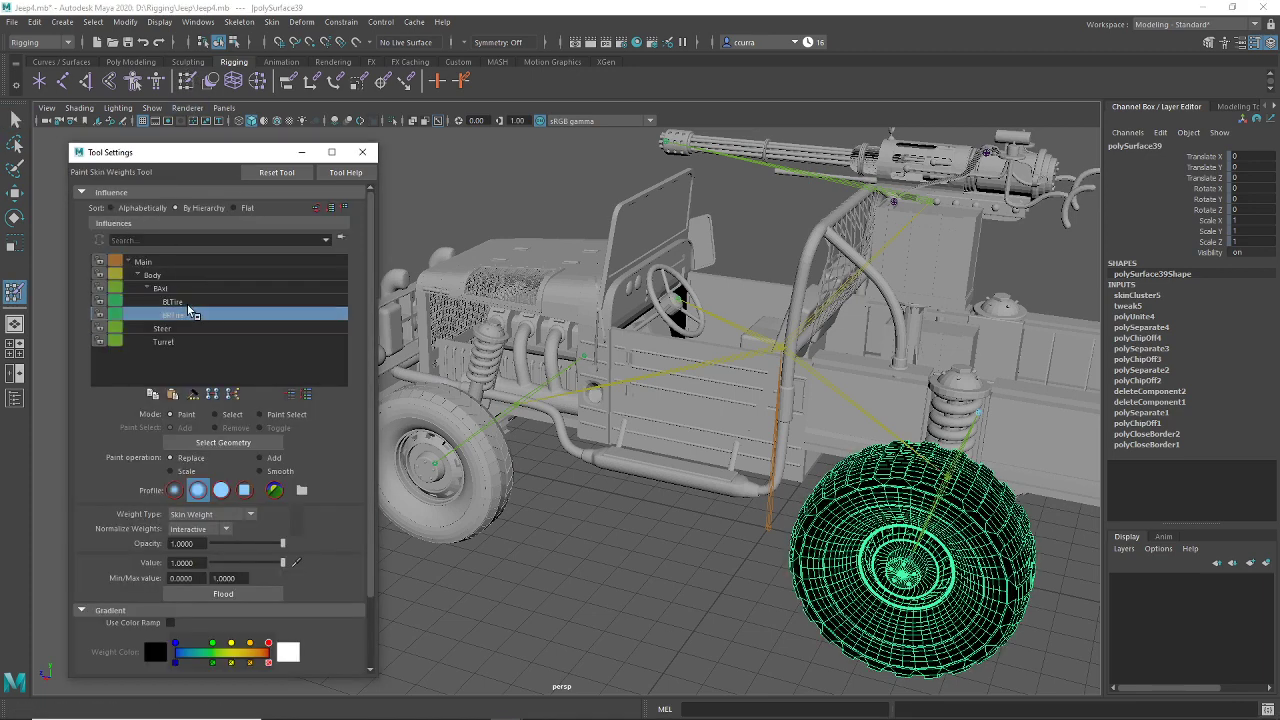
left_click(190, 302)
left_click(223, 594)
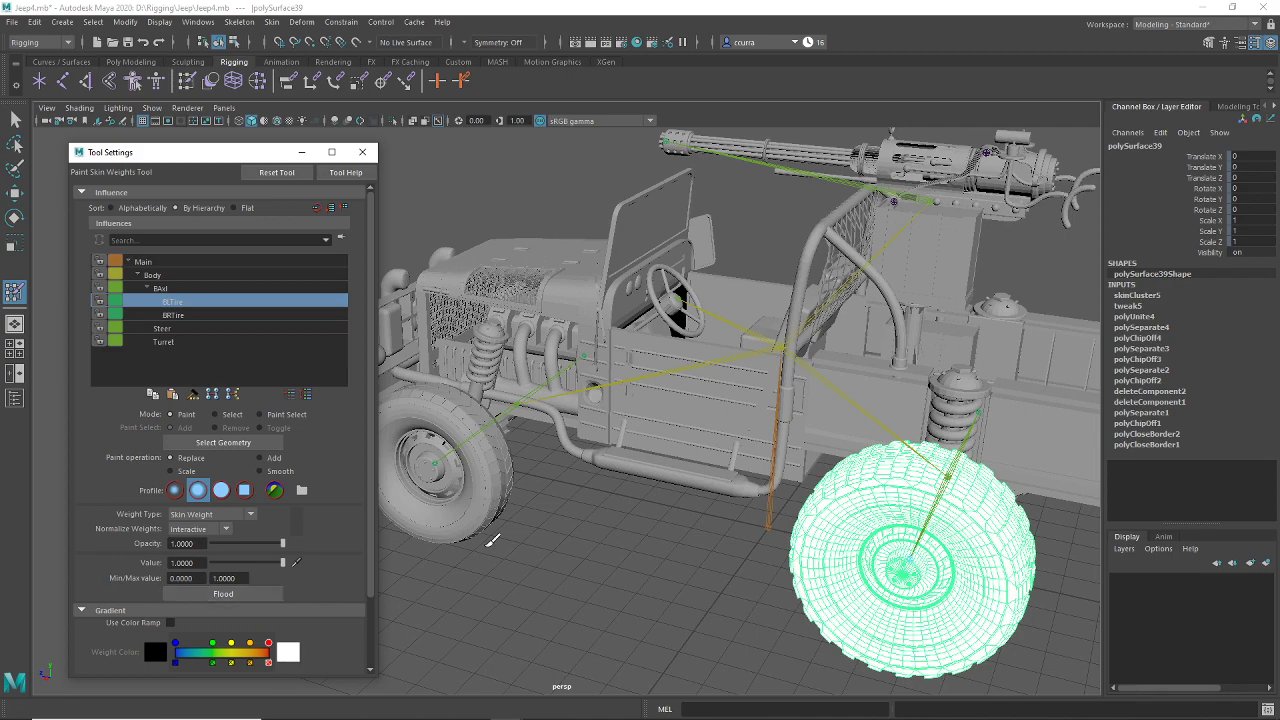
Step: Flood the right front wheel mesh with a skin weight of 1 for the RFTire joint
mouse_move(560, 536)
left_mouse_down("alt")
mouse_move(737, 537)
mouse_move(691, 526)
mouse_move(813, 522)
left_mouse_up("alt")
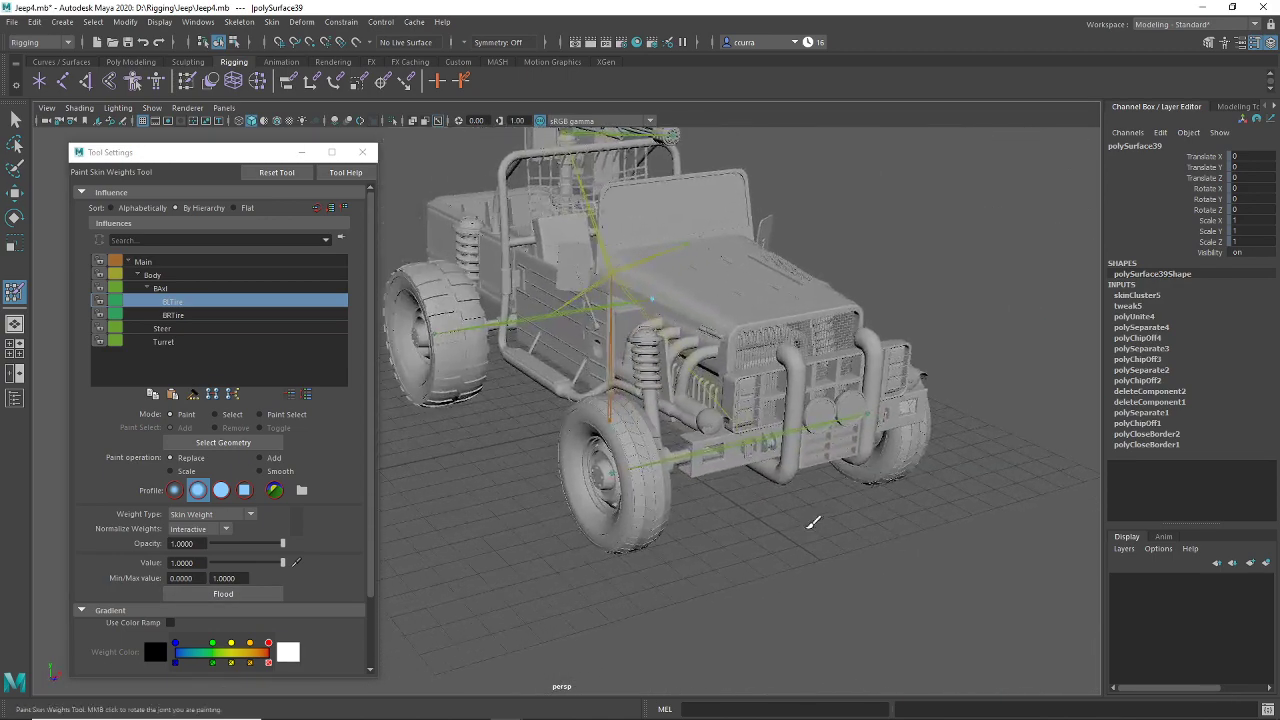
key("q")
left_click(642, 521)
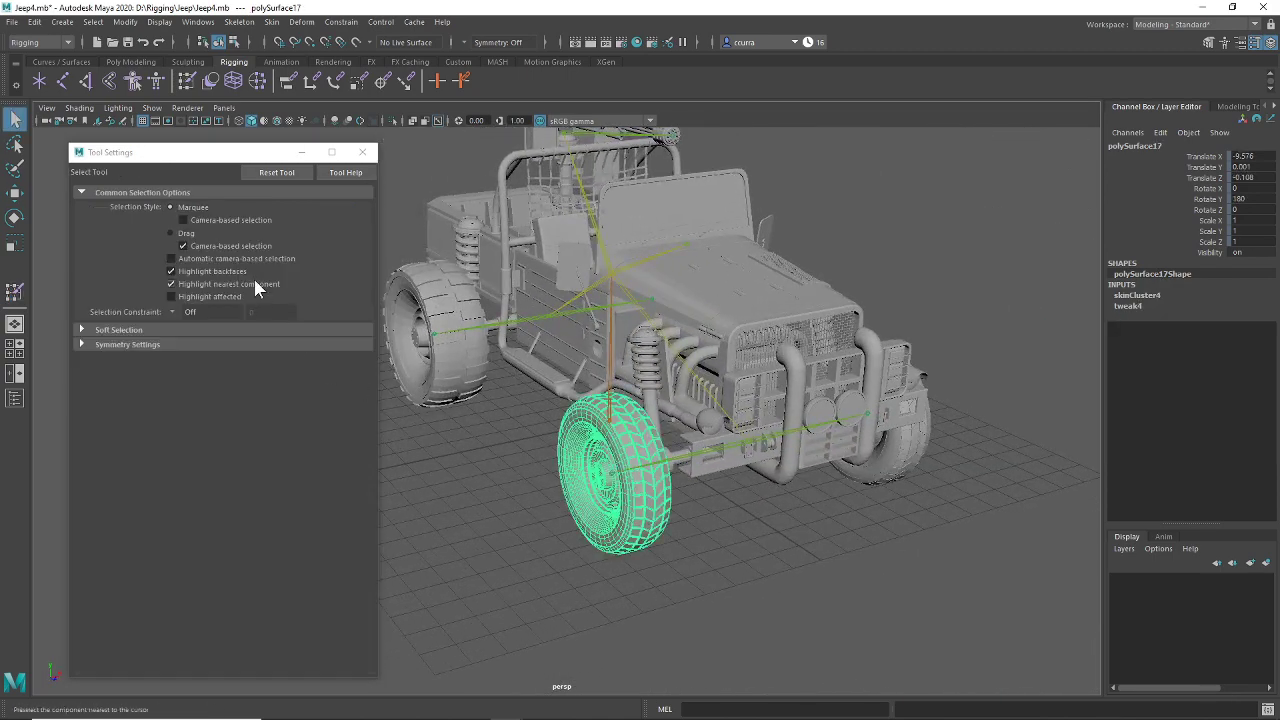
left_click(188, 82)
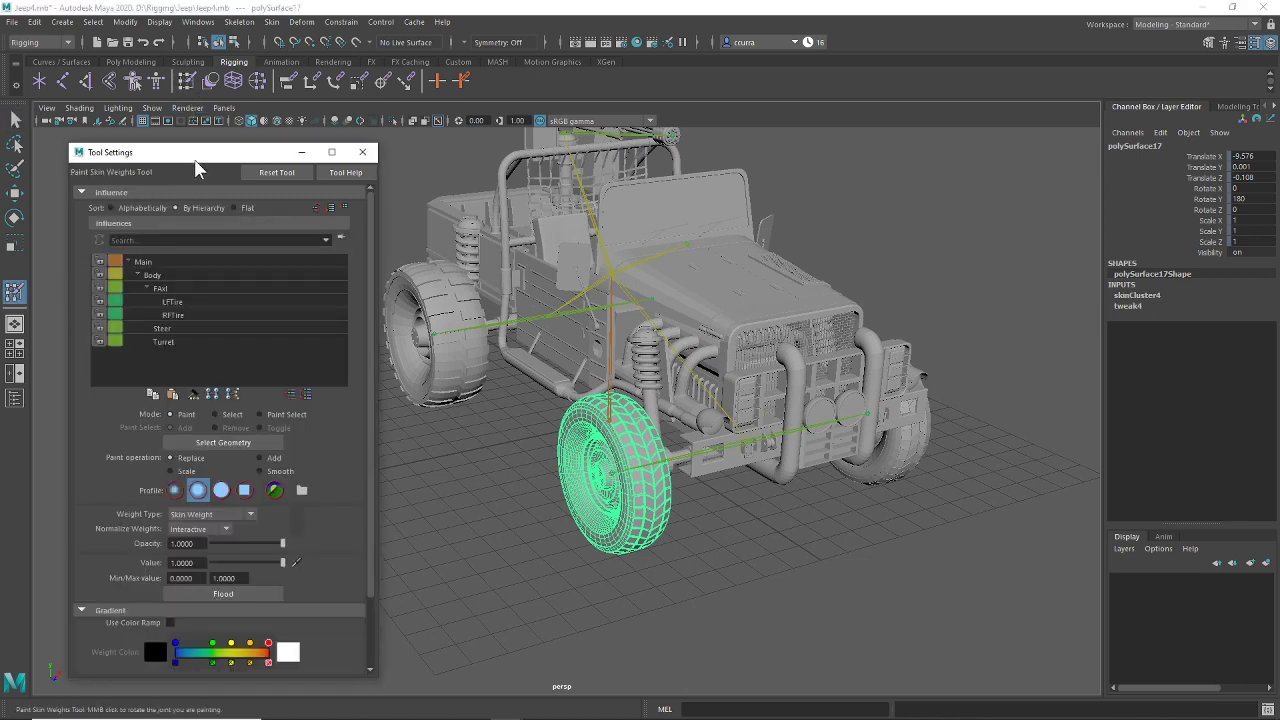
left_click(177, 302)
left_click(178, 329)
left_click(180, 315)
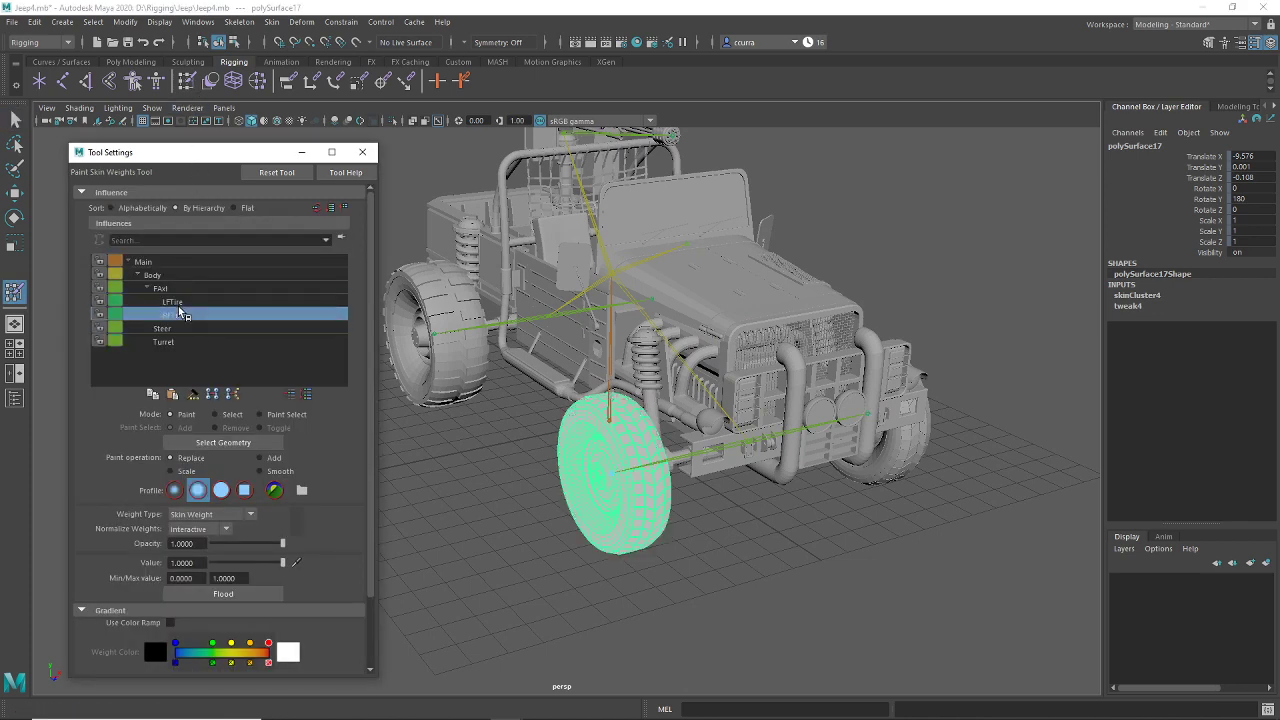
scroll(697, 583, "up", 4)
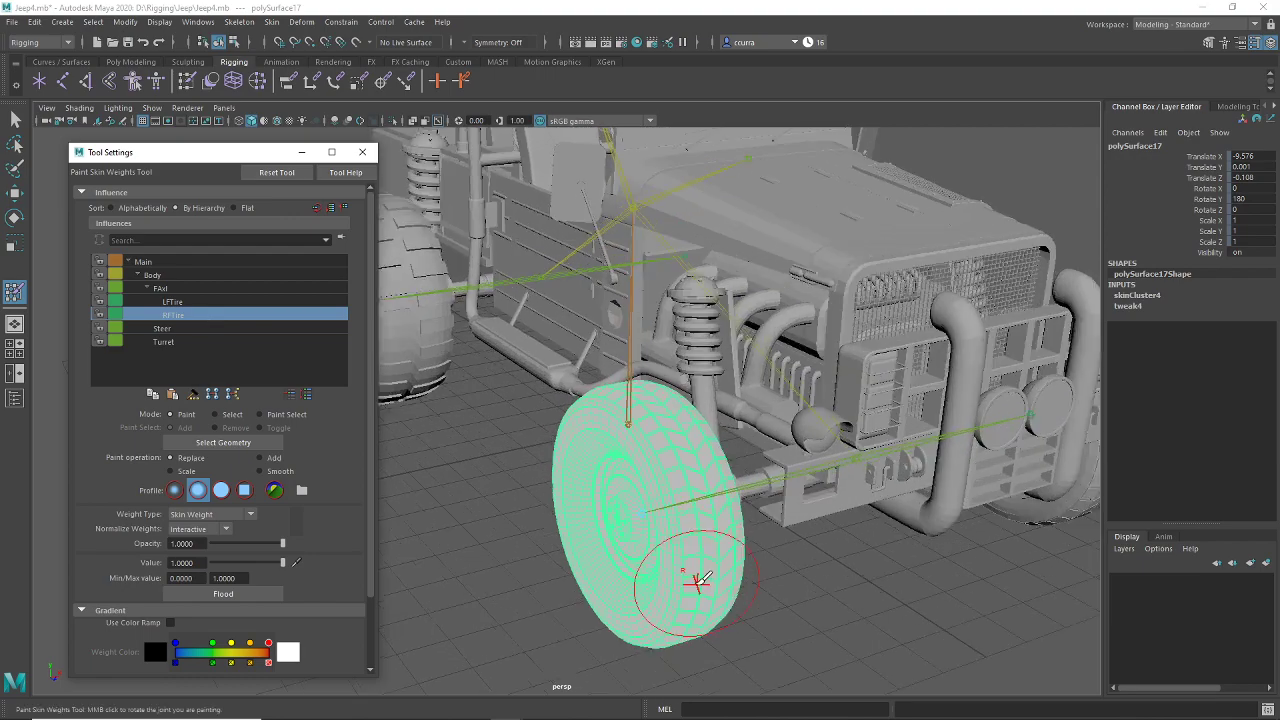
middle_click_drag(694, 579, 700, 494, "alt")
left_click_drag(700, 494, 711, 511, "alt")
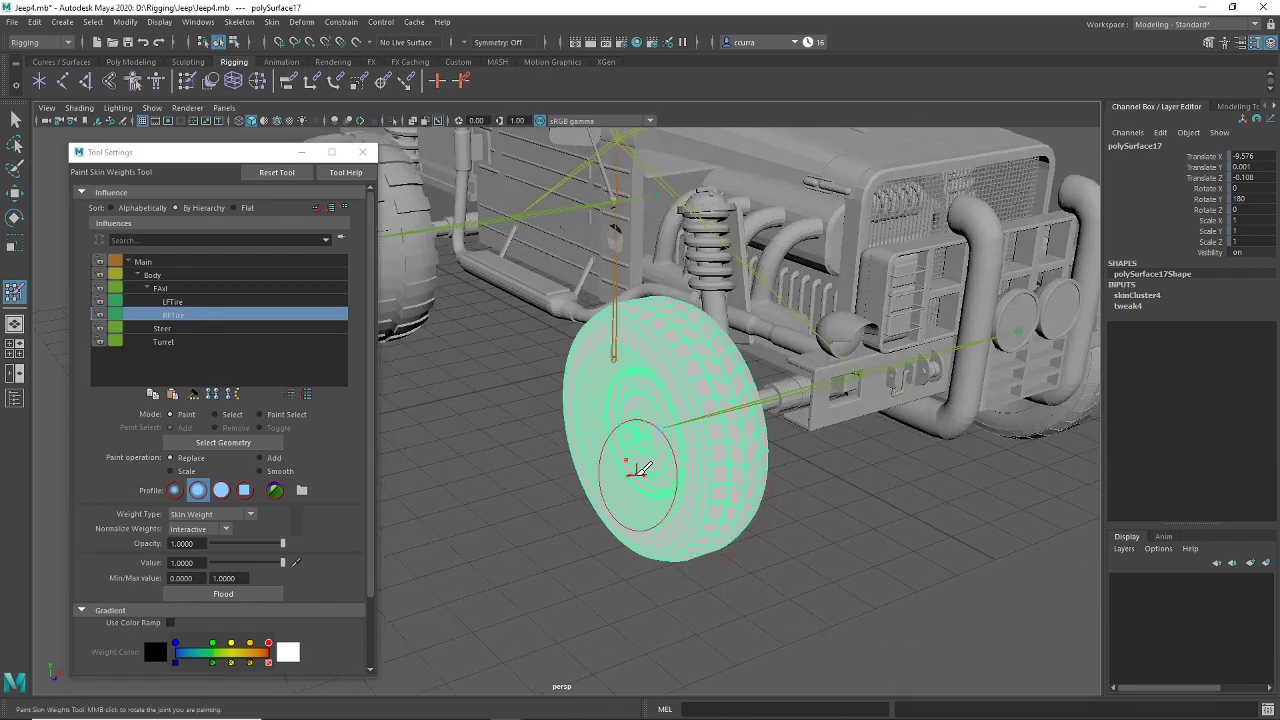
left_click(235, 595)
Step: Flood the right rear wheel mesh with a skin weight of 1 for the BRTire joint
middle_click_drag(602, 411, 772, 488, "alt")
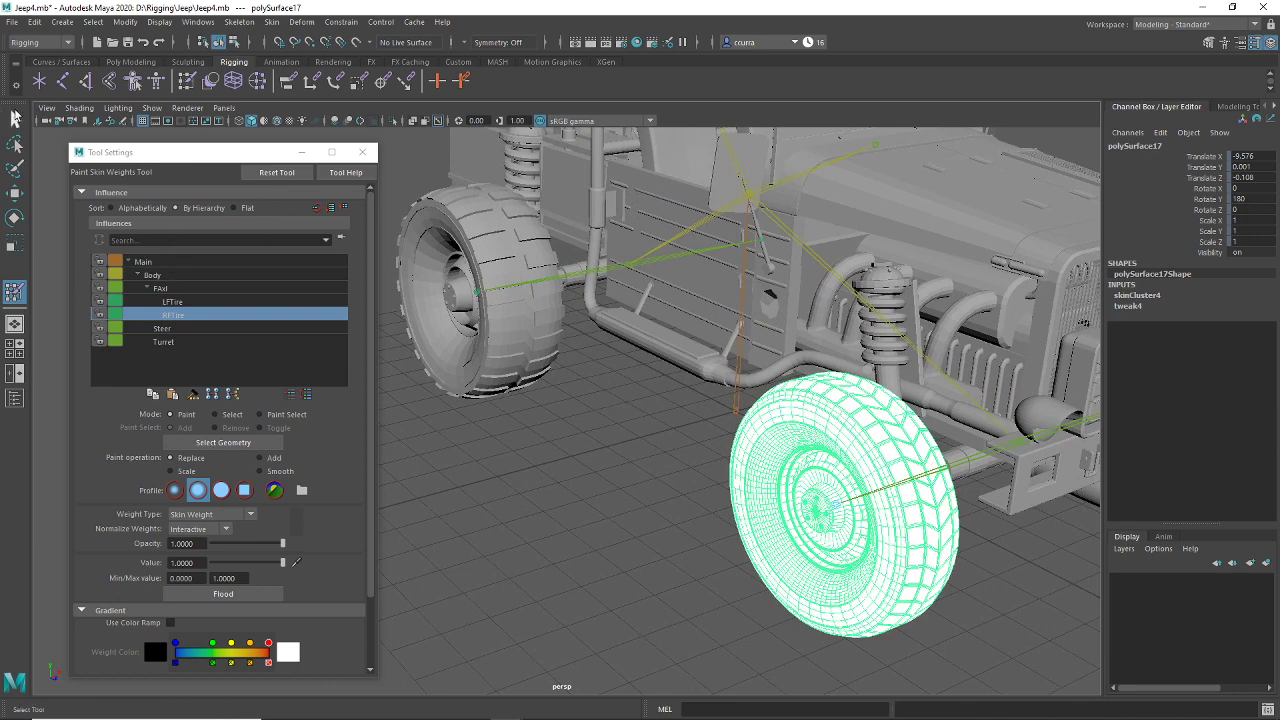
left_click(15, 119)
left_click(487, 235)
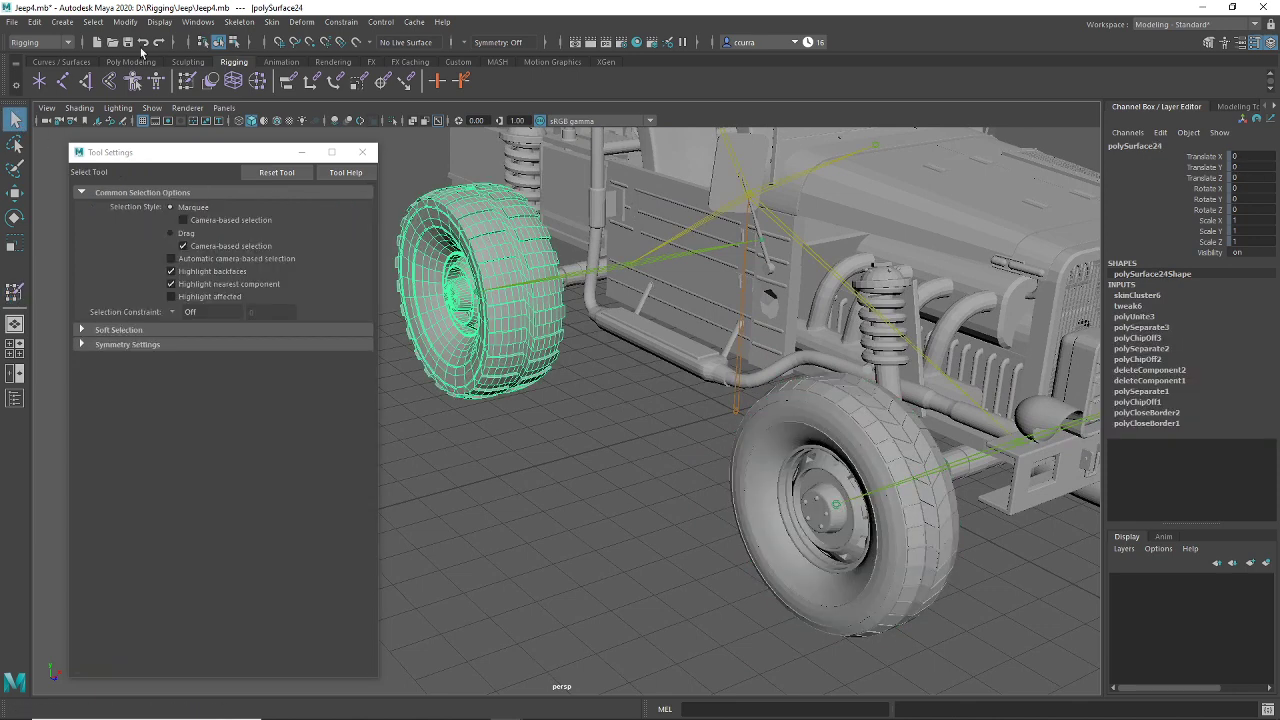
left_click(186, 82)
left_click(181, 328)
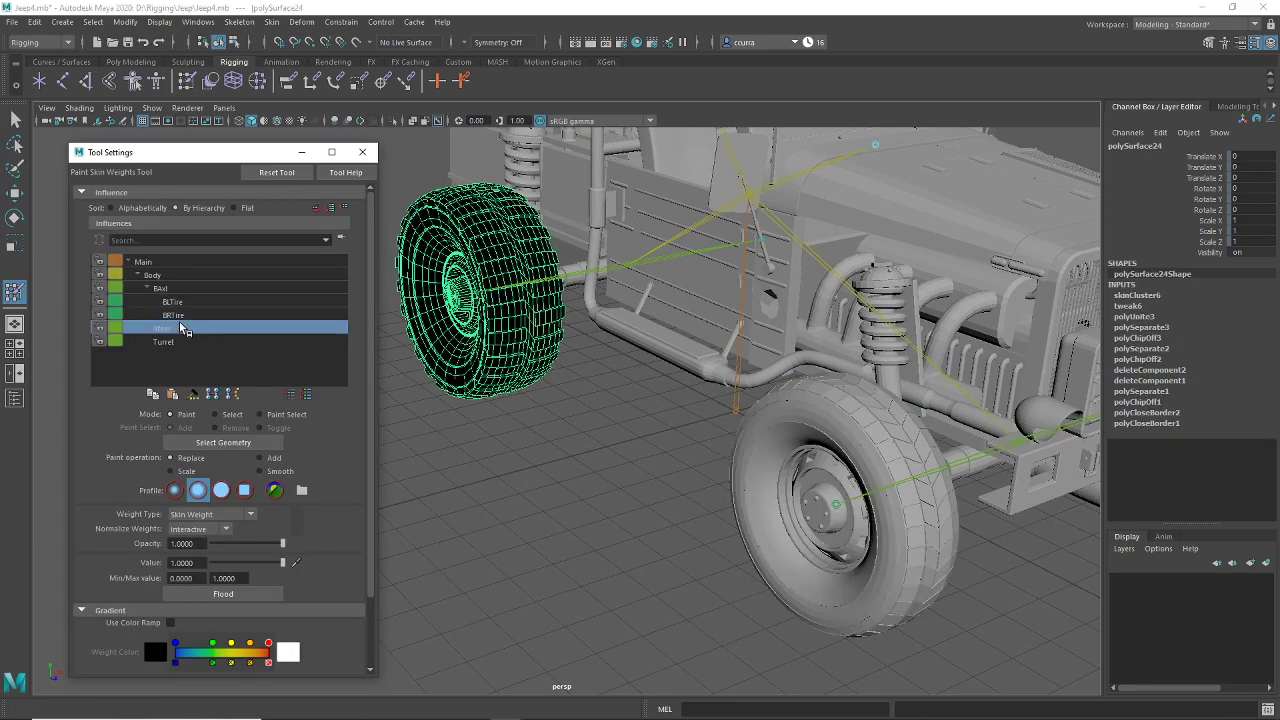
left_click(181, 342)
left_click(178, 328)
left_click(178, 315)
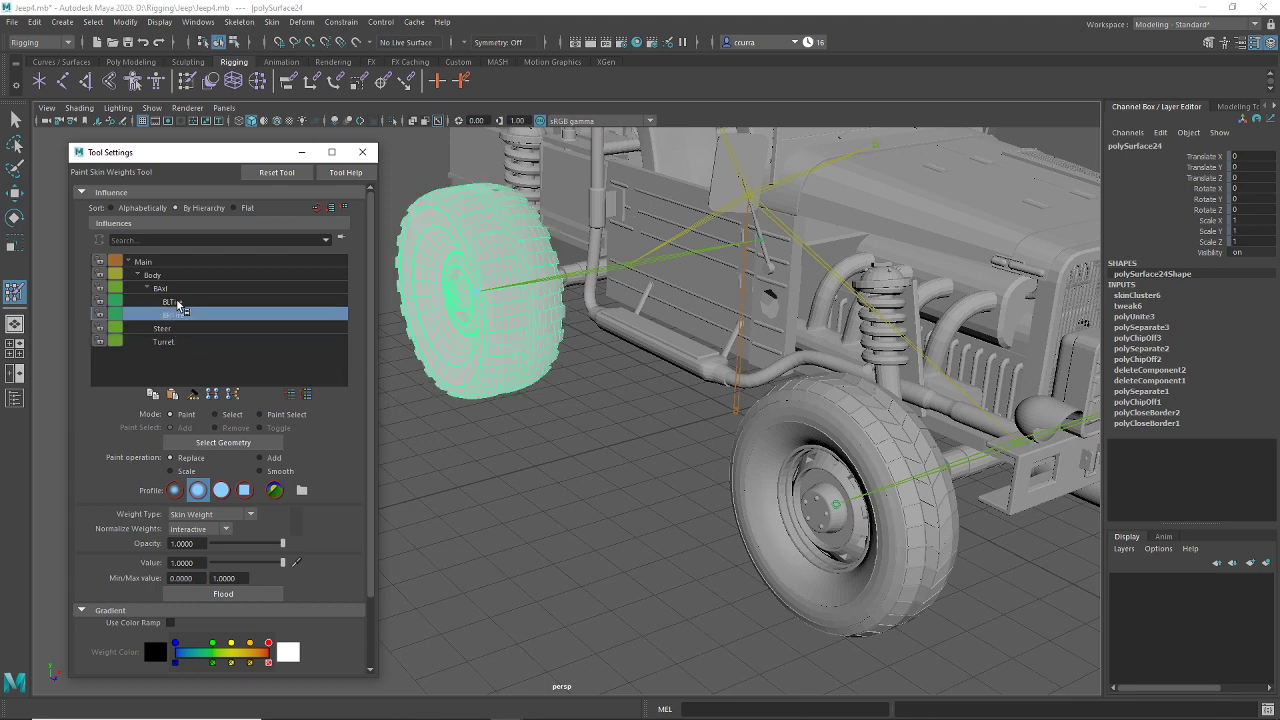
left_click(176, 301)
left_click(178, 315)
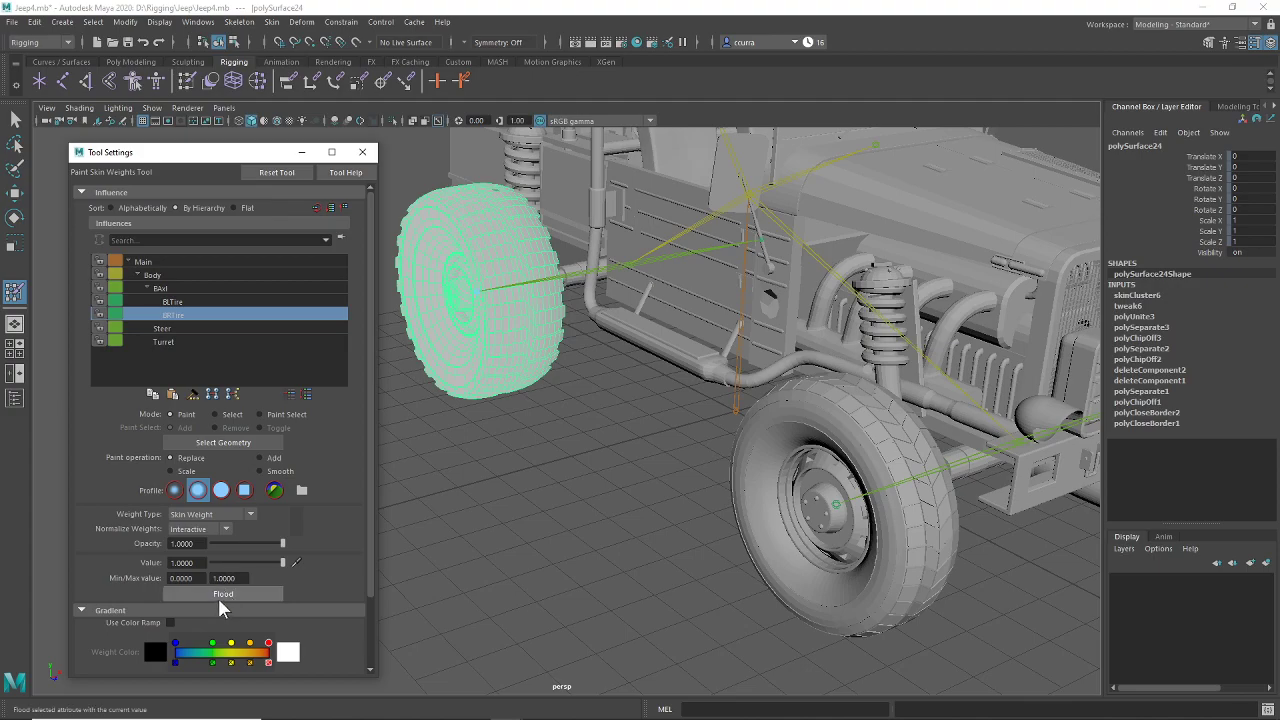
left_click(223, 594)
Step: Flood the rear axle mesh with a skin weight of 1 for the BAxl joint
scroll(706, 443, "down", 5)
left_click_drag(706, 443, 880, 340, "alt")
middle_click_drag(700, 392, 1034, 397, "alt")
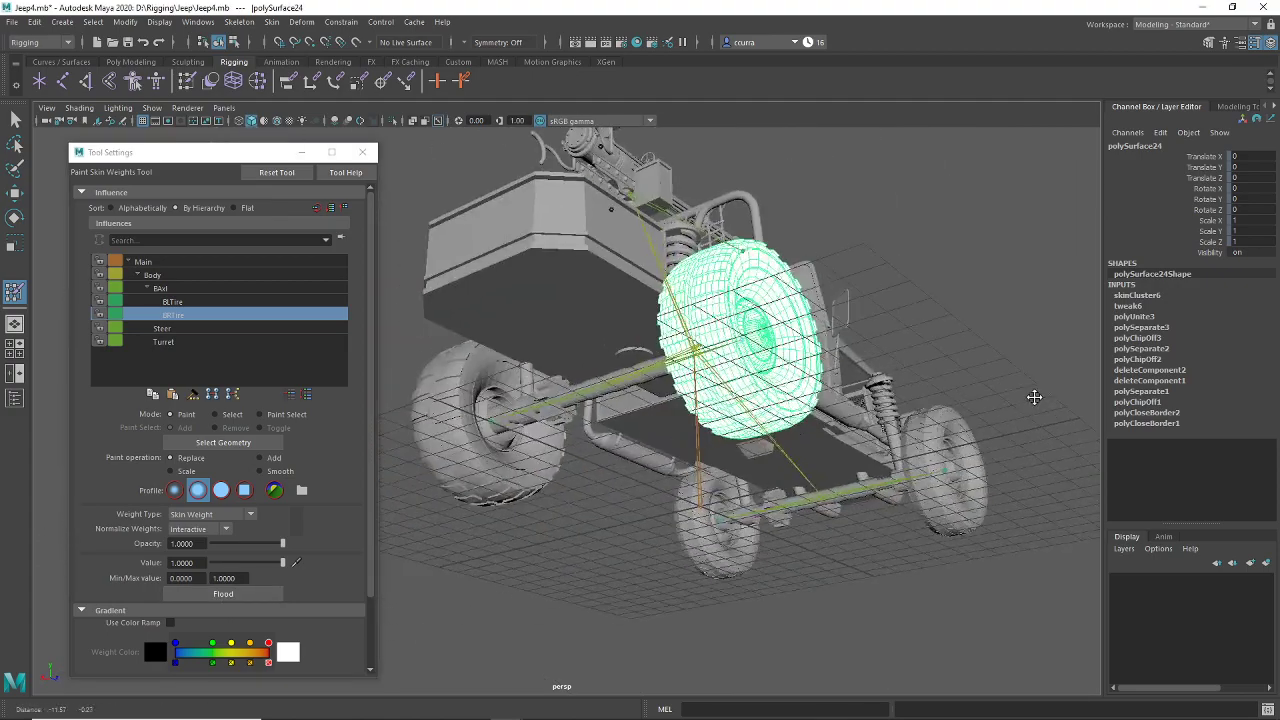
left_click_drag(785, 390, 762, 377, "alt")
left_click(14, 119)
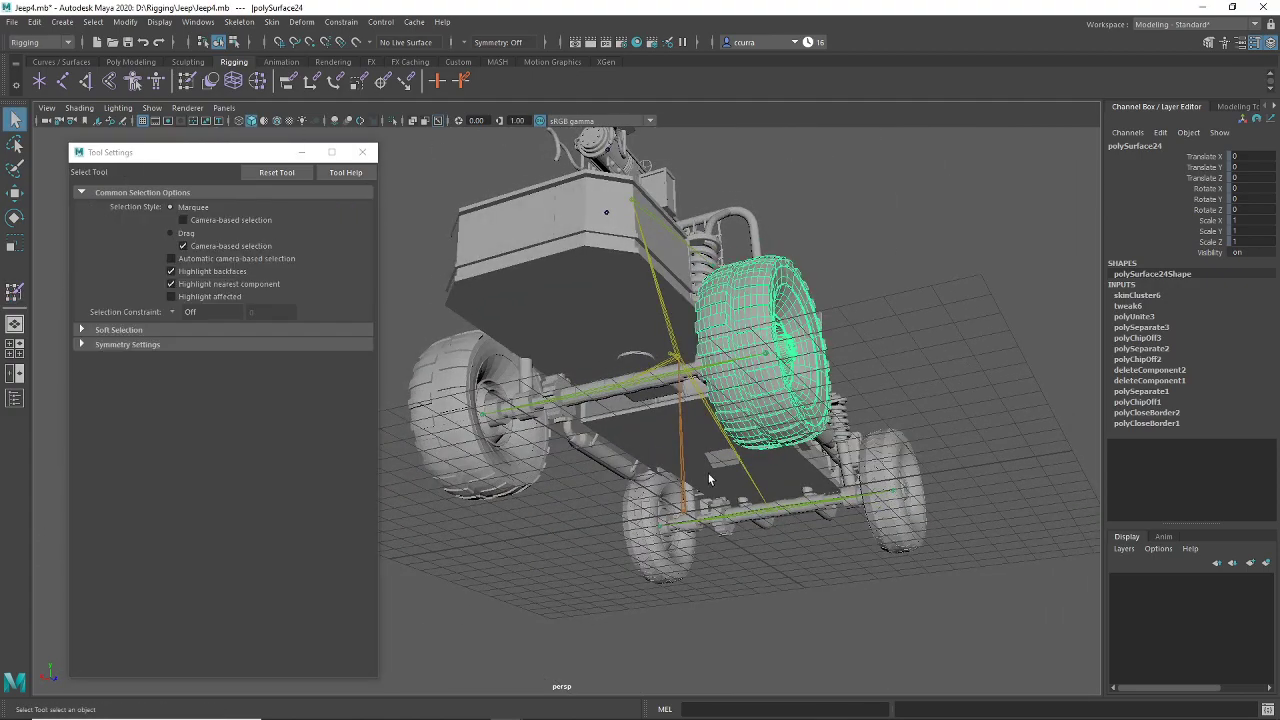
left_click_drag(680, 428, 703, 463, "alt")
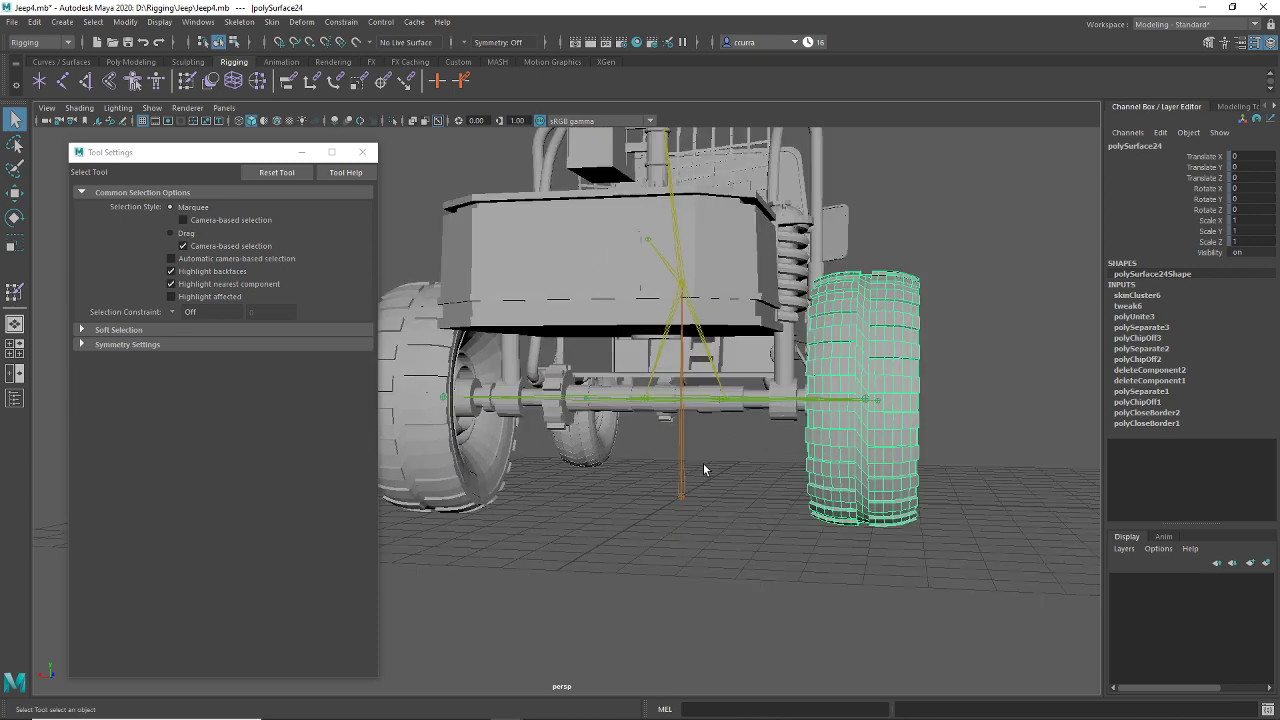
left_click(572, 425)
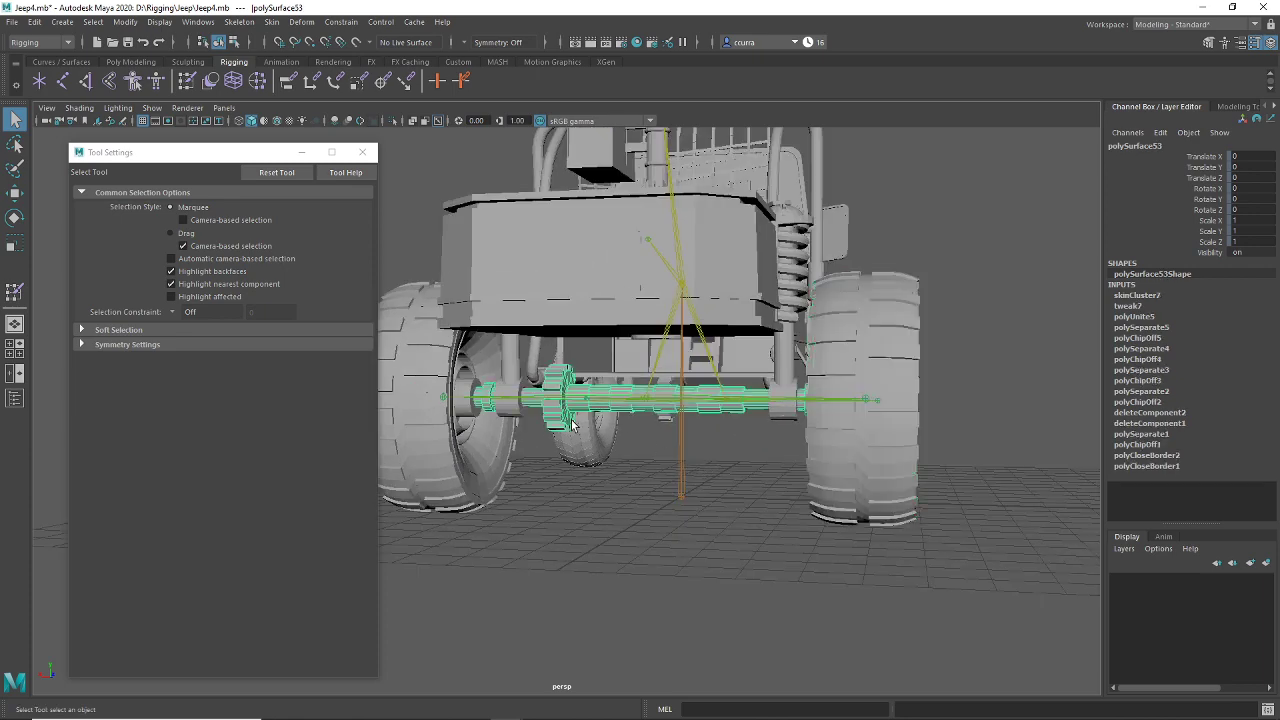
left_click(186, 81)
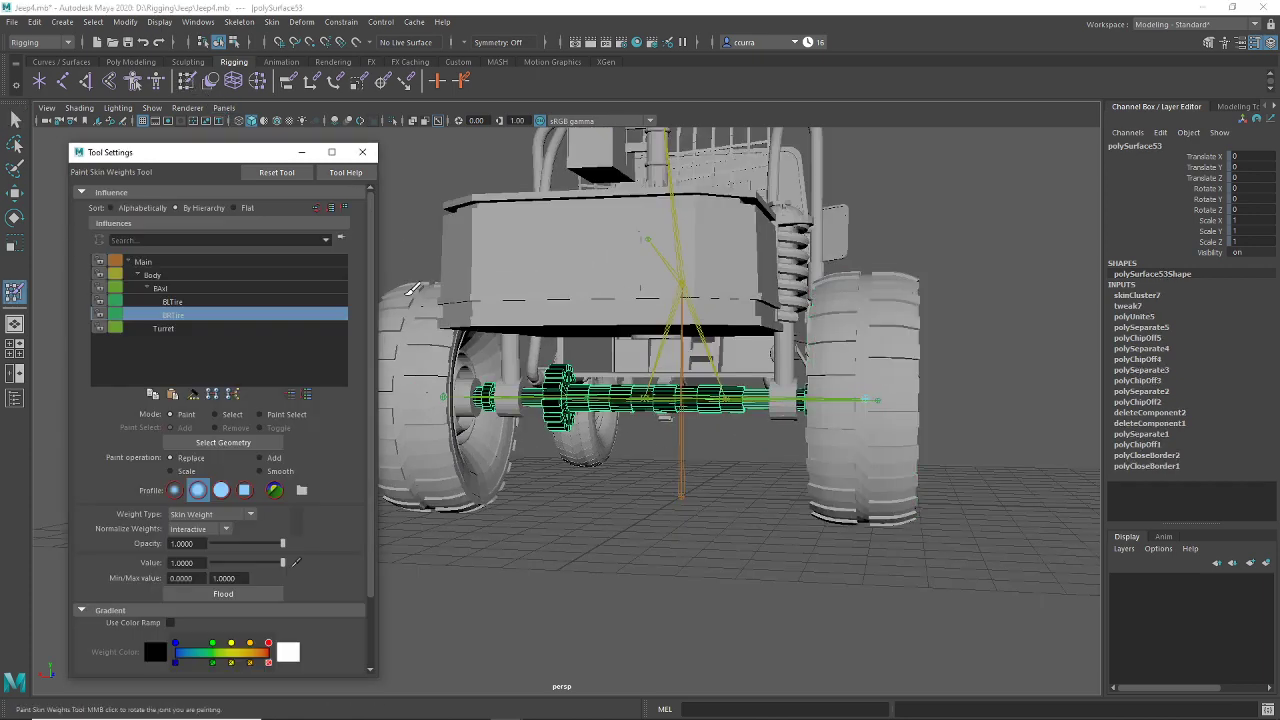
left_click(188, 289)
left_click(258, 597)
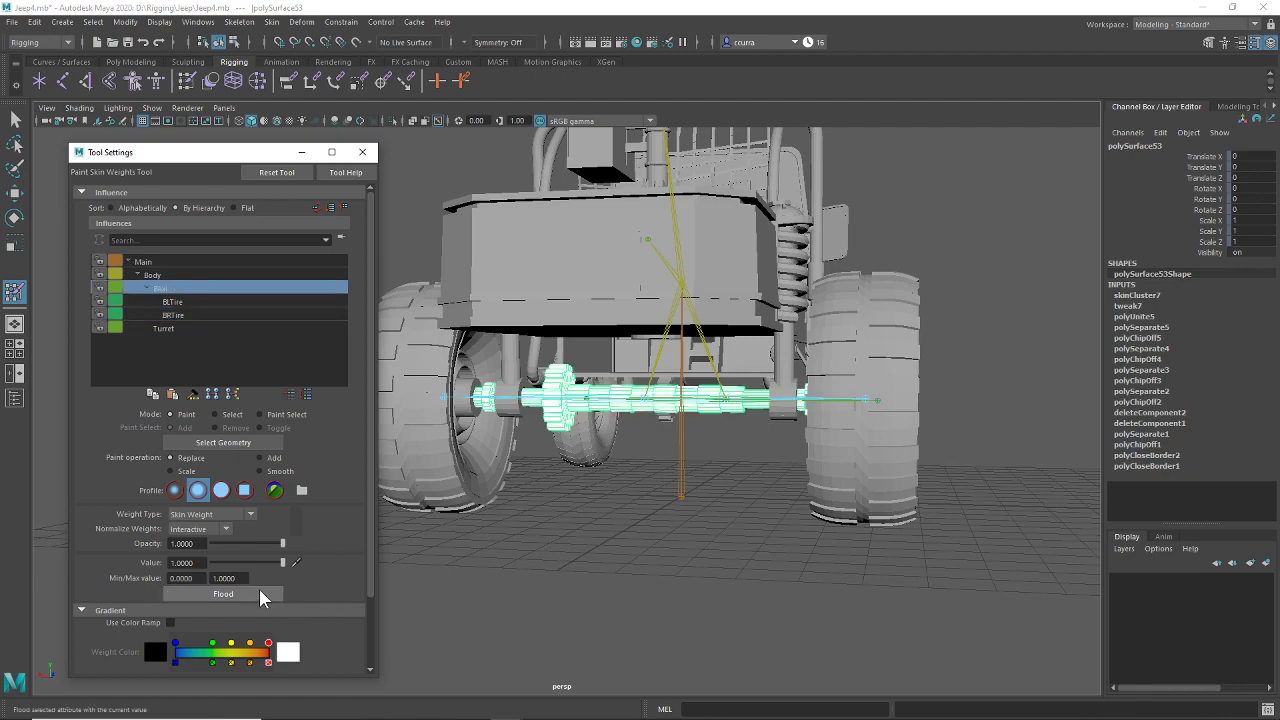
Step: Flood the front axle mesh with a skin weight of 1 for the FAxl joint
left_click_drag(485, 480, 730, 470, "alt")
left_click_drag(606, 479, 753, 444, "alt")
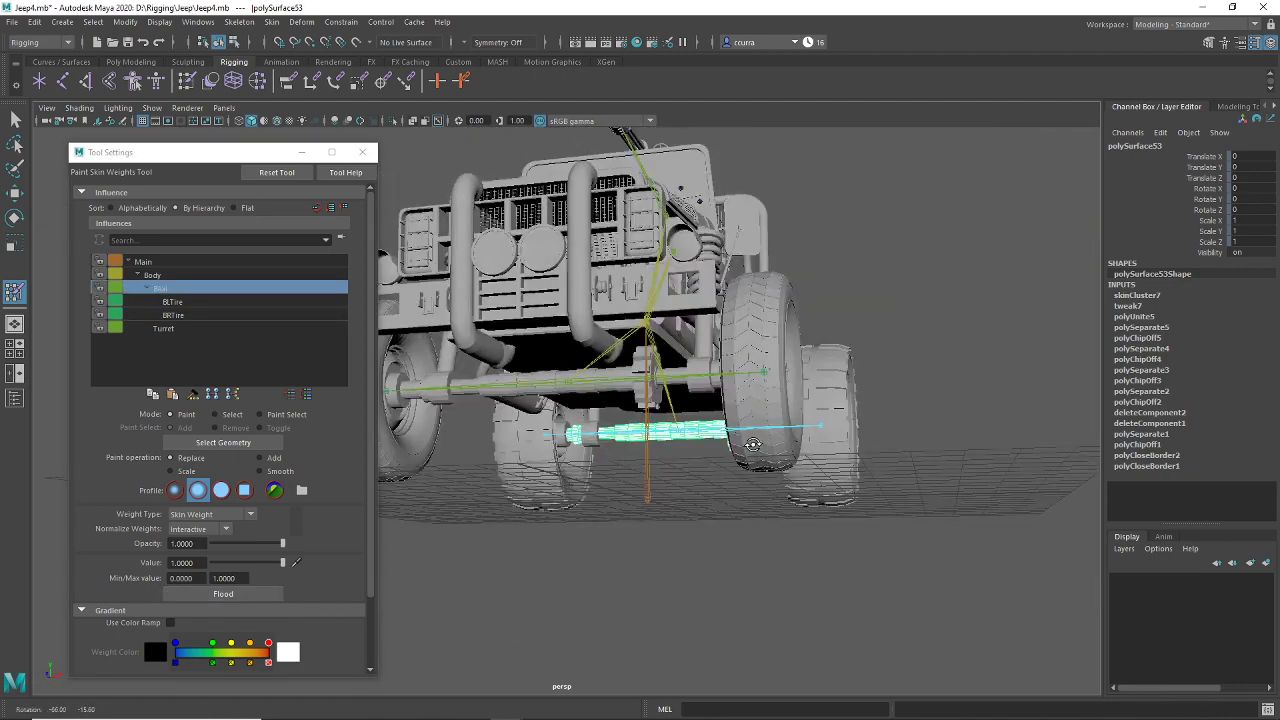
key("q")
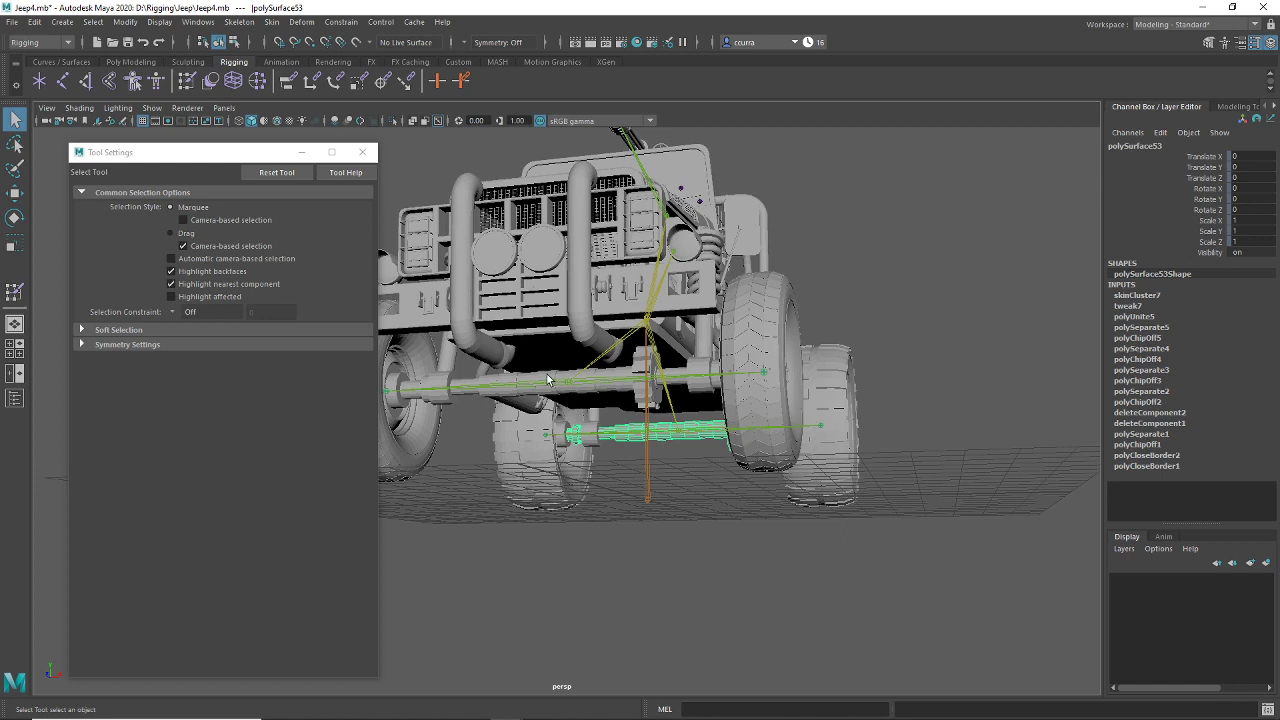
left_click(547, 380)
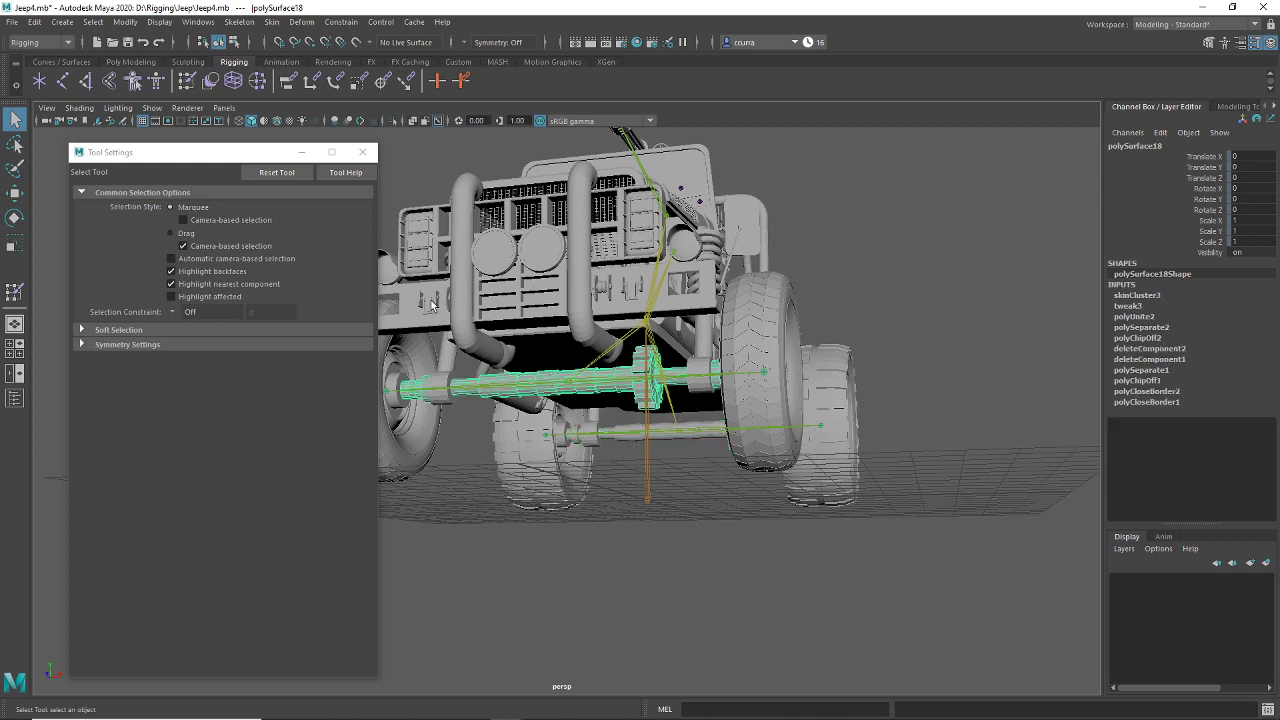
left_click(187, 82)
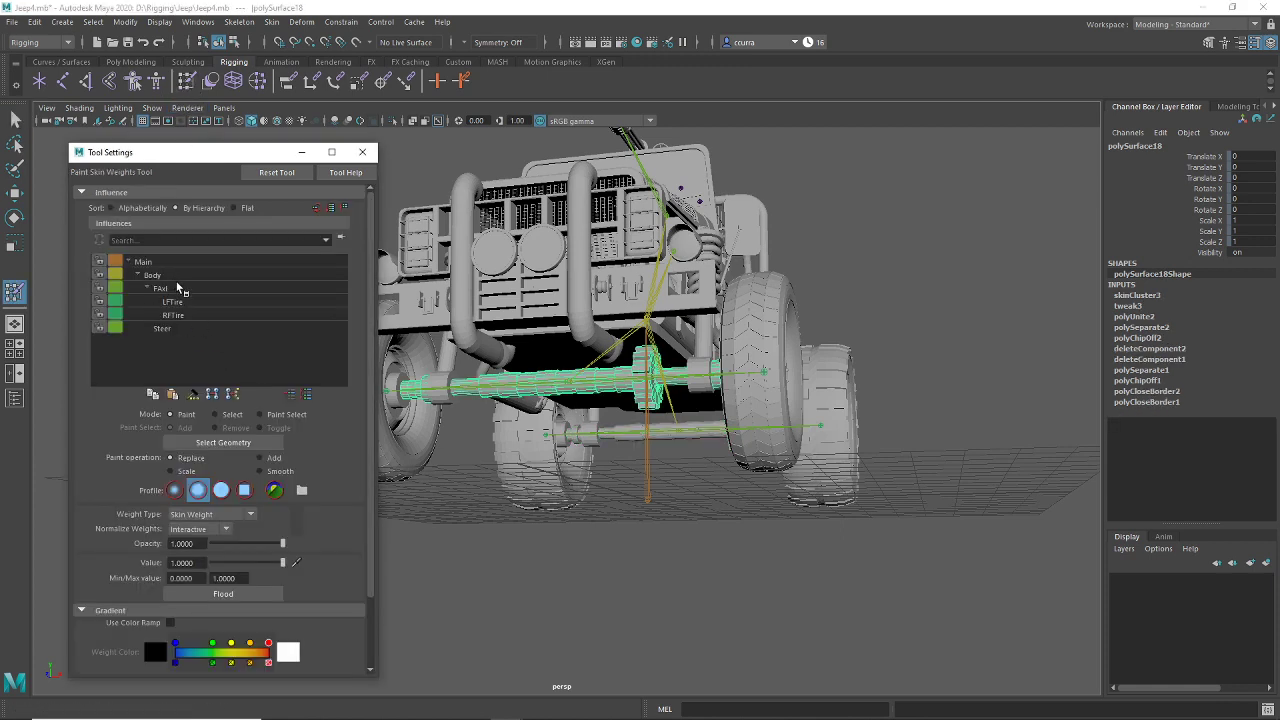
left_click(180, 288)
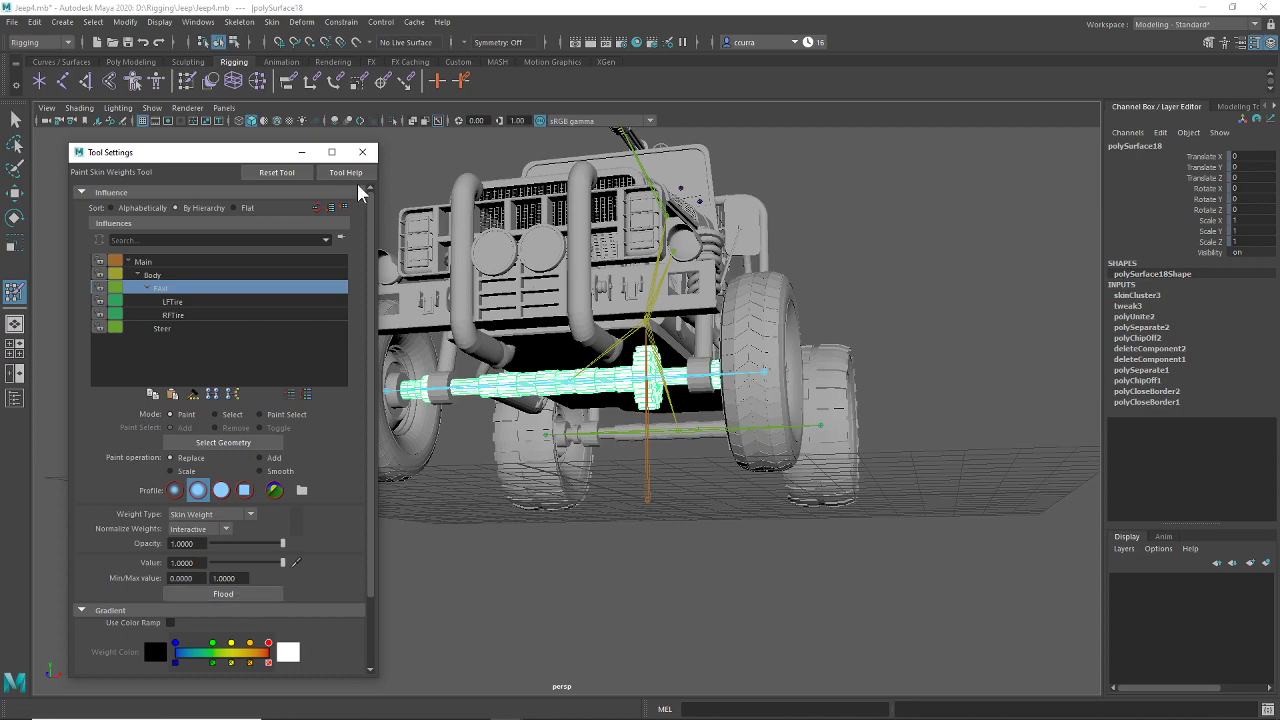
left_click(363, 152)
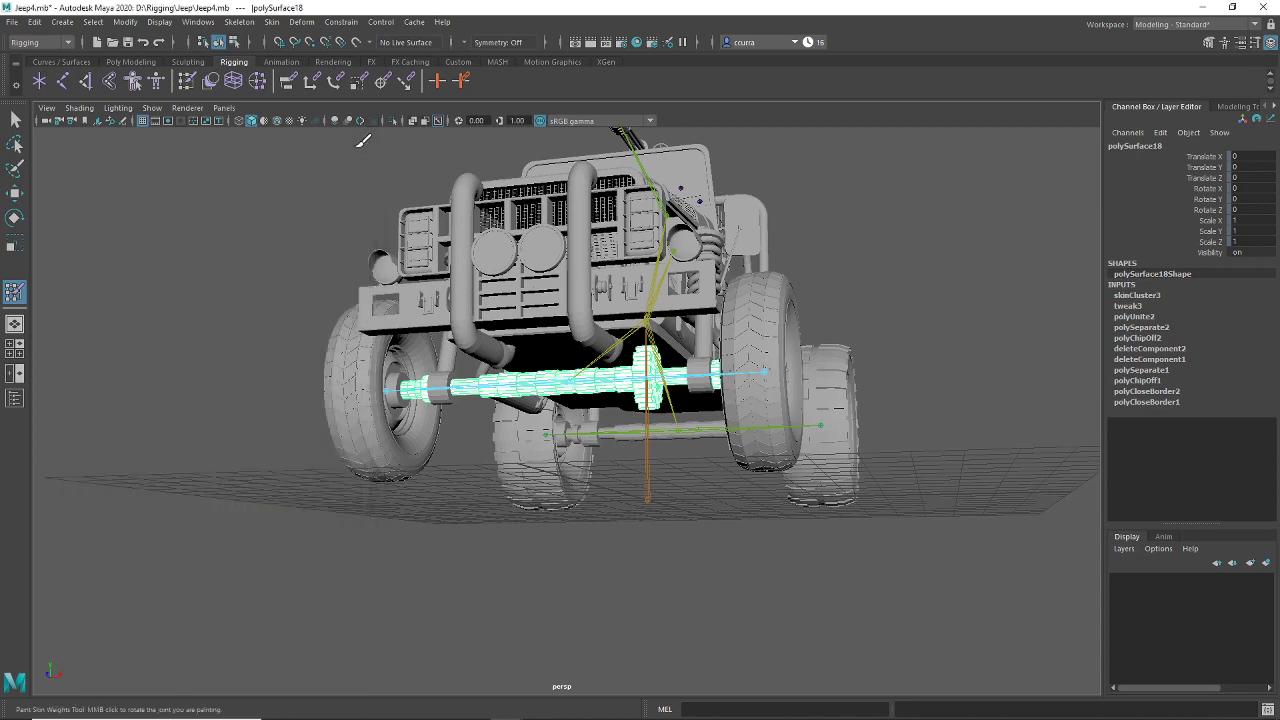
Step: Flood the gun housing mesh of the turret with a skin weight of 1 for the Turret joint
left_click_drag(370, 175, 395, 228, "alt")
left_click_drag(876, 316, 558, 316, "alt")
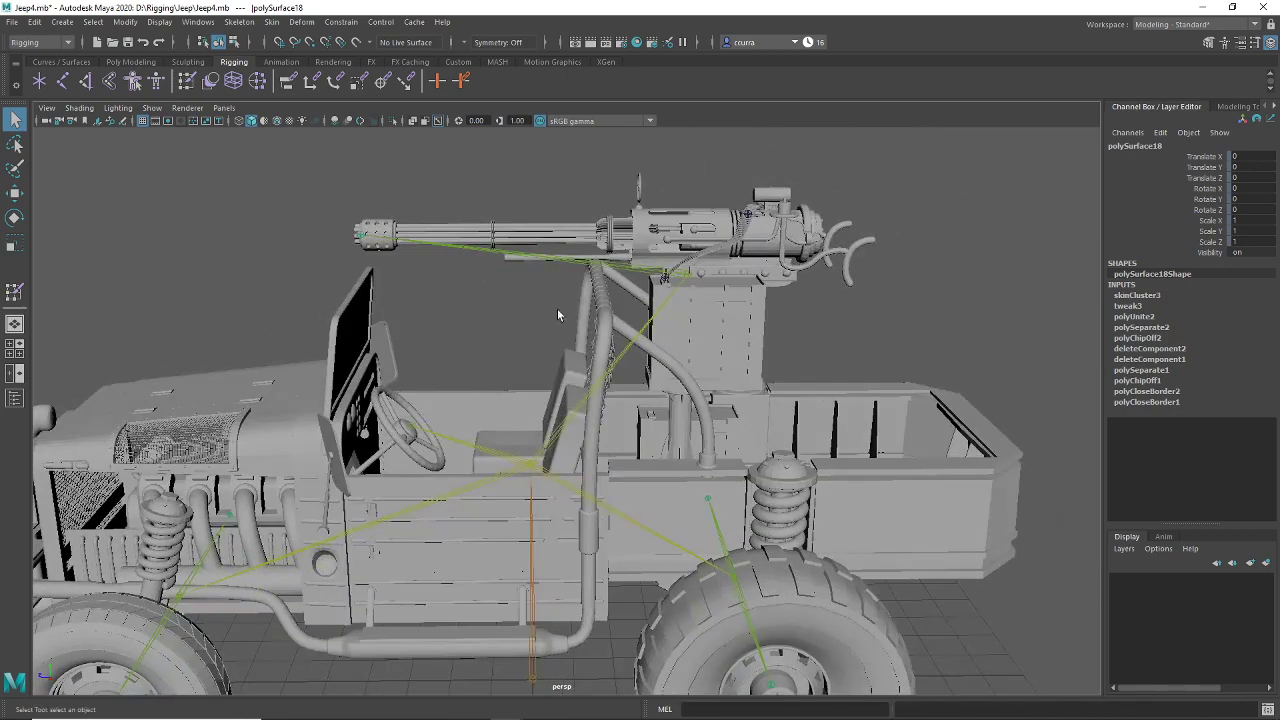
left_click(726, 220)
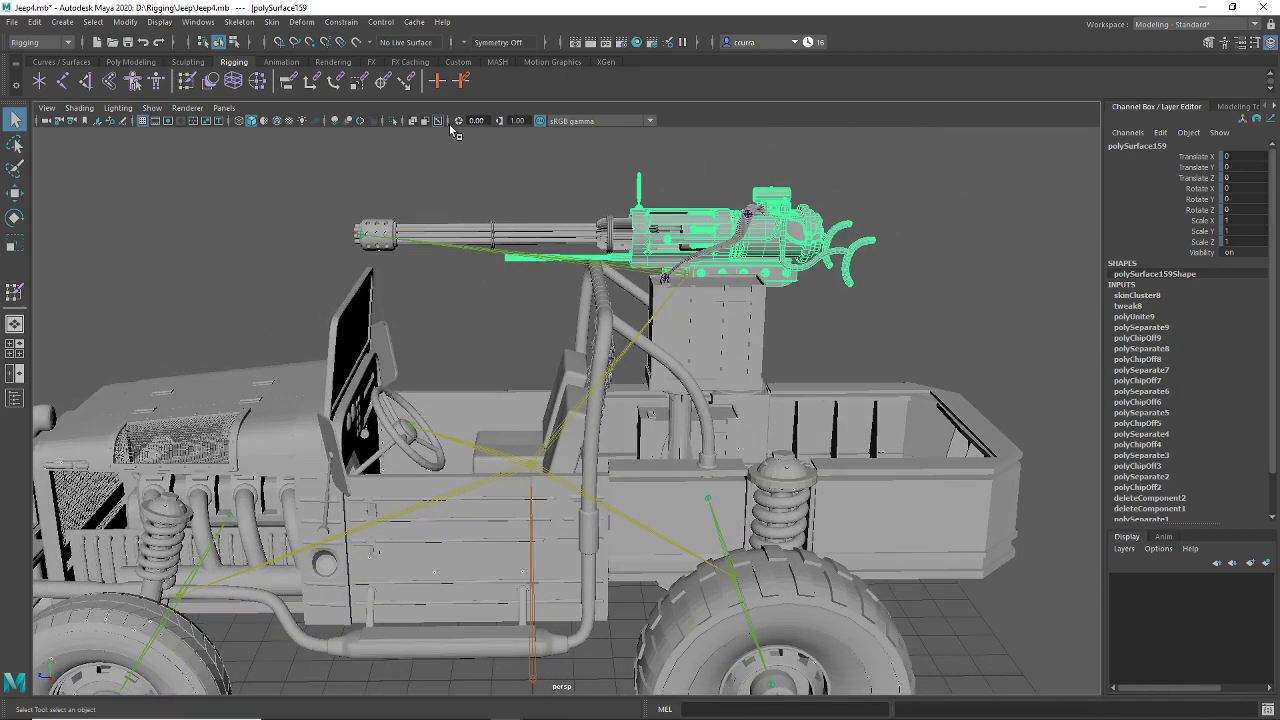
double_click(188, 86)
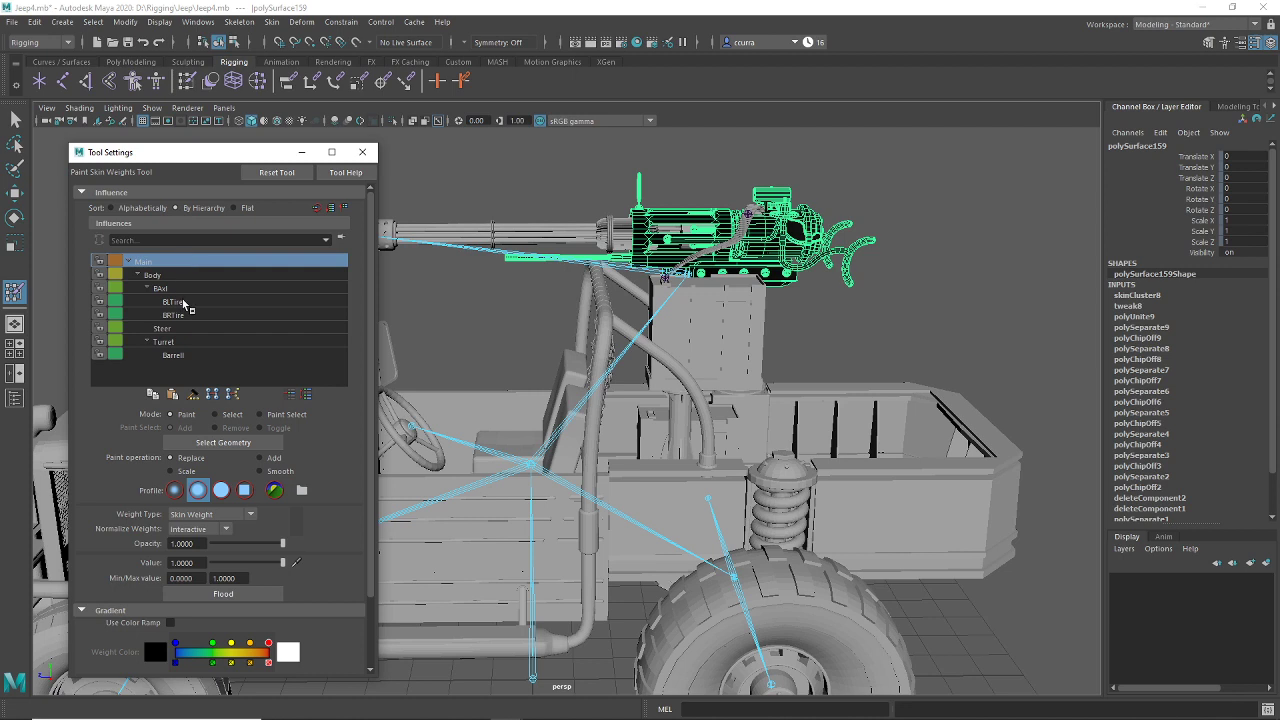
left_click(195, 342)
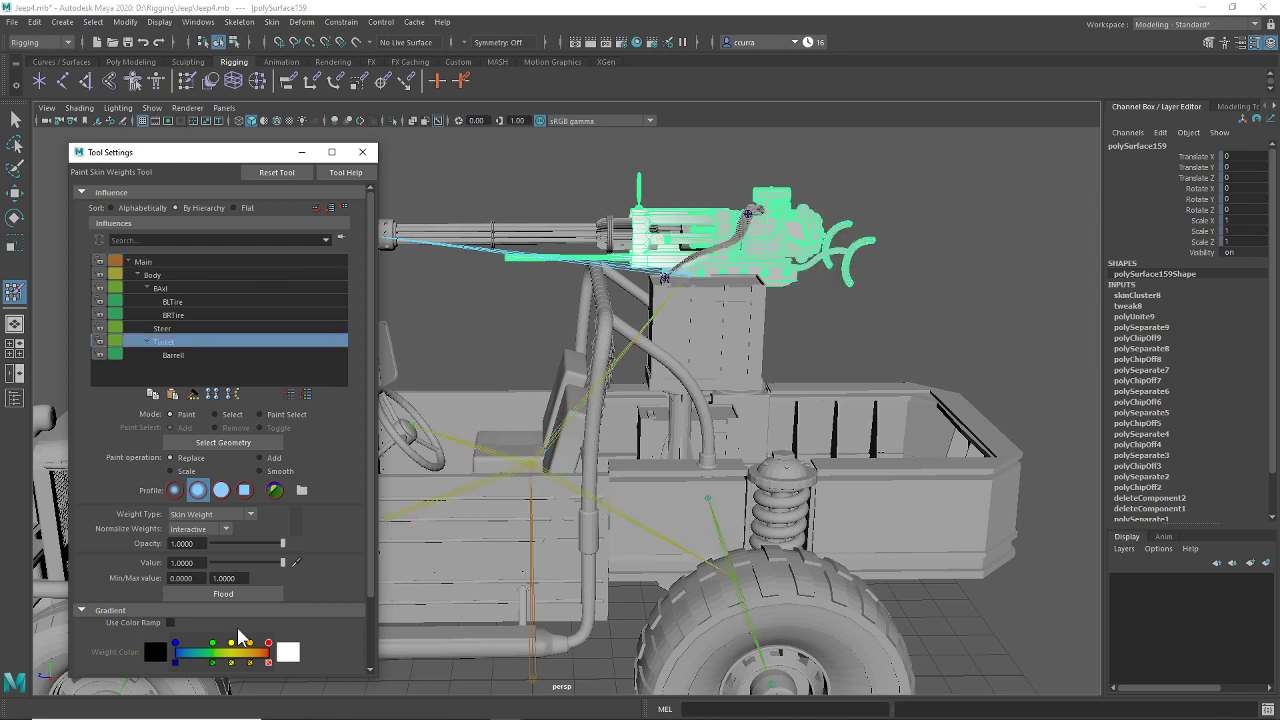
left_click(245, 596)
key("q")
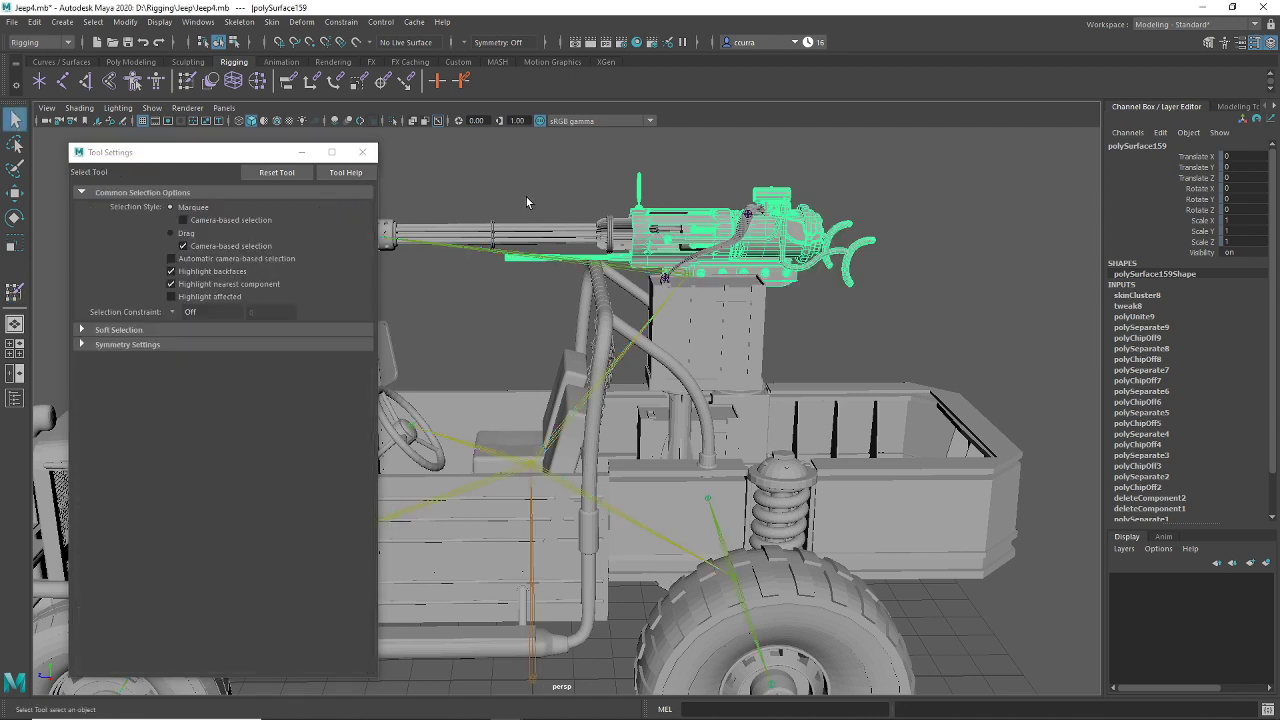
Step: Flood the gun barrel mesh with a skin weight of 1 for the Barrell joint
left_click(508, 233)
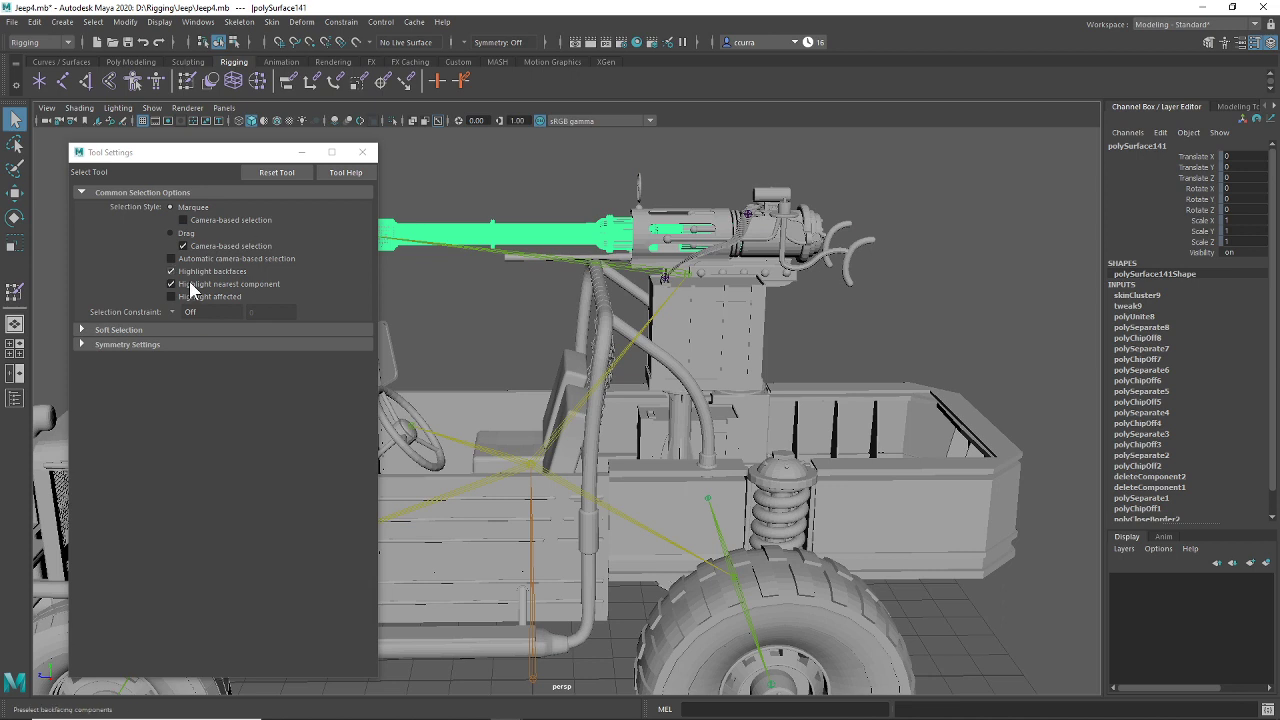
left_click(188, 84)
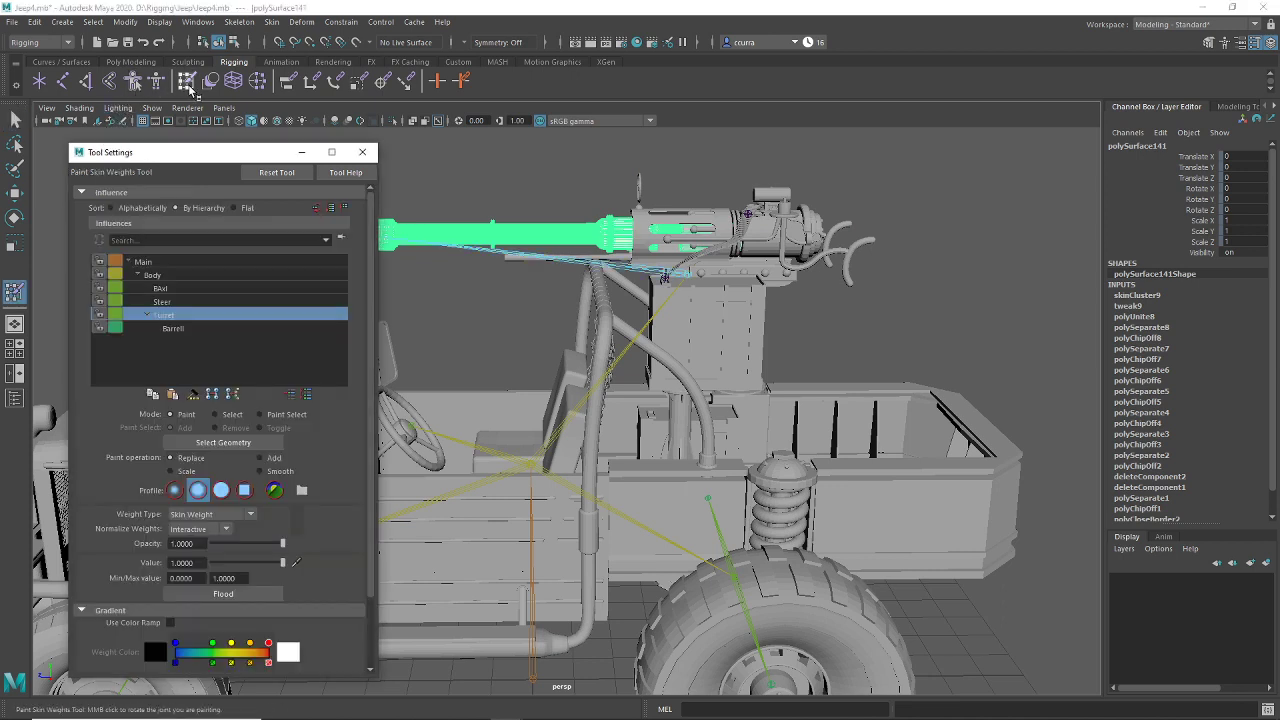
left_click(188, 327)
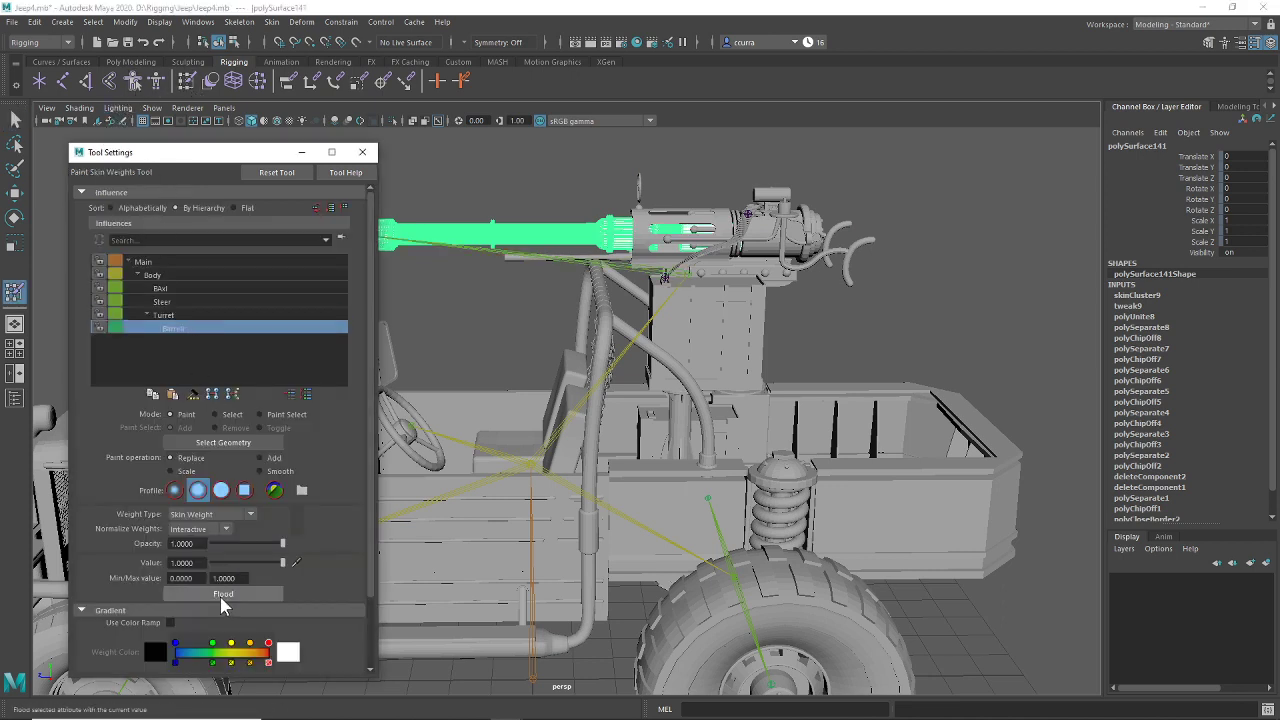
middle_click_drag(543, 412, 686, 406, "alt")
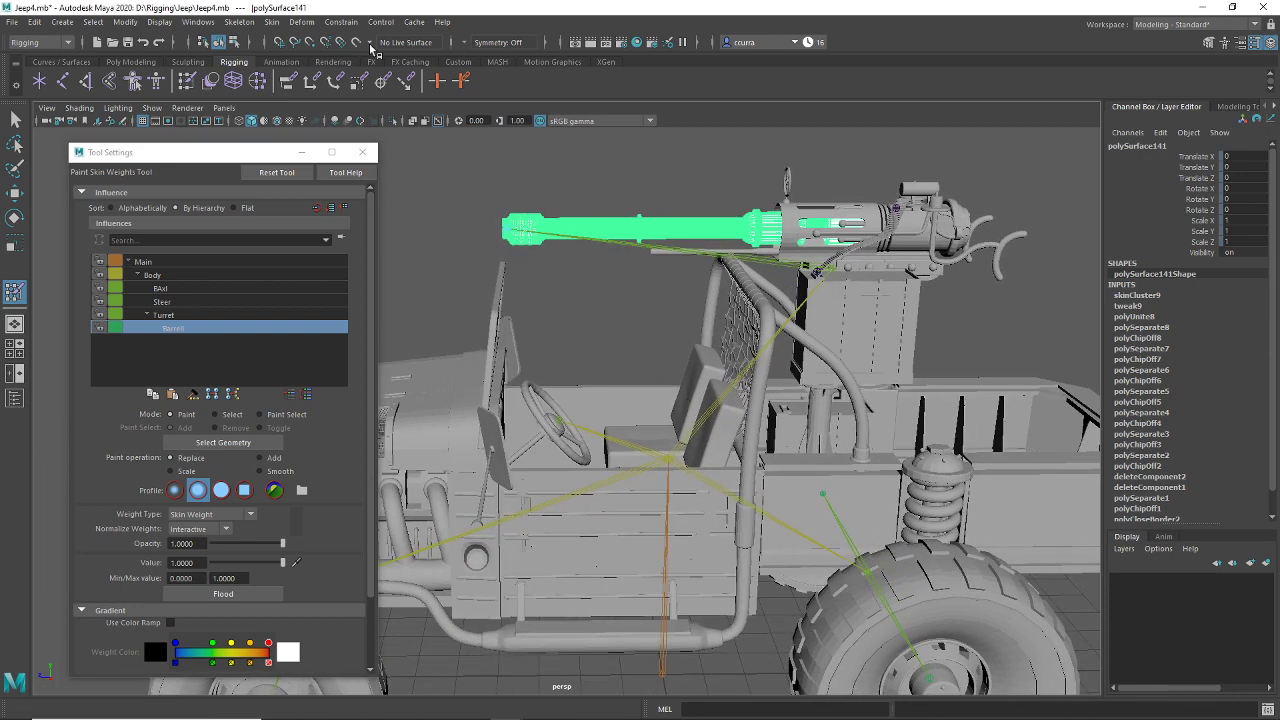
Step: Flood the steering wheel mesh with a skin weight of 1 for the Steer joint and close the tool settings
left_click_drag(735, 408, 666, 429, "alt")
left_click(15, 119)
scroll(509, 419, "up", 5)
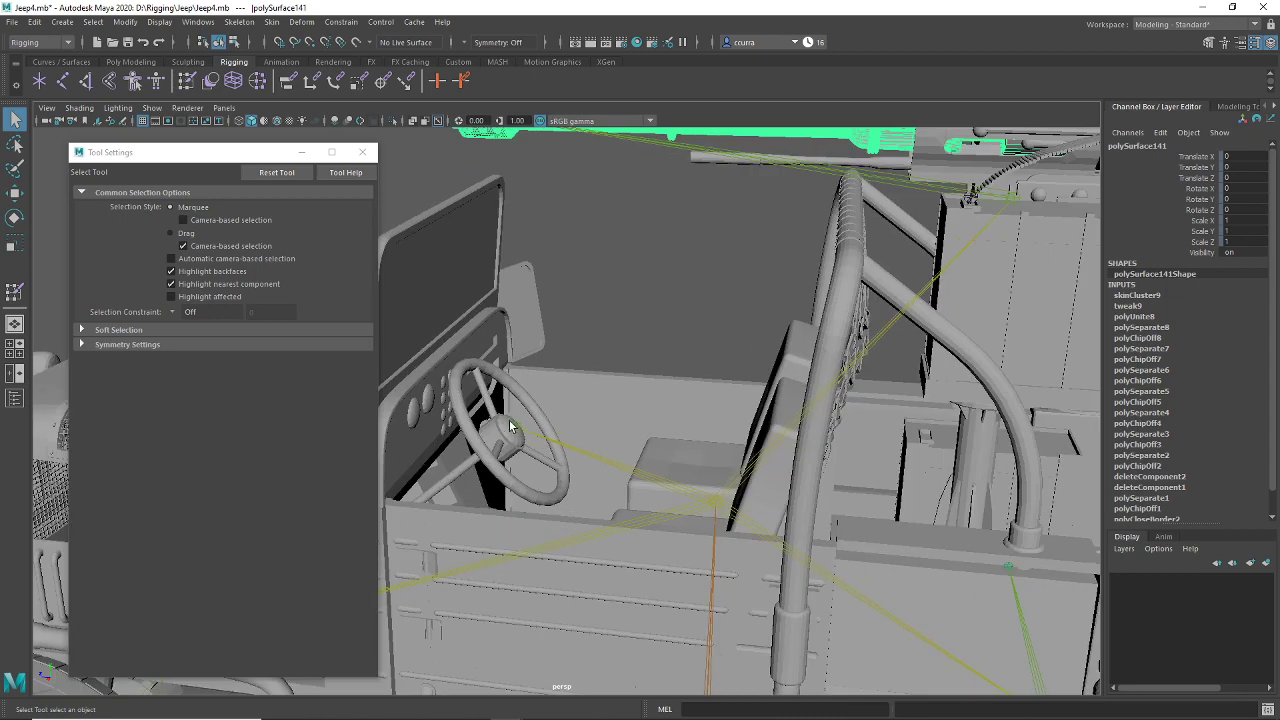
left_click(515, 440)
left_click(503, 472)
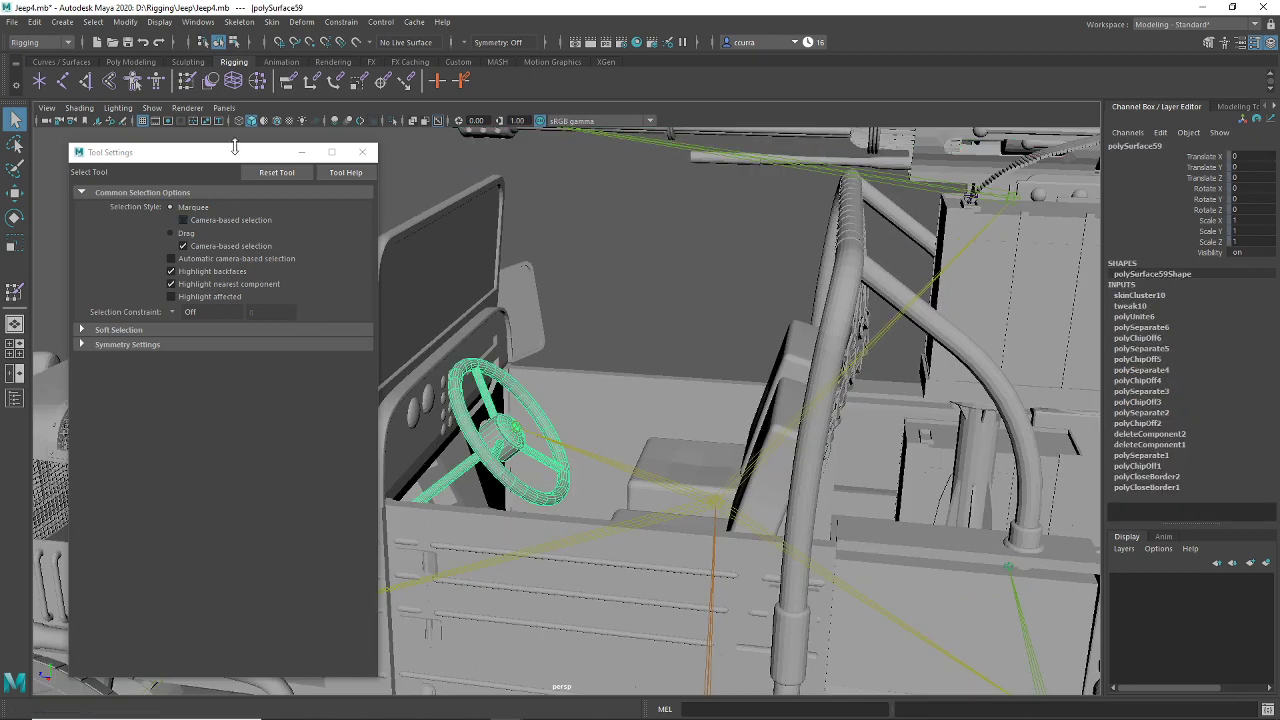
left_click(187, 82)
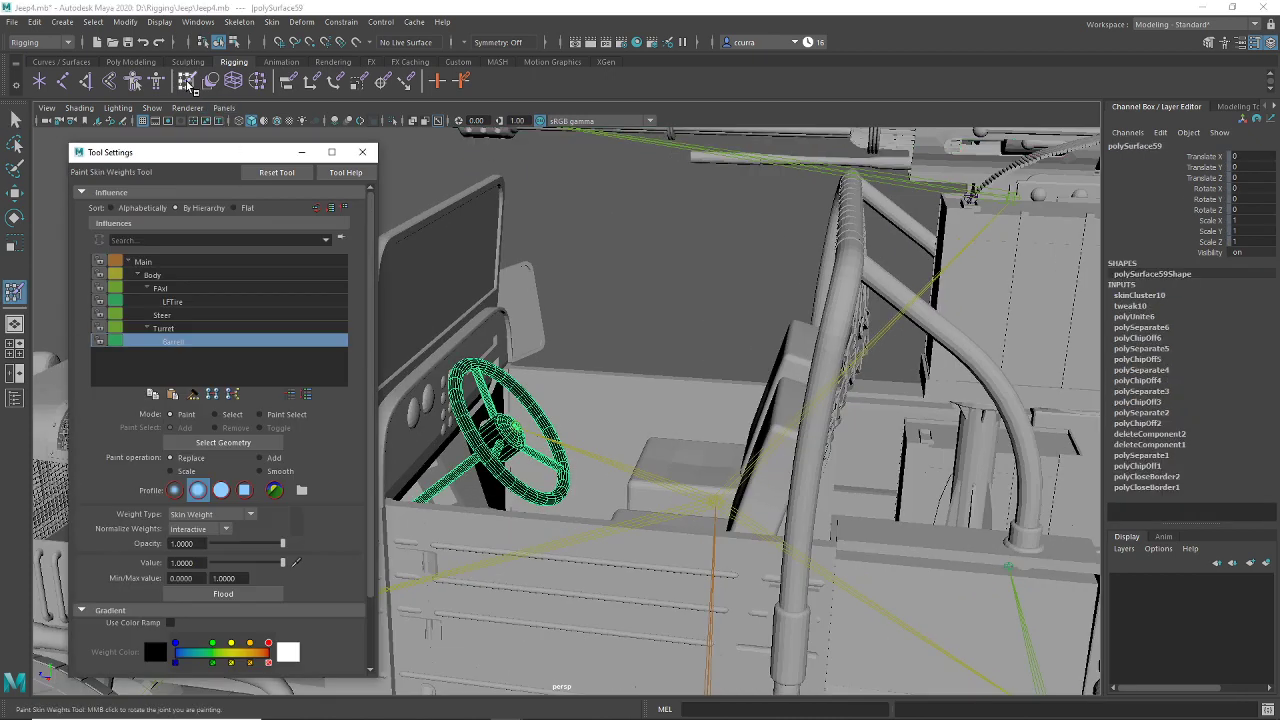
left_click(165, 315)
left_click(220, 596)
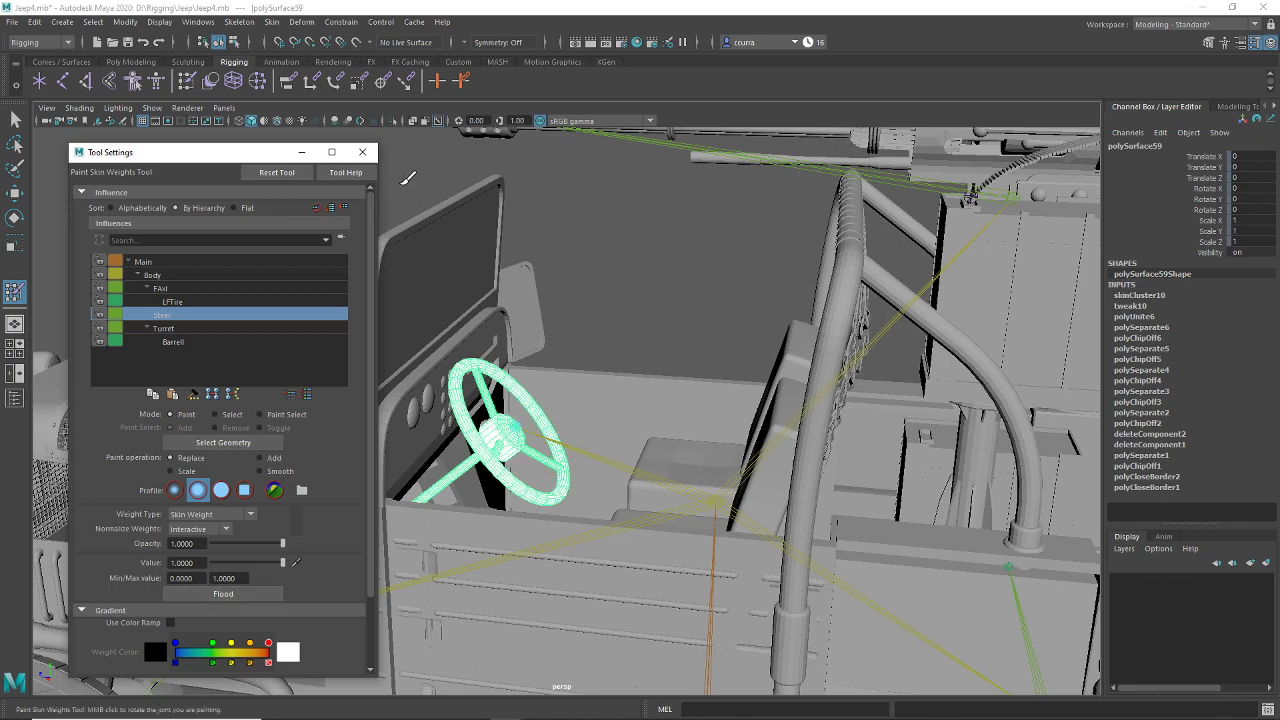
left_click(362, 152)
left_click(14, 119)
Step: Test-rotate the Turret joint about its Y axis to check the gun's skinning, and undo the rotation
scroll(566, 399, "down", 5)
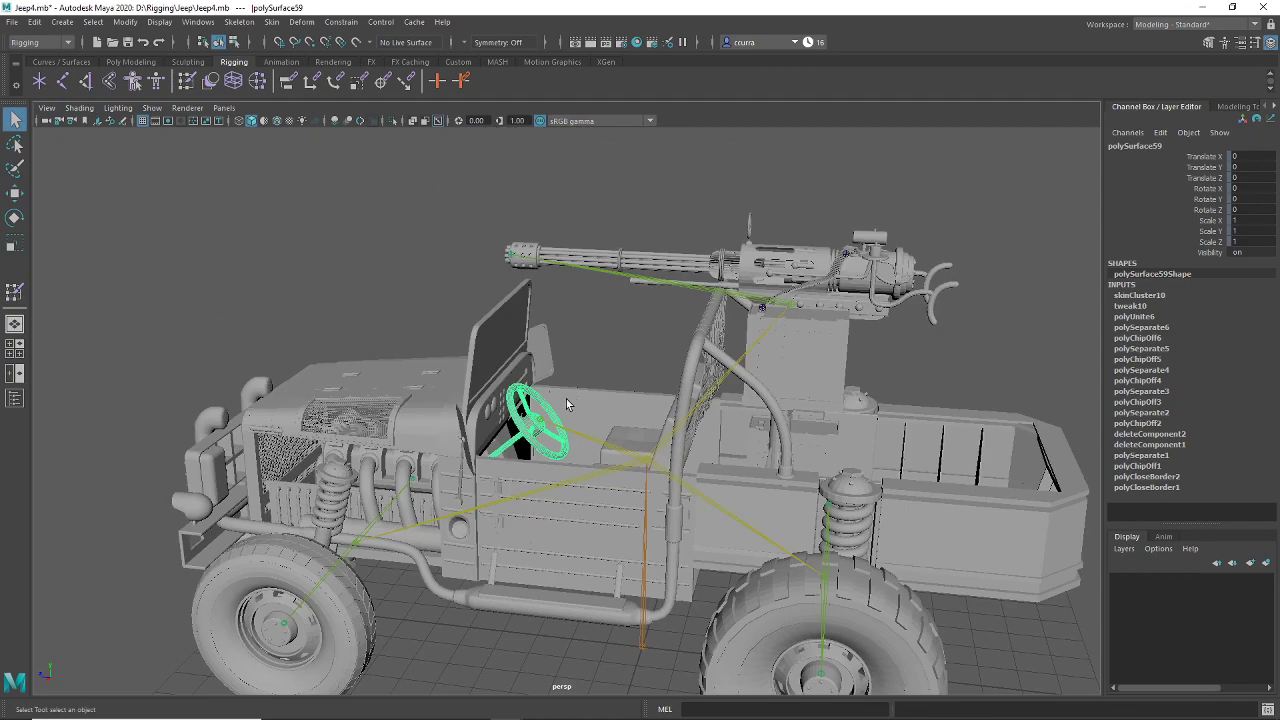
left_click_drag(592, 403, 536, 419, "alt")
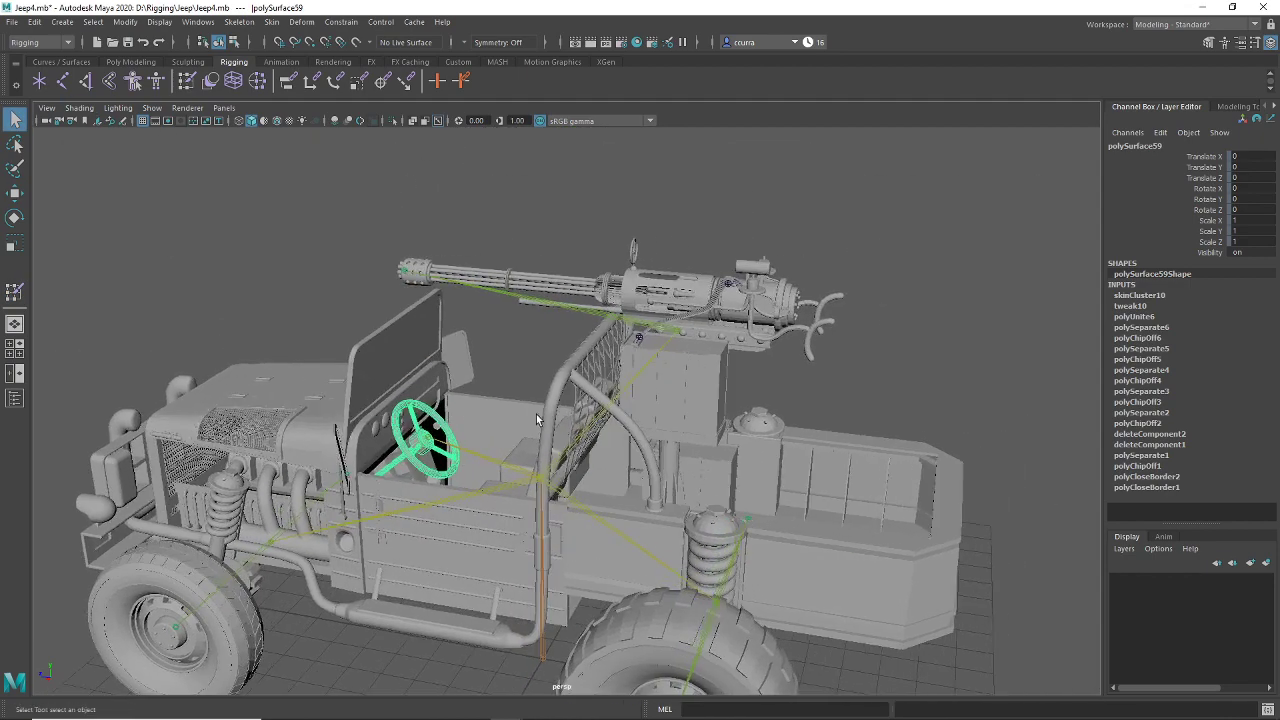
left_click(680, 331)
left_click_drag(699, 369, 717, 383, "alt")
scroll(720, 382, "up", 3)
middle_click_drag(738, 378, 721, 375, "alt")
key("e")
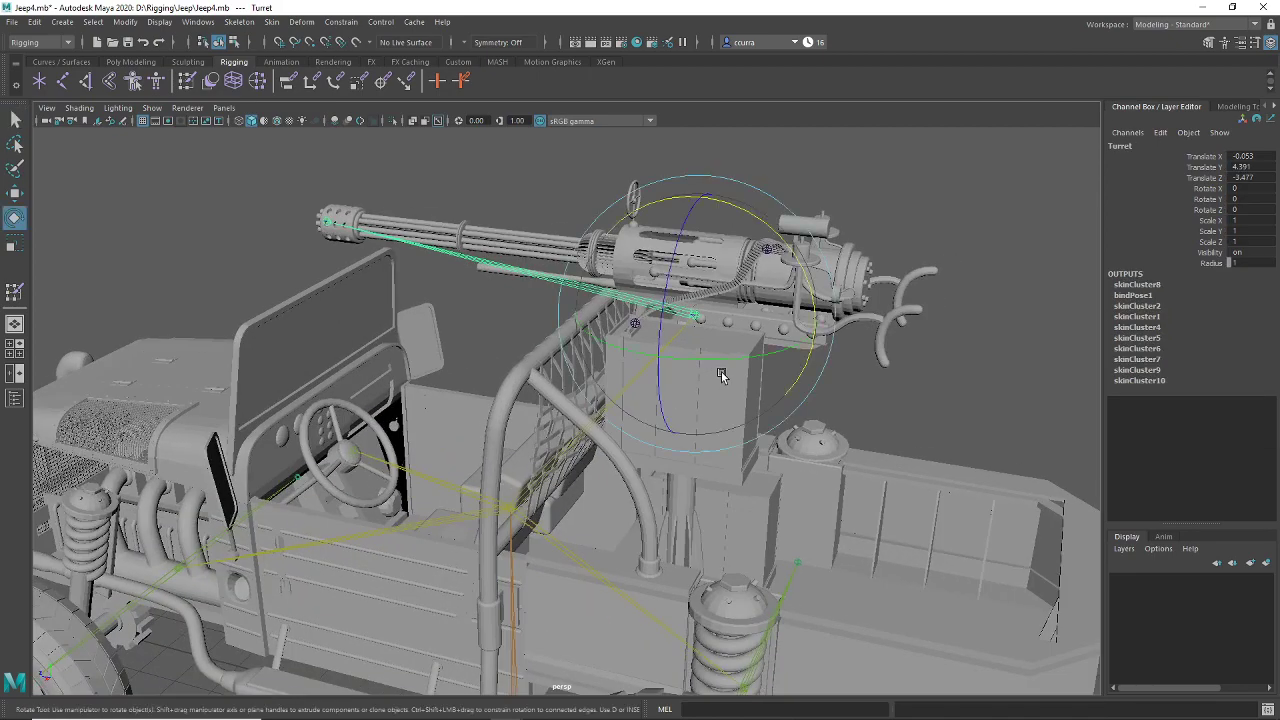
left_click_drag(861, 381, 710, 387, "alt")
mouse_move(560, 415)
left_mouse_down()
mouse_move(699, 396)
mouse_move(560, 400)
mouse_move(663, 374)
mouse_move(512, 398)
mouse_move(634, 394)
mouse_move(516, 407)
mouse_move(541, 408)
left_mouse_up()
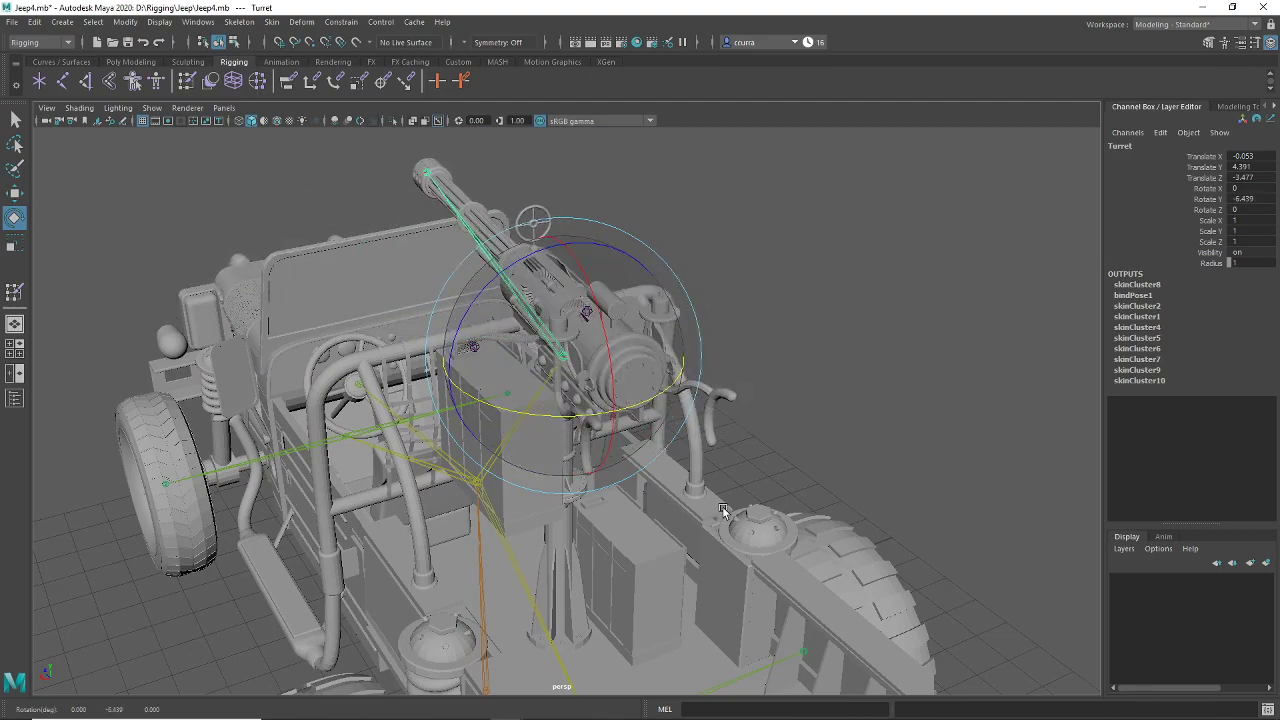
scroll(722, 511, "up", 5)
left_click_drag(769, 497, 717, 472, "alt")
key("ctrl+z")
Step: Rotate the Turret joint once more, undo it, and examine the turret's support post and bolted flange up close
scroll(714, 491, "up", 3)
left_click_drag(549, 418, 580, 427)
key("ctrl+z")
left_click_drag(868, 436, 636, 420, "alt")
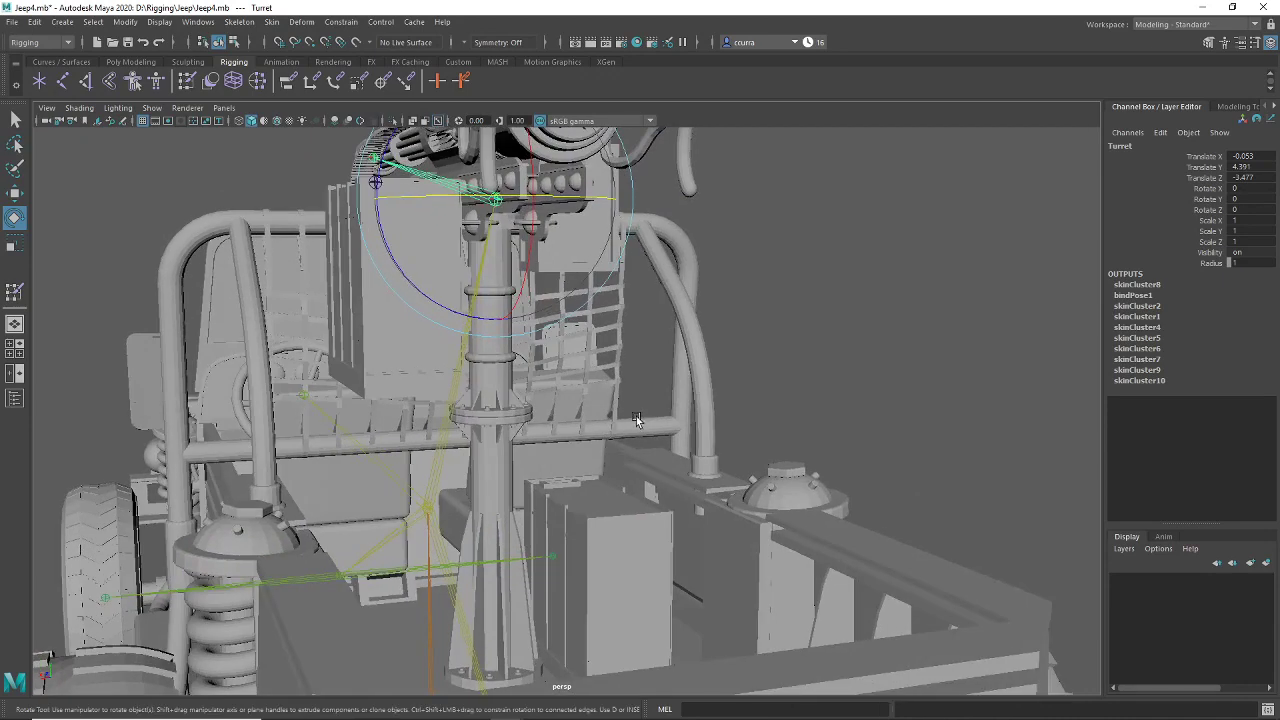
scroll(635, 417, "up", 5)
middle_click_drag(636, 419, 640, 527, "alt")
scroll(624, 516, "up", 3)
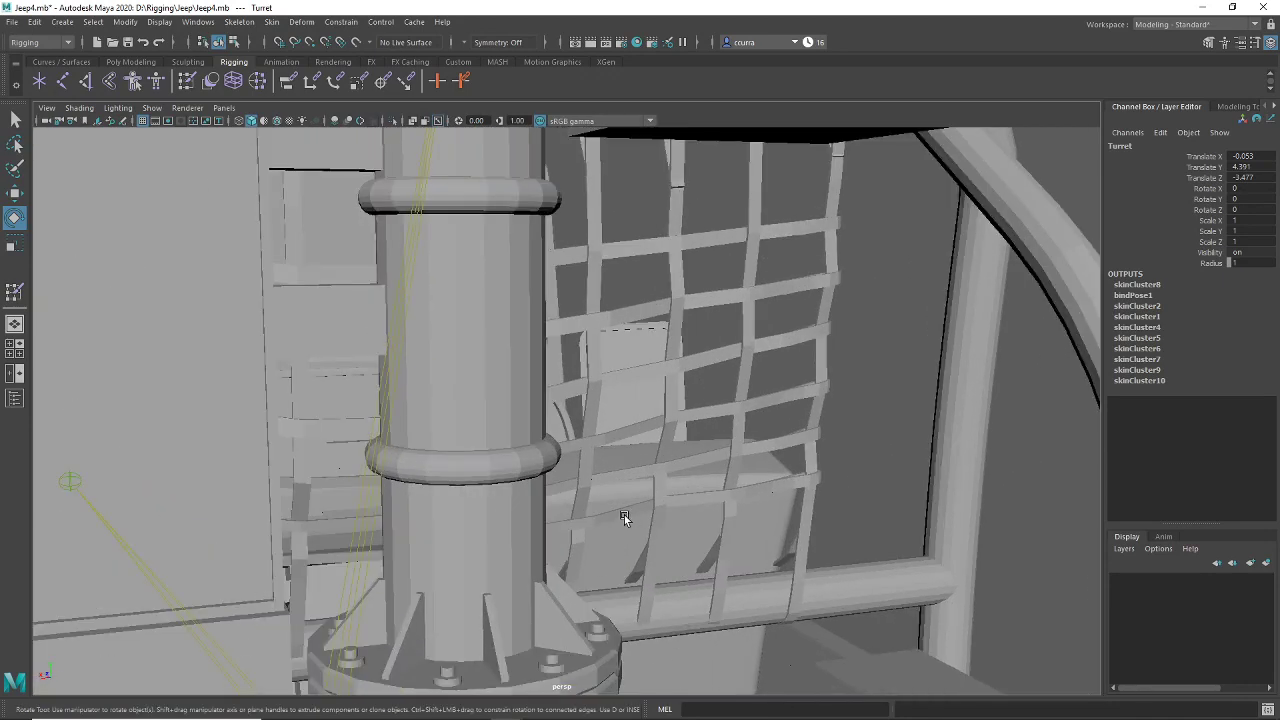
left_click_drag(623, 517, 629, 463, "alt")
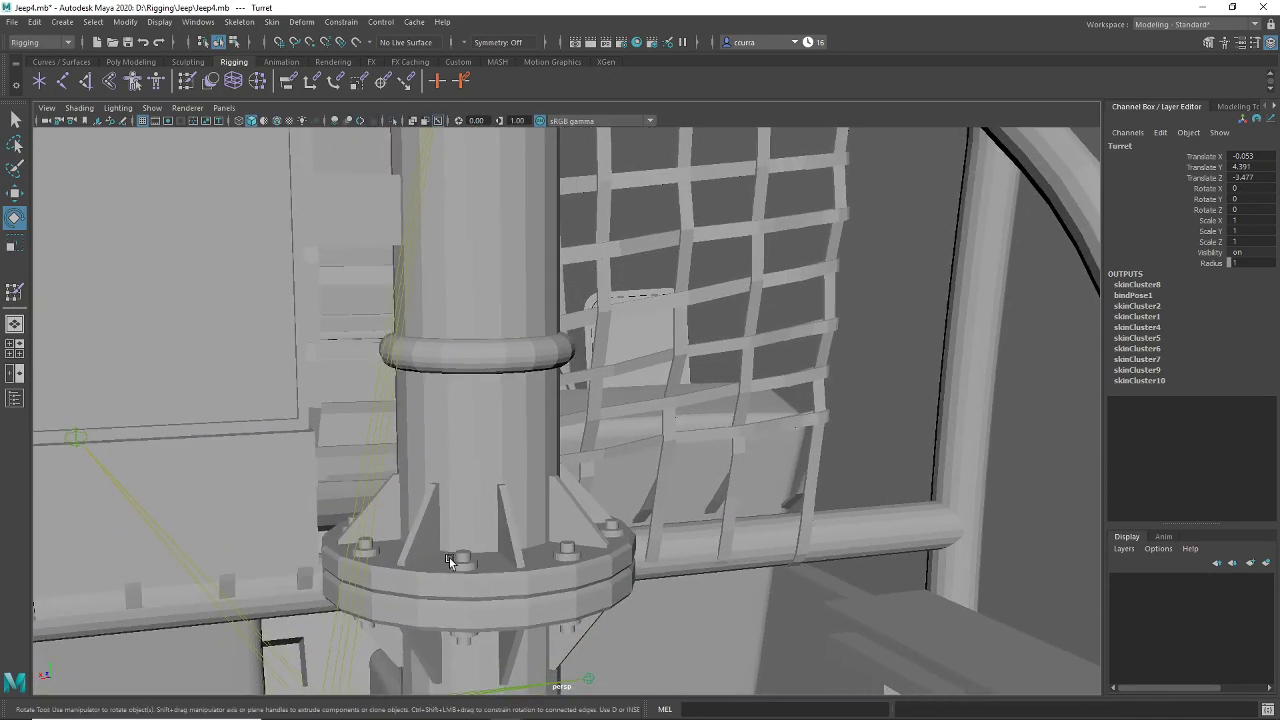
key("f")
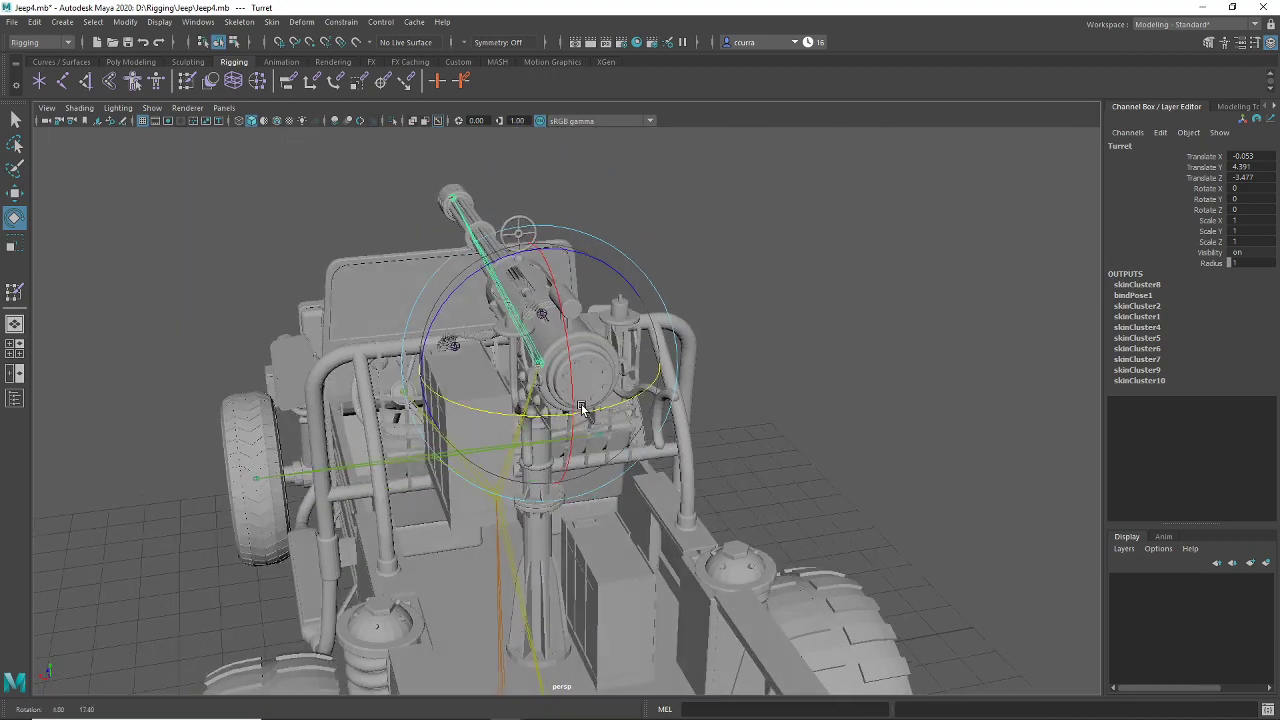
Step: Test the Turret joint's Y and X rotation while viewing the gun from both sides, and undo each rotation
left_click_drag(528, 434, 704, 358, "alt")
key("ctrl+z")
key("ctrl+z")
key("ctrl+z")
key("ctrl+z")
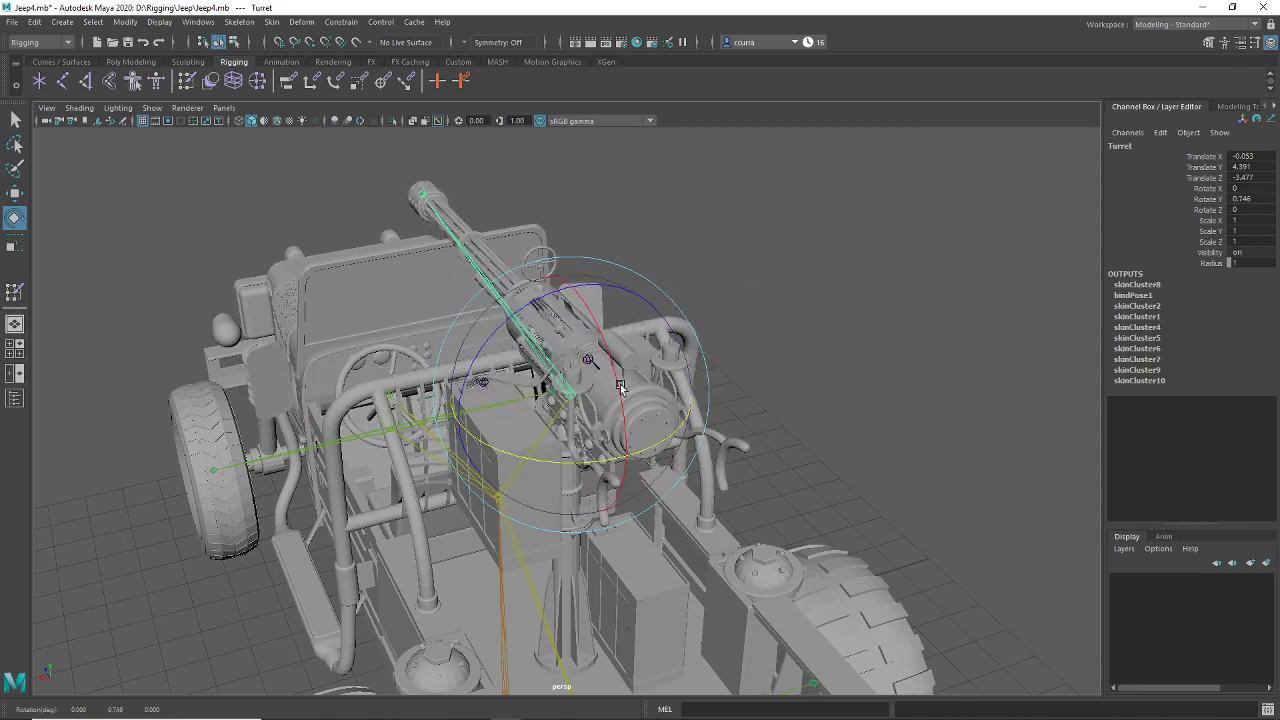
left_click_drag(880, 418, 794, 394, "alt")
left_click_drag(641, 392, 580, 355, "alt")
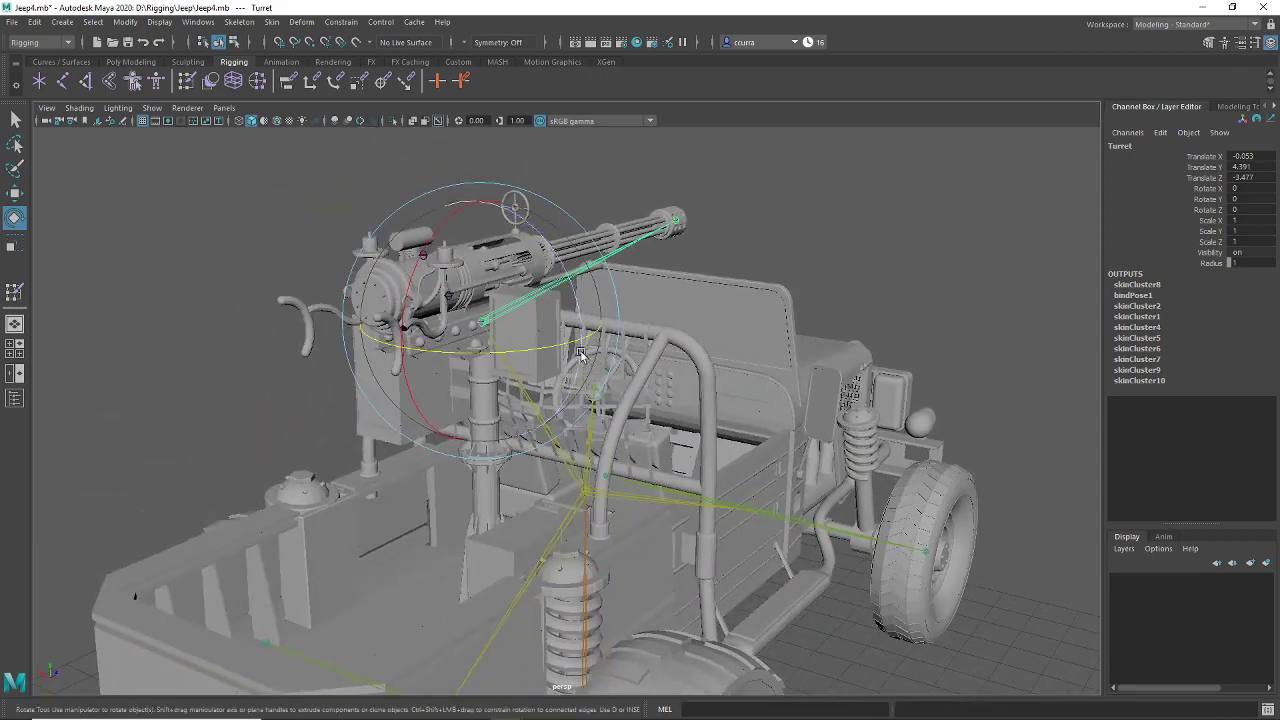
left_click_drag(410, 292, 450, 366)
key("ctrl+z")
Step: Select the Body joint, then test-rotate the Barrell joint about its Z axis to check the gun barrel
left_click_drag(652, 526, 751, 334, "alt")
left_click(579, 479)
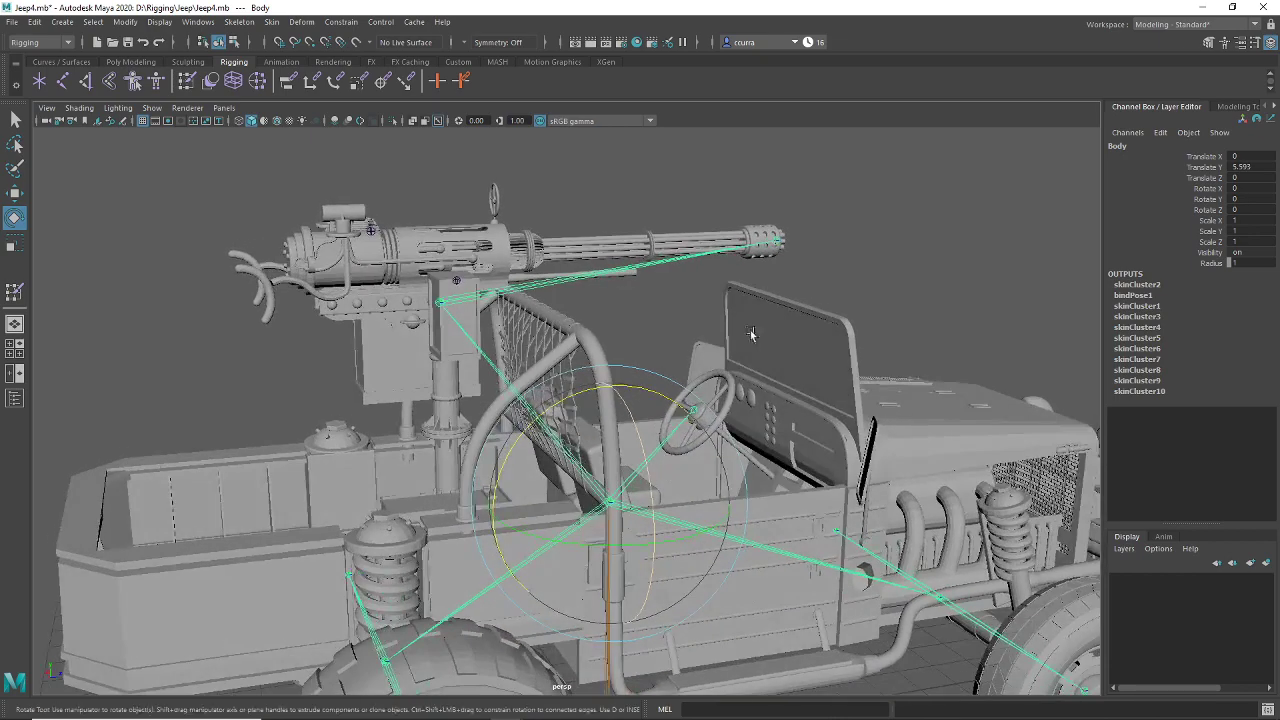
left_click(779, 243)
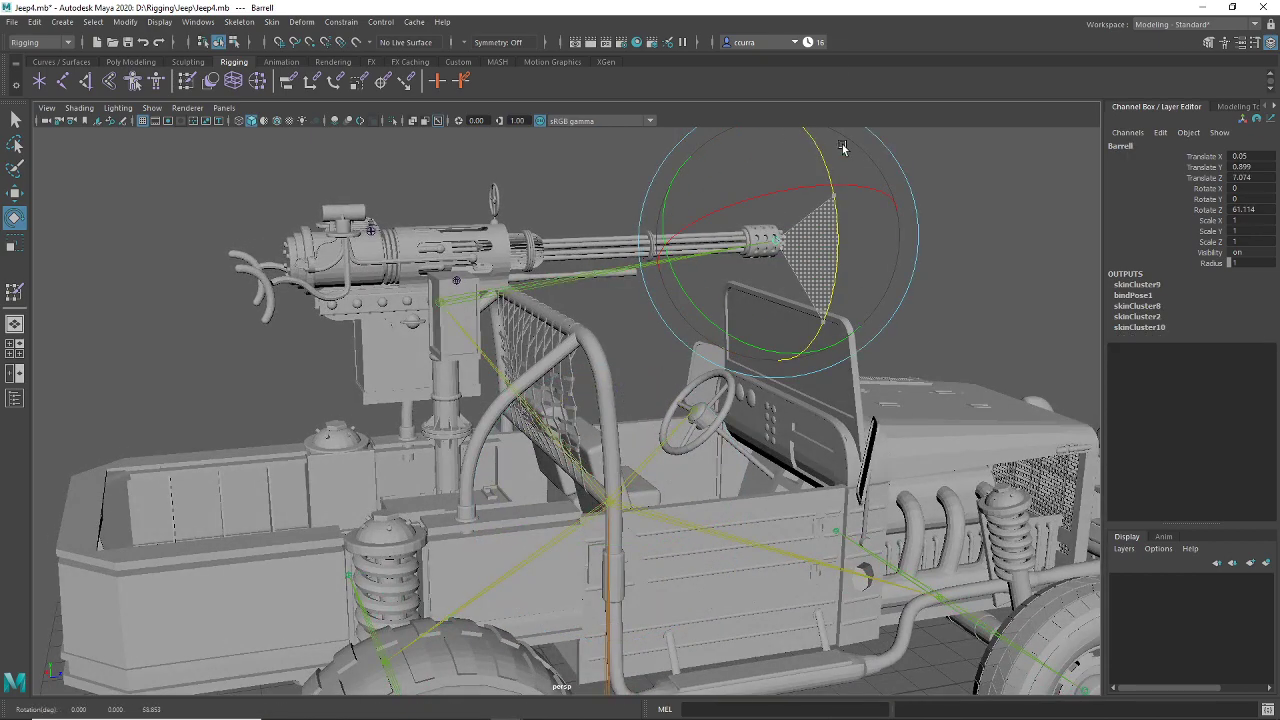
Step: Test-rotate the BAxl joint to check that the rear axle and wheels follow, and undo the rotation
left_click_drag(450, 456, 699, 390, "alt")
left_click(699, 390)
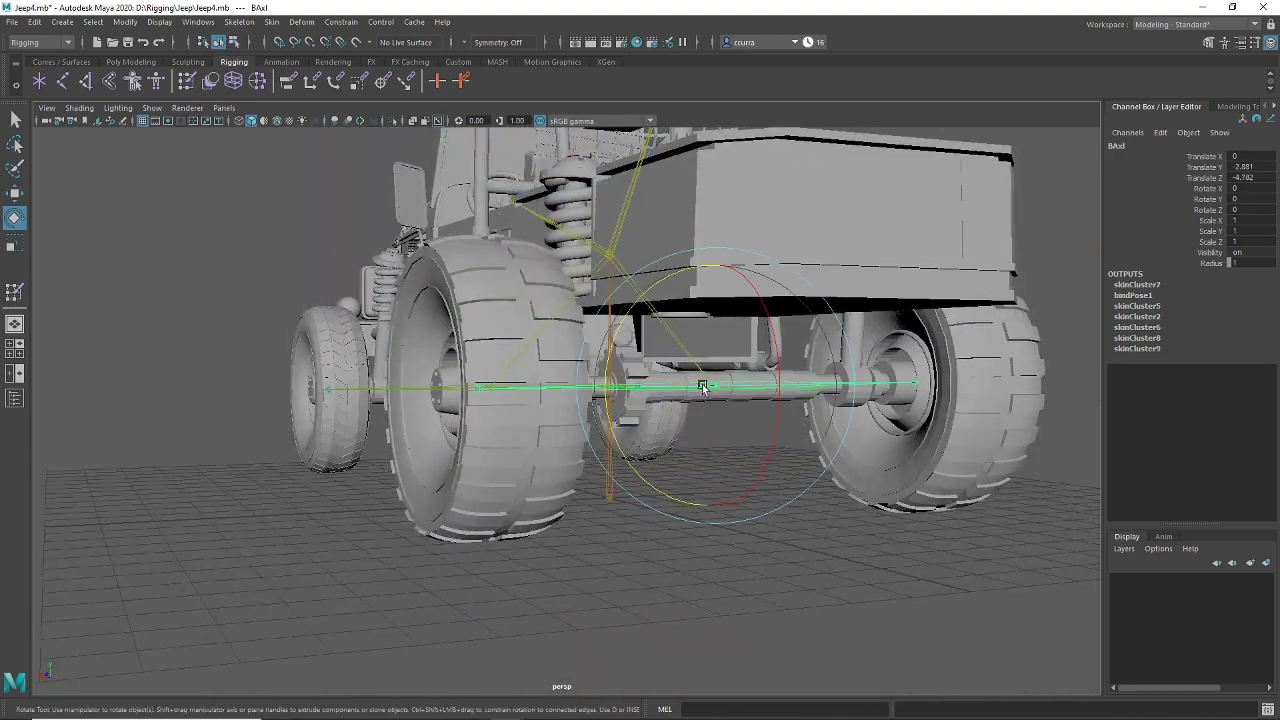
left_click_drag(745, 338, 490, 484)
key("ctrl+z")
Step: Test-rotate the BLTire joint and select the BRTire joint to check the rear wheels' skinning
left_click(543, 426)
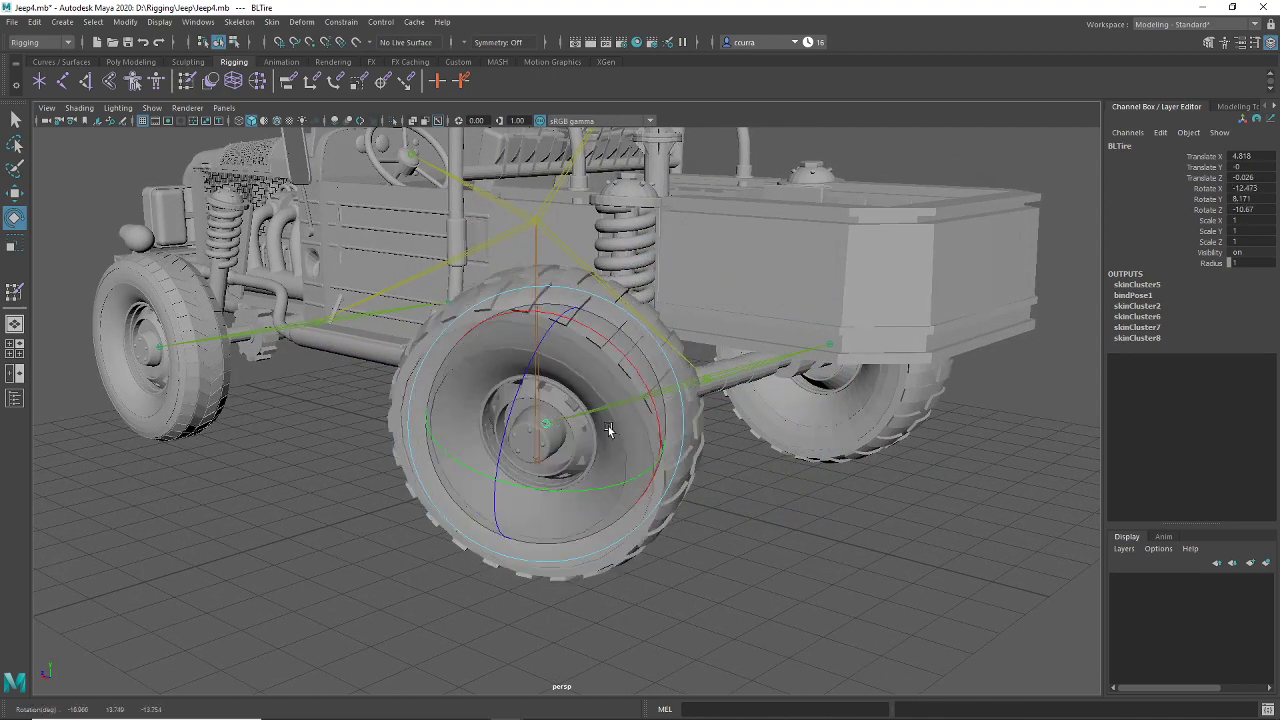
left_click_drag(608, 426, 765, 468, "alt")
left_click(793, 445)
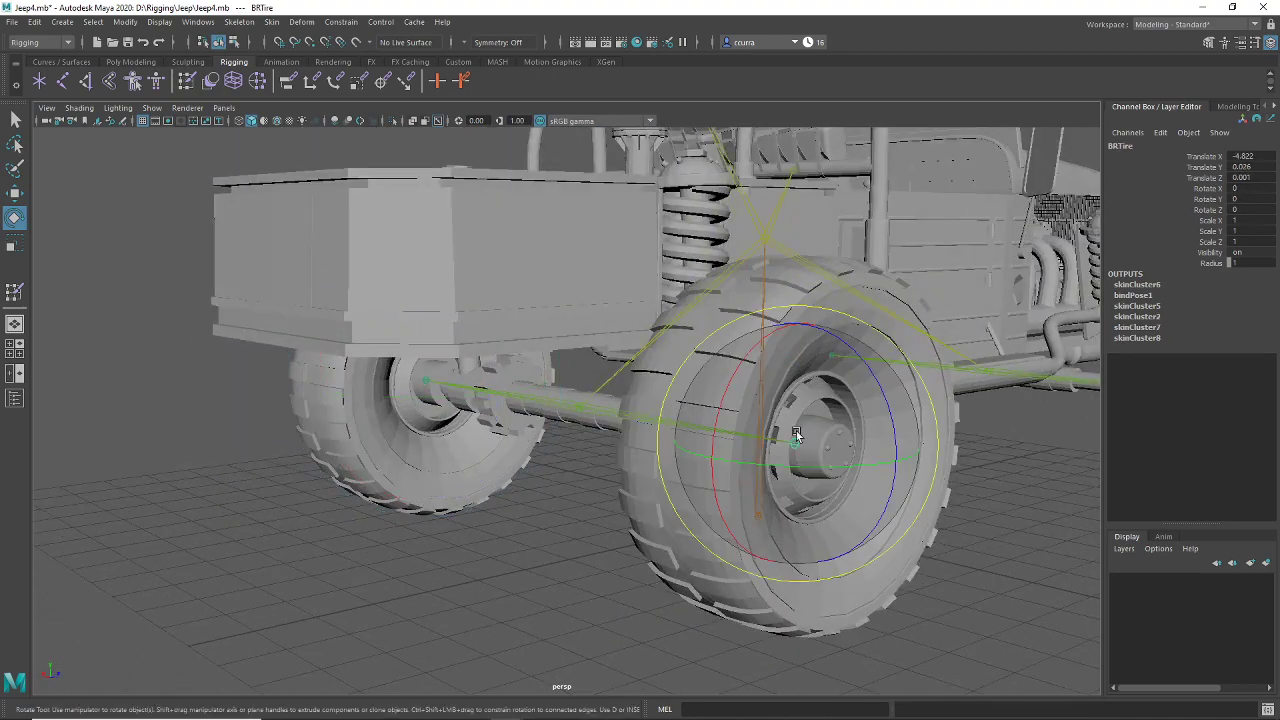
Step: Test-rotate the FAxl joint to check the front axle and wheels, and undo the rotation
left_click_drag(787, 408, 906, 457, "alt")
left_click(728, 451)
key("ctrl+z")
scroll(637, 509, "up", 5)
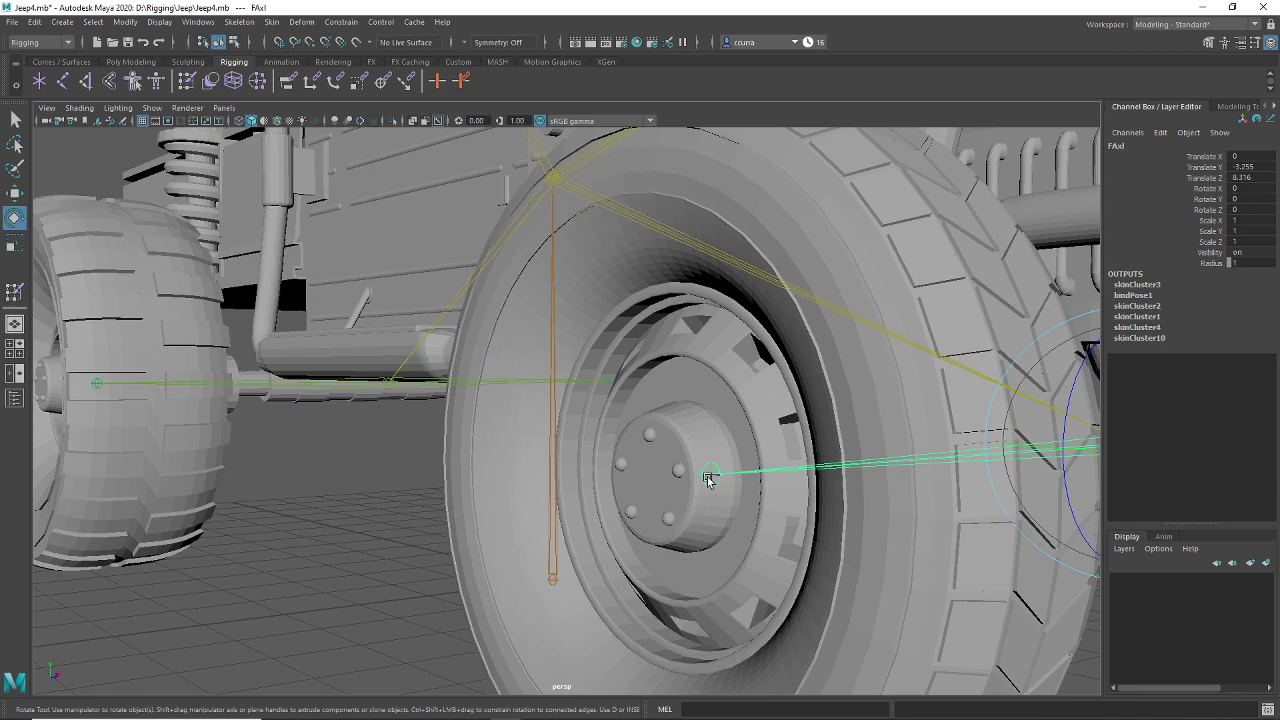
Step: Test-rotate the two front tire joints one after the other to check the front wheels, and undo each rotation
left_click(708, 478)
left_click_drag(686, 434, 709, 466)
key("ctrl+z")
scroll(811, 486, "down", 5)
left_click_drag(811, 486, 681, 485, "alt")
left_click(355, 428)
mouse_move(325, 389)
left_mouse_down()
mouse_move(325, 364)
mouse_move(330, 380)
left_mouse_up()
key("ctrl+z")
Step: Select the Body joint, test-rotate it to check that the whole jeep follows, and undo the rotation
left_click(582, 528)
scroll(533, 508, "down", 5)
left_click_drag(533, 509, 505, 465, "alt")
scroll(537, 519, "up", 6)
left_click(505, 465)
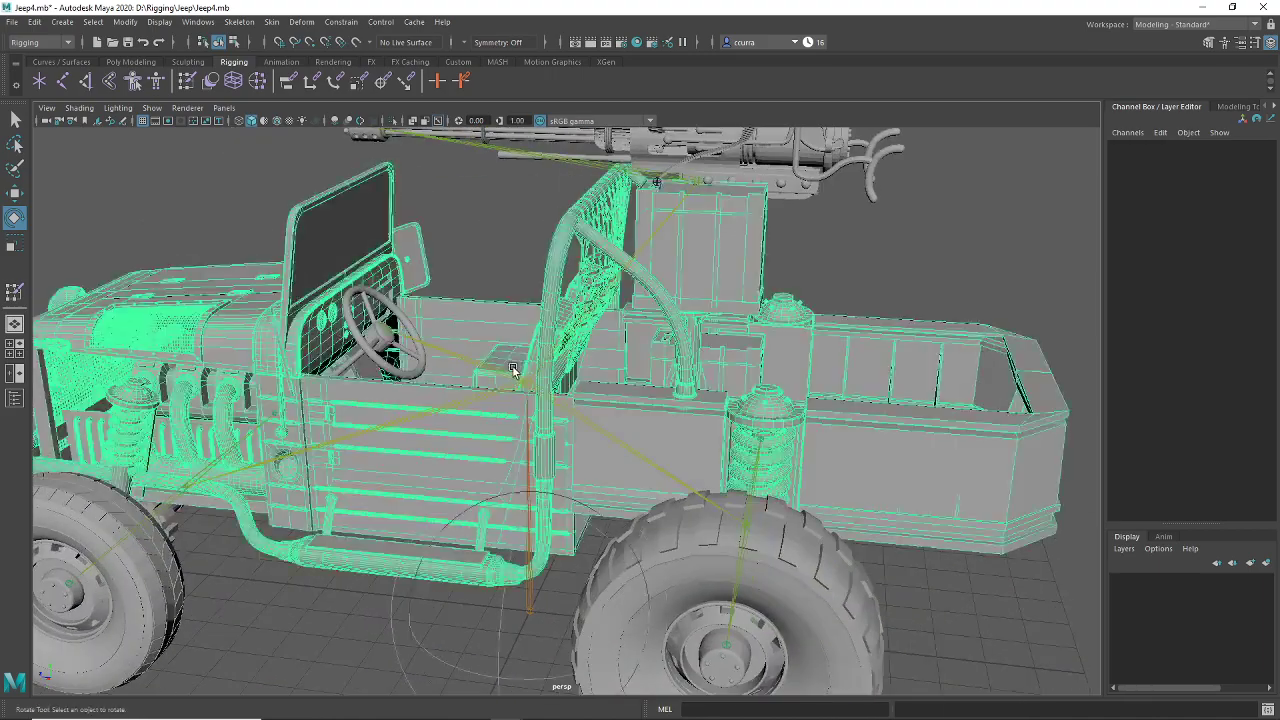
scroll(537, 408, "down", 4)
left_click(536, 408)
mouse_move(536, 408)
left_mouse_down()
mouse_move(608, 394)
mouse_move(547, 414)
left_mouse_up()
key("ctrl+z")
Step: Test-rotate the Steer joint about its Z axis to check how the steering wheel turns
scroll(403, 449, "up", 8)
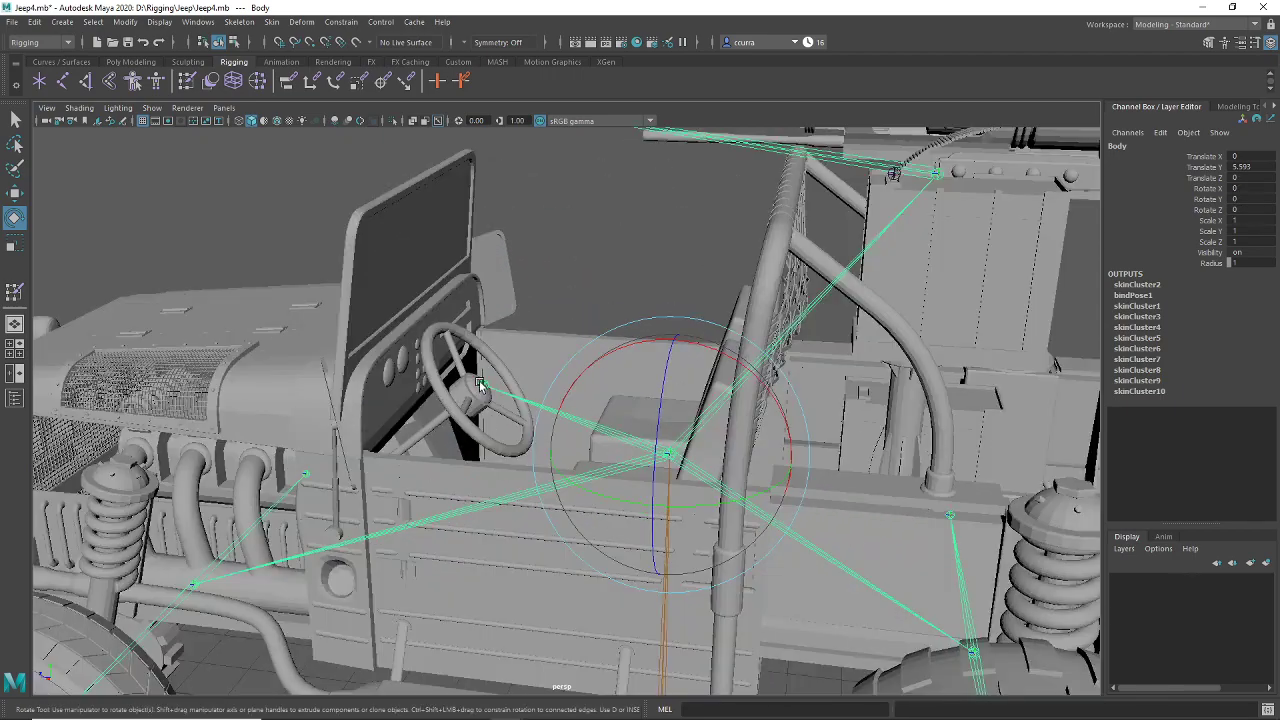
left_click(481, 388)
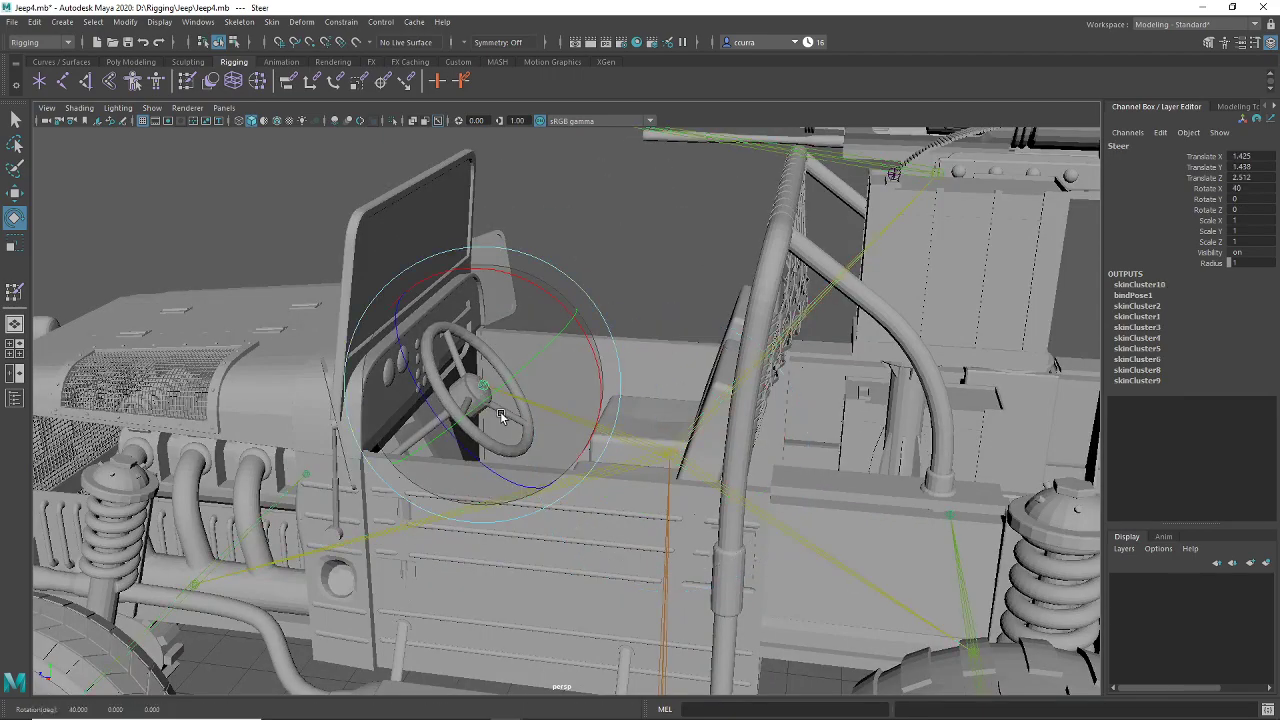
key("ctrl+z")
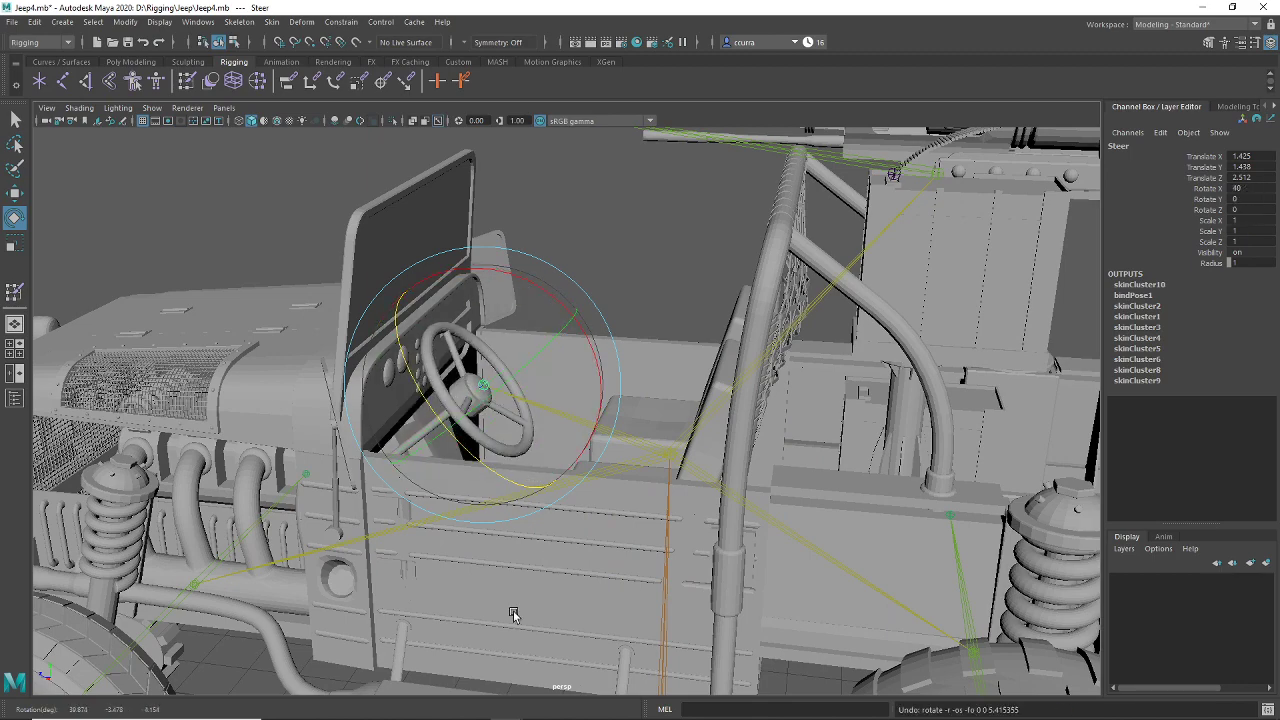
key("f")
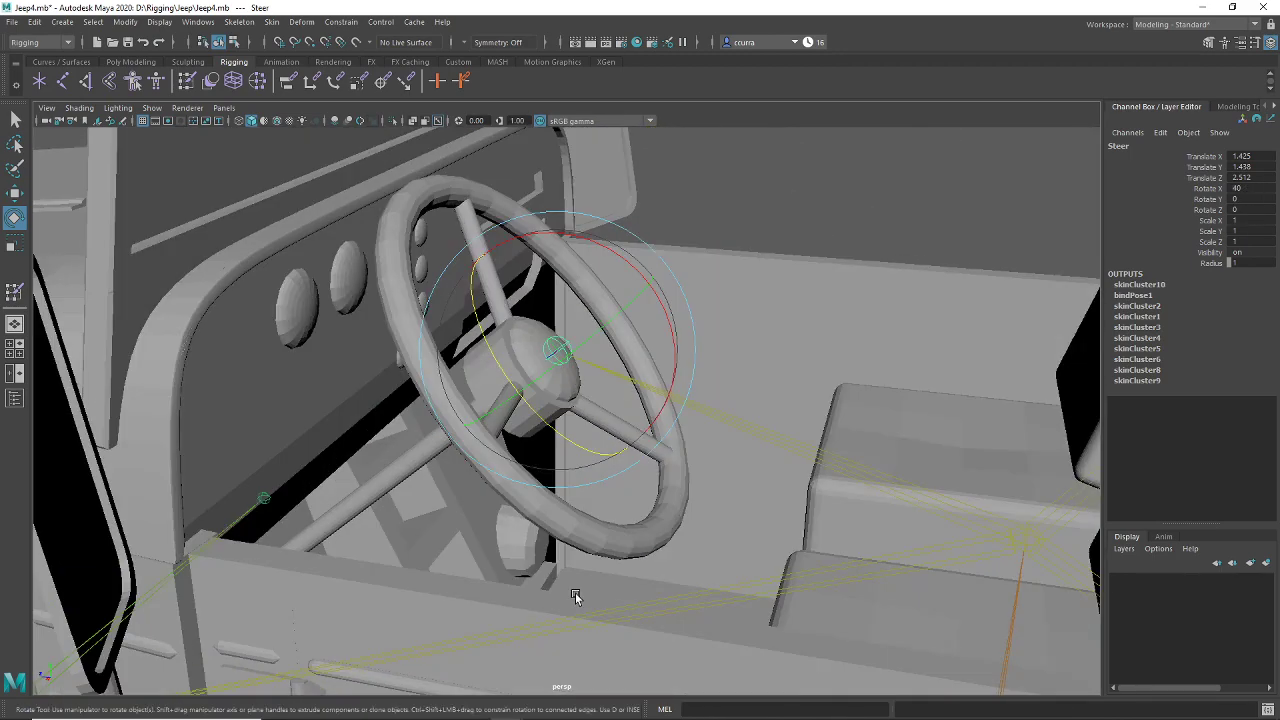
left_click_drag(483, 331, 663, 526)
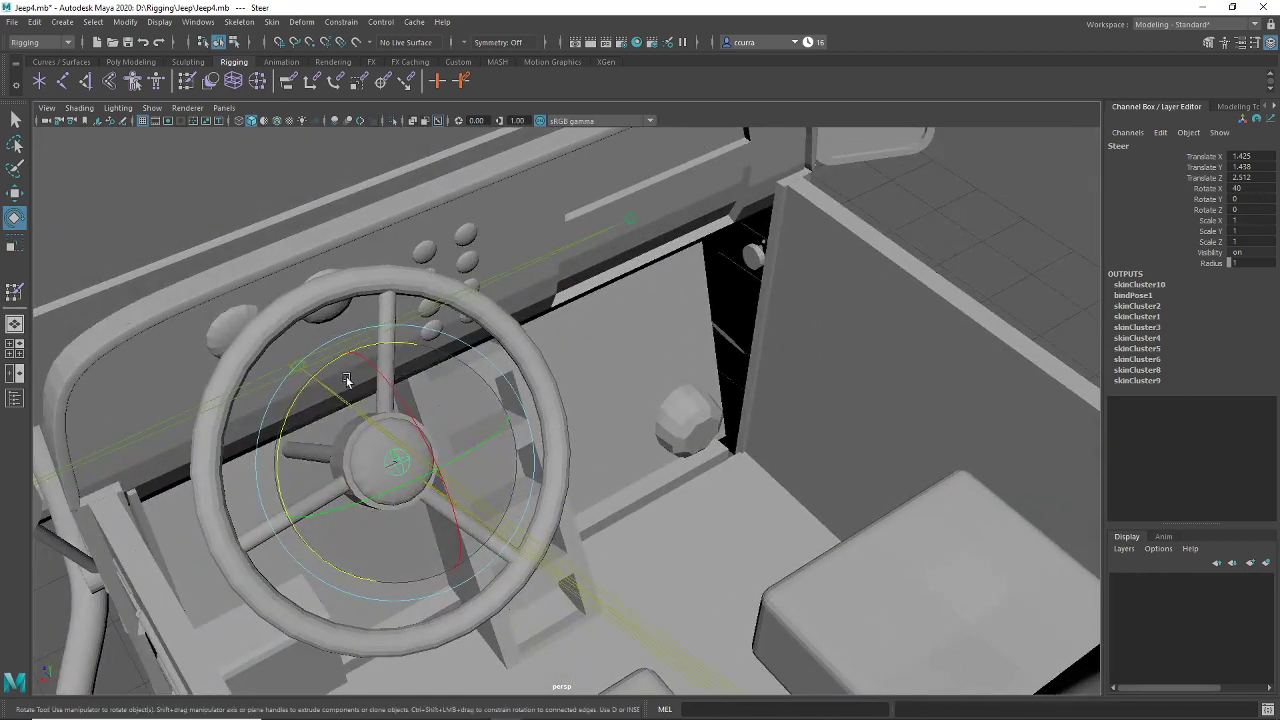
left_click_drag(352, 313, 373, 297)
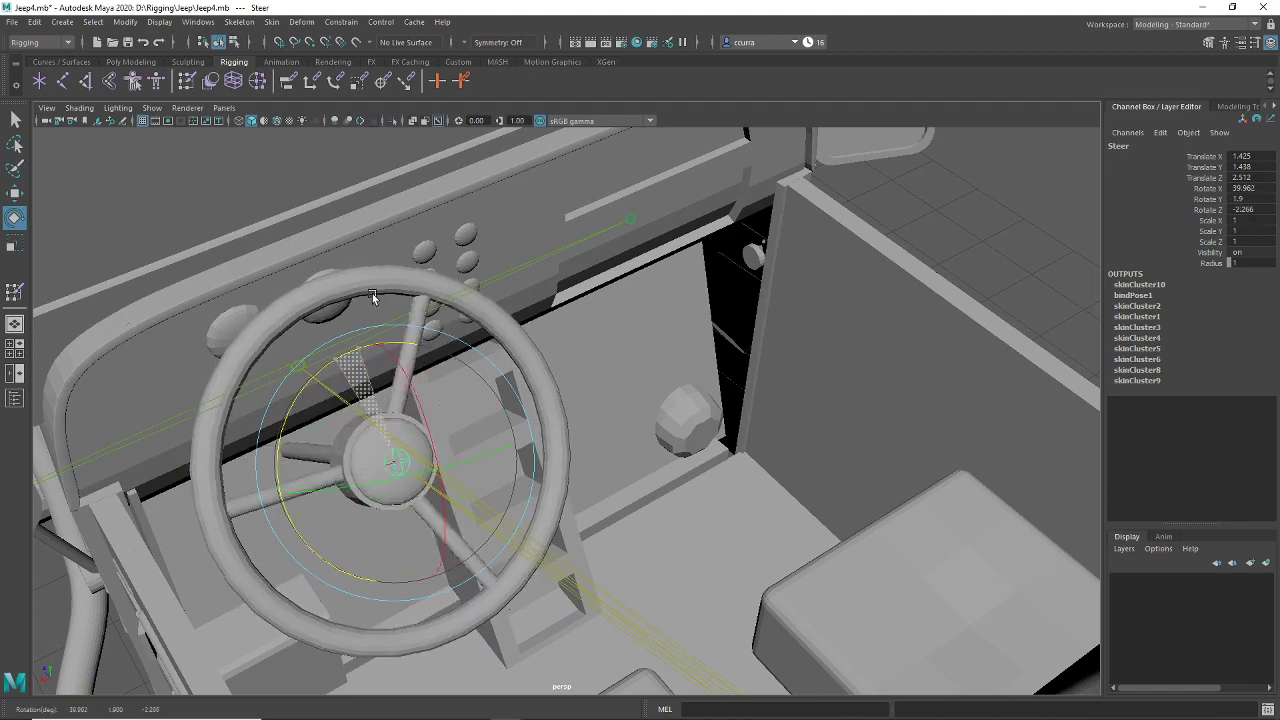
left_click_drag(330, 241, 333, 241)
scroll(671, 360, "down", 5)
left_click_drag(671, 360, 672, 438, "alt")
scroll(737, 391, "down", 3)
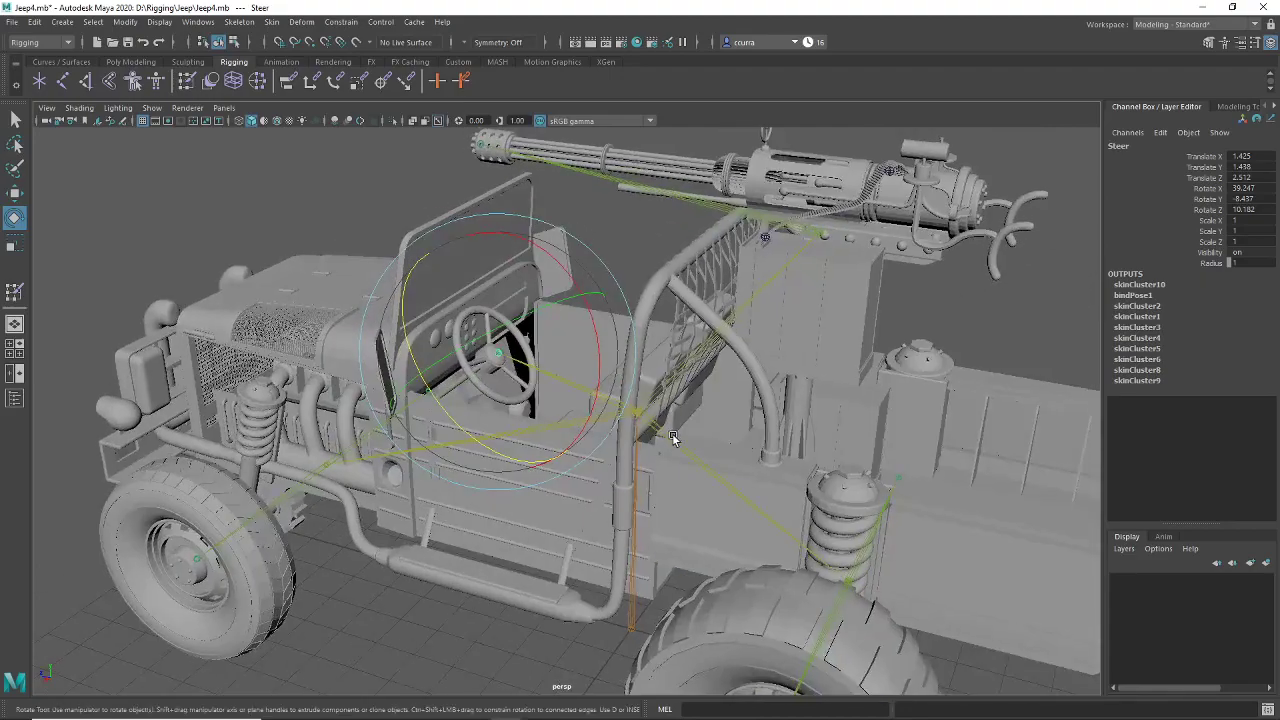
Step: In wireframe display, try to move the Steer joint down toward the steering column's base with Move Skinned Joints
scroll(533, 482, "up", 6)
left_click_drag(486, 437, 602, 515, "alt")
key("4")
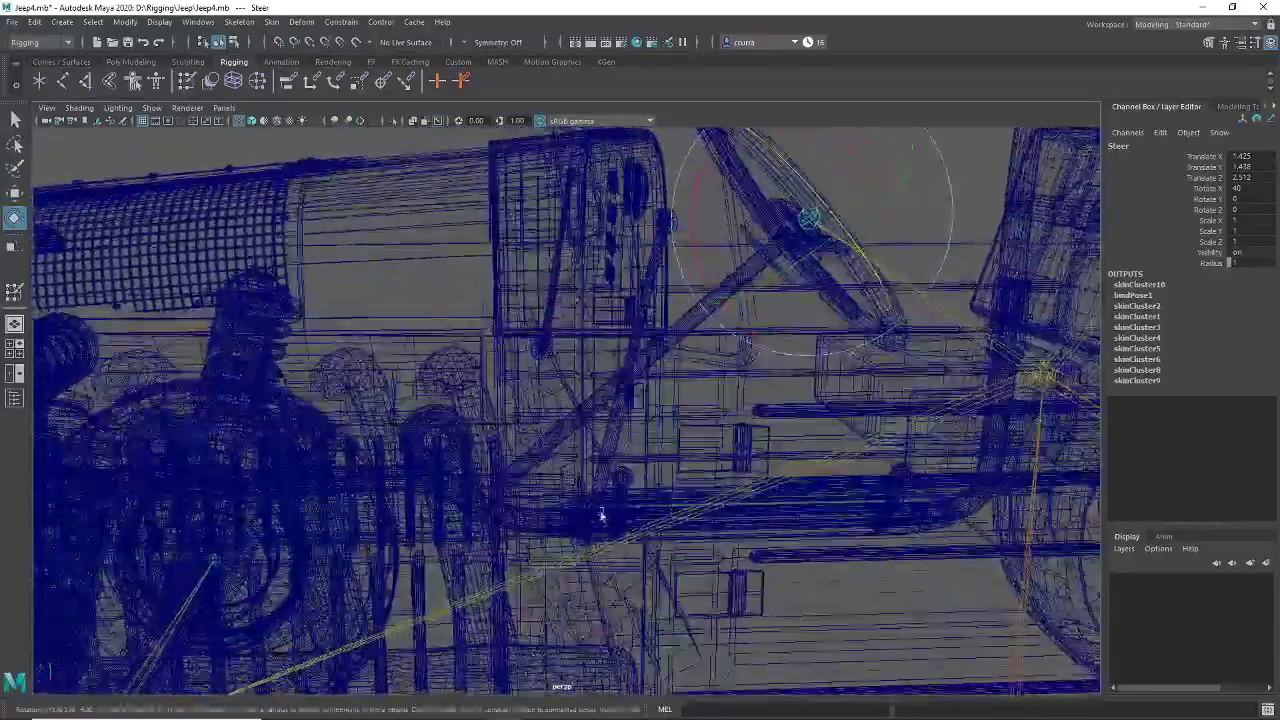
left_click_drag(519, 509, 524, 488, "alt")
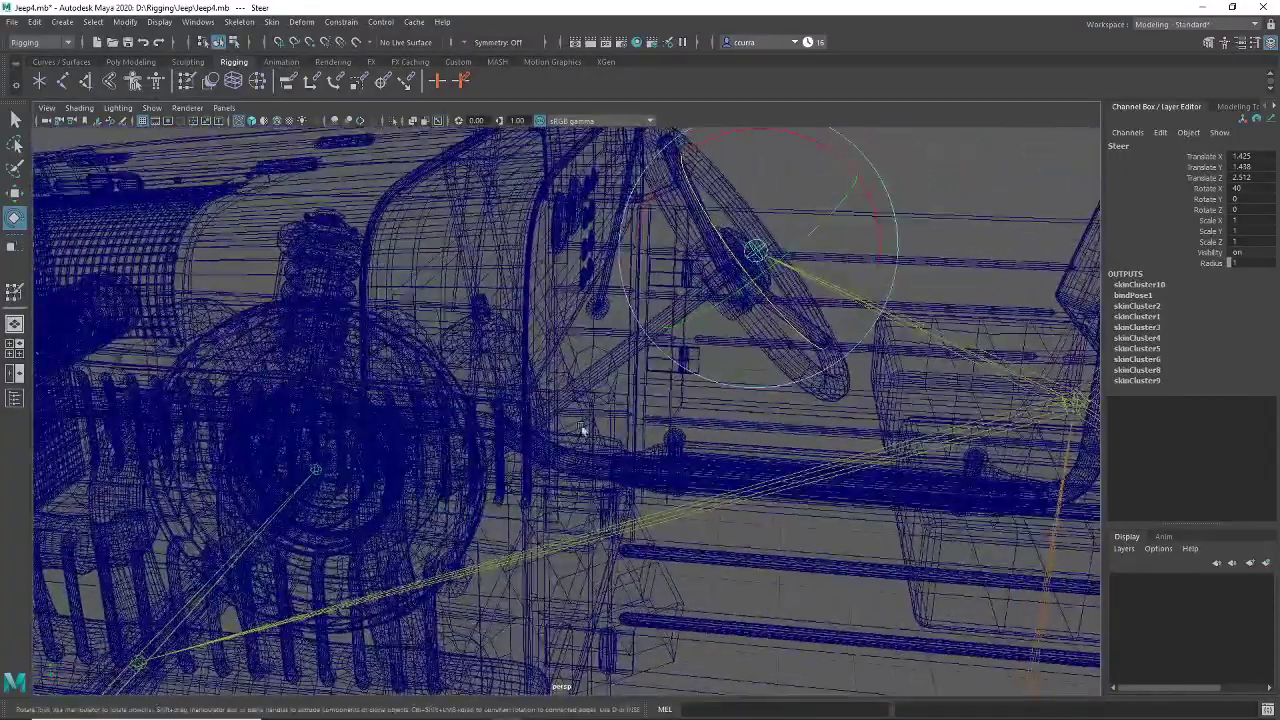
left_click(271, 22)
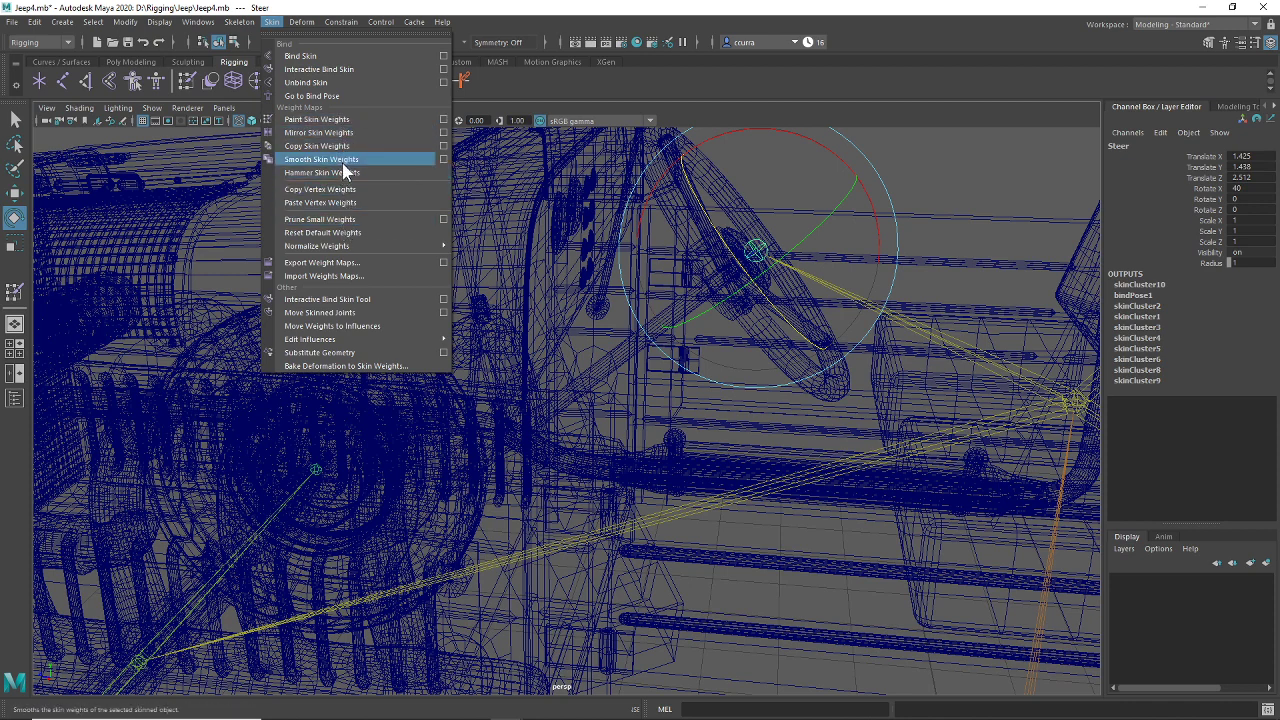
left_click(338, 312)
mouse_move(478, 339)
left_mouse_down("alt")
mouse_move(640, 397)
mouse_move(462, 334)
left_mouse_up("alt")
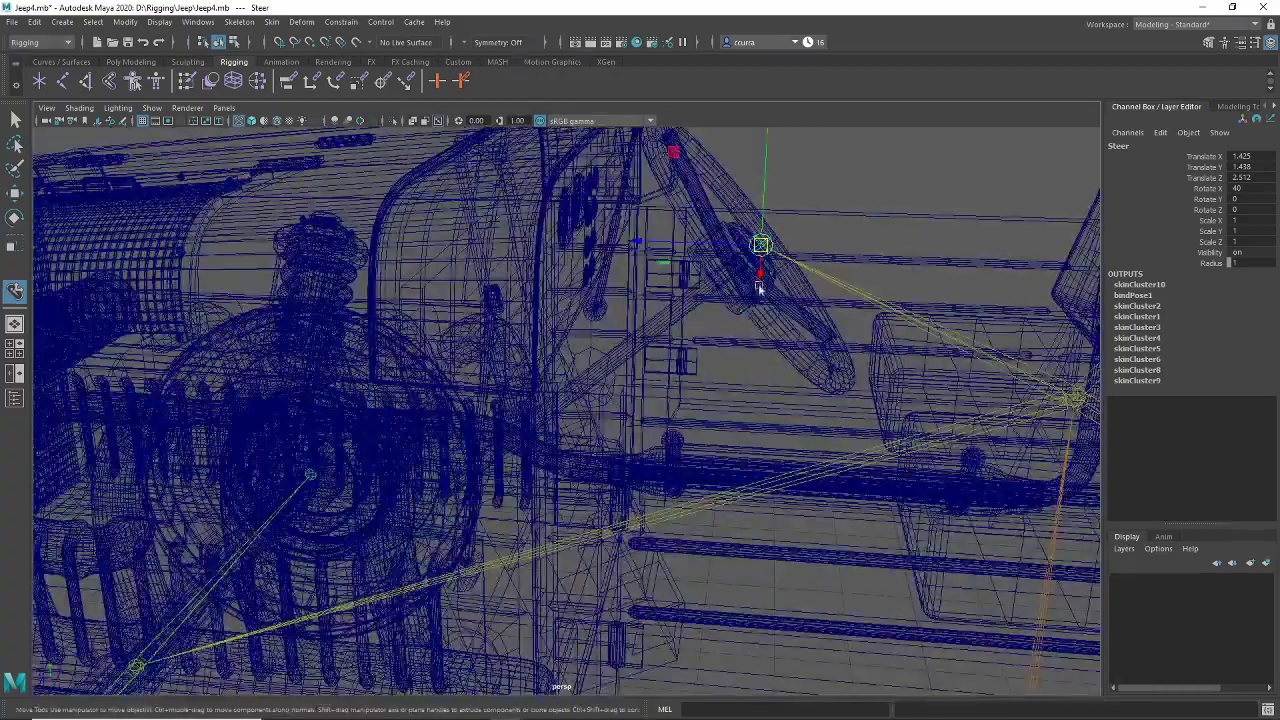
left_click_drag(749, 256, 588, 385)
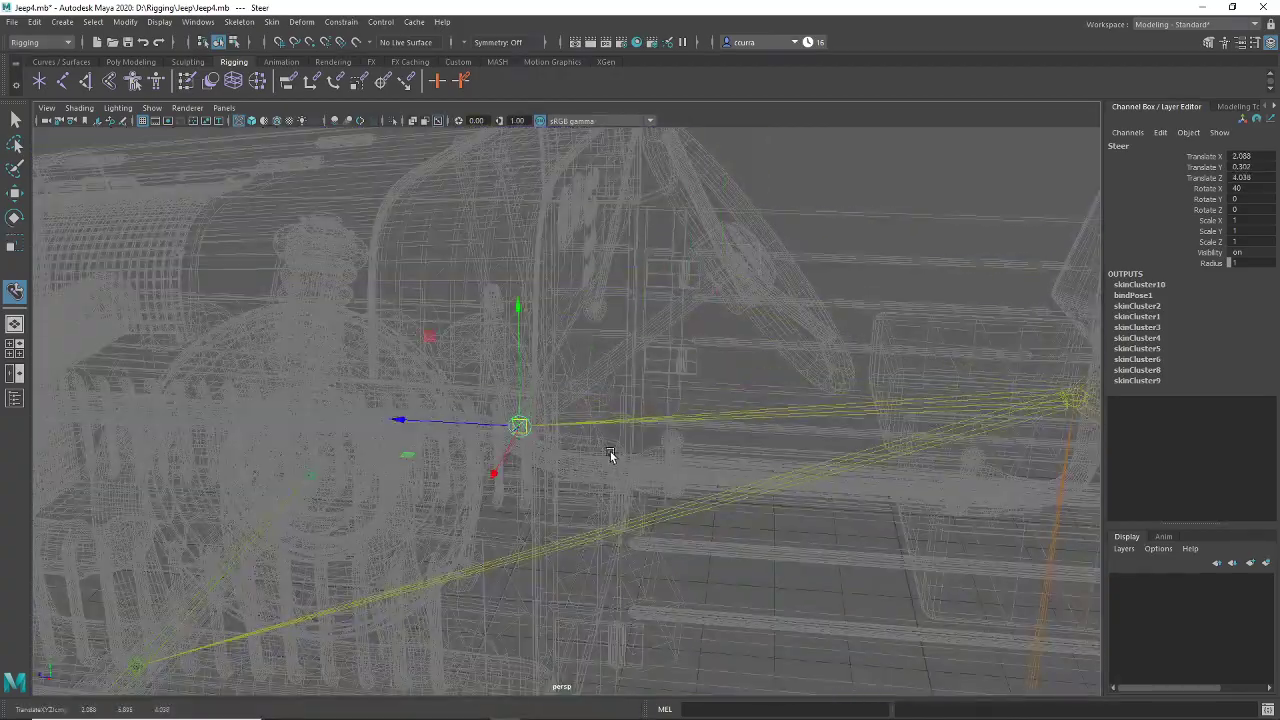
Step: Try to place the Steer joint more precisely near the column's lower end using vertex snapping
left_click_drag(612, 455, 219, 341, "alt")
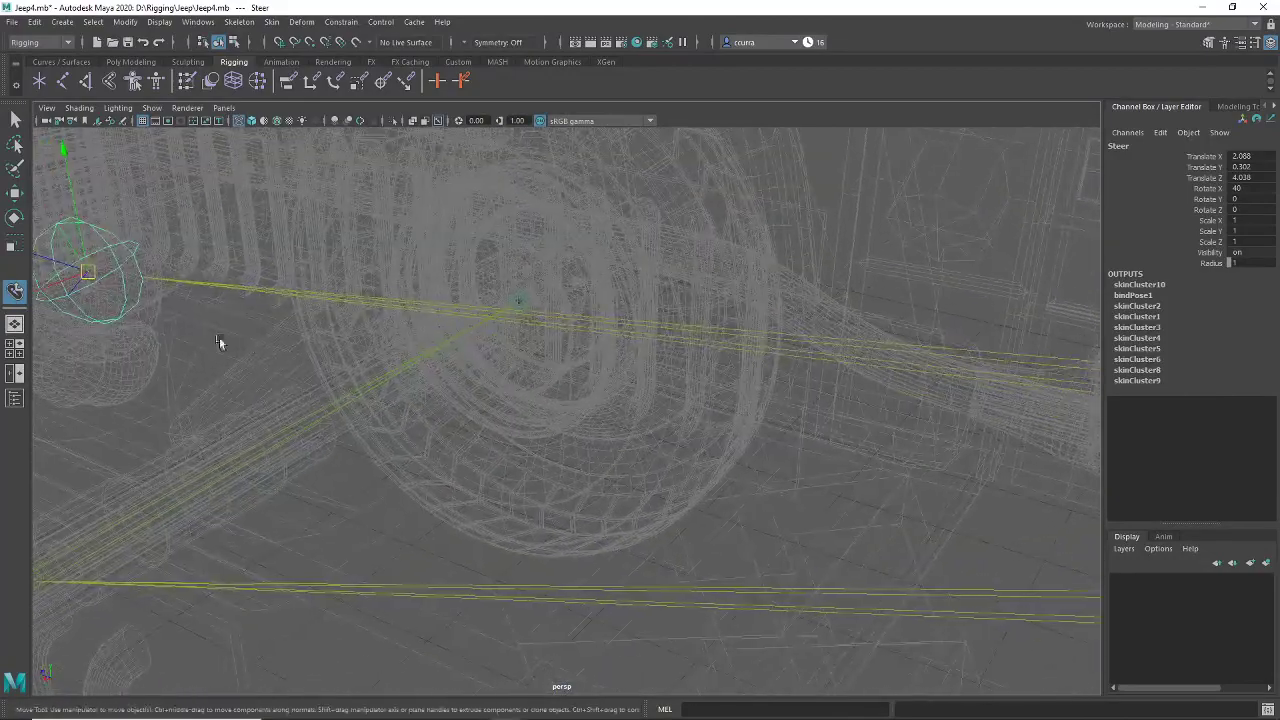
left_click_drag(87, 273, 331, 456)
left_click_drag(449, 563, 613, 617, "alt")
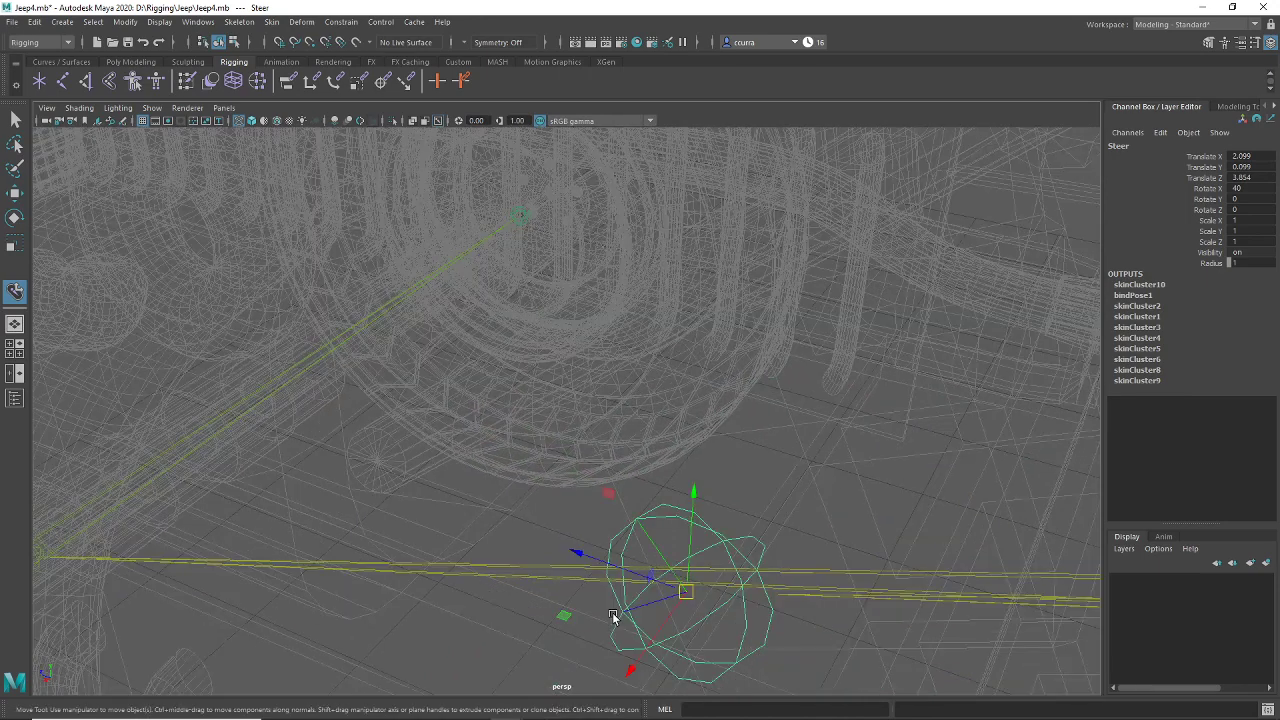
key("v")
left_click_drag(688, 595, 371, 466)
left_click_drag(371, 468, 615, 482, "alt")
key("f")
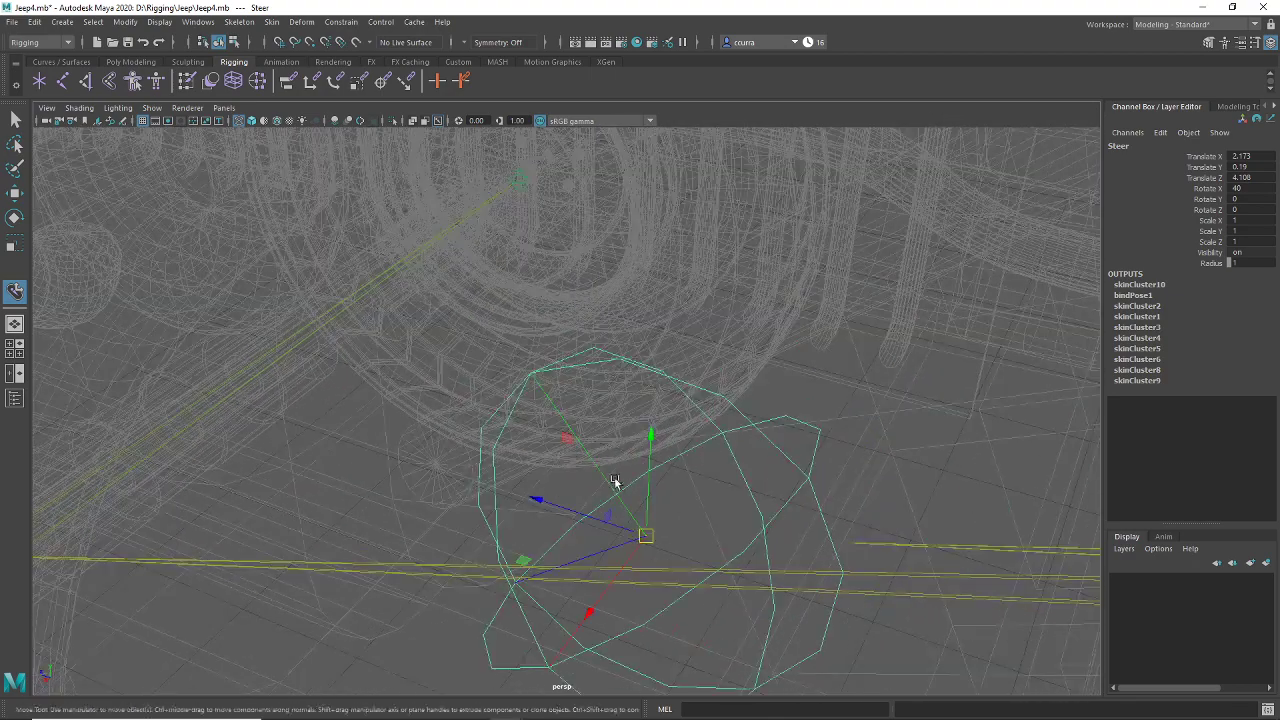
left_click_drag(645, 538, 443, 463)
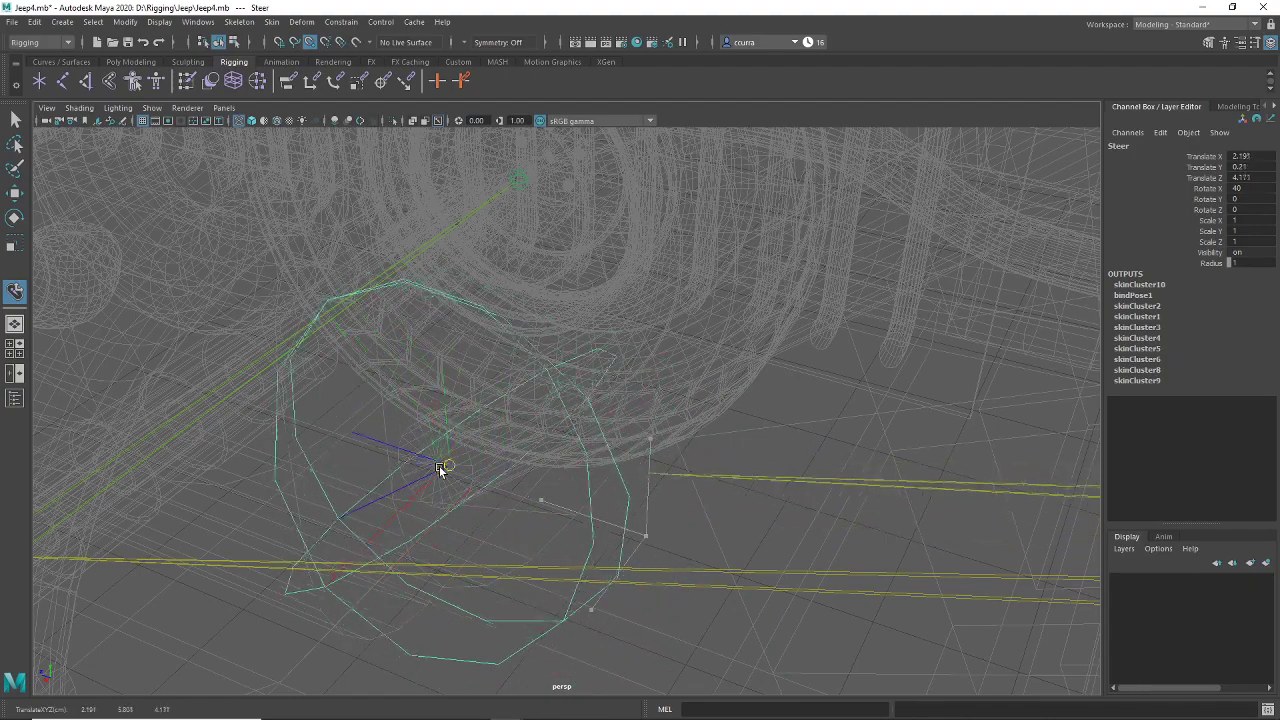
key("f")
scroll(738, 503, "down", 5)
middle_click_drag(746, 503, 686, 514, "alt")
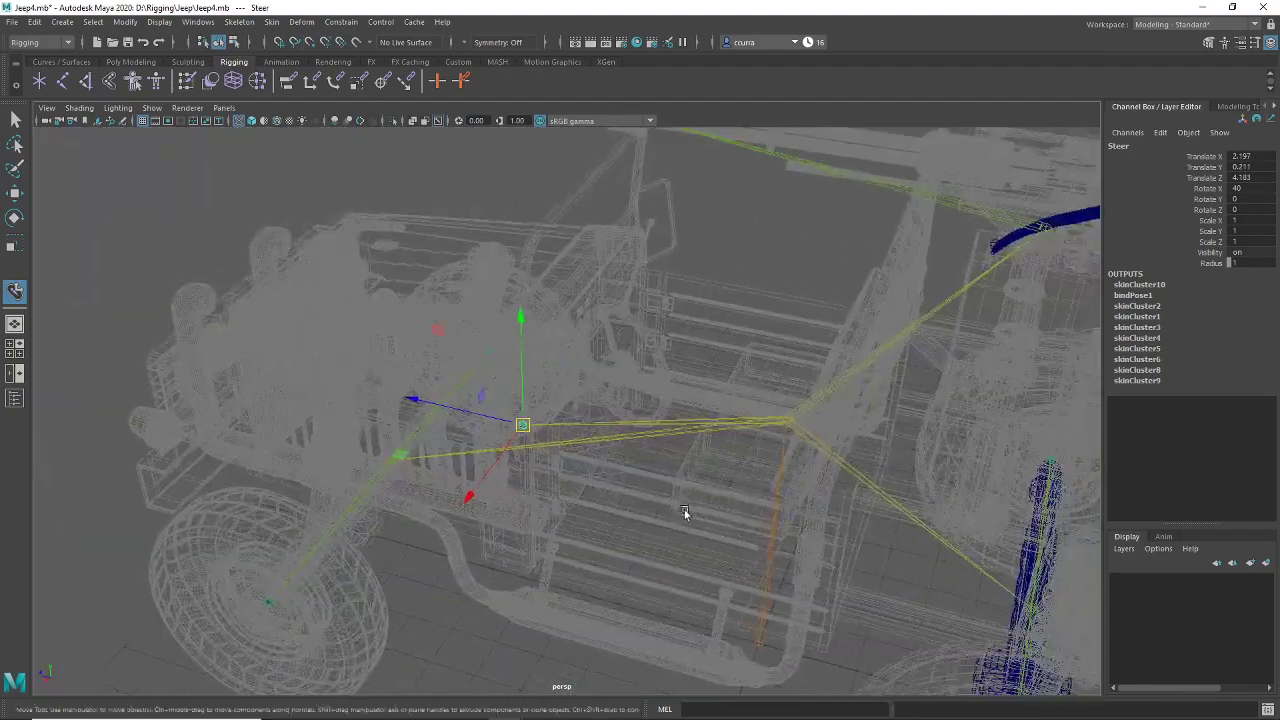
Step: Undo all of the Steer joint's moves
left_click_drag(686, 514, 688, 485, "alt")
key("ctrl+z")
key("ctrl+z")
key("ctrl+z")
key("ctrl+z")
key("ctrl+z")
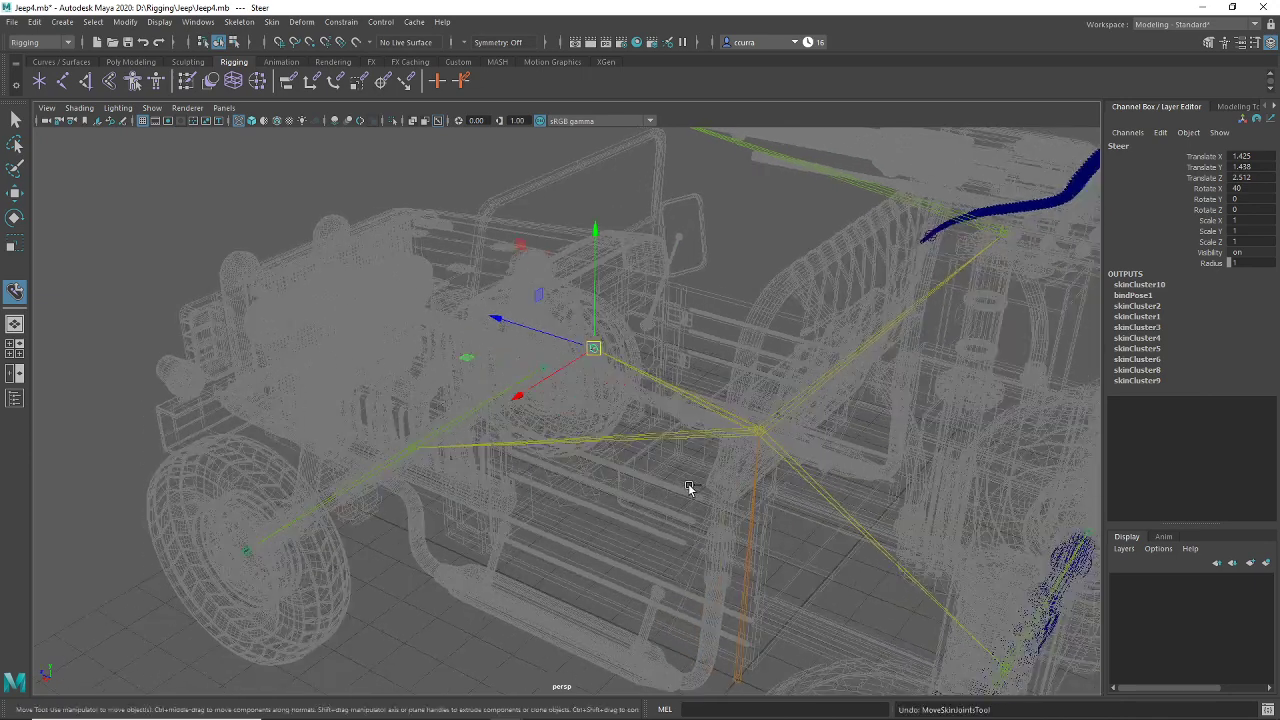
Step: Return to object selection mode, leave the Move Skinned Joints tool, and reselect the Steer joint
left_click(234, 44)
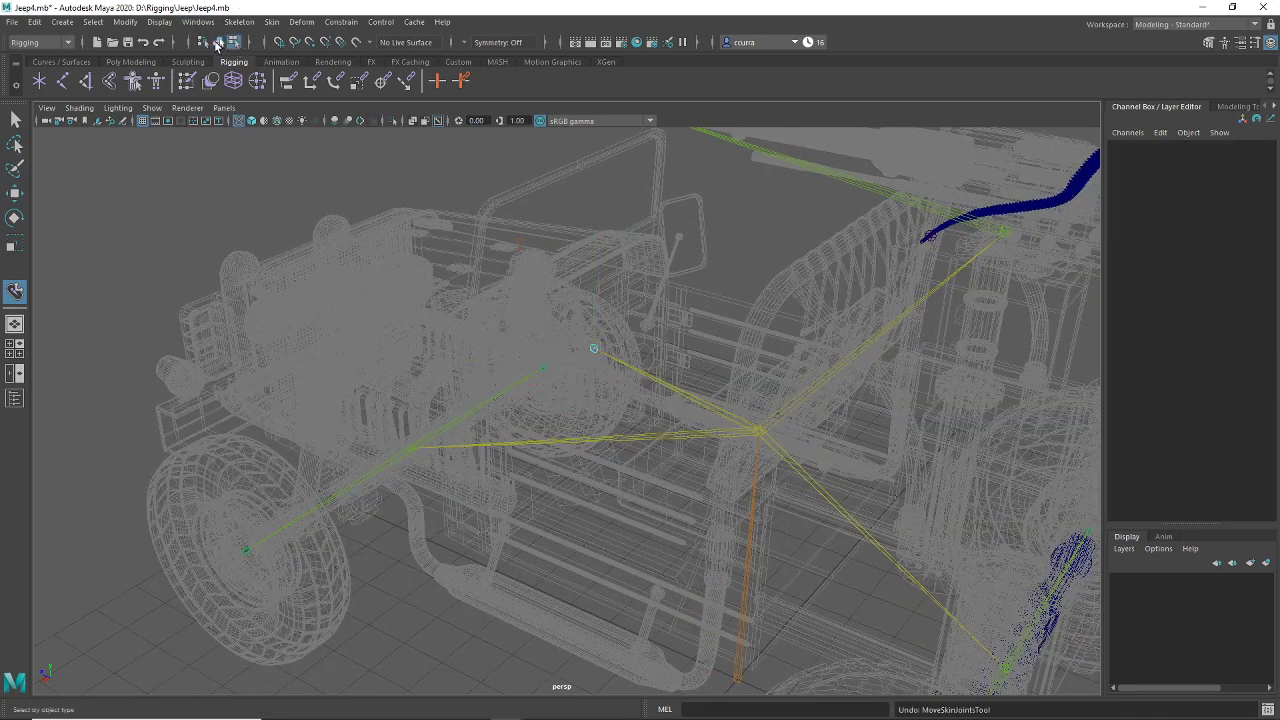
left_click(219, 43)
left_click(193, 203)
left_click(580, 369)
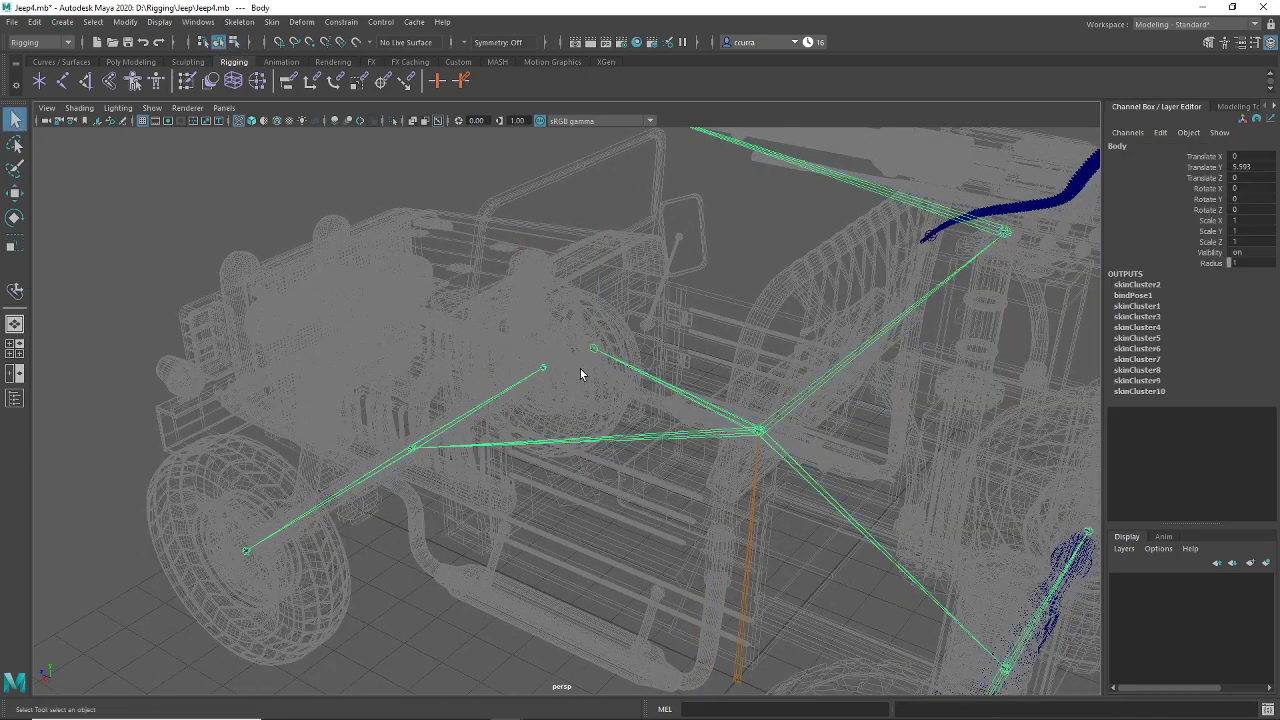
left_click_drag(580, 369, 616, 333, "alt")
left_click(664, 325)
Step: Switch back to shaded display, test-rotate the Steer joint again, and undo the rotations
scroll(668, 343, "down", 3)
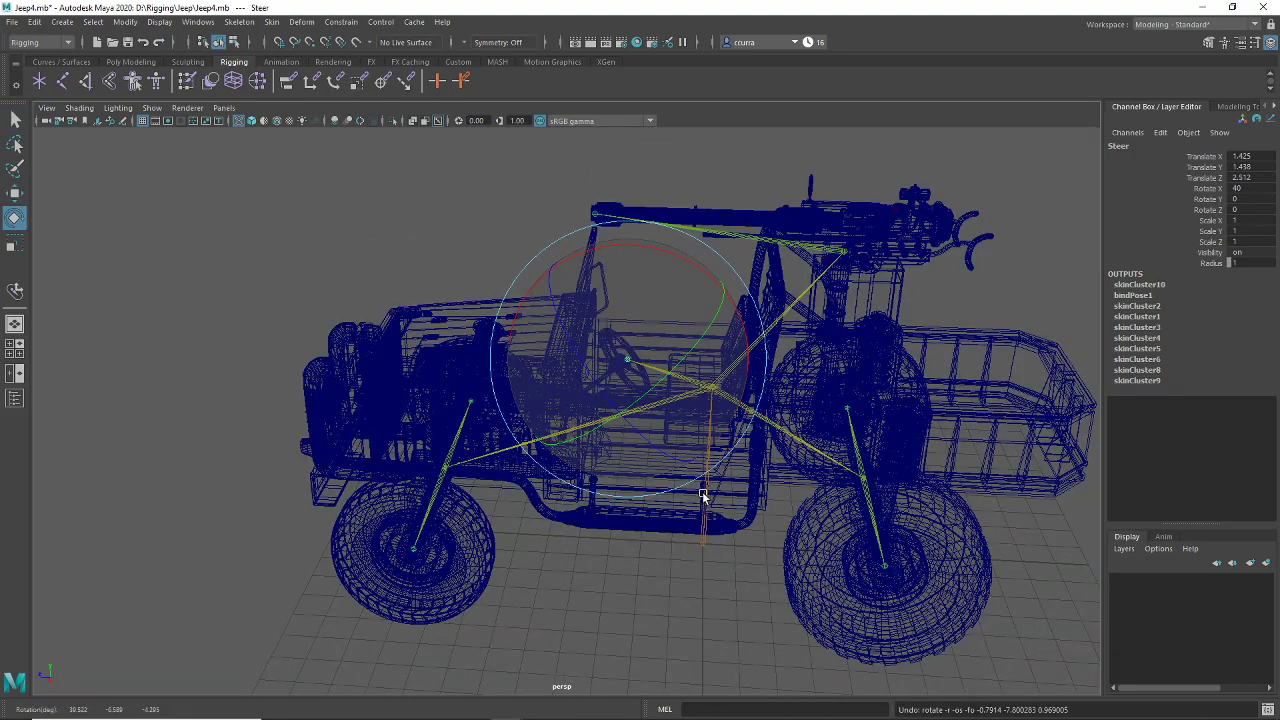
scroll(640, 491, "up", 6)
key("5")
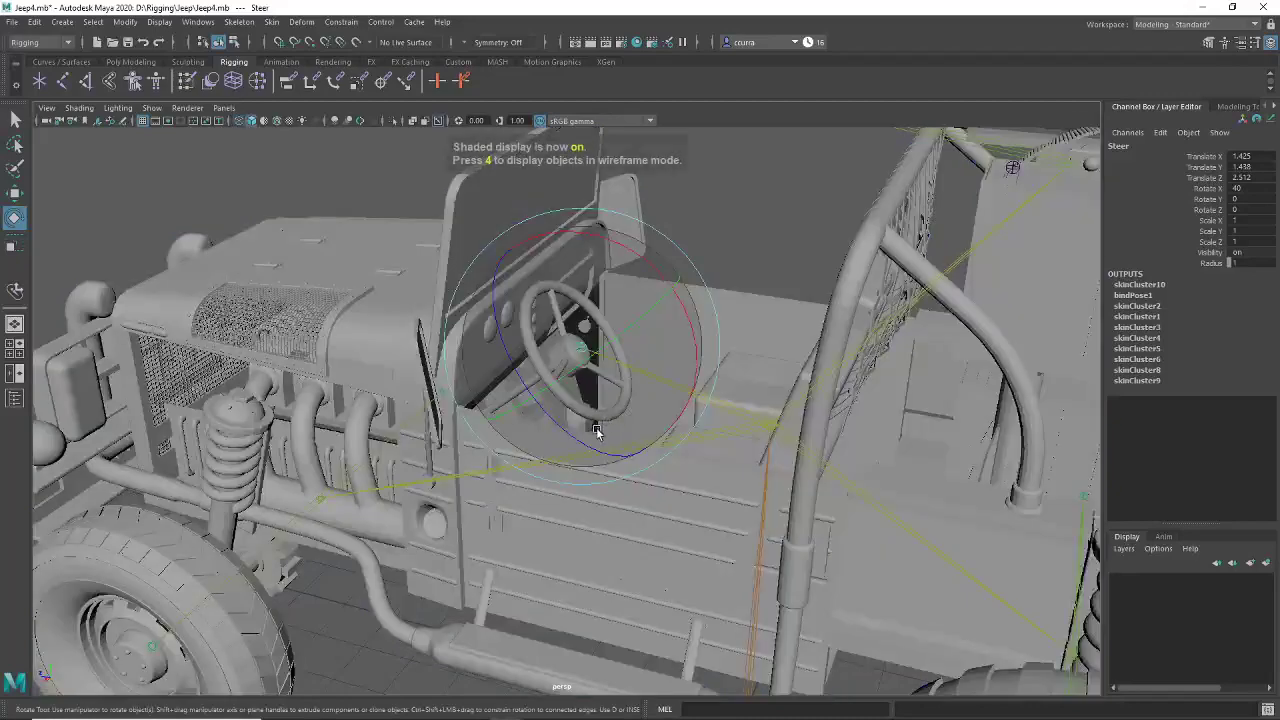
left_click_drag(596, 431, 652, 478, "alt")
key("ctrl+z")
key("ctrl+z")
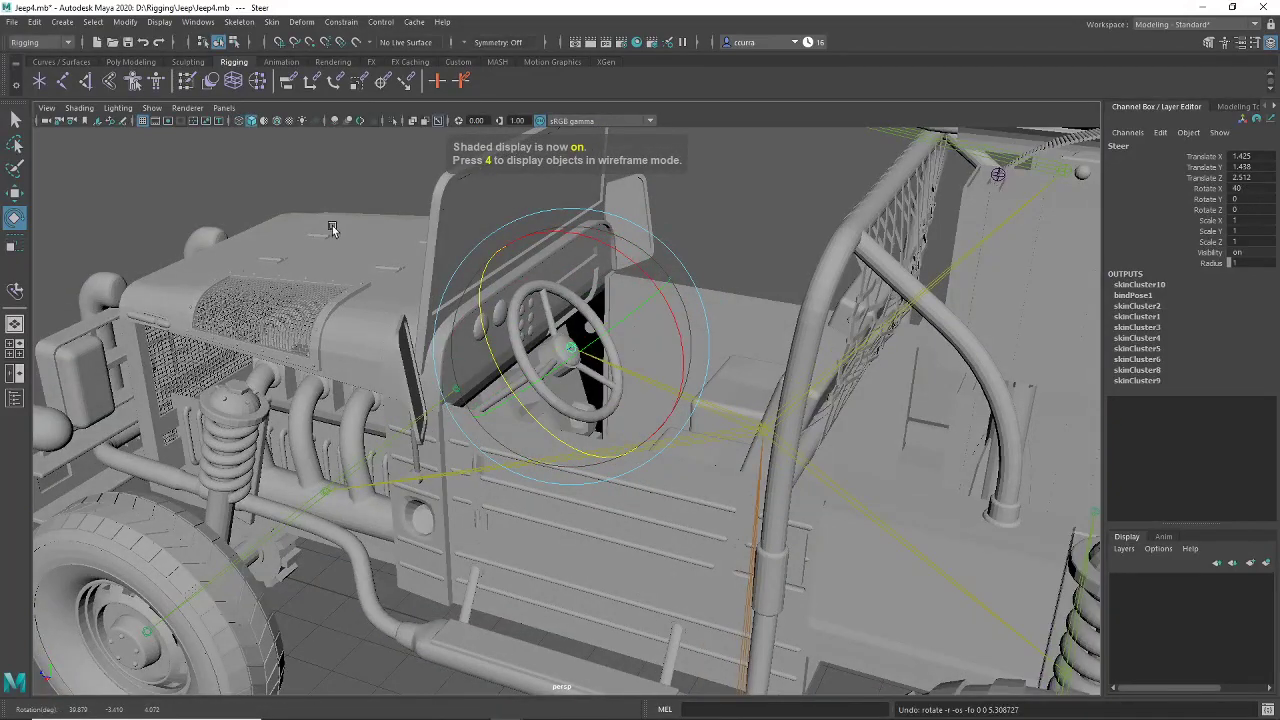
Step: Deselect the joint and examine the gun's ammo belt, the handles at its two ends, and the whole jeep
left_click(350, 184)
scroll(421, 400, "down", 5)
left_click_drag(405, 489, 551, 586, "alt")
middle_click_drag(551, 586, 605, 536, "alt")
scroll(605, 536, "up", 5)
scroll(577, 494, "up", 2)
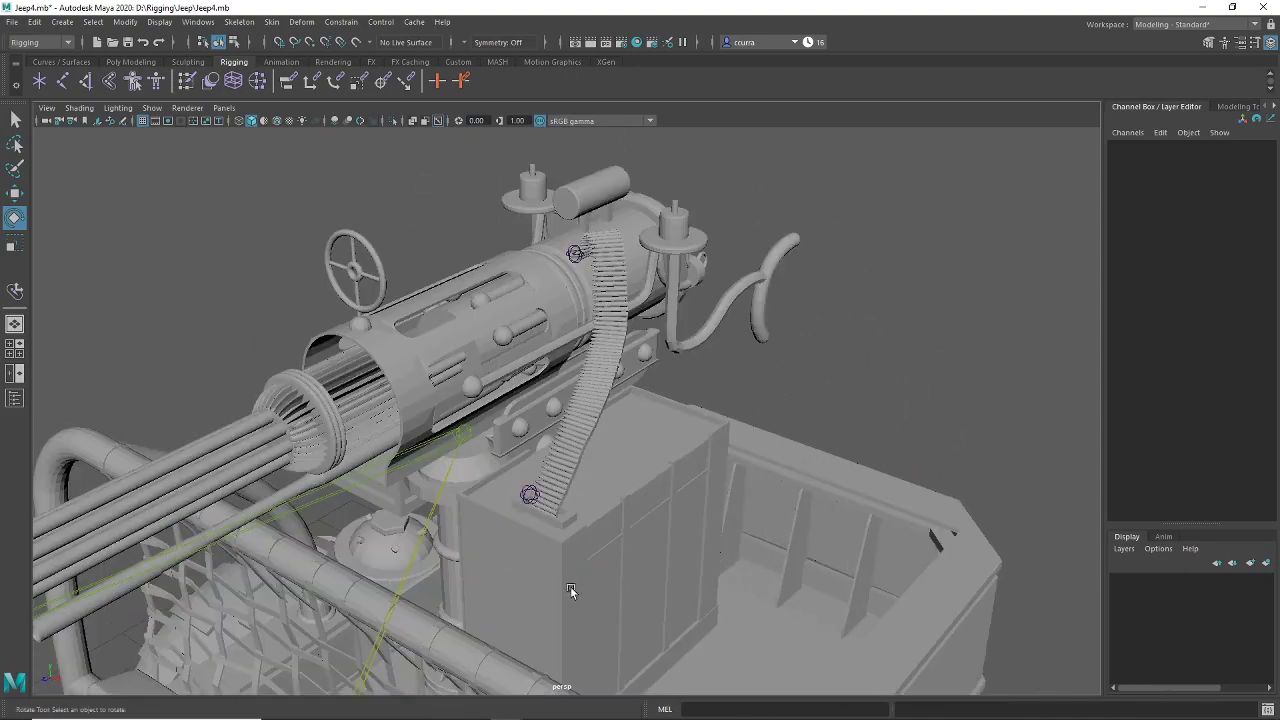
scroll(585, 577, "down", 5)
left_click_drag(566, 578, 640, 580, "alt")
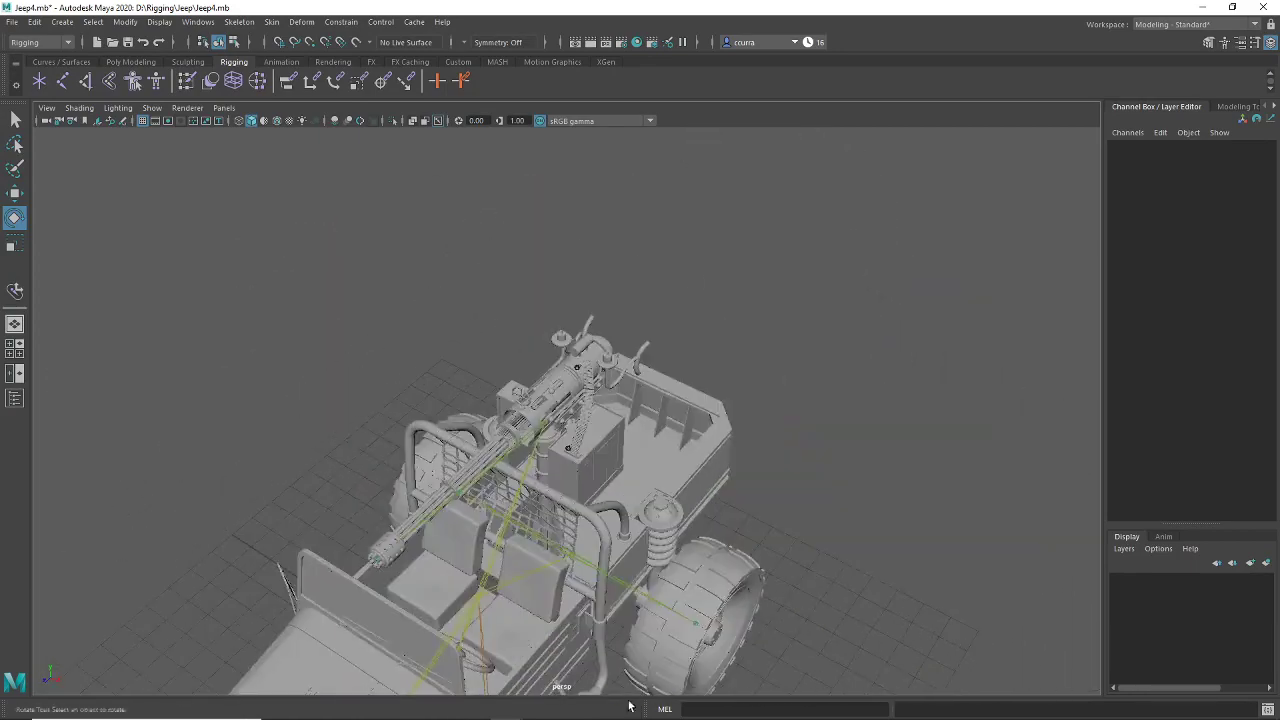
scroll(627, 620, "up", 6)
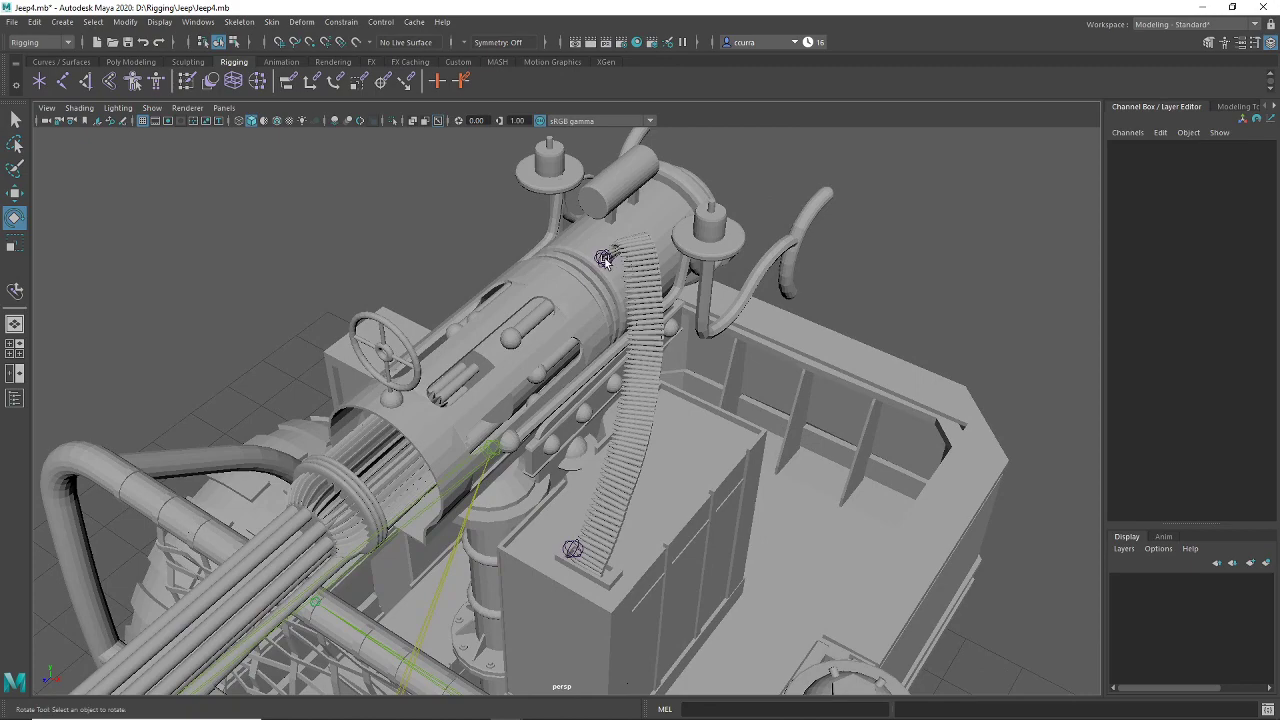
left_click(604, 259)
left_click(894, 294)
left_click_drag(894, 294, 624, 441, "alt")
middle_click_drag(624, 441, 902, 381, "alt")
scroll(902, 381, "down", 5)
left_click_drag(902, 381, 779, 364, "alt")
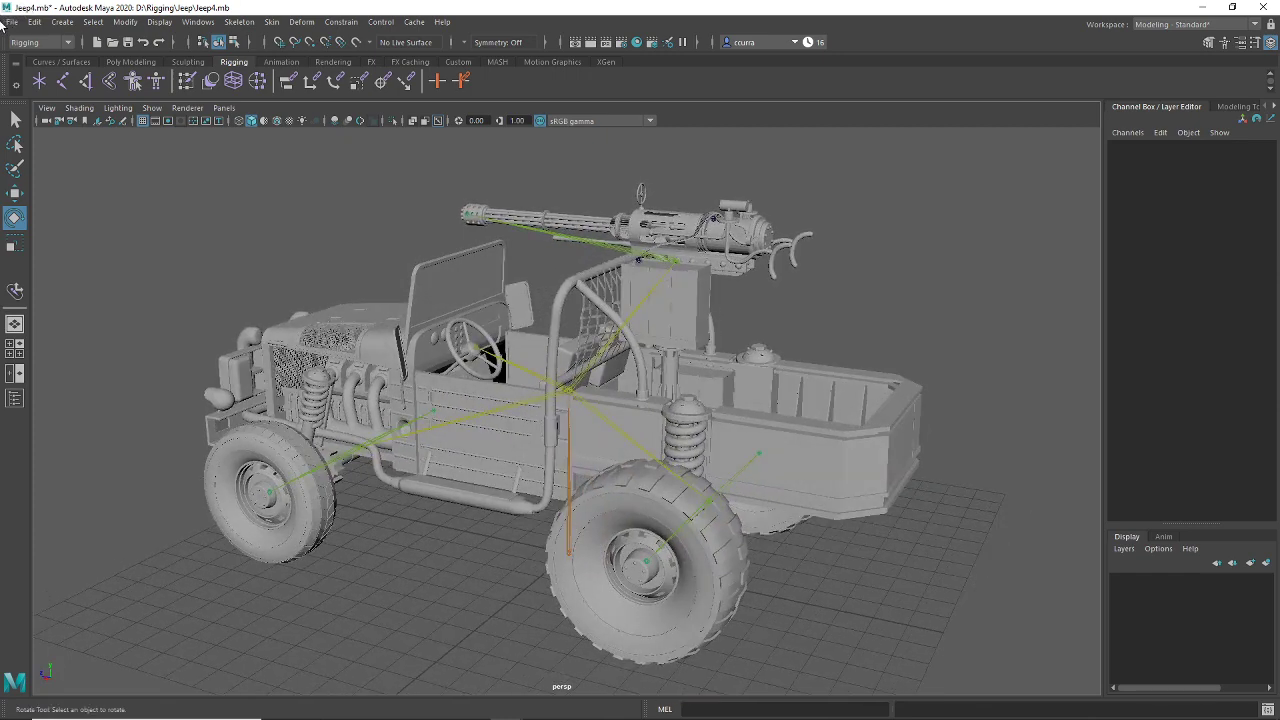